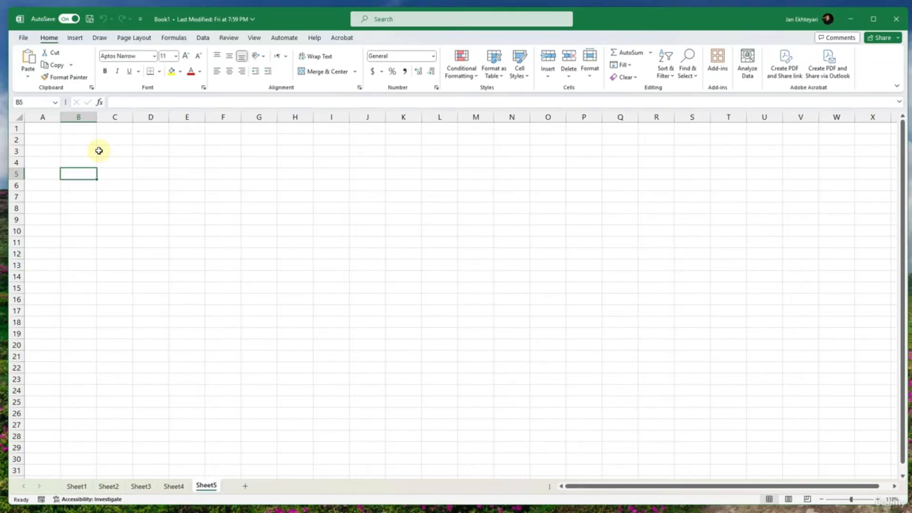
{"action": "left_click", "coordinate": [42, 127]}
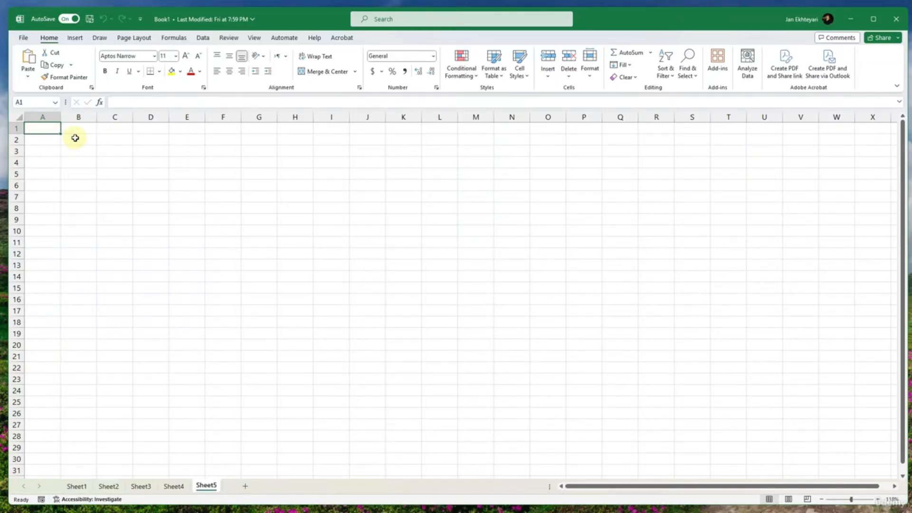
{"action": "type", "text": "Number 01"}
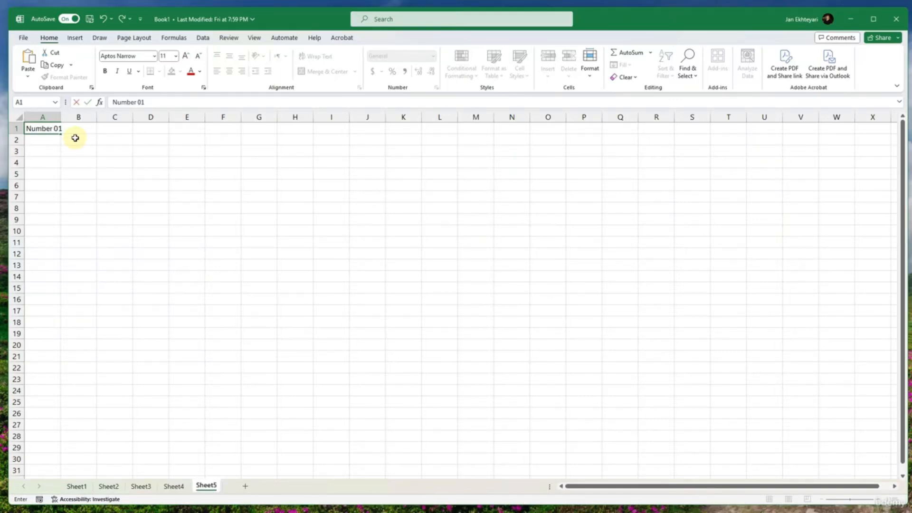
{"action": "key", "text": "Tab"}
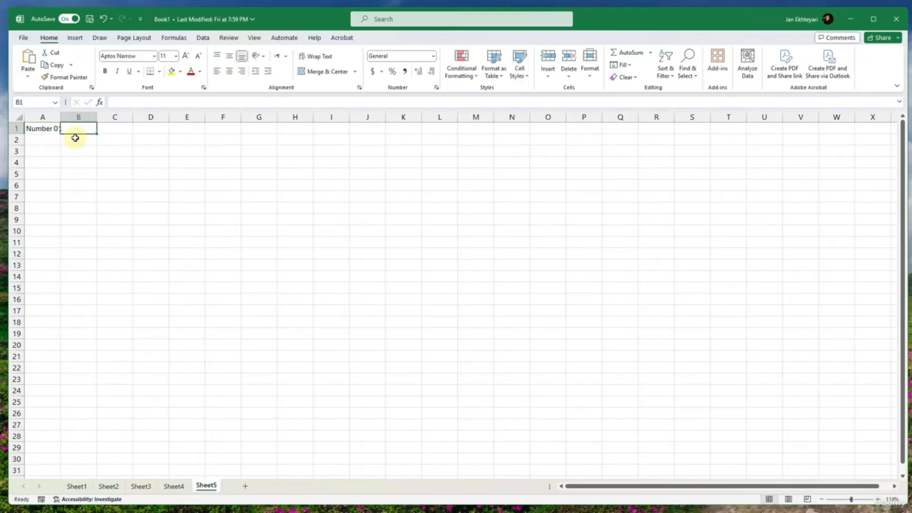
- Enter the column headings A in cell A1 and B in cell B1
{"action": "key", "text": "Left"}
{"action": "type", "text": "A"}
{"action": "key", "text": "Tab"}
{"action": "type", "text": "B"}
{"action": "key", "text": "Return"}
- Enter 3 in cell A2 and 5 in cell B2 as the first pair of numbers
{"action": "scroll", "coordinate": [95, 156], "scroll_direction": "up", "scroll_amount": 3}
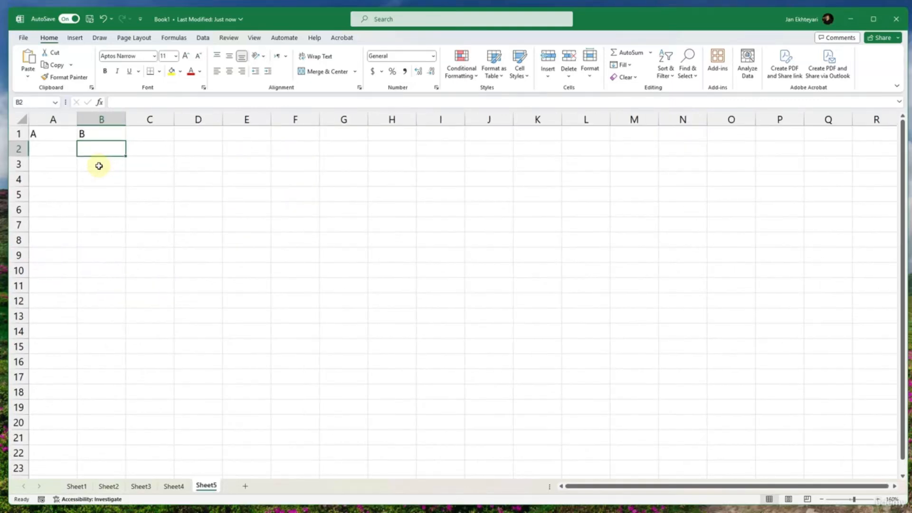
{"action": "left_click", "coordinate": [64, 152]}
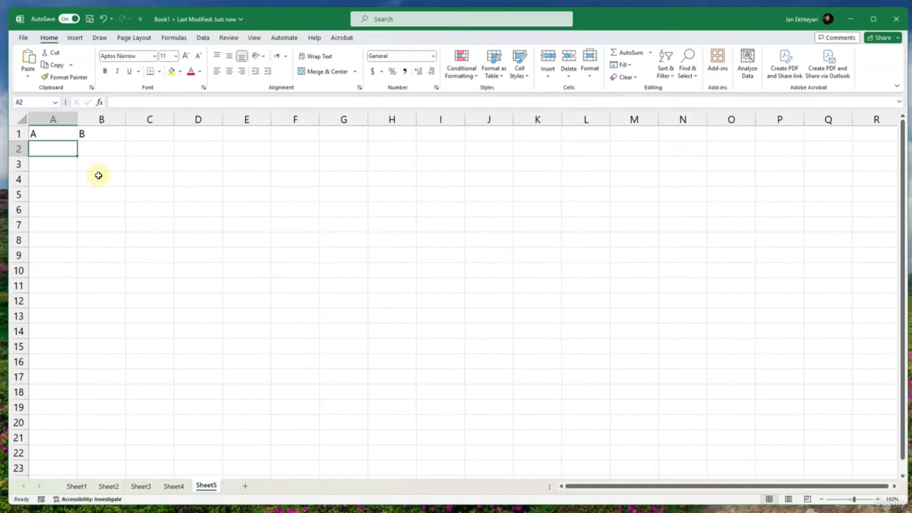
{"action": "type", "text": "3"}
{"action": "key", "text": "Tab"}
{"action": "type", "text": "3"}
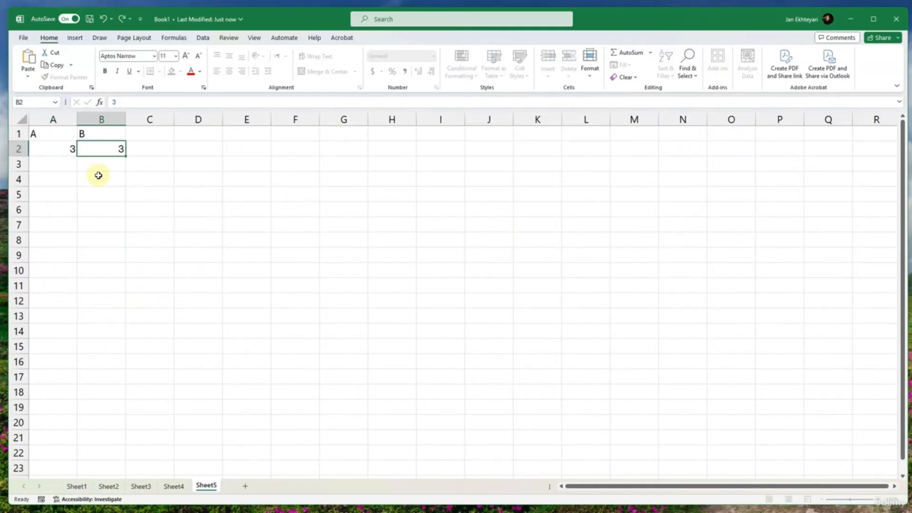
{"action": "key", "text": "Return"}
{"action": "key", "text": "Right"}
{"action": "key", "text": "Up"}
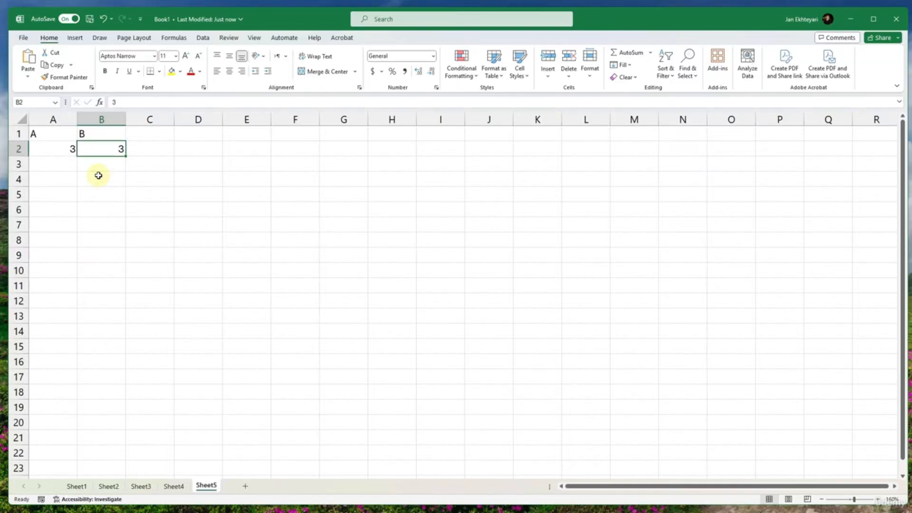
{"action": "type", "text": "5"}
{"action": "key", "text": "Return"}
- Enter 1 and 19 in cells A3 and B3, and 20 and 50 in cells A4 and B4
{"action": "type", "text": "1"}
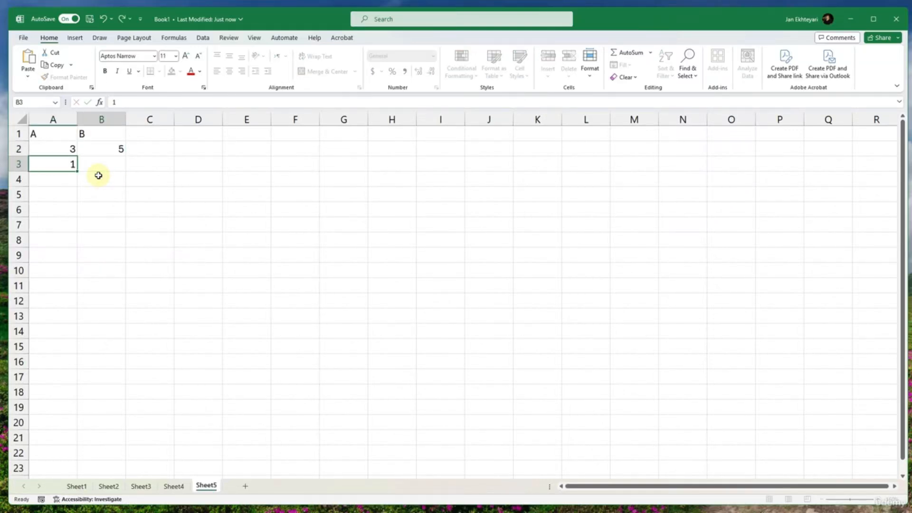
{"action": "key", "text": "Tab"}
{"action": "type", "text": "19"}
{"action": "key", "text": "Return"}
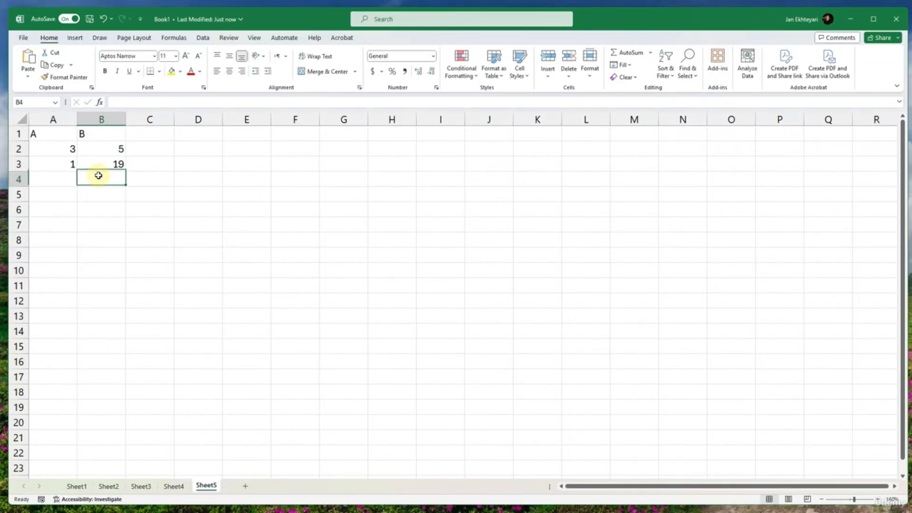
{"action": "type", "text": "20"}
{"action": "key", "text": "Tab"}
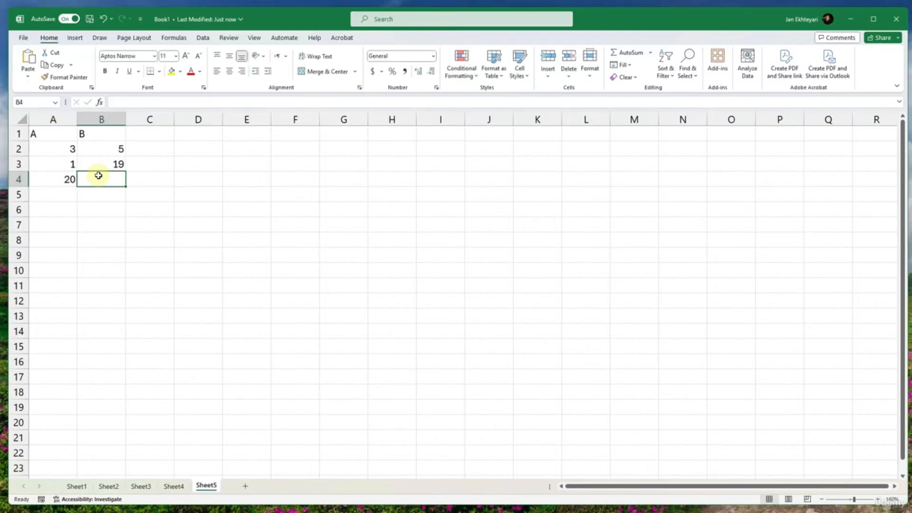
{"action": "type", "text": "50"}
{"action": "key", "text": "Return"}
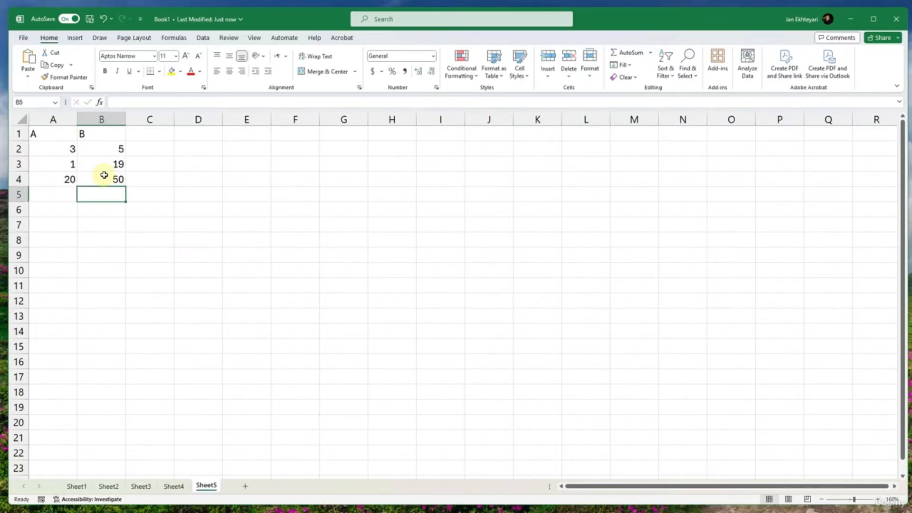
- Enter the operator headings +, -, * and / in cells C1 through F1
{"action": "left_click", "coordinate": [156, 145]}
{"action": "left_click", "coordinate": [157, 134]}
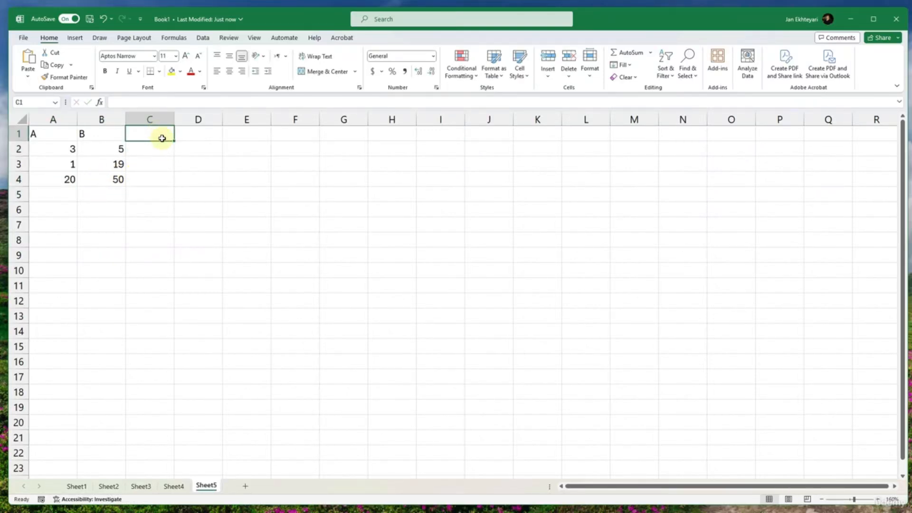
{"action": "type", "text": "+"}
{"action": "key", "text": "Tab"}
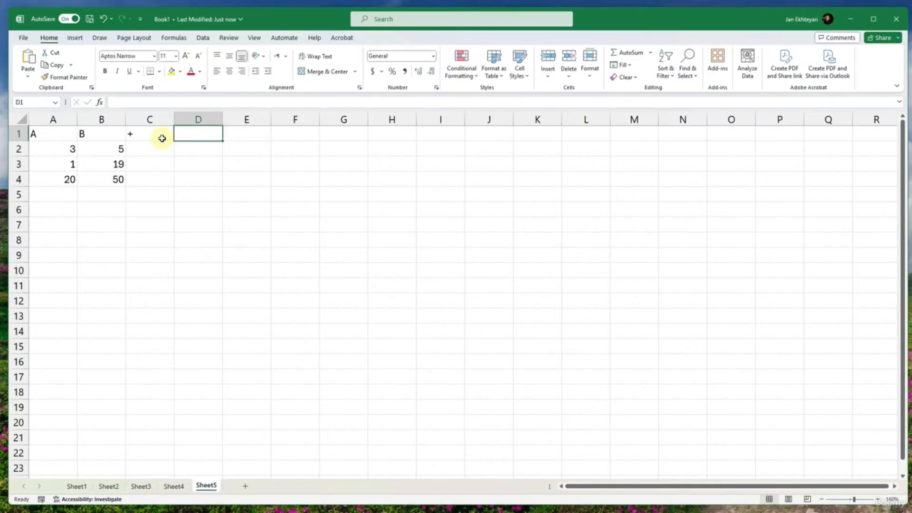
{"action": "type", "text": "-"}
{"action": "key", "text": "Tab"}
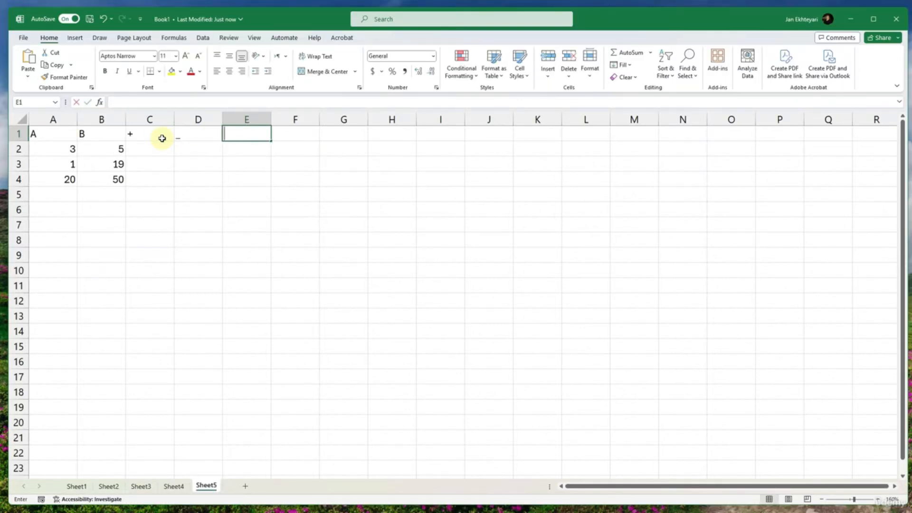
{"action": "key", "text": "Left"}
{"action": "type", "text": "-"}
{"action": "key", "text": "Tab"}
{"action": "type", "text": "*"}
{"action": "key", "text": "Tab"}
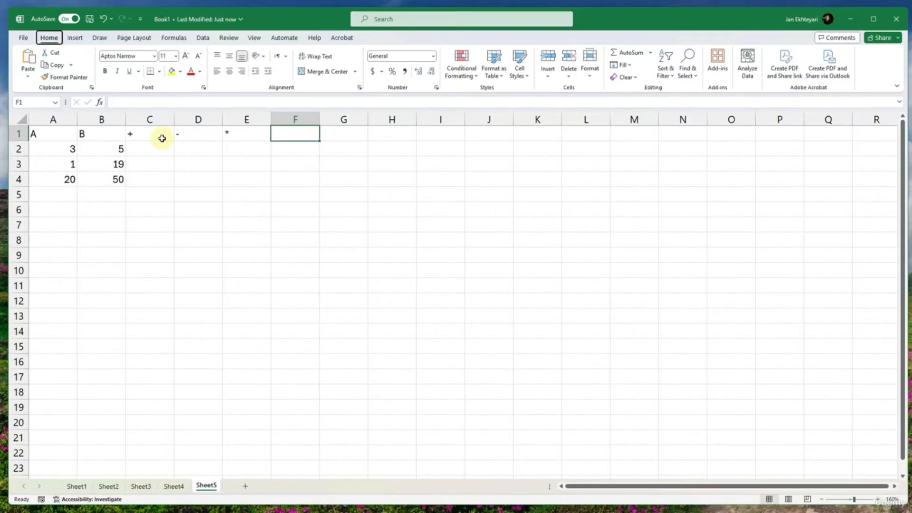
{"action": "type", "text": "/"}
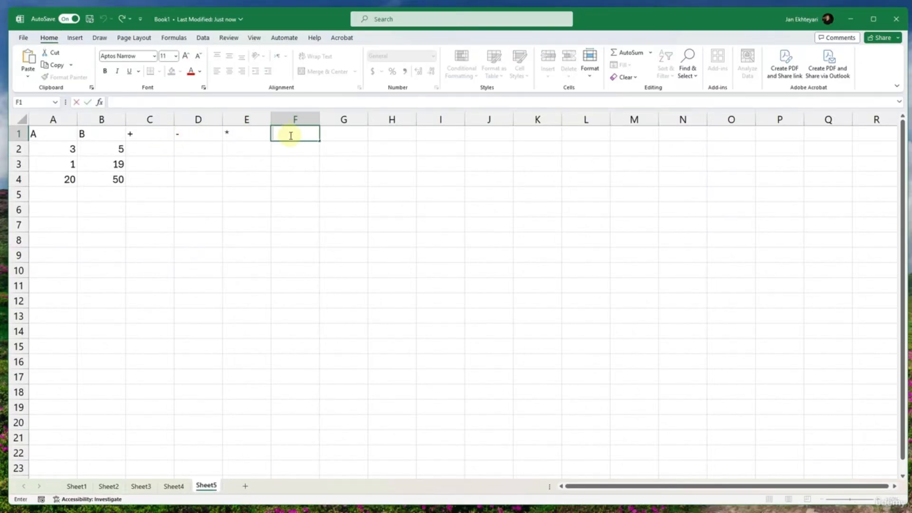
{"action": "key", "text": "Return"}
- Enter the addition formula =(A2+B2) in cell C2, picking A2 and B2 as references
{"action": "left_click", "coordinate": [157, 154]}
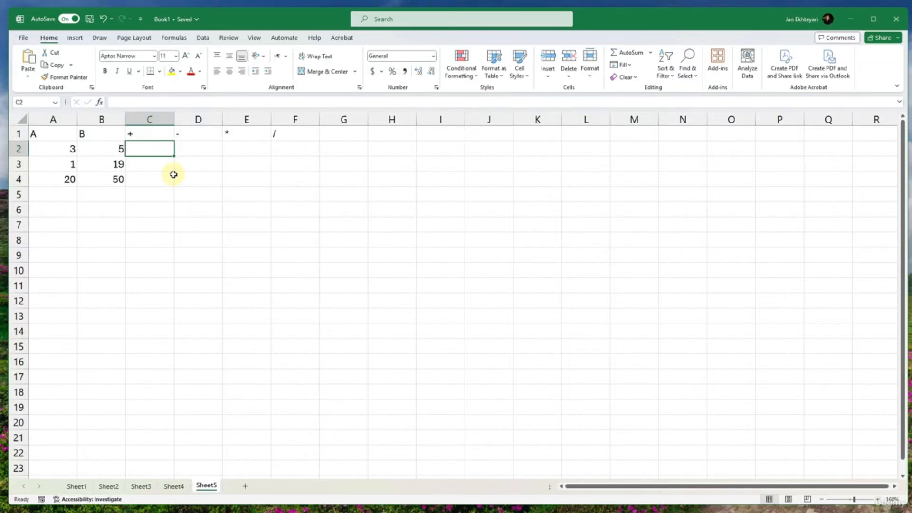
{"action": "left_click", "coordinate": [174, 37]}
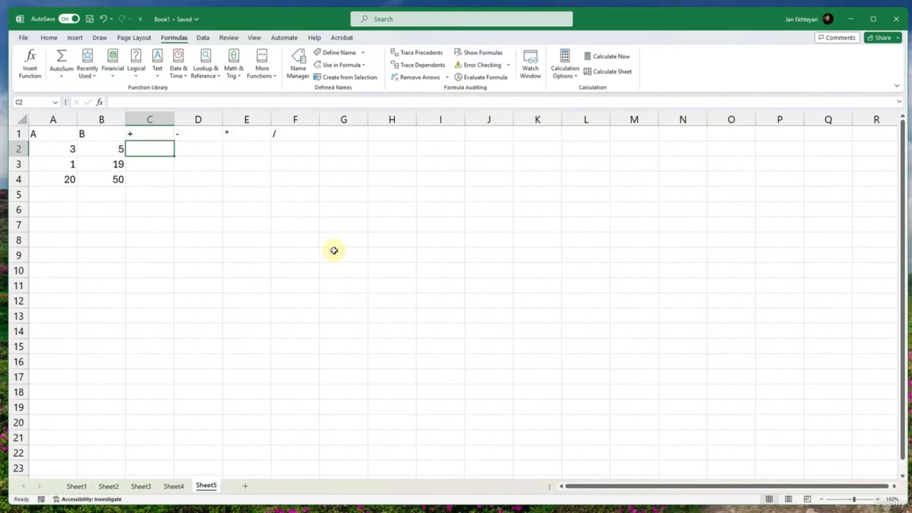
{"action": "type", "text": "="}
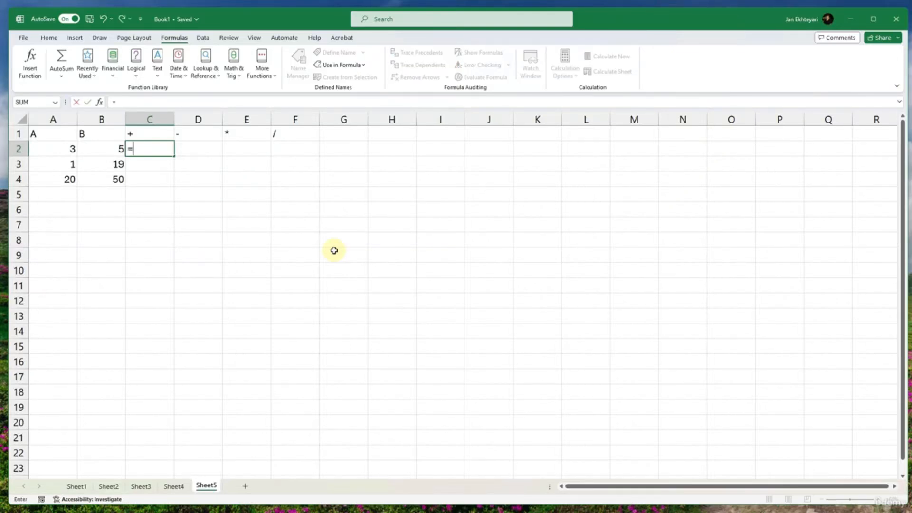
{"action": "type", "text": "("}
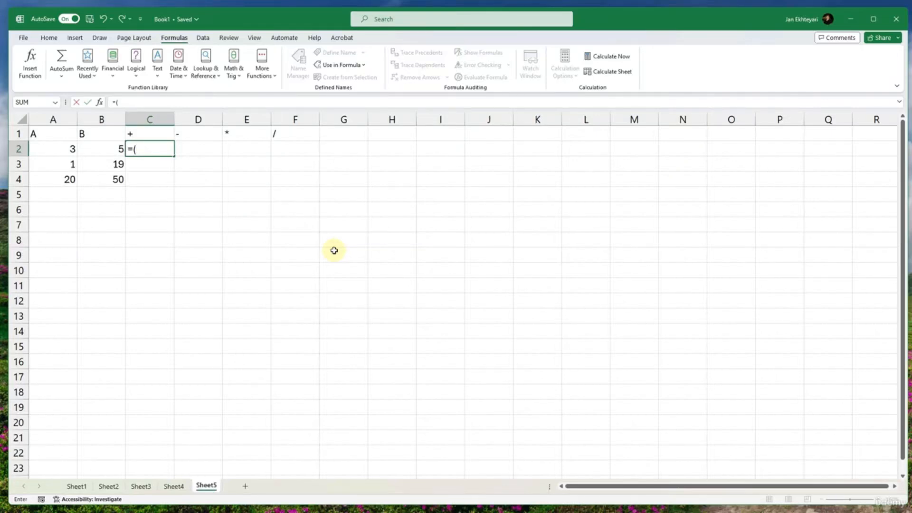
{"action": "left_click", "coordinate": [54, 151]}
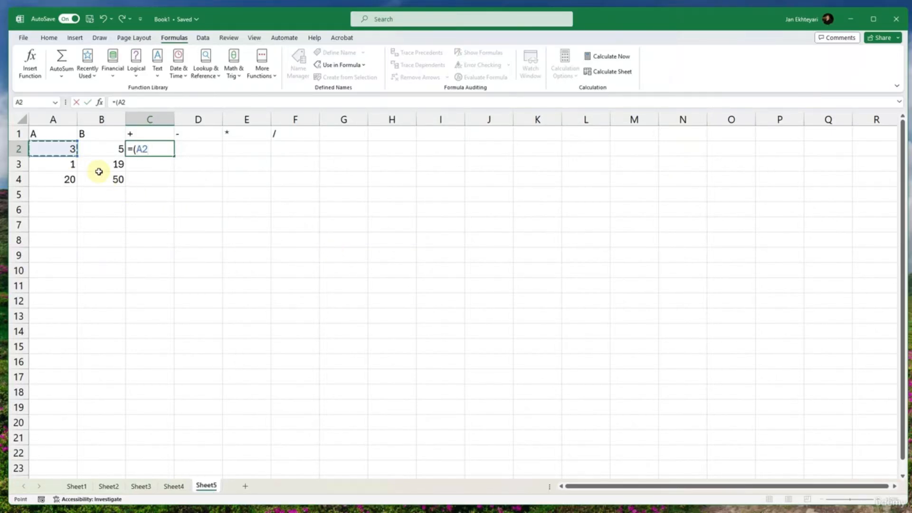
{"action": "type", "text": "+"}
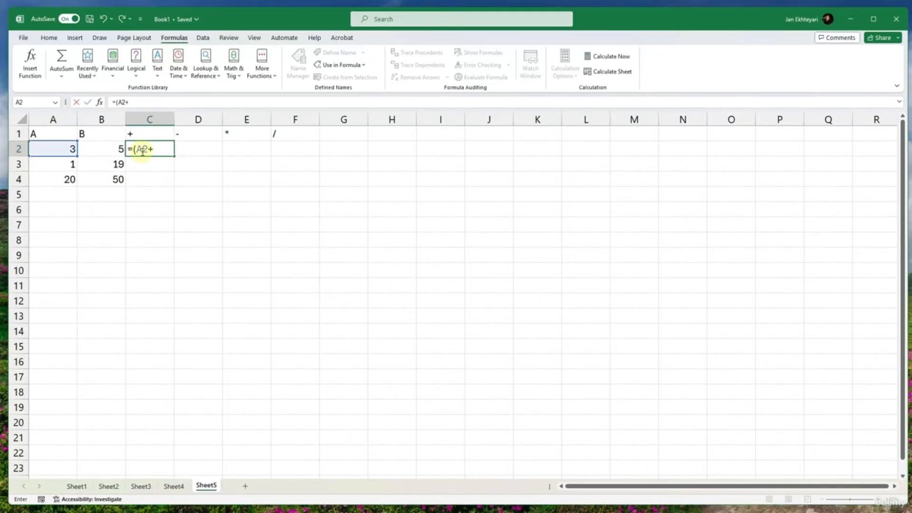
{"action": "left_click", "coordinate": [108, 147]}
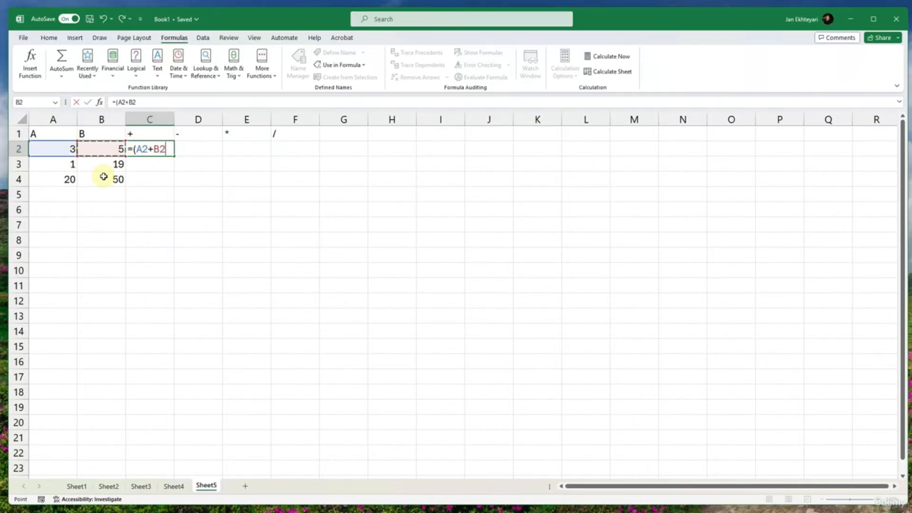
{"action": "type", "text": ")"}
{"action": "key", "text": "Return"}
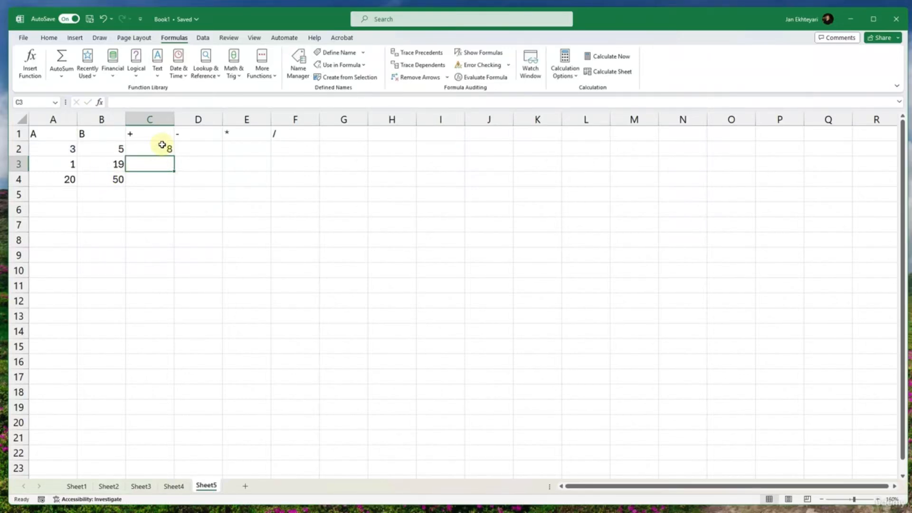
- Make the cells in the range C1:F4 bold
{"action": "left_click_drag", "start_coordinate": [159, 119], "coordinate": [155, 184]}
{"action": "key", "text": "ctrl+b"}
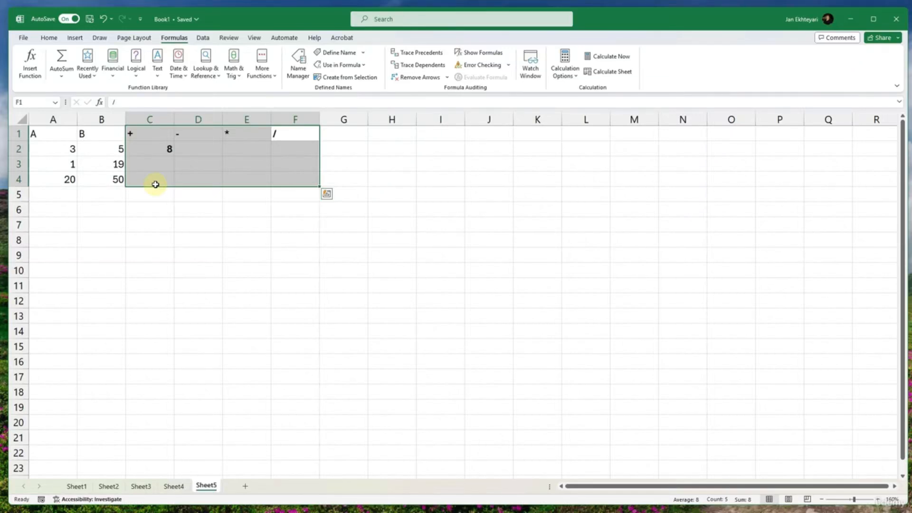
{"action": "left_click", "coordinate": [155, 184]}
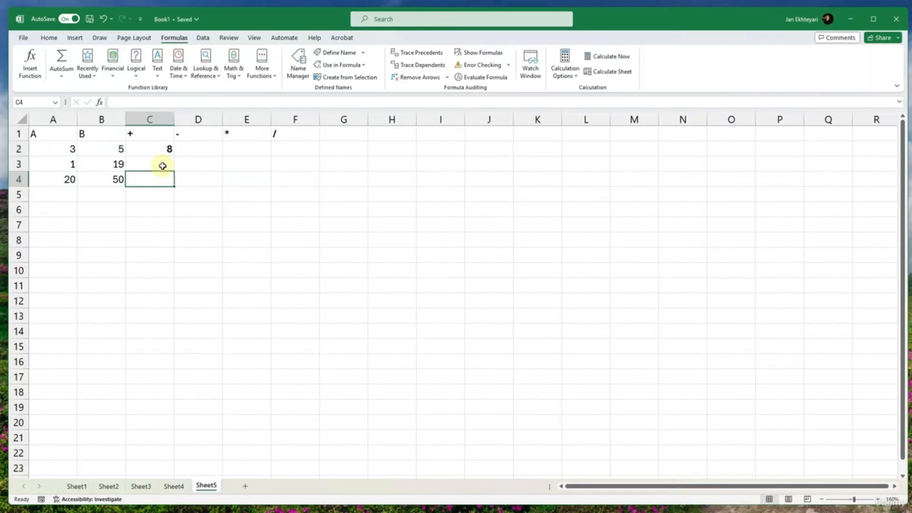
- Review the formula in cell C2 against its source cells A2 and B2
{"action": "left_click", "coordinate": [169, 149]}
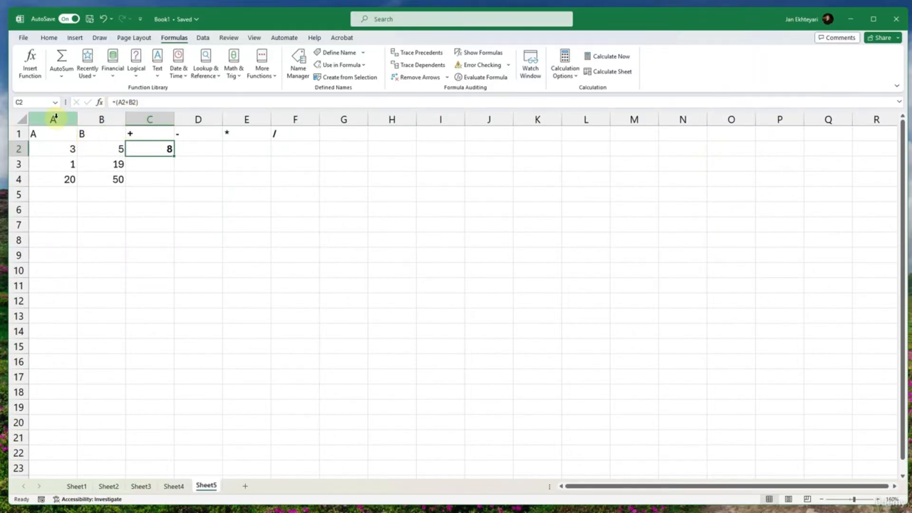
{"action": "left_click", "coordinate": [59, 150]}
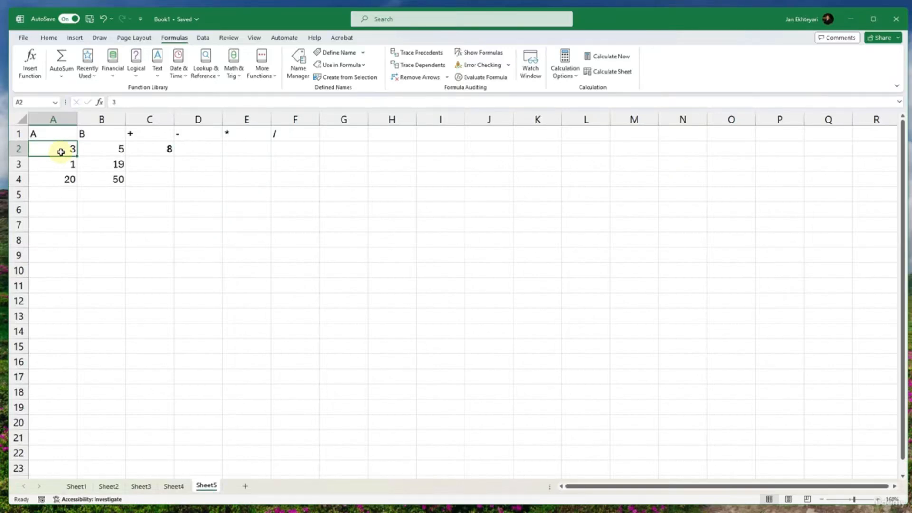
{"action": "left_click", "coordinate": [156, 149]}
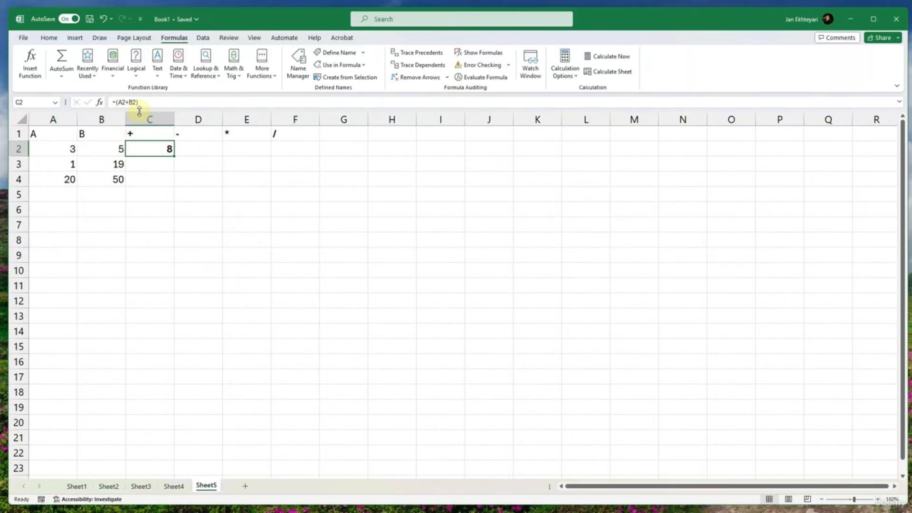
{"action": "left_click", "coordinate": [110, 148]}
{"action": "left_click", "coordinate": [161, 148]}
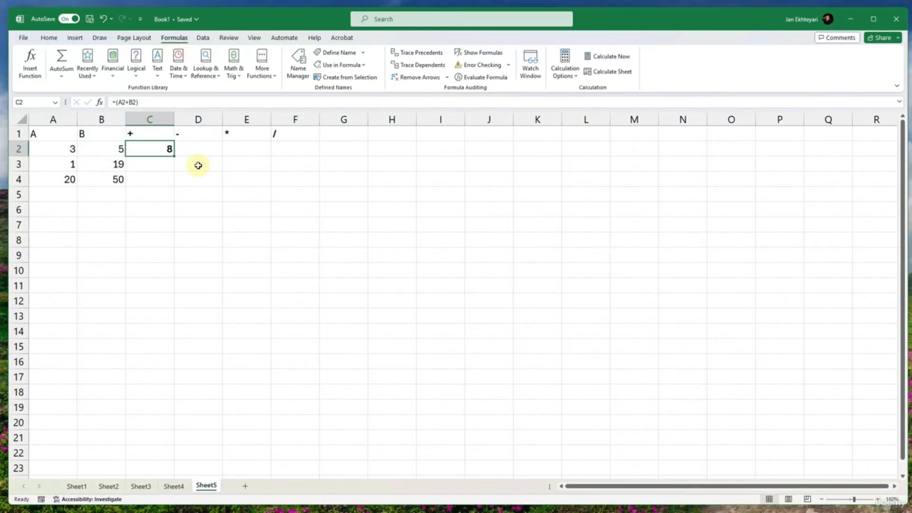
- Copy the addition formula from C2 down through C4 with AutoFill
{"action": "left_click", "coordinate": [156, 162]}
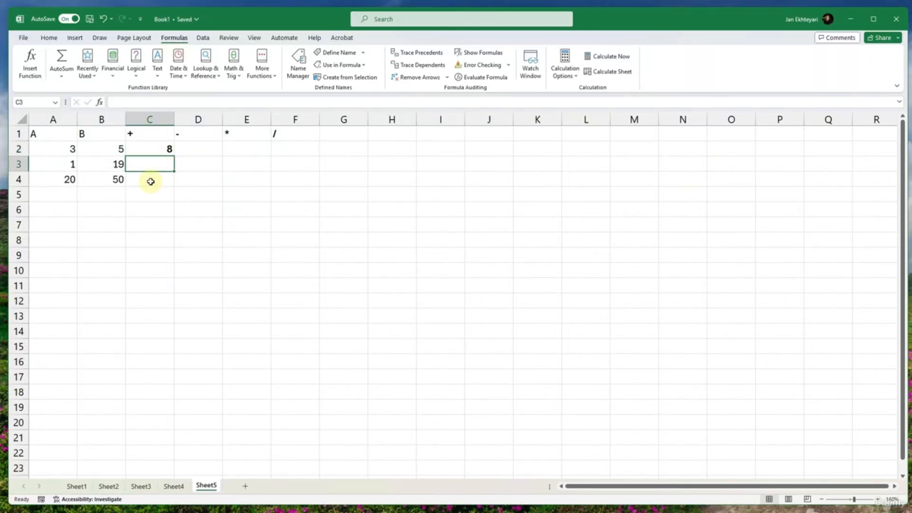
{"action": "left_click", "coordinate": [166, 139]}
{"action": "left_click", "coordinate": [168, 149]}
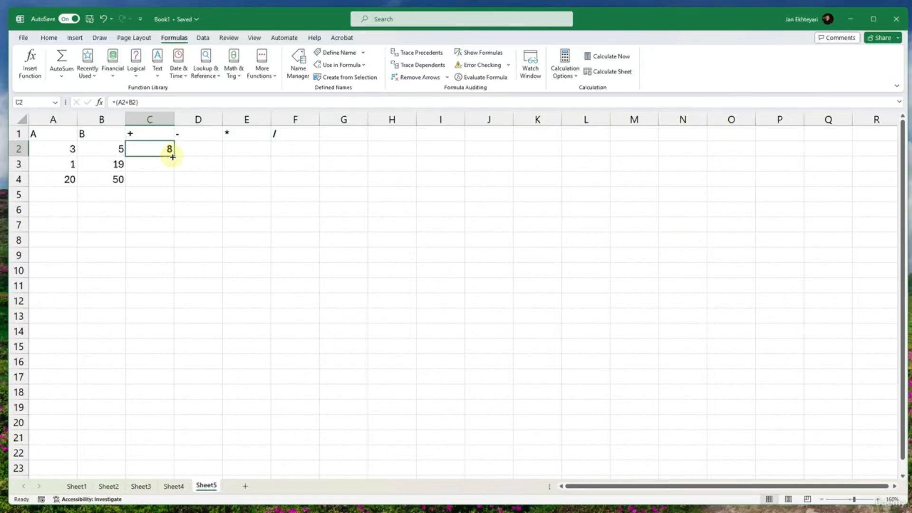
{"action": "left_click_drag", "start_coordinate": [173, 156], "coordinate": [189, 182]}
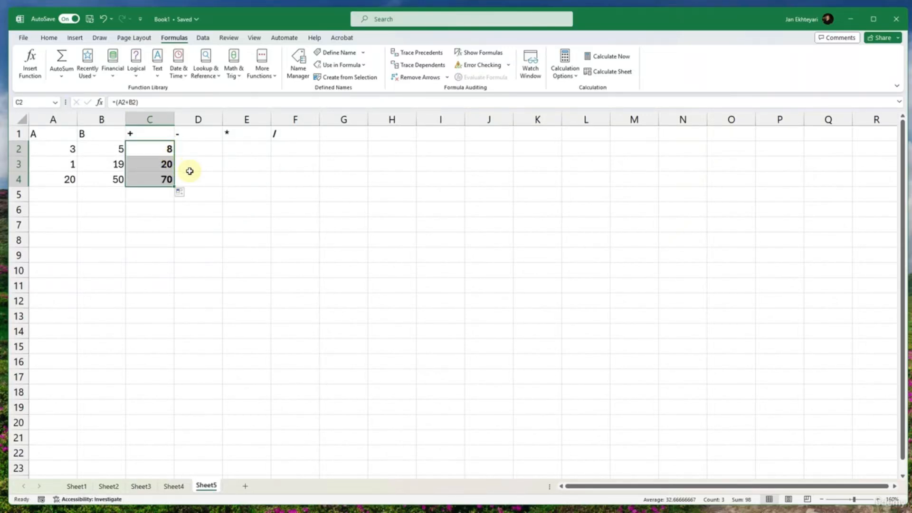
- Enter the subtraction formula =(A2-B2) in cell D2, picking A2 and B2 as references
{"action": "left_click", "coordinate": [192, 151]}
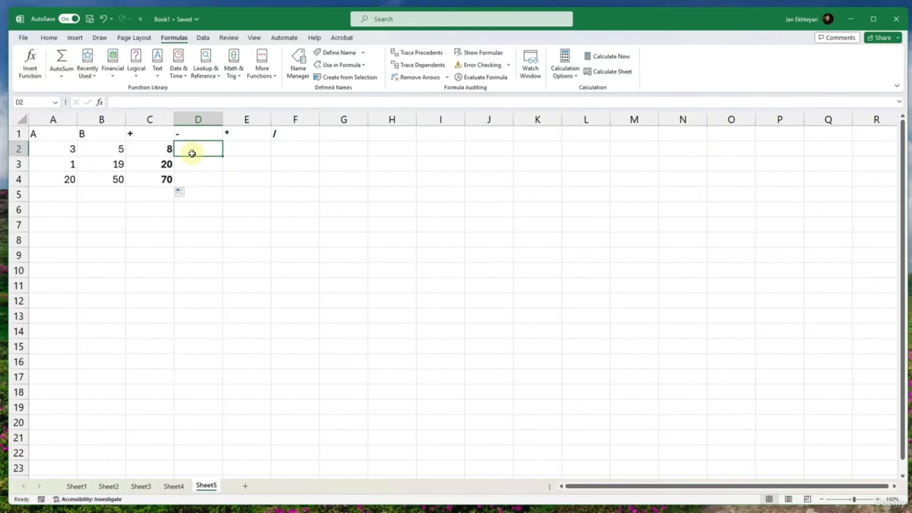
{"action": "type", "text": "="}
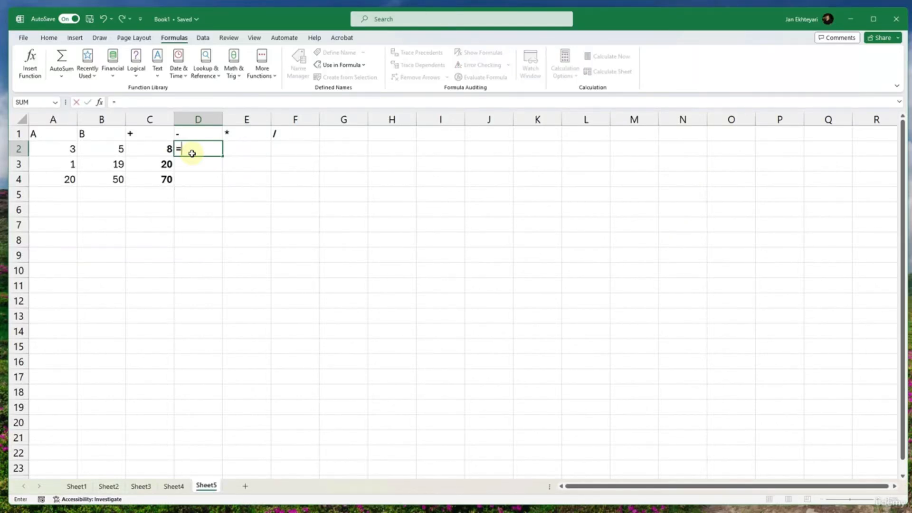
{"action": "type", "text": "("}
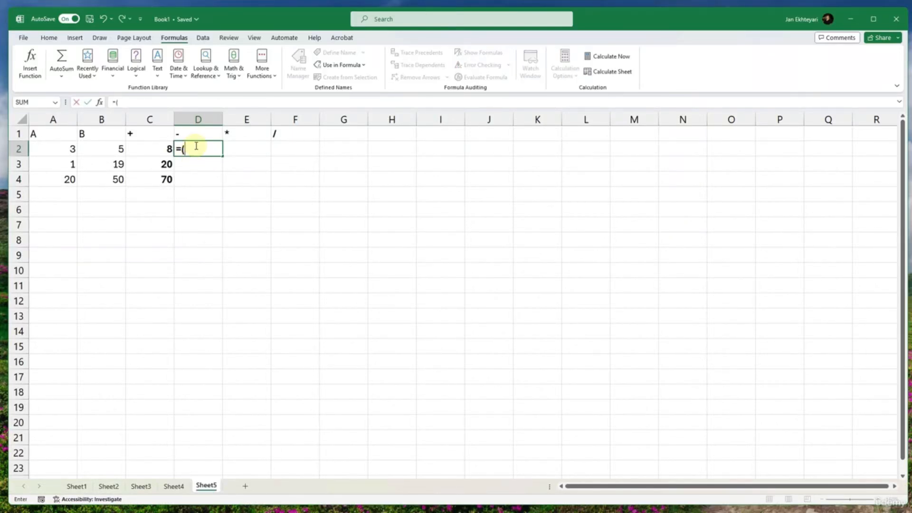
{"action": "left_click", "coordinate": [72, 148]}
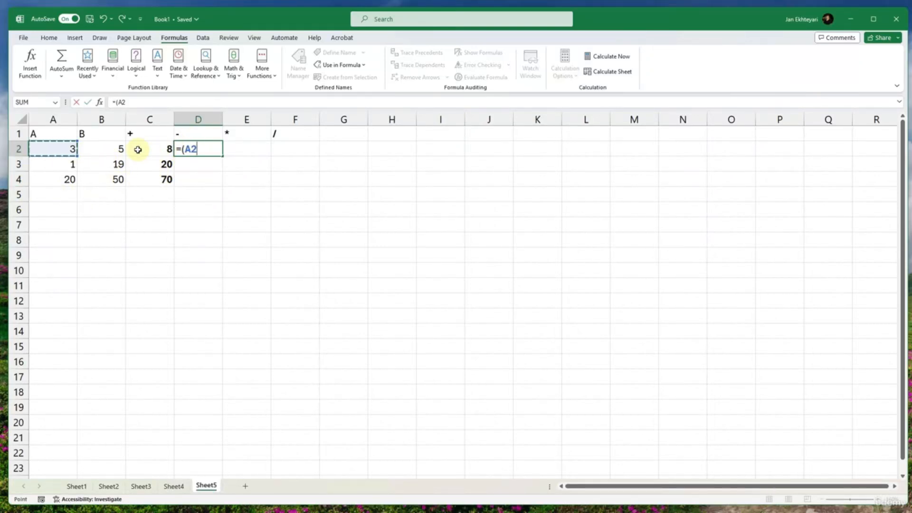
{"action": "type", "text": "-"}
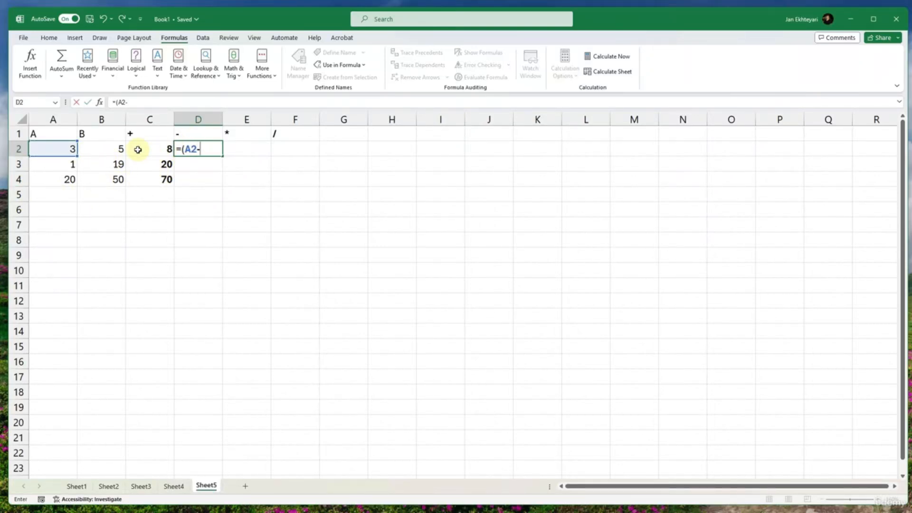
{"action": "left_click", "coordinate": [107, 146]}
{"action": "type", "text": ")"}
{"action": "key", "text": "Return"}
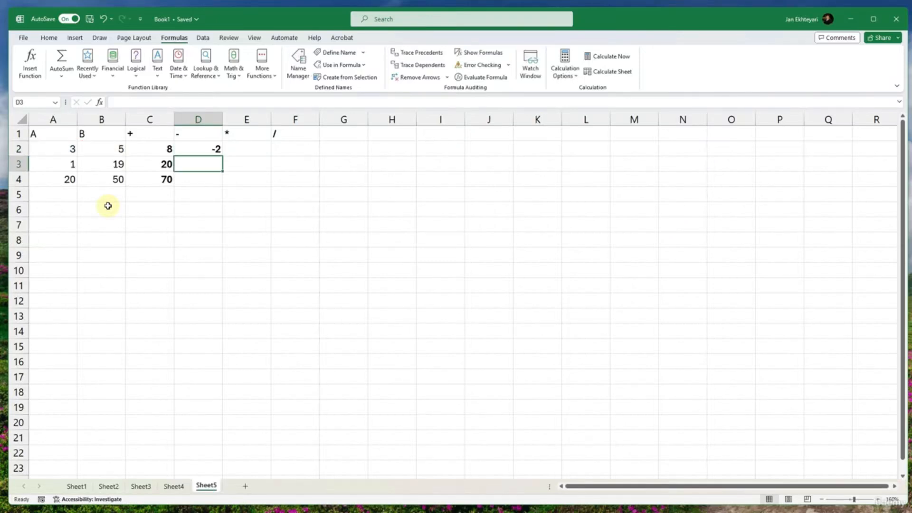
- Copy the subtraction formula from D2 down through D4 with AutoFill
{"action": "left_click", "coordinate": [213, 151]}
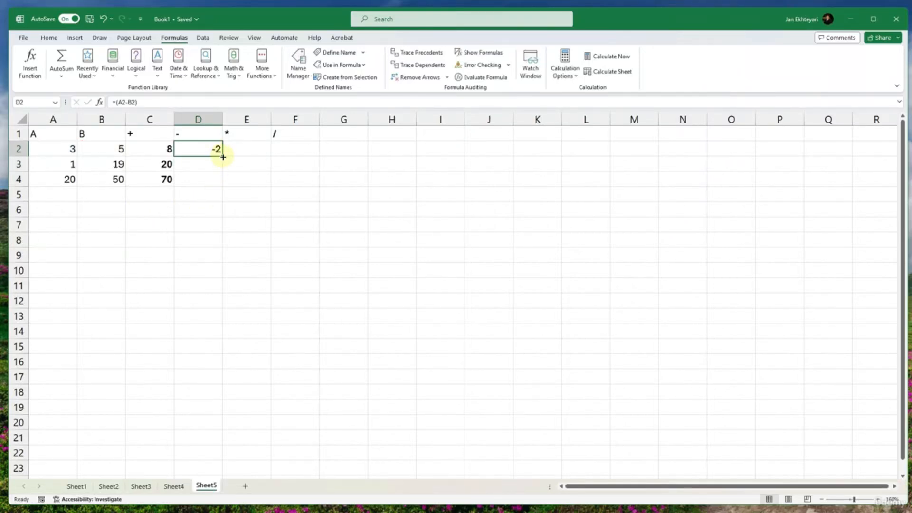
{"action": "left_click_drag", "start_coordinate": [222, 156], "coordinate": [210, 181]}
{"action": "left_click", "coordinate": [205, 199]}
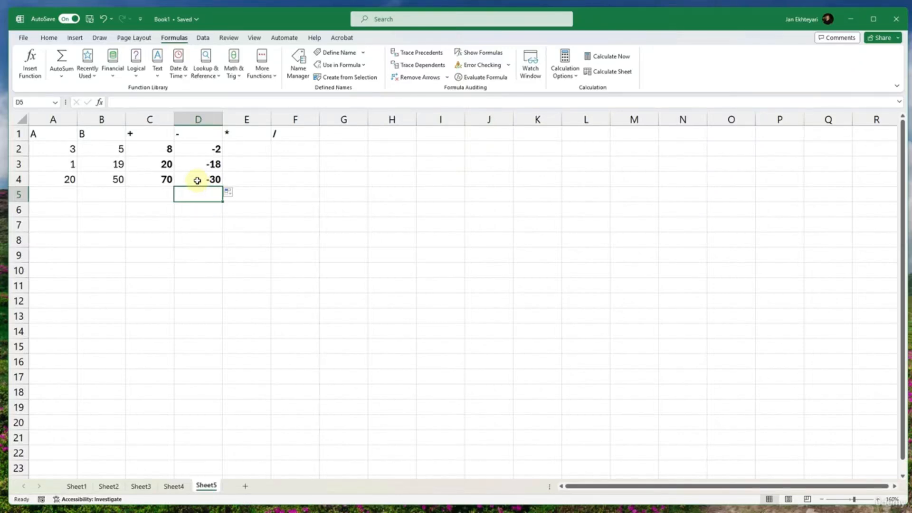
{"action": "left_click", "coordinate": [210, 150]}
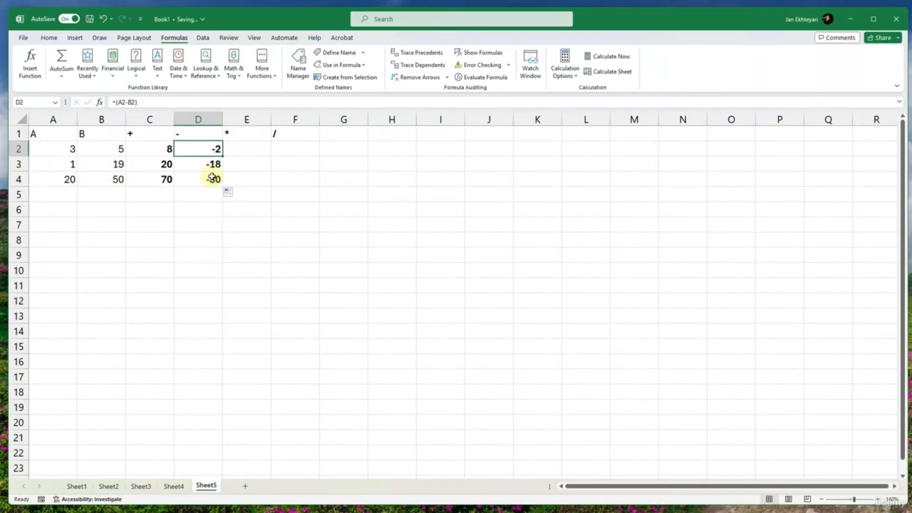
- Add the column heading Mix in cell G1
{"action": "left_click", "coordinate": [342, 135]}
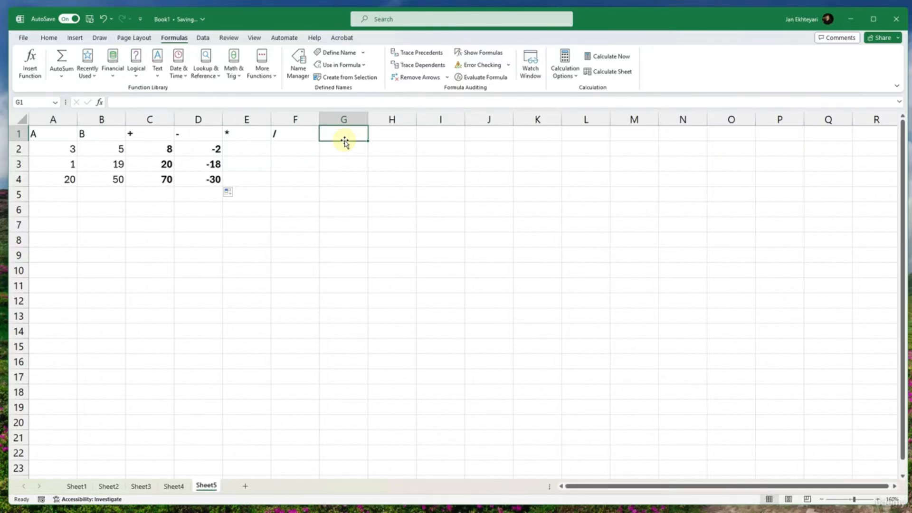
{"action": "type", "text": "Mix"}
{"action": "key", "text": "Return"}
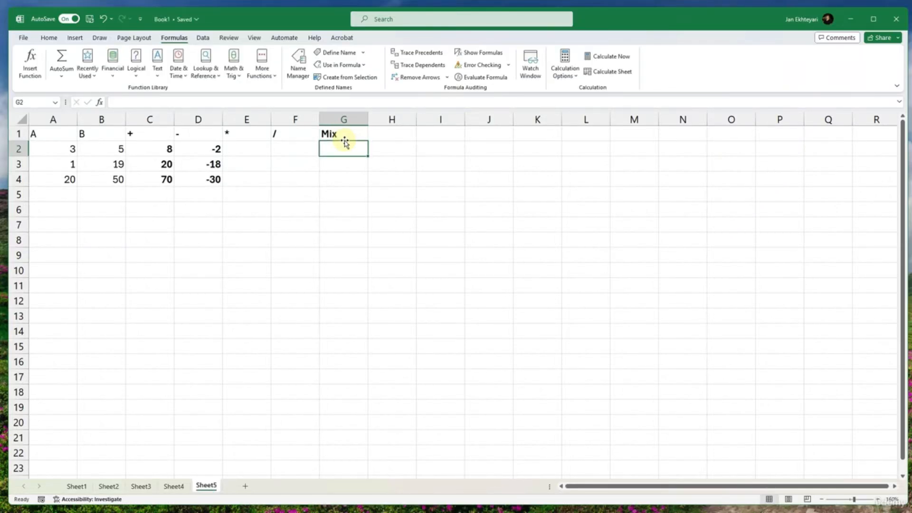
- Compare the subtraction results in column D with the source numbers in A2:B4, row by row
{"action": "left_click", "coordinate": [248, 147]}
{"action": "left_click", "coordinate": [211, 150]}
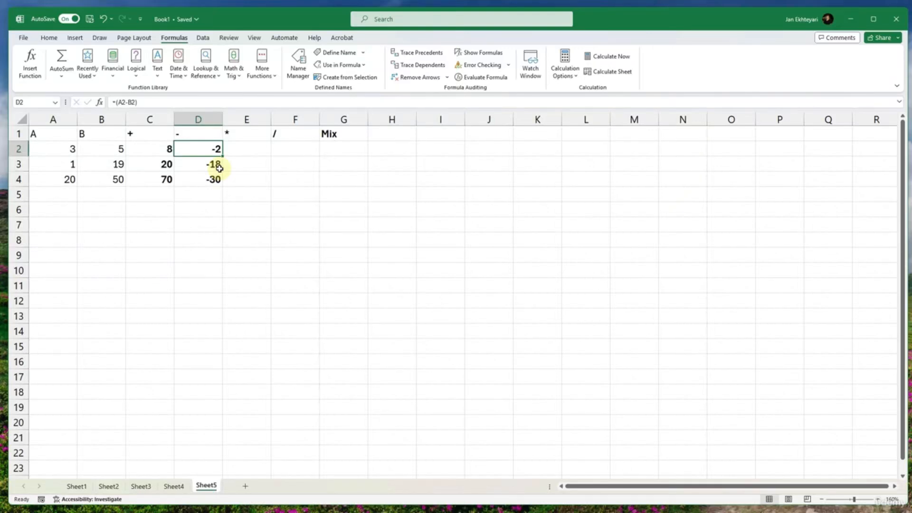
{"action": "left_click", "coordinate": [203, 180]}
{"action": "left_click", "coordinate": [56, 151]}
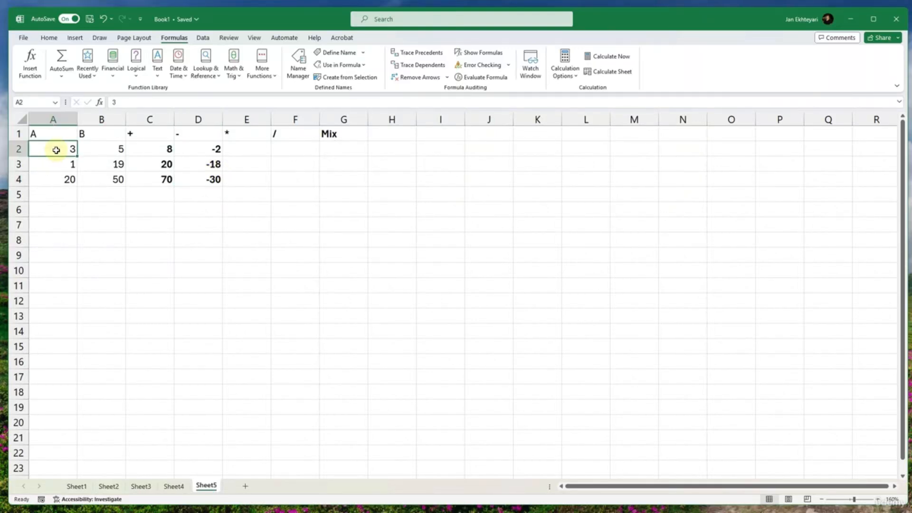
{"action": "left_click", "coordinate": [112, 149]}
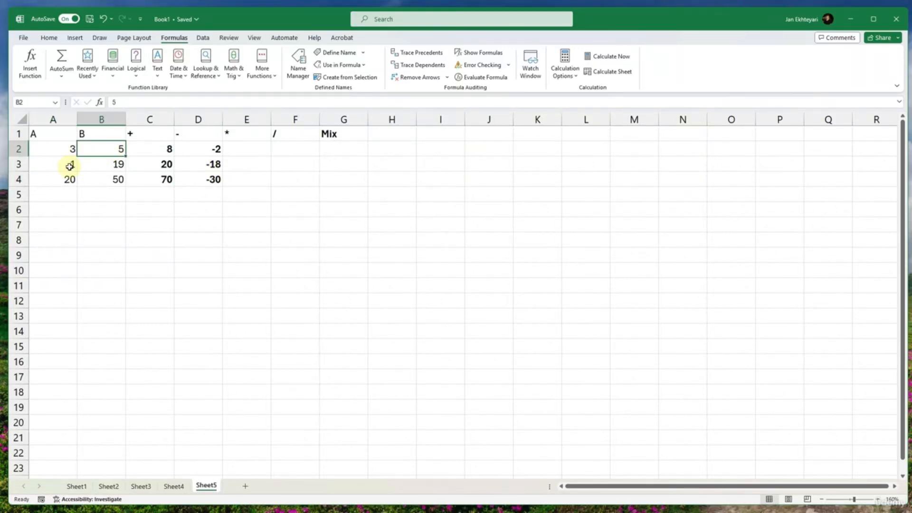
{"action": "left_click", "coordinate": [71, 166]}
{"action": "left_click", "coordinate": [107, 167]}
{"action": "left_click", "coordinate": [68, 178]}
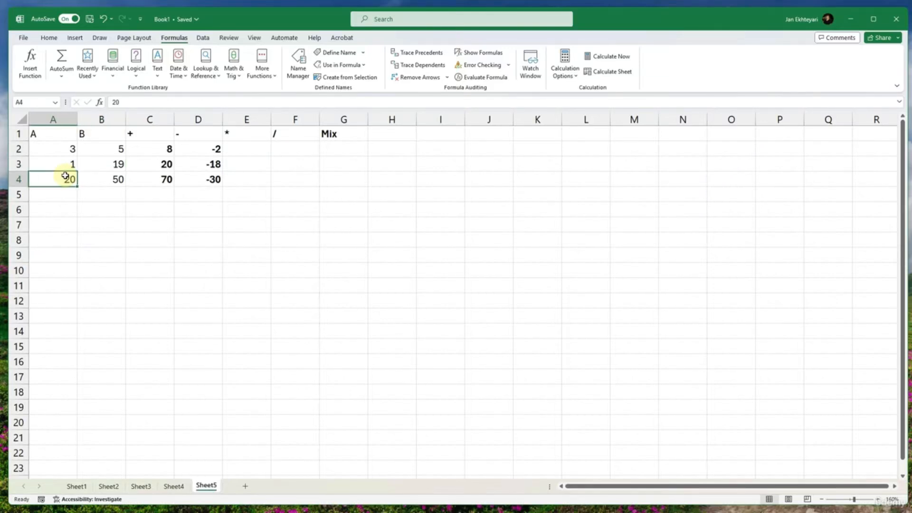
{"action": "left_click", "coordinate": [92, 181]}
- Replace the numbers in cells A2, A3 and A4 with 20, 30 and 90
{"action": "left_click", "coordinate": [71, 151]}
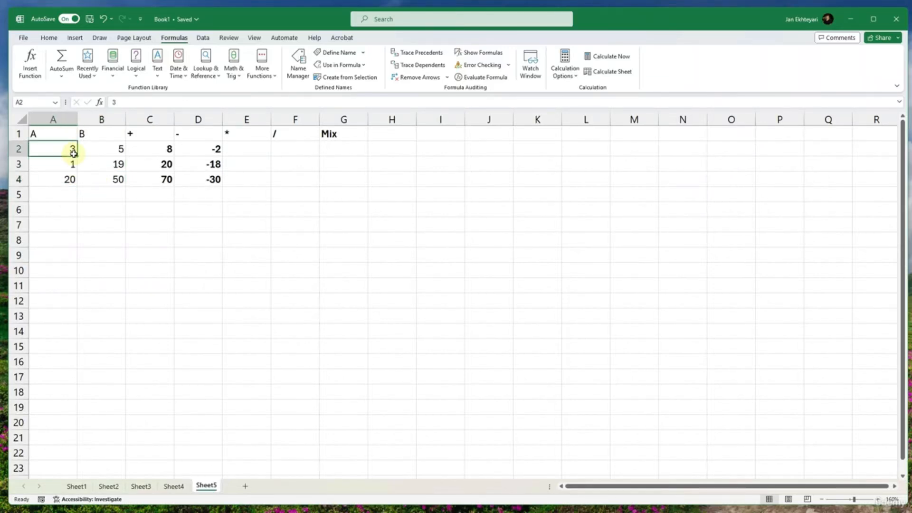
{"action": "type", "text": "2"}
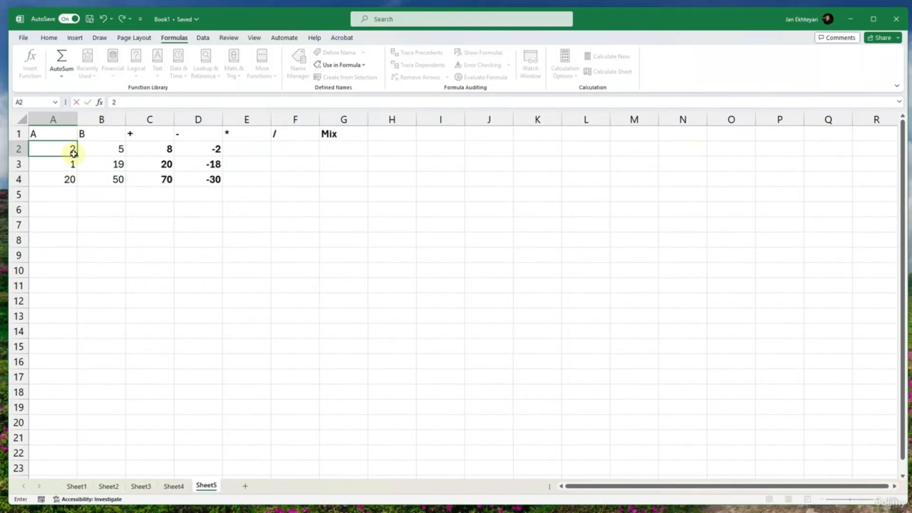
{"action": "type", "text": "0"}
{"action": "left_click", "coordinate": [74, 159]}
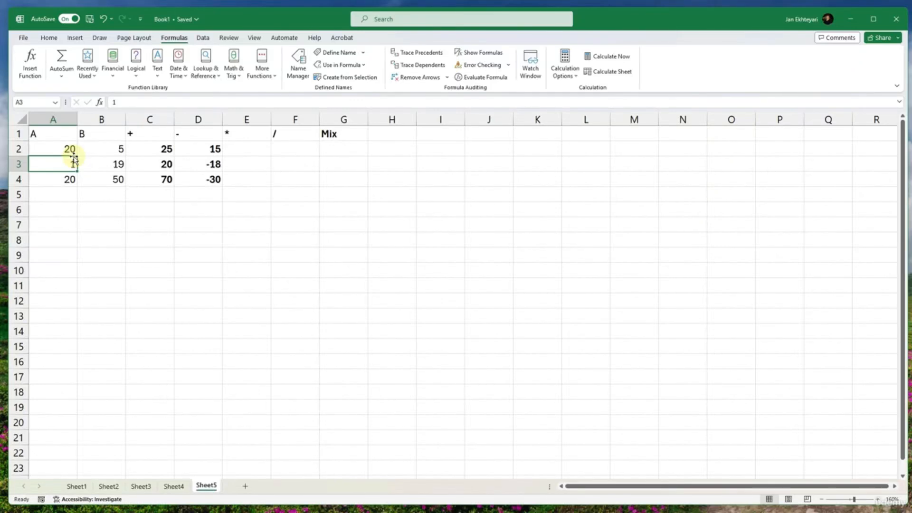
{"action": "type", "text": "30"}
{"action": "key", "text": "Return"}
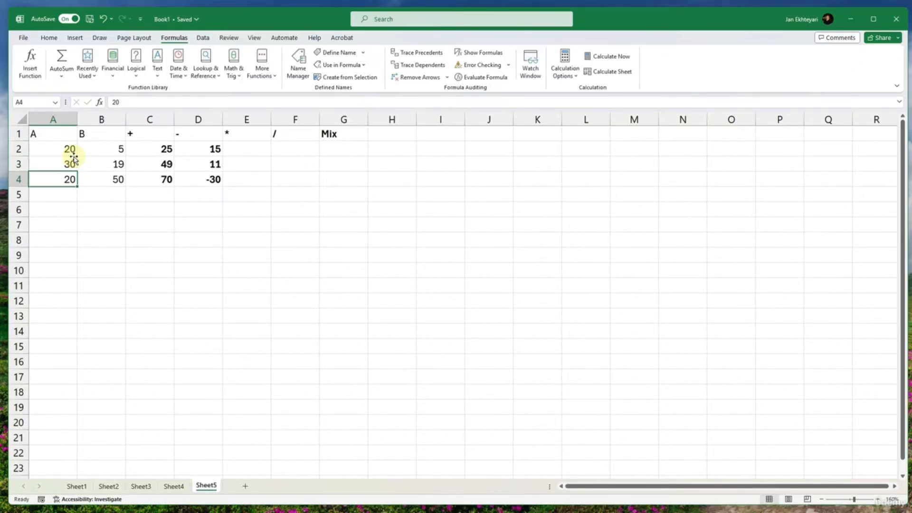
{"action": "type", "text": "90"}
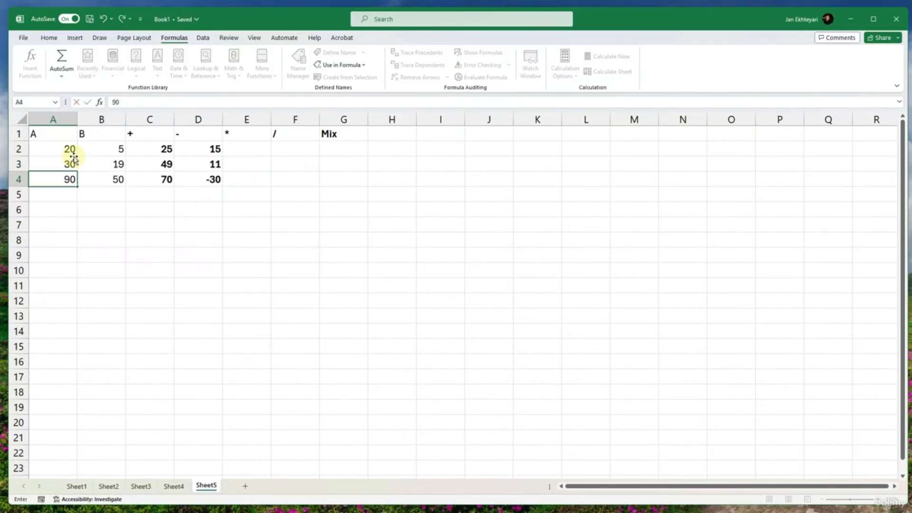
{"action": "key", "text": "Return"}
- Enter the multiplication formula =(A2*B2) in cell E2 and copy it down through E4 with AutoFill
{"action": "left_click", "coordinate": [253, 152]}
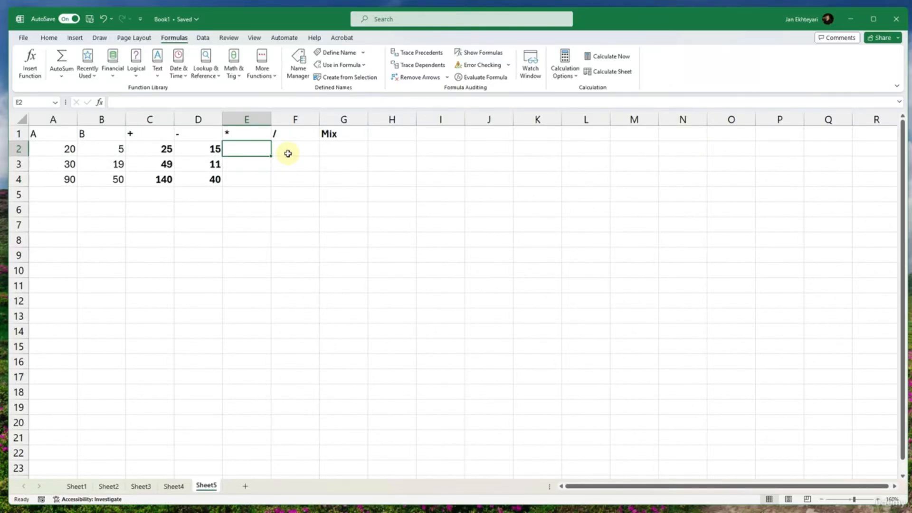
{"action": "type", "text": "="}
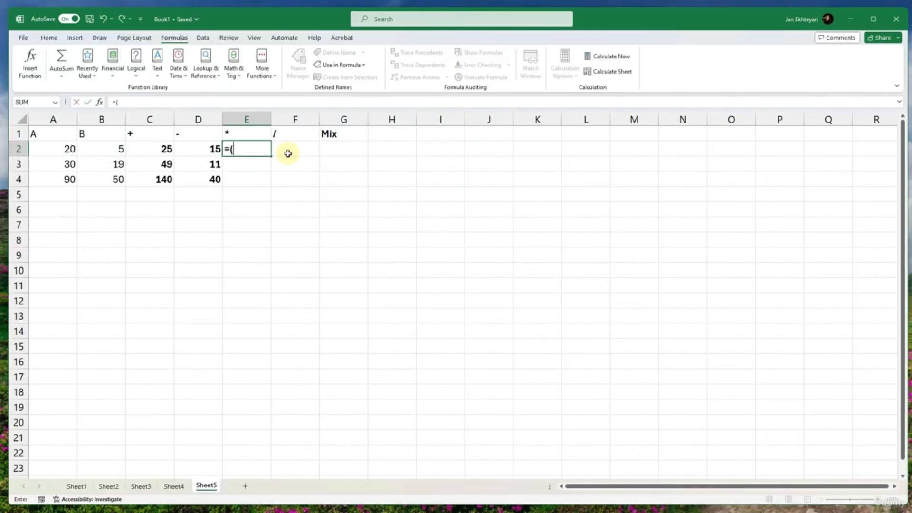
{"action": "type", "text": "("}
{"action": "left_click", "coordinate": [70, 149]}
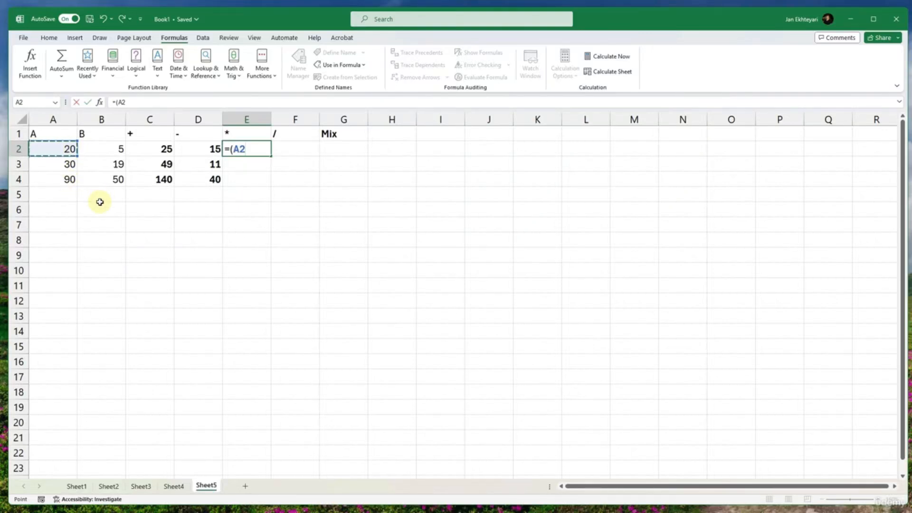
{"action": "type", "text": "*"}
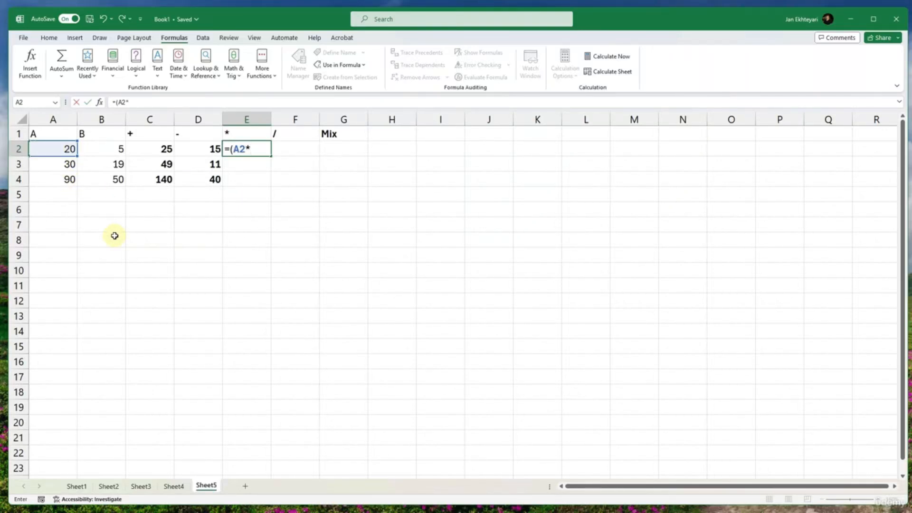
{"action": "left_click", "coordinate": [107, 152]}
{"action": "type", "text": ")"}
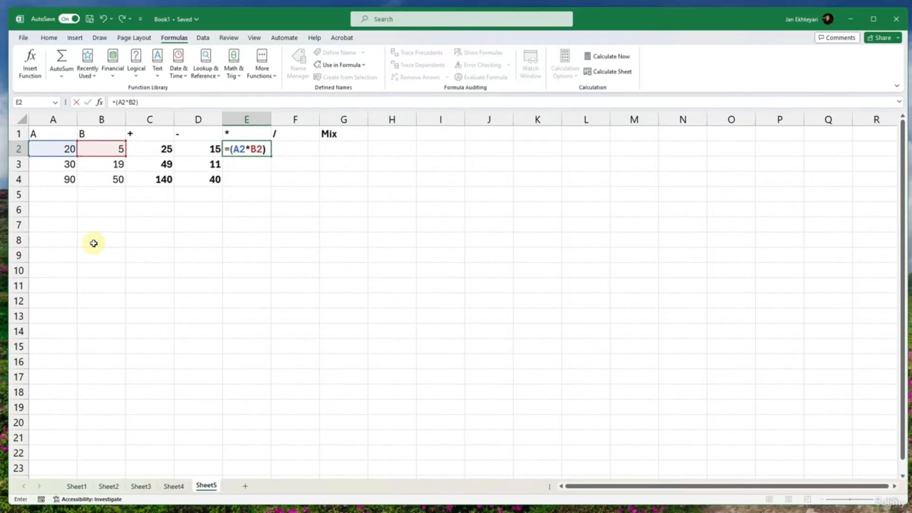
{"action": "key", "text": "Return"}
{"action": "left_click", "coordinate": [269, 152]}
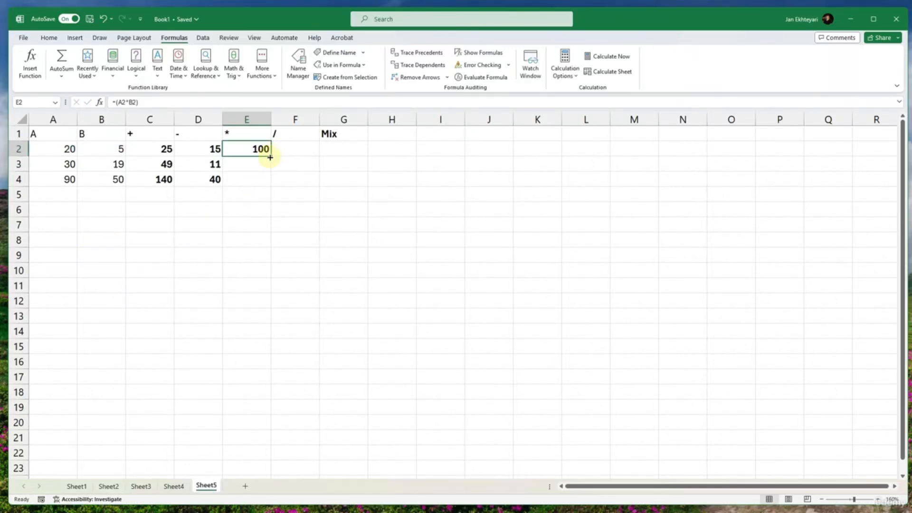
{"action": "double_click", "coordinate": [269, 158]}
- Enter the division formula =A2/B2) in cell F2 from references A2 and B2, and accept the proposed correction to =A2/B2
{"action": "left_click", "coordinate": [304, 150]}
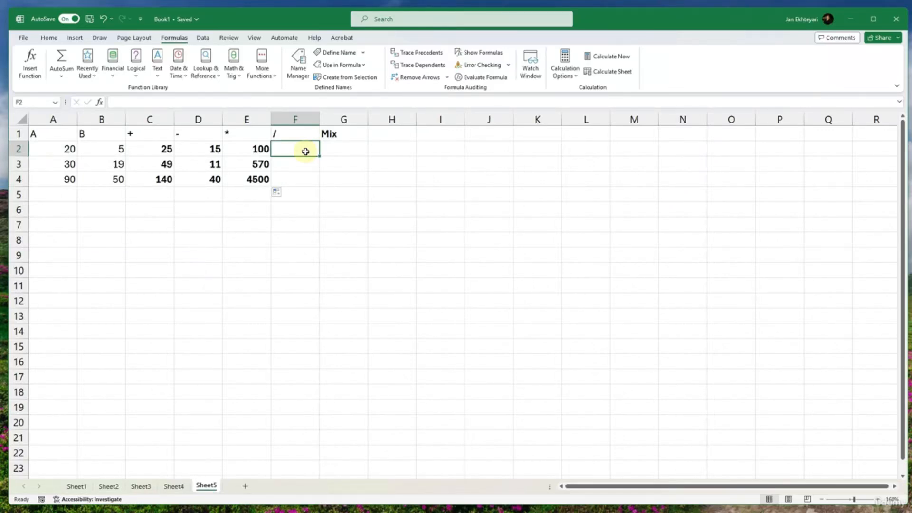
{"action": "type", "text": "="}
{"action": "left_click", "coordinate": [63, 148]}
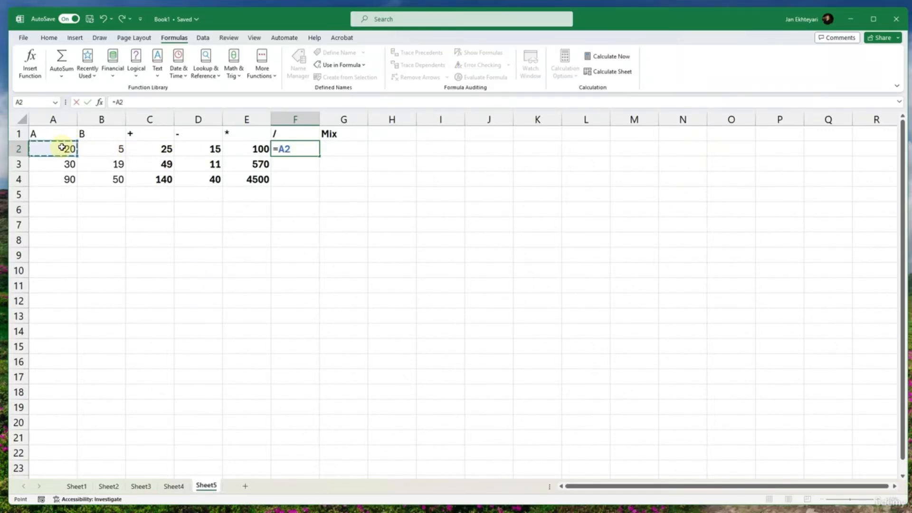
{"action": "type", "text": "/"}
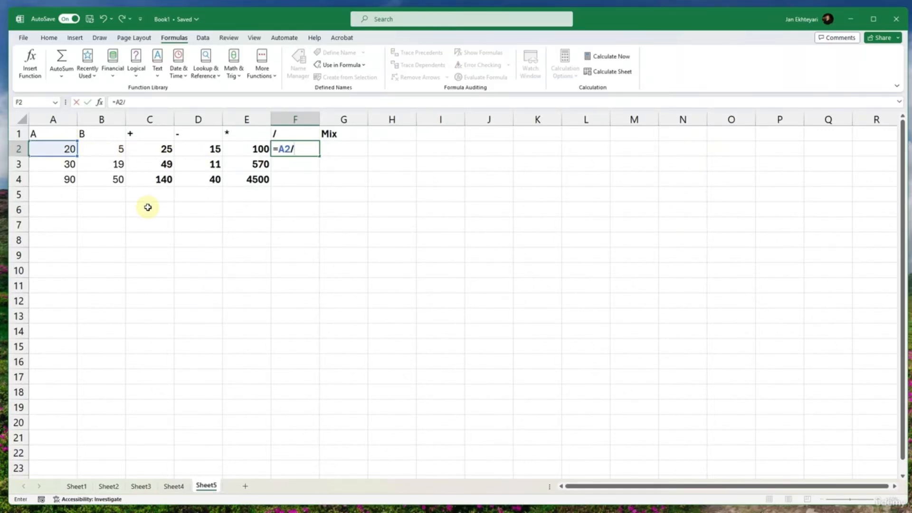
{"action": "left_click", "coordinate": [117, 149]}
{"action": "type", "text": ")"}
{"action": "key", "text": "Return"}
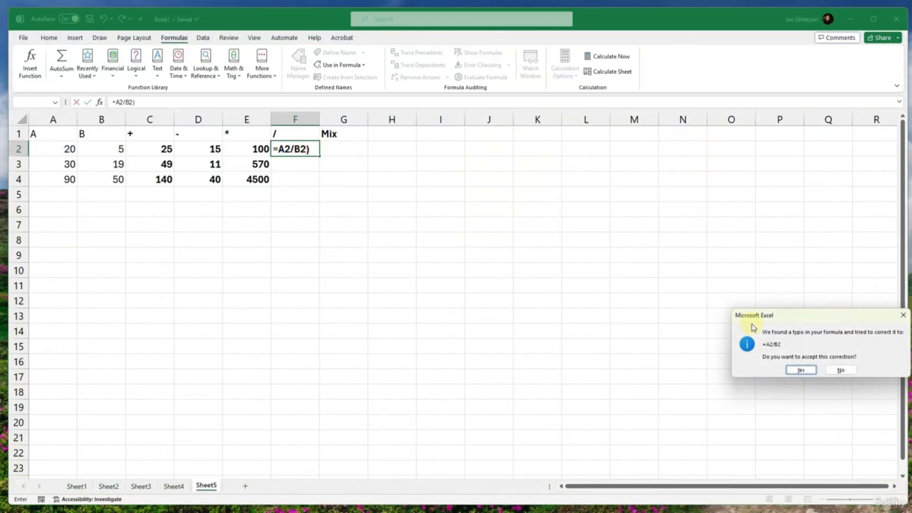
{"action": "left_click_drag", "start_coordinate": [814, 316], "coordinate": [517, 228]}
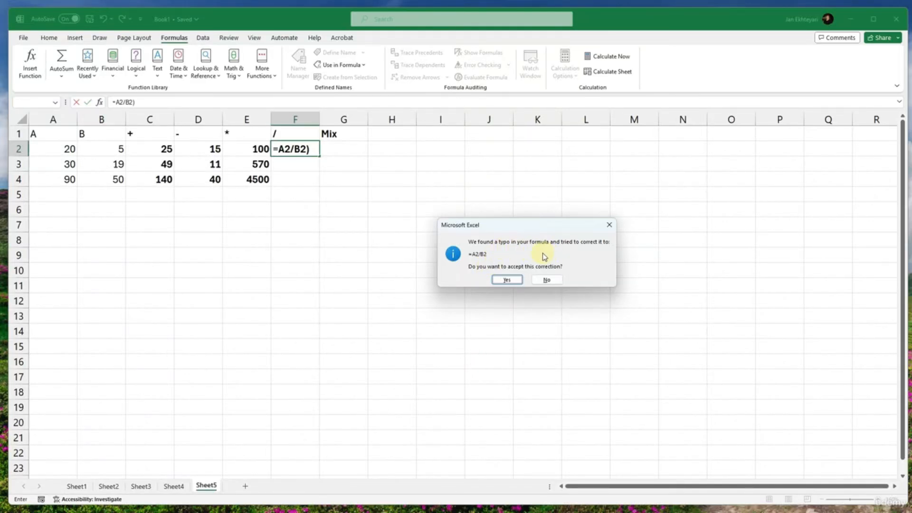
{"action": "left_click", "coordinate": [507, 280]}
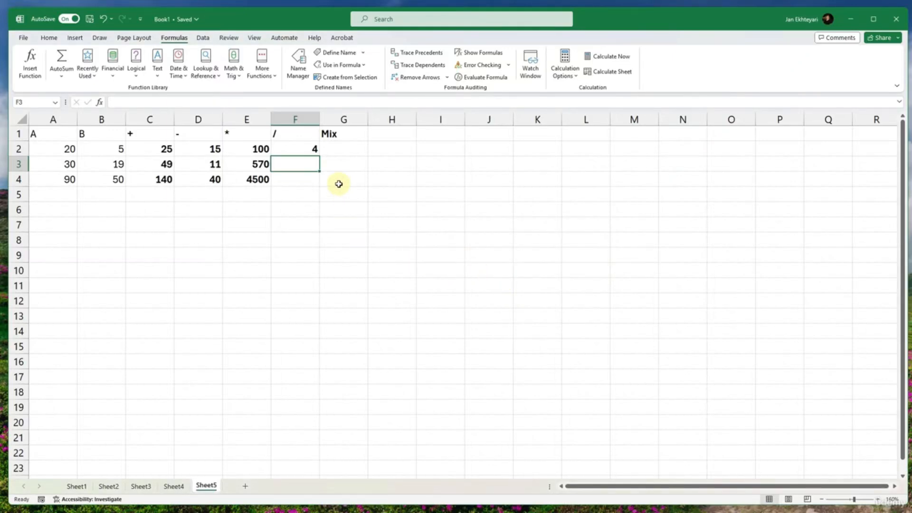
- Enclose the division formula in cell F2 in parentheses so it reads =(A2/B2)
{"action": "left_click", "coordinate": [310, 150]}
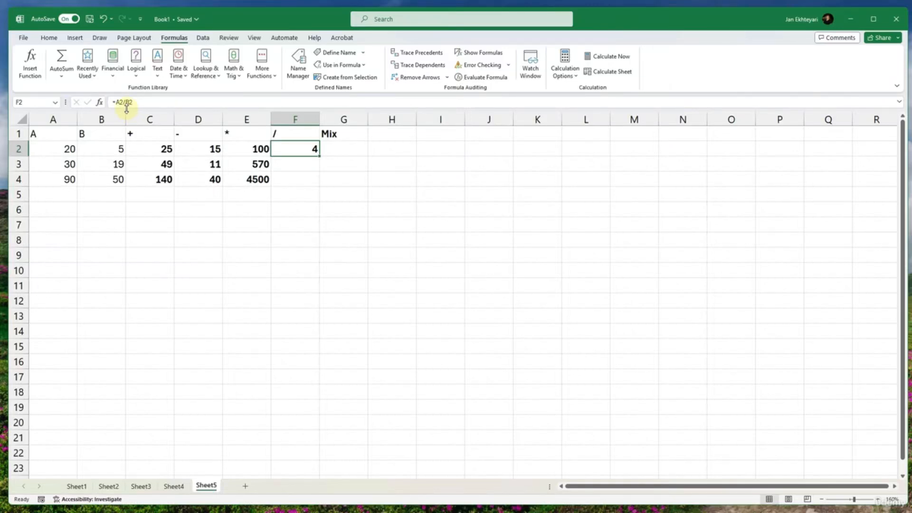
{"action": "left_click", "coordinate": [258, 149]}
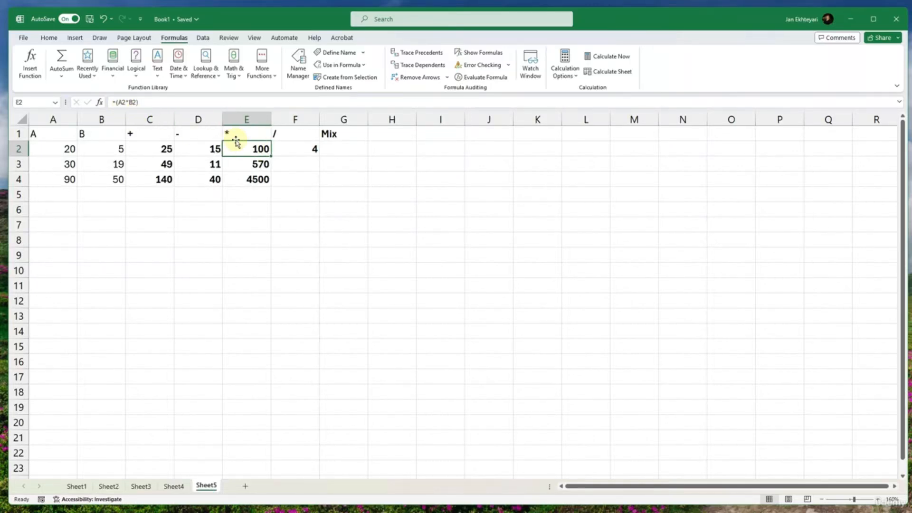
{"action": "left_click", "coordinate": [299, 152]}
{"action": "left_click", "coordinate": [145, 103]}
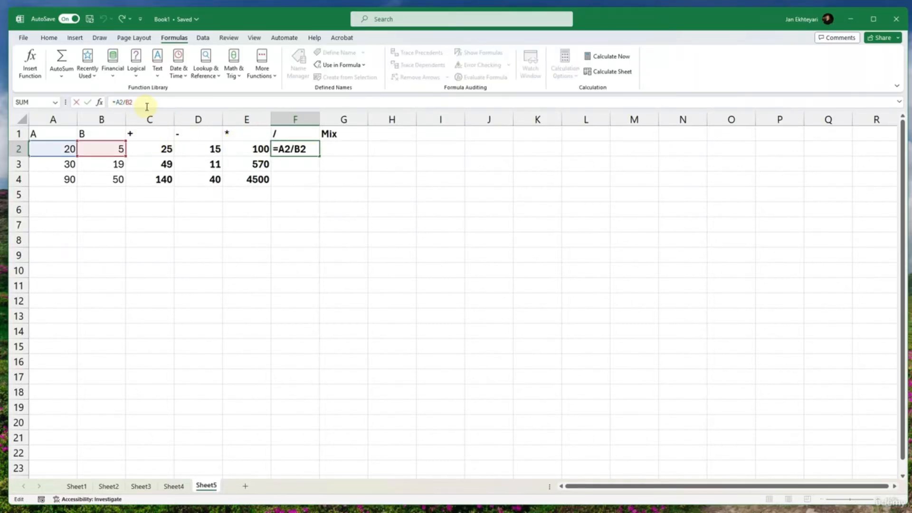
{"action": "type", "text": ")"}
{"action": "key", "text": "Left"}
{"action": "key", "text": "Left"}
{"action": "key", "text": "Return"}
- Copy the division formula from F2 down through F4 with AutoFill
{"action": "left_click", "coordinate": [301, 149]}
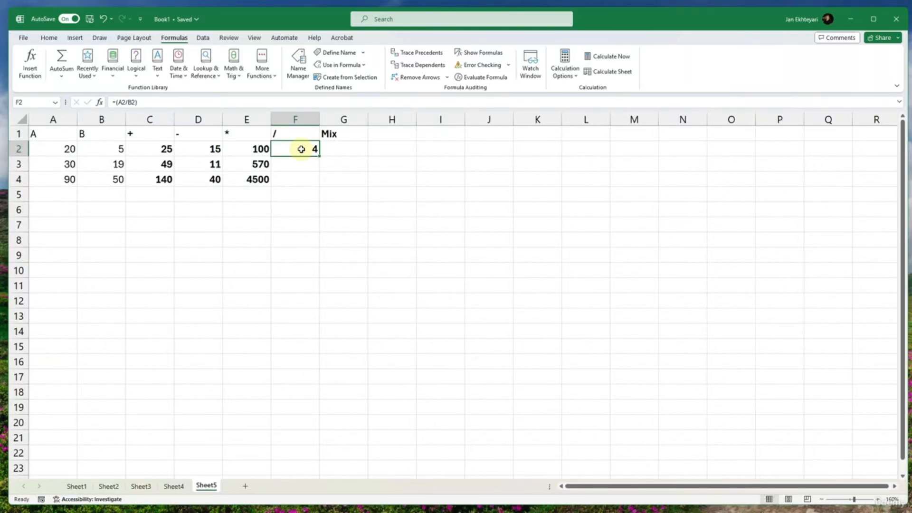
{"action": "left_click", "coordinate": [305, 161]}
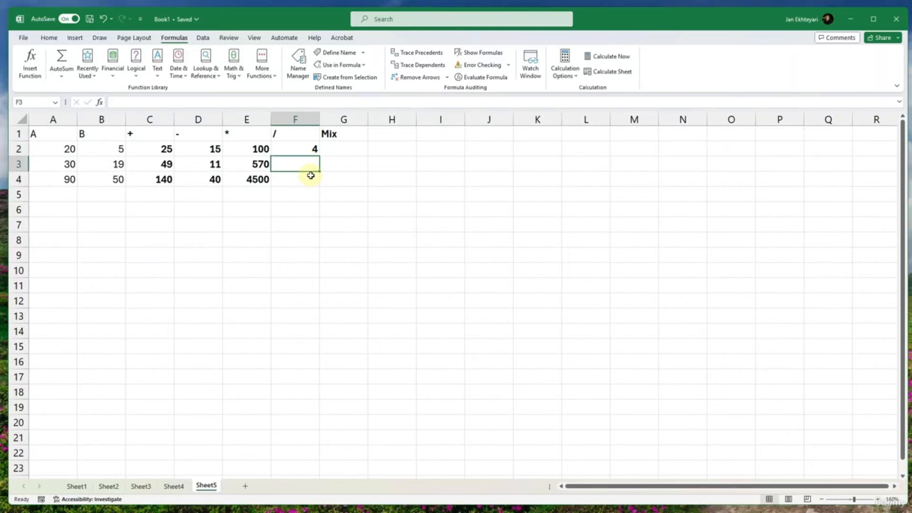
{"action": "left_click", "coordinate": [314, 148]}
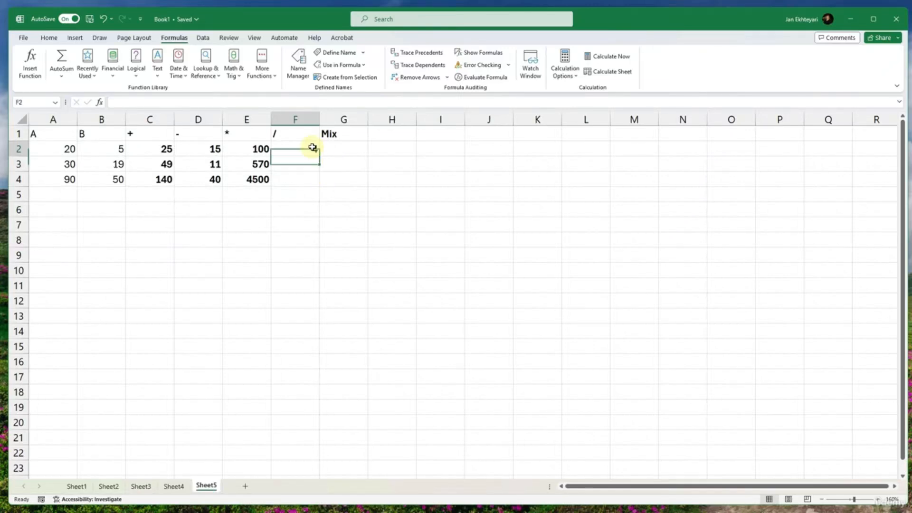
{"action": "double_click", "coordinate": [318, 155]}
- Enter the mixed-operation formula =(C2-D2*E2/F2) in cell G2 under the Mix heading, referencing the result cells in row 2
{"action": "left_click", "coordinate": [348, 151]}
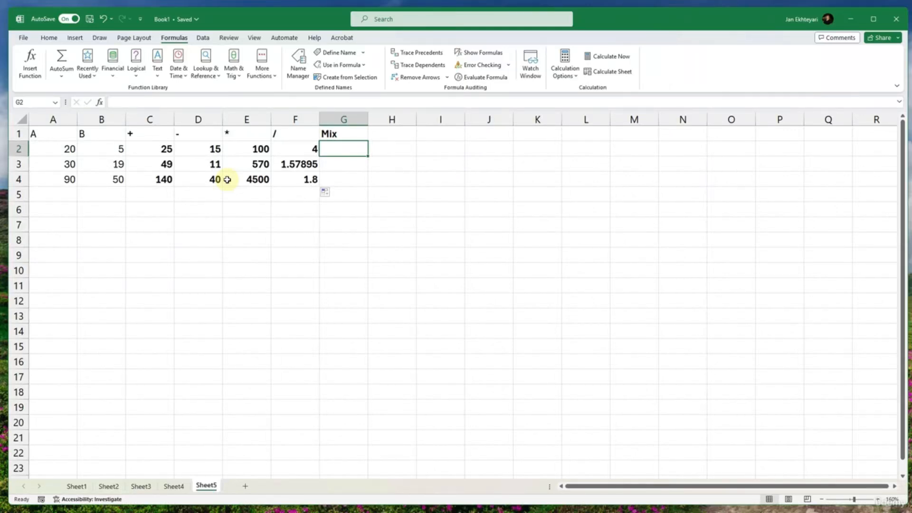
{"action": "type", "text": "=("}
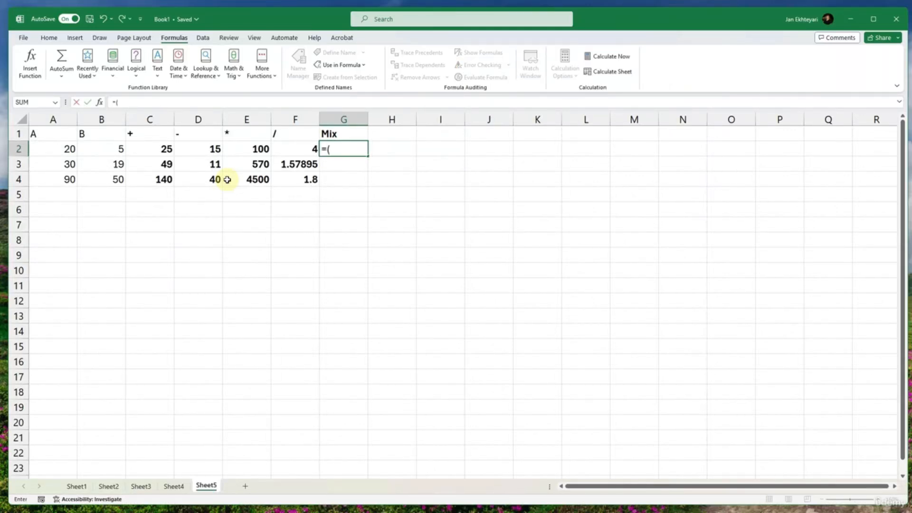
{"action": "left_click", "coordinate": [156, 145]}
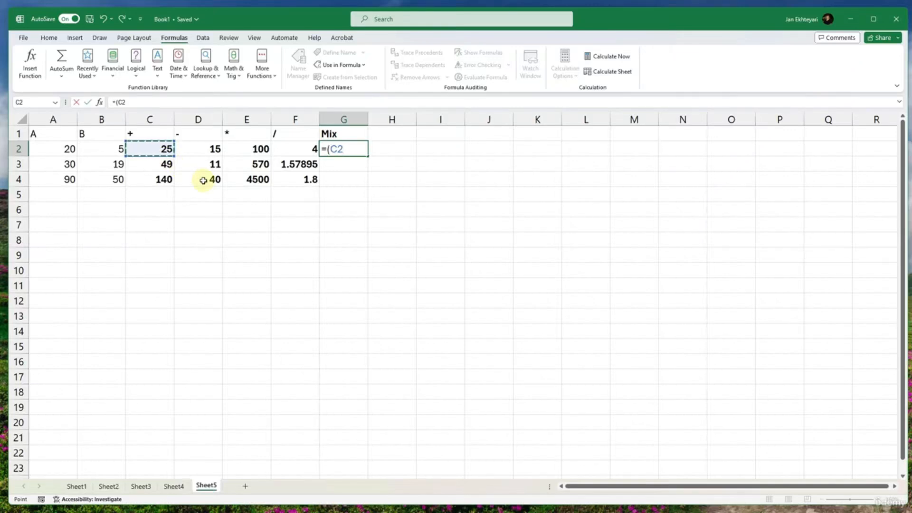
{"action": "type", "text": "-"}
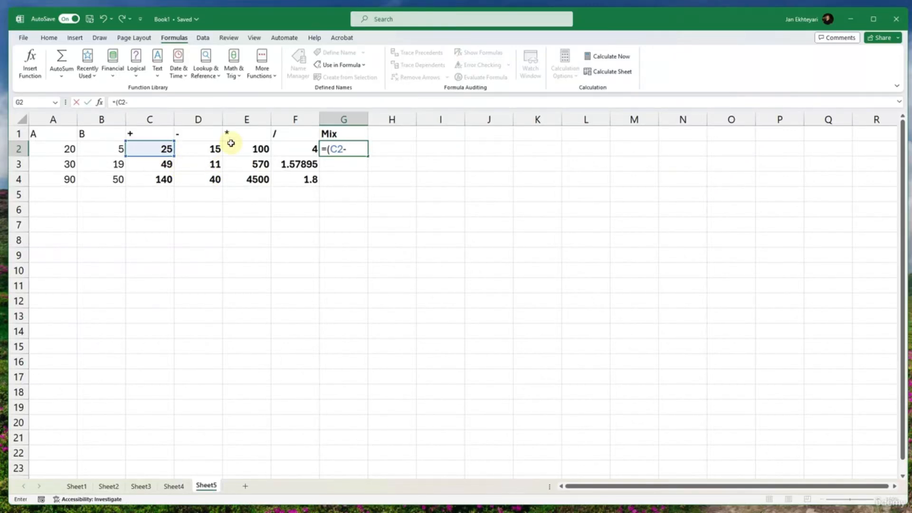
{"action": "left_click", "coordinate": [213, 147]}
{"action": "type", "text": "*"}
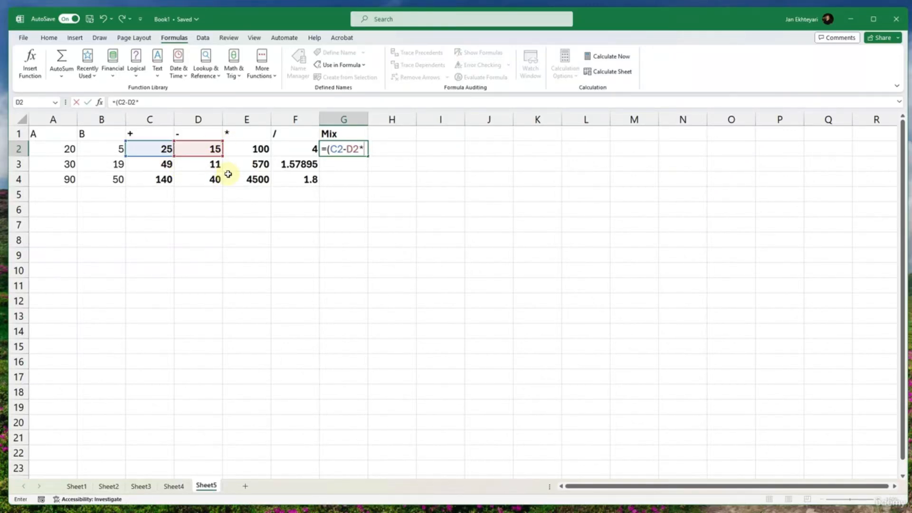
{"action": "left_click", "coordinate": [243, 152]}
{"action": "type", "text": "/"}
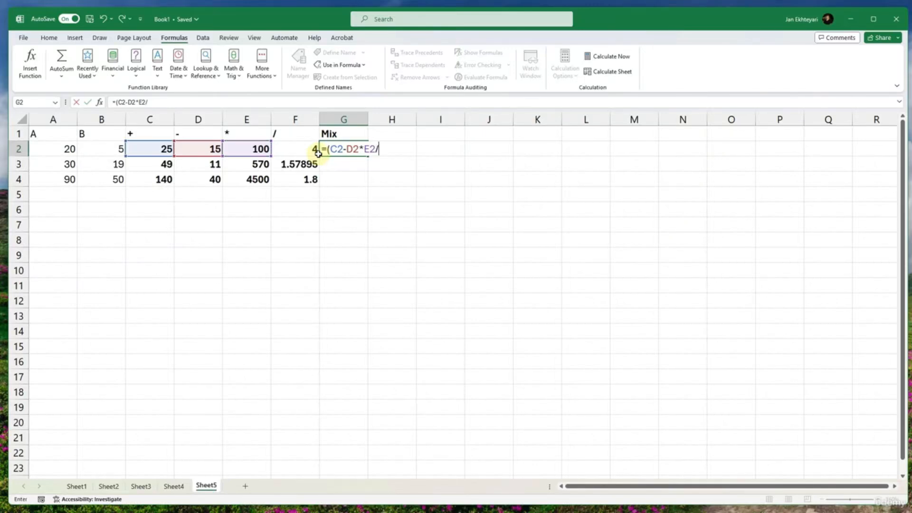
{"action": "left_click", "coordinate": [312, 150]}
{"action": "type", "text": ")"}
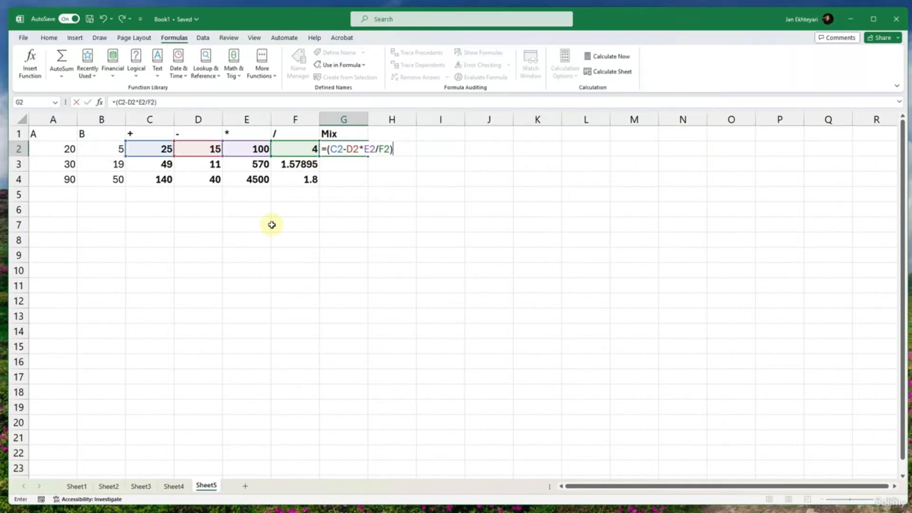
{"action": "key", "text": "Return"}
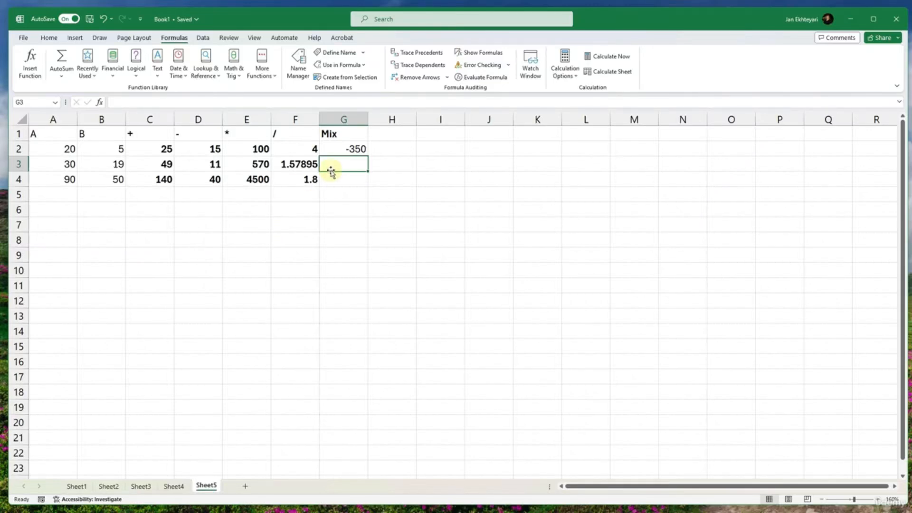
- Check the mixed formula in G2 and copy it down through G4 with AutoFill
{"action": "left_click", "coordinate": [157, 148]}
{"action": "double_click", "coordinate": [350, 148]}
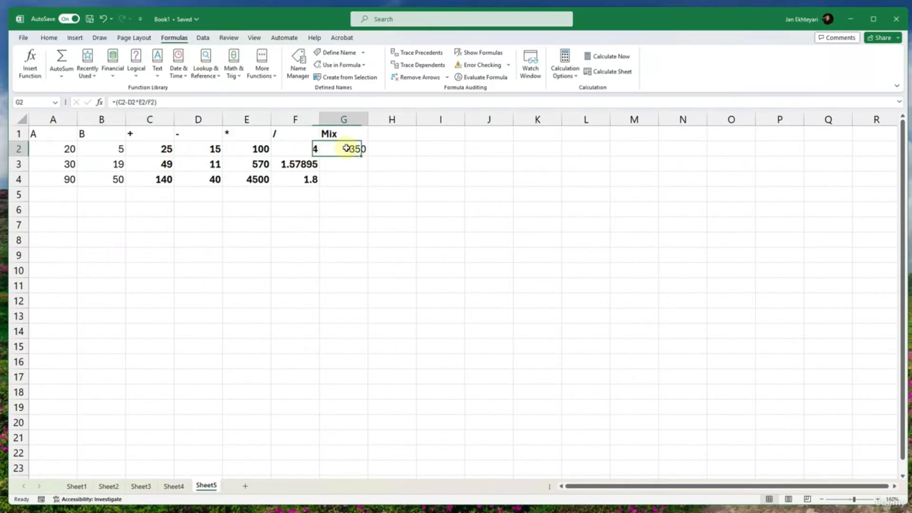
{"action": "key", "text": "Escape"}
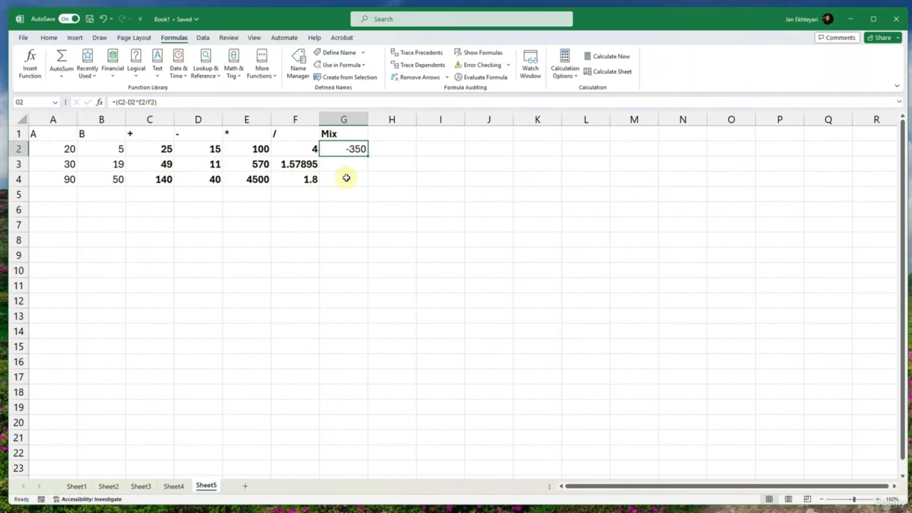
{"action": "double_click", "coordinate": [369, 157]}
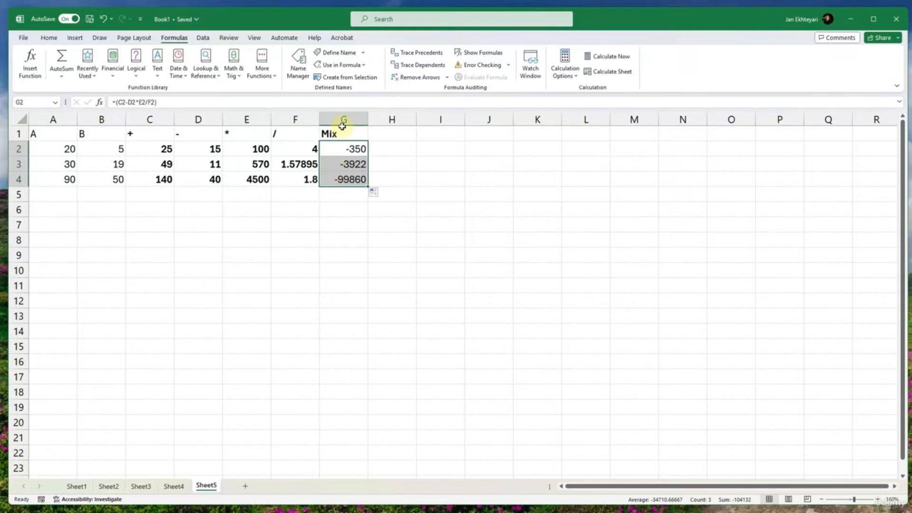
- Clear the whole practice table in A1:G4 and return to cell A1
{"action": "left_click_drag", "start_coordinate": [342, 129], "coordinate": [56, 177]}
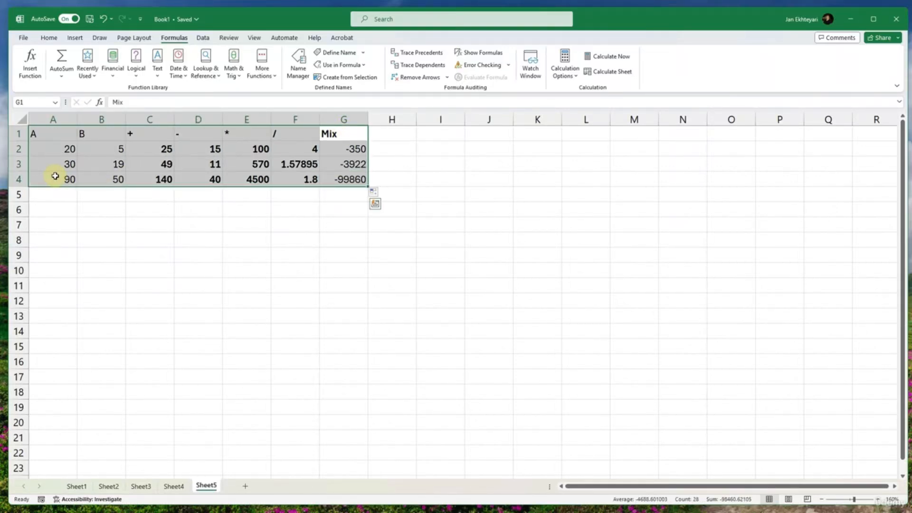
{"action": "key", "text": "Delete"}
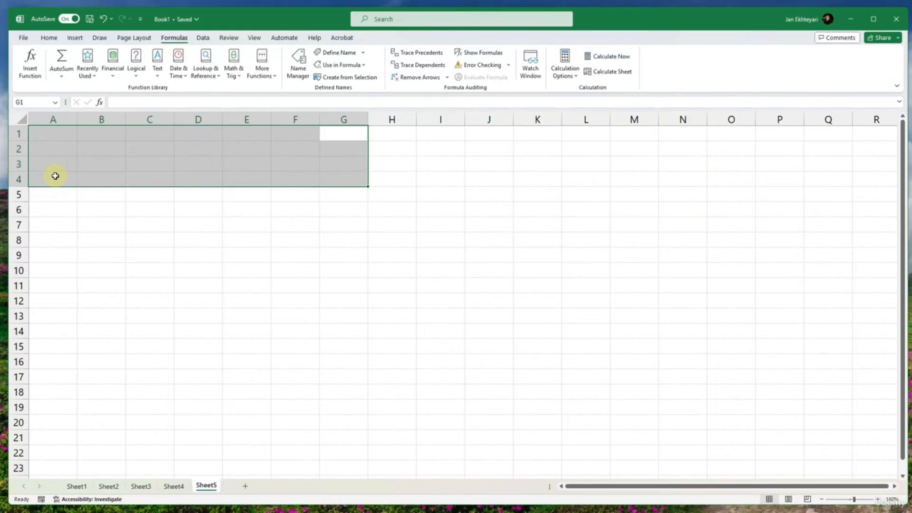
{"action": "left_click", "coordinate": [55, 134]}
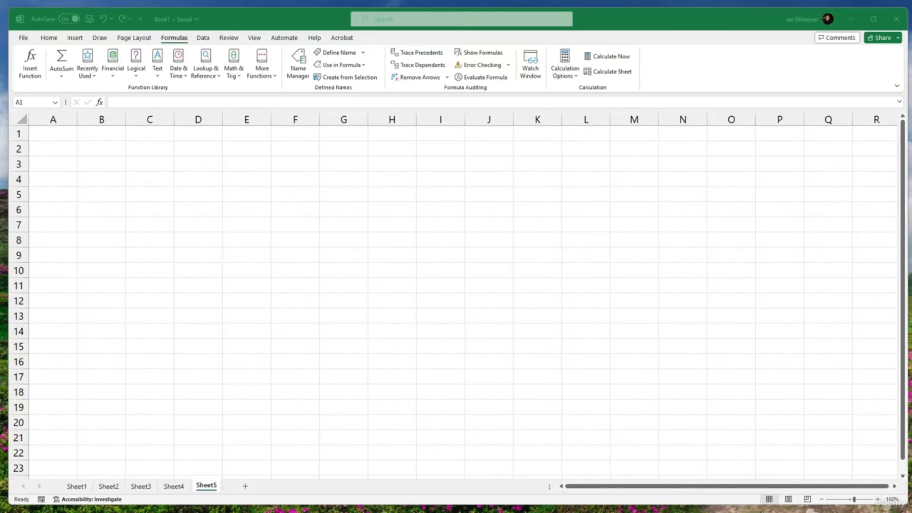
- Bring the browser window with the Invoice Template PDF into view, examine its layout, and move it away again
{"action": "left_click_drag", "start_coordinate": [911, 235], "coordinate": [560, 10]}
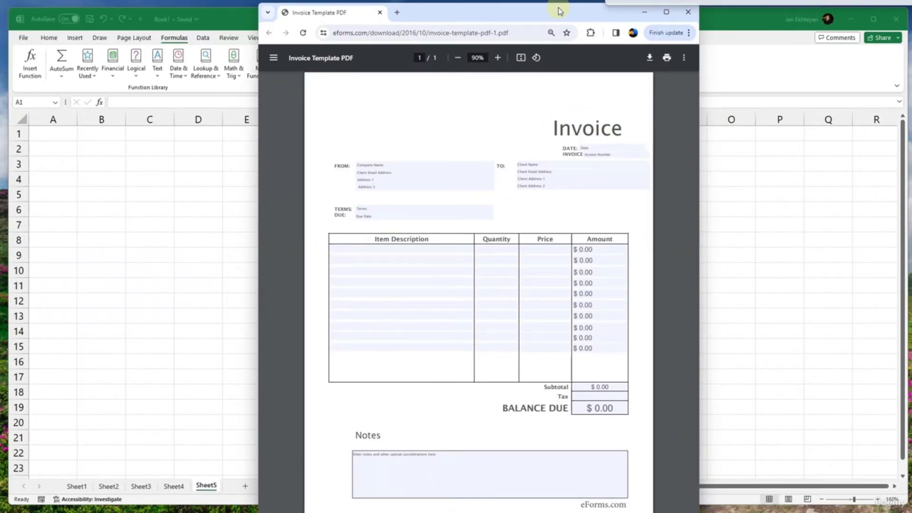
{"action": "left_click_drag", "start_coordinate": [560, 10], "coordinate": [559, 11]}
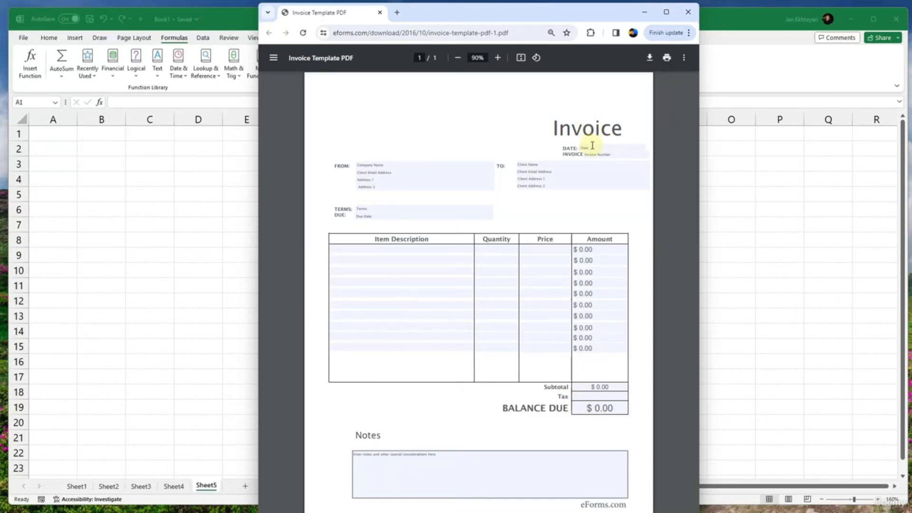
{"action": "left_click_drag", "start_coordinate": [490, 17], "coordinate": [911, 59]}
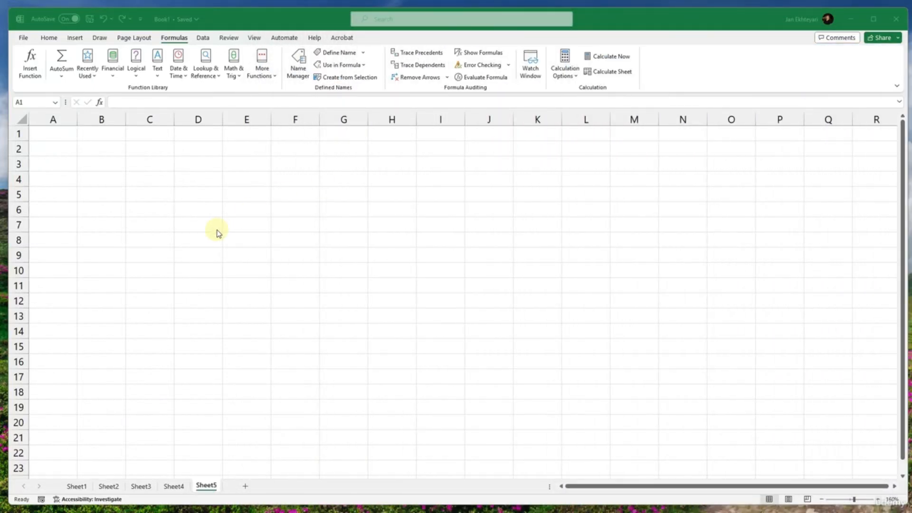
- Hide the gridlines on Sheet5
{"action": "scroll", "coordinate": [217, 232], "scroll_direction": "down", "scroll_amount": 6}
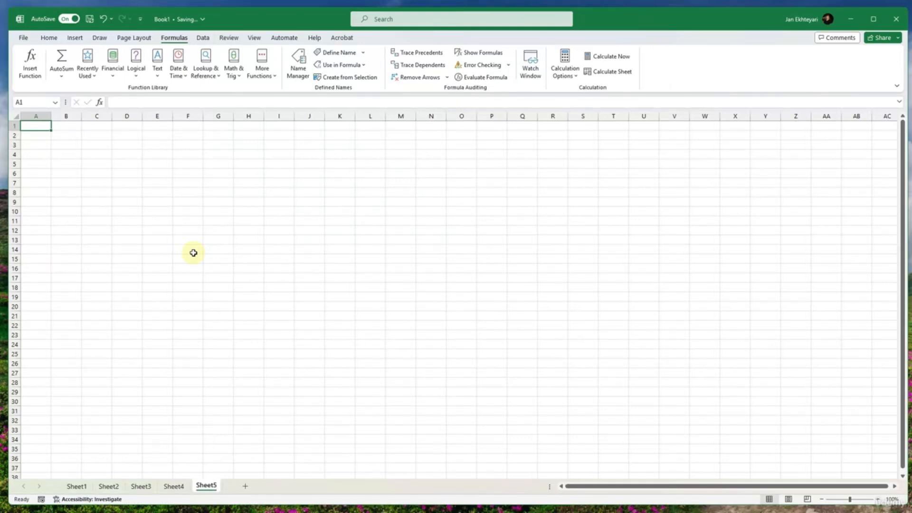
{"action": "left_click", "coordinate": [261, 41]}
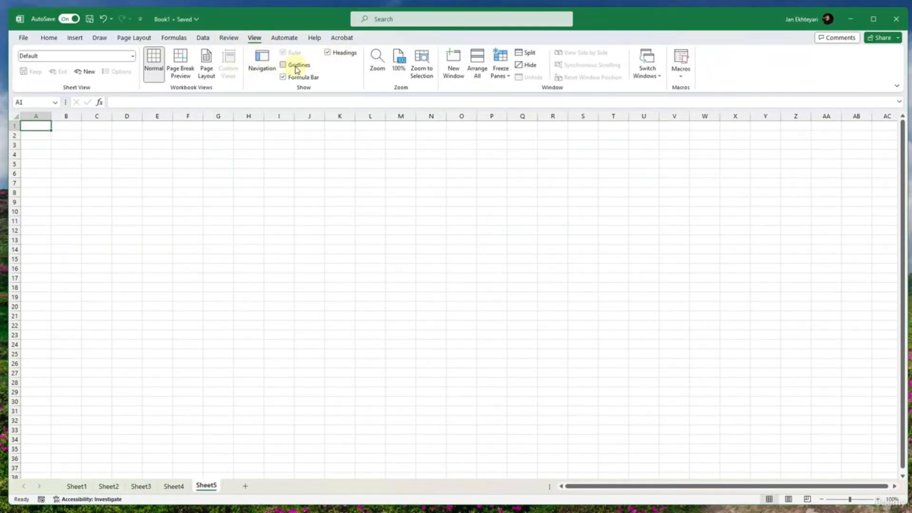
{"action": "left_click", "coordinate": [295, 67]}
{"action": "left_click", "coordinate": [230, 189]}
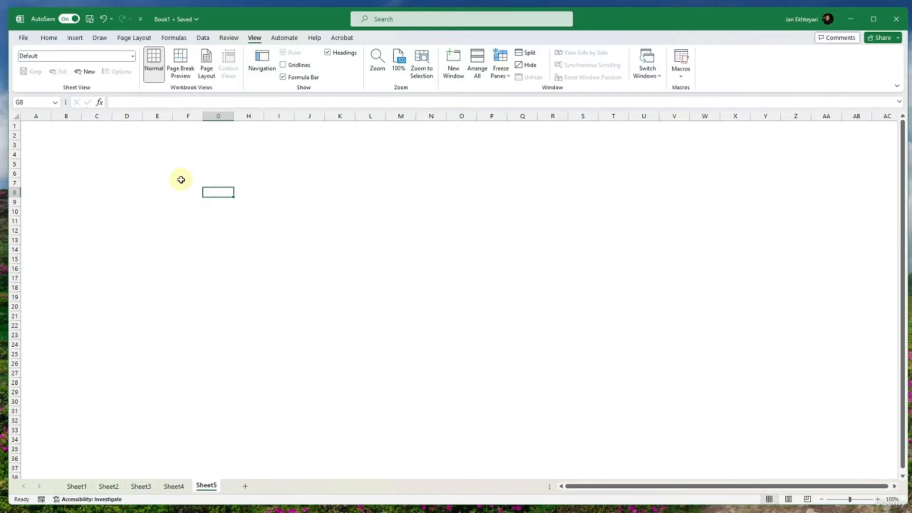
- Enter the label FROM: in cell B5
{"action": "left_click", "coordinate": [58, 172]}
{"action": "left_click", "coordinate": [49, 166]}
{"action": "left_click", "coordinate": [63, 162]}
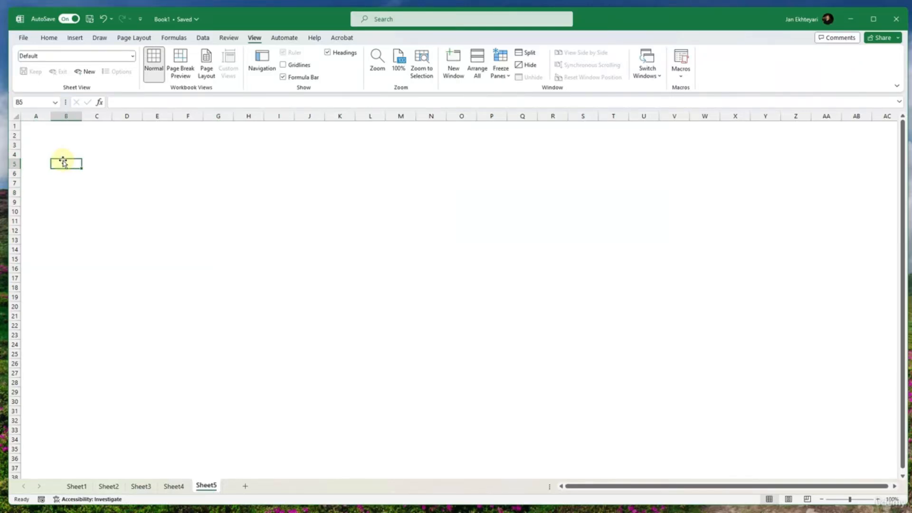
{"action": "type", "text": "FROM"}
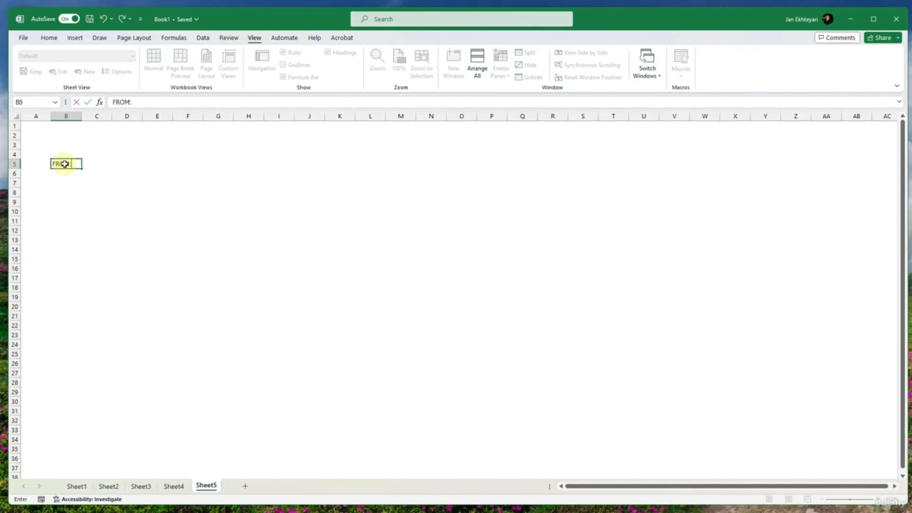
{"action": "type", "text": ":"}
- Enter the placeholder text Company/Persons Name in cell C5, beside the FROM: label
{"action": "left_click", "coordinate": [101, 162]}
{"action": "type", "text": "Company"}
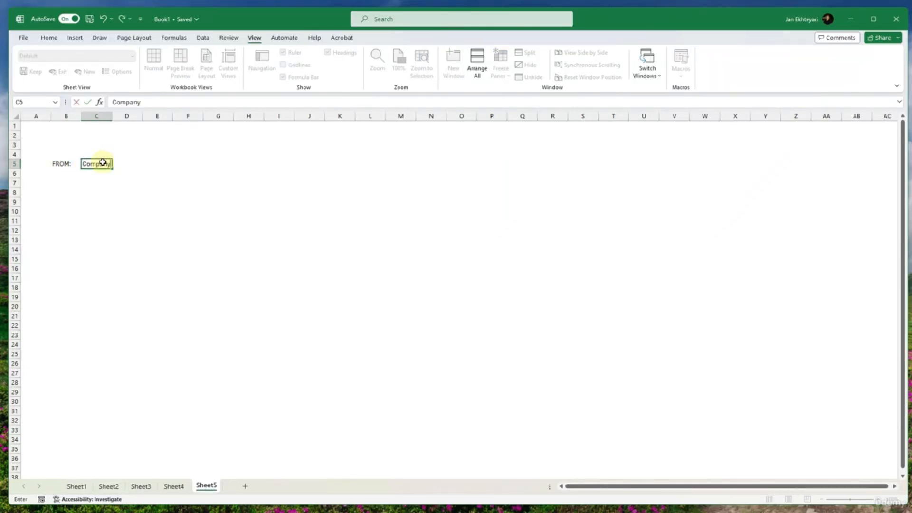
{"action": "key", "text": "BackSpace"}
{"action": "key", "text": "BackSpace"}
{"action": "key", "text": "BackSpace"}
{"action": "key", "text": "BackSpace"}
{"action": "key", "text": "BackSpace"}
{"action": "key", "text": "BackSpace"}
{"action": "key", "text": "BackSpace"}
{"action": "type", "text": "Company/Persn"}
{"action": "type", "text": "ns/Name"}
{"action": "key", "text": "BackSpace"}
{"action": "key", "text": "BackSpace"}
{"action": "key", "text": "BackSpace"}
{"action": "key", "text": "BackSpace"}
{"action": "type", "text": "Name"}
{"action": "key", "text": "Return"}
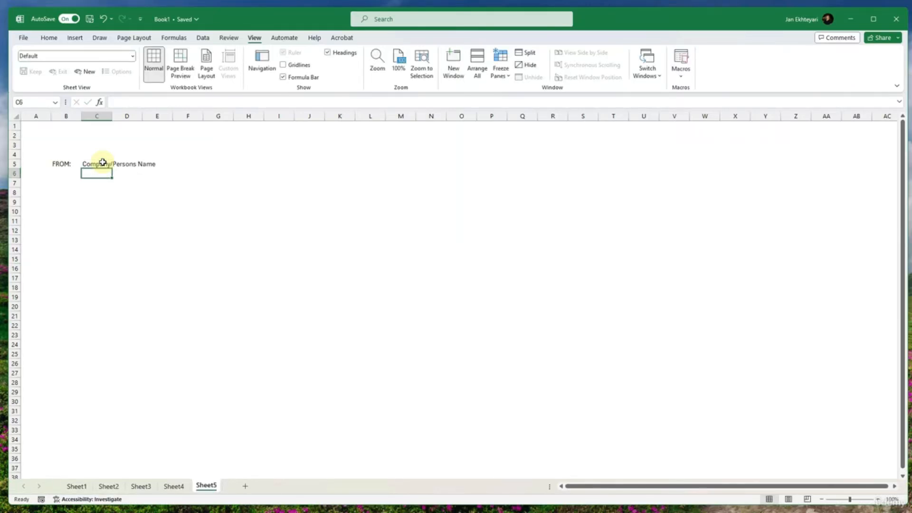
- Enter the placeholder text Client Email Address in cell C6
{"action": "type", "text": "C"}
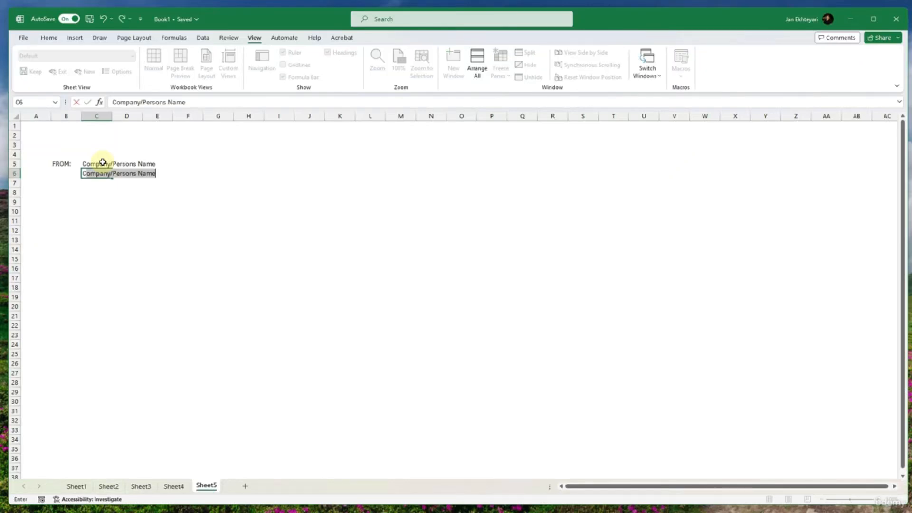
{"action": "type", "text": "lient"}
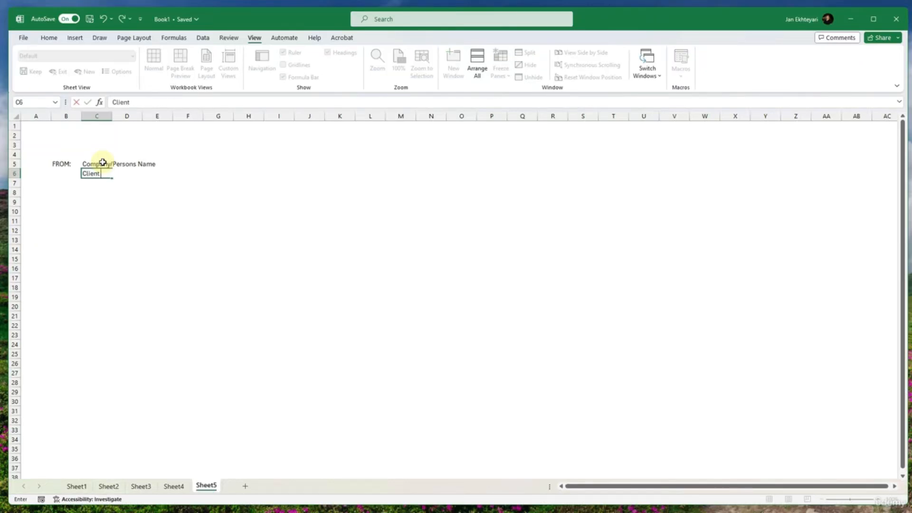
{"action": "type", "text": " Email Address"}
{"action": "key", "text": "Return"}
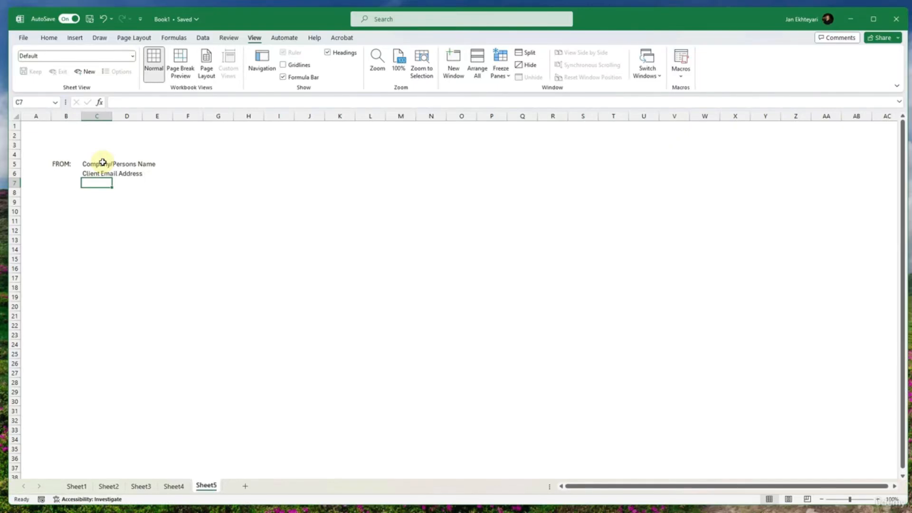
- Enter the placeholder text Address 1 in cells C7 and C8 below the email placeholder
{"action": "type", "text": "Address 1"}
{"action": "key", "text": "Return"}
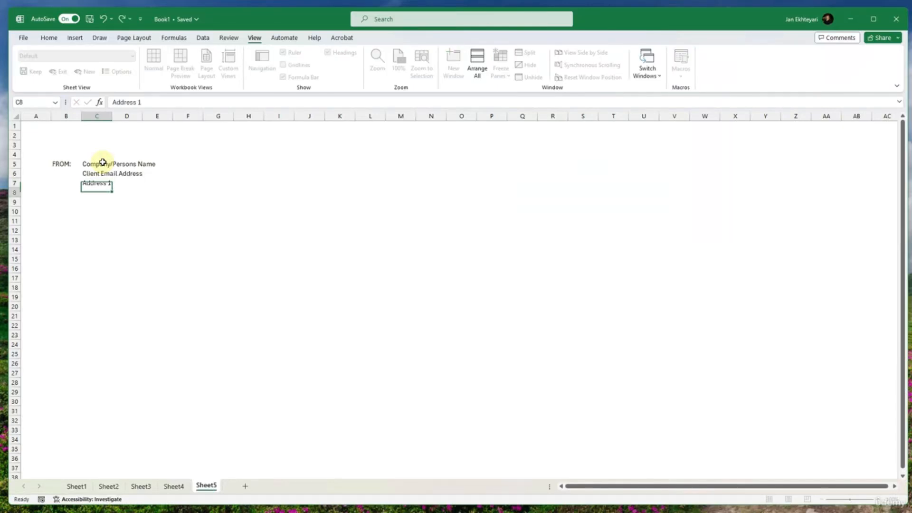
{"action": "type", "text": "Address 1"}
{"action": "key", "text": "Tab"}
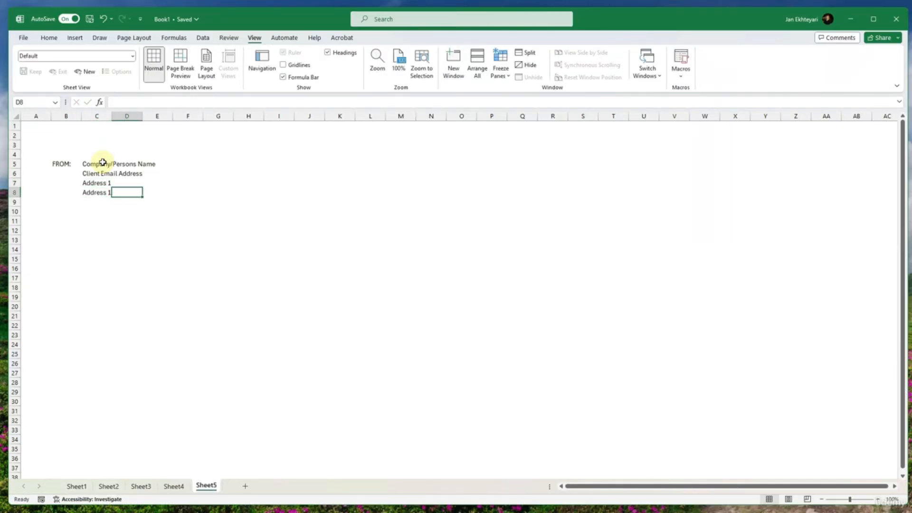
- Change the second address placeholder in cell C8 to Address 2
{"action": "key", "text": "Left"}
{"action": "key", "text": "F2"}
{"action": "key", "text": "BackSpace"}
{"action": "type", "text": "2"}
{"action": "key", "text": "Return"}
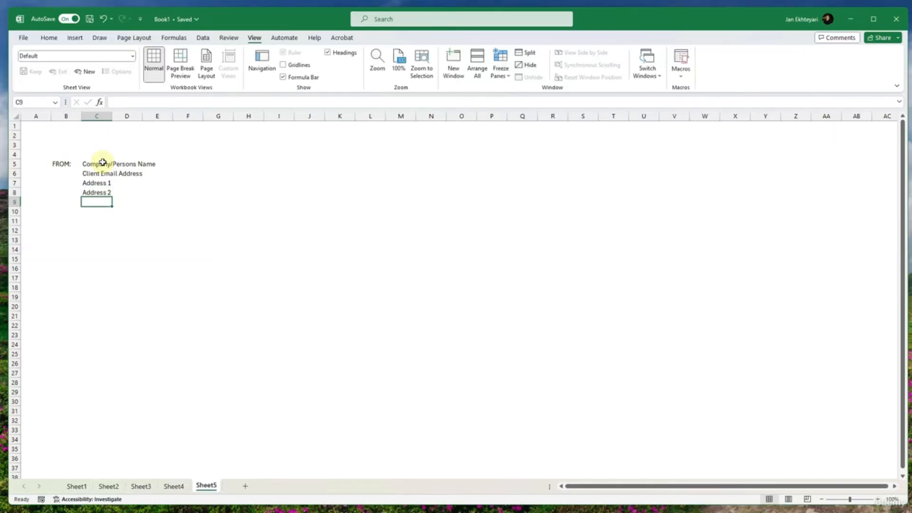
- Make the FROM: label in cell B5 bold
{"action": "left_click", "coordinate": [69, 164]}
{"action": "key", "text": "ctrl+b"}
{"action": "left_click", "coordinate": [128, 192]}
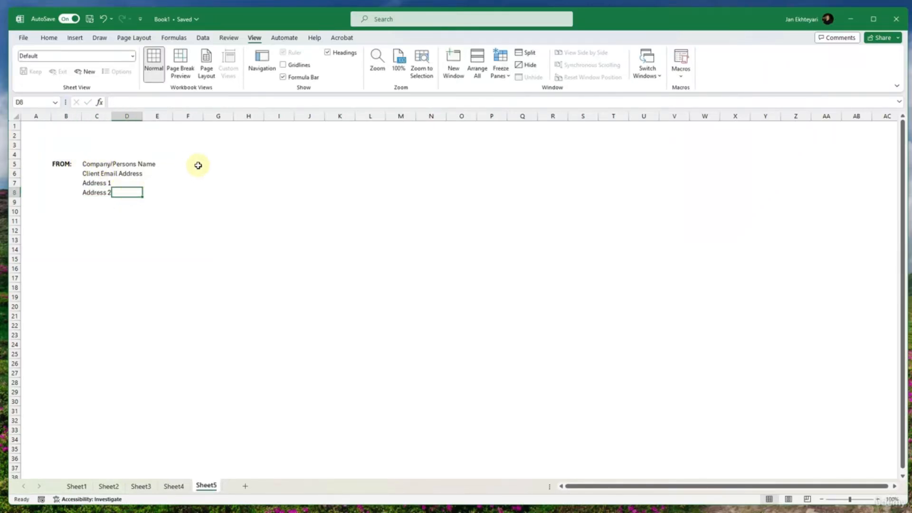
- Enter the label TO: in cell G5, on the same row as the FROM: label
{"action": "left_click", "coordinate": [216, 164]}
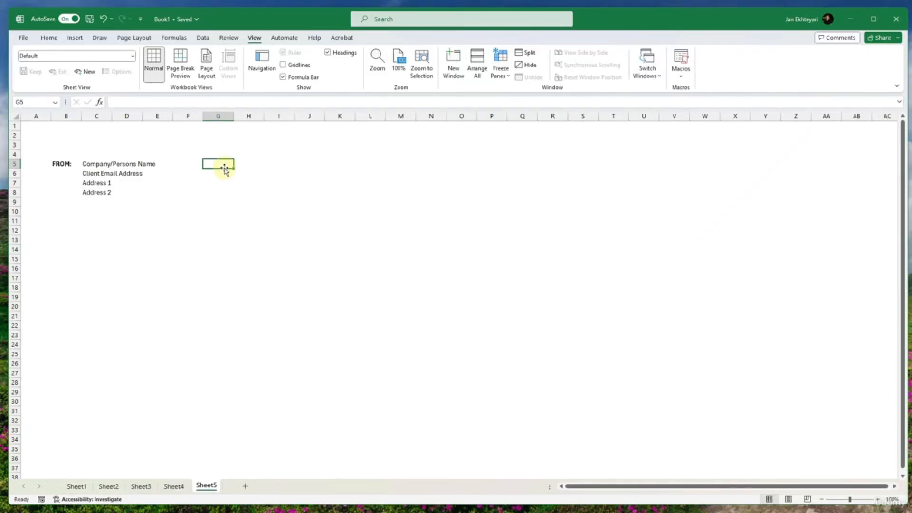
{"action": "type", "text": "To"}
{"action": "key", "text": "Tab"}
{"action": "left_click", "coordinate": [229, 171]}
{"action": "type", "text": "TO"}
{"action": "key", "text": "Tab"}
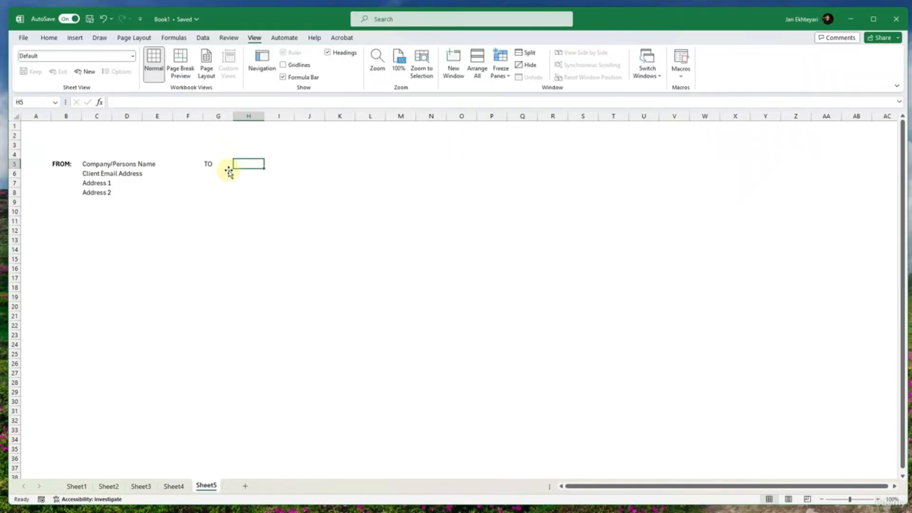
{"action": "double_click", "coordinate": [228, 170]}
{"action": "type", "text": ":"}
{"action": "key", "text": "Tab"}
- Enter the placeholder text Client Name in cell H5, beside the TO: label
{"action": "type", "text": "C"}
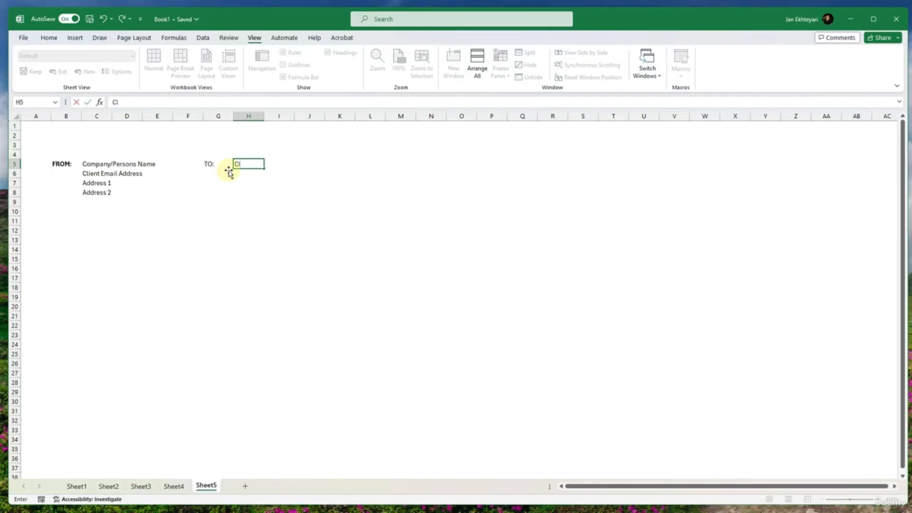
{"action": "type", "text": "lient Name"}
{"action": "key", "text": "Return"}
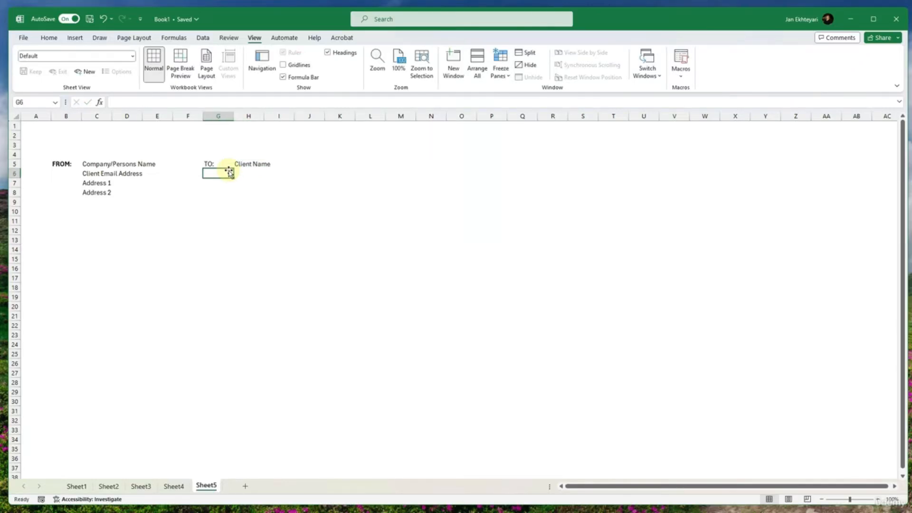
- Enter the placeholder text Client Email Address in cell H6, below the client name
{"action": "key", "text": "Tab"}
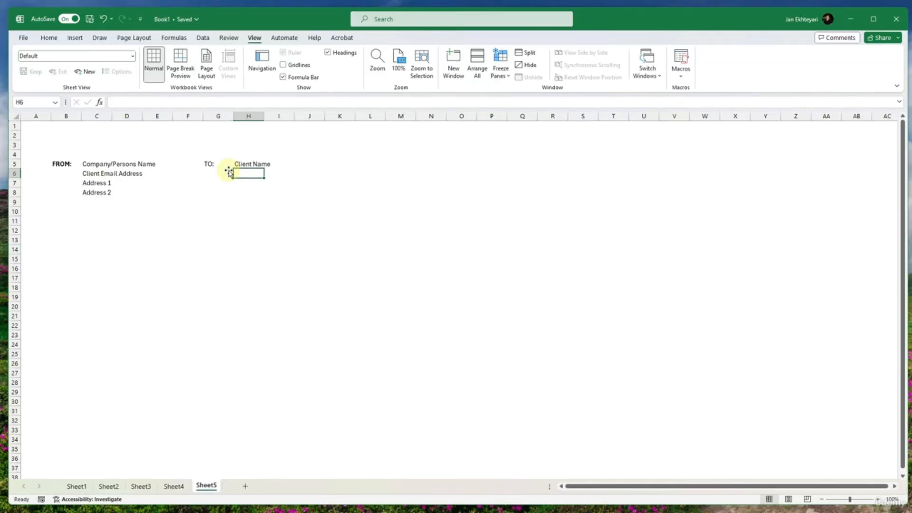
{"action": "type", "text": "Client e"}
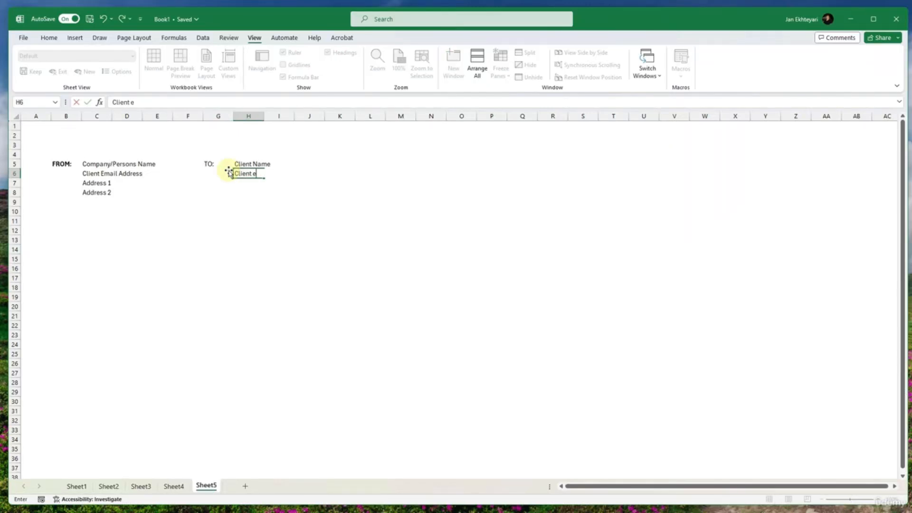
{"action": "type", "text": "mail Addres"}
{"action": "key", "text": "Return"}
{"action": "key", "text": "Right"}
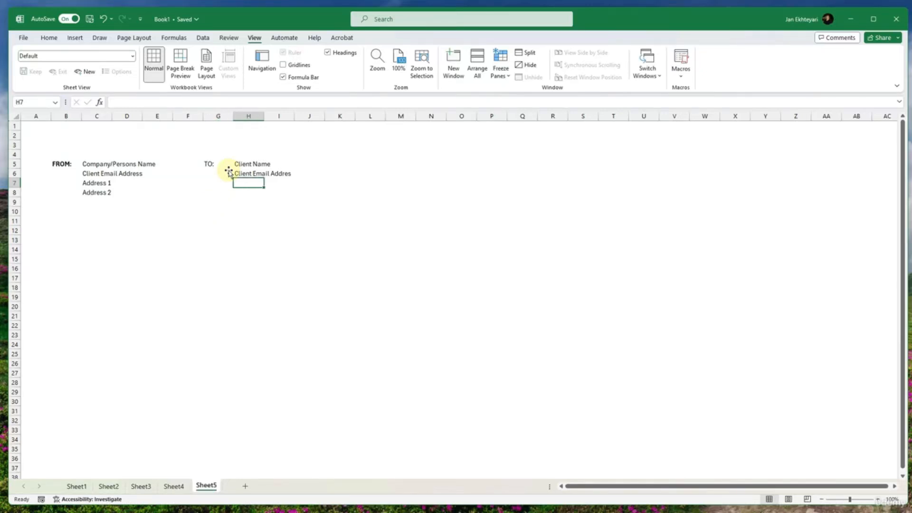
{"action": "key", "text": "Up"}
{"action": "key", "text": "Right"}
{"action": "key", "text": "Left"}
{"action": "key", "text": "F2"}
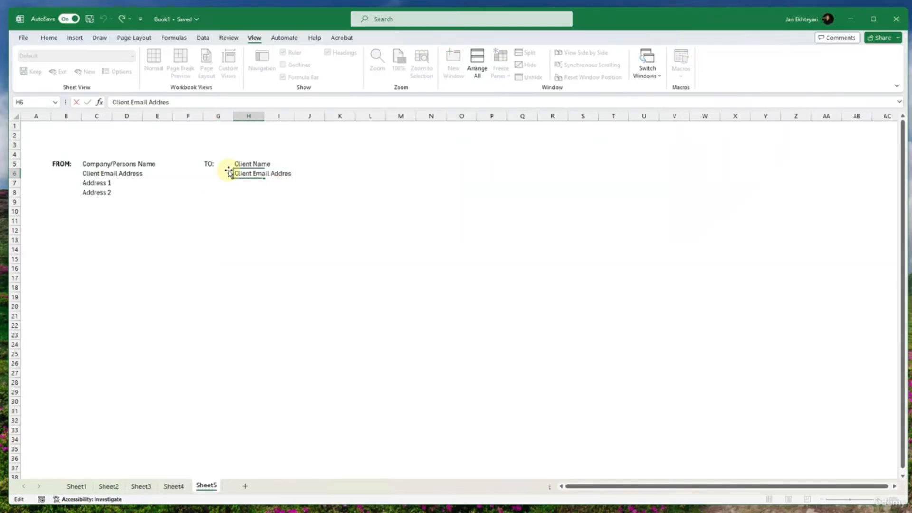
{"action": "type", "text": "s"}
{"action": "key", "text": "Return"}
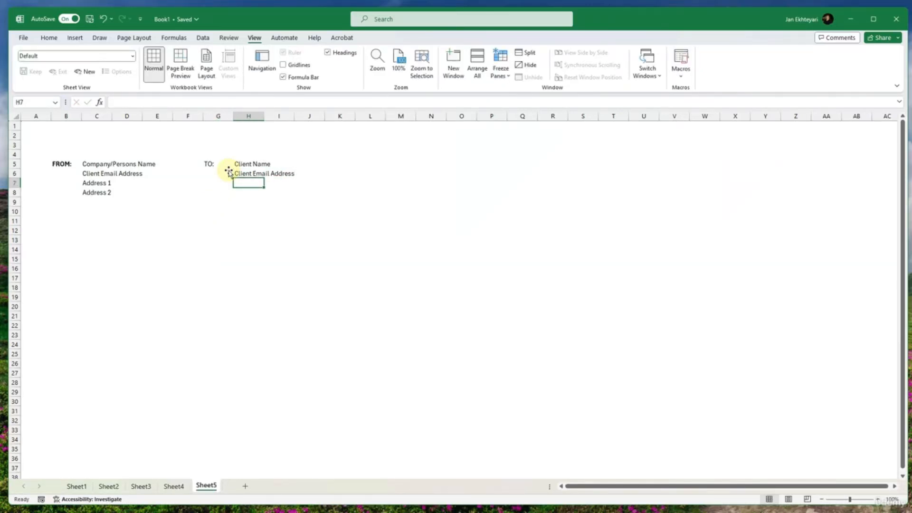
- Enter the placeholder text Client Adress 1 in cell H7
{"action": "type", "text": "Client Add"}
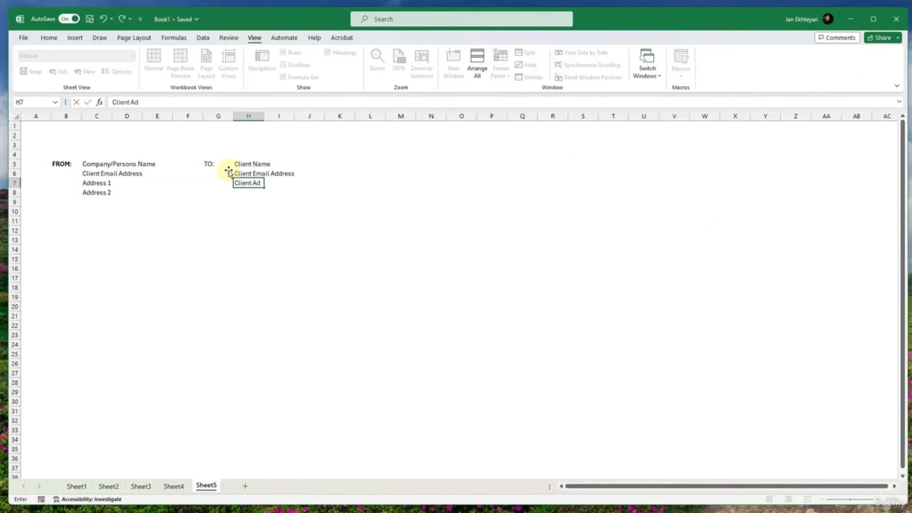
{"action": "key", "text": "BackSpace"}
{"action": "type", "text": "ress 1"}
{"action": "key", "text": "Return"}
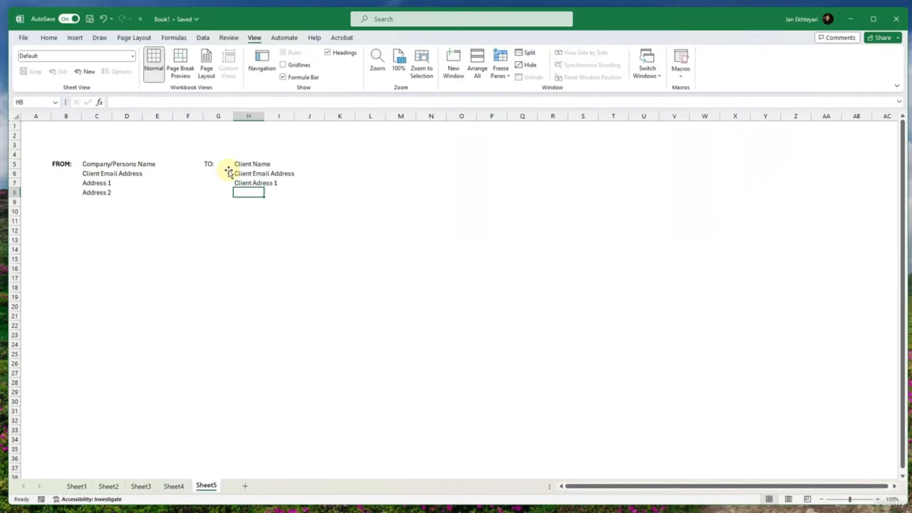
- Enter the placeholder text Client Addres 2 in cell H8, below the first client address line
{"action": "type", "text": "Client Ad"}
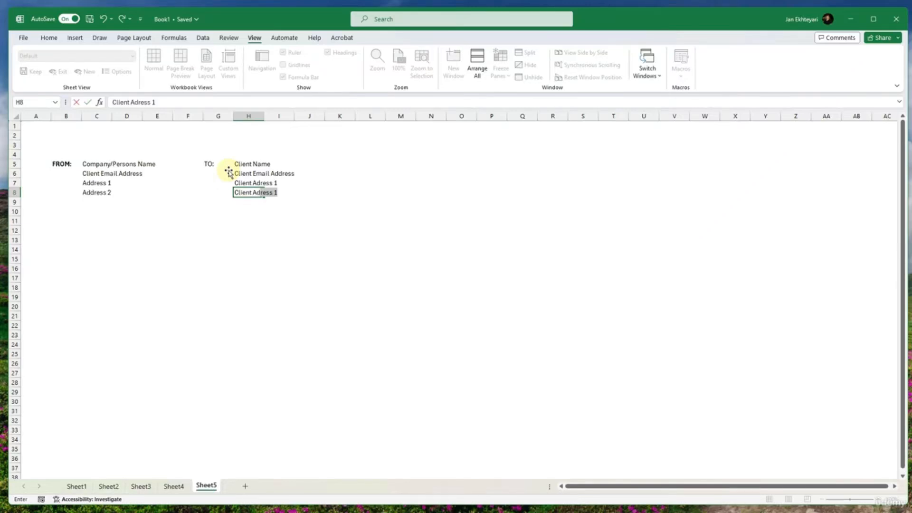
{"action": "type", "text": "dress 2"}
{"action": "key", "text": "Return"}
{"action": "key", "text": "Up"}
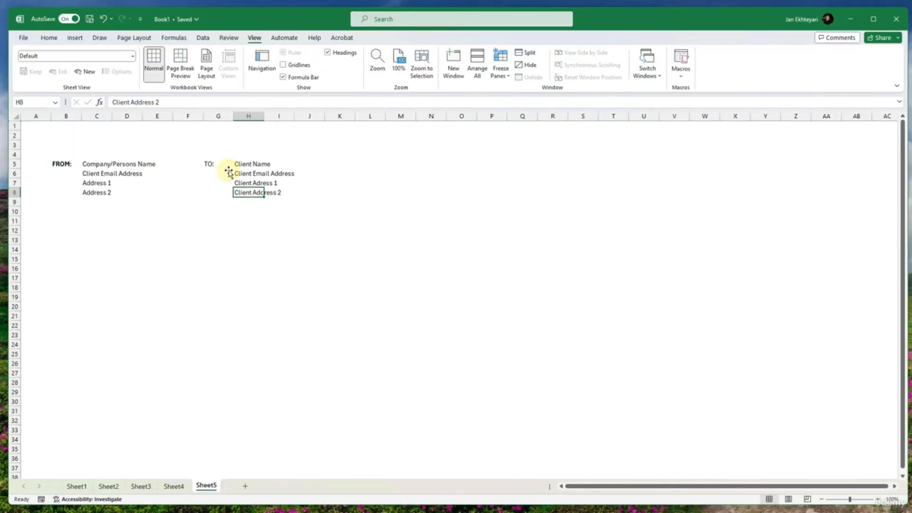
{"action": "key", "text": "F2"}
{"action": "key", "text": "BackSpace"}
{"action": "key", "text": "Return"}
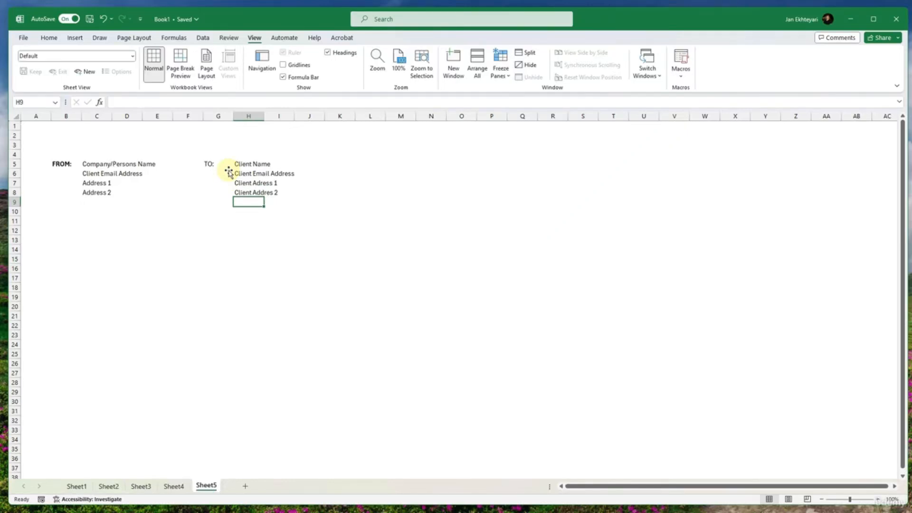
- Enter the label Date: in cell J4 and the placeholder Date beside it in K4
{"action": "left_click", "coordinate": [266, 153]}
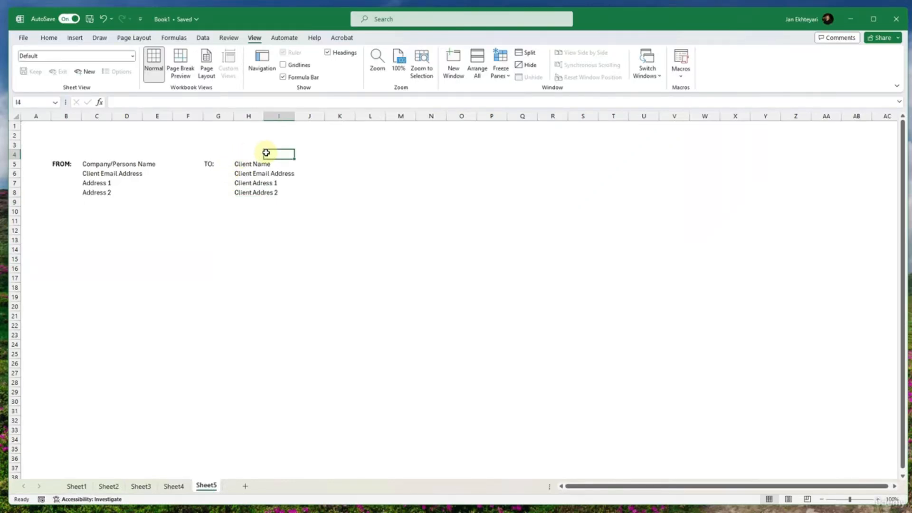
{"action": "left_click", "coordinate": [302, 154]}
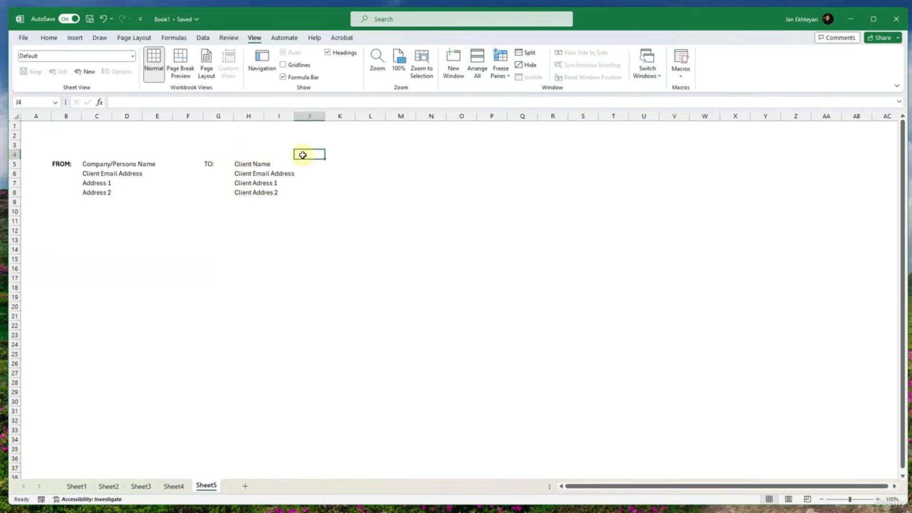
{"action": "type", "text": "Date"}
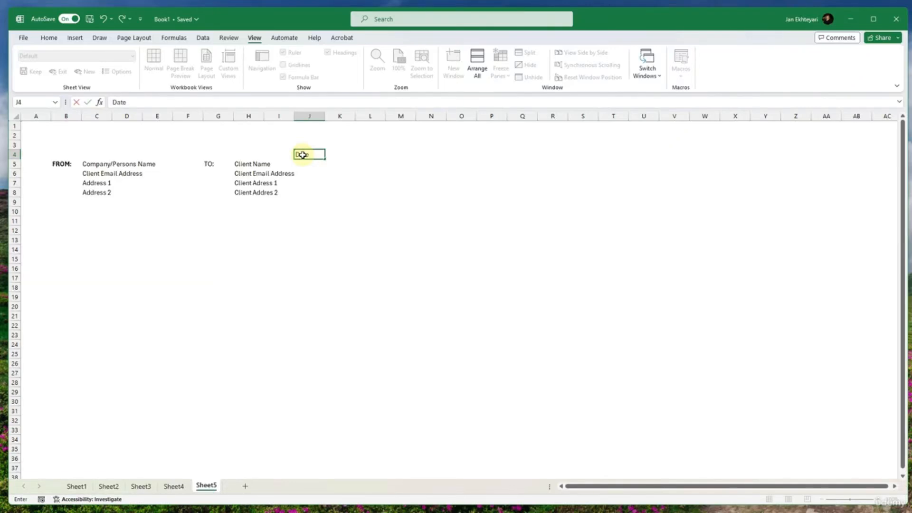
{"action": "key", "text": "Tab"}
{"action": "type", "text": "Date"}
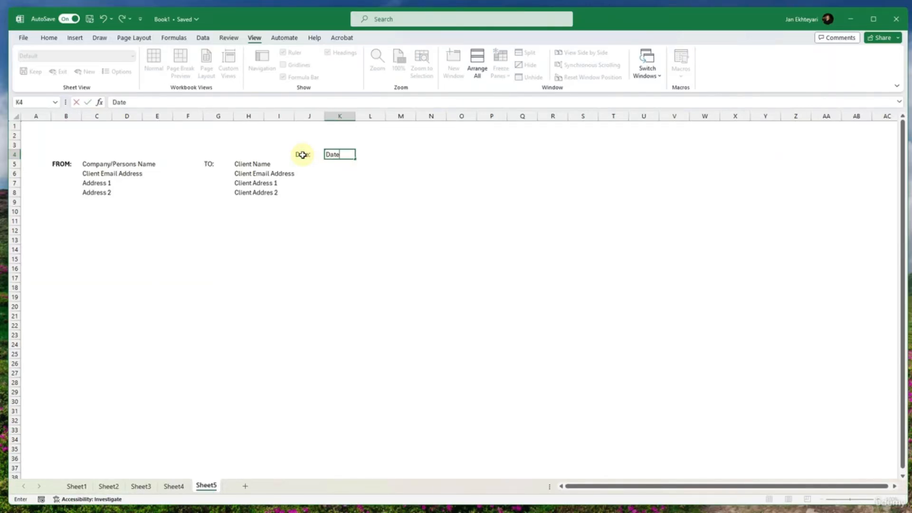
{"action": "key", "text": "Return"}
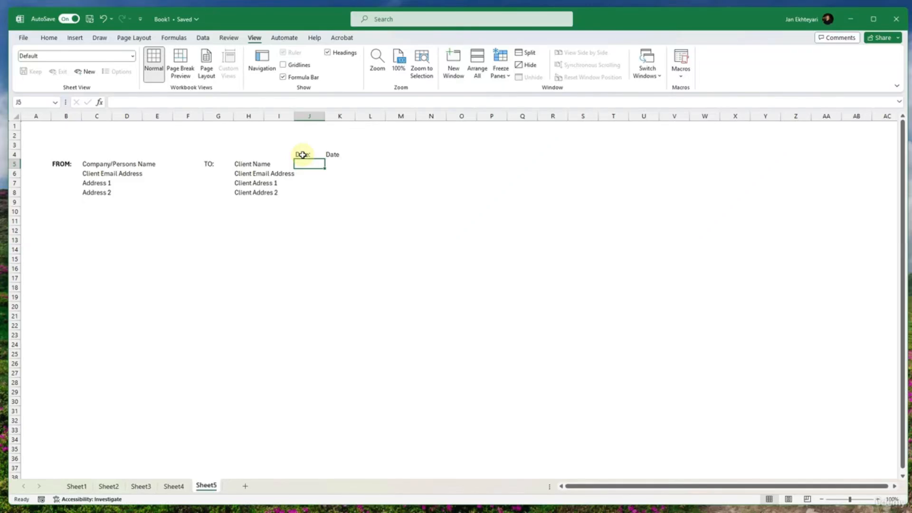
- Move the date label and its placeholder from J4:K4 up one row to J3:K3
{"action": "left_click", "coordinate": [303, 154]}
{"action": "key", "text": "shift+Right"}
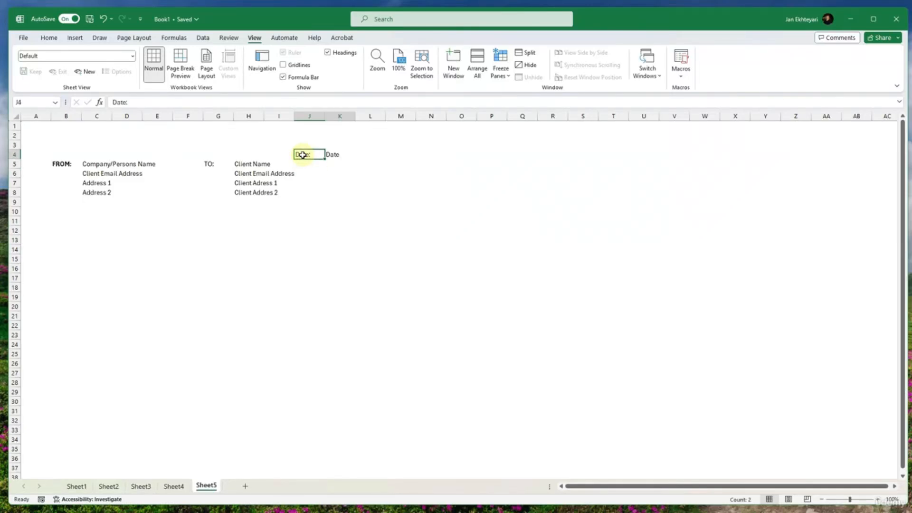
{"action": "left_click_drag", "start_coordinate": [302, 155], "coordinate": [302, 147]}
{"action": "left_click", "coordinate": [302, 154]}
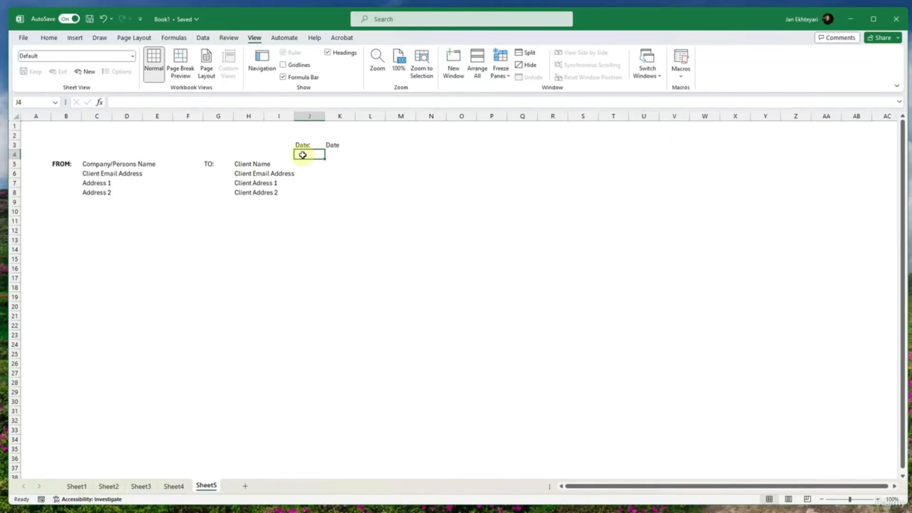
- Change the date label in cell J3 to uppercase, reading DATE:
{"action": "key", "text": "Up"}
{"action": "key", "text": "F2"}
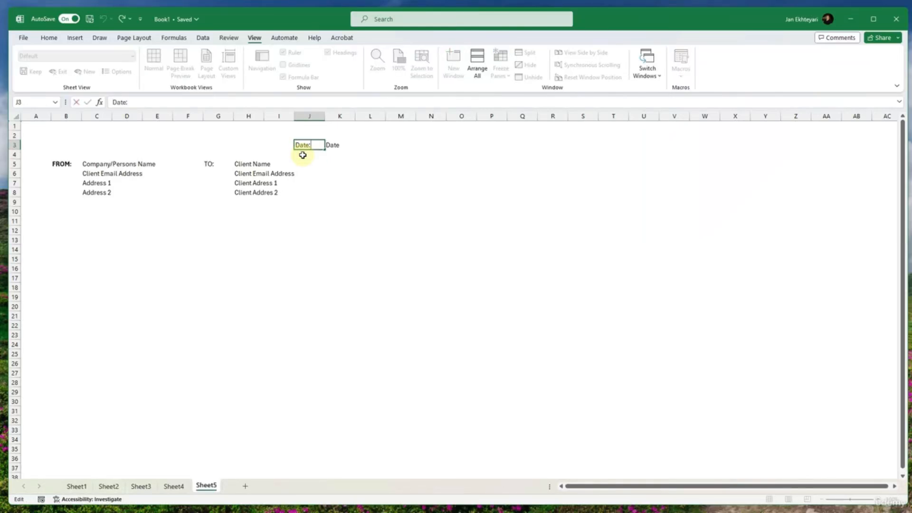
{"action": "key", "text": "BackSpace"}
{"action": "key", "text": "BackSpace"}
{"action": "key", "text": "BackSpace"}
{"action": "type", "text": "AT"}
{"action": "key", "text": "Return"}
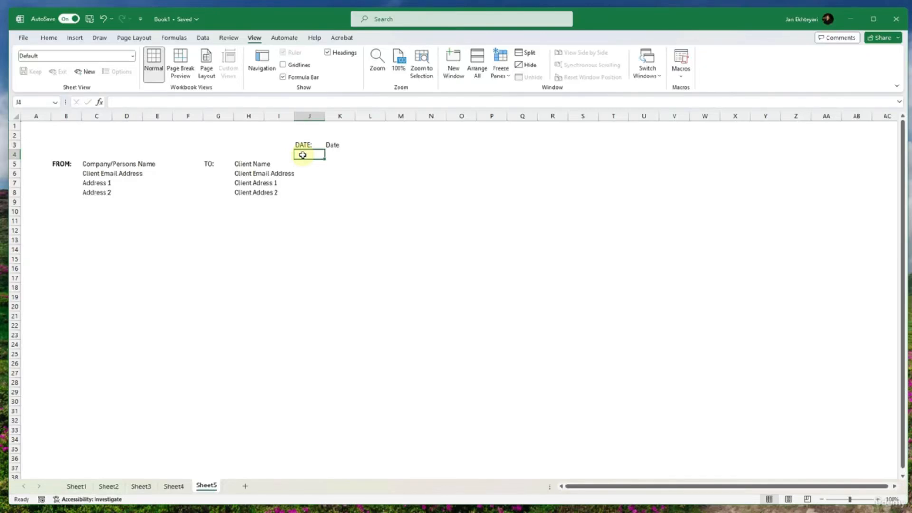
- Enter the label INVOCIE: in cell J4 and the placeholder Invoice number in K4
{"action": "type", "text": "INVOCIE"}
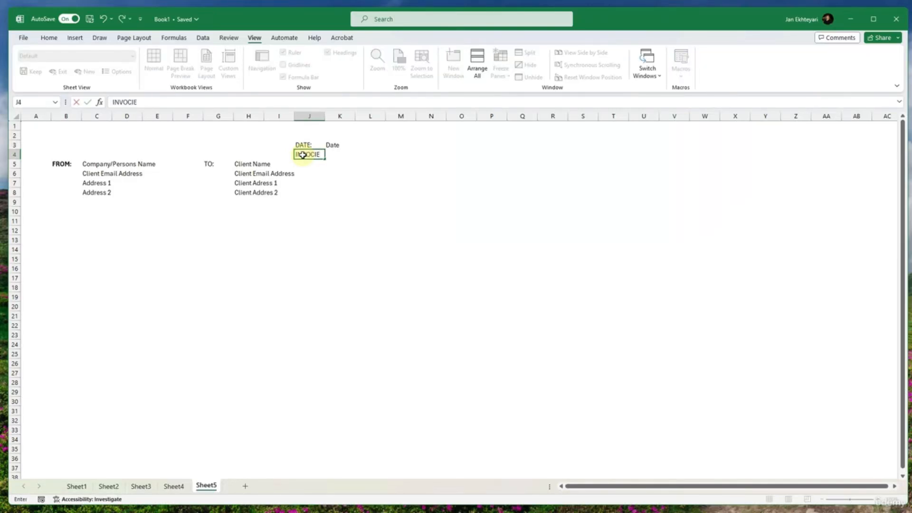
{"action": "type", "text": ":"}
{"action": "key", "text": "Tab"}
{"action": "type", "text": "Inv"}
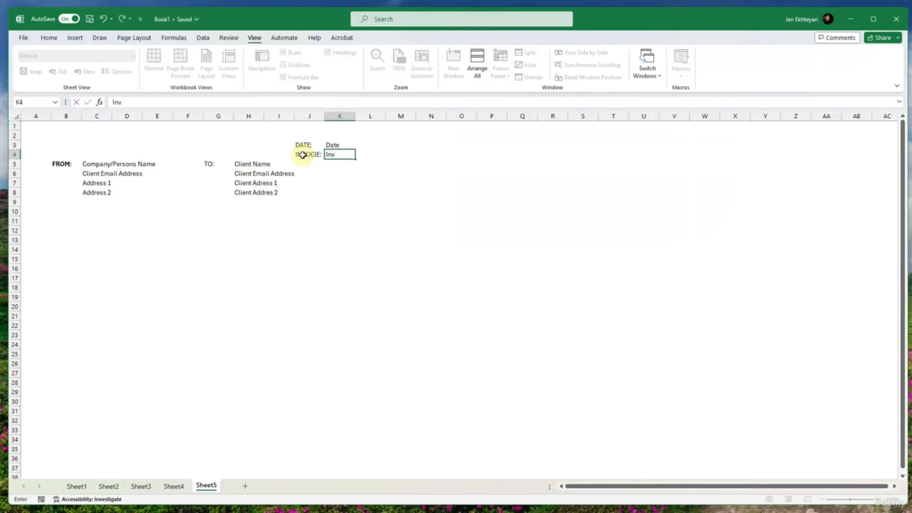
{"action": "type", "text": "oice number"}
{"action": "left_click", "coordinate": [303, 154]}
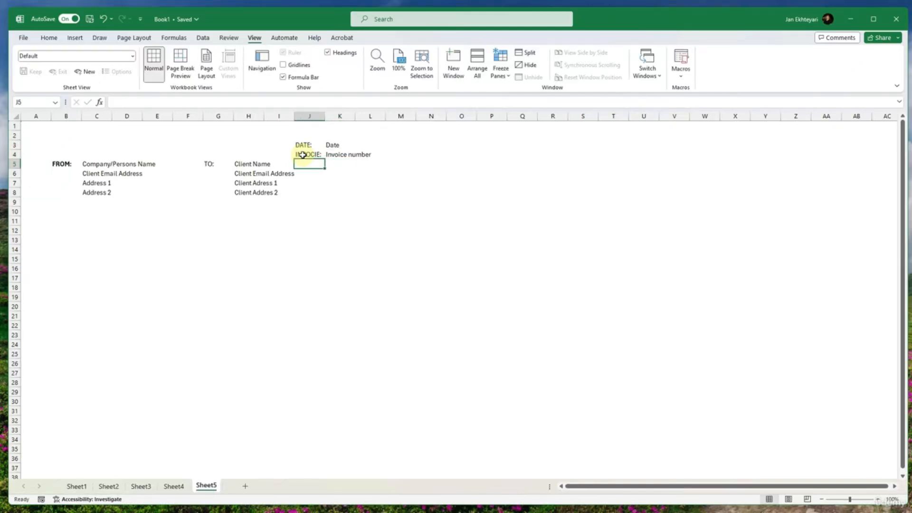
{"action": "left_click", "coordinate": [306, 258]}
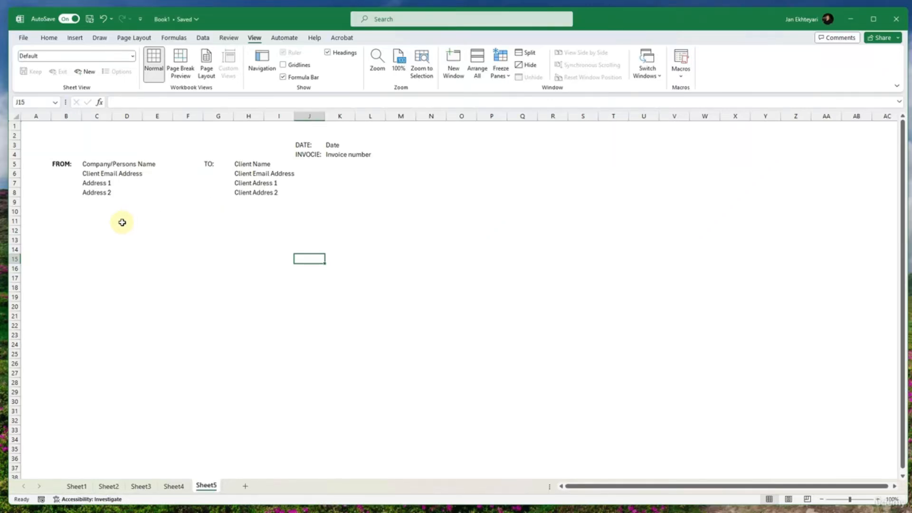
{"action": "left_click", "coordinate": [97, 231]}
{"action": "left_click", "coordinate": [48, 231]}
{"action": "left_click", "coordinate": [92, 230]}
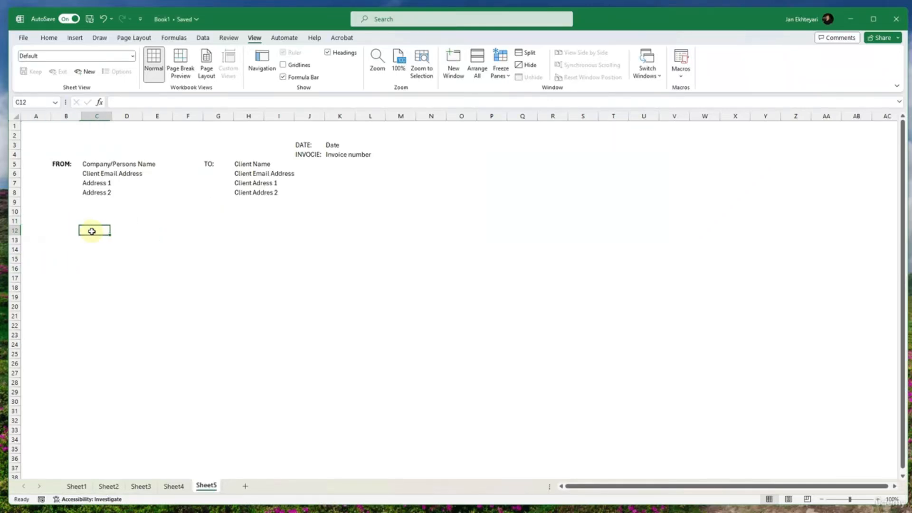
{"action": "left_click_drag", "start_coordinate": [53, 230], "coordinate": [148, 249]}
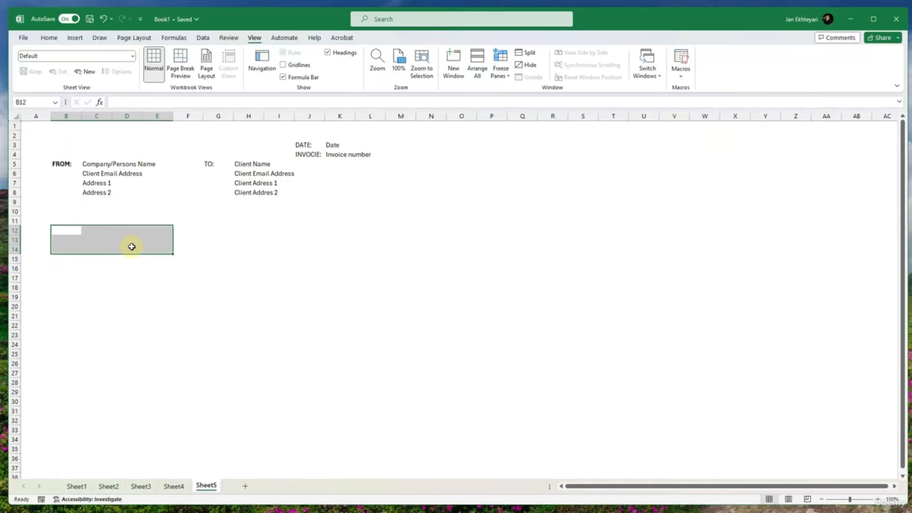
{"action": "left_click", "coordinate": [96, 242]}
- Enter the label TERMS: in cell B12 and the placeholder Terms in C12
{"action": "left_click", "coordinate": [59, 232]}
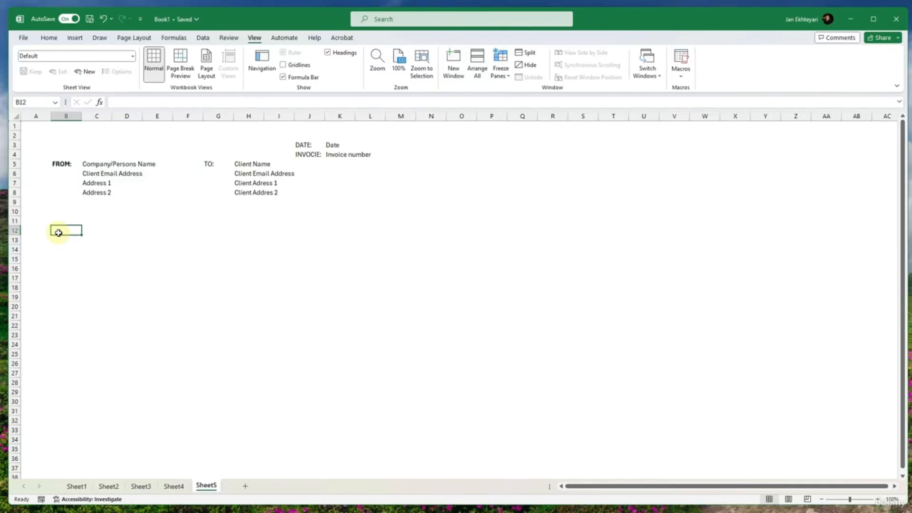
{"action": "type", "text": "TERMS:"}
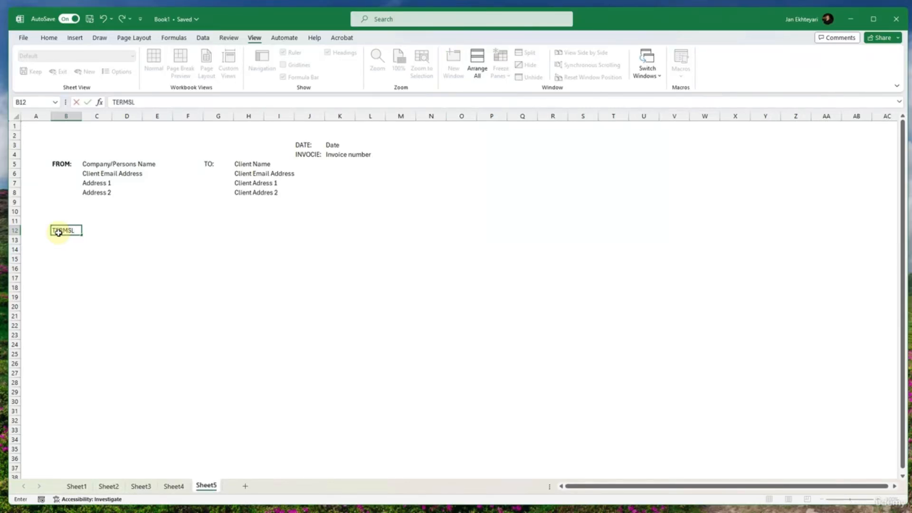
{"action": "key", "text": "Tab"}
{"action": "type", "text": "T"}
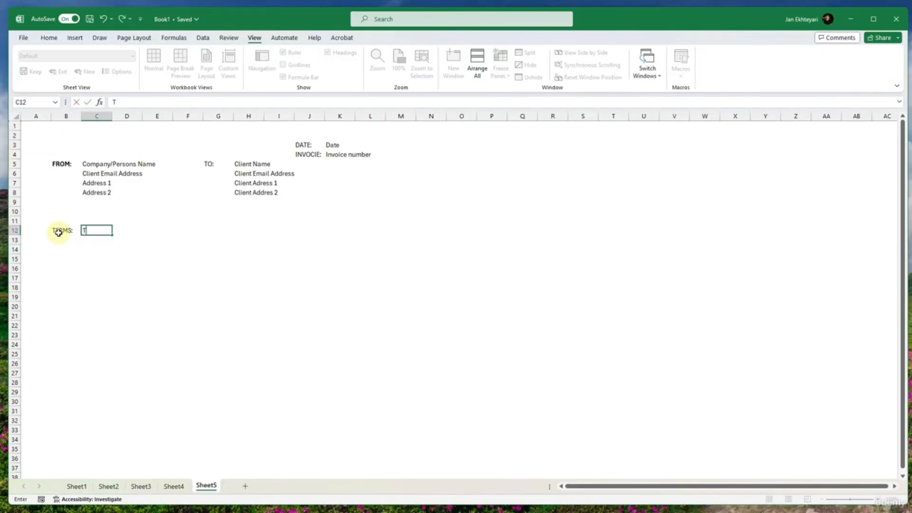
{"action": "type", "text": "erms"}
{"action": "key", "text": "Return"}
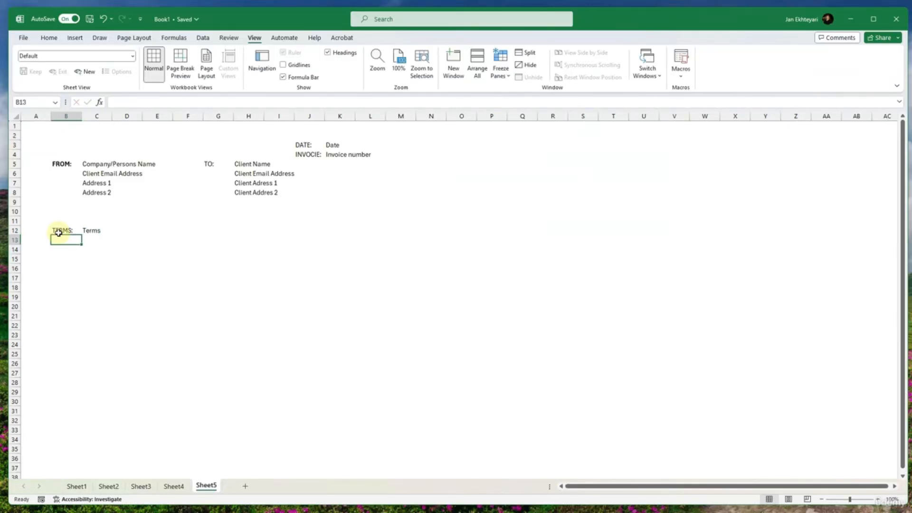
- Enter the label DUE: in cell B13 and the placeholder Due Today in C13
{"action": "type", "text": "DUE:"}
{"action": "key", "text": "Tab"}
{"action": "type", "text": "Du"}
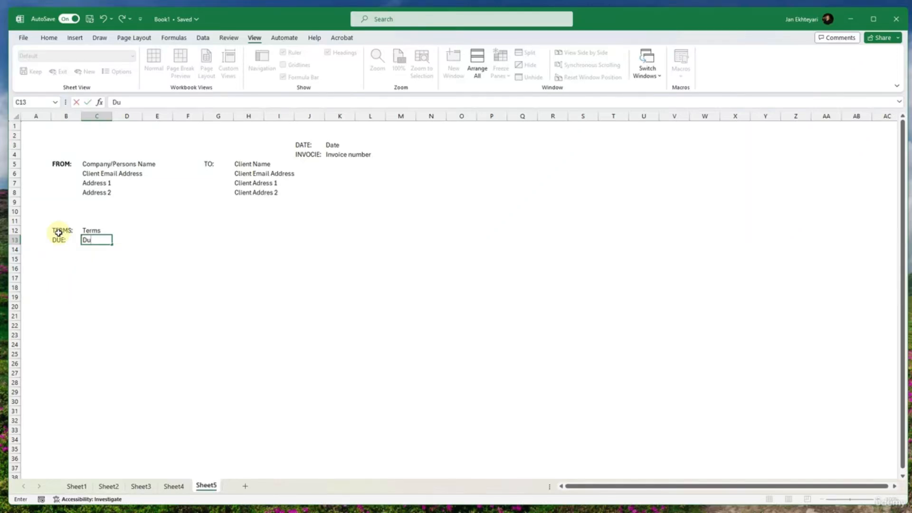
{"action": "type", "text": "e Today"}
{"action": "key", "text": "Return"}
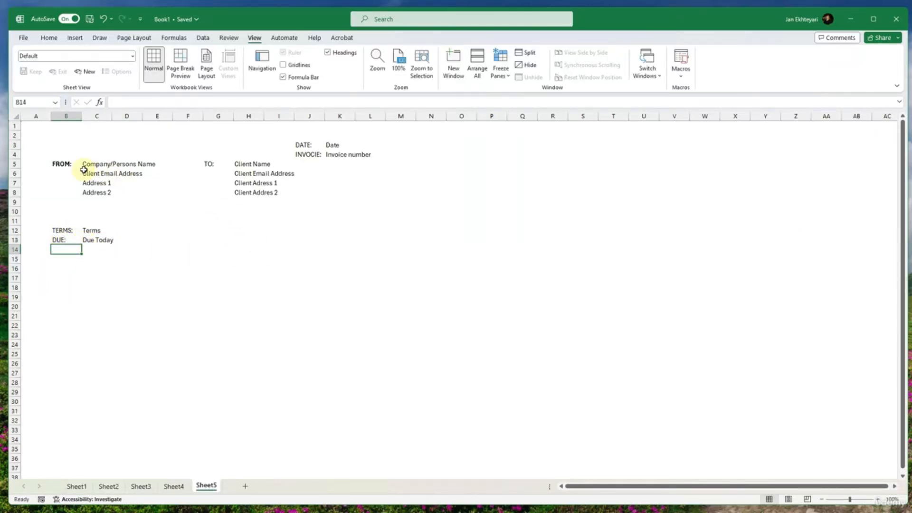
- Add outside borders around the sender details in C5:E8
{"action": "left_click_drag", "start_coordinate": [79, 164], "coordinate": [149, 195]}
{"action": "left_click", "coordinate": [49, 38]}
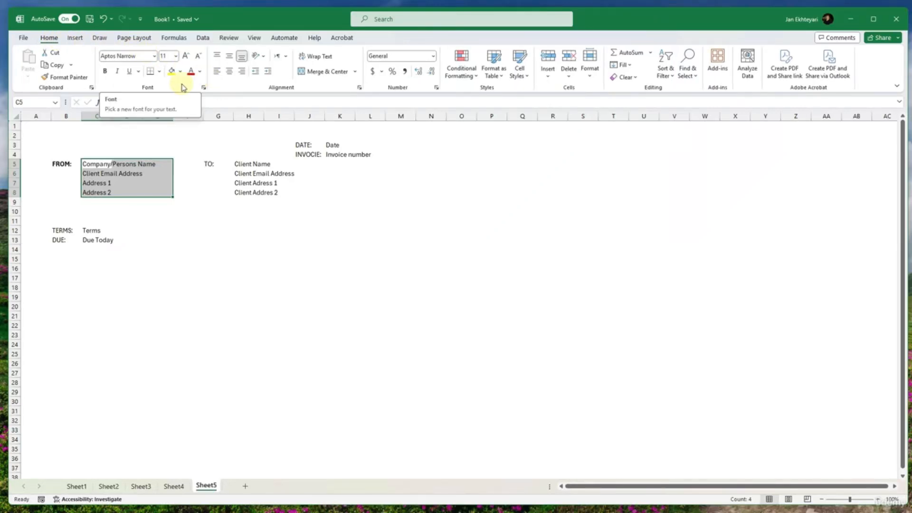
{"action": "left_click", "coordinate": [159, 71]}
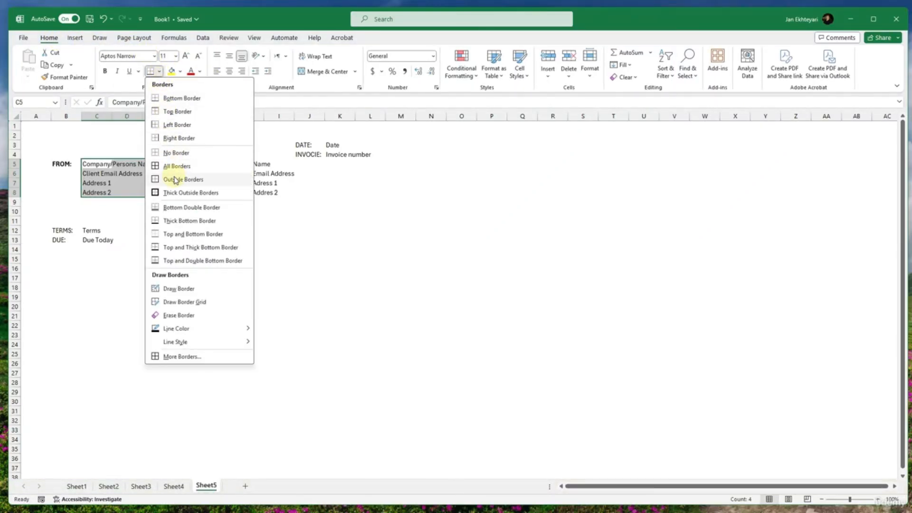
{"action": "left_click", "coordinate": [176, 180]}
{"action": "left_click", "coordinate": [160, 202]}
- Widen column I slightly and add outside borders around the client details in H5:I8
{"action": "left_click_drag", "start_coordinate": [250, 162], "coordinate": [288, 191]}
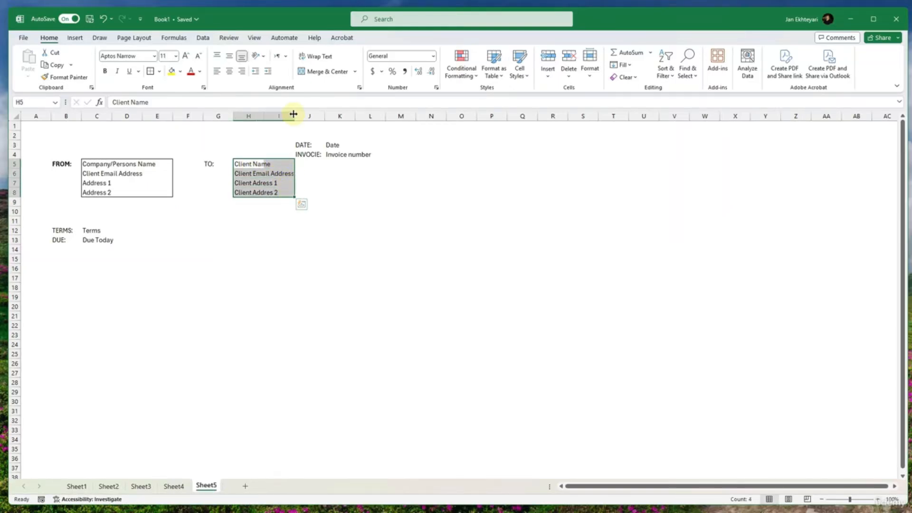
{"action": "left_click_drag", "start_coordinate": [294, 116], "coordinate": [301, 116]}
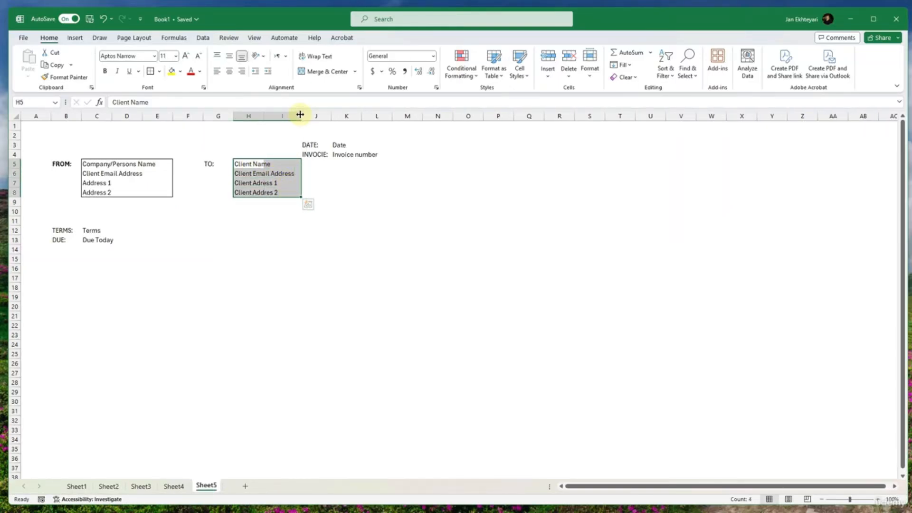
{"action": "left_click", "coordinate": [150, 70]}
{"action": "left_click", "coordinate": [245, 248]}
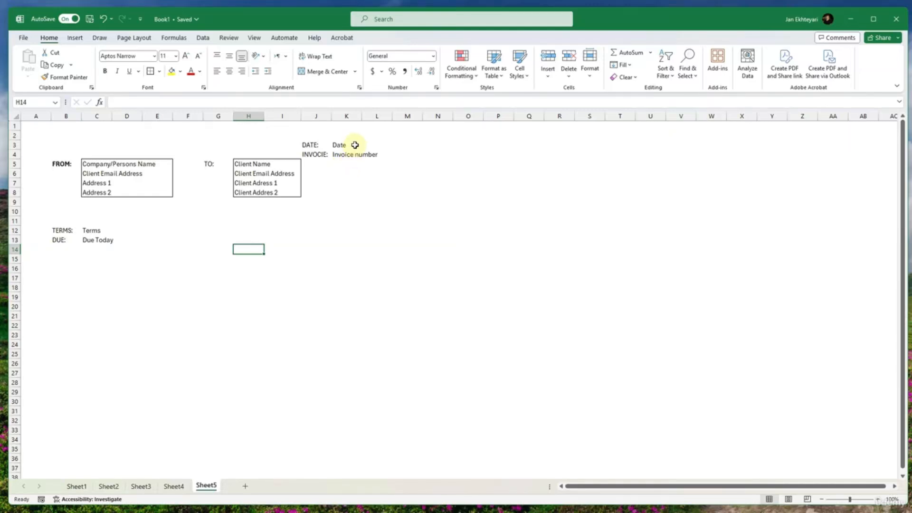
- Add outside borders around the date and invoice number placeholders in K3:L4
{"action": "mouse_move", "coordinate": [355, 145]}
{"action": "left_mouse_down"}
{"action": "mouse_move", "coordinate": [350, 152]}
{"action": "mouse_move", "coordinate": [370, 151]}
{"action": "left_mouse_up"}
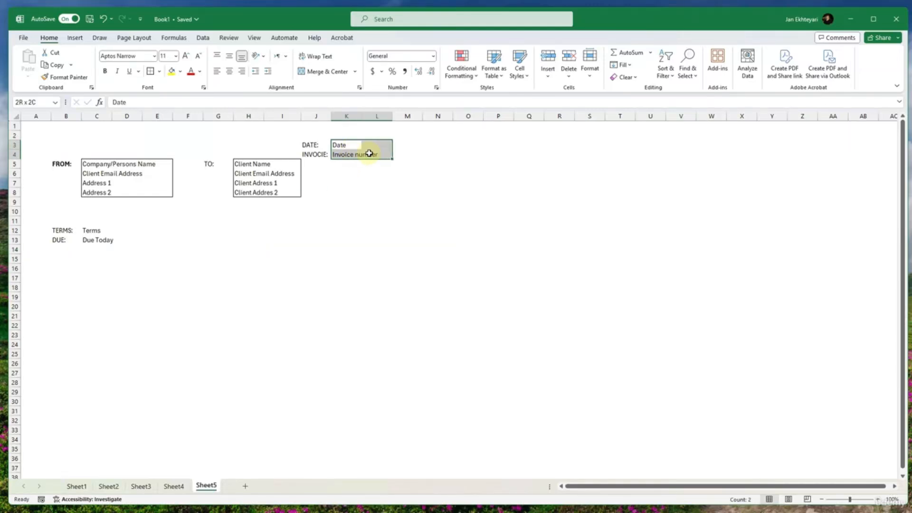
{"action": "left_click", "coordinate": [148, 73]}
{"action": "left_click", "coordinate": [315, 276]}
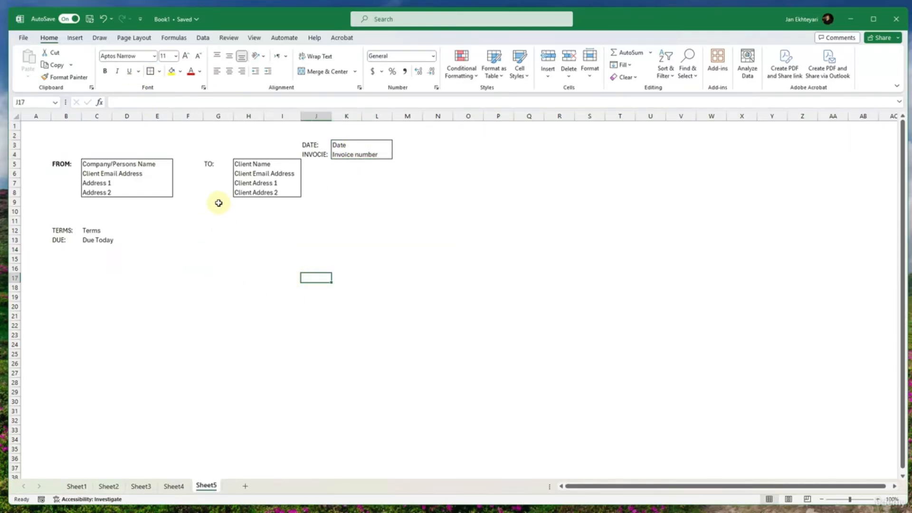
- Set the border line color to gray and apply gray outside borders to K3:L4
{"action": "left_click_drag", "start_coordinate": [353, 145], "coordinate": [369, 150]}
{"action": "left_click", "coordinate": [159, 71]}
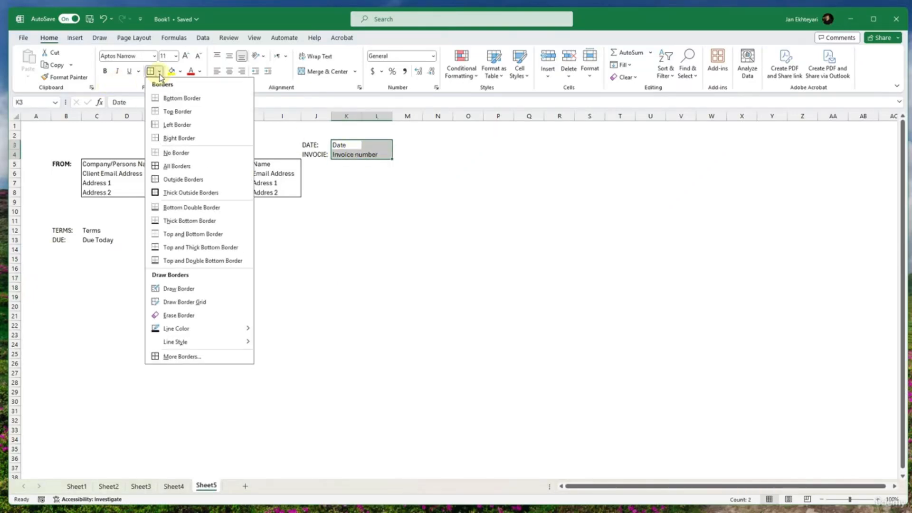
{"action": "mouse_move", "coordinate": [212, 328]}
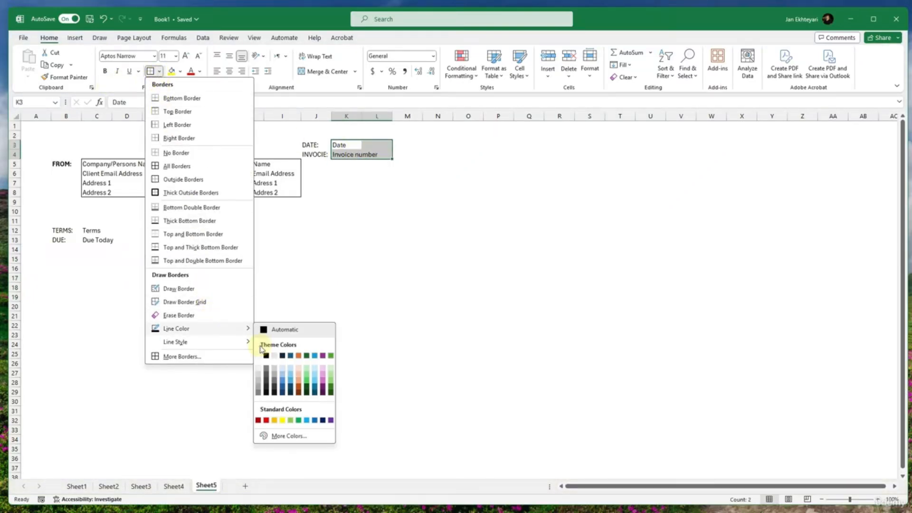
{"action": "left_click", "coordinate": [261, 390]}
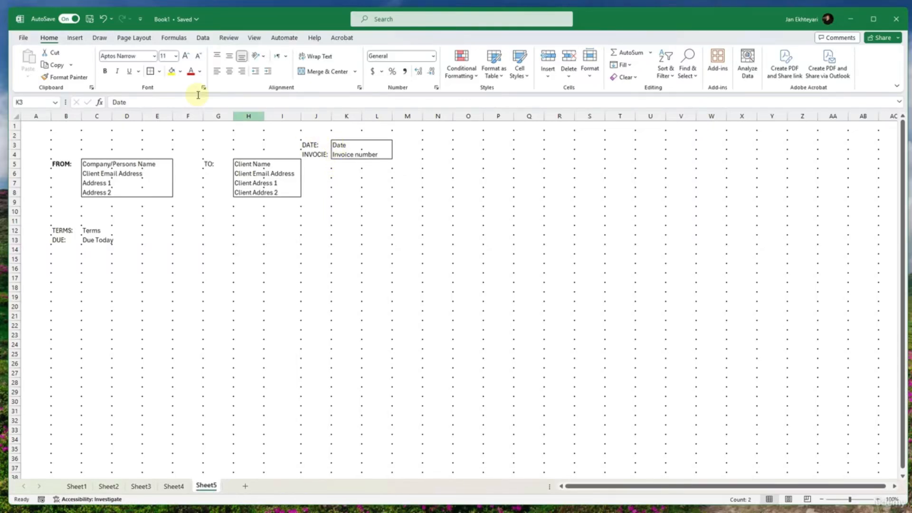
{"action": "left_click", "coordinate": [150, 71]}
- Apply the gray outside borders to the client details in H5:I8 and the sender details in C5:E8
{"action": "left_click_drag", "start_coordinate": [240, 164], "coordinate": [280, 194]}
{"action": "left_click", "coordinate": [150, 71]}
{"action": "left_click", "coordinate": [185, 231]}
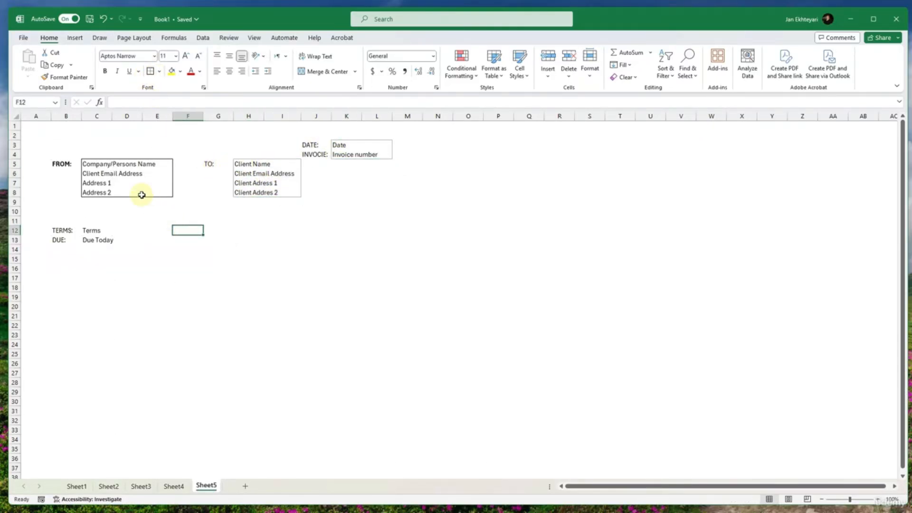
{"action": "left_click_drag", "start_coordinate": [92, 166], "coordinate": [155, 190]}
{"action": "left_click", "coordinate": [150, 71]}
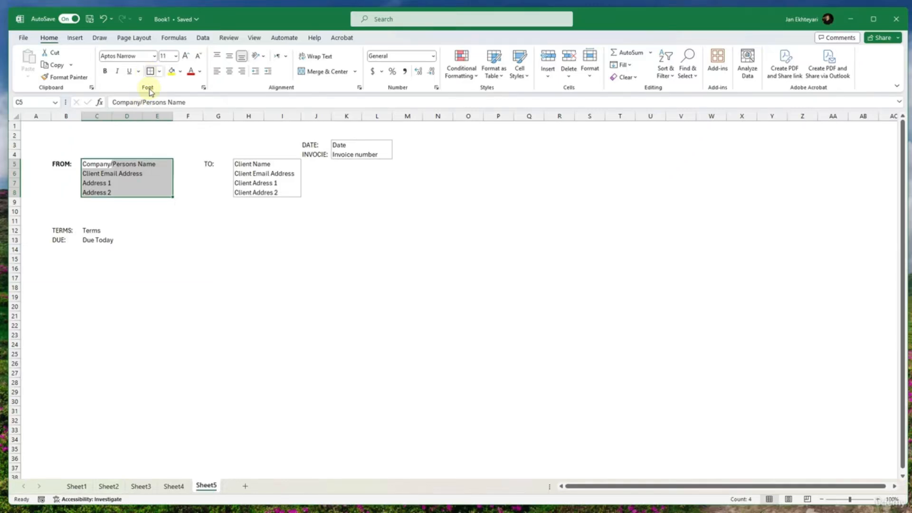
{"action": "left_click", "coordinate": [198, 257]}
- Make the DATE:, INVOCIE:, TO:, TERMS: and DUE: labels bold
{"action": "left_click_drag", "start_coordinate": [308, 145], "coordinate": [311, 155]}
{"action": "key", "text": "ctrl+b"}
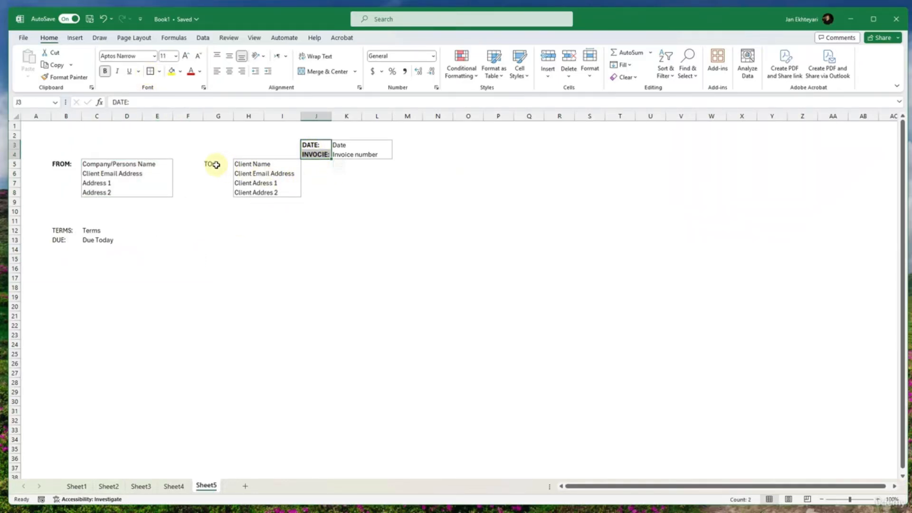
{"action": "left_click", "coordinate": [209, 165]}
{"action": "key", "text": "ctrl+b"}
{"action": "left_click", "coordinate": [65, 234]}
{"action": "key", "text": "ctrl+b"}
{"action": "left_click_drag", "start_coordinate": [65, 234], "coordinate": [65, 240]}
{"action": "key", "text": "ctrl+b"}
{"action": "left_click", "coordinate": [98, 287]}
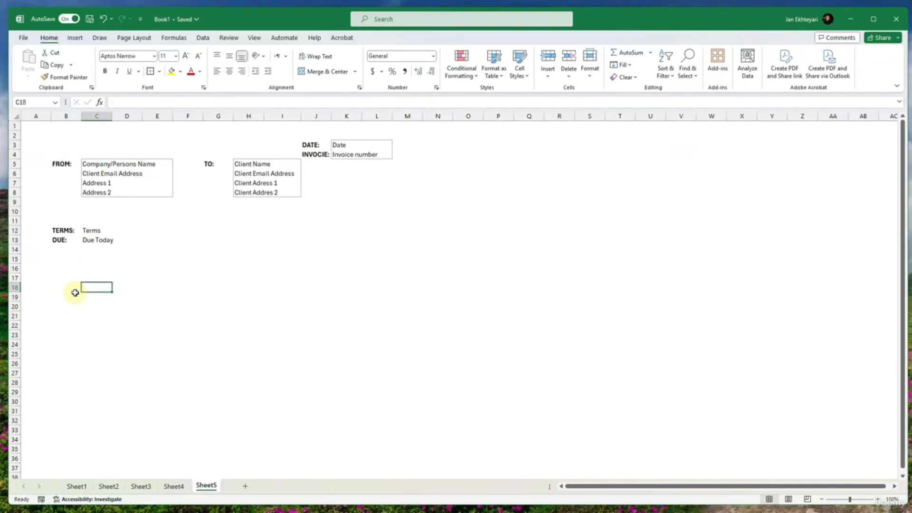
- Merge and center cells B18:E18 for the first column header of the items table
{"action": "left_click", "coordinate": [55, 285]}
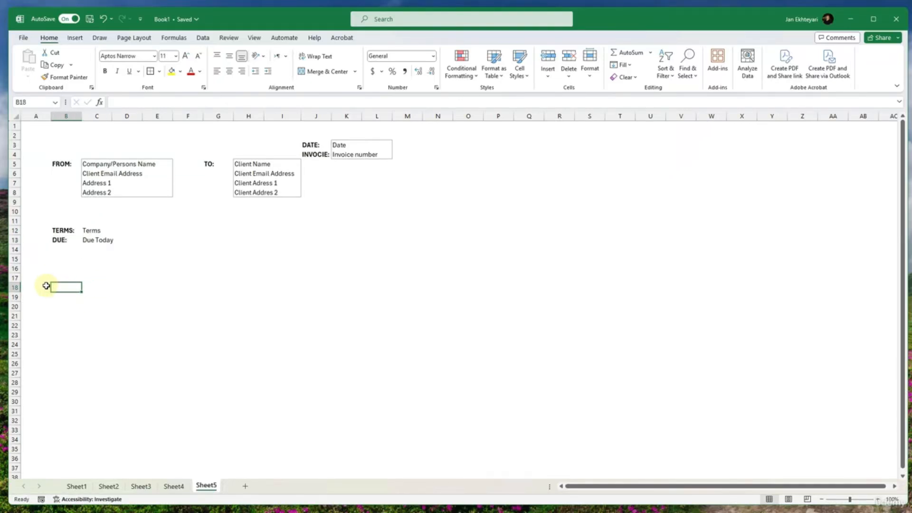
{"action": "left_click", "coordinate": [39, 286]}
{"action": "left_click", "coordinate": [57, 288]}
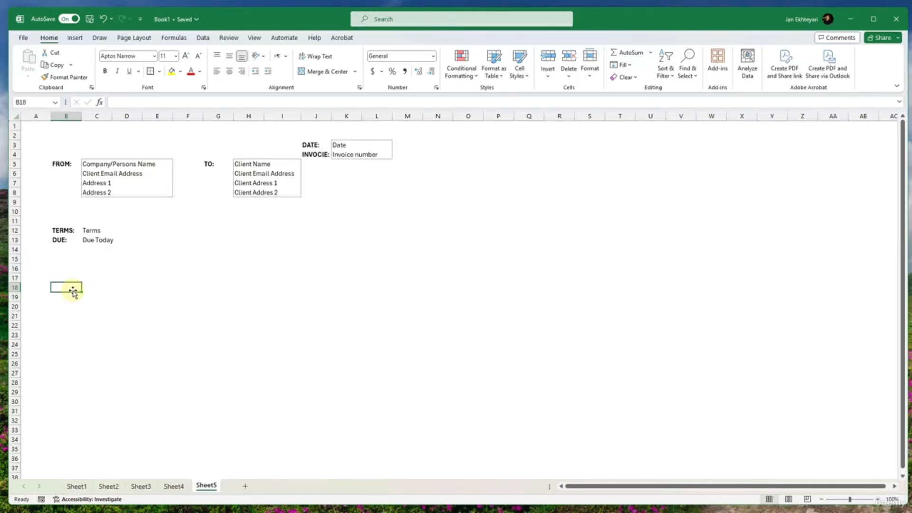
{"action": "left_click_drag", "start_coordinate": [157, 288], "coordinate": [164, 289]}
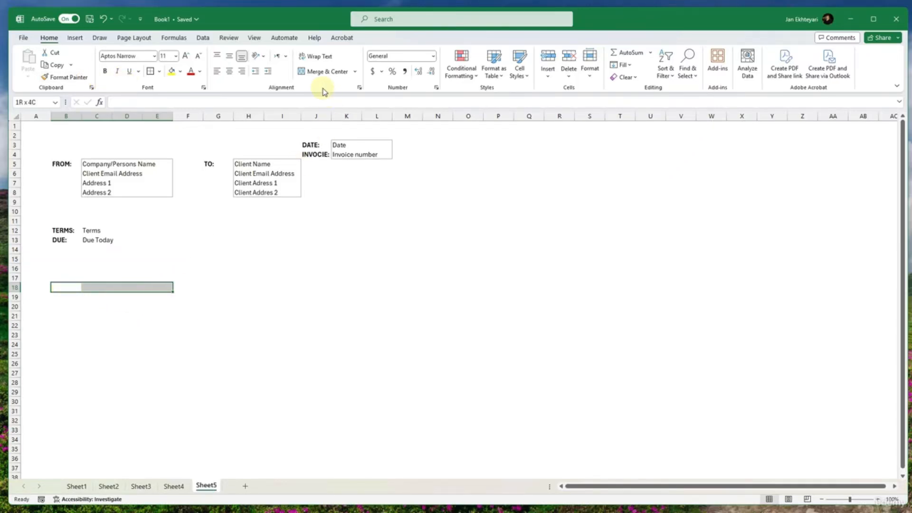
{"action": "left_click", "coordinate": [322, 71]}
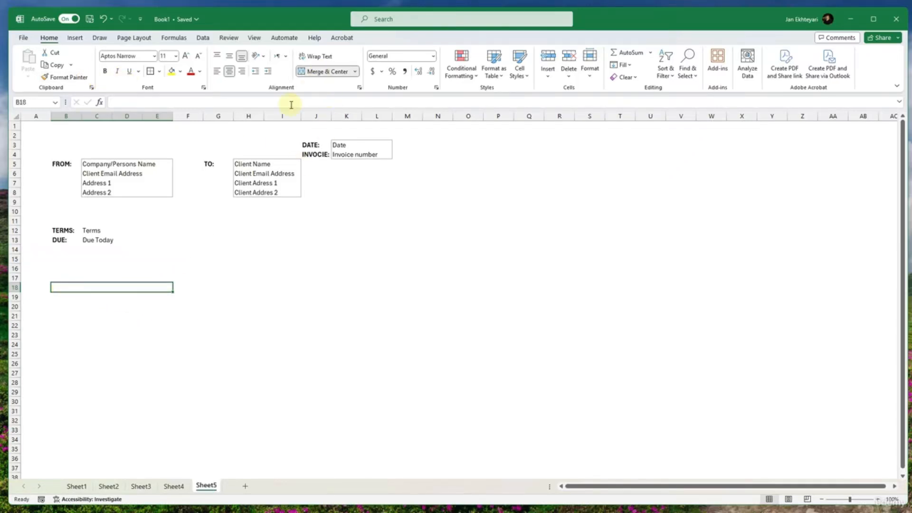
- Enter the table headers Items in the merged B18 cell, QTY. in F18 and Price in G18
{"action": "double_click", "coordinate": [152, 286]}
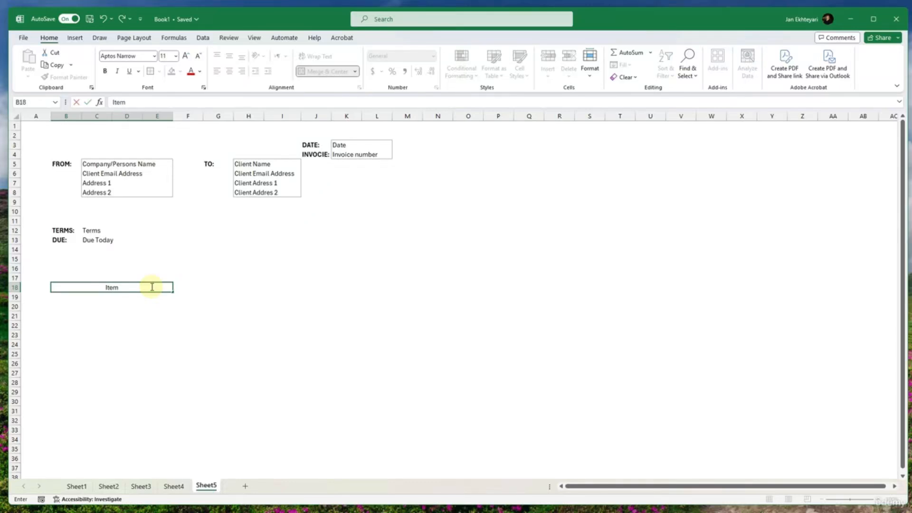
{"action": "type", "text": "s"}
{"action": "key", "text": "Tab"}
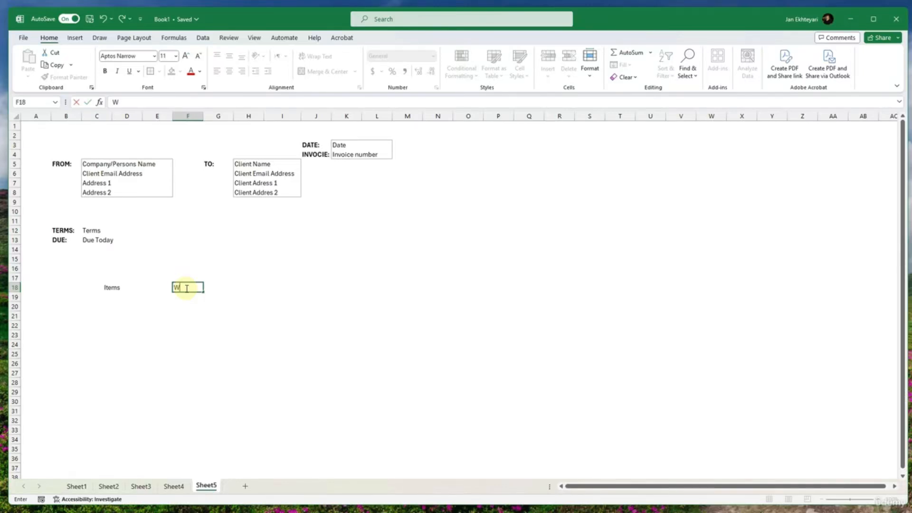
{"action": "key", "text": "Tab"}
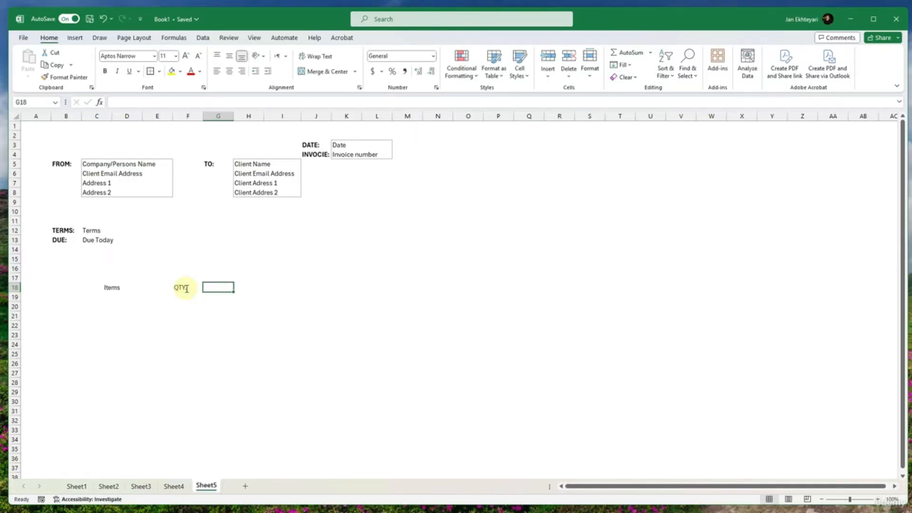
{"action": "type", "text": "Price"}
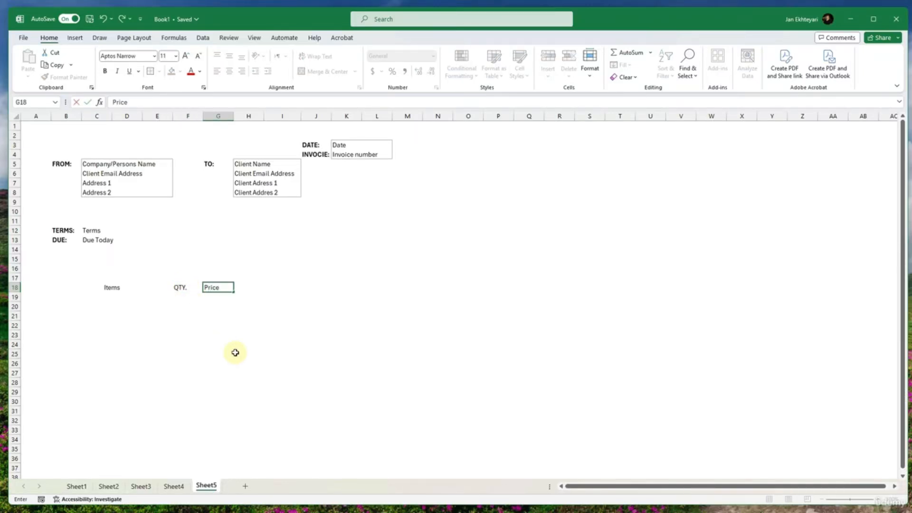
{"action": "key", "text": "Tab"}
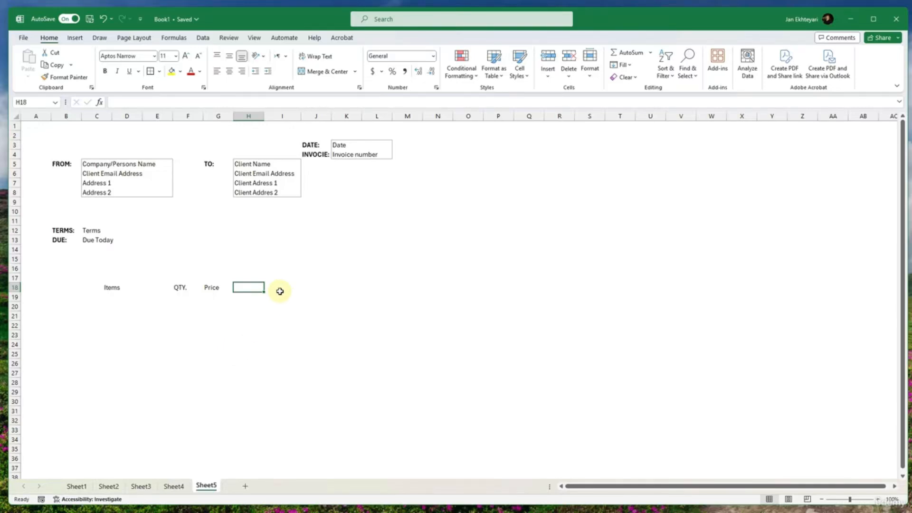
- Enter the header Amount in H18 and merge and center it across H18:I18
{"action": "left_click_drag", "start_coordinate": [259, 287], "coordinate": [293, 286]}
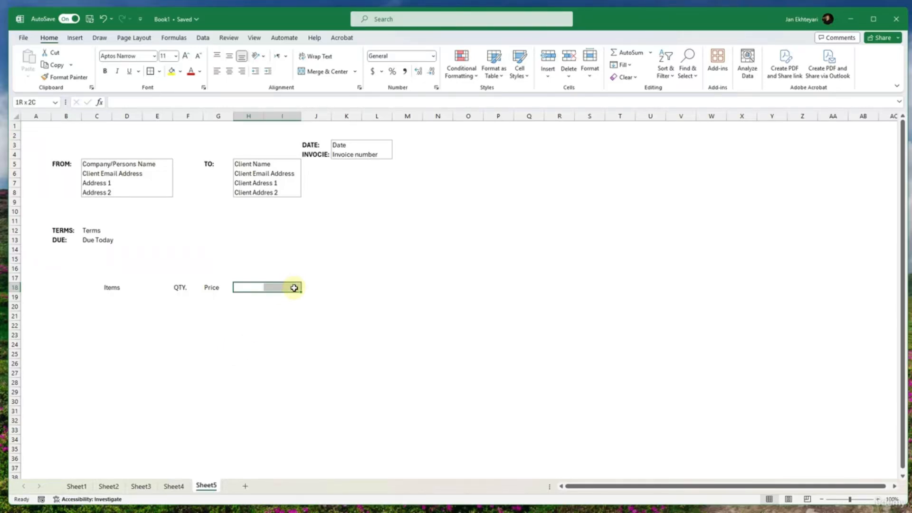
{"action": "type", "text": "Amount"}
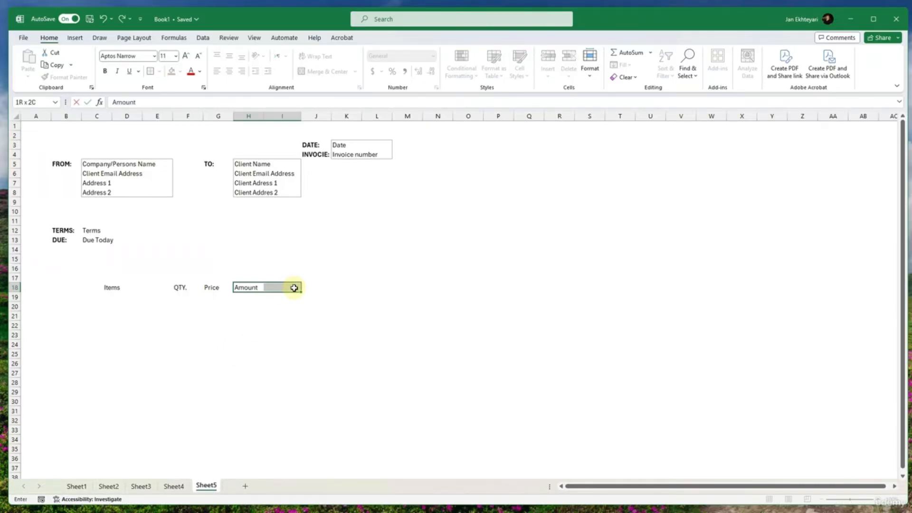
{"action": "key", "text": "Return"}
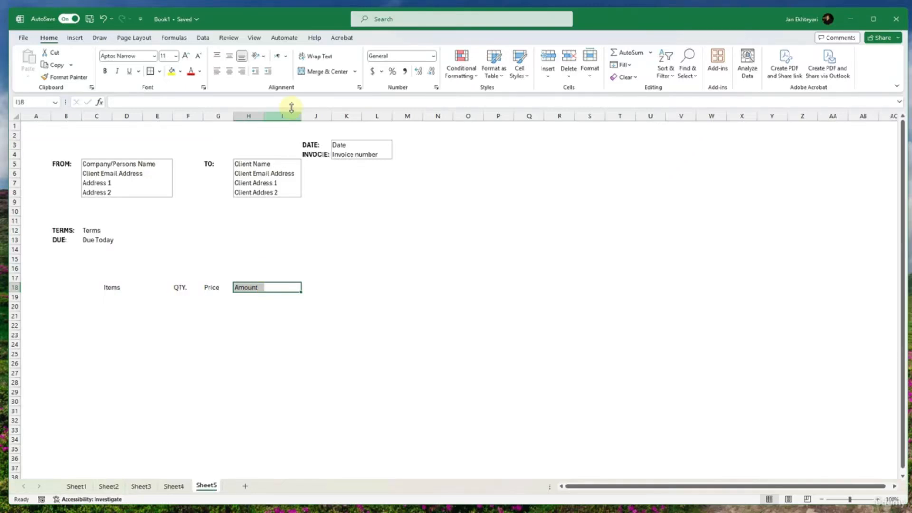
{"action": "left_click", "coordinate": [314, 72]}
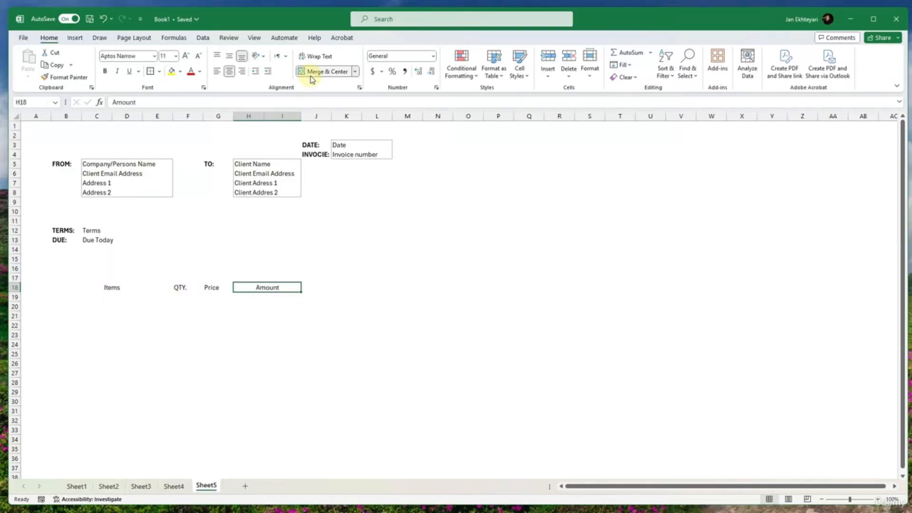
{"action": "left_click", "coordinate": [324, 308]}
- Create a new temporary sheet view for Sheet5 and go through its introductory guide to the end
{"action": "left_click", "coordinate": [283, 37]}
{"action": "left_click", "coordinate": [233, 38]}
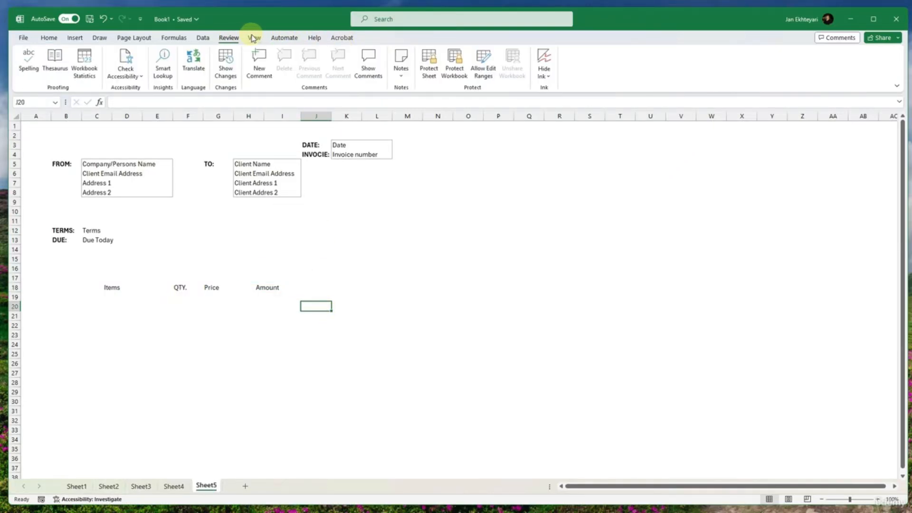
{"action": "left_click", "coordinate": [254, 38]}
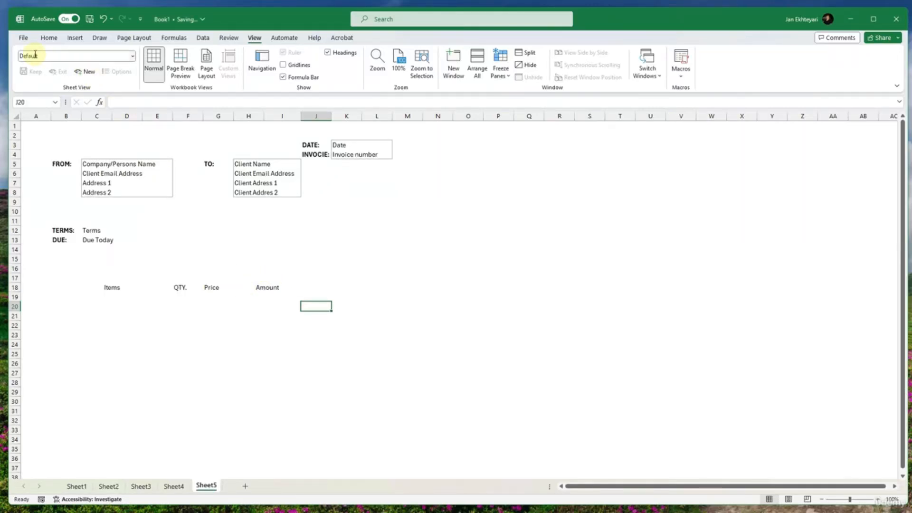
{"action": "left_click", "coordinate": [133, 57]}
{"action": "left_click", "coordinate": [133, 56]}
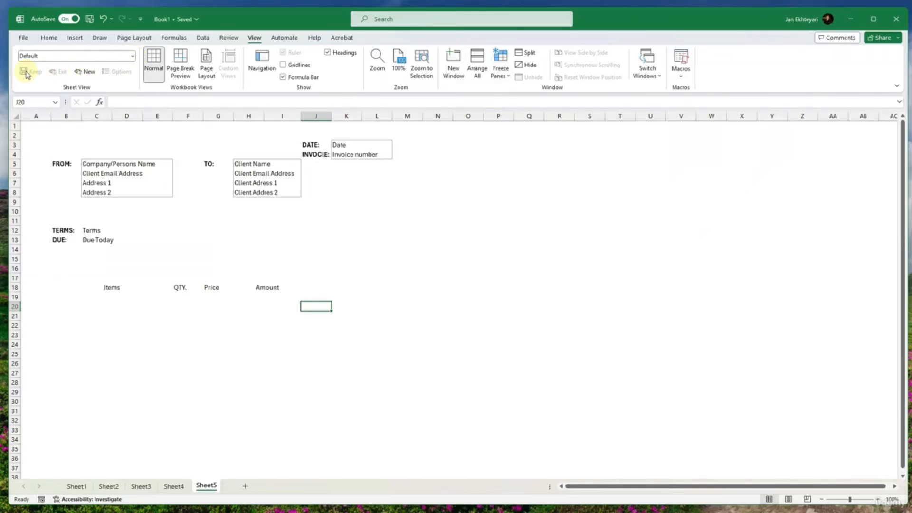
{"action": "left_click", "coordinate": [86, 71]}
{"action": "left_click", "coordinate": [82, 156]}
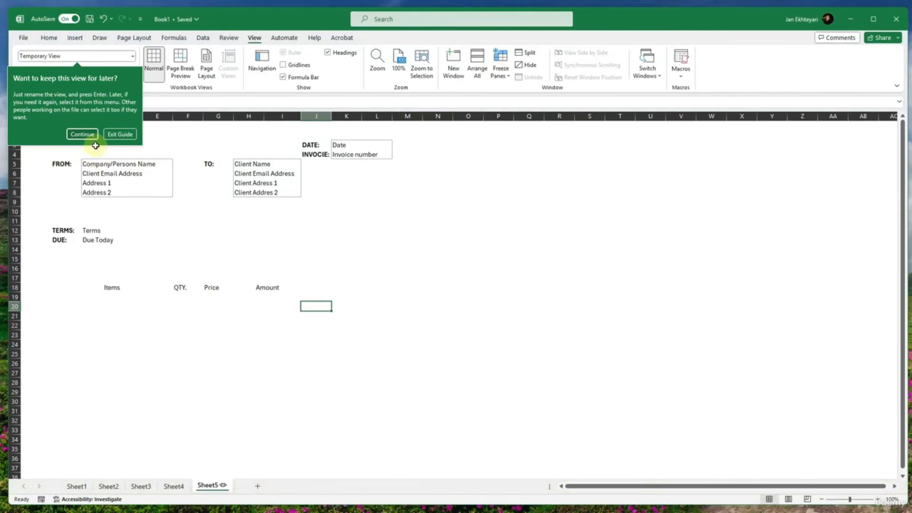
{"action": "left_click", "coordinate": [82, 134]}
{"action": "left_click", "coordinate": [76, 133]}
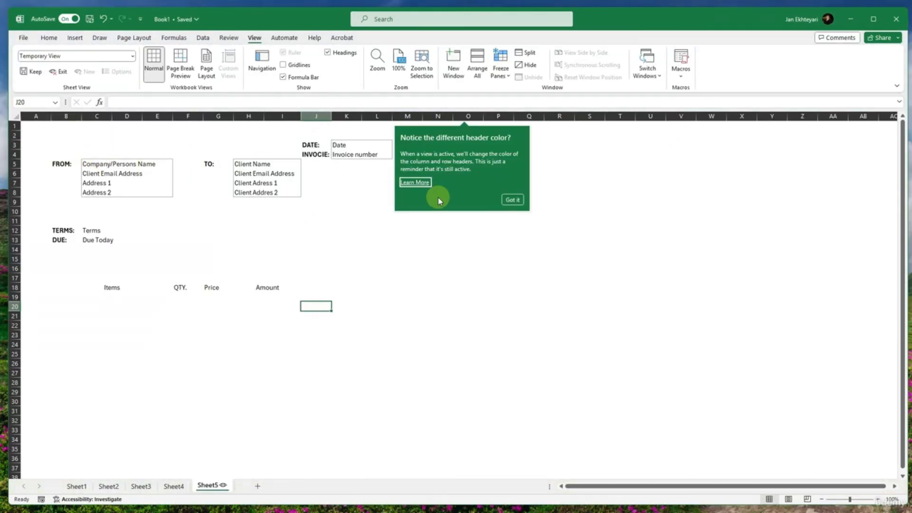
{"action": "left_click", "coordinate": [513, 197]}
{"action": "left_click", "coordinate": [346, 229]}
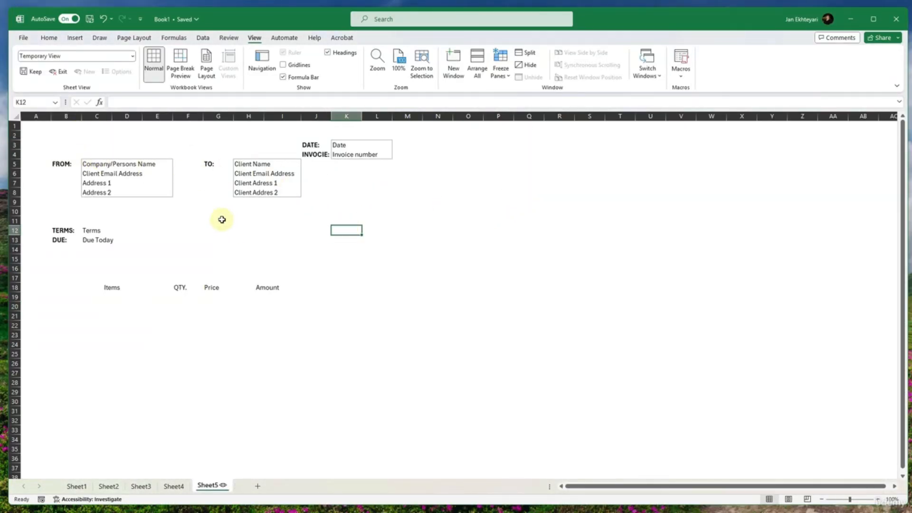
- Exit the temporary sheet view and keep it as View1
{"action": "left_click", "coordinate": [60, 72]}
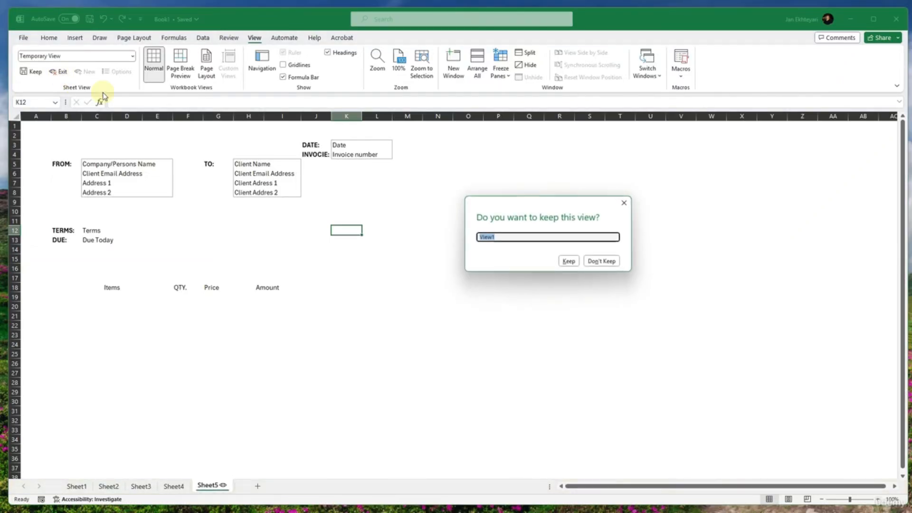
{"action": "left_click", "coordinate": [570, 261]}
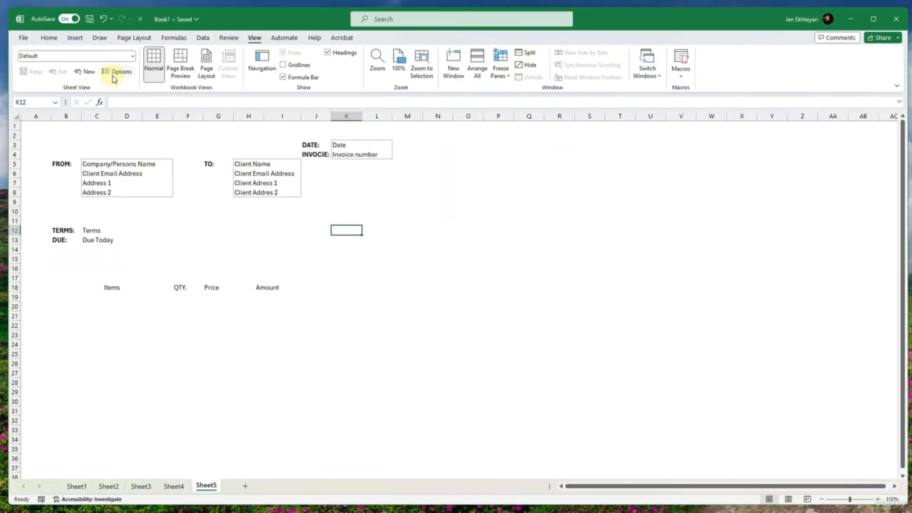
- In Page Break Preview, extend the print area down to row 44 and move the vertical page break to column L's outer edge
{"action": "left_click", "coordinate": [180, 66]}
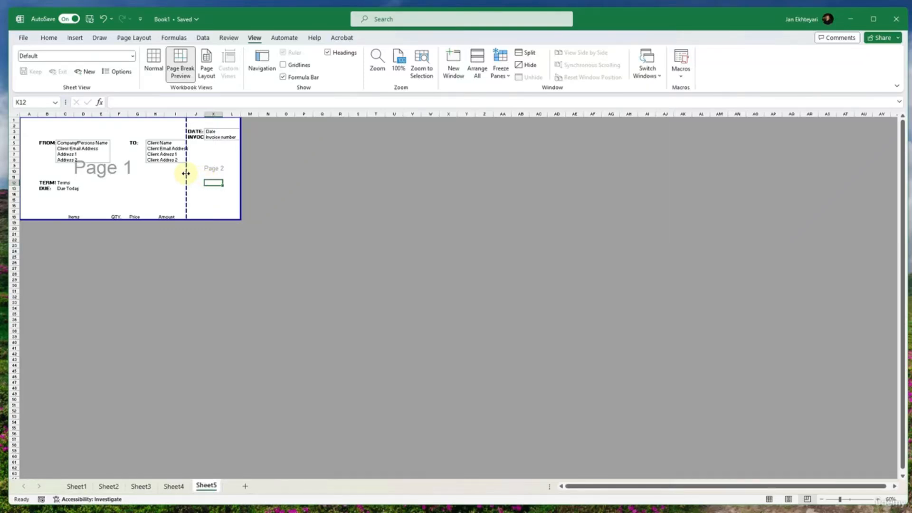
{"action": "left_click_drag", "start_coordinate": [191, 219], "coordinate": [195, 361]}
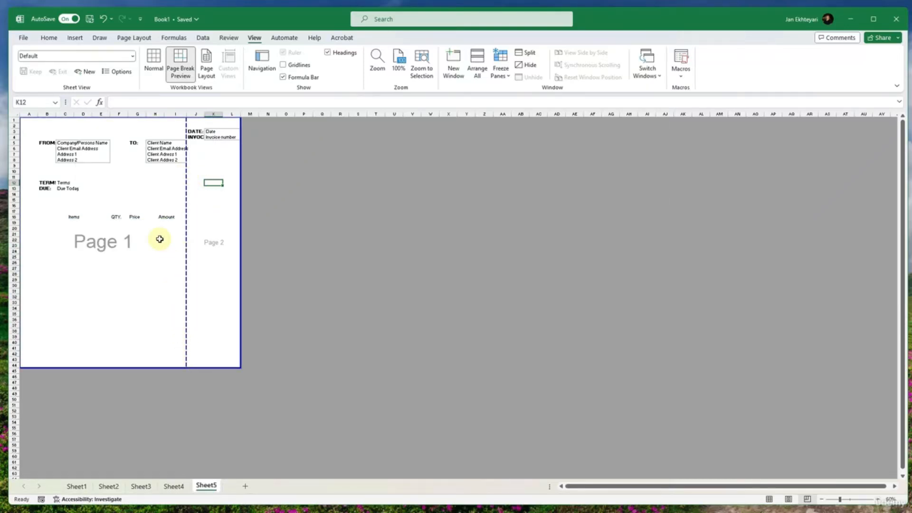
{"action": "left_click_drag", "start_coordinate": [183, 172], "coordinate": [239, 177]}
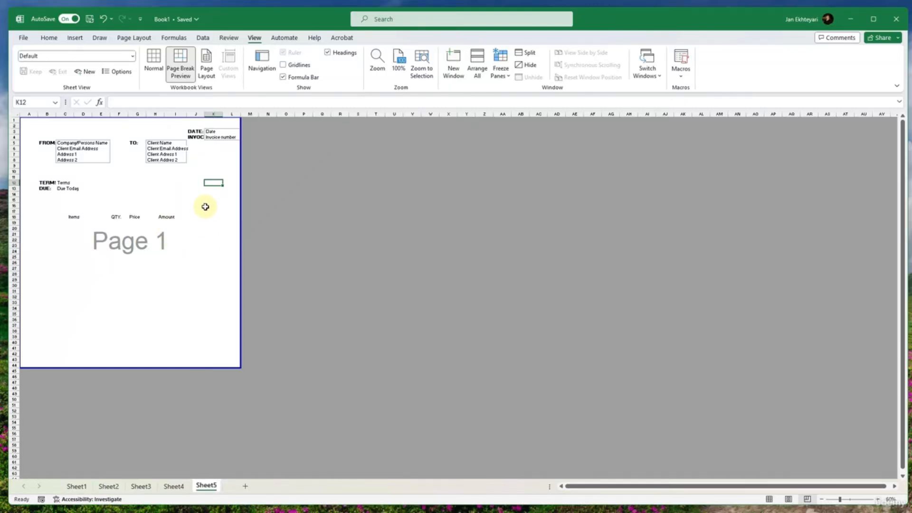
- Insert four blank rows at the top of the sheet and extend the print area up to row 1
{"action": "left_click_drag", "start_coordinate": [13, 128], "coordinate": [14, 126]}
{"action": "right_click", "coordinate": [15, 126]}
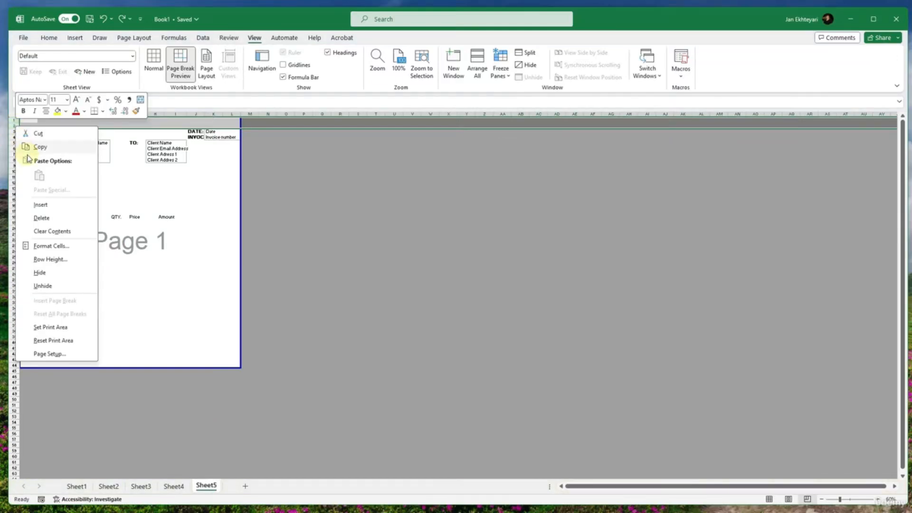
{"action": "left_click", "coordinate": [39, 204]}
{"action": "right_click", "coordinate": [13, 120]}
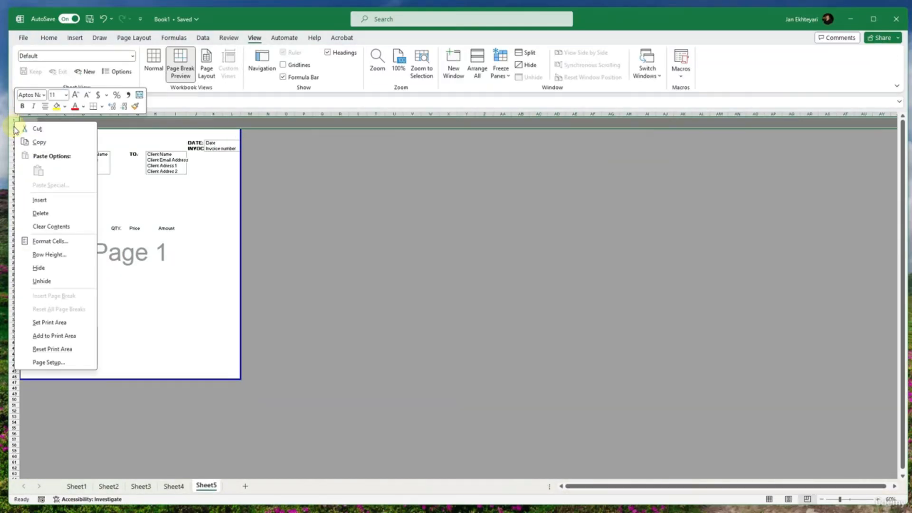
{"action": "left_click", "coordinate": [26, 198]}
{"action": "left_click", "coordinate": [152, 210]}
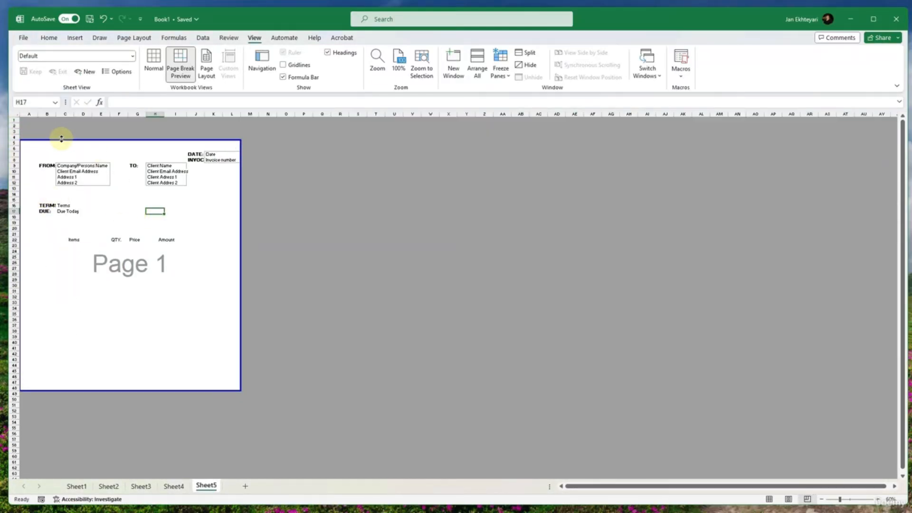
{"action": "left_click_drag", "start_coordinate": [61, 139], "coordinate": [61, 102]}
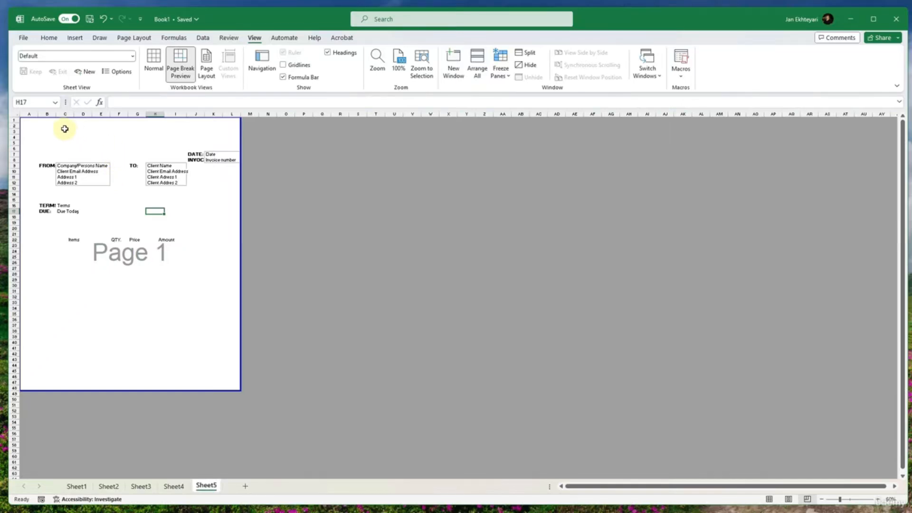
{"action": "left_click_drag", "start_coordinate": [56, 136], "coordinate": [219, 137]}
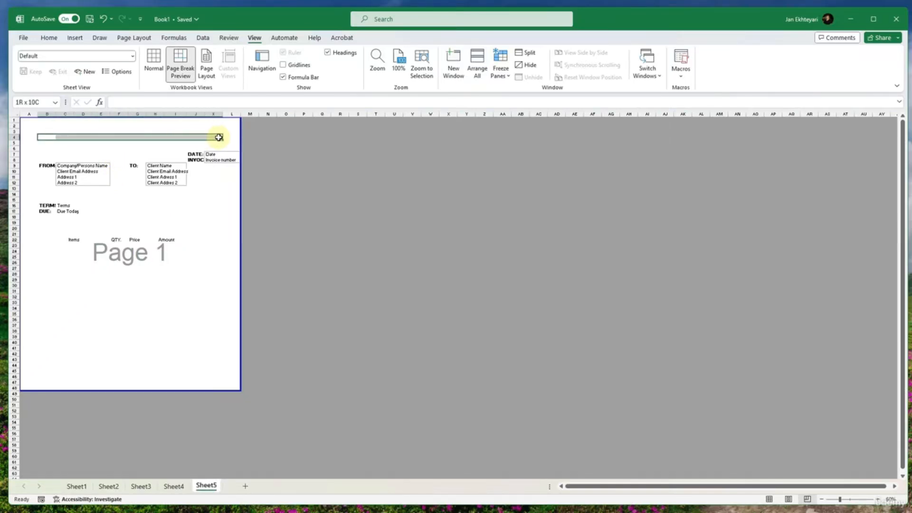
{"action": "left_click", "coordinate": [145, 172]}
{"action": "left_click", "coordinate": [137, 217]}
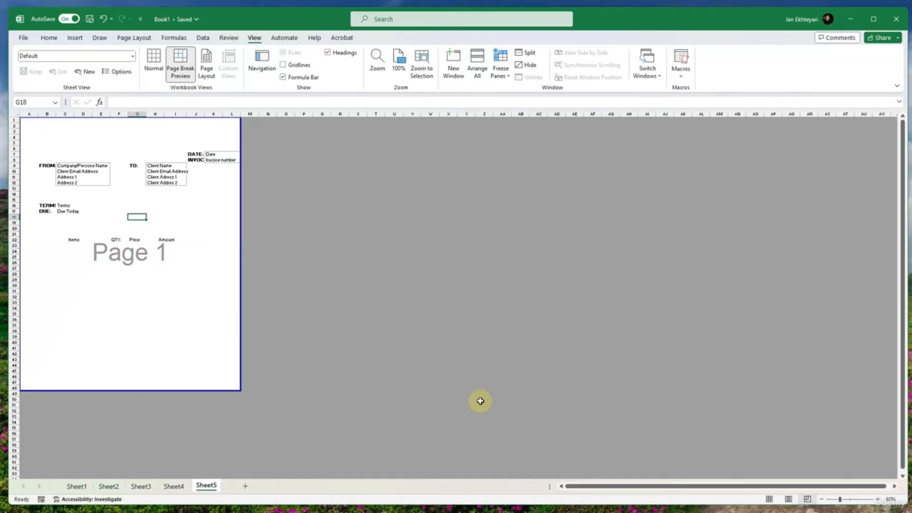
- Switch the sheet to Page Layout view and look over the invoice page
{"action": "left_click", "coordinate": [790, 500]}
{"action": "scroll", "coordinate": [288, 272], "scroll_direction": "down", "scroll_amount": 6}
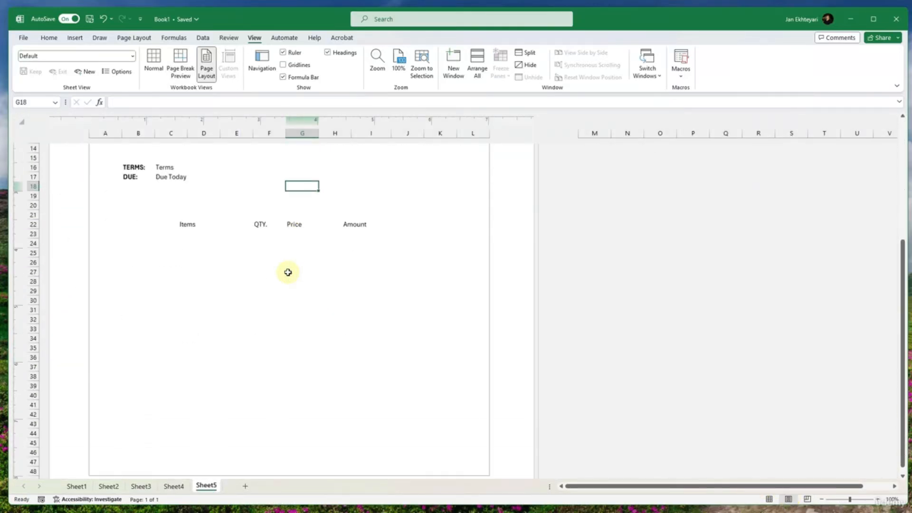
{"action": "scroll", "coordinate": [287, 272], "scroll_direction": "down", "scroll_amount": 3}
{"action": "scroll", "coordinate": [287, 271], "scroll_direction": "up", "scroll_amount": 10}
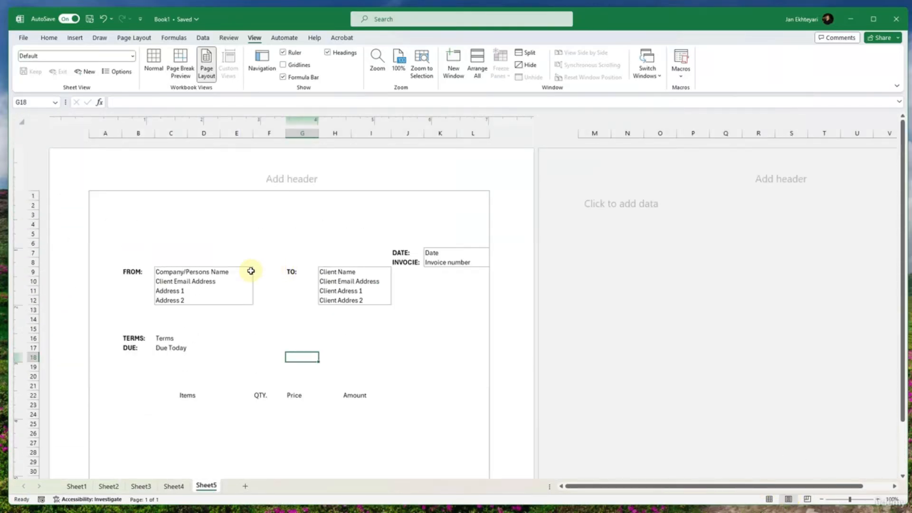
{"action": "scroll", "coordinate": [251, 271], "scroll_direction": "down", "scroll_amount": 2}
- Add an outside border around the Terms and Due Today cells C16:D17
{"action": "left_click_drag", "start_coordinate": [173, 282], "coordinate": [194, 291]}
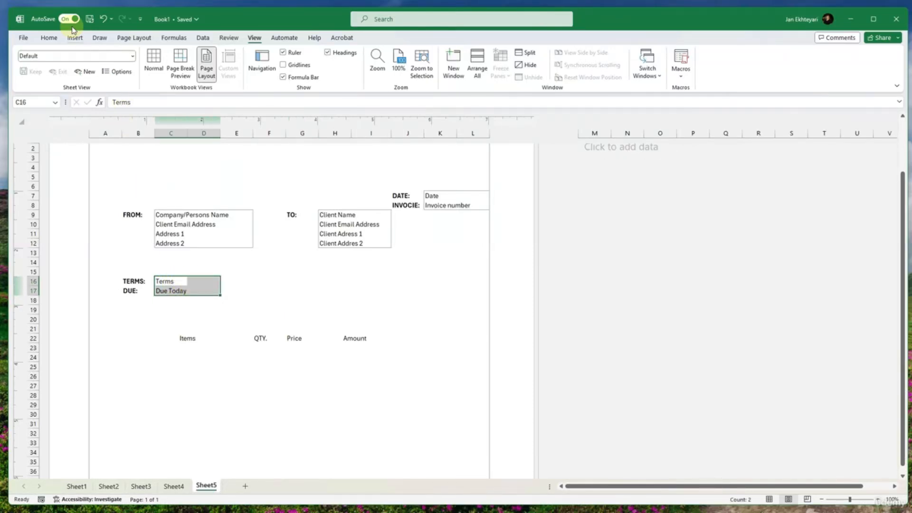
{"action": "left_click", "coordinate": [49, 37]}
{"action": "left_click", "coordinate": [370, 318]}
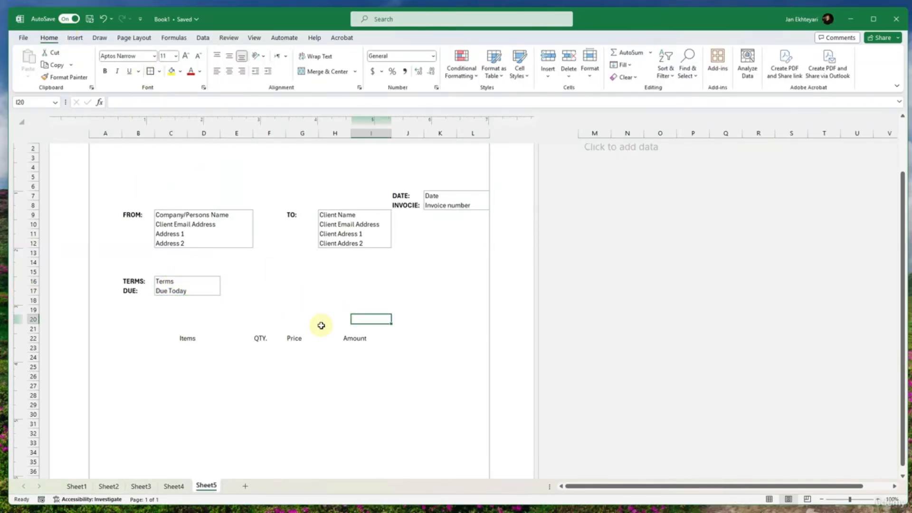
{"action": "left_click", "coordinate": [197, 337]}
{"action": "left_click", "coordinate": [314, 340]}
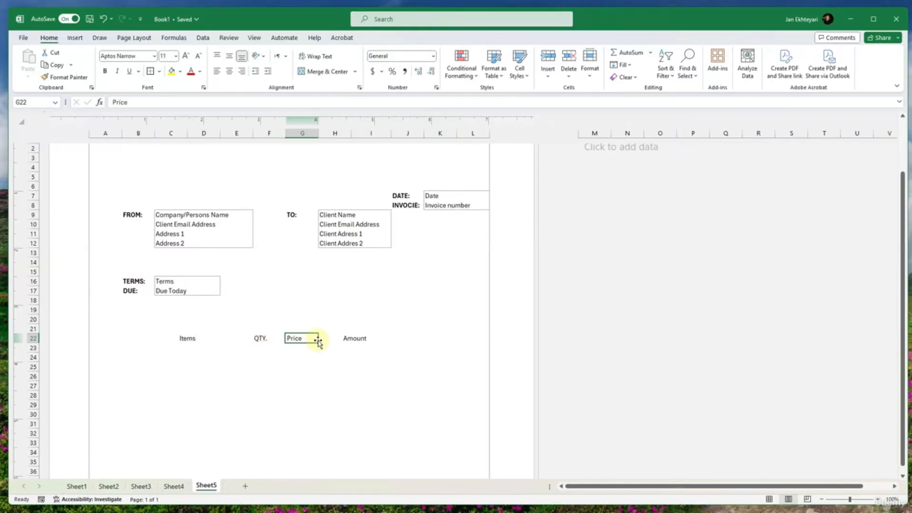
{"action": "left_click", "coordinate": [366, 340]}
{"action": "left_click", "coordinate": [413, 340]}
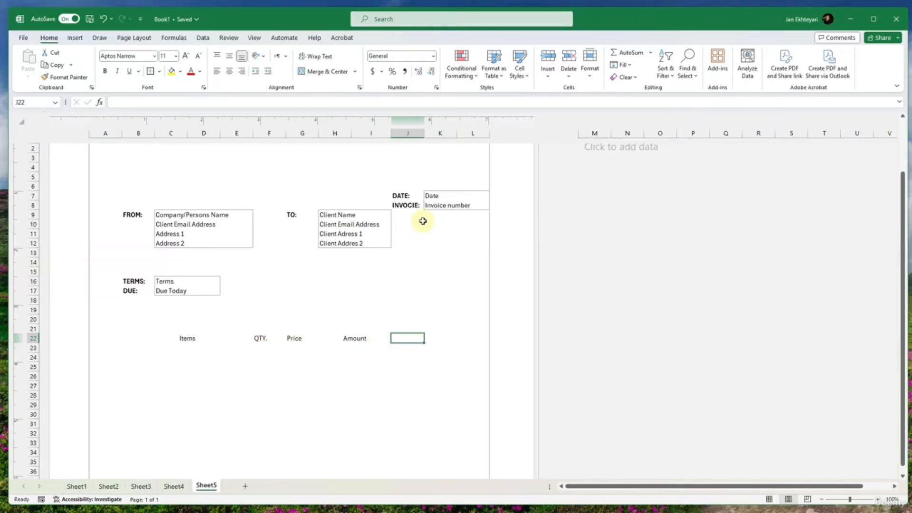
{"action": "left_click", "coordinate": [173, 339]}
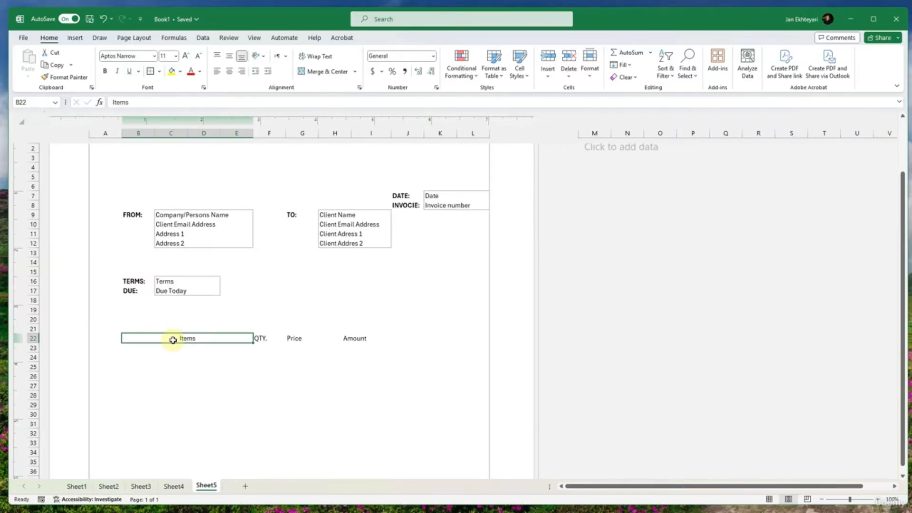
{"action": "left_click_drag", "start_coordinate": [173, 339], "coordinate": [429, 339]}
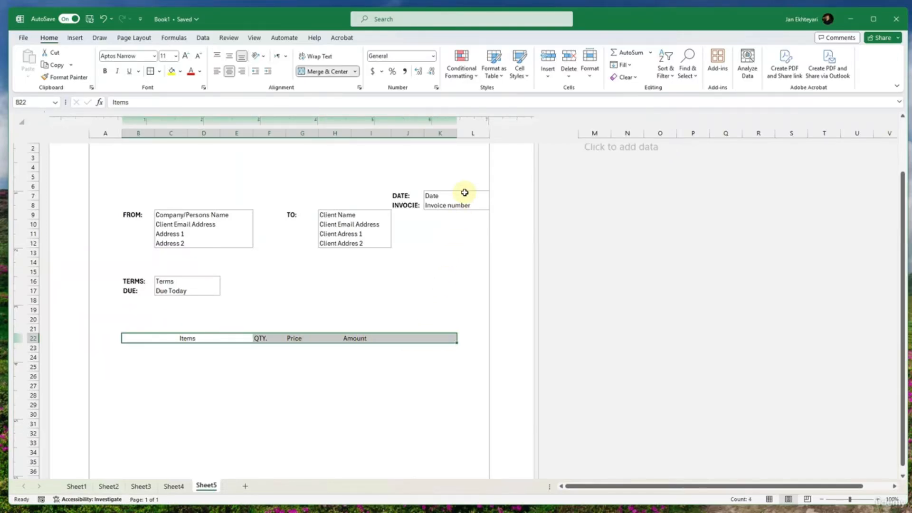
- Move the date and invoice number block with its labels to I6:K7
{"action": "left_click_drag", "start_coordinate": [459, 195], "coordinate": [388, 189]}
{"action": "left_click", "coordinate": [407, 223]}
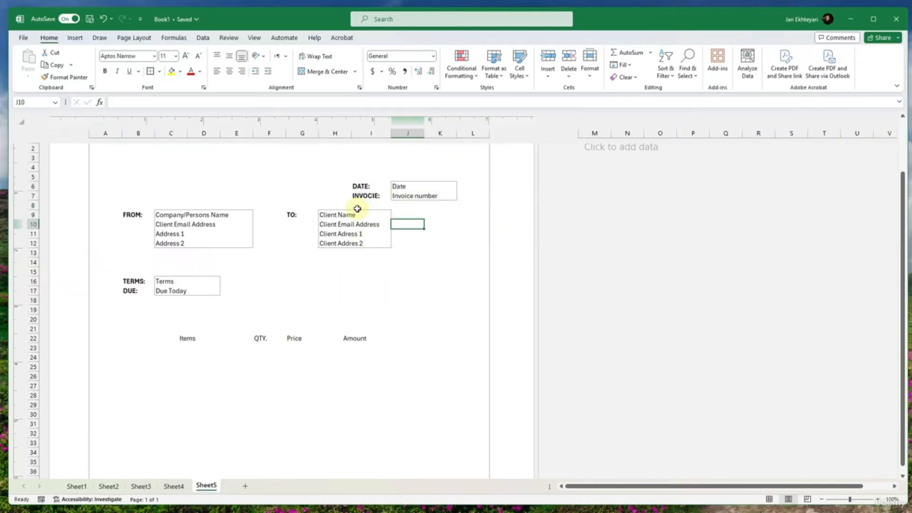
{"action": "left_click", "coordinate": [401, 281]}
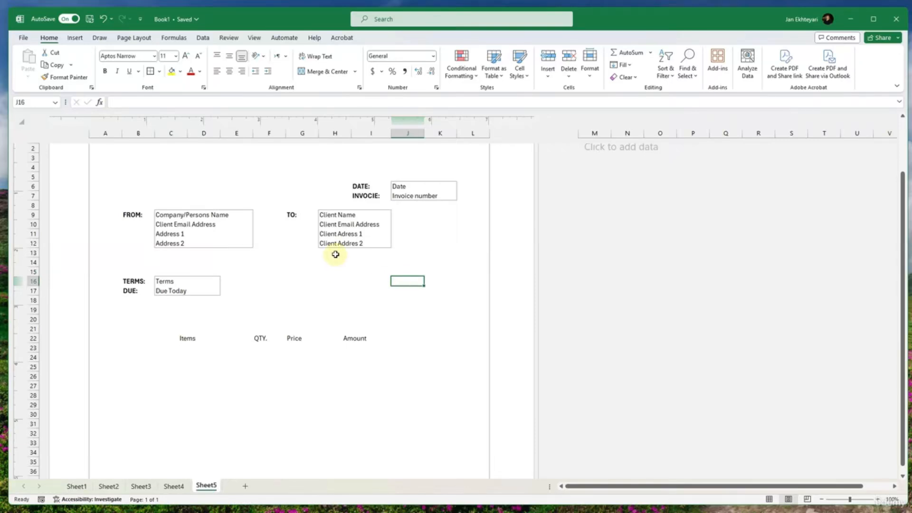
{"action": "left_click", "coordinate": [400, 337]}
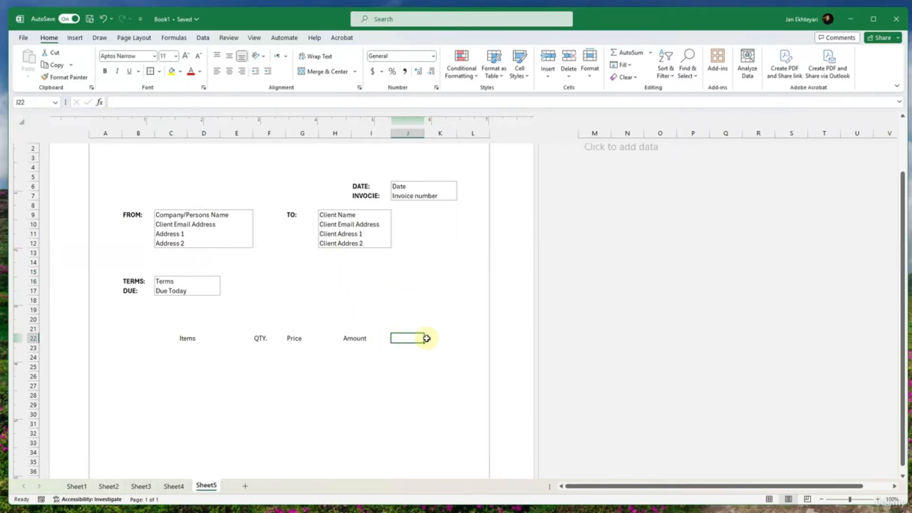
{"action": "left_click_drag", "start_coordinate": [427, 337], "coordinate": [174, 336]}
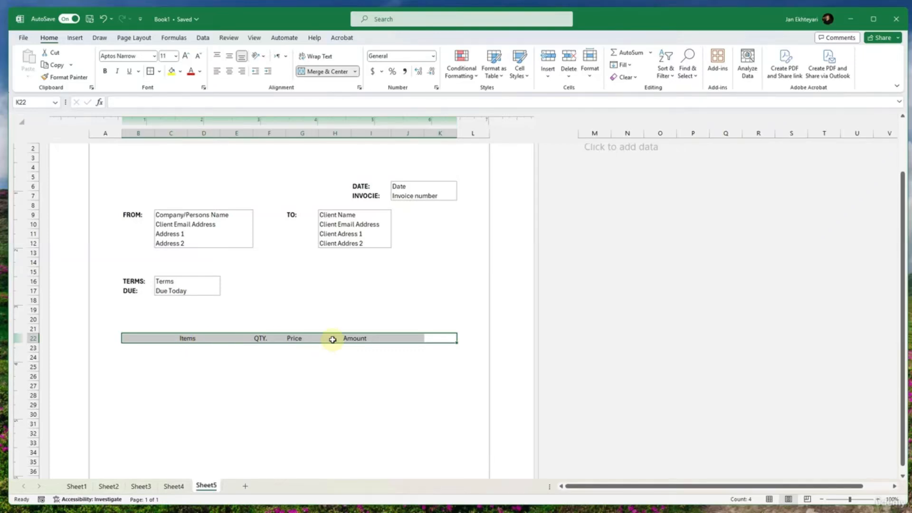
{"action": "left_click_drag", "start_coordinate": [348, 338], "coordinate": [432, 340]}
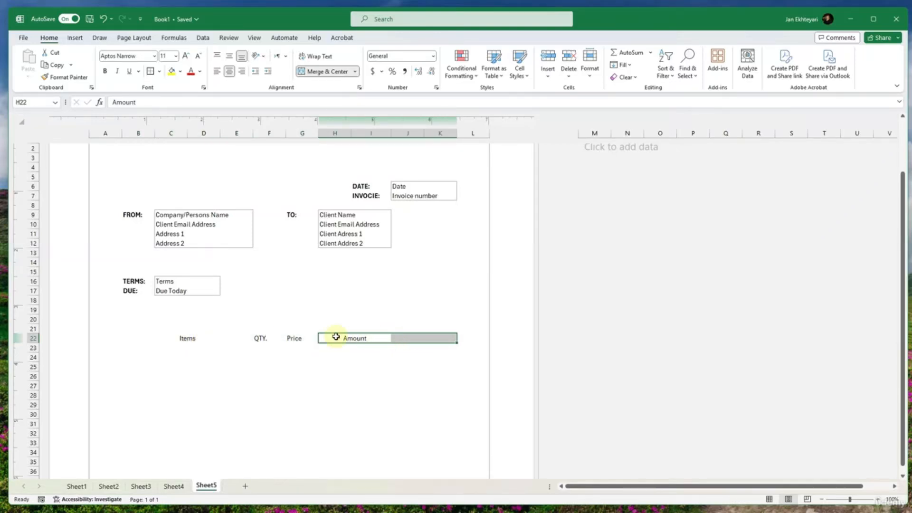
{"action": "left_click_drag", "start_coordinate": [293, 336], "coordinate": [324, 338]}
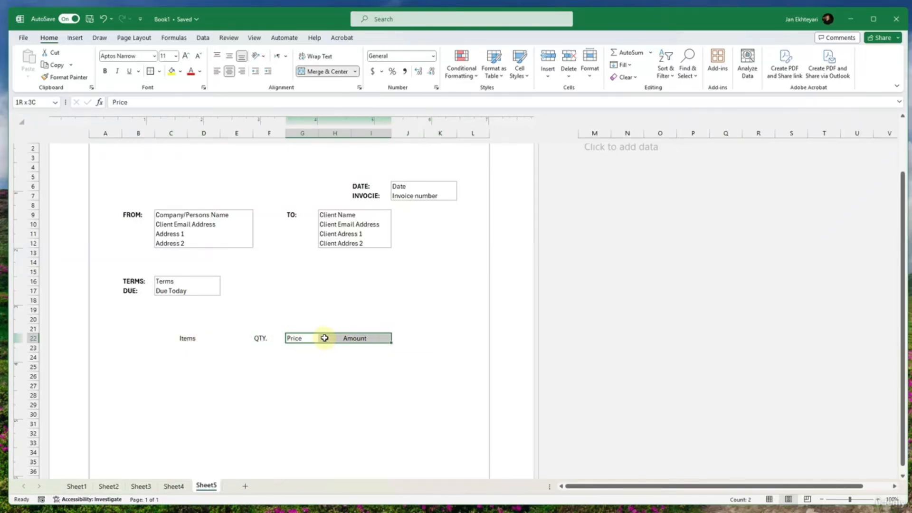
{"action": "left_click", "coordinate": [321, 337]}
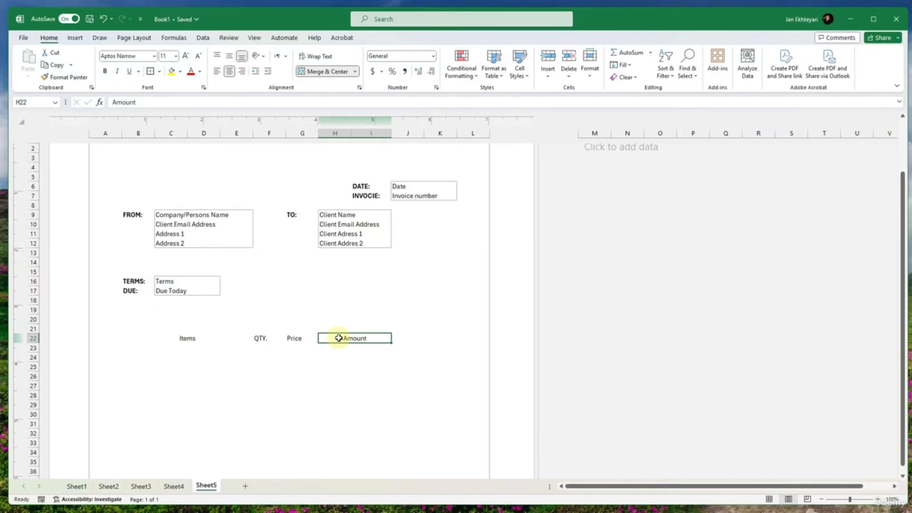
{"action": "double_click", "coordinate": [344, 338]}
{"action": "left_click", "coordinate": [345, 363]}
- Unmerge and clear the Amount header in row 22, and merge and center Items across B22:F22, dropping QTY
{"action": "left_click", "coordinate": [341, 338]}
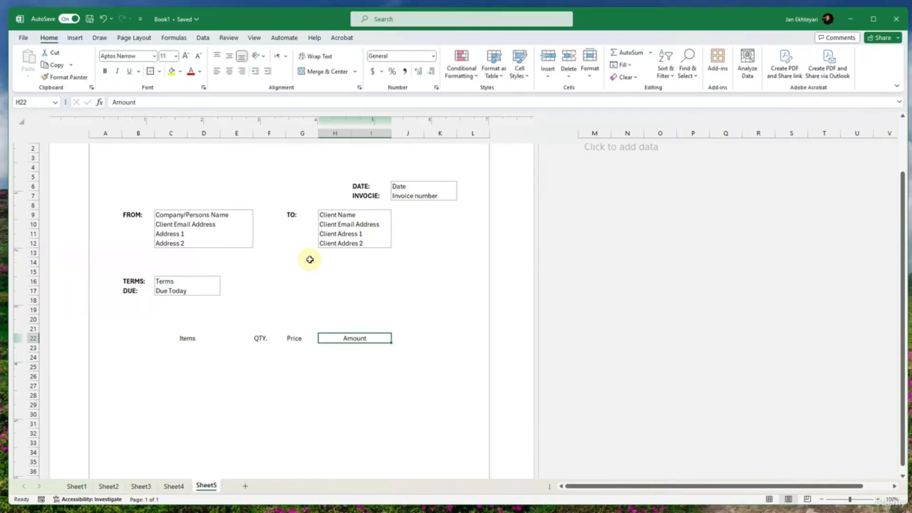
{"action": "left_click", "coordinate": [312, 71]}
{"action": "left_click_drag", "start_coordinate": [325, 338], "coordinate": [237, 338]}
{"action": "double_click", "coordinate": [325, 338]}
{"action": "key", "text": "BackSpace"}
{"action": "left_click", "coordinate": [323, 355]}
{"action": "left_click", "coordinate": [316, 71]}
{"action": "left_click", "coordinate": [315, 72]}
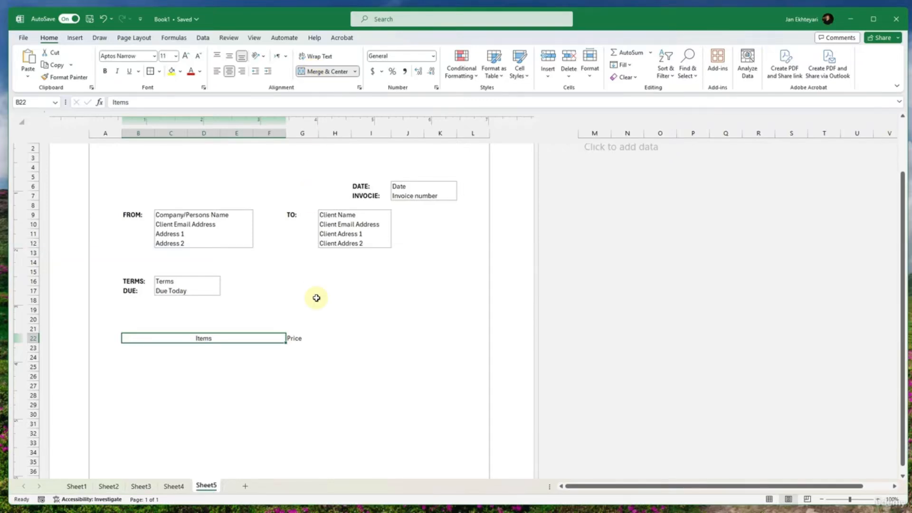
- Replace the header in G22 with Amount and enter Price in H22
{"action": "mouse_move", "coordinate": [301, 338]}
{"action": "left_mouse_down"}
{"action": "mouse_move", "coordinate": [322, 337]}
{"action": "mouse_move", "coordinate": [316, 331]}
{"action": "left_mouse_up"}
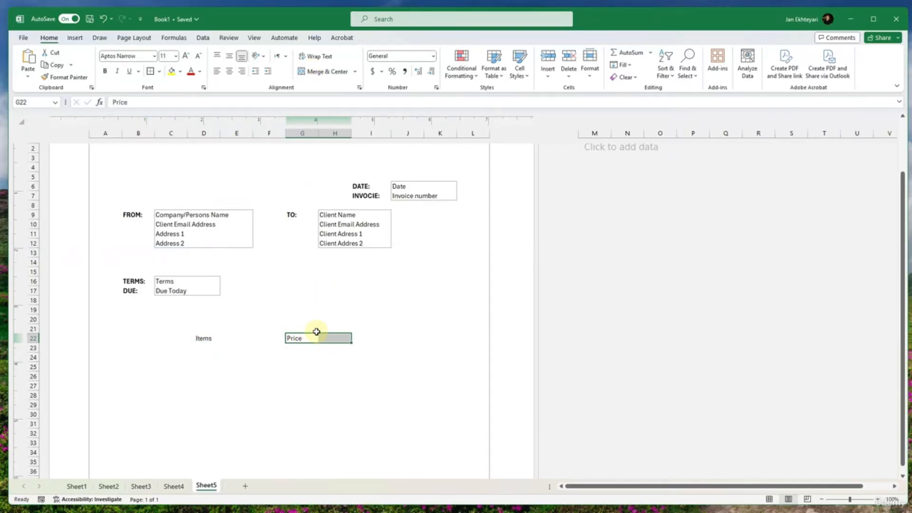
{"action": "double_click", "coordinate": [309, 339]}
{"action": "double_click", "coordinate": [309, 339]}
{"action": "type", "text": "Amount"}
{"action": "left_click", "coordinate": [323, 339]}
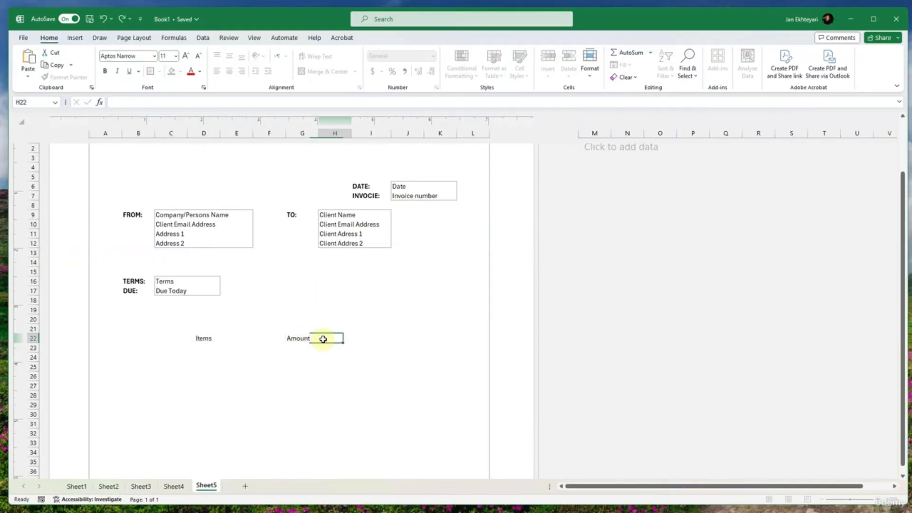
{"action": "type", "text": "Price"}
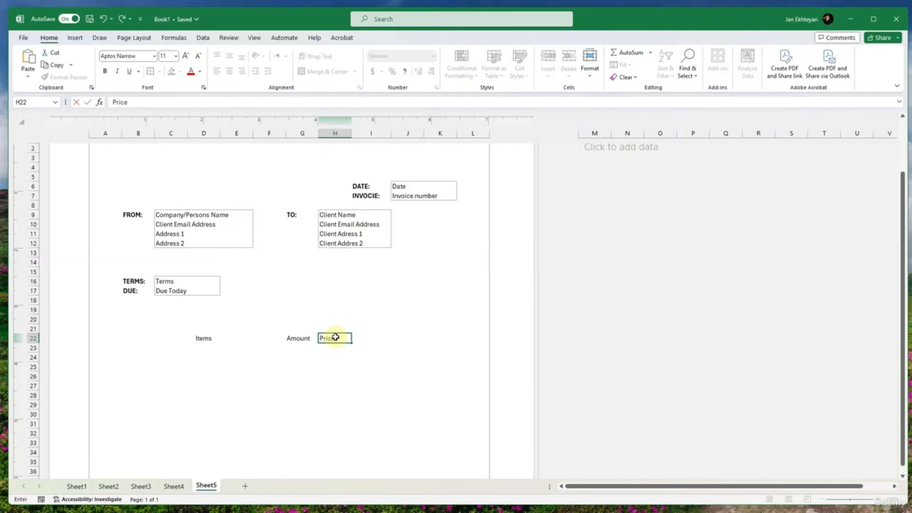
{"action": "left_click", "coordinate": [374, 339]}
{"action": "mouse_move", "coordinate": [420, 340]}
{"action": "left_mouse_down"}
{"action": "mouse_move", "coordinate": [435, 341]}
{"action": "mouse_move", "coordinate": [427, 339]}
{"action": "left_mouse_up"}
{"action": "left_click_drag", "start_coordinate": [328, 338], "coordinate": [260, 341]}
{"action": "left_click", "coordinate": [364, 339]}
{"action": "left_click", "coordinate": [401, 338]}
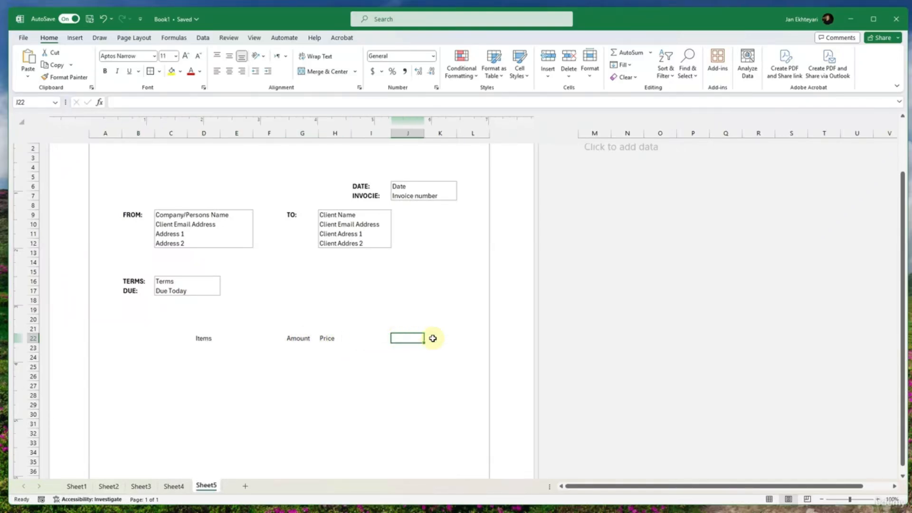
{"action": "left_click", "coordinate": [432, 338]}
{"action": "left_click", "coordinate": [417, 338]}
{"action": "left_click", "coordinate": [361, 338]}
{"action": "left_click", "coordinate": [319, 338]}
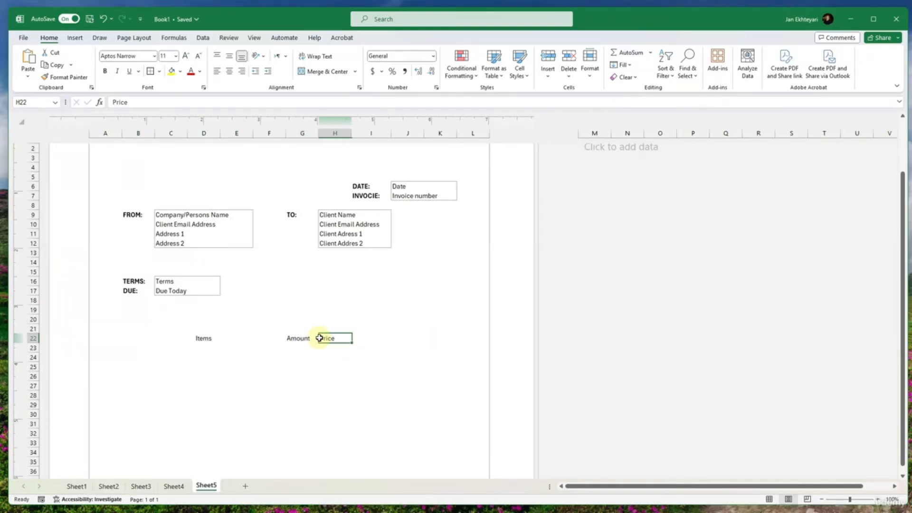
- Clear the Amount header from G22 and merge and center Items across B22:G22
{"action": "left_click", "coordinate": [289, 338]}
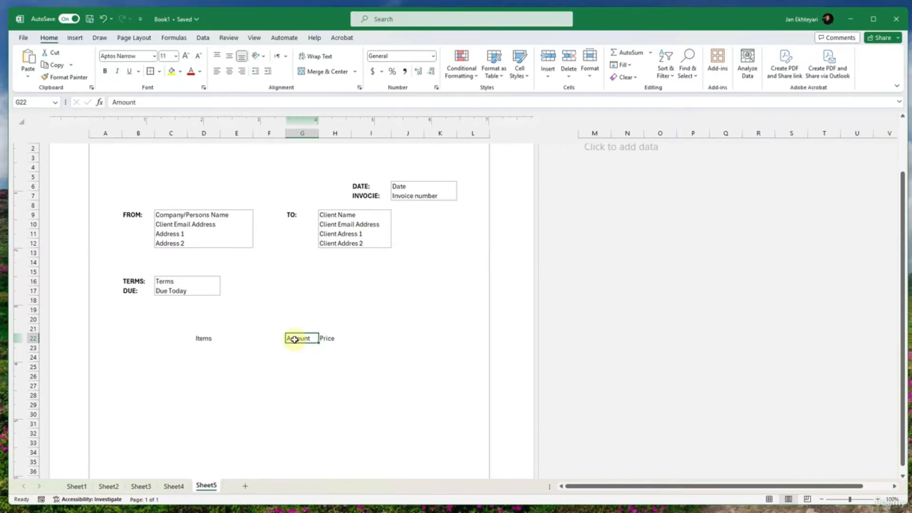
{"action": "double_click", "coordinate": [295, 339]}
{"action": "key", "text": "BackSpace"}
{"action": "left_click", "coordinate": [300, 375]}
{"action": "mouse_move", "coordinate": [301, 331]}
{"action": "left_mouse_down"}
{"action": "mouse_move", "coordinate": [217, 336]}
{"action": "mouse_move", "coordinate": [316, 338]}
{"action": "left_mouse_up"}
{"action": "left_click", "coordinate": [215, 338]}
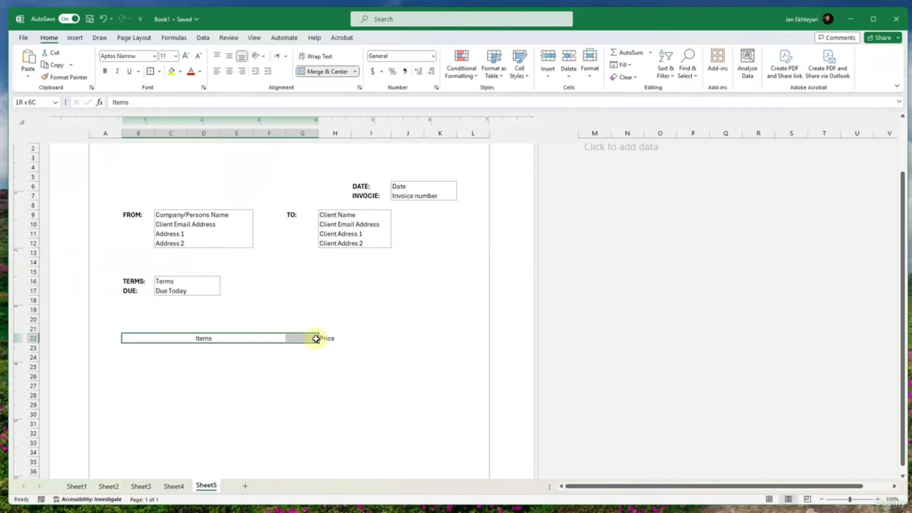
{"action": "left_click", "coordinate": [327, 71]}
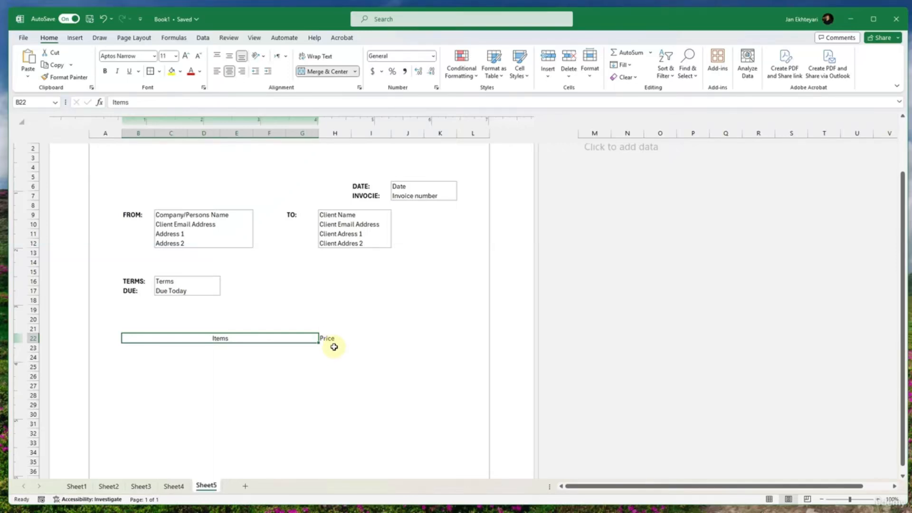
- Replace the Price header in H22 with Amount
{"action": "left_click", "coordinate": [332, 340]}
{"action": "double_click", "coordinate": [335, 339]}
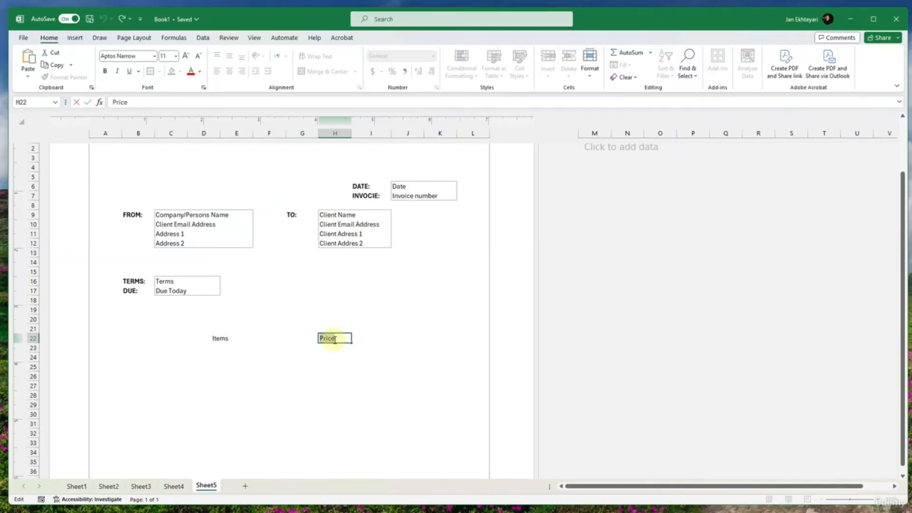
{"action": "type", "text": "Amount"}
{"action": "left_click", "coordinate": [362, 338]}
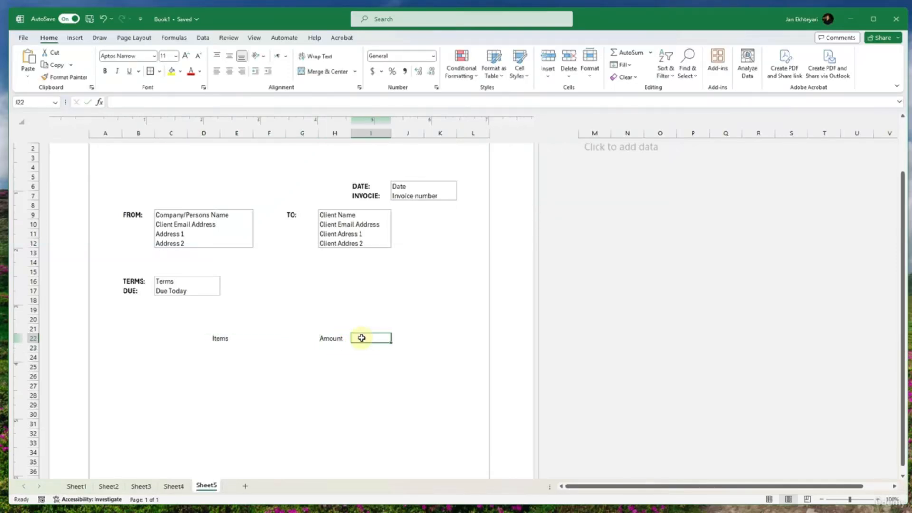
- Replace the header in H22 with QTY. and enter Price in I22
{"action": "left_click", "coordinate": [341, 338]}
{"action": "double_click", "coordinate": [344, 339]}
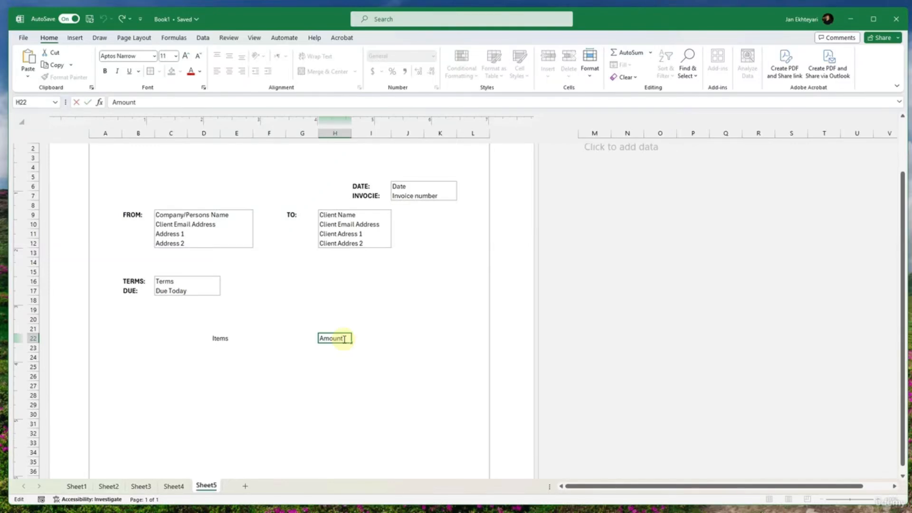
{"action": "double_click", "coordinate": [344, 339]}
{"action": "type", "text": "QTY."}
{"action": "key", "text": "Tab"}
{"action": "type", "text": "P"}
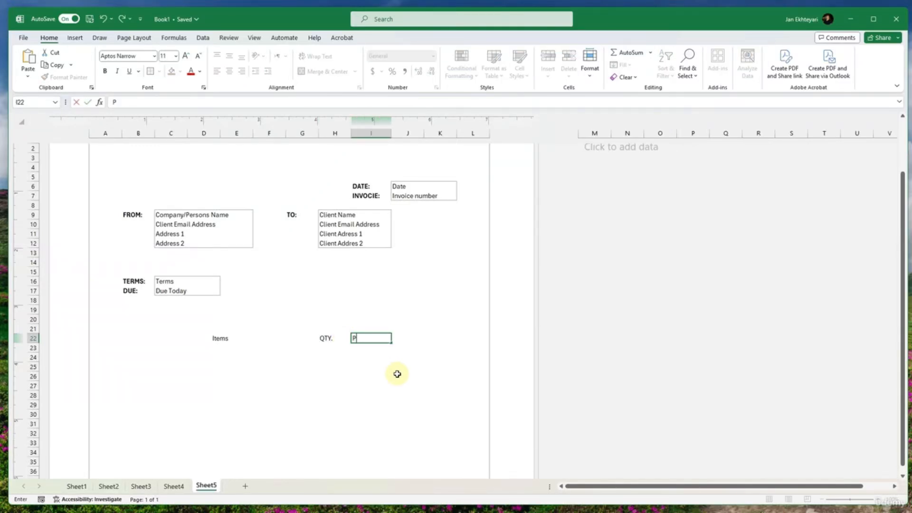
{"action": "type", "text": "ricece"}
{"action": "key", "text": "Tab"}
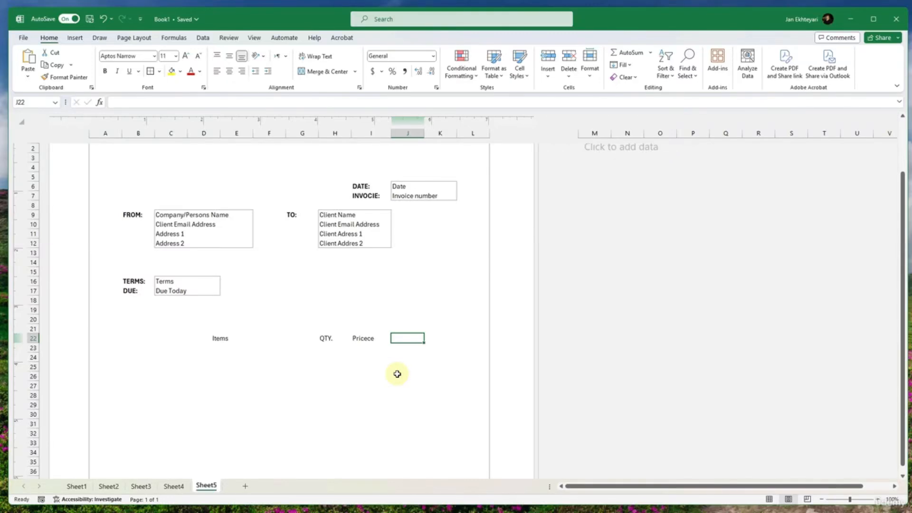
{"action": "key", "text": "shift+Tab"}
{"action": "key", "text": "F2"}
{"action": "key", "text": "Tab"}
- Enter Amount in J22 and merge and center it across J22:K22
{"action": "type", "text": "Am"}
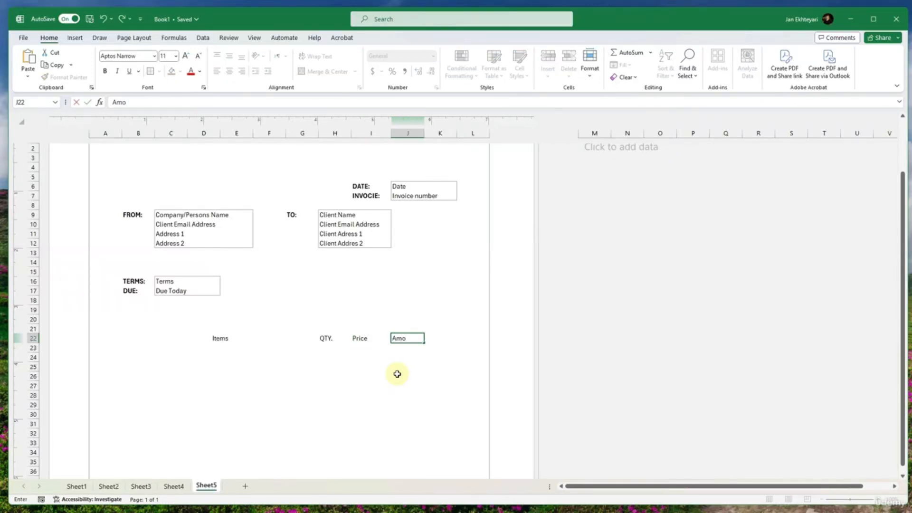
{"action": "key", "text": "Return"}
{"action": "left_click_drag", "start_coordinate": [411, 337], "coordinate": [226, 340]}
{"action": "left_click", "coordinate": [311, 71]}
- Fill the header row B22:K22, including its merged cells, down through row 45
{"action": "left_click", "coordinate": [226, 340]}
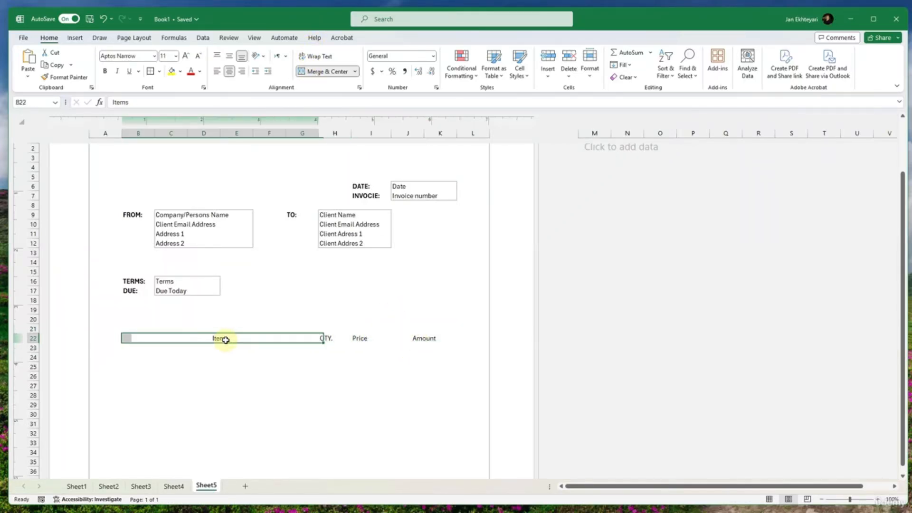
{"action": "left_click", "coordinate": [329, 341]}
{"action": "left_click_drag", "start_coordinate": [317, 338], "coordinate": [456, 439]}
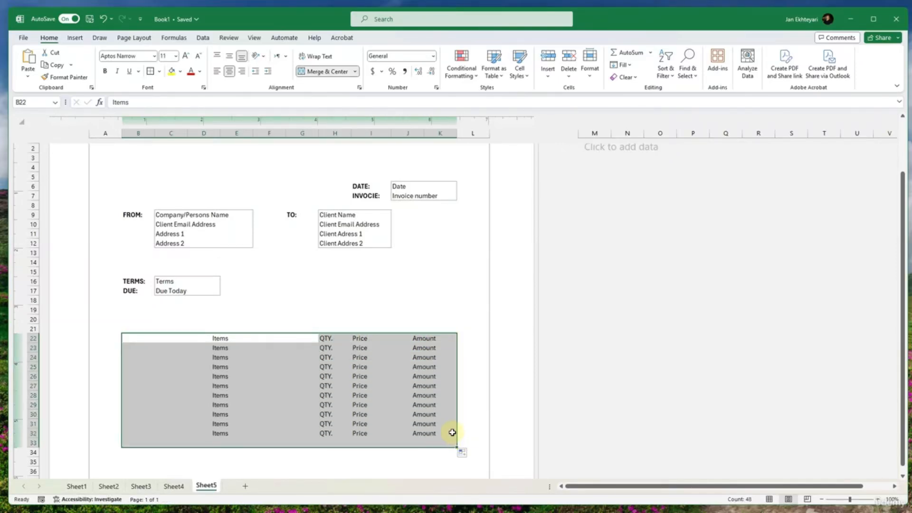
{"action": "scroll", "coordinate": [445, 410], "scroll_direction": "down", "scroll_amount": 4}
{"action": "left_click_drag", "start_coordinate": [457, 334], "coordinate": [455, 442]}
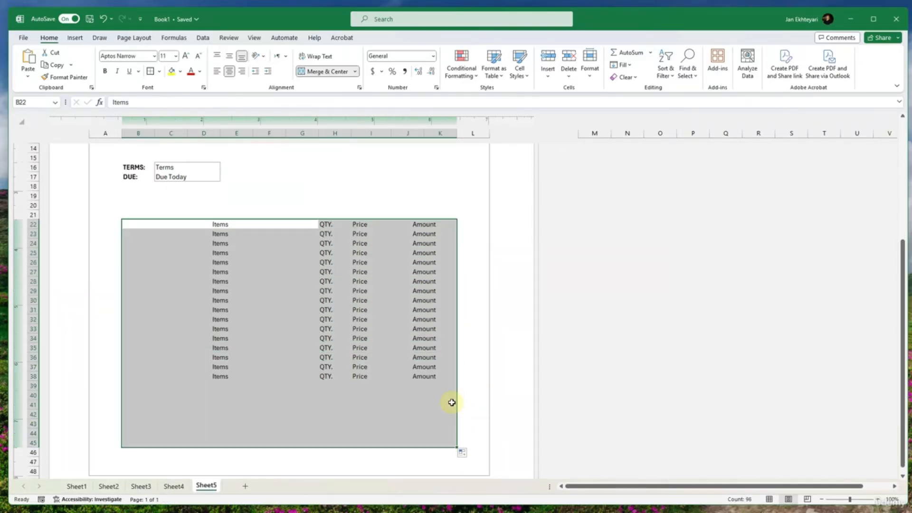
- Clear the copied headers from B42:K45 and unmerge those cells
{"action": "scroll", "coordinate": [446, 399], "scroll_direction": "down", "scroll_amount": 4}
{"action": "left_click_drag", "start_coordinate": [455, 334], "coordinate": [242, 298]}
{"action": "key", "text": "Escape"}
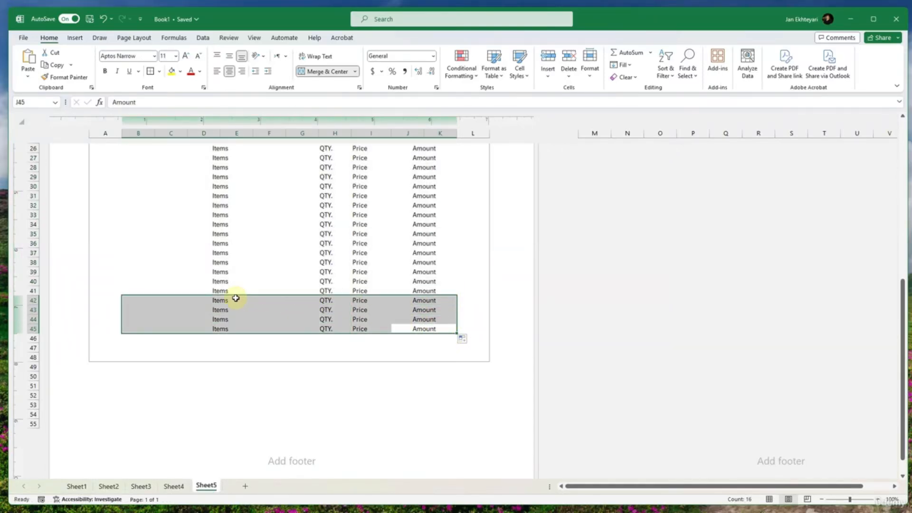
{"action": "key", "text": "Delete"}
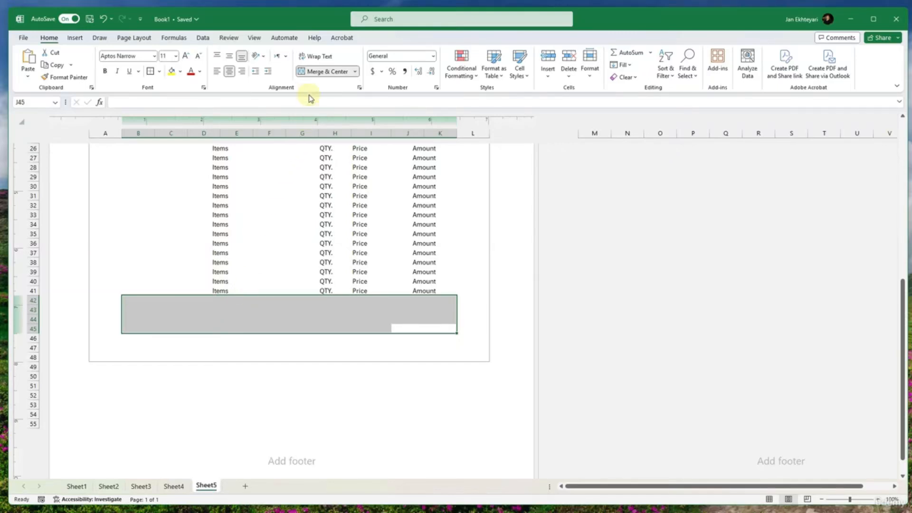
{"action": "left_click", "coordinate": [311, 71]}
- Clear the copied header text from B23:K41, keeping the merged layout
{"action": "scroll", "coordinate": [395, 308], "scroll_direction": "up", "scroll_amount": 3}
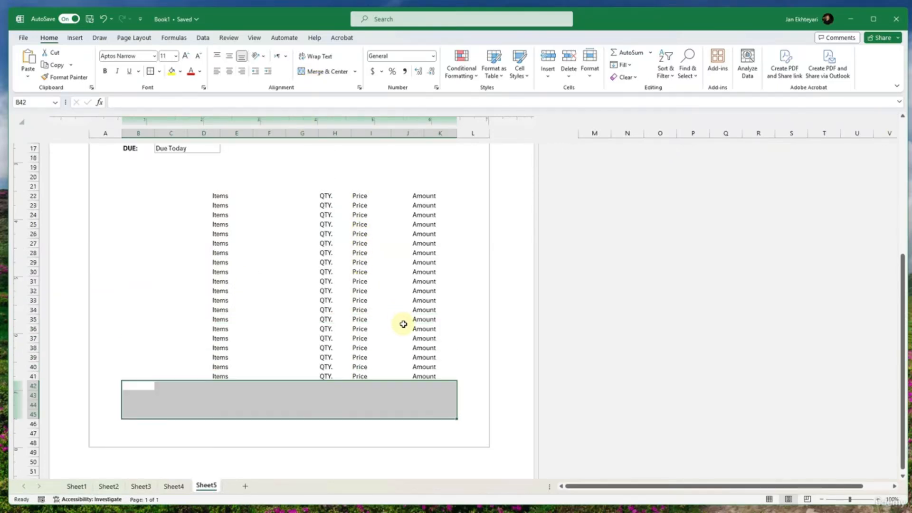
{"action": "left_click", "coordinate": [430, 376]}
{"action": "left_click_drag", "start_coordinate": [415, 368], "coordinate": [210, 203]}
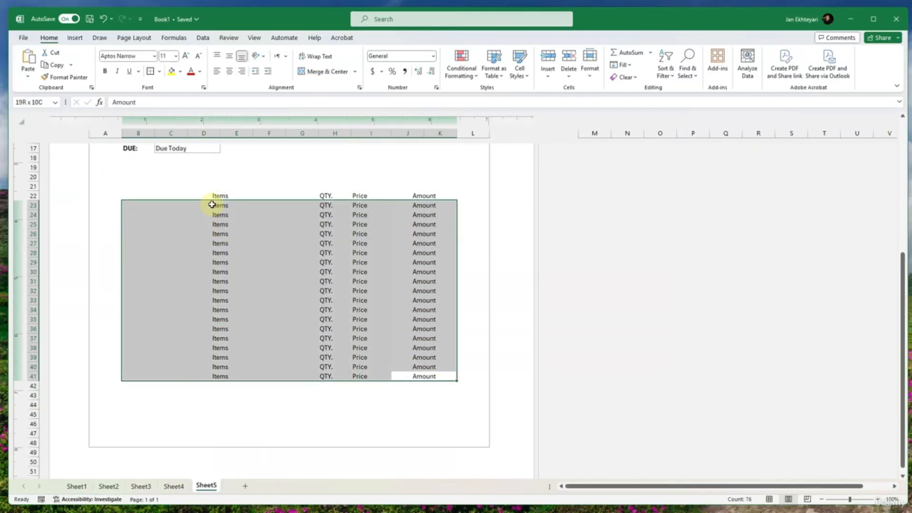
{"action": "key", "text": "Delete"}
- Apply all borders to the items table B22:K41
{"action": "left_click_drag", "start_coordinate": [417, 196], "coordinate": [257, 378]}
{"action": "left_click", "coordinate": [371, 262]}
{"action": "left_click", "coordinate": [412, 376]}
{"action": "left_click", "coordinate": [348, 382]}
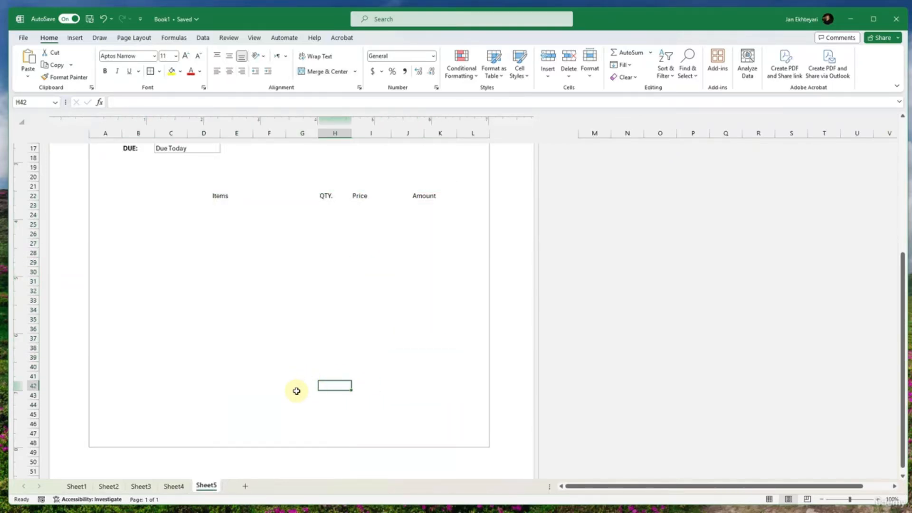
{"action": "left_click", "coordinate": [297, 376]}
{"action": "left_click_drag", "start_coordinate": [286, 375], "coordinate": [399, 193]}
{"action": "left_click", "coordinate": [159, 72]}
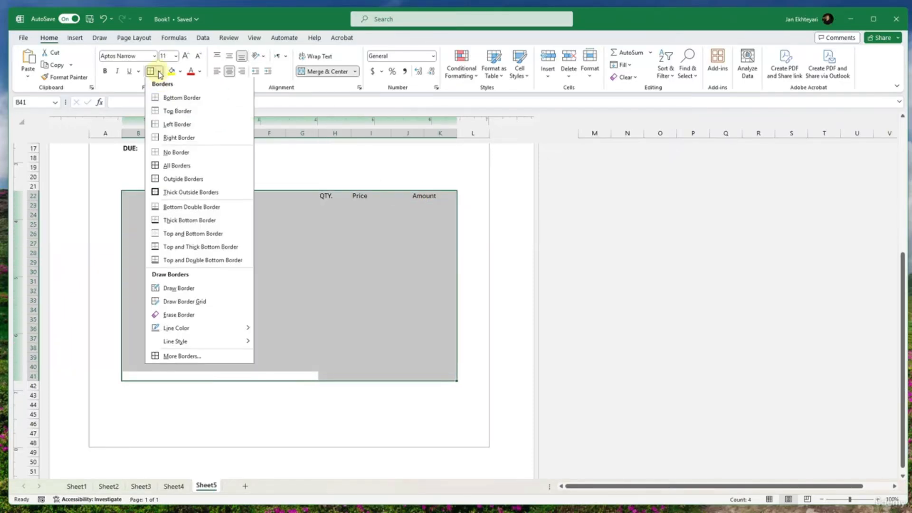
{"action": "left_click", "coordinate": [163, 167]}
{"action": "left_click", "coordinate": [335, 250]}
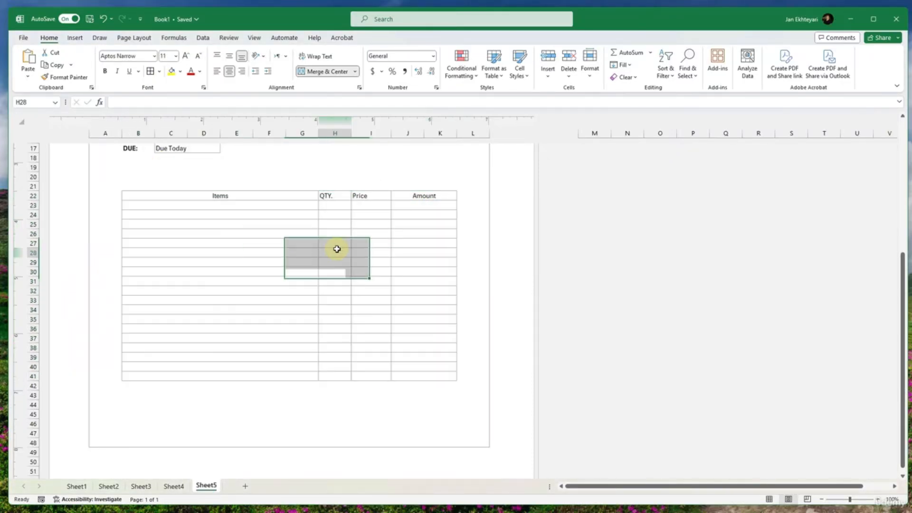
- Set the font of the entire sheet to Times New Roman
{"action": "left_click", "coordinate": [420, 195]}
{"action": "left_click_drag", "start_coordinate": [420, 196], "coordinate": [250, 195]}
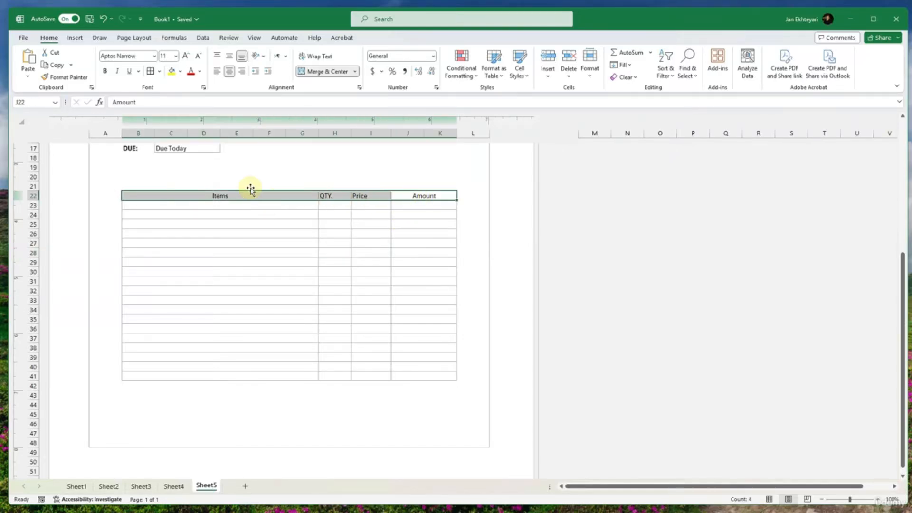
{"action": "key", "text": "ctrl+a"}
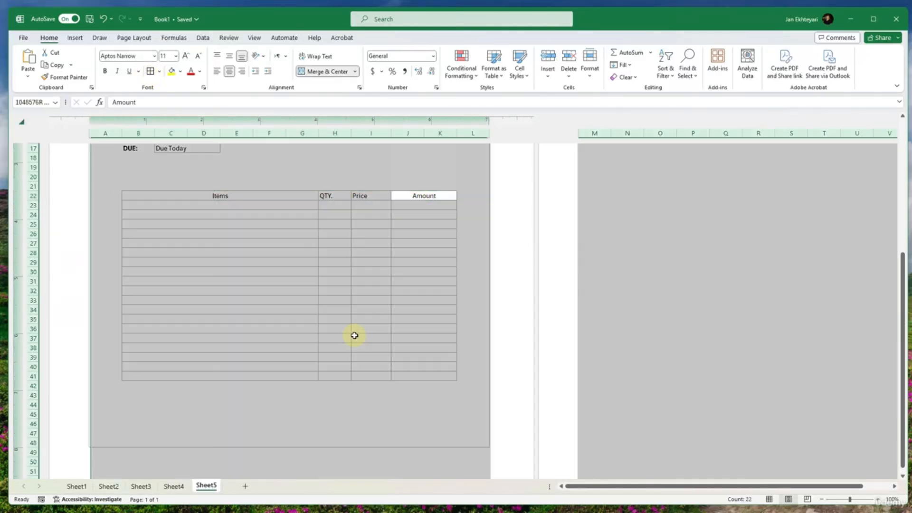
{"action": "left_click", "coordinate": [155, 56]}
{"action": "type", "text": "ti"}
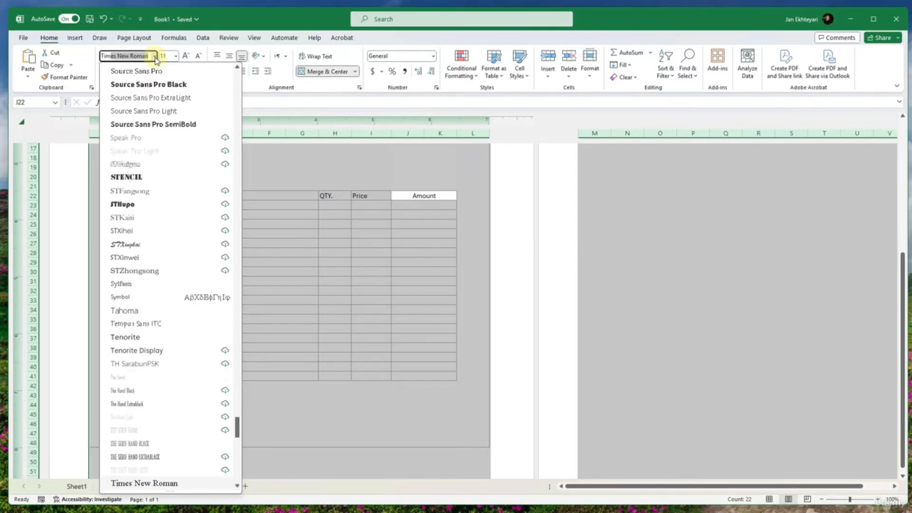
{"action": "key", "text": "Return"}
{"action": "left_click", "coordinate": [313, 260]}
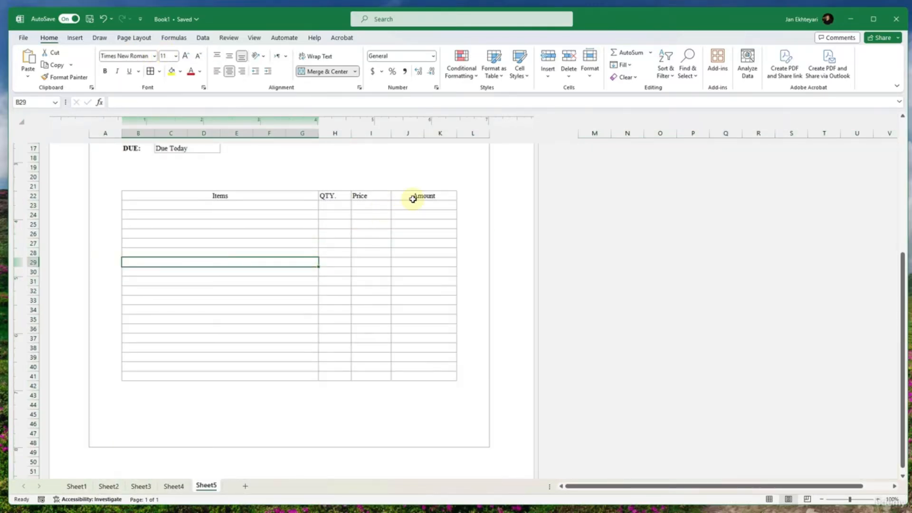
- Make the Items, QTY., Price and Amount headers in row 22 bold
{"action": "left_click_drag", "start_coordinate": [413, 197], "coordinate": [299, 195]}
{"action": "key", "text": "ctrl+b"}
{"action": "left_click", "coordinate": [297, 222]}
{"action": "left_click", "coordinate": [306, 233]}
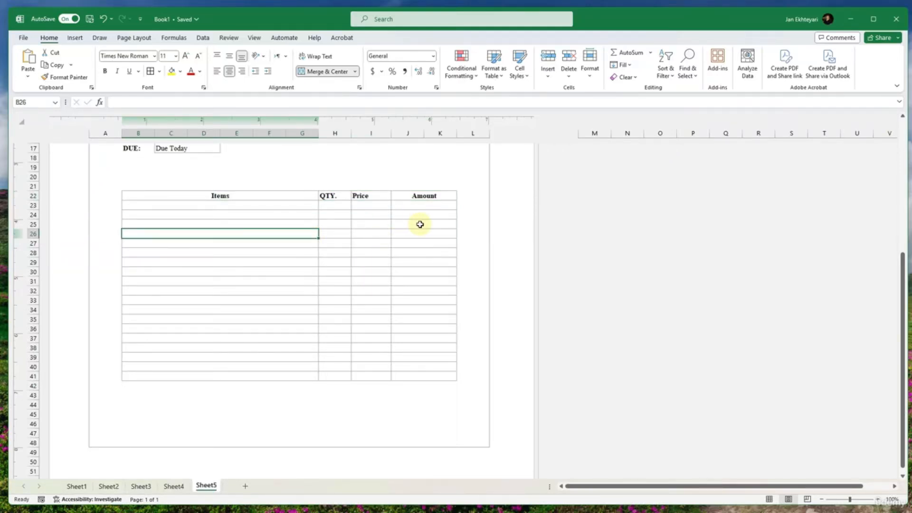
- Merge and center J42:K42 directly below the table's Amount column
{"action": "scroll", "coordinate": [405, 269], "scroll_direction": "up", "scroll_amount": 6}
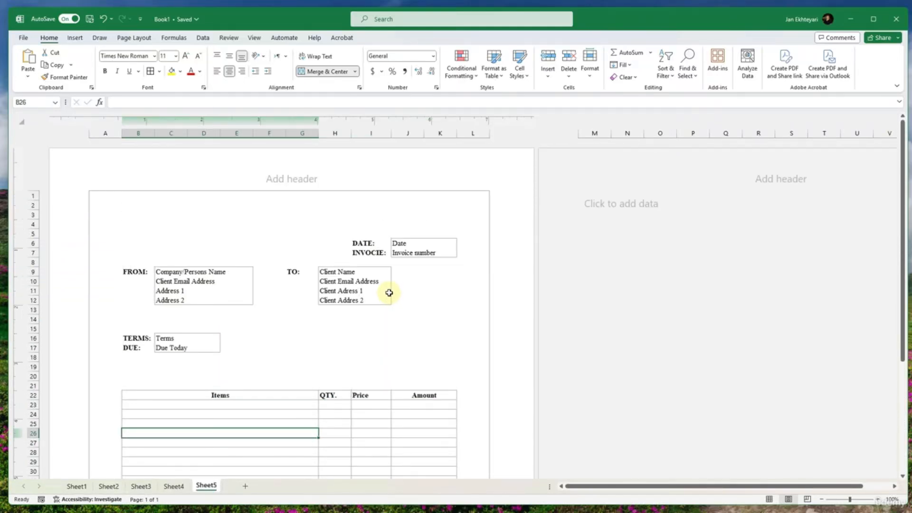
{"action": "scroll", "coordinate": [388, 291], "scroll_direction": "down", "scroll_amount": 3}
{"action": "scroll", "coordinate": [389, 291], "scroll_direction": "down", "scroll_amount": 2}
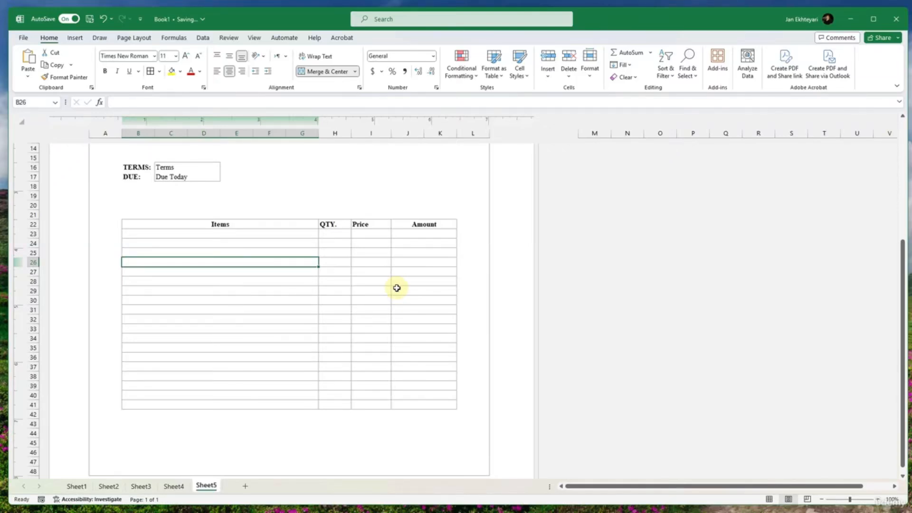
{"action": "left_click", "coordinate": [416, 413]}
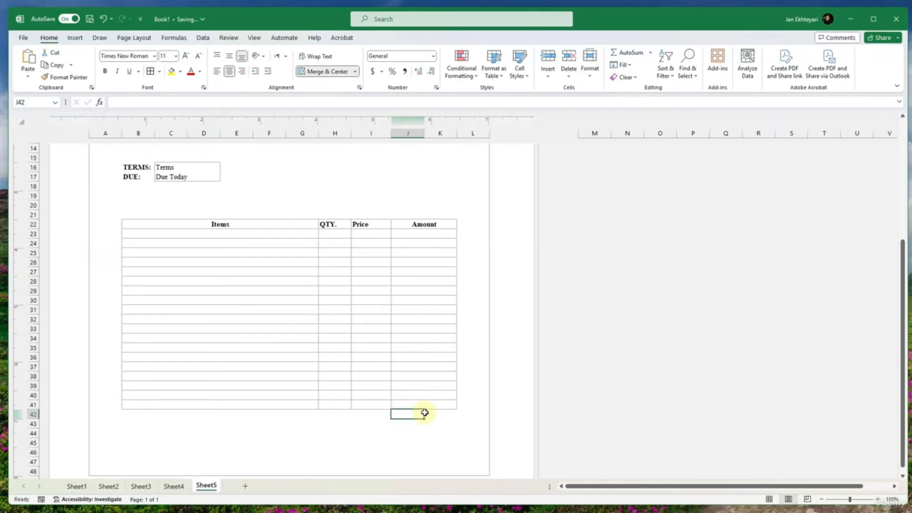
{"action": "left_click_drag", "start_coordinate": [424, 412], "coordinate": [430, 413]}
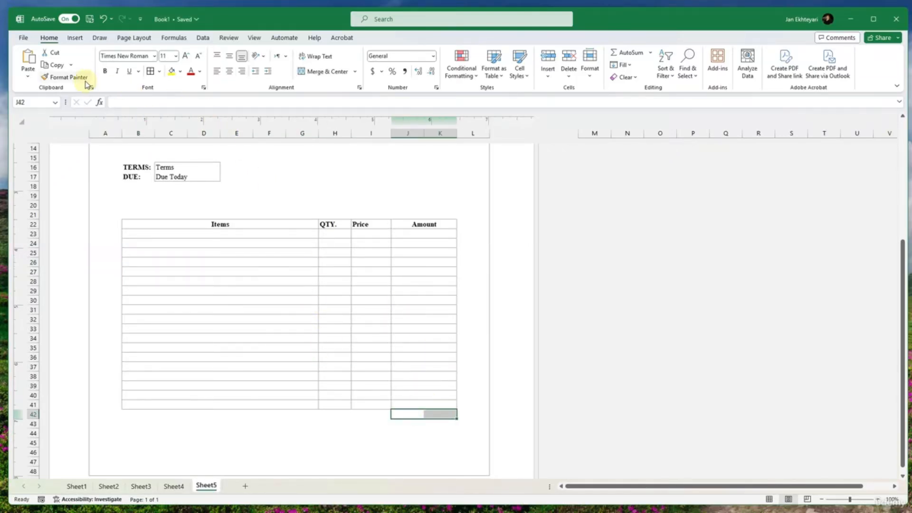
{"action": "left_click", "coordinate": [324, 72]}
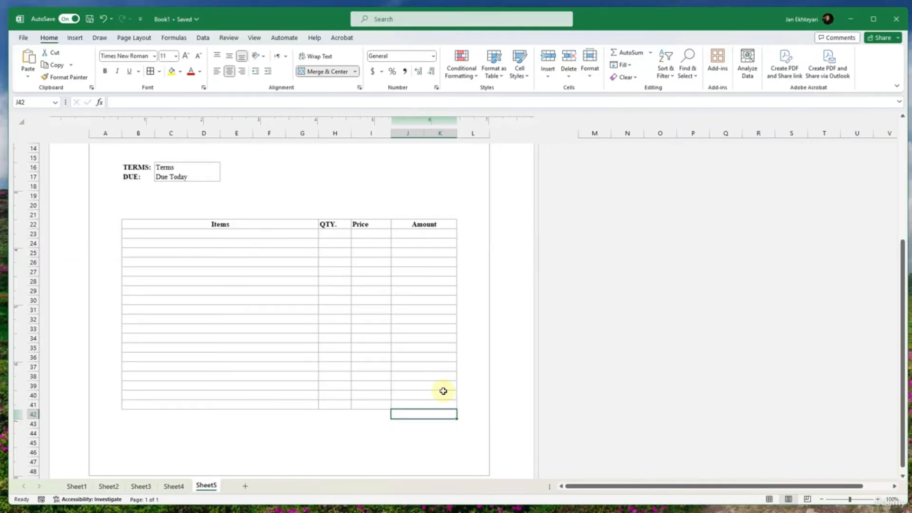
- Enter the labels Subtotal, Tax (15%) and Balance Due in I42:I44
{"action": "left_click", "coordinate": [383, 412]}
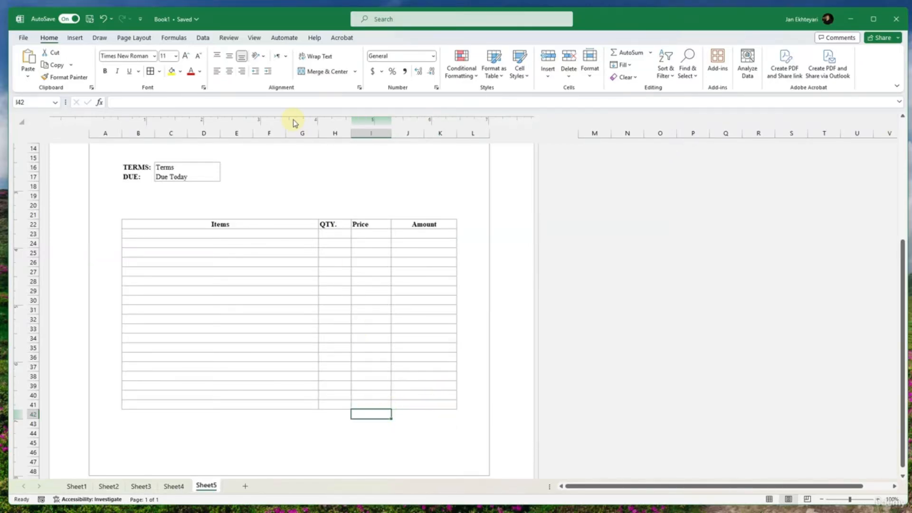
{"action": "type", "text": "Subtotal"}
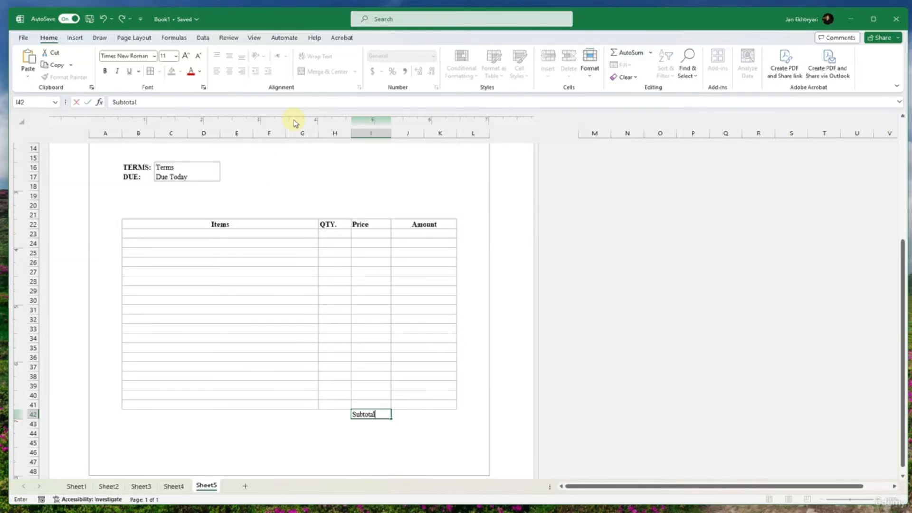
{"action": "key", "text": "Tab"}
{"action": "key", "text": "Return"}
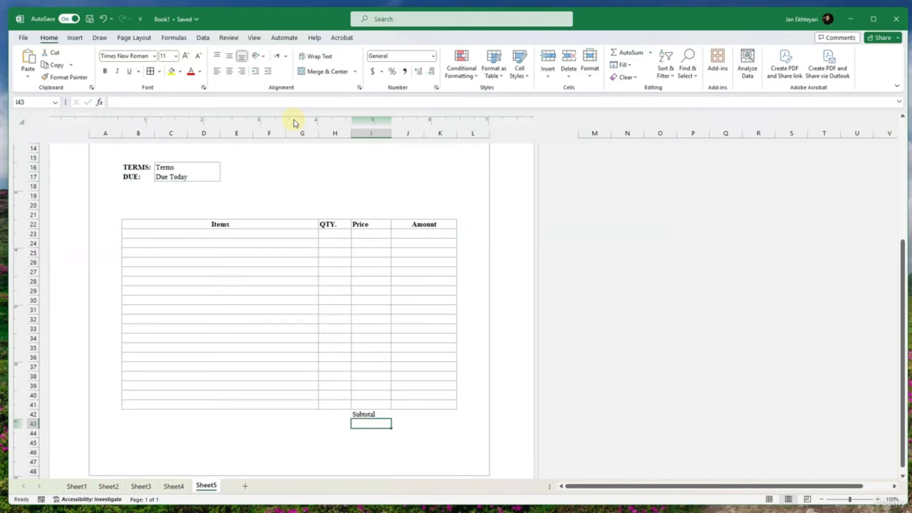
{"action": "type", "text": "Tax (15%"}
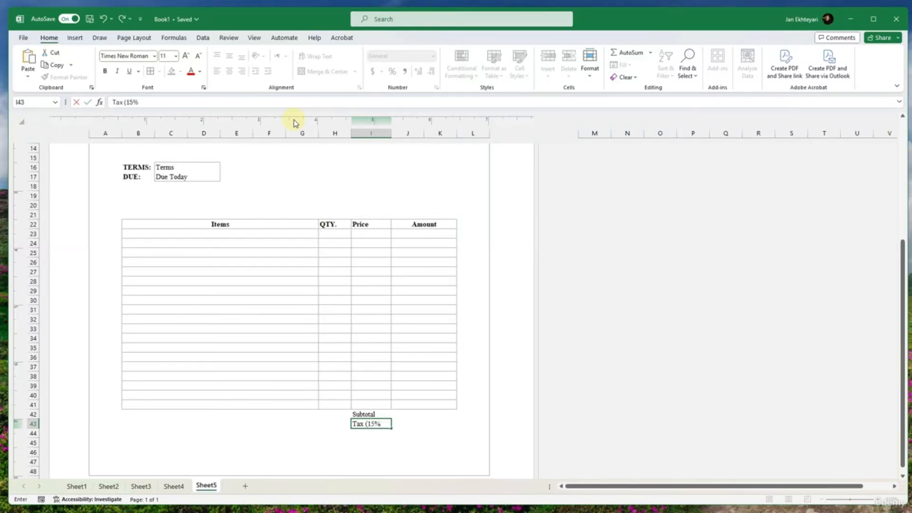
{"action": "key", "text": "Return"}
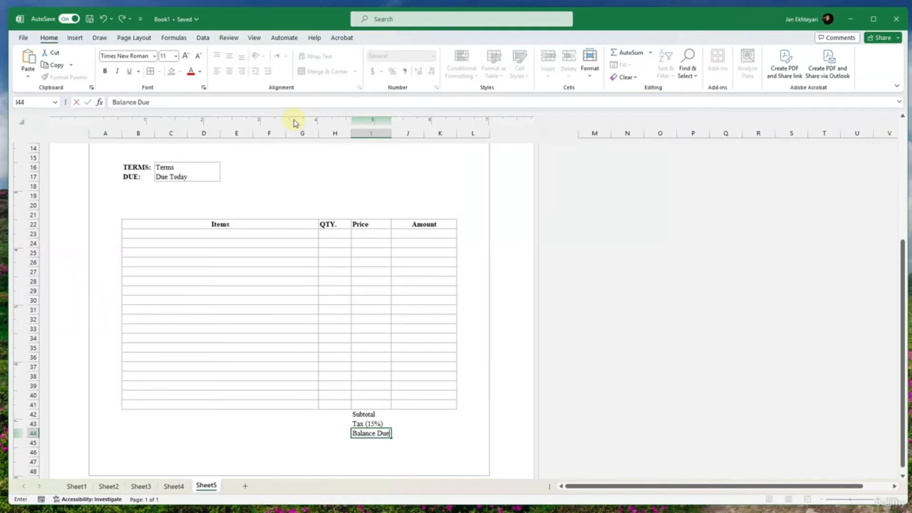
- Merge and center J43:K43 and J44:K44, and apply all borders to the totals block I42:K44
{"action": "left_click", "coordinate": [420, 434]}
{"action": "left_click_drag", "start_coordinate": [424, 437], "coordinate": [381, 436]}
{"action": "left_click", "coordinate": [316, 71]}
{"action": "left_click", "coordinate": [327, 71]}
{"action": "left_click", "coordinate": [149, 73]}
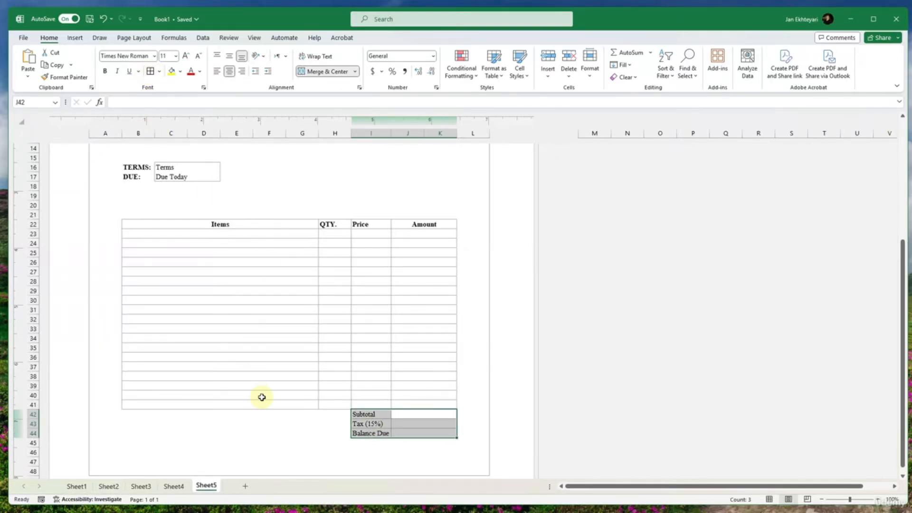
- Remove all borders from the Subtotal, Tax (15%) and Balance Due label cells I42:I44
{"action": "left_click", "coordinate": [260, 397]}
{"action": "left_click", "coordinate": [316, 444]}
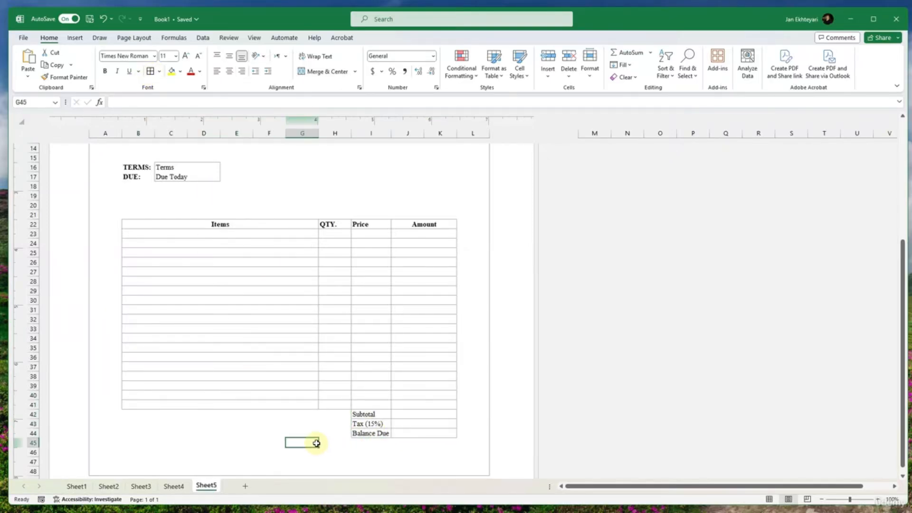
{"action": "scroll", "coordinate": [399, 430], "scroll_direction": "down", "scroll_amount": 2}
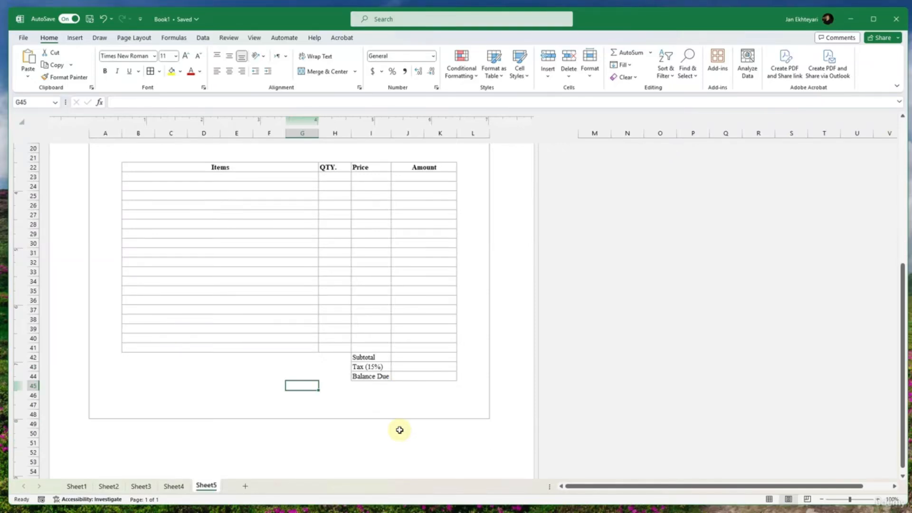
{"action": "left_click_drag", "start_coordinate": [357, 355], "coordinate": [358, 375]}
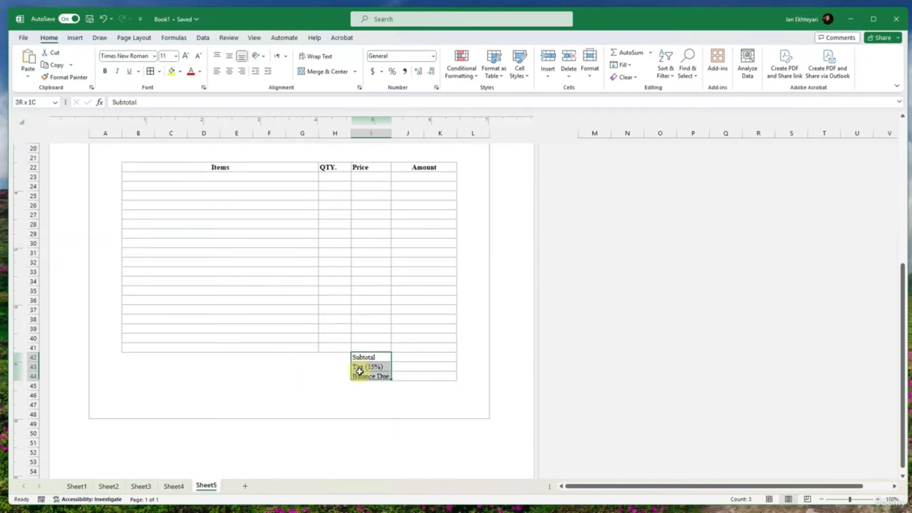
{"action": "left_click", "coordinate": [159, 71]}
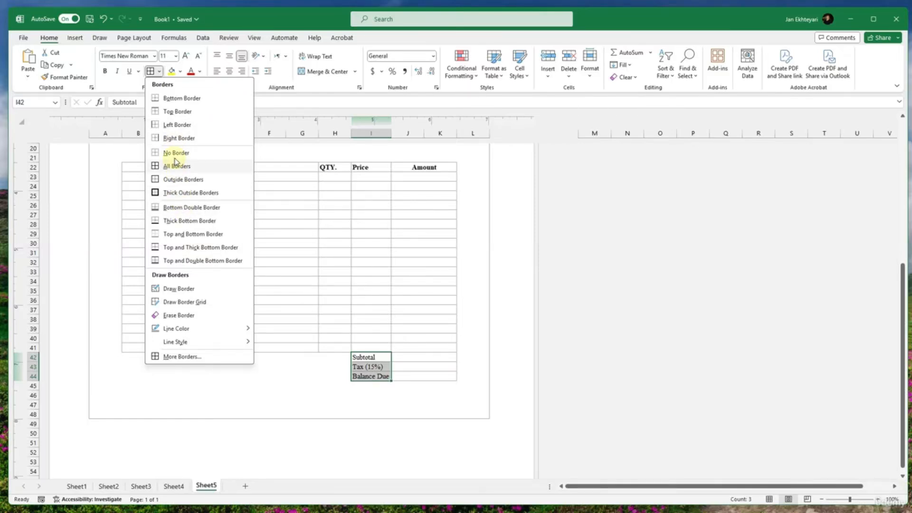
{"action": "left_click", "coordinate": [175, 164]}
{"action": "left_click", "coordinate": [303, 377]}
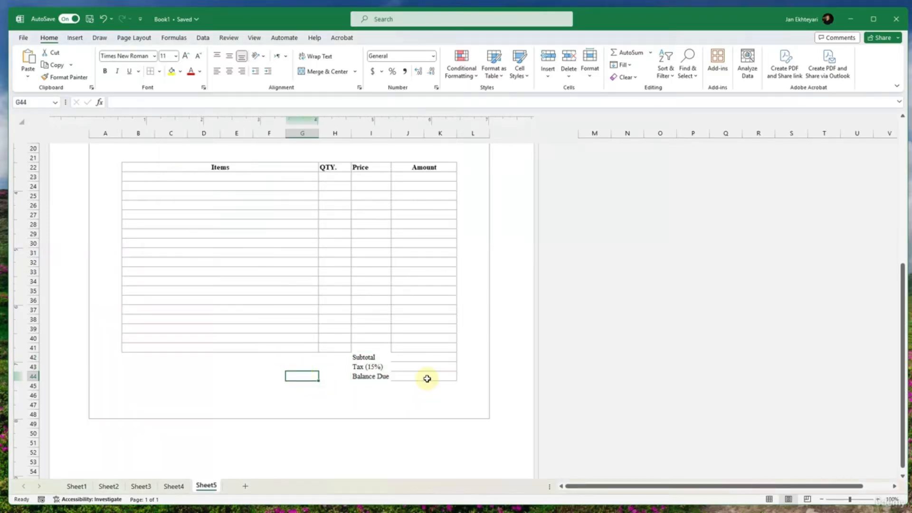
- Reapply all borders to I41 in the Price column and to the totals value cells J42:K44
{"action": "left_click", "coordinate": [371, 349]}
{"action": "left_click", "coordinate": [159, 71]}
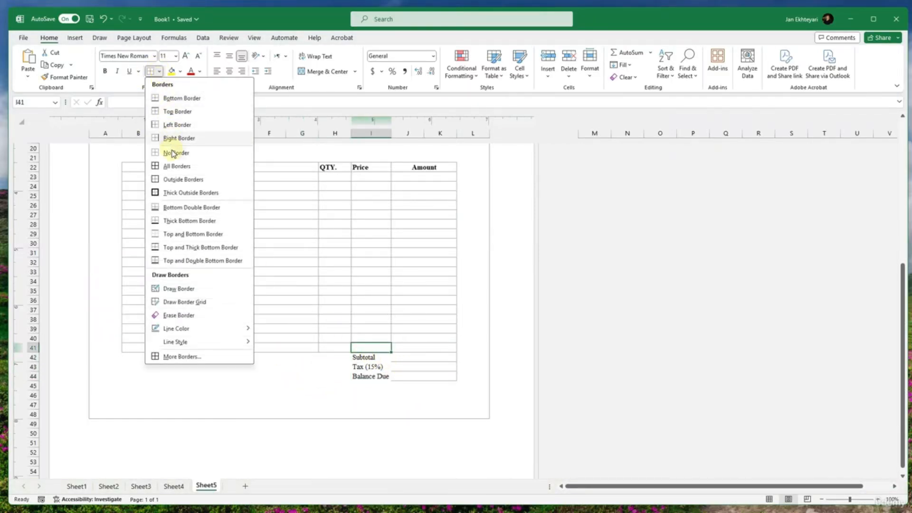
{"action": "left_click", "coordinate": [173, 167]}
{"action": "left_click", "coordinate": [280, 386]}
{"action": "left_click_drag", "start_coordinate": [406, 358], "coordinate": [413, 378]}
{"action": "left_click", "coordinate": [150, 72]}
{"action": "left_click", "coordinate": [272, 382]}
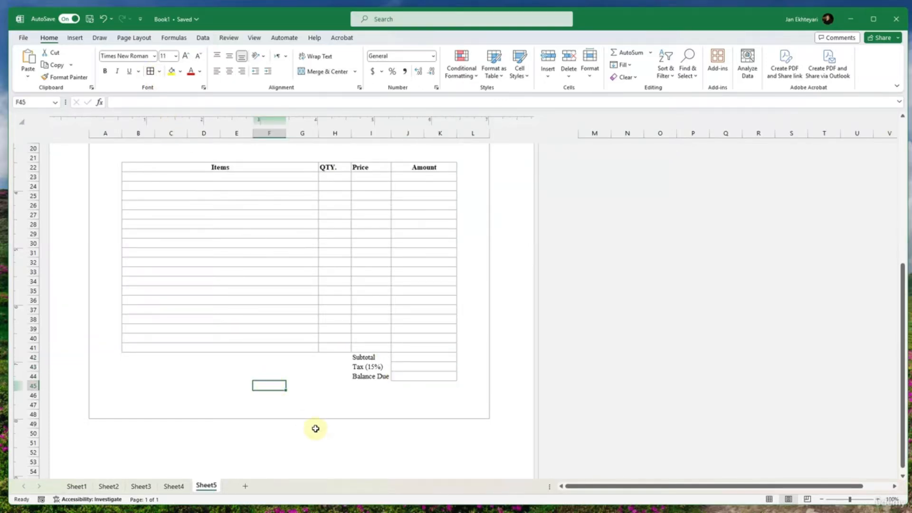
- Make the Subtotal, Tax (15%) and Balance Due labels in I42:I44 bold
{"action": "left_click_drag", "start_coordinate": [375, 357], "coordinate": [376, 375]}
{"action": "key", "text": "ctrl+b"}
{"action": "left_click", "coordinate": [308, 396]}
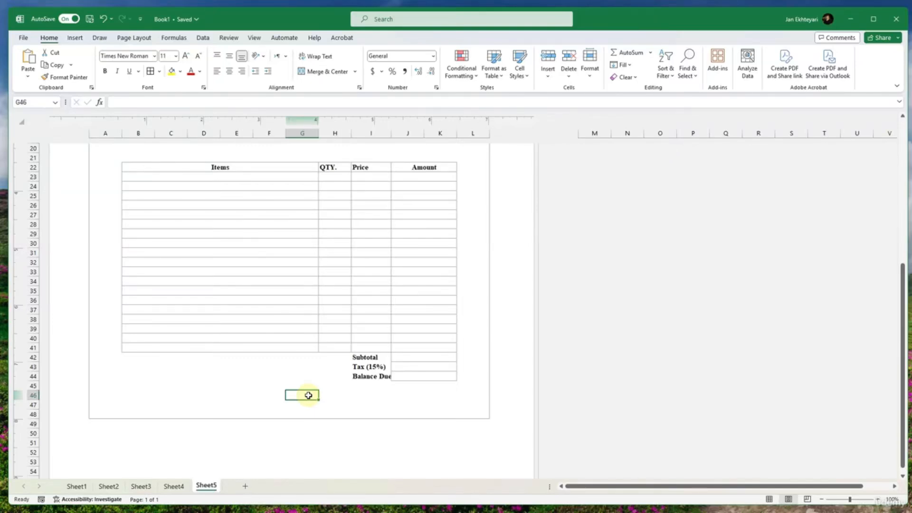
- Delete rows 31 to 34 from the items table to free space at the foot of the page
{"action": "left_click_drag", "start_coordinate": [124, 385], "coordinate": [442, 404]}
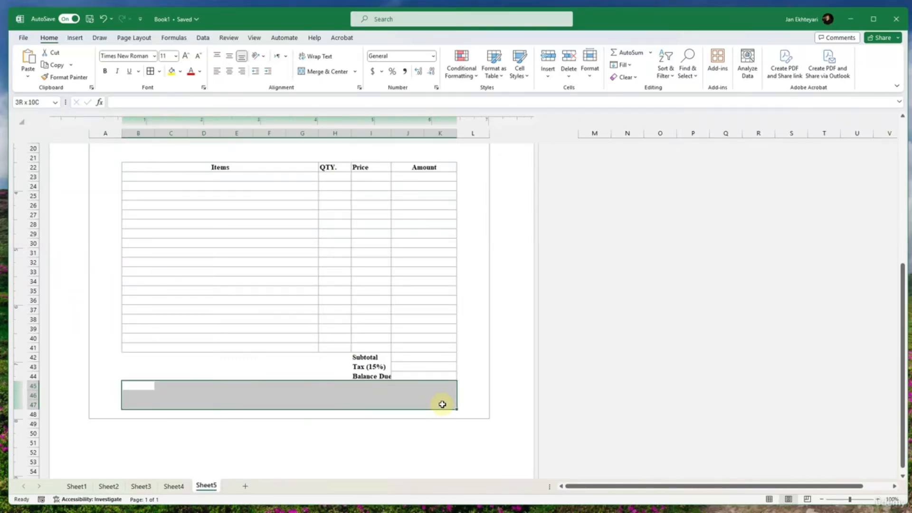
{"action": "scroll", "coordinate": [78, 287], "scroll_direction": "up", "scroll_amount": 1}
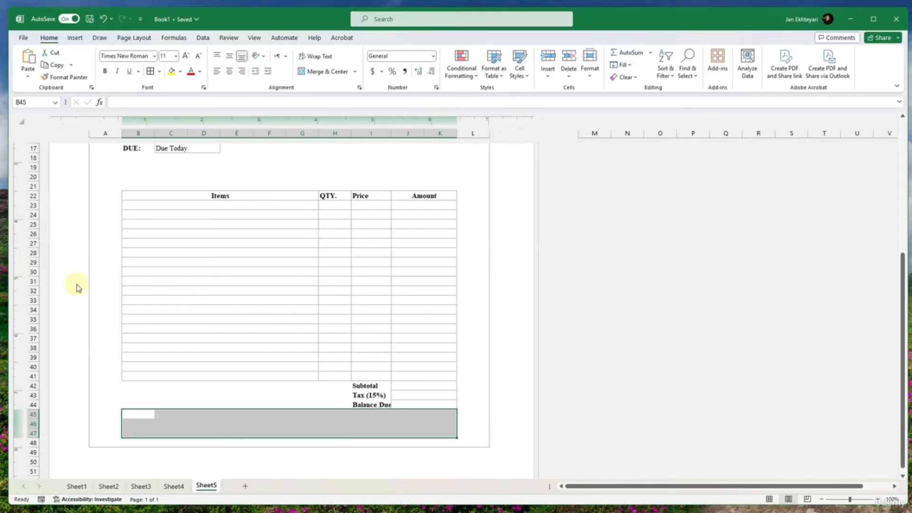
{"action": "left_click_drag", "start_coordinate": [30, 282], "coordinate": [32, 311]}
{"action": "right_click", "coordinate": [32, 311]}
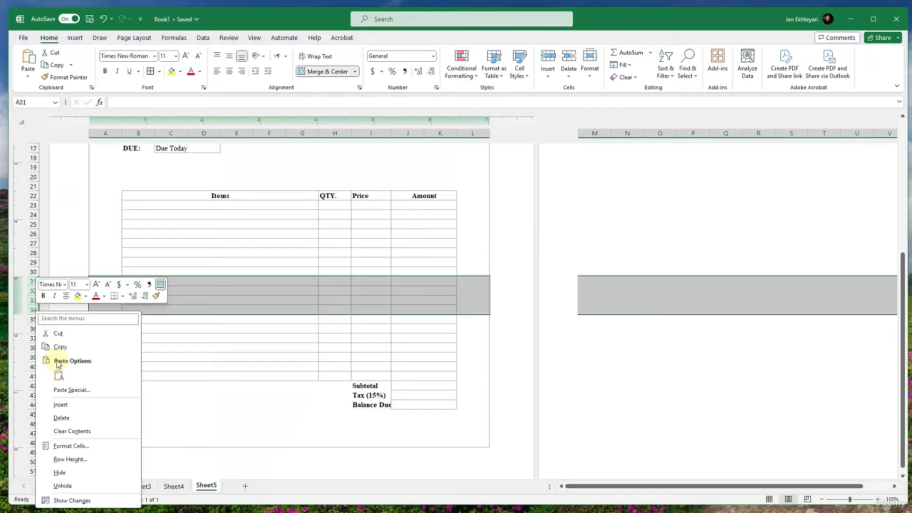
{"action": "left_click", "coordinate": [63, 417]}
{"action": "left_click", "coordinate": [335, 404]}
{"action": "scroll", "coordinate": [323, 403], "scroll_direction": "down", "scroll_amount": 5}
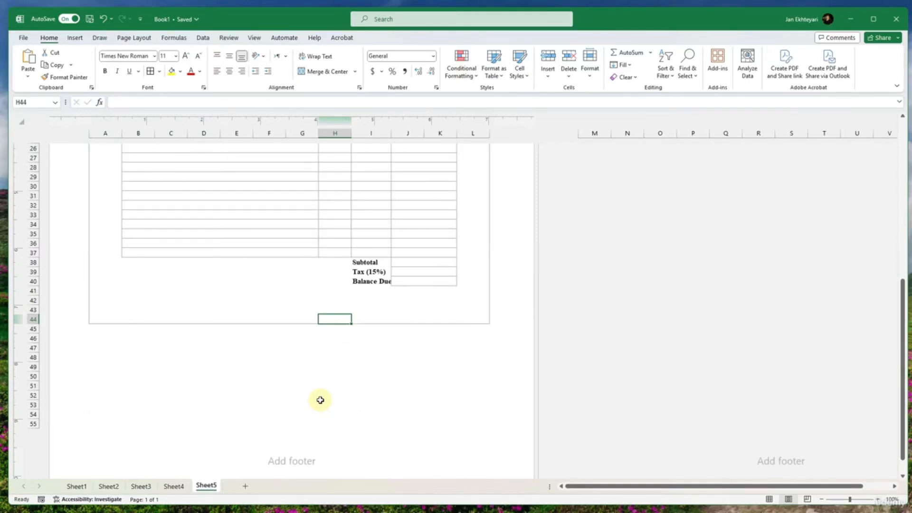
{"action": "left_click", "coordinate": [112, 288]}
{"action": "scroll", "coordinate": [136, 281], "scroll_direction": "up", "scroll_amount": 9}
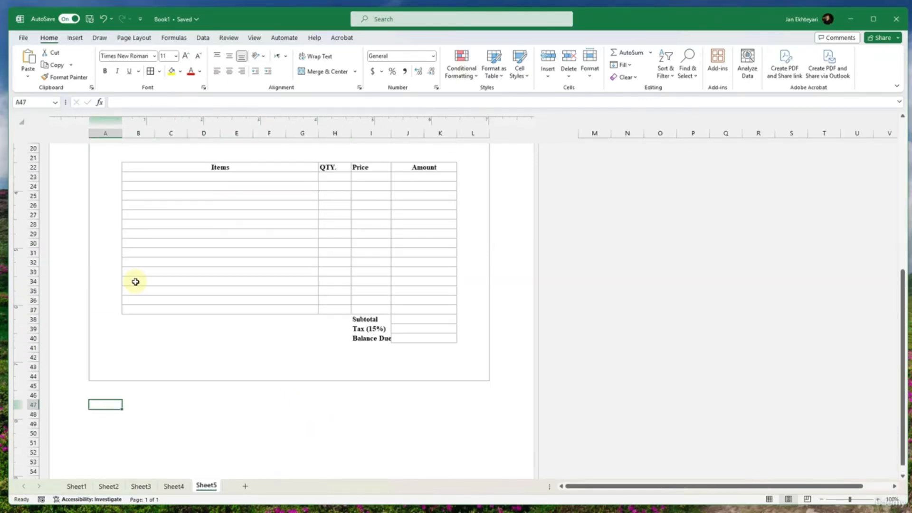
{"action": "scroll", "coordinate": [136, 282], "scroll_direction": "up", "scroll_amount": 3}
{"action": "scroll", "coordinate": [135, 282], "scroll_direction": "down", "scroll_amount": 10}
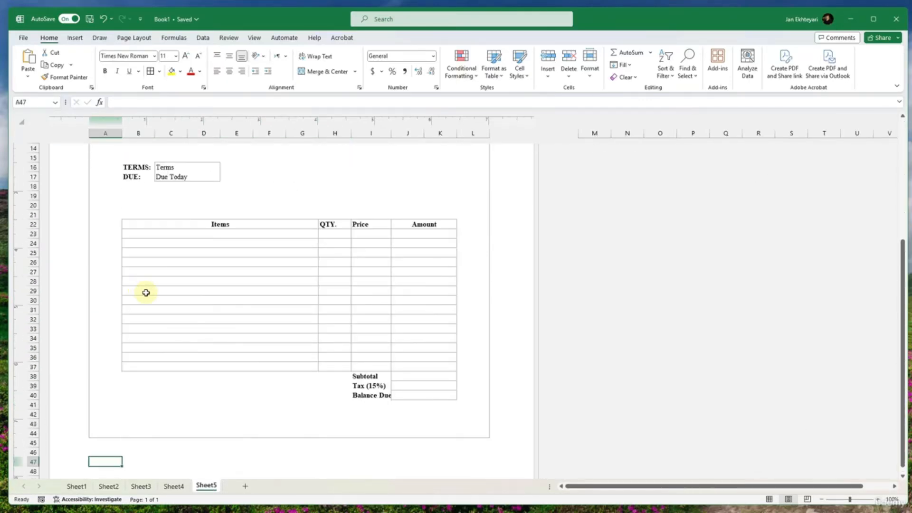
- Merge A49:L54 below the invoice frame into one block and align its content to the top left
{"action": "left_click", "coordinate": [145, 356]}
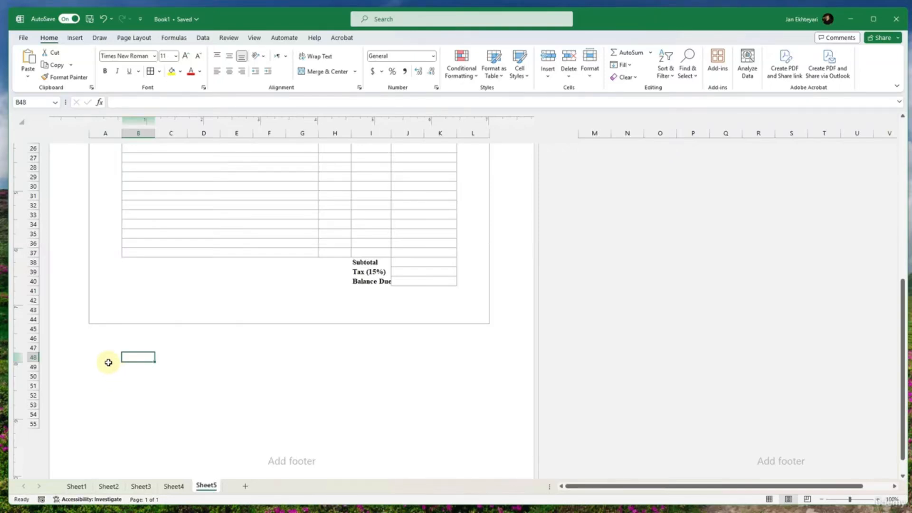
{"action": "left_click_drag", "start_coordinate": [107, 359], "coordinate": [470, 411]}
{"action": "left_click_drag", "start_coordinate": [107, 367], "coordinate": [484, 415]}
{"action": "left_click", "coordinate": [318, 71]}
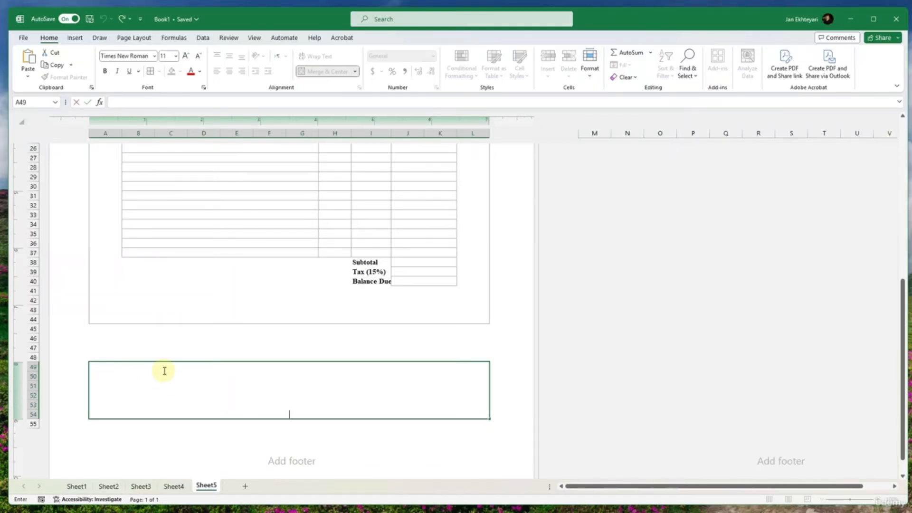
{"action": "left_click", "coordinate": [203, 349]}
{"action": "left_click", "coordinate": [209, 374]}
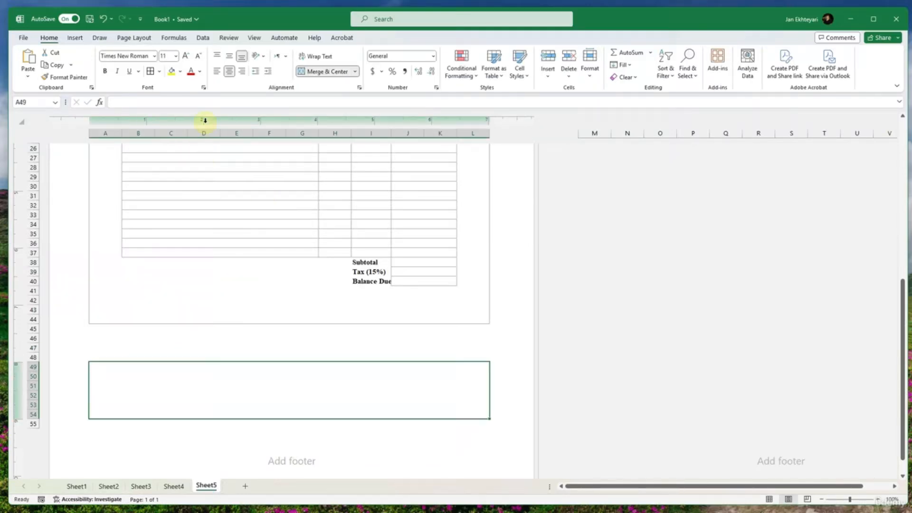
{"action": "left_click", "coordinate": [216, 56]}
{"action": "left_click", "coordinate": [217, 70]}
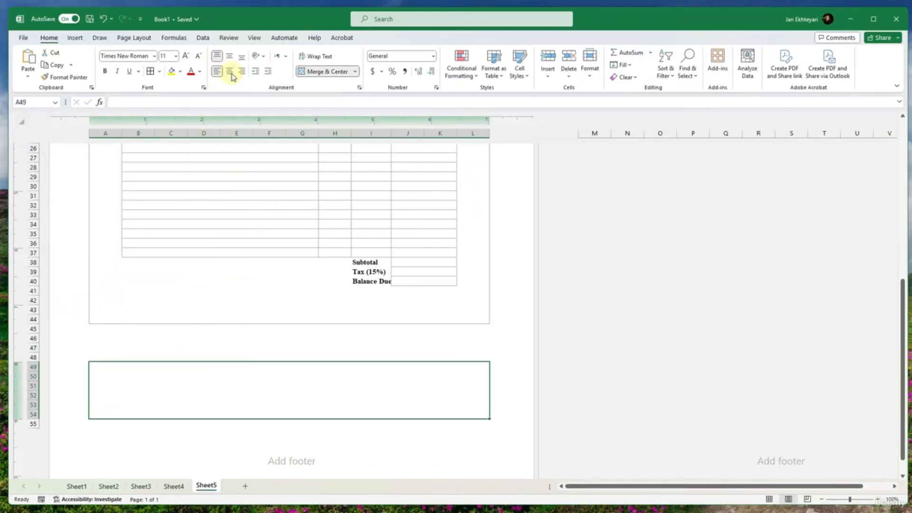
- Enter a note beginning with "En" in the merged block A49:L54
{"action": "double_click", "coordinate": [135, 373]}
{"action": "left_click", "coordinate": [191, 355]}
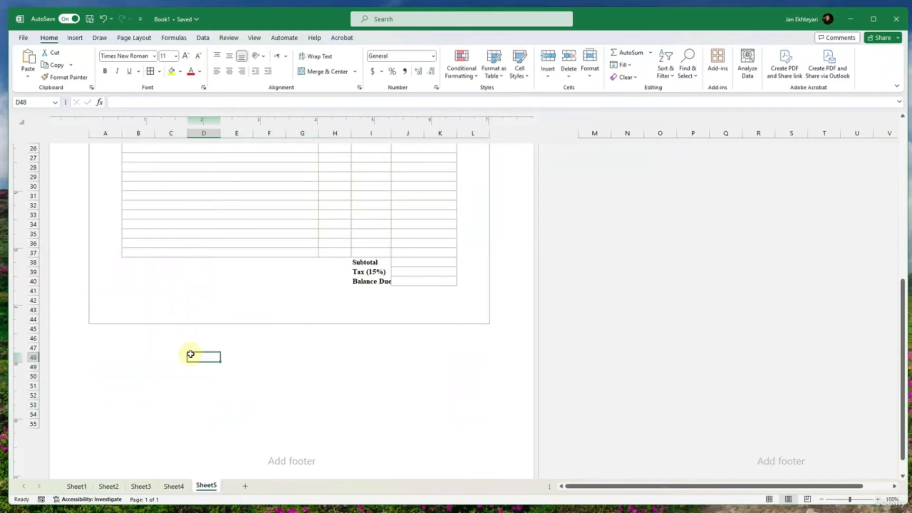
{"action": "left_click", "coordinate": [192, 374]}
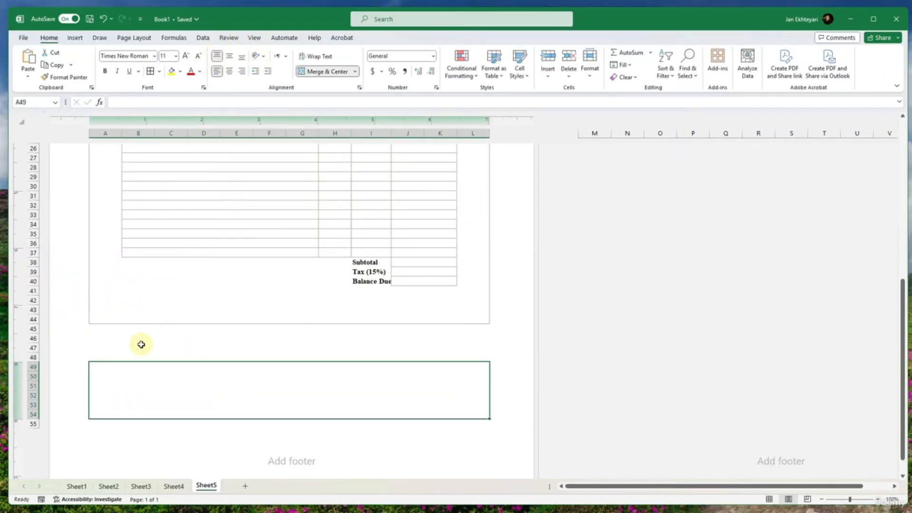
{"action": "double_click", "coordinate": [130, 365]}
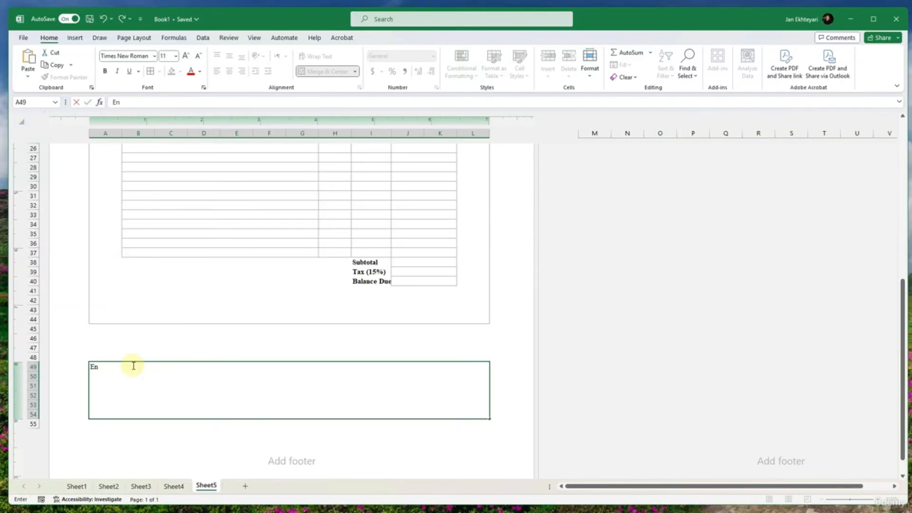
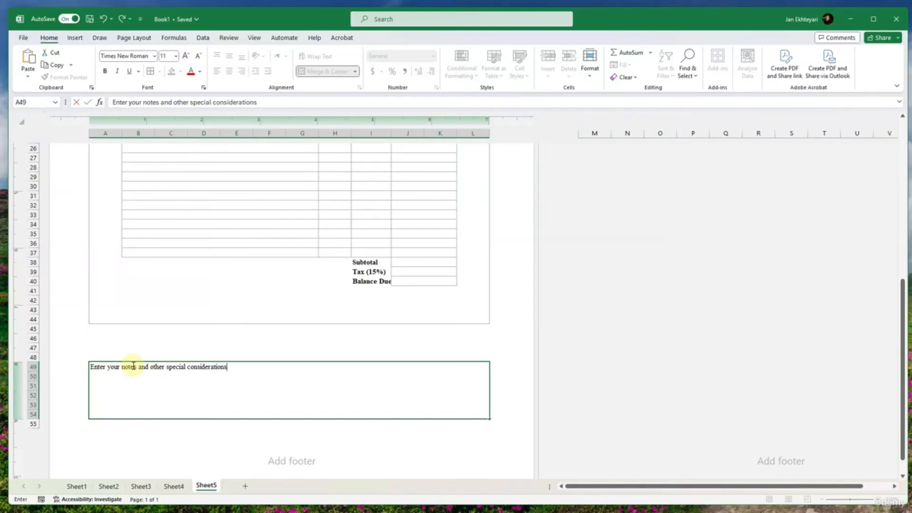
- Finish the note as "Enter your notes and other special considerations here." and put outside borders around the merged notes block
{"action": "left_click", "coordinate": [149, 340]}
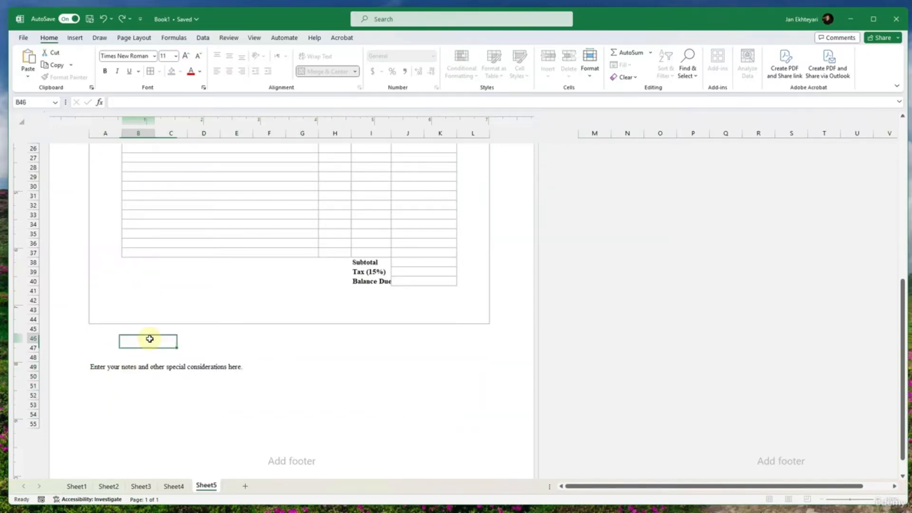
{"action": "left_click", "coordinate": [177, 383]}
{"action": "left_click", "coordinate": [160, 72]}
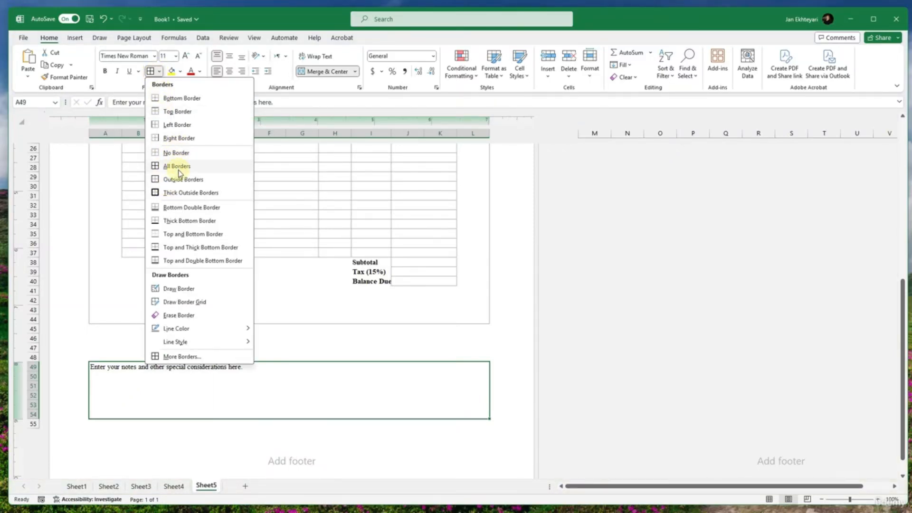
{"action": "left_click", "coordinate": [183, 179]}
{"action": "left_click", "coordinate": [136, 356]}
- Merge A47:B47 above the notes block and enter the heading "Notes" in it
{"action": "left_click", "coordinate": [97, 353]}
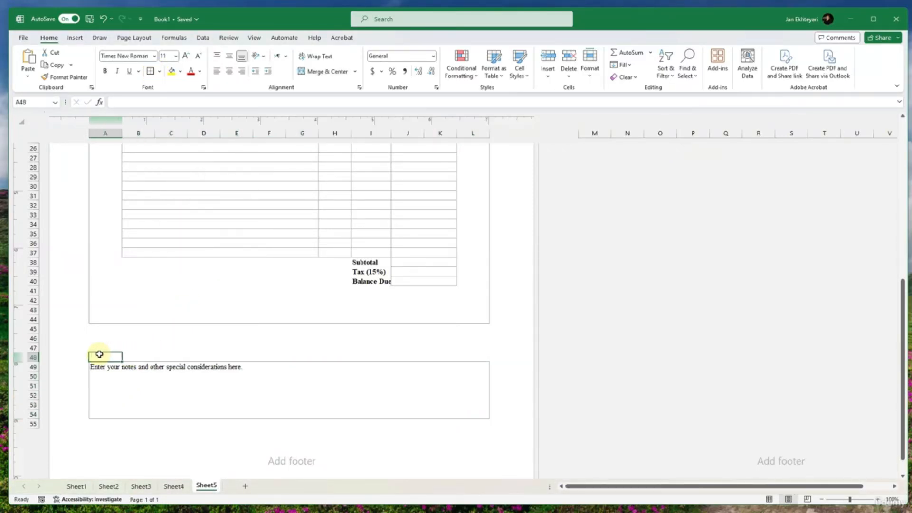
{"action": "left_click_drag", "start_coordinate": [112, 350], "coordinate": [128, 347]}
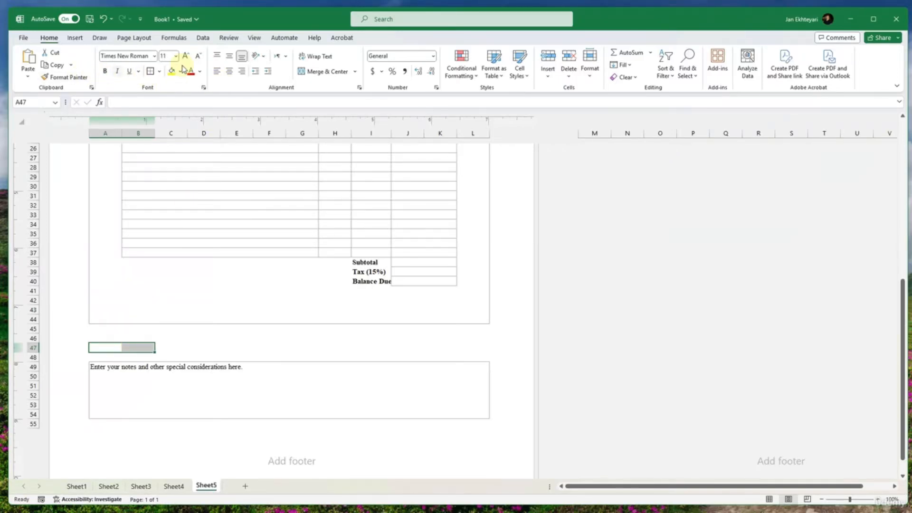
{"action": "left_click", "coordinate": [306, 72]}
{"action": "double_click", "coordinate": [120, 345]}
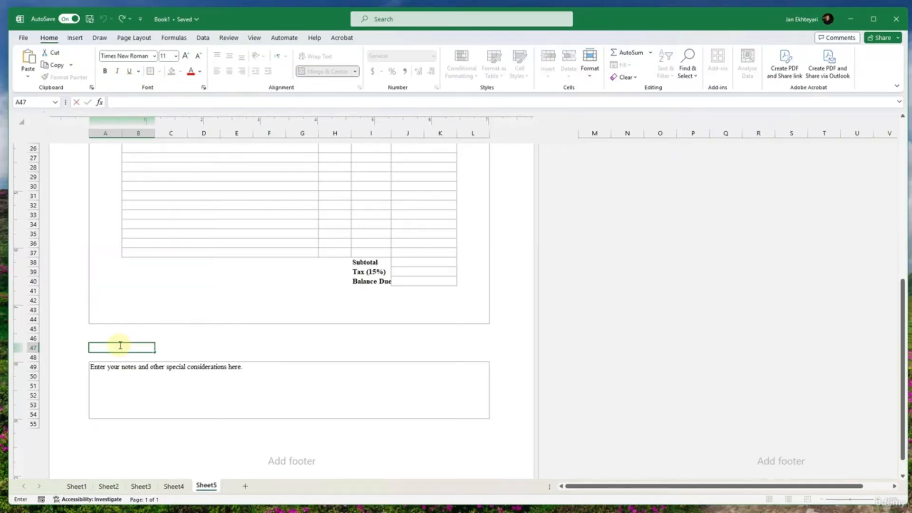
{"action": "type", "text": "Notes"}
{"action": "key", "text": "Return"}
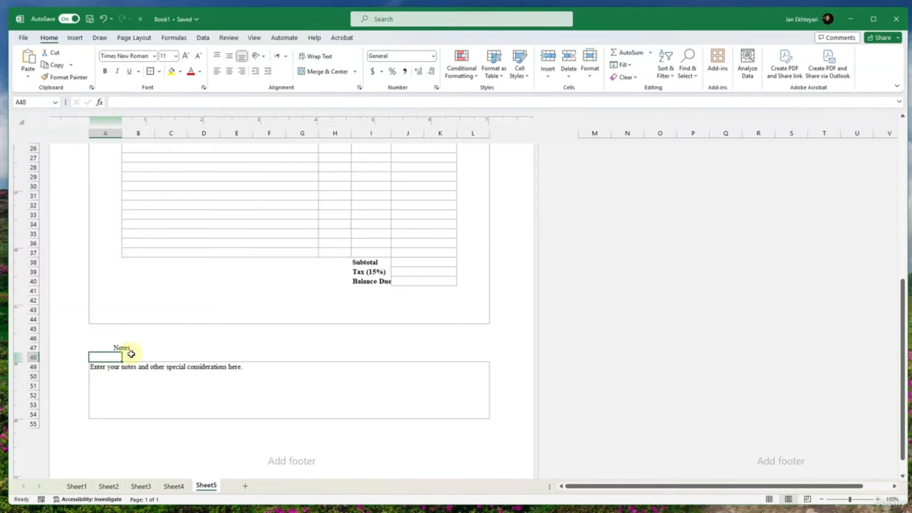
- Left-align the Notes heading, make it bold and enlarge its font to size 12
{"action": "left_click", "coordinate": [129, 349]}
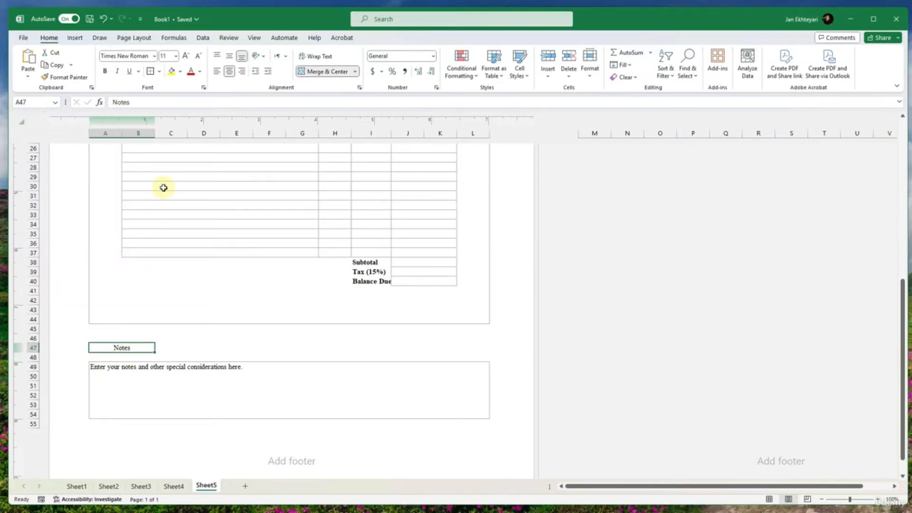
{"action": "left_click", "coordinate": [217, 71]}
{"action": "key", "text": "ctrl+b"}
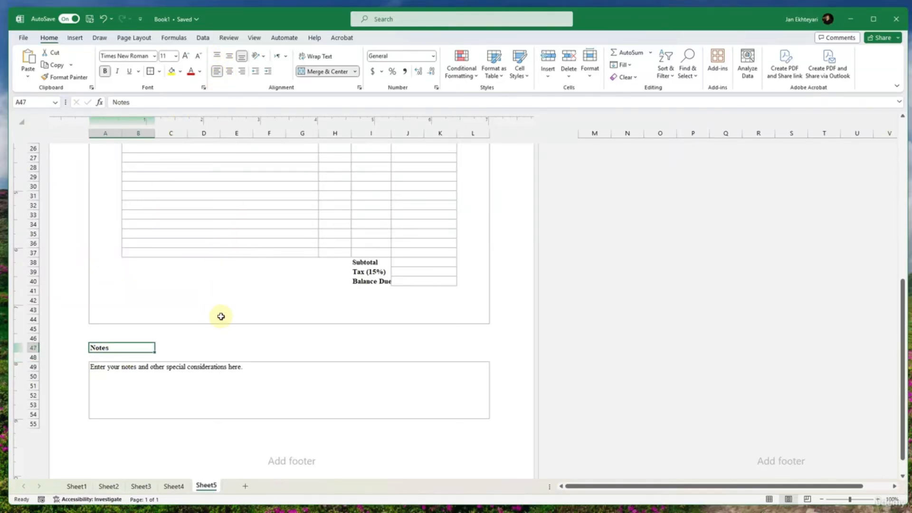
{"action": "left_click", "coordinate": [222, 350]}
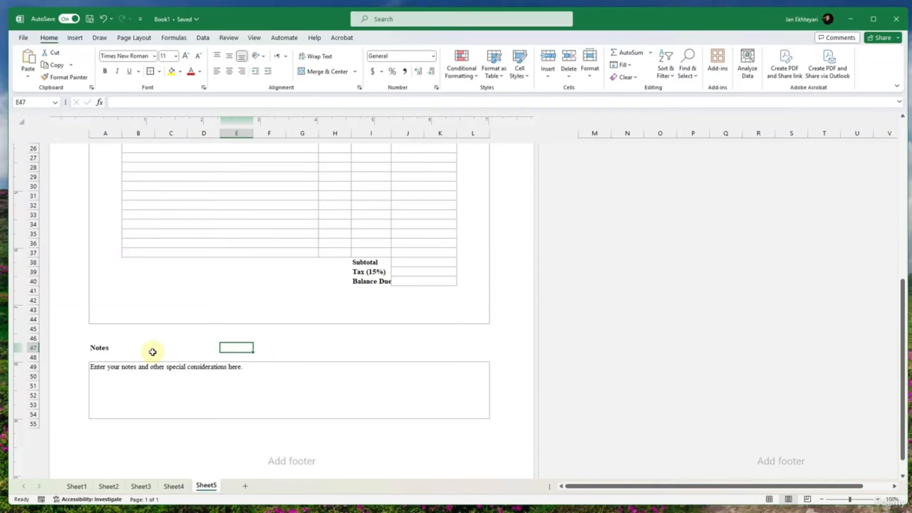
{"action": "left_click", "coordinate": [110, 349]}
{"action": "left_click", "coordinate": [185, 55]}
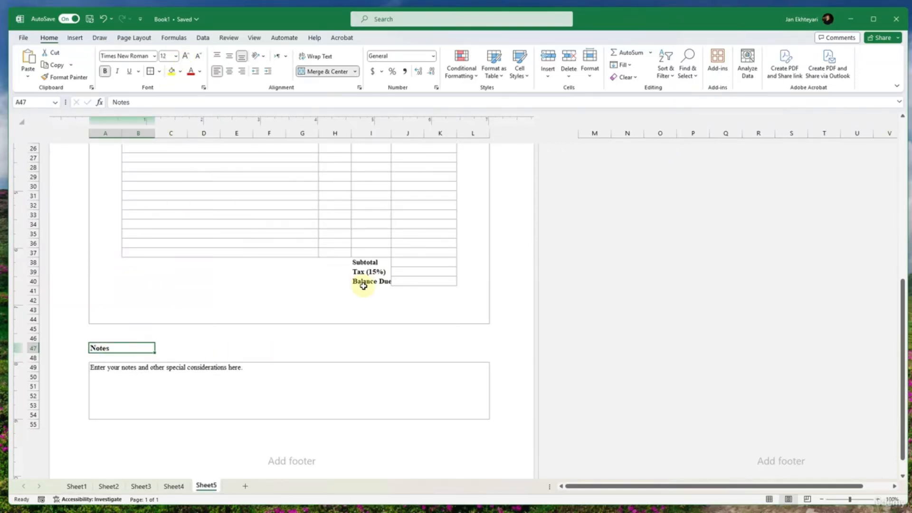
- Autofit column I to the Balance Due label and narrow column G so the invoice fits one page wide
{"action": "left_click_drag", "start_coordinate": [365, 262], "coordinate": [371, 282]}
{"action": "left_click", "coordinate": [335, 290]}
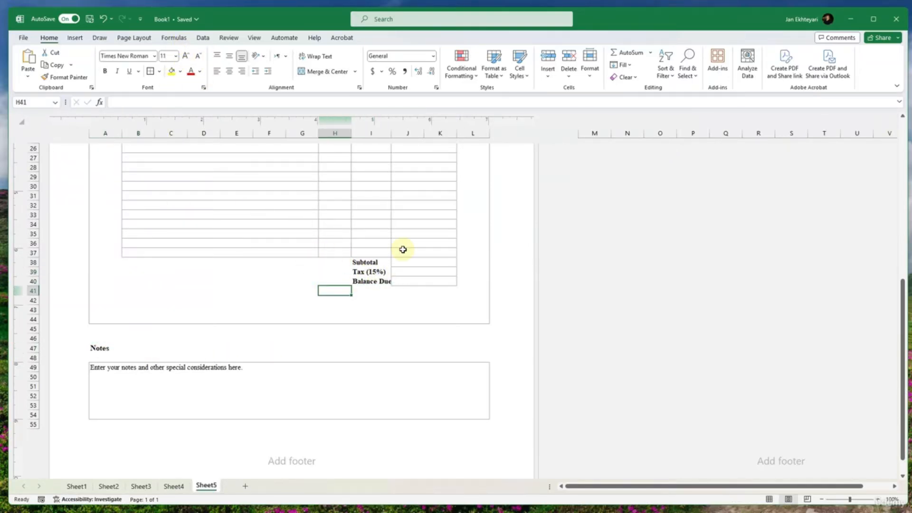
{"action": "double_click", "coordinate": [391, 133]}
{"action": "scroll", "coordinate": [423, 201], "scroll_direction": "up", "scroll_amount": 5}
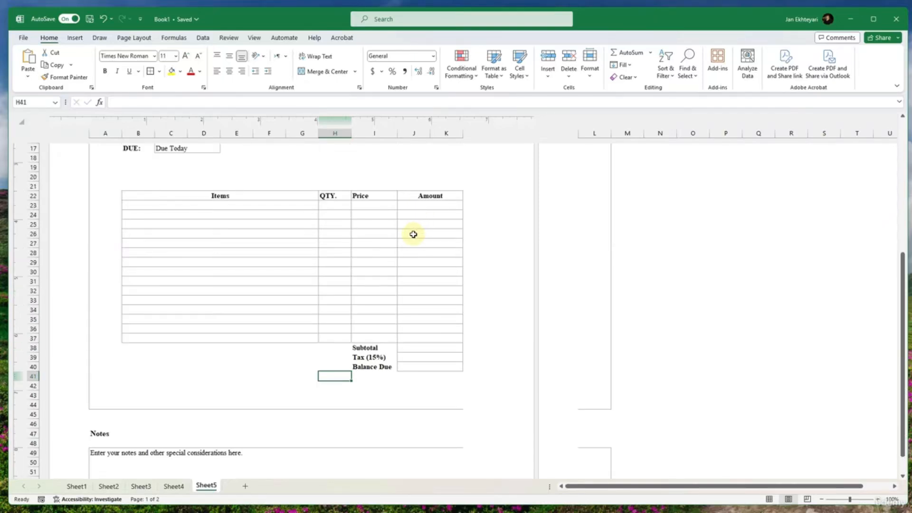
{"action": "left_click_drag", "start_coordinate": [315, 129], "coordinate": [309, 130]}
{"action": "scroll", "coordinate": [391, 301], "scroll_direction": "up", "scroll_amount": 4}
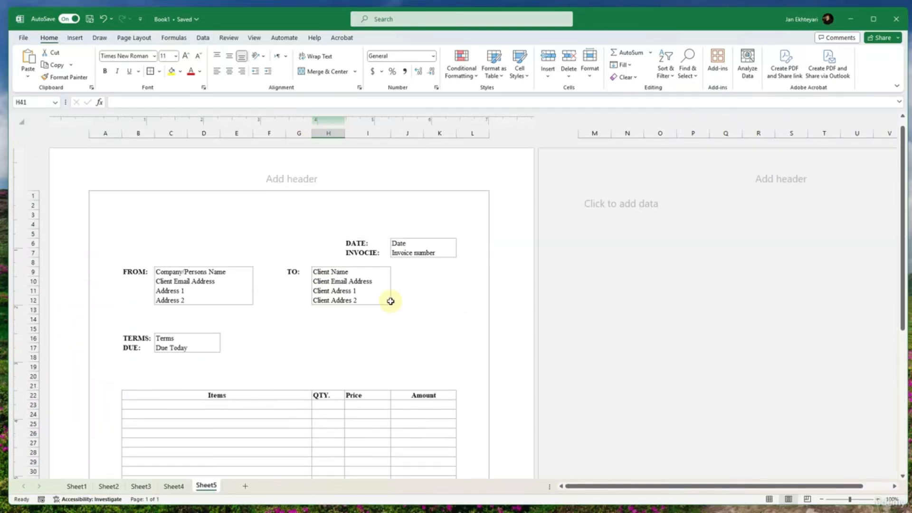
{"action": "scroll", "coordinate": [387, 300], "scroll_direction": "down", "scroll_amount": 7}
{"action": "scroll", "coordinate": [387, 300], "scroll_direction": "down", "scroll_amount": 6}
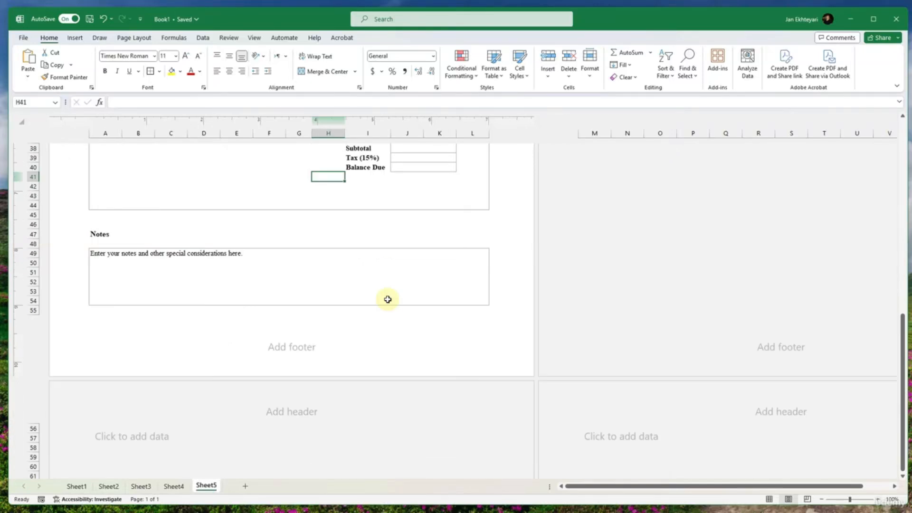
{"action": "scroll", "coordinate": [375, 297], "scroll_direction": "up", "scroll_amount": 12}
- Open the print preview of the sheet and choose Adobe PDF as the printer
{"action": "key", "text": "ctrl+p"}
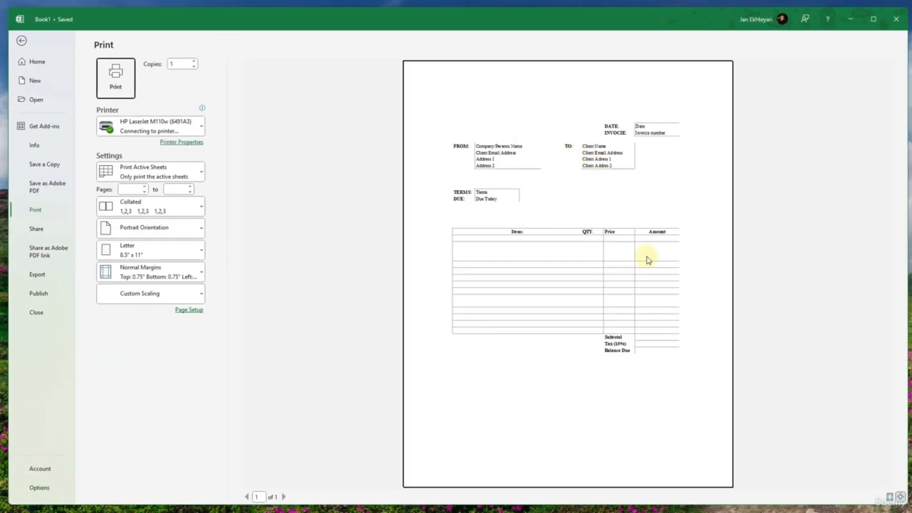
{"action": "left_click", "coordinate": [109, 299]}
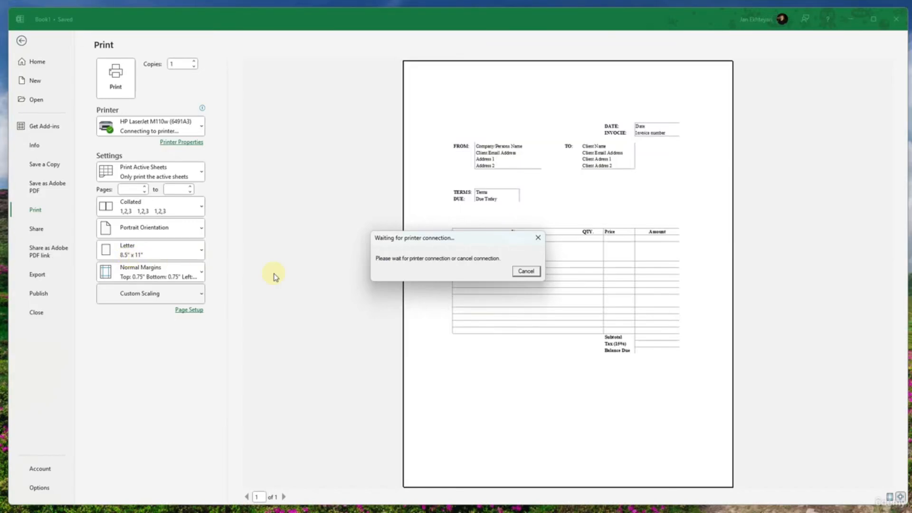
{"action": "left_click", "coordinate": [524, 273]}
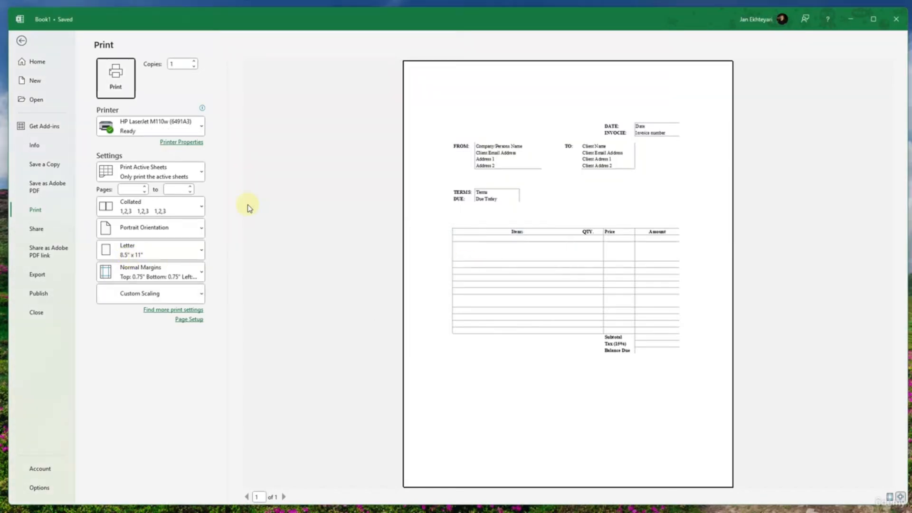
{"action": "left_click", "coordinate": [159, 126]}
{"action": "left_click", "coordinate": [167, 145]}
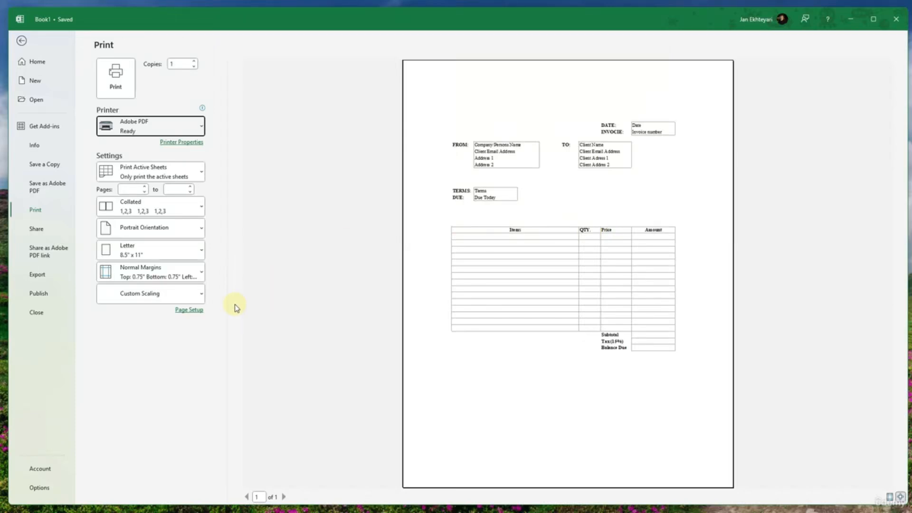
- Set the print scaling to 100% of normal size in the page setup
{"action": "left_click", "coordinate": [190, 311]}
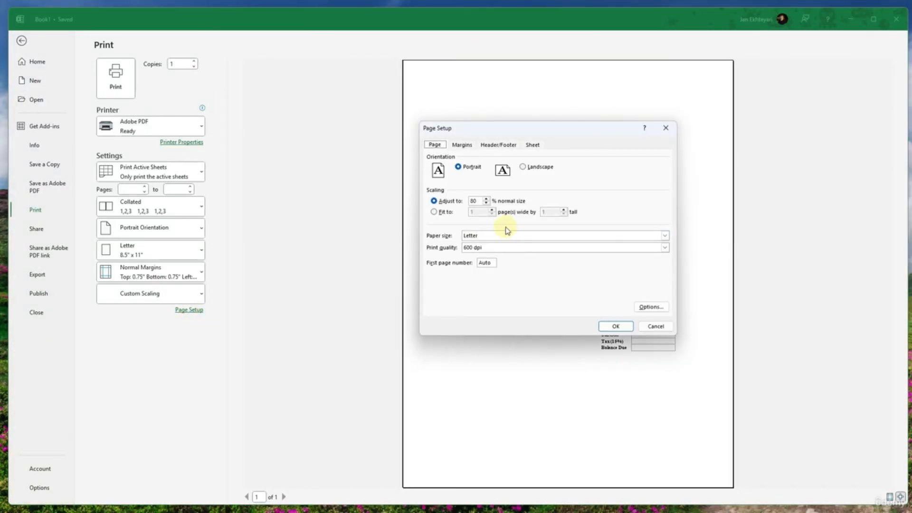
{"action": "left_click_drag", "start_coordinate": [477, 200], "coordinate": [449, 201]}
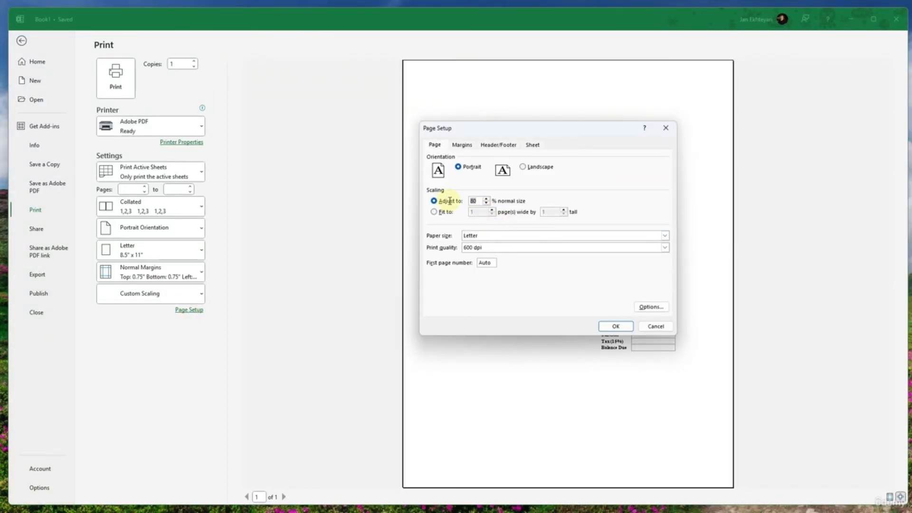
{"action": "type", "text": "100"}
{"action": "left_click", "coordinate": [614, 326]}
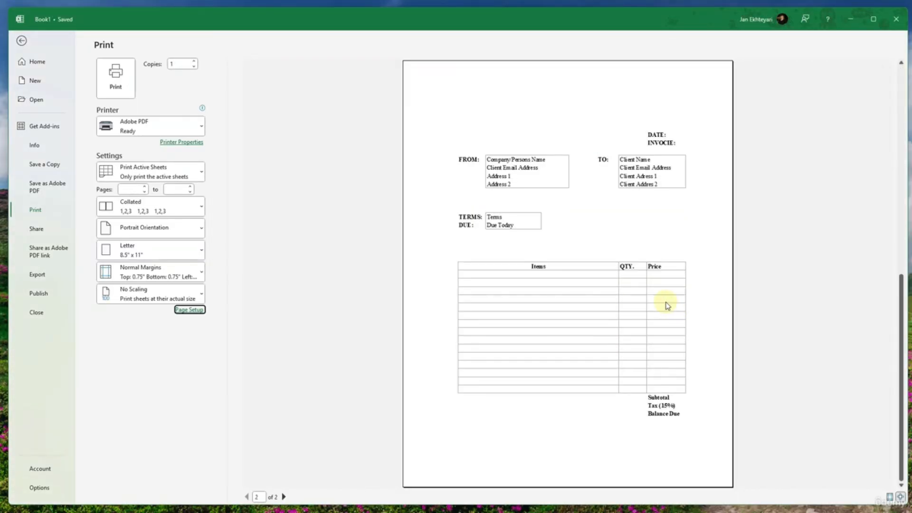
- Scale the printout to fit 1 page wide by 1 page tall and return to the sheet
{"action": "left_click", "coordinate": [192, 310]}
{"action": "left_click", "coordinate": [444, 214]}
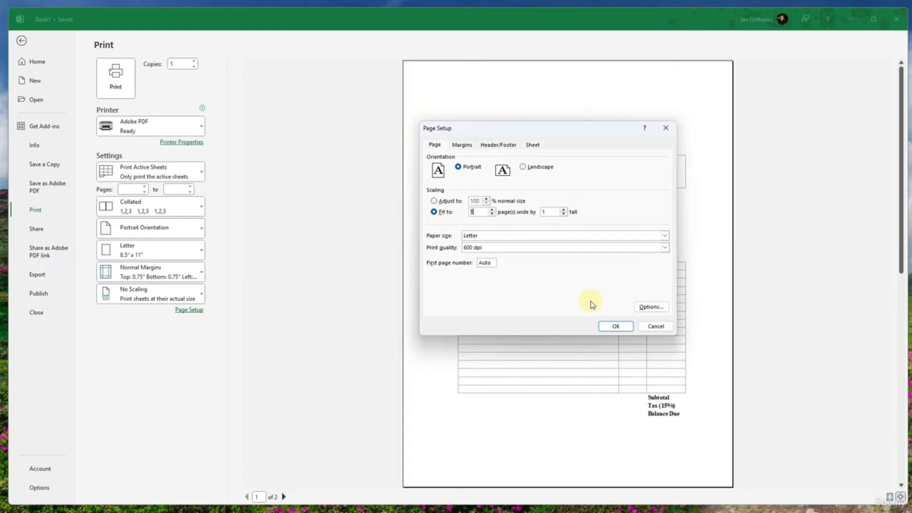
{"action": "left_click", "coordinate": [622, 326]}
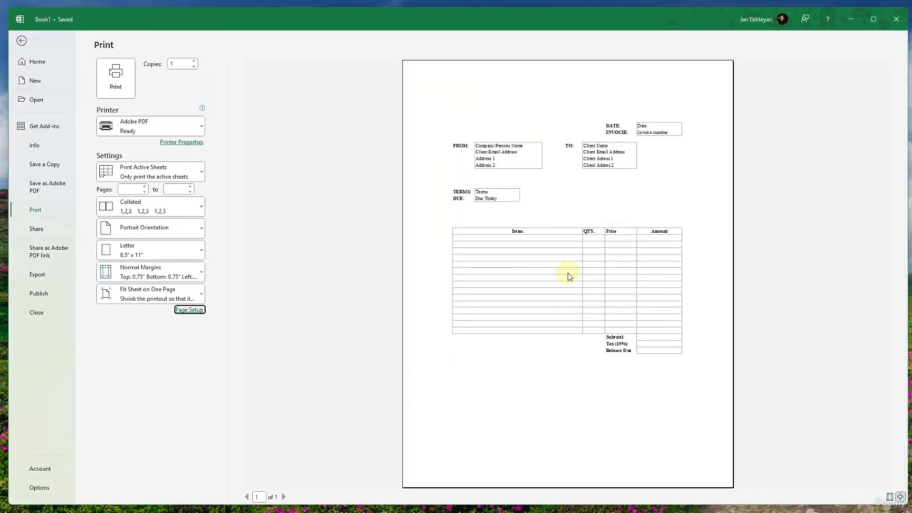
{"action": "key", "text": "Escape"}
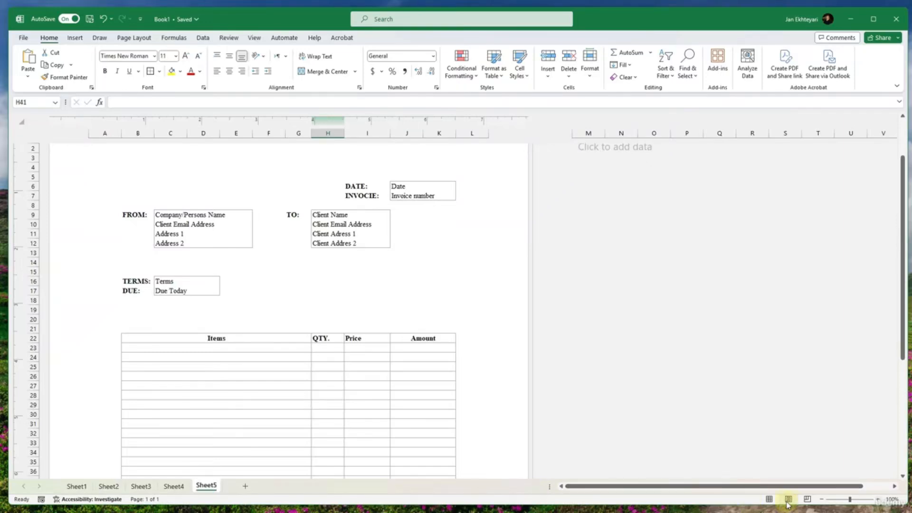
- In Page Break Preview, extend the print area down to row 56 to include the notes block
{"action": "left_click", "coordinate": [807, 499]}
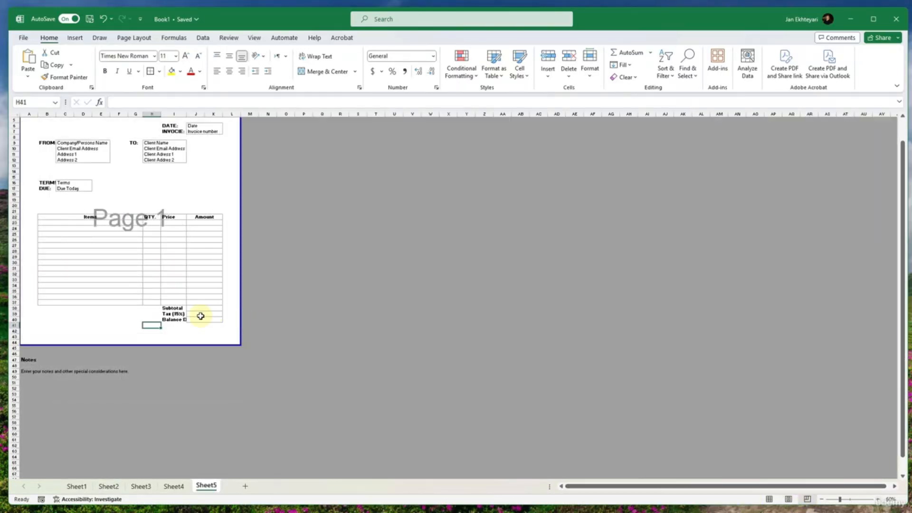
{"action": "scroll", "coordinate": [112, 320], "scroll_direction": "up", "scroll_amount": 2}
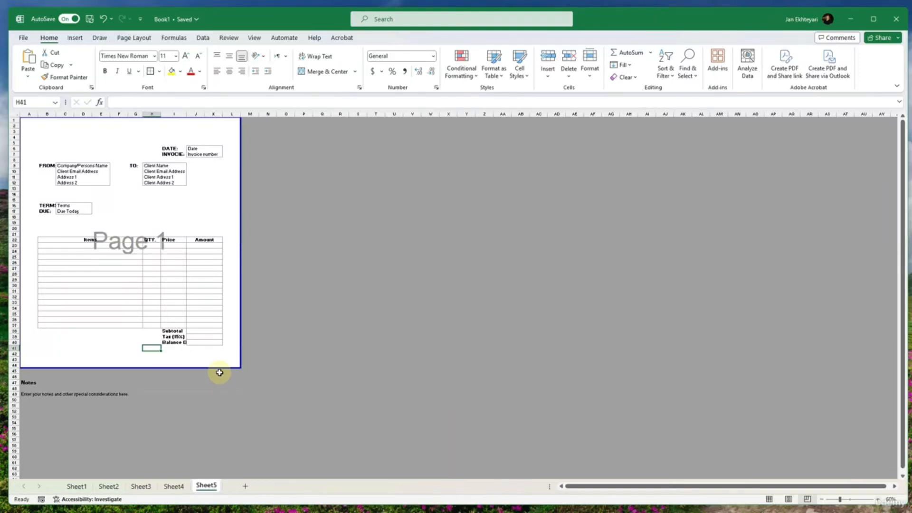
{"action": "left_click_drag", "start_coordinate": [220, 368], "coordinate": [206, 431]}
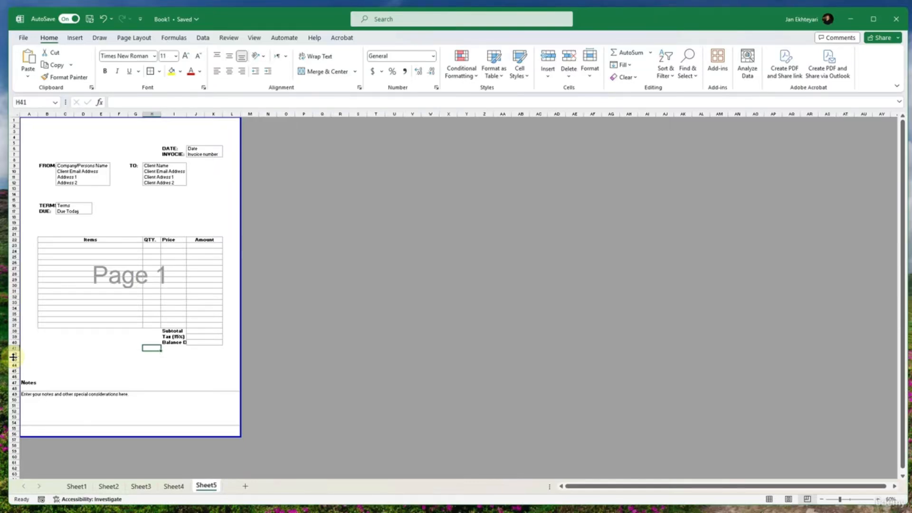
- Delete rows 42 to 44 between the totals and the Notes heading
{"action": "left_click", "coordinate": [12, 355]}
{"action": "left_click_drag", "start_coordinate": [11, 354], "coordinate": [10, 366]}
{"action": "right_click", "coordinate": [9, 365]}
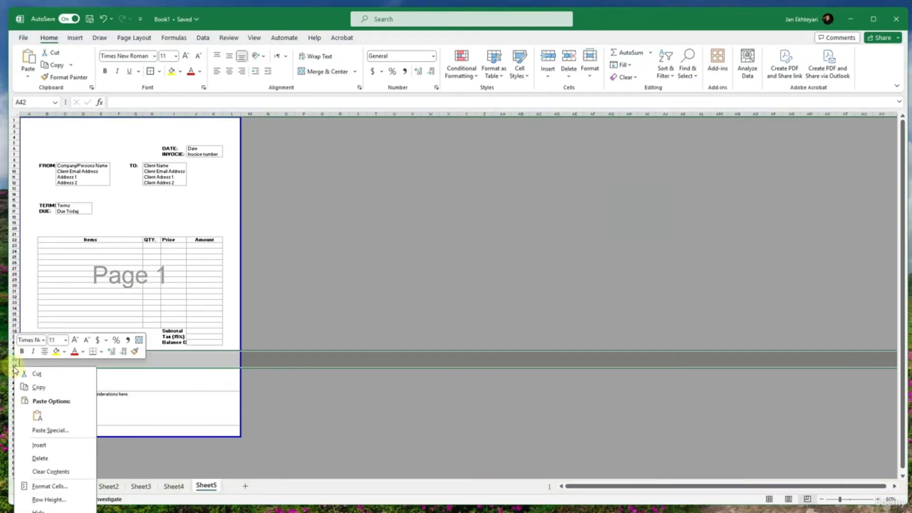
{"action": "left_click", "coordinate": [48, 458]}
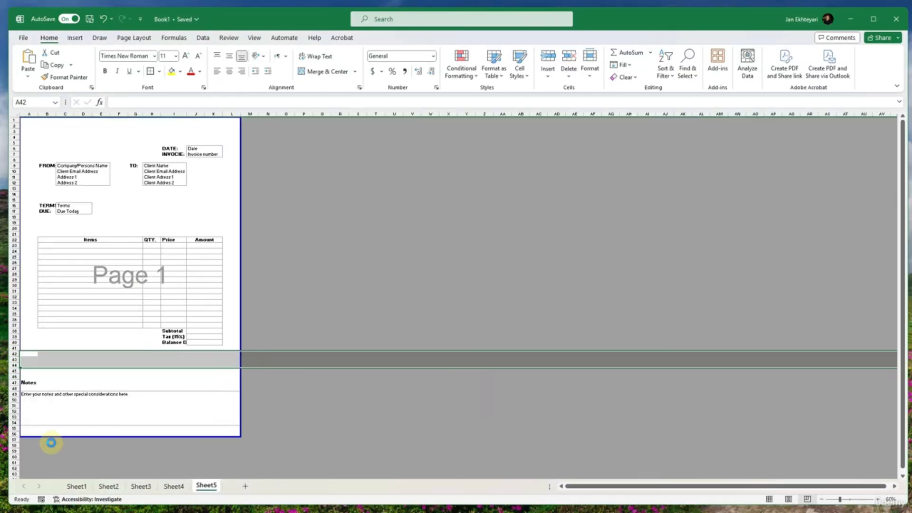
{"action": "left_click", "coordinate": [47, 396]}
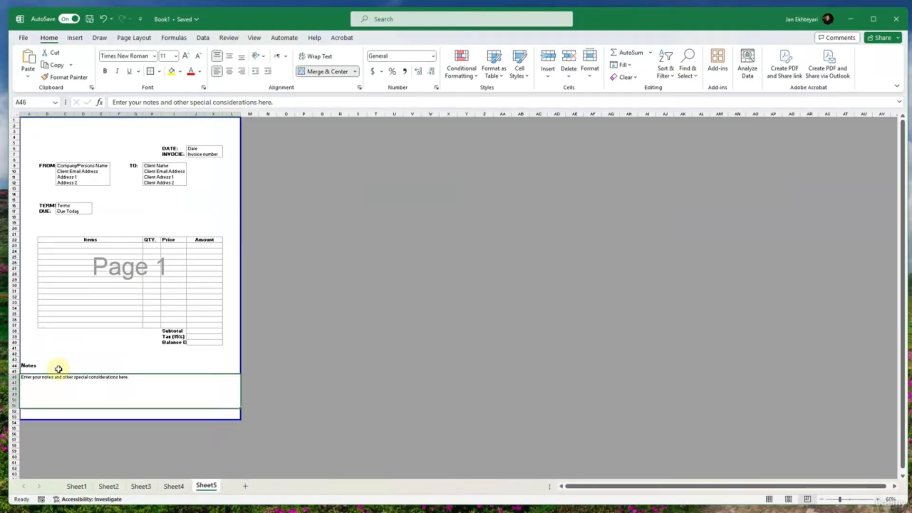
- Delete the empty rows 1 and 2 above the invoice details
{"action": "left_click_drag", "start_coordinate": [9, 126], "coordinate": [10, 118]}
{"action": "right_click", "coordinate": [11, 119]}
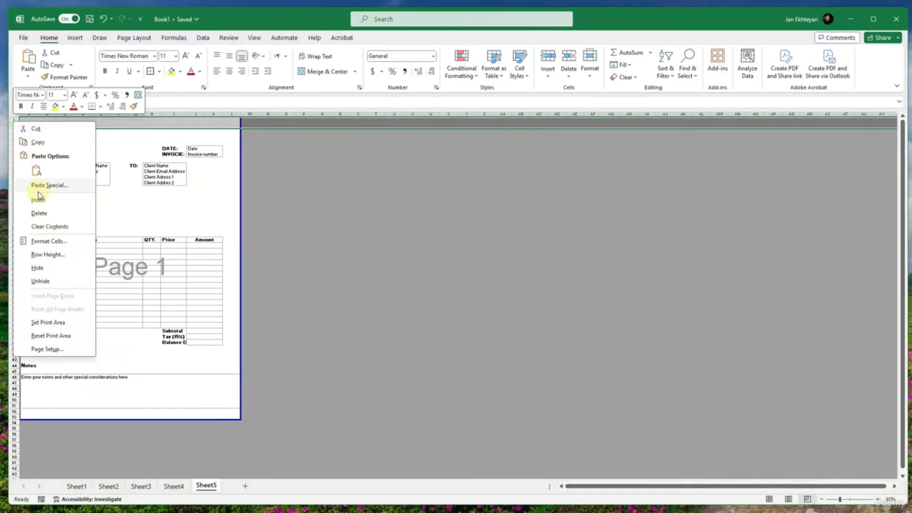
{"action": "left_click", "coordinate": [43, 213]}
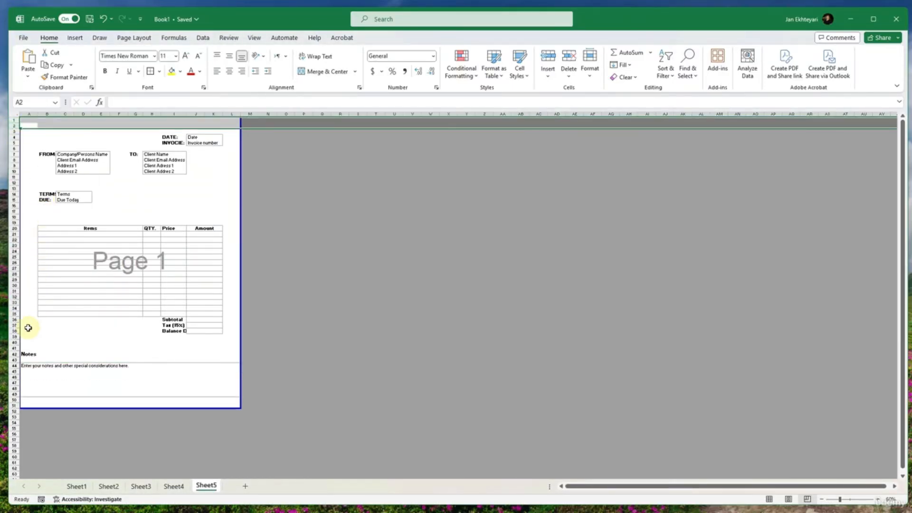
{"action": "left_click", "coordinate": [62, 332]}
- Check the invoice in the print preview and return the sheet to Normal view
{"action": "key", "text": "ctrl+p"}
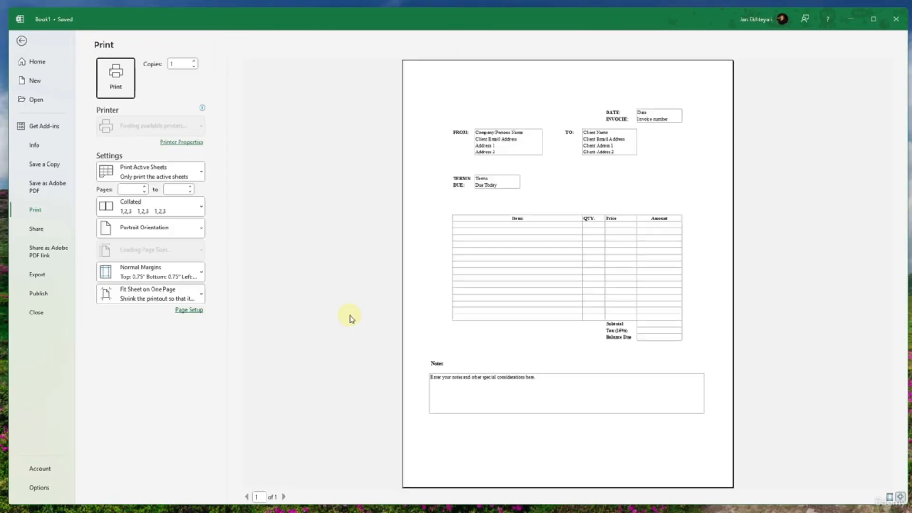
{"action": "key", "text": "Escape"}
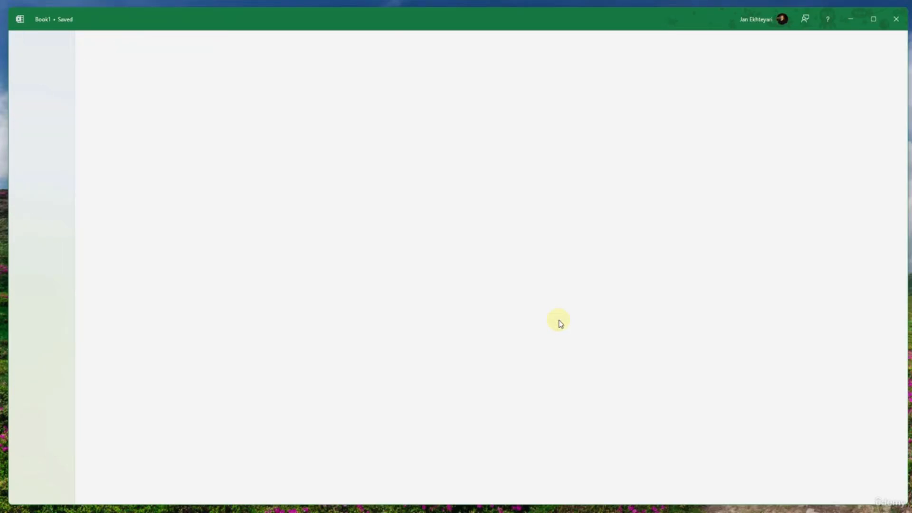
{"action": "left_click", "coordinate": [777, 500]}
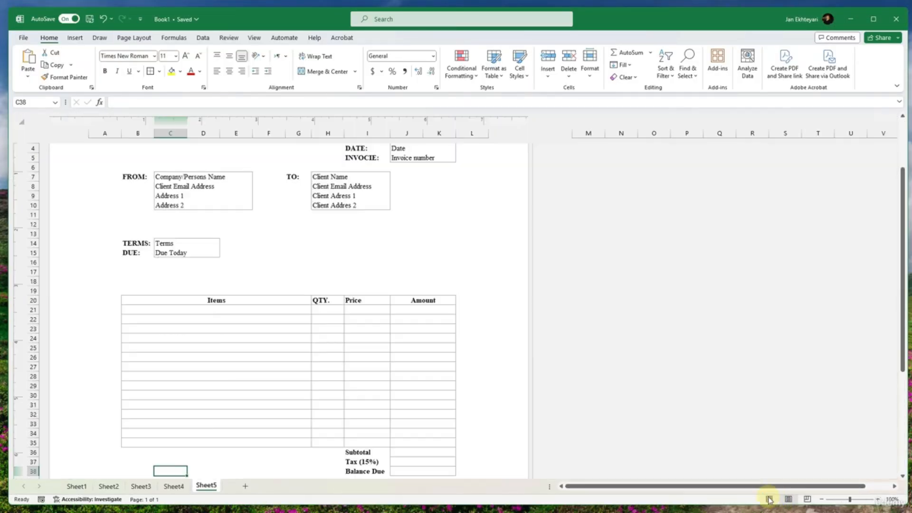
{"action": "left_click", "coordinate": [769, 500]}
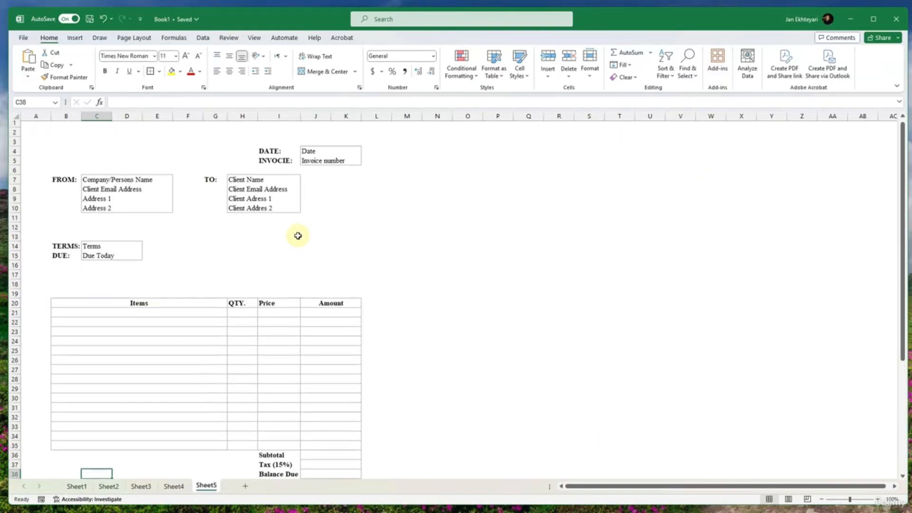
- Fill the first row of the items table with Item 01, quantity 2 and price 90
{"action": "scroll", "coordinate": [298, 235], "scroll_direction": "down", "scroll_amount": 5}
{"action": "scroll", "coordinate": [298, 236], "scroll_direction": "up", "scroll_amount": 2}
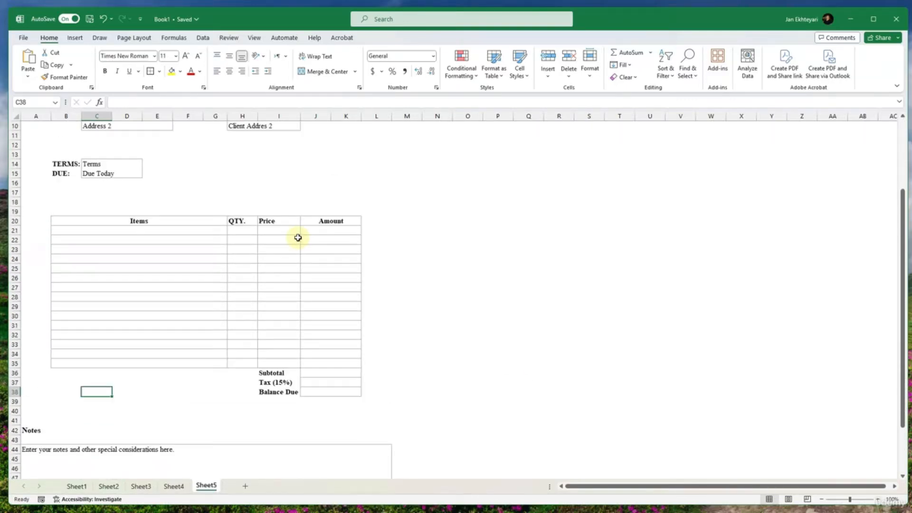
{"action": "left_click", "coordinate": [180, 228]}
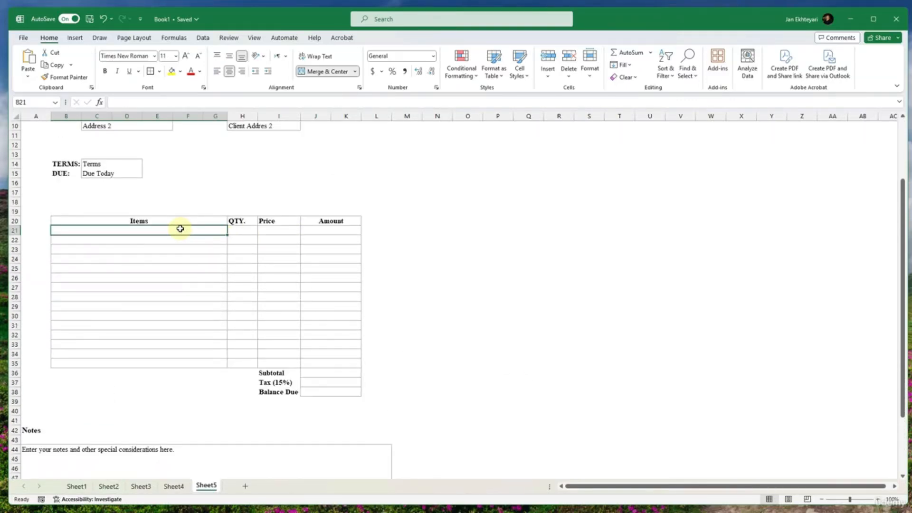
{"action": "type", "text": "Item"}
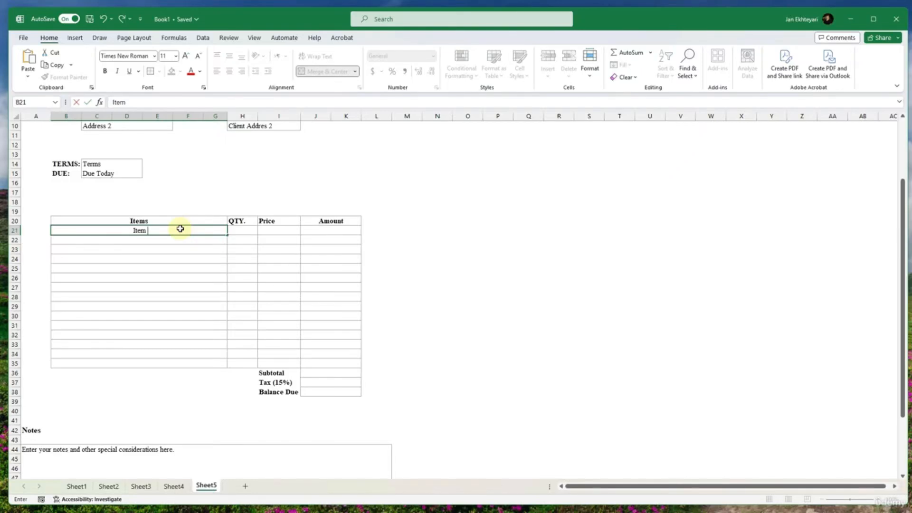
{"action": "type", "text": "s01"}
{"action": "key", "text": "Tab"}
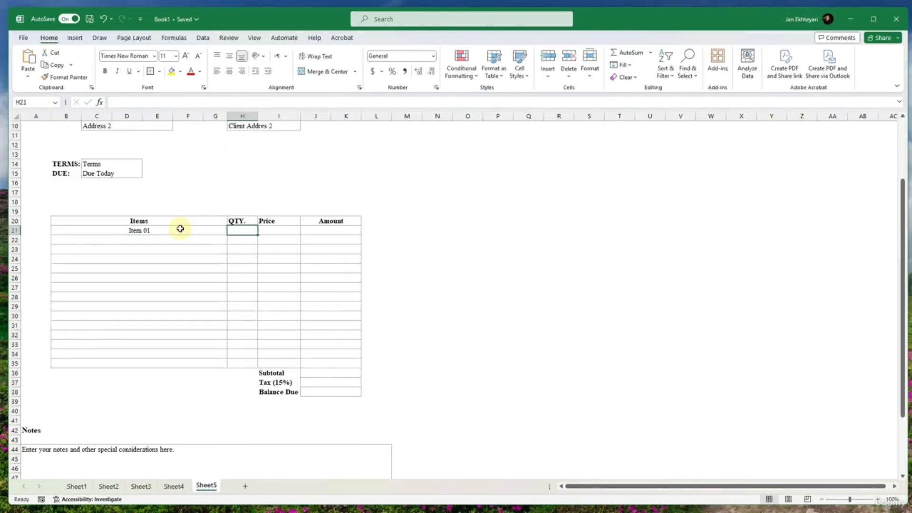
{"action": "type", "text": "1"}
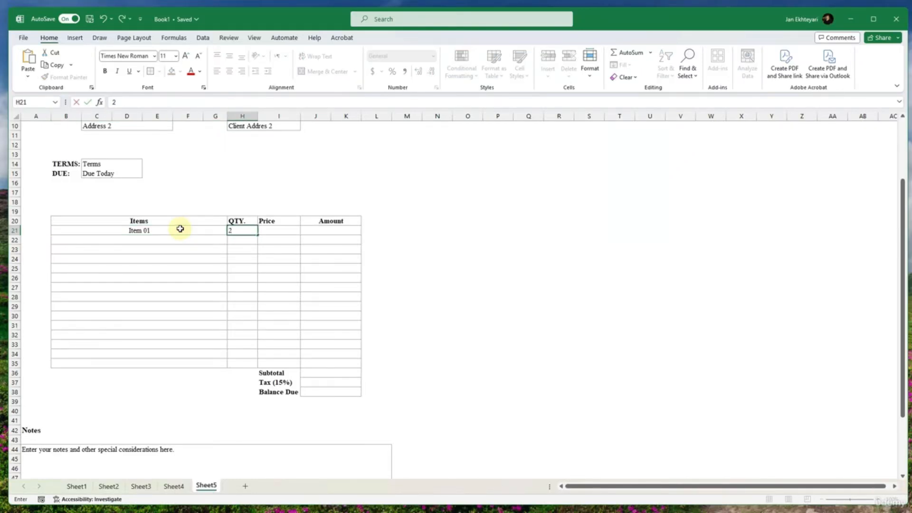
{"action": "key", "text": "Tab"}
{"action": "type", "text": "9"}
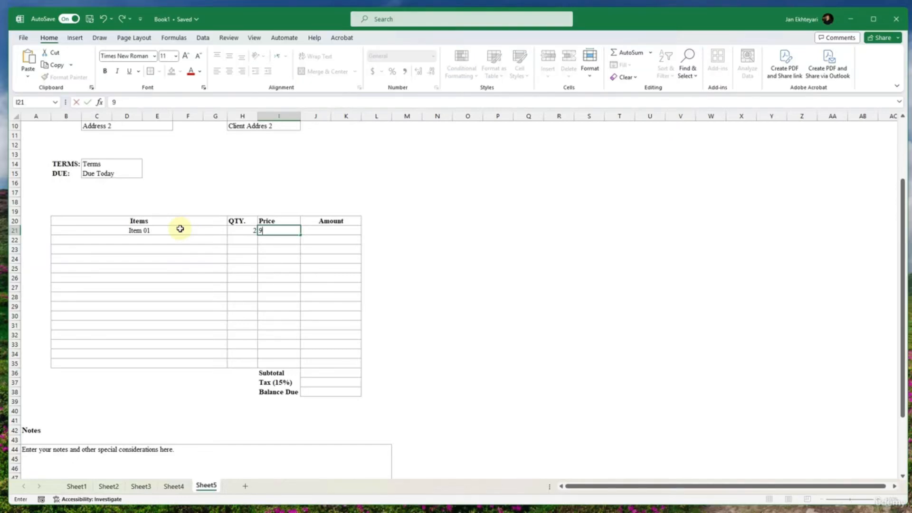
{"action": "key", "text": "ctrl+Return"}
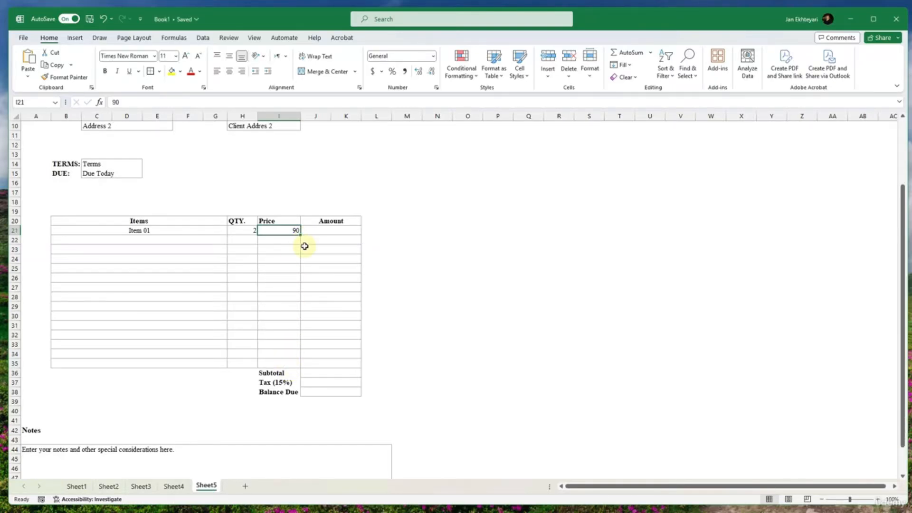
- Apply the dollar Accounting format to the Item 01 price and open the additional accounting formats for that cell
{"action": "left_click", "coordinate": [374, 74]}
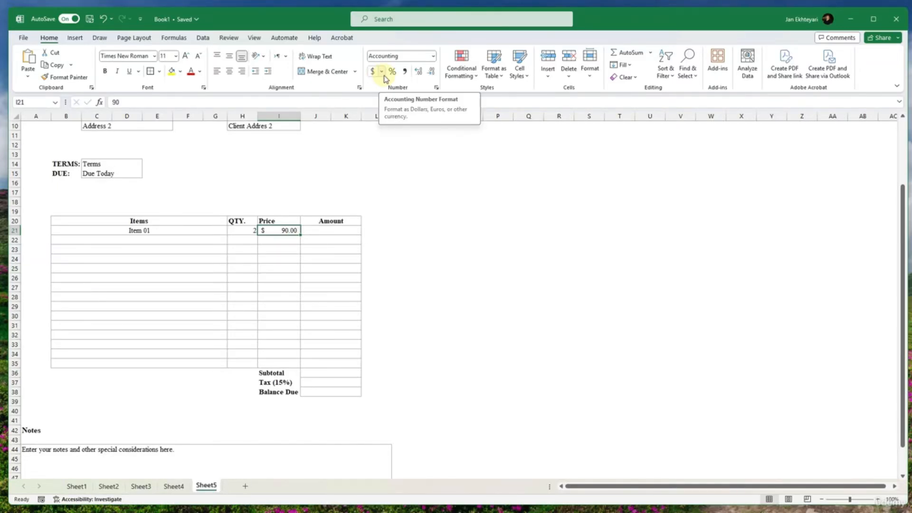
{"action": "left_click", "coordinate": [381, 72]}
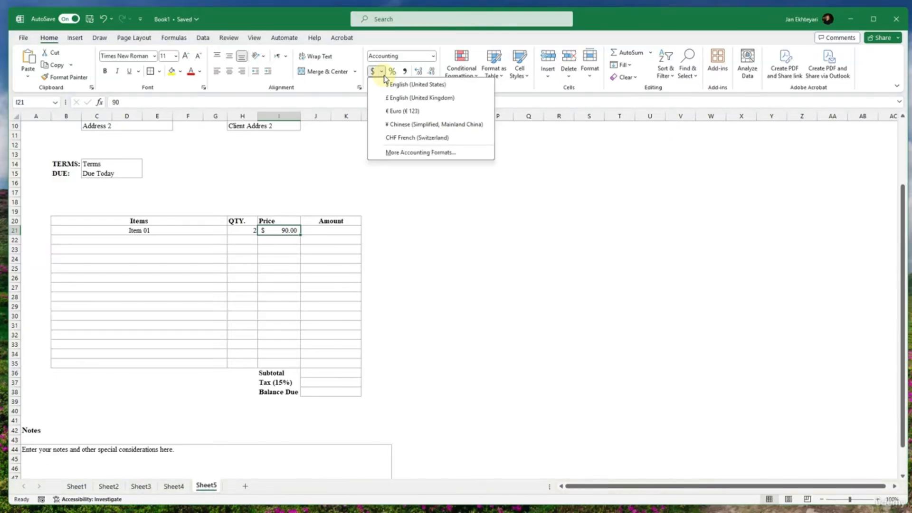
{"action": "left_click", "coordinate": [421, 153]}
- Browse the Custom number format codes and examine how each one previews the Item 01 price
{"action": "left_click", "coordinate": [459, 226]}
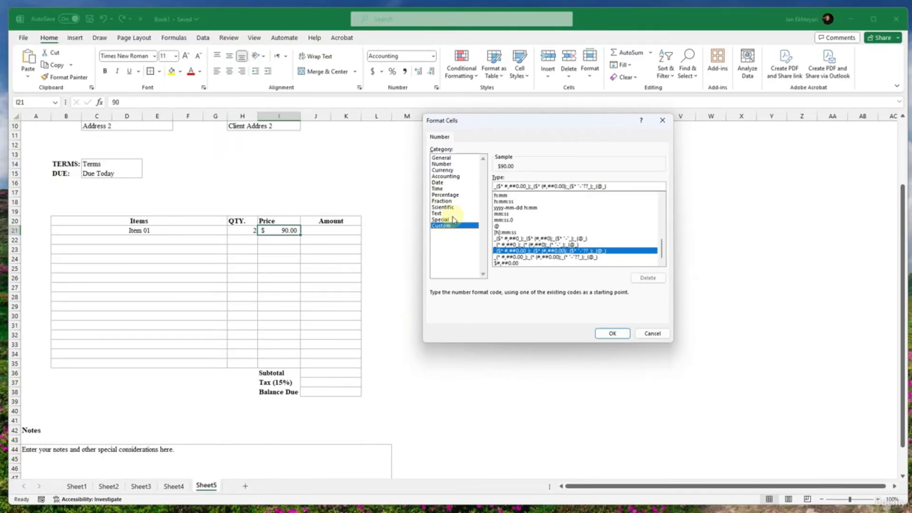
{"action": "left_click", "coordinate": [452, 220]}
{"action": "left_click", "coordinate": [451, 225]}
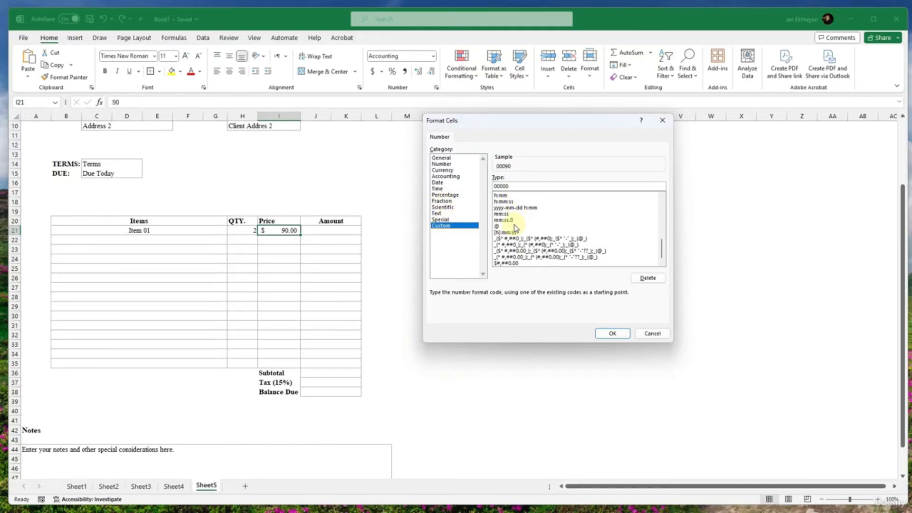
{"action": "left_click_drag", "start_coordinate": [661, 248], "coordinate": [662, 228]}
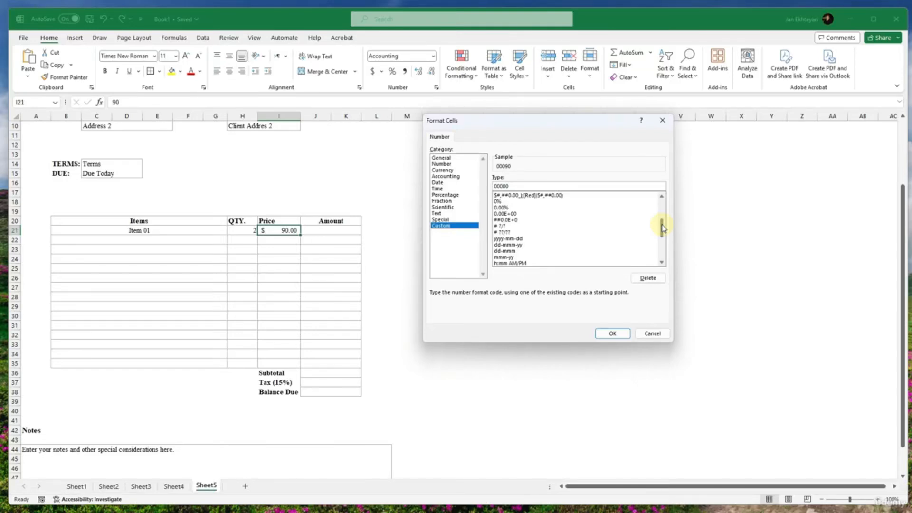
{"action": "left_click", "coordinate": [516, 201]}
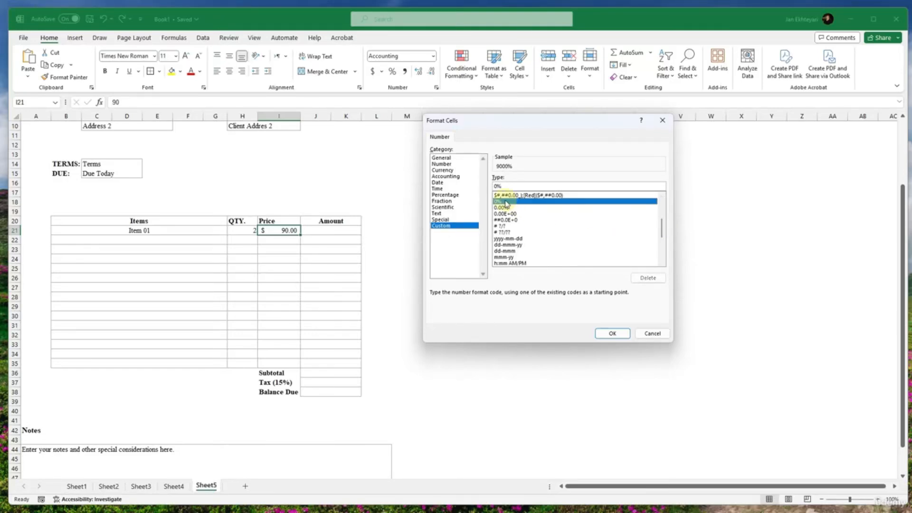
{"action": "scroll", "coordinate": [522, 230], "scroll_direction": "down", "scroll_amount": 4}
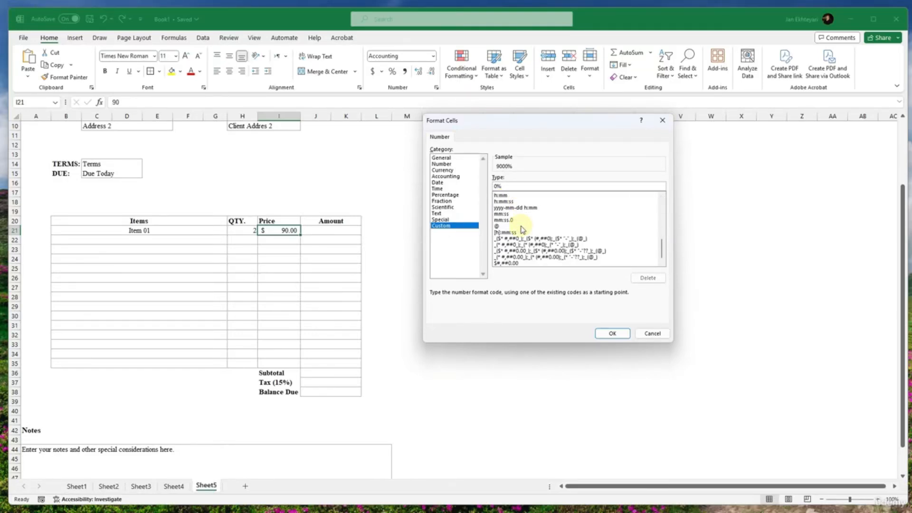
{"action": "left_click", "coordinate": [505, 238]}
{"action": "key", "text": "Down"}
{"action": "key", "text": "Down"}
{"action": "key", "text": "Down"}
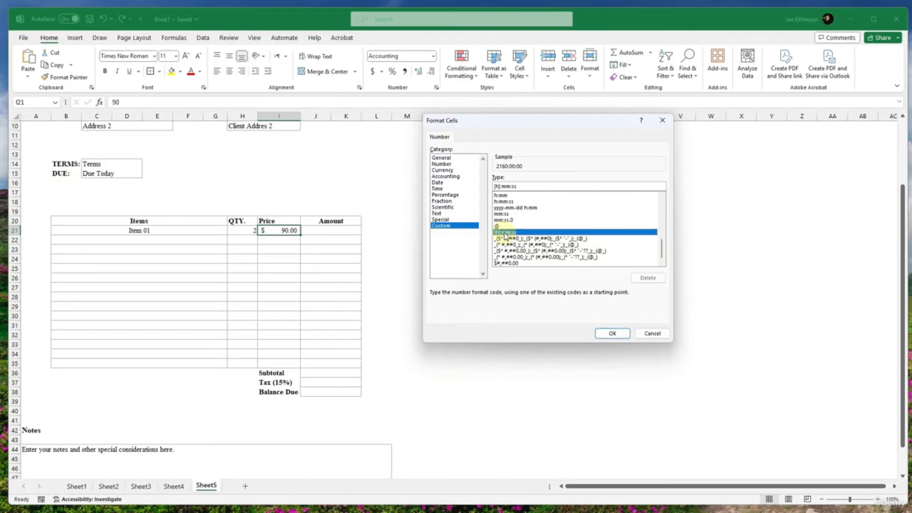
{"action": "scroll", "coordinate": [515, 235], "scroll_direction": "up", "scroll_amount": 5}
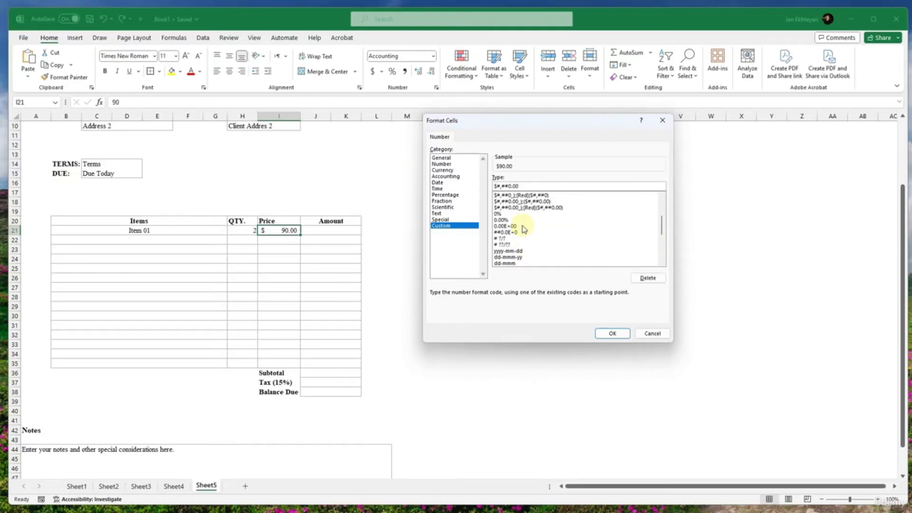
{"action": "left_click", "coordinate": [513, 226]}
{"action": "left_click", "coordinate": [510, 220]}
{"action": "scroll", "coordinate": [512, 227], "scroll_direction": "up", "scroll_amount": 4}
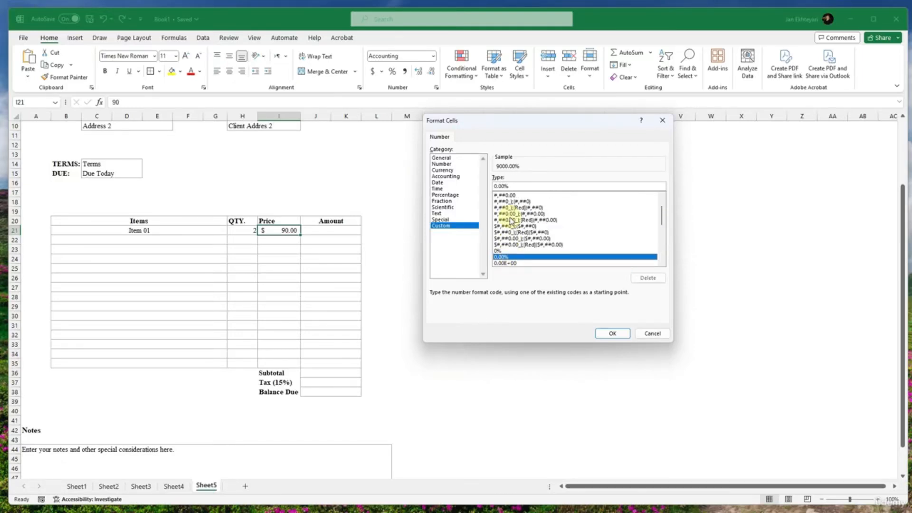
{"action": "scroll", "coordinate": [511, 228], "scroll_direction": "down", "scroll_amount": 4}
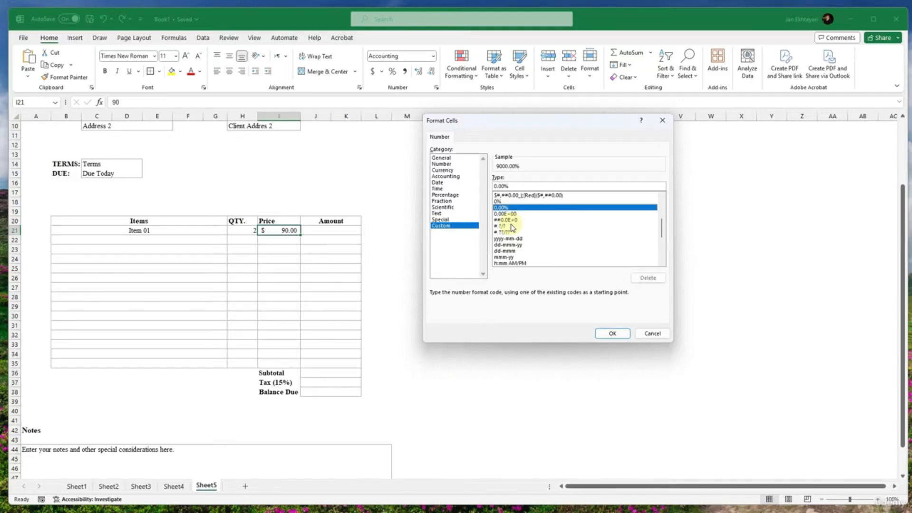
{"action": "left_click", "coordinate": [507, 227]}
{"action": "left_click", "coordinate": [507, 232]}
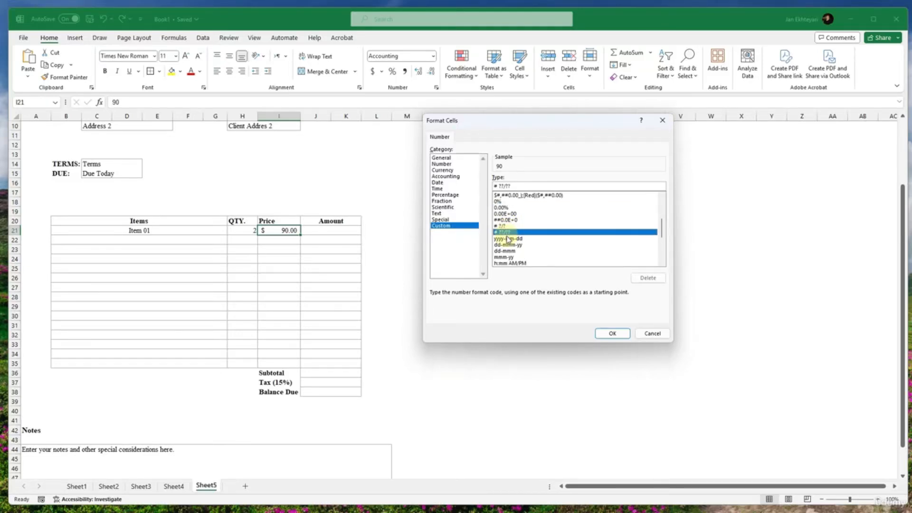
{"action": "left_click", "coordinate": [507, 239]}
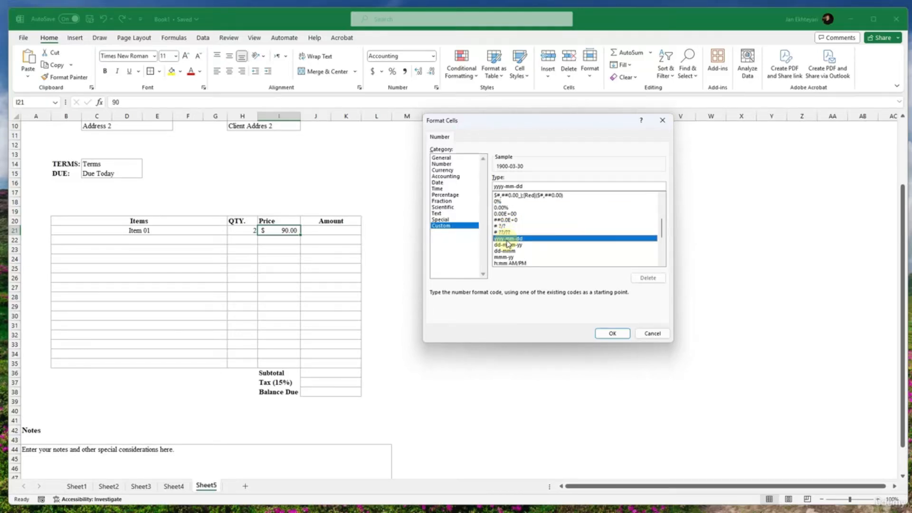
{"action": "left_click", "coordinate": [502, 207]}
{"action": "scroll", "coordinate": [504, 214], "scroll_direction": "down", "scroll_amount": 3}
{"action": "left_click", "coordinate": [506, 220]}
{"action": "scroll", "coordinate": [508, 223], "scroll_direction": "down", "scroll_amount": 1}
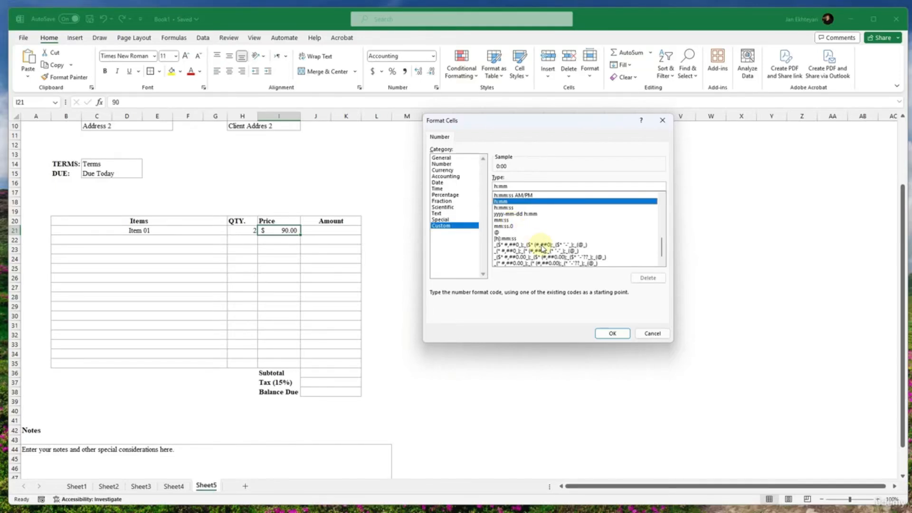
{"action": "scroll", "coordinate": [529, 239], "scroll_direction": "down", "scroll_amount": 1}
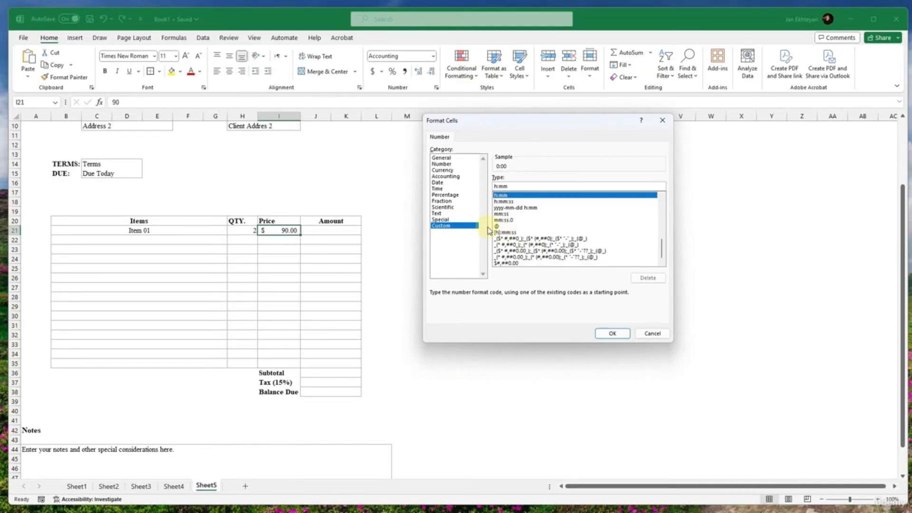
- Choose the Currency category for the price cell and set its symbol to AFN
{"action": "left_click", "coordinate": [454, 196]}
{"action": "left_click", "coordinate": [451, 201]}
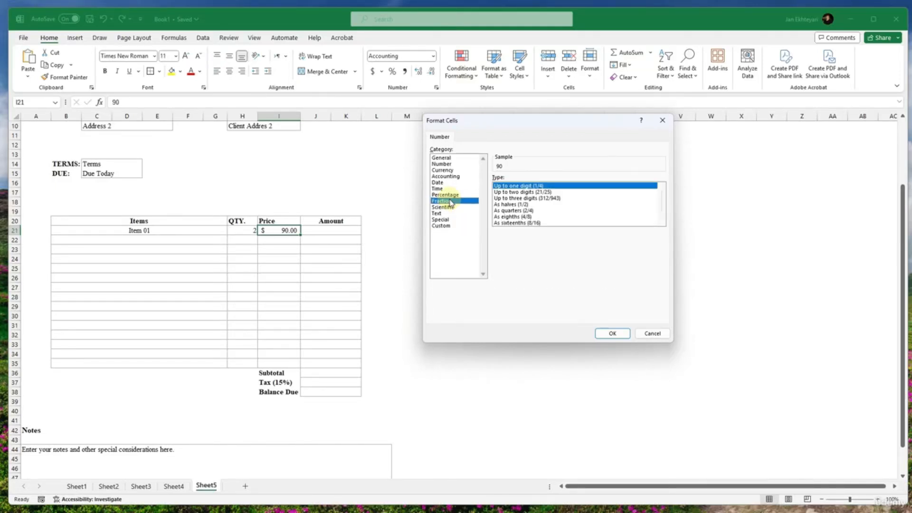
{"action": "left_click", "coordinate": [446, 177]}
{"action": "left_click", "coordinate": [443, 170]}
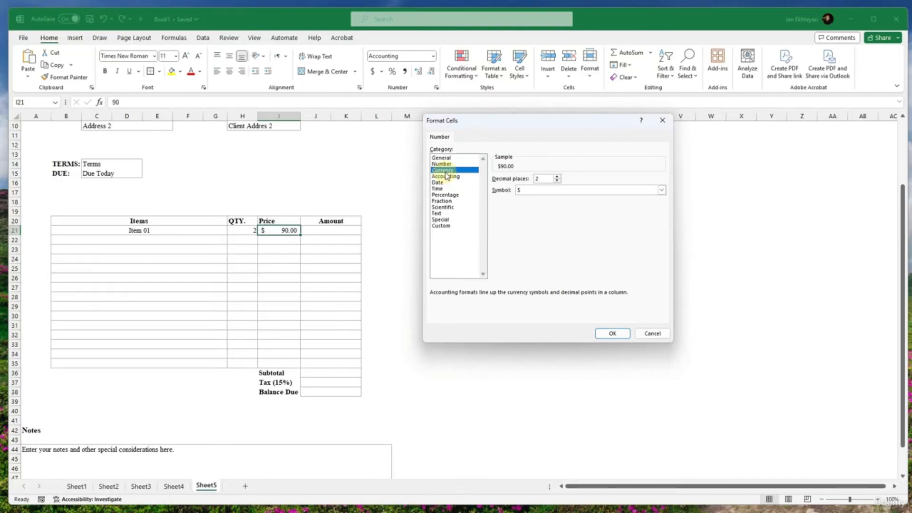
{"action": "left_click", "coordinate": [523, 190]}
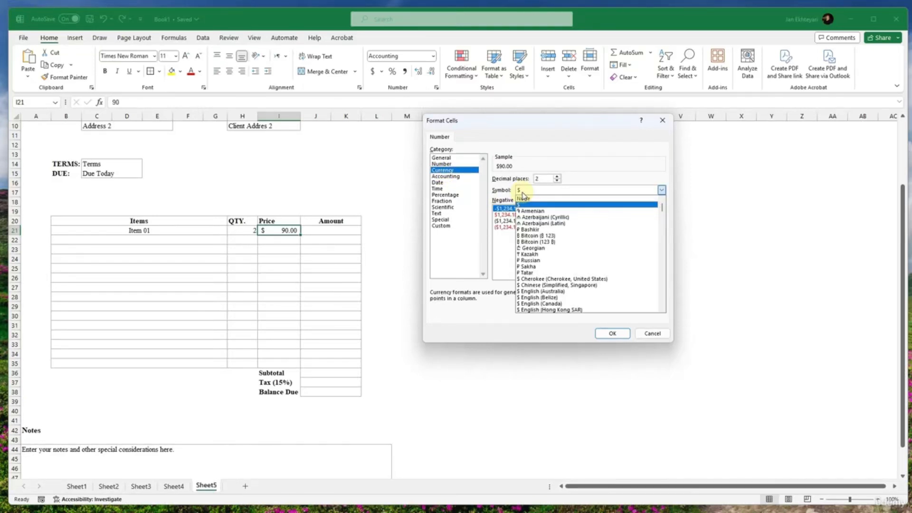
{"action": "scroll", "coordinate": [549, 263], "scroll_direction": "down", "scroll_amount": 5}
{"action": "scroll", "coordinate": [549, 263], "scroll_direction": "down", "scroll_amount": 5}
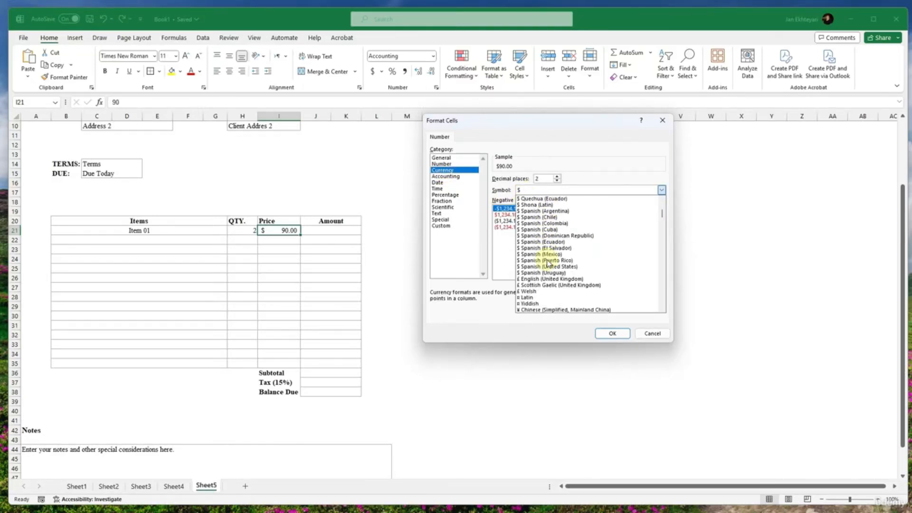
{"action": "scroll", "coordinate": [547, 262], "scroll_direction": "down", "scroll_amount": 5}
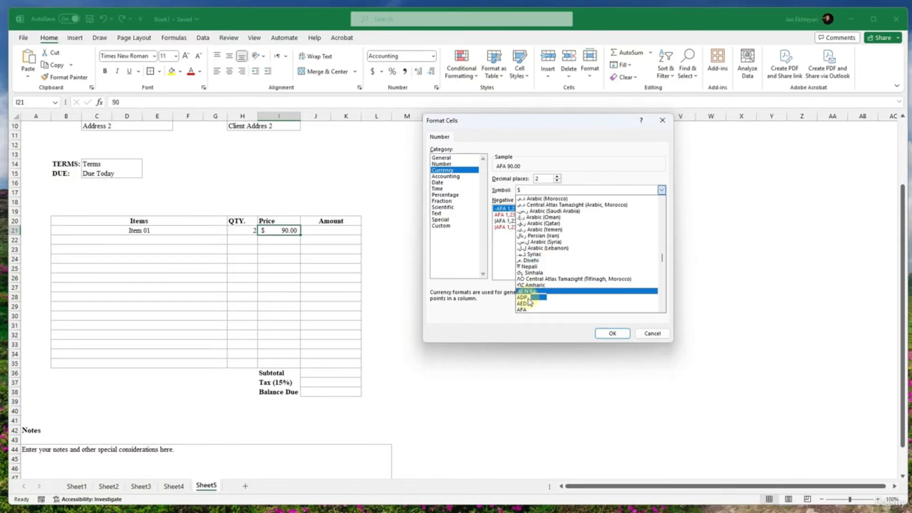
{"action": "scroll", "coordinate": [524, 311], "scroll_direction": "down", "scroll_amount": 1}
{"action": "left_click", "coordinate": [524, 310]}
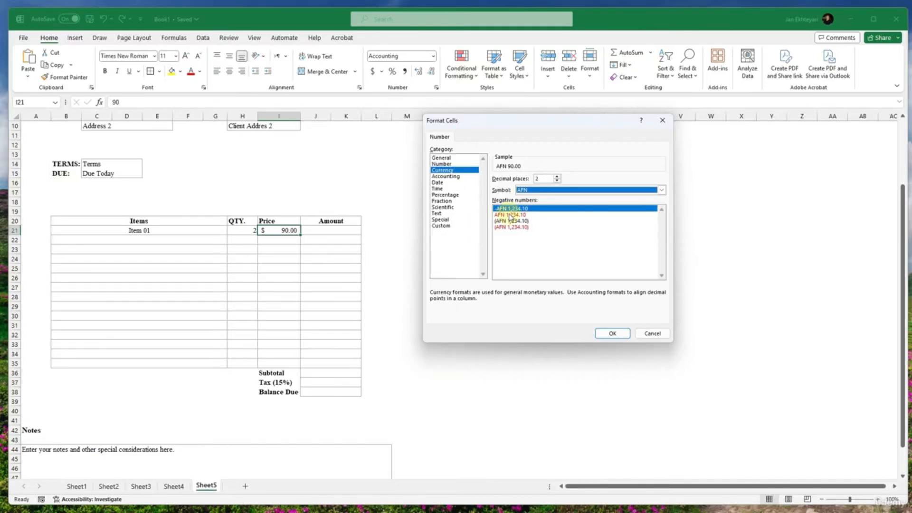
- In the Custom format code, replace the AFN currency text with افغانی
{"action": "left_click", "coordinate": [456, 226]}
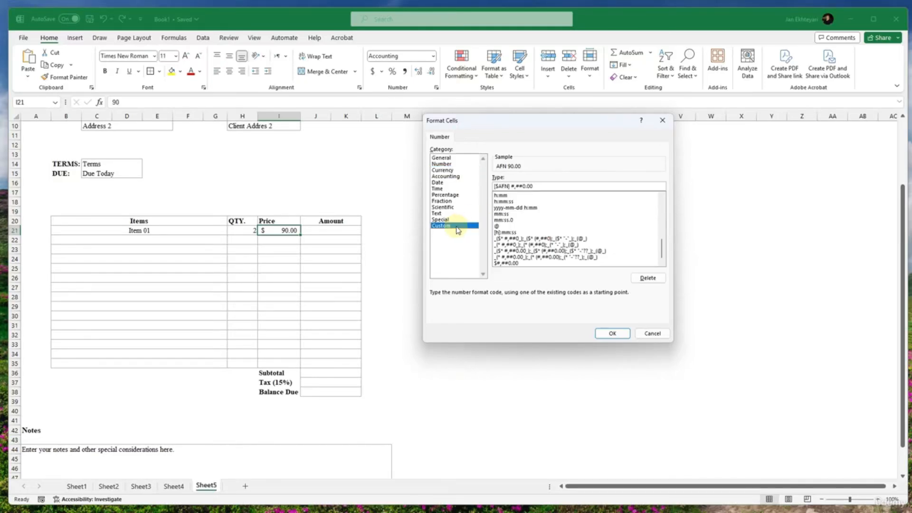
{"action": "left_click", "coordinate": [443, 171]}
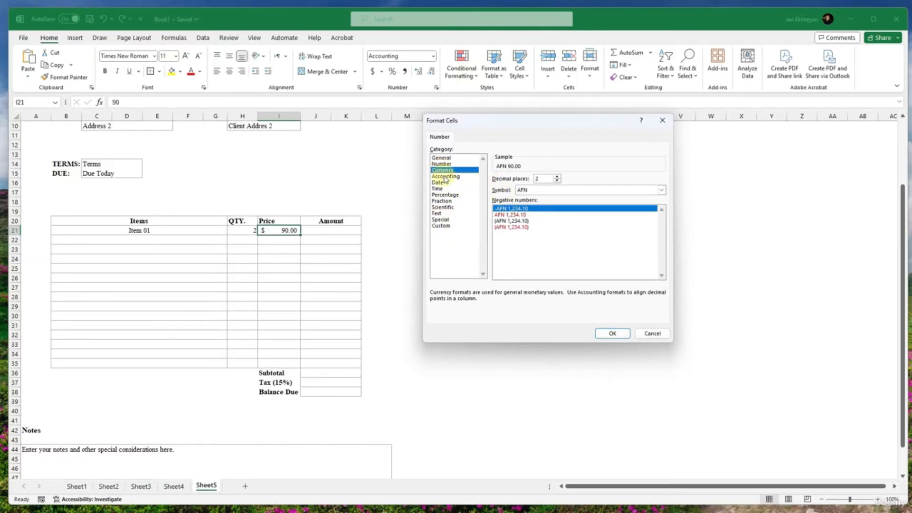
{"action": "left_click", "coordinate": [450, 226]}
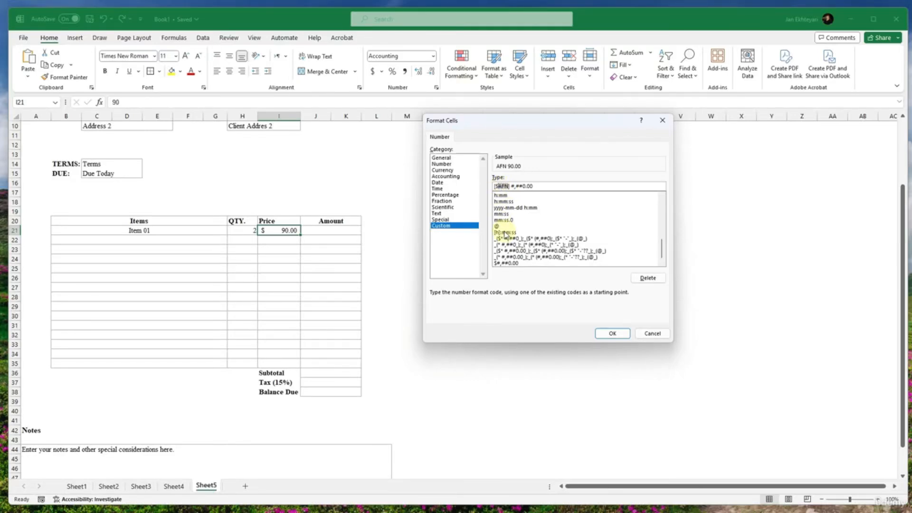
{"action": "type", "text": "افغانی"}
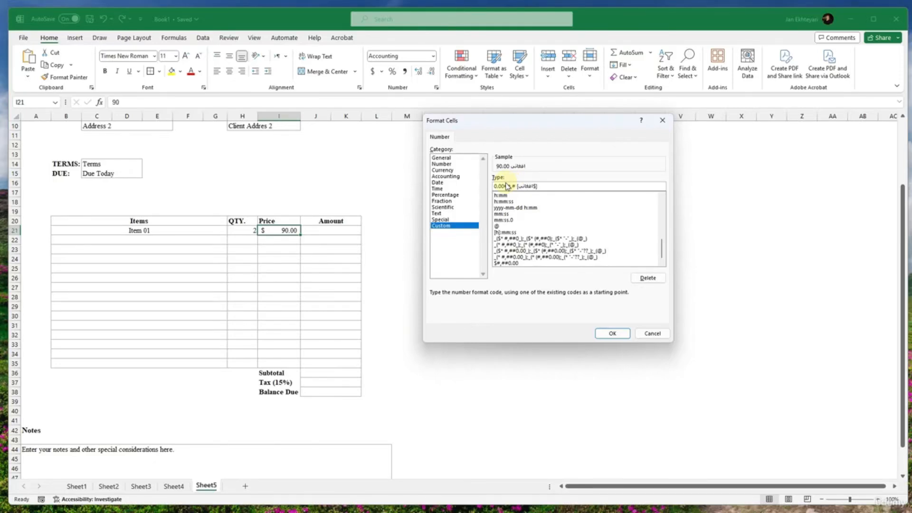
- Try to move the bracketed افغانی currency part within the format code by removing it and pasting it before #,##0.00
{"action": "left_click", "coordinate": [536, 186]}
{"action": "mouse_move", "coordinate": [538, 186]}
{"action": "left_mouse_down"}
{"action": "mouse_move", "coordinate": [519, 186]}
{"action": "mouse_move", "coordinate": [537, 186]}
{"action": "left_mouse_up"}
{"action": "key", "text": "ctrl+c"}
{"action": "left_click", "coordinate": [518, 186]}
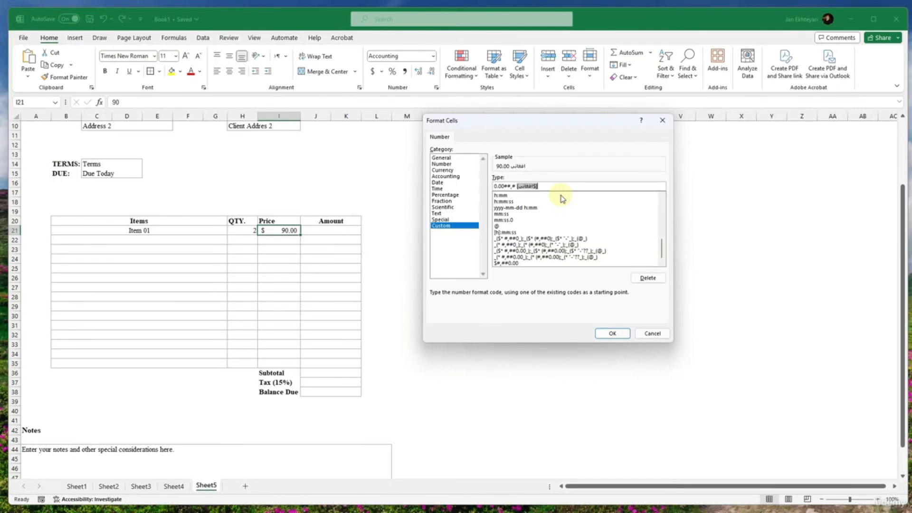
{"action": "key", "text": "BackSpace"}
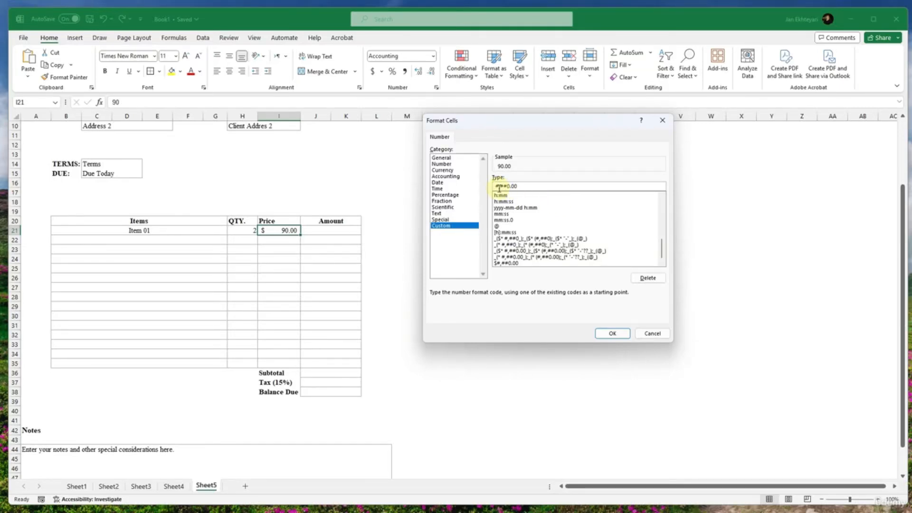
{"action": "key", "text": "ctrl+z"}
{"action": "double_click", "coordinate": [520, 187]}
{"action": "key", "text": "BackSpace"}
{"action": "left_click", "coordinate": [495, 188]}
{"action": "left_click", "coordinate": [493, 188]}
{"action": "key", "text": "ctrl+v"}
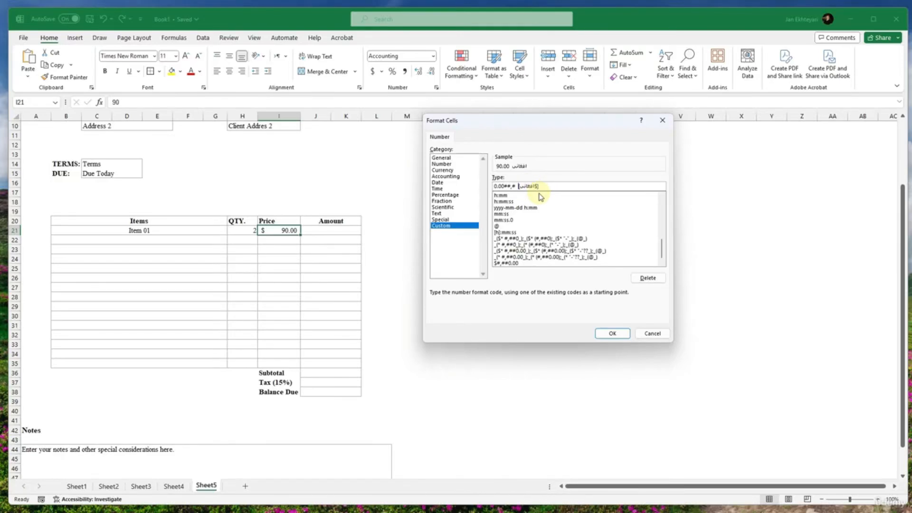
- Apply the custom افغانی format to the Item 01 price and change the cell's text direction
{"action": "left_click", "coordinate": [611, 333]}
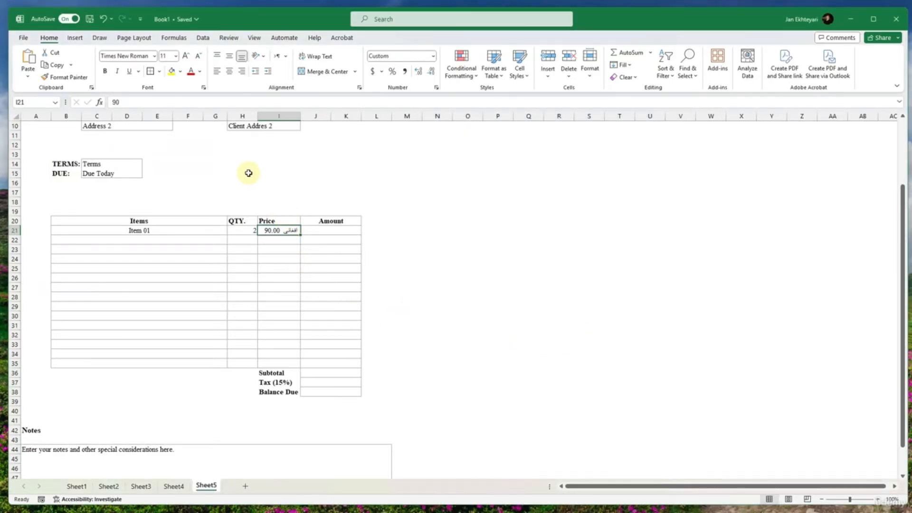
{"action": "left_click", "coordinate": [284, 58]}
{"action": "left_click", "coordinate": [290, 81]}
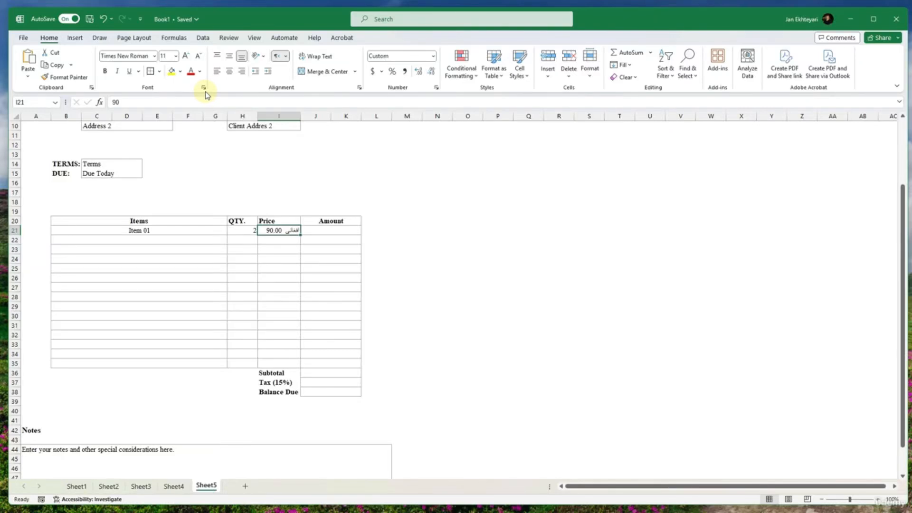
- Reopen the price cell's custom format code and try removing the space between the افغانی part and #,##0.00
{"action": "left_click", "coordinate": [436, 88]}
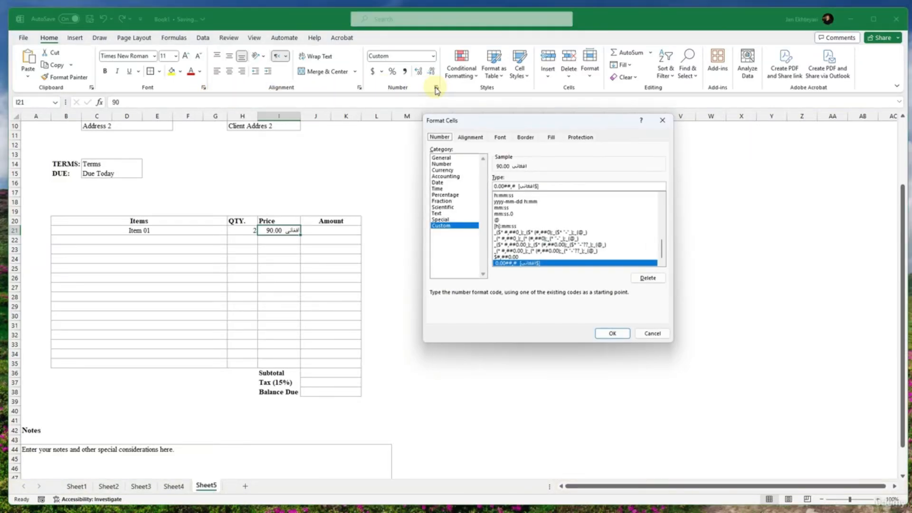
{"action": "double_click", "coordinate": [524, 185]}
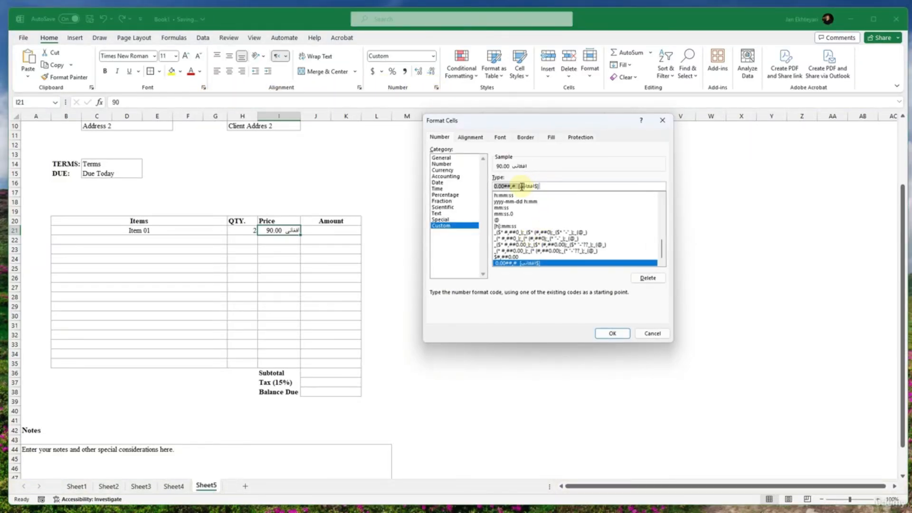
{"action": "left_click_drag", "start_coordinate": [520, 187], "coordinate": [481, 184]}
{"action": "left_click_drag", "start_coordinate": [493, 187], "coordinate": [495, 187]}
{"action": "double_click", "coordinate": [495, 187]}
{"action": "double_click", "coordinate": [495, 187]}
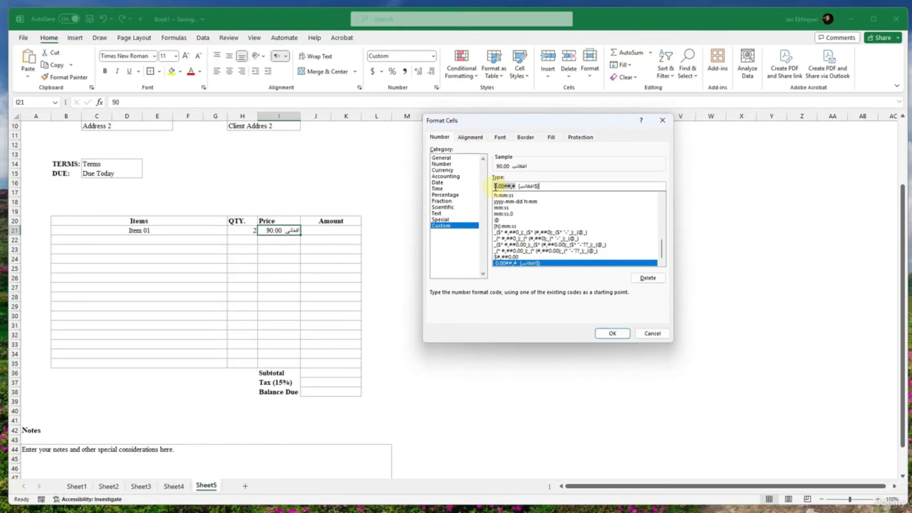
{"action": "key", "text": "Delete"}
{"action": "key", "text": "Delete"}
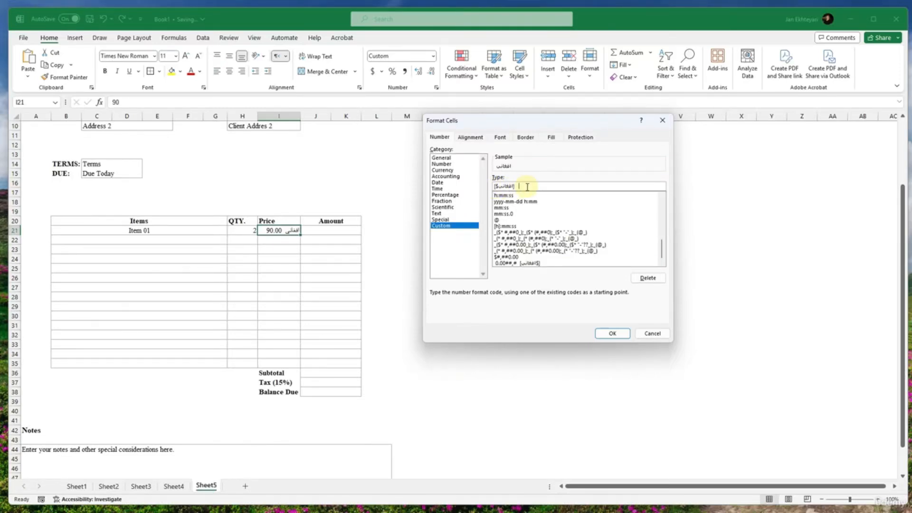
{"action": "key", "text": "ctrl+z"}
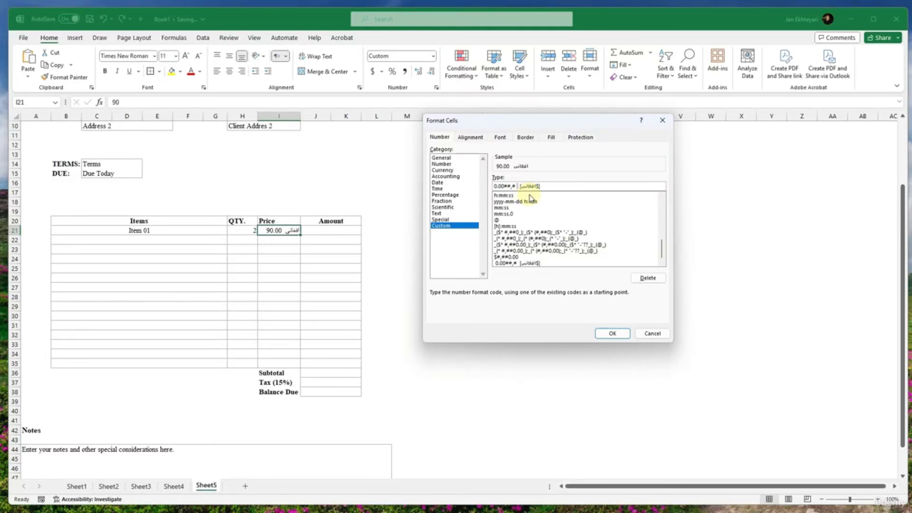
{"action": "key", "text": "Delete"}
{"action": "key", "text": "BackSpace"}
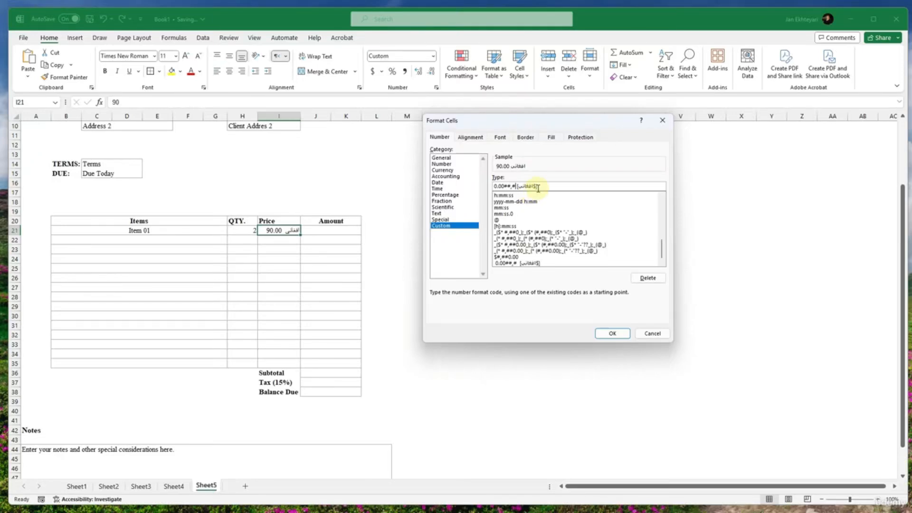
- Try moving the bracketed افغانی part behind #,##0.00 in the custom format code
{"action": "double_click", "coordinate": [515, 187]}
{"action": "left_click", "coordinate": [517, 187]}
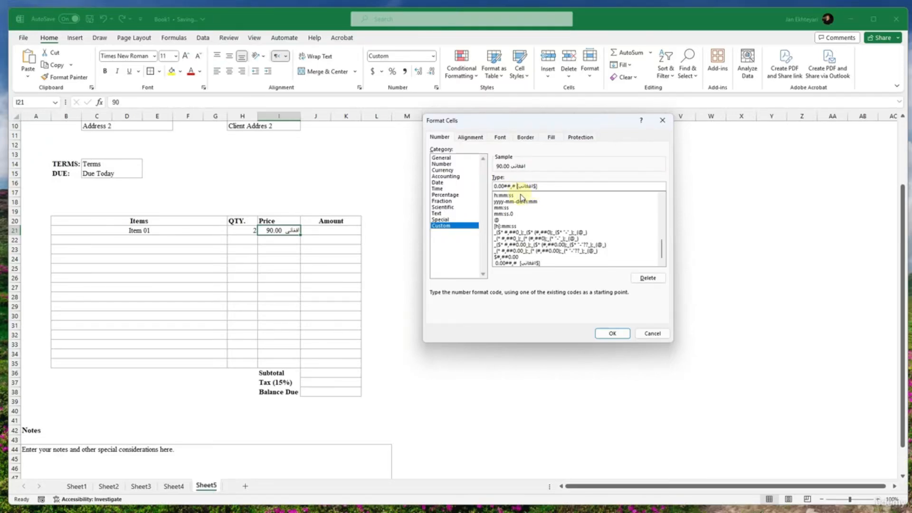
{"action": "left_click_drag", "start_coordinate": [516, 187], "coordinate": [542, 187]}
{"action": "key", "text": "ctrl+c"}
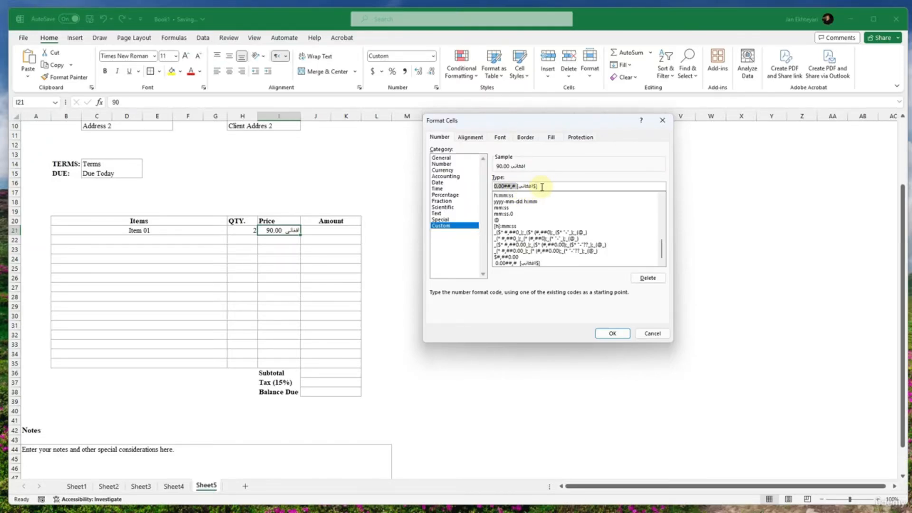
{"action": "key", "text": "BackSpace"}
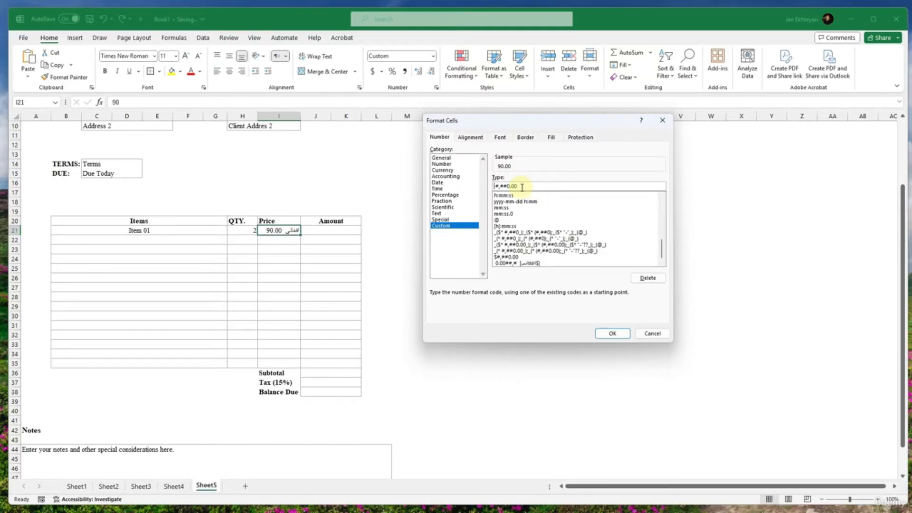
{"action": "key", "text": "Delete"}
{"action": "key", "text": "ctrl+v"}
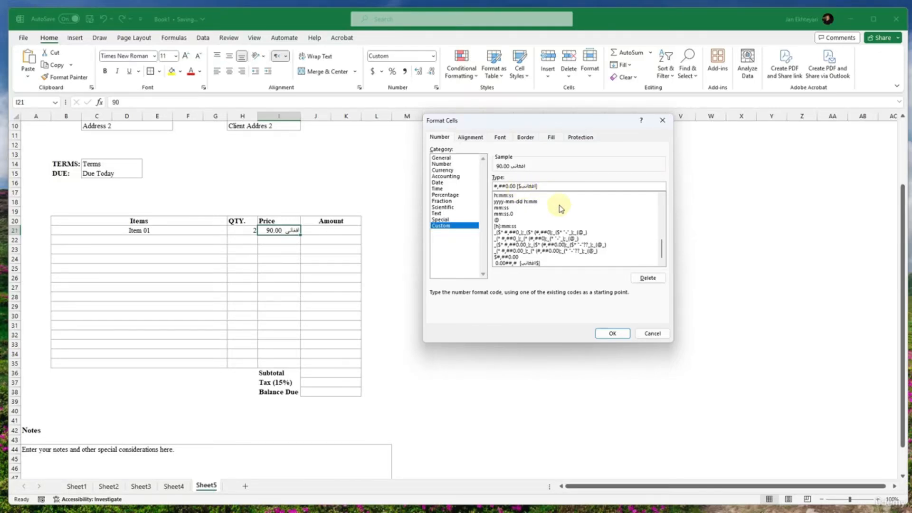
- Try rebuilding the custom format code from the pasted افغانی part and number placeholders, and discard the changes
{"action": "left_click_drag", "start_coordinate": [554, 186], "coordinate": [475, 187]}
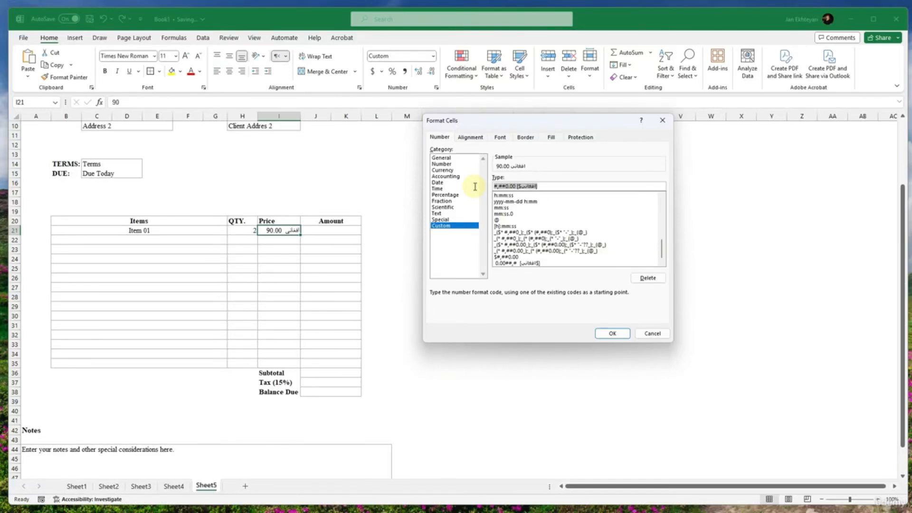
{"action": "type", "text": "#,##00"}
{"action": "key", "text": "ctrl+v"}
{"action": "key", "text": "ctrl+a"}
{"action": "key", "text": "BackSpace"}
{"action": "key", "text": "ctrl+v"}
{"action": "type", "text": "#.000"}
{"action": "left_click", "coordinate": [654, 333]}
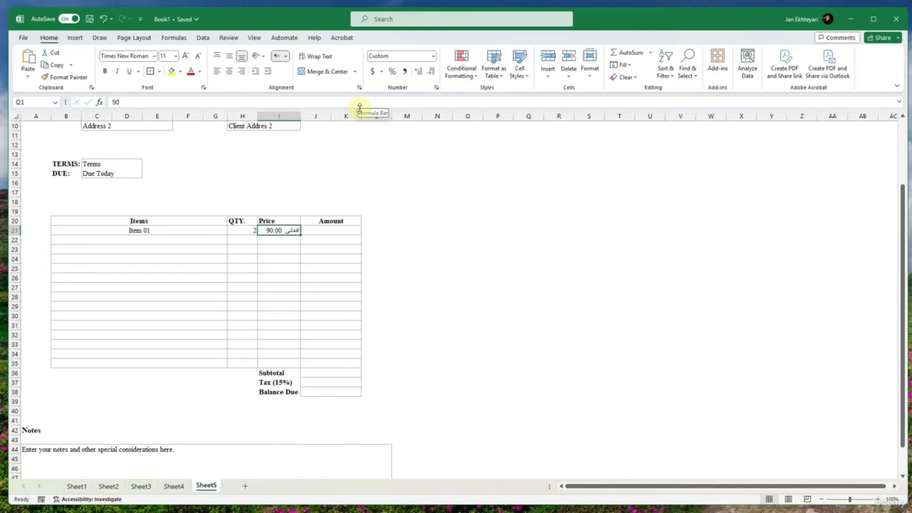
- Set the price cell's font to IRANYekanWebFn Medium
{"action": "left_click", "coordinate": [154, 56]}
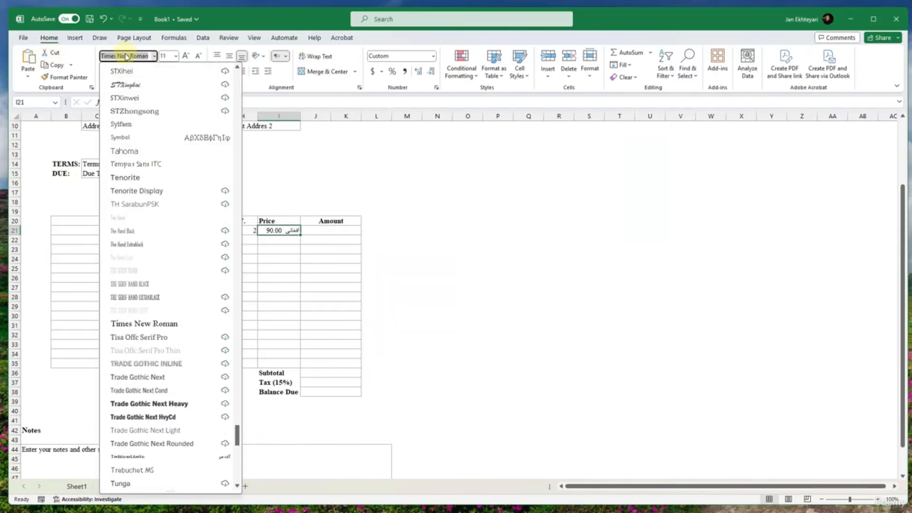
{"action": "type", "text": "Informal"}
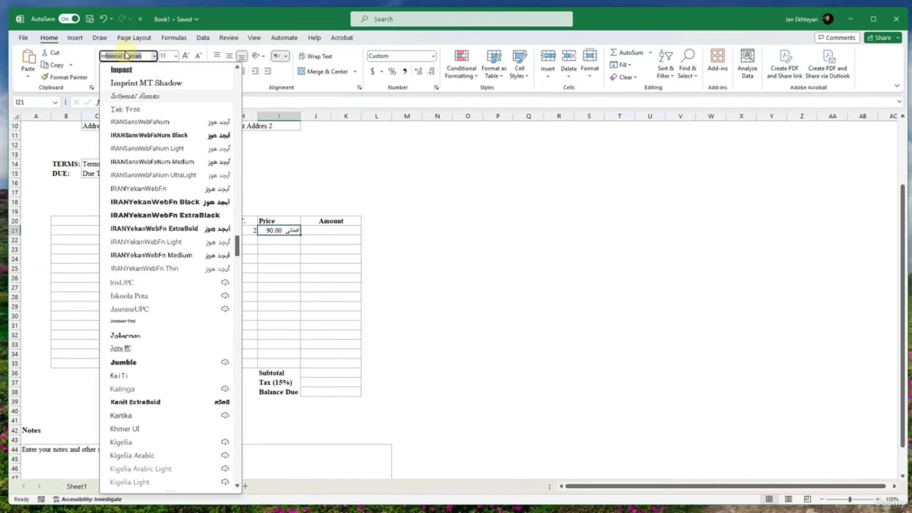
{"action": "left_click", "coordinate": [172, 255]}
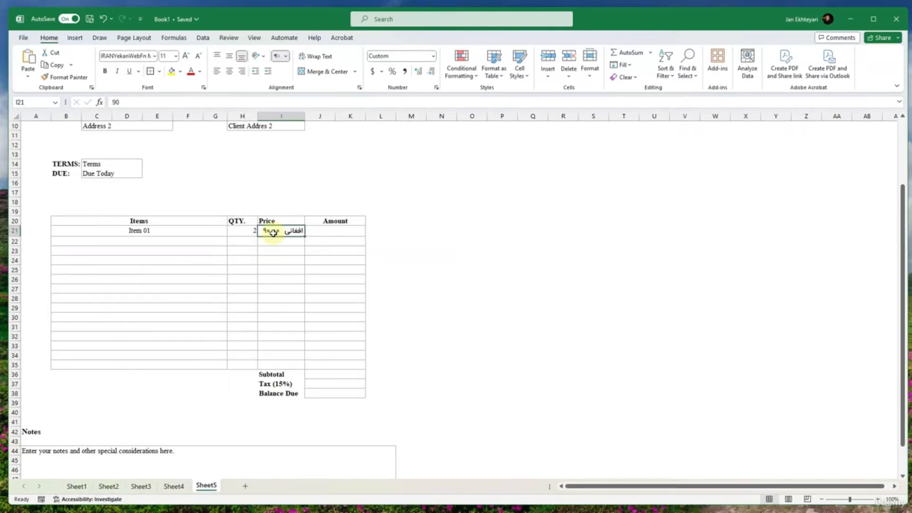
- Try the Right-to-Left and Left-to-Right text directions on the price cell, and set the direction to Context
{"action": "left_click", "coordinate": [285, 57]}
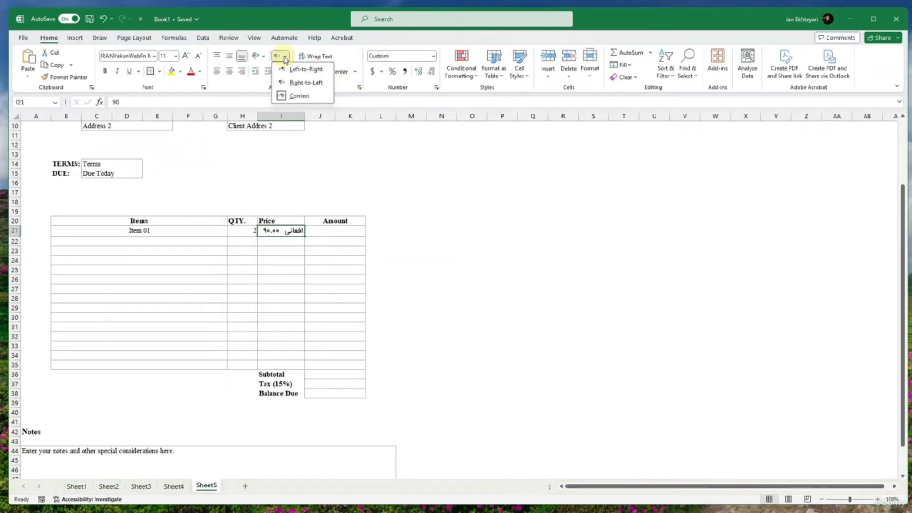
{"action": "left_click", "coordinate": [296, 85]}
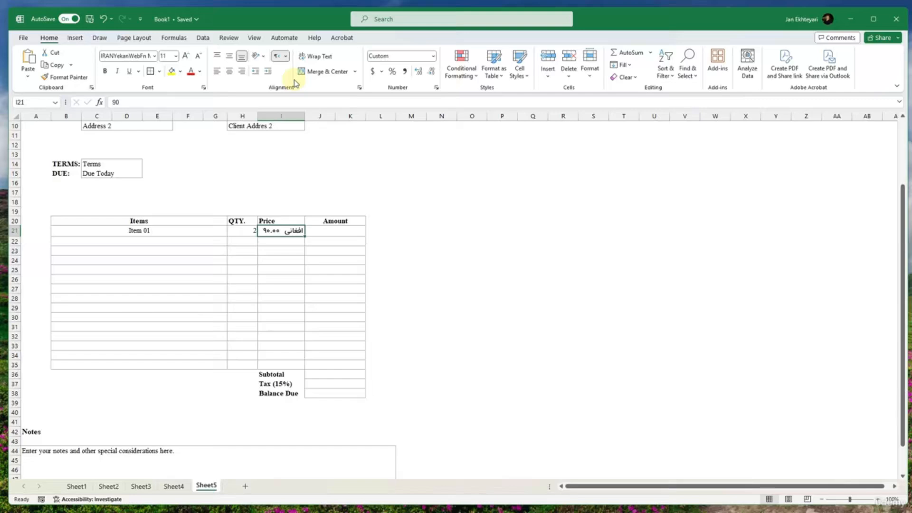
{"action": "left_click", "coordinate": [284, 56]}
{"action": "left_click", "coordinate": [291, 69]}
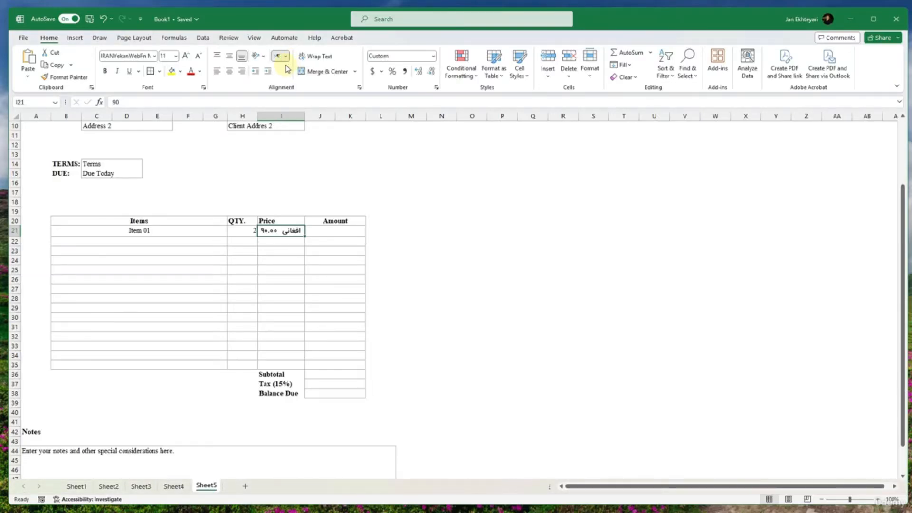
{"action": "left_click", "coordinate": [276, 60]}
{"action": "left_click", "coordinate": [285, 57]}
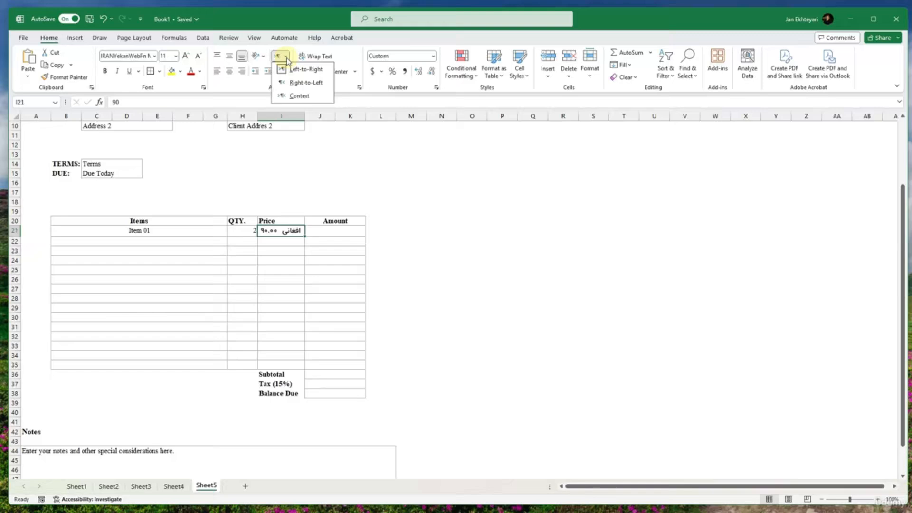
{"action": "left_click", "coordinate": [295, 96]}
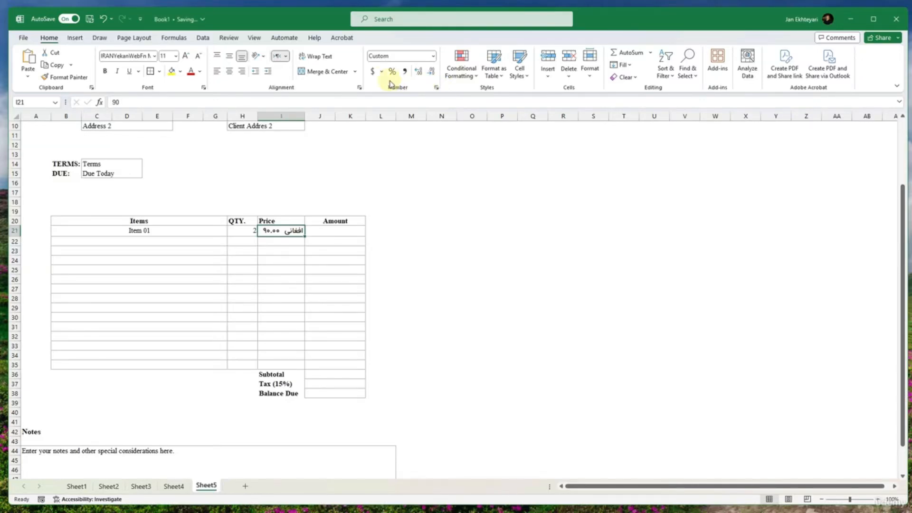
- Give the Item 01 price the dollar Accounting format and set its font to Times New Roman
{"action": "left_click", "coordinate": [372, 71]}
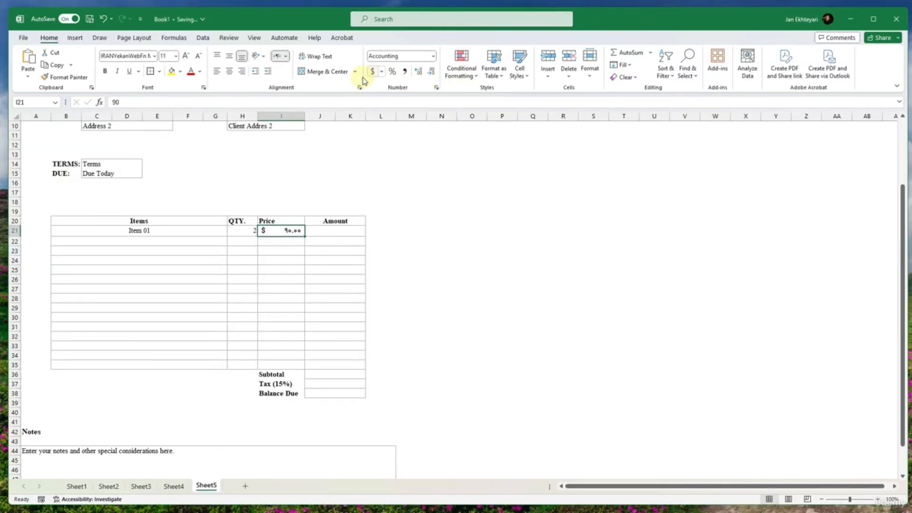
{"action": "left_click", "coordinate": [154, 56]}
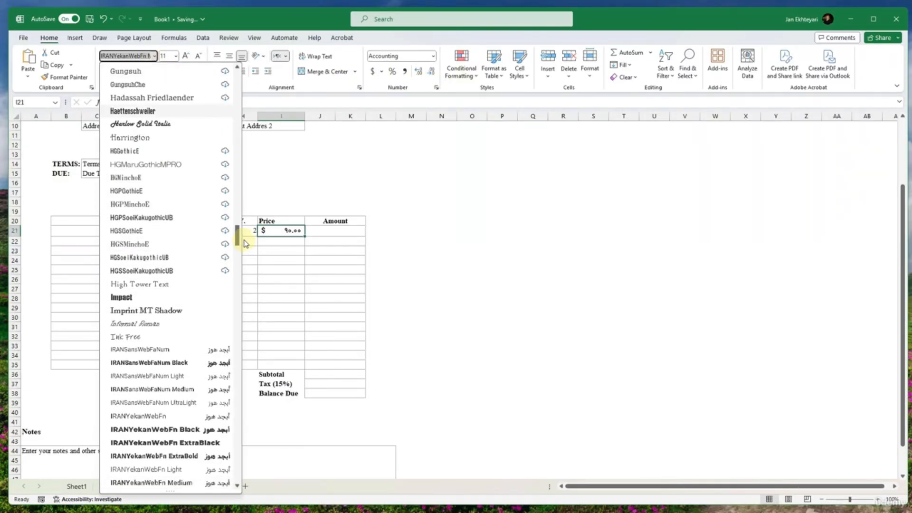
{"action": "left_click_drag", "start_coordinate": [237, 234], "coordinate": [237, 68]}
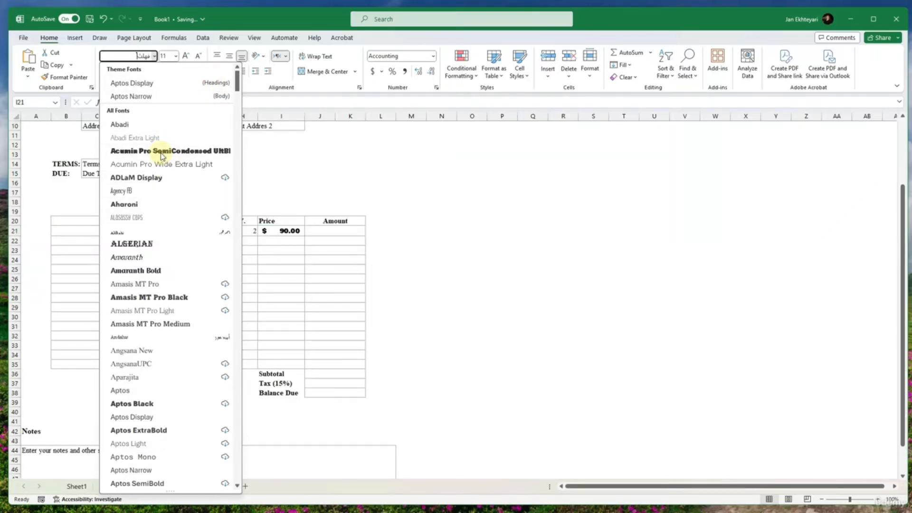
{"action": "type", "text": "Times New Roman"}
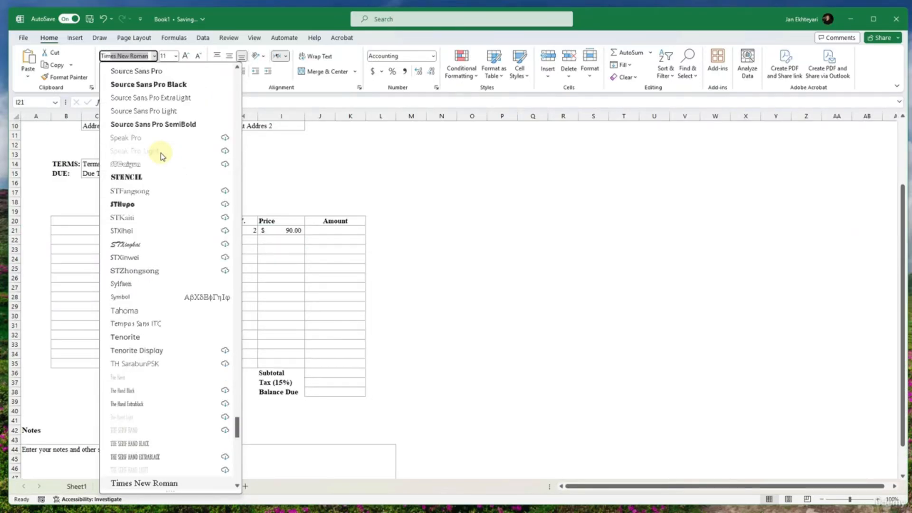
{"action": "left_click", "coordinate": [384, 255]}
{"action": "left_click", "coordinate": [285, 232]}
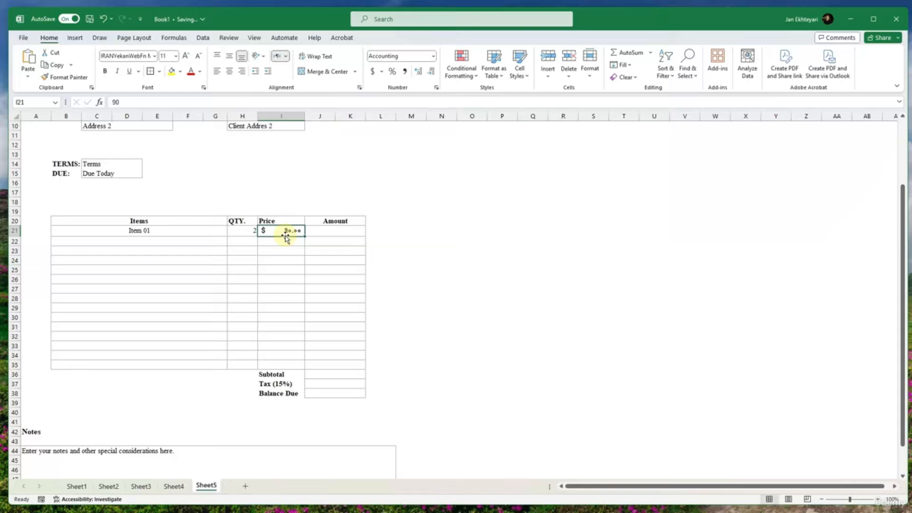
{"action": "left_click", "coordinate": [134, 57]}
{"action": "type", "text": "Times New Roman"}
{"action": "key", "text": "Return"}
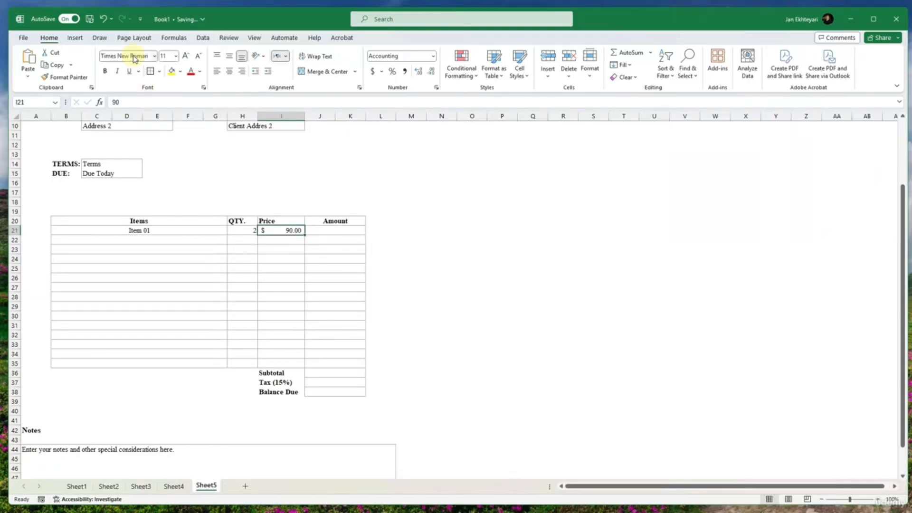
- Try filling the Item 01 price down the Price column to row 35, and undo the fill
{"action": "left_click", "coordinate": [261, 273]}
{"action": "left_click", "coordinate": [300, 232]}
{"action": "left_click", "coordinate": [303, 238]}
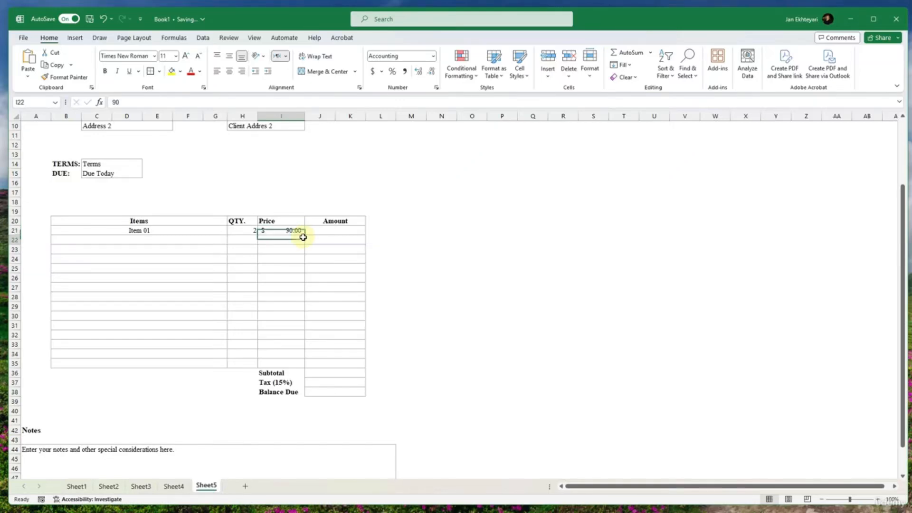
{"action": "left_click", "coordinate": [303, 232]}
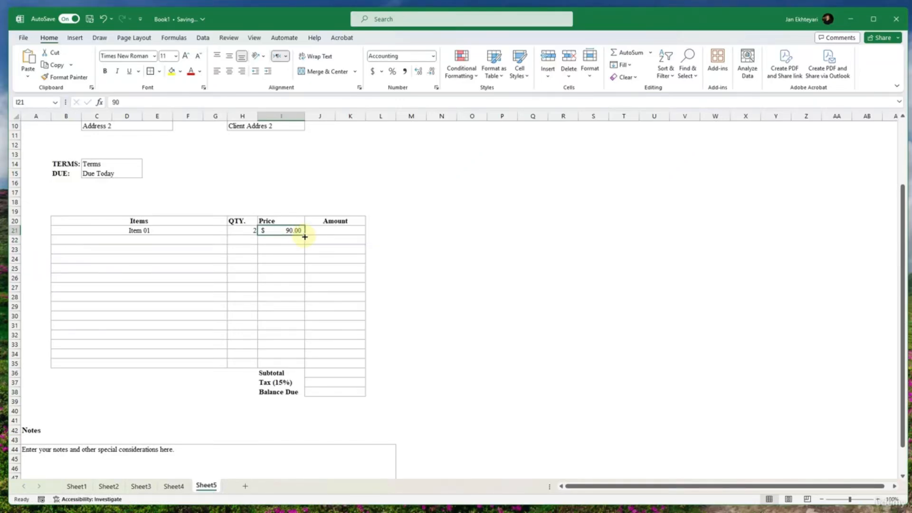
{"action": "left_click_drag", "start_coordinate": [305, 233], "coordinate": [302, 366]}
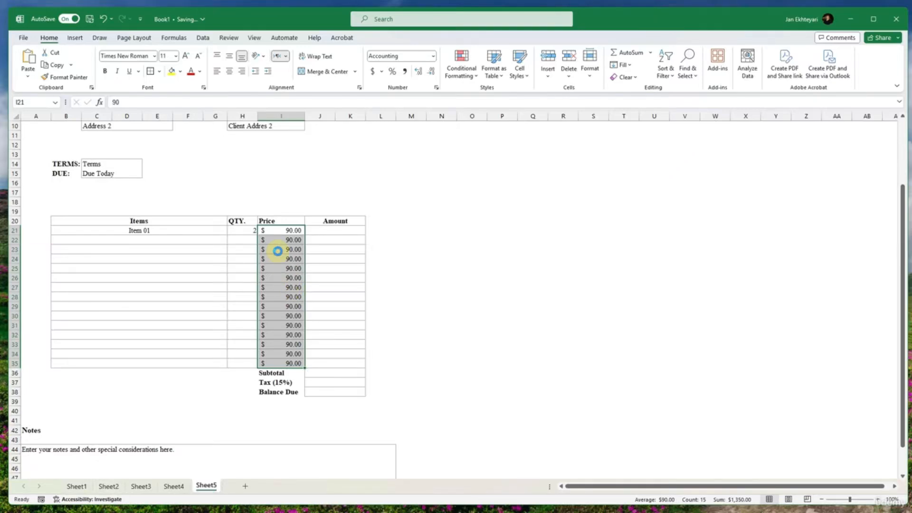
{"action": "key", "text": "ctrl+z"}
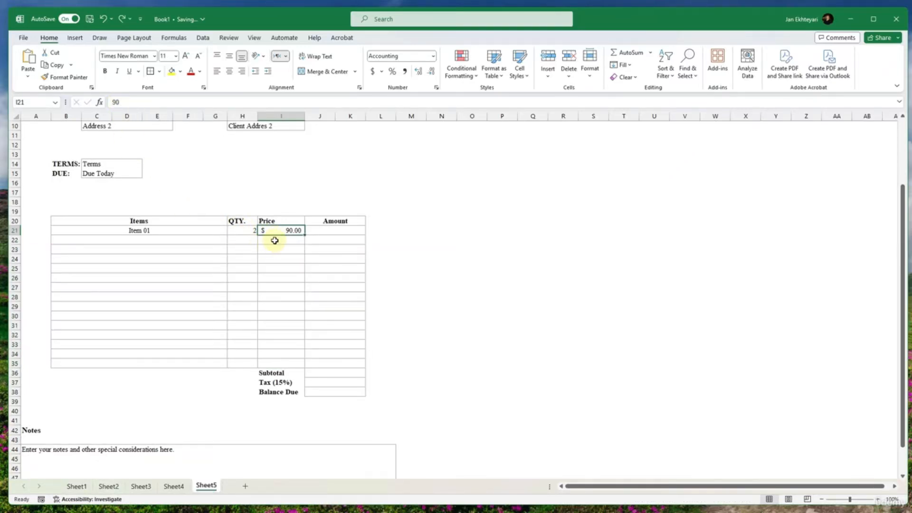
- Enter the formula =(H21*I21) in Item 01's Amount cell to multiply quantity by price
{"action": "left_click", "coordinate": [319, 230]}
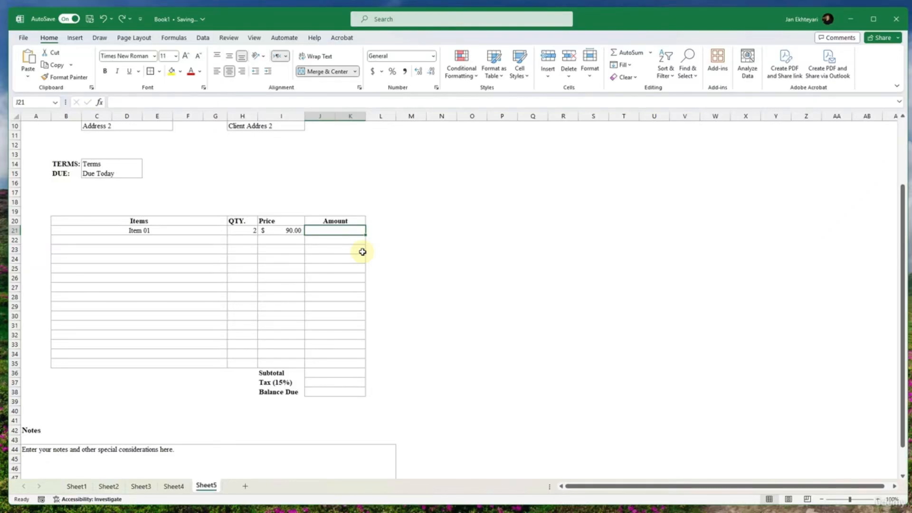
{"action": "type", "text": "="}
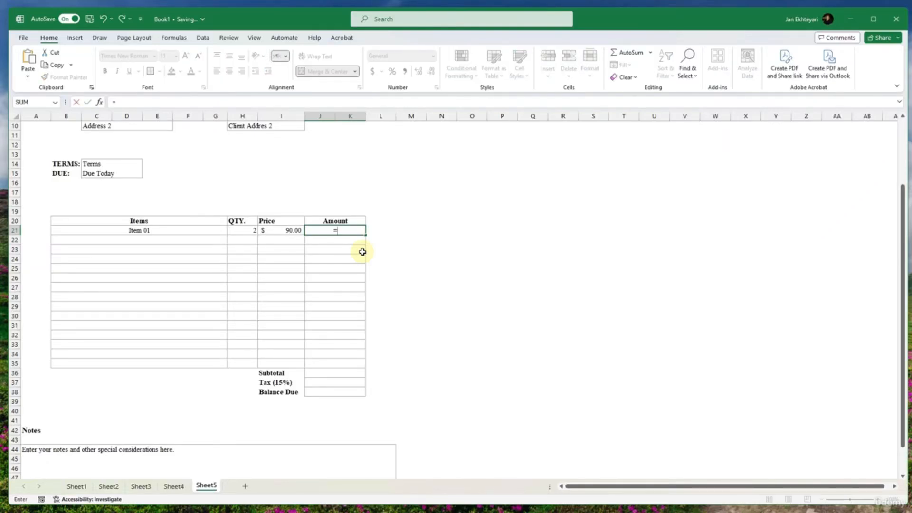
{"action": "type", "text": "()"}
{"action": "key", "text": "BackSpace"}
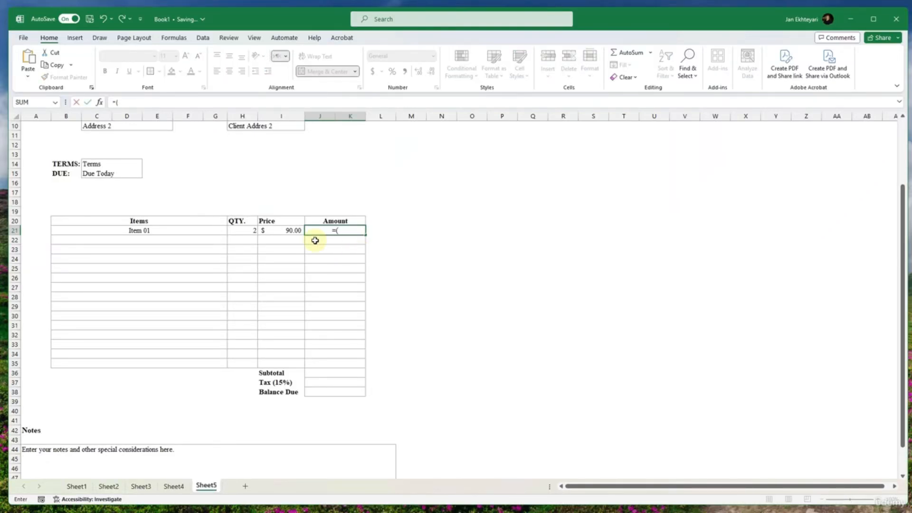
{"action": "left_click", "coordinate": [245, 230]}
{"action": "type", "text": "*"}
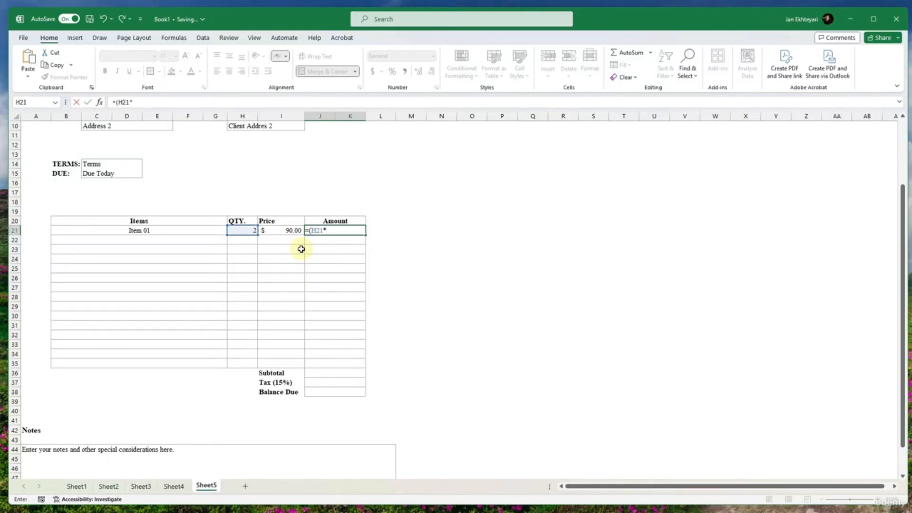
{"action": "left_click", "coordinate": [300, 230]}
{"action": "type", "text": ")"}
{"action": "key", "text": "Return"}
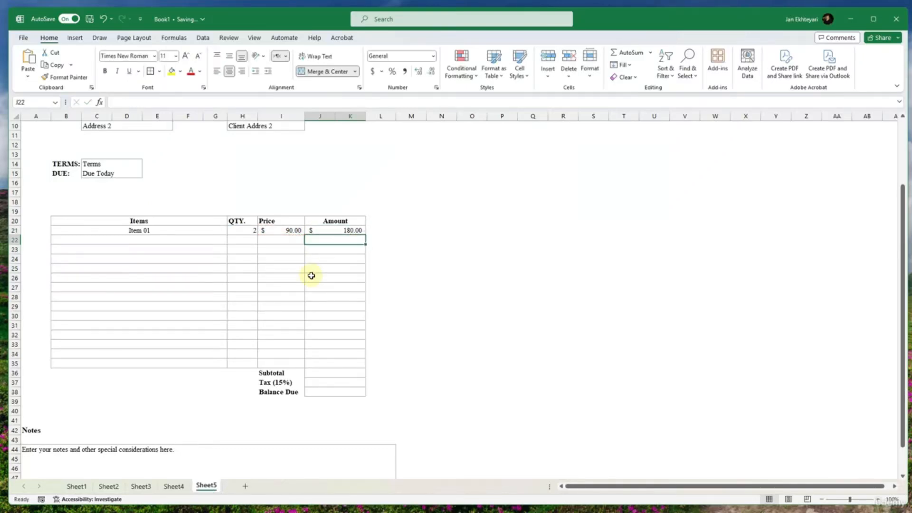
- Fill the Amount formula from row 21 down through row 35 of the items table
{"action": "left_click", "coordinate": [347, 230]}
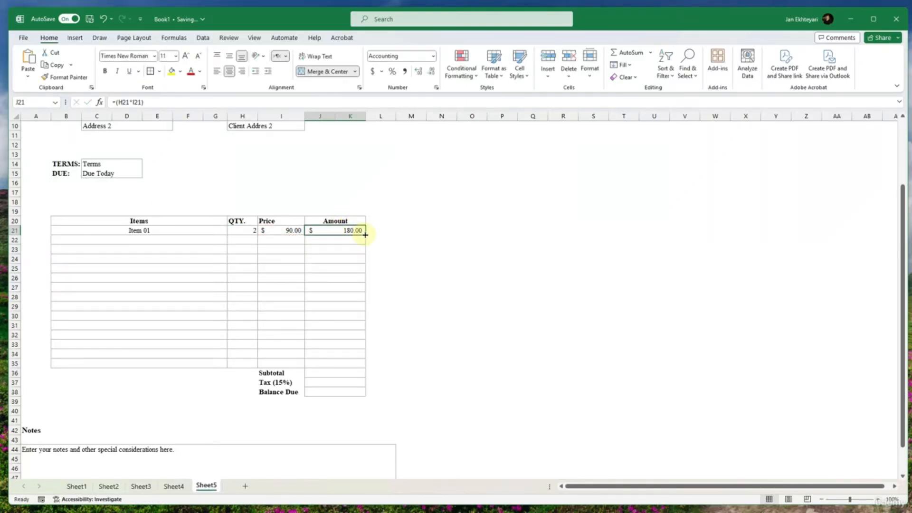
{"action": "left_click_drag", "start_coordinate": [365, 234], "coordinate": [344, 369]}
{"action": "left_click", "coordinate": [347, 346]}
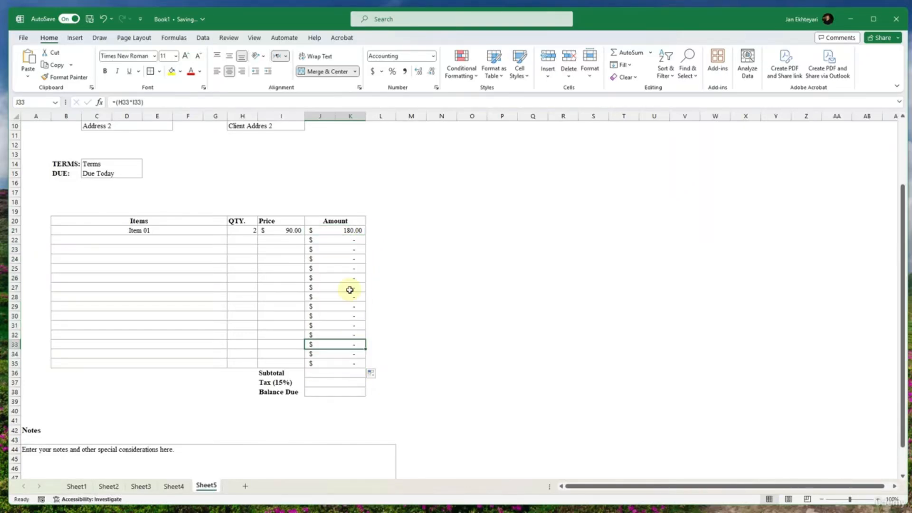
- Add an Item 02 row to the items table with a quantity of 3 and a price of 150
{"action": "left_click", "coordinate": [192, 240]}
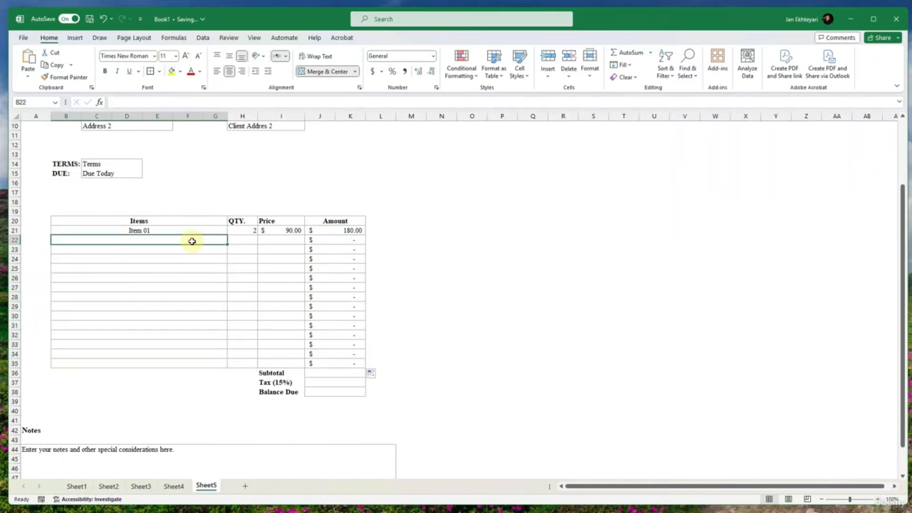
{"action": "type", "text": "Item 02"}
{"action": "key", "text": "Tab"}
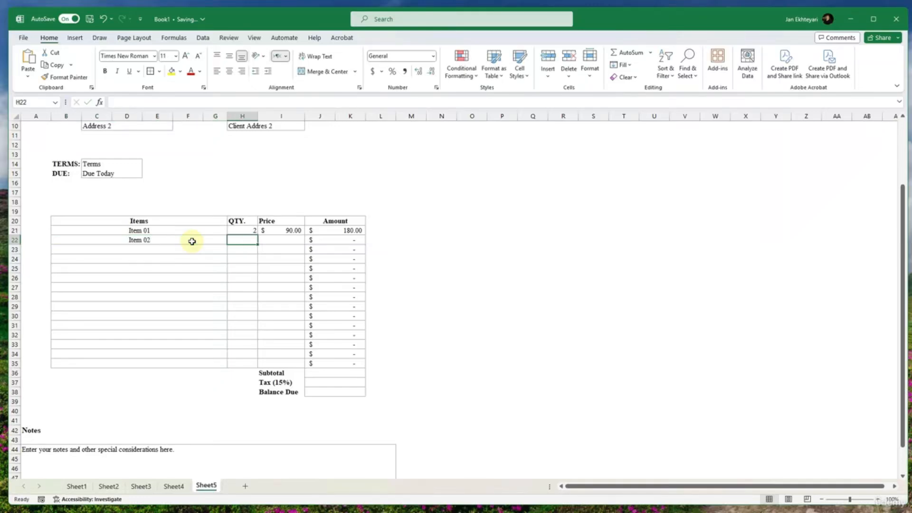
{"action": "type", "text": "3"}
{"action": "key", "text": "Tab"}
{"action": "type", "text": "150"}
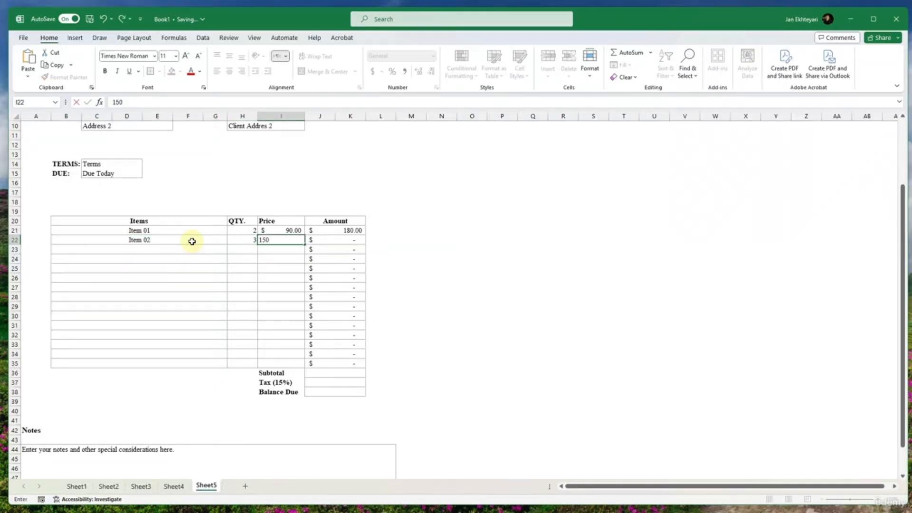
{"action": "key", "text": "Return"}
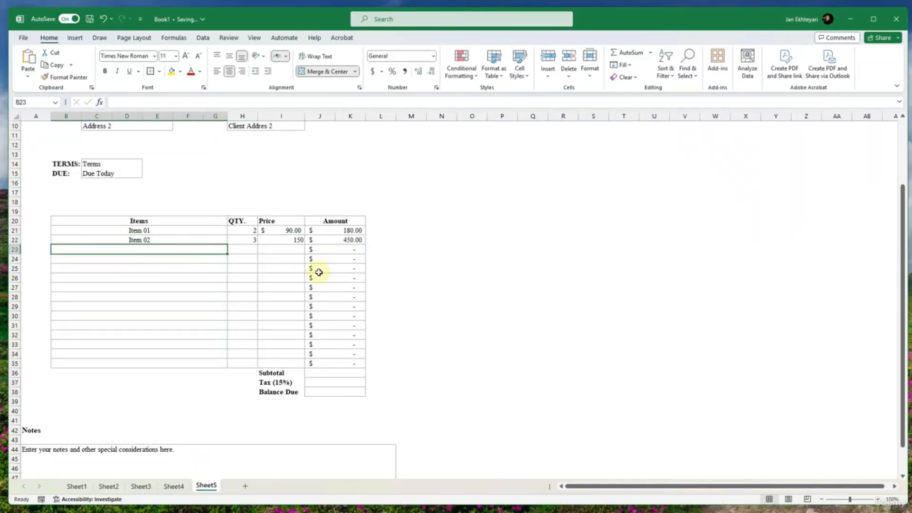
{"action": "left_click", "coordinate": [325, 376]}
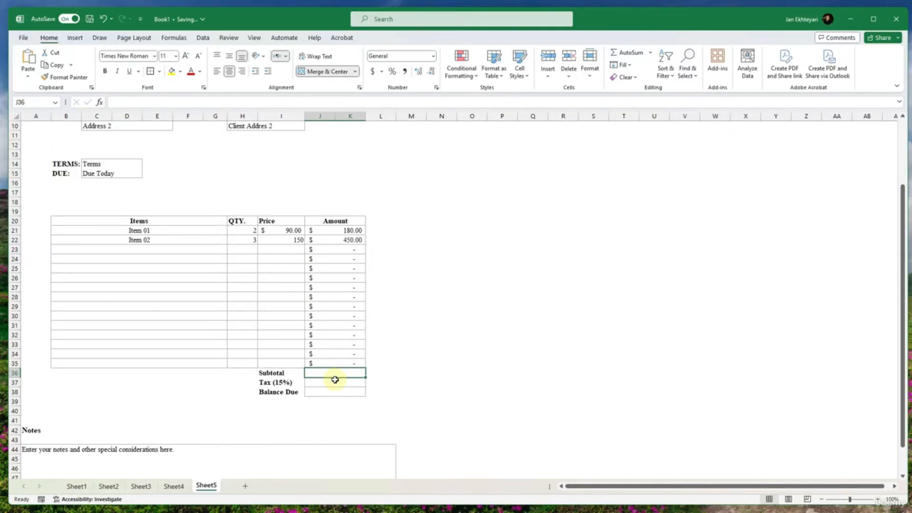
{"action": "type", "text": "=("}
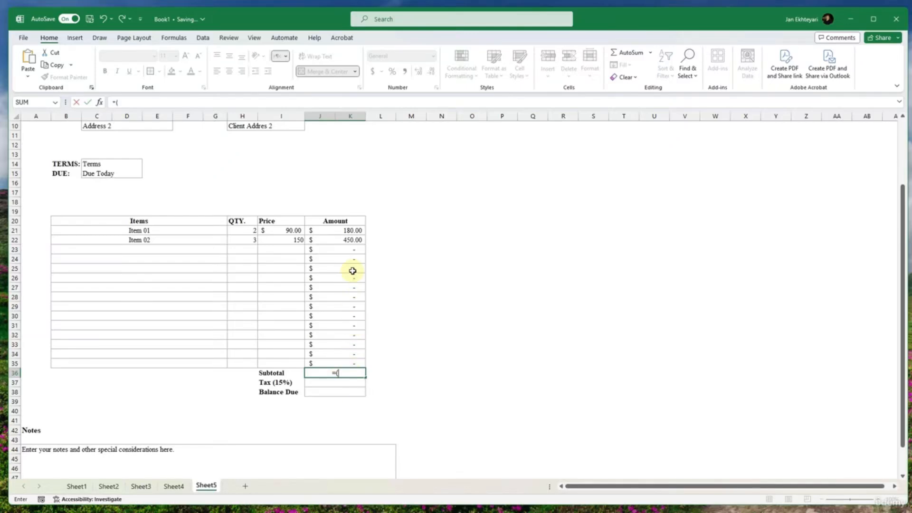
{"action": "left_click", "coordinate": [349, 249]}
{"action": "type", "text": "+"}
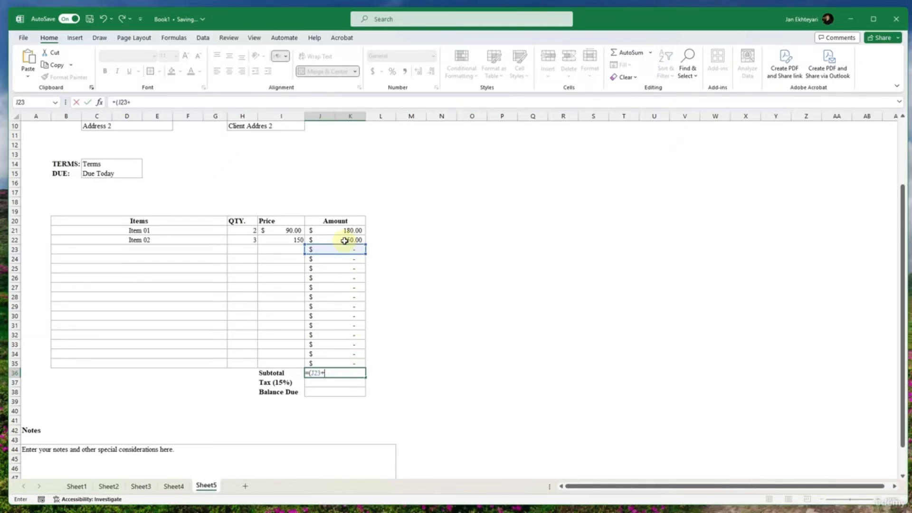
{"action": "left_click", "coordinate": [344, 241]}
{"action": "type", "text": "+"}
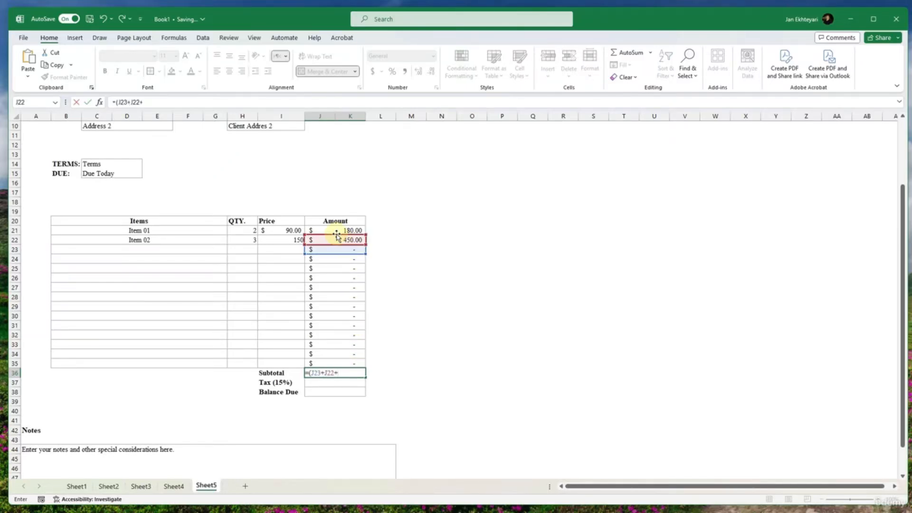
{"action": "left_click", "coordinate": [336, 232]}
{"action": "type", "text": "+"}
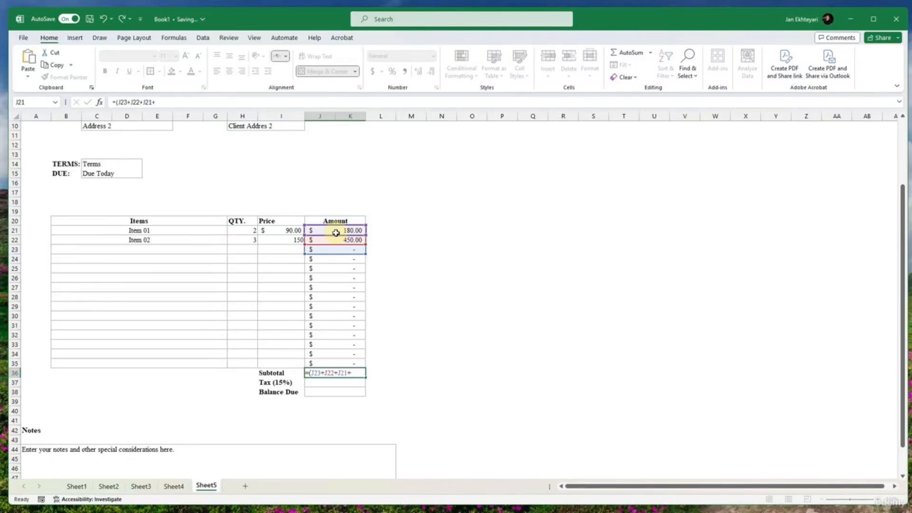
{"action": "key", "text": "Escape"}
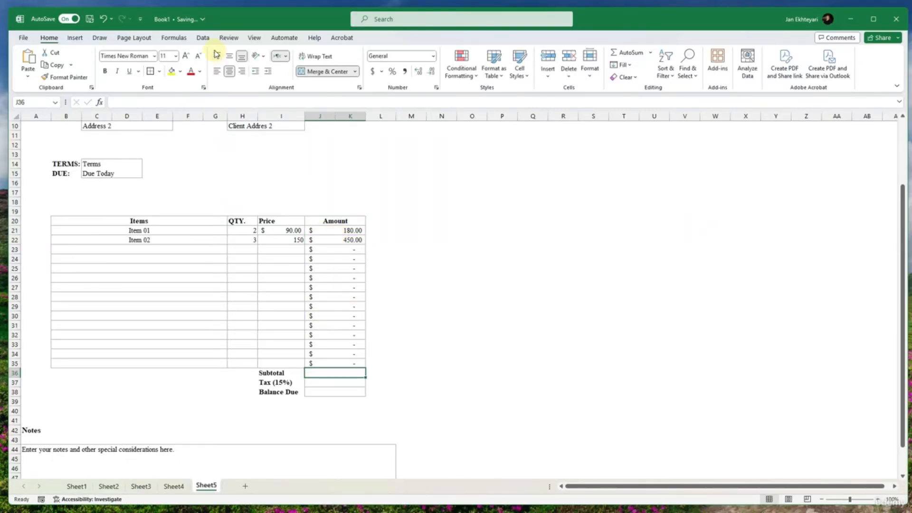
- Try totalling the Amount column in the Subtotal cell with the AutoSum function
{"action": "left_click", "coordinate": [166, 38]}
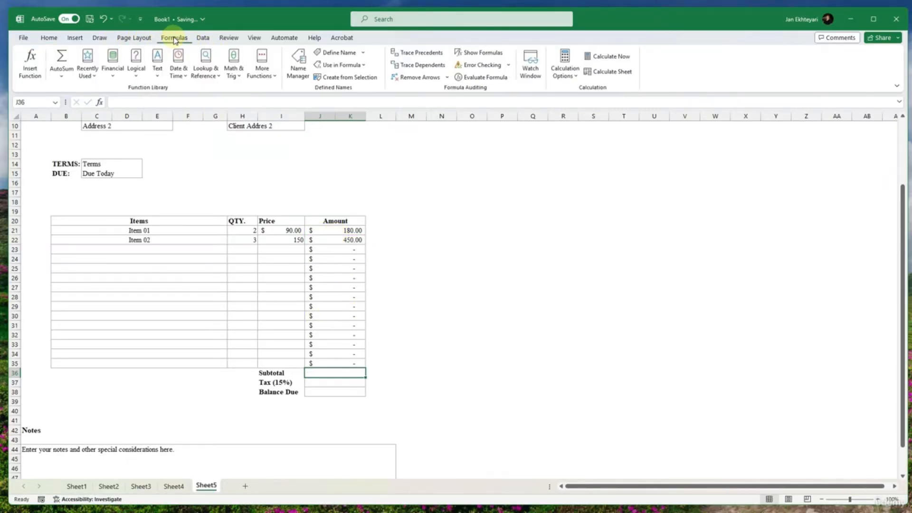
{"action": "left_click", "coordinate": [62, 76]}
{"action": "left_click", "coordinate": [72, 90]}
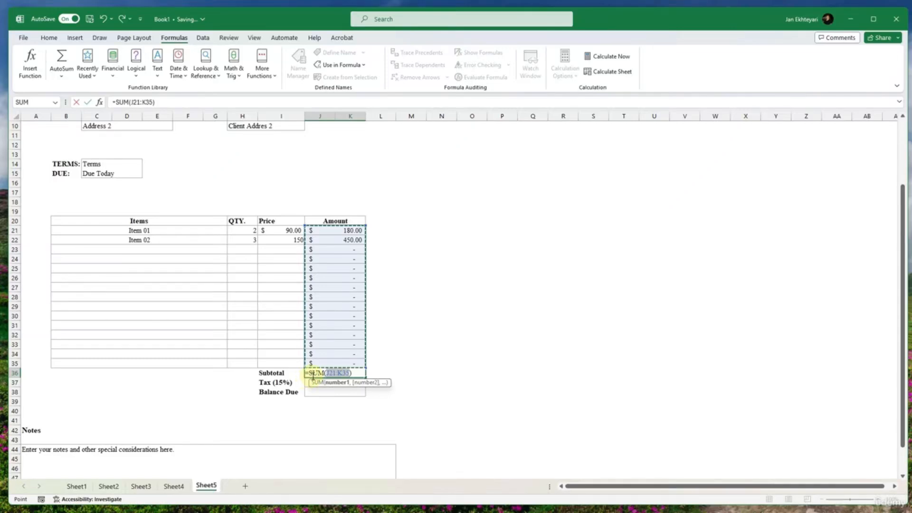
{"action": "key", "text": "Return"}
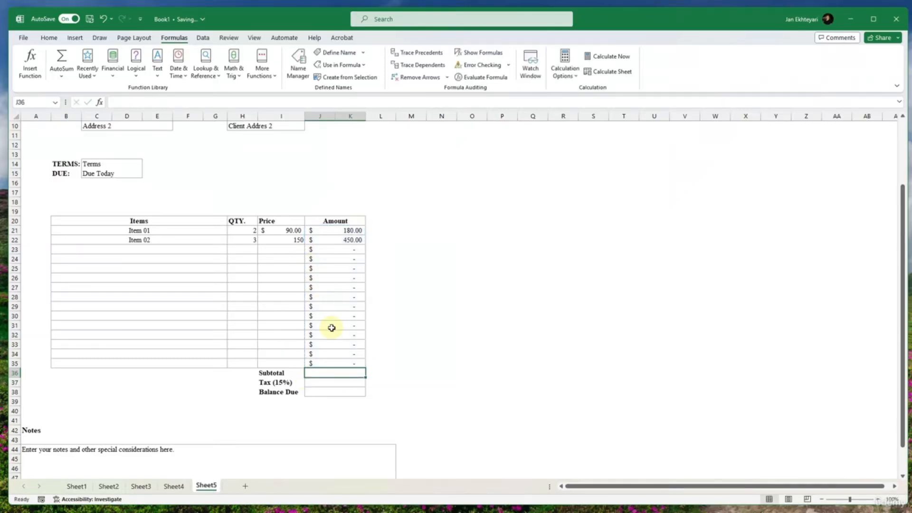
- Try entering the formula =sum(J21:K35) manually in the Subtotal cell, and undo the entry
{"action": "type", "text": "=sum("}
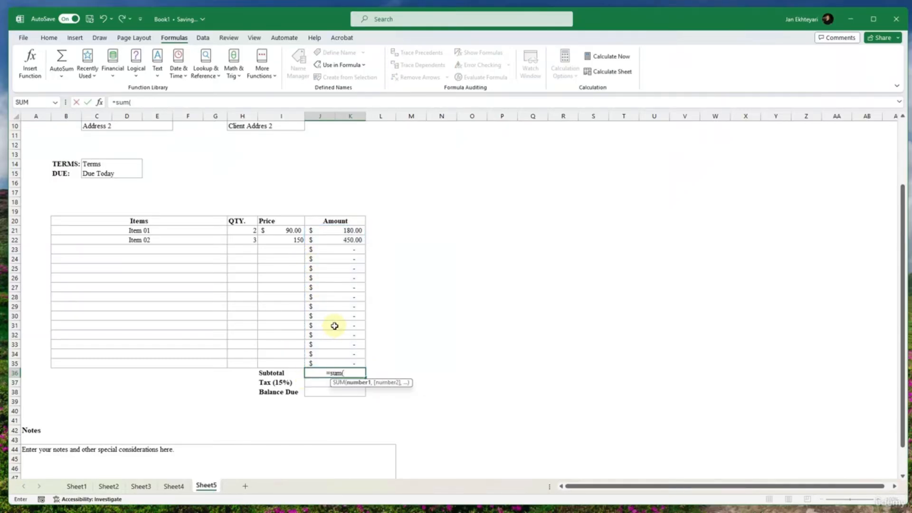
{"action": "left_click_drag", "start_coordinate": [339, 361], "coordinate": [336, 229]}
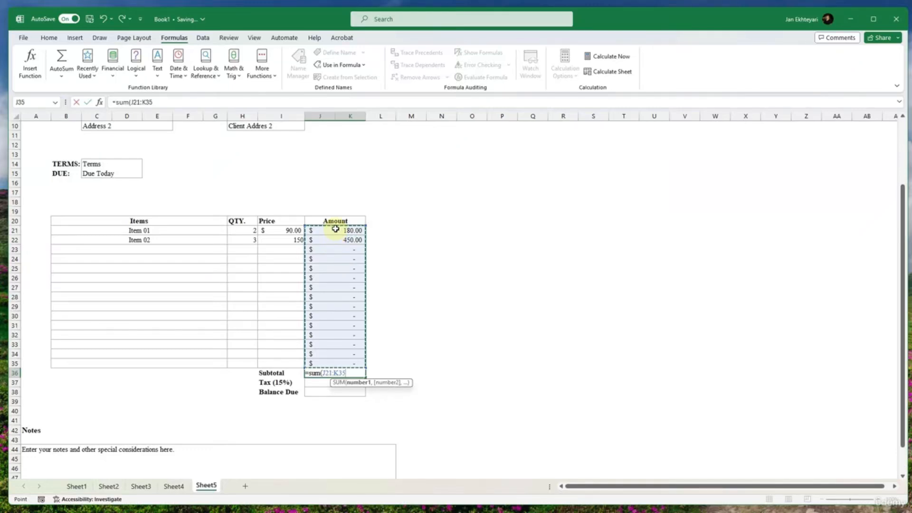
{"action": "type", "text": ")"}
{"action": "key", "text": "Return"}
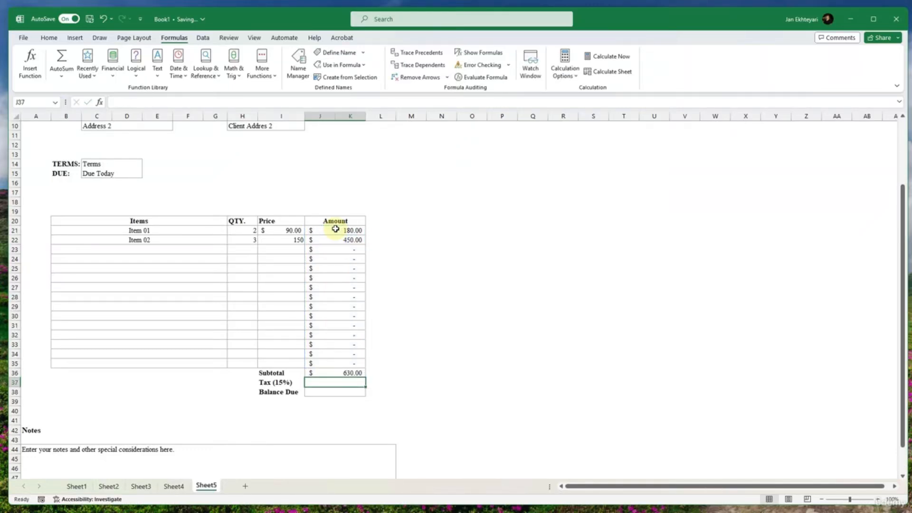
{"action": "key", "text": "ctrl+z"}
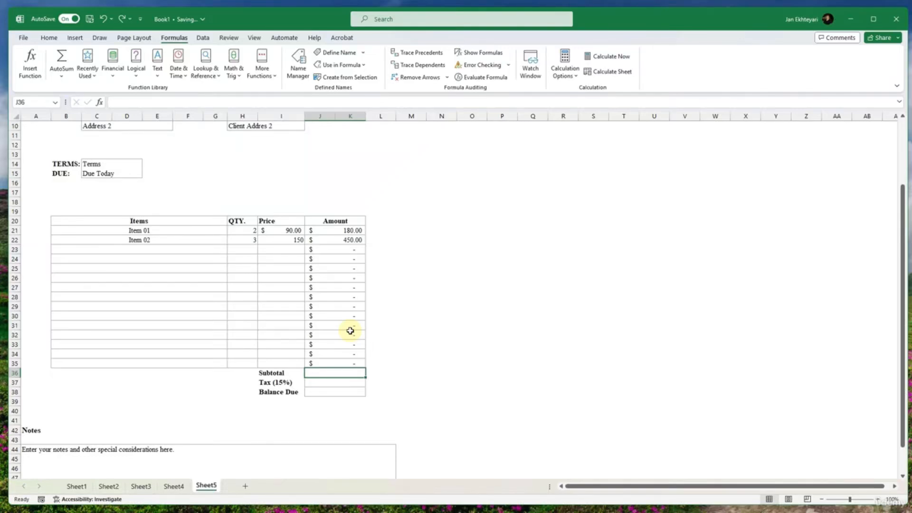
- AutoSum the Amount column into the Subtotal cell as =SUM(J21:K35) and make the cell bold
{"action": "key", "text": "alt+equal"}
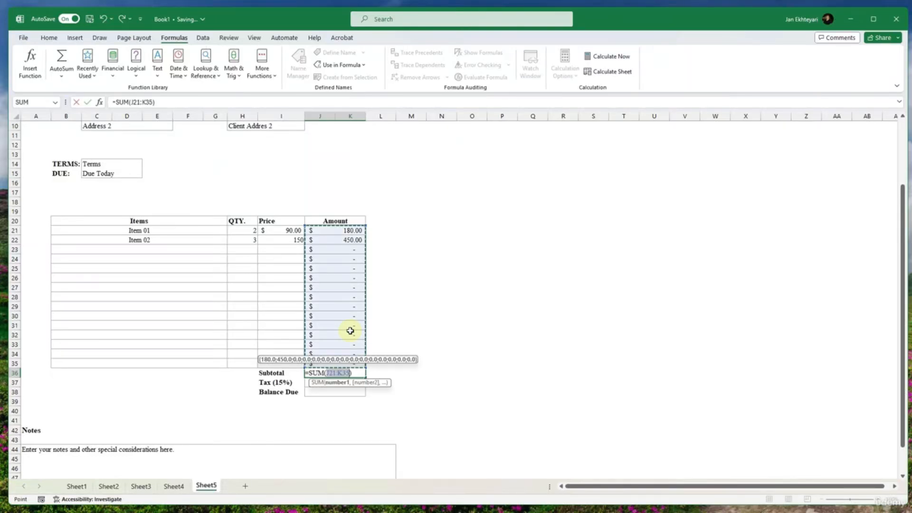
{"action": "key", "text": "Return"}
{"action": "left_click", "coordinate": [350, 372]}
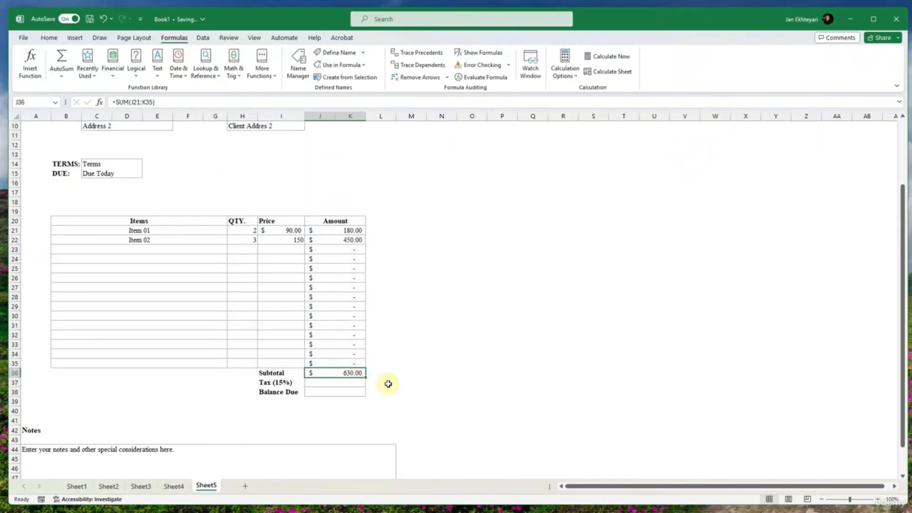
- Enter the formula =(J36*0.15) in the Tax (15%) amount cell to calculate tax on the subtotal
{"action": "left_click", "coordinate": [340, 382]}
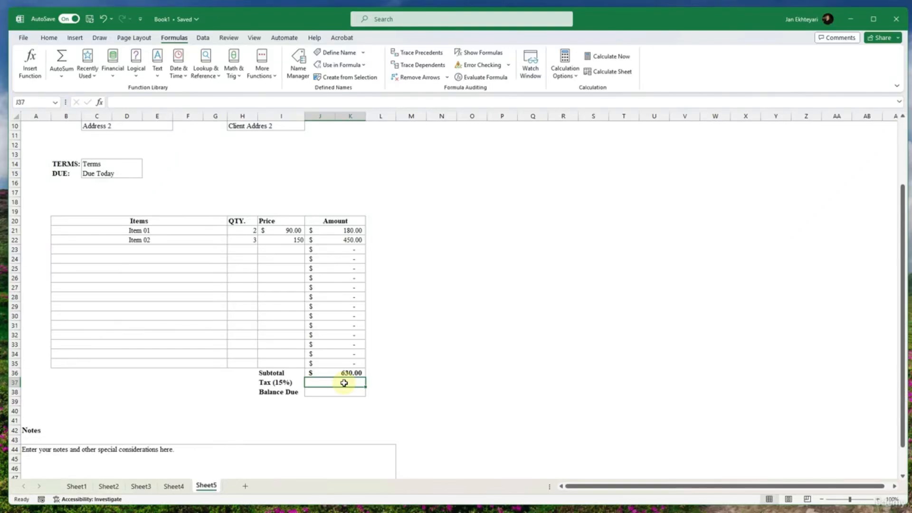
{"action": "type", "text": "=)"}
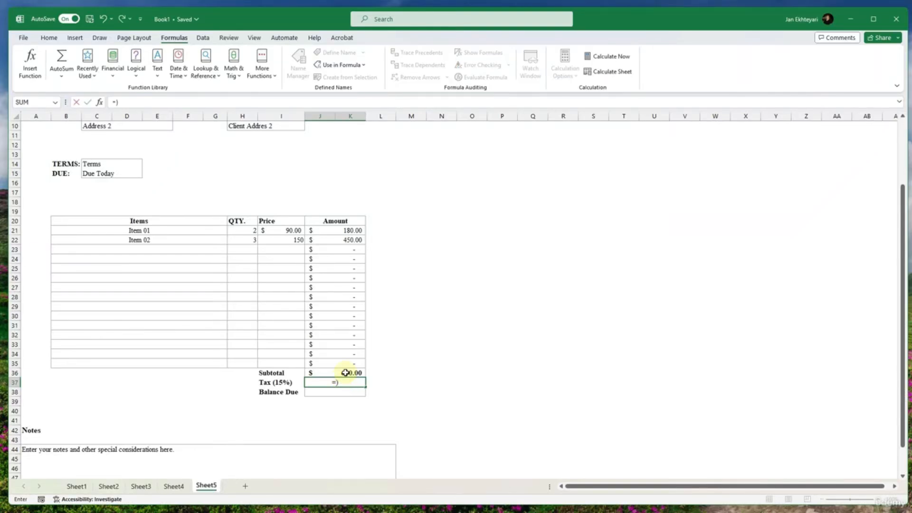
{"action": "key", "text": "BackSpace"}
{"action": "key", "text": "BackSpace"}
{"action": "type", "text": "+"}
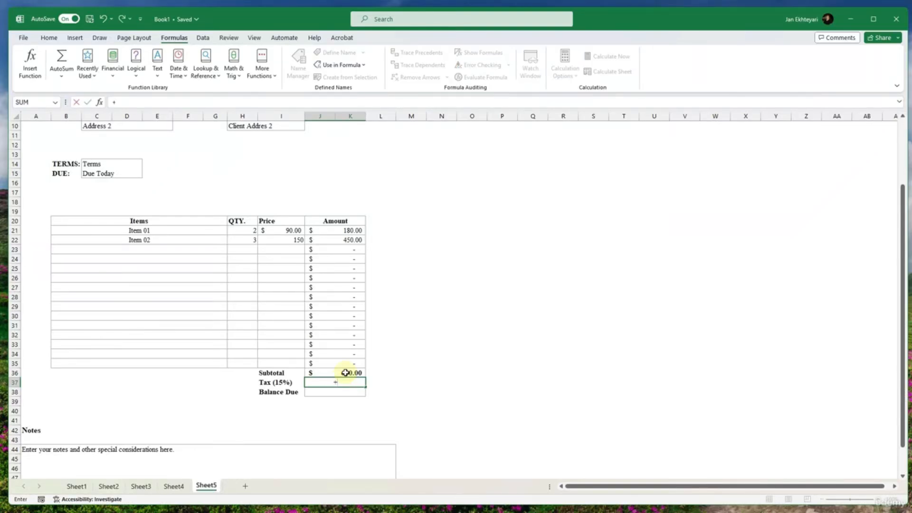
{"action": "key", "text": "BackSpace"}
{"action": "type", "text": "=("}
{"action": "left_click", "coordinate": [346, 373]}
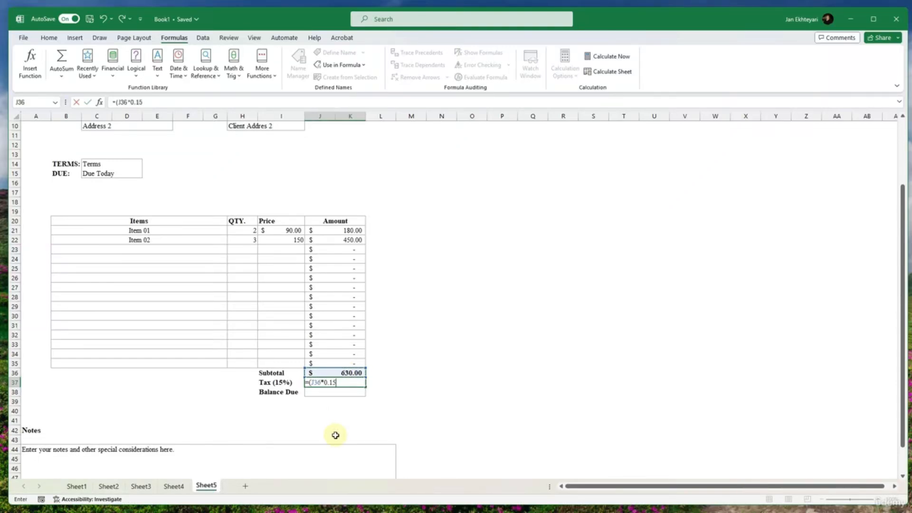
{"action": "type", "text": "*0.15)"}
{"action": "key", "text": "Return"}
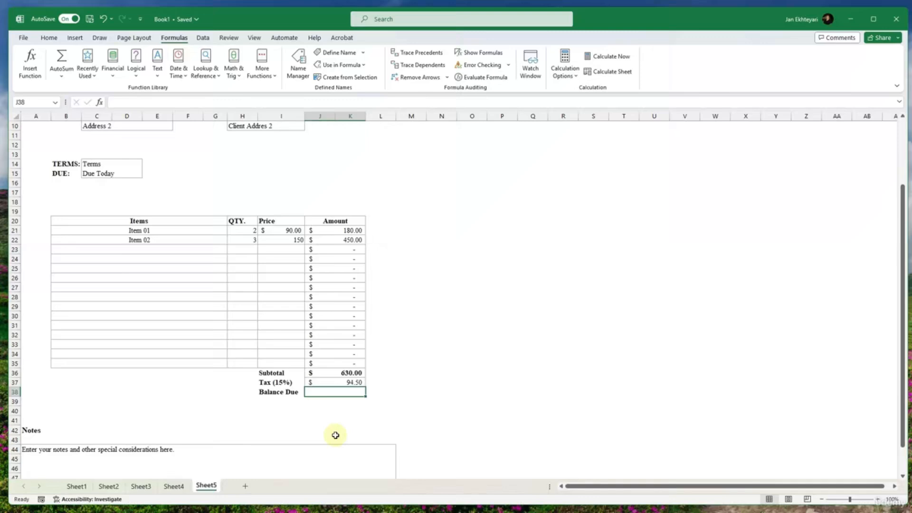
- Try editing the multiplier in the Tax (15%) formula, and undo the edit
{"action": "double_click", "coordinate": [347, 383]}
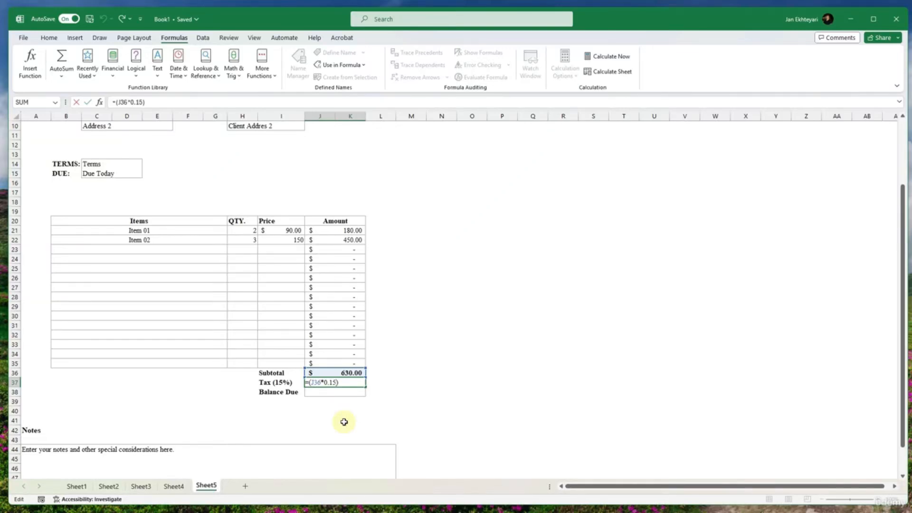
{"action": "key", "text": "BackSpace"}
{"action": "key", "text": "Return"}
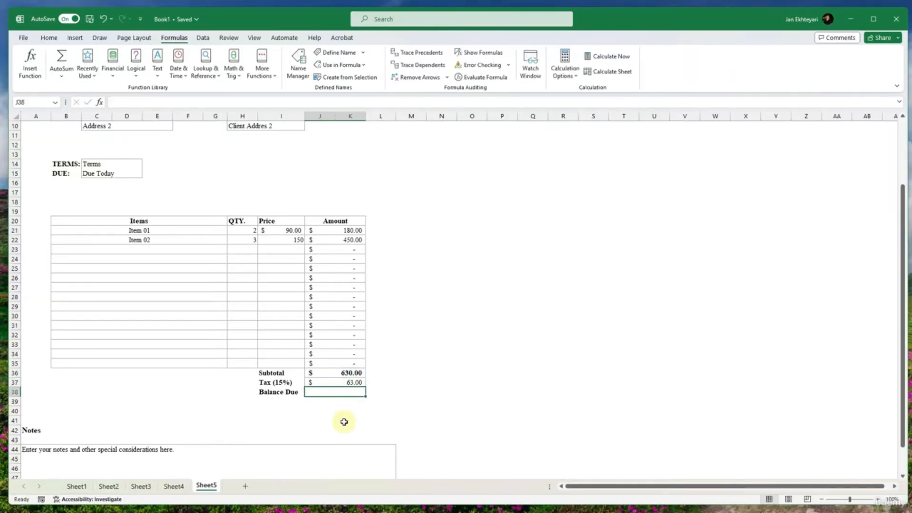
{"action": "key", "text": "ctrl+z"}
- Extend the Tax (15%) formula to =(J36*0.15+J36) so it adds the subtotal, and make the cell bold
{"action": "double_click", "coordinate": [349, 382]}
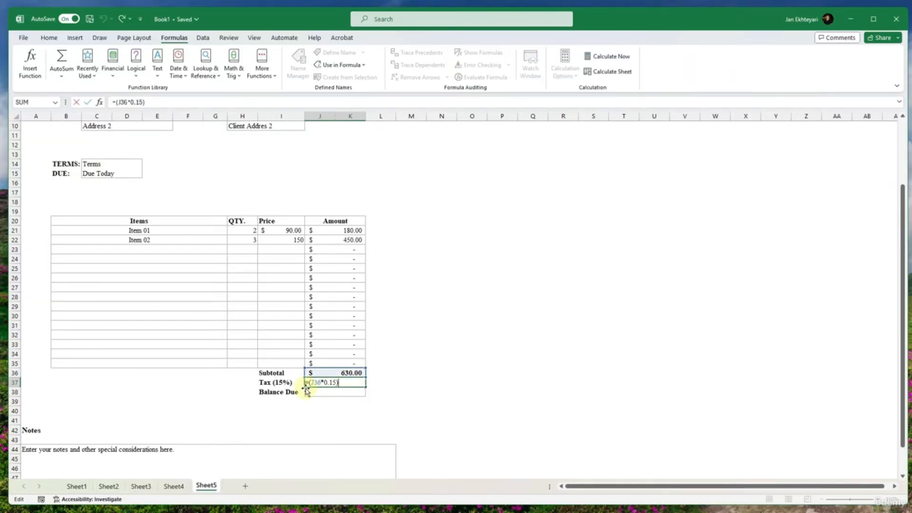
{"action": "left_click", "coordinate": [335, 382]}
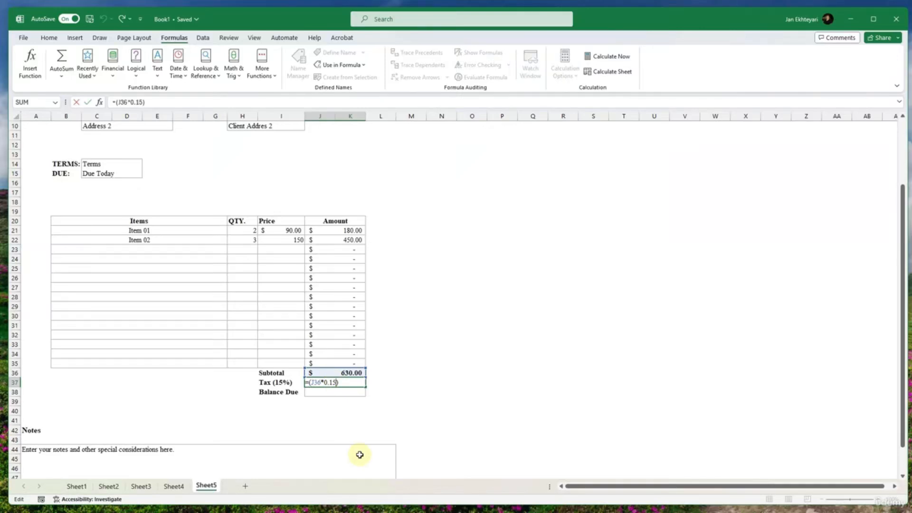
{"action": "type", "text": "+"}
{"action": "left_click", "coordinate": [349, 373]}
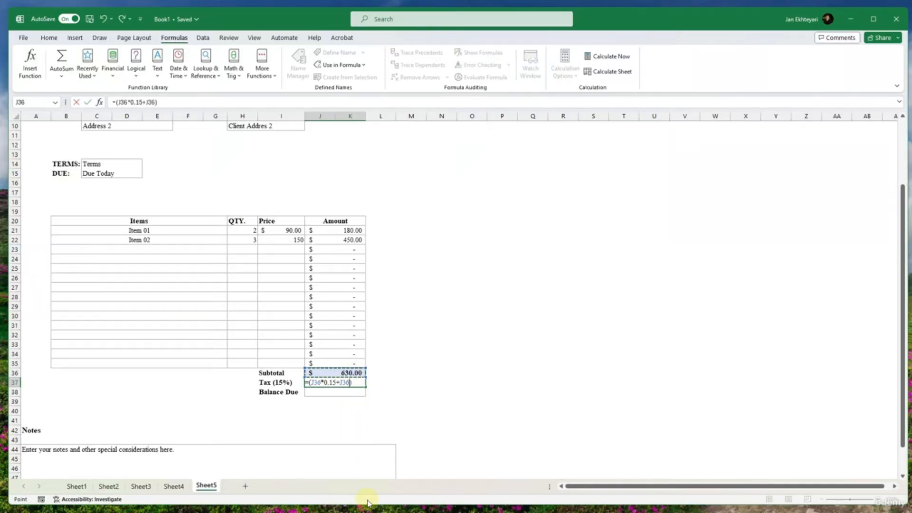
{"action": "key", "text": "Return"}
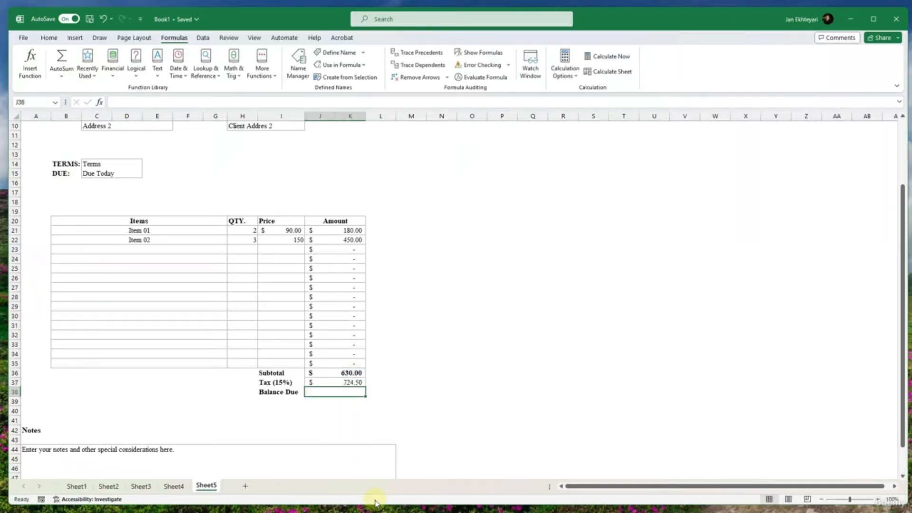
{"action": "left_click", "coordinate": [349, 383]}
{"action": "key", "text": "ctrl+b"}
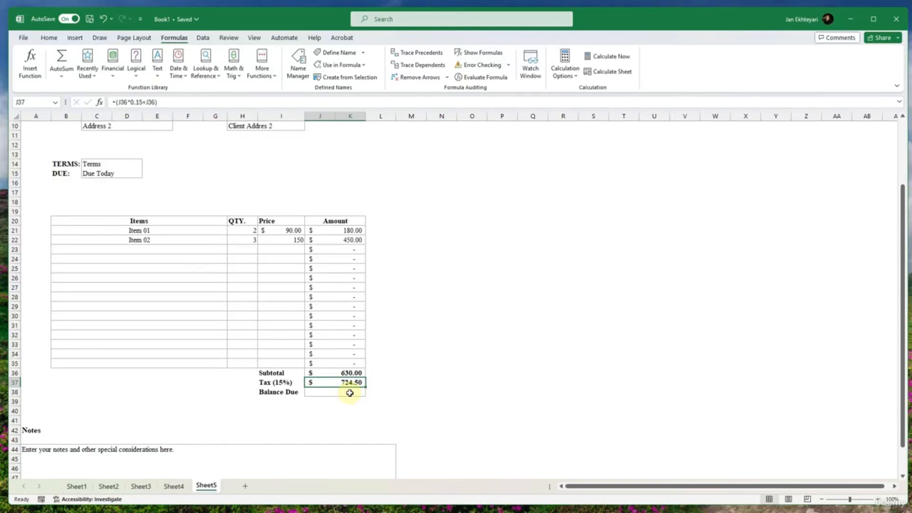
- Enter the formula =(J37) in the Balance Due amount cell and make the cell bold
{"action": "left_click", "coordinate": [349, 392]}
{"action": "type", "text": "=("}
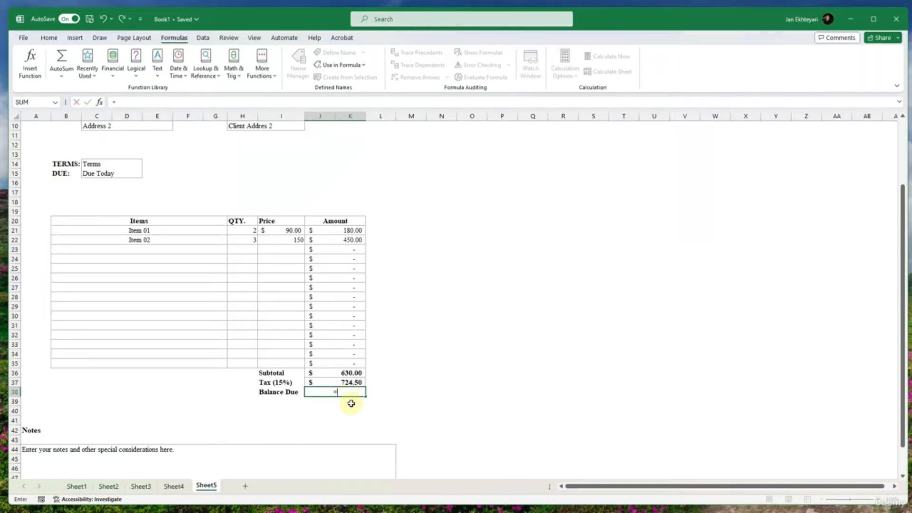
{"action": "left_click", "coordinate": [334, 382]}
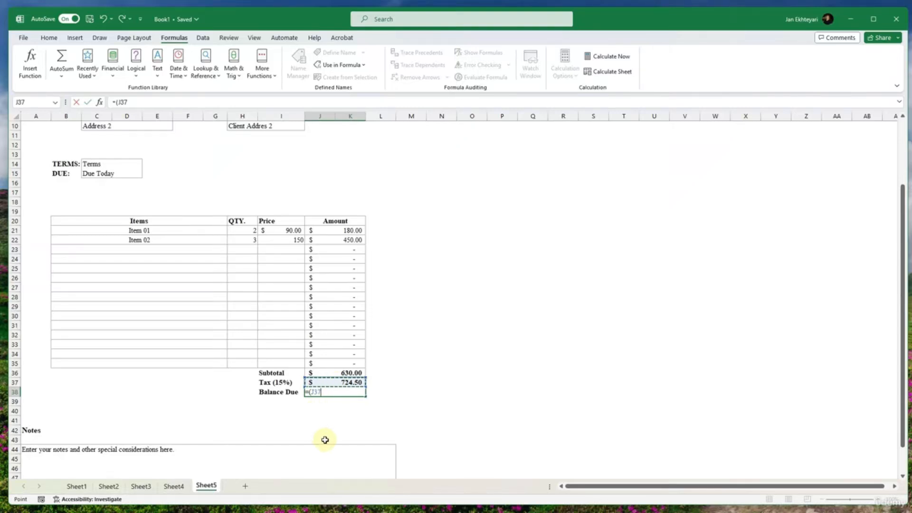
{"action": "type", "text": ")"}
{"action": "key", "text": "Return"}
{"action": "left_click", "coordinate": [348, 392]}
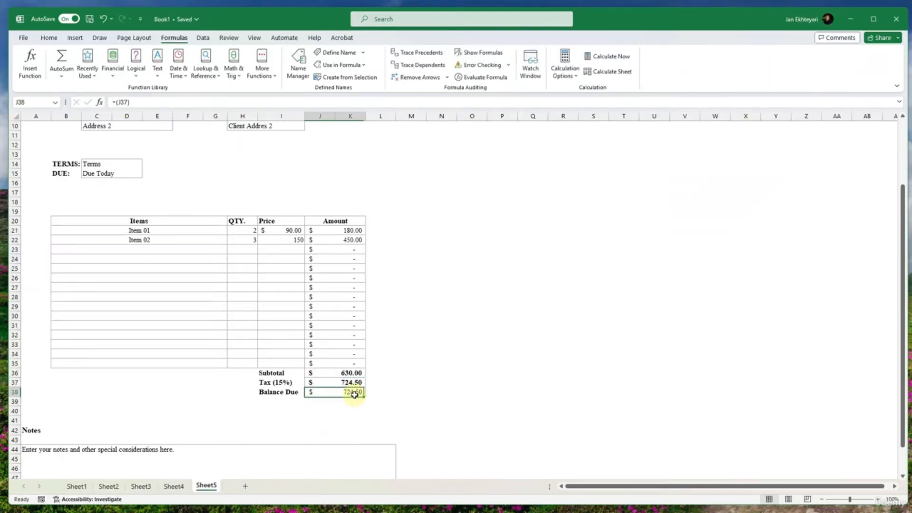
{"action": "key", "text": "ctrl+b"}
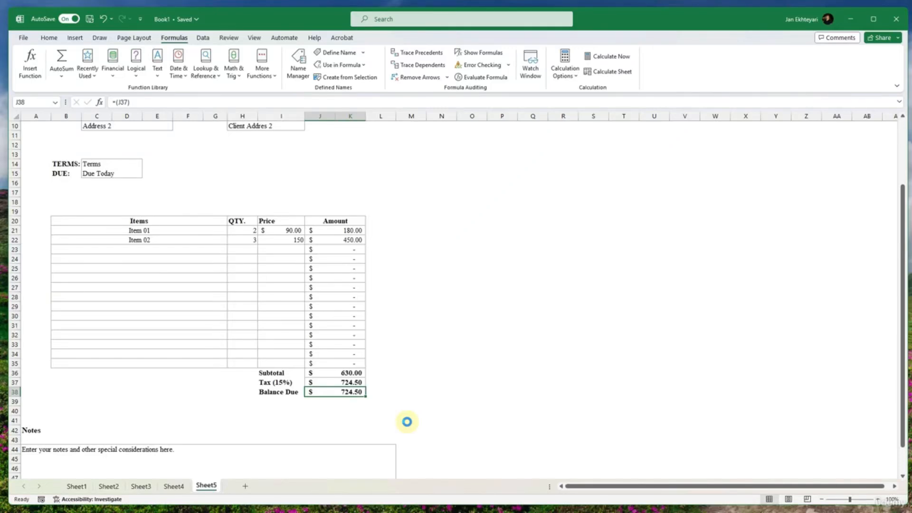
- Review the invoice template from the date and address fields down to the items table, totals and notes
{"action": "left_click", "coordinate": [399, 419]}
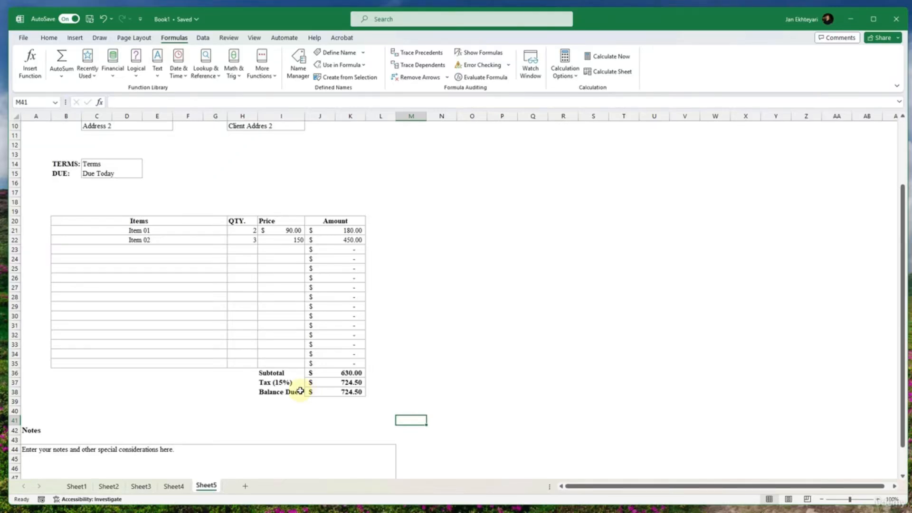
{"action": "scroll", "coordinate": [239, 380], "scroll_direction": "up", "scroll_amount": 3}
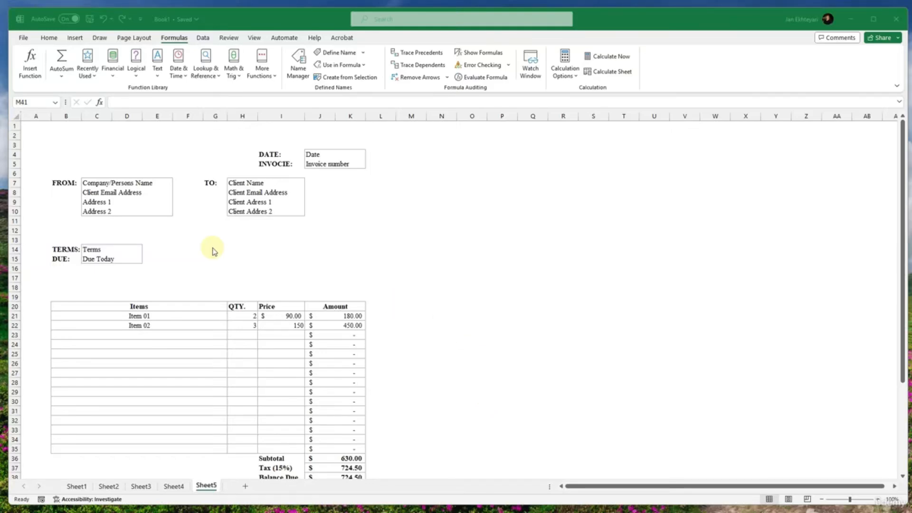
{"action": "scroll", "coordinate": [224, 255], "scroll_direction": "down", "scroll_amount": 5}
{"action": "scroll", "coordinate": [142, 255], "scroll_direction": "up", "scroll_amount": 5}
{"action": "scroll", "coordinate": [143, 255], "scroll_direction": "down", "scroll_amount": 3}
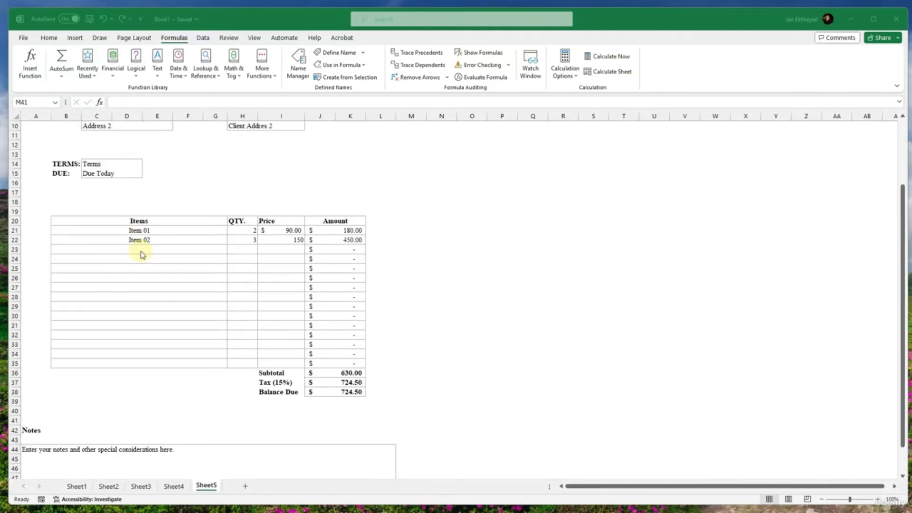
{"action": "scroll", "coordinate": [142, 255], "scroll_direction": "down", "scroll_amount": 3}
{"action": "scroll", "coordinate": [142, 255], "scroll_direction": "up", "scroll_amount": 4}
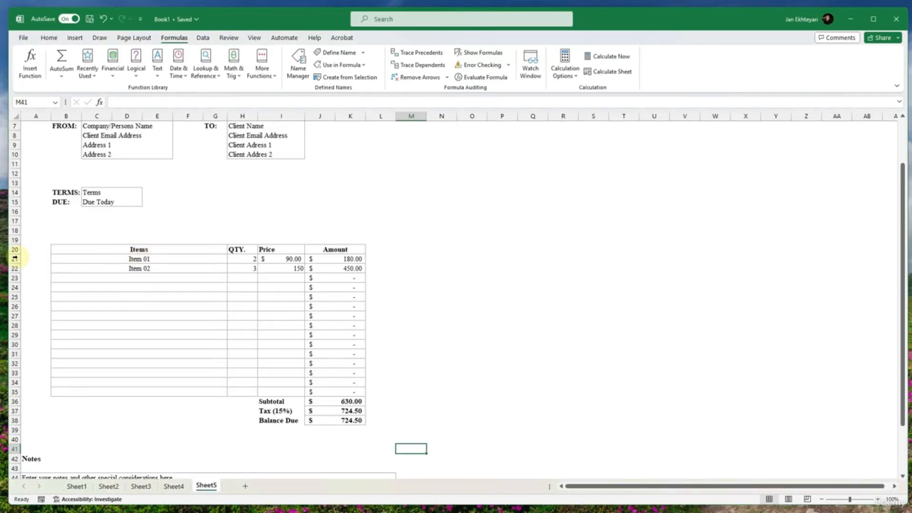
{"action": "left_click", "coordinate": [61, 259]}
{"action": "left_click_drag", "start_coordinate": [79, 254], "coordinate": [7, 258]}
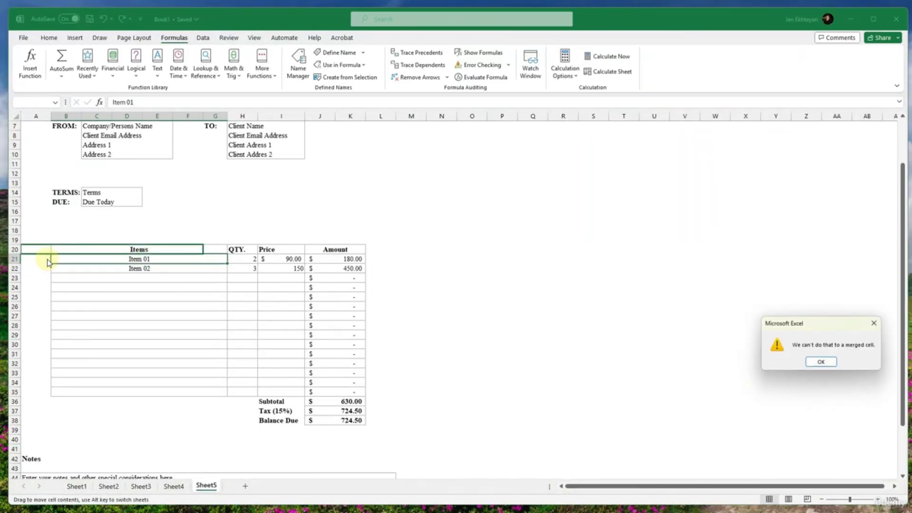
{"action": "key", "text": "Return"}
{"action": "left_click_drag", "start_coordinate": [57, 390], "coordinate": [7, 383]}
{"action": "left_click", "coordinate": [97, 429]}
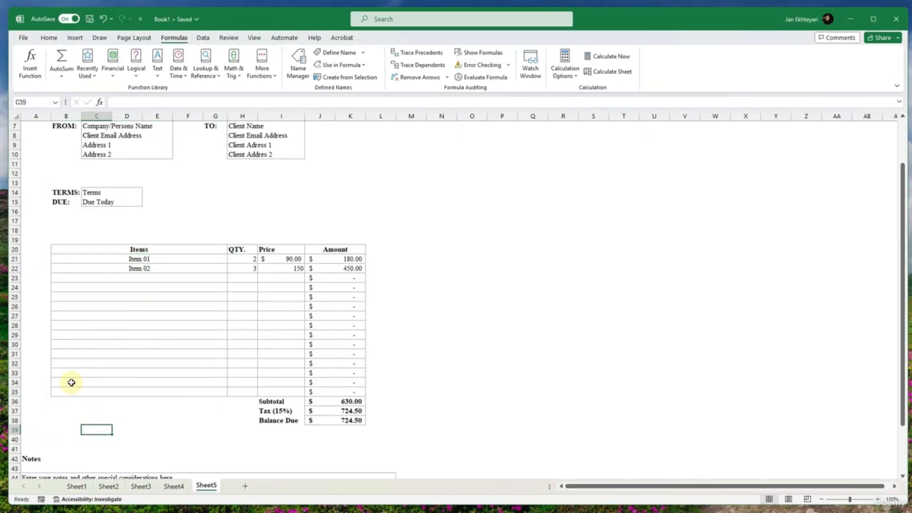
{"action": "scroll", "coordinate": [71, 382], "scroll_direction": "up", "scroll_amount": 2}
{"action": "scroll", "coordinate": [67, 373], "scroll_direction": "down", "scroll_amount": 6}
{"action": "scroll", "coordinate": [59, 315], "scroll_direction": "up", "scroll_amount": 6}
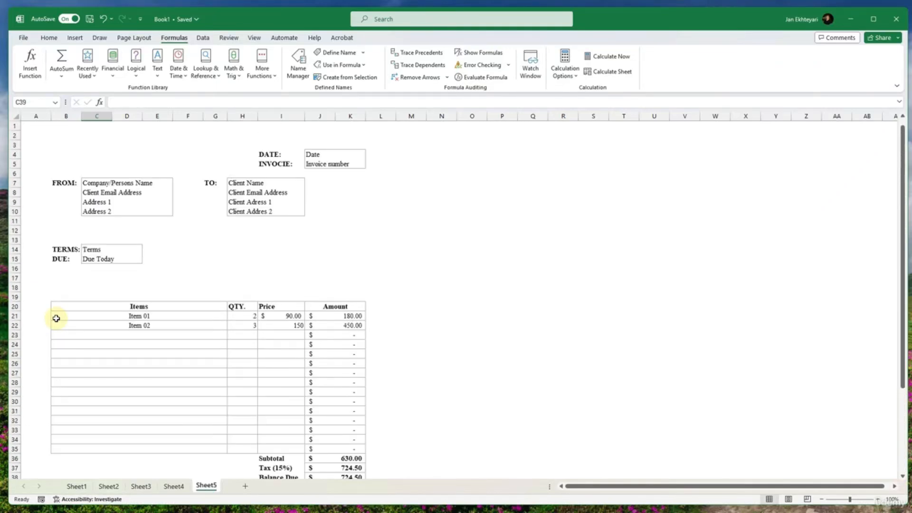
{"action": "scroll", "coordinate": [57, 317], "scroll_direction": "down", "scroll_amount": 5}
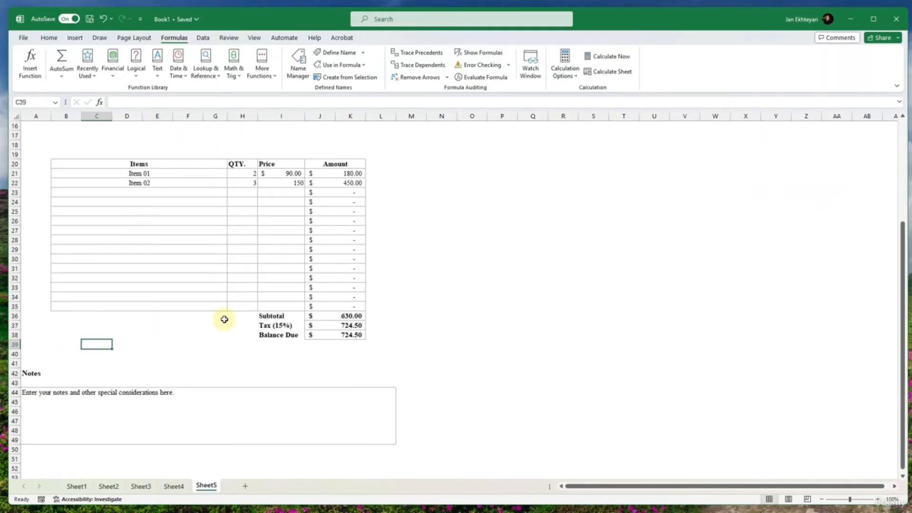
{"action": "left_click_drag", "start_coordinate": [338, 334], "coordinate": [147, 169]}
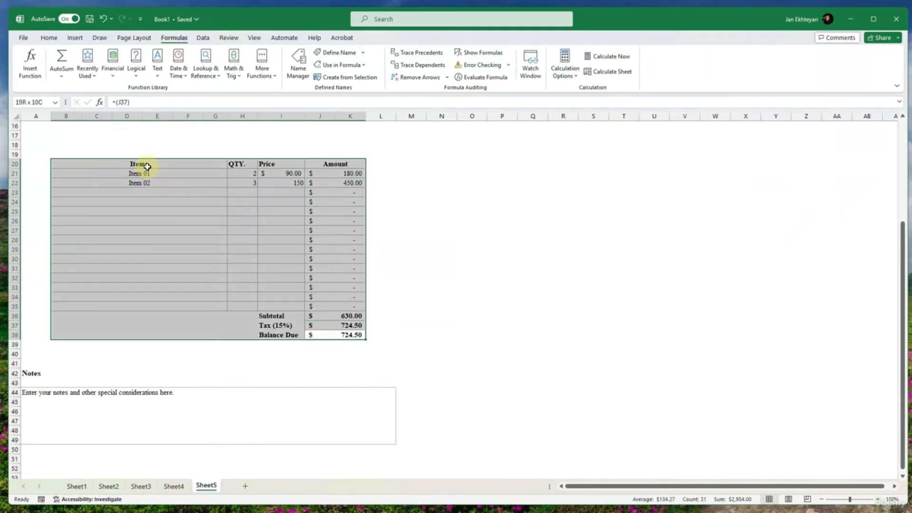
{"action": "left_click", "coordinate": [143, 167]}
{"action": "left_click", "coordinate": [47, 38]}
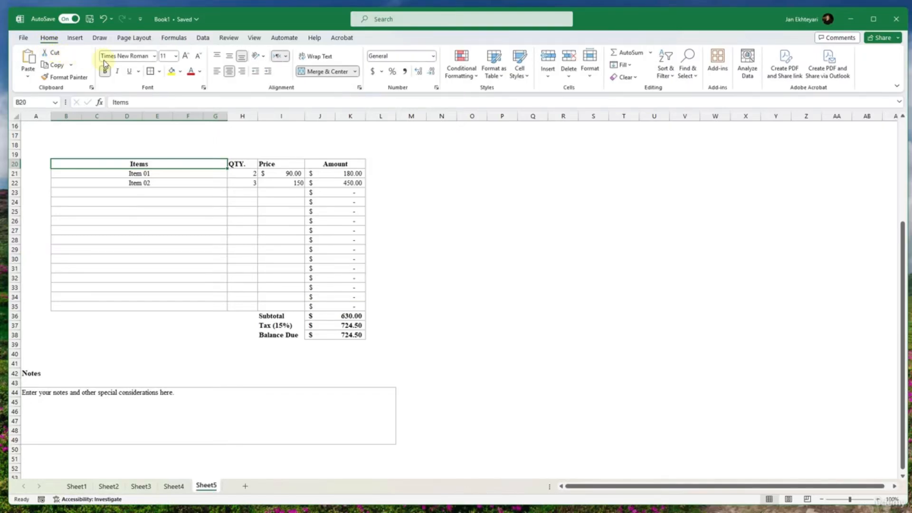
{"action": "left_click", "coordinate": [499, 73]}
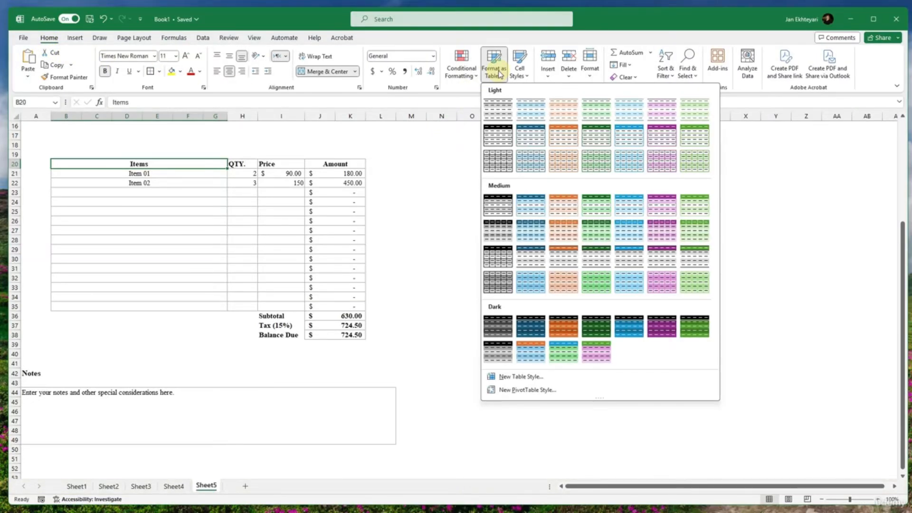
{"action": "left_click", "coordinate": [472, 73]}
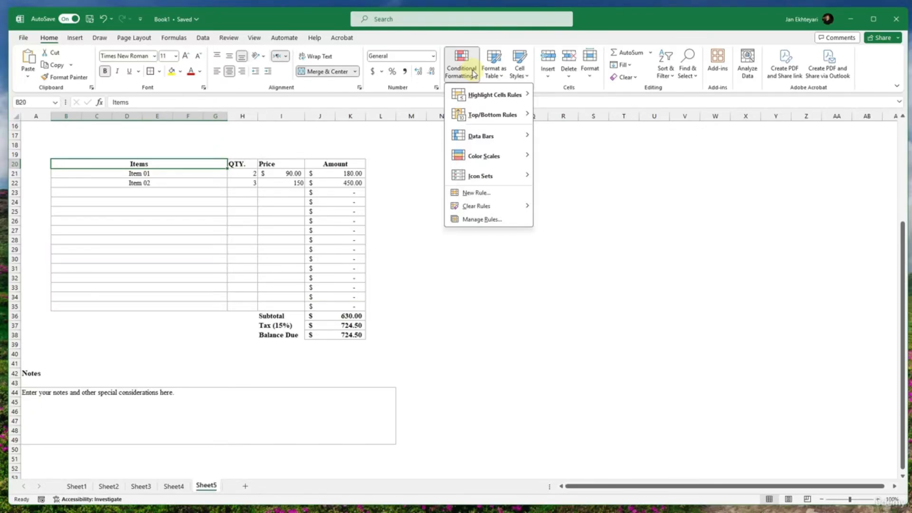
{"action": "left_click", "coordinate": [473, 73]}
{"action": "left_click", "coordinate": [226, 38]}
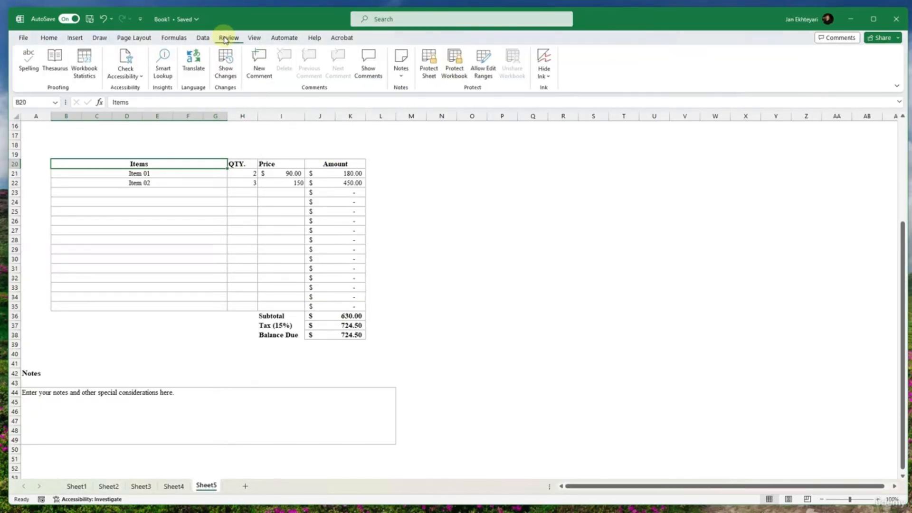
{"action": "left_click", "coordinate": [256, 39]}
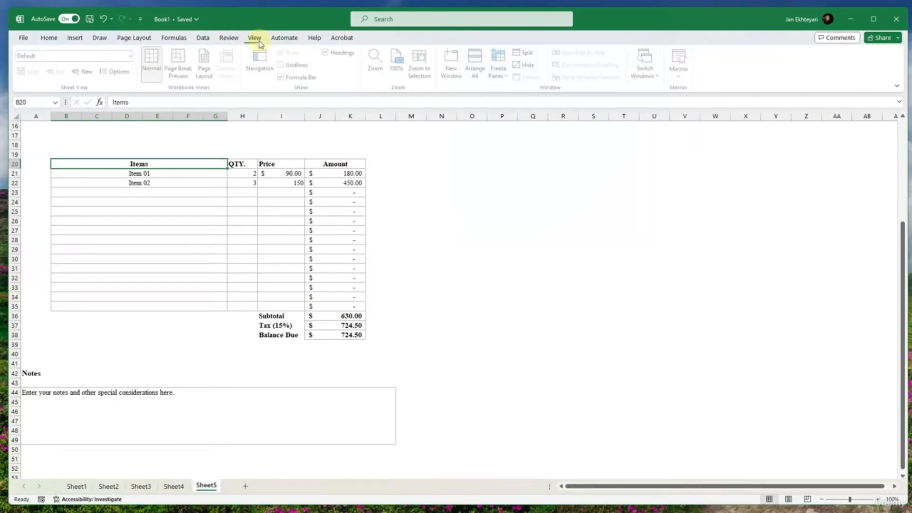
{"action": "left_click", "coordinate": [187, 38]}
{"action": "left_click", "coordinate": [201, 38]}
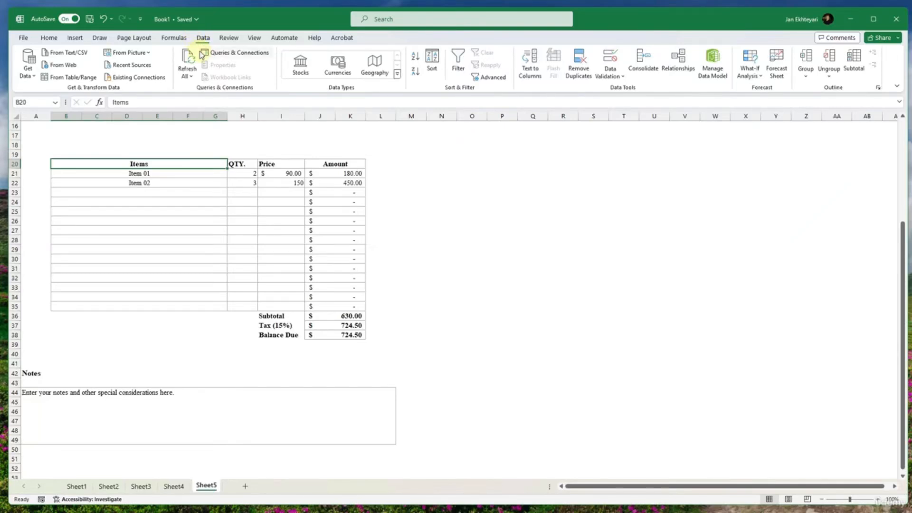
{"action": "scroll", "coordinate": [119, 209], "scroll_direction": "up", "scroll_amount": 5}
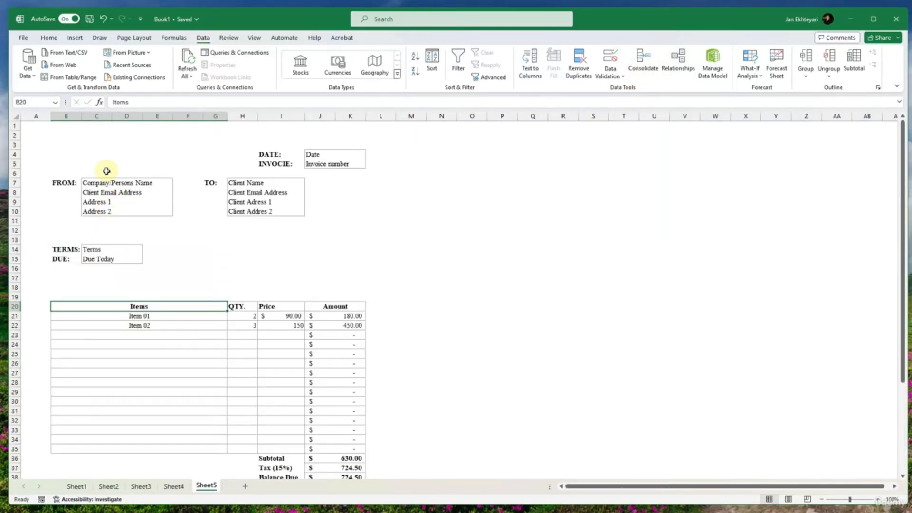
{"action": "left_click", "coordinate": [95, 155]}
{"action": "left_click", "coordinate": [69, 154]}
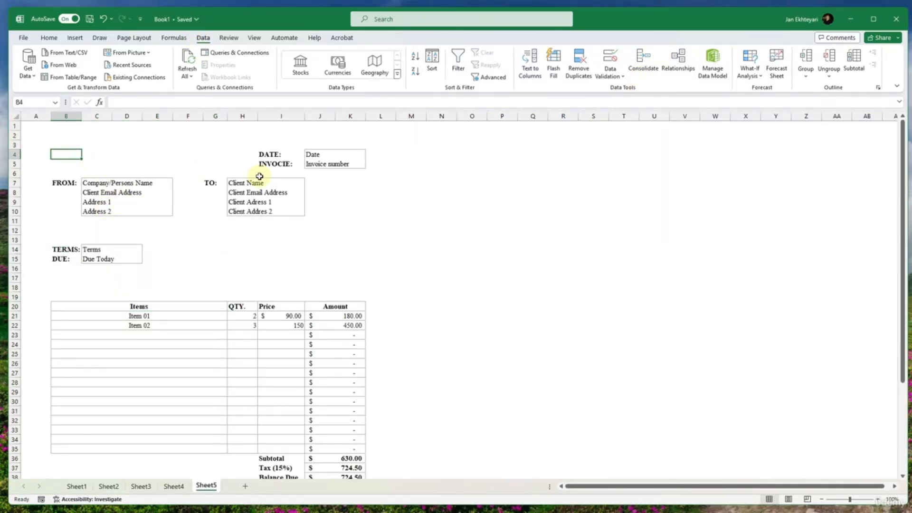
{"action": "left_click", "coordinate": [324, 164]}
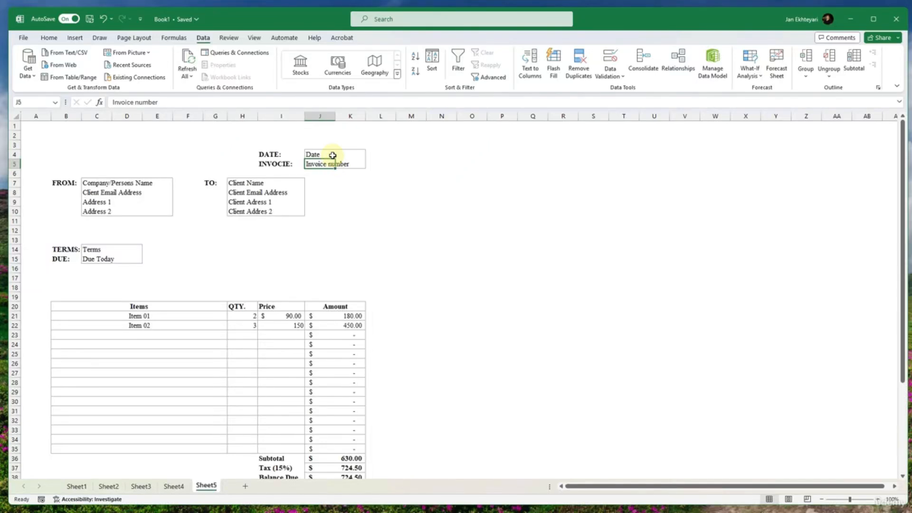
{"action": "left_click", "coordinate": [168, 42]}
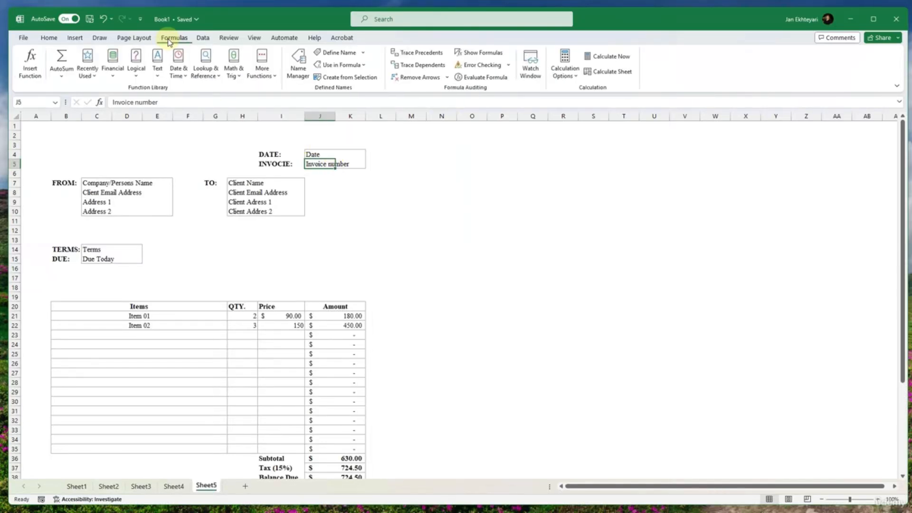
{"action": "left_click", "coordinate": [142, 40]}
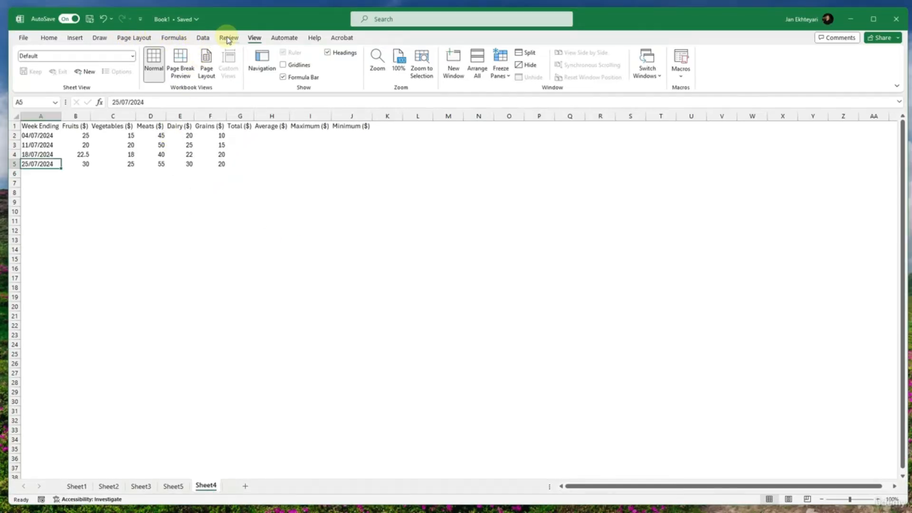
- Examine the AutoSum function options on the weekly grocery spending sheet without applying any
{"action": "left_click", "coordinate": [200, 38]}
{"action": "left_click", "coordinate": [176, 38]}
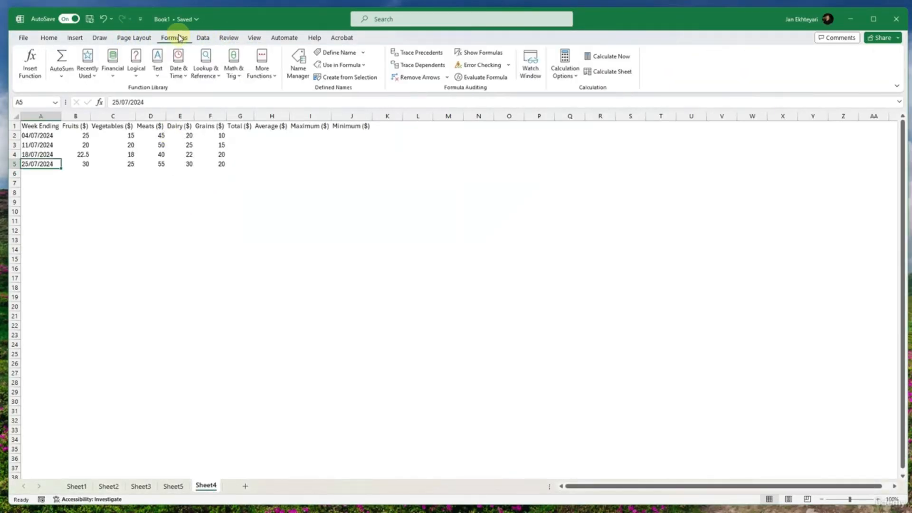
{"action": "left_click", "coordinate": [62, 75]}
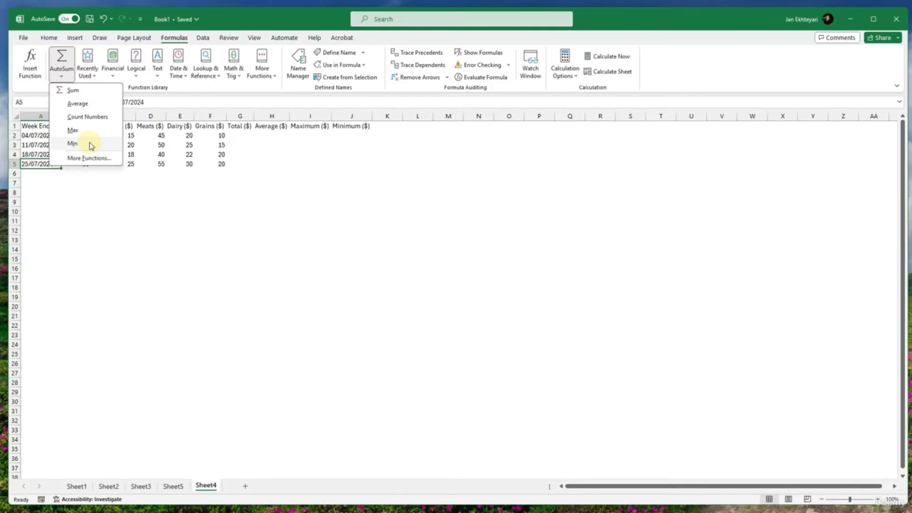
{"action": "left_click", "coordinate": [160, 169]}
{"action": "left_click", "coordinate": [188, 172]}
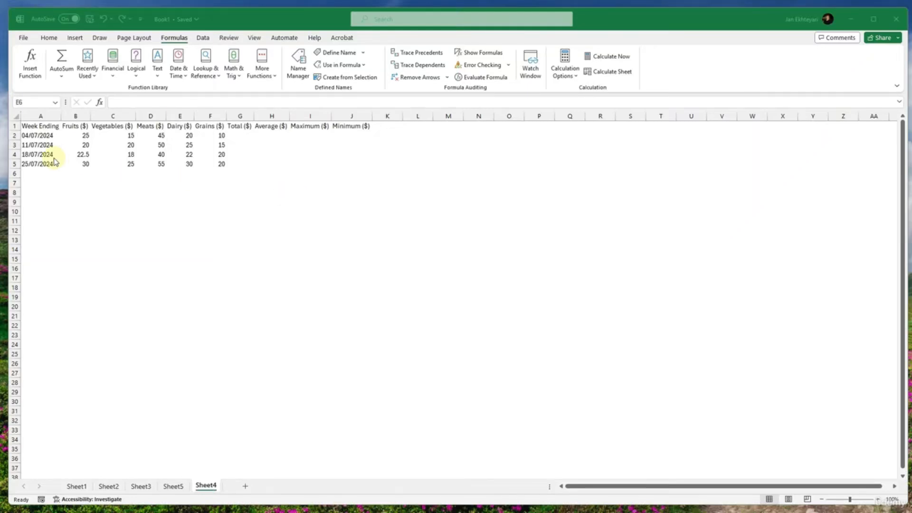
- Format A1:J6 of the grocery spending data as a table with headers, using a light style with a black header row
{"action": "left_click_drag", "start_coordinate": [36, 125], "coordinate": [356, 173]}
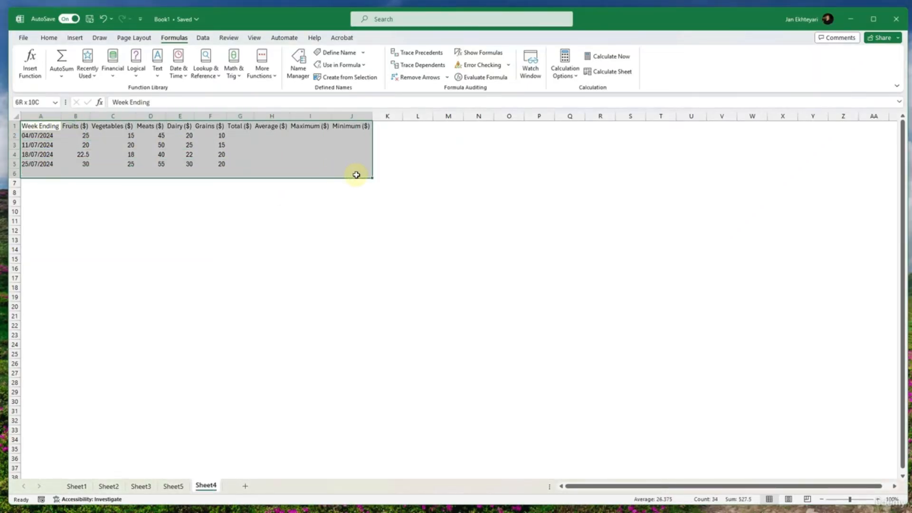
{"action": "left_click", "coordinate": [47, 37]}
{"action": "left_click", "coordinate": [519, 69]}
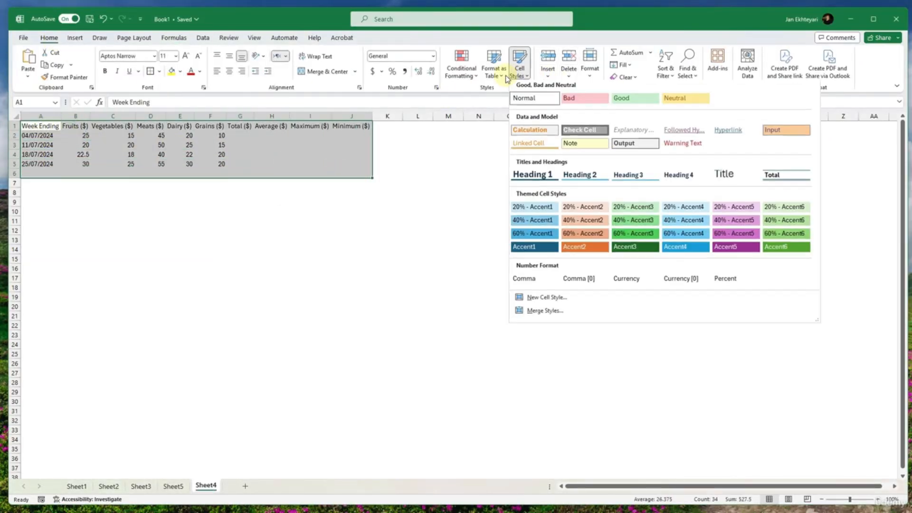
{"action": "left_click", "coordinate": [493, 71]}
{"action": "left_click", "coordinate": [494, 145]}
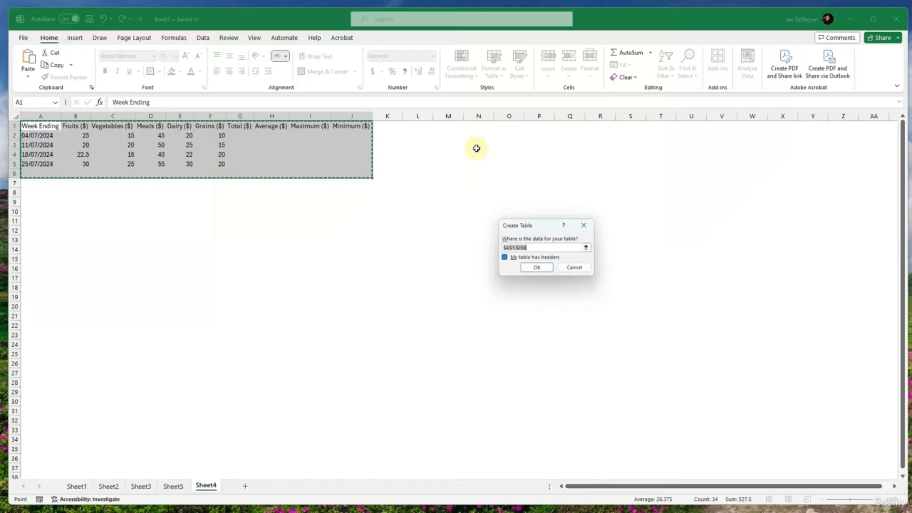
{"action": "left_click", "coordinate": [536, 267]}
{"action": "left_click", "coordinate": [371, 240]}
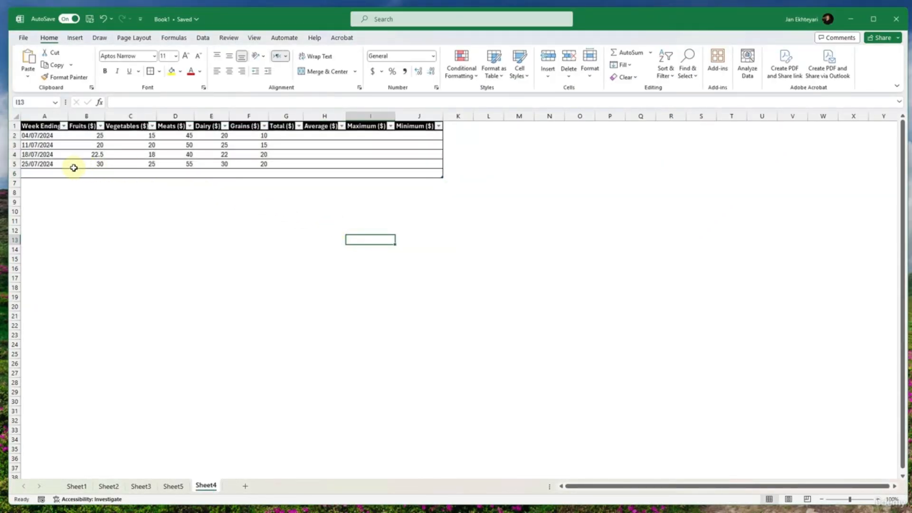
- Delete the empty row 6 at the end of the grocery spending table
{"action": "left_click", "coordinate": [14, 173]}
{"action": "right_click", "coordinate": [15, 173]}
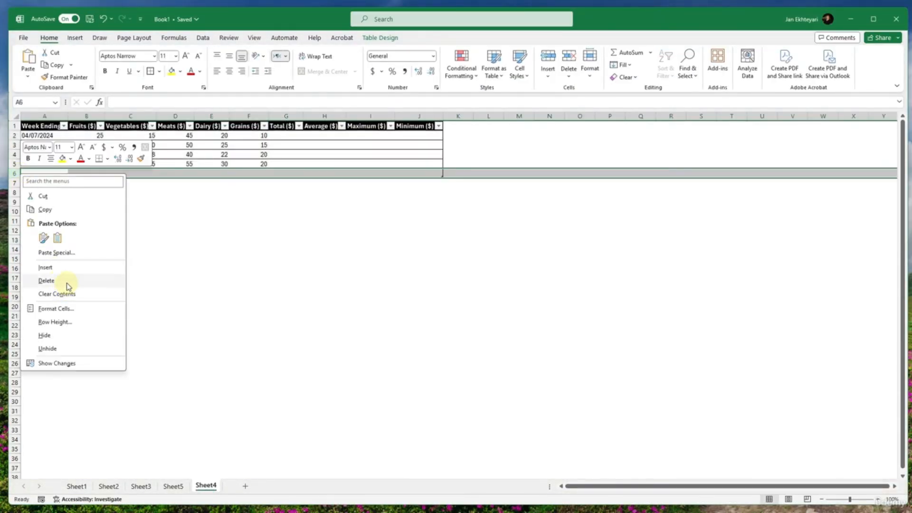
{"action": "left_click", "coordinate": [46, 280]}
{"action": "left_click_drag", "start_coordinate": [244, 230], "coordinate": [275, 231]}
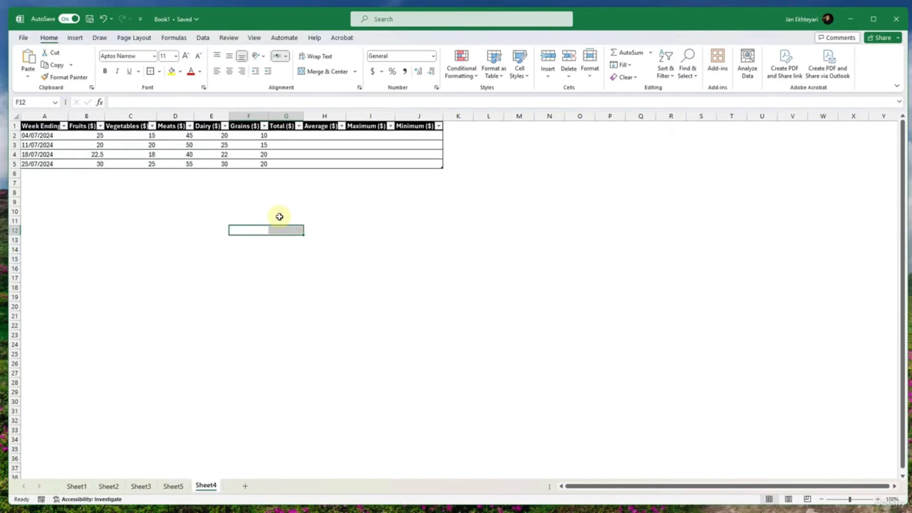
- Fill the Total ($) column by AutoSumming the Fruits ($) to Grains ($) values, starting in G2
{"action": "scroll", "coordinate": [279, 216], "scroll_direction": "up", "scroll_amount": 3, "text": "ctrl"}
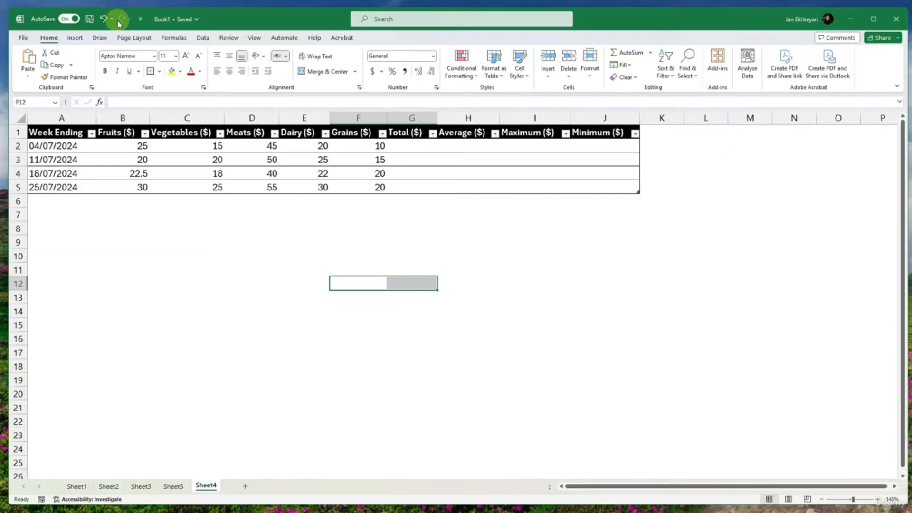
{"action": "left_click", "coordinate": [416, 150]}
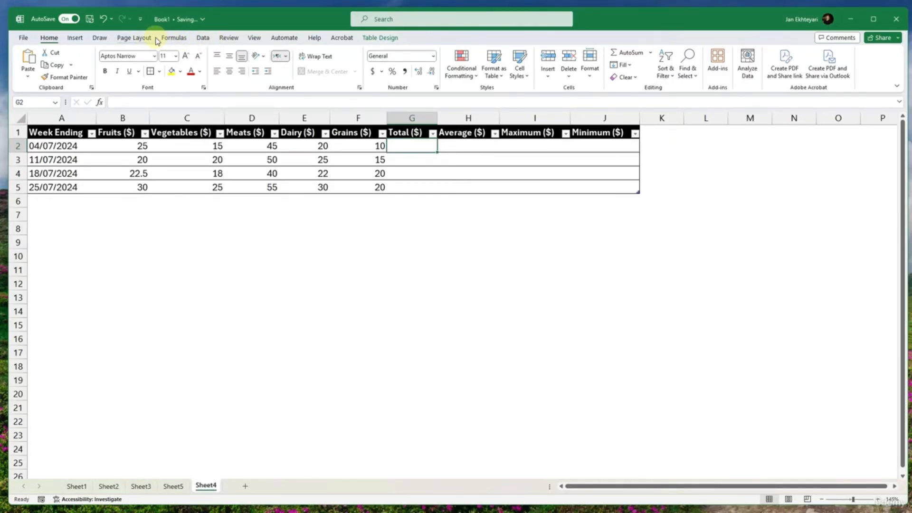
{"action": "left_click", "coordinate": [168, 39]}
{"action": "left_click", "coordinate": [61, 75]}
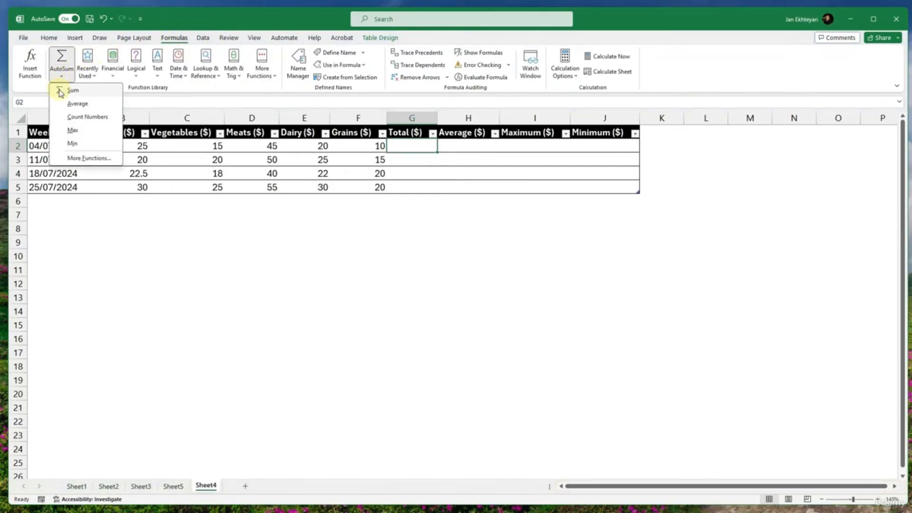
{"action": "left_click", "coordinate": [61, 90]}
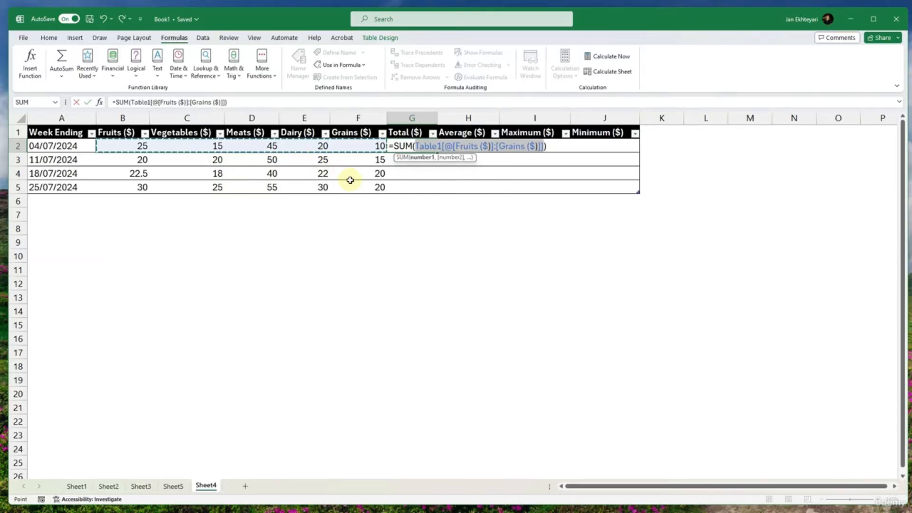
{"action": "key", "text": "Return"}
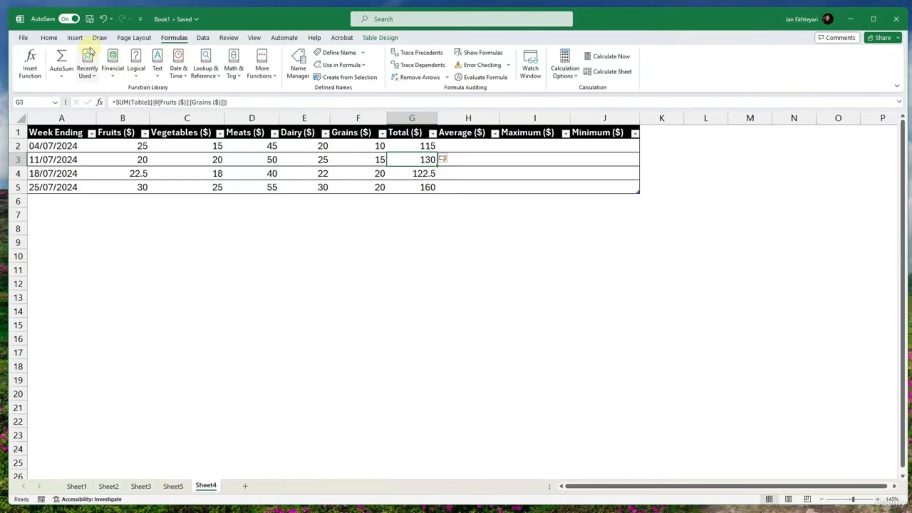
{"action": "left_click", "coordinate": [50, 37]}
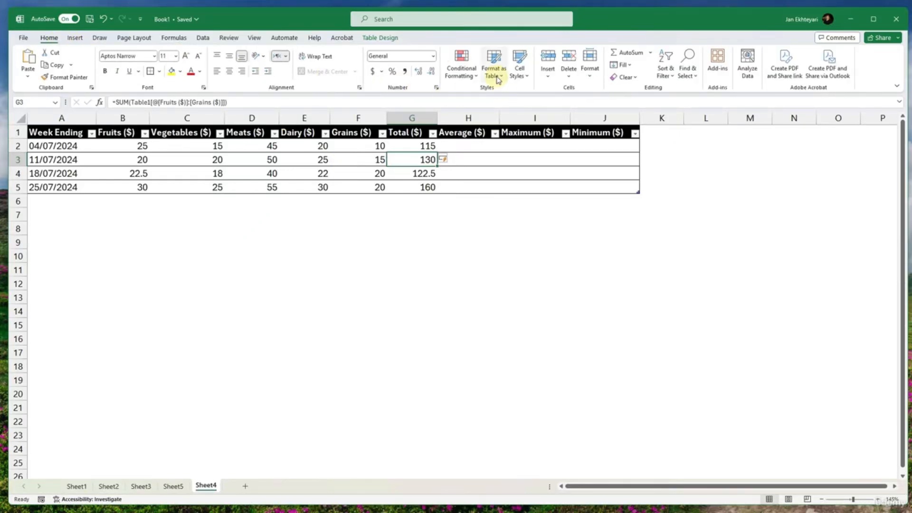
{"action": "left_click", "coordinate": [463, 158]}
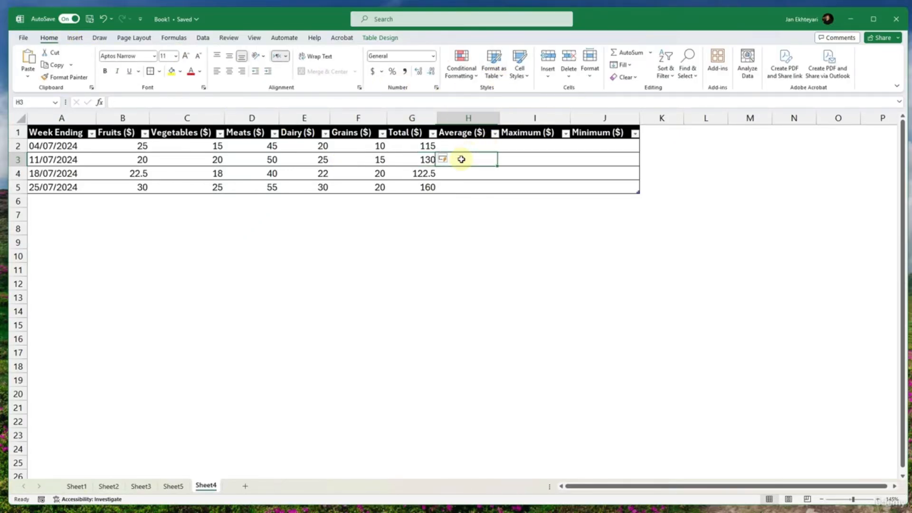
{"action": "left_click", "coordinate": [464, 146]}
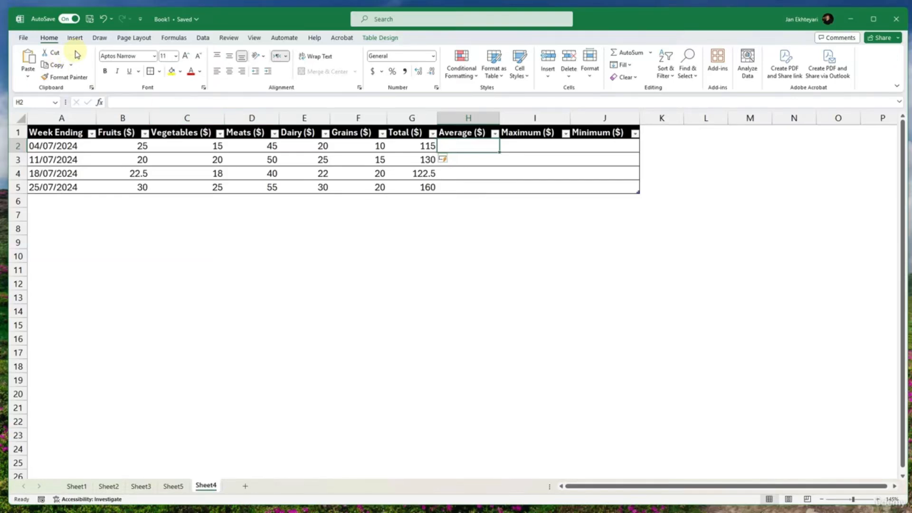
{"action": "left_click", "coordinate": [171, 38]}
{"action": "left_click", "coordinate": [61, 75]}
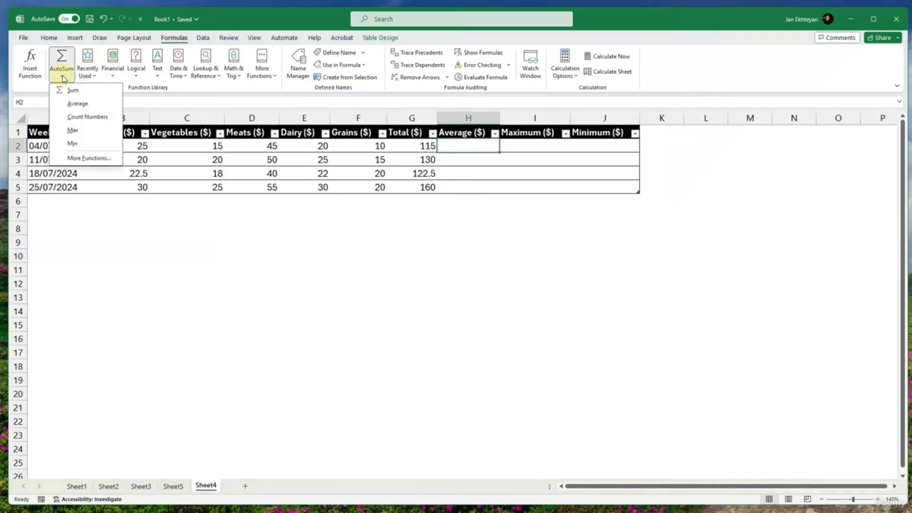
{"action": "left_click", "coordinate": [81, 103]}
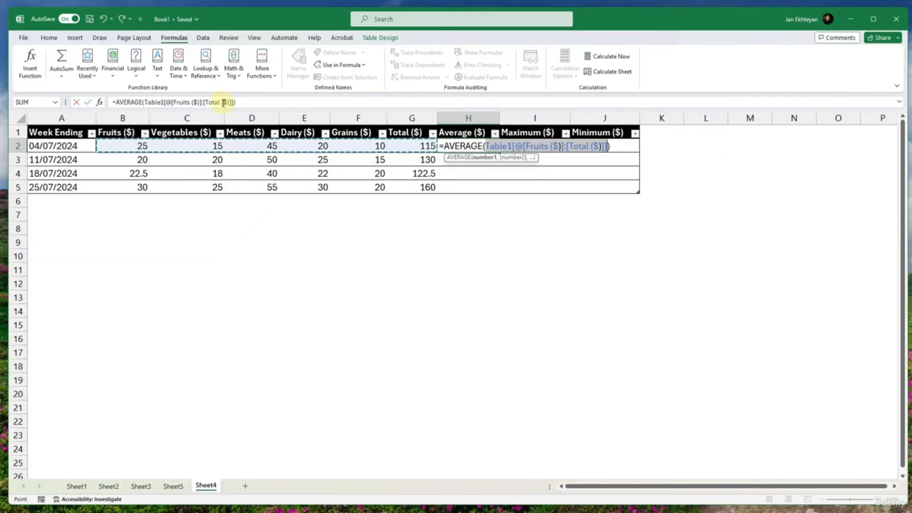
{"action": "left_click", "coordinate": [608, 147]}
{"action": "left_click_drag", "start_coordinate": [601, 146], "coordinate": [567, 146]}
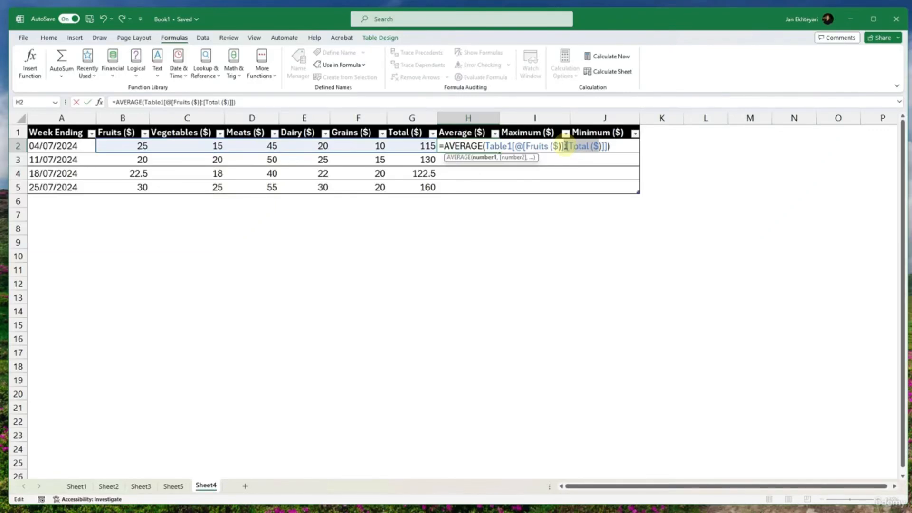
{"action": "left_click_drag", "start_coordinate": [566, 146], "coordinate": [564, 146]}
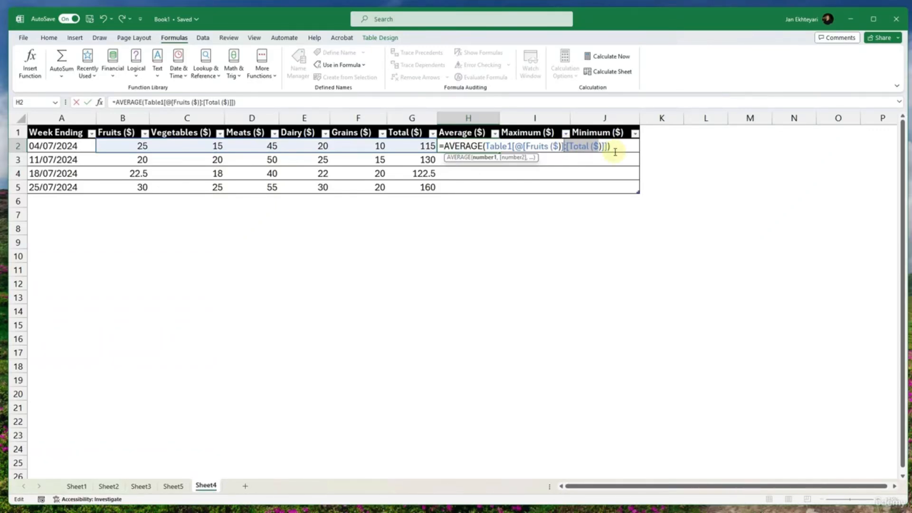
{"action": "key", "text": "BackSpace"}
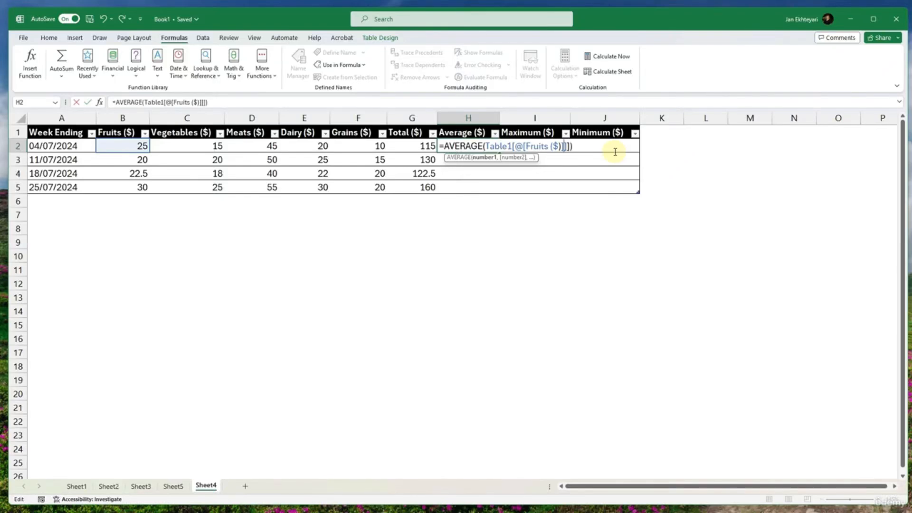
{"action": "key", "text": "BackSpace"}
{"action": "key", "text": "BackSpace"}
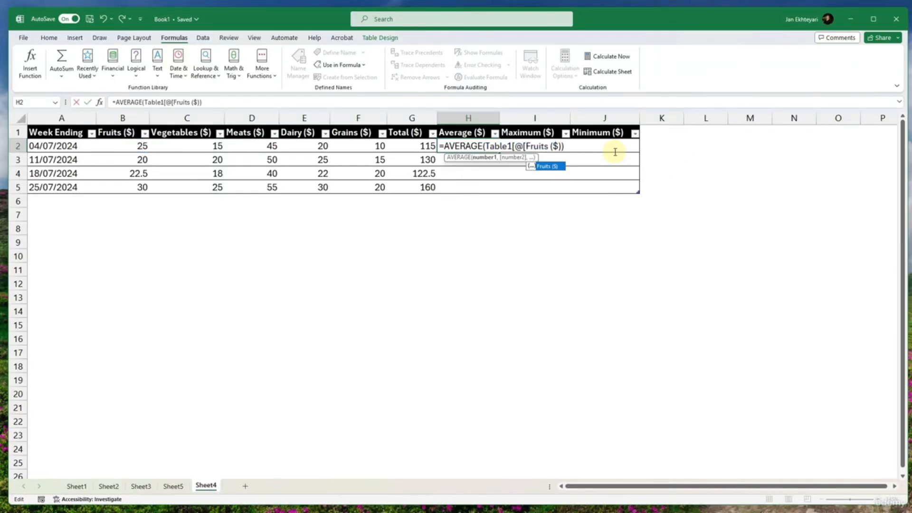
{"action": "key", "text": "Escape"}
{"action": "key", "text": "Escape"}
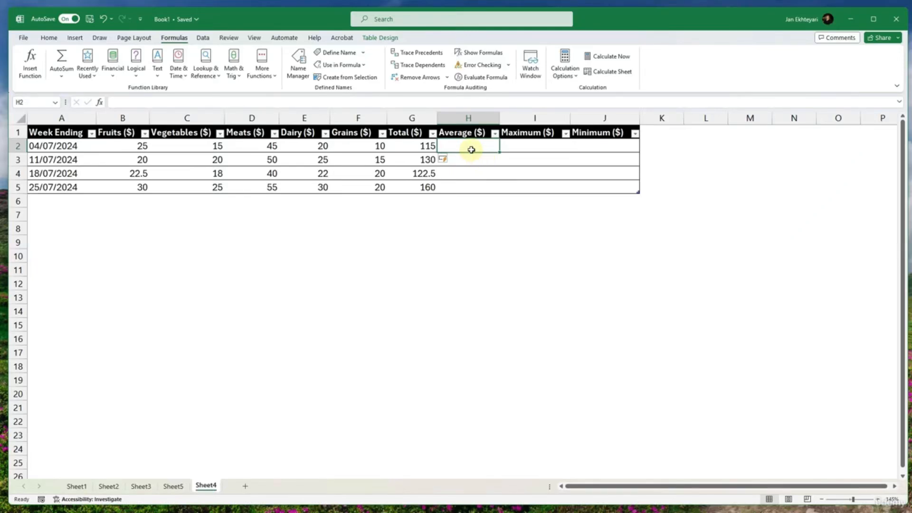
- Fill the Average ($) column using the AutoSum Average function in H2, with its range set to Fruits ($) through Grains ($)
{"action": "left_click", "coordinate": [64, 76]}
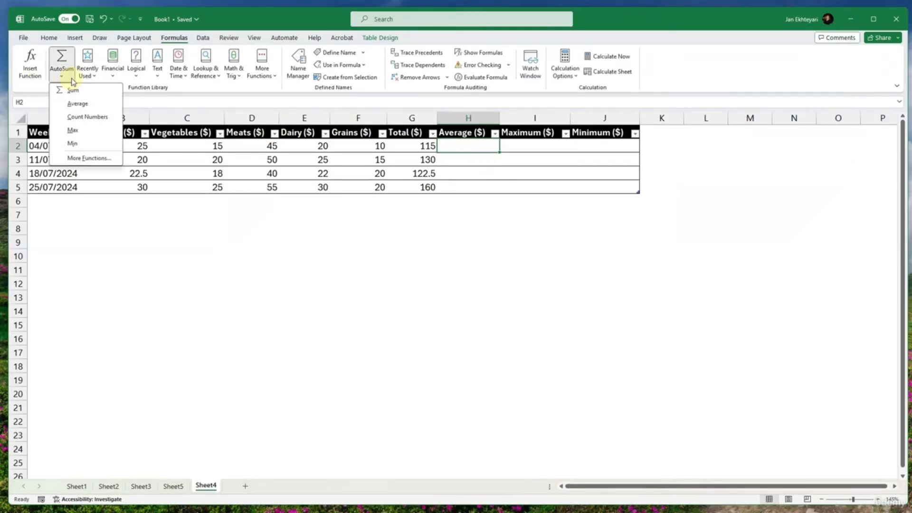
{"action": "left_click", "coordinate": [80, 104]}
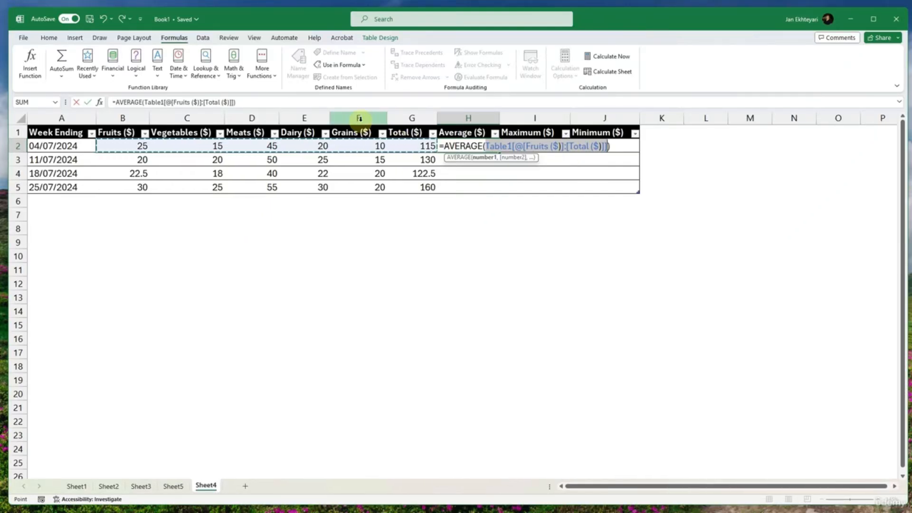
{"action": "double_click", "coordinate": [587, 147]}
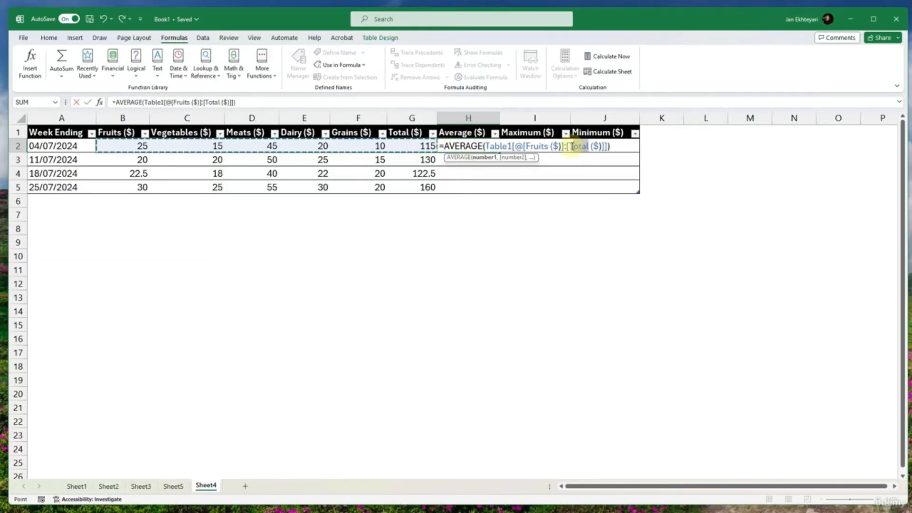
{"action": "type", "text": "G"}
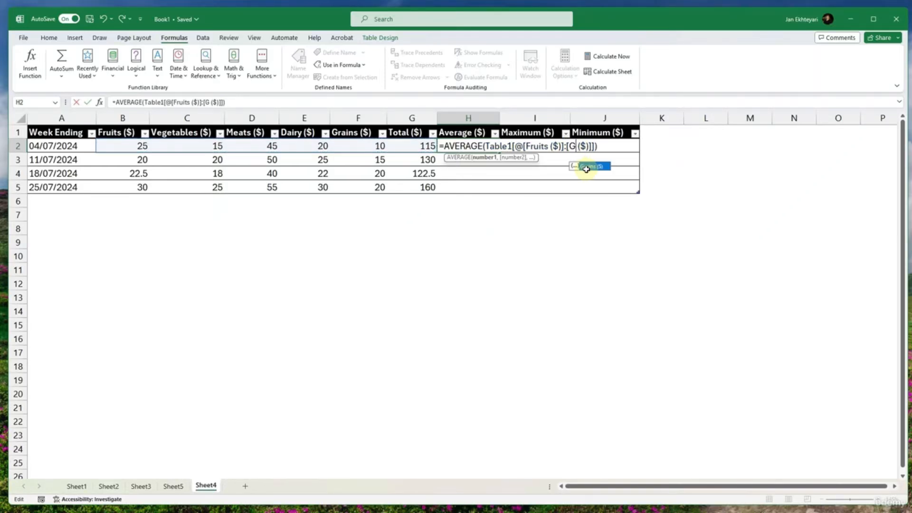
{"action": "key", "text": "Return"}
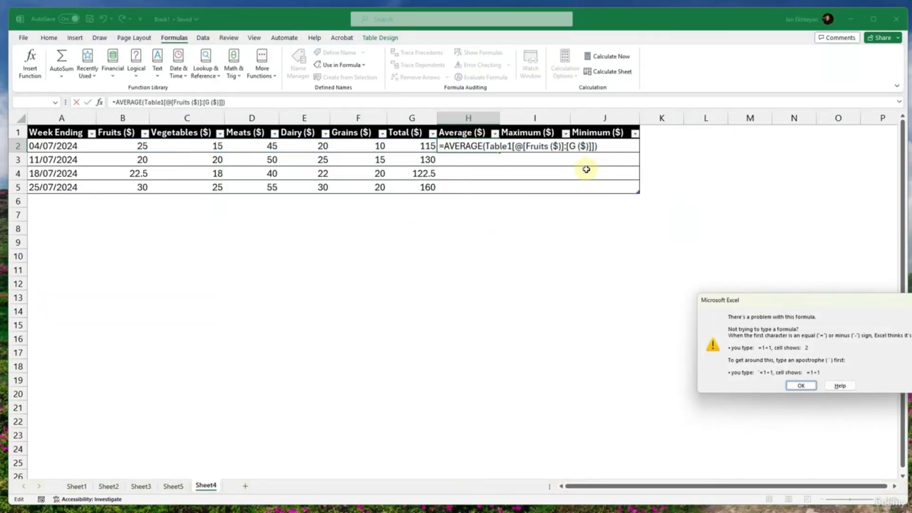
{"action": "key", "text": "Return"}
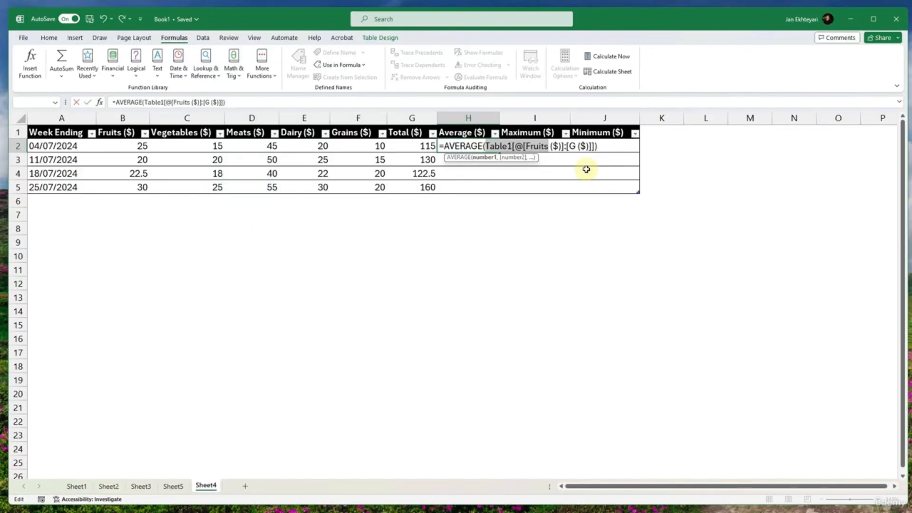
{"action": "type", "text": "rains"}
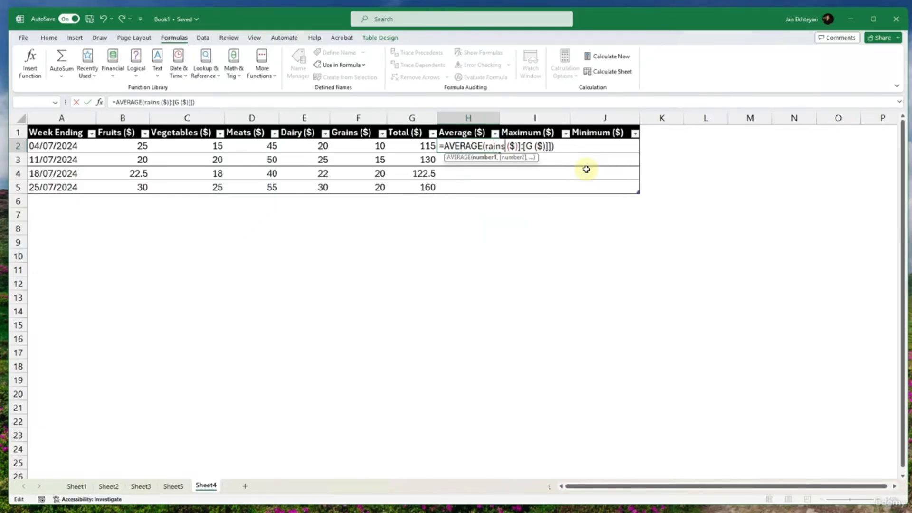
{"action": "key", "text": "ctrl+z"}
{"action": "left_click", "coordinate": [575, 146]}
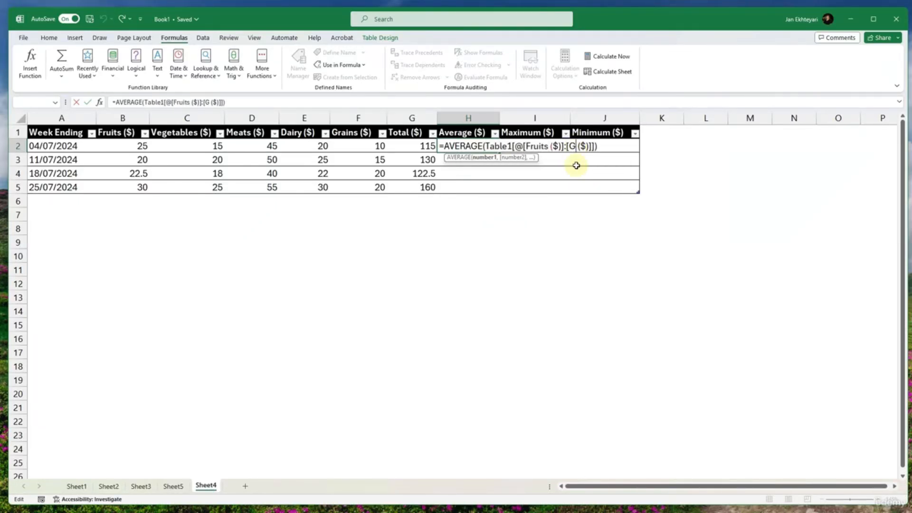
{"action": "type", "text": "rains"}
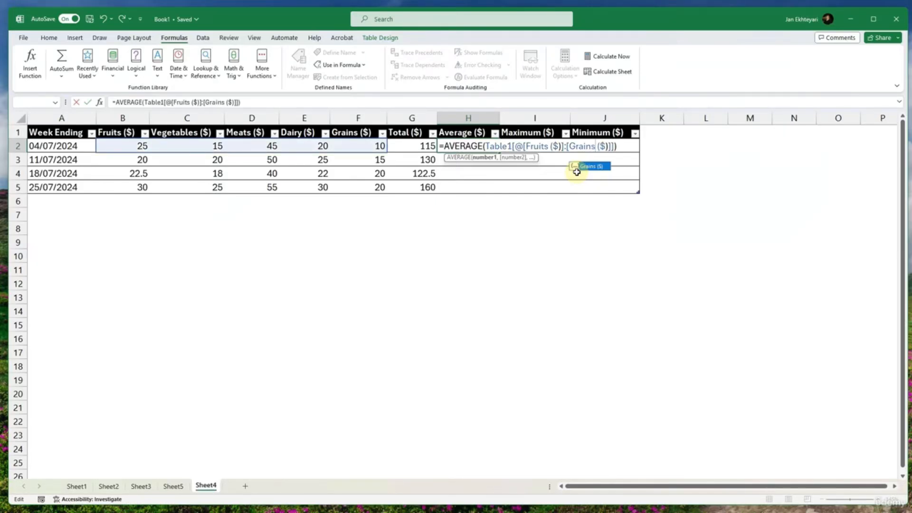
{"action": "left_click", "coordinate": [604, 146]}
{"action": "key", "text": "Return"}
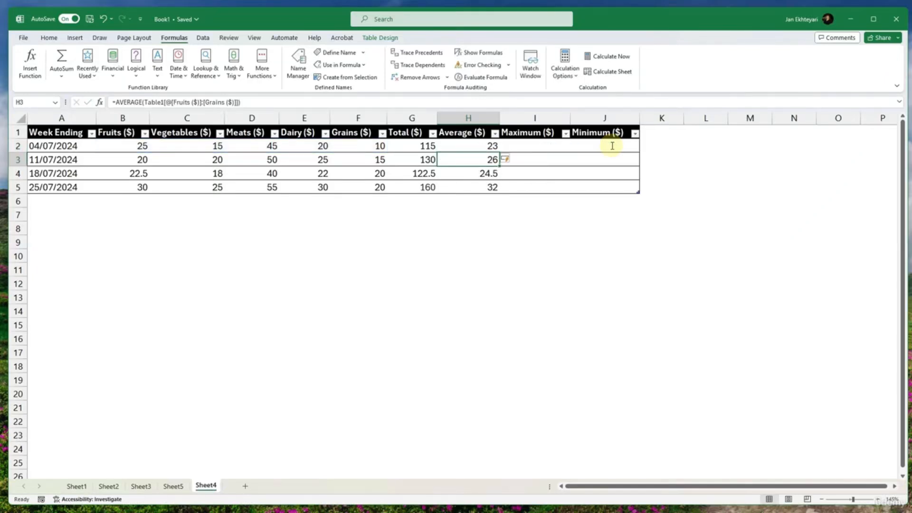
- Fill the Maximum ($) column using the AutoSum Max function in I2, with its range set to Fruits ($) through Grains ($)
{"action": "left_click", "coordinate": [566, 183]}
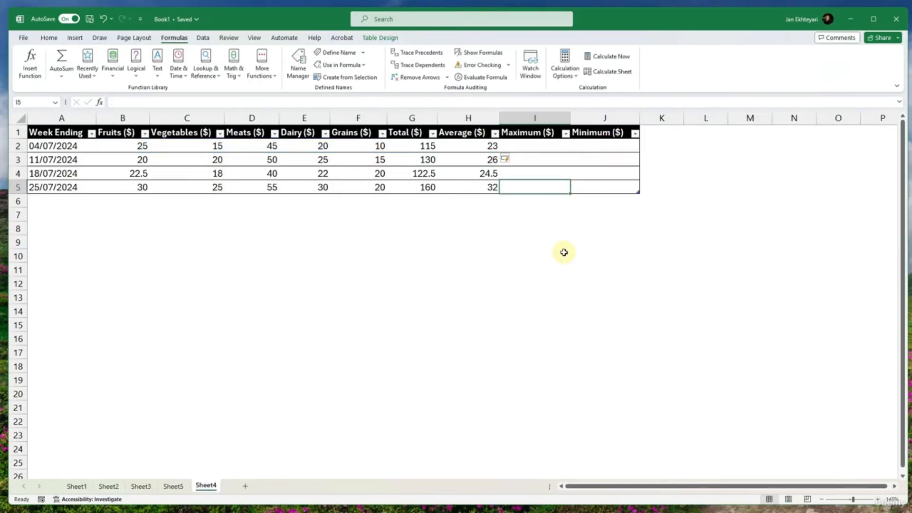
{"action": "left_click", "coordinate": [531, 145]}
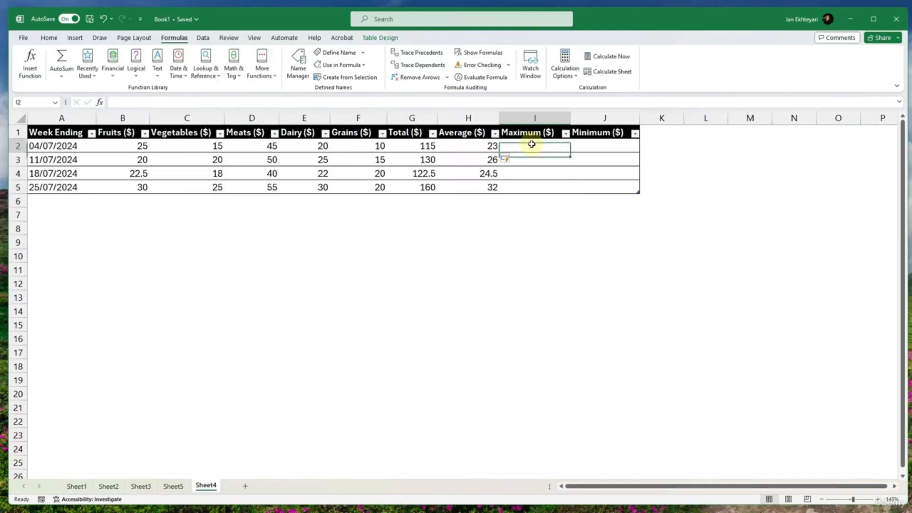
{"action": "left_click", "coordinate": [61, 76]}
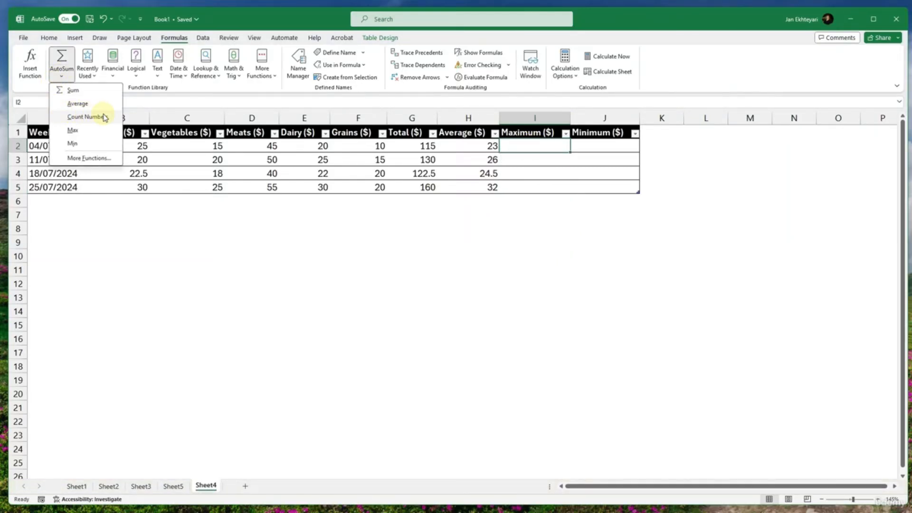
{"action": "left_click", "coordinate": [73, 129]}
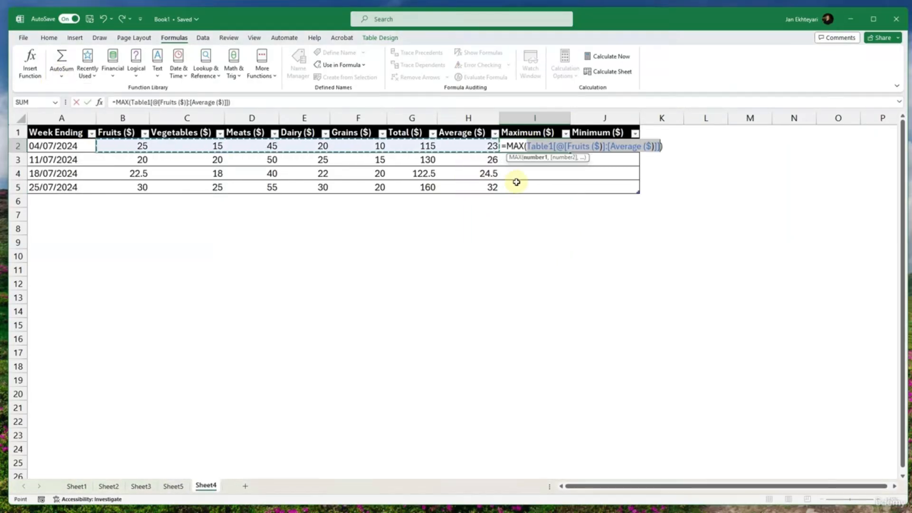
{"action": "left_click", "coordinate": [638, 146]}
{"action": "left_click_drag", "start_coordinate": [638, 146], "coordinate": [610, 146]}
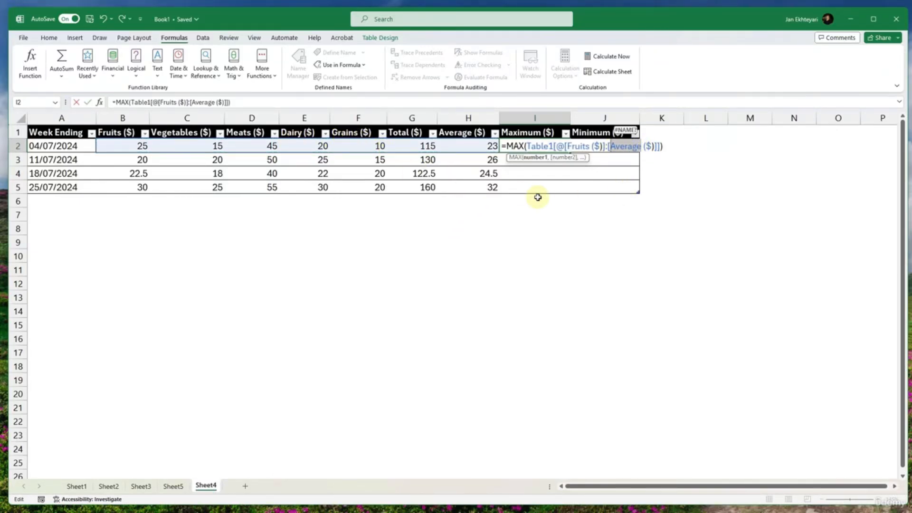
{"action": "type", "text": "[G"}
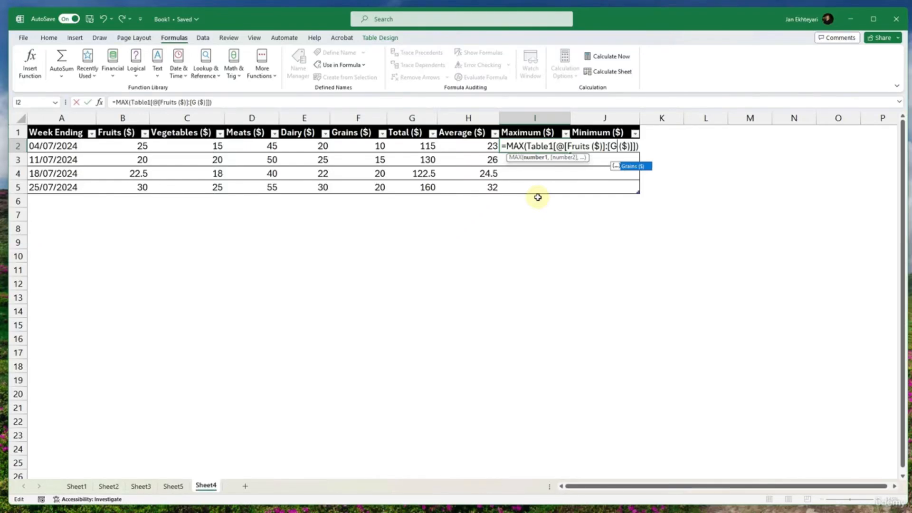
{"action": "type", "text": "raub"}
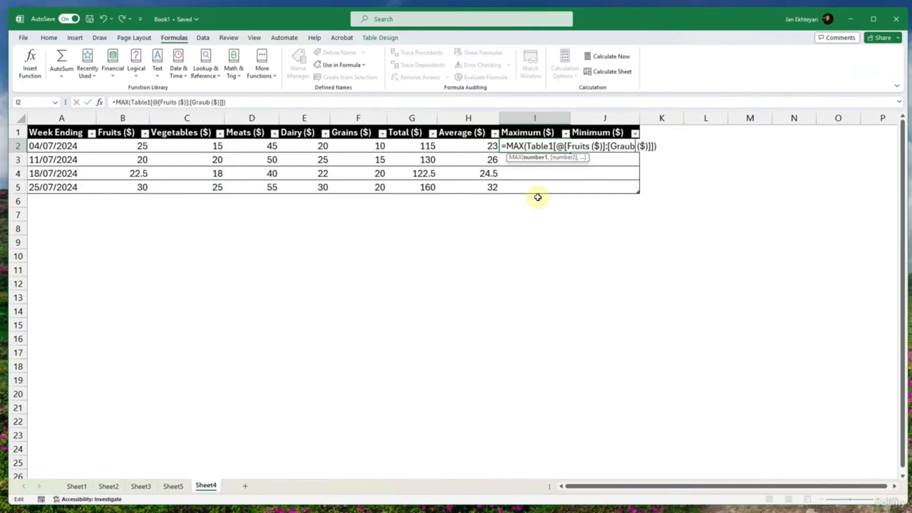
{"action": "key", "text": "BackSpace"}
{"action": "key", "text": "BackSpace"}
{"action": "type", "text": "ins"}
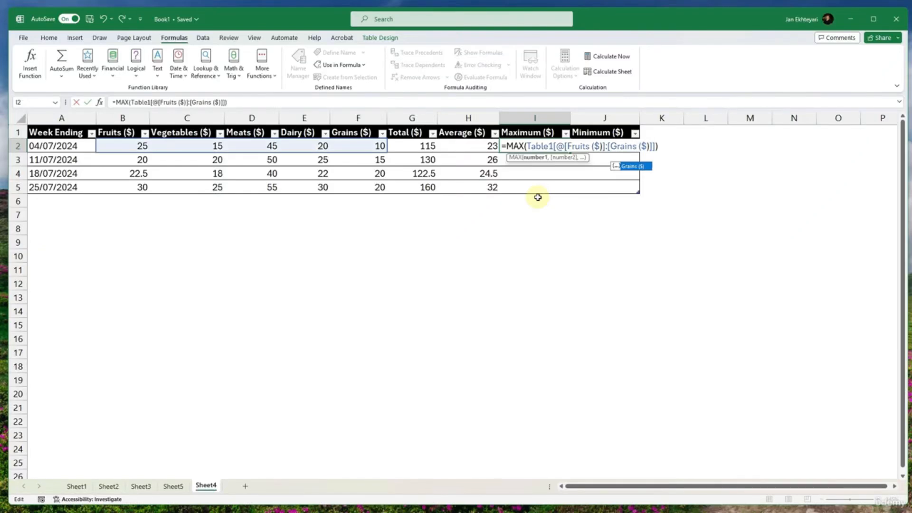
{"action": "key", "text": "Return"}
{"action": "left_click", "coordinate": [545, 200]}
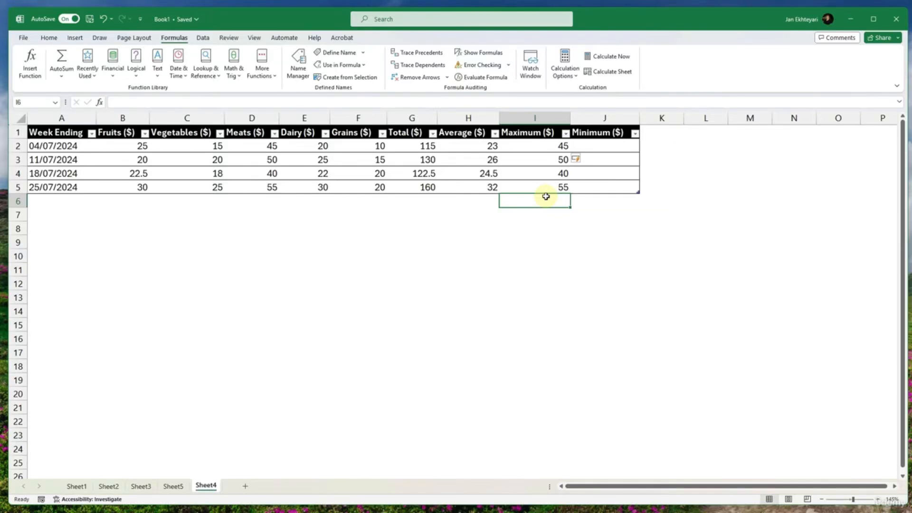
- Fill the Minimum ($) column using the AutoSum Min function in J2, with its range set to Fruits ($) through Grains ($)
{"action": "left_click", "coordinate": [603, 144]}
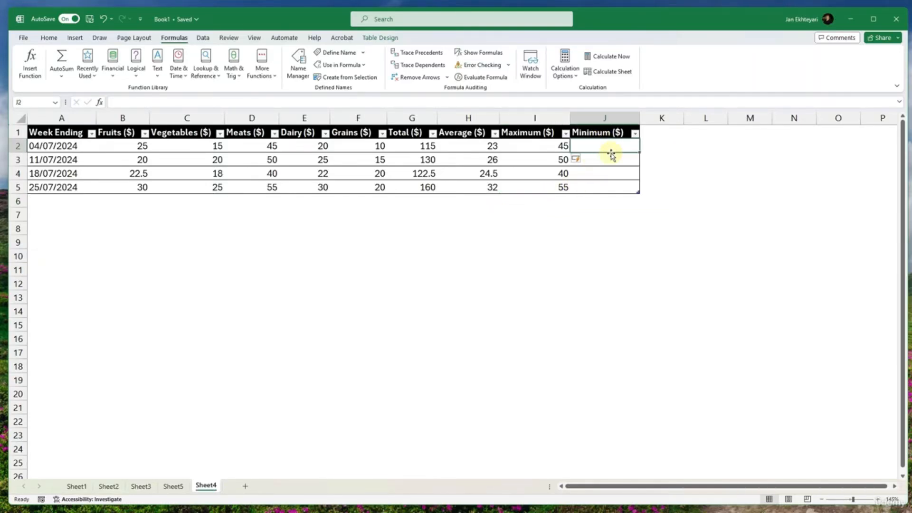
{"action": "left_click", "coordinate": [61, 76]}
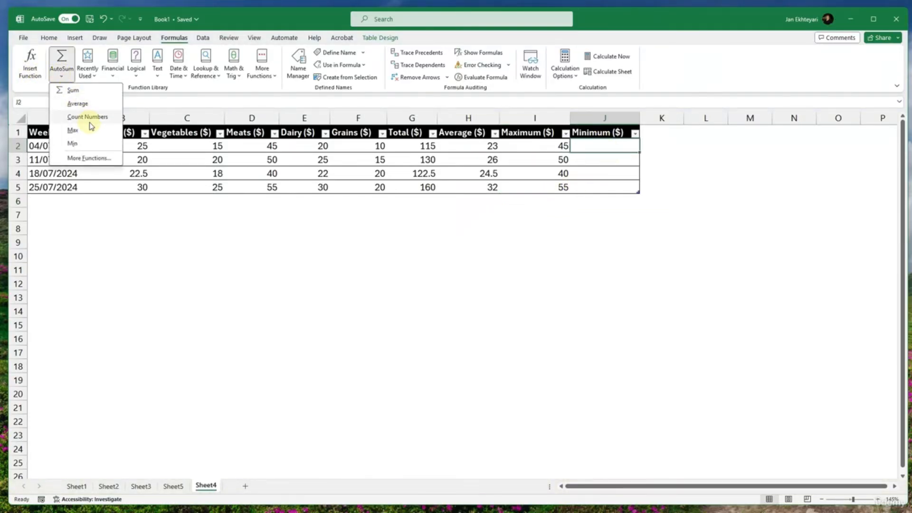
{"action": "left_click", "coordinate": [92, 142]}
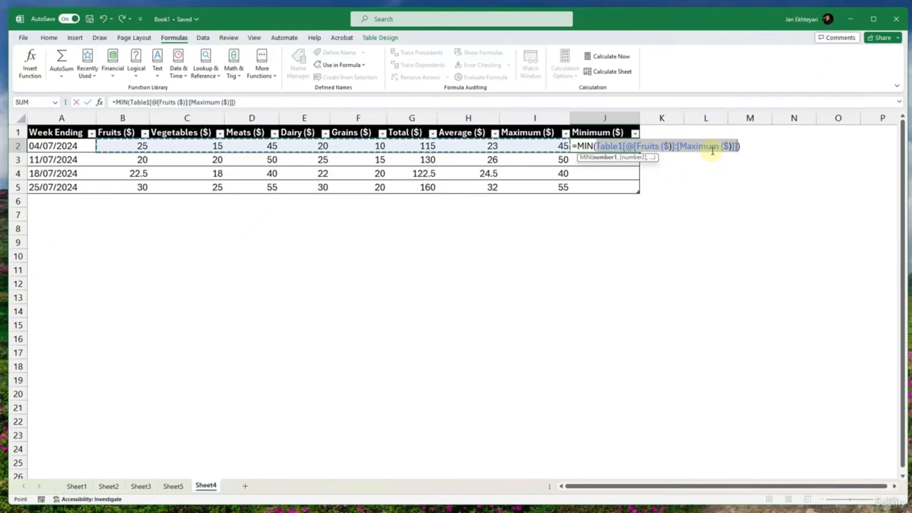
{"action": "left_click_drag", "start_coordinate": [717, 147], "coordinate": [680, 148]}
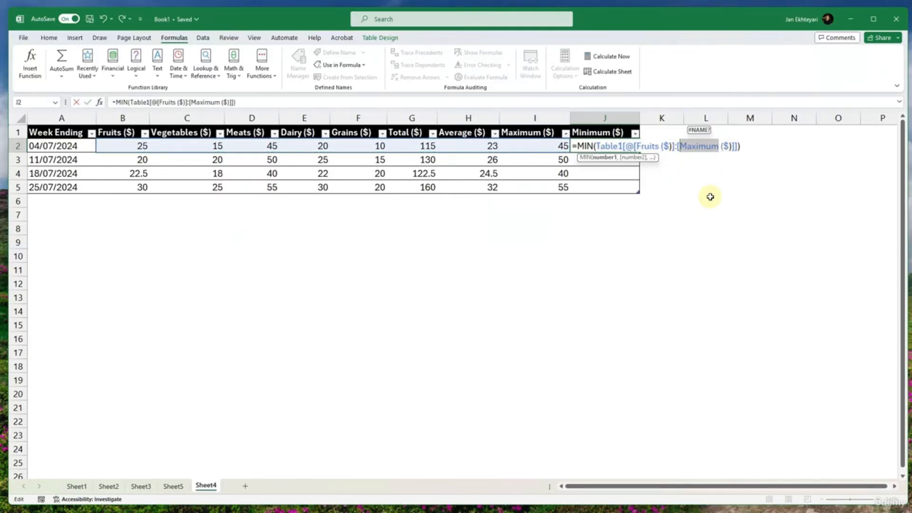
{"action": "type", "text": "G"}
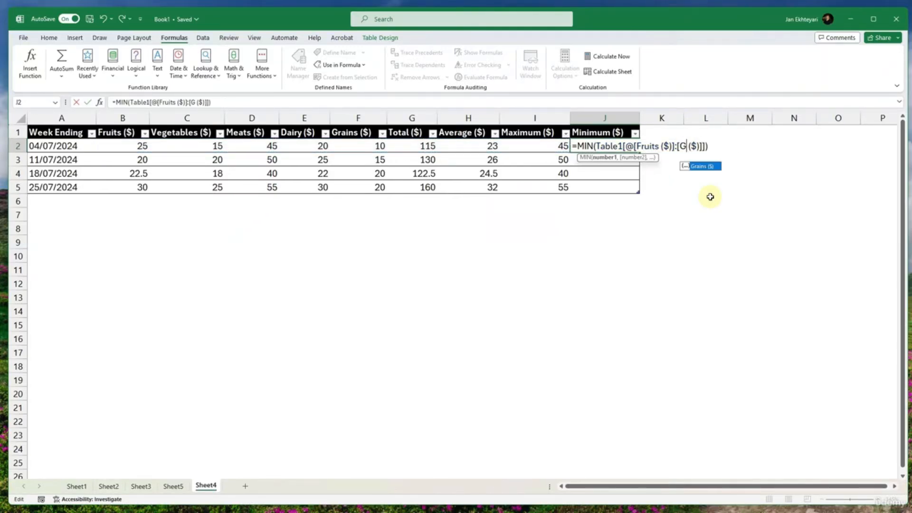
{"action": "type", "text": "rains"}
{"action": "key", "text": "Return"}
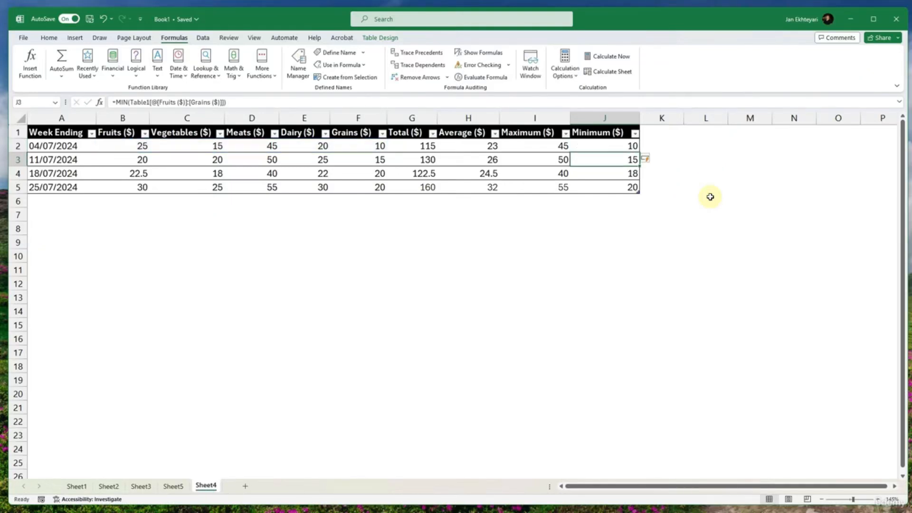
- Clear the formulas in G2:J5, covering the Total ($), Average ($), Maximum ($) and Minimum ($) columns
{"action": "left_click", "coordinate": [700, 190]}
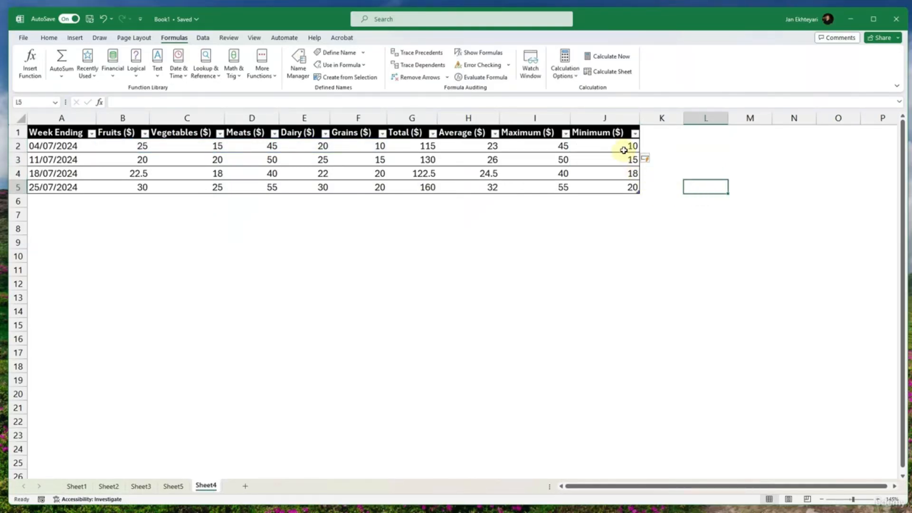
{"action": "left_click_drag", "start_coordinate": [625, 149], "coordinate": [425, 183]}
{"action": "key", "text": "Delete"}
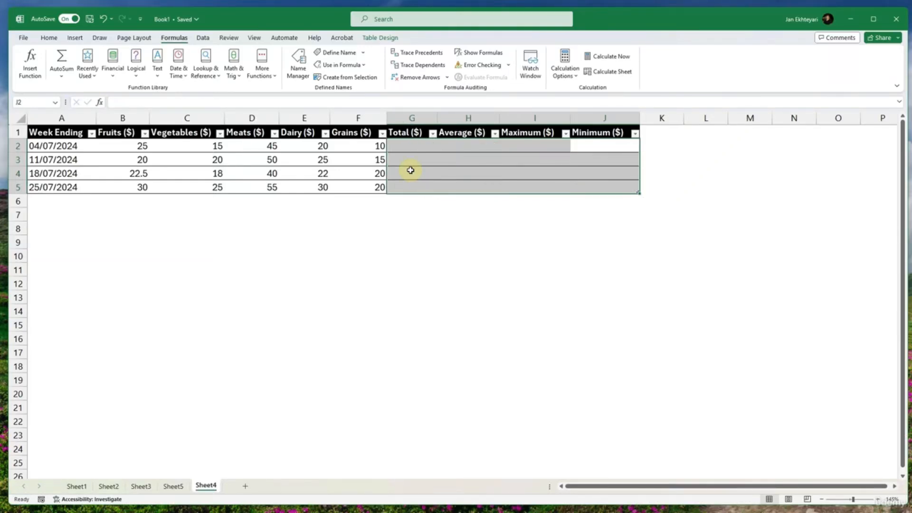
{"action": "left_click", "coordinate": [29, 80]}
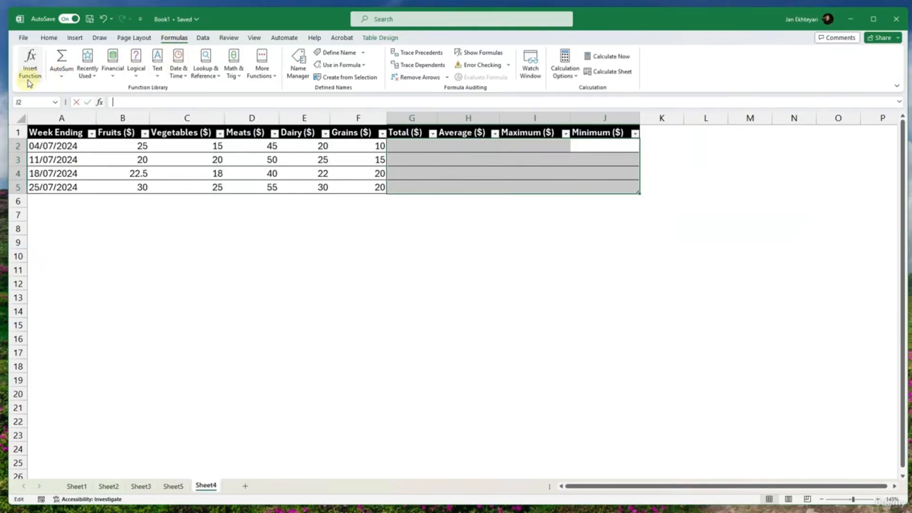
{"action": "left_click", "coordinate": [480, 243]}
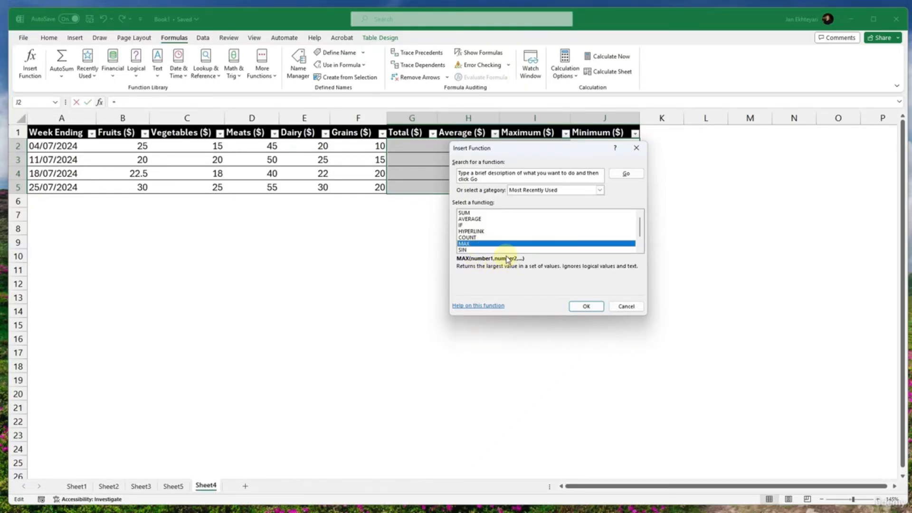
{"action": "key", "text": "Escape"}
- Fill the Total ($) column by writing a SUM formula in G2 over Fruits ($) through Grains ($)
{"action": "left_click", "coordinate": [425, 145]}
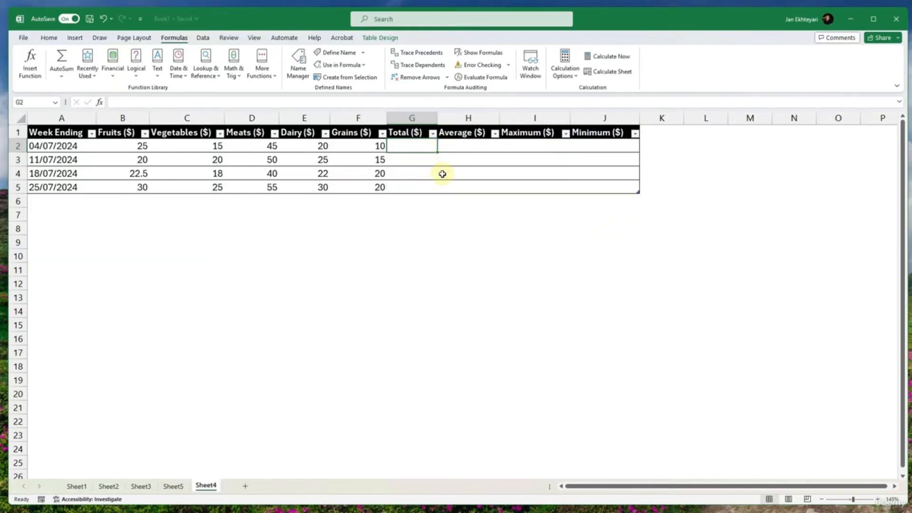
{"action": "type", "text": "=sum("}
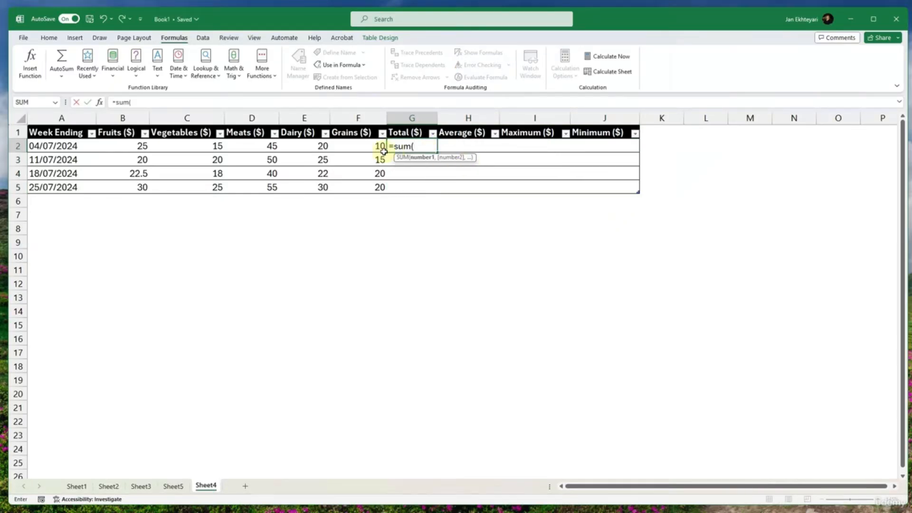
{"action": "left_click_drag", "start_coordinate": [383, 151], "coordinate": [138, 145]}
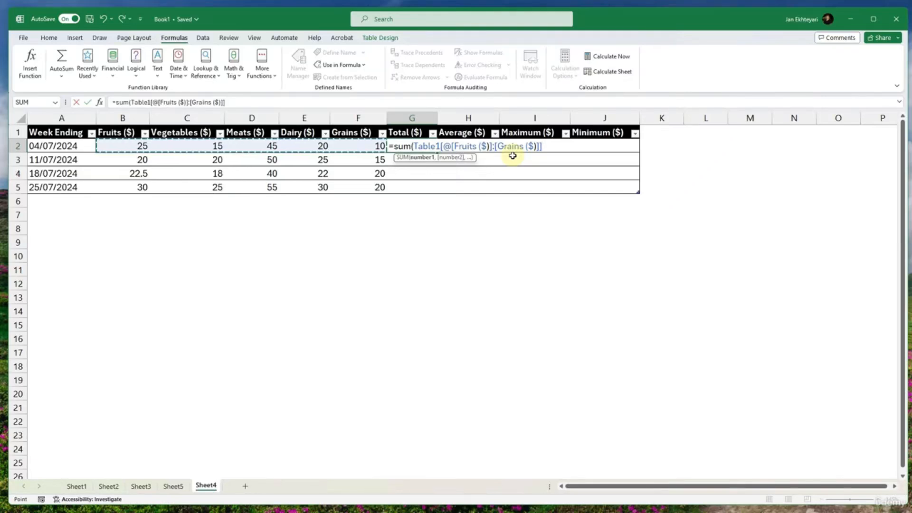
{"action": "key", "text": "Return"}
- Fill the Average ($) column by writing an AVERAGE formula in H2 over Fruits ($) through Grains ($)
{"action": "left_click", "coordinate": [466, 146]}
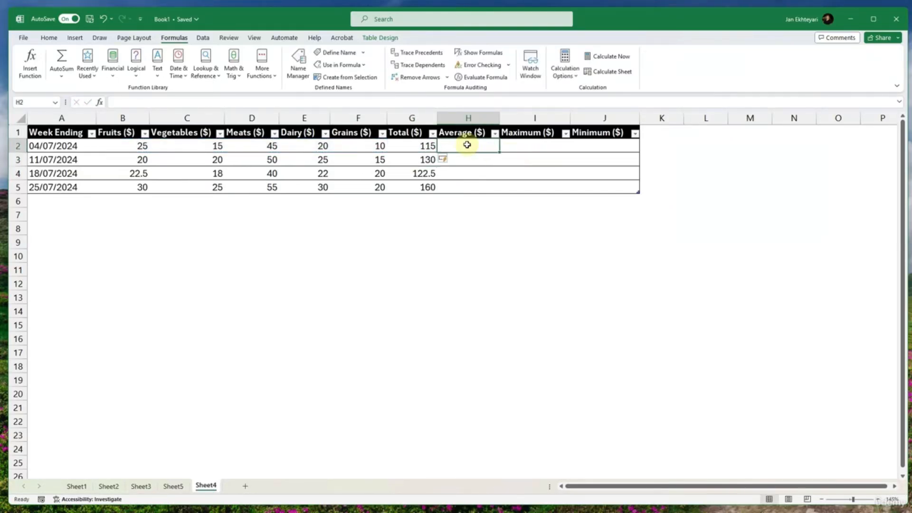
{"action": "type", "text": "=average("}
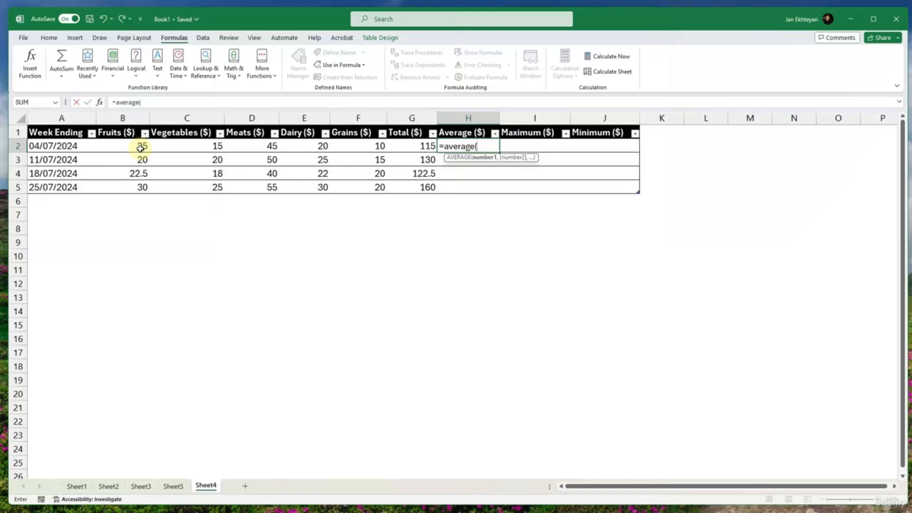
{"action": "left_click_drag", "start_coordinate": [140, 148], "coordinate": [361, 150]}
{"action": "key", "text": "Return"}
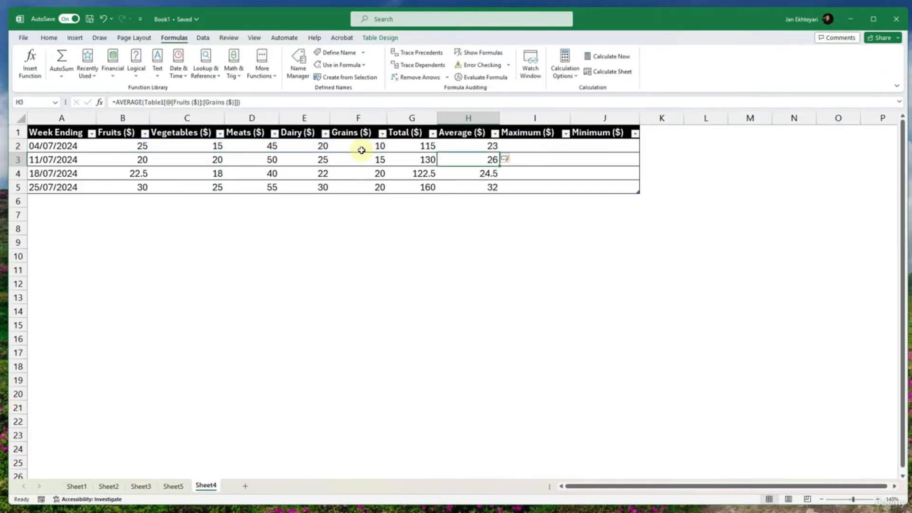
- Fill the Maximum ($) column by writing a MAX formula in I2 over Fruits ($) through Grains ($)
{"action": "left_click", "coordinate": [528, 148]}
{"action": "type", "text": "="}
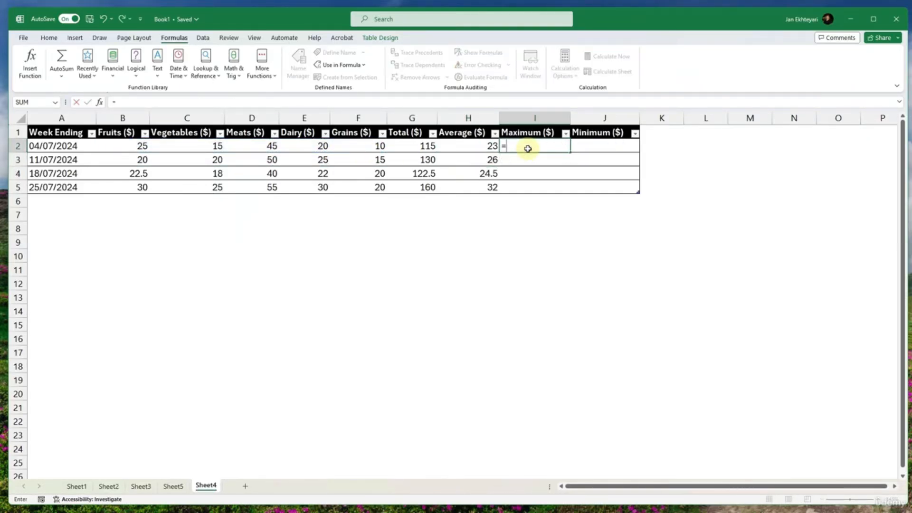
{"action": "type", "text": "max("}
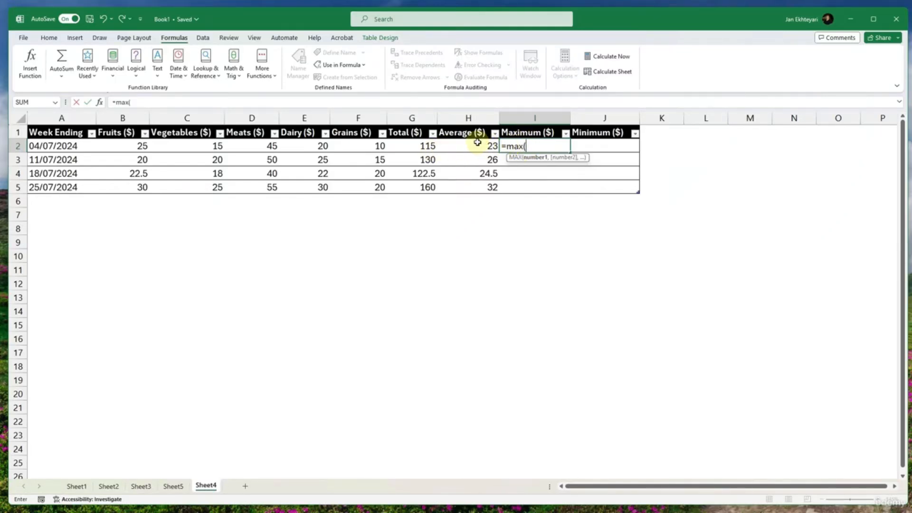
{"action": "left_click_drag", "start_coordinate": [476, 143], "coordinate": [165, 147]}
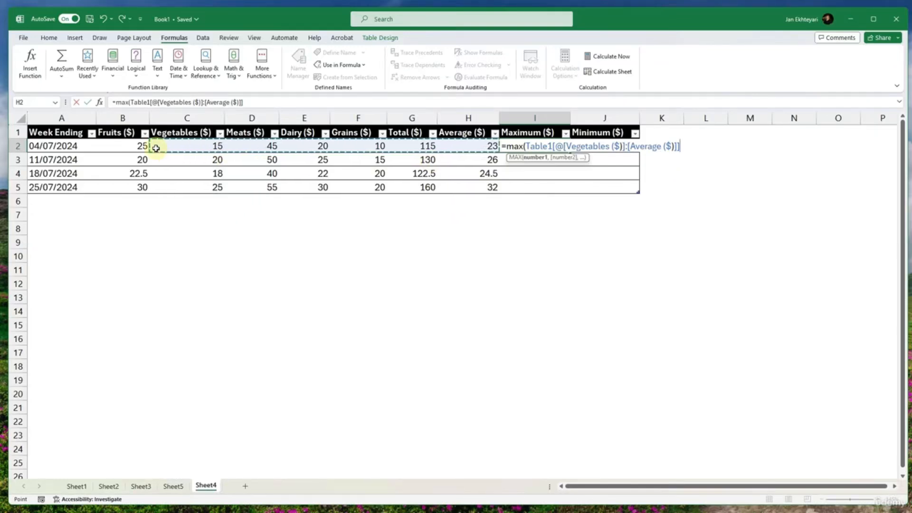
{"action": "left_click_drag", "start_coordinate": [139, 146], "coordinate": [337, 148]}
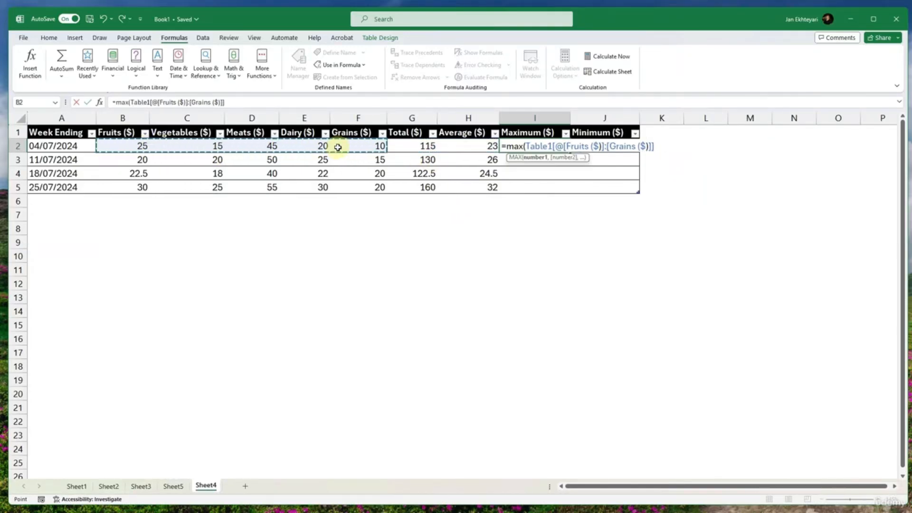
{"action": "key", "text": "Return"}
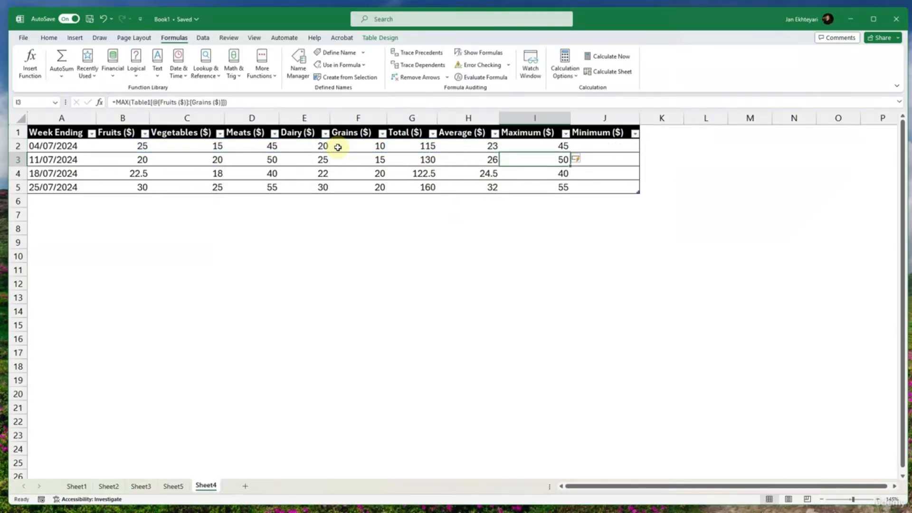
- Fill the Minimum ($) column by writing a MIN formula in J2 over Fruits ($) through Grains ($)
{"action": "left_click", "coordinate": [614, 144]}
{"action": "type", "text": "=i"}
{"action": "key", "text": "BackSpace"}
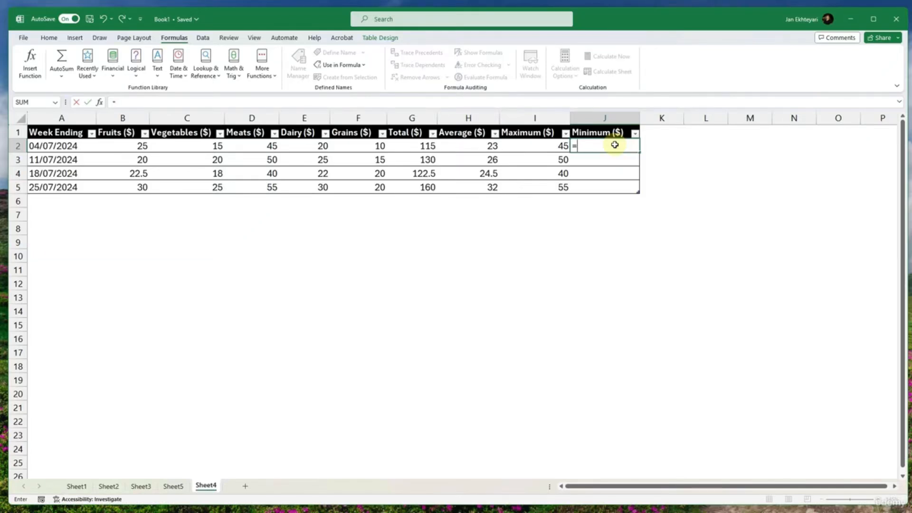
{"action": "type", "text": "min("}
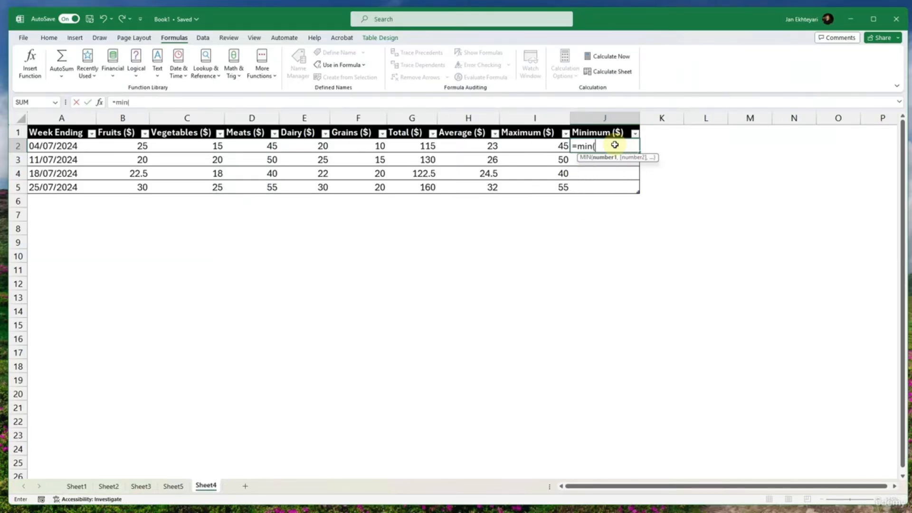
{"action": "left_click_drag", "start_coordinate": [138, 145], "coordinate": [338, 146]}
{"action": "key", "text": "Return"}
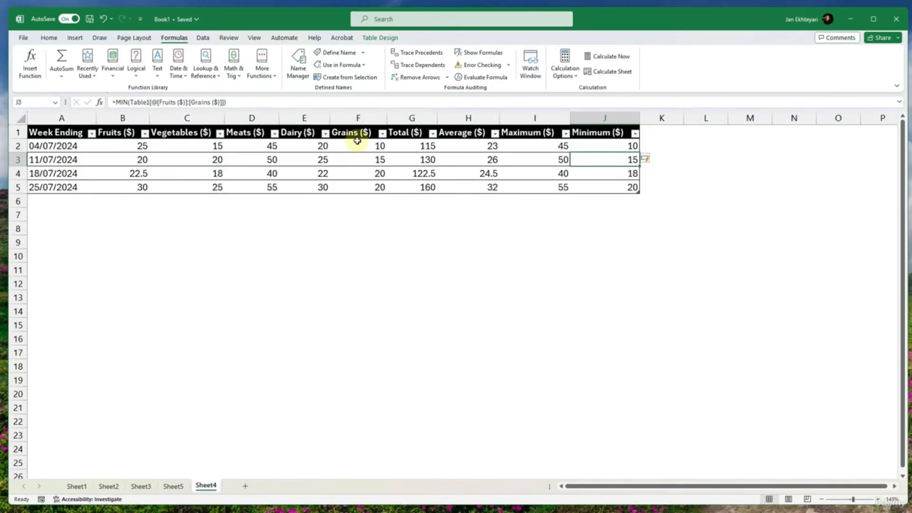
- Add a new table column in K with the header Count, next to Minimum ($)
{"action": "left_click", "coordinate": [659, 133]}
{"action": "type", "text": "Co"}
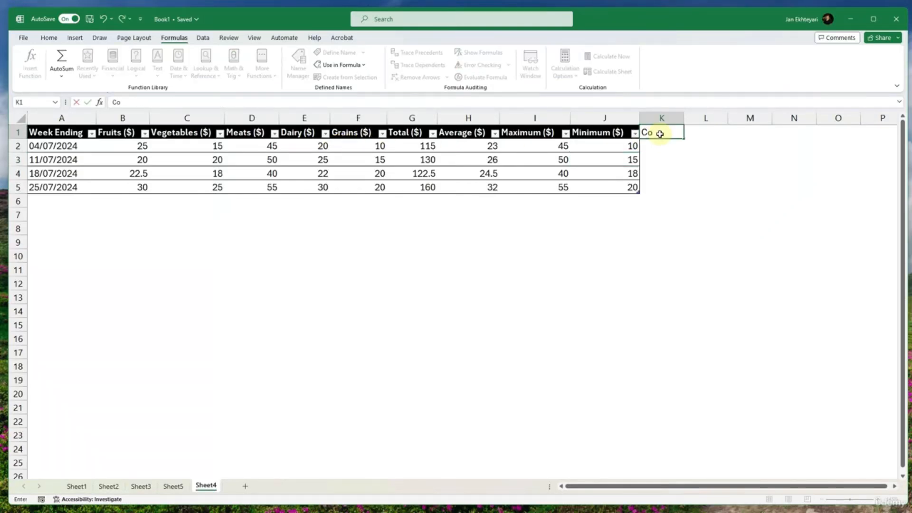
{"action": "type", "text": "unt"}
{"action": "key", "text": "Return"}
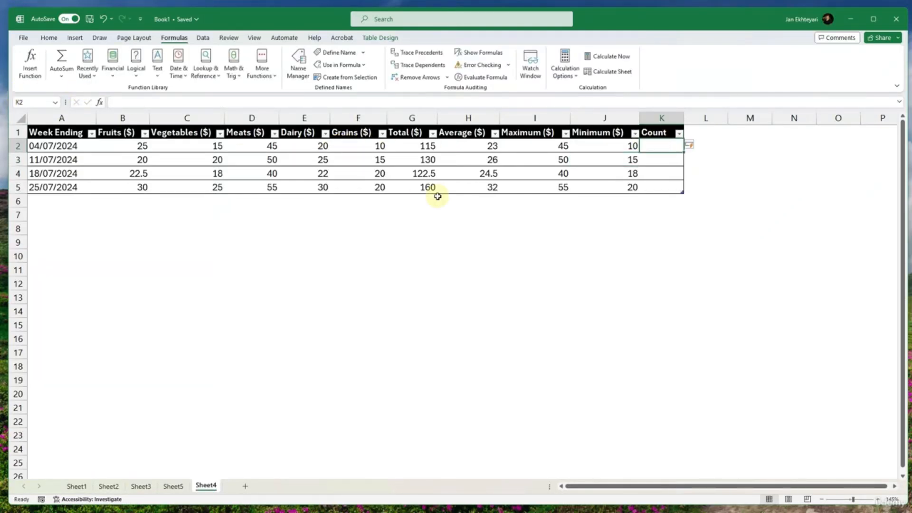
- Fill the Count column by writing a COUNT formula in K2 over Fruits ($) through Grains ($)
{"action": "type", "text": "=count("}
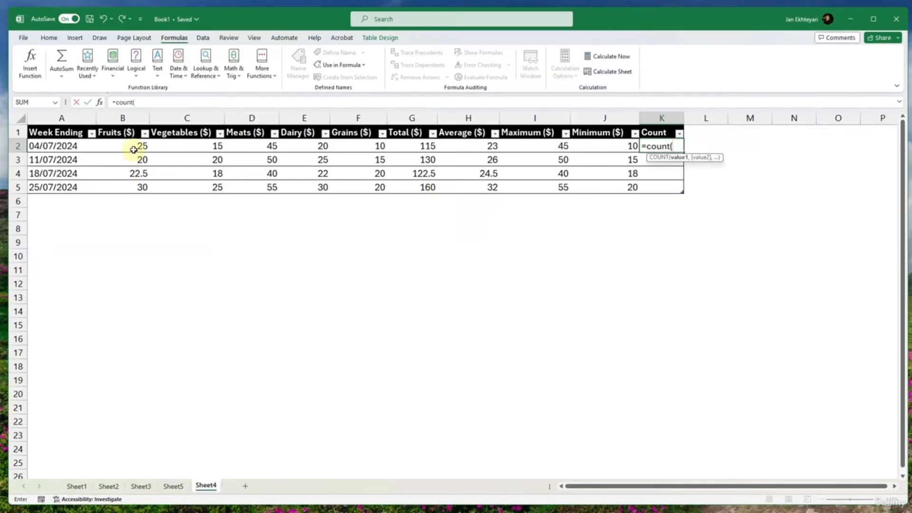
{"action": "left_click_drag", "start_coordinate": [133, 150], "coordinate": [375, 149]}
{"action": "type", "text": ")"}
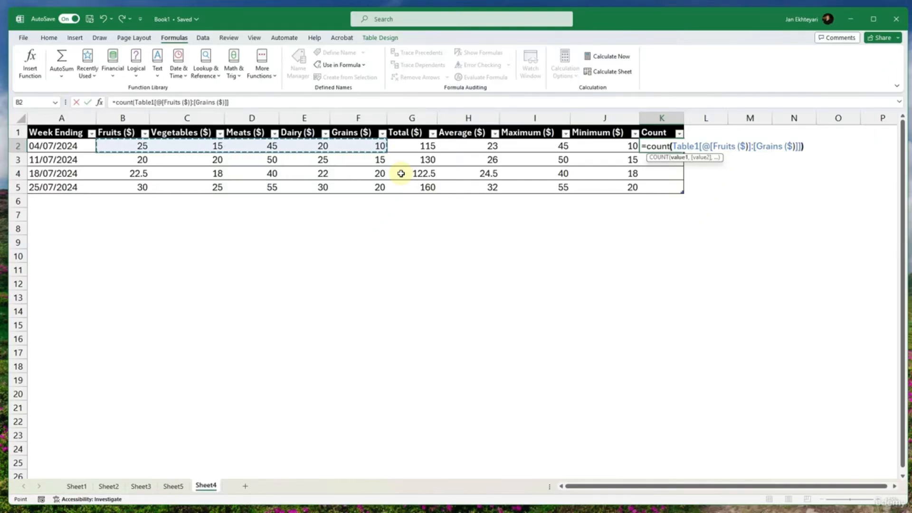
{"action": "key", "text": "Return"}
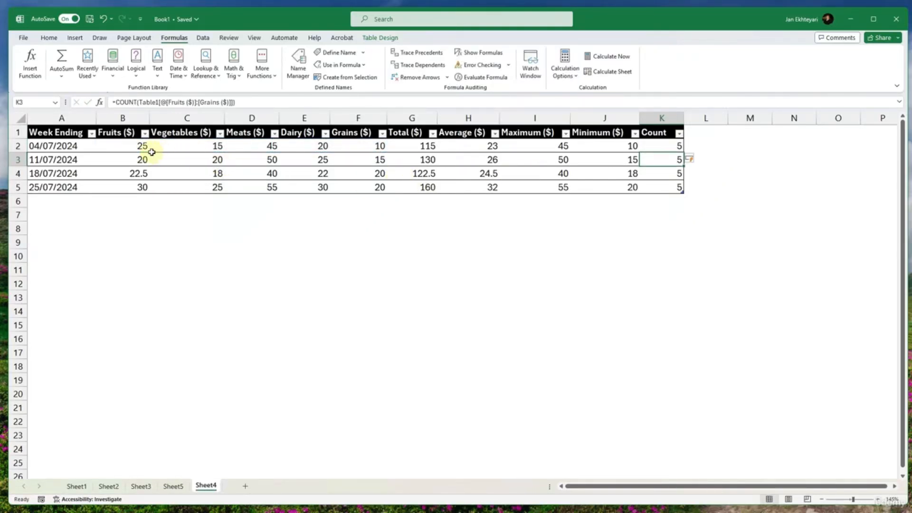
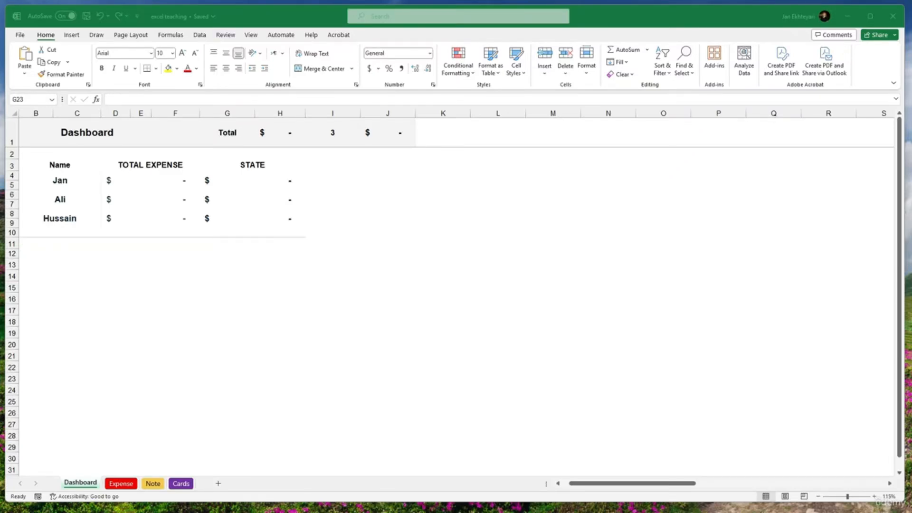
- Look through the Dashboard, Expense, Note and Cards sheets of the excel teaching workbook and return to Dashboard
{"action": "key", "text": "super+shift+s"}
{"action": "left_click_drag", "start_coordinate": [41, 451], "coordinate": [213, 499]}
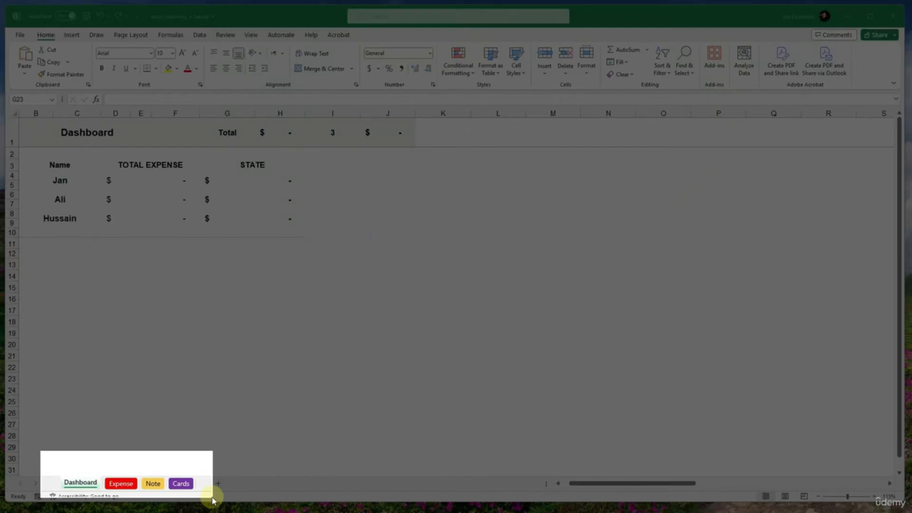
{"action": "left_click_drag", "start_coordinate": [213, 500], "coordinate": [210, 496]}
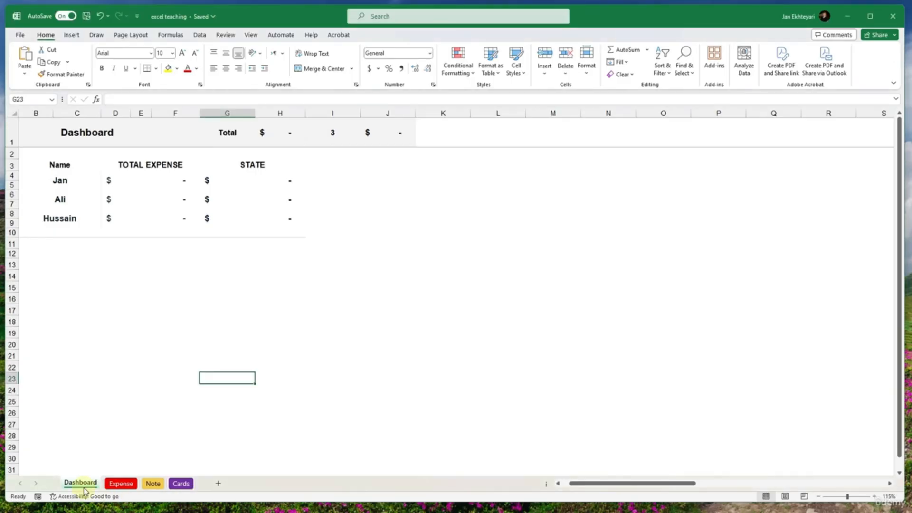
{"action": "left_click", "coordinate": [90, 310]}
{"action": "mouse_move", "coordinate": [76, 132]}
{"action": "left_mouse_down"}
{"action": "mouse_move", "coordinate": [346, 204]}
{"action": "mouse_move", "coordinate": [401, 241]}
{"action": "left_mouse_up"}
{"action": "left_click", "coordinate": [120, 483]}
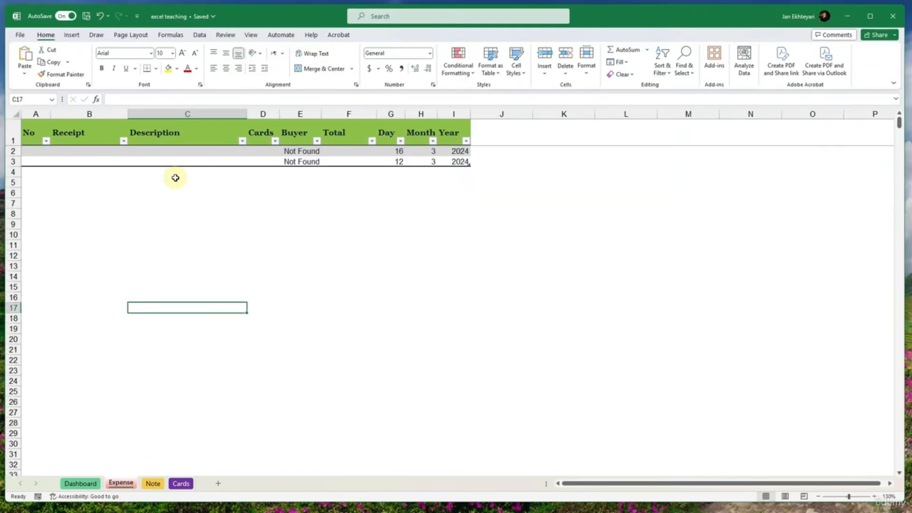
{"action": "left_click", "coordinate": [153, 483]}
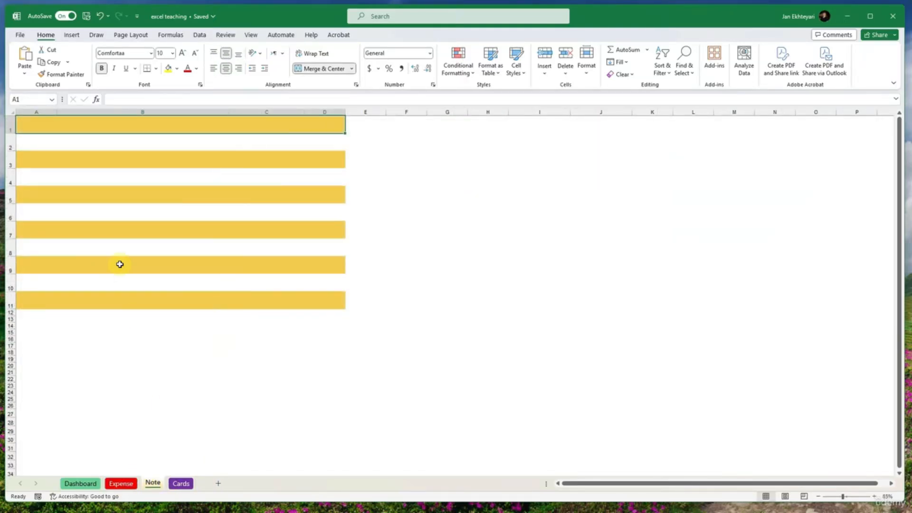
{"action": "left_click", "coordinate": [115, 251]}
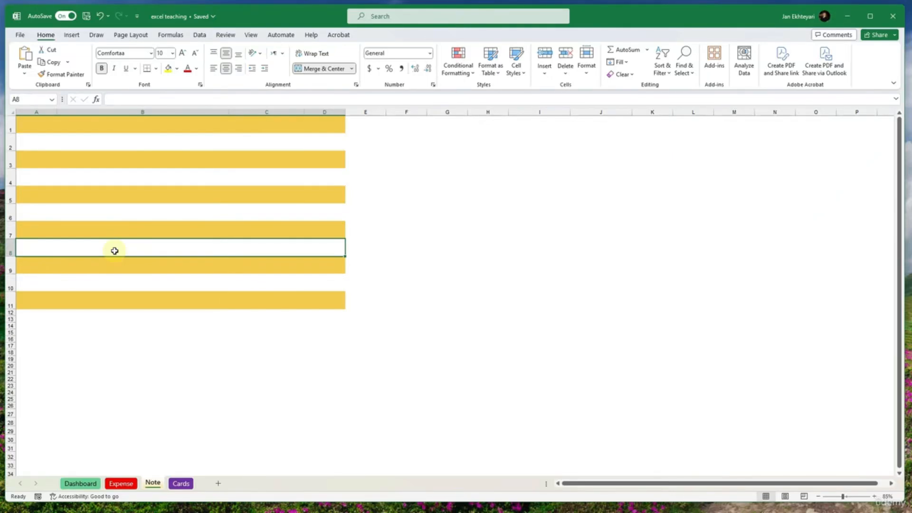
{"action": "left_click", "coordinate": [180, 483]}
{"action": "left_click", "coordinate": [136, 335]}
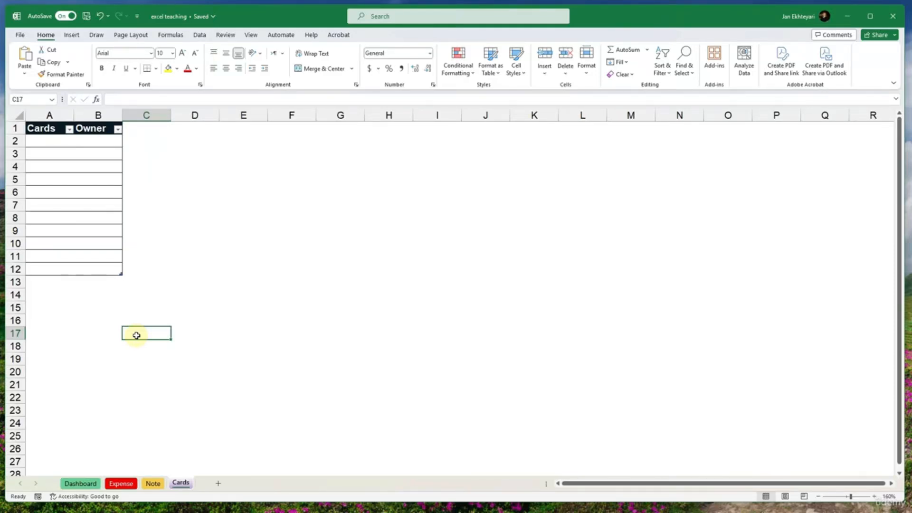
{"action": "left_click", "coordinate": [80, 483]}
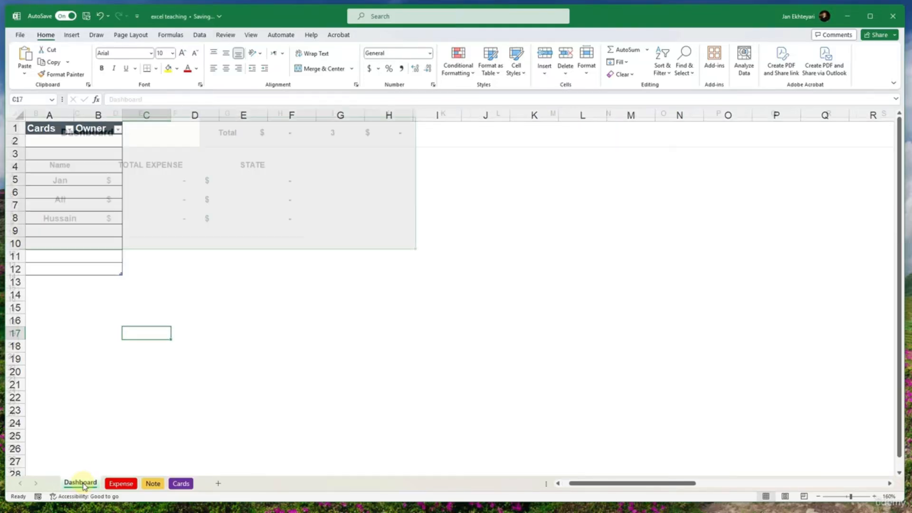
{"action": "left_click", "coordinate": [121, 484]}
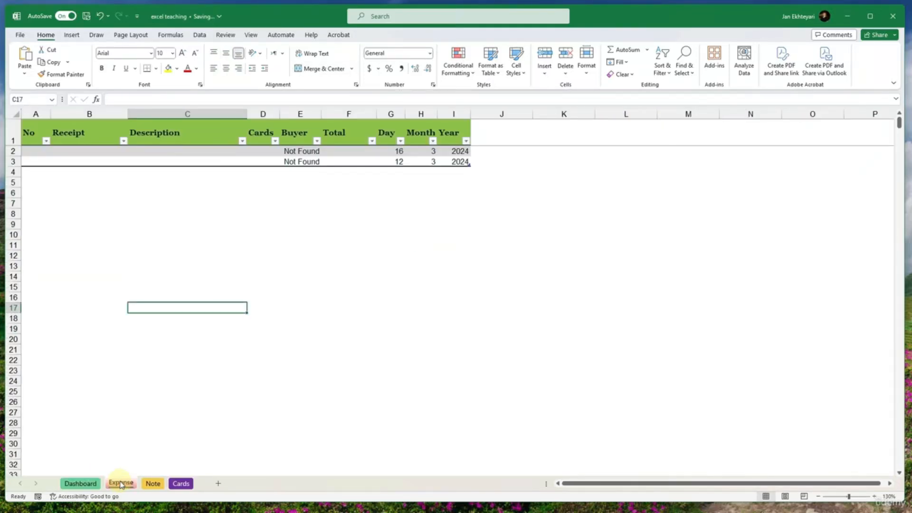
{"action": "left_click", "coordinate": [89, 484]}
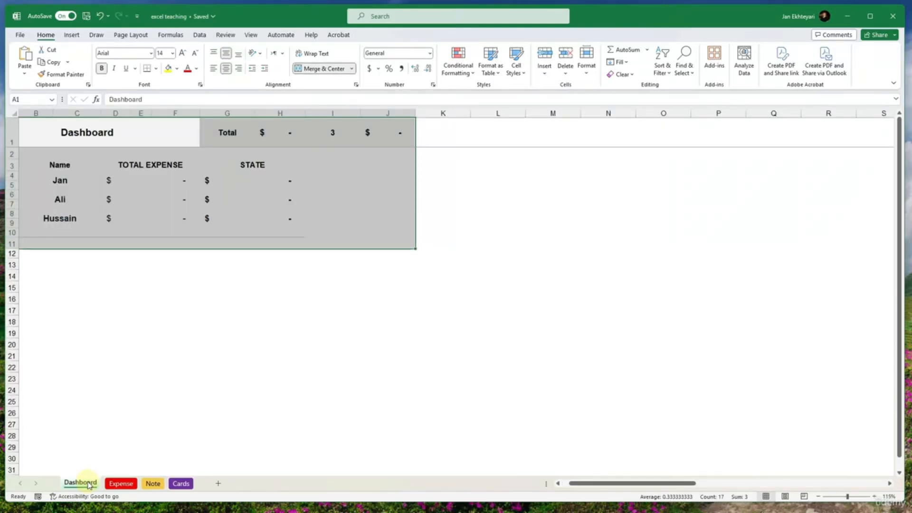
{"action": "left_click", "coordinate": [108, 424]}
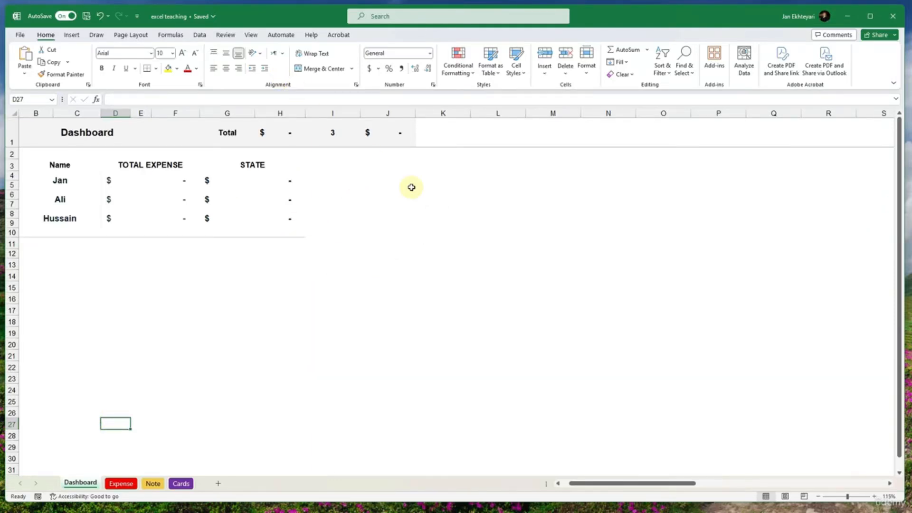
- Narrow the excel teaching window to less than half the screen width and create a new blank workbook
{"action": "left_click_drag", "start_coordinate": [5, 168], "coordinate": [545, 203]}
{"action": "left_click", "coordinate": [559, 35]}
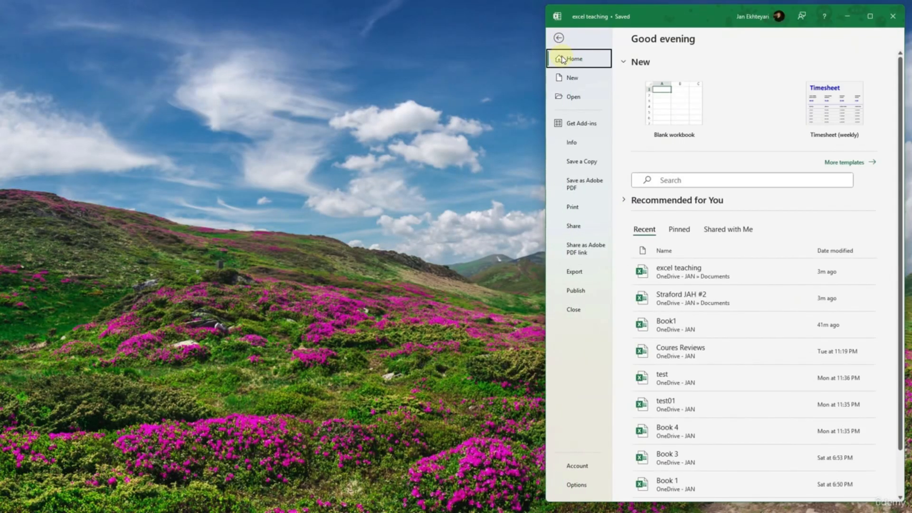
{"action": "left_click", "coordinate": [572, 77]}
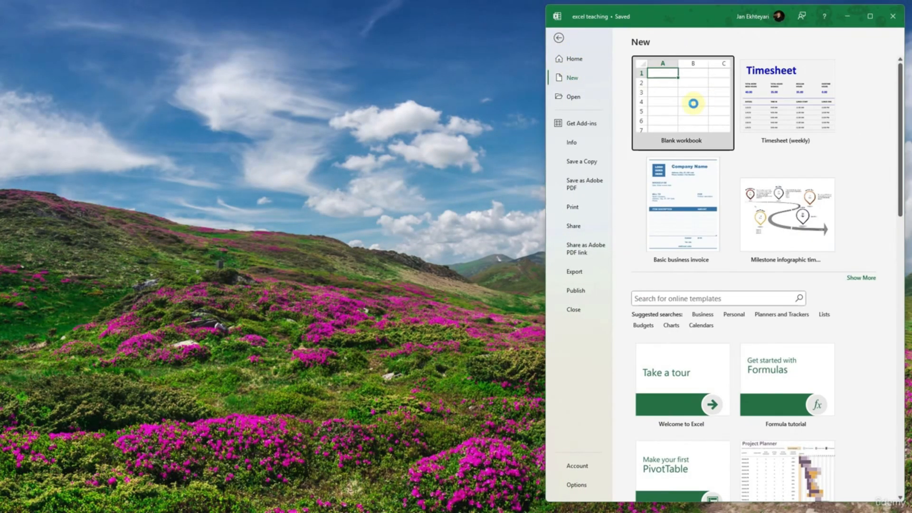
{"action": "left_click", "coordinate": [693, 103]}
- Place the new blank workbook's window beside the excel teaching workbook and widen it to fill the free space
{"action": "left_click_drag", "start_coordinate": [692, 26], "coordinate": [157, 20]}
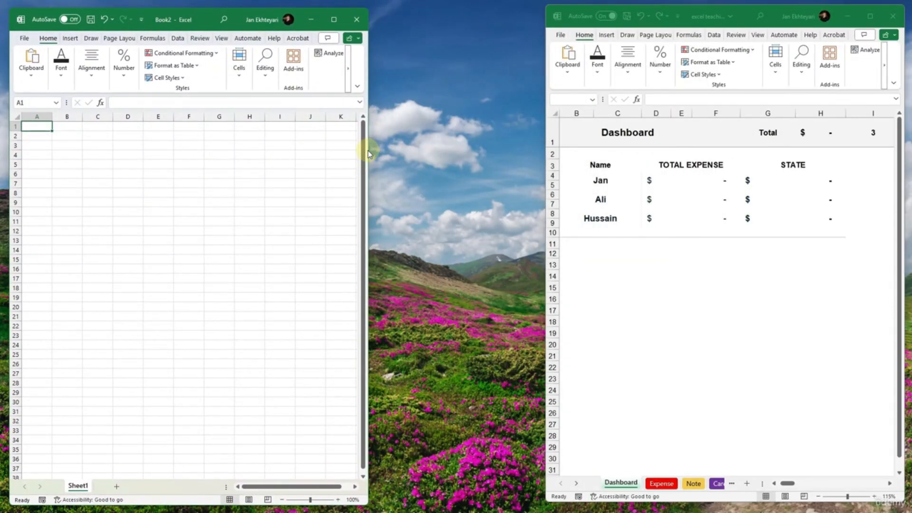
{"action": "left_click_drag", "start_coordinate": [368, 153], "coordinate": [541, 157]}
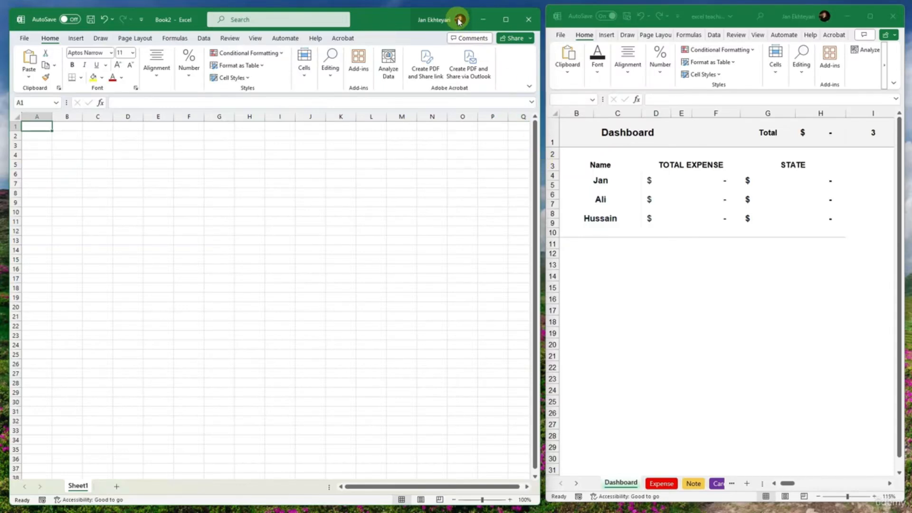
{"action": "left_click_drag", "start_coordinate": [403, 20], "coordinate": [401, 18]}
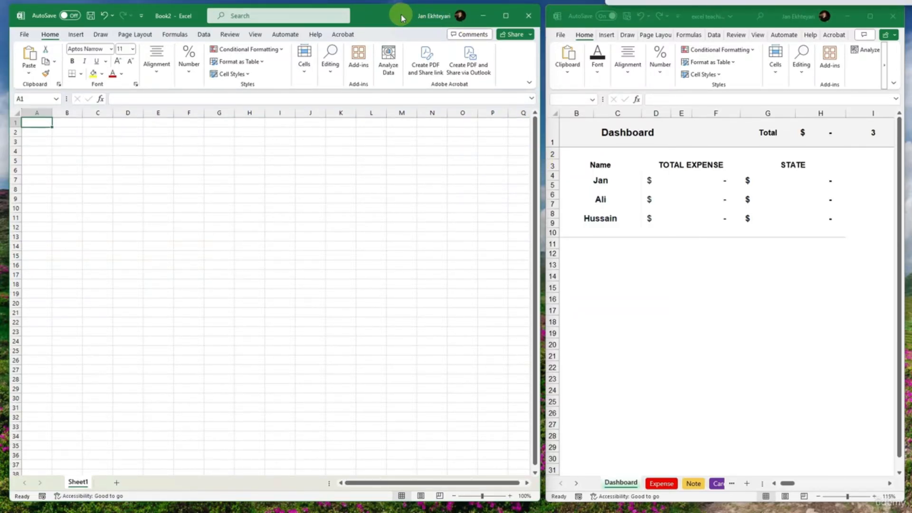
{"action": "left_click_drag", "start_coordinate": [402, 18], "coordinate": [400, 17]}
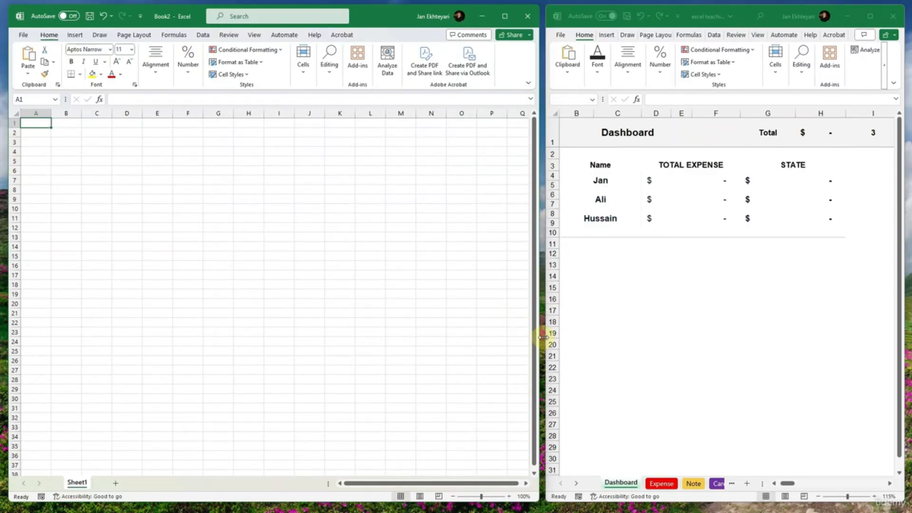
{"action": "left_click_drag", "start_coordinate": [356, 316], "coordinate": [357, 324]}
- Examine the Expense sheet of the excel teaching workbook, across its table columns from No to Year
{"action": "left_click", "coordinate": [655, 424]}
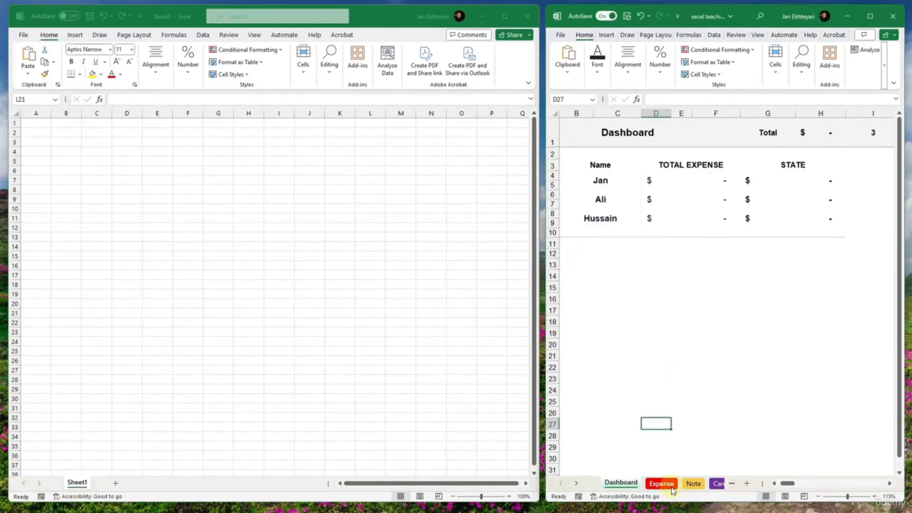
{"action": "left_click", "coordinate": [661, 483]}
{"action": "left_click", "coordinate": [636, 380]}
{"action": "left_click_drag", "start_coordinate": [638, 372], "coordinate": [705, 277]}
{"action": "scroll", "coordinate": [745, 288], "scroll_direction": "down", "scroll_amount": 2}
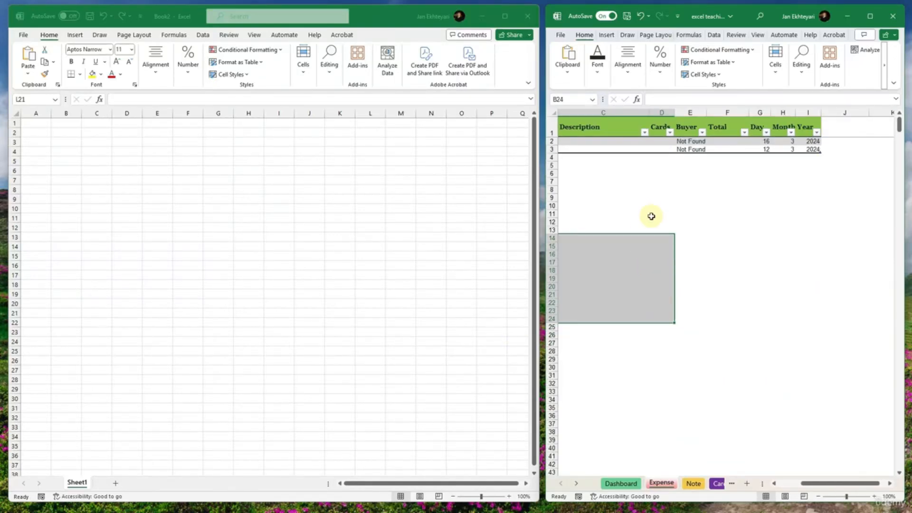
{"action": "left_click_drag", "start_coordinate": [657, 207], "coordinate": [529, 191]}
{"action": "left_click", "coordinate": [658, 246]}
{"action": "left_click_drag", "start_coordinate": [703, 252], "coordinate": [499, 204]}
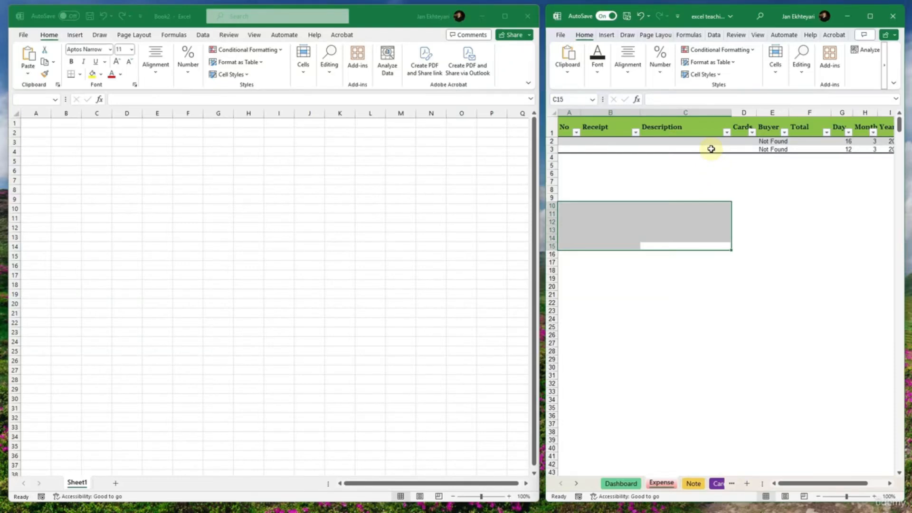
- Turn off the gridlines on Sheet1 of the new workbook
{"action": "left_click", "coordinate": [290, 165]}
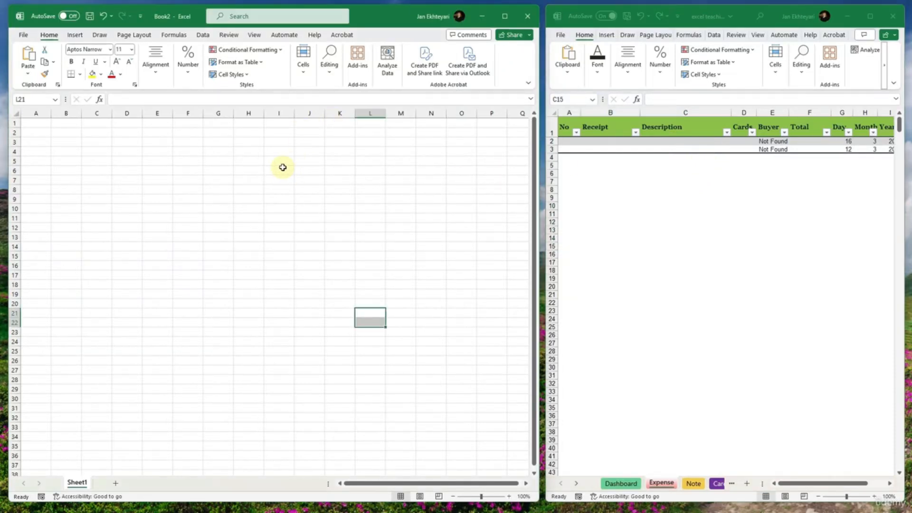
{"action": "left_click", "coordinate": [230, 35]}
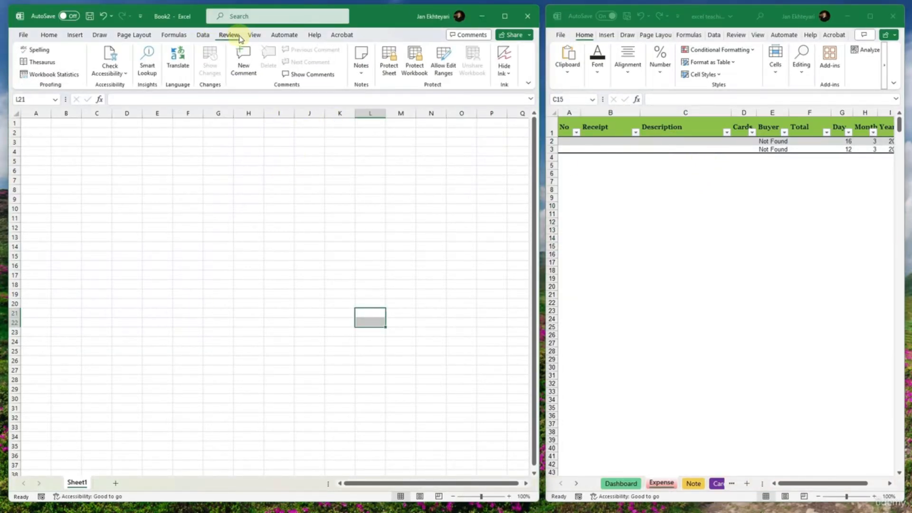
{"action": "left_click", "coordinate": [254, 36]}
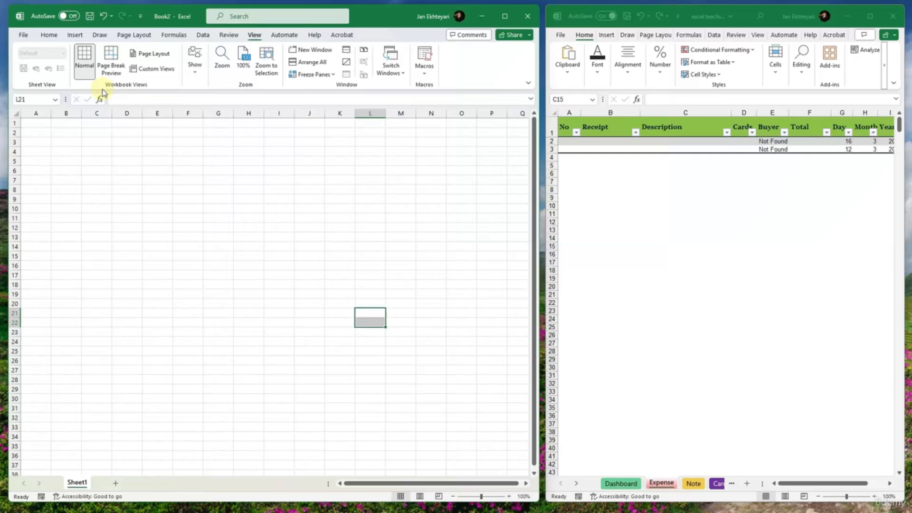
{"action": "left_click", "coordinate": [195, 62]}
{"action": "left_click", "coordinate": [222, 108]}
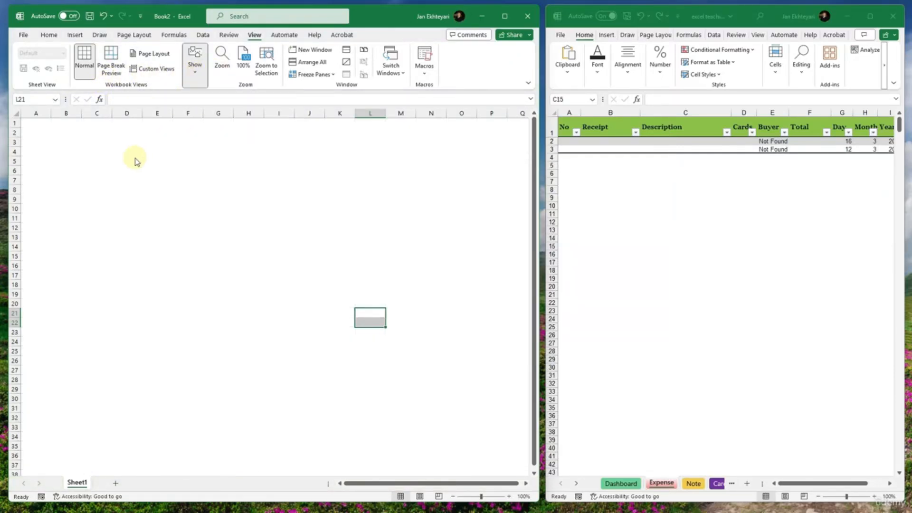
{"action": "left_click", "coordinate": [87, 141]}
- Enter the headers No in A1 and Receipt in B1 of the new workbook, following the Expense table
{"action": "left_click", "coordinate": [34, 126]}
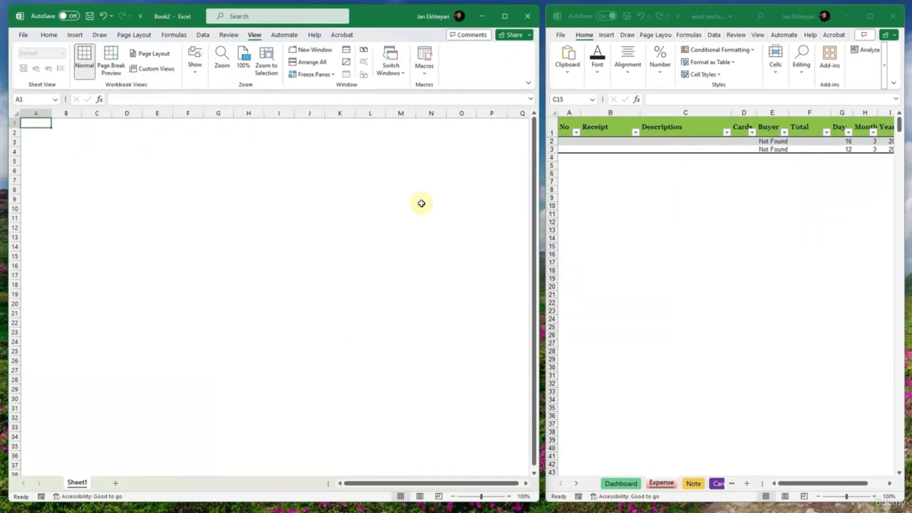
{"action": "left_click", "coordinate": [572, 127]}
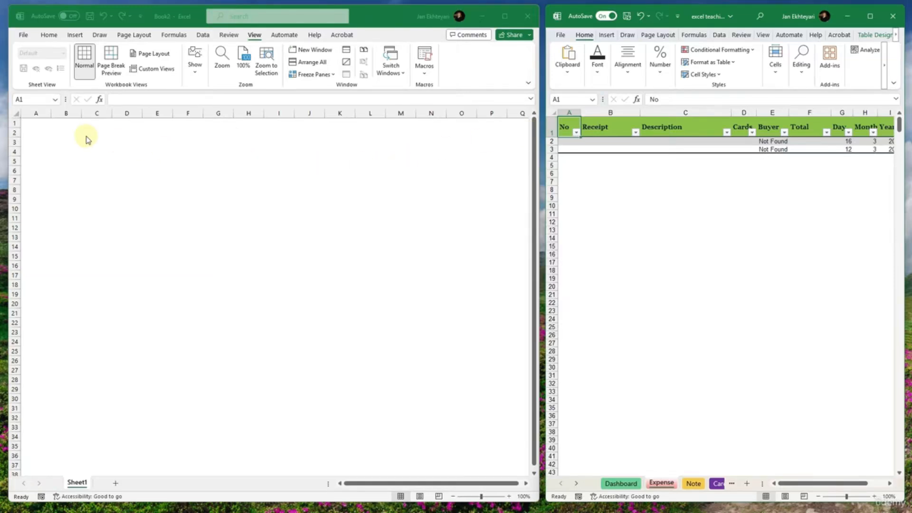
{"action": "left_click", "coordinate": [30, 122]}
{"action": "type", "text": "No"}
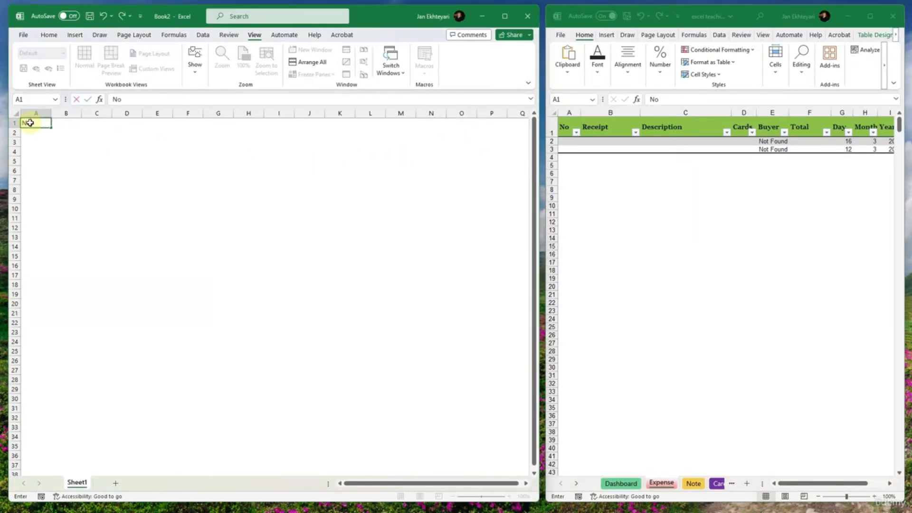
{"action": "key", "text": "Tab"}
{"action": "type", "text": "Recep"}
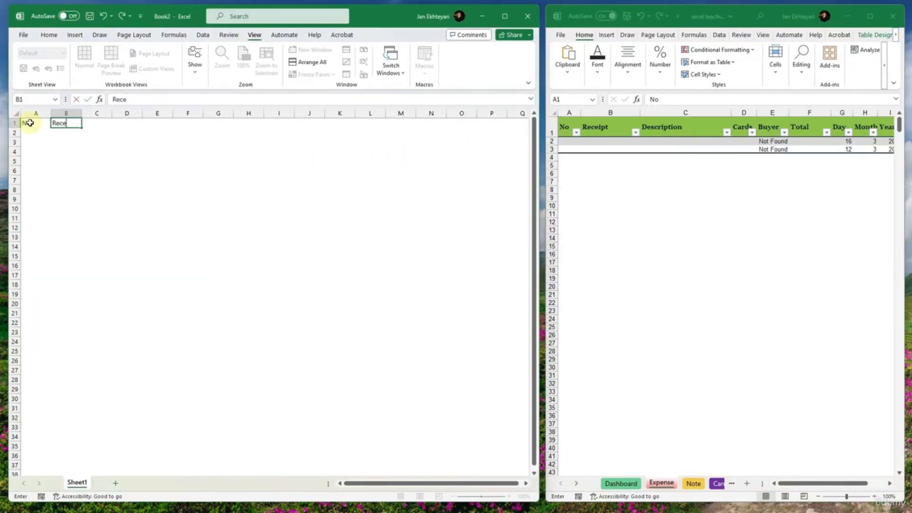
{"action": "key", "text": "BackSpace"}
{"action": "key", "text": "BackSpace"}
{"action": "type", "text": "eipt"}
{"action": "key", "text": "Tab"}
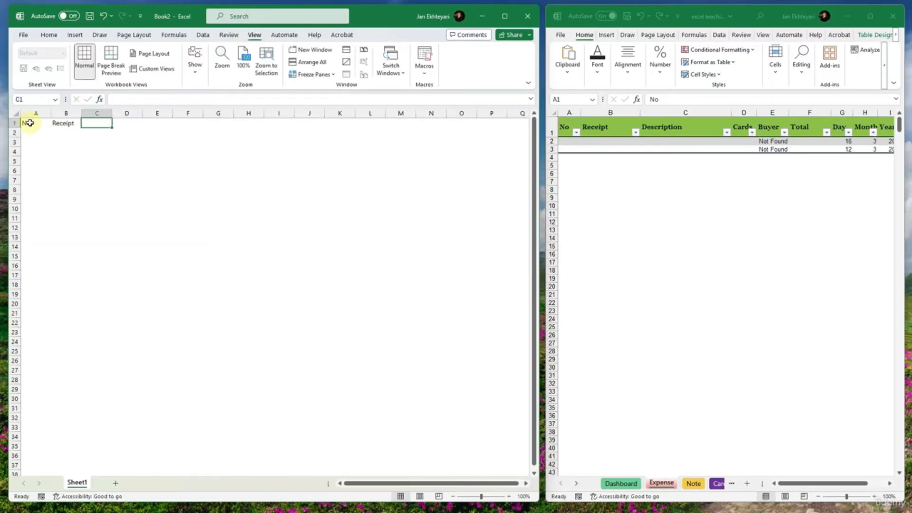
- Enter the headers Description, Cards, Buyer and Total in C1 through F1
{"action": "type", "text": "Description"}
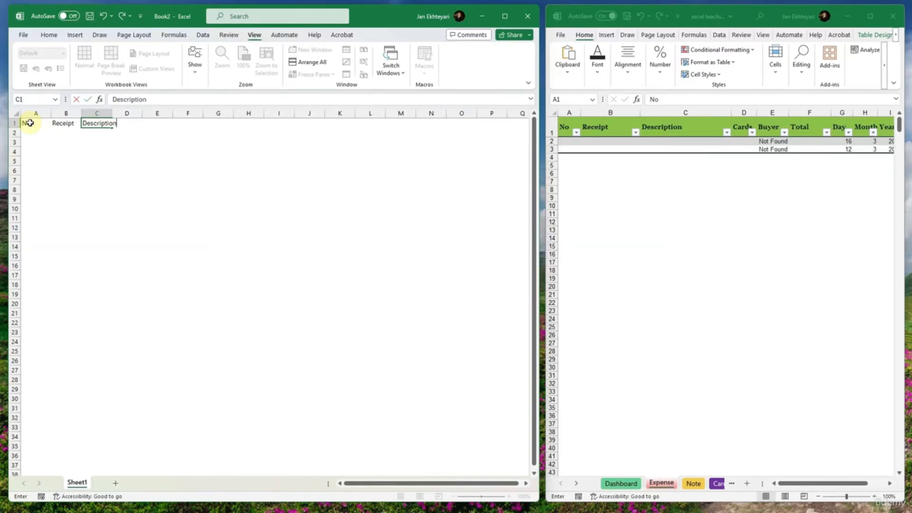
{"action": "key", "text": "Tab"}
{"action": "type", "text": "Ca"}
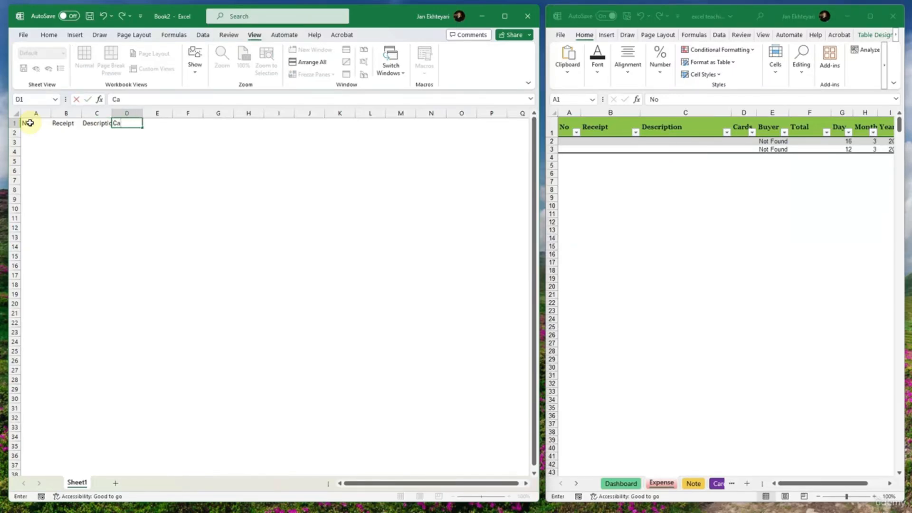
{"action": "type", "text": "rds"}
{"action": "key", "text": "Tab"}
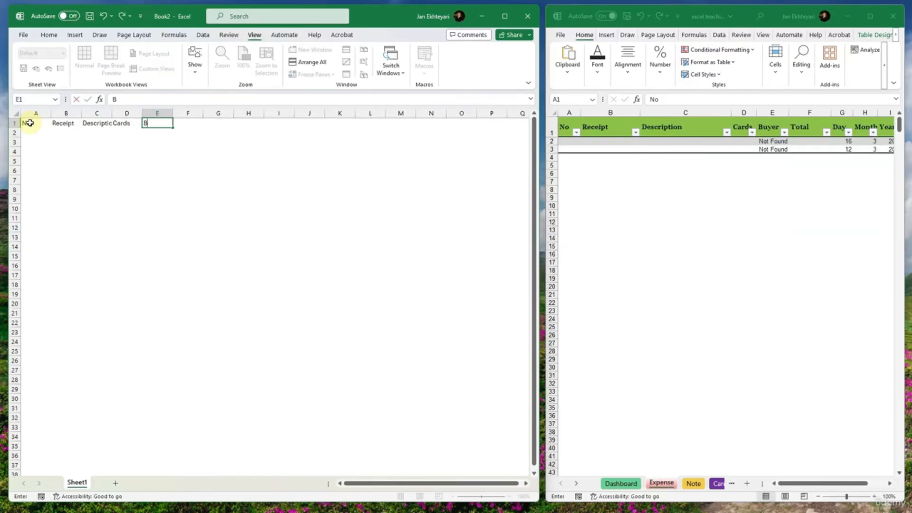
{"action": "type", "text": "Buyer"}
{"action": "key", "text": "Tab"}
{"action": "type", "text": "Total"}
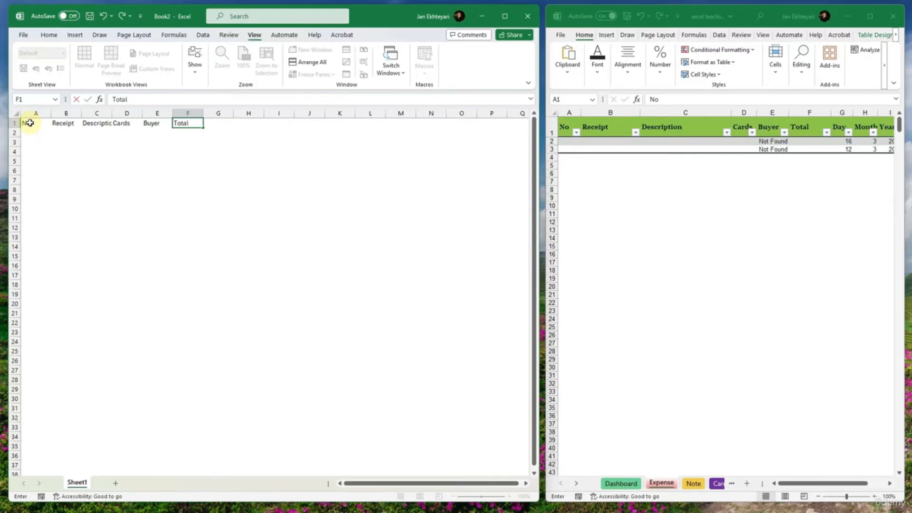
{"action": "key", "text": "Tab"}
- Discard a Day header entry in G1 and review the Day, Month and Year columns of the Expense table
{"action": "type", "text": "Day"}
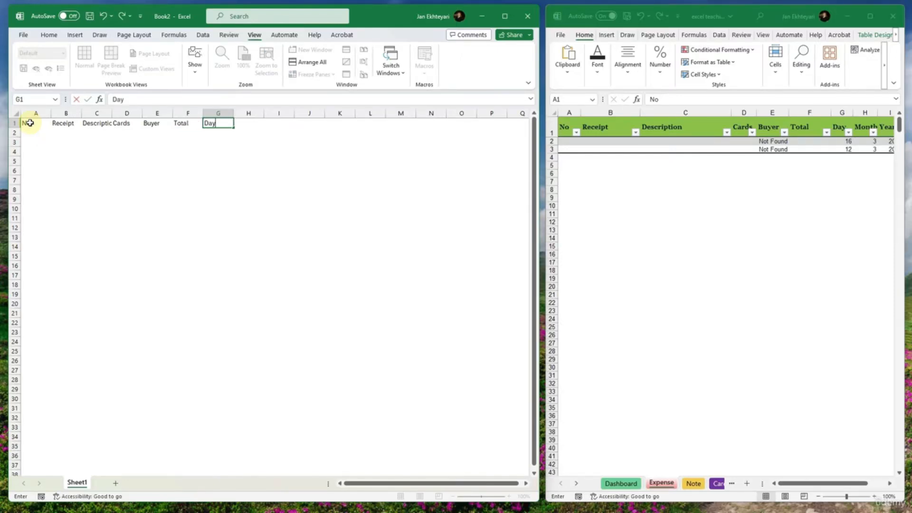
{"action": "key", "text": "Escape"}
{"action": "left_click", "coordinate": [853, 124]}
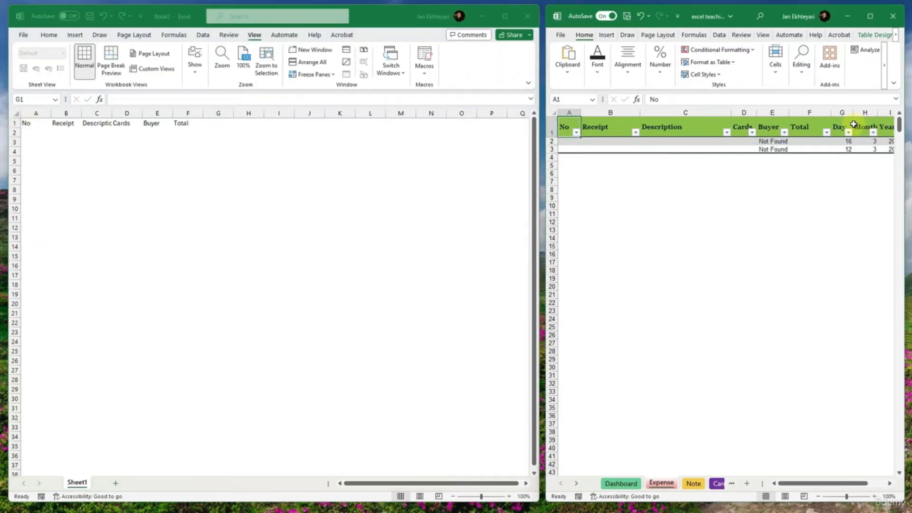
{"action": "left_click_drag", "start_coordinate": [853, 124], "coordinate": [802, 132]}
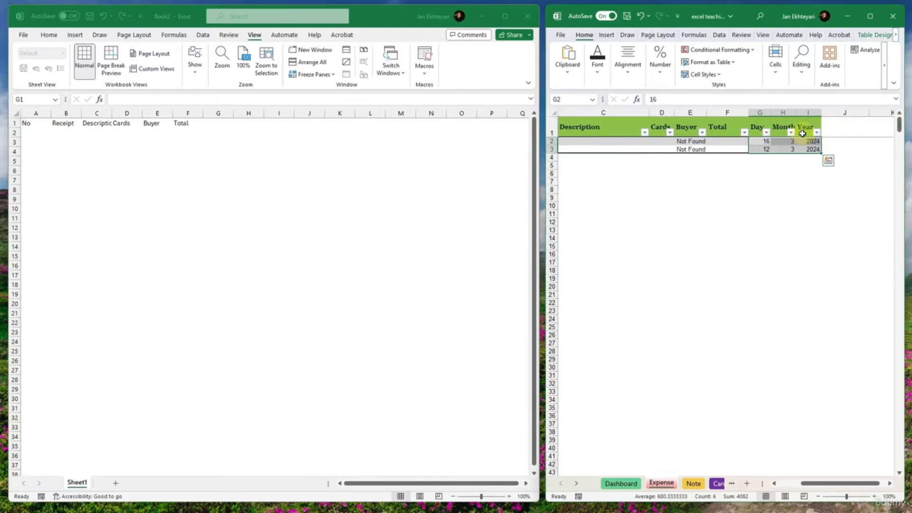
- Replace the header in F1 of the new workbook with Date
{"action": "left_click", "coordinate": [180, 123]}
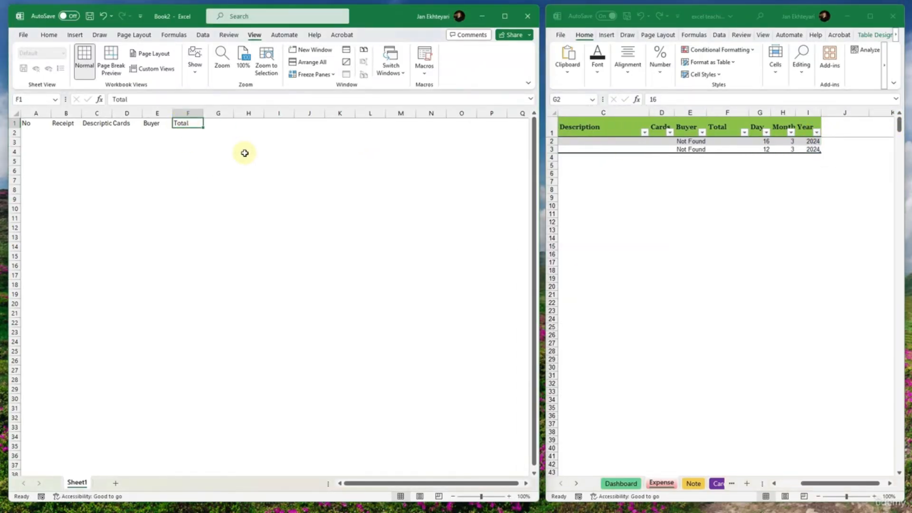
{"action": "type", "text": "Date"}
{"action": "key", "text": "Tab"}
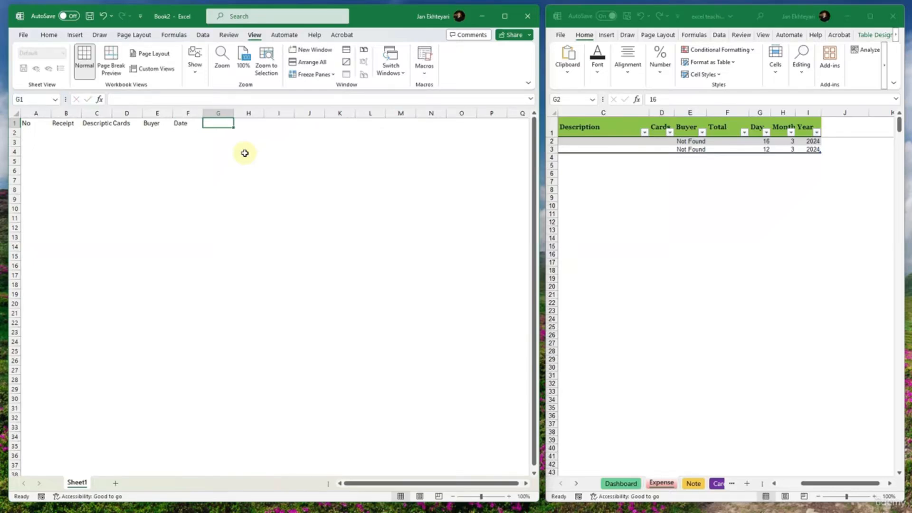
- Fit the width of column C to the Description header and select the header cells A1:F1
{"action": "key", "text": "Left"}
{"action": "key", "text": "Left"}
{"action": "key", "text": "Left"}
{"action": "key", "text": "Left"}
{"action": "key", "text": "Left"}
{"action": "key", "text": "Left"}
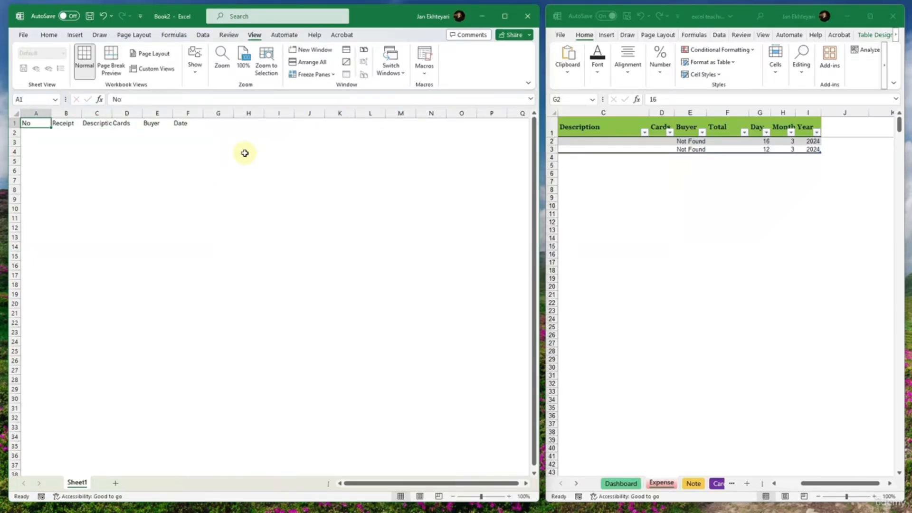
{"action": "key", "text": "shift+Right"}
{"action": "key", "text": "shift+Right"}
{"action": "key", "text": "shift+Right"}
{"action": "key", "text": "shift+Right"}
{"action": "key", "text": "shift+Right"}
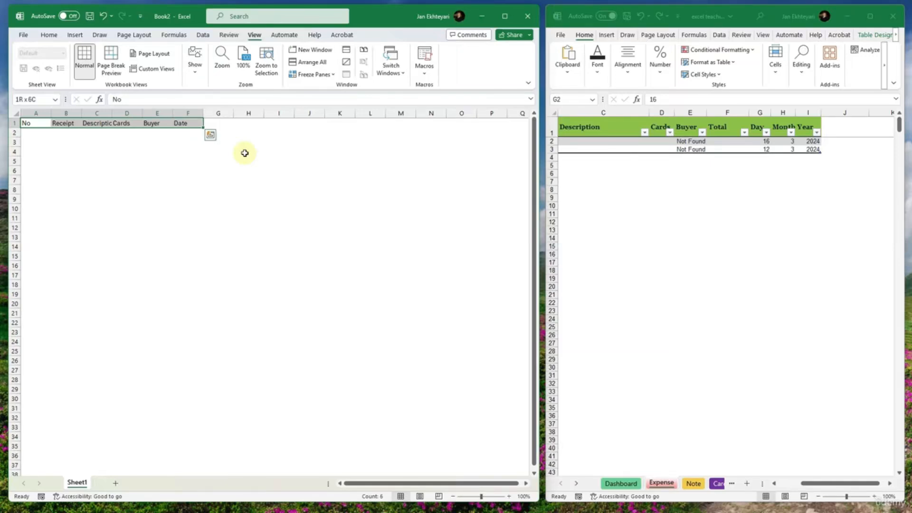
{"action": "double_click", "coordinate": [109, 117]}
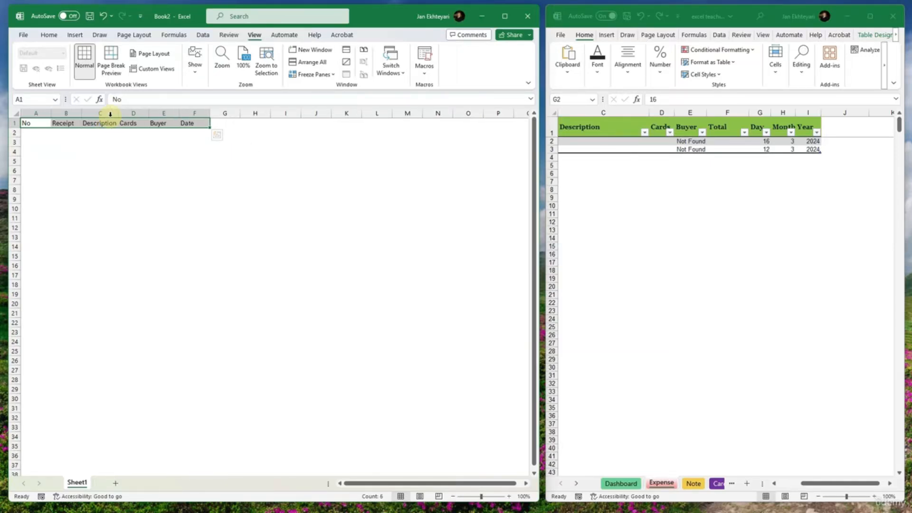
{"action": "left_click", "coordinate": [113, 124]}
{"action": "left_click_drag", "start_coordinate": [187, 124], "coordinate": [11, 125]}
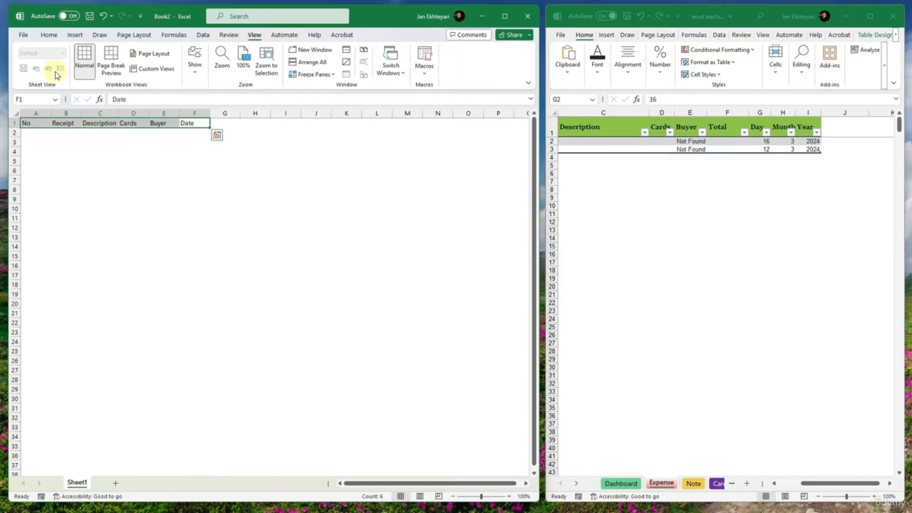
{"action": "left_click", "coordinate": [49, 36]}
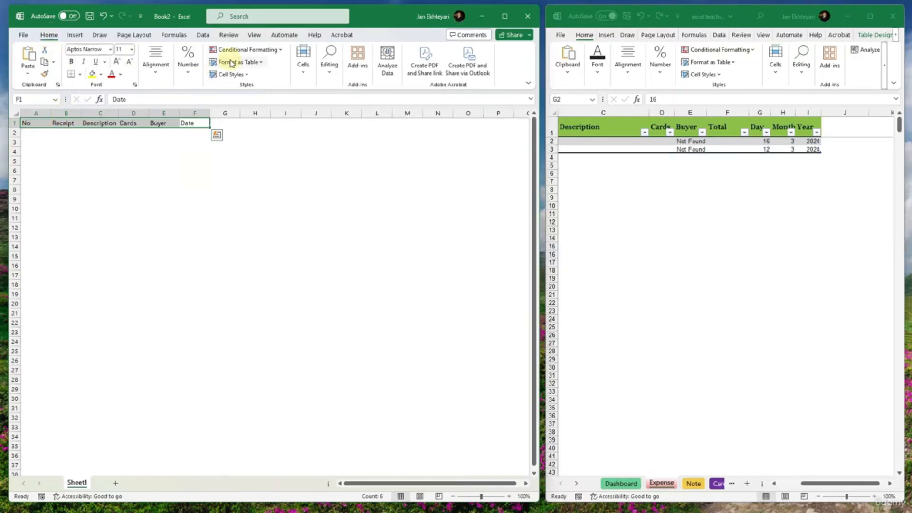
{"action": "left_click", "coordinate": [243, 49]}
{"action": "left_click", "coordinate": [235, 63]}
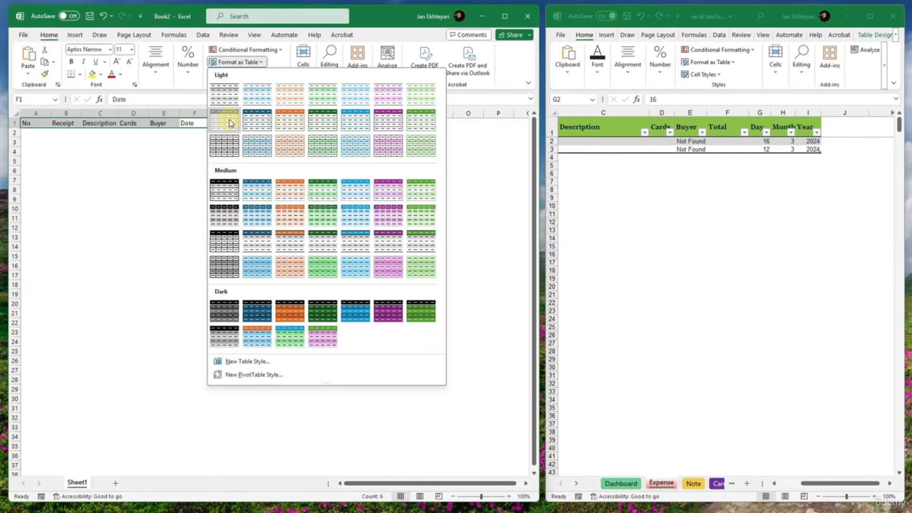
{"action": "left_click", "coordinate": [224, 185]}
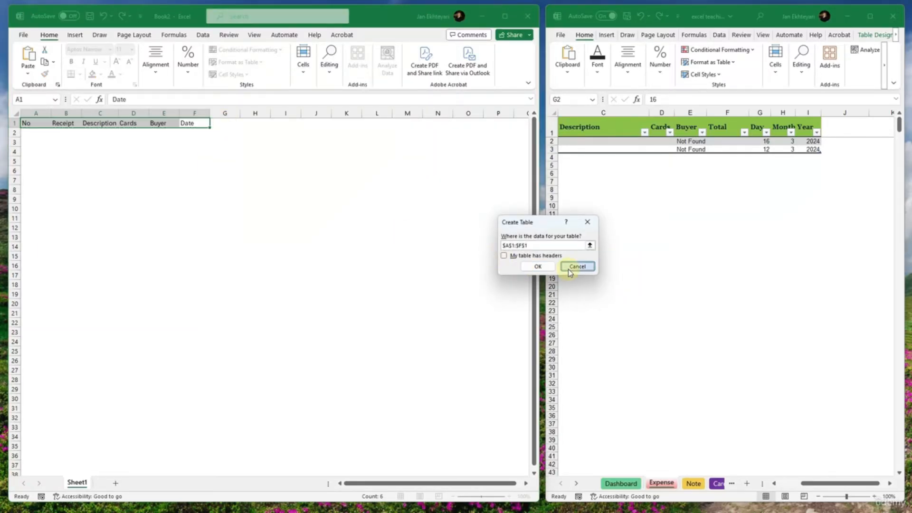
{"action": "left_click", "coordinate": [576, 266]}
- Format A1:F1 as a table with headers, using Light Gray, Table Style Medium 8
{"action": "left_click", "coordinate": [233, 62]}
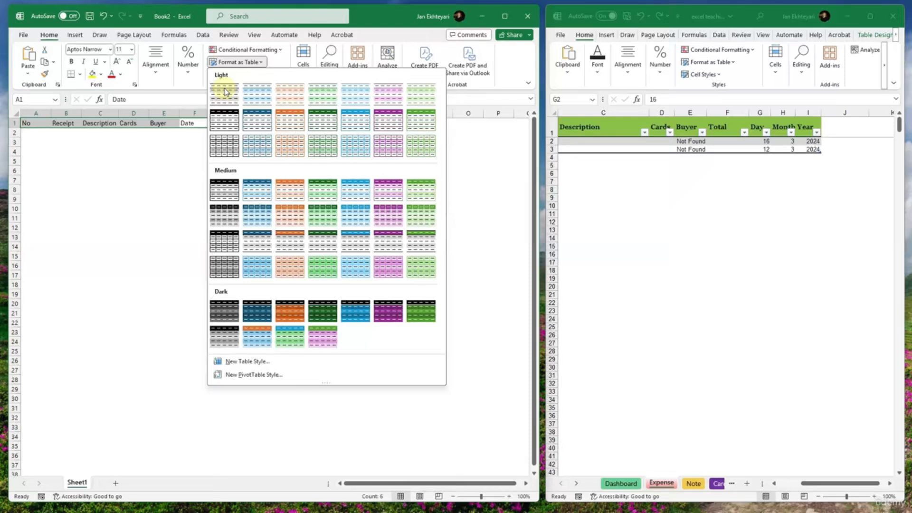
{"action": "left_click", "coordinate": [224, 219]}
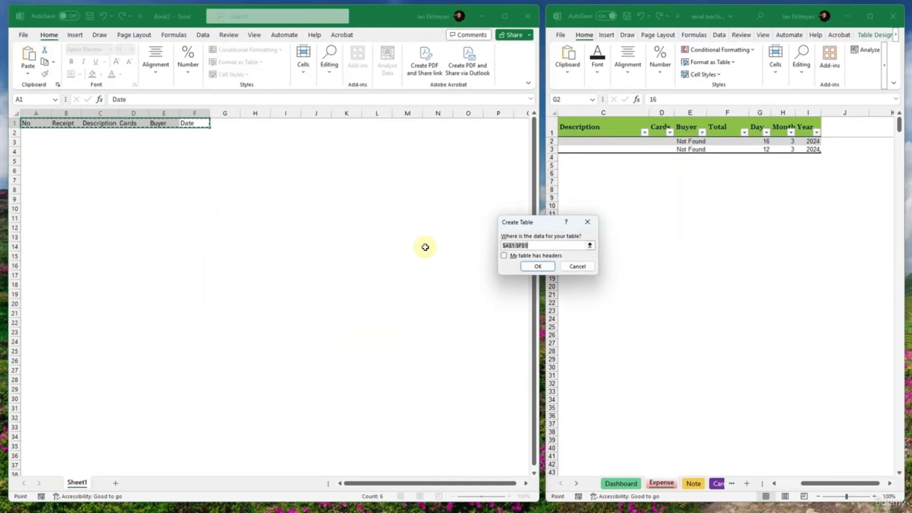
{"action": "left_click", "coordinate": [534, 256]}
{"action": "left_click", "coordinate": [537, 265]}
{"action": "left_click", "coordinate": [172, 133]}
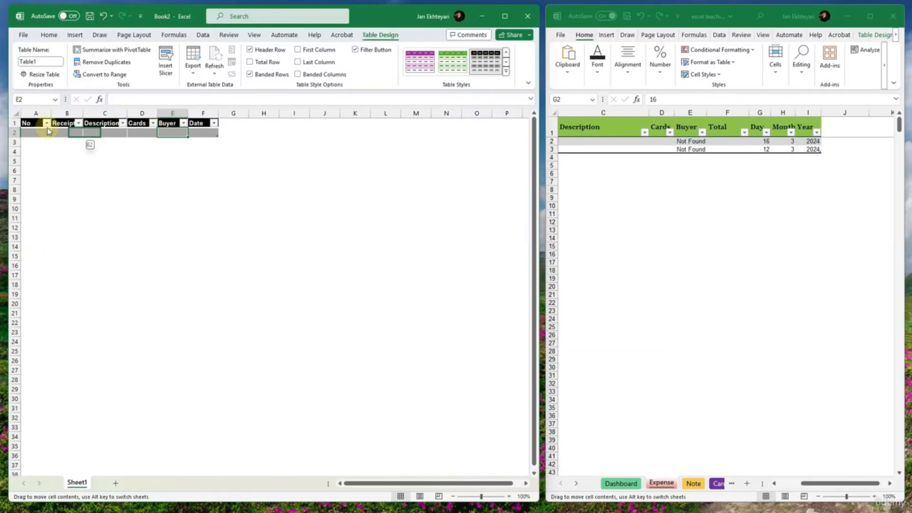
{"action": "left_click", "coordinate": [109, 132]}
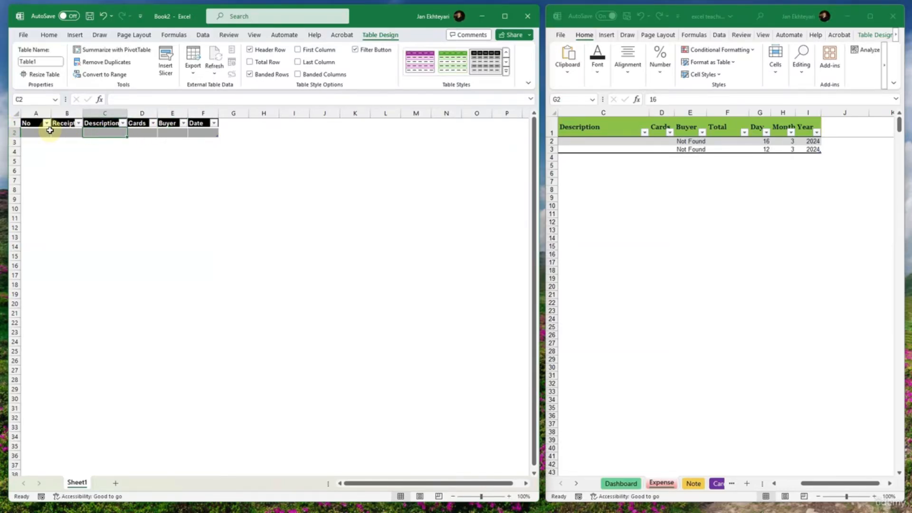
{"action": "left_click", "coordinate": [40, 131]}
{"action": "key", "text": "Right"}
{"action": "key", "text": "Right"}
{"action": "key", "text": "Right"}
{"action": "key", "text": "Right"}
{"action": "key", "text": "Right"}
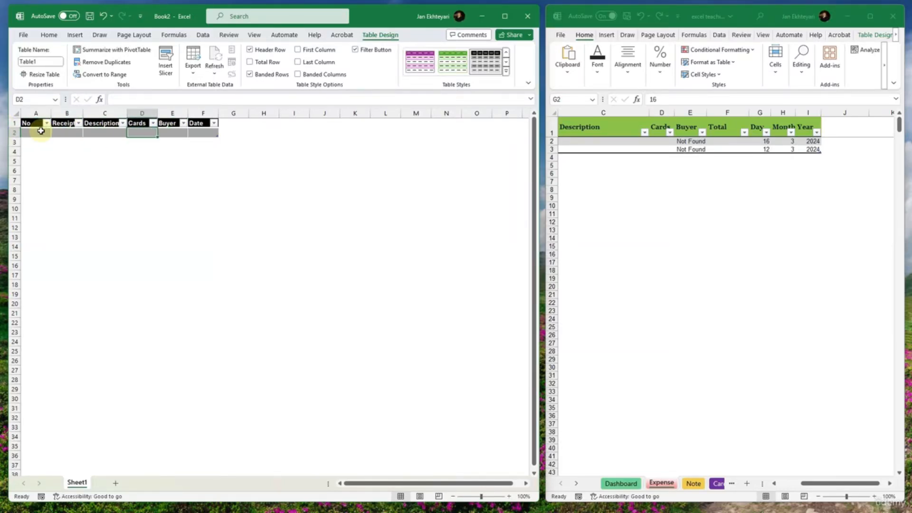
{"action": "key", "text": "Left"}
{"action": "key", "text": "Left"}
{"action": "key", "text": "Left"}
{"action": "key", "text": "Left"}
{"action": "key", "text": "shift+Tab"}
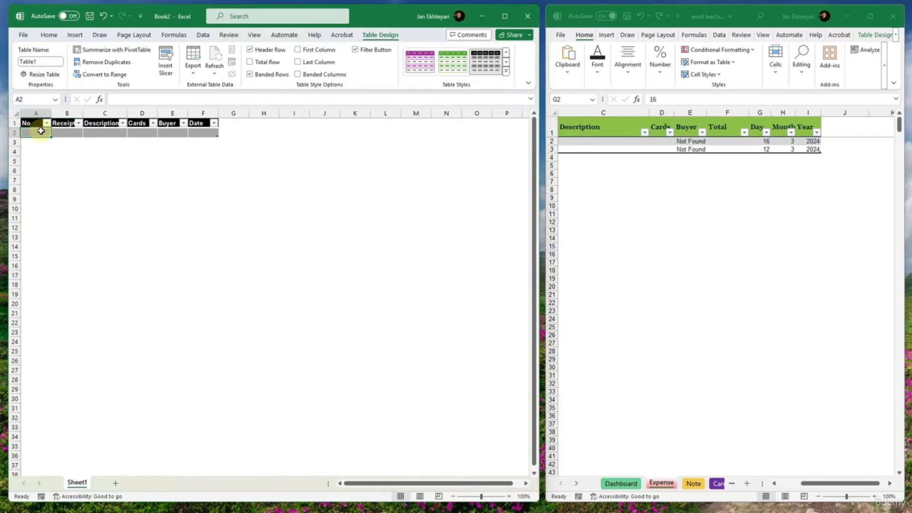
- Extend the table with blank rows down to row 4 and return to cell A2
{"action": "key", "text": "Tab"}
{"action": "key", "text": "Tab"}
{"action": "key", "text": "Tab"}
{"action": "key", "text": "Tab"}
{"action": "key", "text": "Tab"}
{"action": "key", "text": "Tab"}
{"action": "key", "text": "Tab"}
{"action": "key", "text": "Tab"}
{"action": "key", "text": "Tab"}
{"action": "key", "text": "Tab"}
{"action": "key", "text": "Tab"}
{"action": "key", "text": "Tab"}
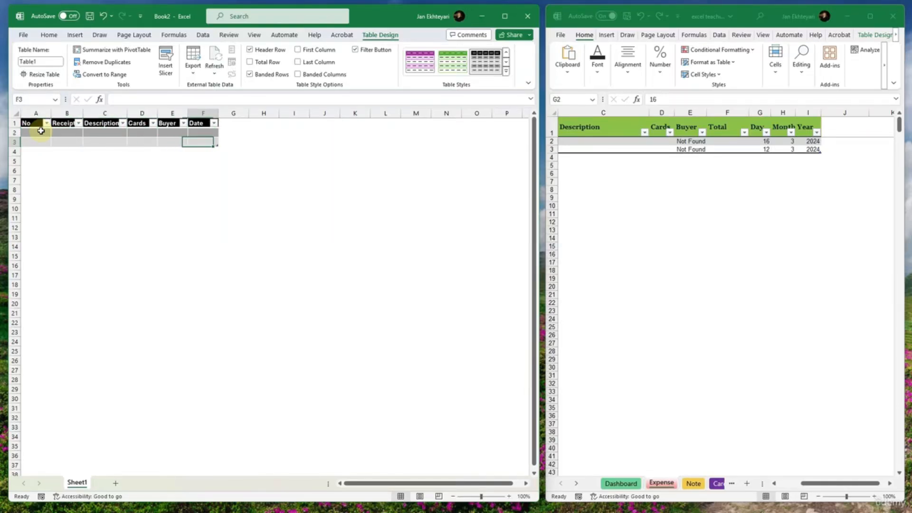
{"action": "scroll", "coordinate": [109, 199], "scroll_direction": "up", "scroll_amount": 2}
{"action": "scroll", "coordinate": [109, 199], "scroll_direction": "up", "scroll_amount": 1}
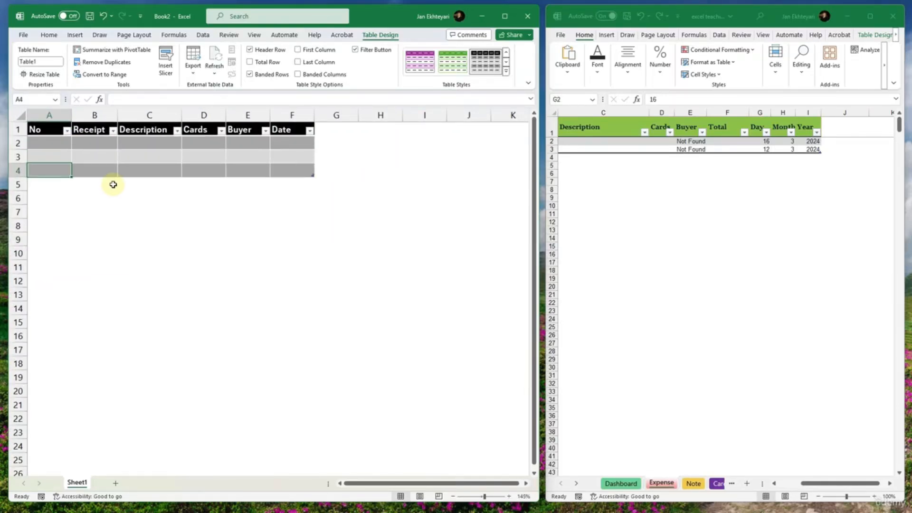
{"action": "left_click", "coordinate": [55, 146]}
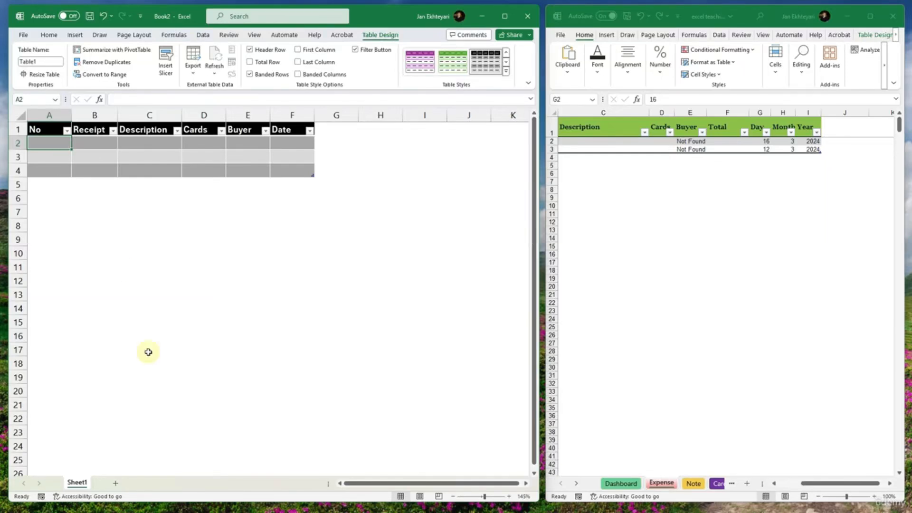
- Rename Sheet1 of the new workbook as Expense
{"action": "double_click", "coordinate": [77, 482]}
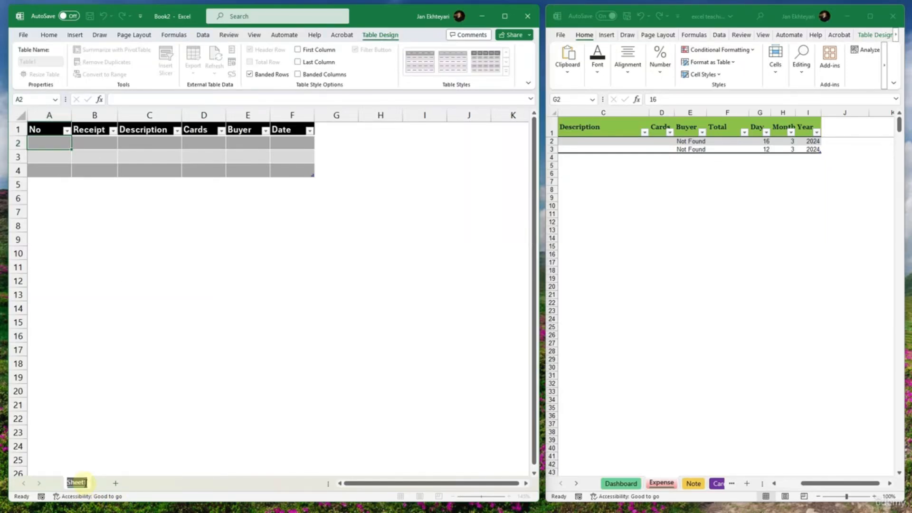
{"action": "type", "text": "Expense"}
{"action": "key", "text": "Return"}
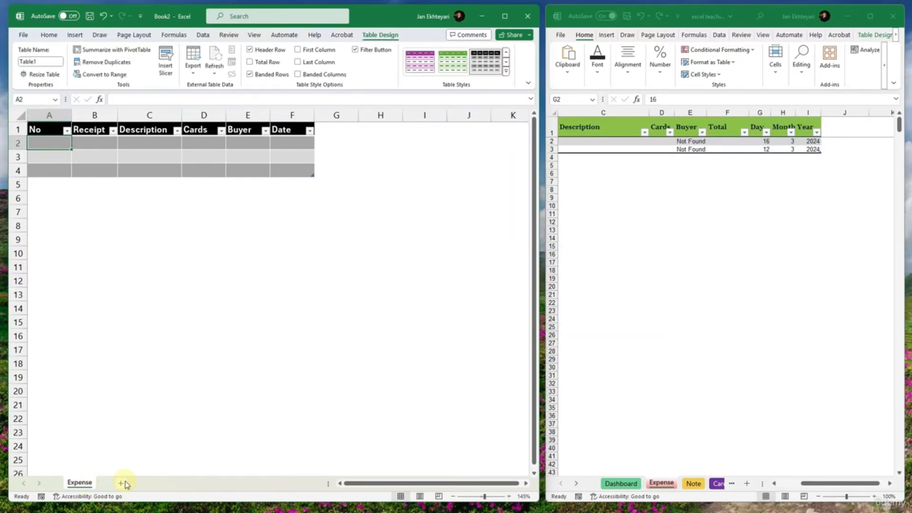
- Add a new sheet named Dashboard and place it before the Expense sheet
{"action": "left_click", "coordinate": [122, 482]}
{"action": "double_click", "coordinate": [118, 482]}
{"action": "type", "text": "Da"}
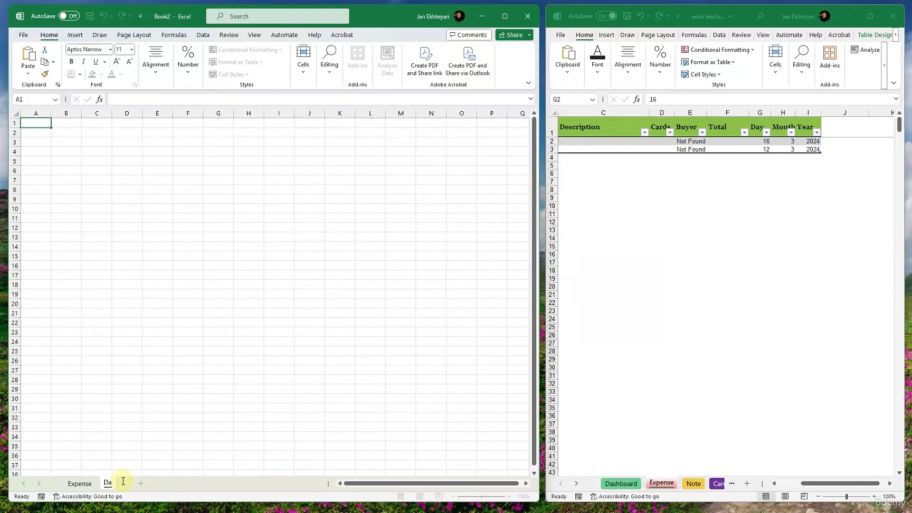
{"action": "type", "text": "shboard"}
{"action": "key", "text": "Return"}
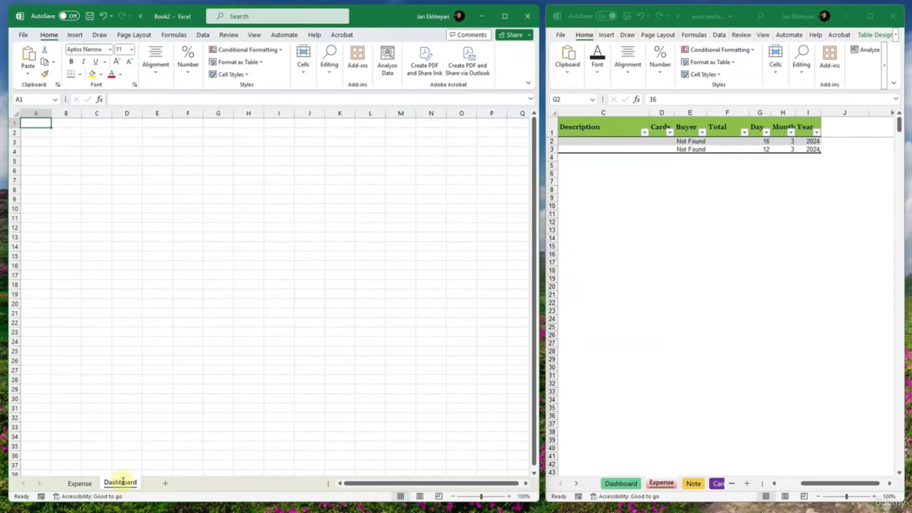
{"action": "left_click_drag", "start_coordinate": [122, 481], "coordinate": [64, 482]}
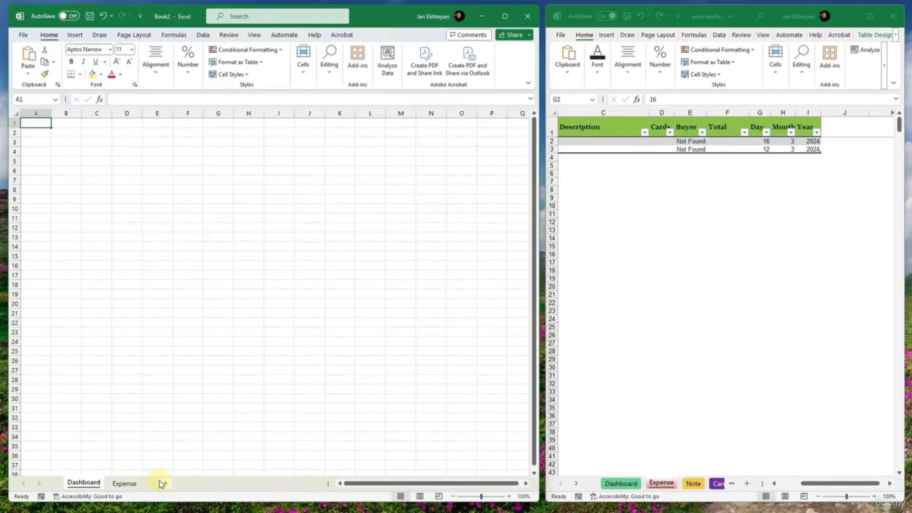
- Add a new sheet named Note after the Expense sheet
{"action": "left_click", "coordinate": [162, 483]}
{"action": "left_click", "coordinate": [156, 483]}
{"action": "left_click_drag", "start_coordinate": [126, 484], "coordinate": [183, 484]}
{"action": "double_click", "coordinate": [159, 483]}
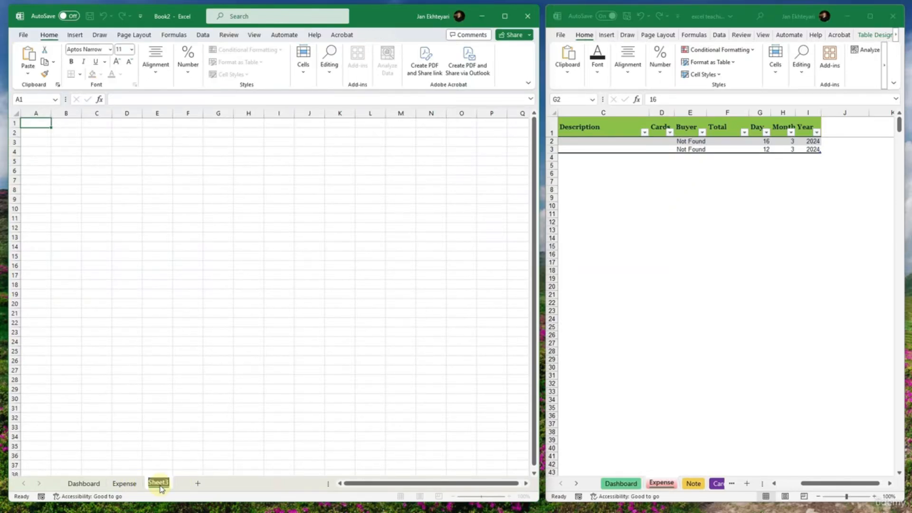
{"action": "type", "text": "Note"}
{"action": "key", "text": "Return"}
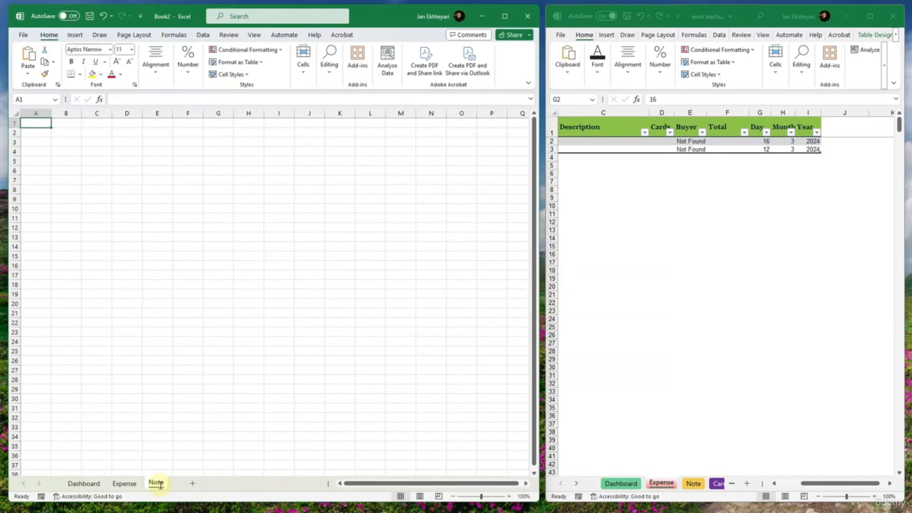
- Add a new sheet named Cards after Note and return to the Expense sheet
{"action": "left_click", "coordinate": [185, 484]}
{"action": "double_click", "coordinate": [186, 483]}
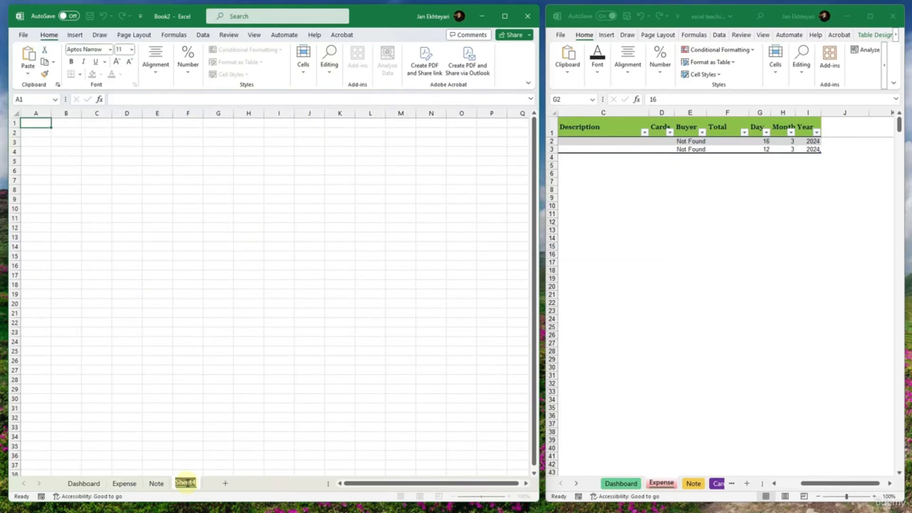
{"action": "type", "text": "Cards"}
{"action": "left_click", "coordinate": [309, 455]}
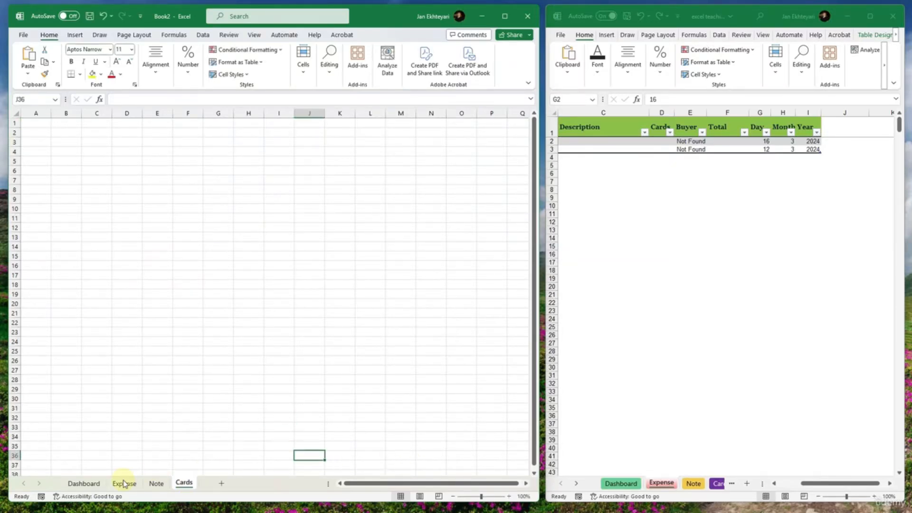
{"action": "left_click", "coordinate": [82, 483]}
{"action": "left_click", "coordinate": [125, 483]}
{"action": "left_click", "coordinate": [195, 254]}
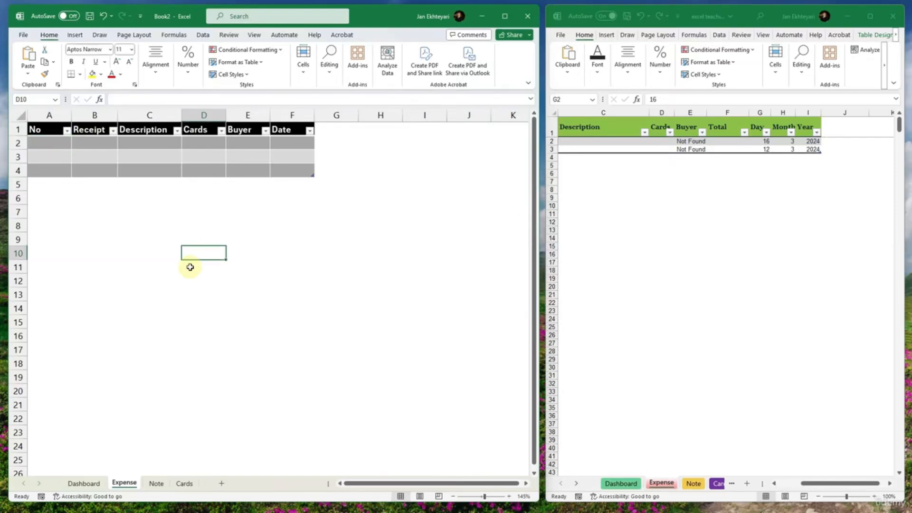
- Try to insert a new column before Cards in the Expense table, then undo the insertion
{"action": "left_click", "coordinate": [195, 116]}
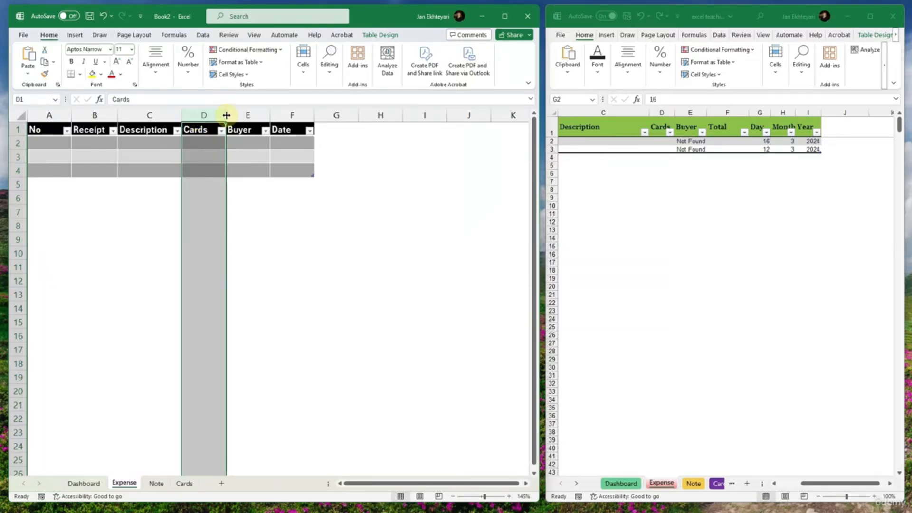
{"action": "left_click", "coordinate": [264, 119]}
{"action": "left_click", "coordinate": [283, 116]}
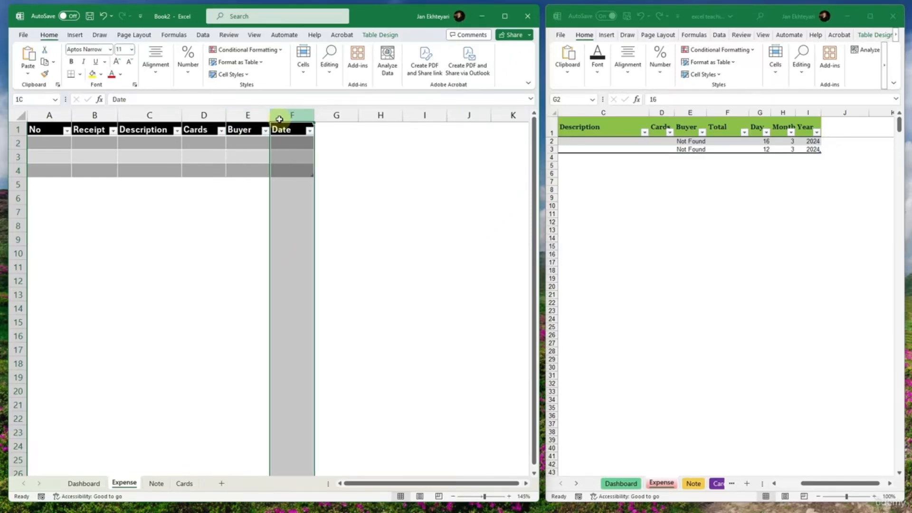
{"action": "left_click", "coordinate": [247, 115]}
{"action": "left_click", "coordinate": [193, 116]}
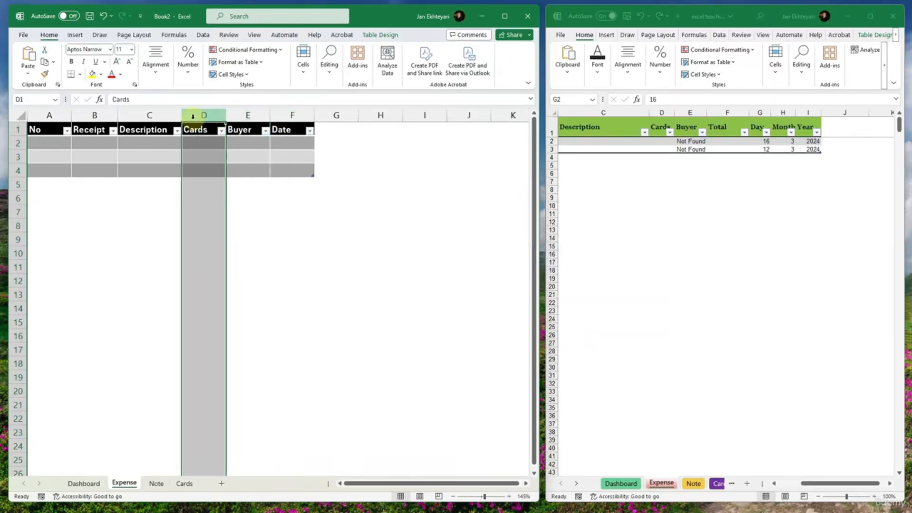
{"action": "right_click", "coordinate": [193, 116]}
{"action": "left_click", "coordinate": [217, 213]}
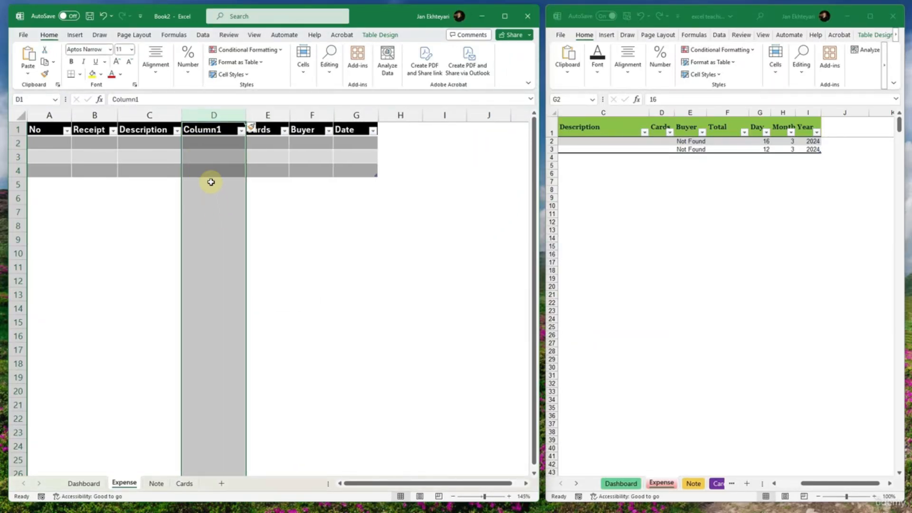
{"action": "double_click", "coordinate": [212, 131]}
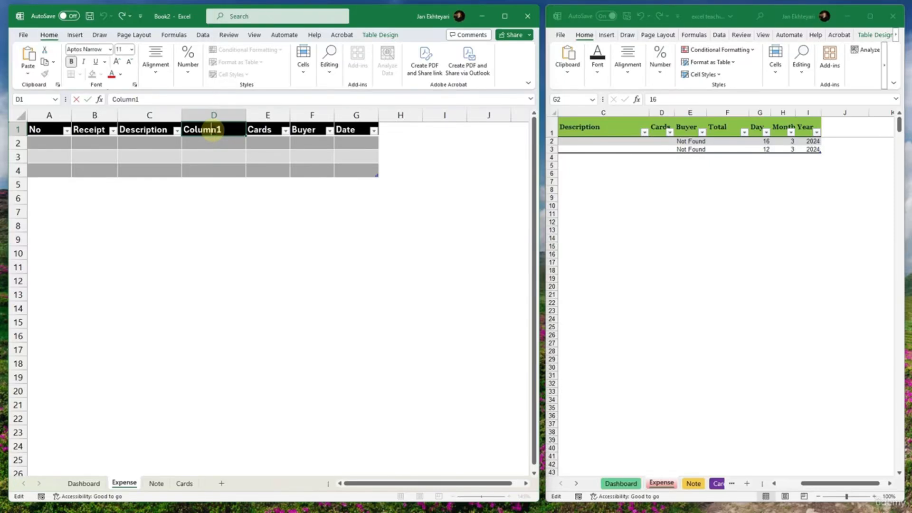
{"action": "key", "text": "Escape"}
{"action": "key", "text": "ctrl+z"}
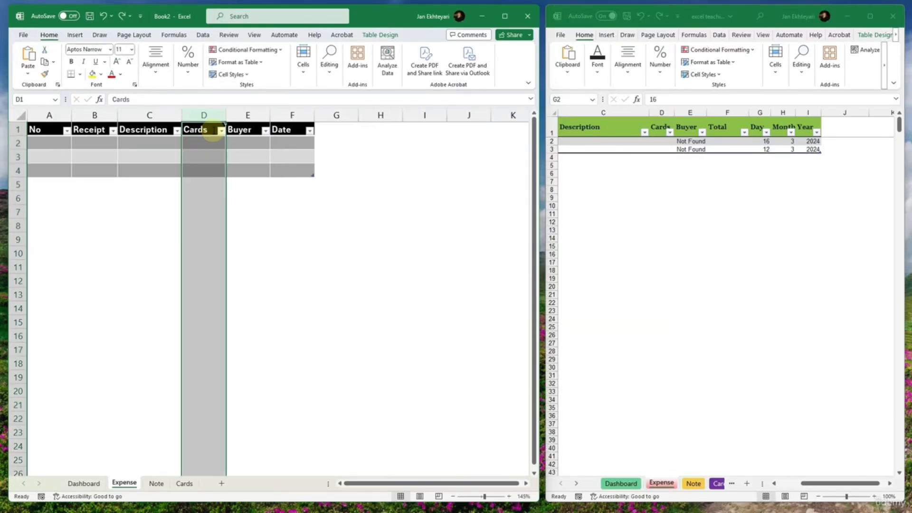
{"action": "key", "text": "ctrl+z"}
- Insert a new column before Date in the Expense table and give it the header Amount
{"action": "left_click", "coordinate": [237, 117]}
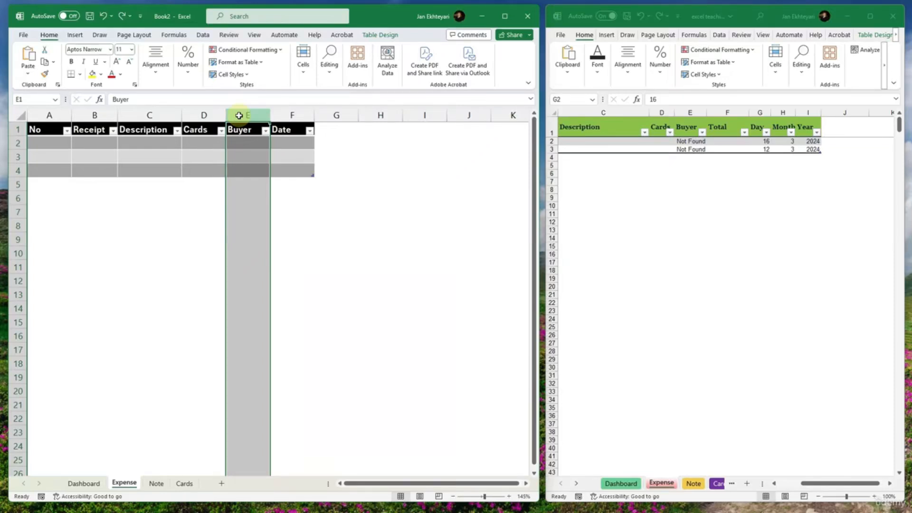
{"action": "left_click", "coordinate": [288, 115]}
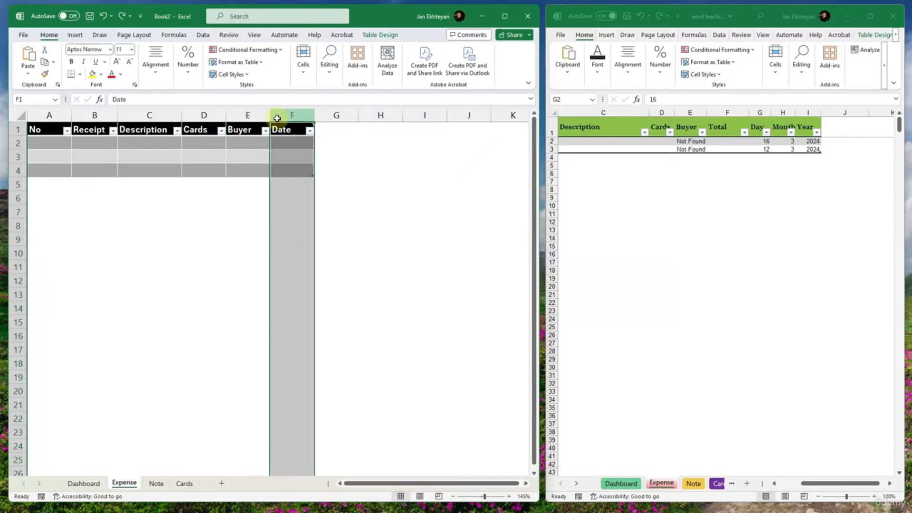
{"action": "right_click", "coordinate": [279, 117]}
{"action": "left_click", "coordinate": [302, 212]}
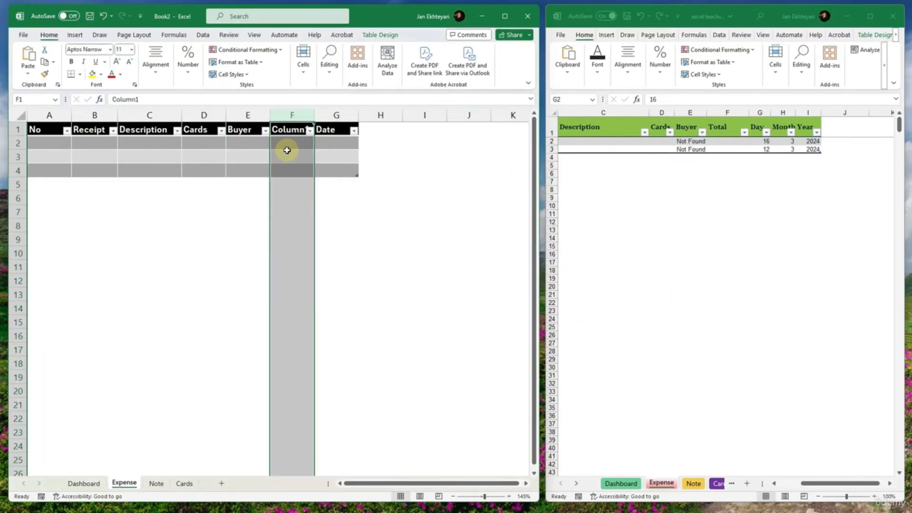
{"action": "double_click", "coordinate": [285, 130]}
{"action": "double_click", "coordinate": [285, 130]}
{"action": "type", "text": "Amount"}
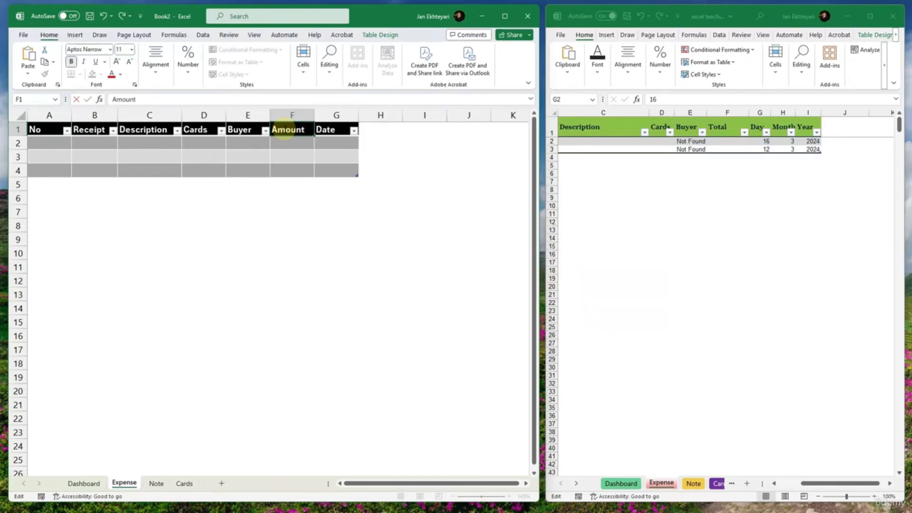
{"action": "key", "text": "Return"}
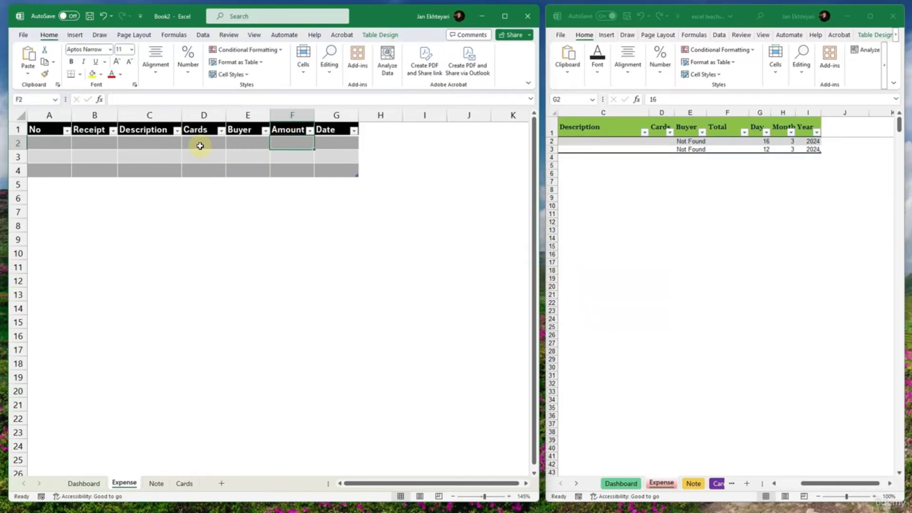
{"action": "left_click_drag", "start_coordinate": [198, 143], "coordinate": [35, 144]}
{"action": "left_click", "coordinate": [33, 143]}
{"action": "left_click", "coordinate": [203, 240]}
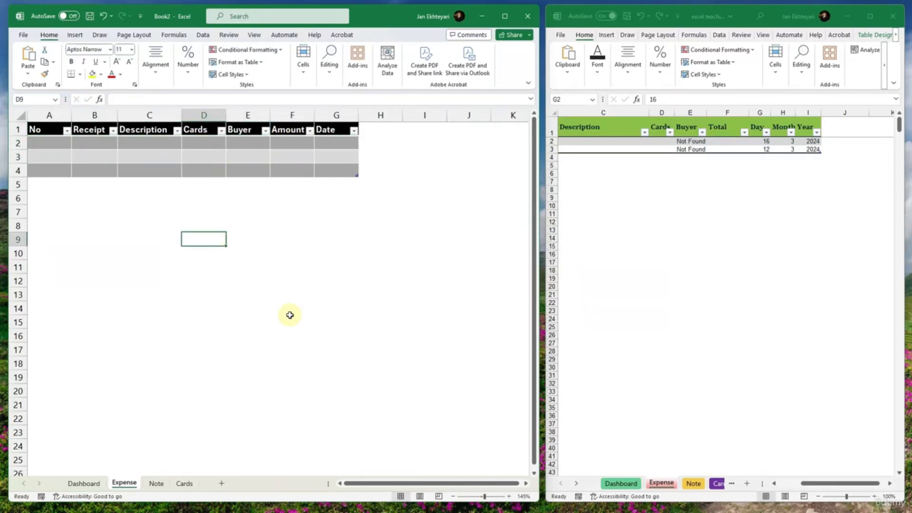
- Colour the Expense sheet tab yellow and the Note sheet tab green
{"action": "right_click", "coordinate": [124, 483]}
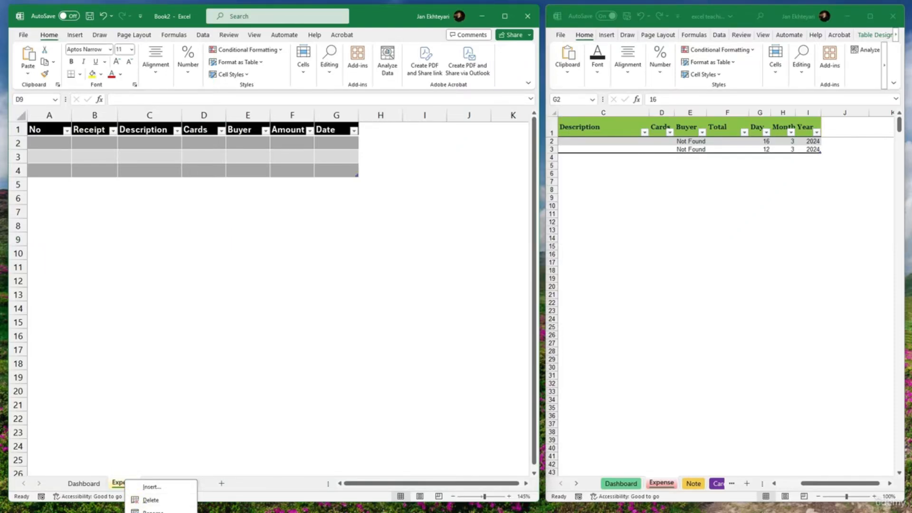
{"action": "key", "text": "Escape"}
{"action": "left_click", "coordinate": [155, 483]}
{"action": "right_click", "coordinate": [152, 484]}
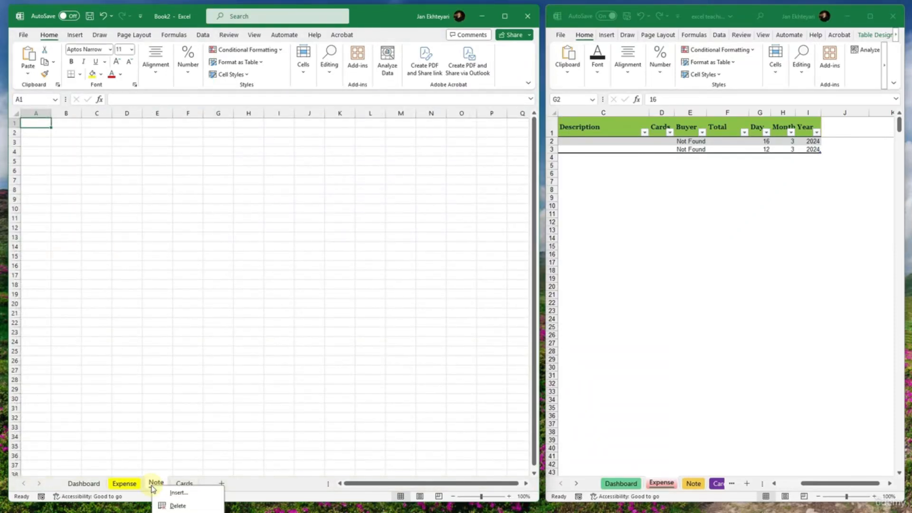
{"action": "left_click", "coordinate": [153, 484]}
{"action": "right_click", "coordinate": [158, 481]}
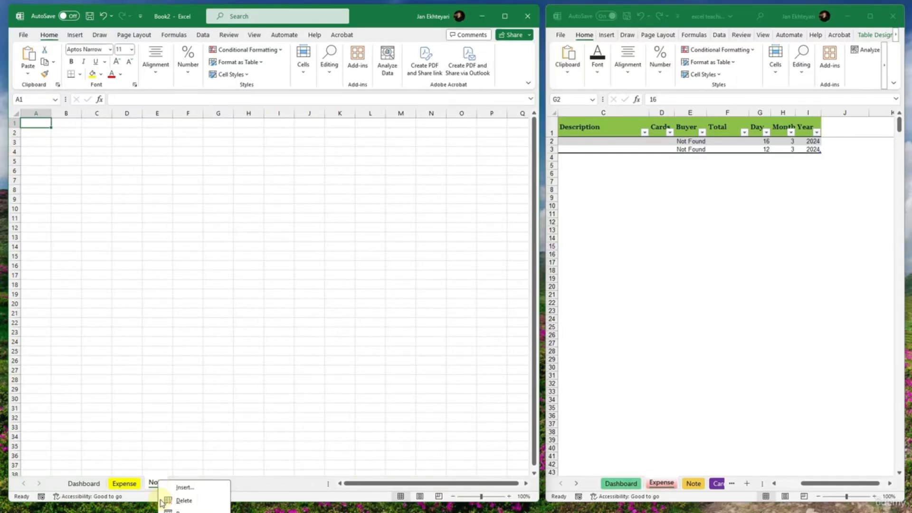
{"action": "key", "text": "Escape"}
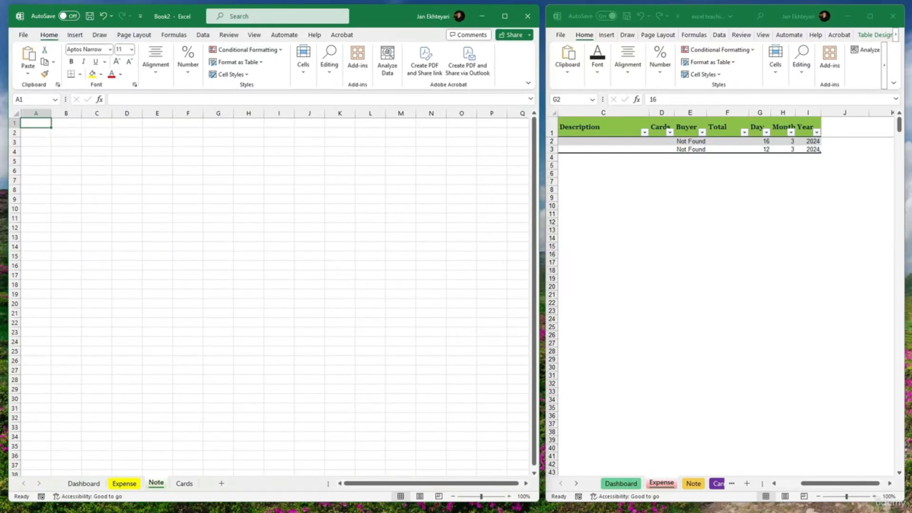
- Colour the Cards sheet tab purple and the Dashboard sheet tab red
{"action": "right_click", "coordinate": [183, 489]}
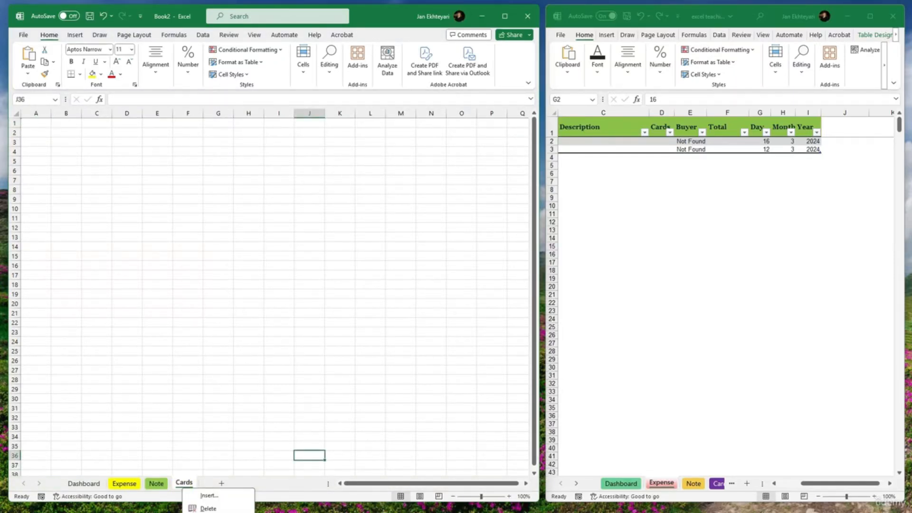
{"action": "key", "text": "Escape"}
{"action": "right_click", "coordinate": [90, 485]}
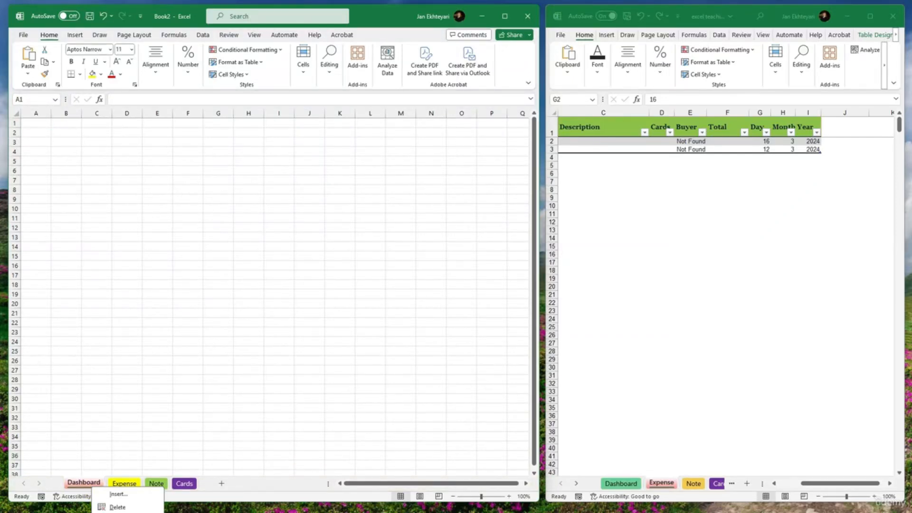
{"action": "left_click", "coordinate": [133, 483]}
{"action": "left_click", "coordinate": [156, 482]}
{"action": "left_click", "coordinate": [184, 483]}
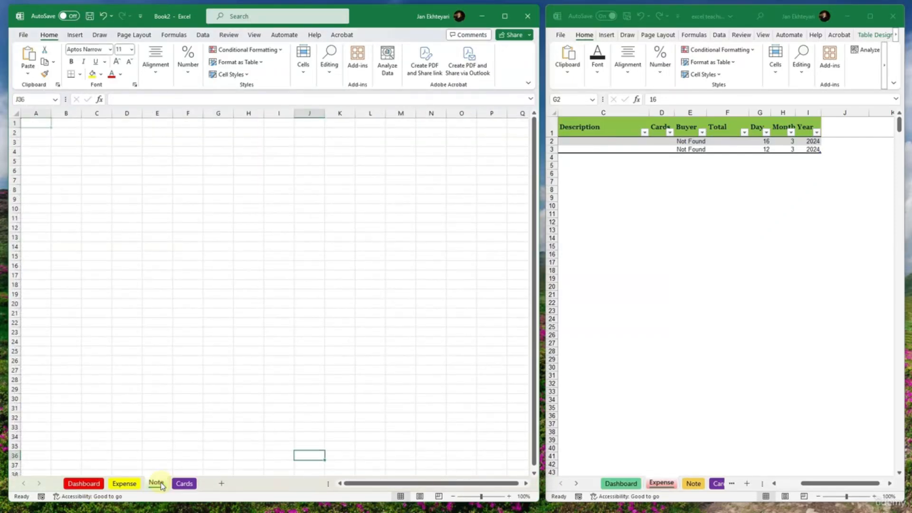
{"action": "left_click", "coordinate": [124, 482]}
{"action": "left_click", "coordinate": [84, 483]}
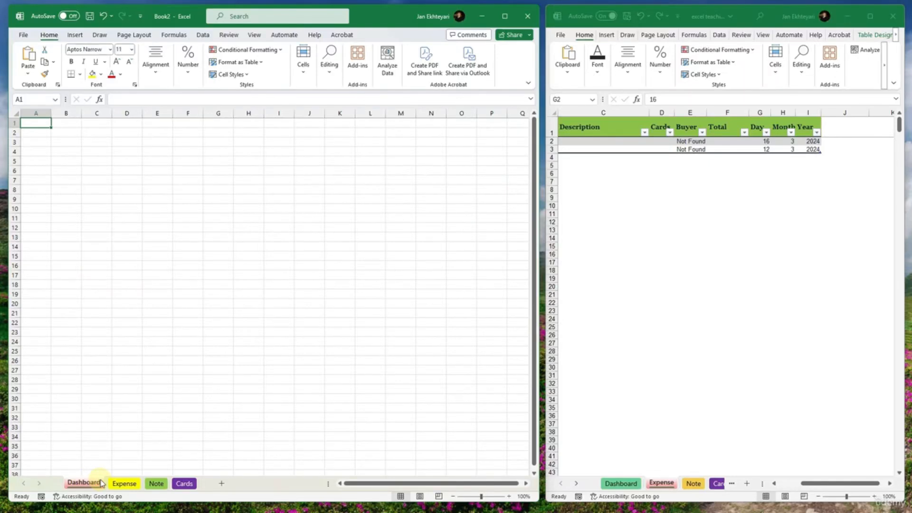
{"action": "left_click", "coordinate": [120, 483]}
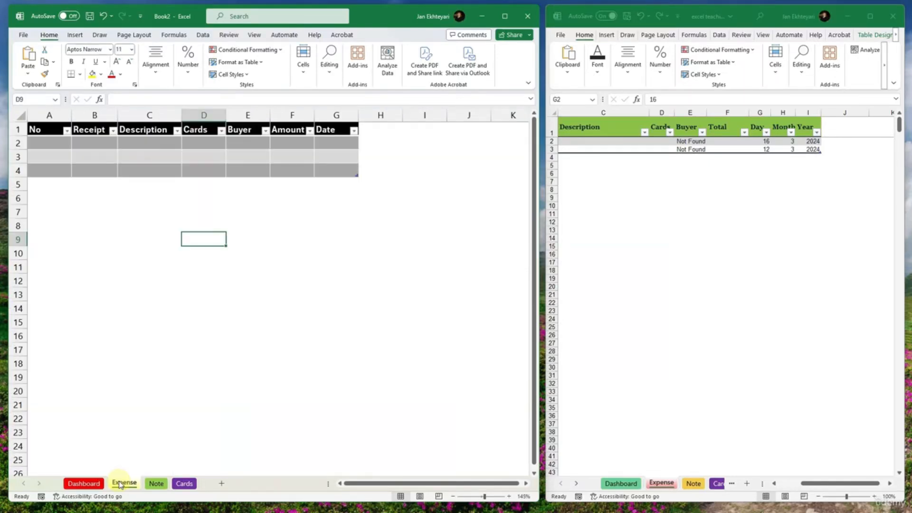
- Open the Note sheet, select cells A1:H1 and hide the sheet's gridlines
{"action": "left_click", "coordinate": [156, 483]}
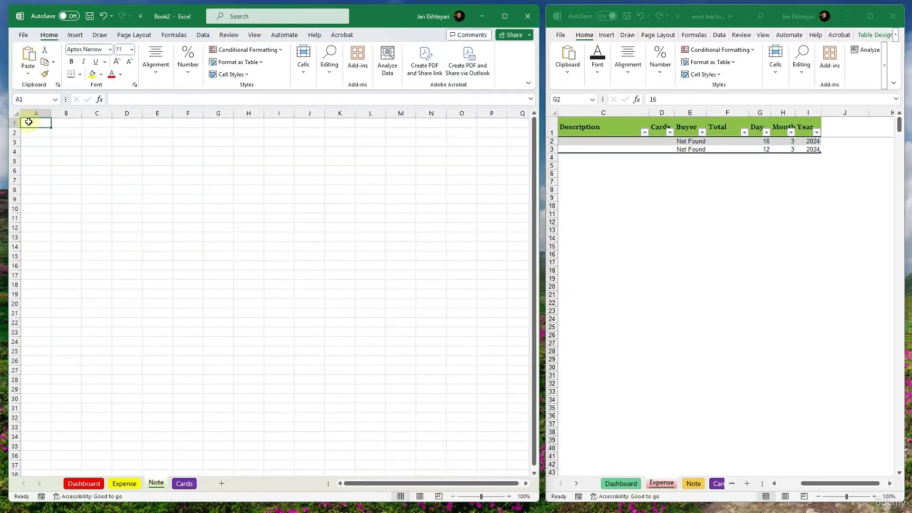
{"action": "left_click_drag", "start_coordinate": [28, 123], "coordinate": [243, 126]}
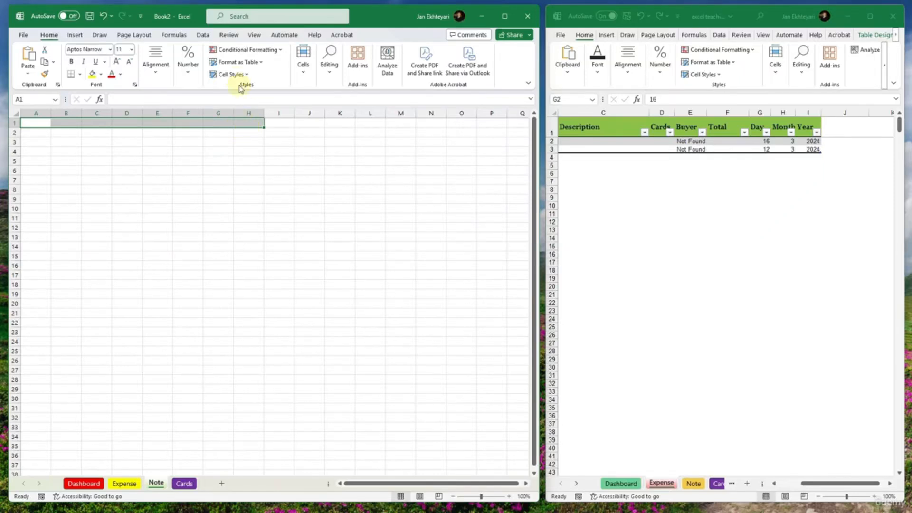
{"action": "left_click", "coordinate": [255, 35]}
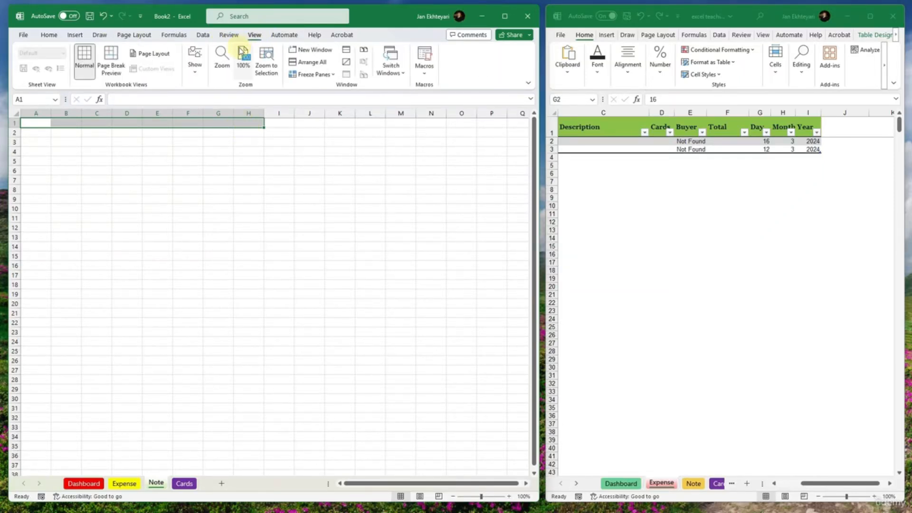
{"action": "left_click", "coordinate": [192, 66]}
{"action": "left_click", "coordinate": [222, 108]}
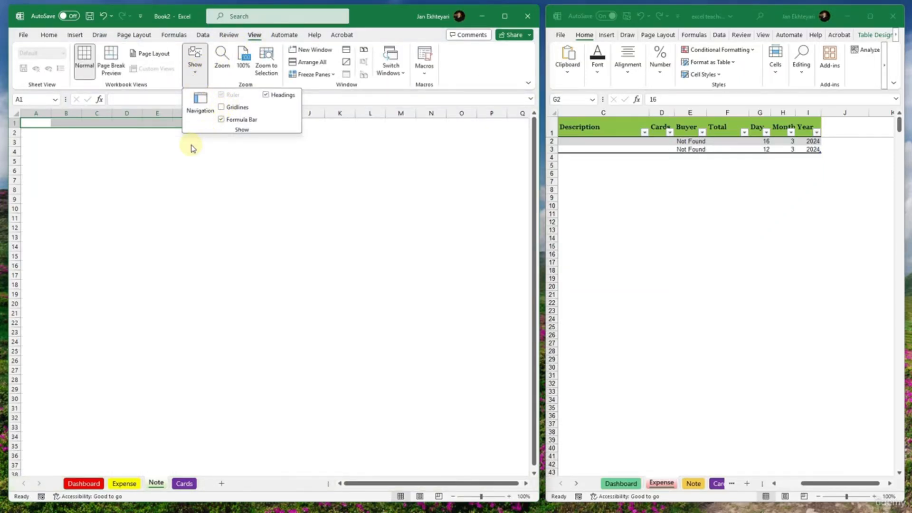
{"action": "left_click", "coordinate": [49, 35]}
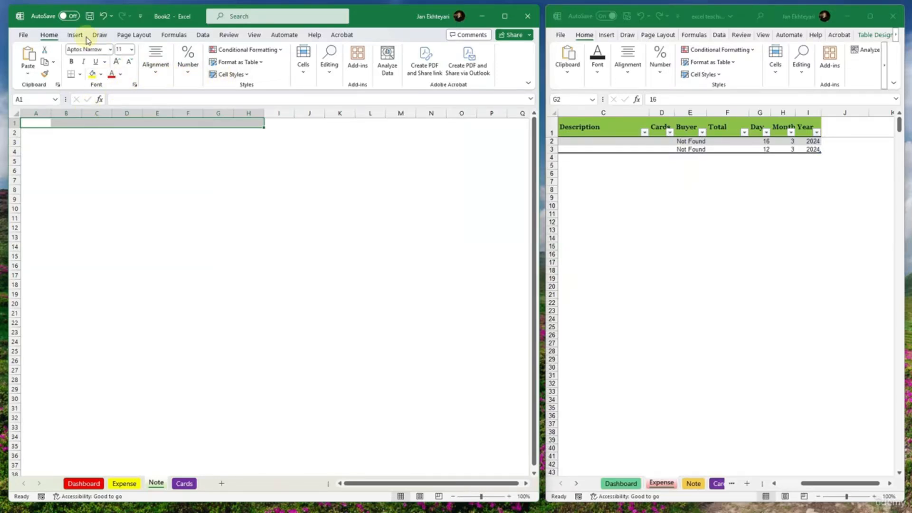
{"action": "left_click", "coordinate": [341, 35]}
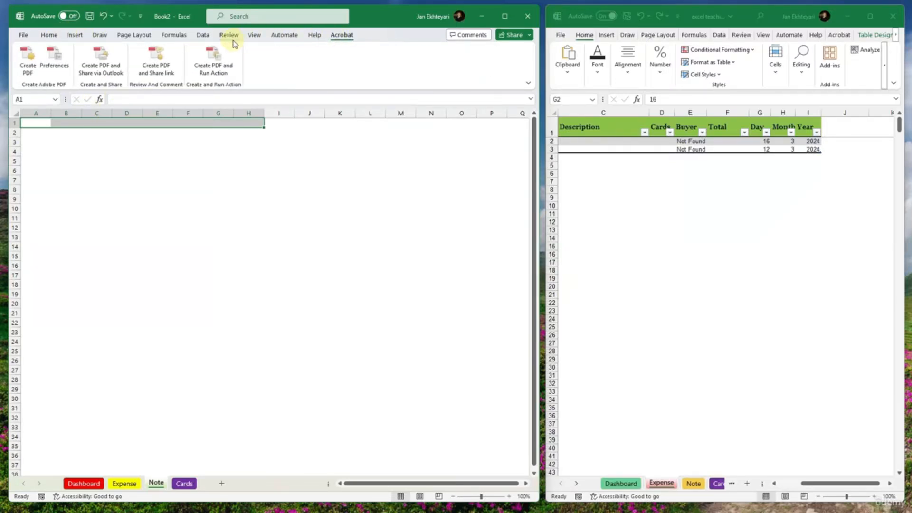
{"action": "left_click", "coordinate": [49, 35]}
{"action": "left_click", "coordinate": [155, 66]}
{"action": "left_click", "coordinate": [155, 67]}
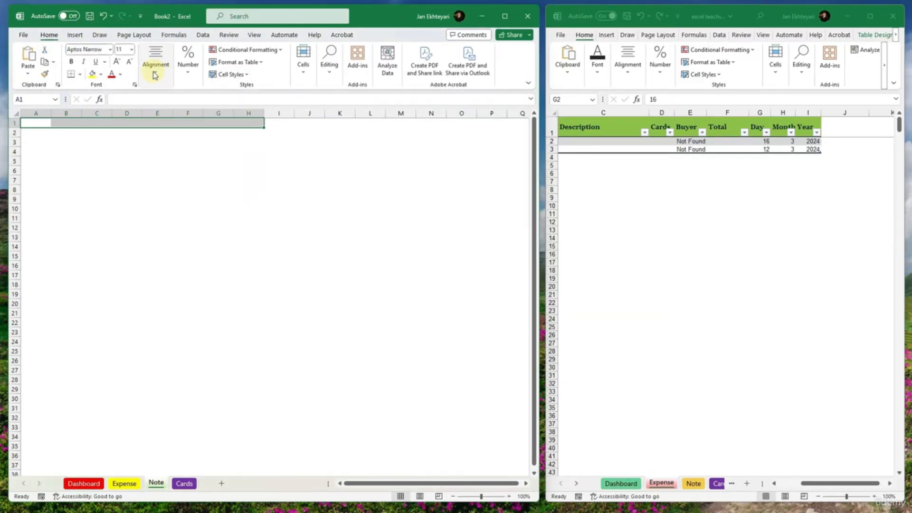
{"action": "left_click", "coordinate": [300, 66]}
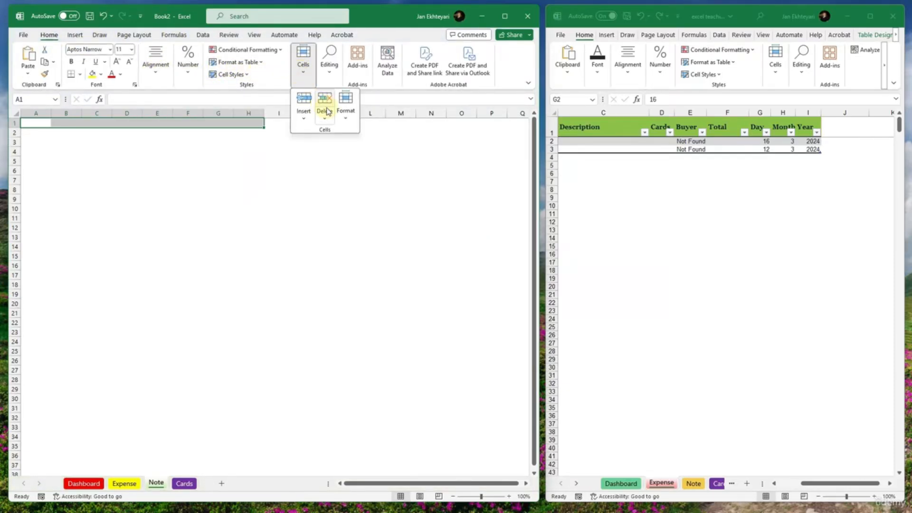
{"action": "left_click", "coordinate": [345, 111]}
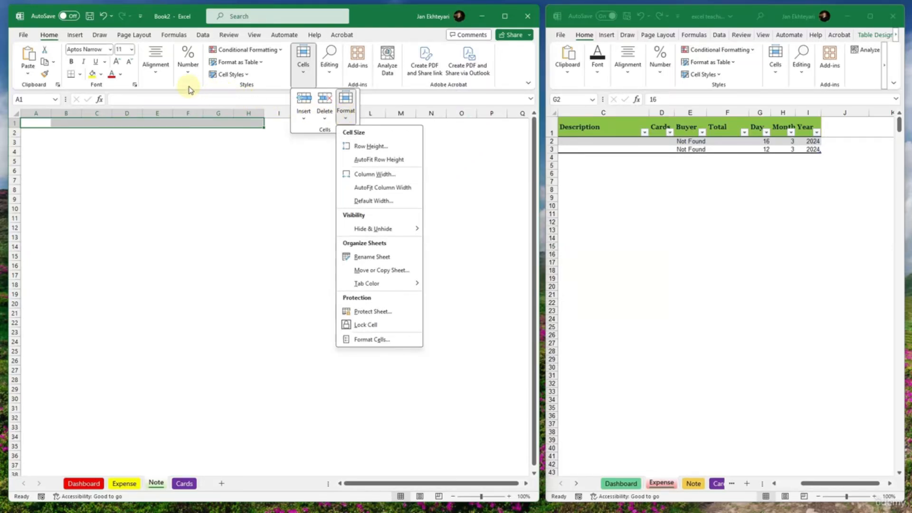
- Merge and center cells A1:H1 on the Note sheet and fill the merged format down to row 15
{"action": "left_click", "coordinate": [167, 78]}
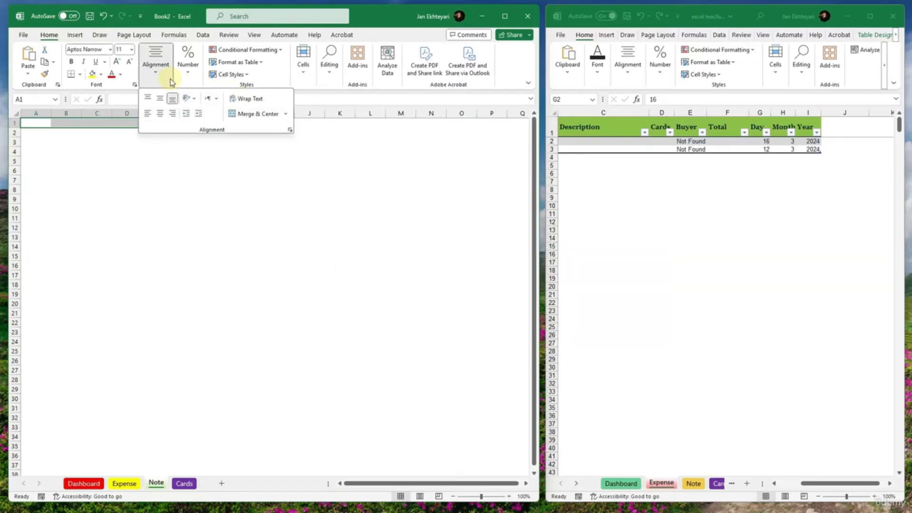
{"action": "left_click", "coordinate": [246, 113]}
{"action": "left_click_drag", "start_coordinate": [263, 127], "coordinate": [255, 260]}
{"action": "left_click", "coordinate": [230, 122]}
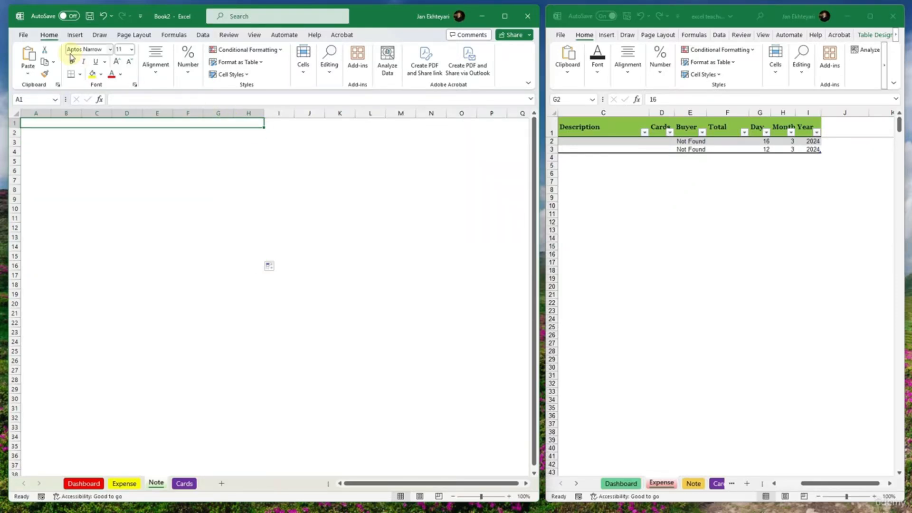
- Fill the merged row 1 with yellow and copy the coloured-and-blank row pattern down to row 13
{"action": "left_click", "coordinate": [93, 74]}
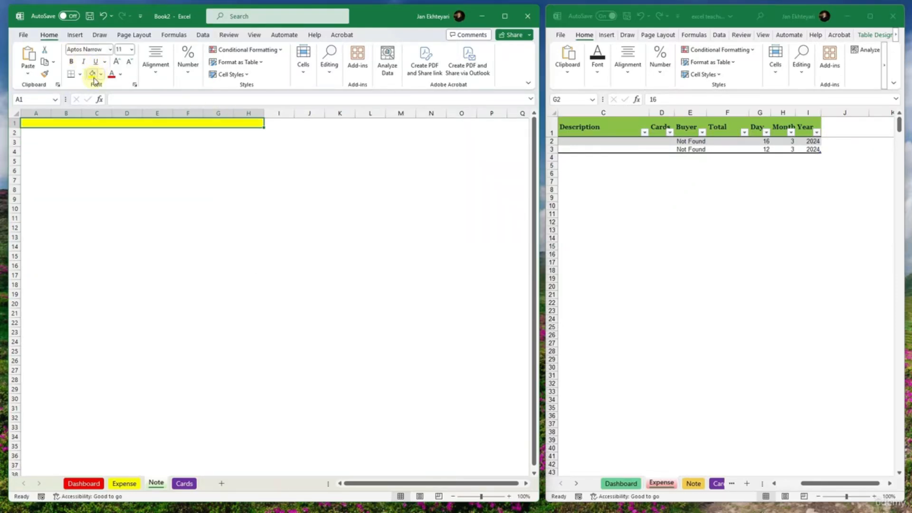
{"action": "left_click", "coordinate": [247, 133]}
{"action": "left_click_drag", "start_coordinate": [254, 138], "coordinate": [256, 241]}
{"action": "left_click", "coordinate": [242, 218]}
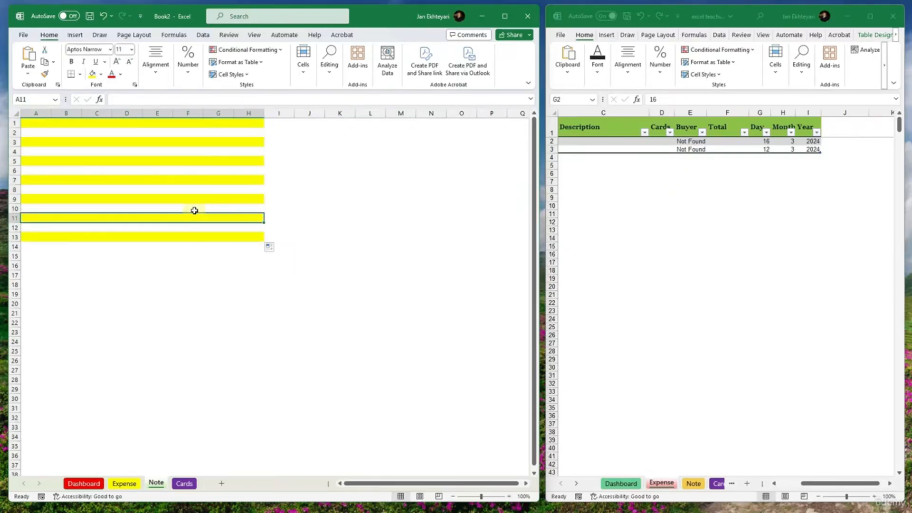
- Change the fill of merged row 1 to orange and copy the pattern of rows 1 and 2 down to row 13
{"action": "left_click", "coordinate": [213, 125]}
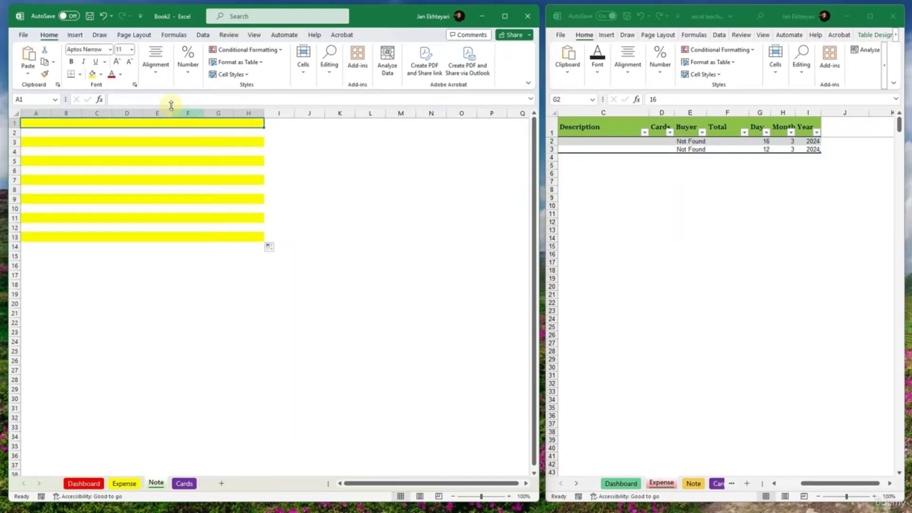
{"action": "left_click", "coordinate": [101, 74]}
{"action": "left_click", "coordinate": [108, 164]}
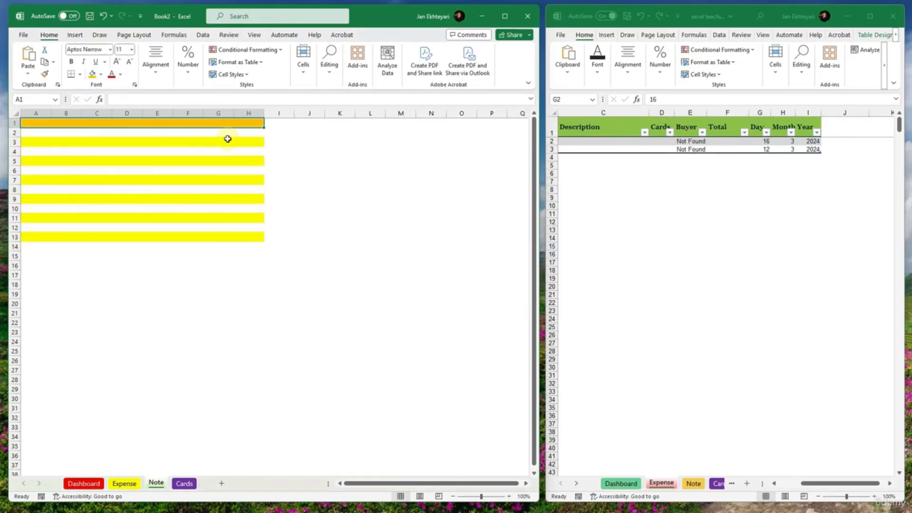
{"action": "left_click", "coordinate": [255, 132]}
{"action": "left_click", "coordinate": [256, 123], "text": "shift"}
{"action": "left_click_drag", "start_coordinate": [263, 137], "coordinate": [254, 235]}
{"action": "scroll", "coordinate": [253, 235], "scroll_direction": "up", "scroll_amount": 1}
{"action": "left_click", "coordinate": [193, 265]}
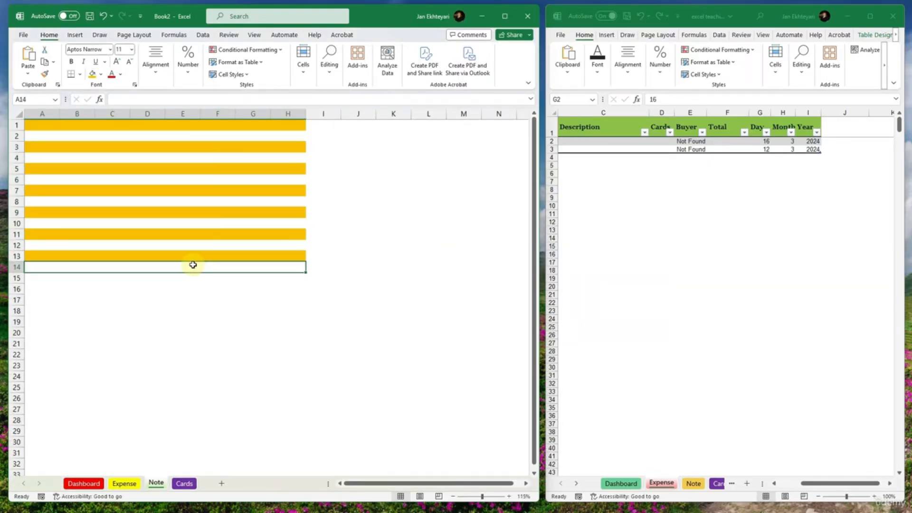
- Compare the Note sheet's banded rows with the sample workbook's Note sheet, and return to the Expense sheet in both workbooks
{"action": "left_click", "coordinate": [141, 128]}
{"action": "left_click", "coordinate": [138, 148]}
{"action": "left_click", "coordinate": [143, 167]}
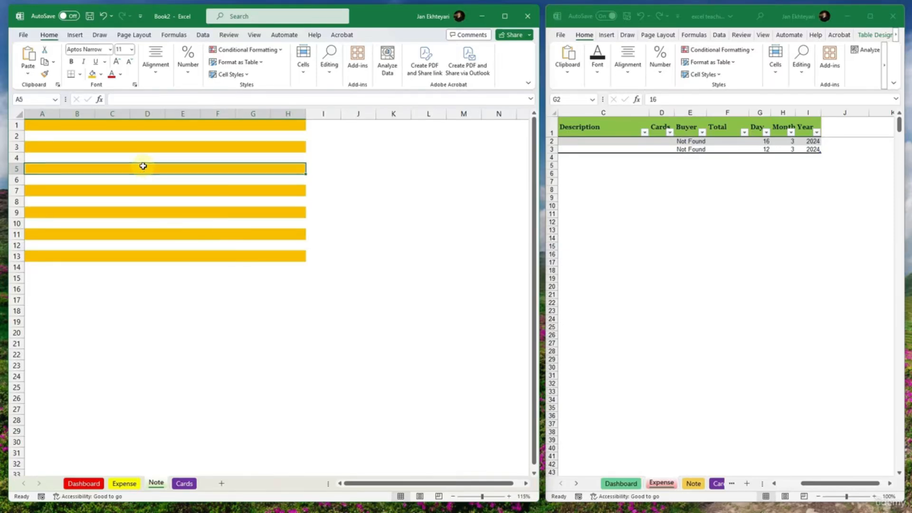
{"action": "left_click", "coordinate": [692, 483]}
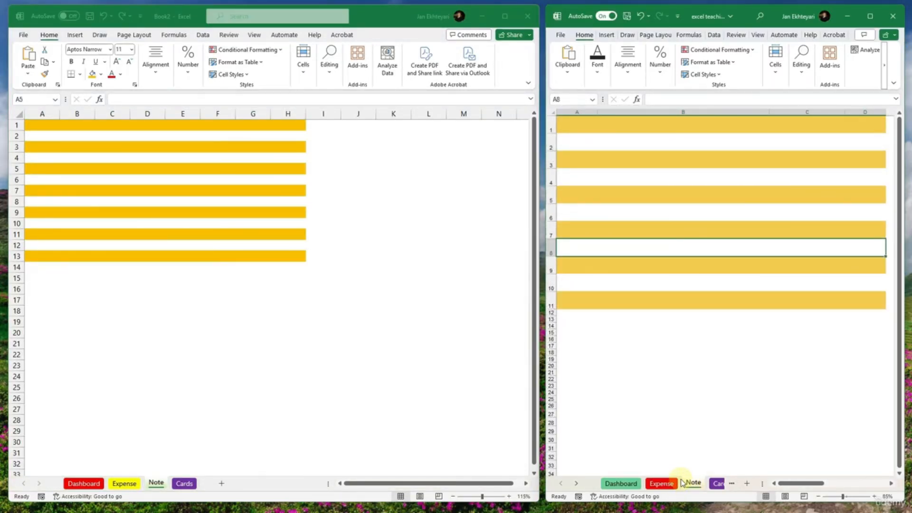
{"action": "left_click", "coordinate": [665, 483]}
{"action": "left_click", "coordinate": [692, 482]}
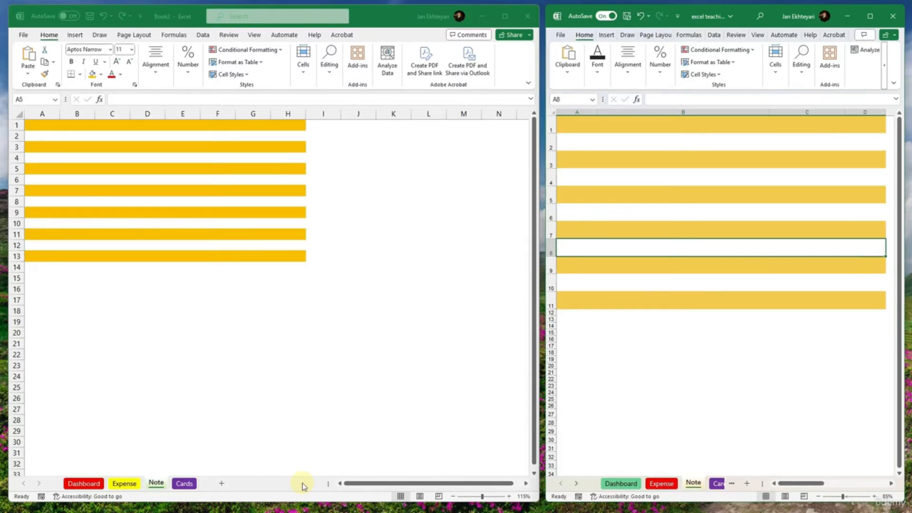
{"action": "left_click", "coordinate": [661, 483]}
{"action": "left_click", "coordinate": [122, 484]}
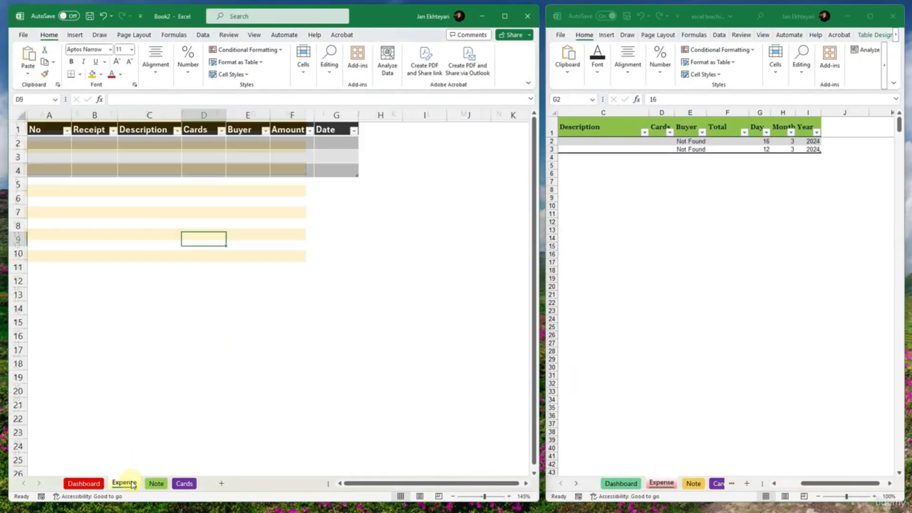
- Apply the Green, Table Style Medium 7 style to the Expense table in A1:G4
{"action": "left_click_drag", "start_coordinate": [323, 143], "coordinate": [335, 169]}
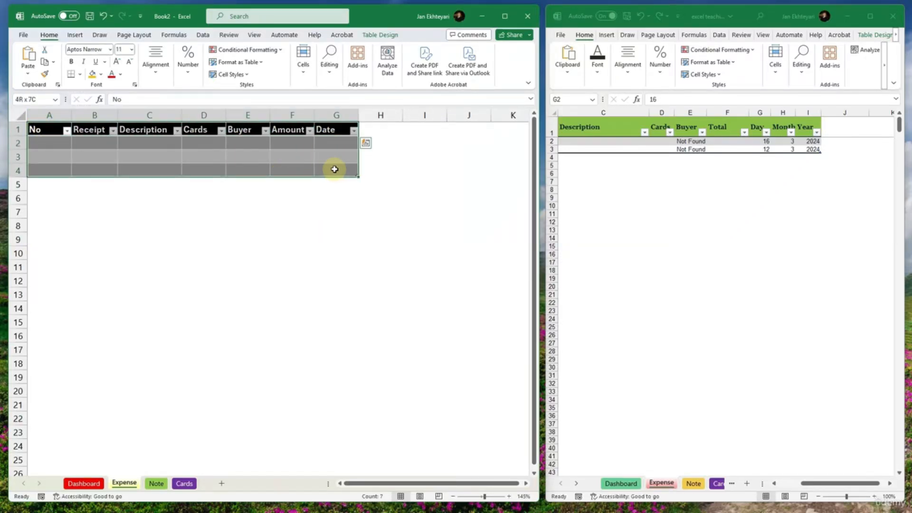
{"action": "left_click", "coordinate": [380, 35]}
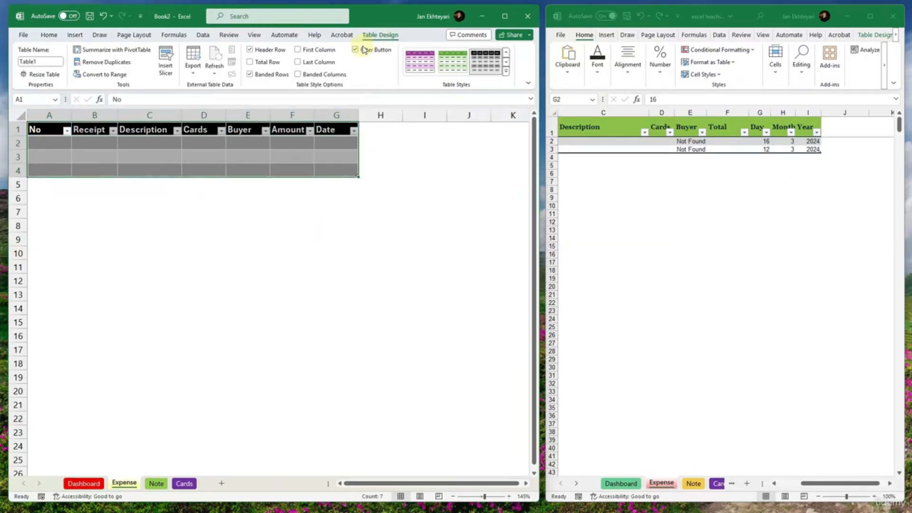
{"action": "left_click", "coordinate": [458, 67]}
{"action": "left_click", "coordinate": [380, 170]}
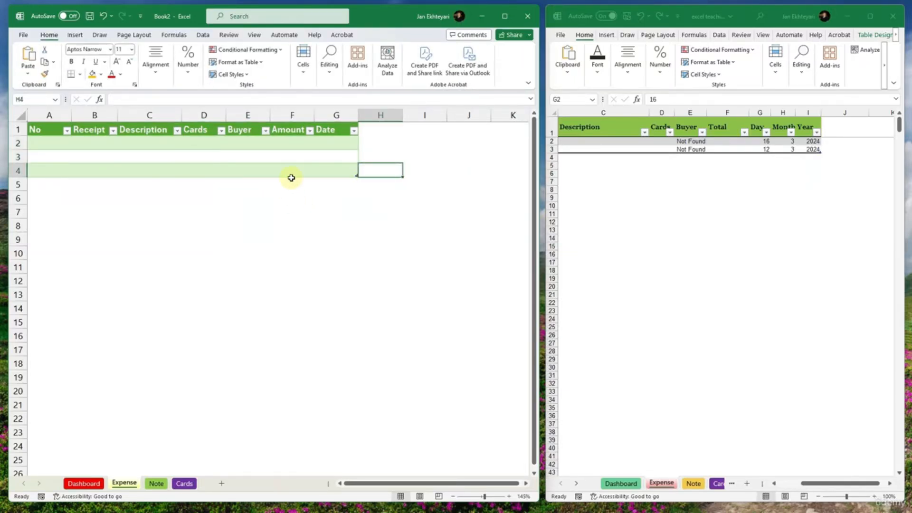
{"action": "left_click_drag", "start_coordinate": [291, 177], "coordinate": [57, 179]}
{"action": "left_click", "coordinate": [149, 183]}
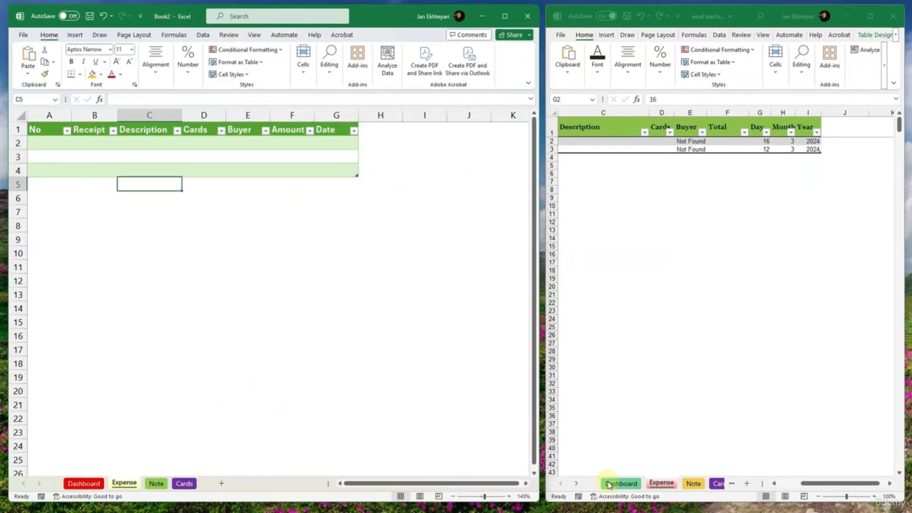
- Following the sample workbook's Cards sheet, enter the headings Cards in A1 and Owner in B1 on the new Cards sheet
{"action": "left_click", "coordinate": [184, 483]}
{"action": "left_click", "coordinate": [718, 483]}
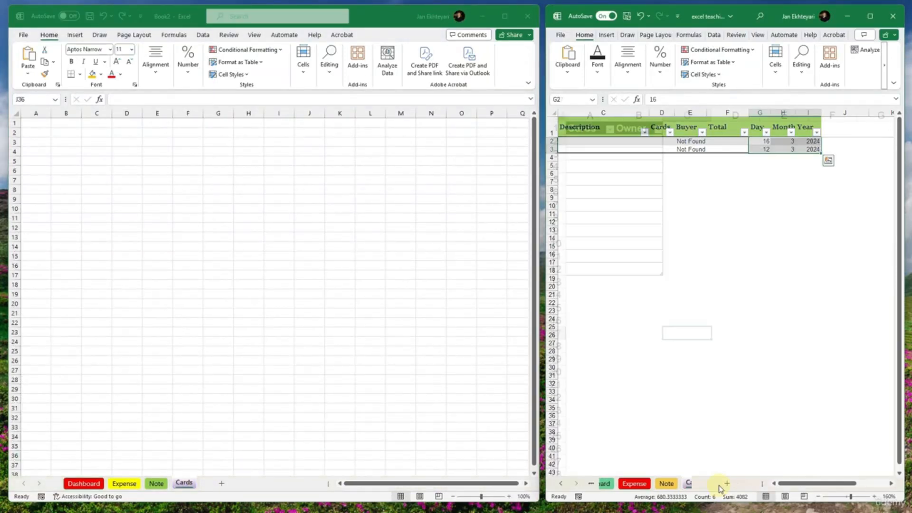
{"action": "left_click", "coordinate": [33, 123]}
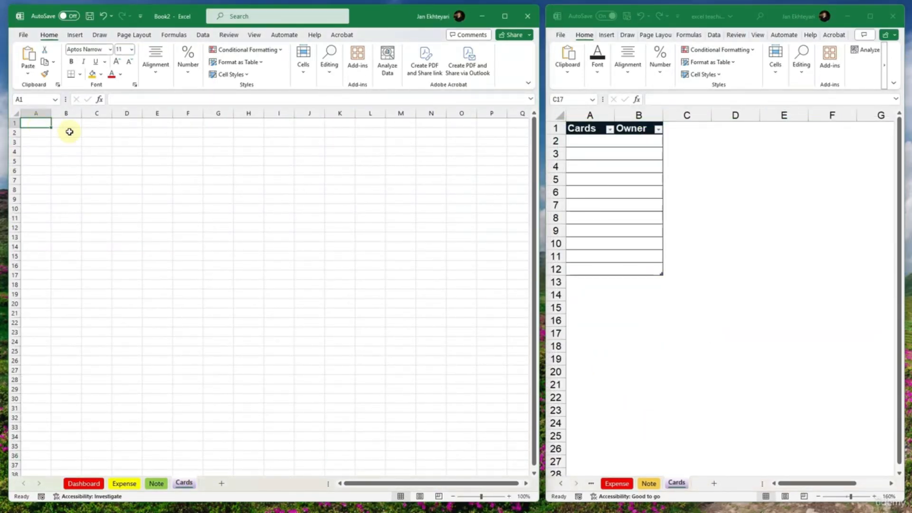
{"action": "type", "text": "Cards"}
{"action": "key", "text": "Tab"}
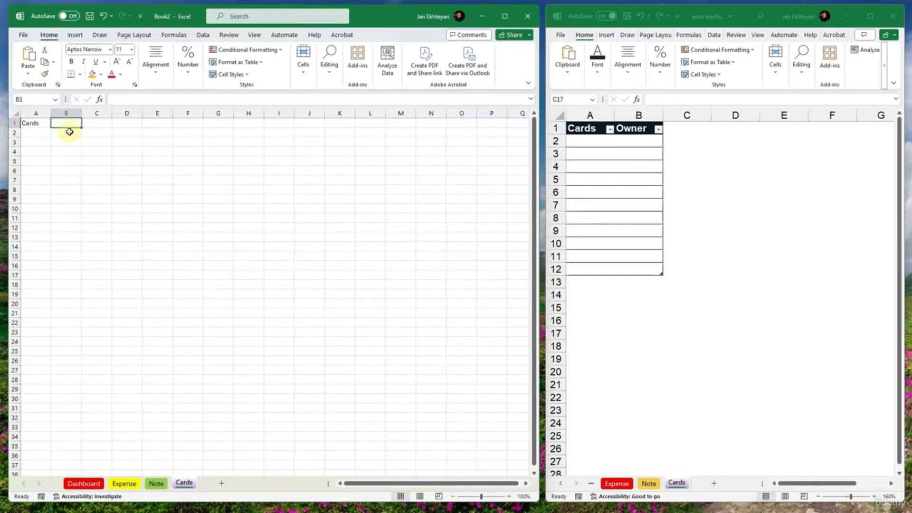
{"action": "type", "text": "I"}
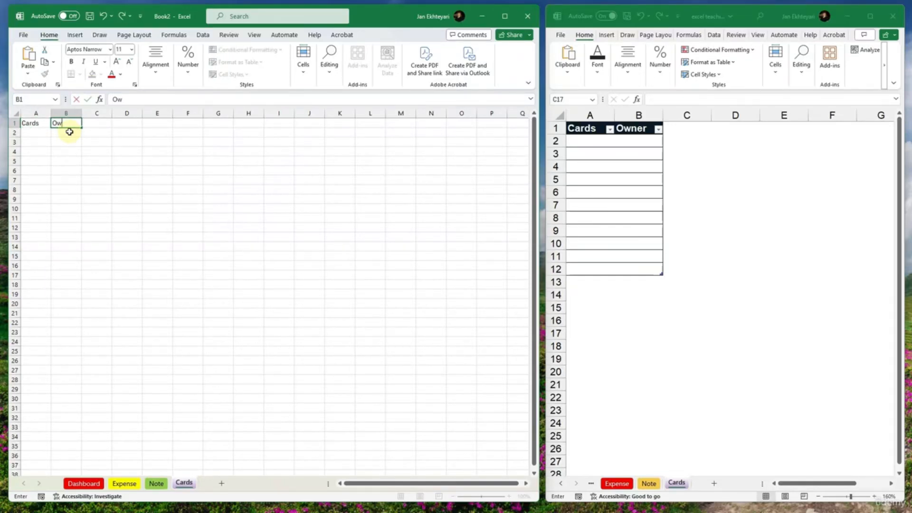
{"action": "type", "text": "wner"}
{"action": "key", "text": "Return"}
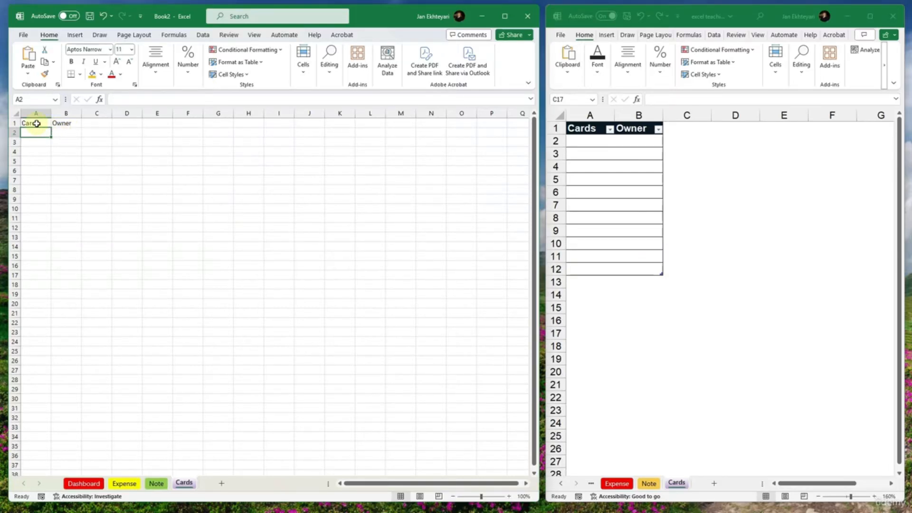
- Format A1:B1 on the Cards sheet as a table with headers, using a light blue table style
{"action": "left_click_drag", "start_coordinate": [29, 123], "coordinate": [66, 123]}
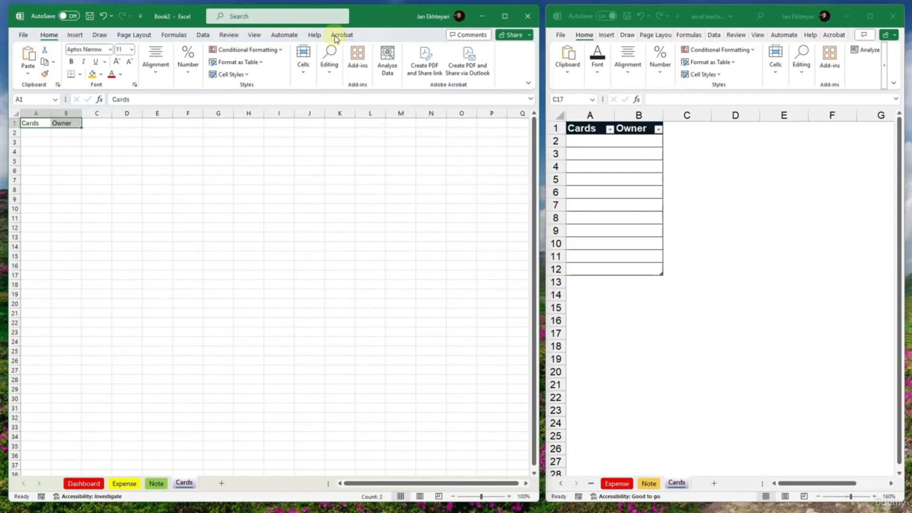
{"action": "left_click", "coordinate": [236, 65]}
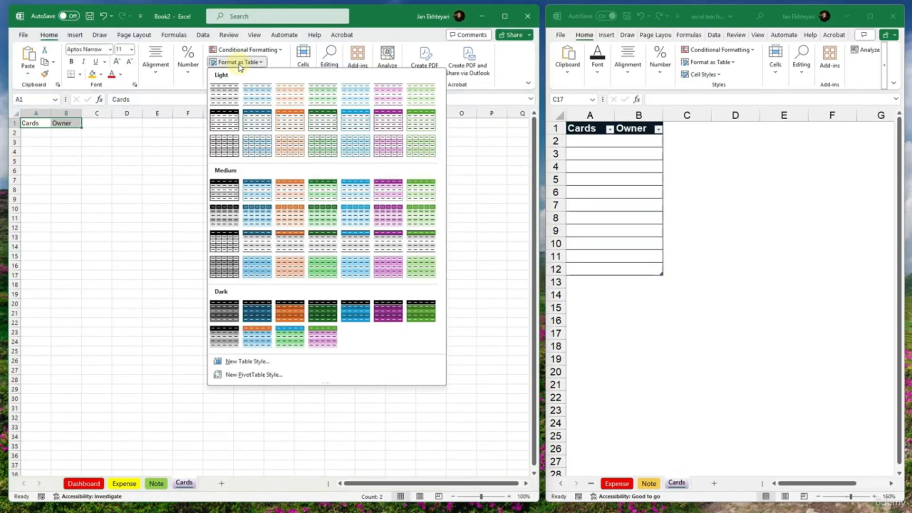
{"action": "left_click", "coordinate": [252, 122]}
{"action": "left_click", "coordinate": [503, 255]}
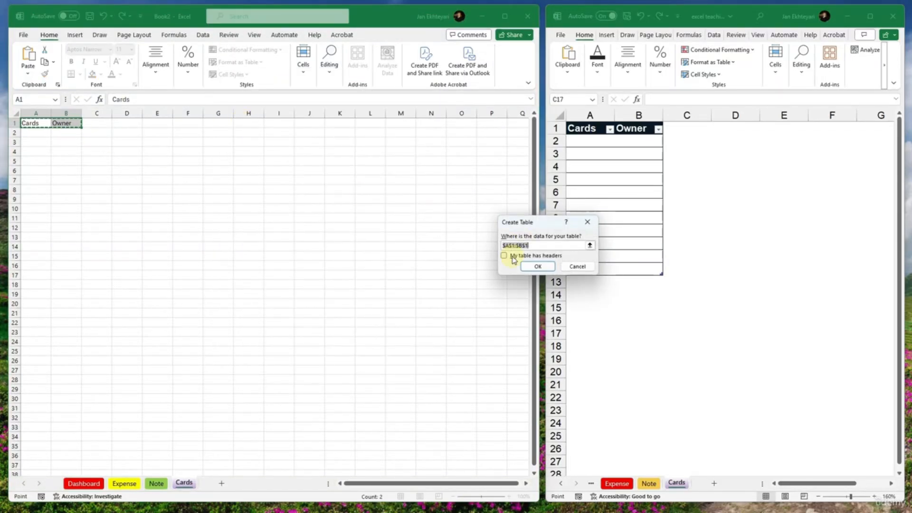
{"action": "left_click", "coordinate": [537, 266]}
- Extend the Cards and Owner table down to row 11
{"action": "left_click", "coordinate": [76, 132]}
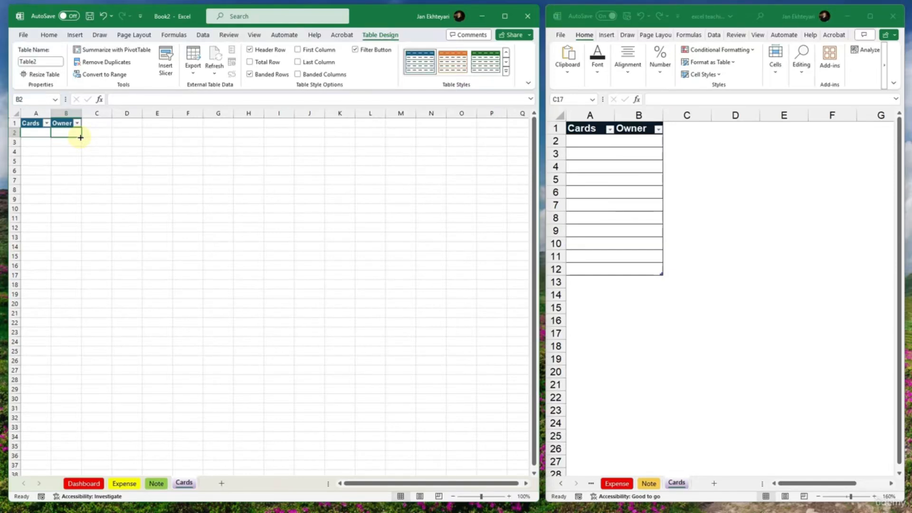
{"action": "left_click", "coordinate": [45, 135]}
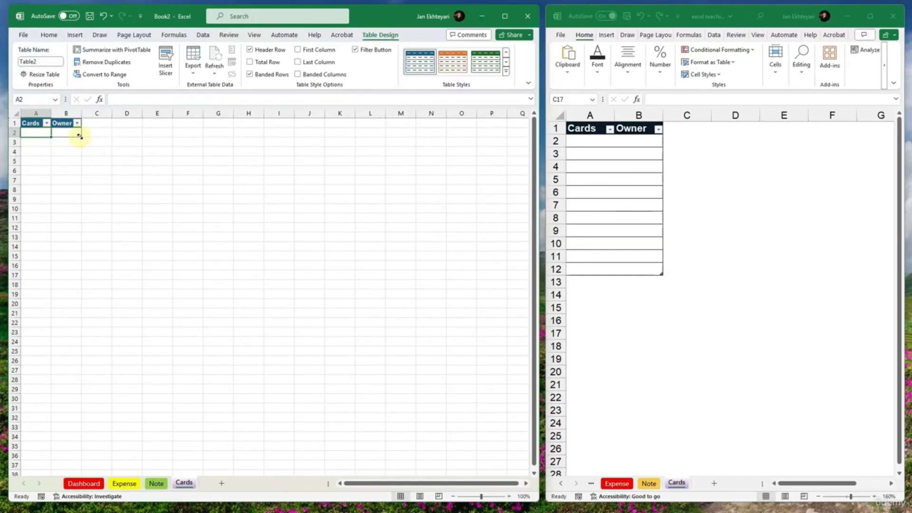
{"action": "left_click_drag", "start_coordinate": [80, 142], "coordinate": [81, 220]}
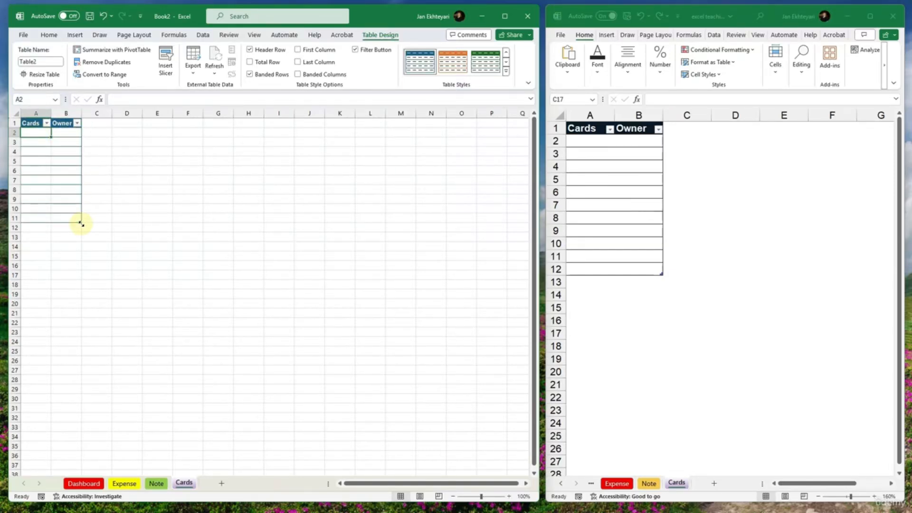
{"action": "left_click", "coordinate": [71, 172]}
{"action": "scroll", "coordinate": [94, 320], "scroll_direction": "up", "scroll_amount": 3, "text": "ctrl"}
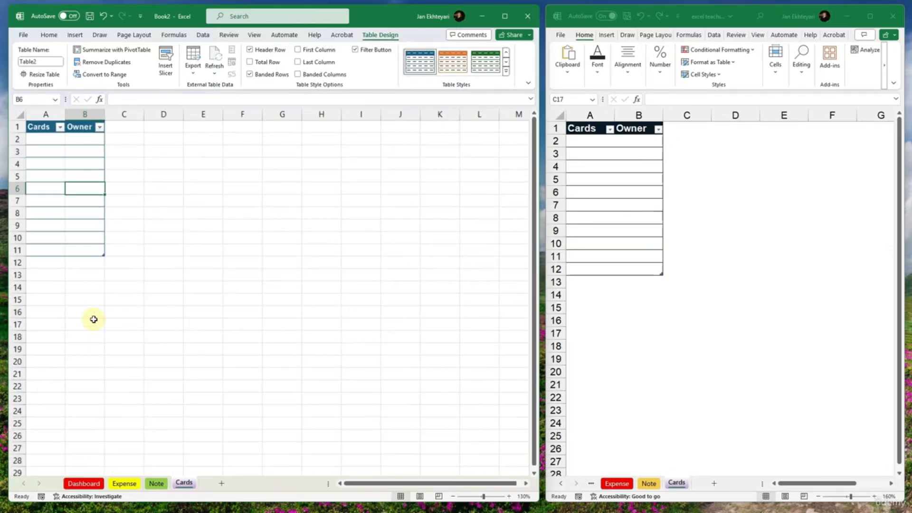
- Go to the Dashboard sheet in both workbooks and examine the sample Dashboard's layout
{"action": "left_click", "coordinate": [156, 483]}
{"action": "left_click", "coordinate": [124, 482]}
{"action": "left_click", "coordinate": [101, 486]}
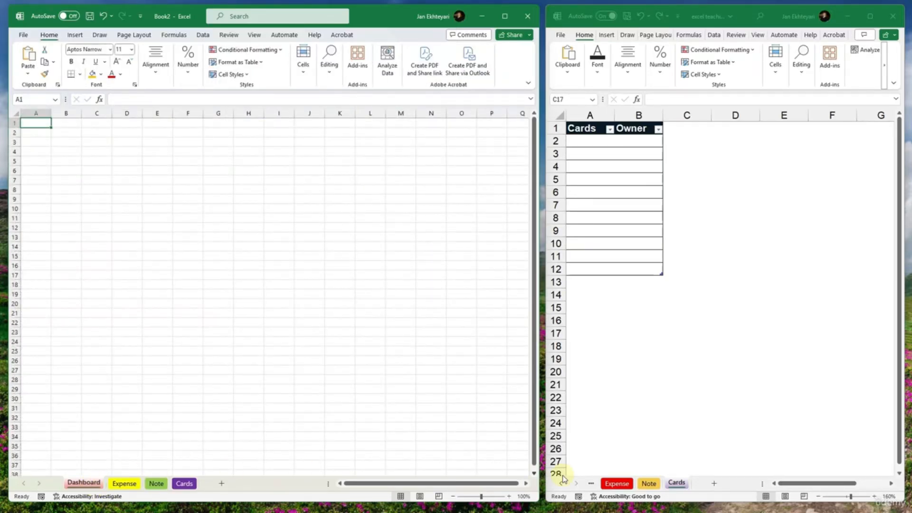
{"action": "left_click", "coordinate": [608, 485]}
{"action": "left_click", "coordinate": [591, 484]}
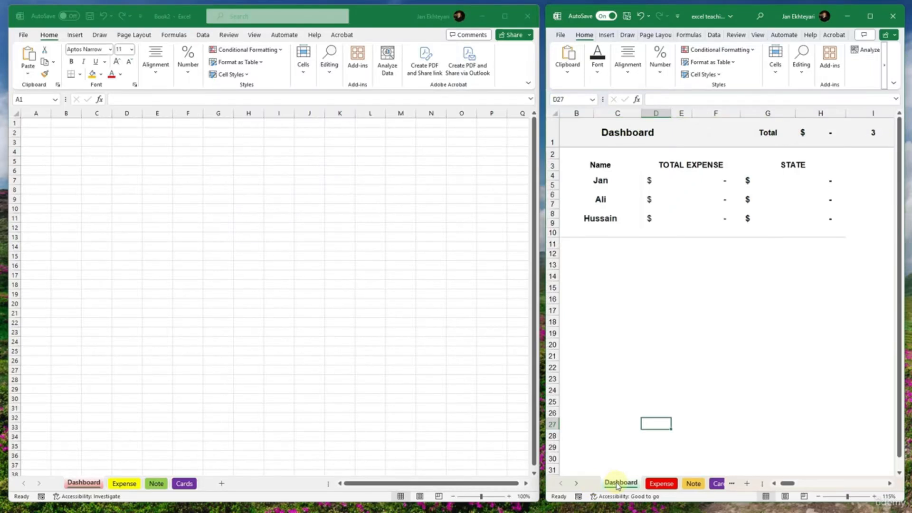
{"action": "left_click", "coordinate": [668, 334]}
{"action": "left_click_drag", "start_coordinate": [712, 310], "coordinate": [785, 294]}
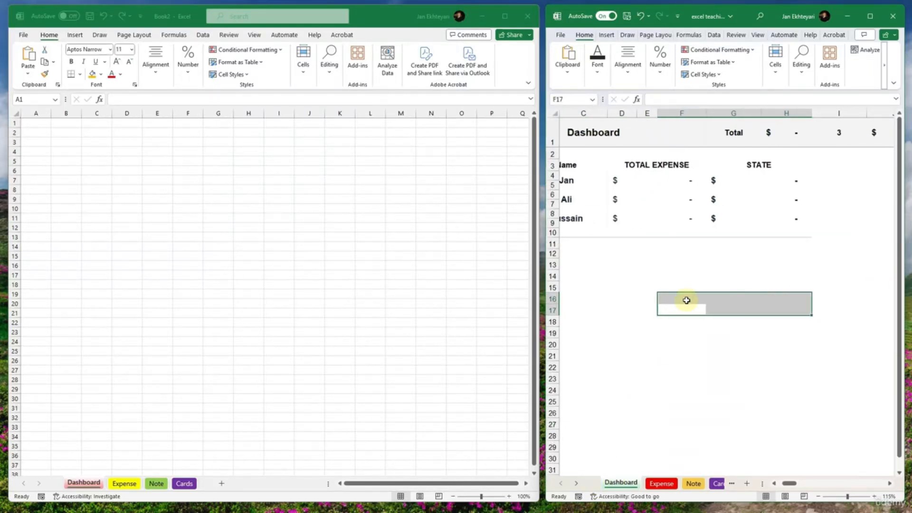
{"action": "scroll", "coordinate": [662, 301], "scroll_direction": "down", "scroll_amount": 2}
{"action": "left_click_drag", "start_coordinate": [643, 299], "coordinate": [658, 255]}
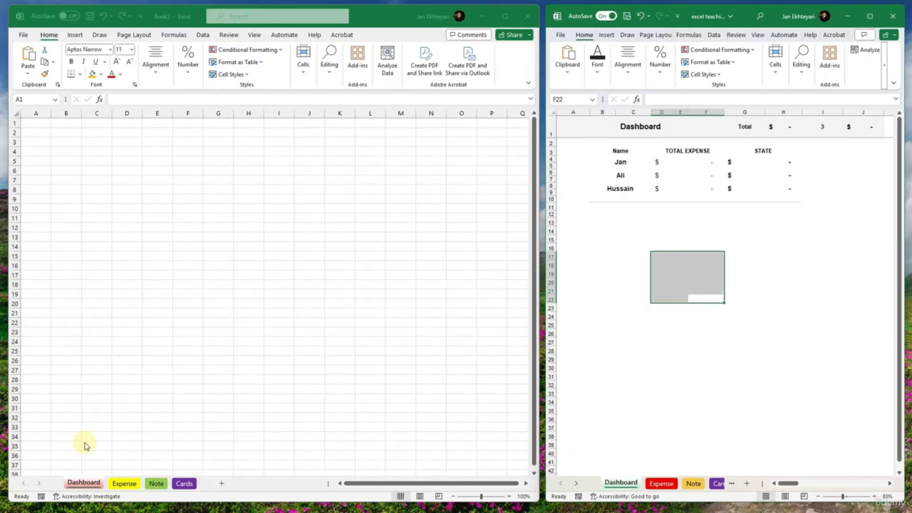
- Turn off the gridlines on the new workbook's Dashboard sheet
{"action": "left_click", "coordinate": [254, 35]}
{"action": "left_click", "coordinate": [201, 71]}
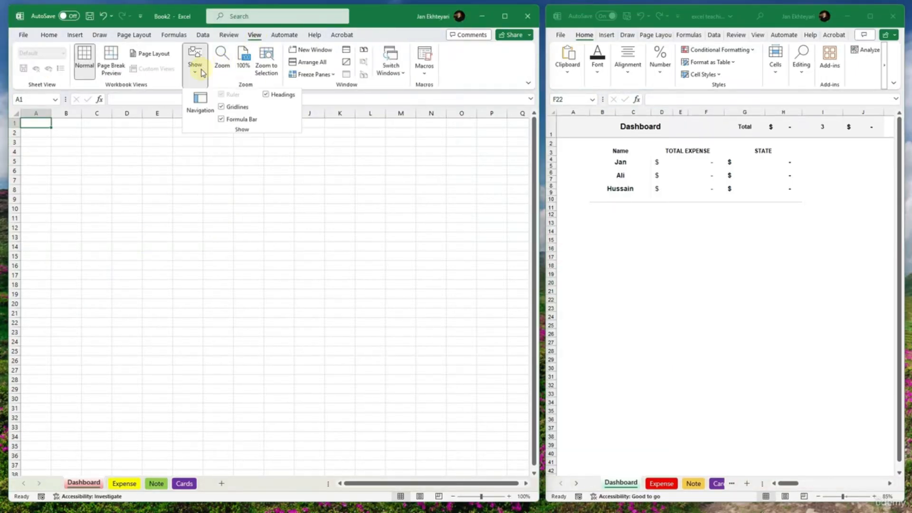
{"action": "left_click", "coordinate": [238, 107]}
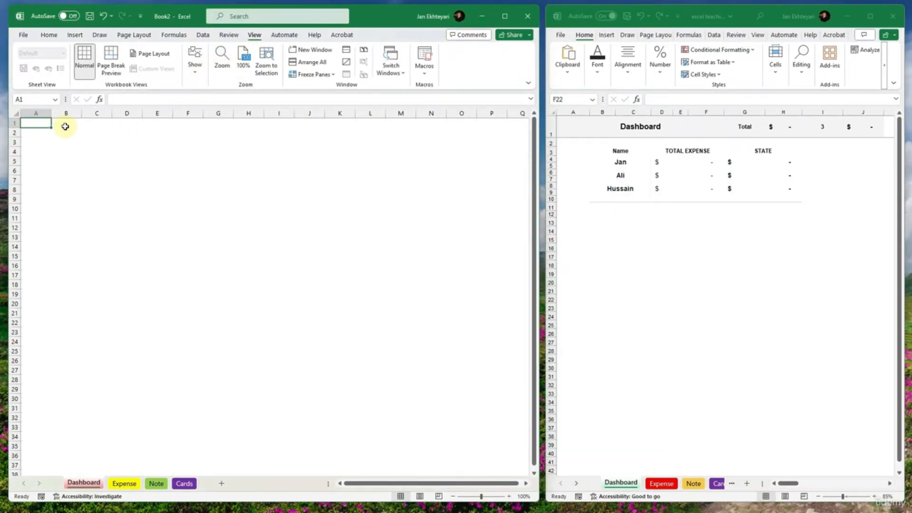
- Enter the title Dashboard in cell B1 of the Dashboard sheet
{"action": "left_click_drag", "start_coordinate": [42, 124], "coordinate": [139, 126]}
{"action": "left_click", "coordinate": [69, 127]}
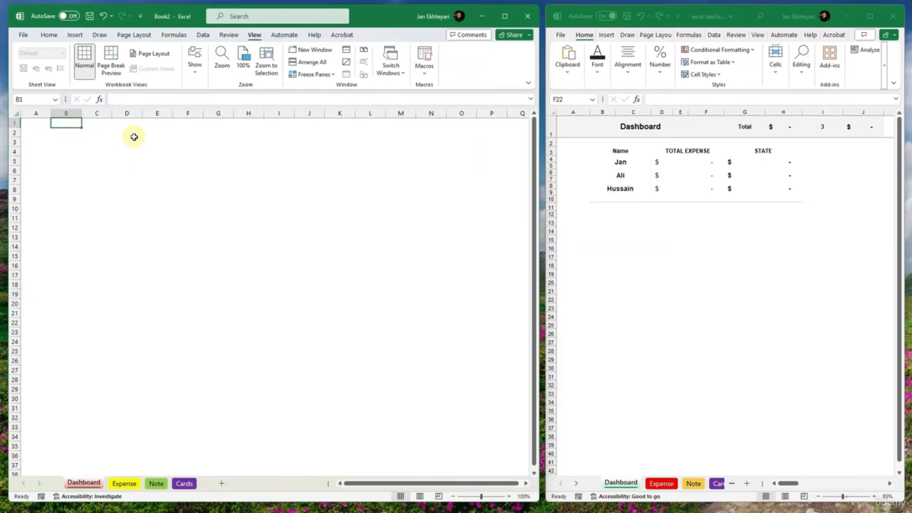
{"action": "type", "text": "Dash"}
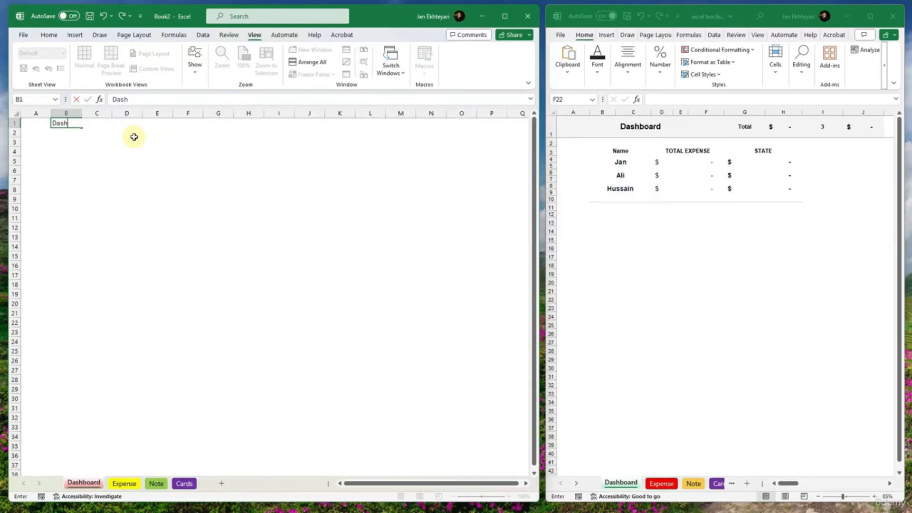
{"action": "type", "text": "board"}
{"action": "key", "text": "Tab"}
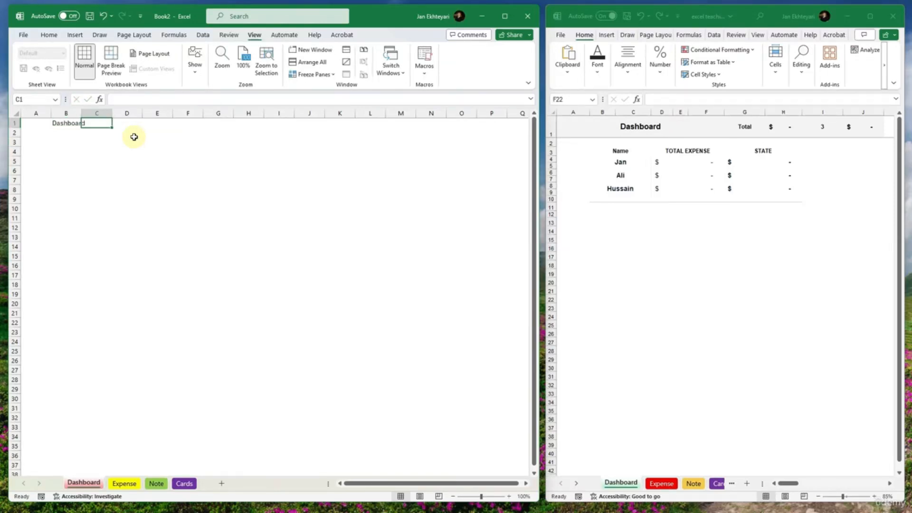
- Enter Total in F1 and 3 in H1 on the Dashboard sheet
{"action": "key", "text": "Right"}
{"action": "key", "text": "Right"}
{"action": "key", "text": "Right"}
{"action": "type", "text": "Total"}
{"action": "key", "text": "Tab"}
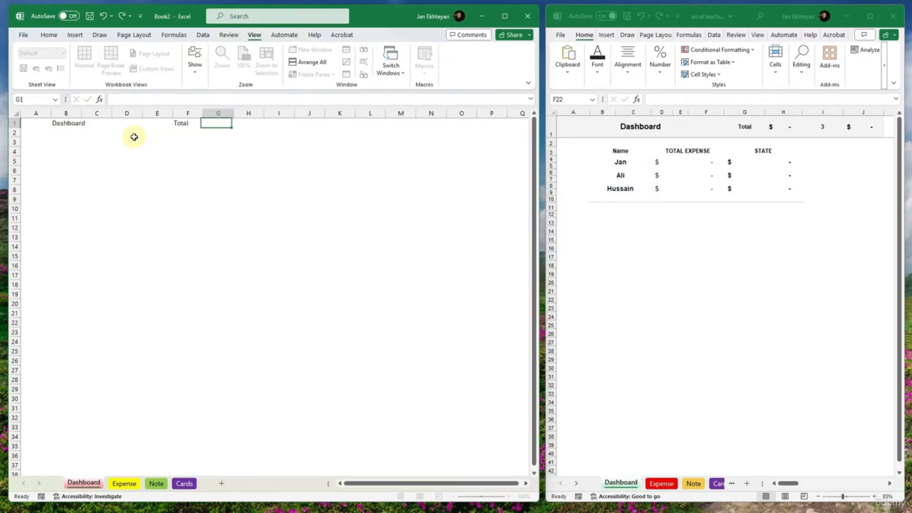
{"action": "key", "text": "Right"}
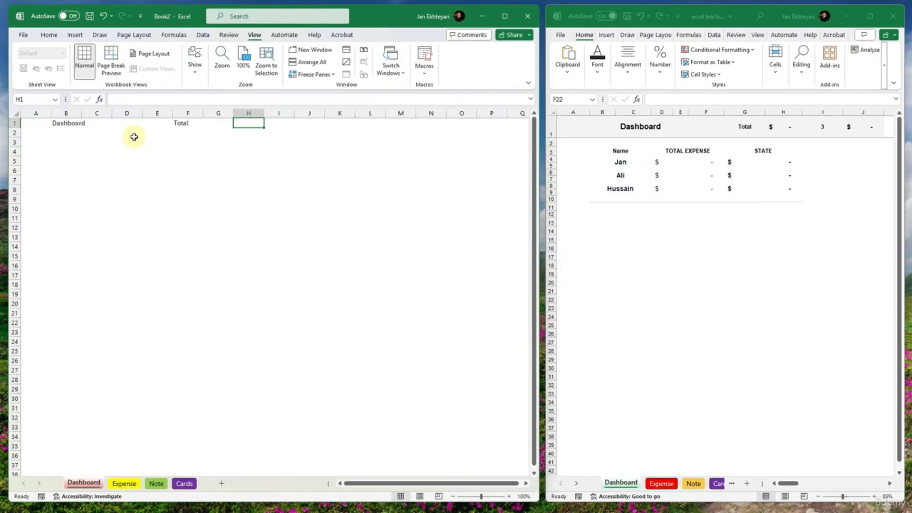
{"action": "type", "text": "3"}
{"action": "key", "text": "Tab"}
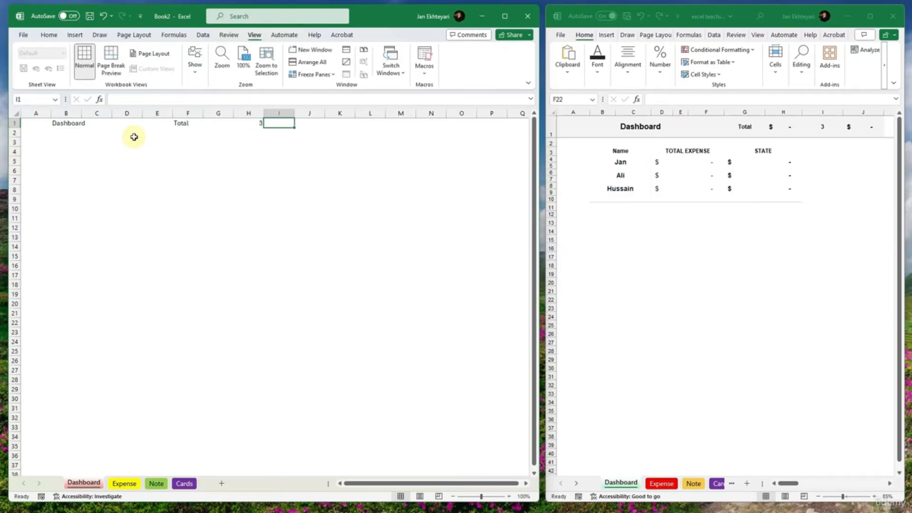
- Merge and center A1:E1 around the Dashboard title and make row 1 about twice as tall
{"action": "left_click", "coordinate": [76, 124]}
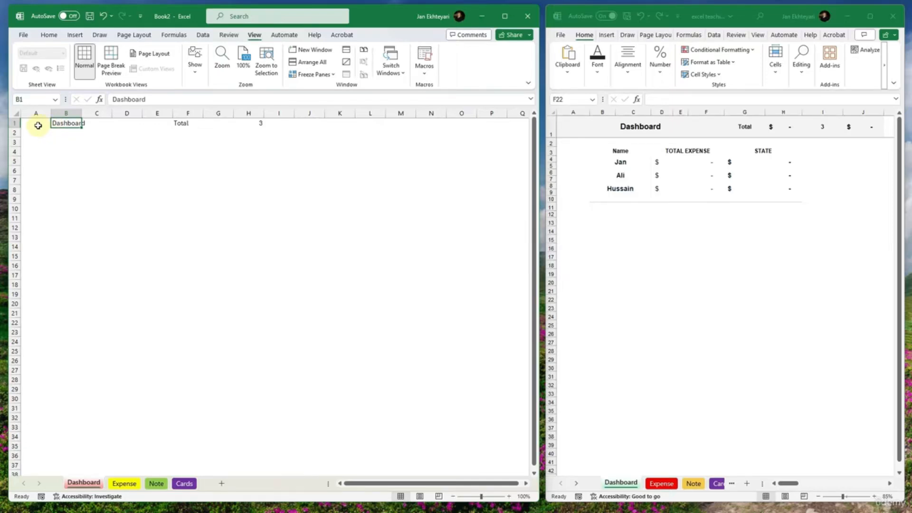
{"action": "left_click_drag", "start_coordinate": [37, 124], "coordinate": [150, 124]}
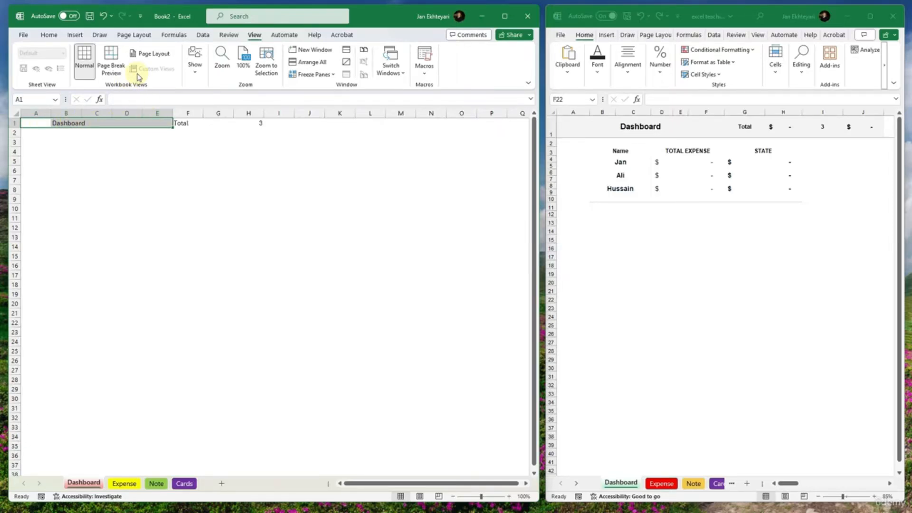
{"action": "left_click", "coordinate": [49, 34]}
{"action": "left_click", "coordinate": [155, 62]}
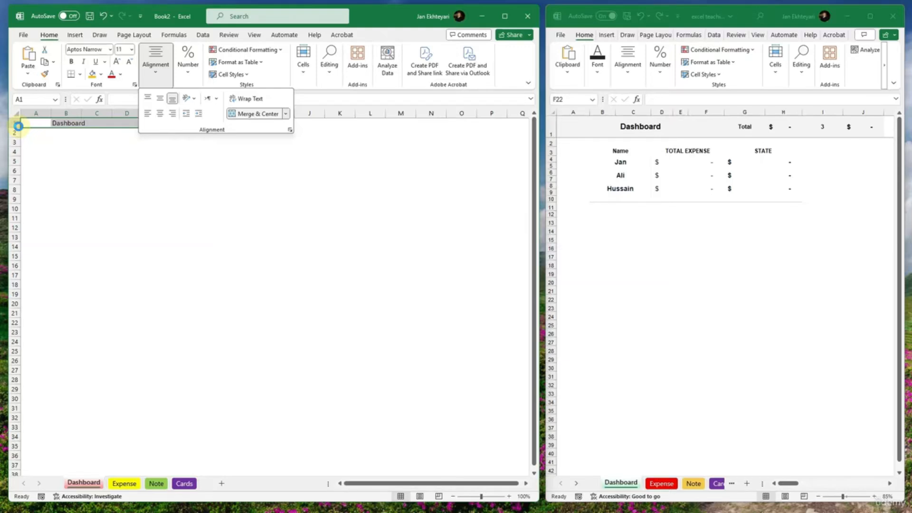
{"action": "left_click_drag", "start_coordinate": [18, 127], "coordinate": [17, 134]}
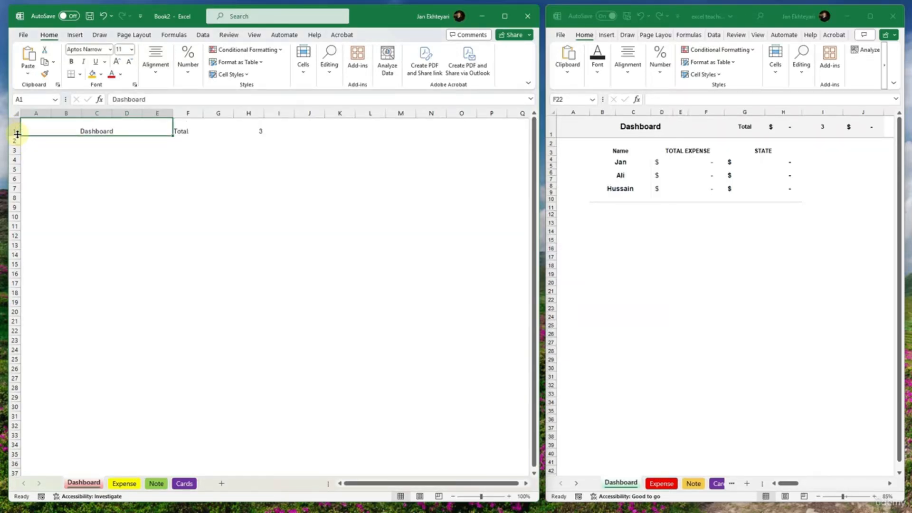
- Center the Total label in F1 both vertically and horizontally
{"action": "left_click", "coordinate": [187, 125]}
{"action": "left_click", "coordinate": [206, 132]}
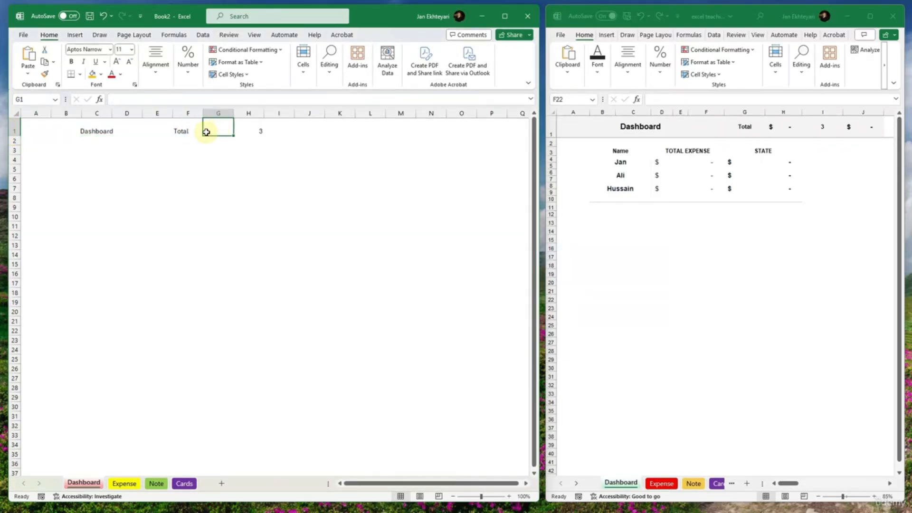
{"action": "left_click", "coordinate": [181, 129]}
{"action": "left_click", "coordinate": [155, 62]}
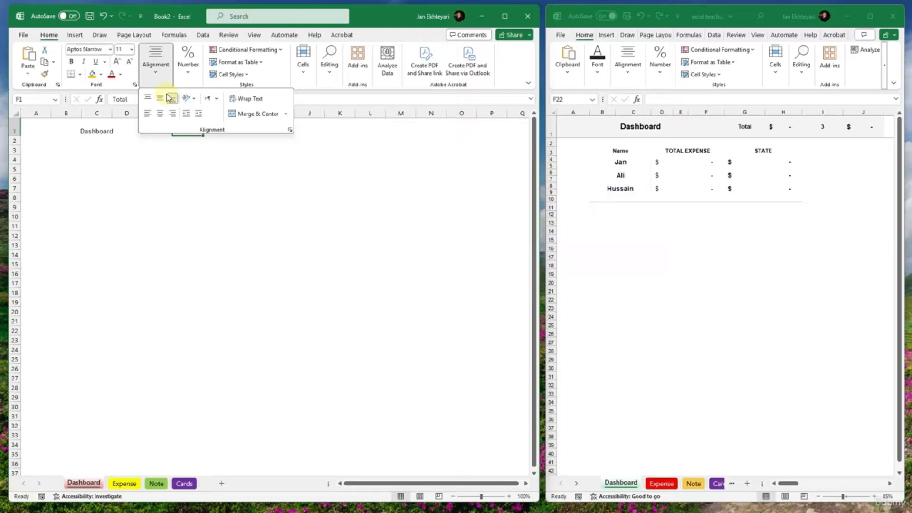
{"action": "left_click", "coordinate": [161, 119]}
{"action": "left_click", "coordinate": [223, 131]}
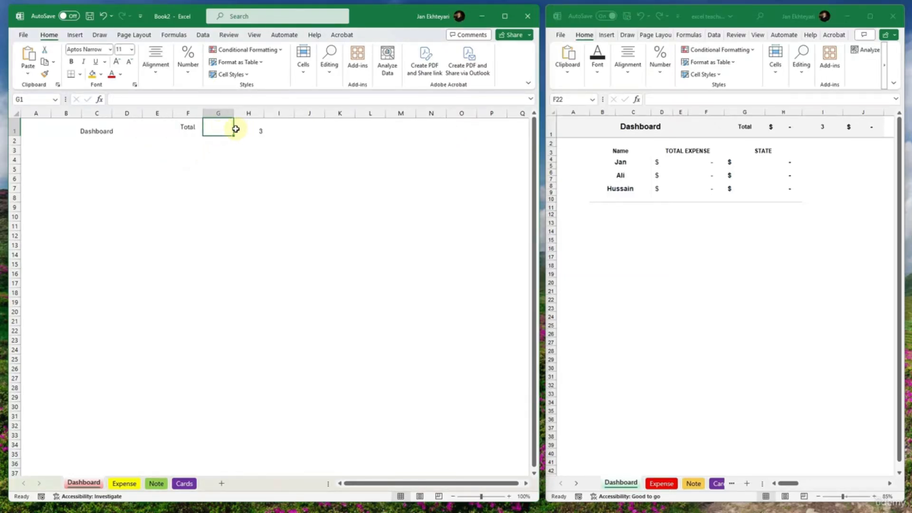
{"action": "left_click_drag", "start_coordinate": [235, 129], "coordinate": [277, 127]}
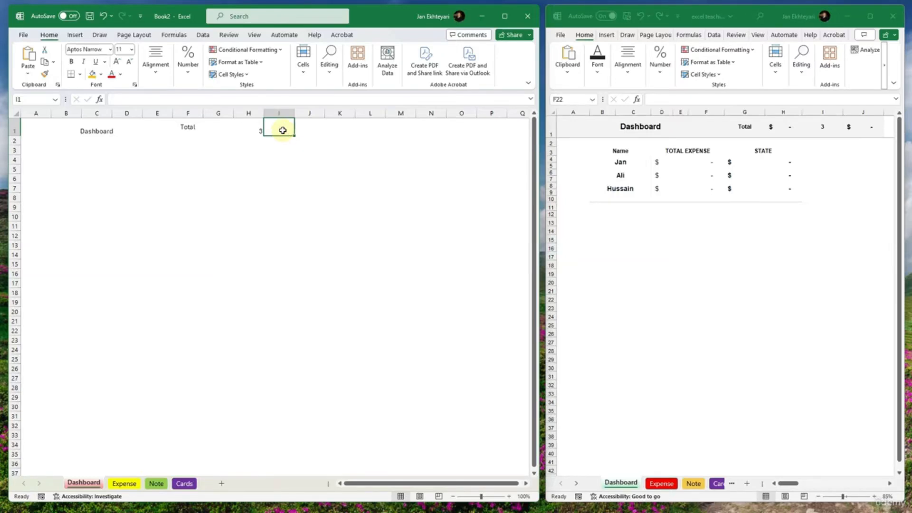
{"action": "left_click", "coordinate": [861, 140]}
{"action": "left_click_drag", "start_coordinate": [863, 140], "coordinate": [508, 162]}
{"action": "left_click", "coordinate": [286, 126]}
{"action": "left_click", "coordinate": [218, 129]}
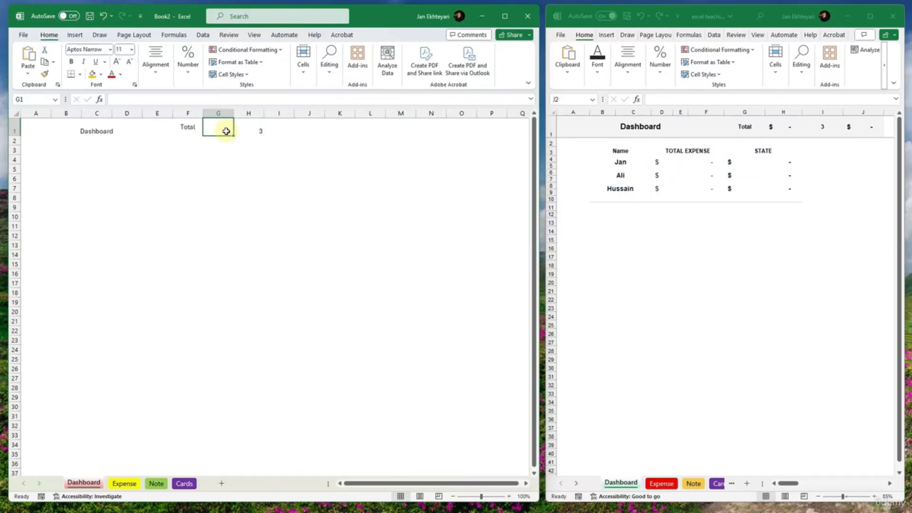
- Center the contents of F1:I1 horizontally on the Dashboard sheet
{"action": "left_click_drag", "start_coordinate": [268, 129], "coordinate": [190, 128]}
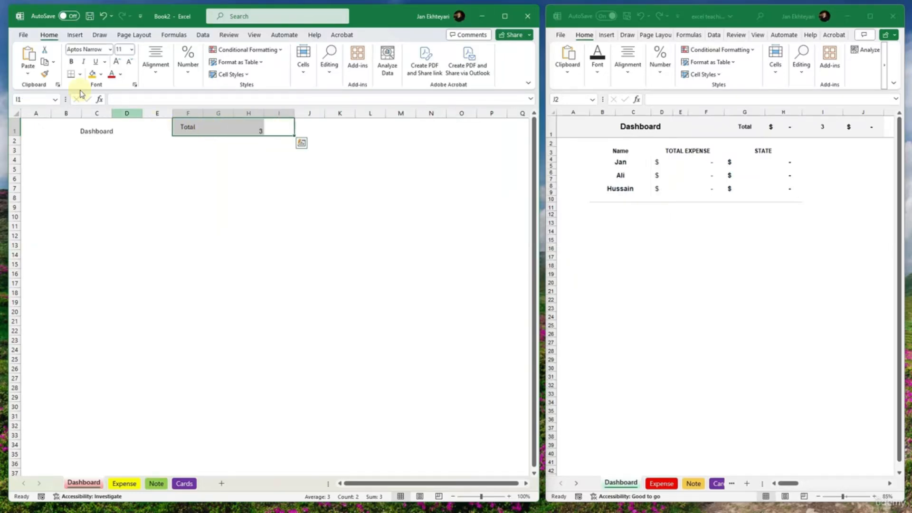
{"action": "left_click", "coordinate": [148, 67]}
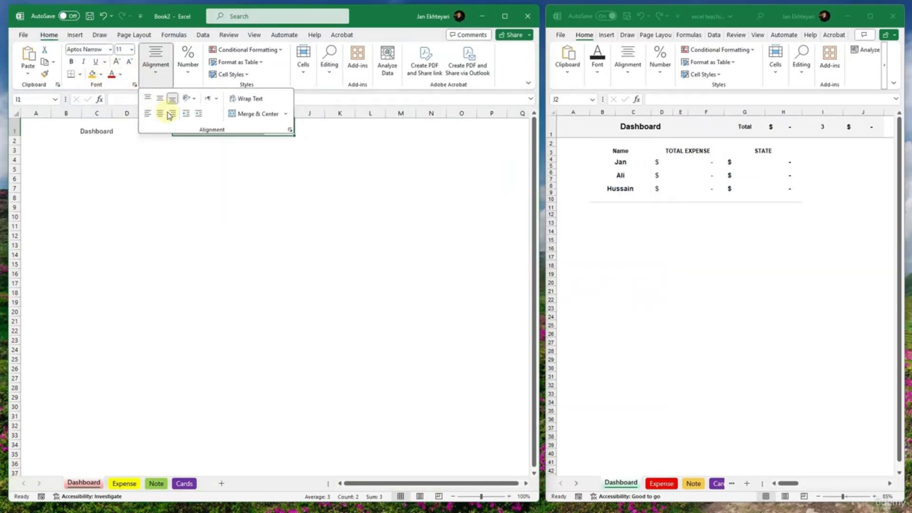
{"action": "left_click", "coordinate": [160, 98]}
{"action": "left_click", "coordinate": [264, 129]}
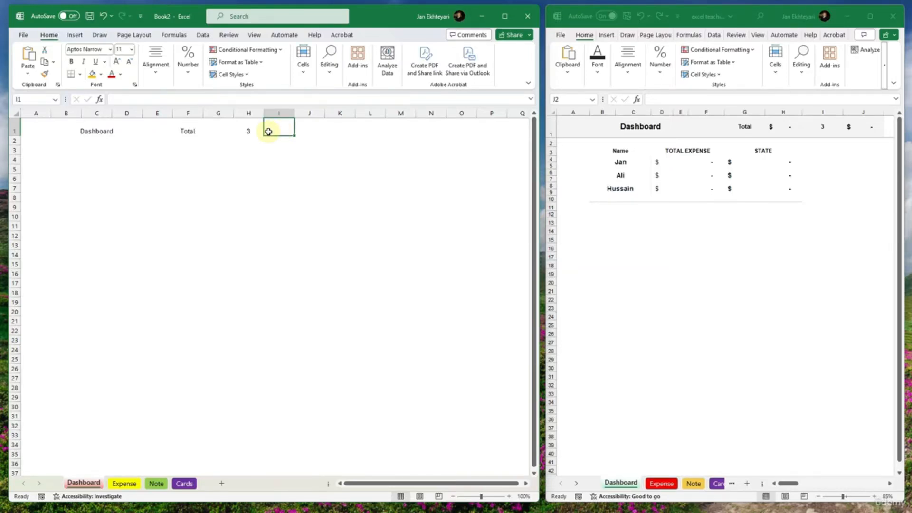
- Apply outside borders around the header range A1:I1
{"action": "left_click_drag", "start_coordinate": [41, 128], "coordinate": [84, 131]}
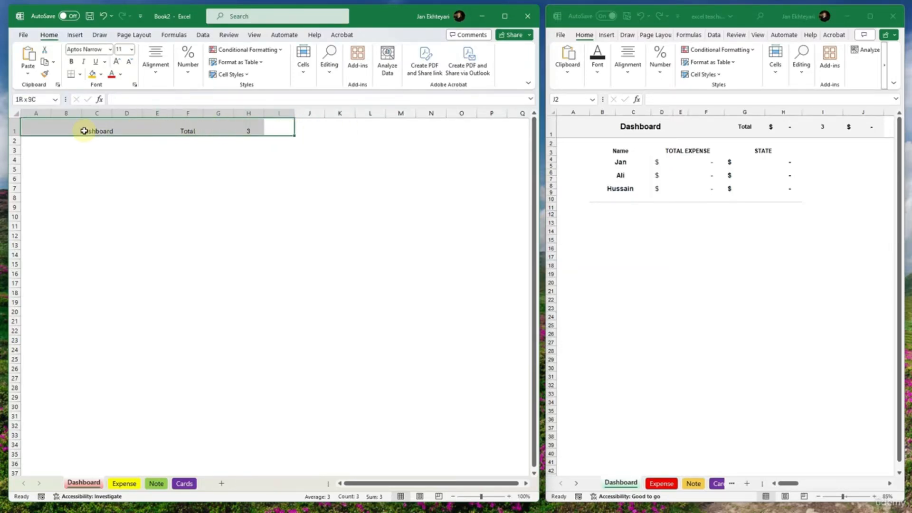
{"action": "left_click", "coordinate": [80, 74]}
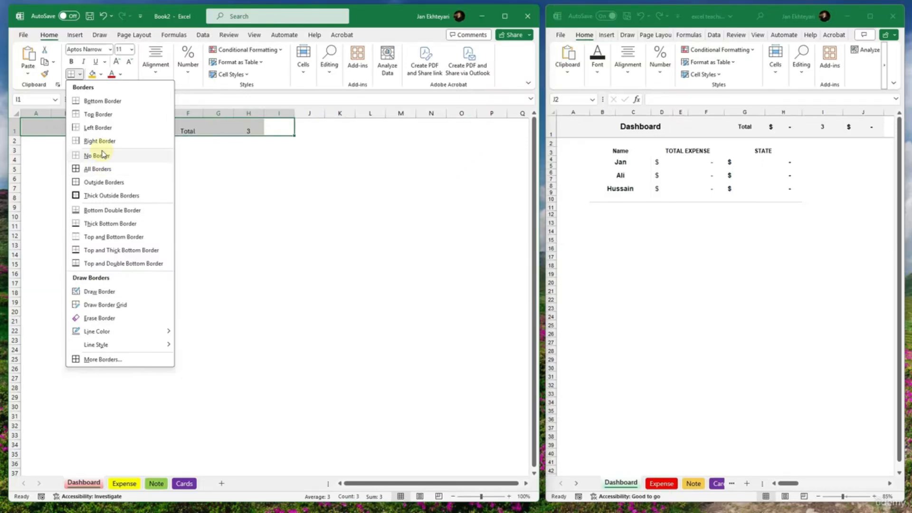
{"action": "left_click", "coordinate": [104, 182]}
{"action": "left_click", "coordinate": [218, 179]}
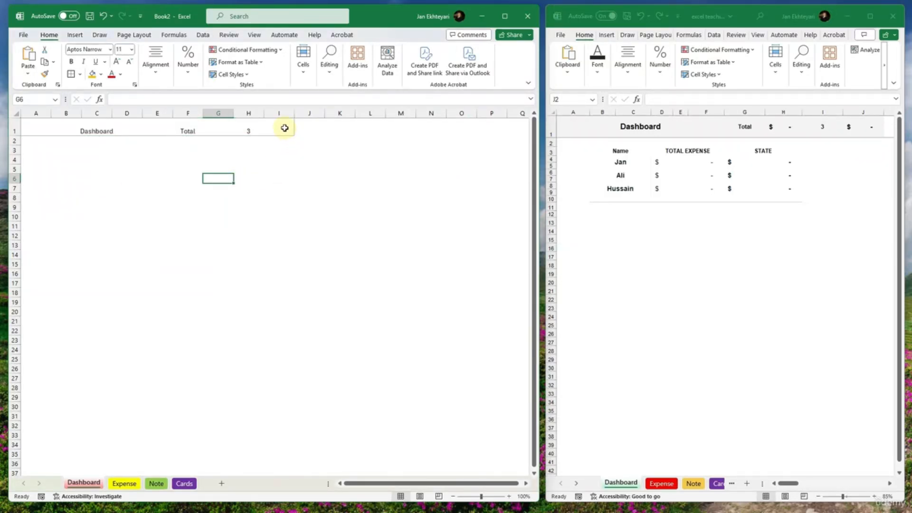
- Align the contents of the header range A1:I1 to the vertical middle
{"action": "left_click_drag", "start_coordinate": [284, 128], "coordinate": [33, 130]}
{"action": "left_click", "coordinate": [153, 84]}
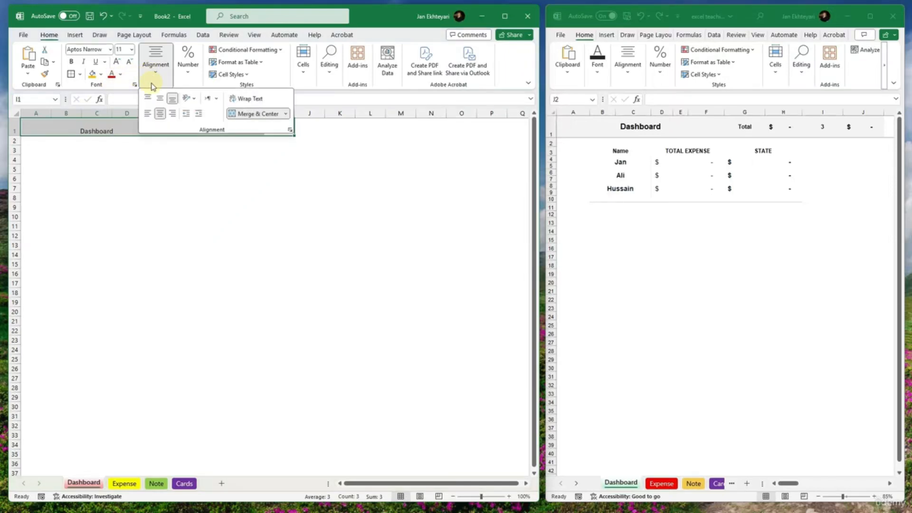
{"action": "left_click", "coordinate": [159, 99]}
{"action": "left_click", "coordinate": [218, 179]}
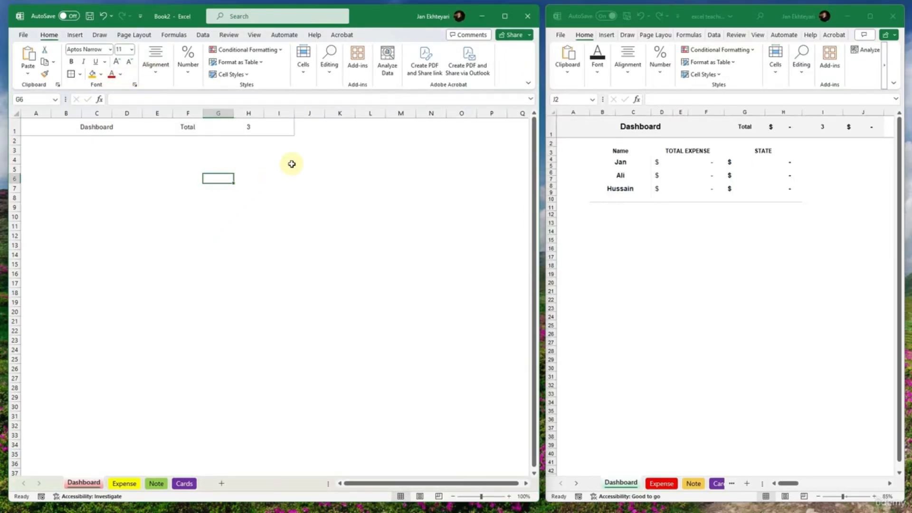
{"action": "left_click", "coordinate": [265, 149]}
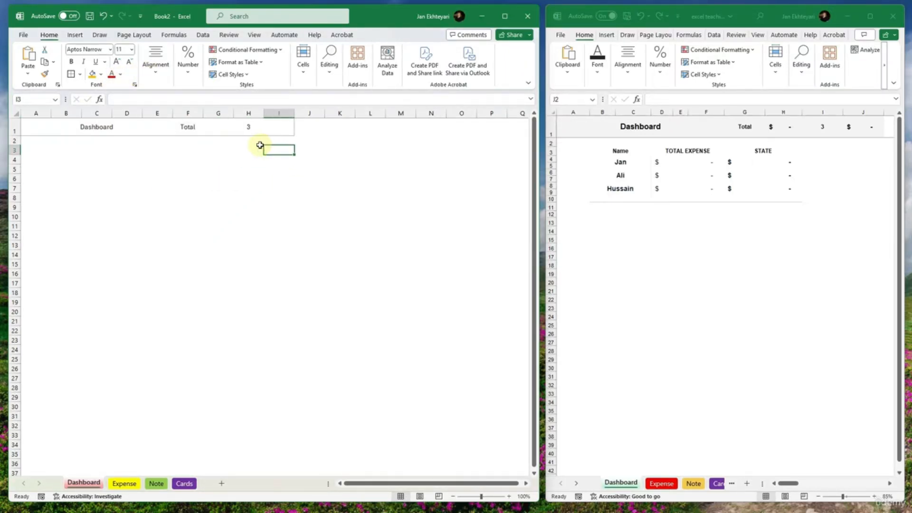
- Fill the header range A1:I1 with a darker shade of white to make it grey
{"action": "left_click_drag", "start_coordinate": [274, 127], "coordinate": [38, 128]}
{"action": "left_click", "coordinate": [101, 74]}
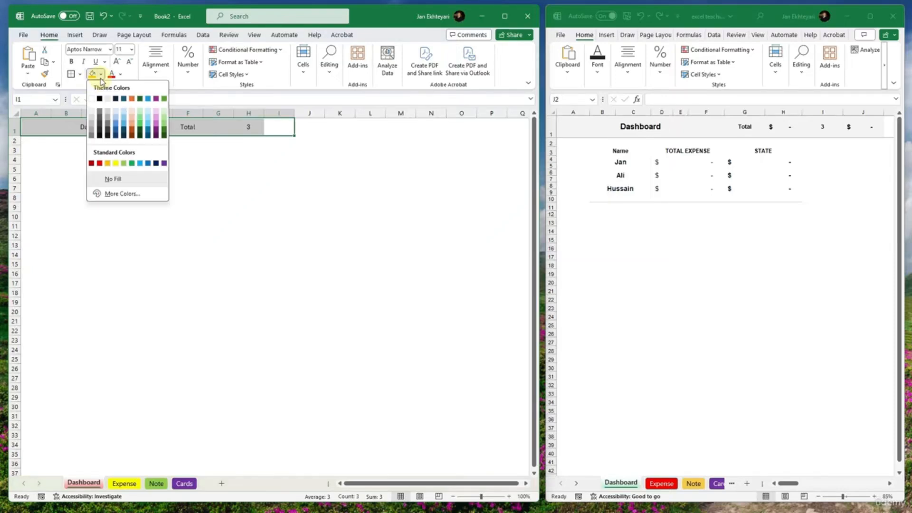
{"action": "left_click", "coordinate": [92, 129]}
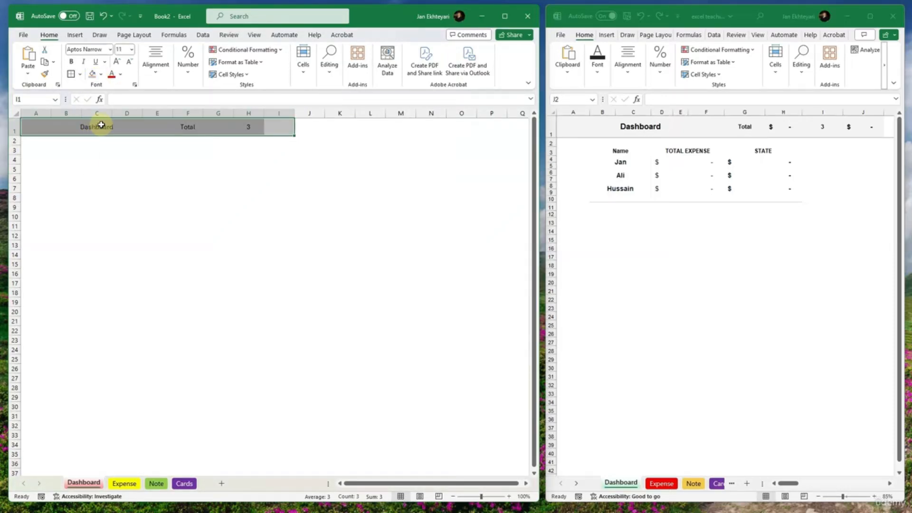
- Set the text in the header range A1:I1 to Times New Roman and make it bold
{"action": "left_click", "coordinate": [84, 61]}
{"action": "left_click", "coordinate": [91, 49]}
{"action": "type", "text": "Times New Roman"}
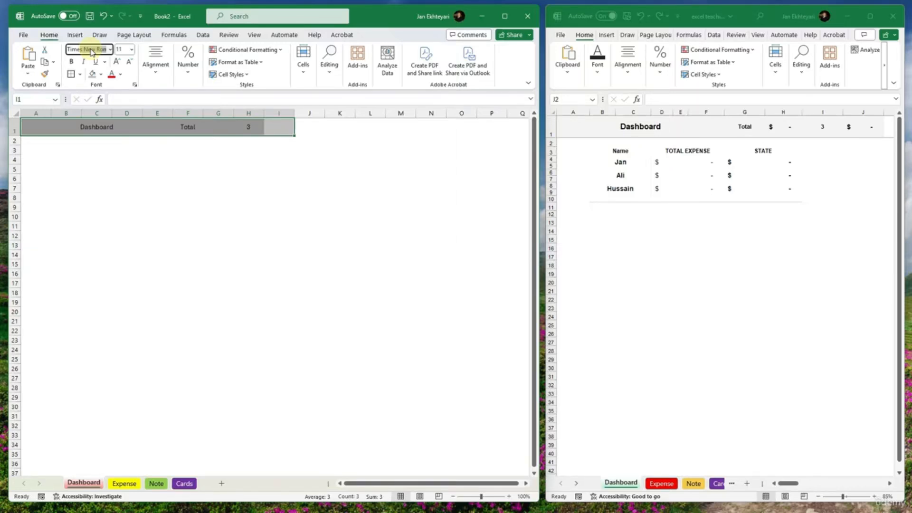
{"action": "key", "text": "Return"}
{"action": "left_click", "coordinate": [216, 178]}
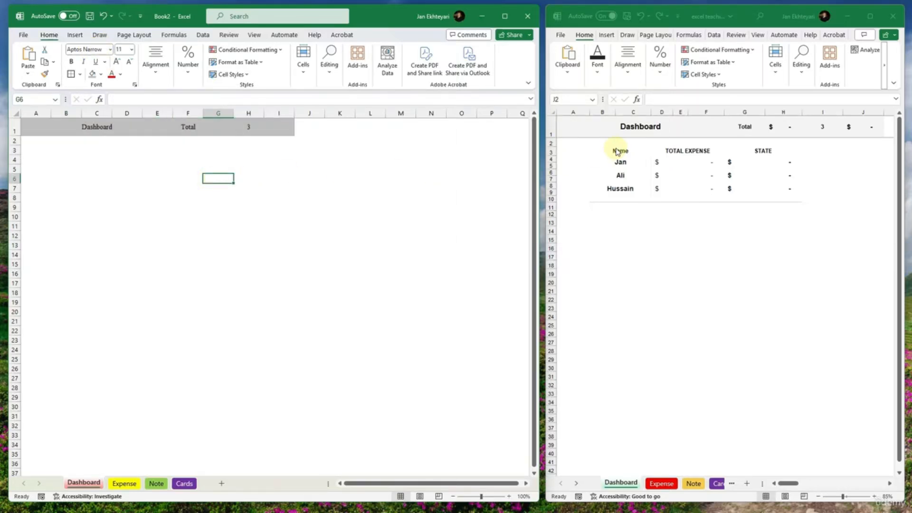
{"action": "left_click_drag", "start_coordinate": [281, 127], "coordinate": [75, 128]}
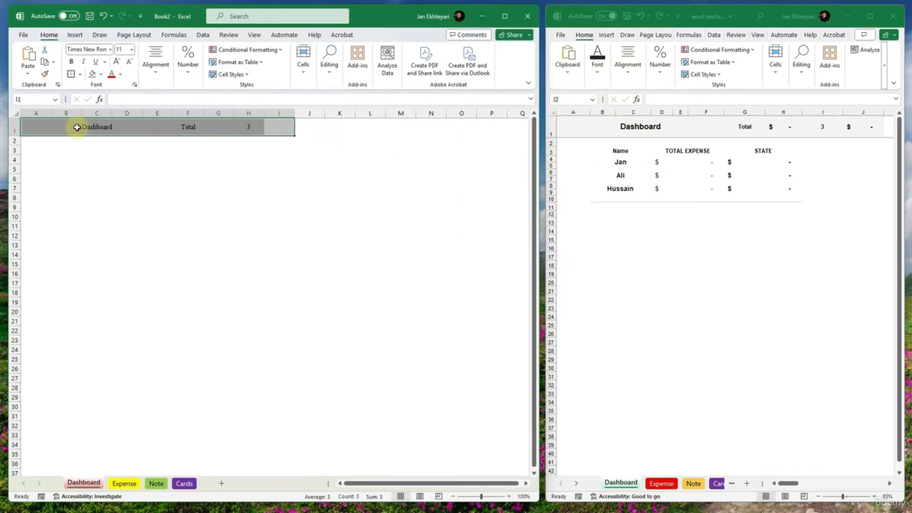
{"action": "key", "text": "ctrl+b"}
{"action": "left_click", "coordinate": [95, 170]}
- Enter the headings Name in B4, Total Expense in C4 and Statues in E4
{"action": "left_click", "coordinate": [75, 165]}
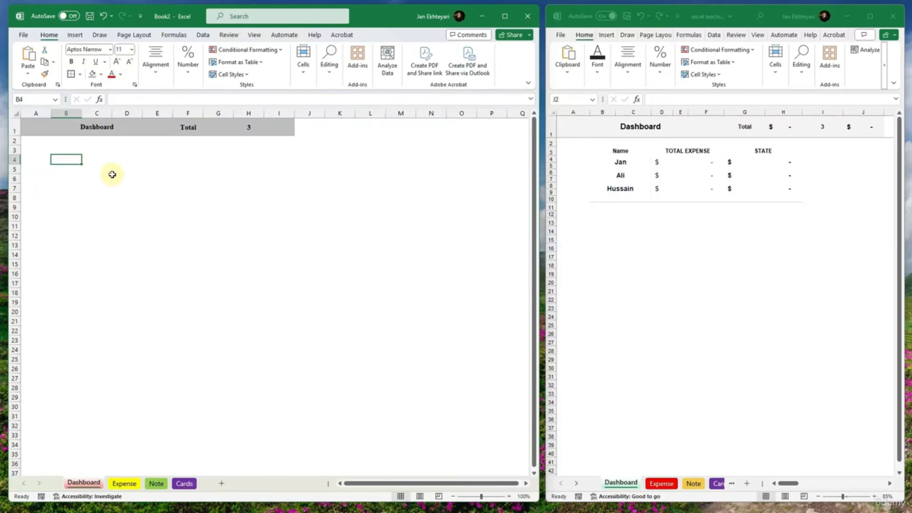
{"action": "type", "text": "Name"}
{"action": "key", "text": "Tab"}
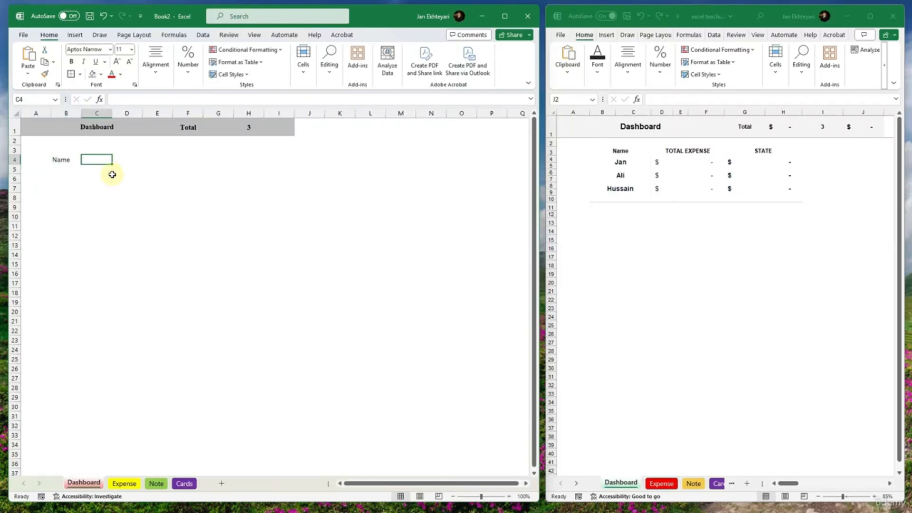
{"action": "type", "text": "Total Expense"}
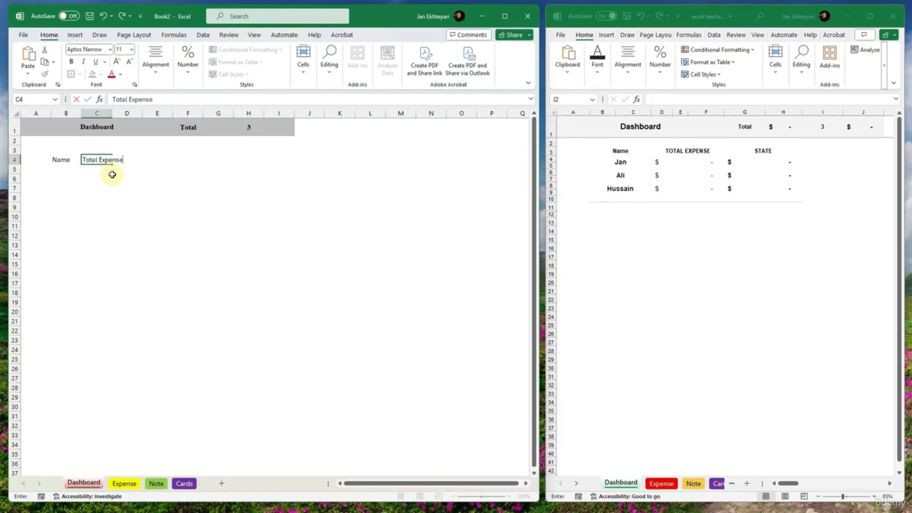
{"action": "key", "text": "Tab"}
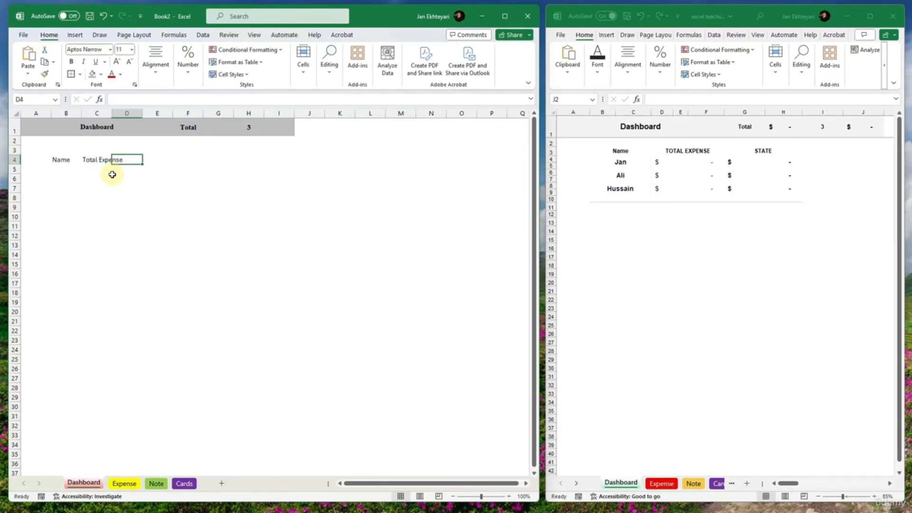
{"action": "key", "text": "Tab"}
{"action": "type", "text": "DS"}
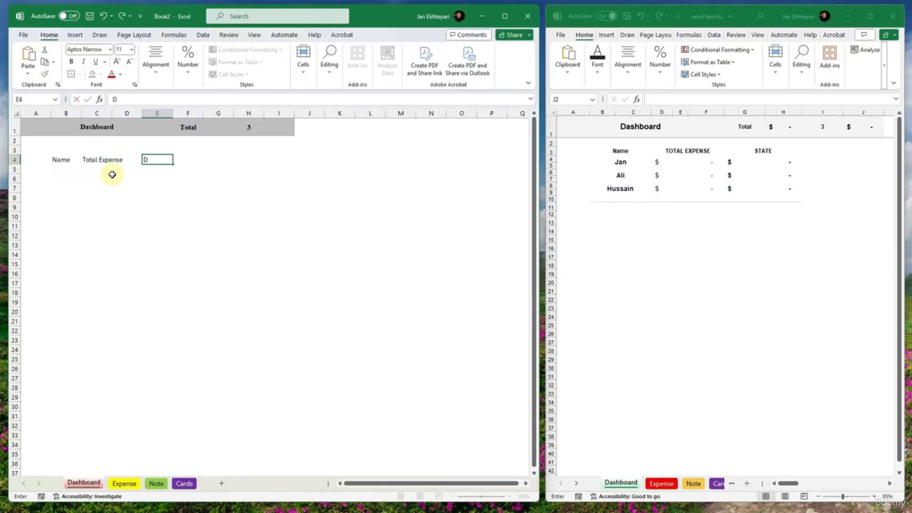
{"action": "key", "text": "BackSpace"}
{"action": "key", "text": "BackSpace"}
{"action": "type", "text": "Statues"}
{"action": "key", "text": "Return"}
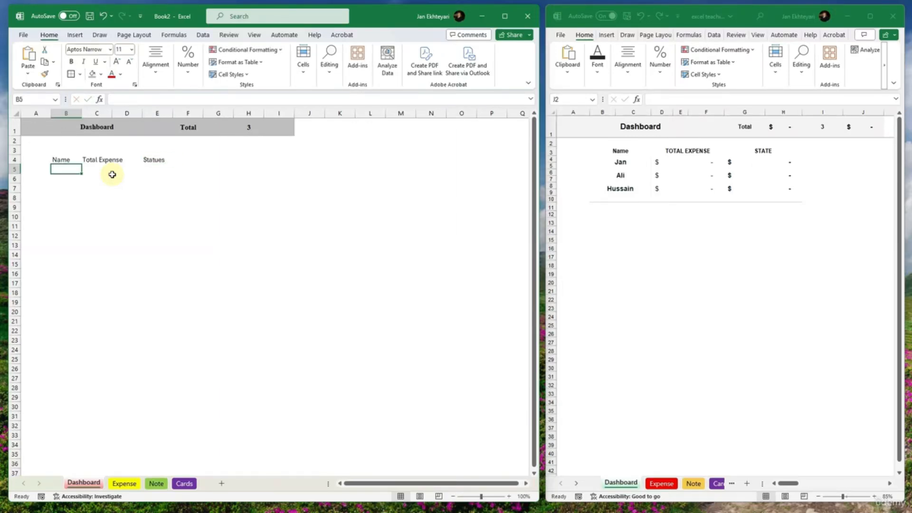
- Correct the heading in E4 to Status
{"action": "double_click", "coordinate": [152, 160]}
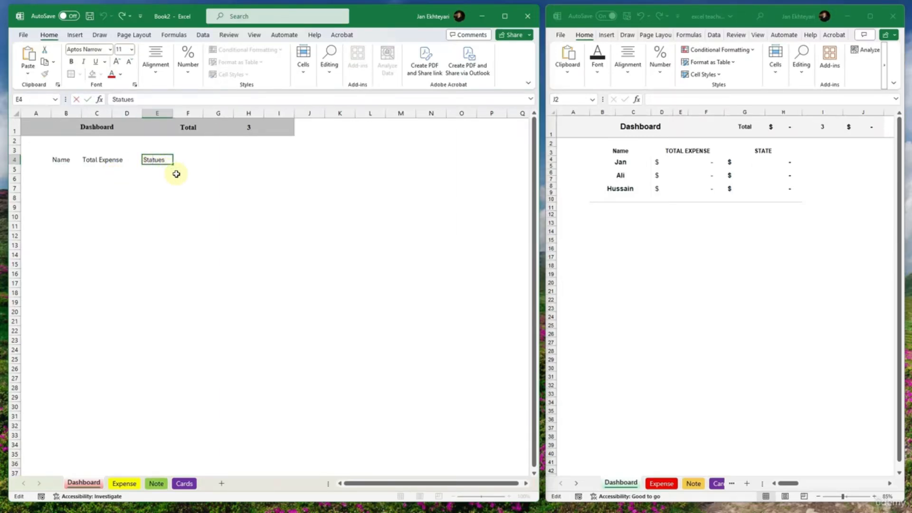
{"action": "key", "text": "BackSpace"}
{"action": "key", "text": "BackSpace"}
{"action": "key", "text": "BackSpace"}
{"action": "key", "text": "BackSpace"}
{"action": "key", "text": "BackSpace"}
{"action": "key", "text": "BackSpace"}
{"action": "type", "text": "tatus"}
{"action": "key", "text": "Return"}
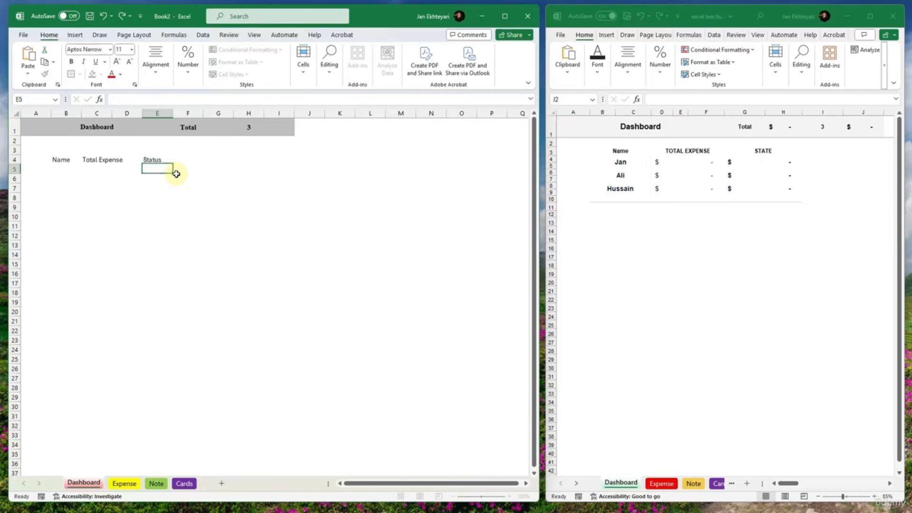
{"action": "double_click", "coordinate": [157, 159]}
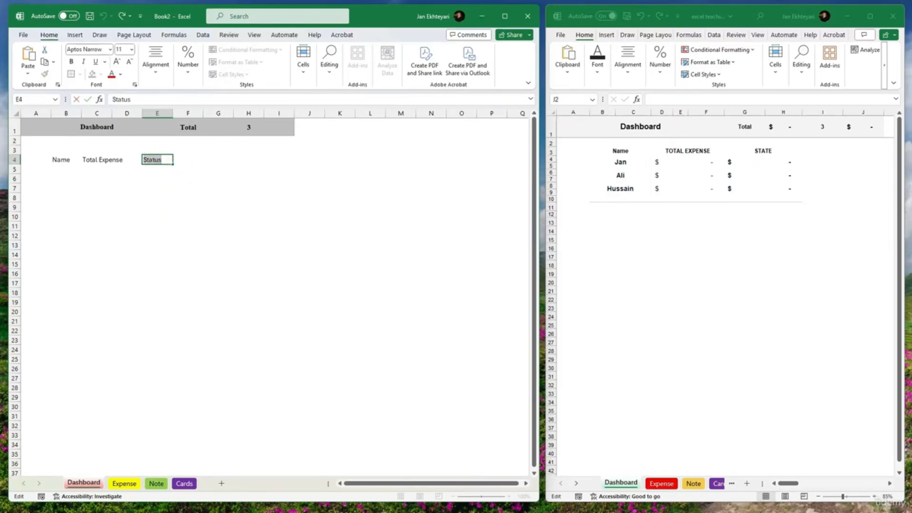
{"action": "key", "text": "alt+Tab"}
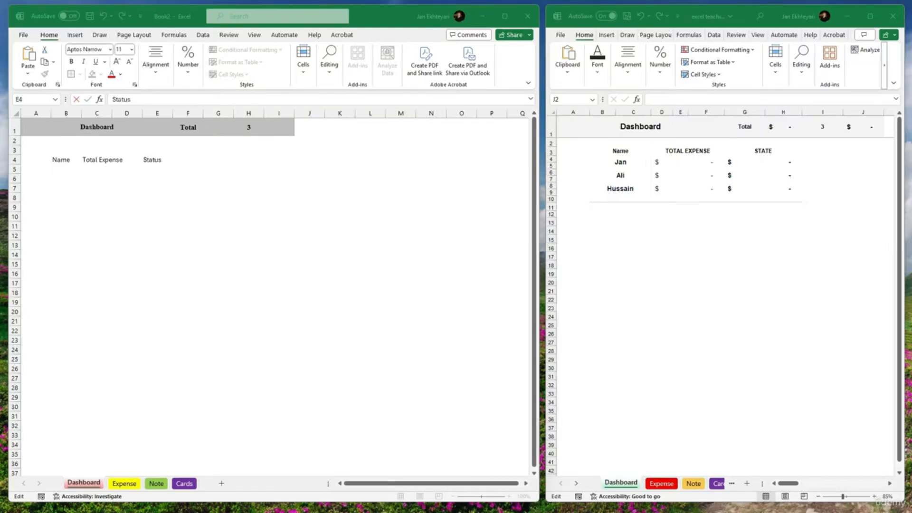
{"action": "key", "text": "alt+Tab"}
{"action": "left_click", "coordinate": [183, 169]}
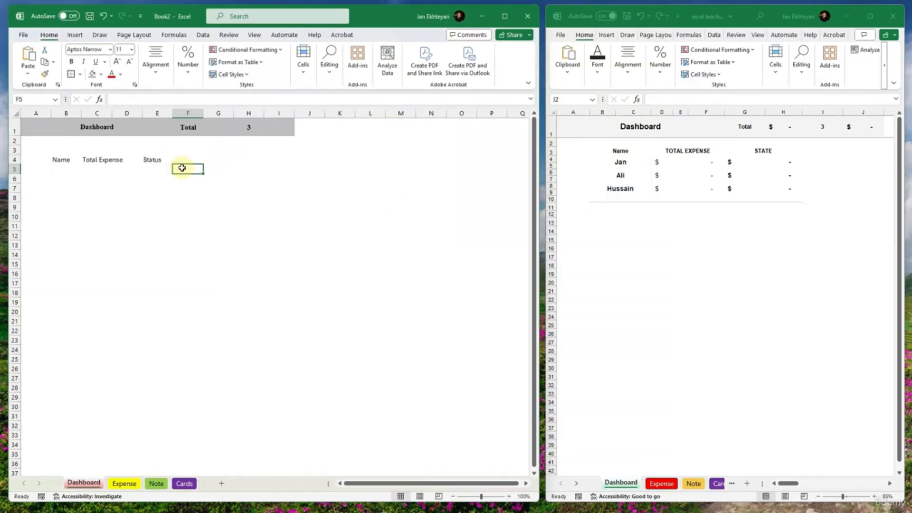
- Merge and center cells C5:D5 below the Total Expense heading
{"action": "left_click_drag", "start_coordinate": [156, 169], "coordinate": [90, 167]}
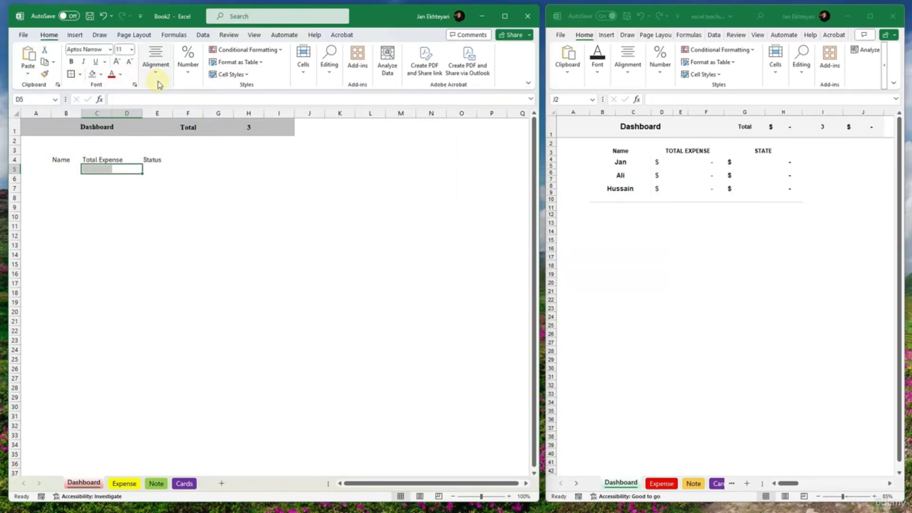
{"action": "left_click", "coordinate": [158, 81]}
{"action": "left_click", "coordinate": [247, 113]}
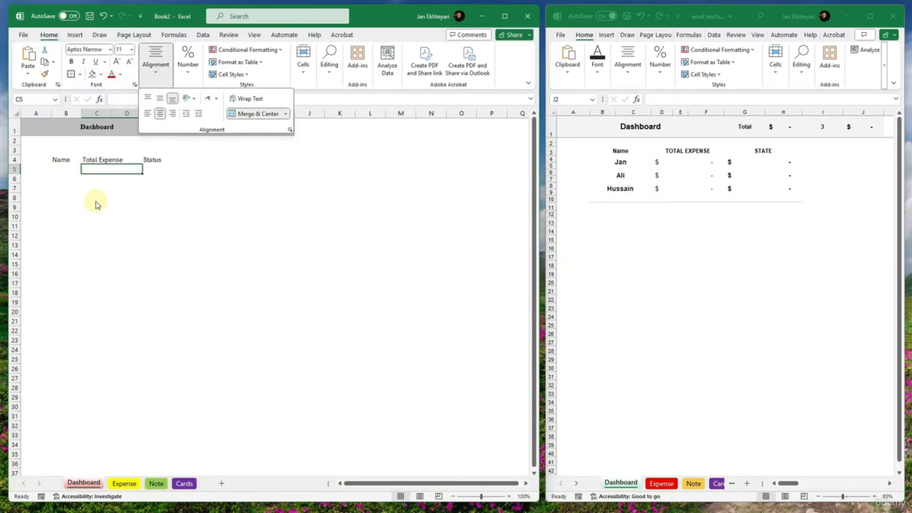
- Enter the first two people's names in B5 and B6 under the Name heading
{"action": "left_click", "coordinate": [68, 171]}
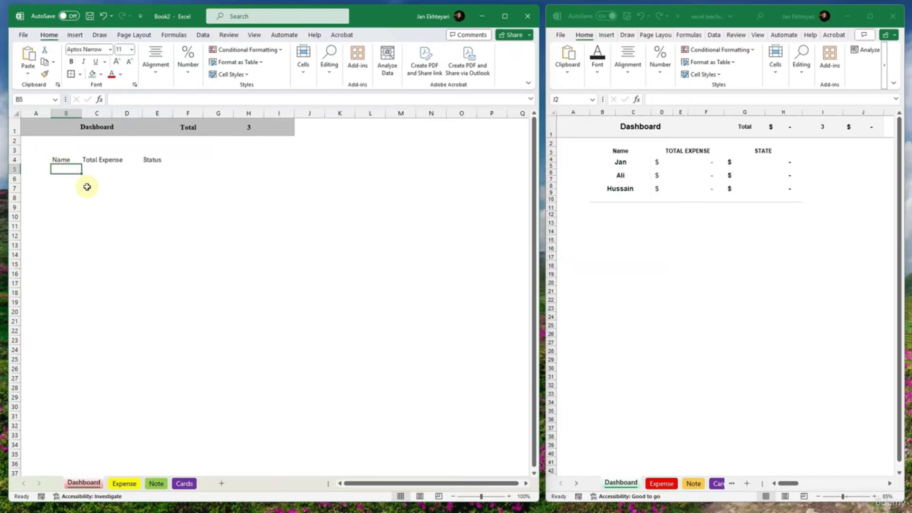
{"action": "type", "text": "Ali"}
{"action": "key", "text": "Return"}
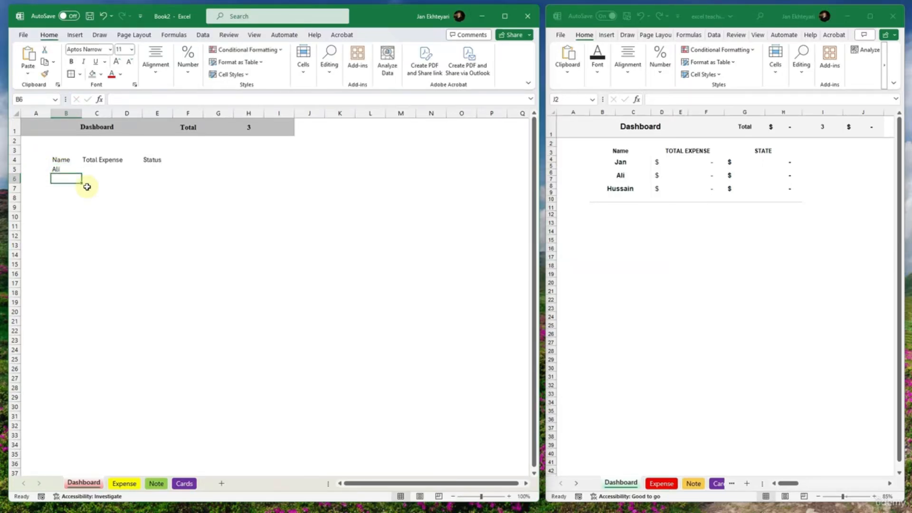
{"action": "type", "text": "Tom"}
{"action": "key", "text": "Return"}
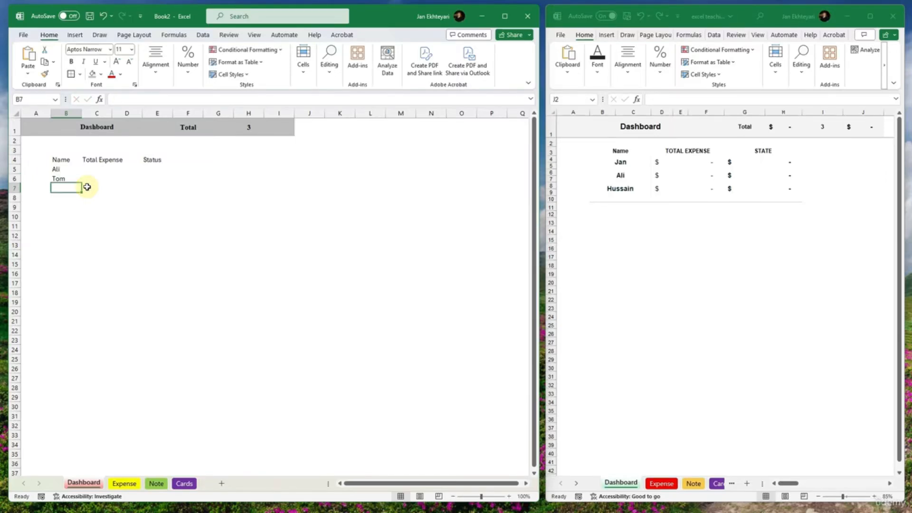
- Replace the person's name in B5 with a different one and enter the third person's name in B7
{"action": "key", "text": "Up"}
{"action": "key", "text": "Up"}
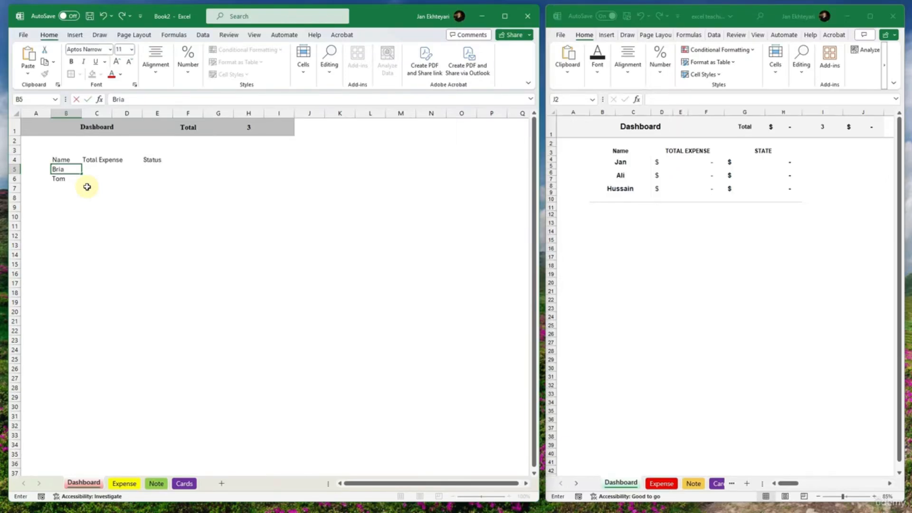
{"action": "key", "text": "Return"}
{"action": "key", "text": "Return"}
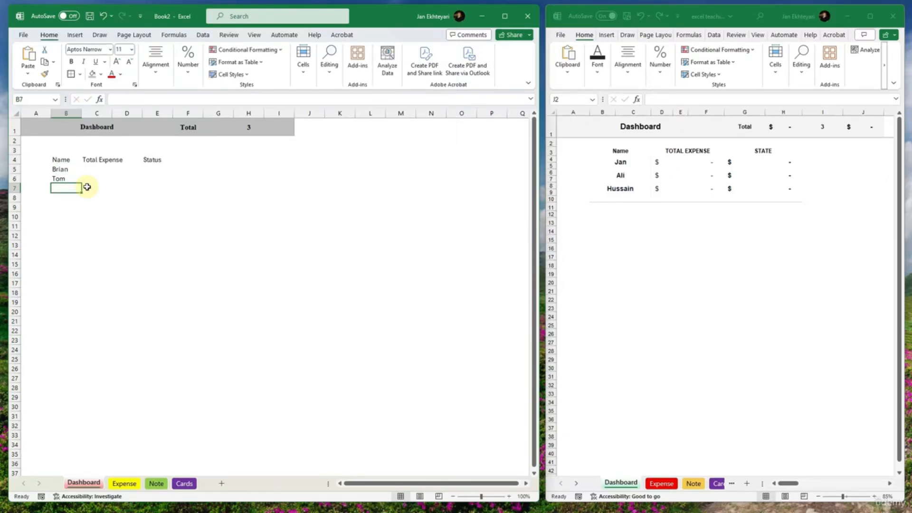
{"action": "type", "text": "TJ"}
{"action": "left_click", "coordinate": [87, 187]}
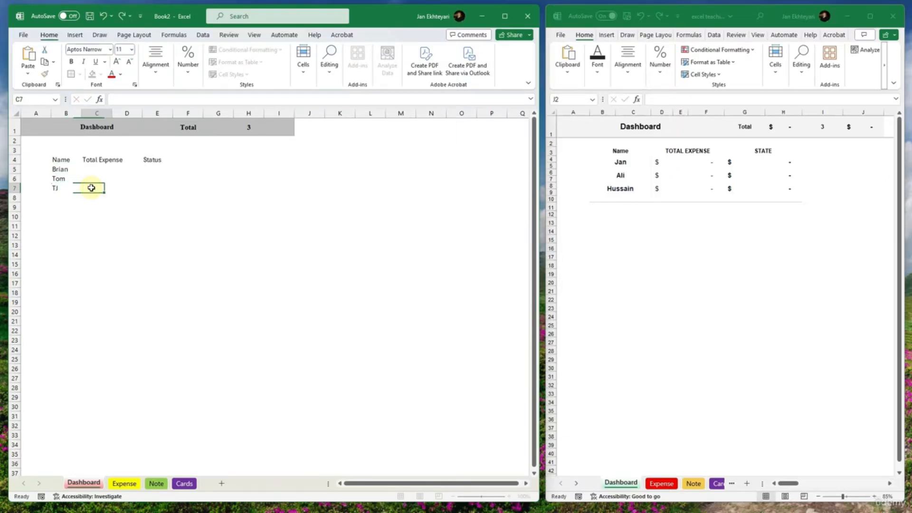
- Fill the merged C5:D5 cell down to row 7, and merge and center E5:F5 with the same fill to row 7
{"action": "left_click", "coordinate": [101, 169]}
{"action": "left_click_drag", "start_coordinate": [143, 174], "coordinate": [193, 170]}
{"action": "left_click", "coordinate": [162, 172]}
{"action": "left_click", "coordinate": [155, 61]}
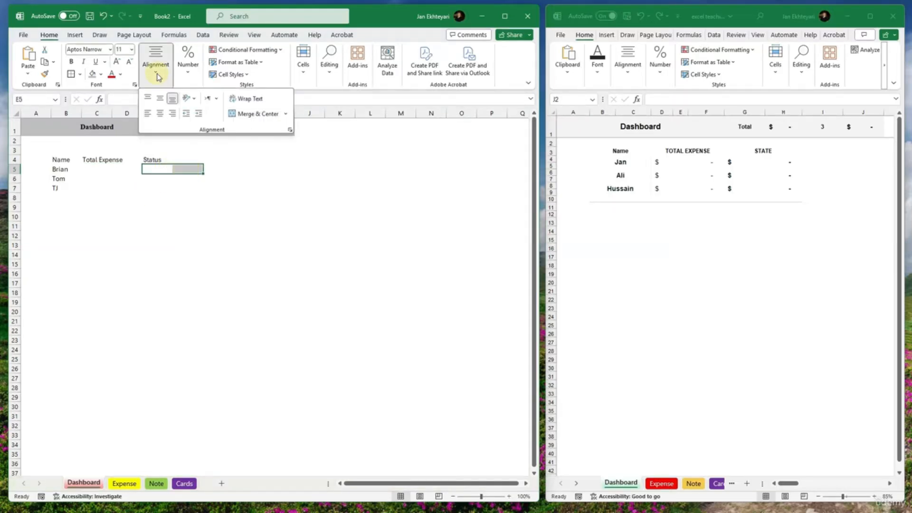
{"action": "left_click", "coordinate": [240, 112]}
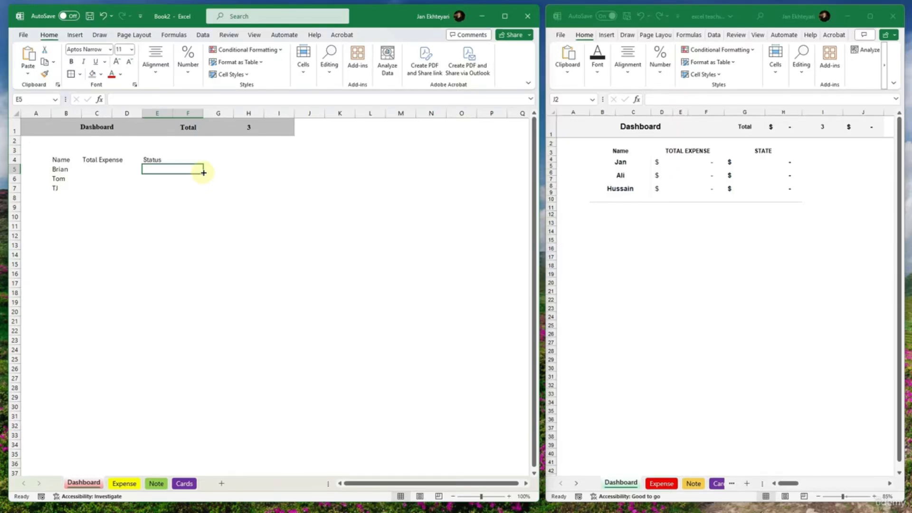
{"action": "left_click_drag", "start_coordinate": [203, 172], "coordinate": [205, 189]}
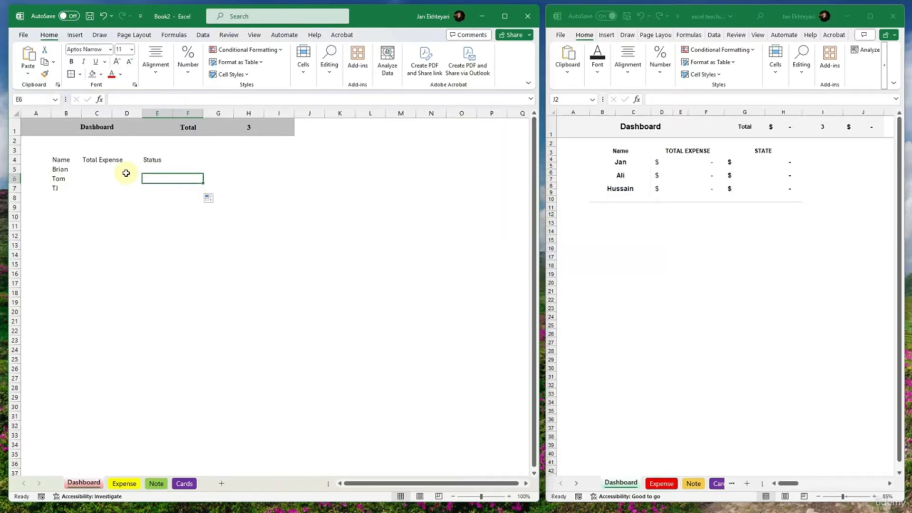
{"action": "left_click", "coordinate": [126, 173]}
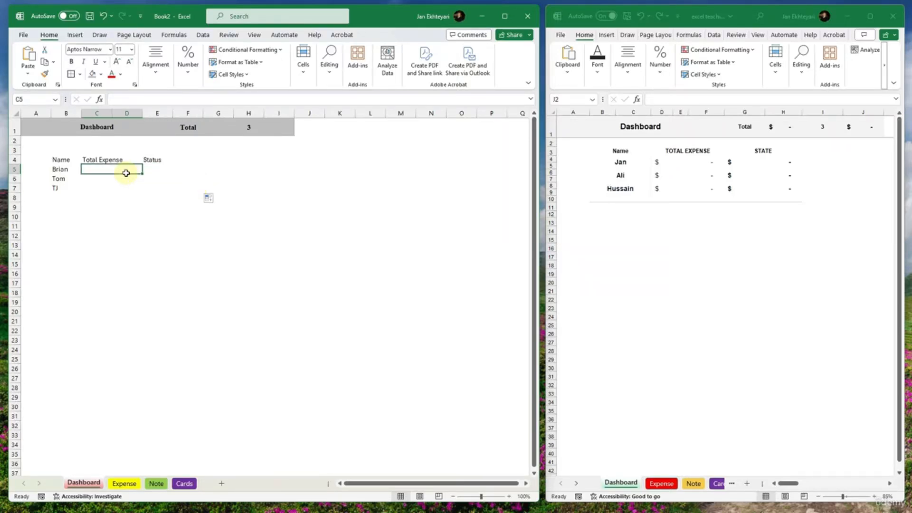
- Merge and center the Total Expense heading across C4:D4 and the Status heading across E4:F4
{"action": "left_click", "coordinate": [148, 162]}
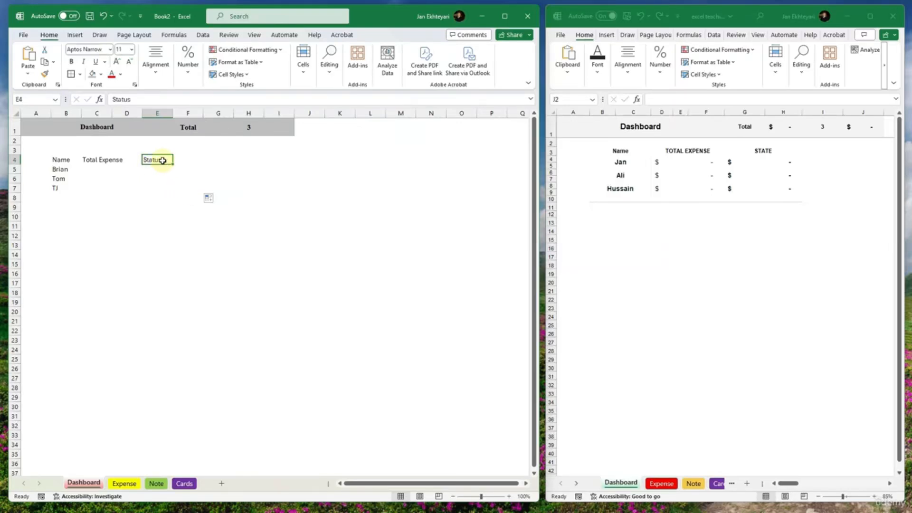
{"action": "left_click_drag", "start_coordinate": [100, 159], "coordinate": [122, 160]}
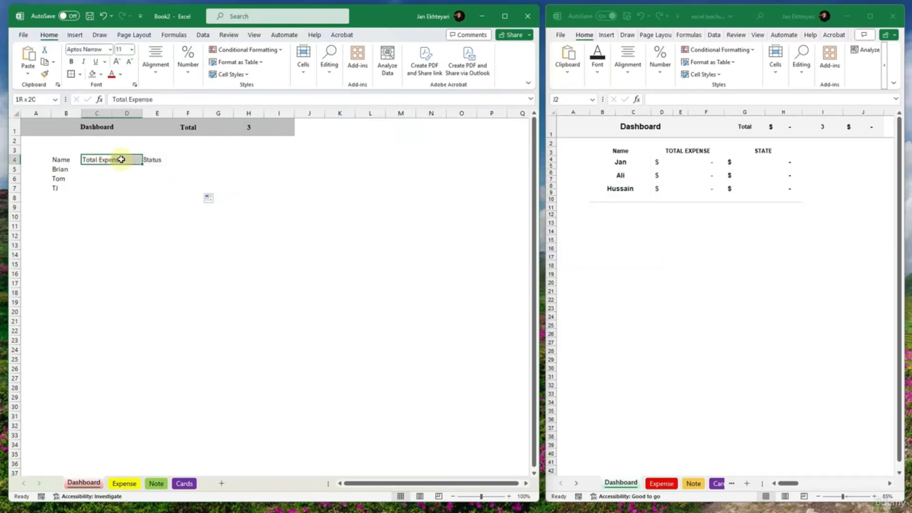
{"action": "left_click", "coordinate": [155, 62]}
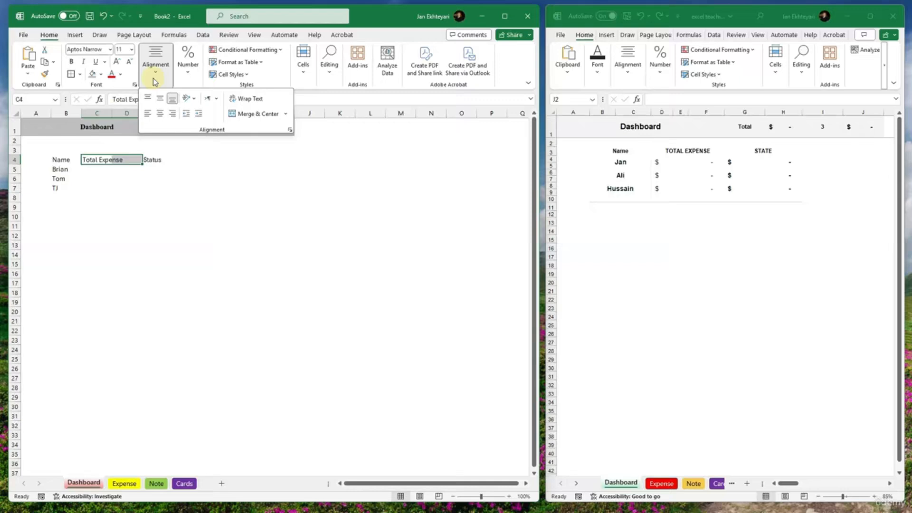
{"action": "left_click", "coordinate": [256, 116]}
{"action": "left_click_drag", "start_coordinate": [172, 159], "coordinate": [180, 158]}
{"action": "left_click", "coordinate": [222, 75]}
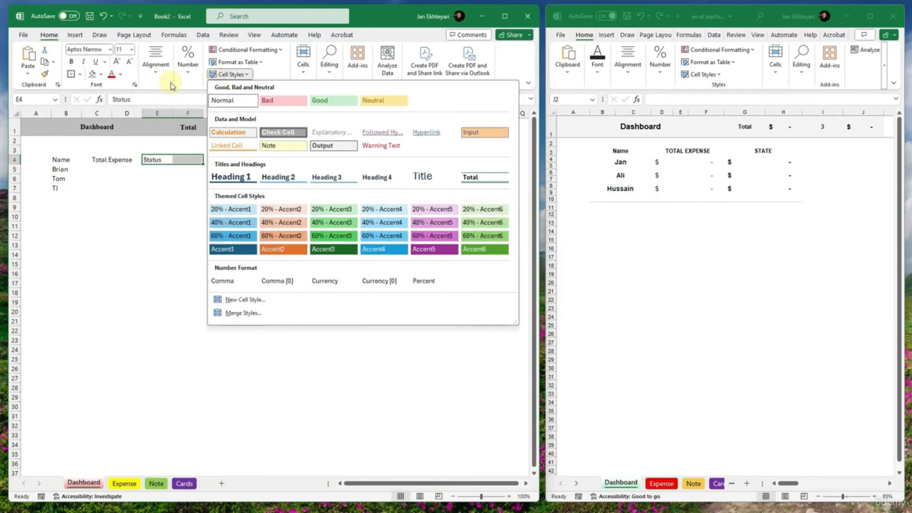
{"action": "left_click", "coordinate": [169, 83]}
{"action": "left_click", "coordinate": [234, 114]}
- Make the Name, Total Expense and Status headings in row 4 bold
{"action": "left_click_drag", "start_coordinate": [178, 161], "coordinate": [84, 180]}
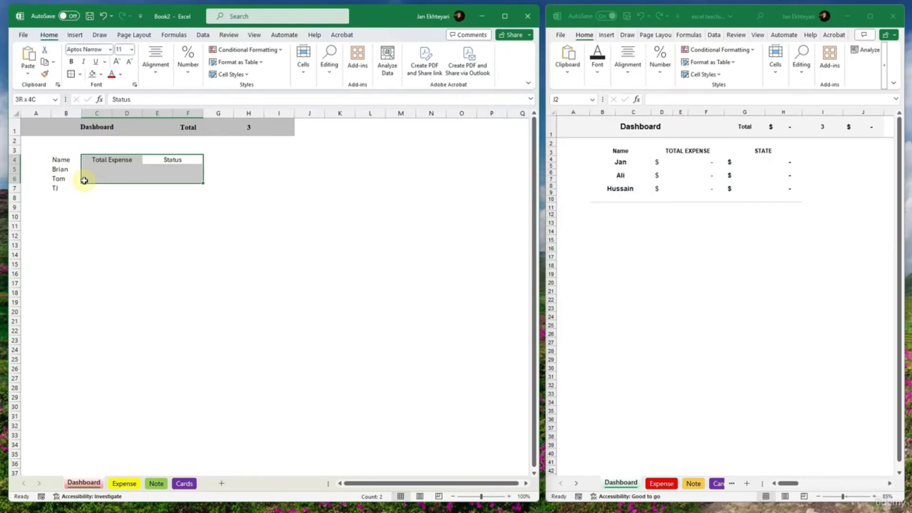
{"action": "left_click", "coordinate": [89, 198]}
{"action": "left_click_drag", "start_coordinate": [74, 159], "coordinate": [159, 160]}
{"action": "key", "text": "ctrl+b"}
{"action": "left_click", "coordinate": [94, 186]}
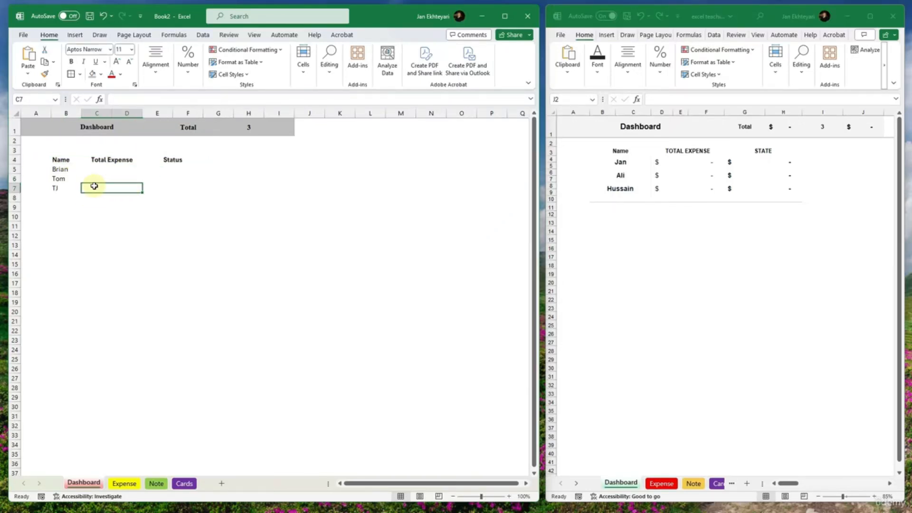
- Add left borders to the Total Expense cells C5:D7 and the Status cells E5:F7
{"action": "left_click_drag", "start_coordinate": [97, 169], "coordinate": [97, 188]}
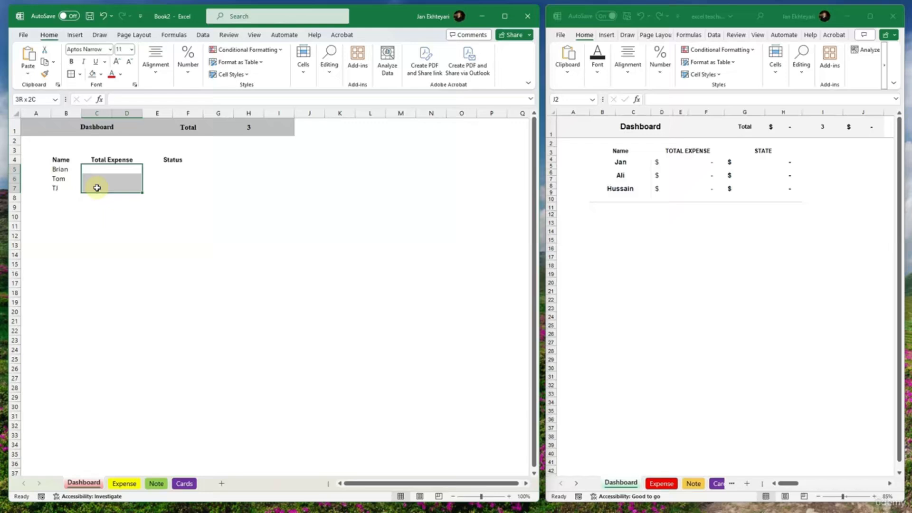
{"action": "left_click", "coordinate": [80, 74]}
{"action": "left_click", "coordinate": [97, 141]}
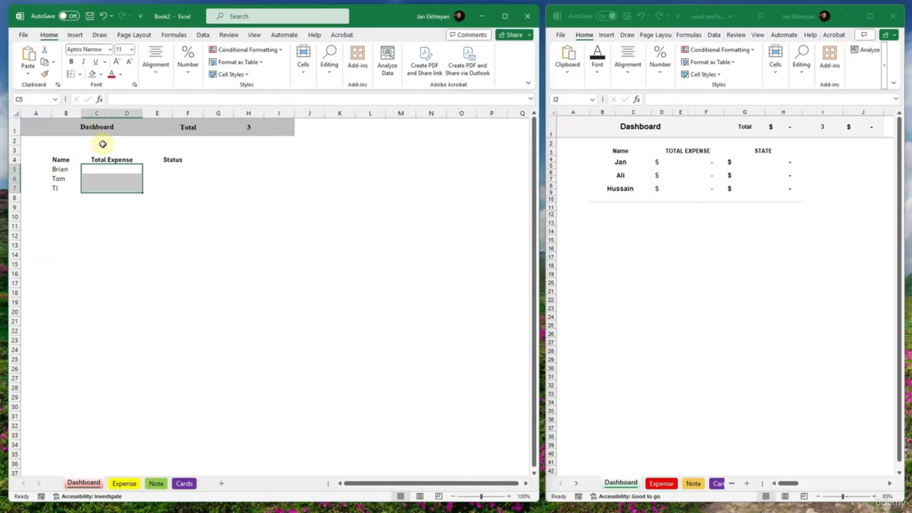
{"action": "left_click", "coordinate": [173, 178]}
{"action": "left_click_drag", "start_coordinate": [173, 169], "coordinate": [179, 187]}
{"action": "left_click", "coordinate": [73, 76]}
{"action": "left_click", "coordinate": [176, 291]}
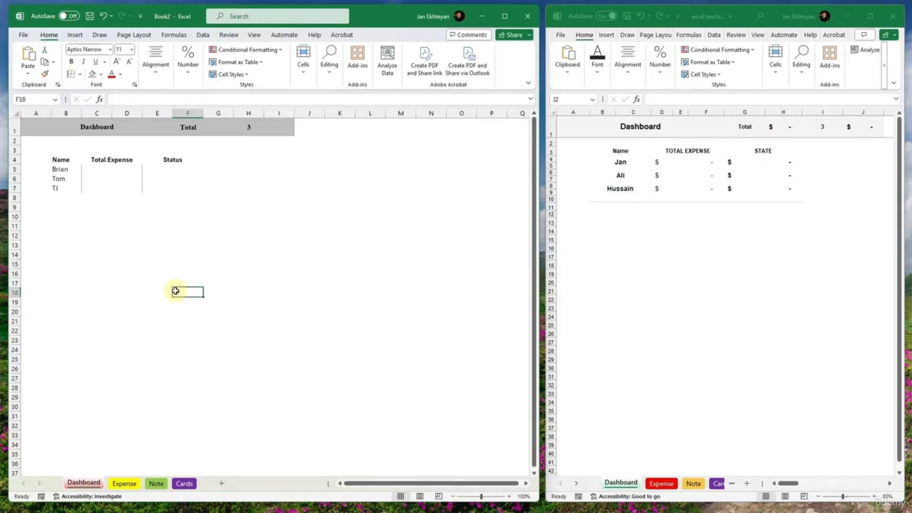
- Add a bottom border under B8:F8 to close off the table
{"action": "mouse_move", "coordinate": [195, 197]}
{"action": "left_mouse_down"}
{"action": "mouse_move", "coordinate": [43, 196]}
{"action": "mouse_move", "coordinate": [186, 199]}
{"action": "left_mouse_up"}
{"action": "left_click", "coordinate": [79, 74]}
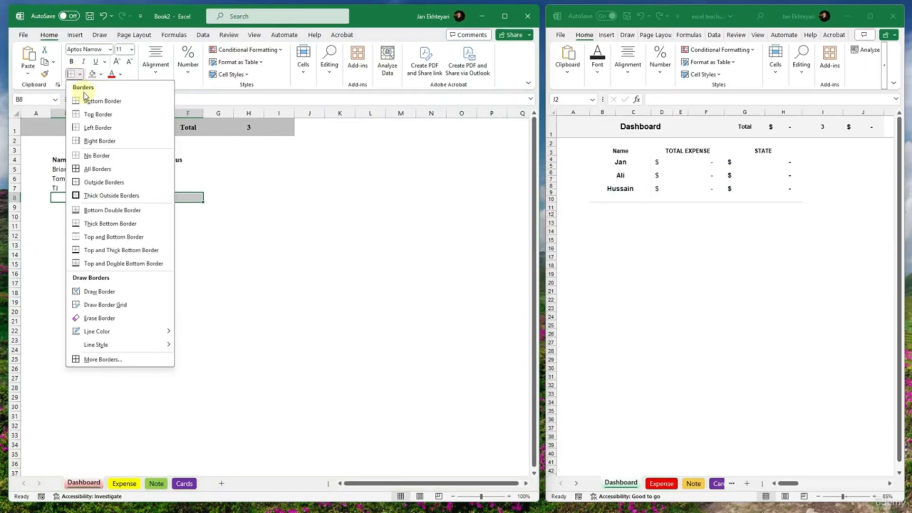
{"action": "left_click", "coordinate": [100, 101]}
{"action": "left_click", "coordinate": [190, 282]}
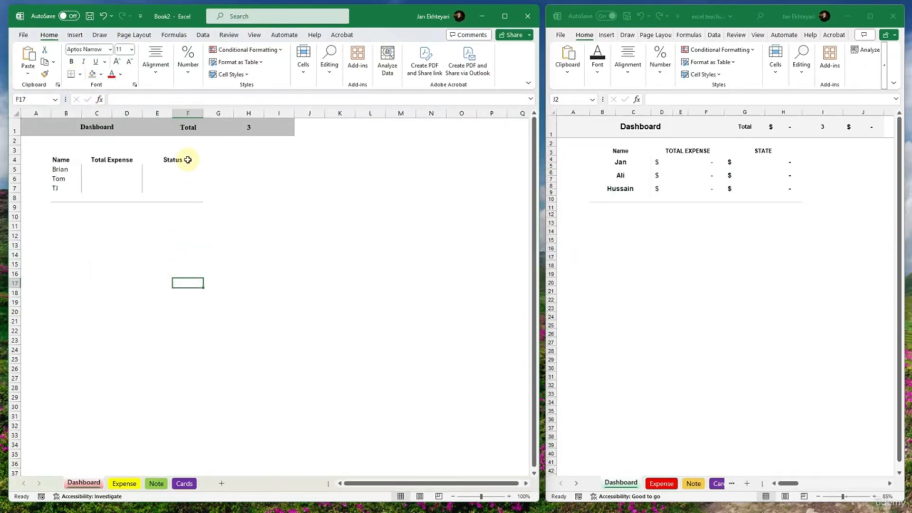
- Set the font of the table range B4:F8 to Times New Roman
{"action": "left_click_drag", "start_coordinate": [187, 160], "coordinate": [56, 198]}
{"action": "left_click", "coordinate": [88, 50]}
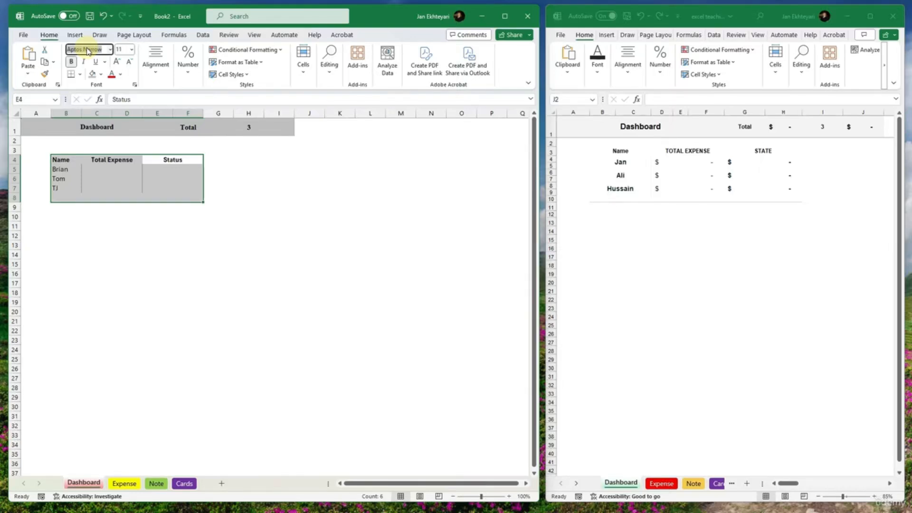
{"action": "type", "text": "Times New Roman"}
{"action": "key", "text": "Return"}
{"action": "left_click", "coordinate": [199, 321]}
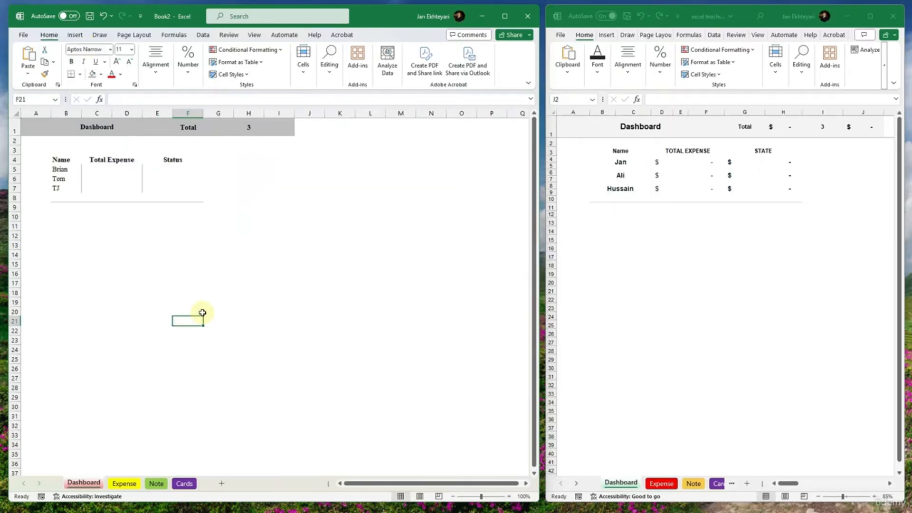
- Switch to the sample workbook and check which font the first name cell B4 uses
{"action": "left_click", "coordinate": [620, 162]}
{"action": "left_click", "coordinate": [599, 75]}
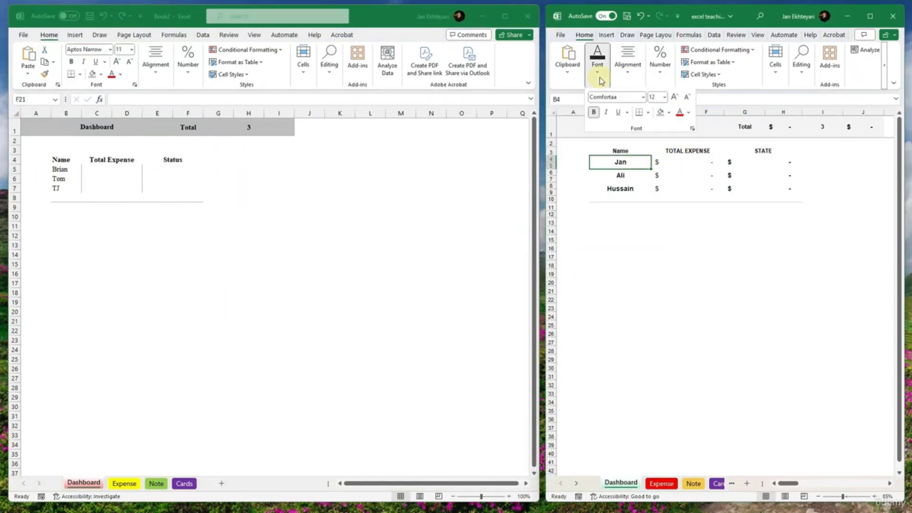
{"action": "left_click", "coordinate": [621, 98]}
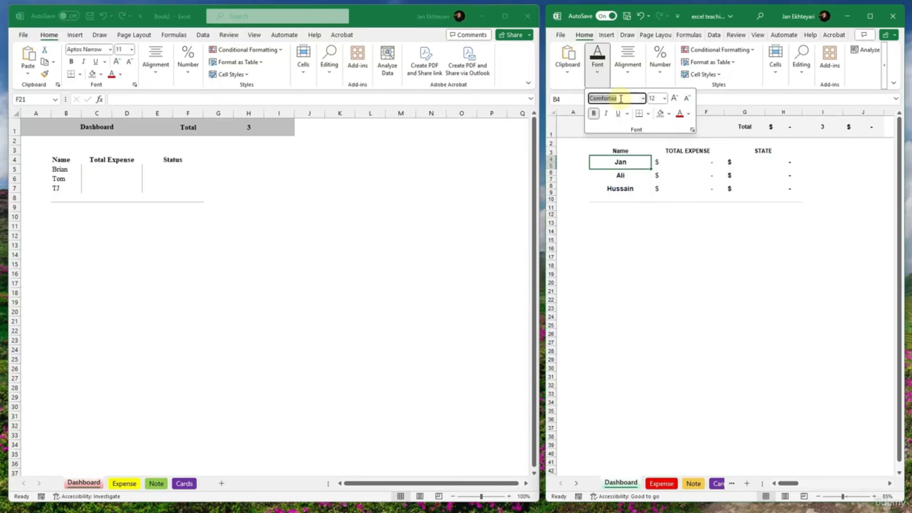
{"action": "left_click", "coordinate": [269, 203]}
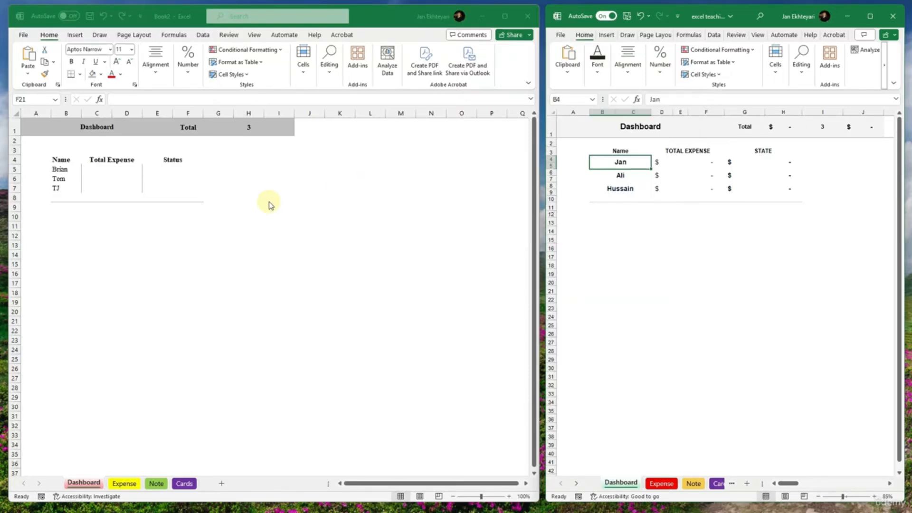
{"action": "left_click", "coordinate": [599, 167]}
{"action": "left_click", "coordinate": [598, 61]}
{"action": "left_click", "coordinate": [611, 98]}
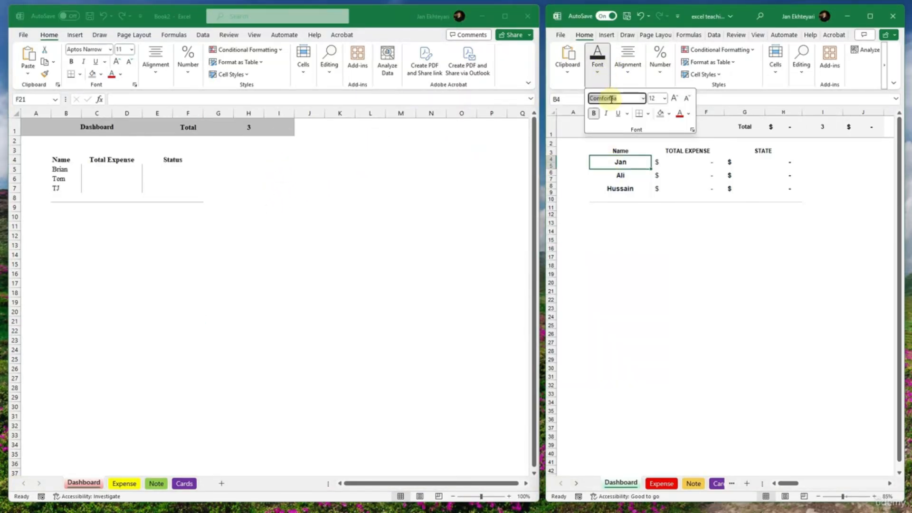
- Back in Book2, set the Dashboard range A1:I8 to the Comfortaa font and widen columns D and F slightly
{"action": "left_click", "coordinate": [356, 217]}
{"action": "left_click_drag", "start_coordinate": [273, 128], "coordinate": [44, 199]}
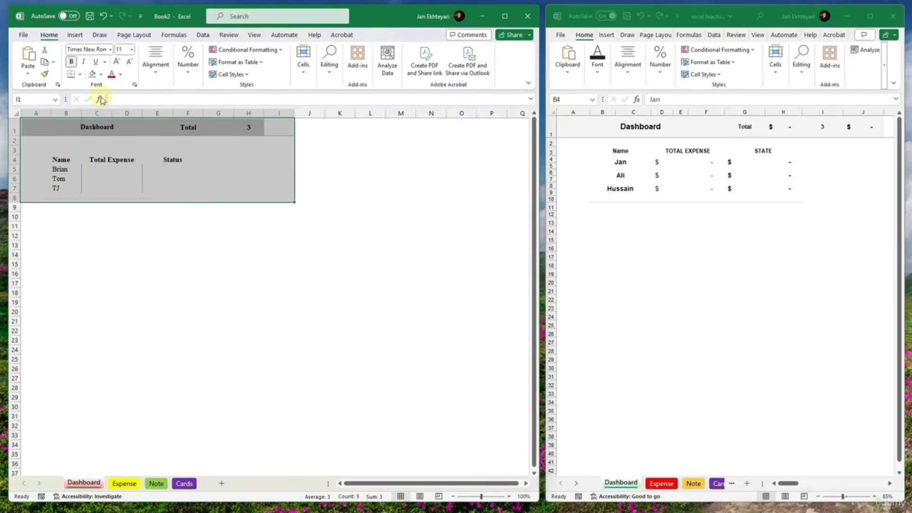
{"action": "scroll", "coordinate": [143, 175], "scroll_direction": "up", "scroll_amount": 1}
{"action": "left_click", "coordinate": [88, 49]}
{"action": "type", "text": "Aptos Narrow"}
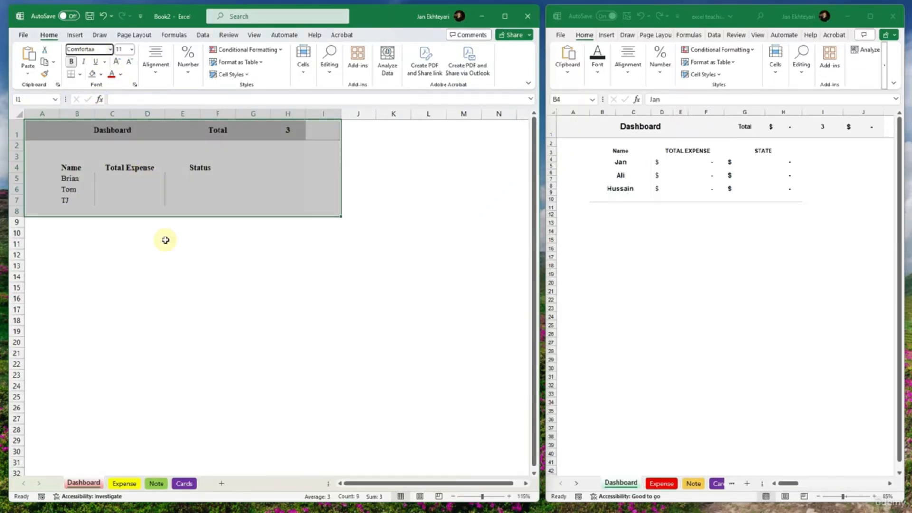
{"action": "key", "text": "Return"}
{"action": "left_click", "coordinate": [171, 252]}
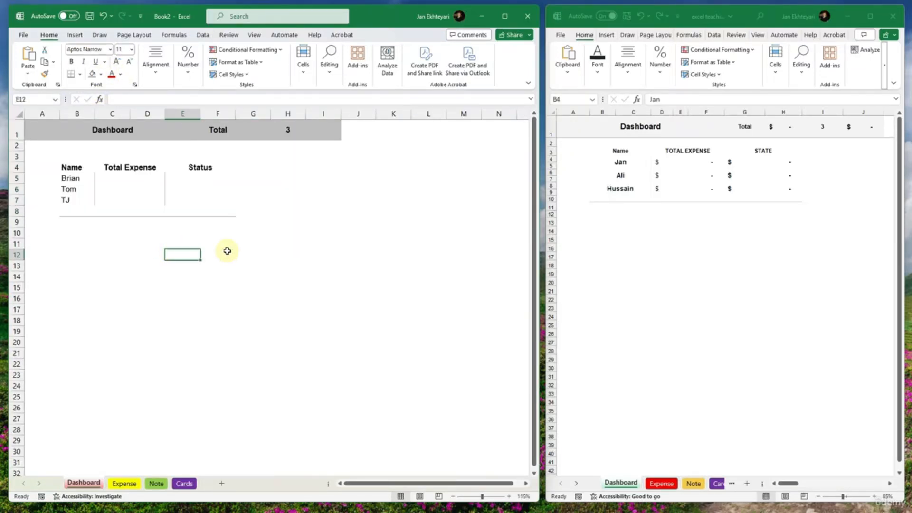
{"action": "left_click_drag", "start_coordinate": [163, 112], "coordinate": [173, 109]}
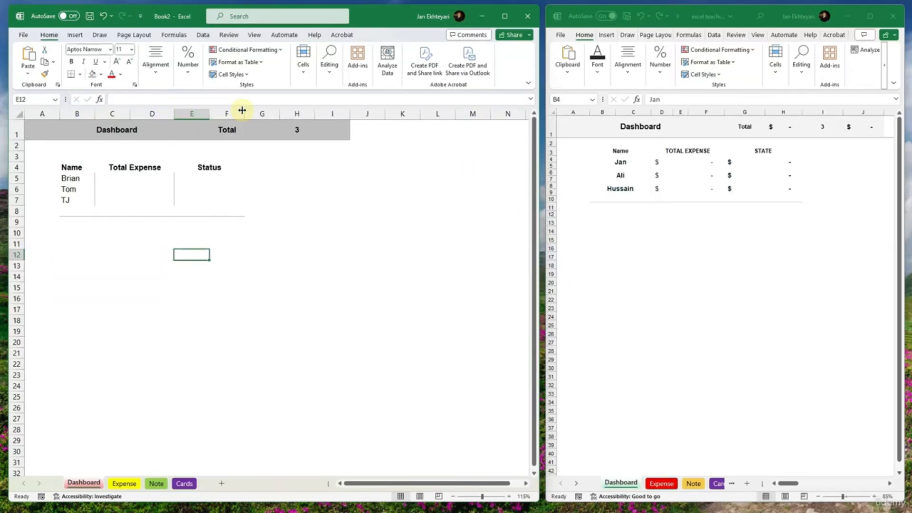
{"action": "left_click_drag", "start_coordinate": [244, 110], "coordinate": [253, 111]}
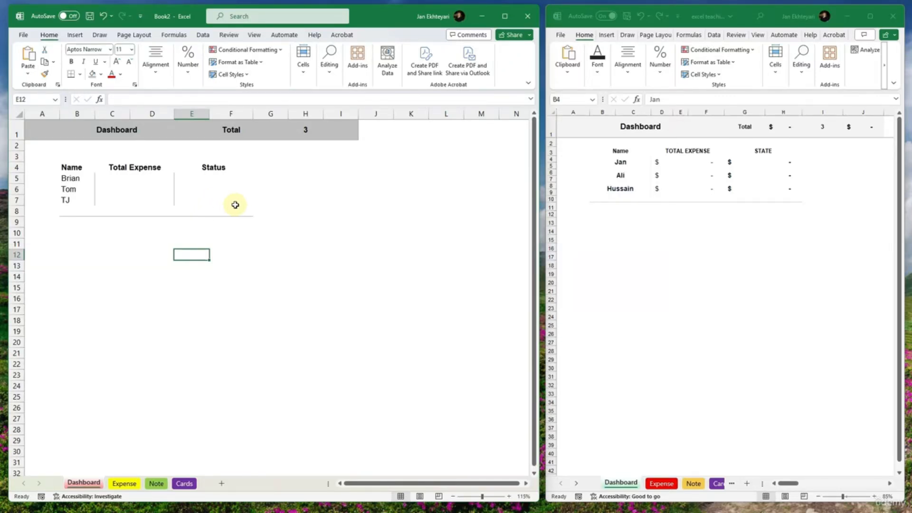
- Review the Expense, Note, Cards and Dashboard sheets of the new workbook
{"action": "left_click", "coordinate": [117, 484]}
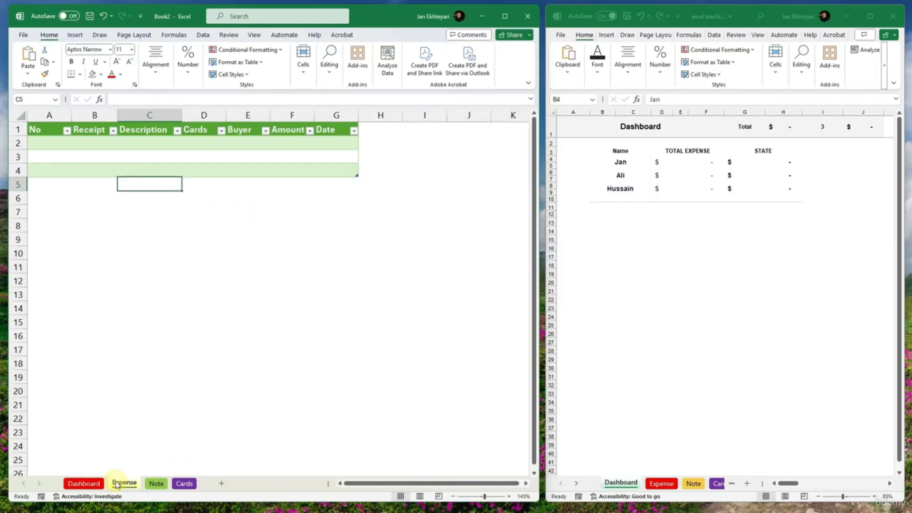
{"action": "left_click", "coordinate": [156, 483]}
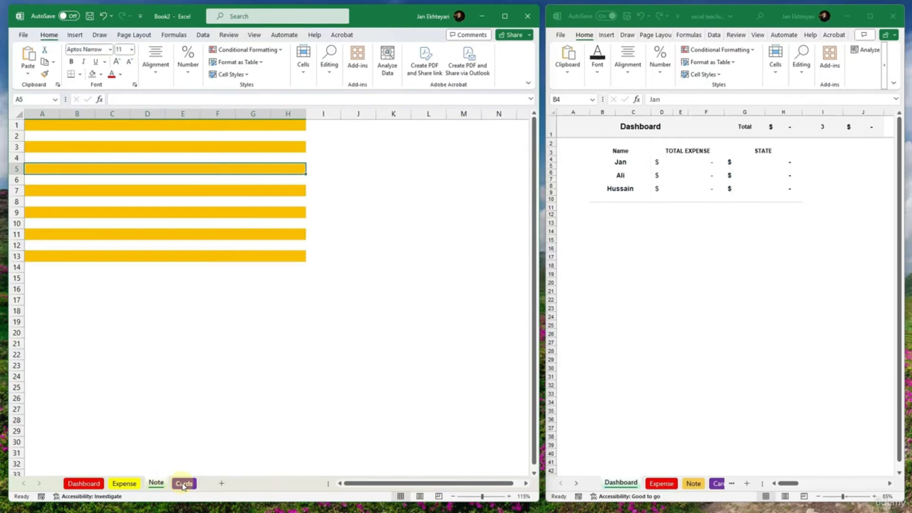
{"action": "left_click", "coordinate": [183, 483]}
{"action": "left_click", "coordinate": [156, 484]}
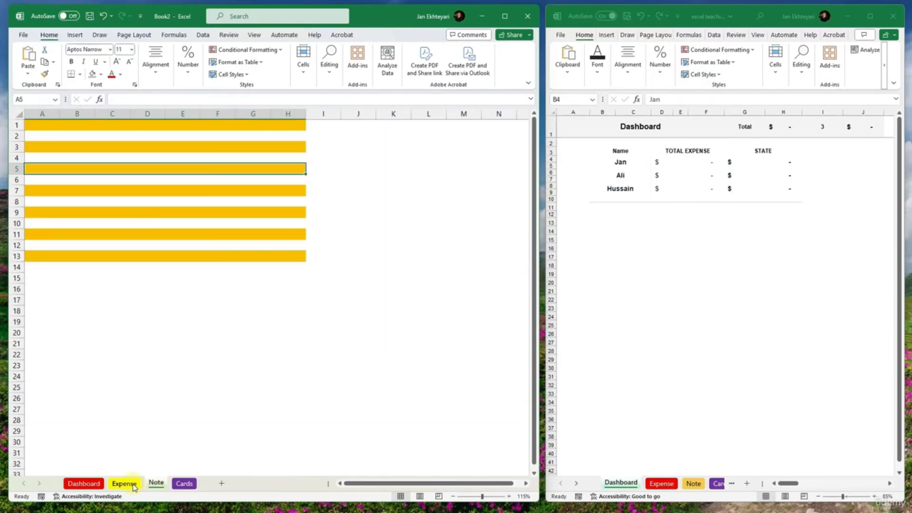
{"action": "left_click", "coordinate": [84, 484]}
- In the first row of the Expense sheet's table, enter 75 under No, Walmart under Receipt and 300 under Cards
{"action": "left_click", "coordinate": [122, 483]}
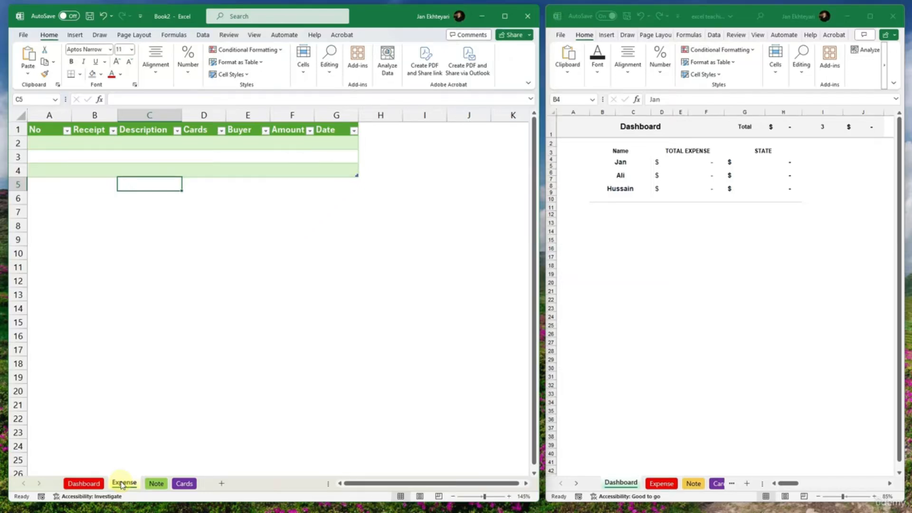
{"action": "left_click", "coordinate": [51, 149]}
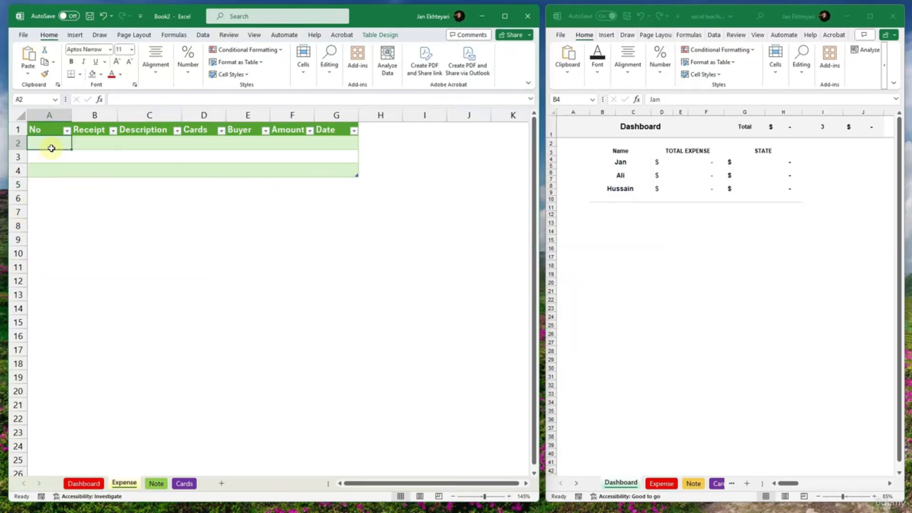
{"action": "type", "text": "75"}
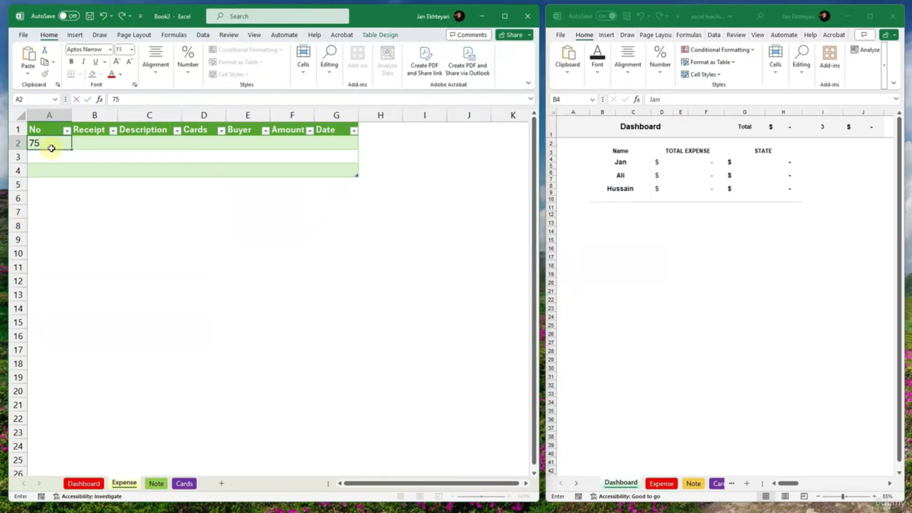
{"action": "key", "text": "Tab"}
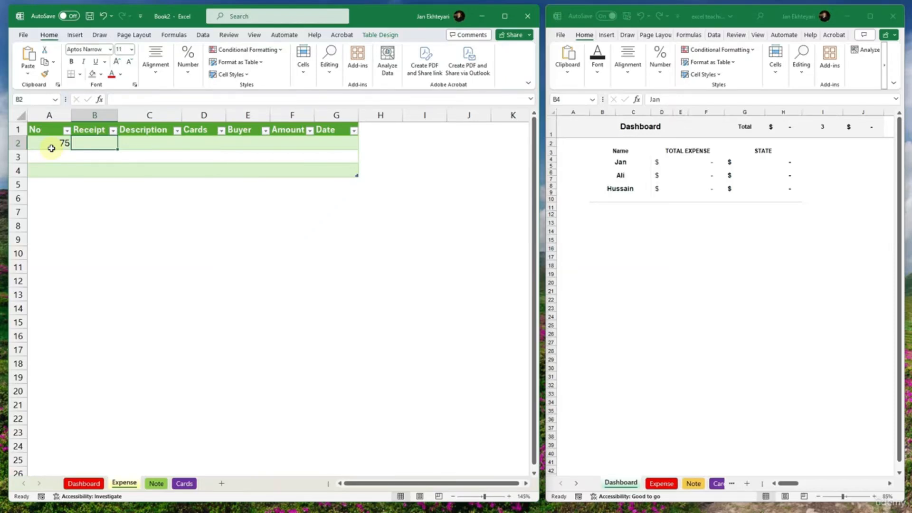
{"action": "type", "text": "Food"}
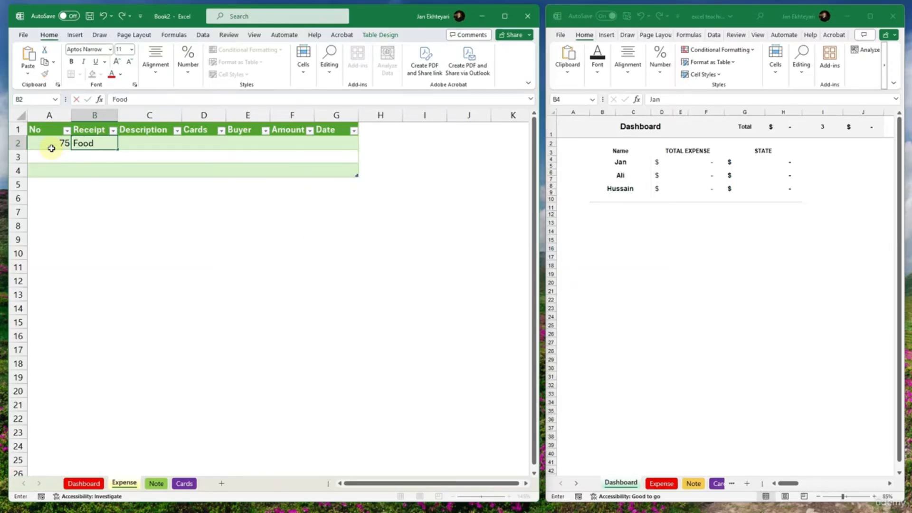
{"action": "type", "text": "Walmart"}
{"action": "key", "text": "Tab"}
{"action": "key", "text": "Tab"}
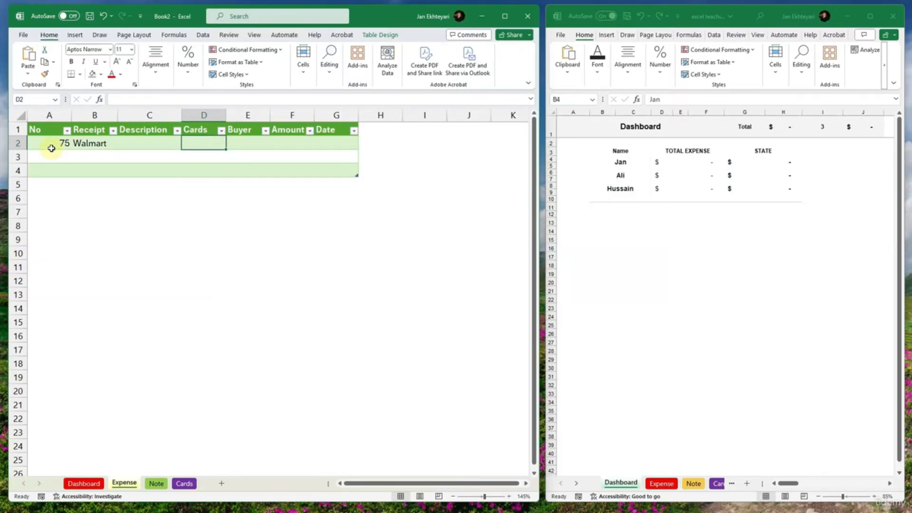
{"action": "type", "text": "300"}
{"action": "key", "text": "Tab"}
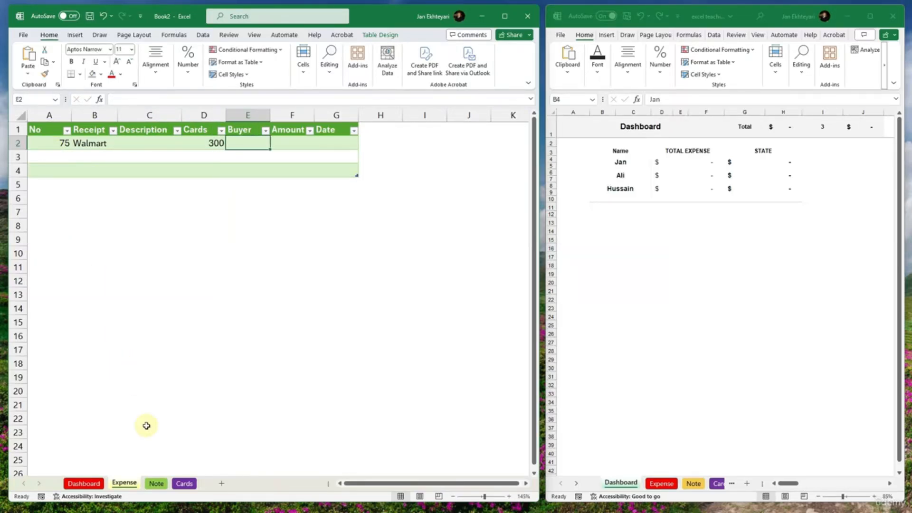
- In the first row of the Cards sheet, enter card 300 with the second person from the Dashboard's name list as Owner
{"action": "left_click", "coordinate": [184, 483]}
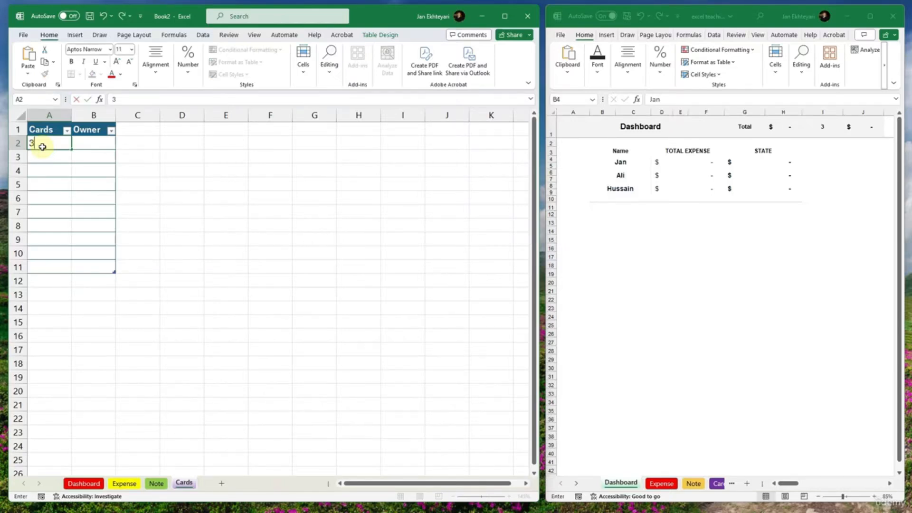
{"action": "type", "text": "300"}
{"action": "key", "text": "Tab"}
{"action": "type", "text": "Tom"}
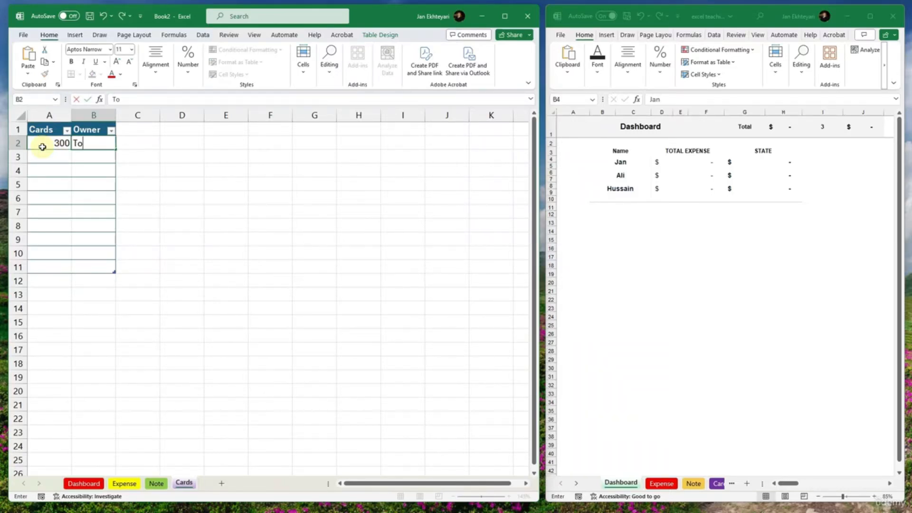
{"action": "key", "text": "Return"}
- Check the Dashboard's name list and add card 400 to the Cards sheet with the first listed person as Owner
{"action": "left_click", "coordinate": [85, 484]}
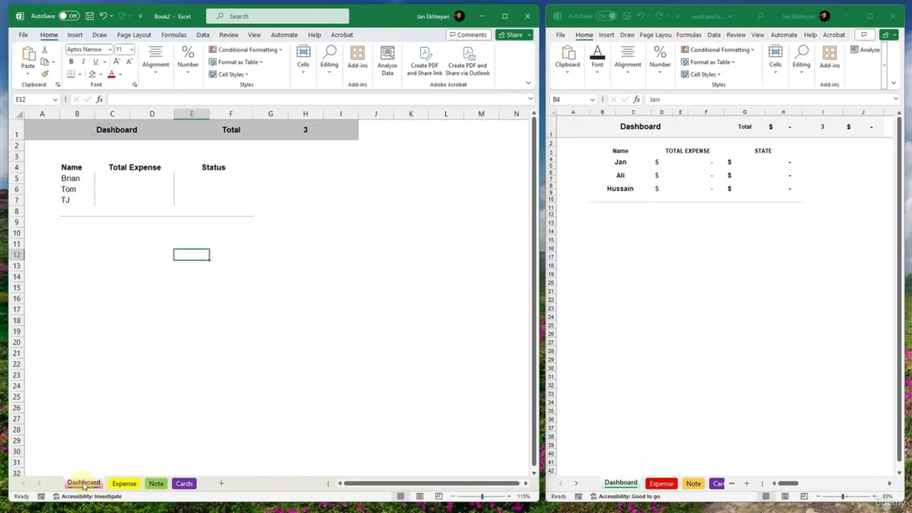
{"action": "left_click", "coordinate": [71, 177]}
{"action": "left_click", "coordinate": [184, 484]}
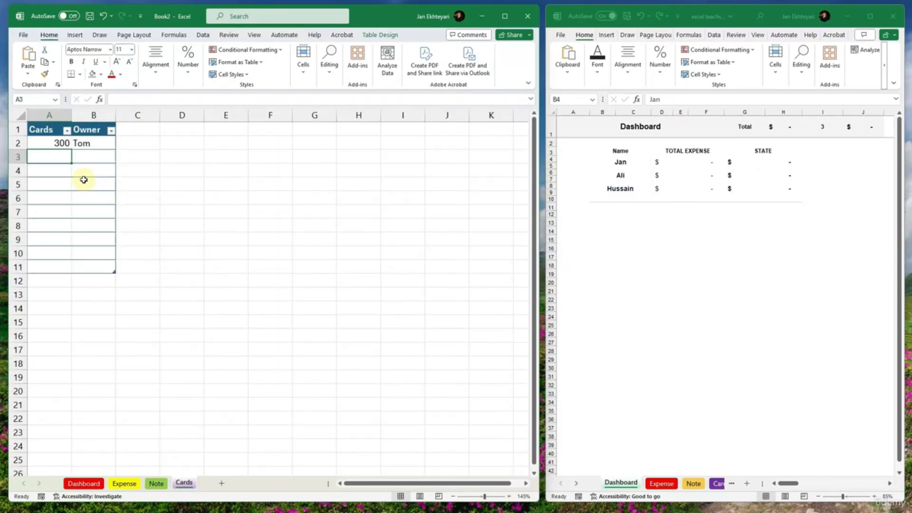
{"action": "type", "text": "400"}
{"action": "key", "text": "Tab"}
{"action": "type", "text": "B"}
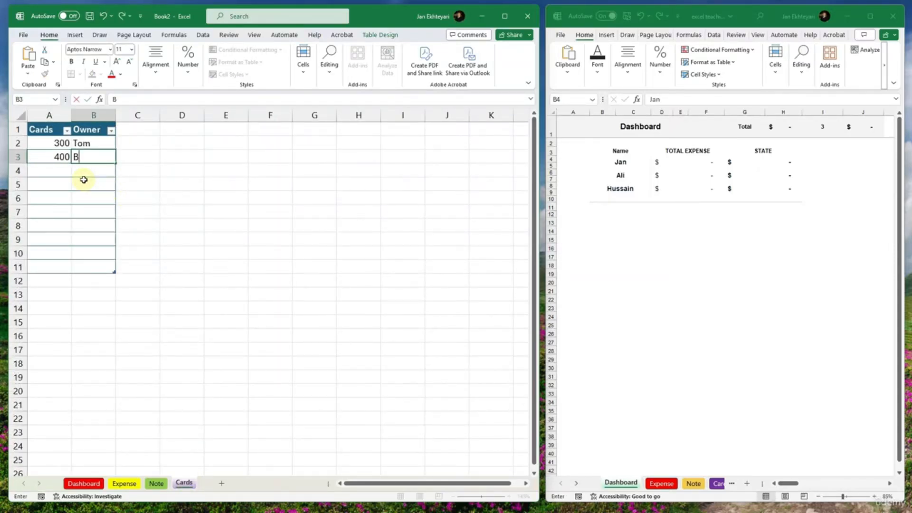
{"action": "type", "text": "rian"}
{"action": "key", "text": "Return"}
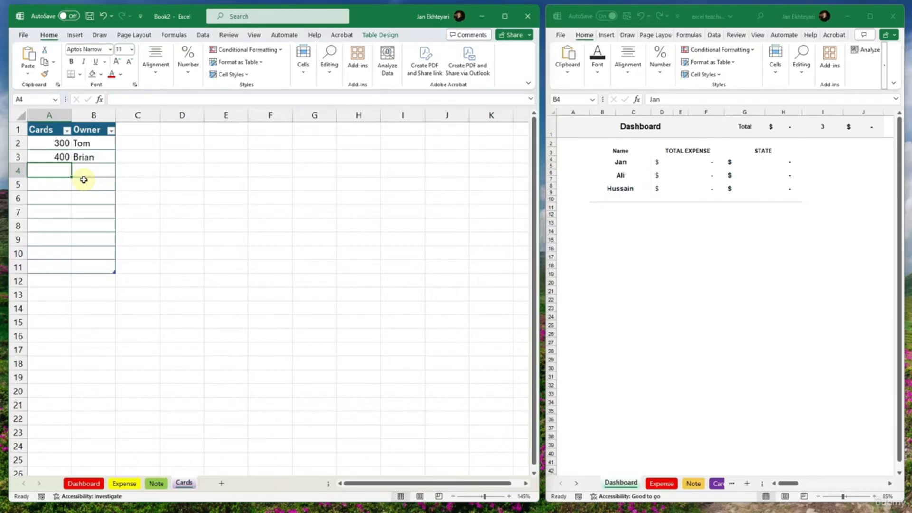
- Check the Dashboard's name list again and add card 800 to the Cards sheet with the third listed person as Owner
{"action": "left_click", "coordinate": [84, 484]}
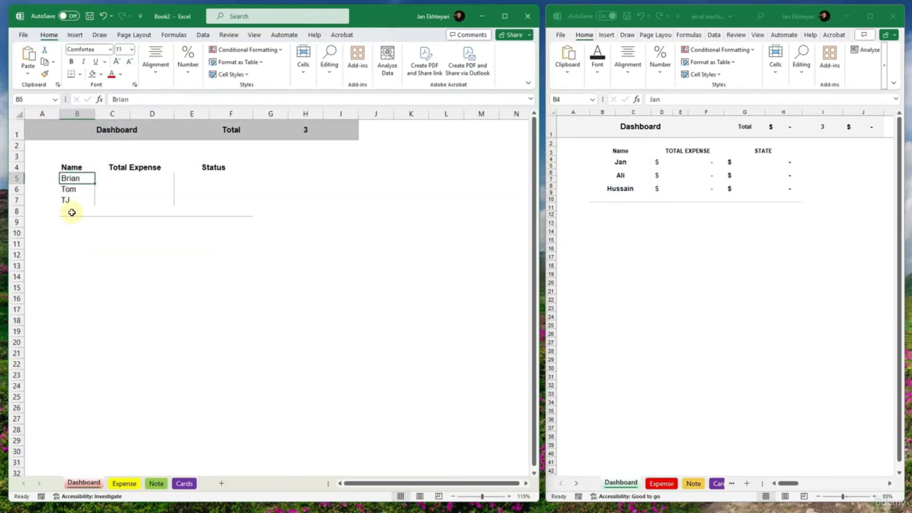
{"action": "left_click", "coordinate": [185, 484]}
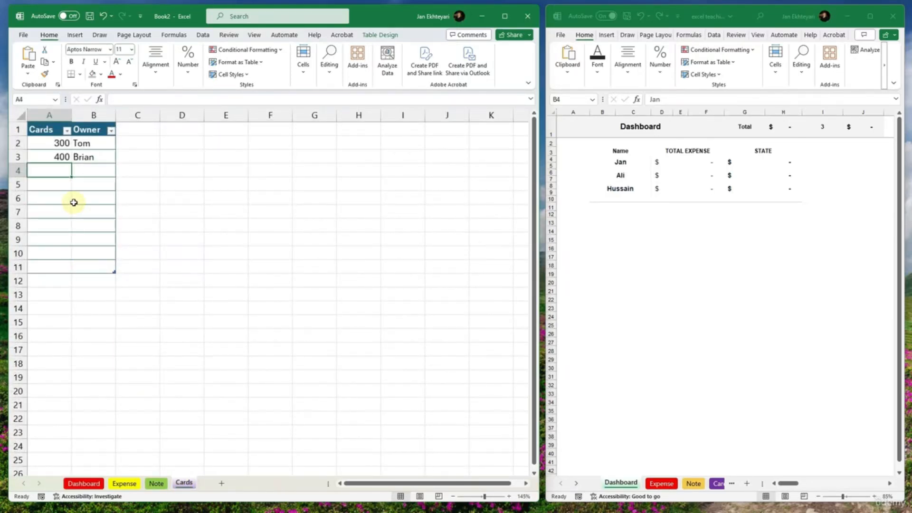
{"action": "type", "text": "800"}
{"action": "key", "text": "Tab"}
{"action": "type", "text": "TJ"}
{"action": "key", "text": "Return"}
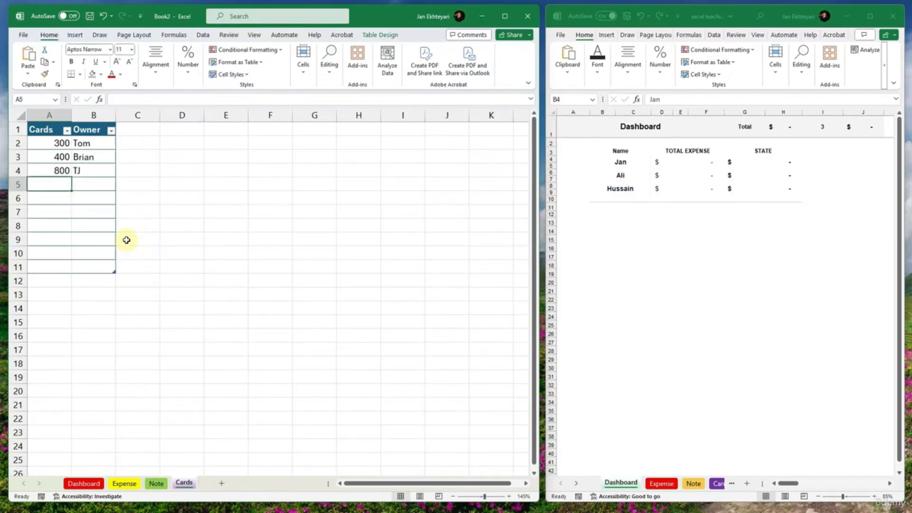
- In row 5 of the Cards sheet, enter card 948 with the same Owner as card 400, spelled identically
{"action": "type", "text": "8"}
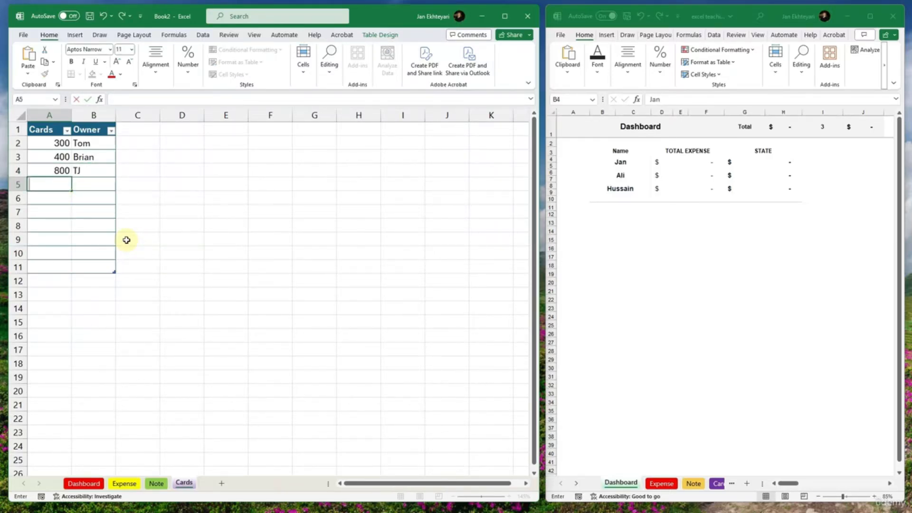
{"action": "type", "text": "48"}
{"action": "key", "text": "Tab"}
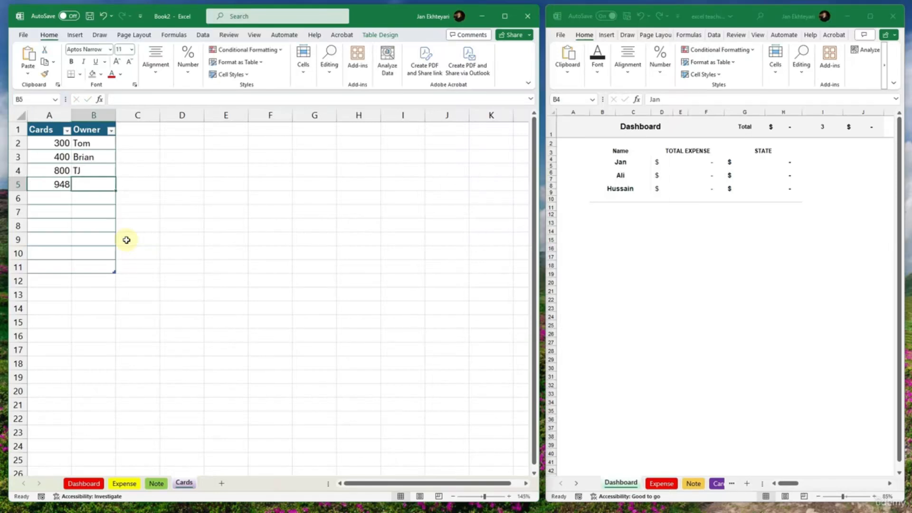
{"action": "type", "text": "Brain"}
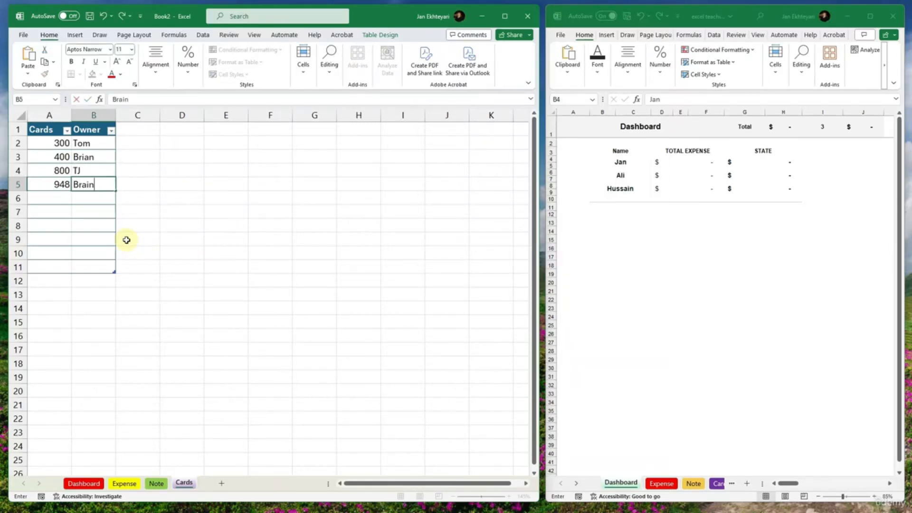
{"action": "type", "text": "i"}
{"action": "key", "text": "Return"}
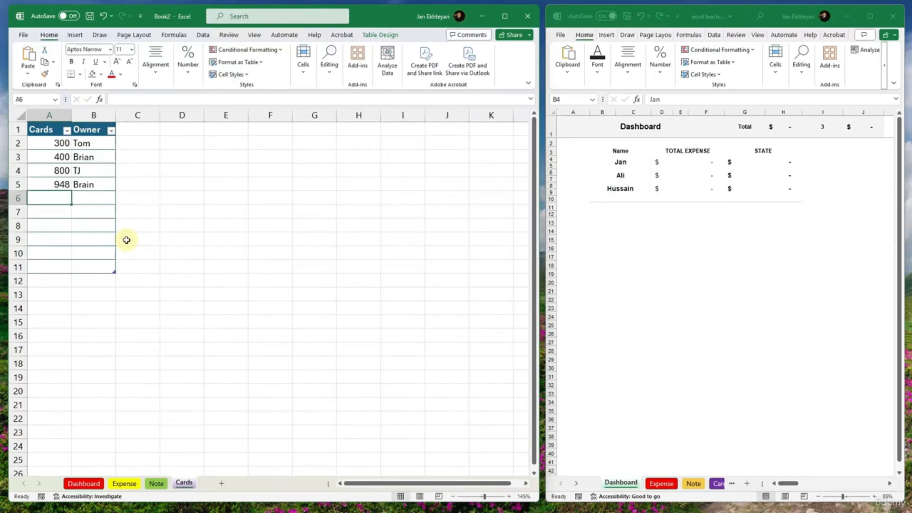
{"action": "double_click", "coordinate": [96, 186]}
{"action": "double_click", "coordinate": [97, 187]}
{"action": "type", "text": "B"}
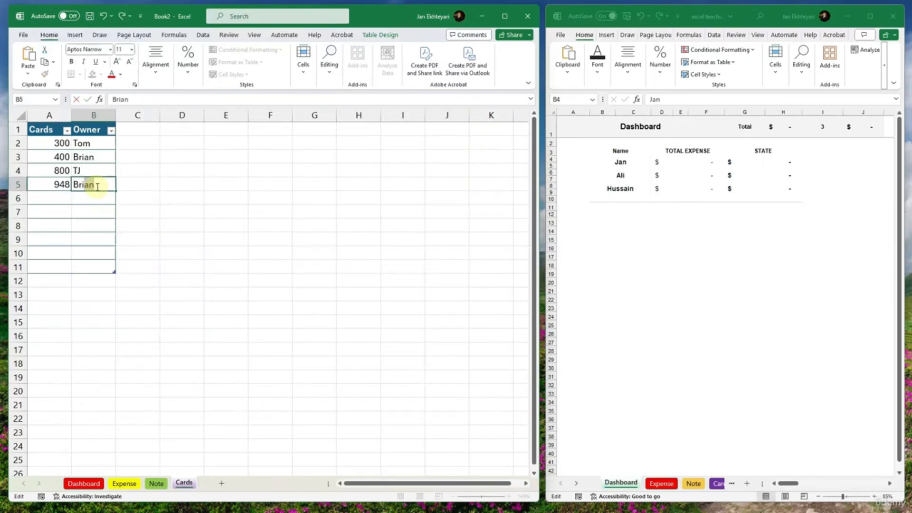
{"action": "key", "text": "Return"}
- In row 6 of the Cards sheet, enter card 484 with the same Owner as card 300
{"action": "left_click", "coordinate": [57, 197]}
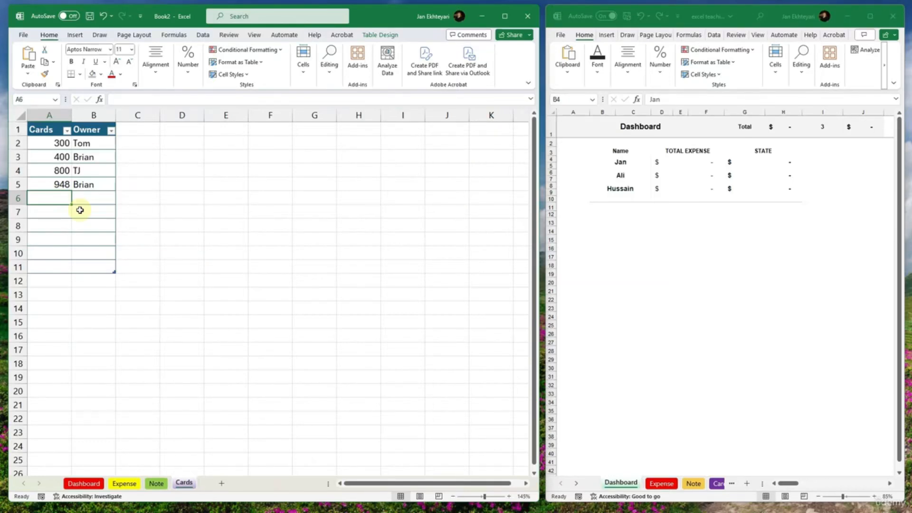
{"action": "type", "text": "484"}
{"action": "key", "text": "Tab"}
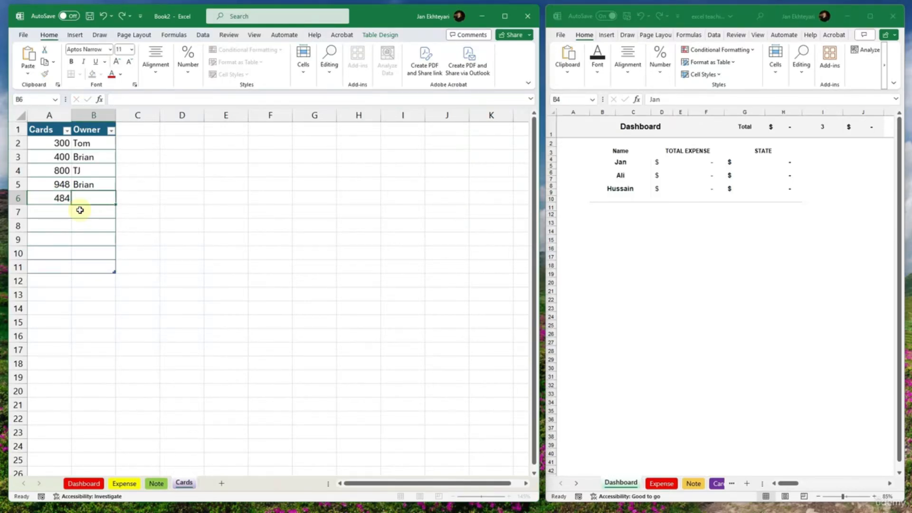
{"action": "type", "text": "Tom"}
{"action": "key", "text": "Return"}
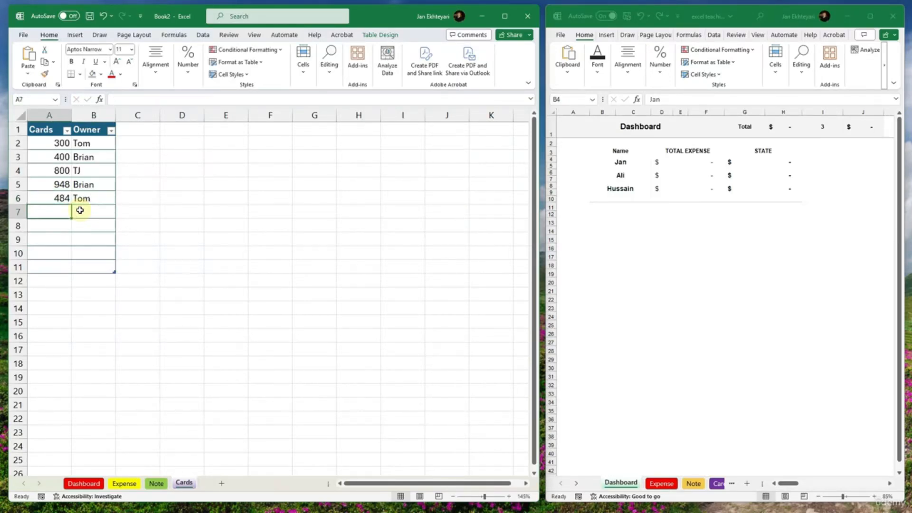
- Switch to the sample workbook's Expense sheet, enter 200 under Cards in the first row and check the Buyer lookup
{"action": "left_click", "coordinate": [125, 484]}
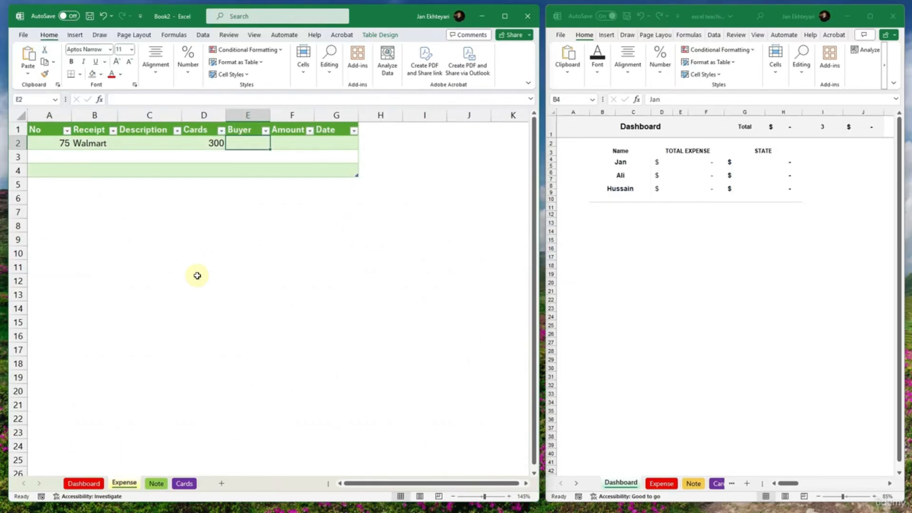
{"action": "left_click", "coordinate": [236, 143]}
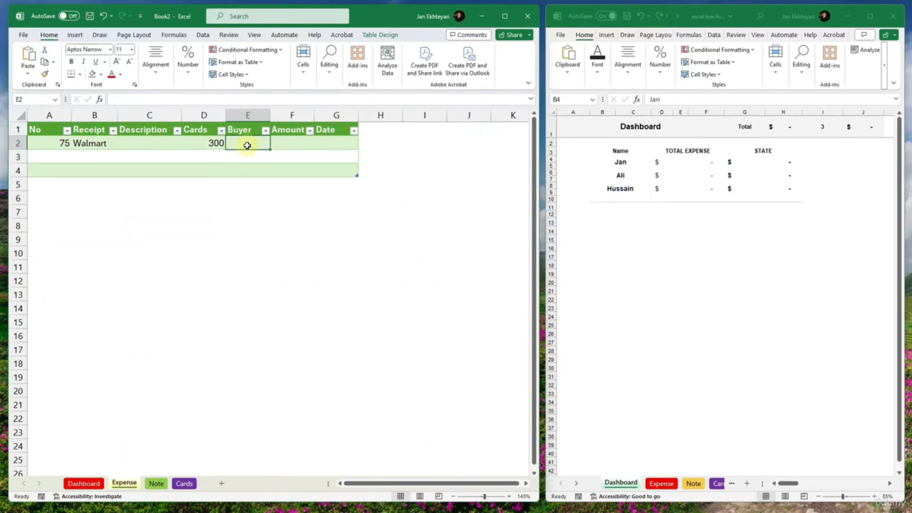
{"action": "left_click", "coordinate": [661, 484]}
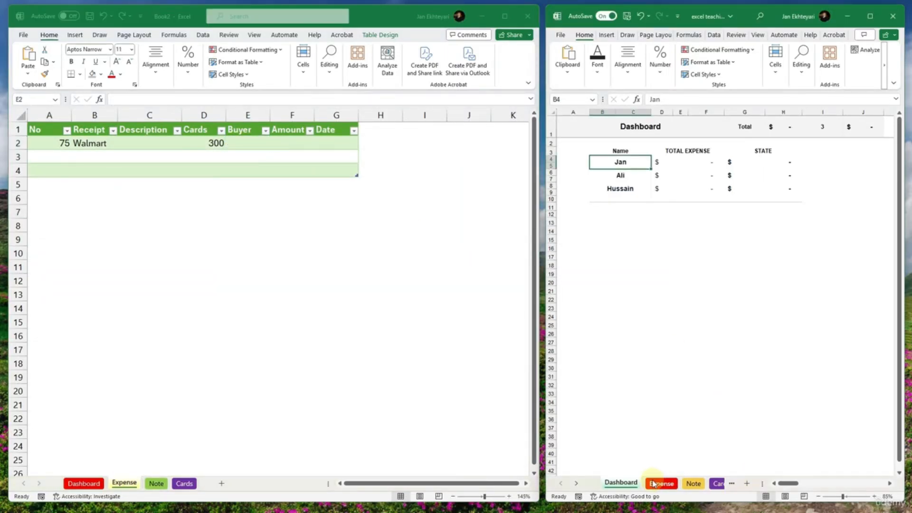
{"action": "left_click", "coordinate": [661, 484]}
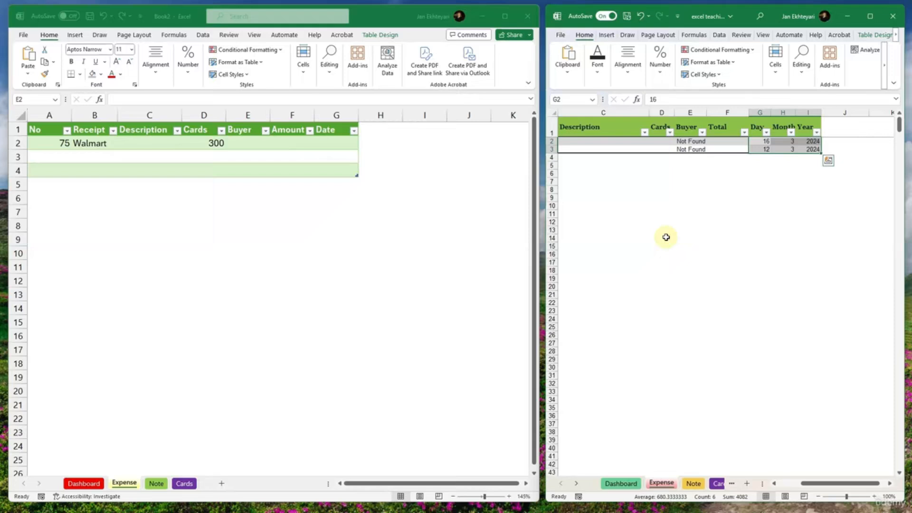
{"action": "left_click", "coordinate": [662, 143]}
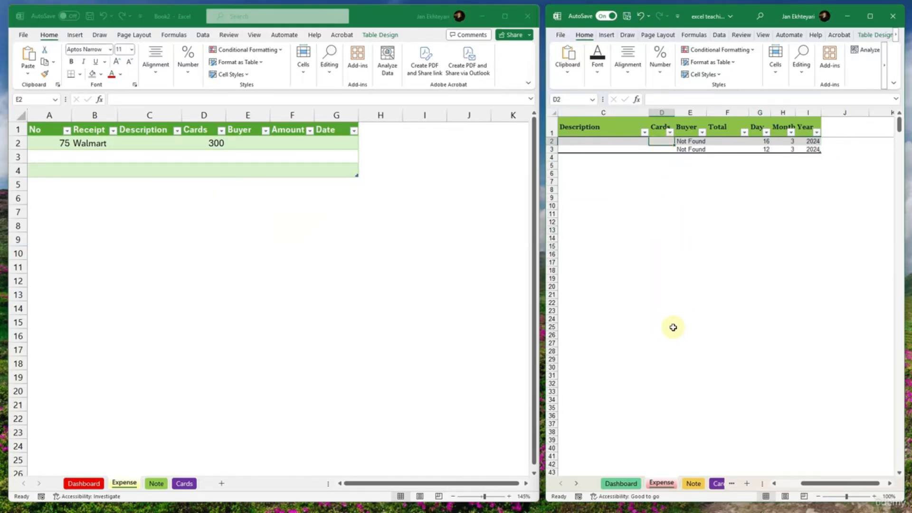
{"action": "type", "text": "200"}
{"action": "key", "text": "Return"}
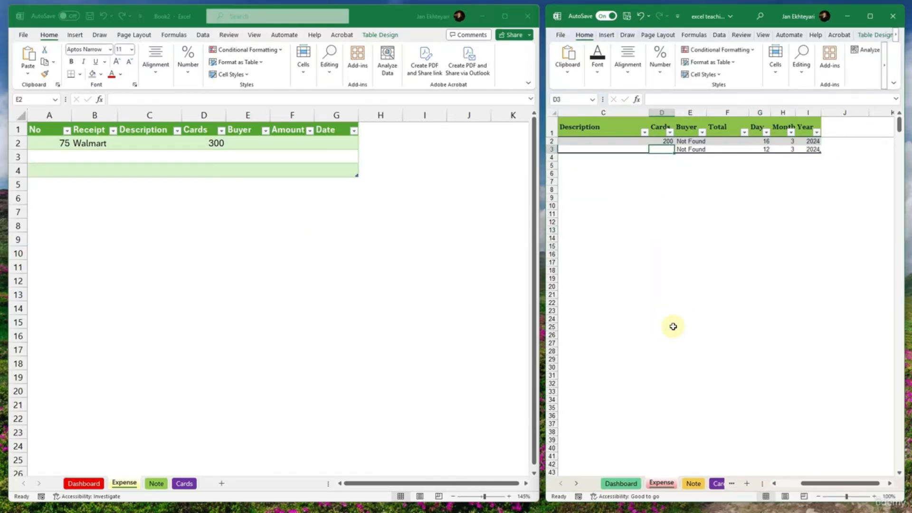
{"action": "left_click", "coordinate": [671, 142]}
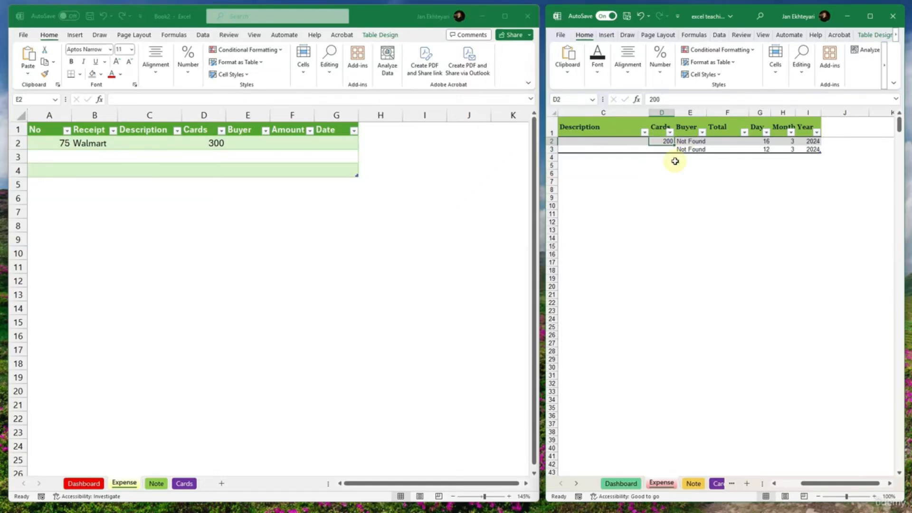
{"action": "key", "text": "Right"}
{"action": "key", "text": "Left"}
- In the first row of Book2's Expense table, enter 200 under Amount and the formula =TODAY() under Date
{"action": "left_click", "coordinate": [283, 144]}
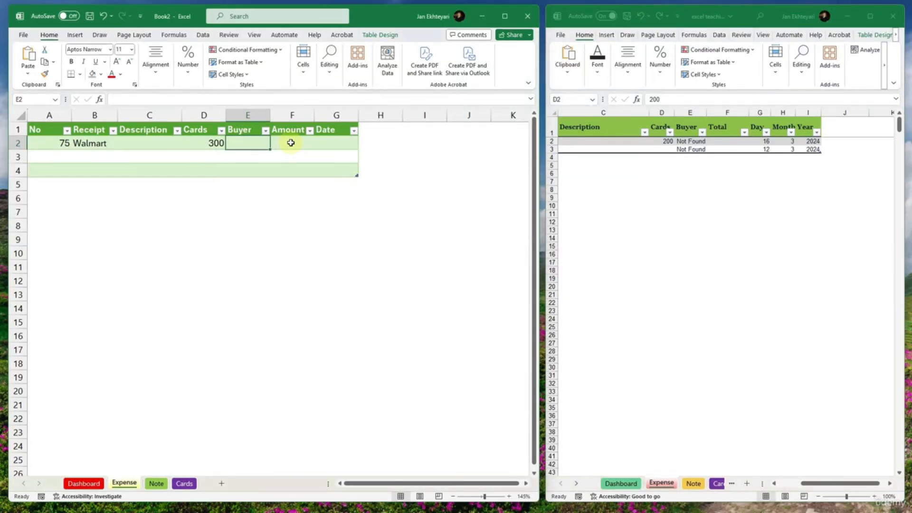
{"action": "left_click", "coordinate": [292, 144]}
{"action": "type", "text": "200"}
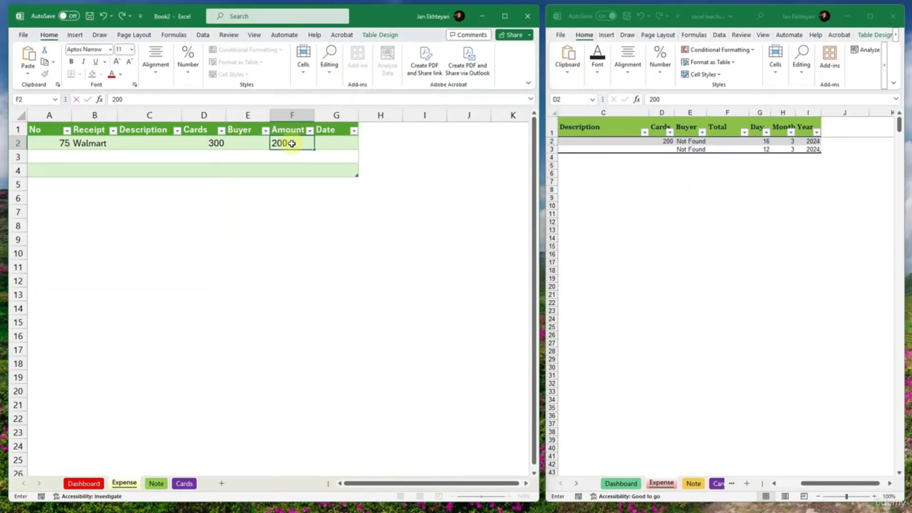
{"action": "key", "text": "Return"}
{"action": "key", "text": "Right"}
{"action": "key", "text": "Up"}
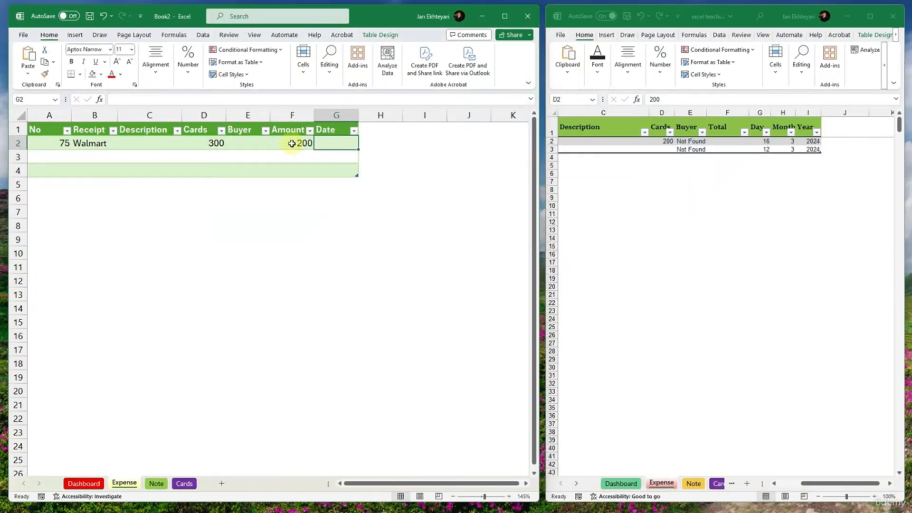
{"action": "type", "text": "="}
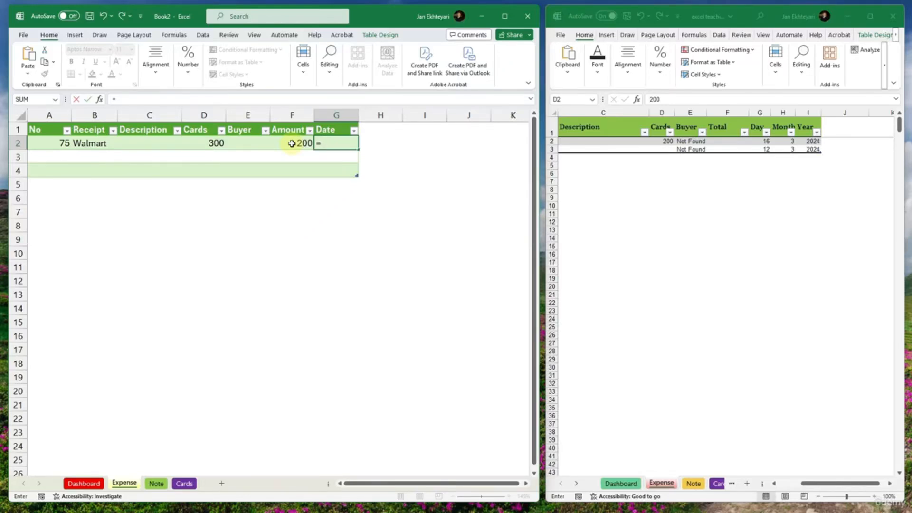
{"action": "type", "text": "TODAY()"}
{"action": "key", "text": "Return"}
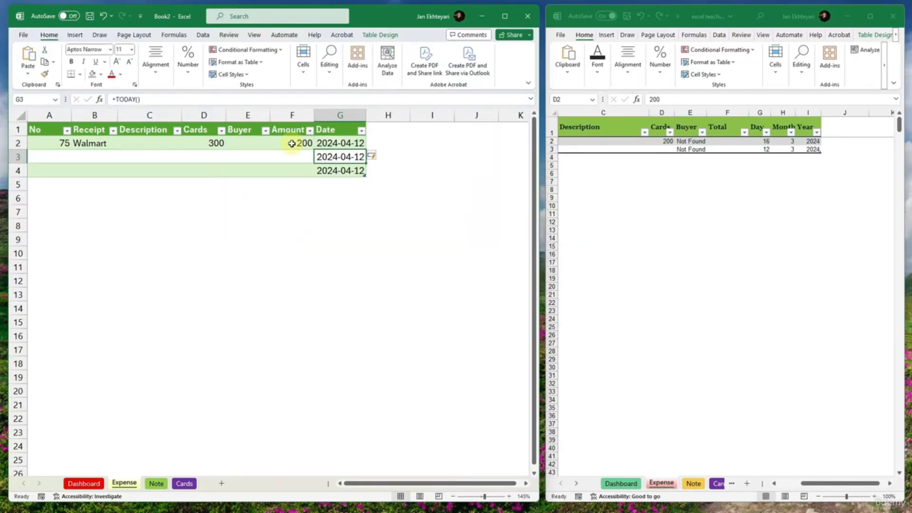
- Widen the Date column G of the Expense sheet slightly
{"action": "left_click", "coordinate": [318, 222]}
{"action": "left_click", "coordinate": [339, 155]}
{"action": "left_click", "coordinate": [342, 143]}
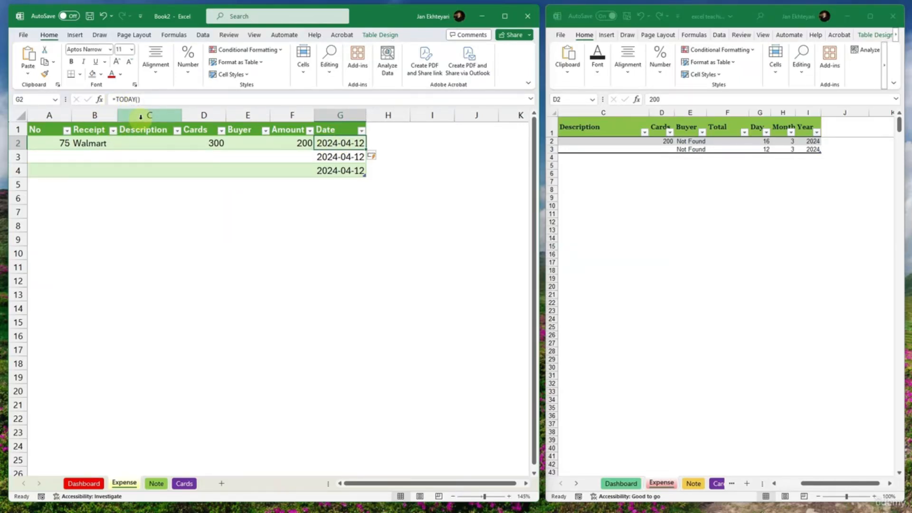
{"action": "left_click_drag", "start_coordinate": [366, 118], "coordinate": [380, 118]}
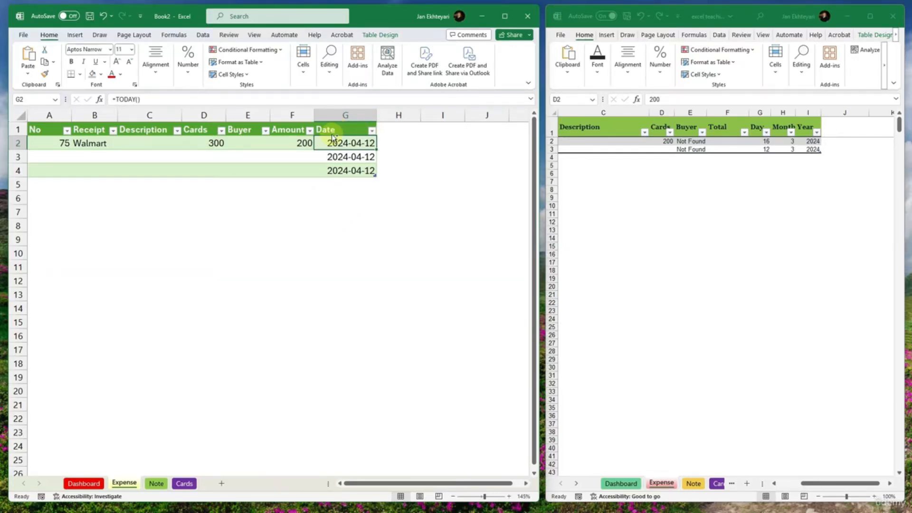
- Replace the date formula in G2 with its static value by copying the cell and pasting values only
{"action": "key", "text": "ctrl+c"}
{"action": "left_click", "coordinate": [27, 76]}
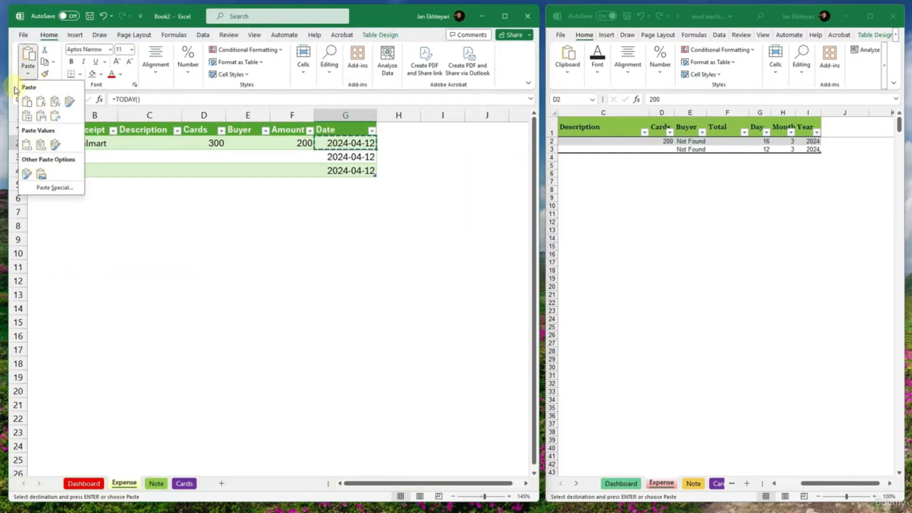
{"action": "left_click", "coordinate": [27, 148]}
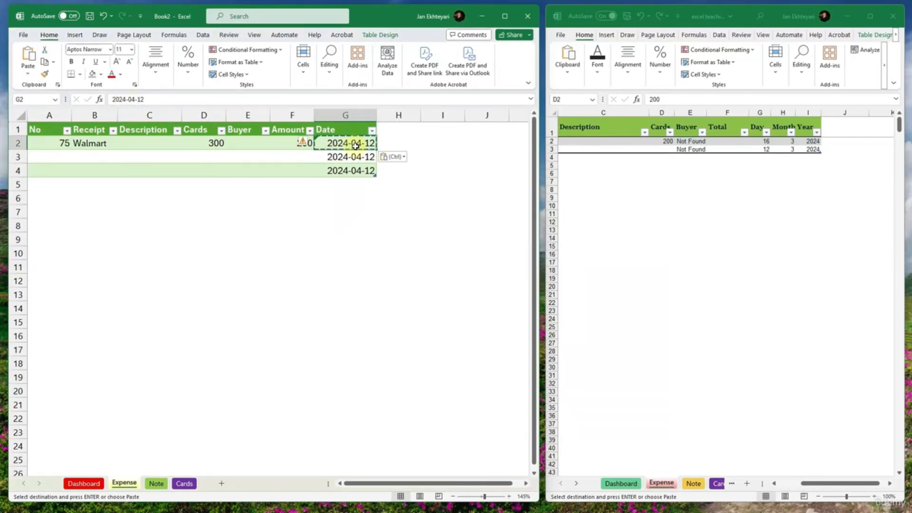
- Clear the auto-filled date formulas from cells G3:G4 of the Expense sheet
{"action": "left_click_drag", "start_coordinate": [353, 157], "coordinate": [352, 169]}
{"action": "key", "text": "Delete"}
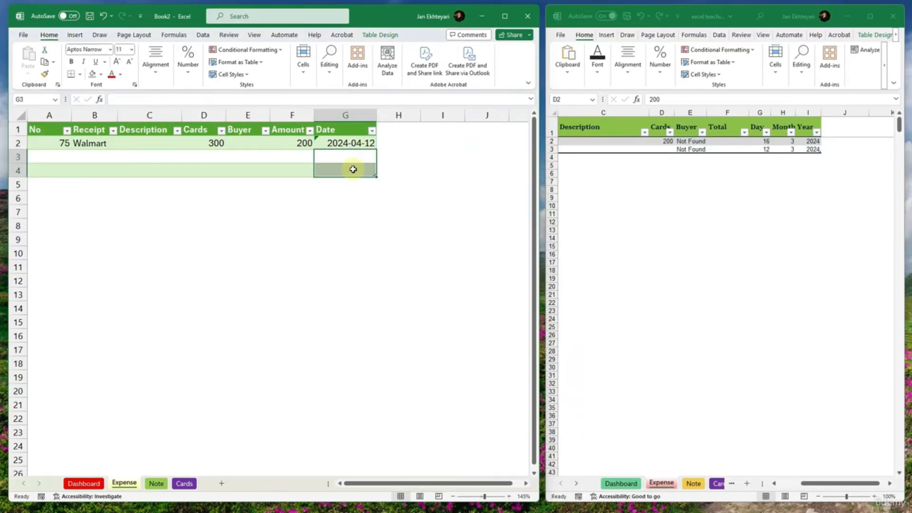
{"action": "left_click", "coordinate": [357, 143]}
{"action": "left_click", "coordinate": [356, 158]}
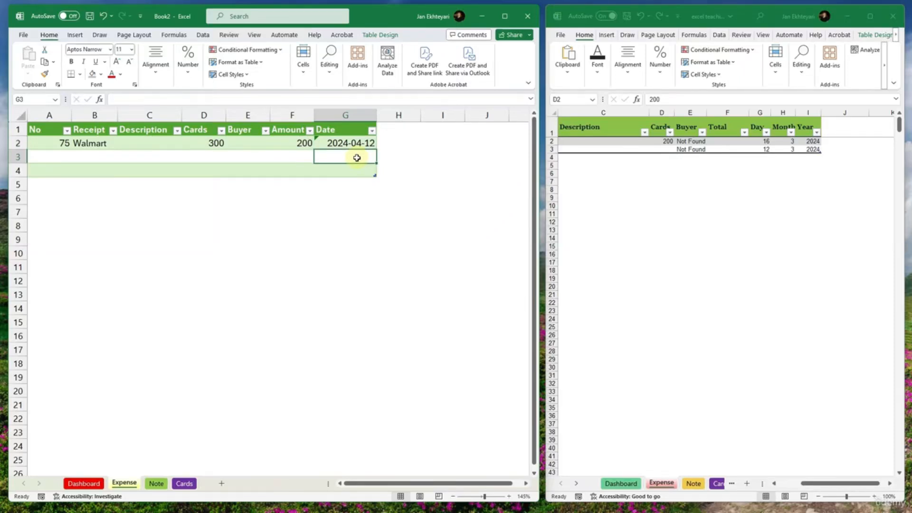
- Examine the IFERROR and VLOOKUP formula behind the Buyer column in the sample workbook's Expense sheet, leaving it unmodified
{"action": "left_click", "coordinate": [290, 158]}
{"action": "left_click", "coordinate": [285, 142]}
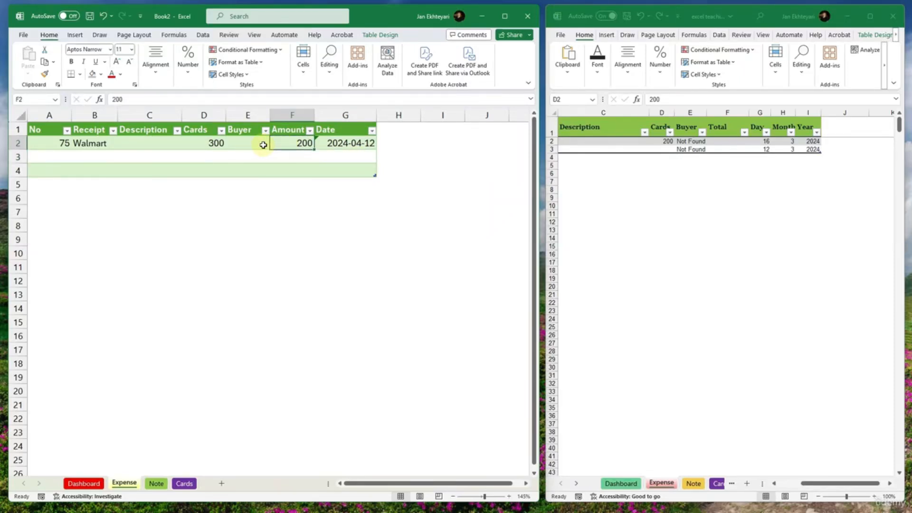
{"action": "left_click", "coordinate": [262, 143]}
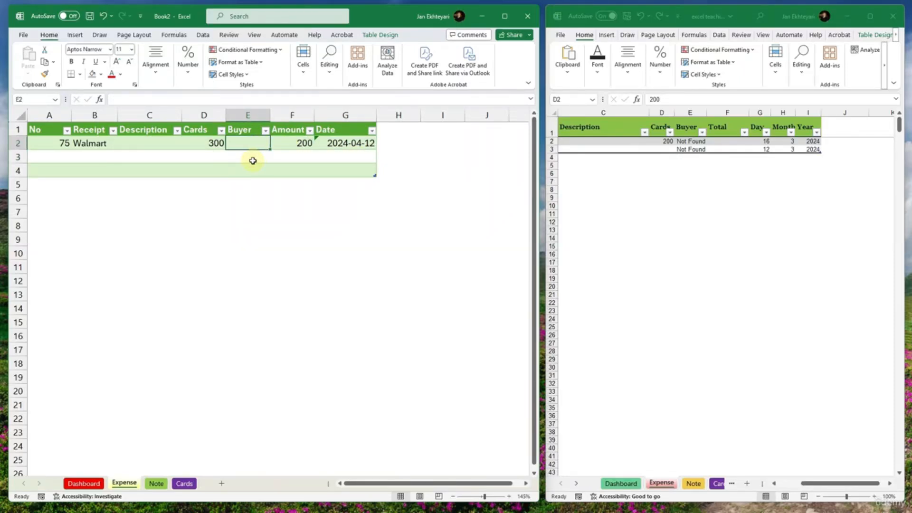
{"action": "left_click", "coordinate": [690, 141]}
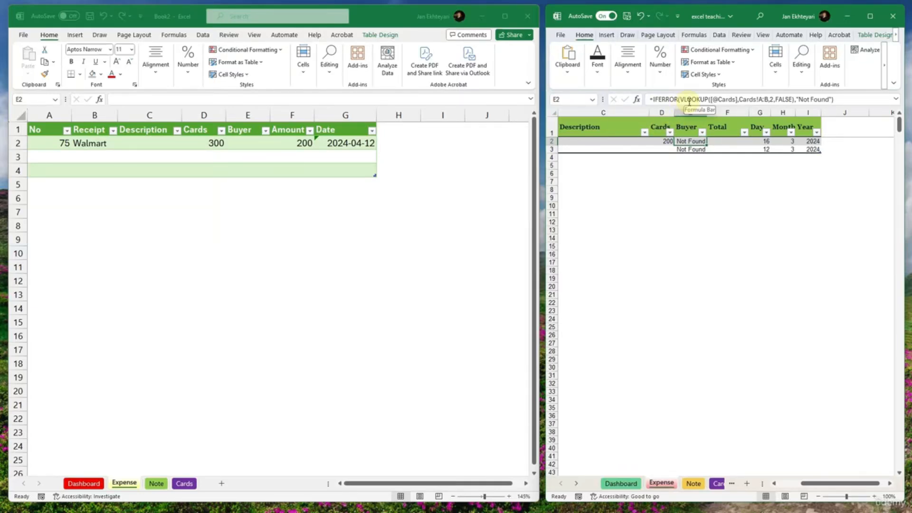
{"action": "left_click", "coordinate": [689, 100]}
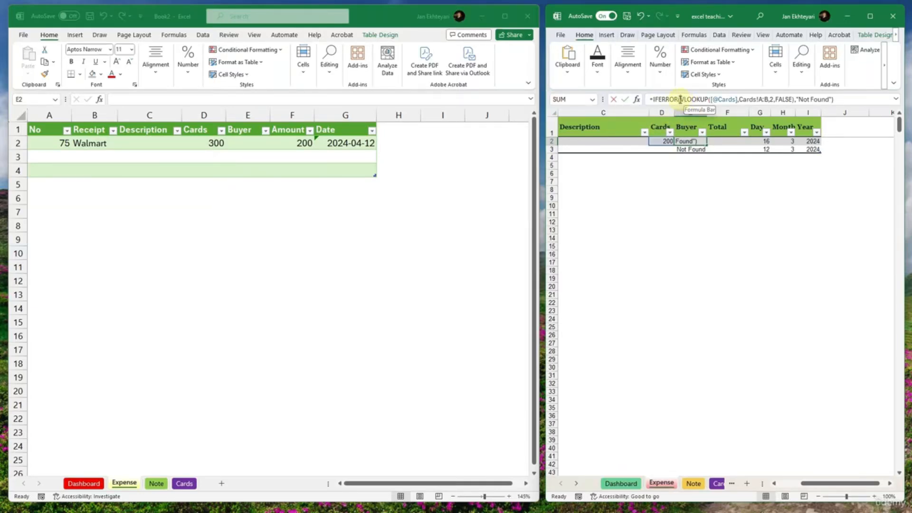
{"action": "left_click_drag", "start_coordinate": [678, 99], "coordinate": [650, 100]}
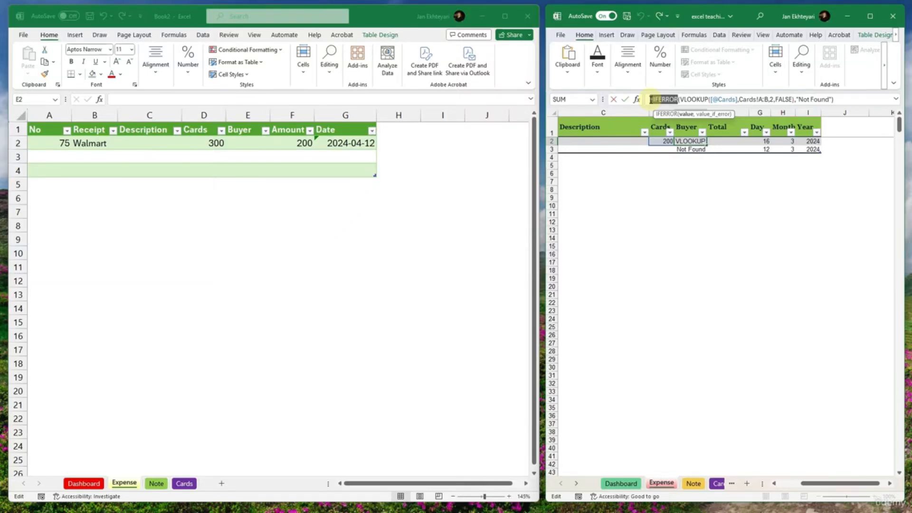
{"action": "left_click_drag", "start_coordinate": [798, 99], "coordinate": [680, 99]}
{"action": "left_click", "coordinate": [794, 99]}
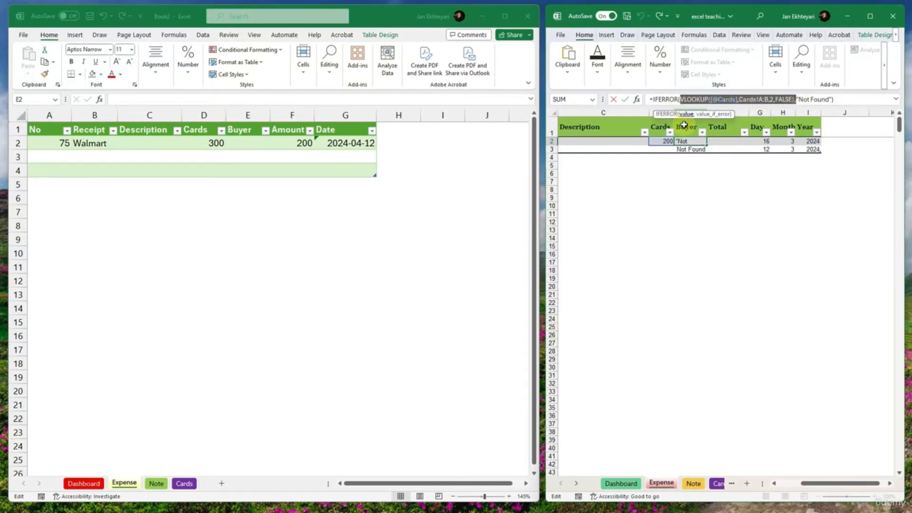
{"action": "left_click", "coordinate": [292, 153]}
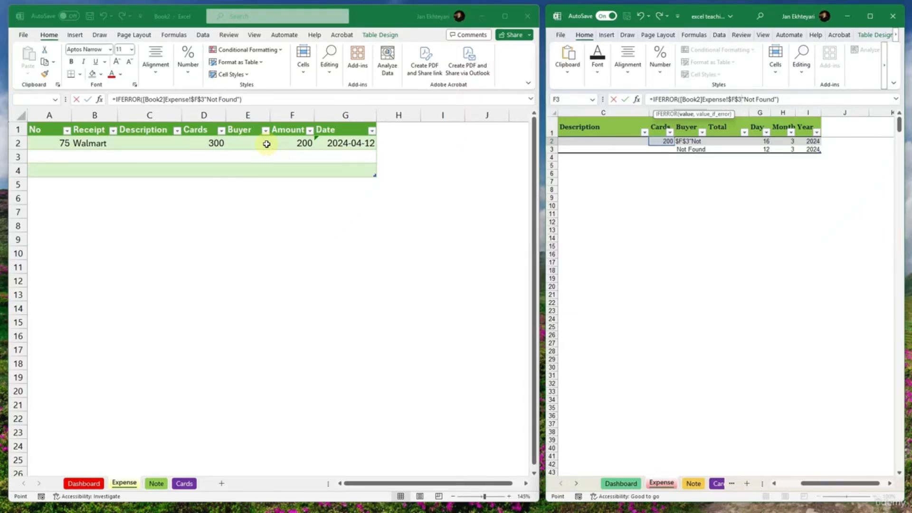
{"action": "key", "text": "Escape"}
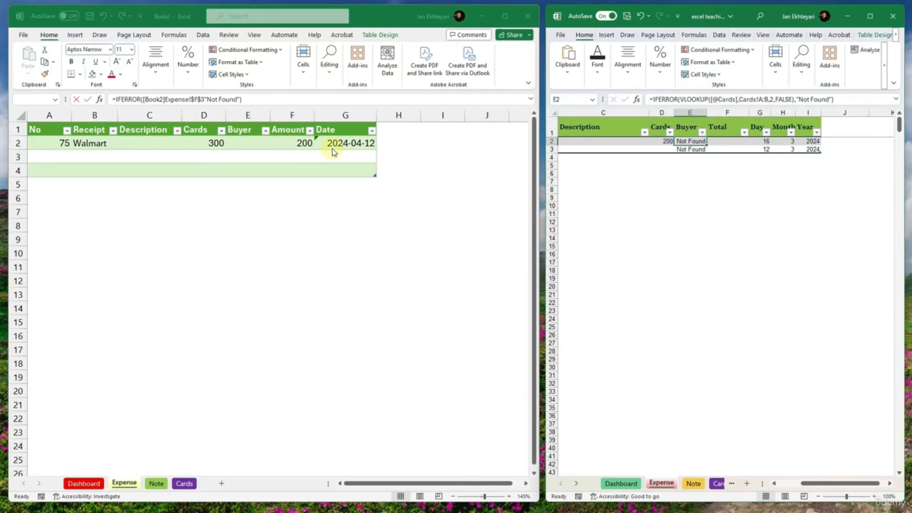
{"action": "left_click", "coordinate": [245, 143]}
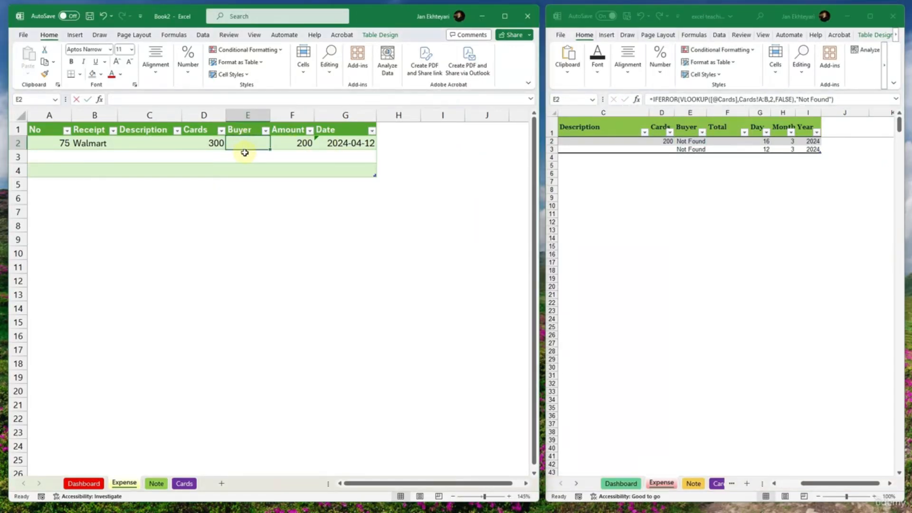
{"action": "type", "text": "=i"}
{"action": "key", "text": "BackSpace"}
{"action": "key", "text": "BackSpace"}
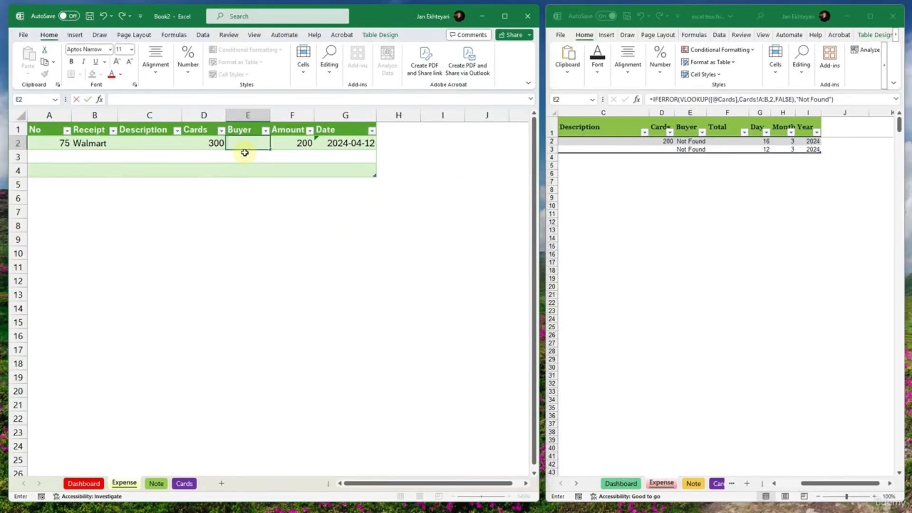
{"action": "type", "text": "=if"}
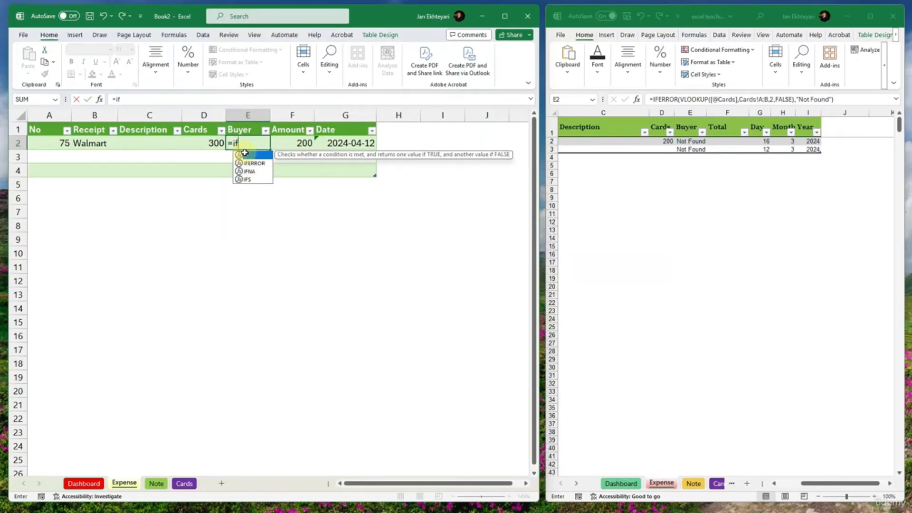
{"action": "type", "text": "error"}
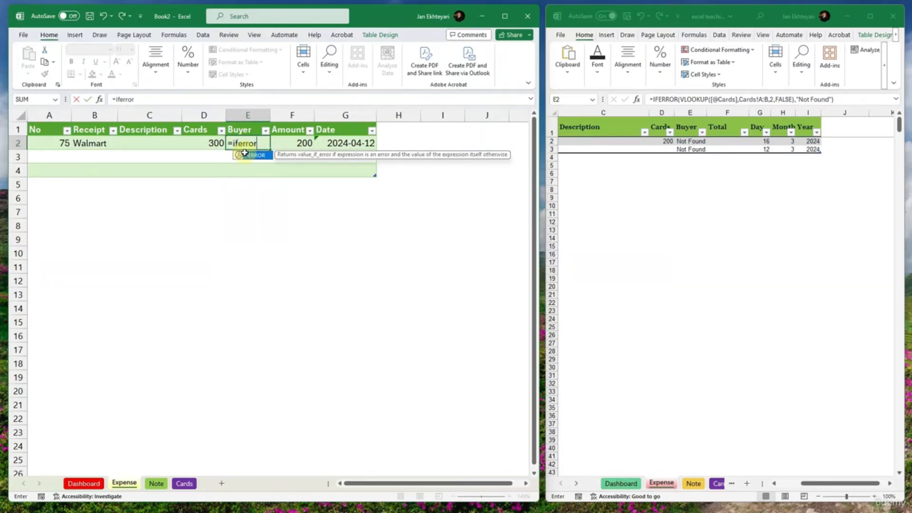
{"action": "type", "text": "("}
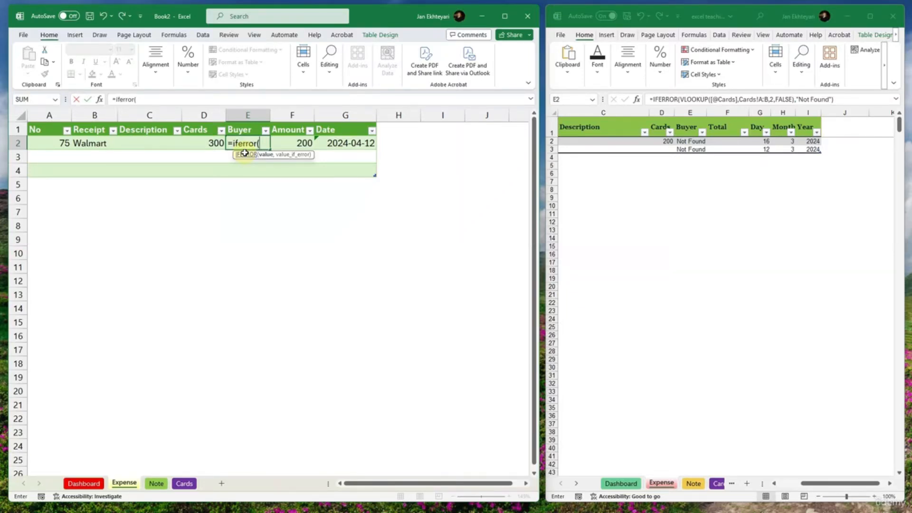
{"action": "type", "text": "vlookup"}
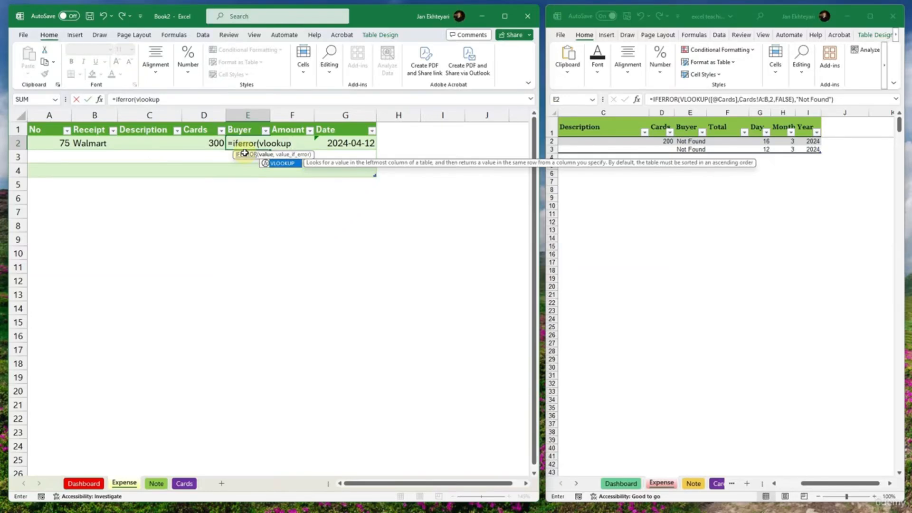
{"action": "type", "text": "("}
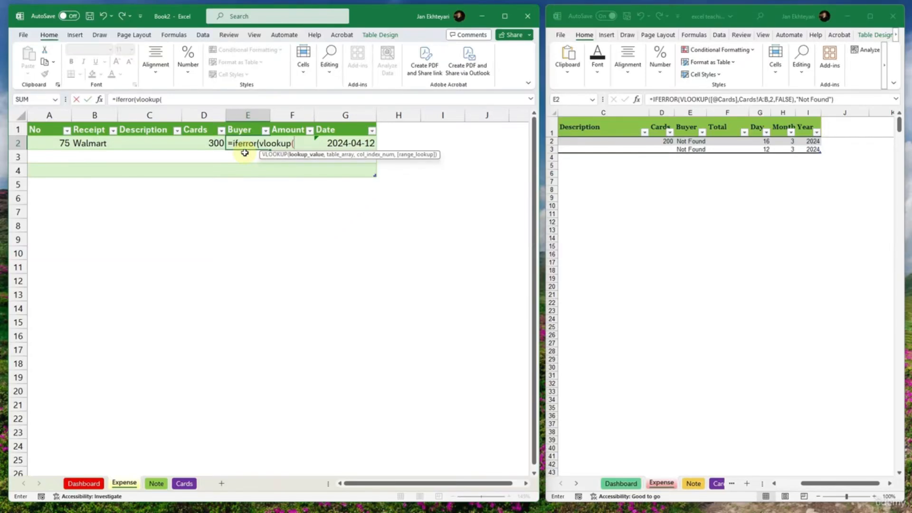
{"action": "left_click", "coordinate": [209, 144]}
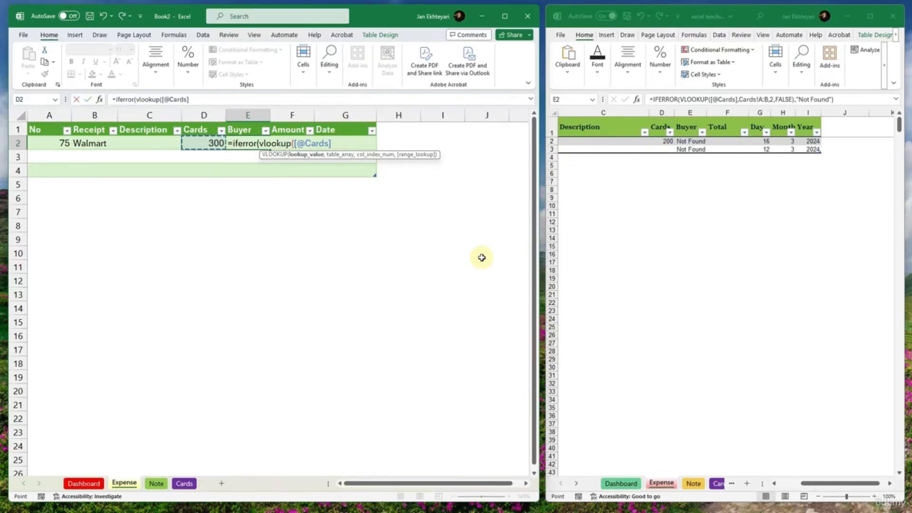
{"action": "type", "text": ","}
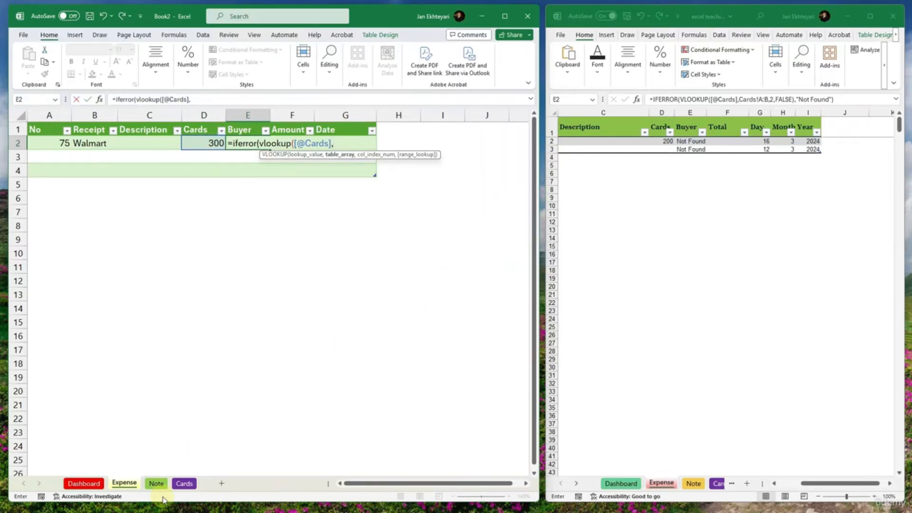
{"action": "left_click", "coordinate": [183, 483]}
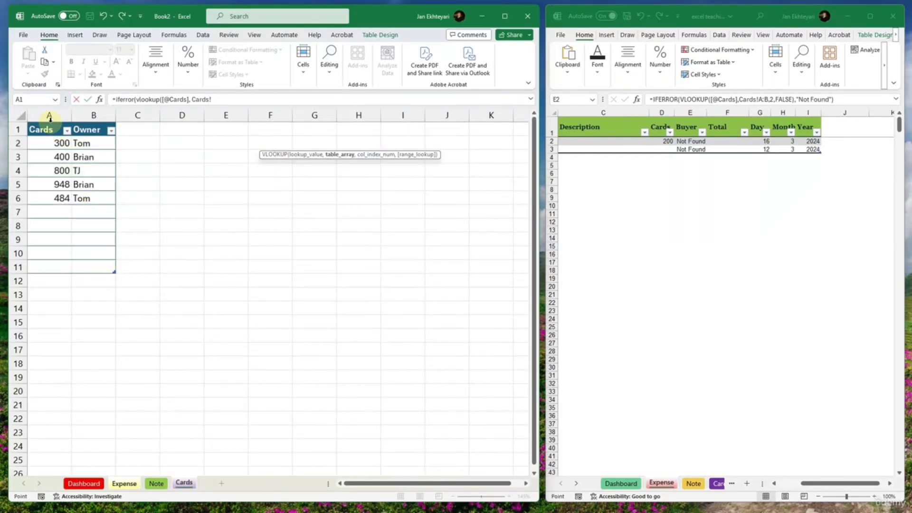
{"action": "left_click_drag", "start_coordinate": [51, 129], "coordinate": [82, 268]}
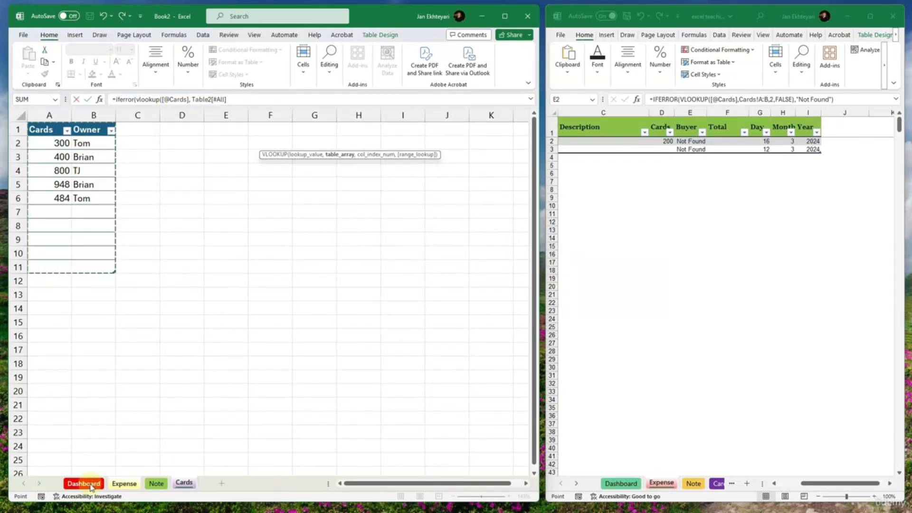
{"action": "left_click", "coordinate": [124, 483]}
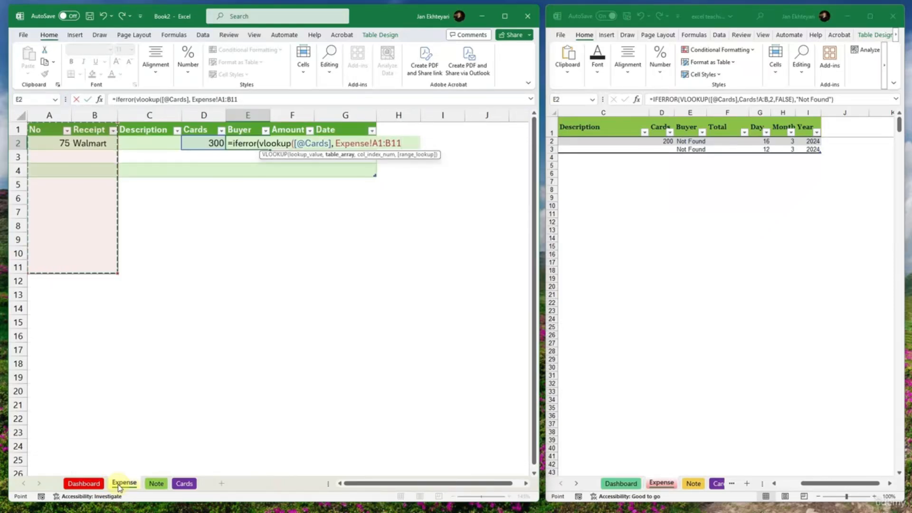
{"action": "left_click", "coordinate": [247, 101]}
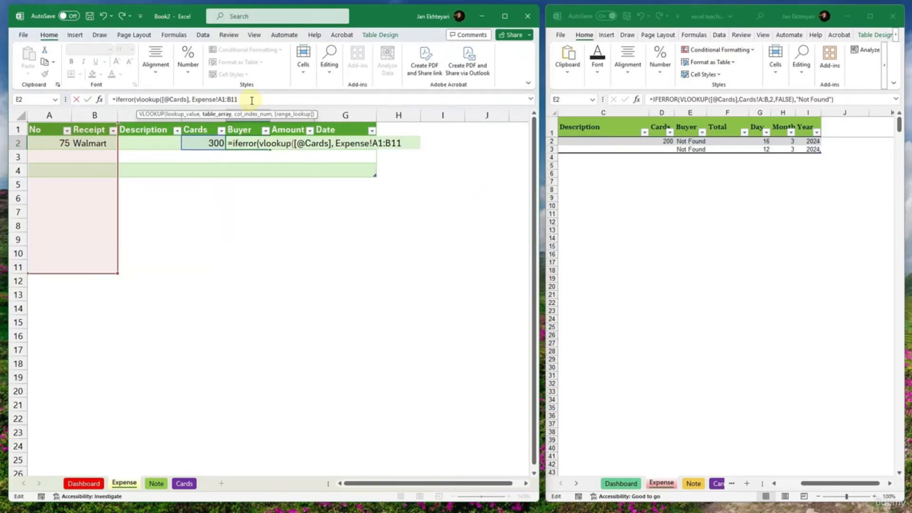
{"action": "left_click_drag", "start_coordinate": [247, 101], "coordinate": [195, 103]}
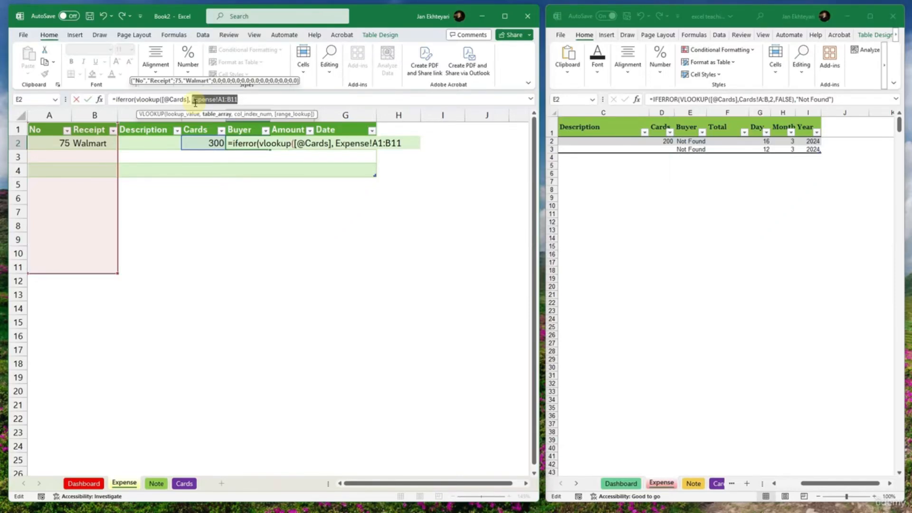
{"action": "key", "text": "BackSpace"}
- Reference the entire Cards and Owner table, A1:B11 on the Cards sheet, as the VLOOKUP table array
{"action": "left_click", "coordinate": [184, 482]}
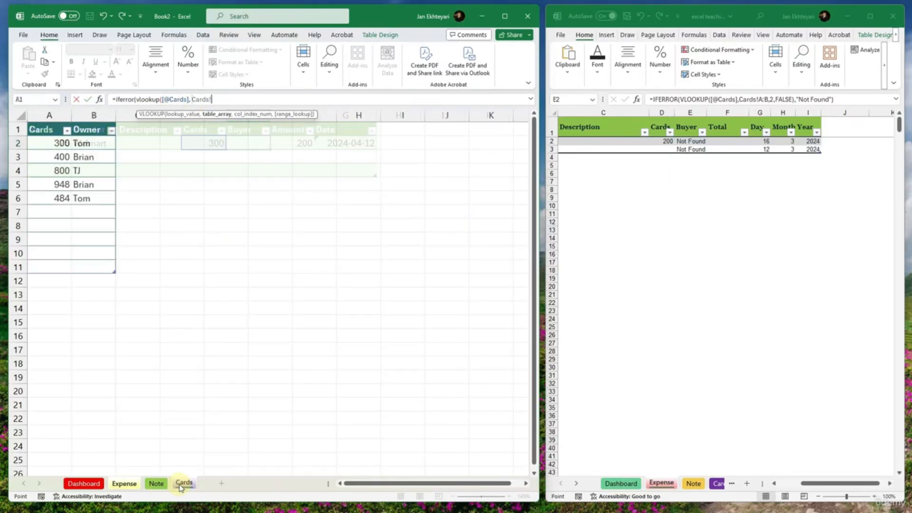
{"action": "left_click_drag", "start_coordinate": [40, 132], "coordinate": [112, 265]}
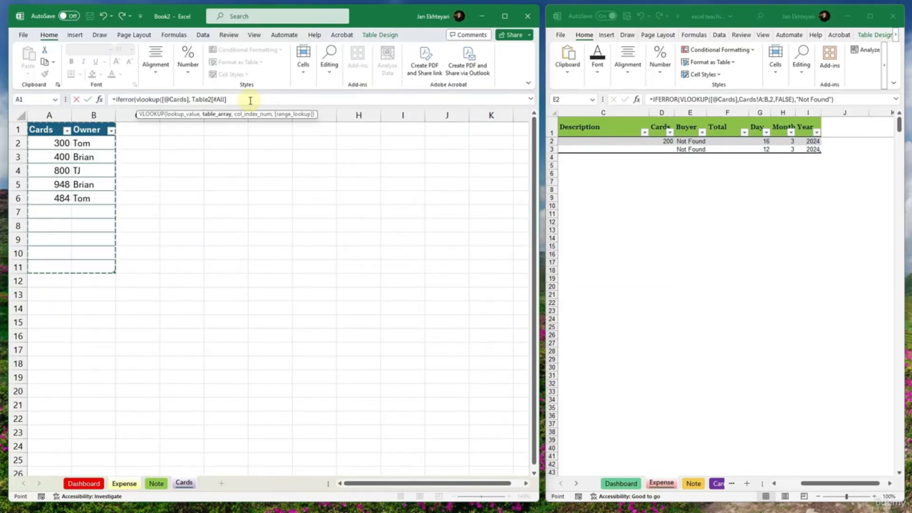
- Try to complete the E2 Buyer formula with FALSE directly after the table array and "Not Found" as the error value
{"action": "type", "text": ", Ffal"}
{"action": "key", "text": "BackSpace"}
{"action": "key", "text": "BackSpace"}
{"action": "key", "text": "BackSpace"}
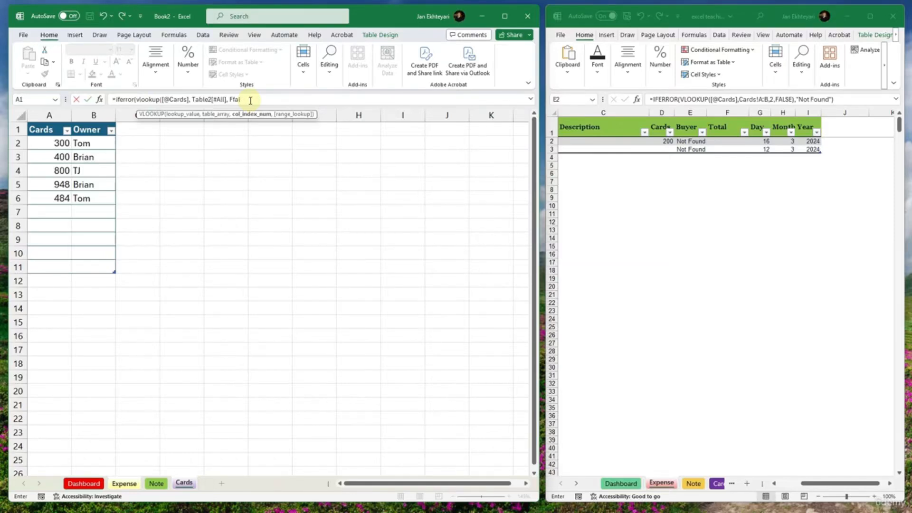
{"action": "type", "text": "alse"}
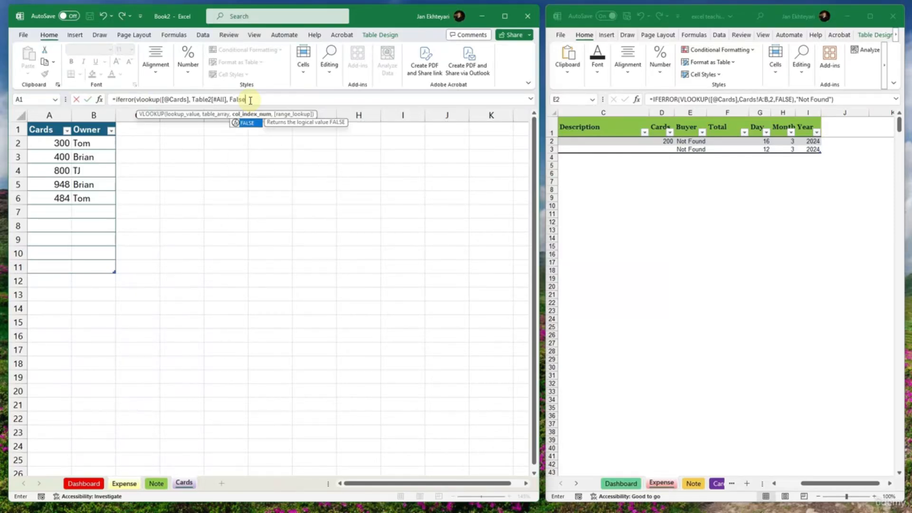
{"action": "type", "text": " ),"}
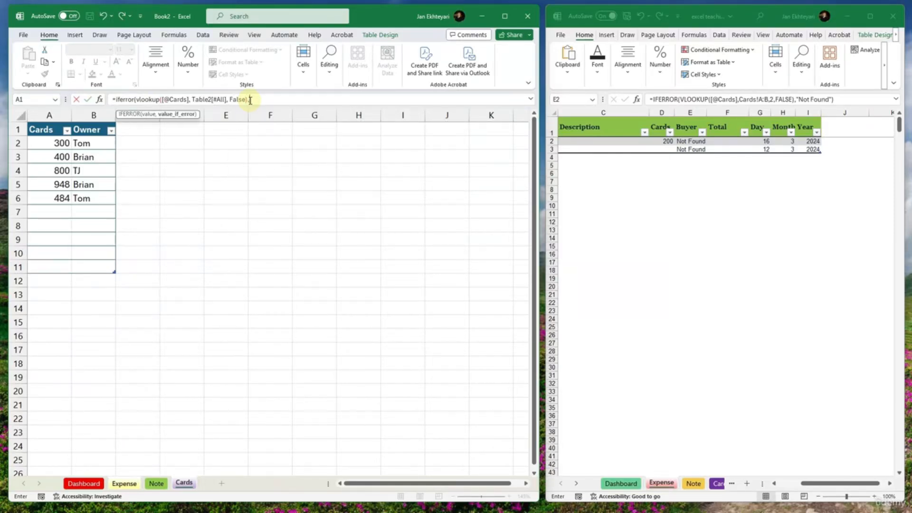
{"action": "type", "text": "\"Not Found\")"}
{"action": "key", "text": "Return"}
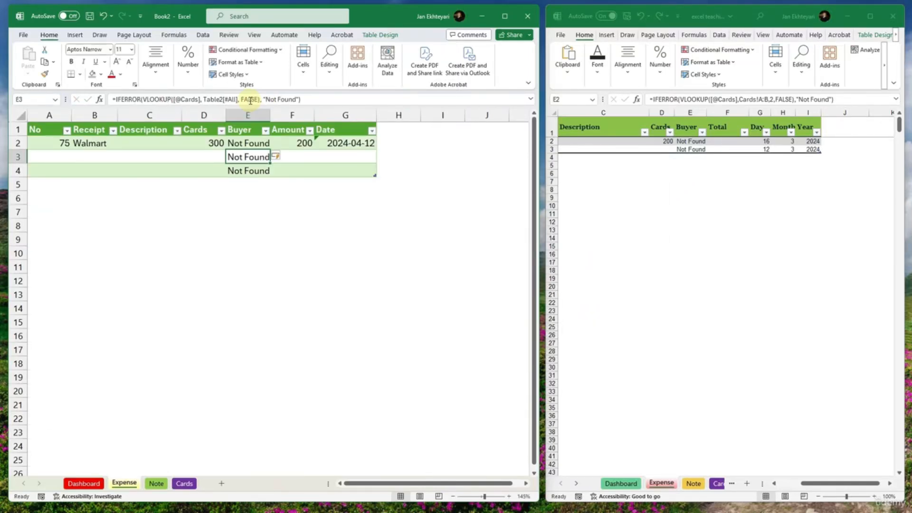
- Check the Buyer formula in E2 of Book2's Expense sheet against the Cards sheets of Book2 and the sample workbook
{"action": "left_click", "coordinate": [247, 144]}
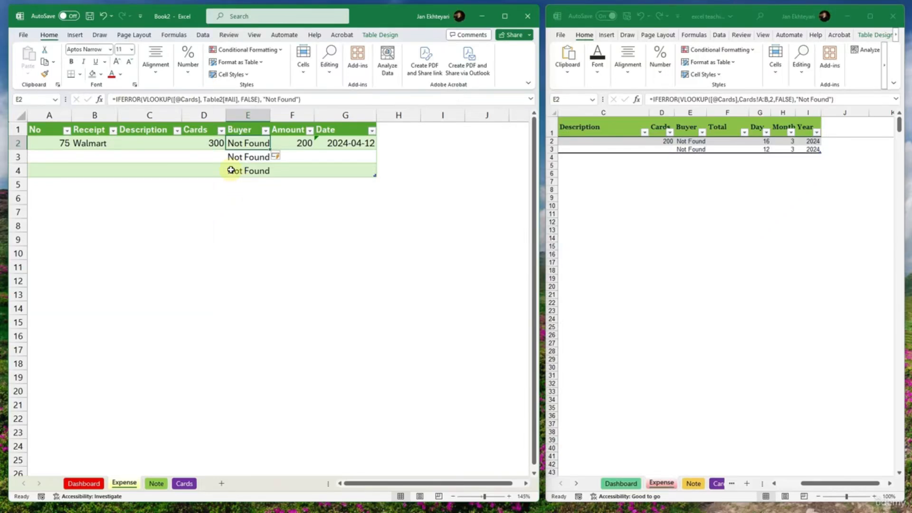
{"action": "left_click", "coordinate": [216, 142]}
{"action": "left_click", "coordinate": [184, 483]}
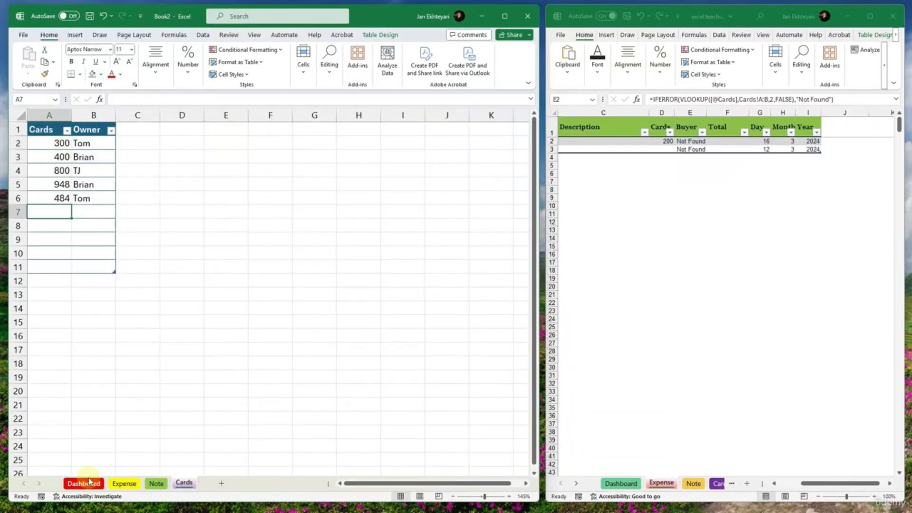
{"action": "left_click", "coordinate": [684, 142]}
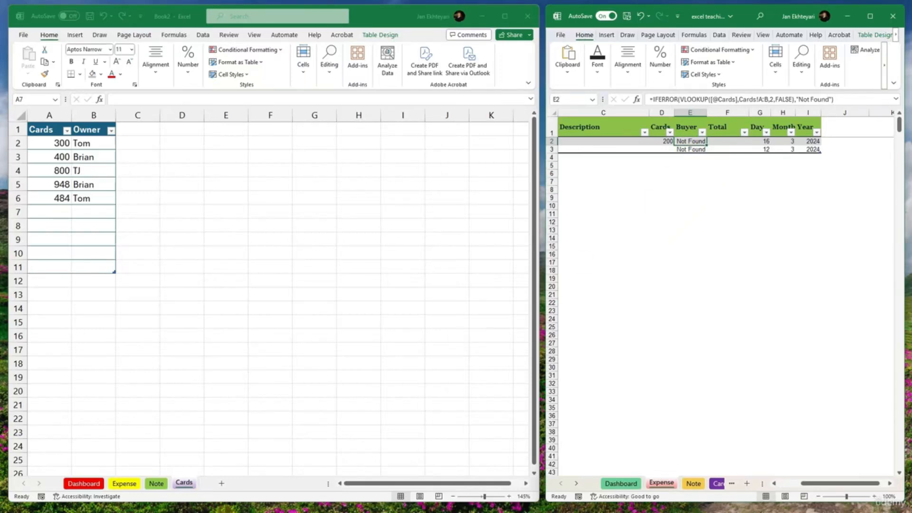
{"action": "left_click", "coordinate": [718, 483]}
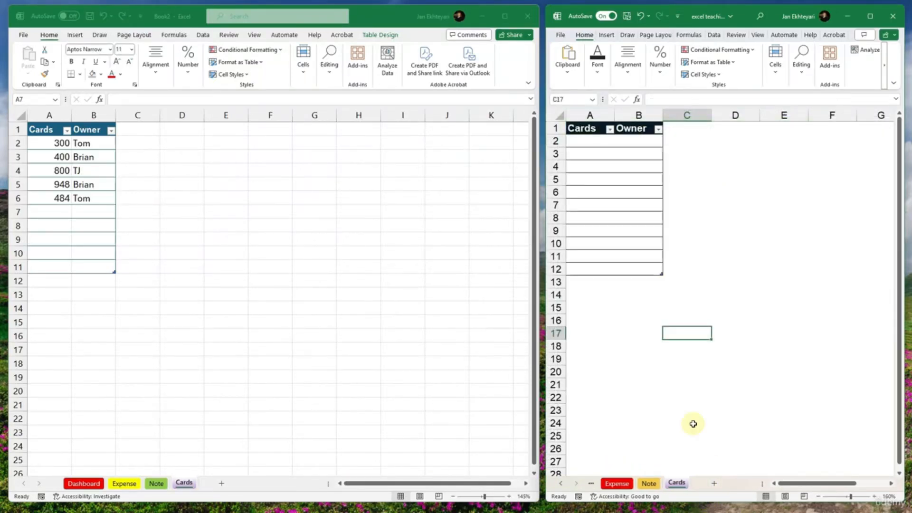
{"action": "left_click", "coordinate": [637, 141]}
{"action": "left_click", "coordinate": [639, 151]}
{"action": "left_click", "coordinate": [600, 140]}
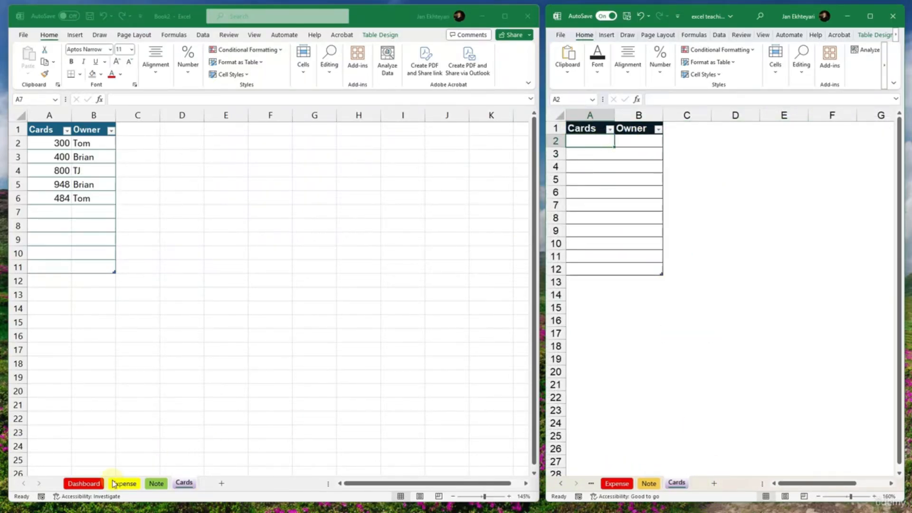
{"action": "left_click", "coordinate": [94, 491]}
{"action": "left_click", "coordinate": [94, 481]}
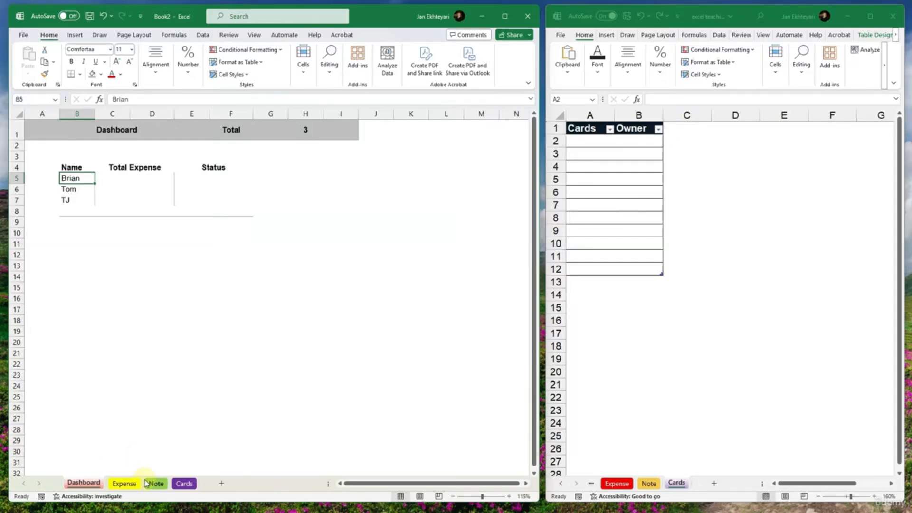
{"action": "left_click", "coordinate": [124, 483]}
{"action": "left_click", "coordinate": [194, 280]}
{"action": "left_click", "coordinate": [243, 141]}
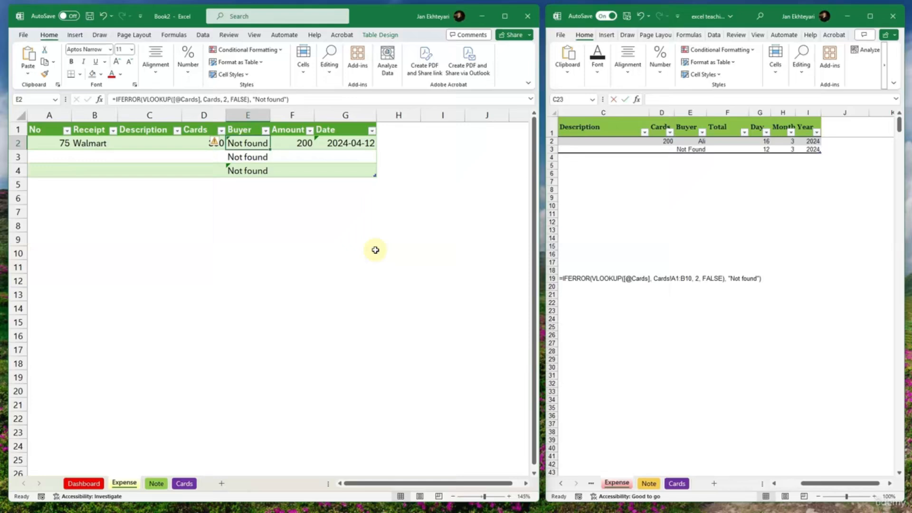
- Set the Cards value in D2 of Book2's Expense sheet to 400
{"action": "left_click", "coordinate": [375, 250]}
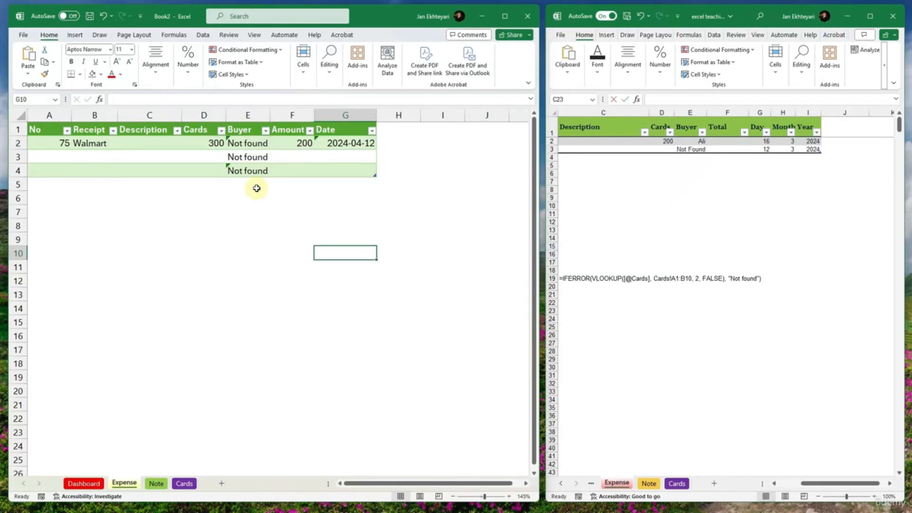
{"action": "left_click", "coordinate": [239, 148]}
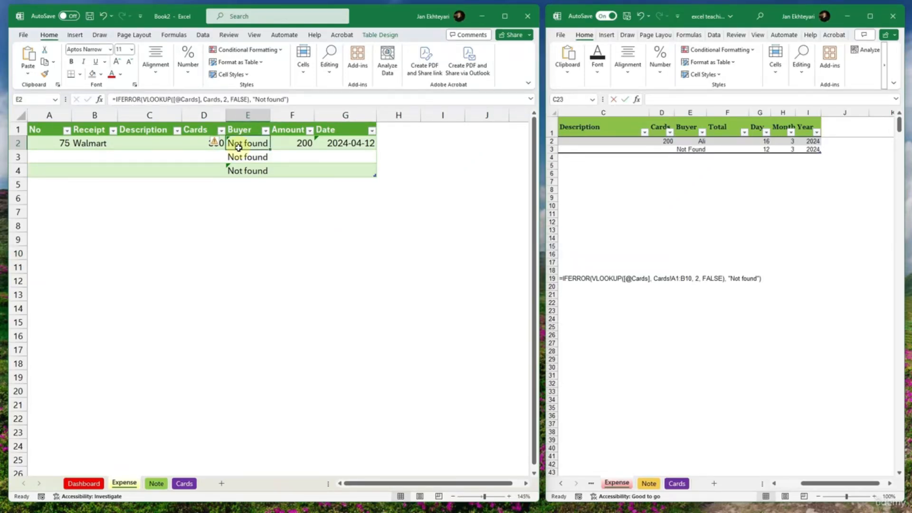
{"action": "left_click", "coordinate": [214, 146]}
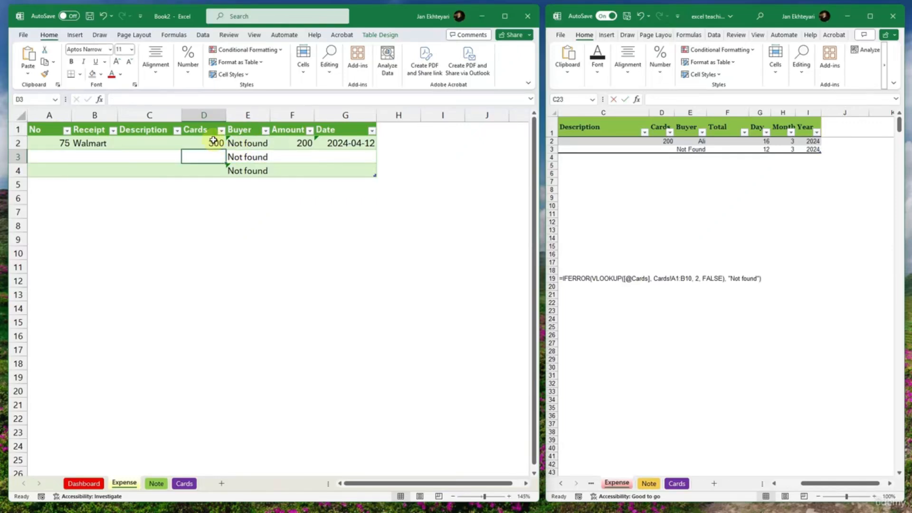
{"action": "type", "text": "400"}
- Replace the whole Buyer formula in E2 with the beginning of a new one, =IFERROR(VLOOKUP(
{"action": "left_click", "coordinate": [257, 144]}
{"action": "left_click", "coordinate": [326, 99]}
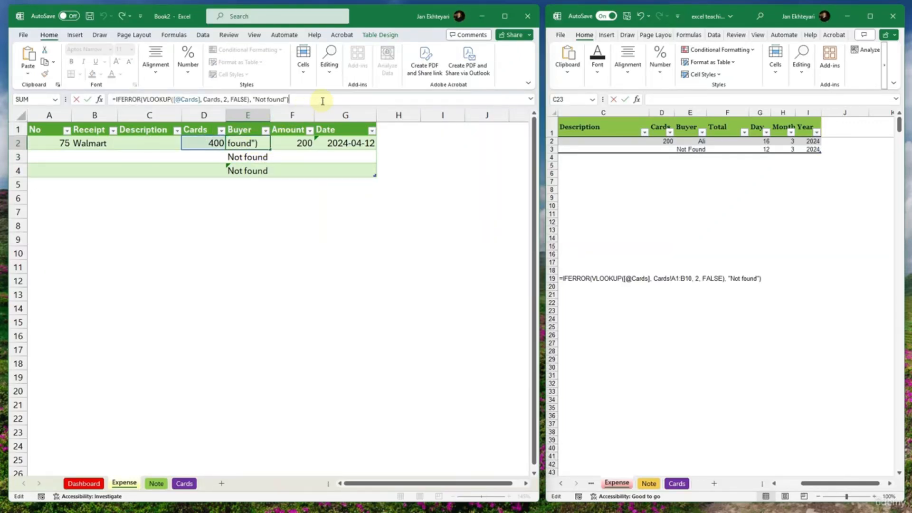
{"action": "left_click_drag", "start_coordinate": [325, 99], "coordinate": [108, 99]}
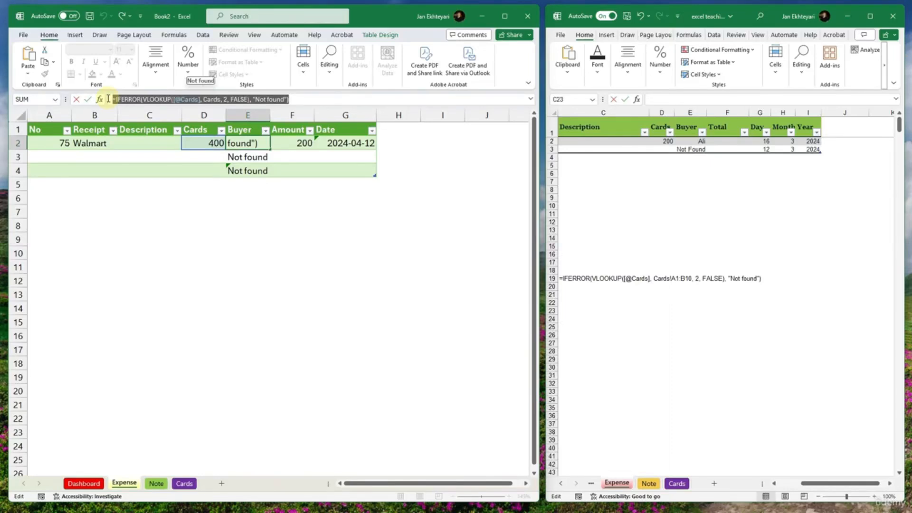
{"action": "type", "text": "=IFERROR("}
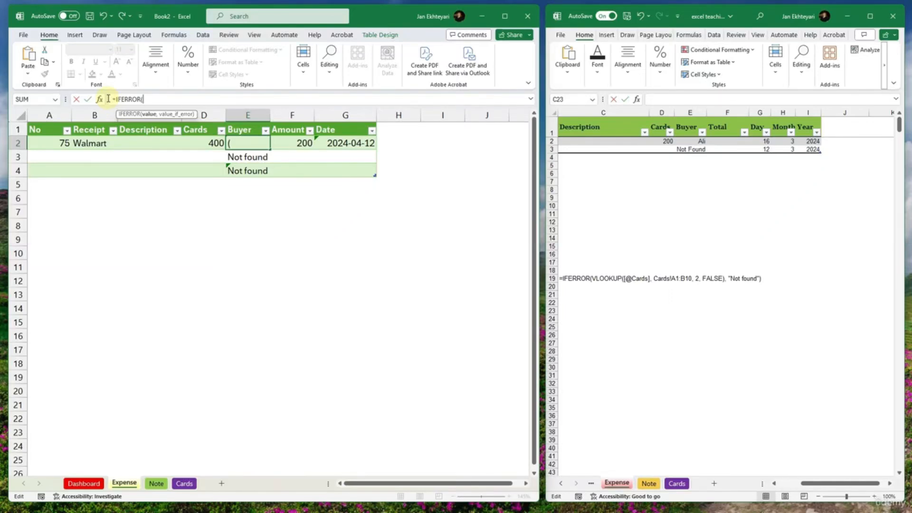
{"action": "type", "text": "VLOOKUP"}
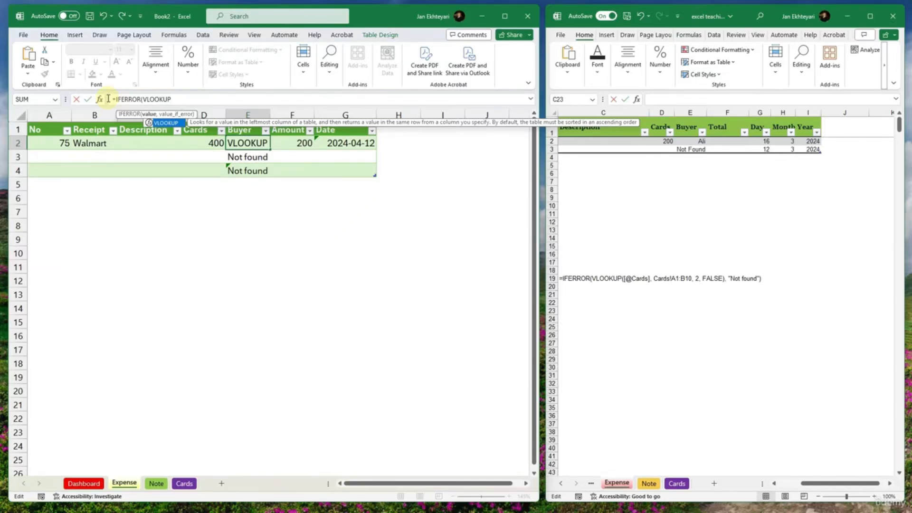
{"action": "type", "text": "("}
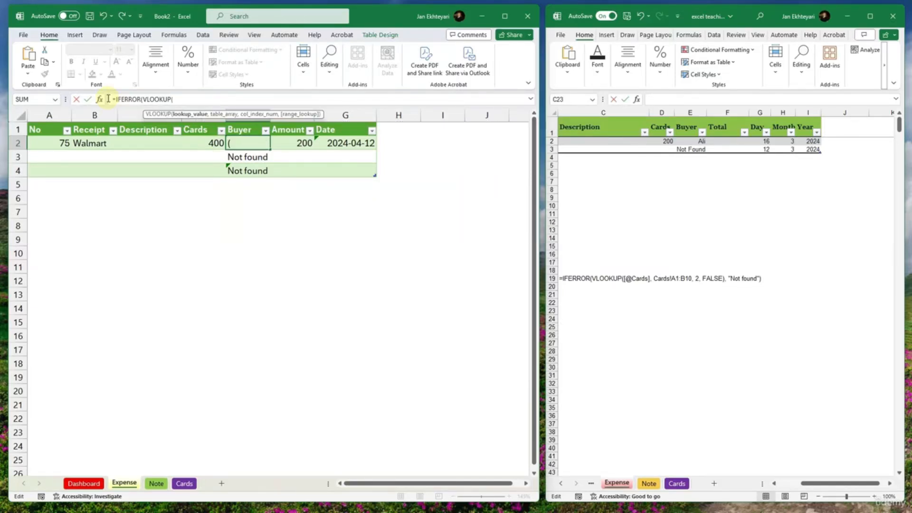
{"action": "left_click", "coordinate": [195, 141]}
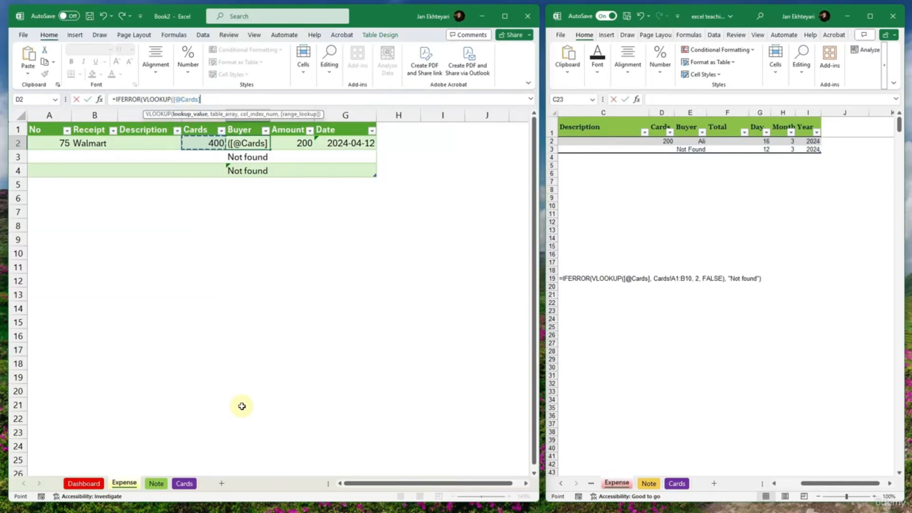
{"action": "left_click", "coordinate": [183, 483]}
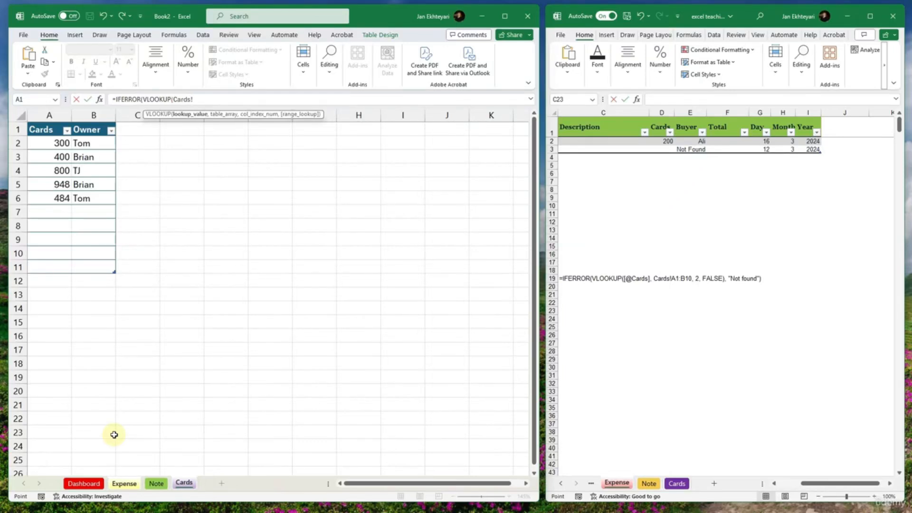
{"action": "key", "text": "BackSpace"}
{"action": "key", "text": "BackSpace"}
{"action": "key", "text": "BackSpace"}
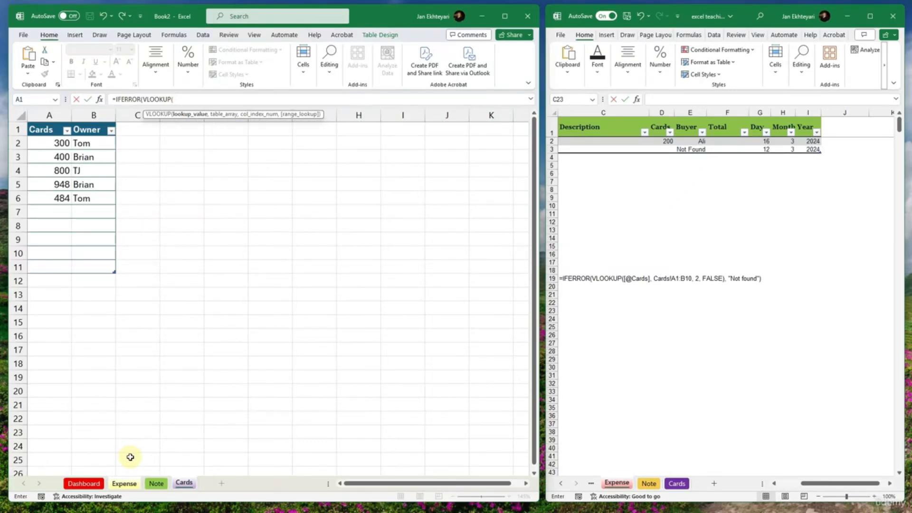
{"action": "left_click", "coordinate": [132, 484]}
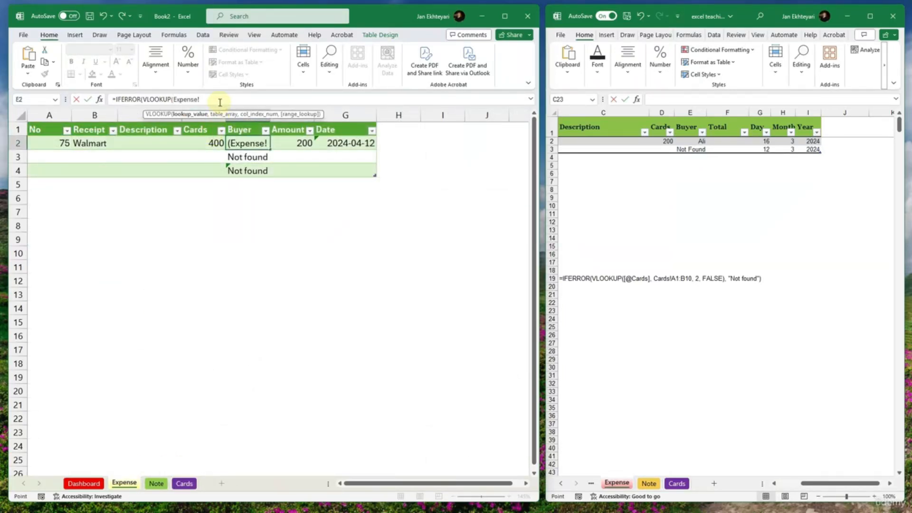
{"action": "left_click_drag", "start_coordinate": [218, 100], "coordinate": [172, 103]}
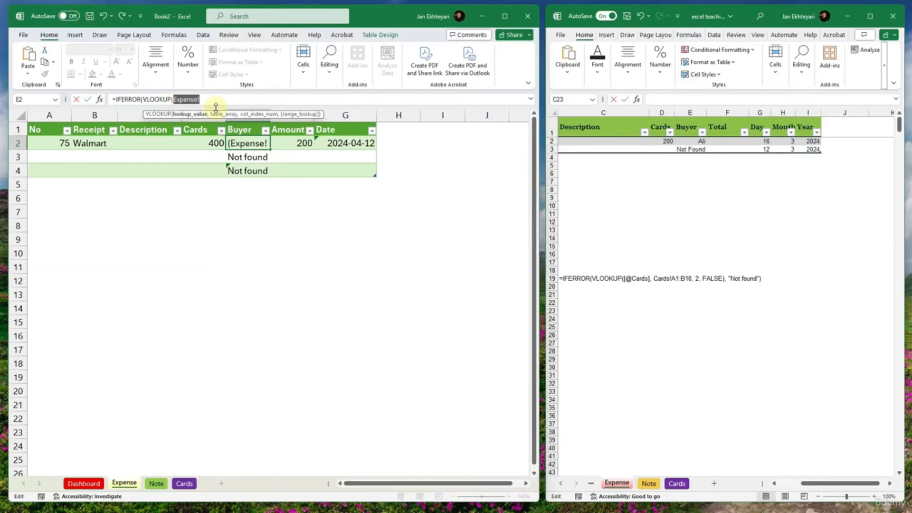
{"action": "key", "text": "BackSpace"}
{"action": "key", "text": "BackSpace"}
{"action": "type", "text": "("}
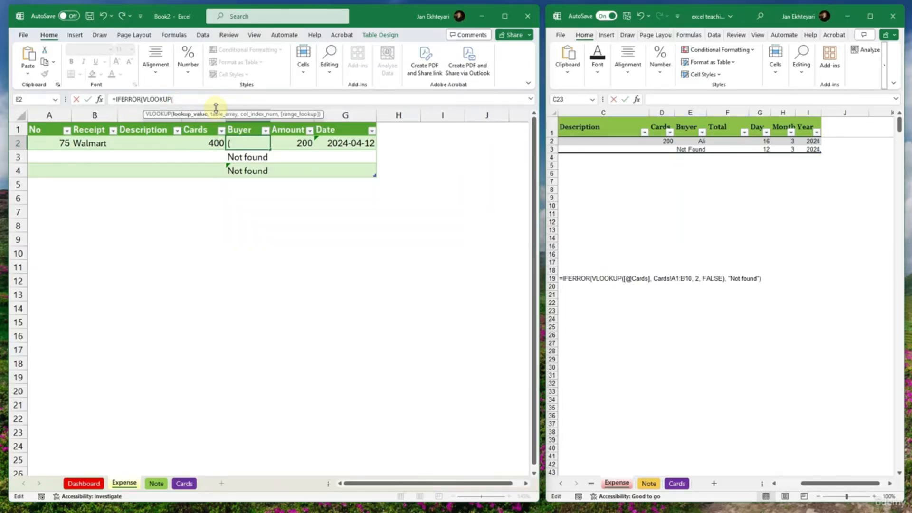
{"action": "left_click", "coordinate": [215, 142]}
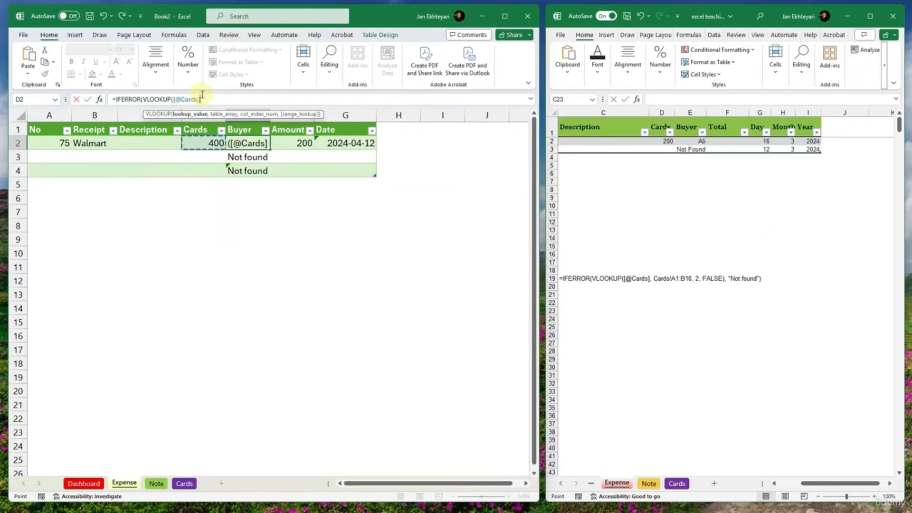
{"action": "type", "text": ","}
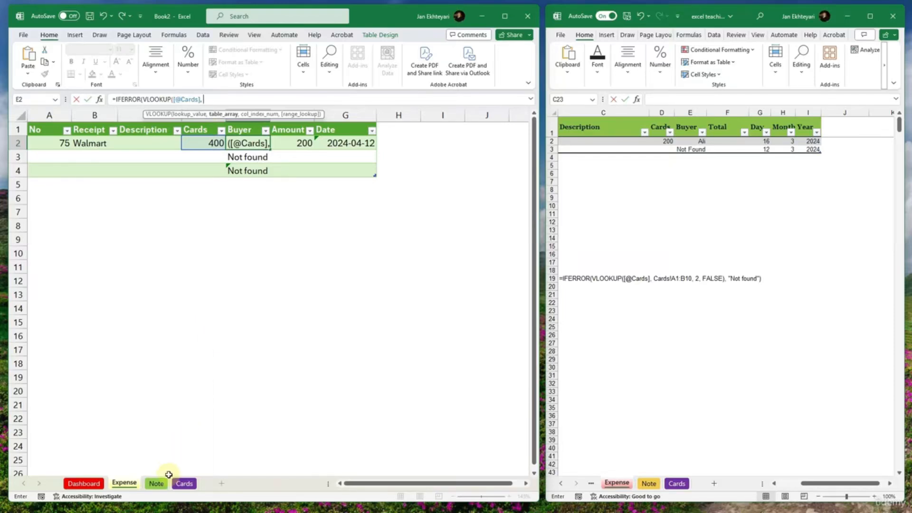
{"action": "left_click", "coordinate": [184, 483]}
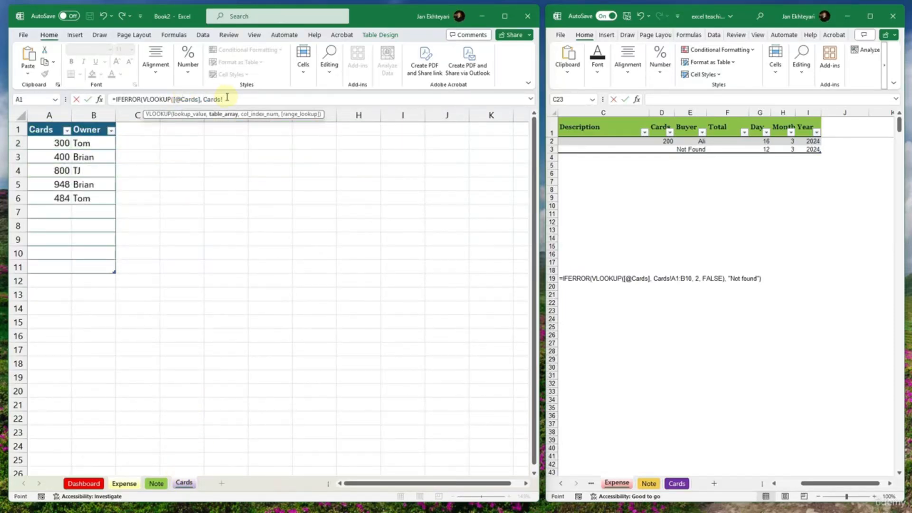
{"action": "left_click_drag", "start_coordinate": [224, 99], "coordinate": [207, 98]}
{"action": "key", "text": "BackSpace"}
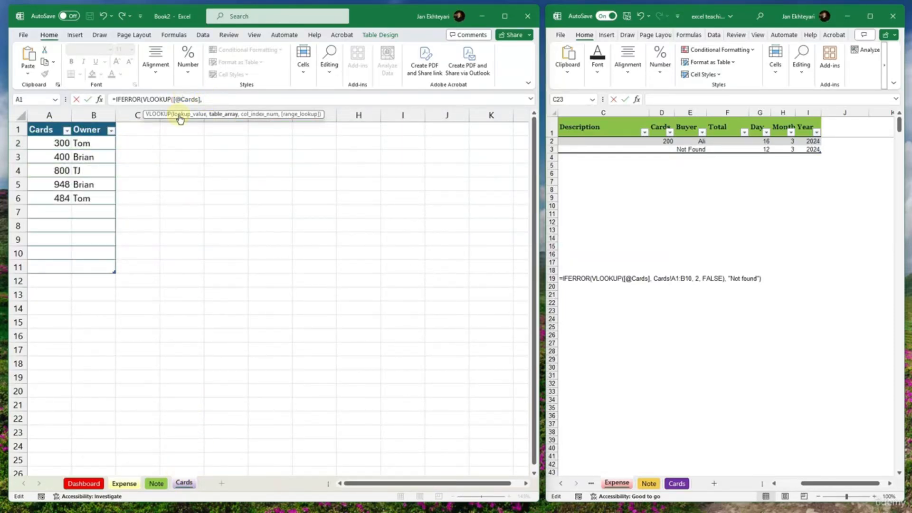
{"action": "left_click_drag", "start_coordinate": [35, 127], "coordinate": [87, 266]}
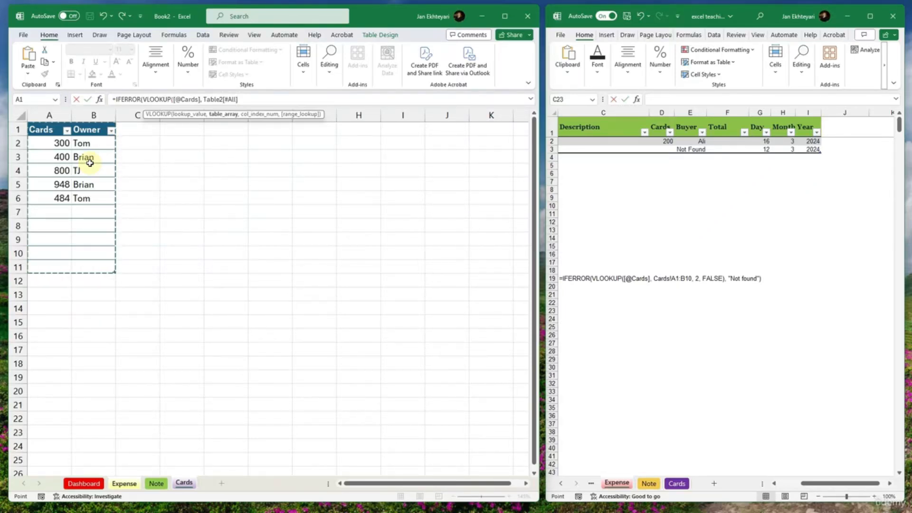
- Set the VLOOKUP column index to 2 and its range lookup to FALSE for an exact match
{"action": "type", "text": ", "}
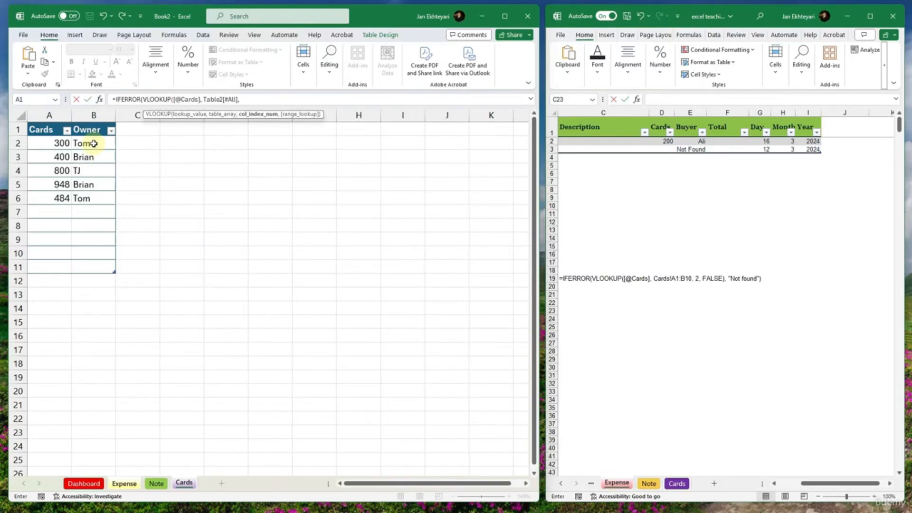
{"action": "type", "text": "W"}
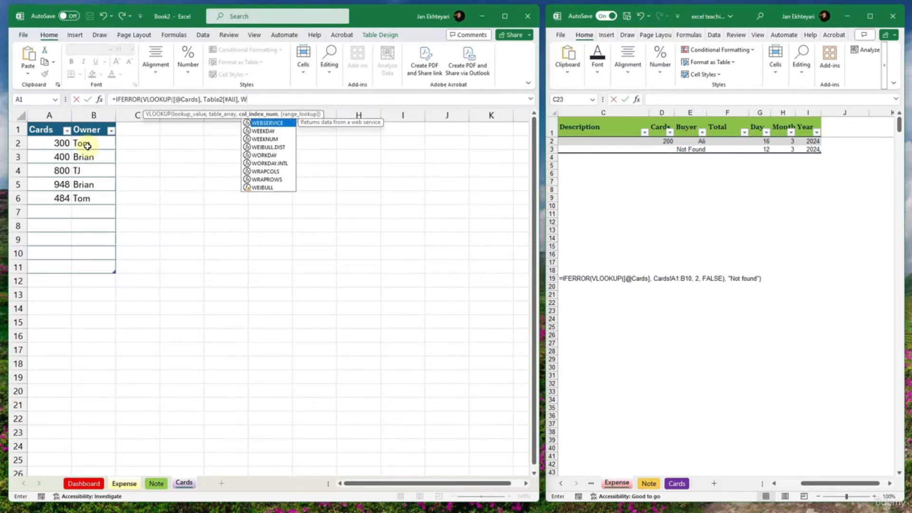
{"action": "key", "text": "BackSpace"}
{"action": "type", "text": "2"}
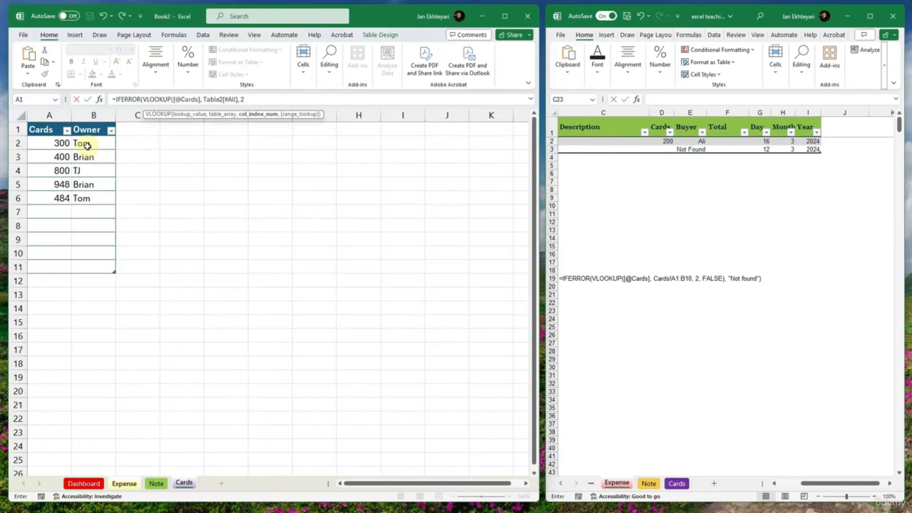
{"action": "type", "text": ","}
{"action": "type", "text": "fALSE"}
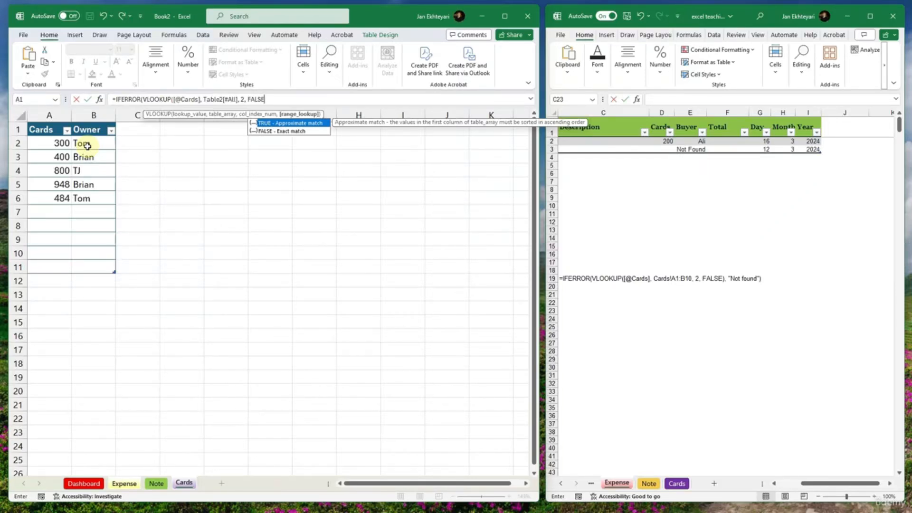
{"action": "type", "text": "), \""}
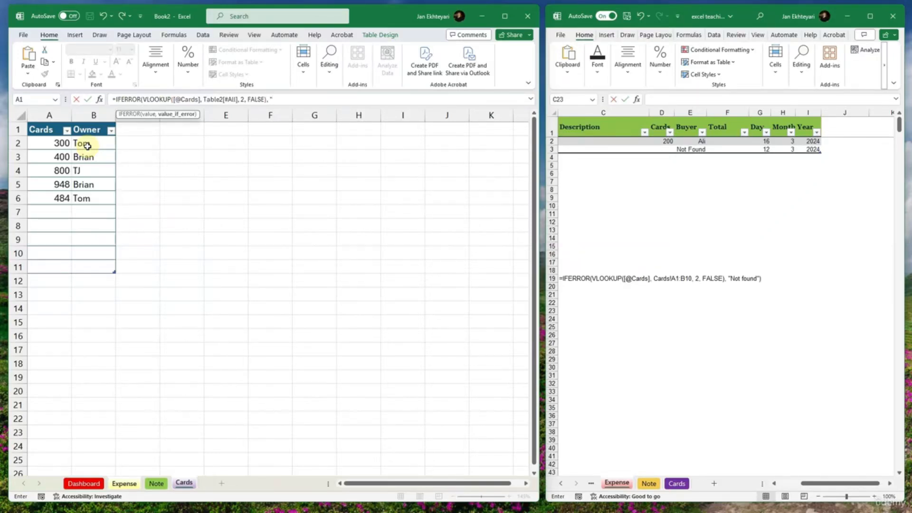
{"action": "type", "text": "Not Found\")"}
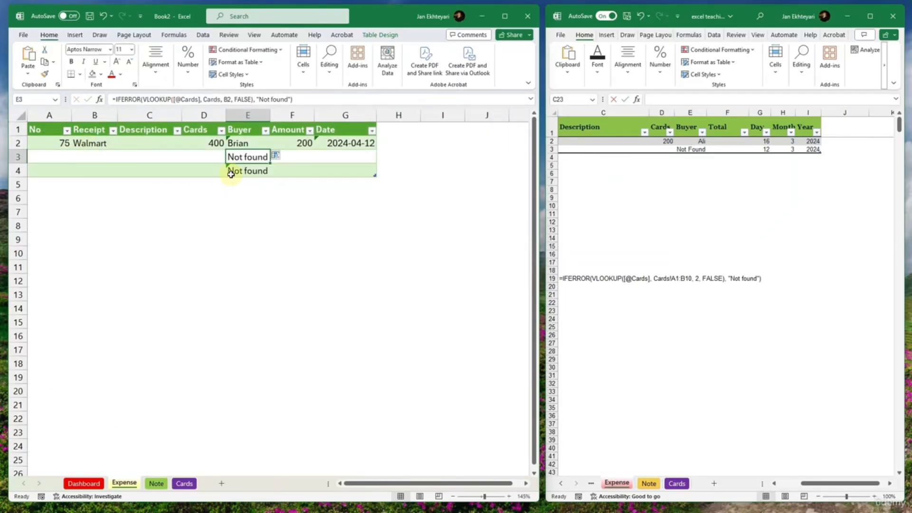
- Finish the E2 Buyer formula with "Not Found" as the IFERROR fallback, enter it, and reselect the cell
{"action": "left_click", "coordinate": [233, 144]}
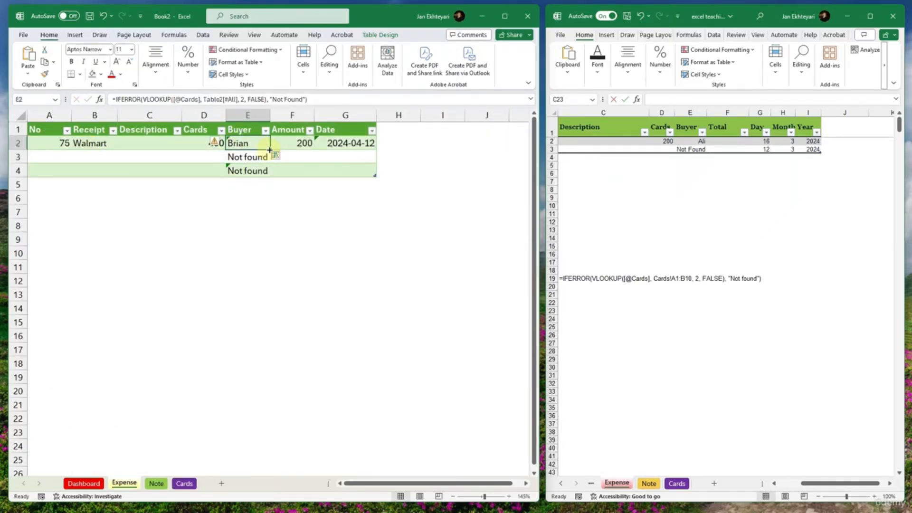
- Fill the E2 Buyer formula down the table column and restore E2 to the calculated column formula
{"action": "double_click", "coordinate": [269, 149]}
{"action": "left_click", "coordinate": [213, 181]}
{"action": "left_click", "coordinate": [235, 154]}
{"action": "left_click", "coordinate": [235, 144]}
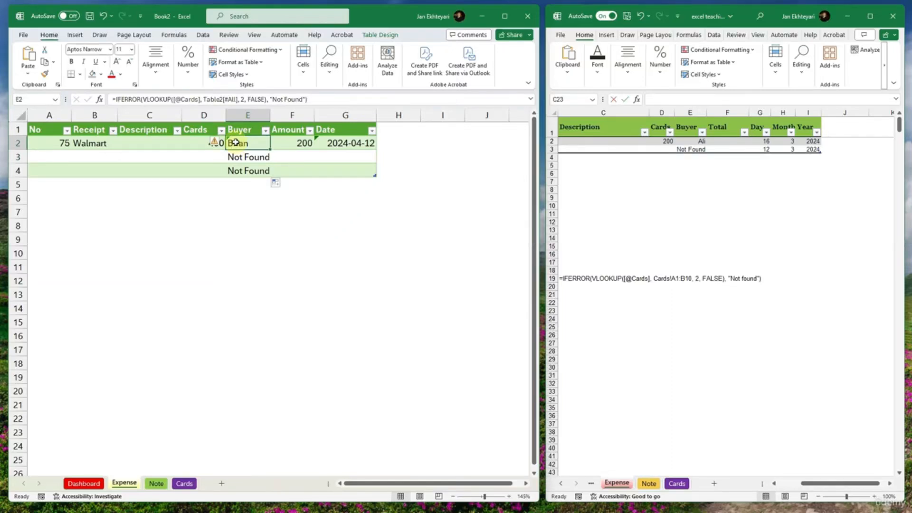
{"action": "left_click", "coordinate": [219, 141]}
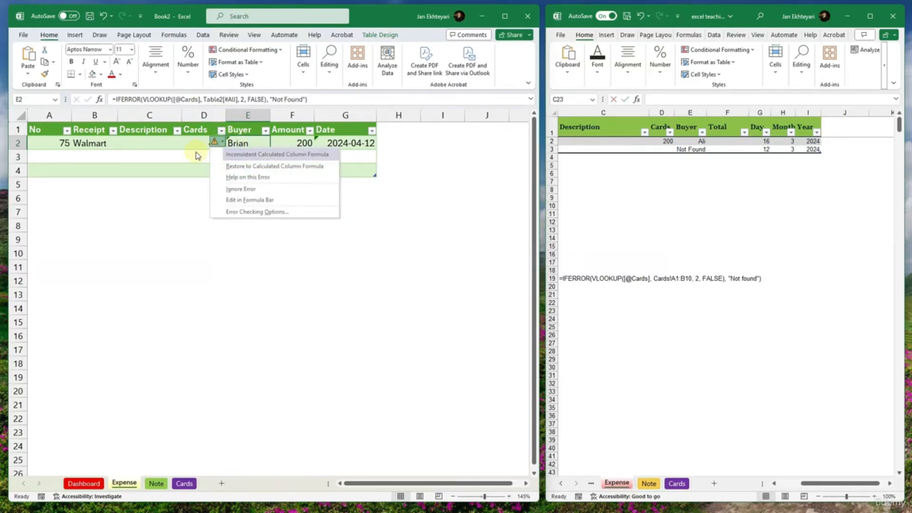
{"action": "left_click", "coordinate": [232, 166]}
- Enter the card number from Cards sheet cell A2 in D3 and the one from Cards sheet cell A6 in D4
{"action": "left_click", "coordinate": [203, 163]}
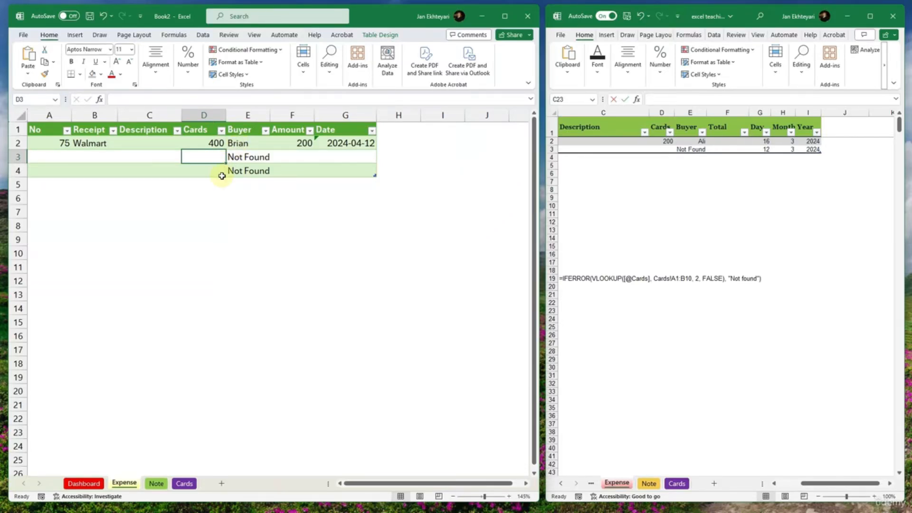
{"action": "type", "text": "300"}
{"action": "key", "text": "Return"}
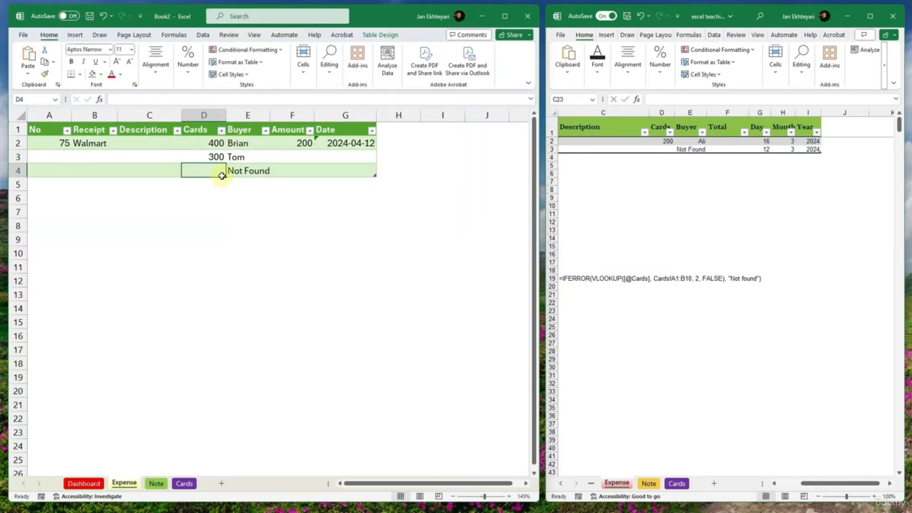
{"action": "left_click", "coordinate": [184, 482]}
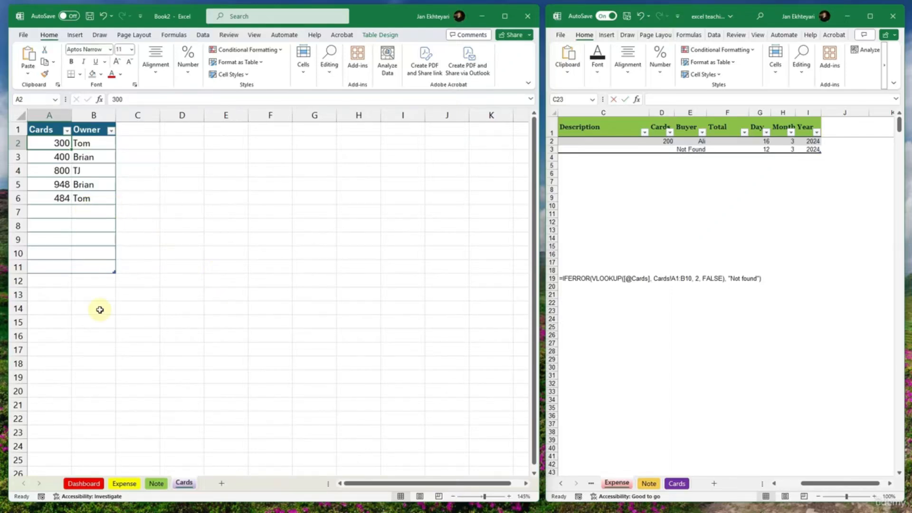
{"action": "left_click", "coordinate": [124, 483]}
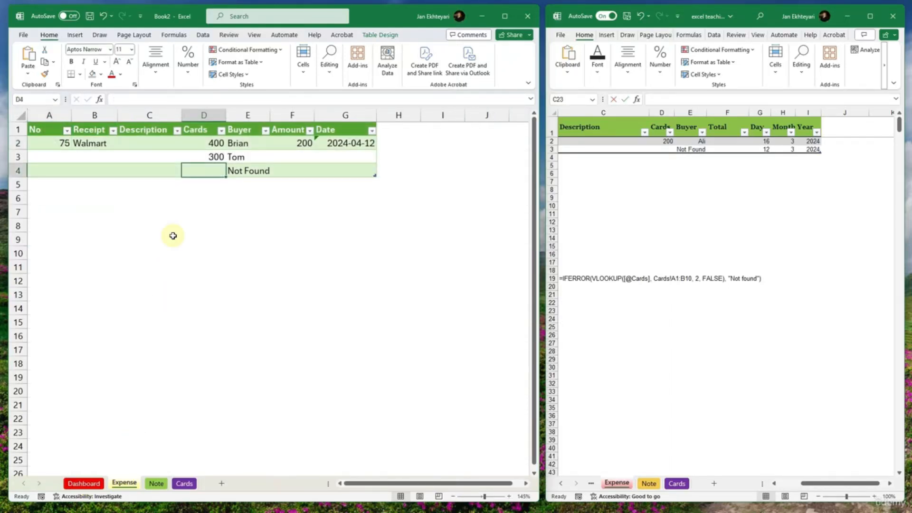
{"action": "type", "text": "484"}
{"action": "key", "text": "Return"}
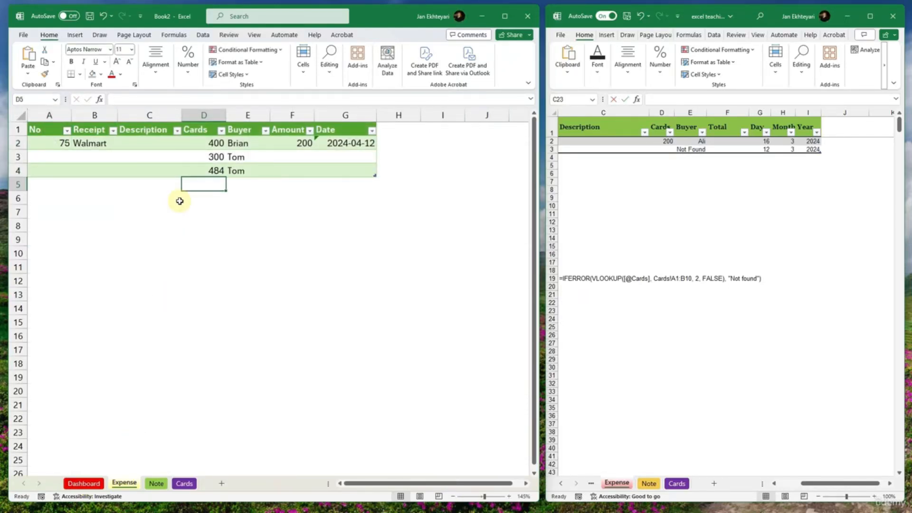
- Enter 76 as the No and Foodbasics as the Receipt in row 3 of the Expense table
{"action": "left_click", "coordinate": [97, 156]}
{"action": "left_click", "coordinate": [51, 154]}
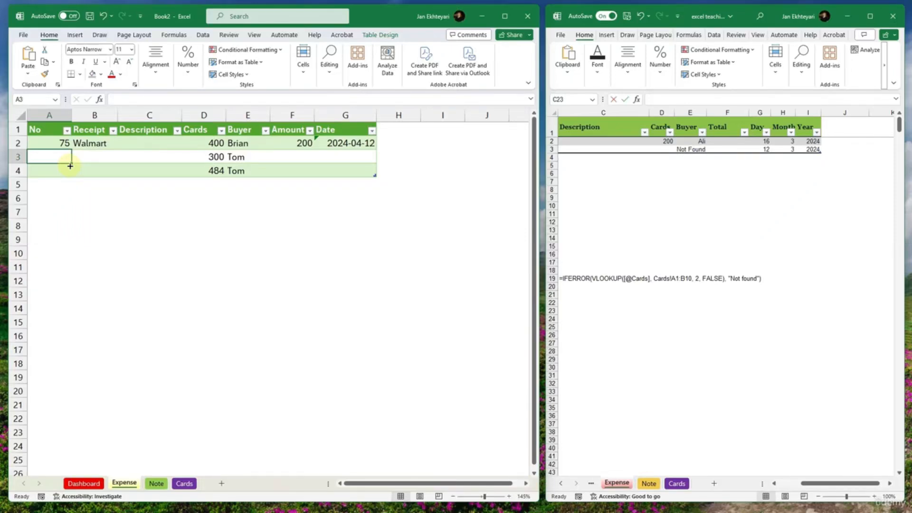
{"action": "type", "text": "76"}
{"action": "key", "text": "Tab"}
{"action": "type", "text": "F"}
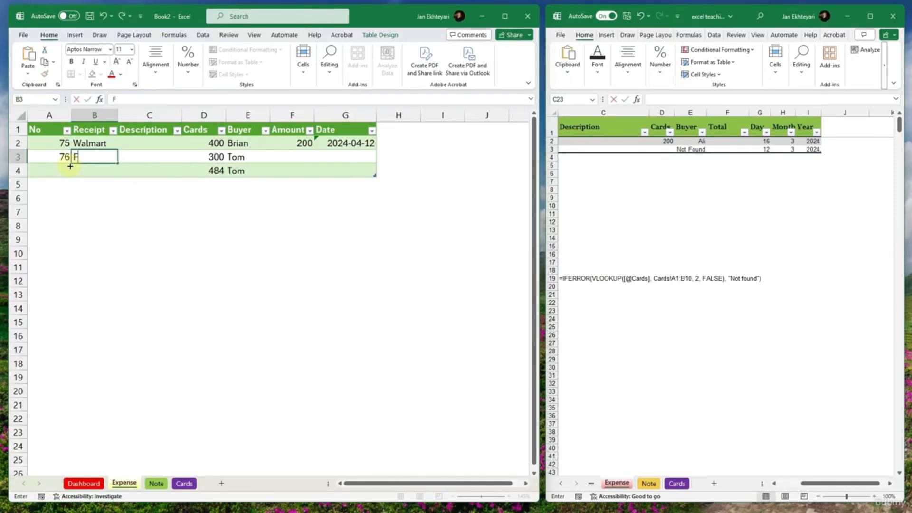
{"action": "type", "text": "oodbasics"}
{"action": "key", "text": "Tab"}
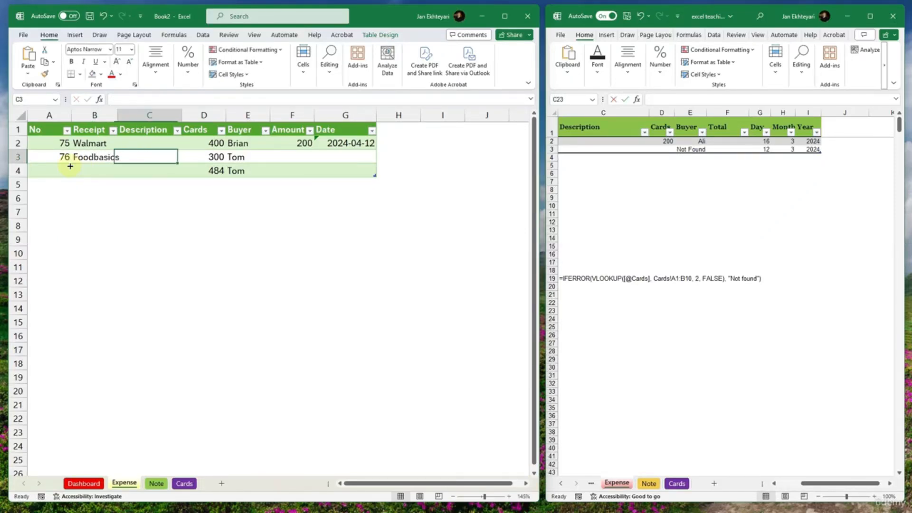
- Skip the Description, Cards and Buyer cells of row 3 and set its Amount to 300
{"action": "key", "text": "Tab"}
{"action": "key", "text": "Tab"}
{"action": "key", "text": "Tab"}
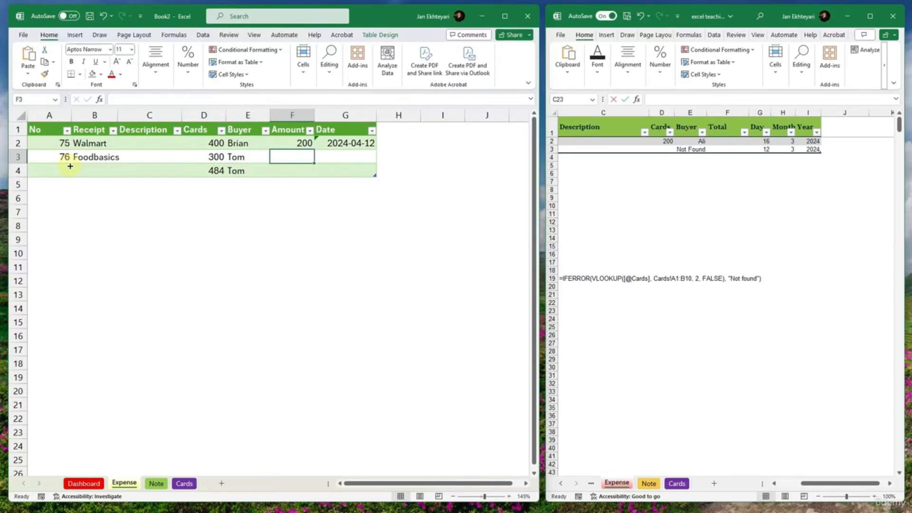
{"action": "type", "text": "300"}
{"action": "key", "text": "Tab"}
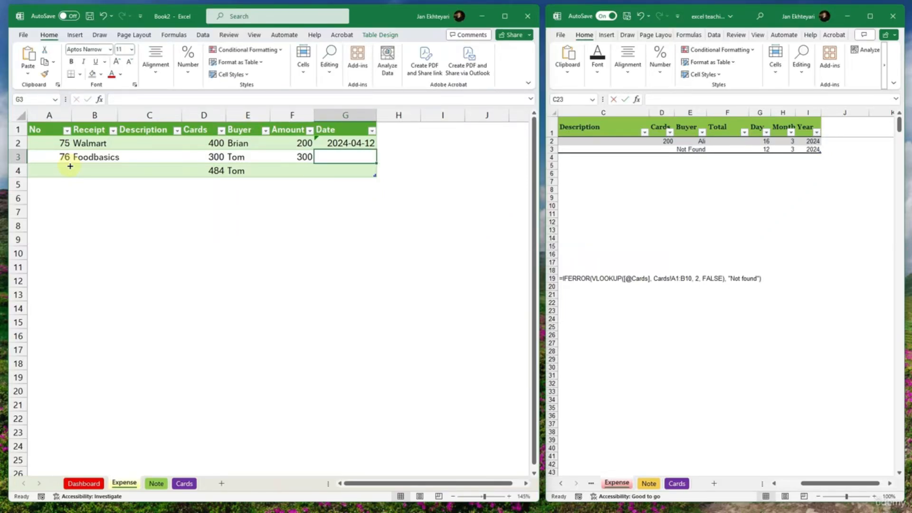
- Restore the G2 date to its calculated column formula, =TODAY(), and fill it down through G4
{"action": "left_click", "coordinate": [326, 142]}
{"action": "left_click", "coordinate": [305, 139]}
{"action": "left_click", "coordinate": [325, 141]}
{"action": "left_click", "coordinate": [306, 143]}
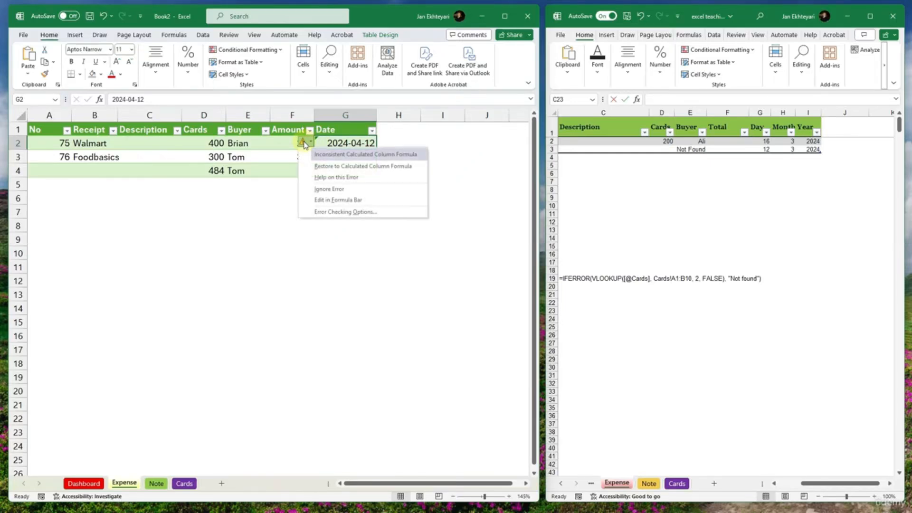
{"action": "left_click", "coordinate": [323, 163]}
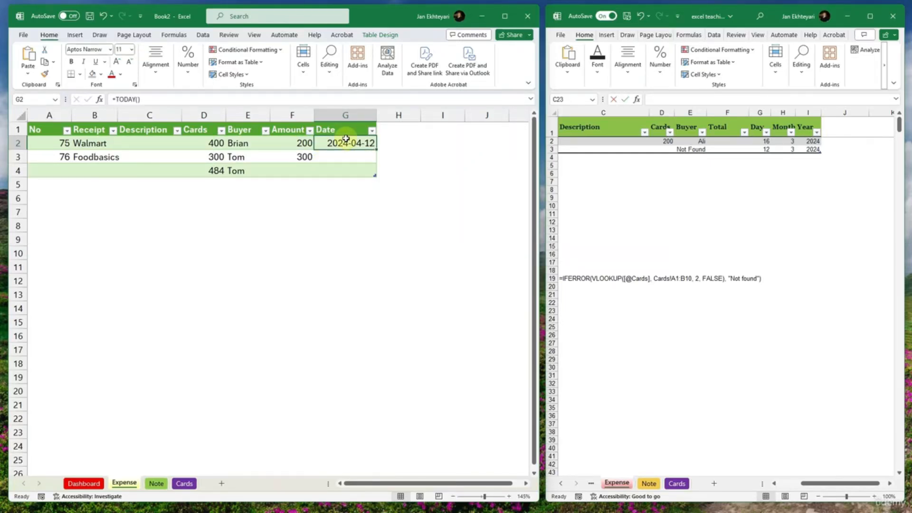
{"action": "left_click_drag", "start_coordinate": [376, 150], "coordinate": [379, 177]}
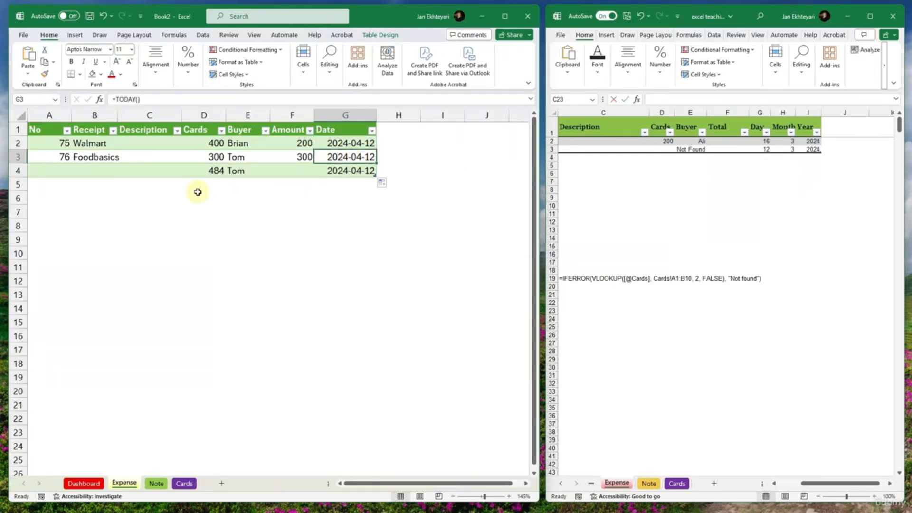
- Enter 77 as the No and Amazon as the Receipt in row 4, and move on to that row's Amount cell
{"action": "left_click", "coordinate": [128, 170]}
{"action": "left_click", "coordinate": [66, 169]}
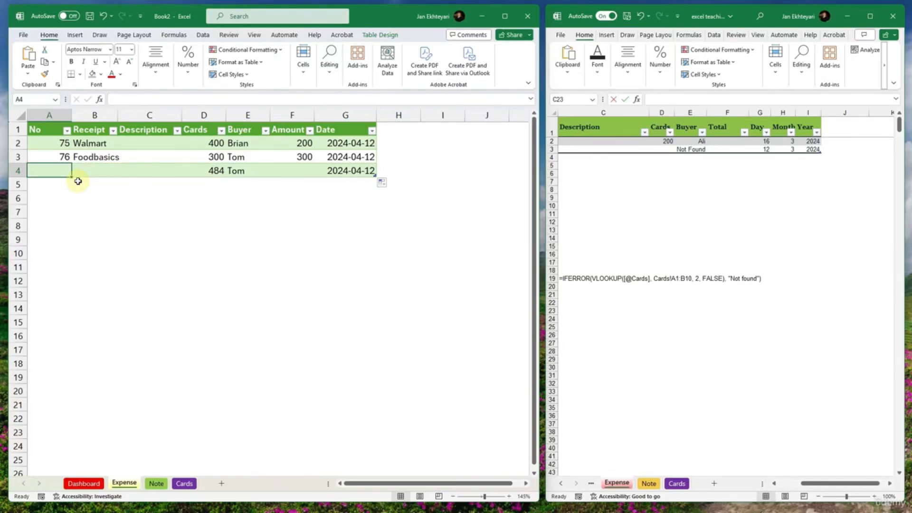
{"action": "type", "text": "77"}
{"action": "key", "text": "Tab"}
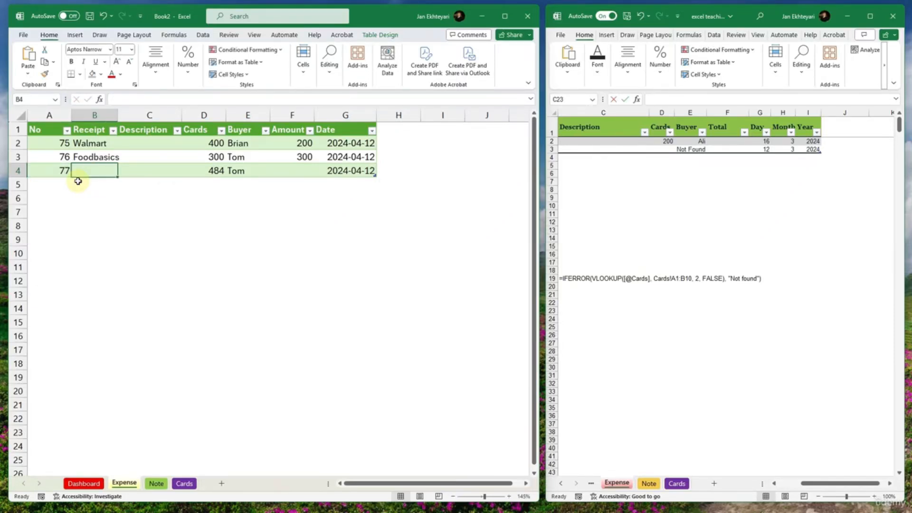
{"action": "type", "text": "Amazon"}
{"action": "key", "text": "Tab"}
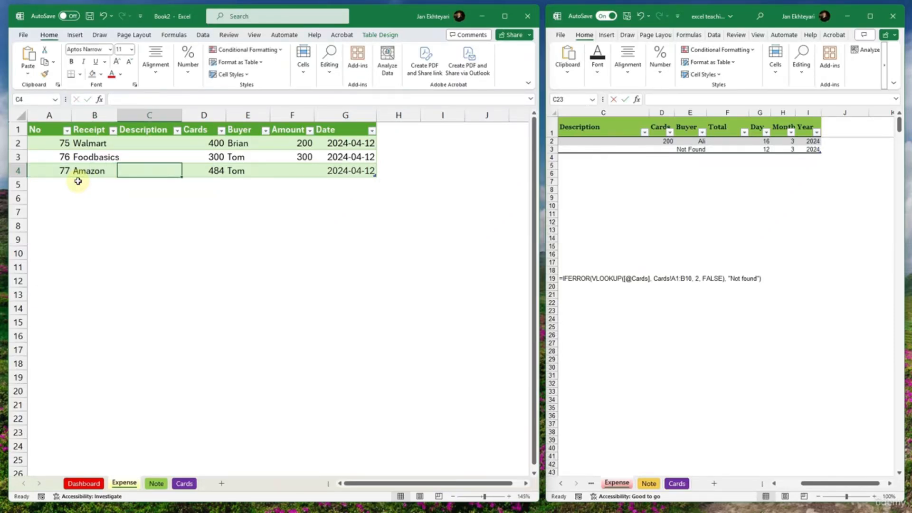
{"action": "key", "text": "Tab"}
{"action": "key", "text": "Tab"}
{"action": "key", "text": "Tab"}
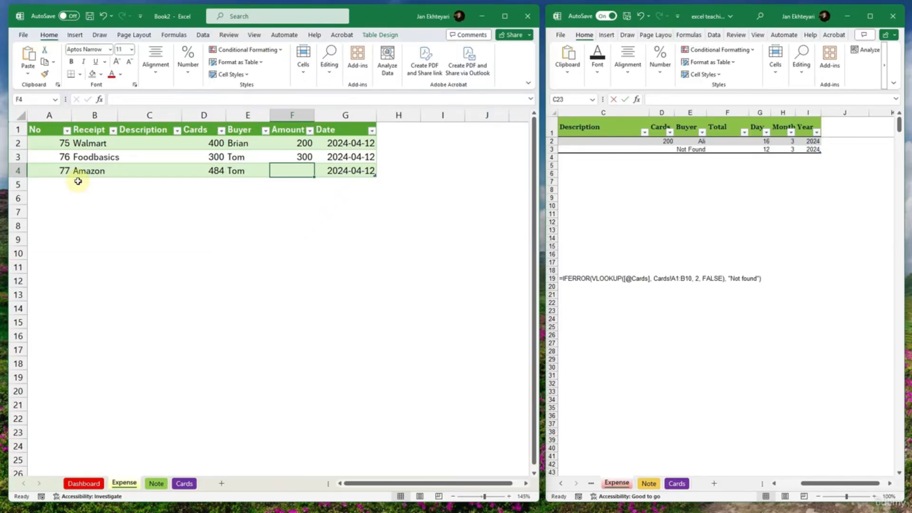
- Replace the card number in Expense cell D4 with the one from Cards sheet cell A4, and set row 4's Amount to 150
{"action": "left_click", "coordinate": [185, 483]}
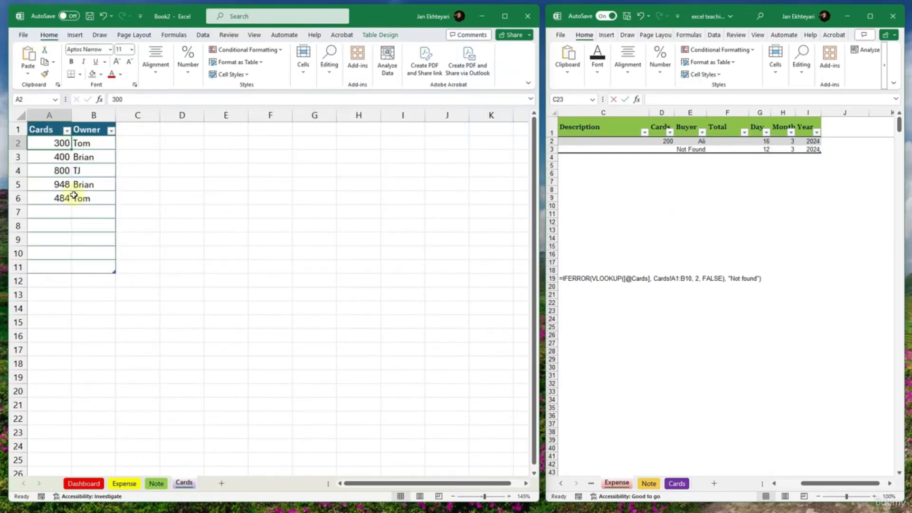
{"action": "left_click", "coordinate": [95, 482]}
{"action": "left_click", "coordinate": [124, 482]}
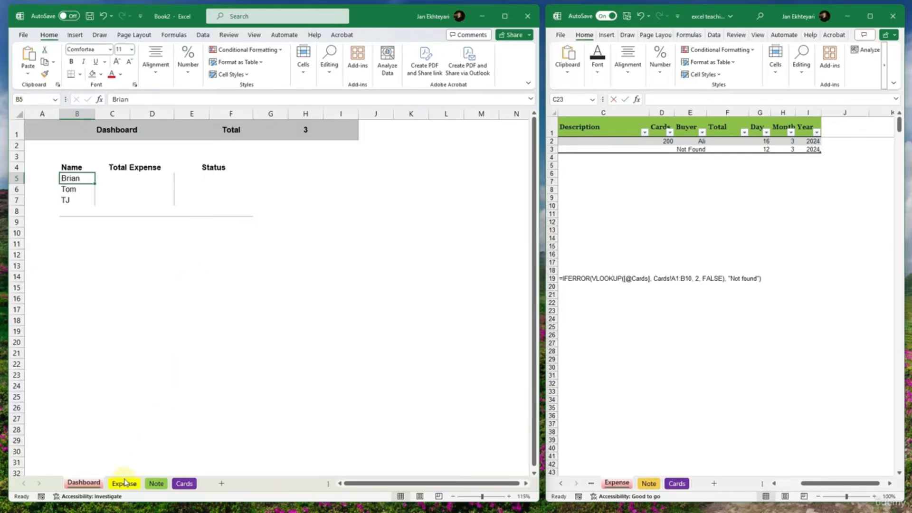
{"action": "left_click", "coordinate": [203, 158]}
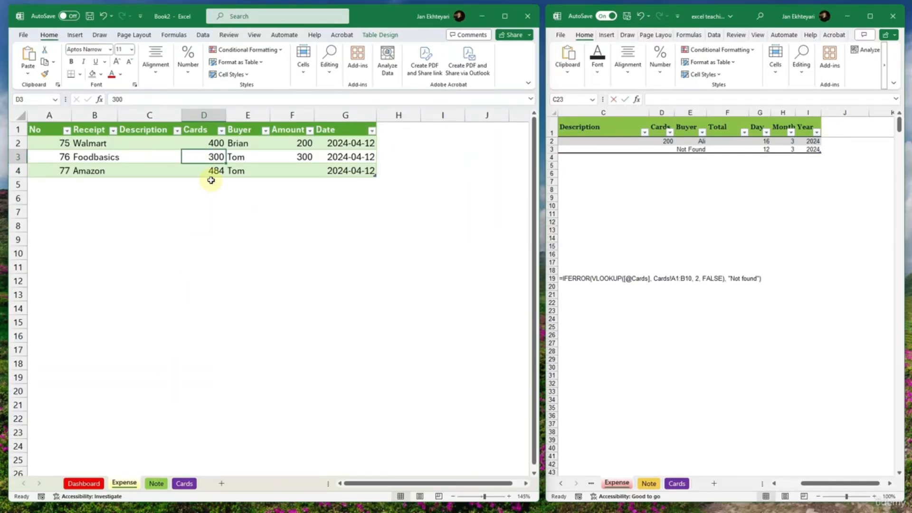
{"action": "key", "text": "Left"}
{"action": "key", "text": "Down"}
{"action": "key", "text": "Right"}
{"action": "type", "text": "8"}
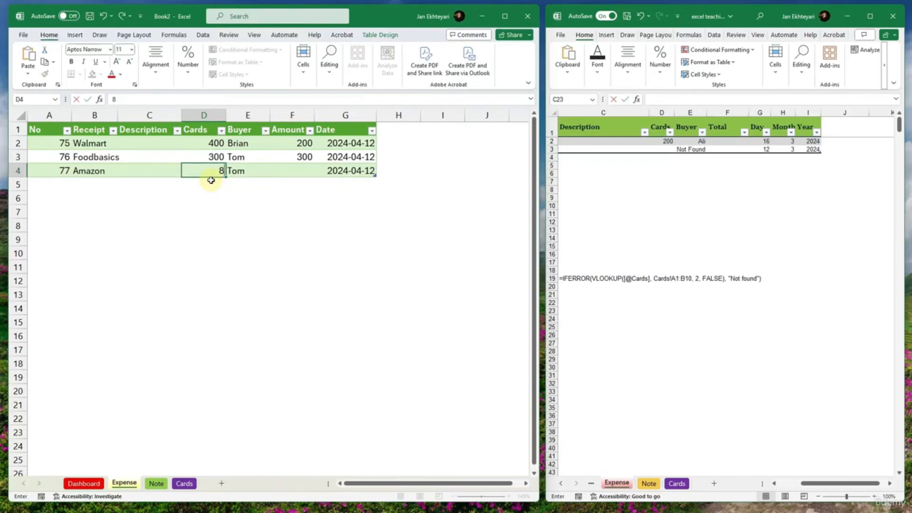
{"action": "type", "text": "00"}
{"action": "key", "text": "Tab"}
{"action": "type", "text": "TJ"}
{"action": "key", "text": "Tab"}
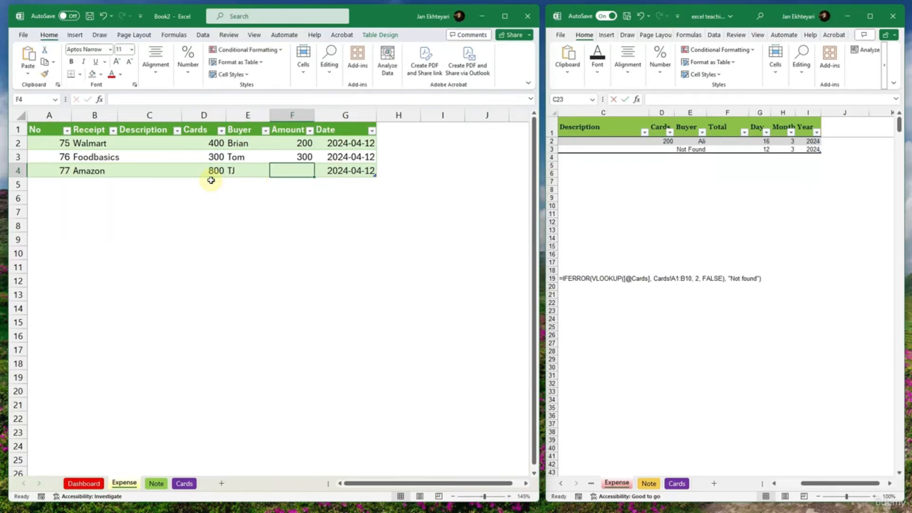
{"action": "type", "text": "150"}
{"action": "left_click", "coordinate": [250, 238]}
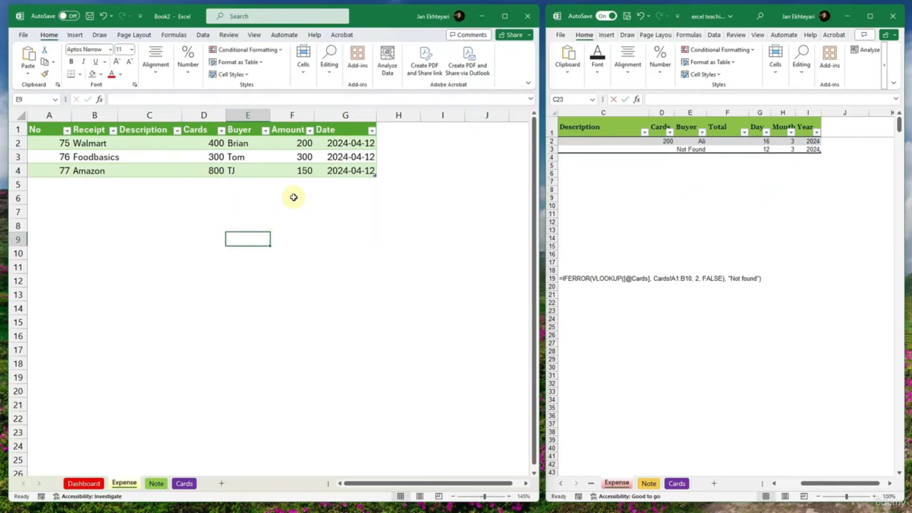
- Rename the Amount column header to "Amount ($)" and autofit column F to its contents
{"action": "left_click_drag", "start_coordinate": [298, 158], "coordinate": [298, 169]}
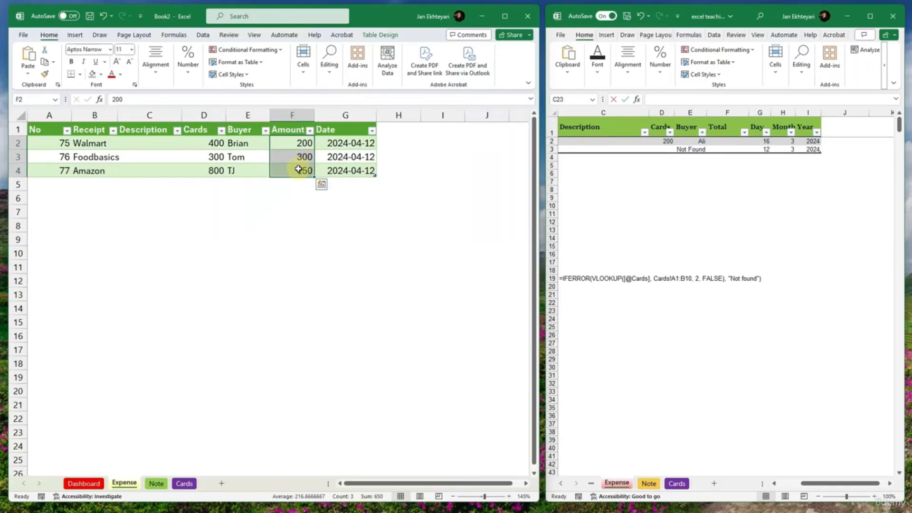
{"action": "left_click", "coordinate": [294, 158]}
{"action": "double_click", "coordinate": [291, 130]}
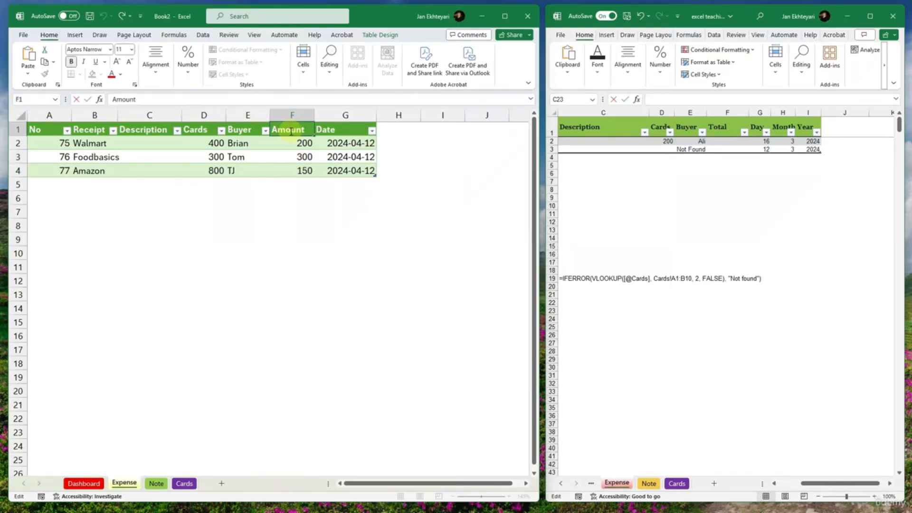
{"action": "left_click", "coordinate": [165, 101]}
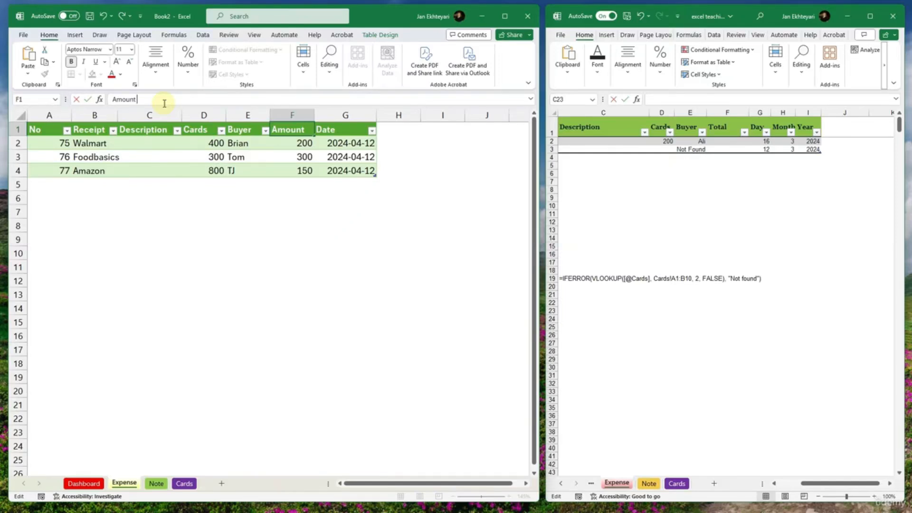
{"action": "type", "text": "($)"}
{"action": "key", "text": "Return"}
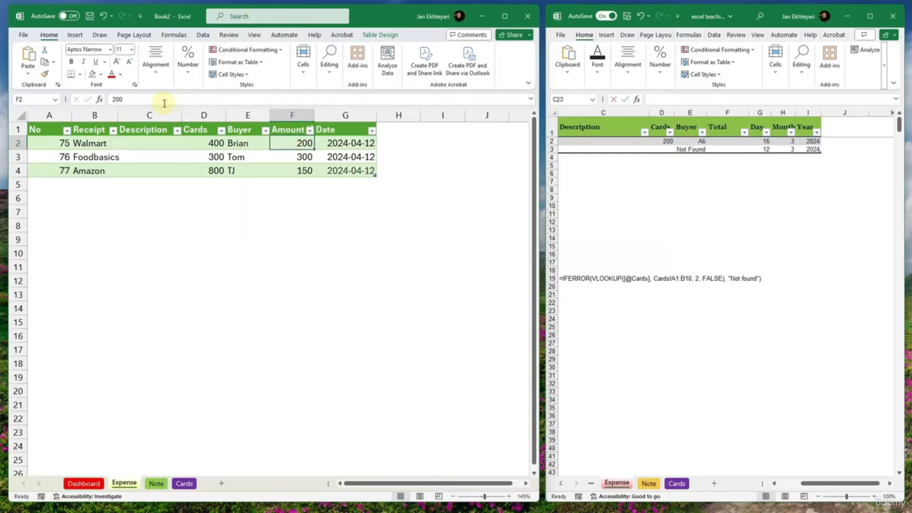
{"action": "double_click", "coordinate": [315, 114]}
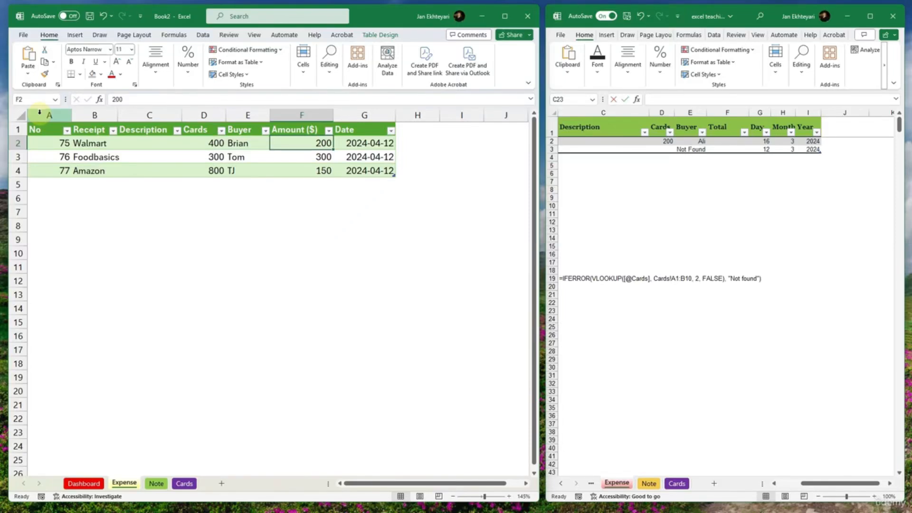
- Review Expense columns A to G and the Cards, Note and Dashboard sheets, and switch to the reference workbook
{"action": "left_click_drag", "start_coordinate": [47, 116], "coordinate": [380, 116]}
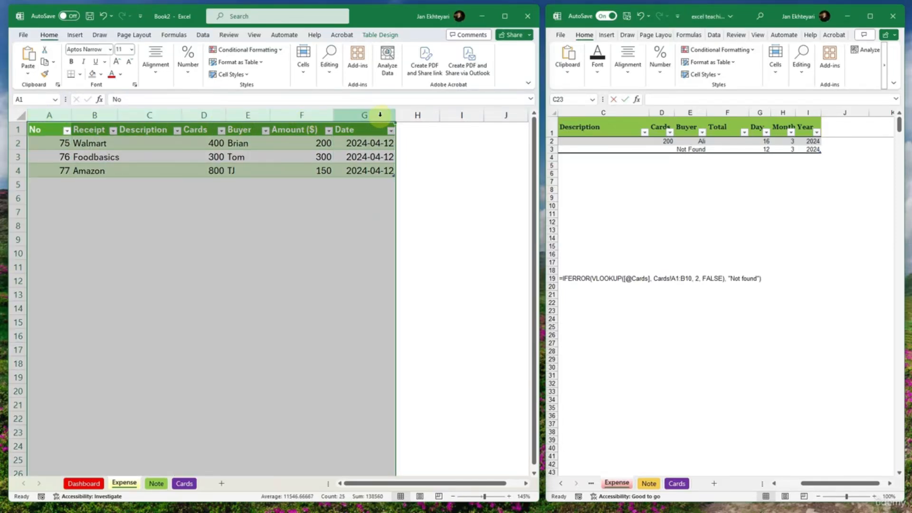
{"action": "left_click", "coordinate": [296, 187]}
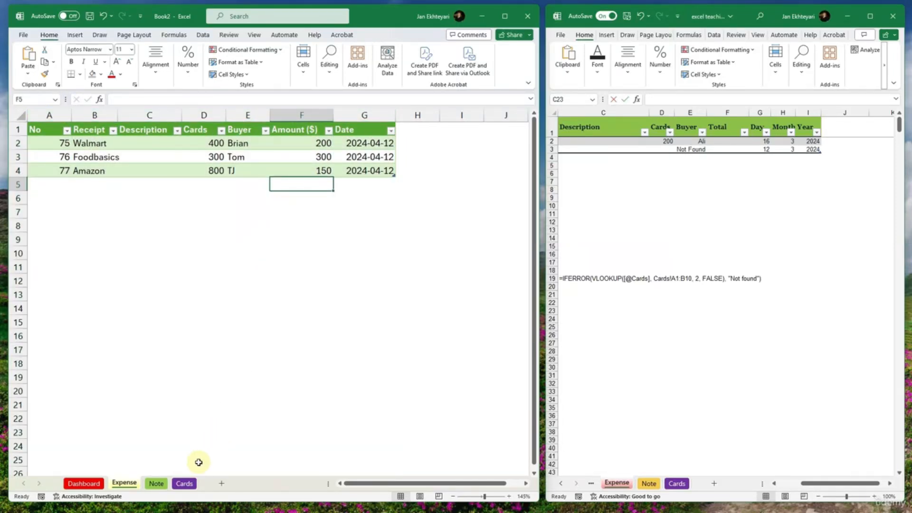
{"action": "left_click", "coordinate": [184, 483]}
{"action": "left_click", "coordinate": [161, 484]}
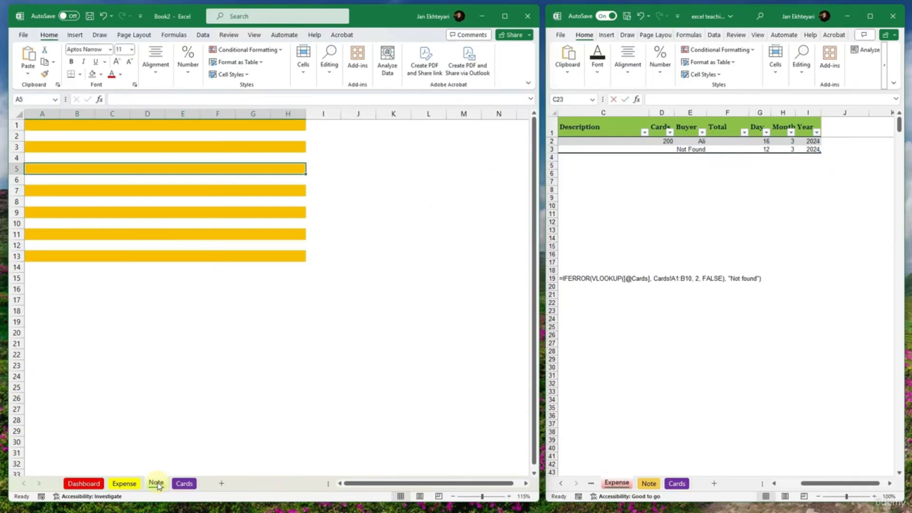
{"action": "left_click", "coordinate": [125, 483]}
{"action": "left_click", "coordinate": [95, 483]}
{"action": "left_click", "coordinate": [155, 389]}
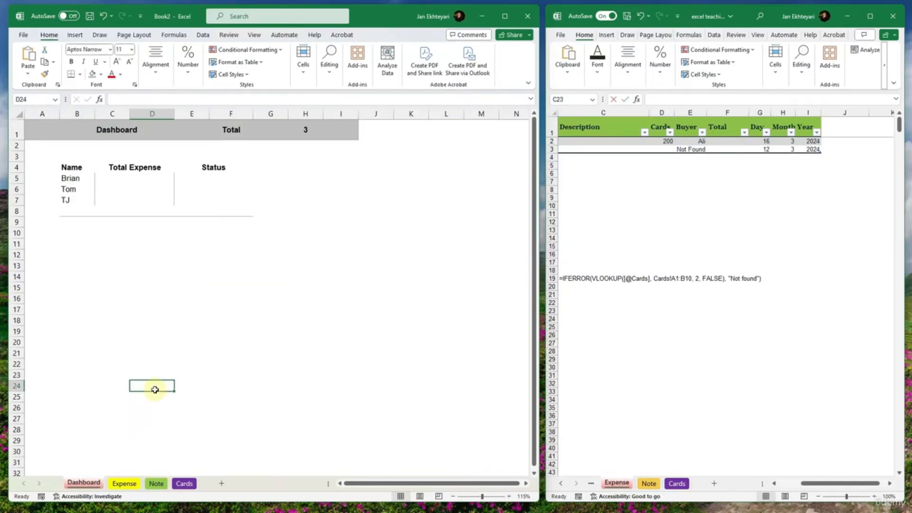
{"action": "left_click", "coordinate": [685, 365]}
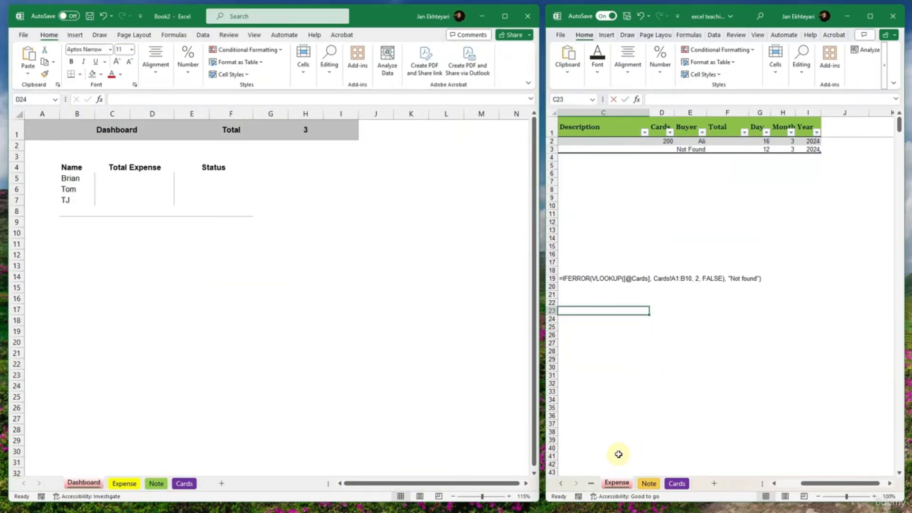
- Examine the reference workbook's Expense sheet and its Dashboard formulas for total expense, overall total and the total divided by the number of people
{"action": "left_click_drag", "start_coordinate": [571, 359], "coordinate": [600, 355]}
{"action": "left_click", "coordinate": [762, 319]}
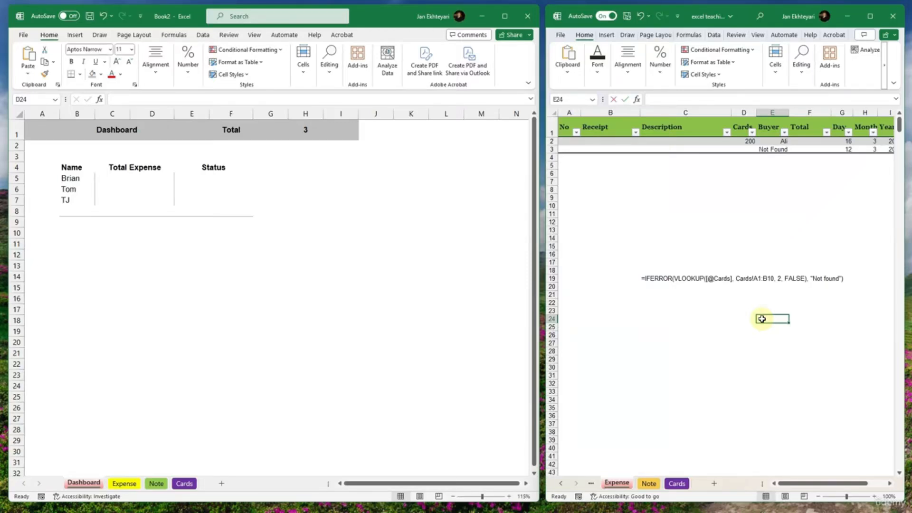
{"action": "left_click_drag", "start_coordinate": [808, 351], "coordinate": [769, 245]}
{"action": "left_click", "coordinate": [666, 384]}
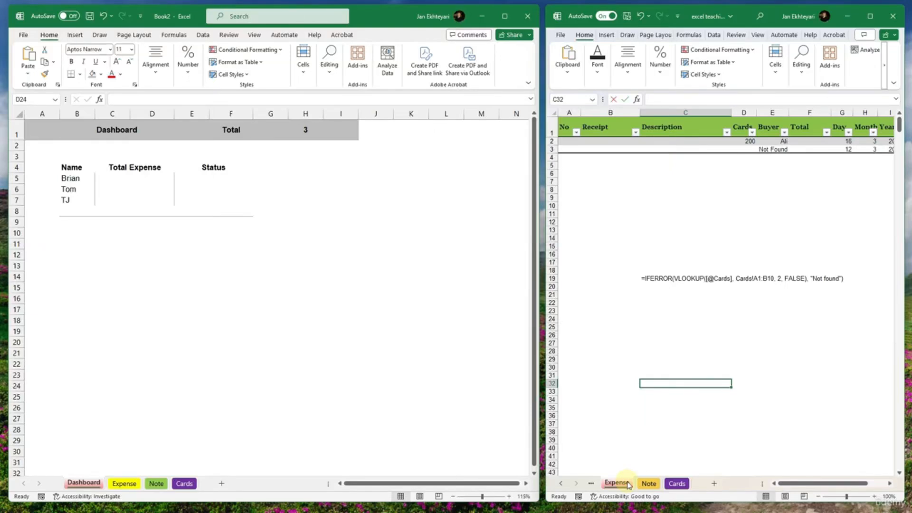
{"action": "left_click", "coordinate": [591, 483]}
{"action": "left_click", "coordinate": [620, 482]}
{"action": "left_click", "coordinate": [680, 281]}
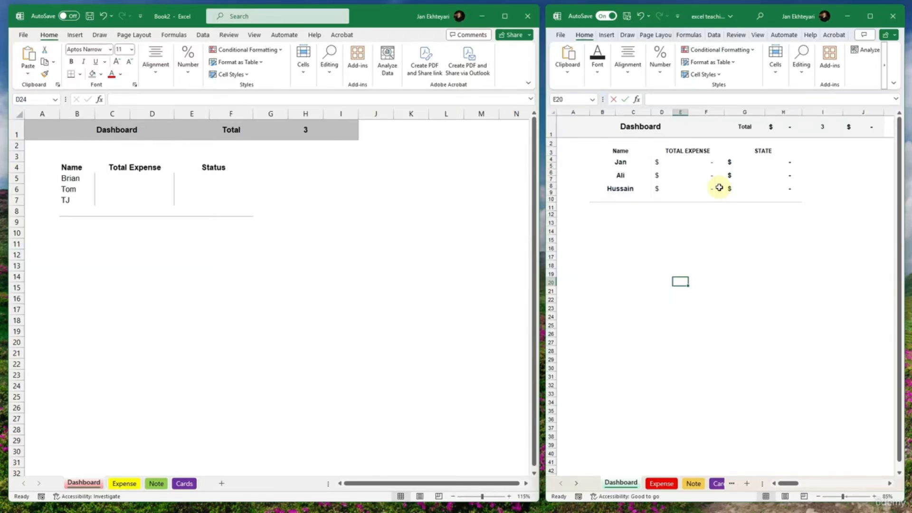
{"action": "left_click", "coordinate": [708, 162]}
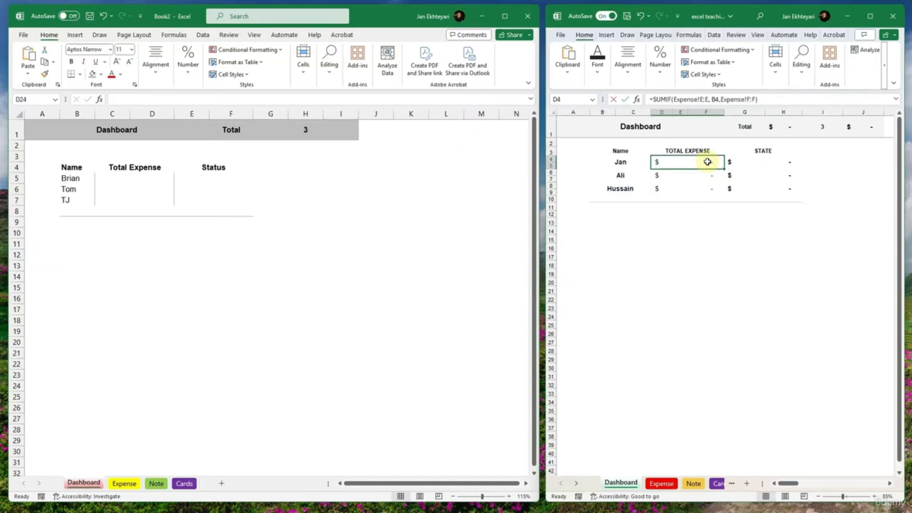
{"action": "left_click", "coordinate": [711, 128]}
{"action": "left_click", "coordinate": [776, 126]}
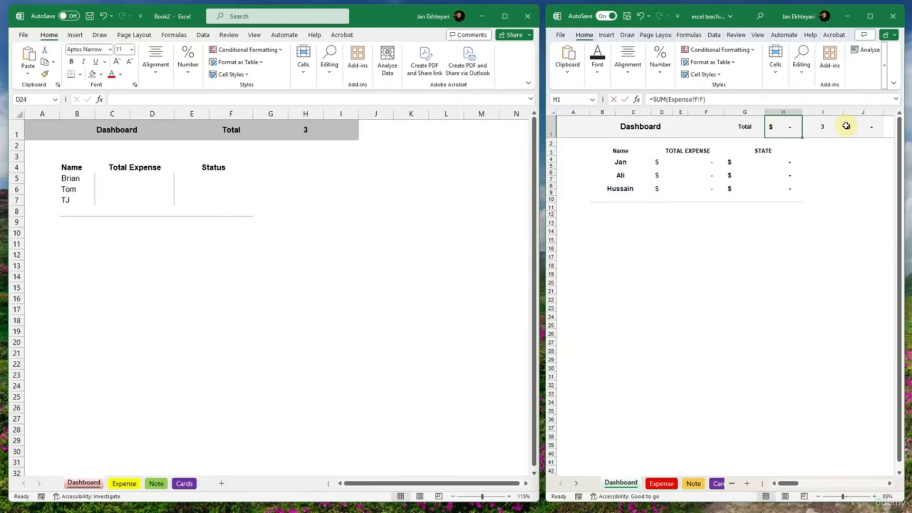
{"action": "left_click", "coordinate": [863, 127]}
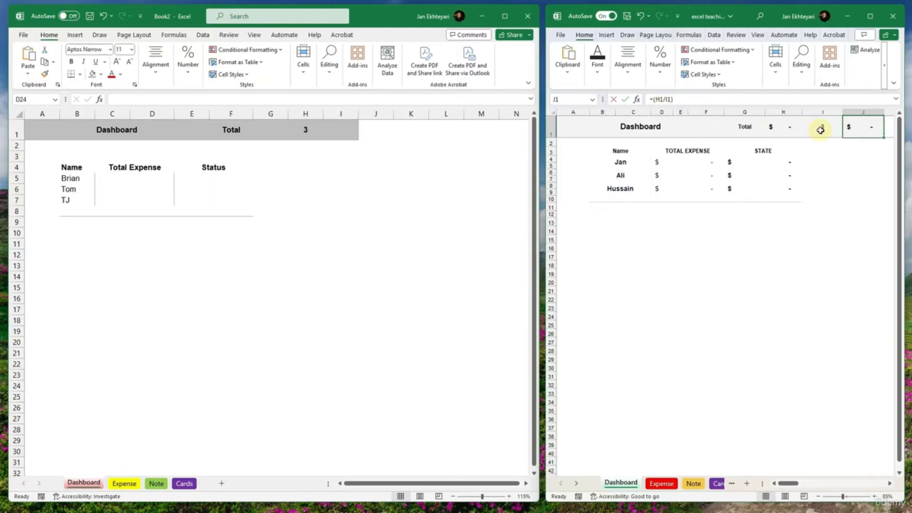
{"action": "left_click", "coordinate": [820, 128]}
- Check the reference Dashboard's total formula in H1 and select cell G1 beside Total on Book2's Dashboard
{"action": "left_click", "coordinate": [195, 128]}
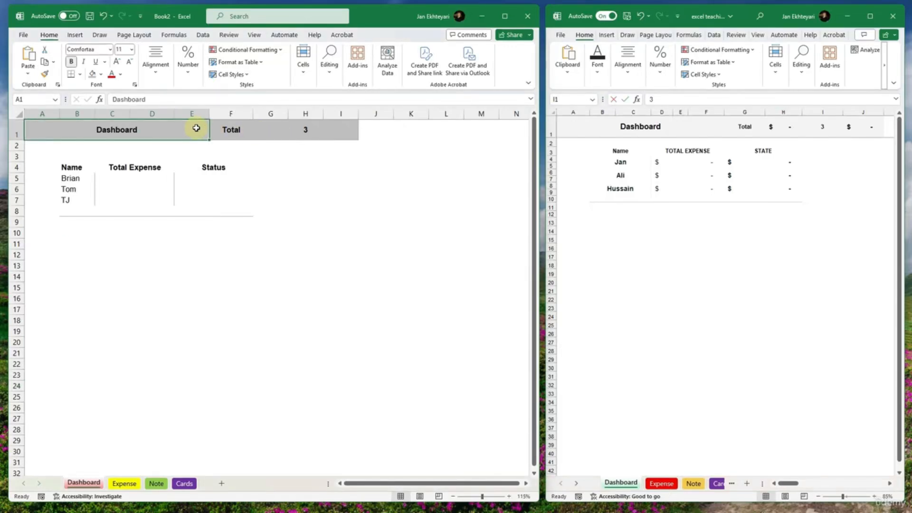
{"action": "left_click", "coordinate": [232, 128]}
{"action": "left_click", "coordinate": [198, 129]}
{"action": "left_click", "coordinate": [258, 128]}
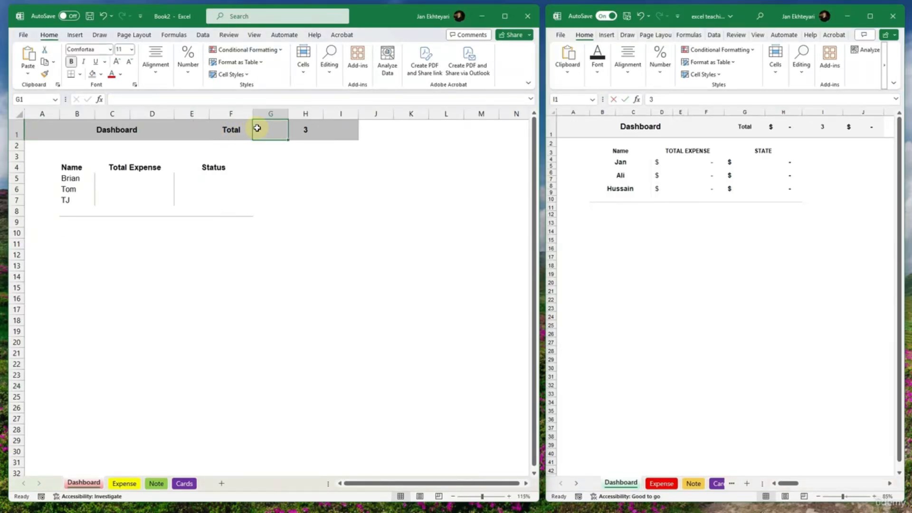
{"action": "double_click", "coordinate": [271, 130]}
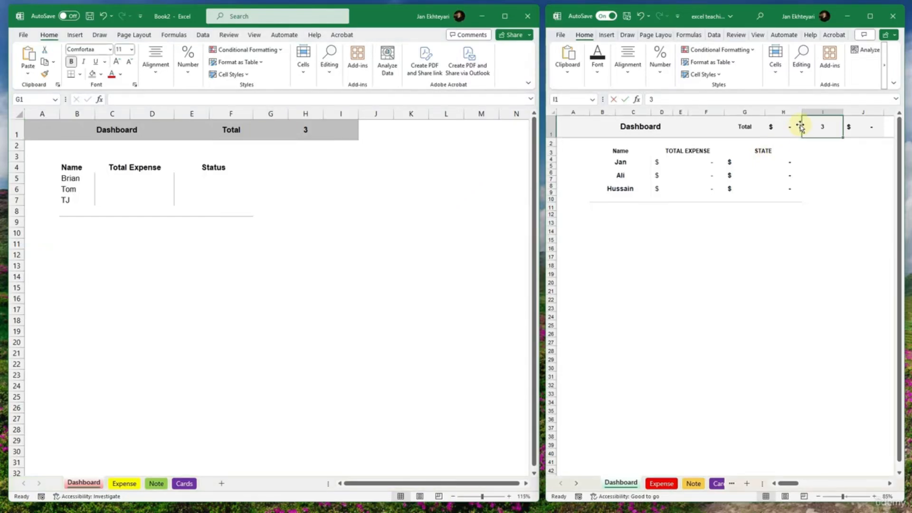
{"action": "left_click", "coordinate": [792, 126]}
{"action": "left_click", "coordinate": [284, 129]}
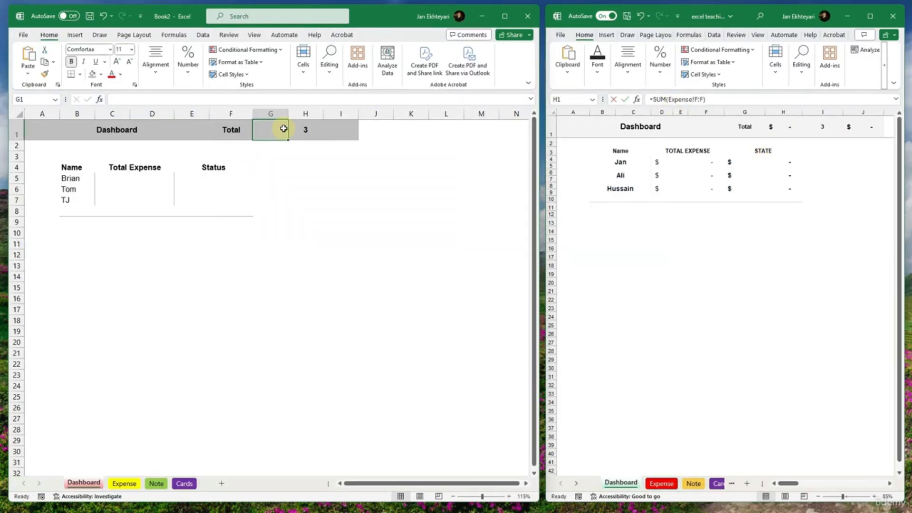
{"action": "type", "text": "=sum("}
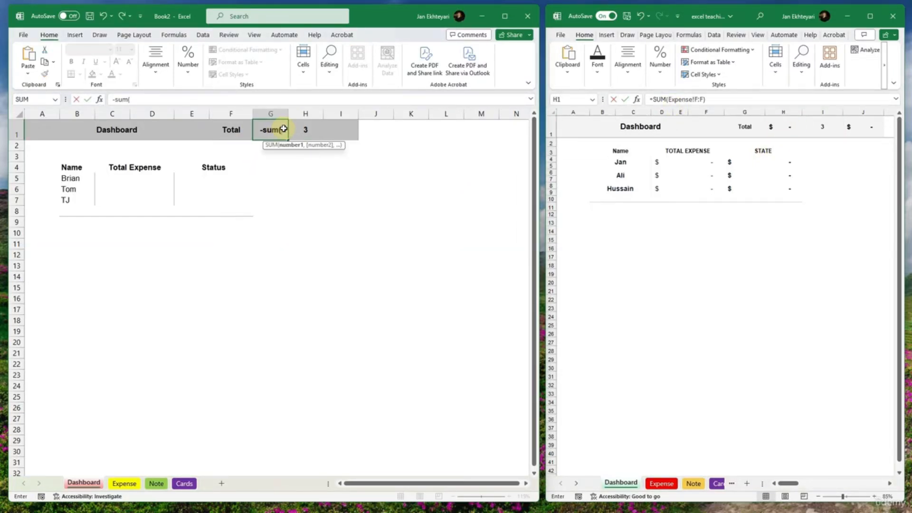
{"action": "key", "text": "BackSpace"}
{"action": "key", "text": "BackSpace"}
{"action": "key", "text": "BackSpace"}
{"action": "key", "text": "BackSpace"}
{"action": "key", "text": "BackSpace"}
- Enter =sum(Expense!F:F) in Dashboard cell G1 to total the Expense sheet's Amount column
{"action": "type", "text": "=su"}
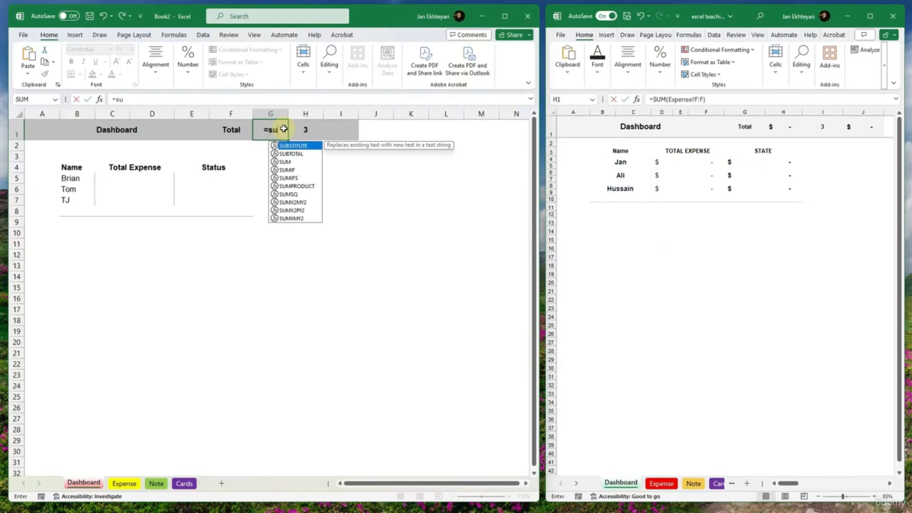
{"action": "type", "text": "m("}
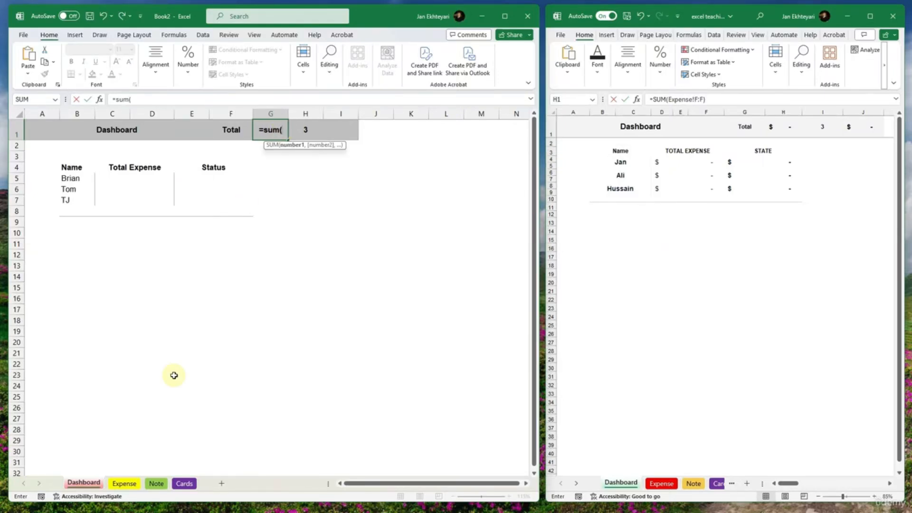
{"action": "left_click", "coordinate": [124, 483]}
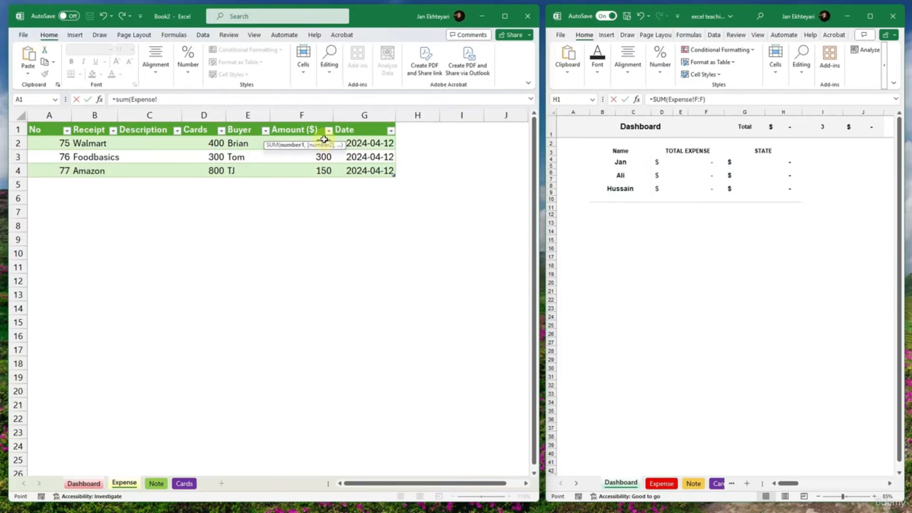
{"action": "left_click", "coordinate": [302, 116]}
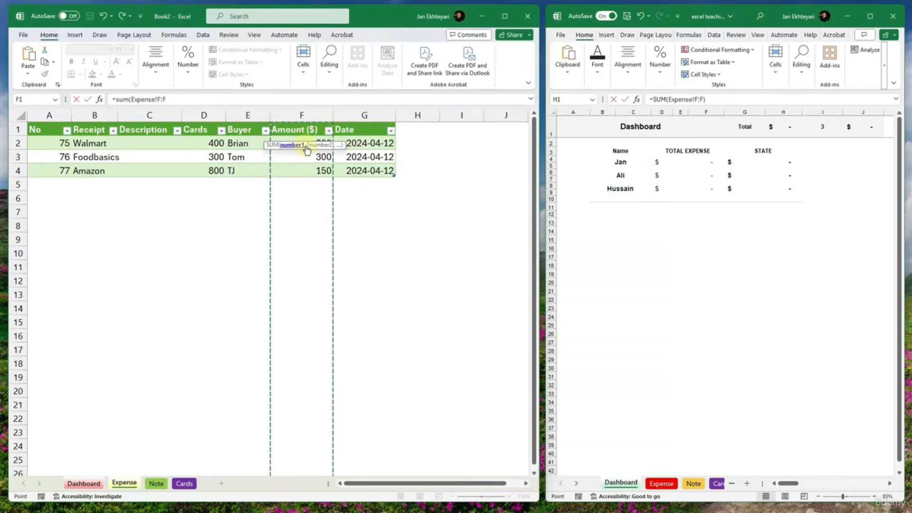
{"action": "left_click", "coordinate": [190, 97]}
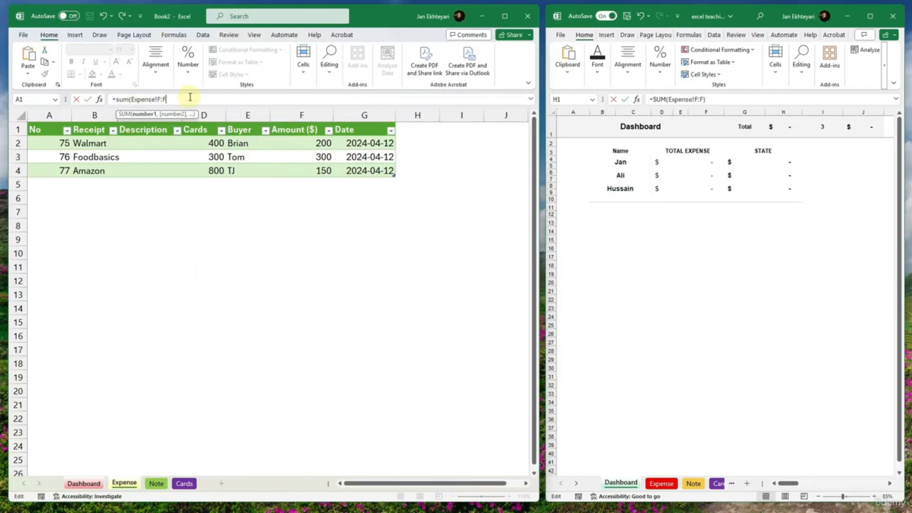
{"action": "type", "text": ")"}
{"action": "key", "text": "Return"}
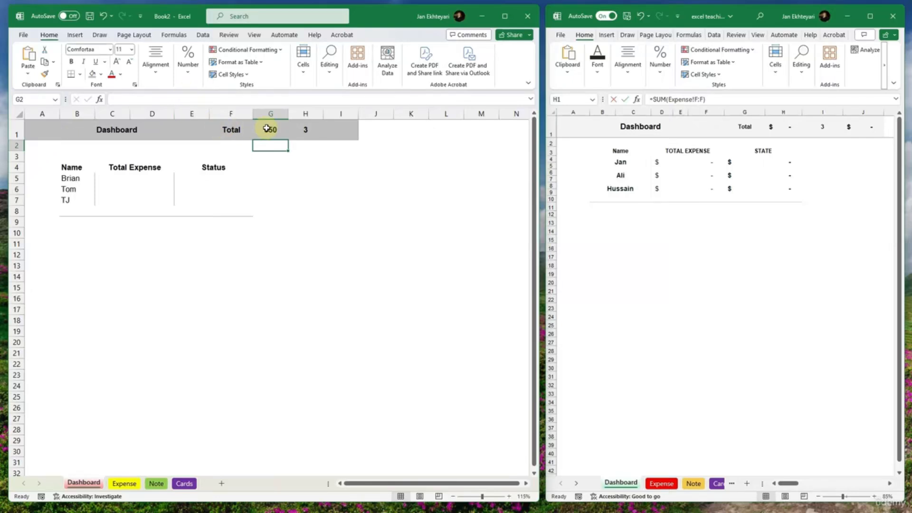
- Enter =(G1/H1) in Dashboard cell I1 to divide the total by the number of people
{"action": "left_click", "coordinate": [333, 130]}
{"action": "type", "text": "="}
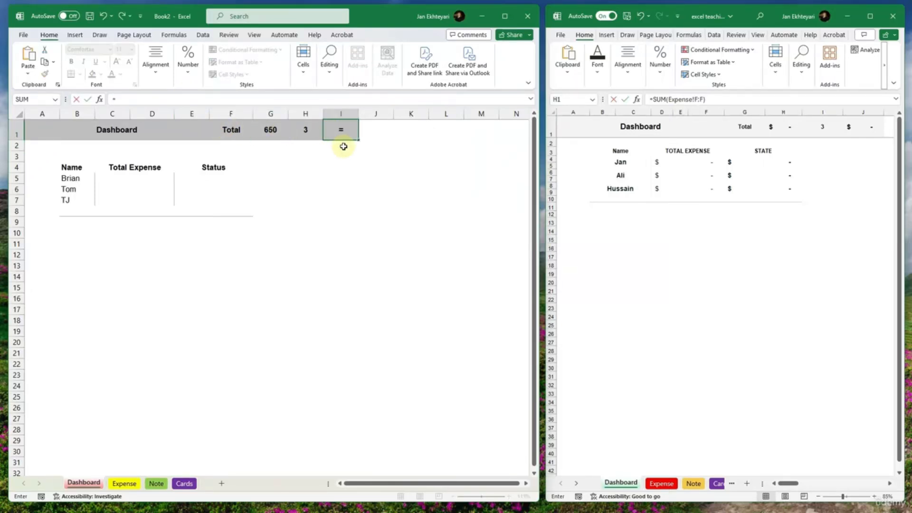
{"action": "type", "text": "("}
{"action": "left_click", "coordinate": [271, 130]}
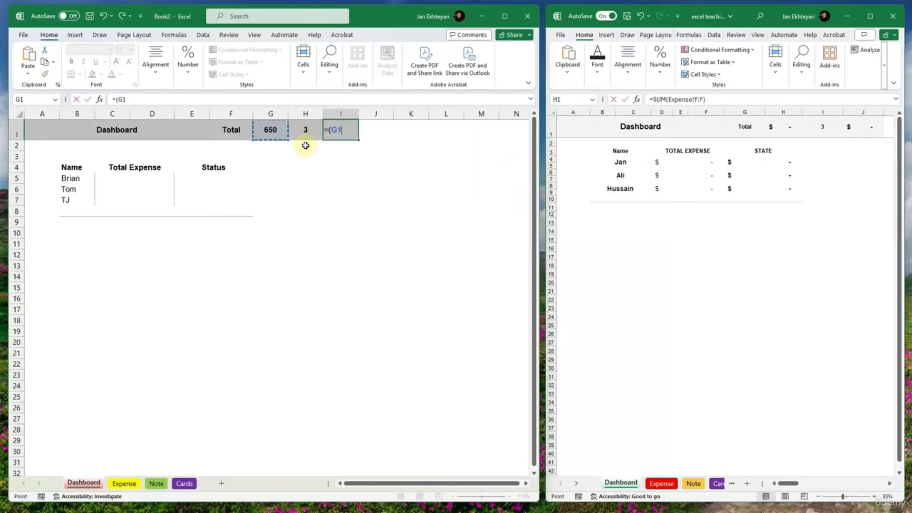
{"action": "type", "text": "/"}
{"action": "left_click", "coordinate": [306, 130]}
{"action": "type", "text": ")"}
{"action": "key", "text": "Return"}
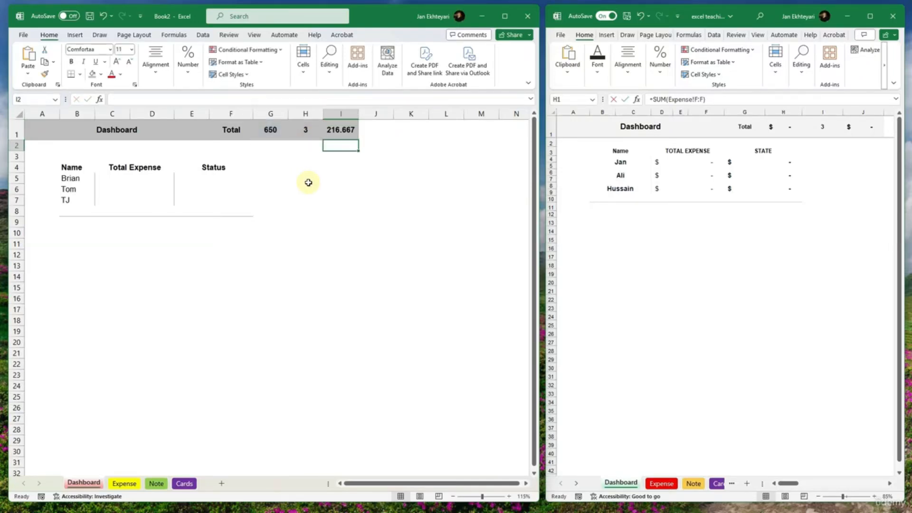
- Try 2, 3 and 4 as the number of people in Dashboard cell H1, and set it back to 3
{"action": "left_click", "coordinate": [305, 132]}
{"action": "type", "text": "2"}
{"action": "key", "text": "Return"}
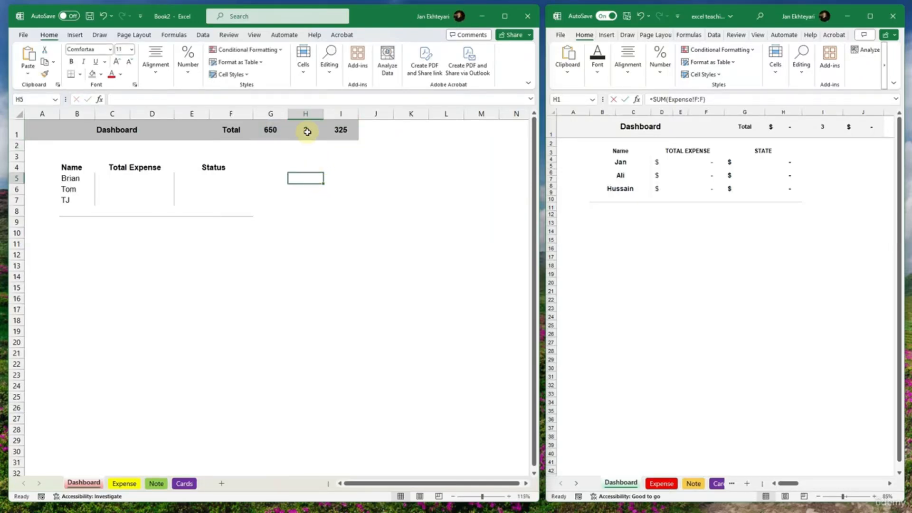
{"action": "left_click", "coordinate": [305, 131]}
{"action": "type", "text": "3"}
{"action": "key", "text": "Return"}
{"action": "left_click", "coordinate": [305, 131]}
{"action": "type", "text": "4"}
{"action": "key", "text": "Return"}
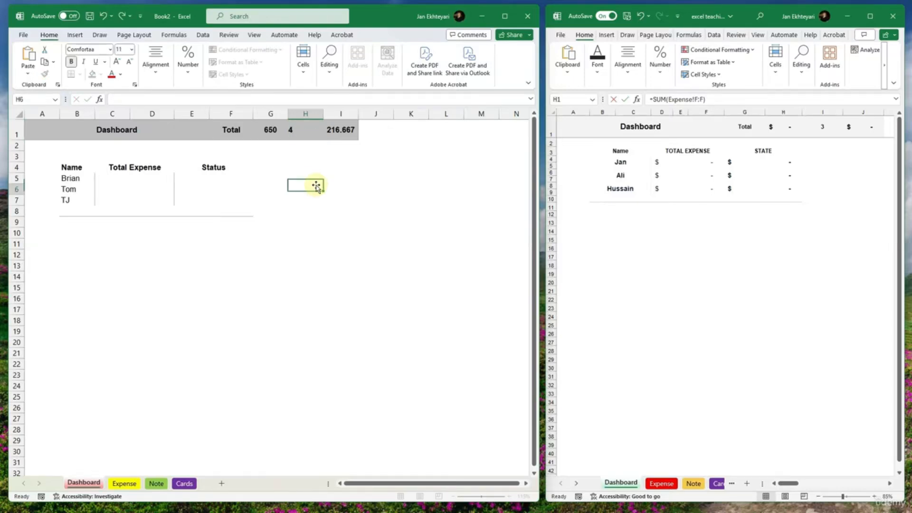
{"action": "left_click", "coordinate": [311, 132]}
{"action": "type", "text": "3"}
{"action": "left_click", "coordinate": [320, 175]}
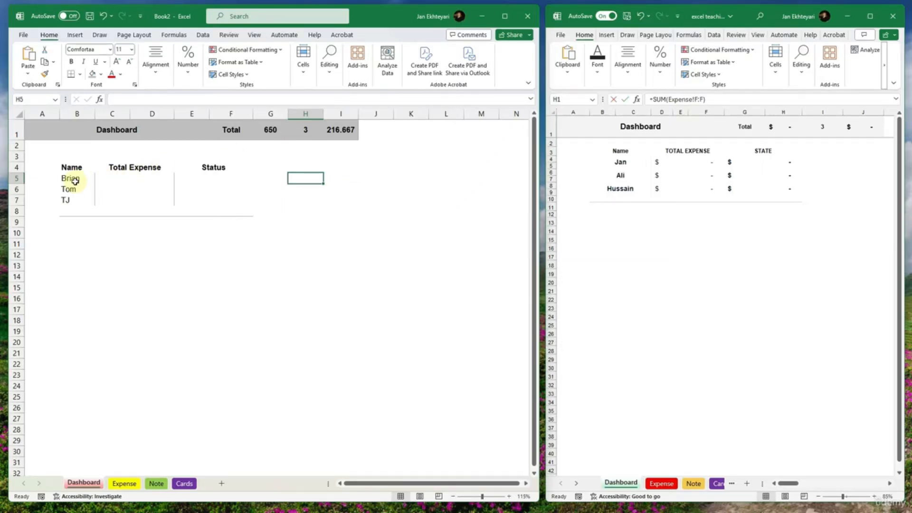
- Adjust the heights of Dashboard rows 3 to 5 and select the first person's Total Expense cell C5
{"action": "mouse_move", "coordinate": [23, 173]}
{"action": "left_mouse_down"}
{"action": "mouse_move", "coordinate": [22, 157]}
{"action": "mouse_move", "coordinate": [22, 190]}
{"action": "left_mouse_up"}
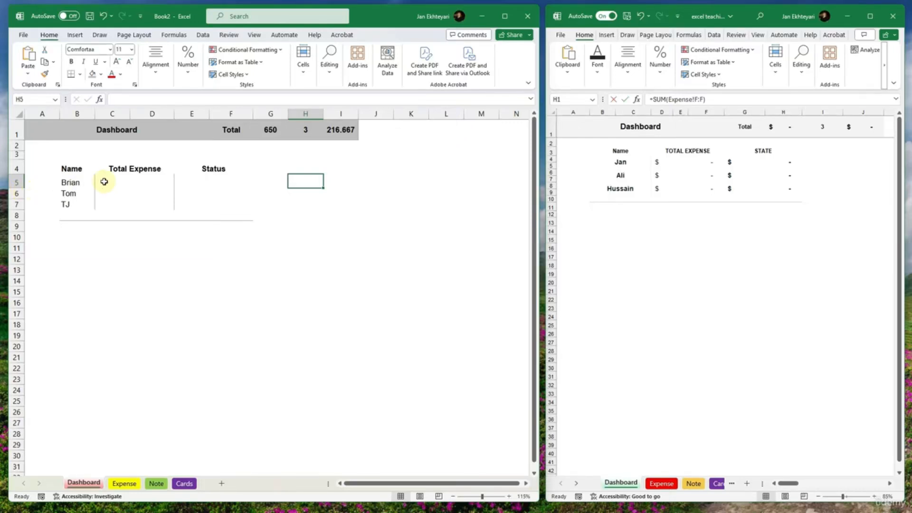
{"action": "left_click", "coordinate": [144, 185]}
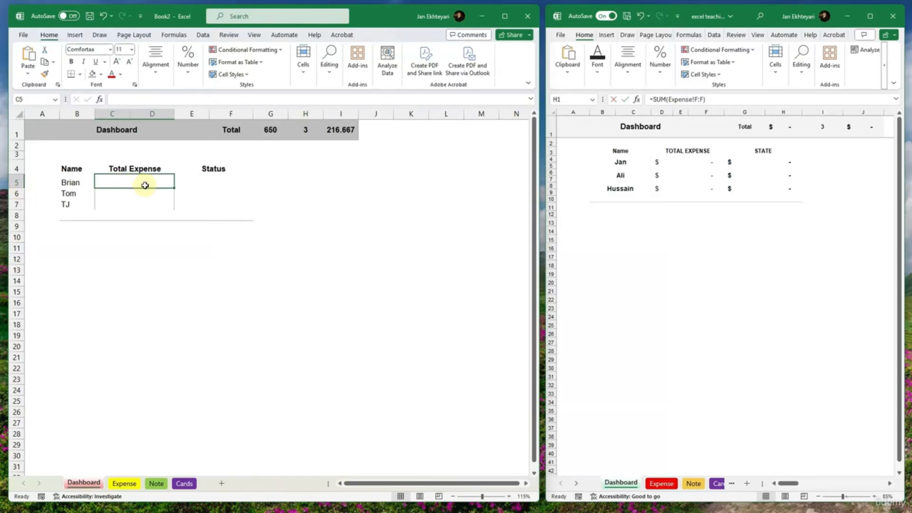
- Examine the range, criteria and sum range of the SUMIF formula in the reference Dashboard's first Total Expense cell, D4
{"action": "left_click", "coordinate": [679, 167]}
{"action": "left_click", "coordinate": [680, 166]}
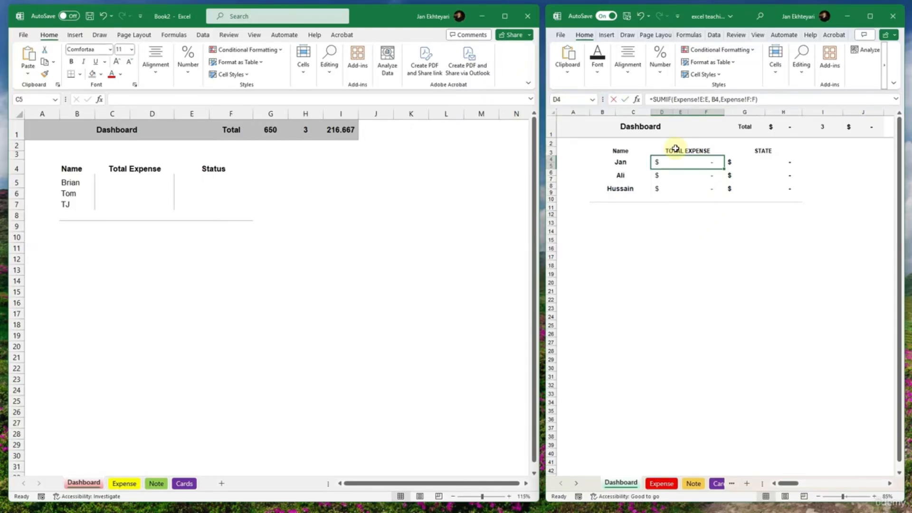
{"action": "left_click", "coordinate": [686, 100]}
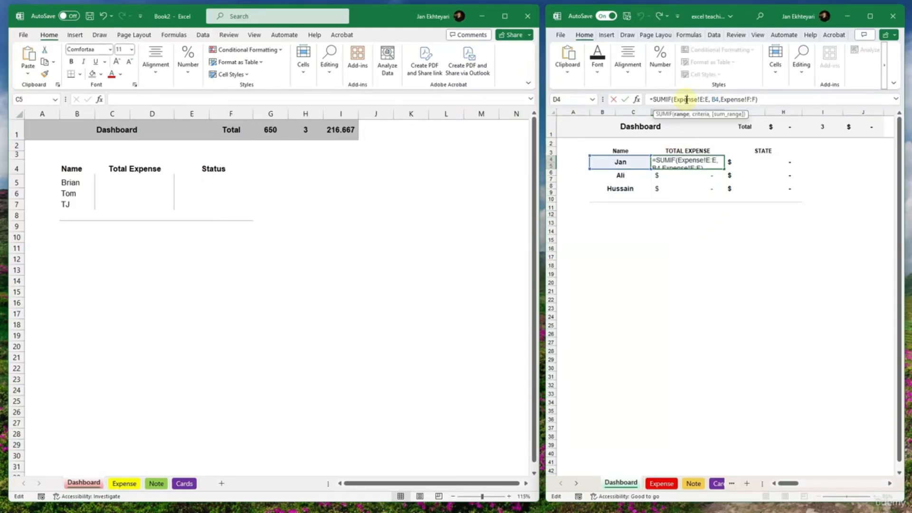
{"action": "left_click", "coordinate": [715, 101]}
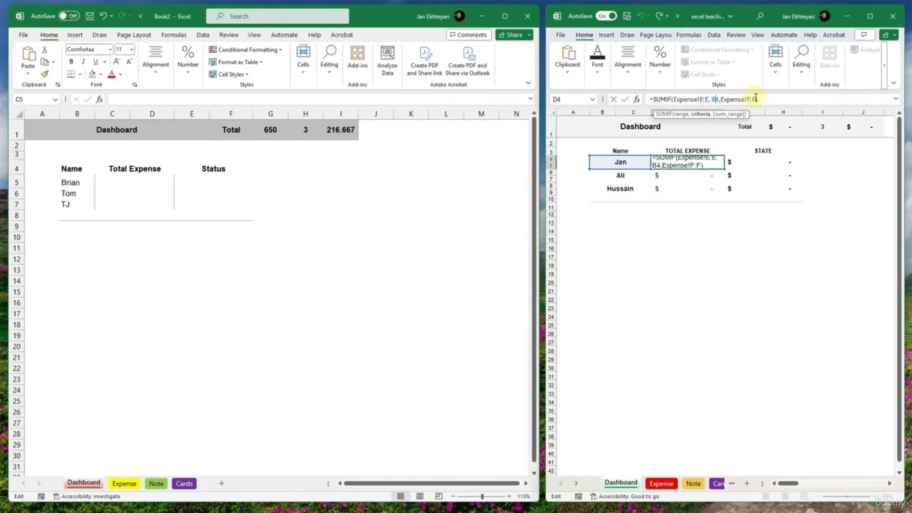
{"action": "left_click_drag", "start_coordinate": [756, 100], "coordinate": [721, 99]}
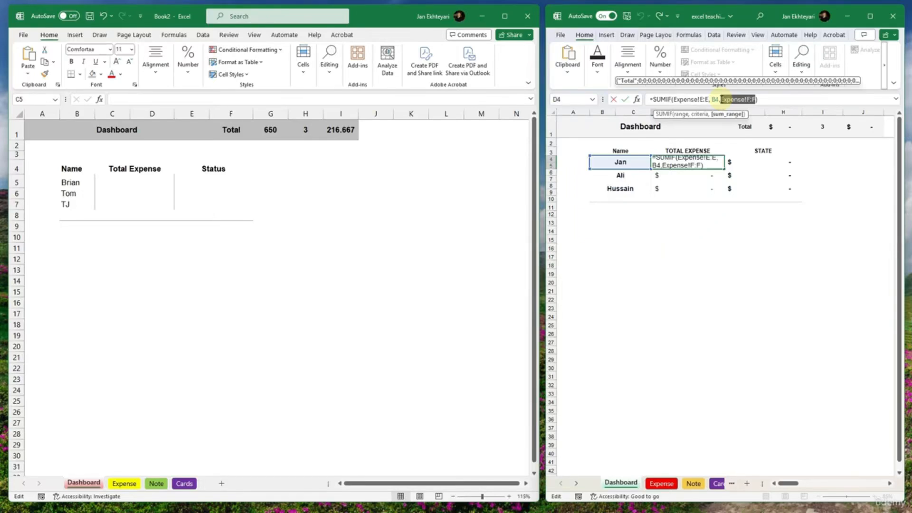
{"action": "key", "text": "Escape"}
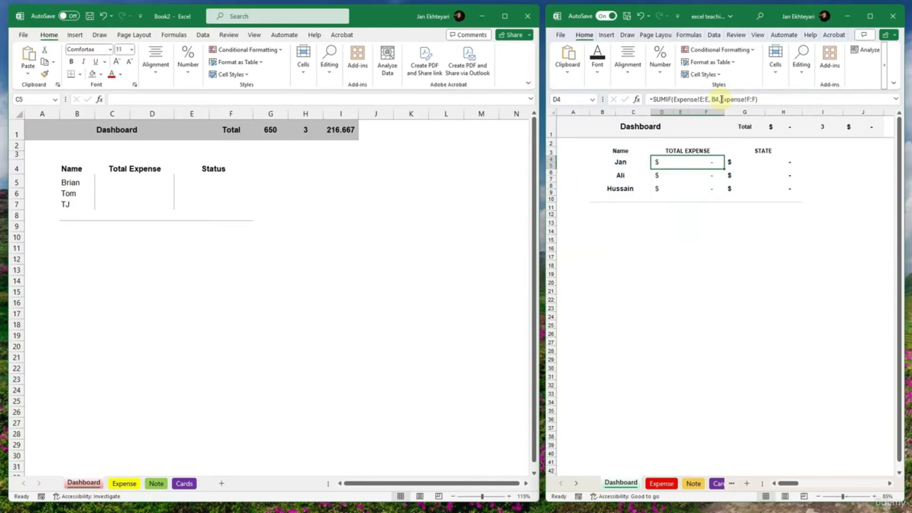
- Examine the Buyer and Total columns, E and F, on the reference workbook's Expense sheet that the SUMIF formula refers to
{"action": "left_click", "coordinate": [661, 483]}
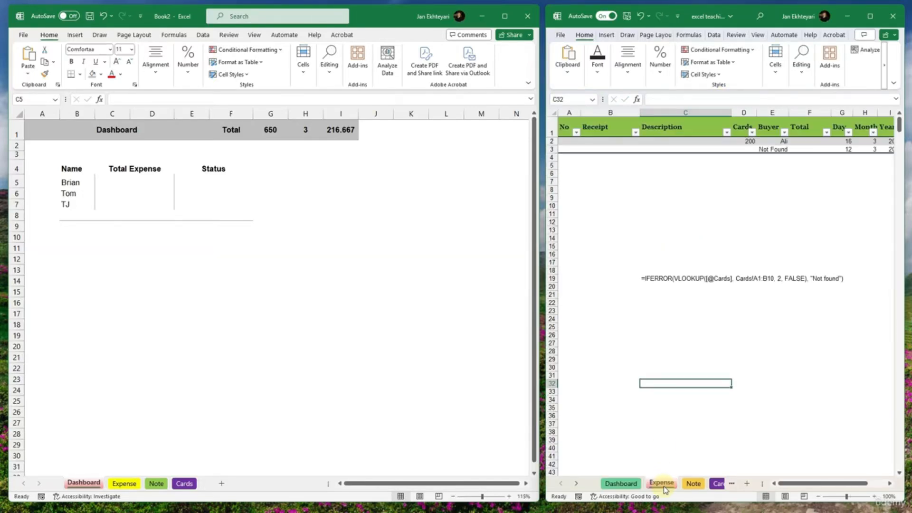
{"action": "left_click", "coordinate": [782, 148]}
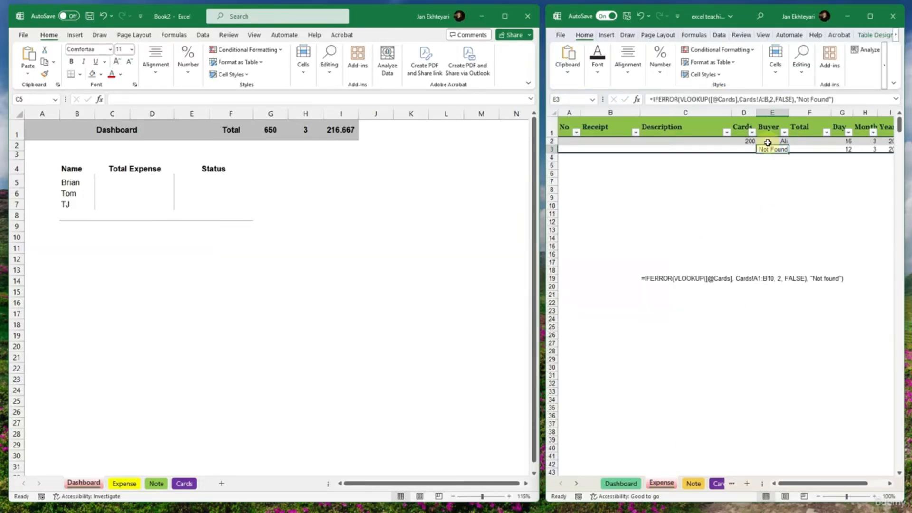
{"action": "left_click", "coordinate": [806, 114]}
{"action": "left_click", "coordinate": [782, 118]}
{"action": "left_click", "coordinate": [797, 113]}
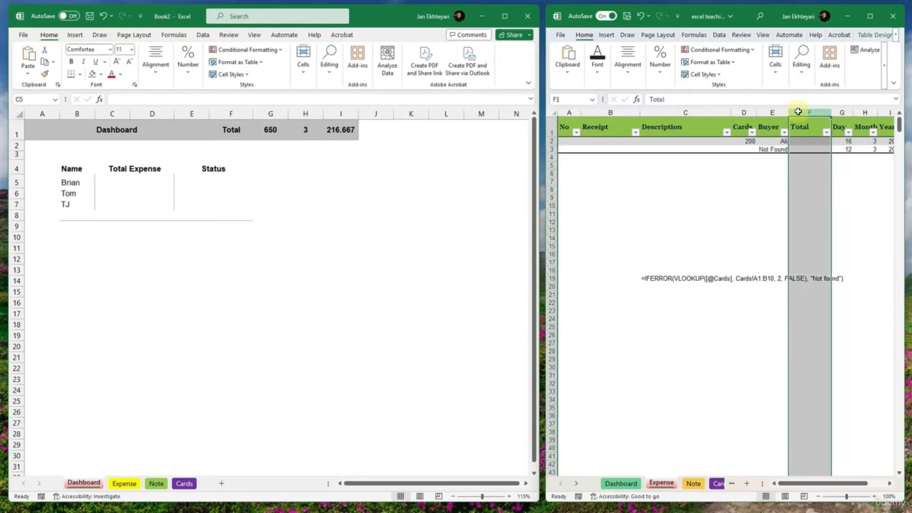
{"action": "left_click", "coordinate": [781, 113]}
{"action": "left_click", "coordinate": [796, 112]}
{"action": "left_click", "coordinate": [774, 112]}
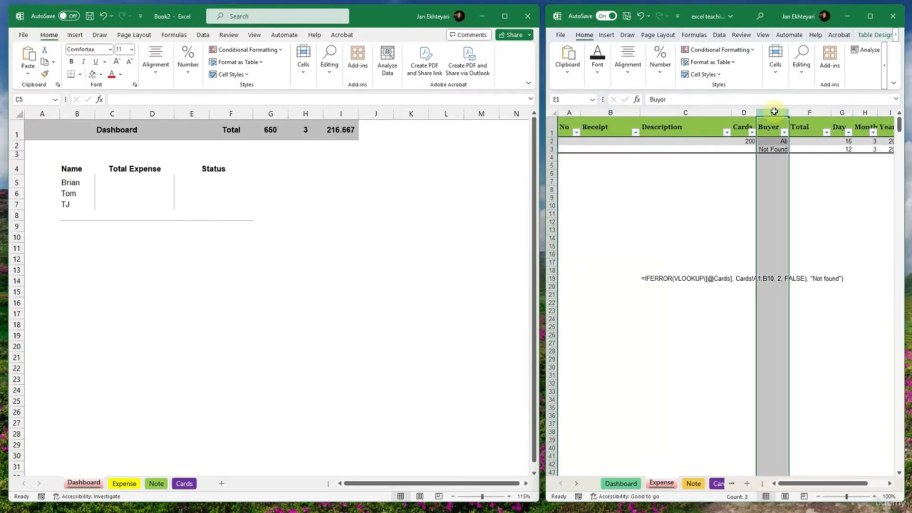
{"action": "left_click", "coordinate": [801, 112]}
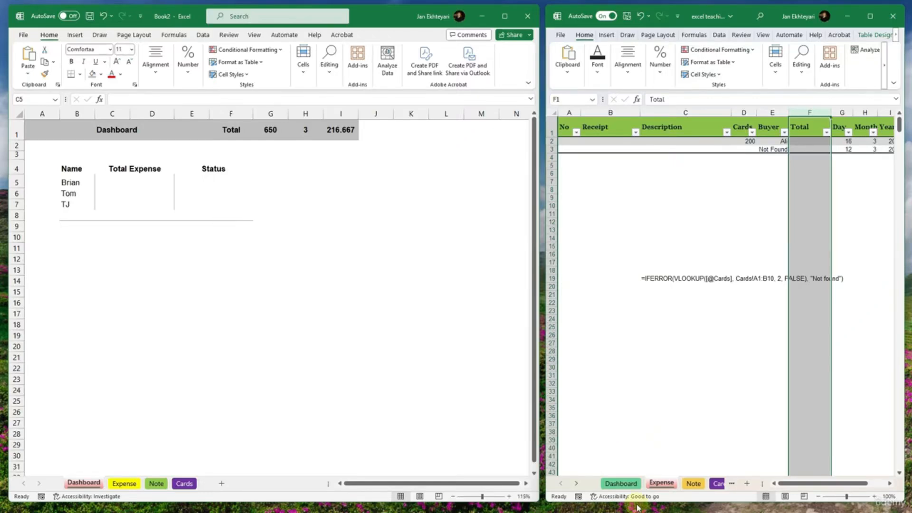
- Start a SUMIF formula in Book2's Dashboard cell C5 with the Expense sheet's Buyer column, Expense!E:E, as the range
{"action": "left_click", "coordinate": [620, 483]}
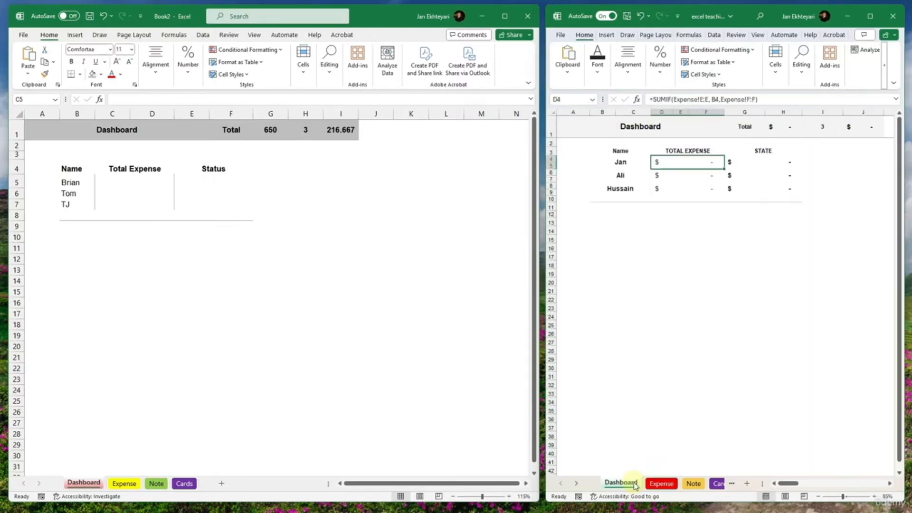
{"action": "left_click", "coordinate": [137, 196]}
{"action": "left_click", "coordinate": [130, 184]}
{"action": "type", "text": "="}
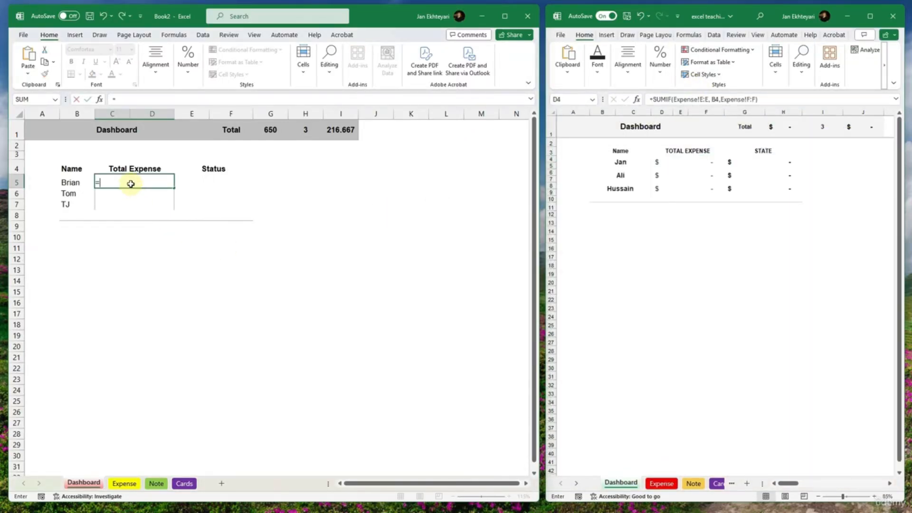
{"action": "type", "text": "sumif("}
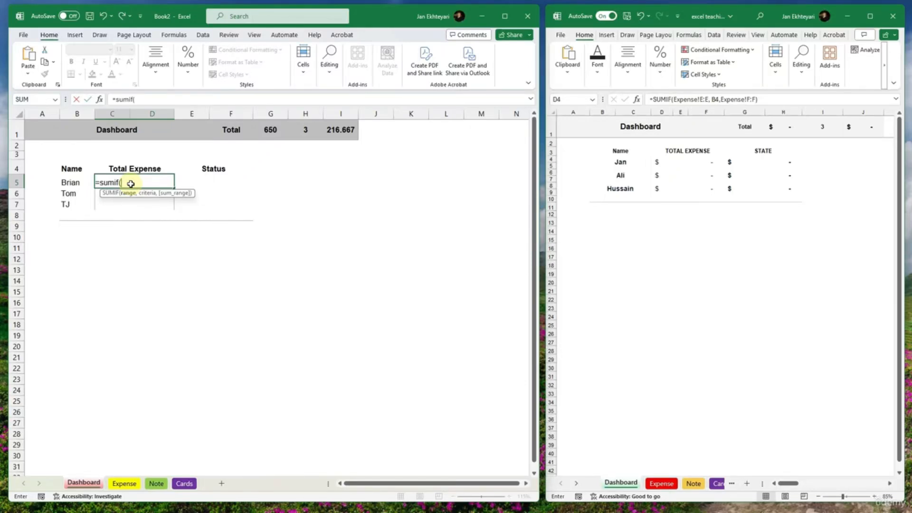
{"action": "left_click", "coordinate": [125, 482]}
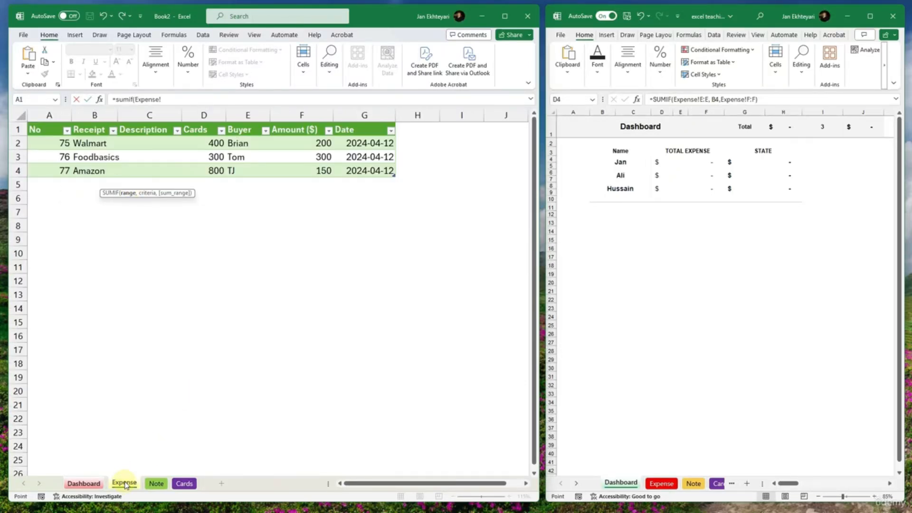
{"action": "left_click", "coordinate": [179, 99]}
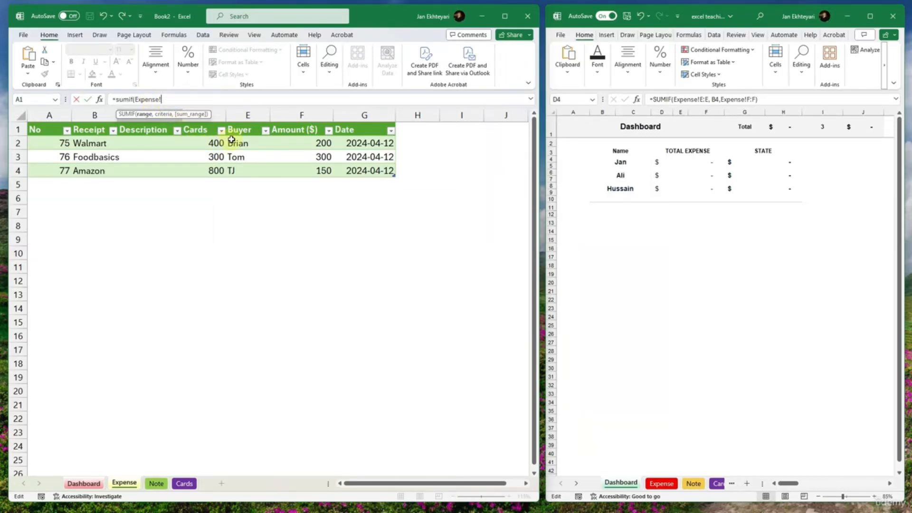
{"action": "left_click", "coordinate": [242, 115]}
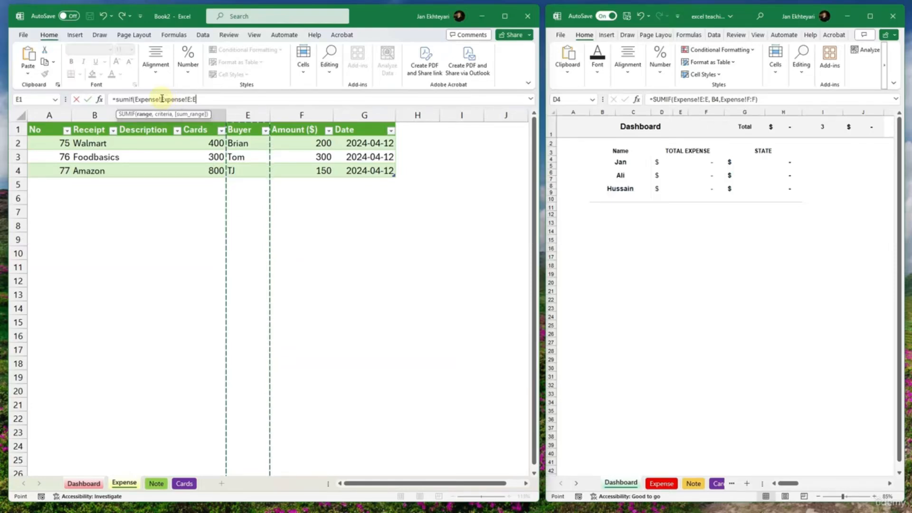
{"action": "mouse_move", "coordinate": [160, 99]}
{"action": "left_mouse_down"}
{"action": "mouse_move", "coordinate": [135, 100]}
{"action": "mouse_move", "coordinate": [162, 100]}
{"action": "left_mouse_up"}
{"action": "left_click", "coordinate": [136, 100]}
{"action": "key", "text": "BackSpace"}
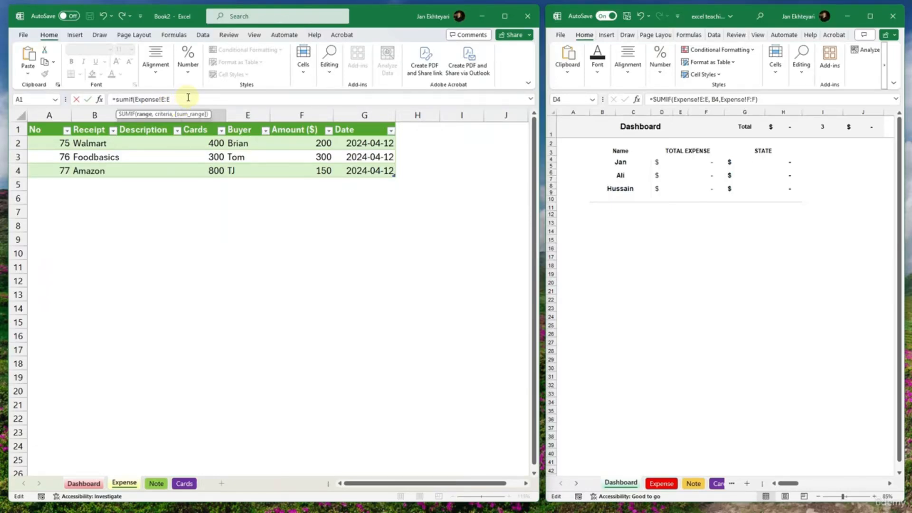
{"action": "type", "text": ","}
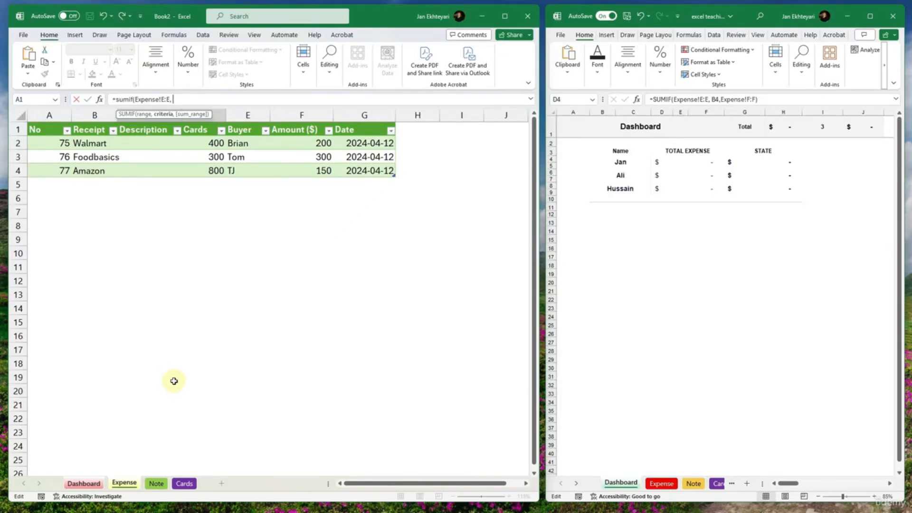
- Set the SUMIF criteria to the first person's name cell, B5, without the Dashboard sheet prefix
{"action": "left_click", "coordinate": [84, 484]}
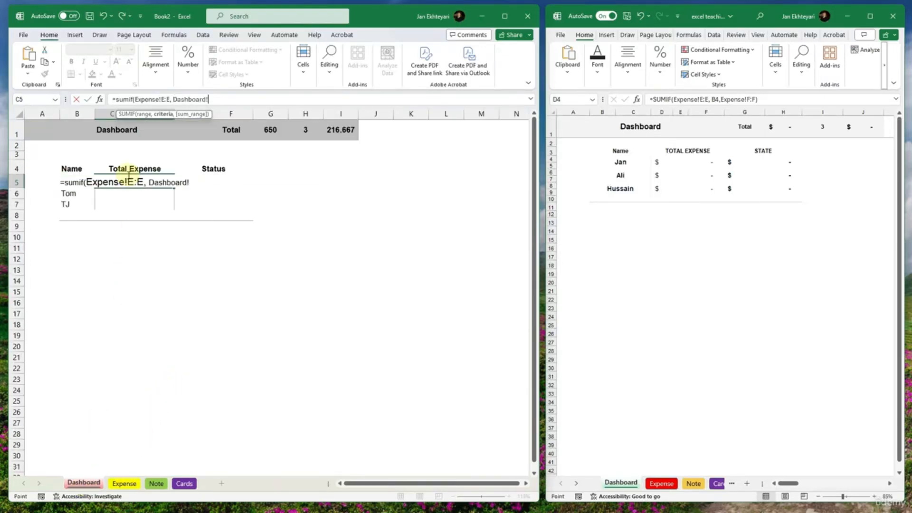
{"action": "left_click", "coordinate": [55, 181]}
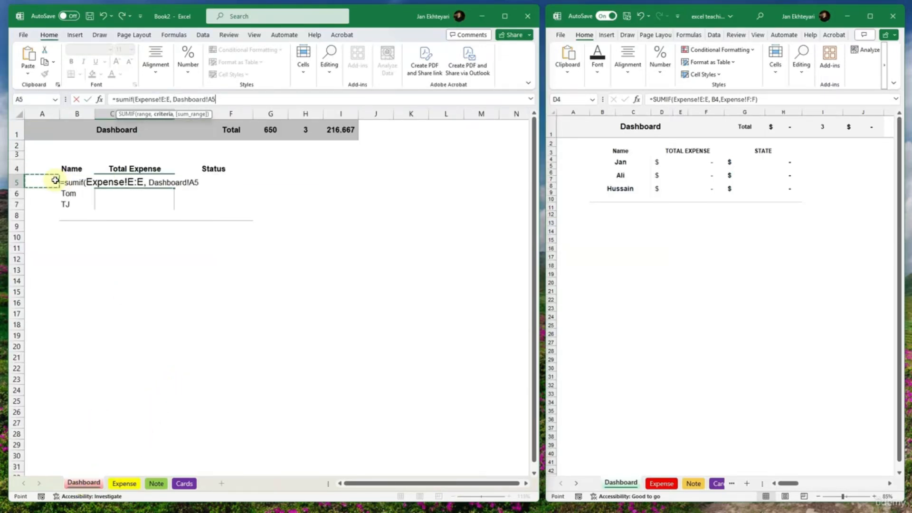
{"action": "left_click", "coordinate": [65, 184]}
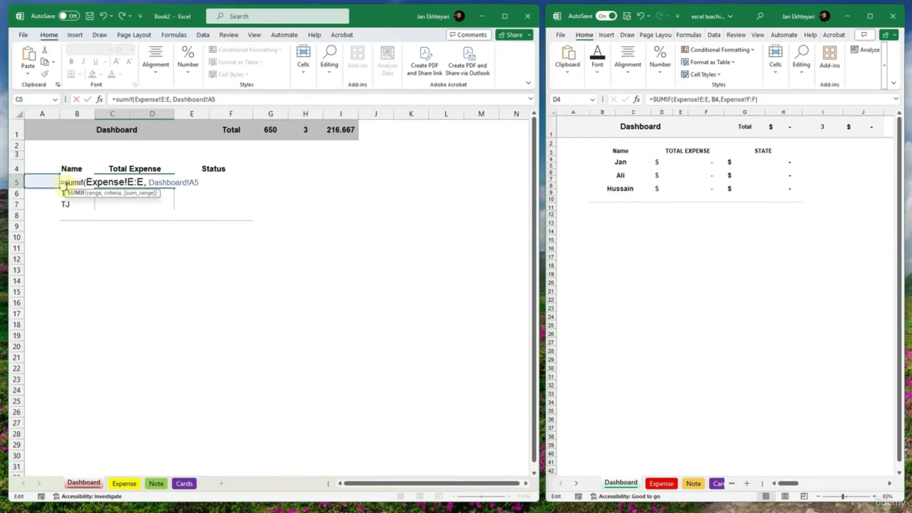
{"action": "left_click", "coordinate": [63, 184]}
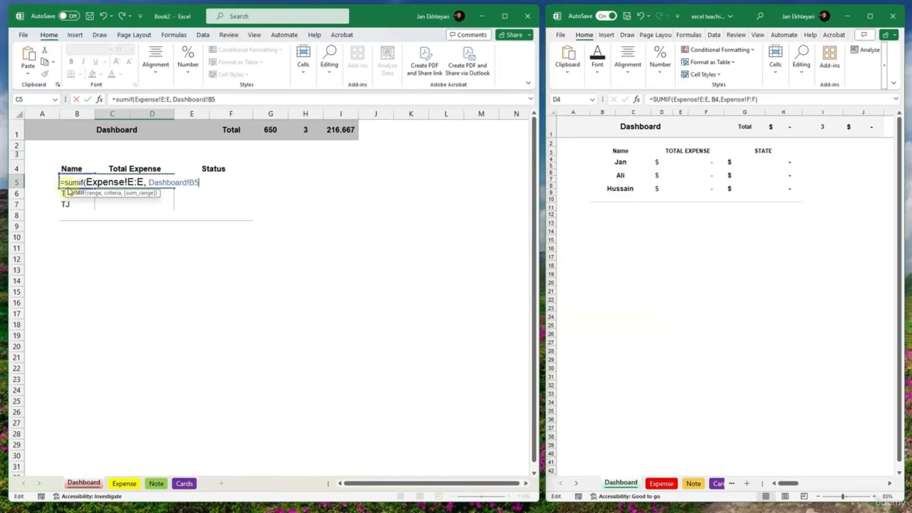
{"action": "left_click", "coordinate": [218, 99]}
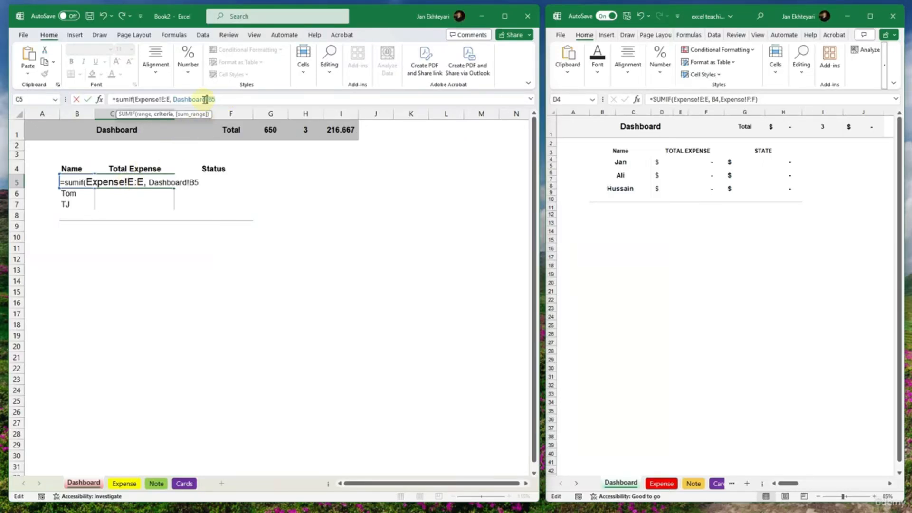
{"action": "left_click_drag", "start_coordinate": [205, 100], "coordinate": [173, 100]}
{"action": "key", "text": "BackSpace"}
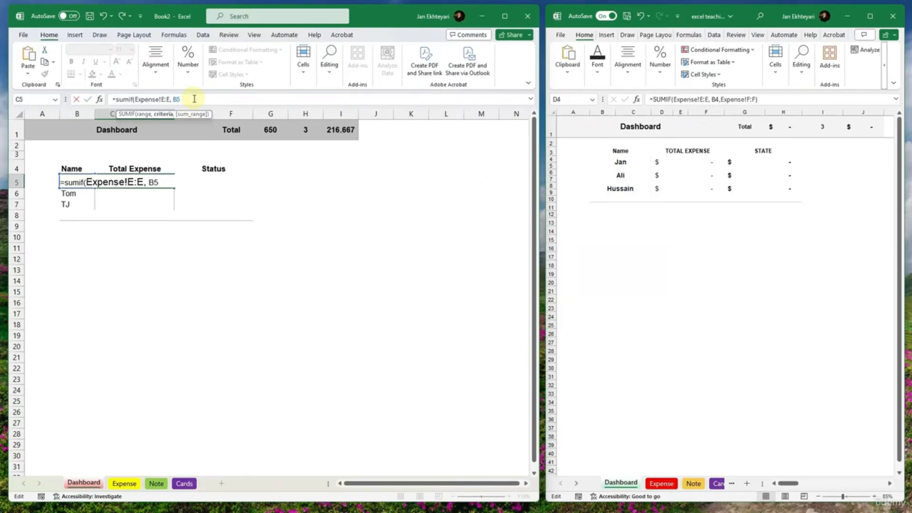
{"action": "type", "text": ","}
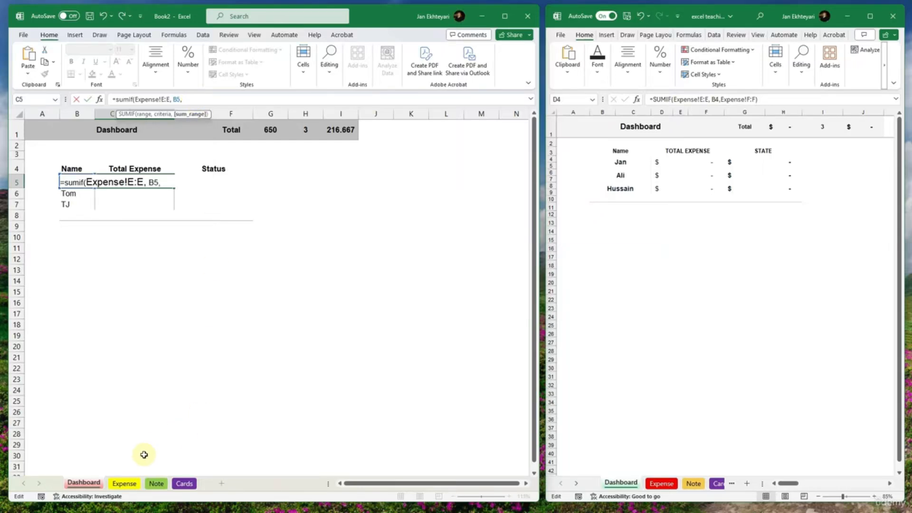
- Complete the SUMIF formula with the Expense sheet's Amount column, Expense!F:F, as the sum range
{"action": "left_click", "coordinate": [123, 482]}
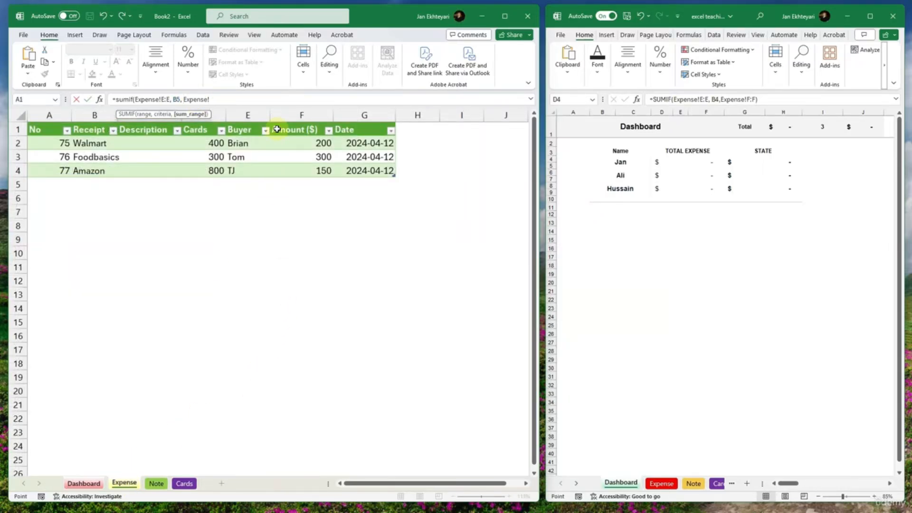
{"action": "left_click", "coordinate": [269, 116]}
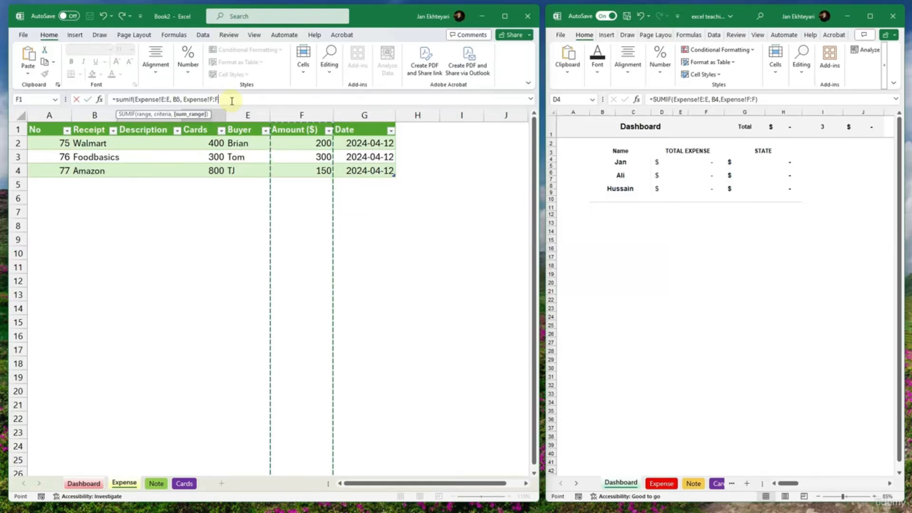
{"action": "type", "text": ")"}
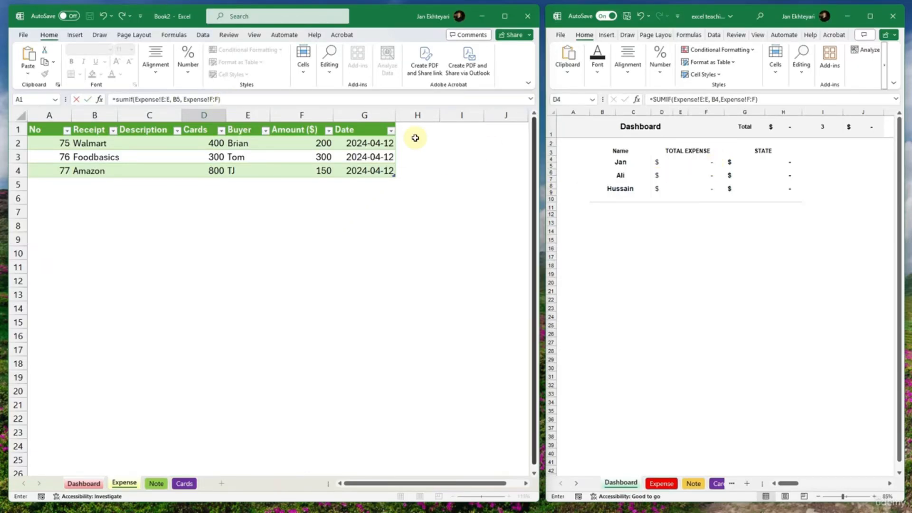
{"action": "key", "text": "Return"}
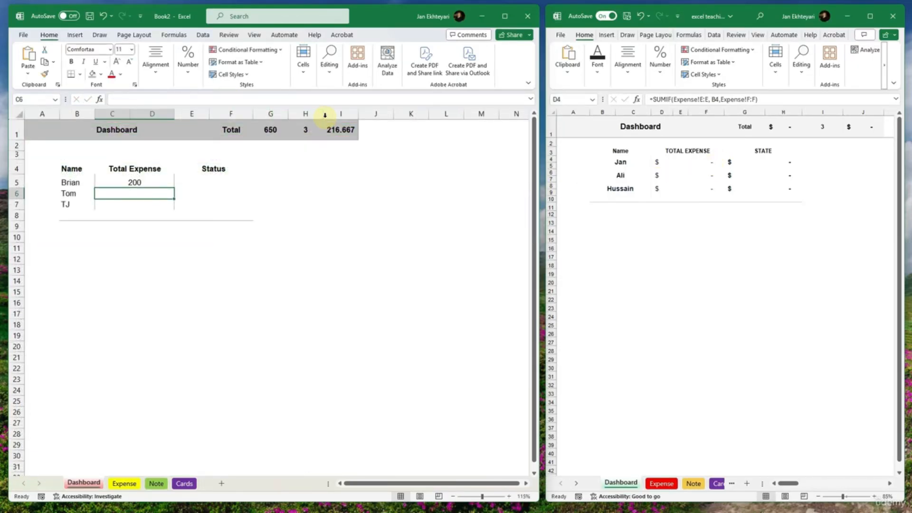
- Compare the first person's Total Expense on the Dashboard with the buyer and amount in the Expense sheet's Walmart row
{"action": "left_click", "coordinate": [141, 183]}
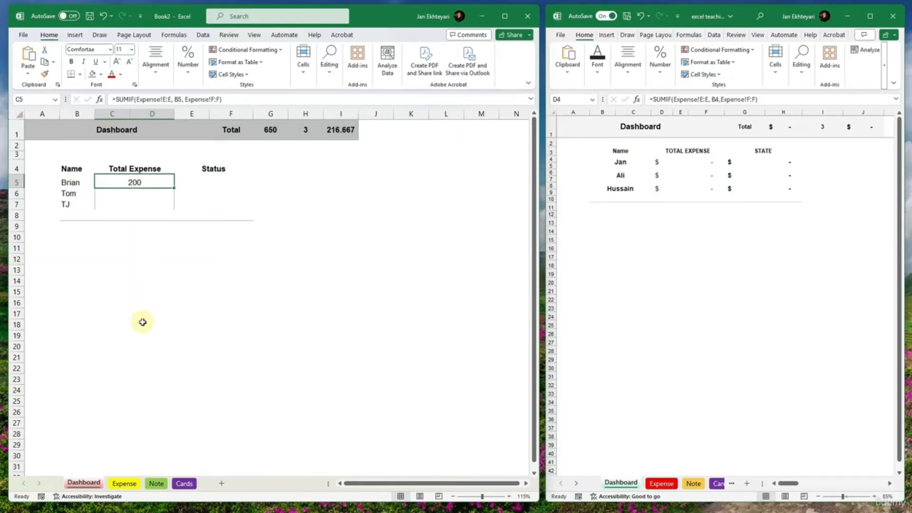
{"action": "left_click", "coordinate": [124, 483]}
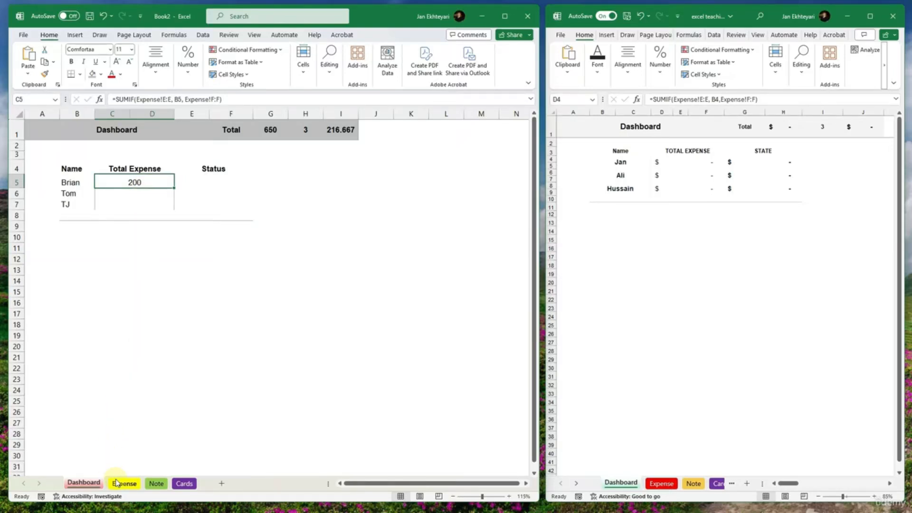
{"action": "left_click", "coordinate": [220, 317]}
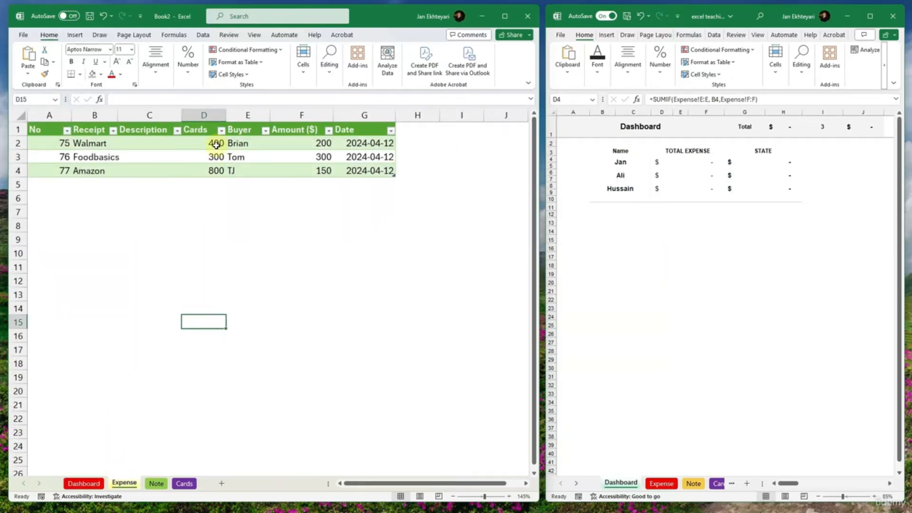
{"action": "left_click", "coordinate": [308, 143]}
{"action": "left_click", "coordinate": [242, 143]}
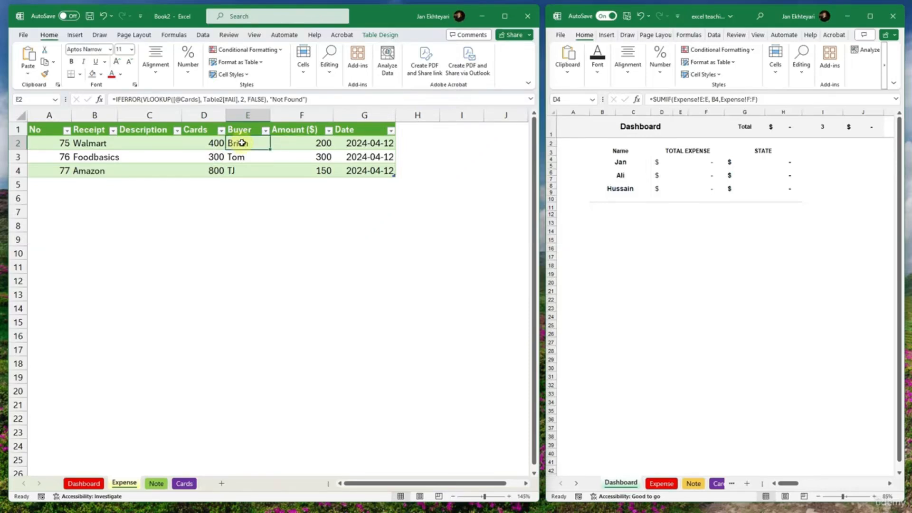
{"action": "left_click_drag", "start_coordinate": [241, 143], "coordinate": [317, 143]}
{"action": "left_click", "coordinate": [318, 144]}
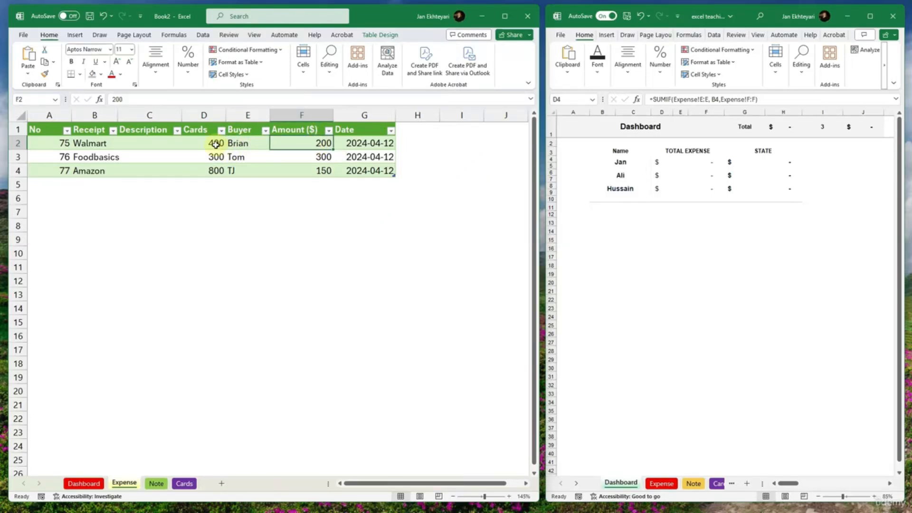
- Format the Amount ($) values in F2:F4 of the Expense sheet with the dollar accounting format
{"action": "double_click", "coordinate": [315, 132]}
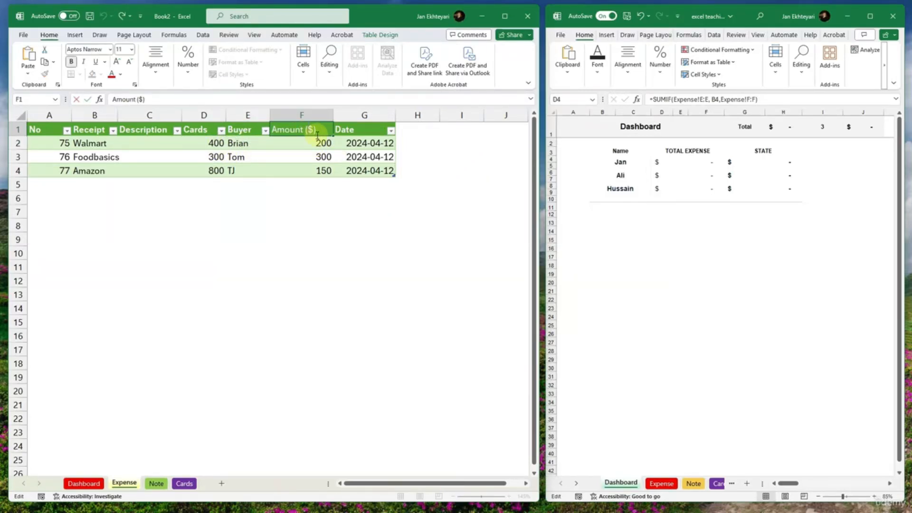
{"action": "left_click_drag", "start_coordinate": [316, 140], "coordinate": [311, 171]}
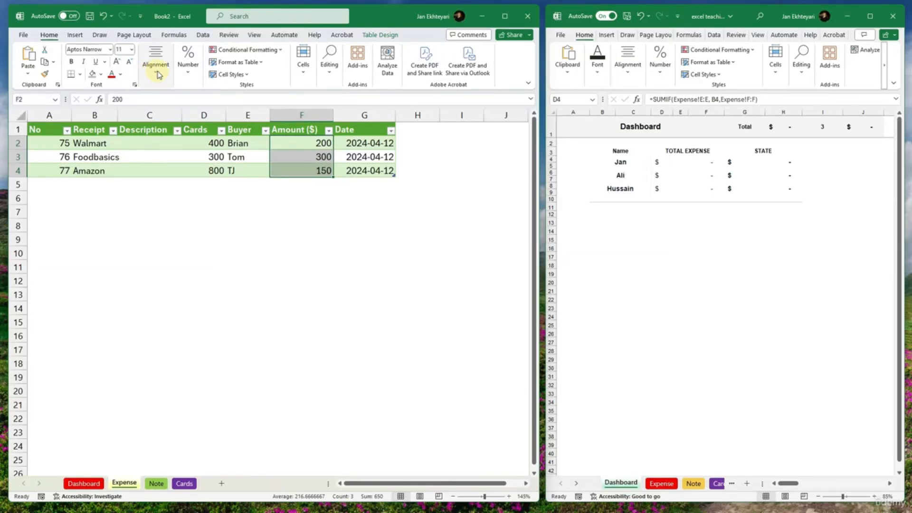
{"action": "left_click", "coordinate": [188, 61]}
{"action": "left_click", "coordinate": [180, 113]}
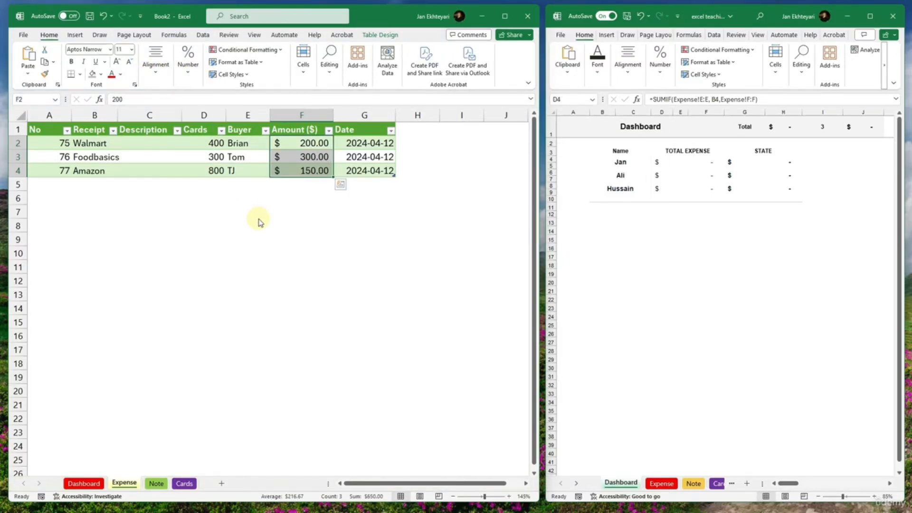
{"action": "left_click", "coordinate": [285, 212]}
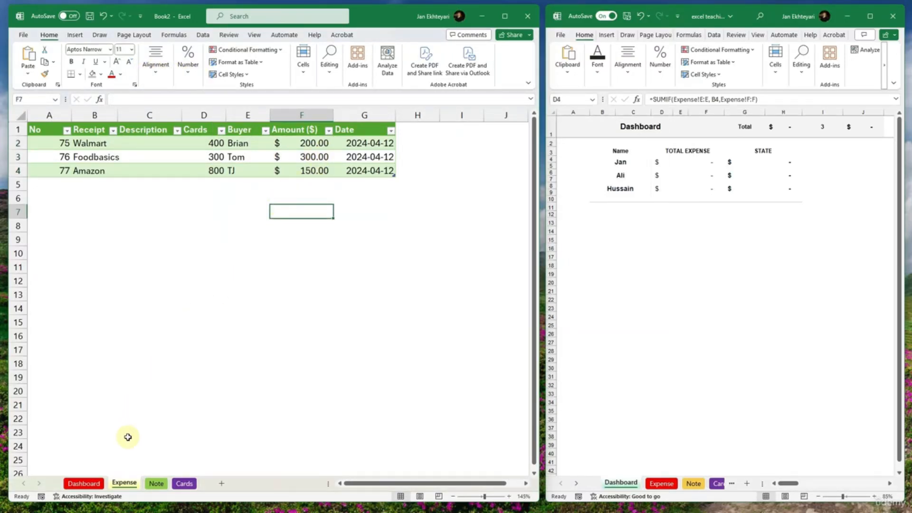
- Fill the Dashboard's SUMIF formula from C5 down to C7 for the remaining people
{"action": "left_click", "coordinate": [84, 483]}
{"action": "left_click", "coordinate": [139, 193]}
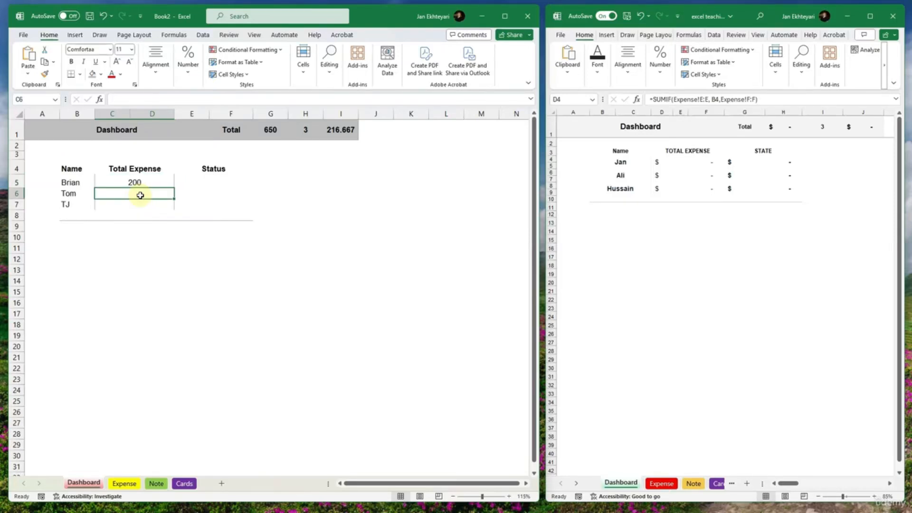
{"action": "left_click", "coordinate": [140, 182]}
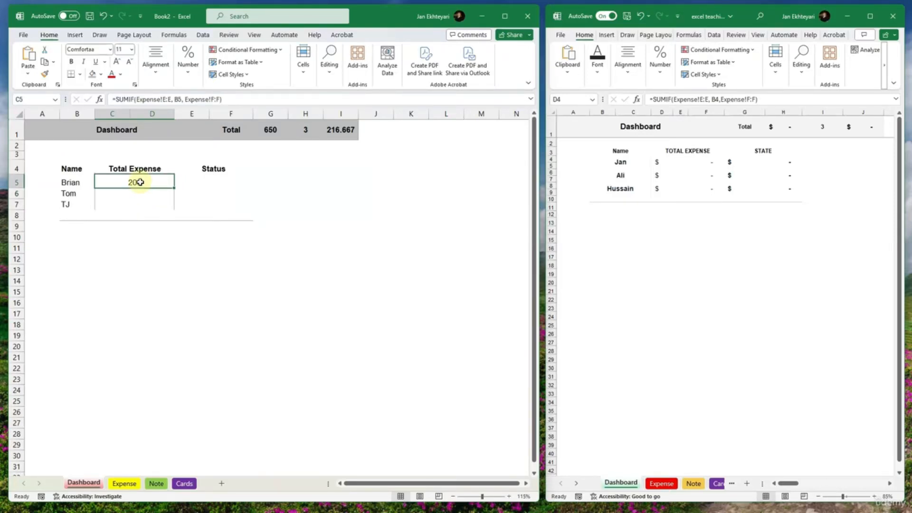
{"action": "double_click", "coordinate": [175, 187]}
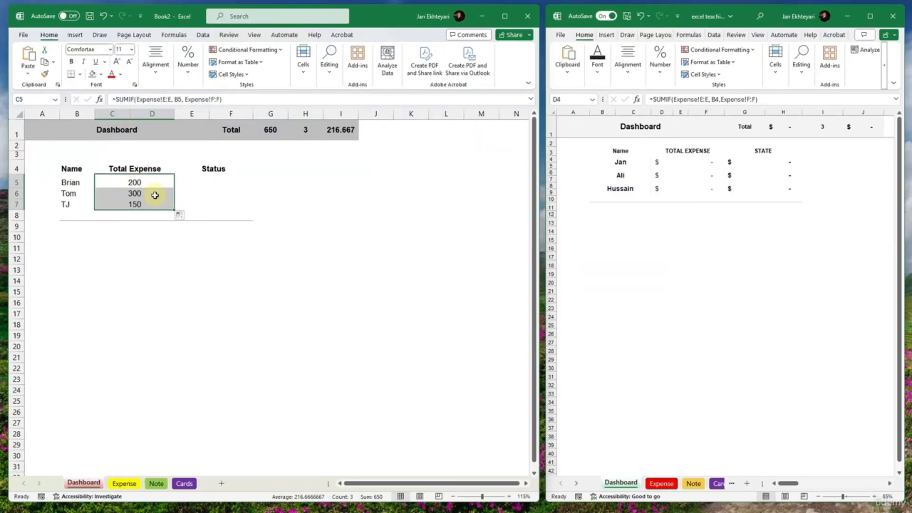
- Check the copied formulas in Dashboard cells C6 and C7 against the buyers and amounts on the Expense sheet
{"action": "left_click", "coordinate": [155, 195]}
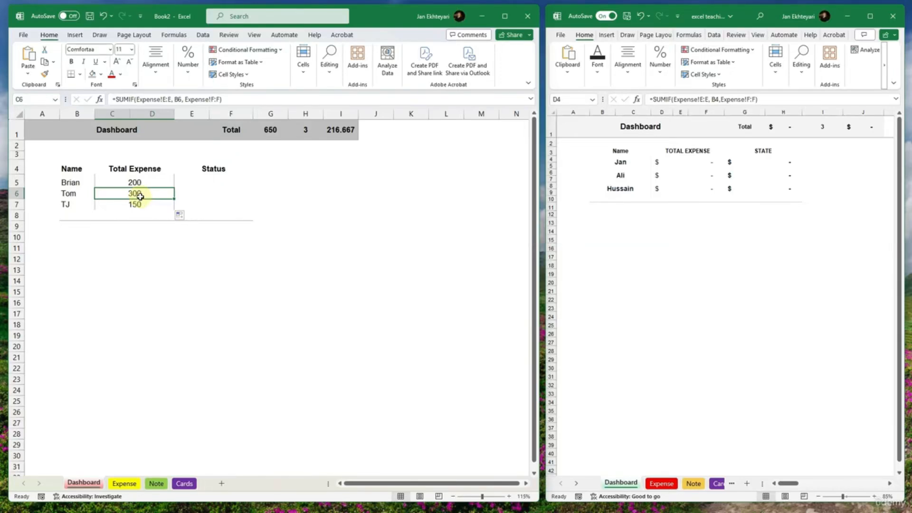
{"action": "left_click", "coordinate": [116, 203]}
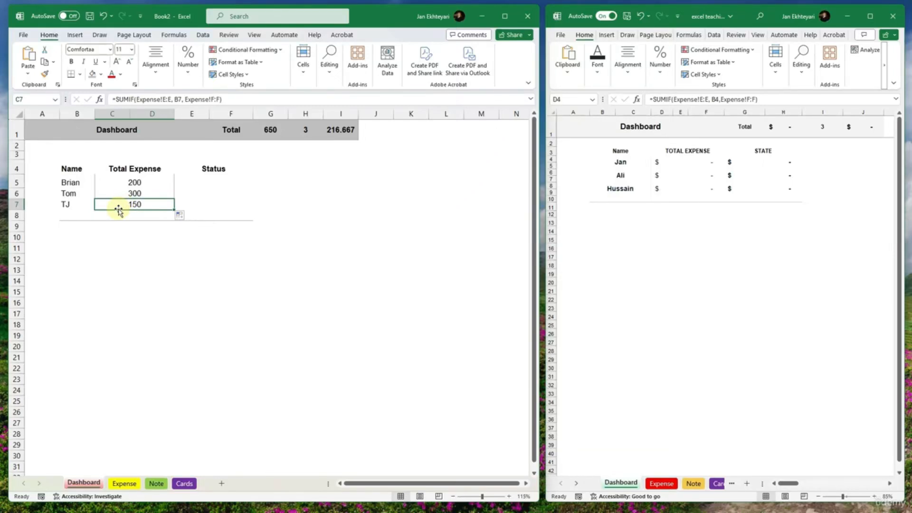
{"action": "left_click", "coordinate": [124, 483]}
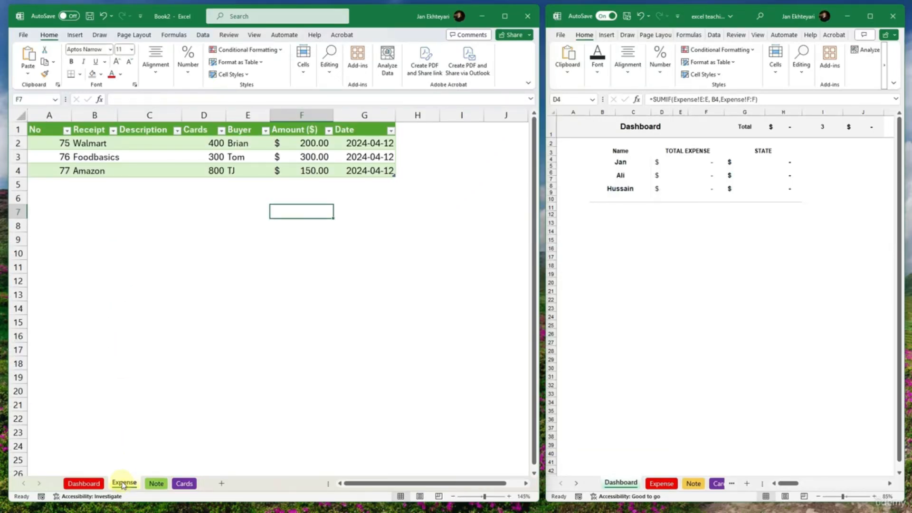
{"action": "left_click", "coordinate": [308, 240]}
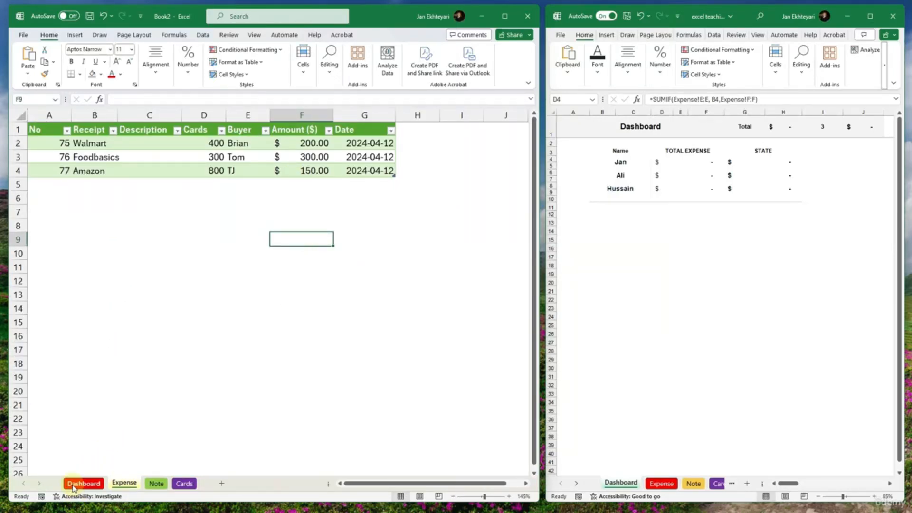
- Add a new row to the Expense table with number 78 and receipt Amazon, leaving its description blank
{"action": "left_click", "coordinate": [366, 172]}
{"action": "key", "text": "Tab"}
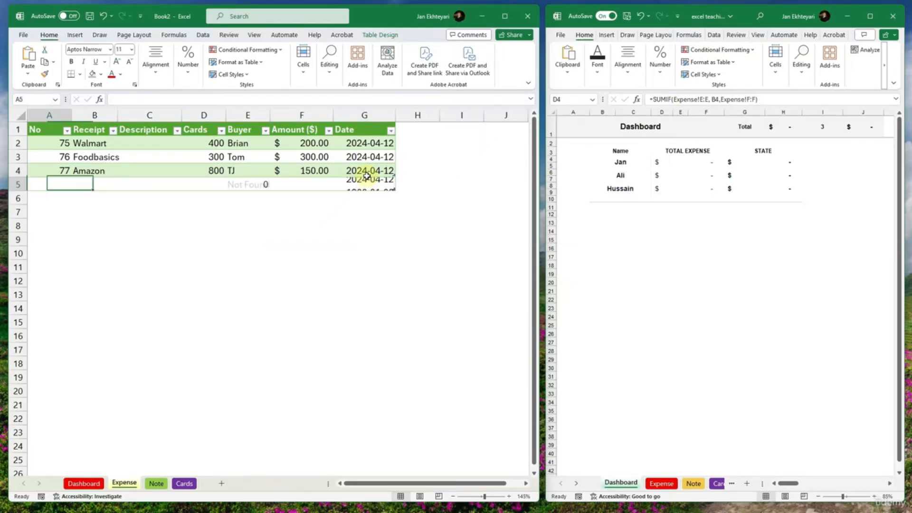
{"action": "type", "text": "78"}
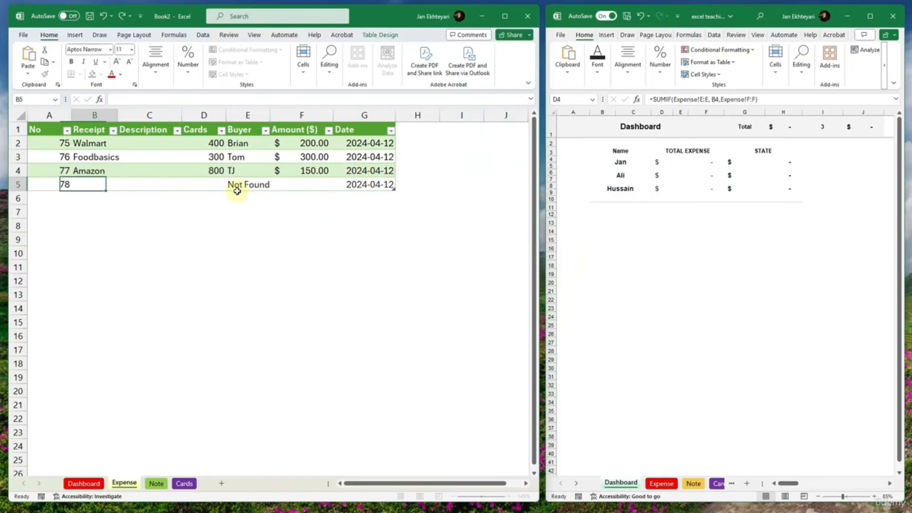
{"action": "key", "text": "Tab"}
{"action": "type", "text": "A"}
{"action": "key", "text": "Tab"}
- Enter the same card number as the Foodbasics row in the new Expense row and set its amount to 50
{"action": "key", "text": "Tab"}
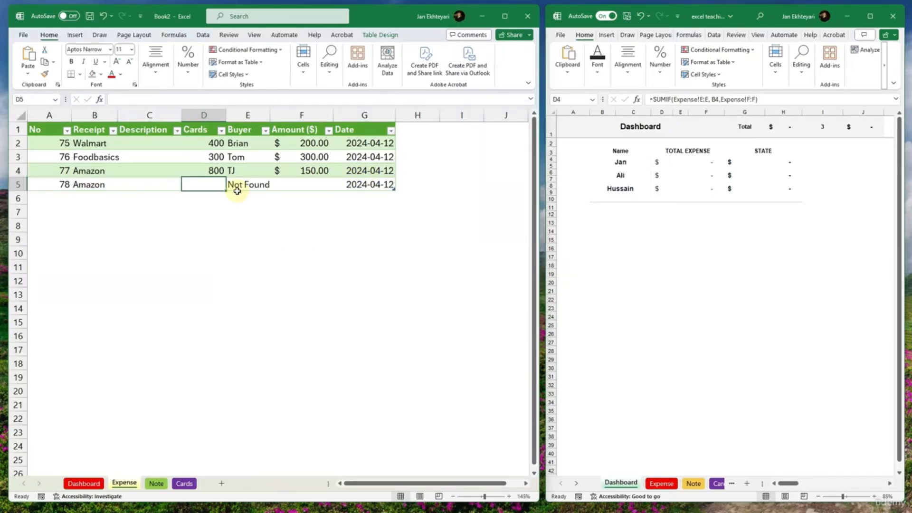
{"action": "type", "text": "499"}
{"action": "key", "text": "Tab"}
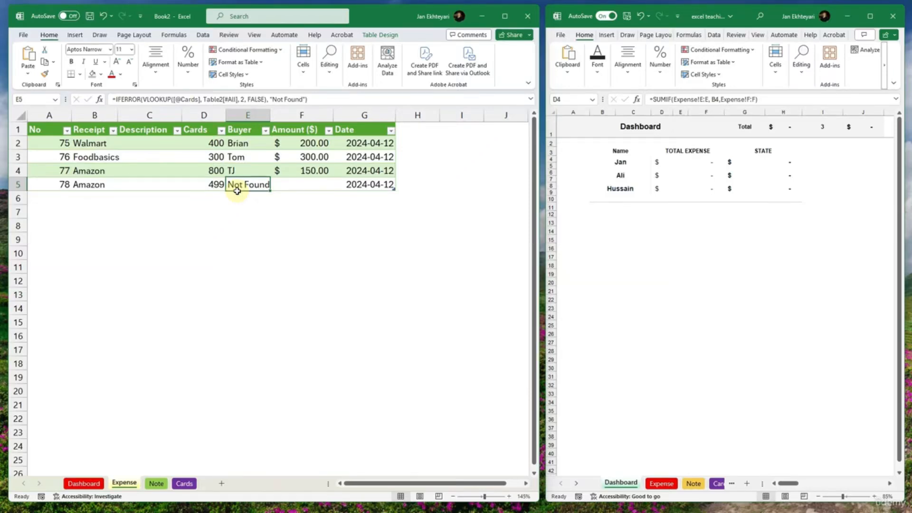
{"action": "key", "text": "Left"}
{"action": "type", "text": "30"}
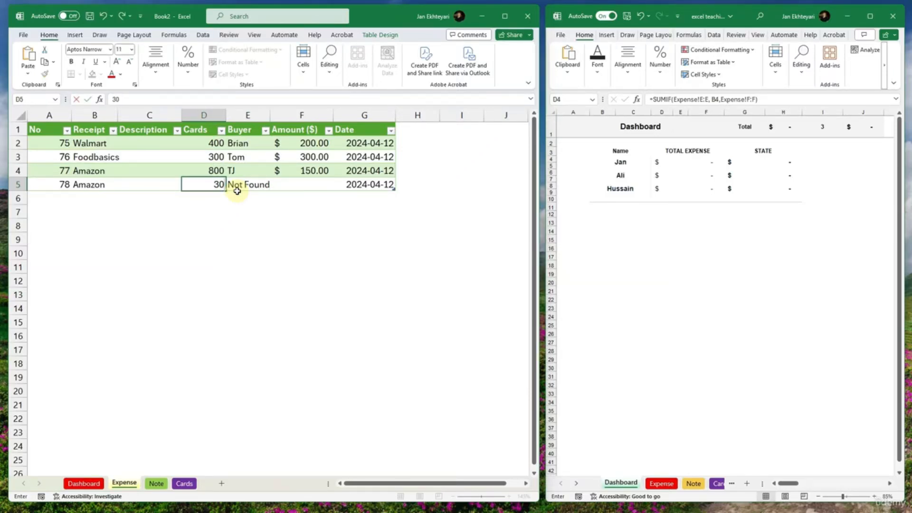
{"action": "type", "text": "0"}
{"action": "key", "text": "Tab"}
{"action": "key", "text": "Tab"}
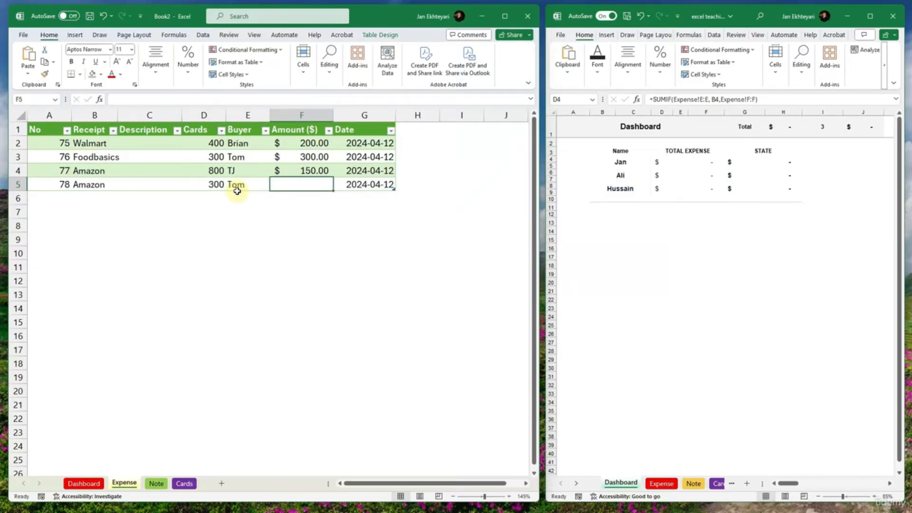
{"action": "type", "text": "50"}
{"action": "key", "text": "Tab"}
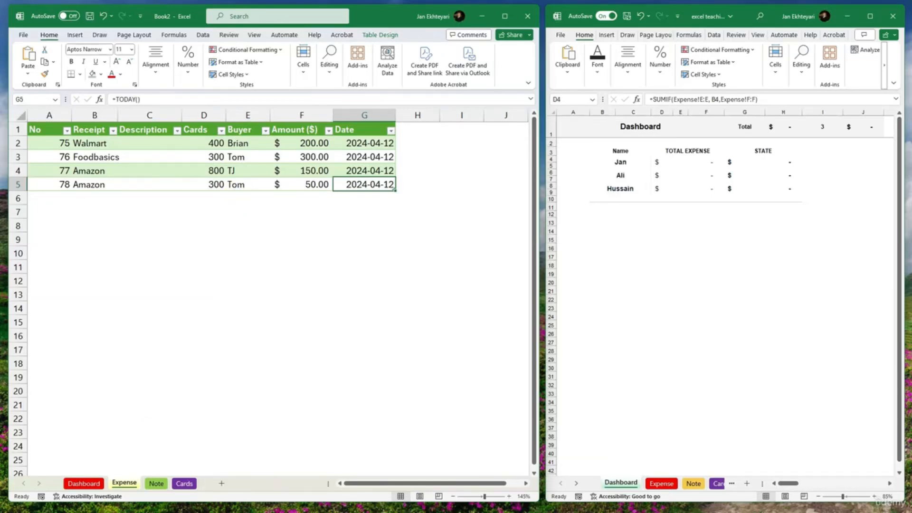
- Check the second person's Total Expense on the Dashboard and the formula behind the first State value in the sample workbook
{"action": "left_click", "coordinate": [92, 487]}
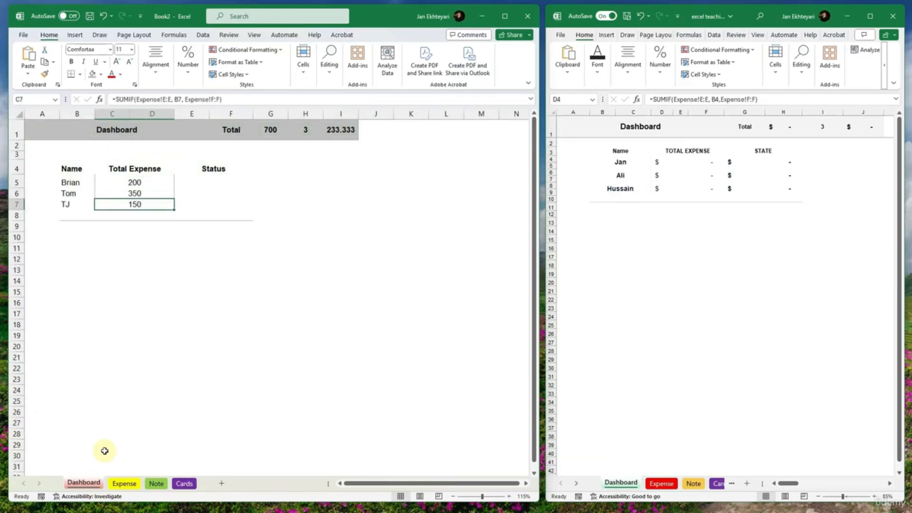
{"action": "left_click", "coordinate": [134, 194]}
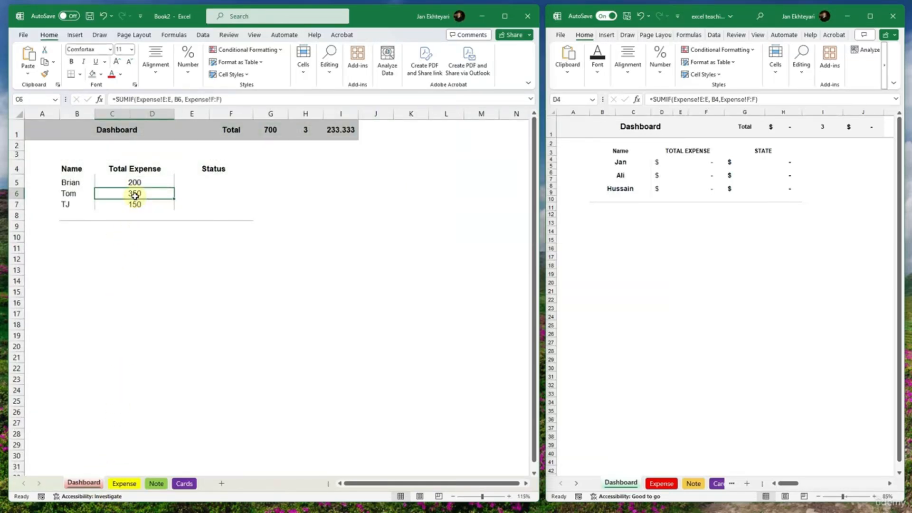
{"action": "left_click", "coordinate": [212, 184]}
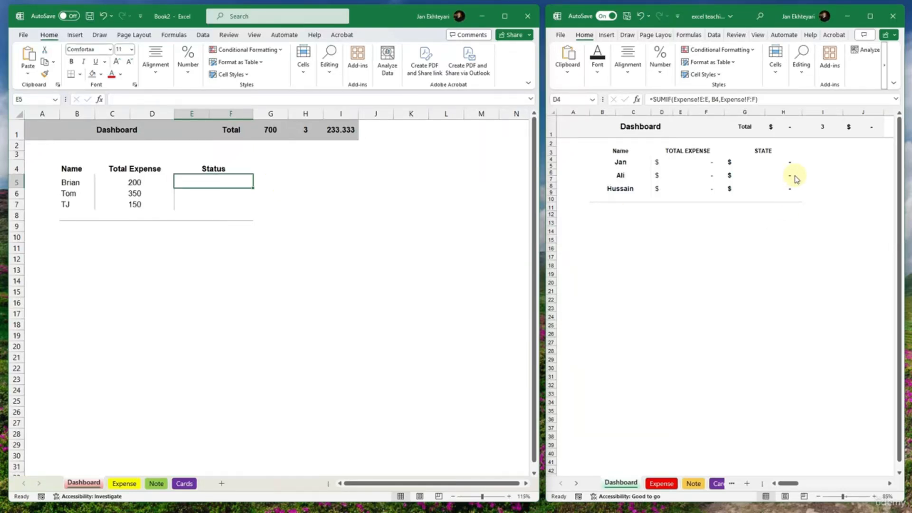
{"action": "left_click", "coordinate": [785, 163]}
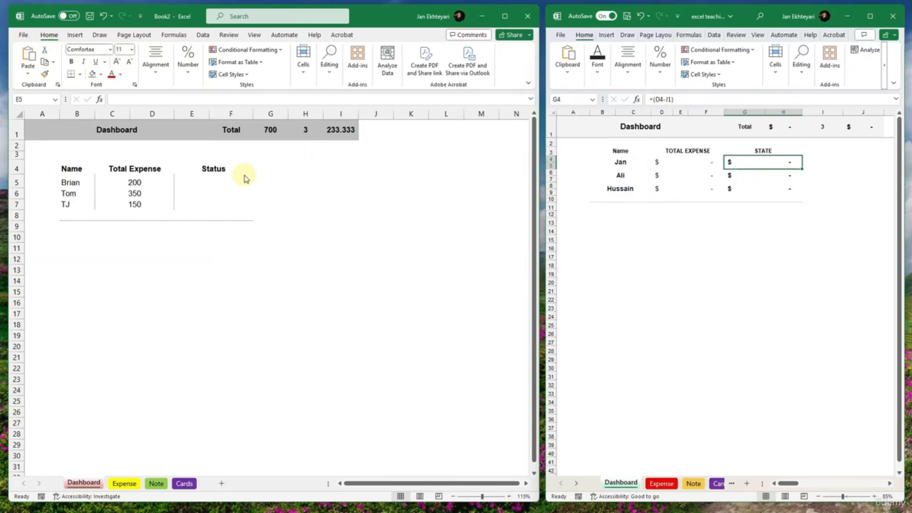
- Enter the formula =I1-C5 in Dashboard cell E5 to get the first person's Status
{"action": "left_click", "coordinate": [209, 182]}
{"action": "type", "text": "="}
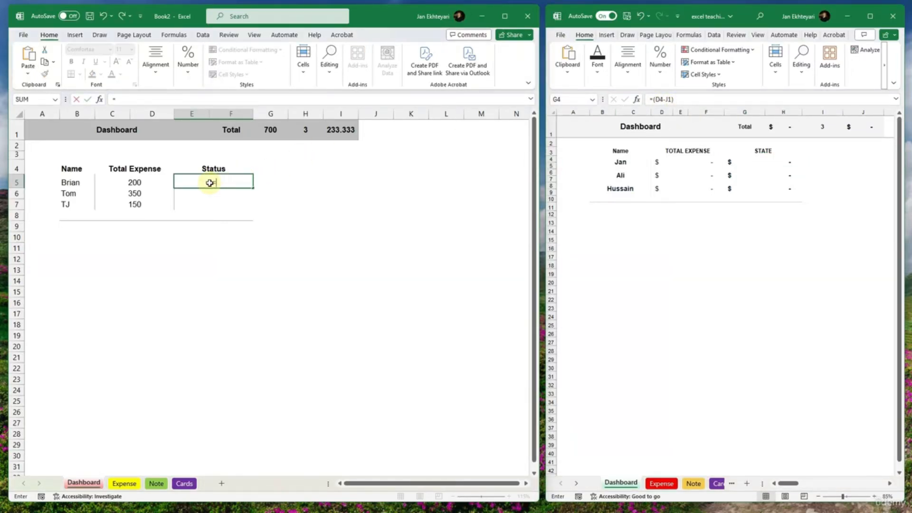
{"action": "left_click", "coordinate": [345, 137]}
{"action": "type", "text": "-"}
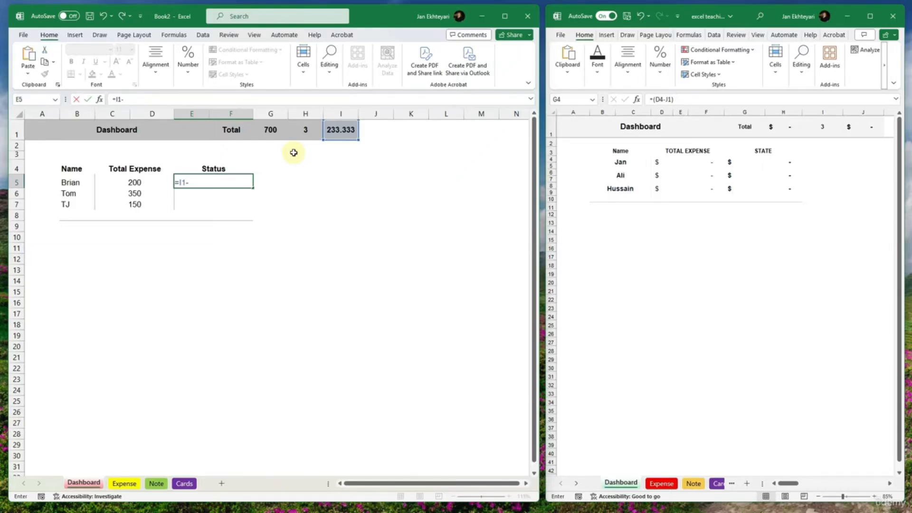
{"action": "left_click", "coordinate": [141, 183]}
{"action": "type", "text": ")"}
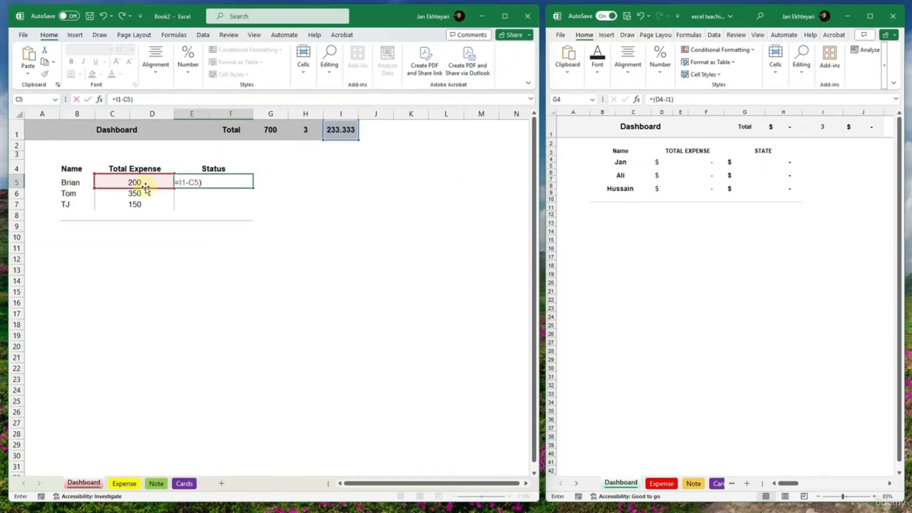
{"action": "key", "text": "Return"}
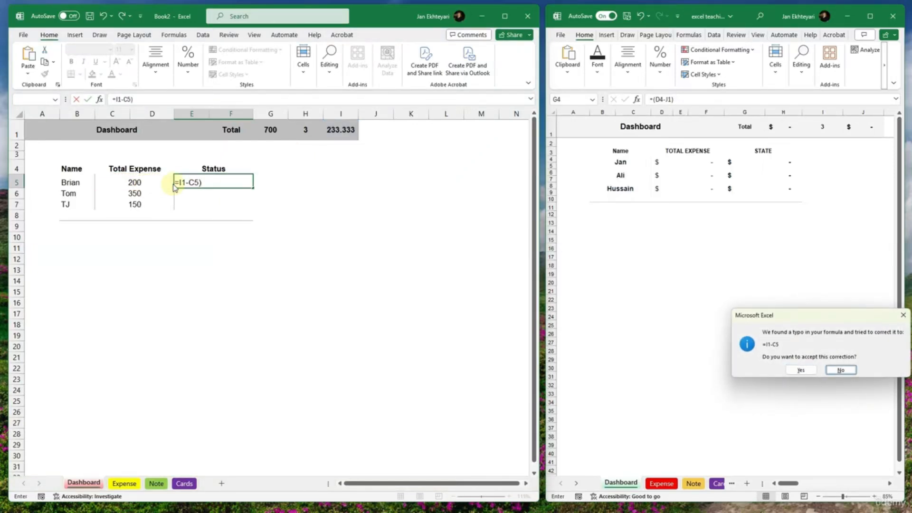
{"action": "key", "text": "Left"}
{"action": "key", "text": "Return"}
{"action": "left_click", "coordinate": [212, 184]}
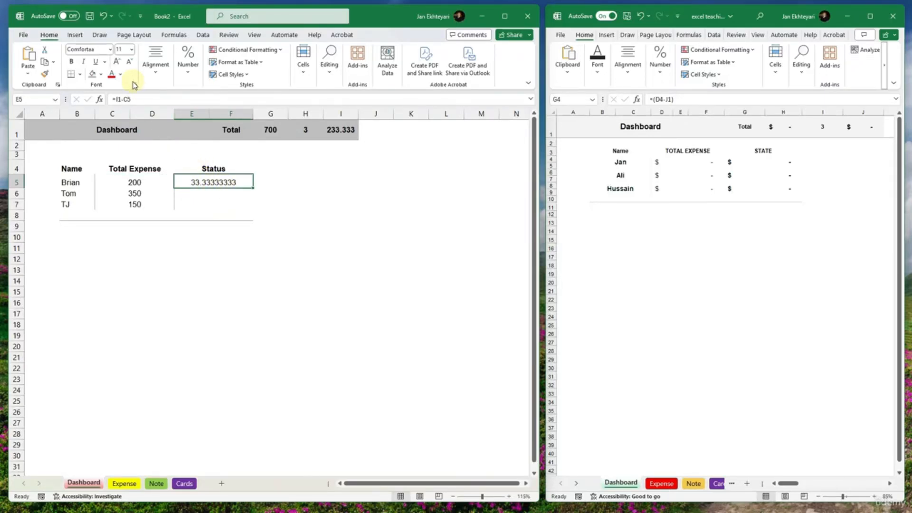
{"action": "left_click", "coordinate": [155, 61]}
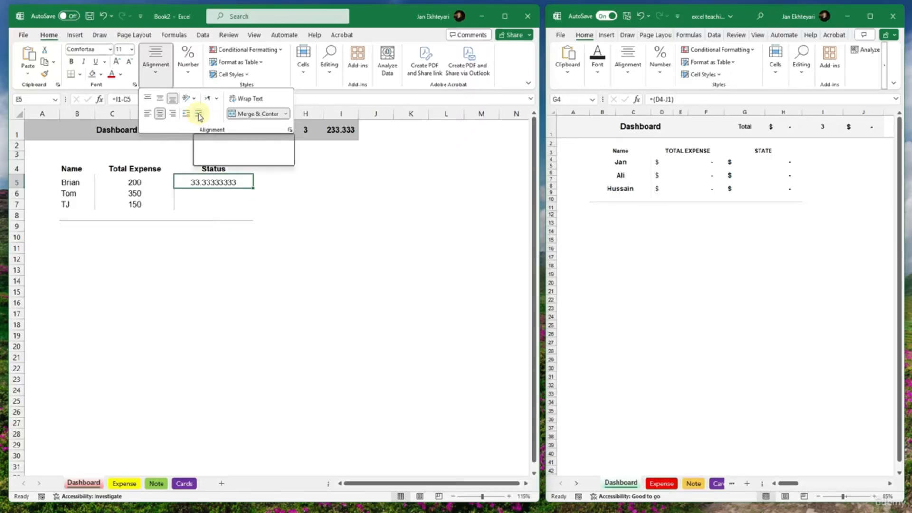
{"action": "left_click", "coordinate": [199, 115]}
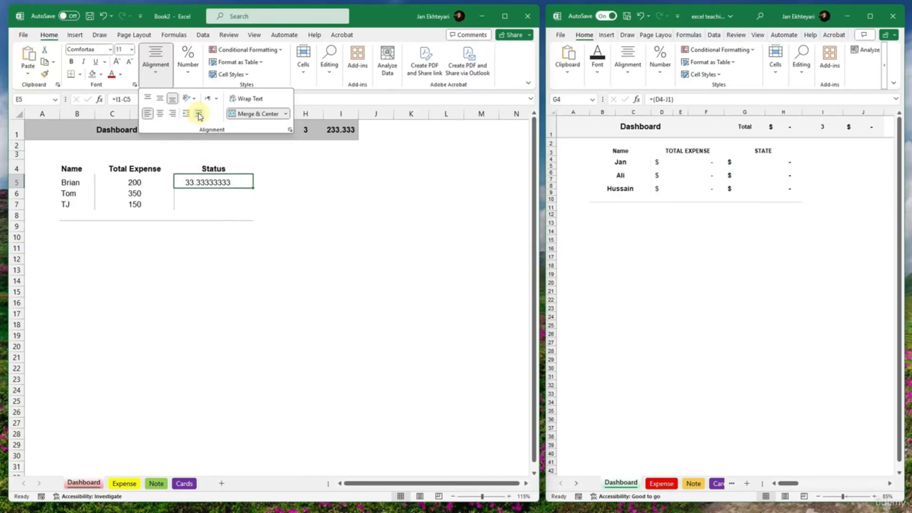
{"action": "left_click", "coordinate": [198, 115]}
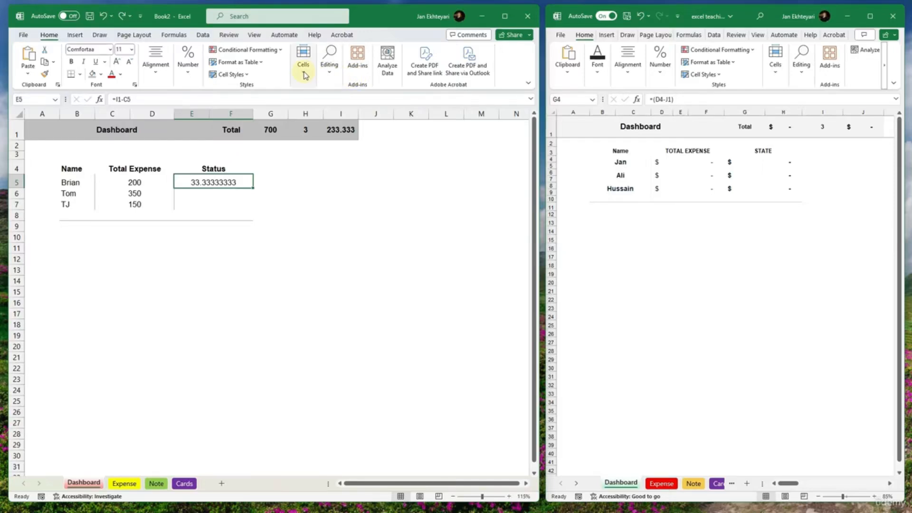
- Reduce the Status value in E5 to two decimal places
{"action": "left_click", "coordinate": [188, 65]}
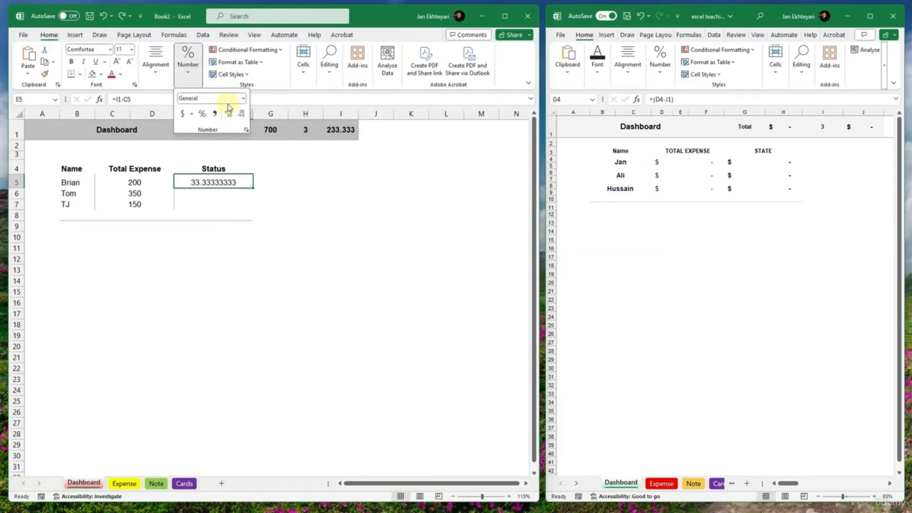
{"action": "left_click", "coordinate": [241, 114]}
{"action": "left_click", "coordinate": [242, 114]}
{"action": "left_click", "coordinate": [241, 114]}
{"action": "left_click", "coordinate": [242, 114]}
{"action": "left_click", "coordinate": [241, 114]}
{"action": "left_click", "coordinate": [242, 114]}
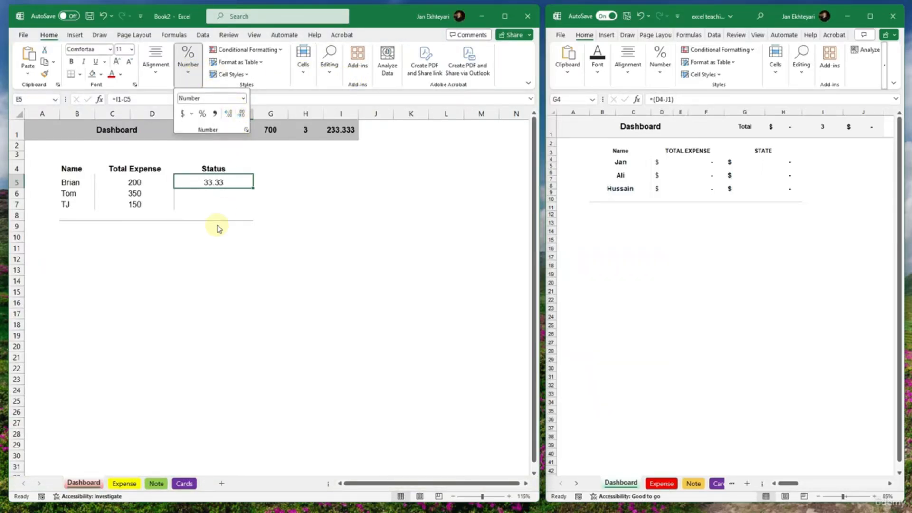
- Fill the Status formula from E5 down to E7 for the remaining people
{"action": "left_click", "coordinate": [241, 189]}
{"action": "double_click", "coordinate": [253, 188]}
{"action": "left_click", "coordinate": [230, 195]}
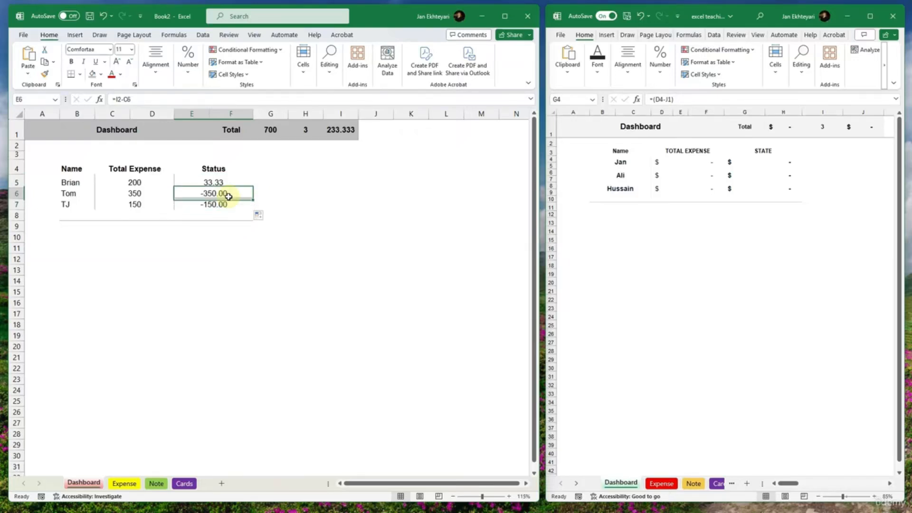
- Redirect the per-person share reference to I1 in the Status formulas of E6 and E7
{"action": "double_click", "coordinate": [229, 196]}
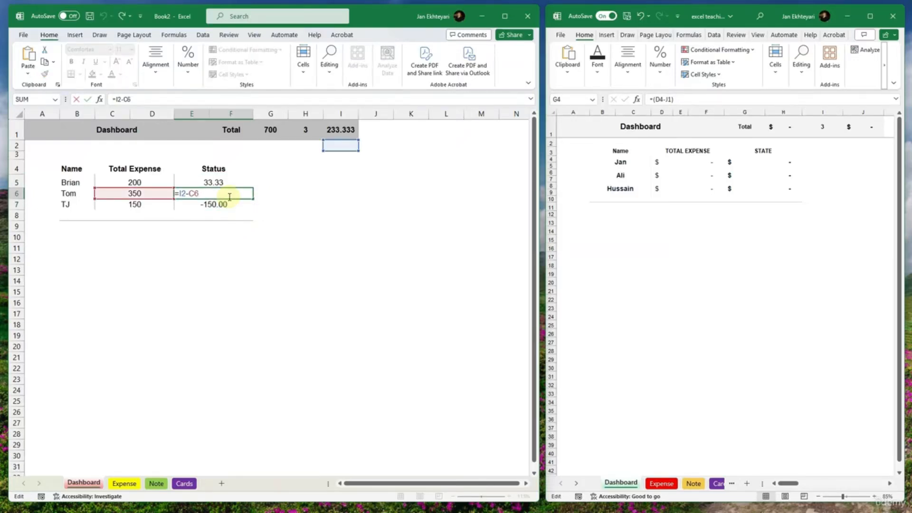
{"action": "left_click_drag", "start_coordinate": [354, 141], "coordinate": [346, 133]}
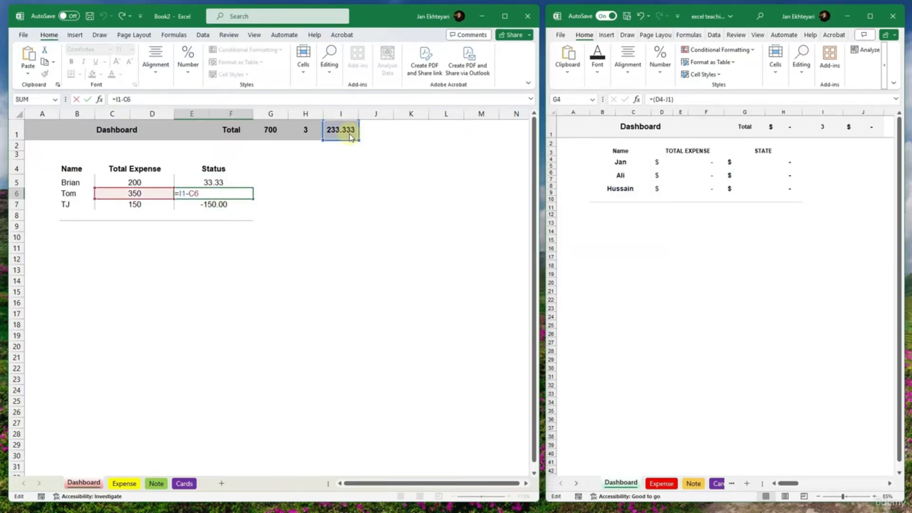
{"action": "key", "text": "Return"}
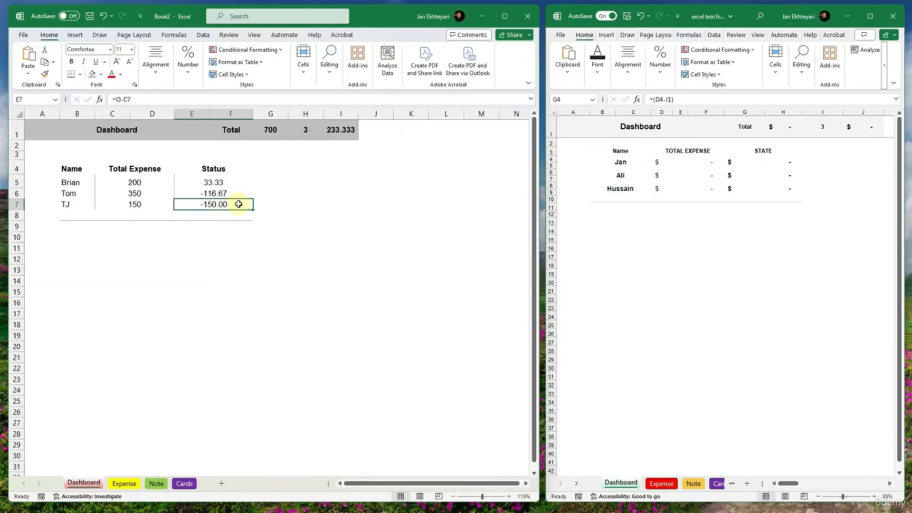
{"action": "double_click", "coordinate": [238, 203]}
{"action": "left_click_drag", "start_coordinate": [350, 151], "coordinate": [352, 134]}
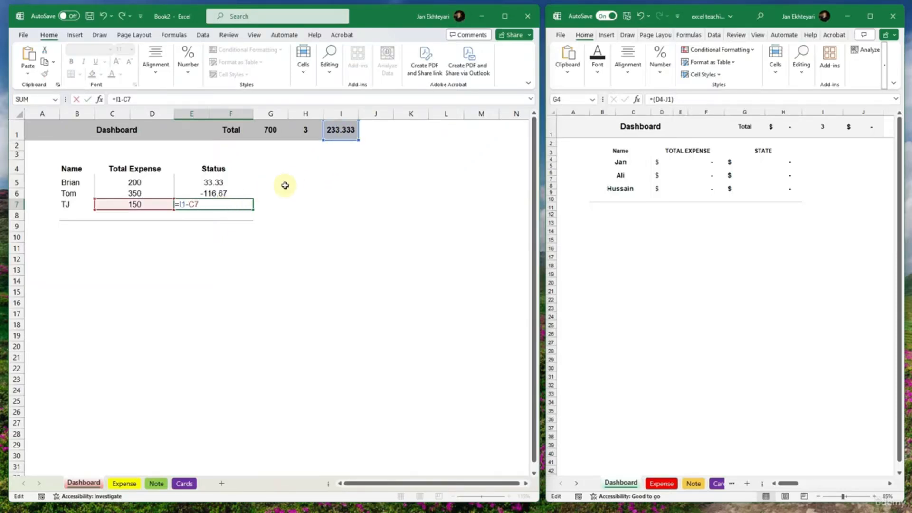
{"action": "left_click", "coordinate": [273, 196]}
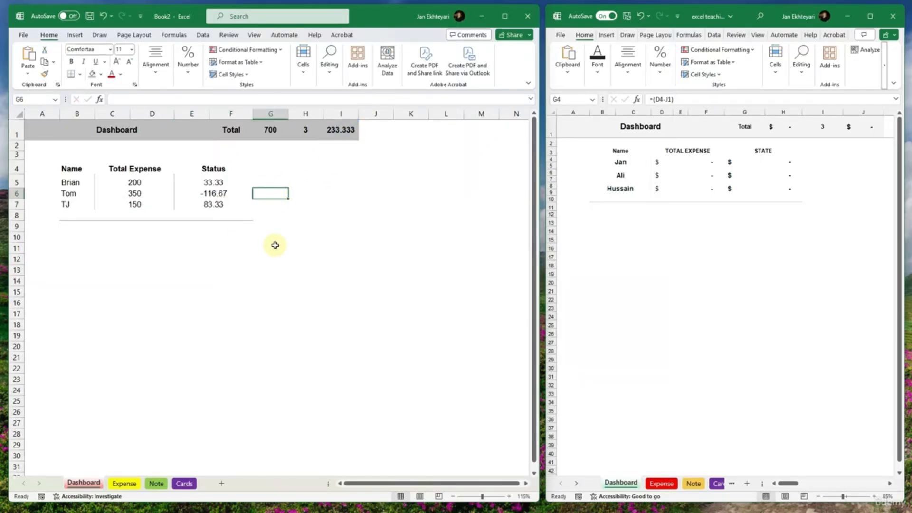
- Reverse the subtraction in the first person's Status formula in E5 so that it reads =C5-I1
{"action": "left_click", "coordinate": [221, 192]}
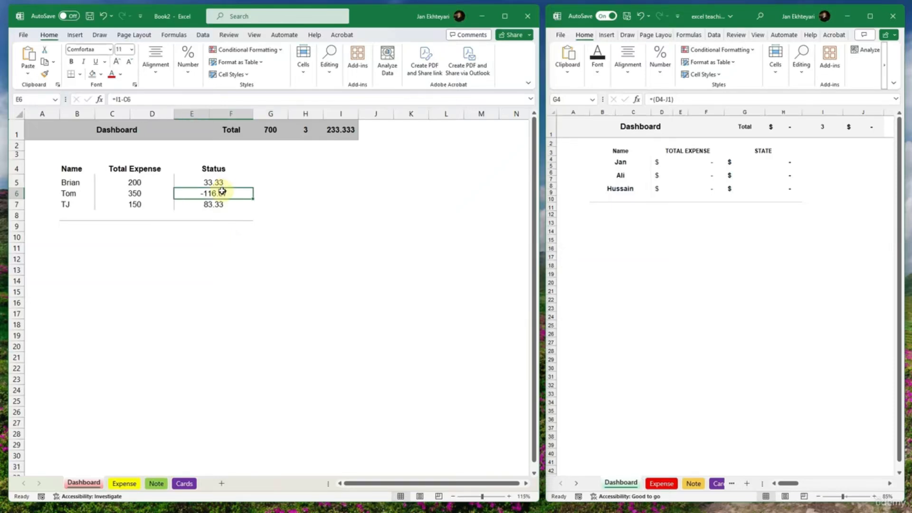
{"action": "left_click", "coordinate": [217, 182]}
{"action": "double_click", "coordinate": [218, 181]}
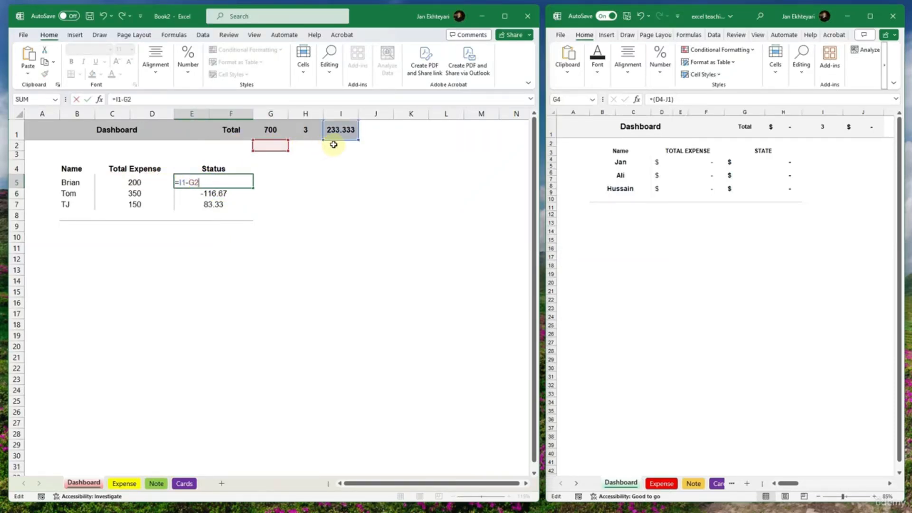
{"action": "left_click_drag", "start_coordinate": [332, 139], "coordinate": [156, 182]}
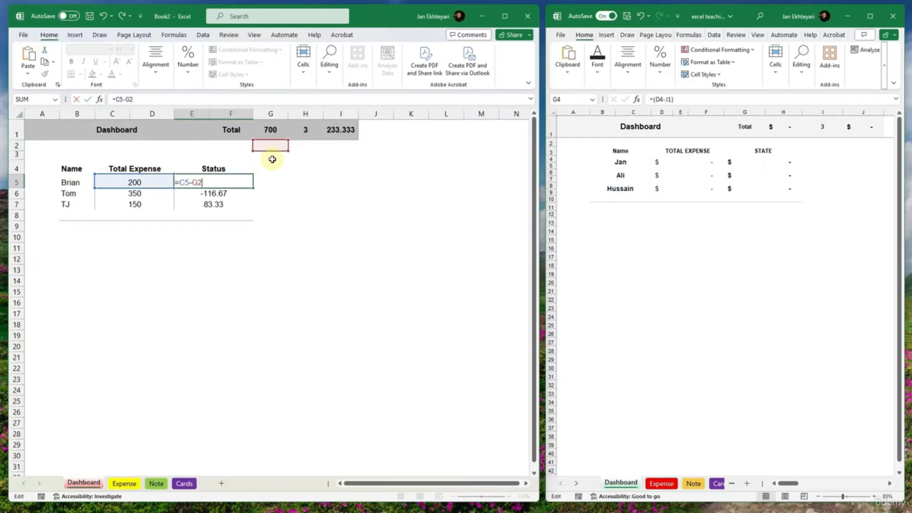
{"action": "left_click_drag", "start_coordinate": [281, 150], "coordinate": [339, 137]}
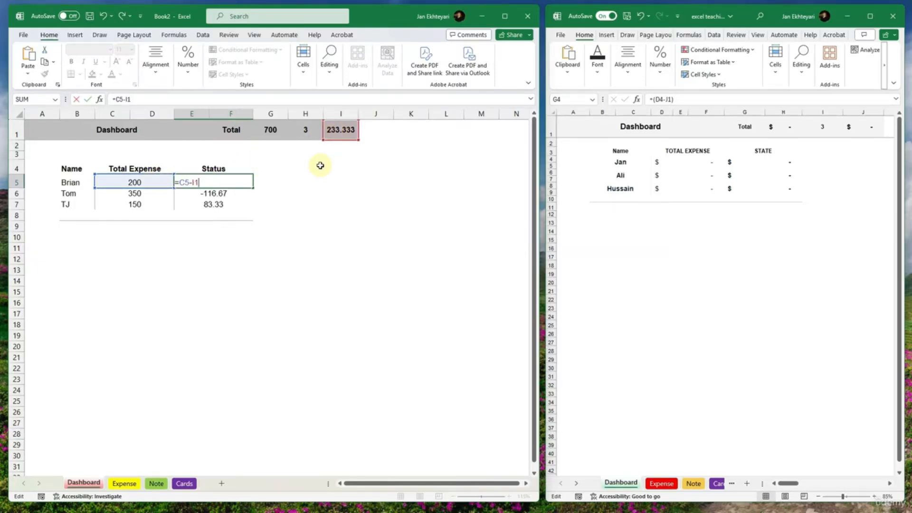
{"action": "key", "text": "Return"}
- Copy the reversed Status formula from E5 down through E7
{"action": "left_click", "coordinate": [230, 180]}
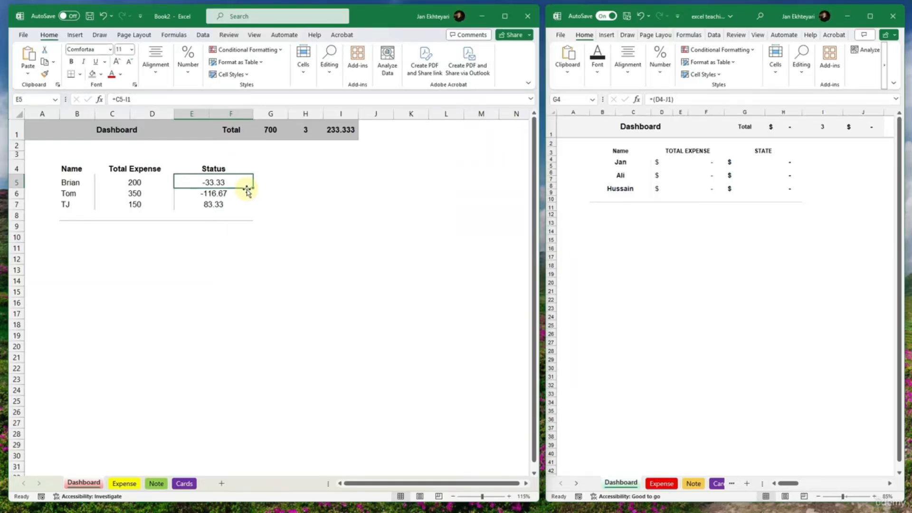
{"action": "left_click_drag", "start_coordinate": [254, 186], "coordinate": [252, 208]}
{"action": "left_click", "coordinate": [238, 184]}
{"action": "left_click", "coordinate": [228, 245]}
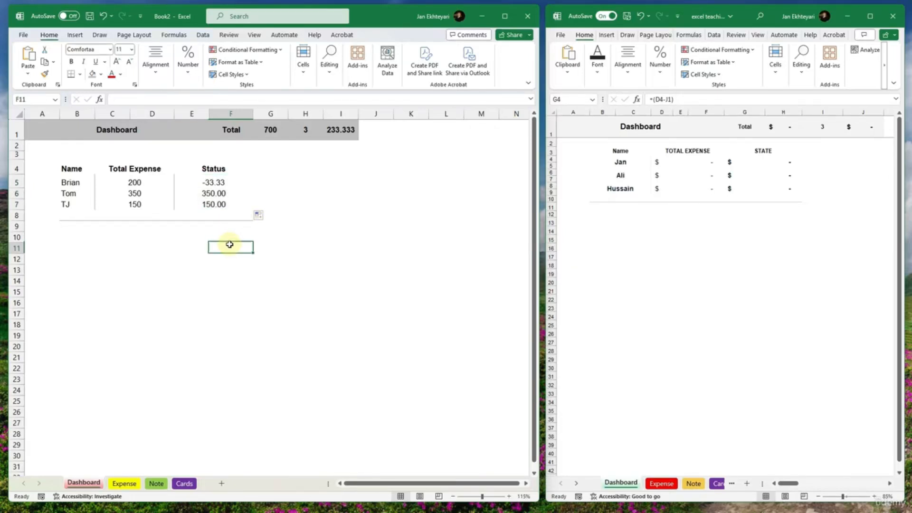
- Correct the second person's Status formula in E6 to =C6-I1
{"action": "left_click", "coordinate": [223, 194]}
{"action": "double_click", "coordinate": [224, 193]}
{"action": "left_click_drag", "start_coordinate": [327, 154], "coordinate": [332, 136]}
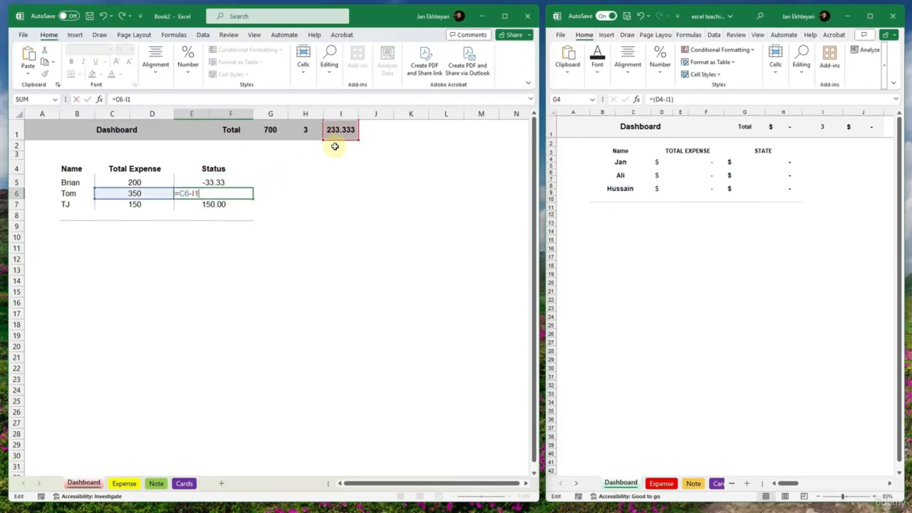
{"action": "left_click", "coordinate": [245, 224]}
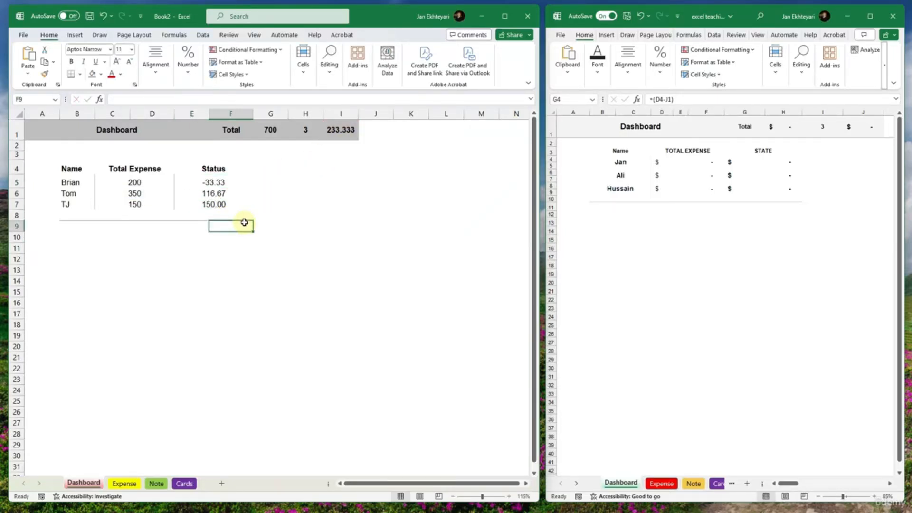
- Correct the third person's Status formula in E7 to =C7-I1
{"action": "left_click", "coordinate": [224, 204]}
{"action": "double_click", "coordinate": [224, 204]}
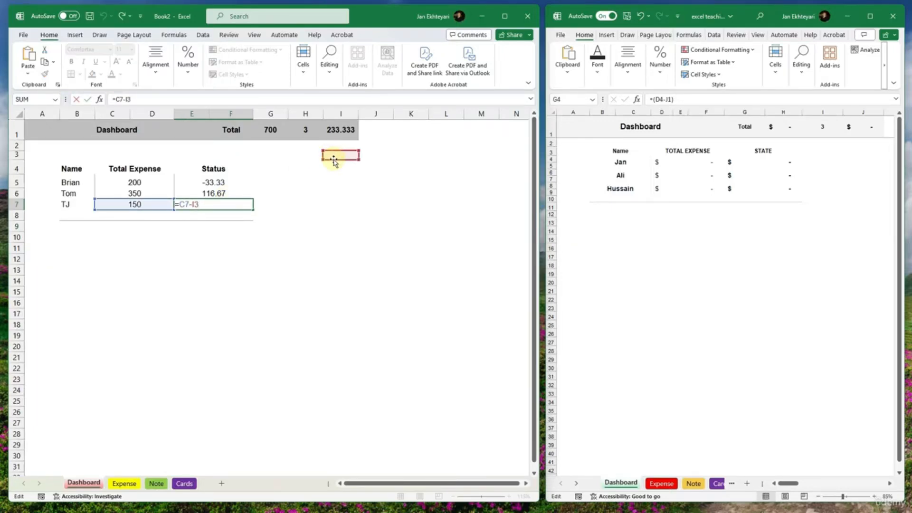
{"action": "left_click_drag", "start_coordinate": [334, 157], "coordinate": [332, 136]}
{"action": "left_click", "coordinate": [306, 179]}
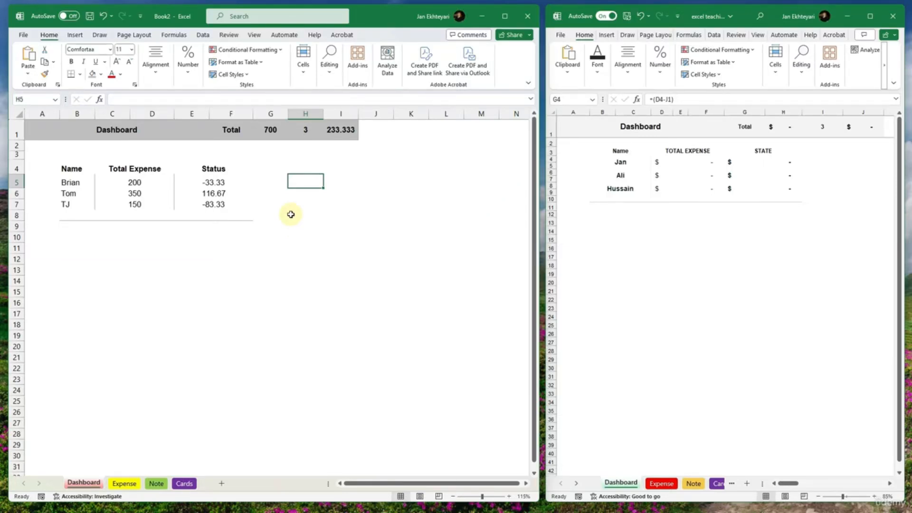
{"action": "left_click", "coordinate": [213, 204]}
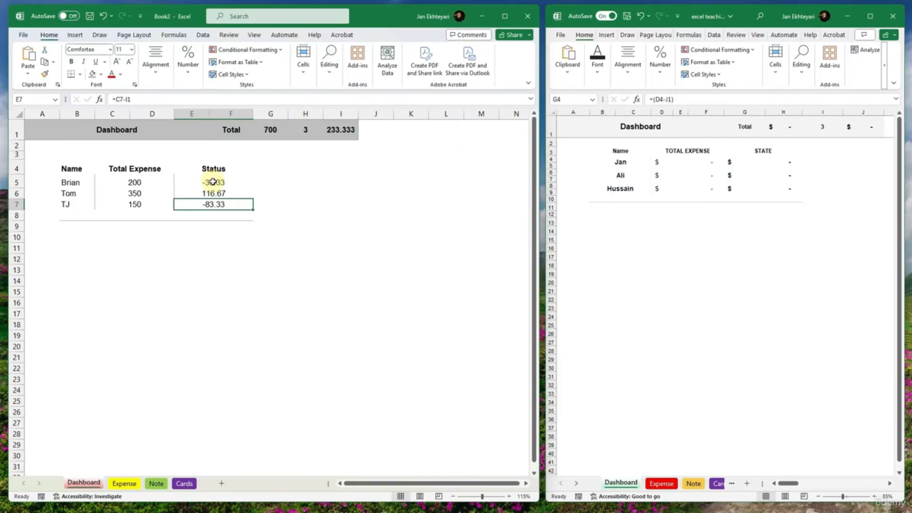
{"action": "left_click", "coordinate": [212, 181], "text": "ctrl"}
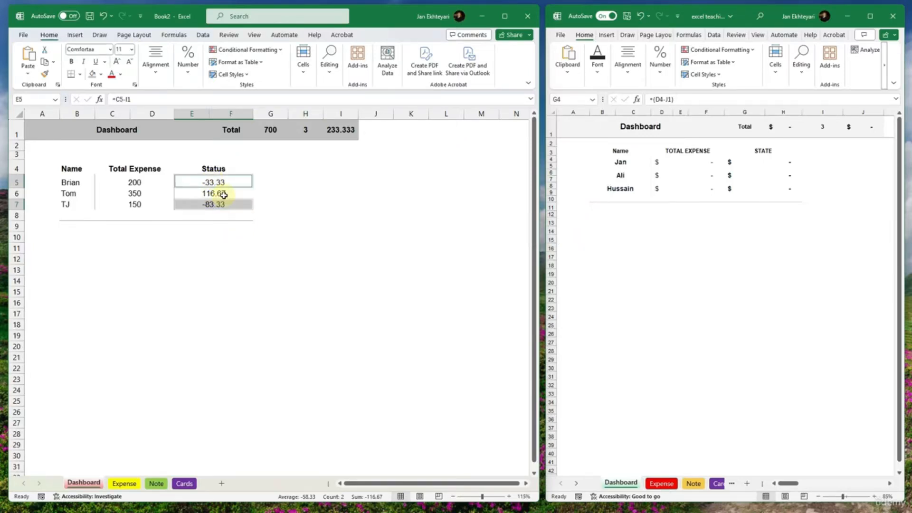
{"action": "left_click", "coordinate": [237, 271]}
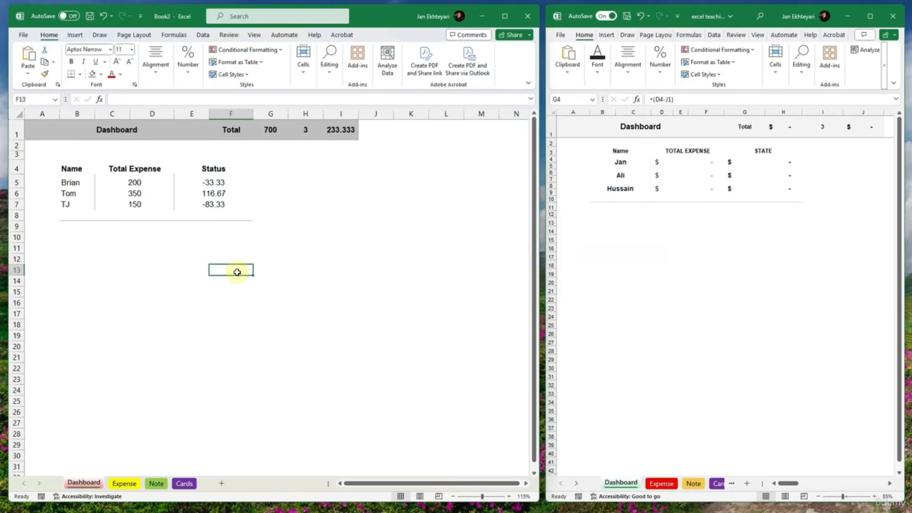
- Save the workbook to OneDrive under the file name Monthly Expense for Course
{"action": "key", "text": "ctrl+s"}
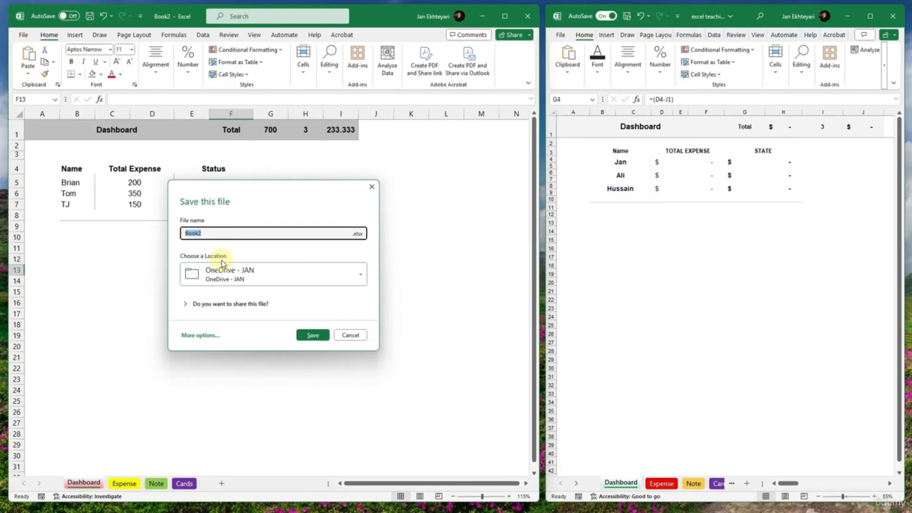
{"action": "type", "text": "Monthly Expense for Course"}
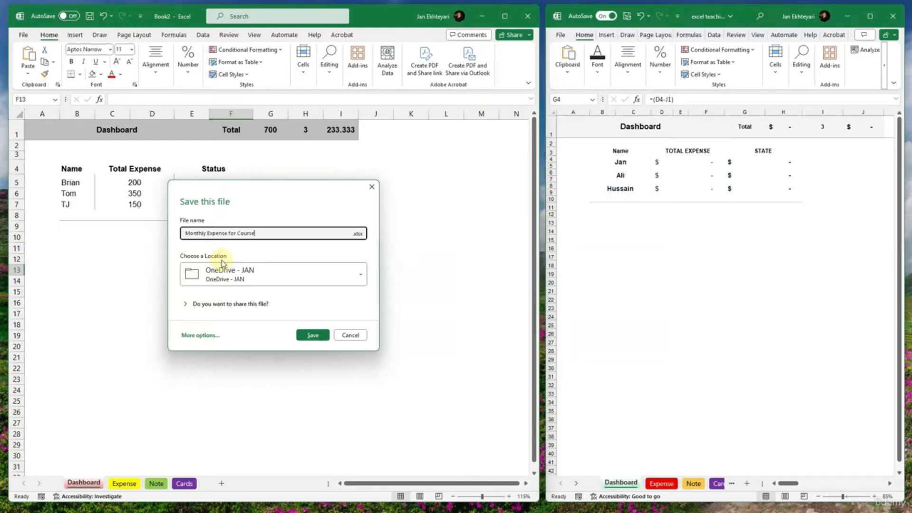
{"action": "left_click", "coordinate": [312, 334]}
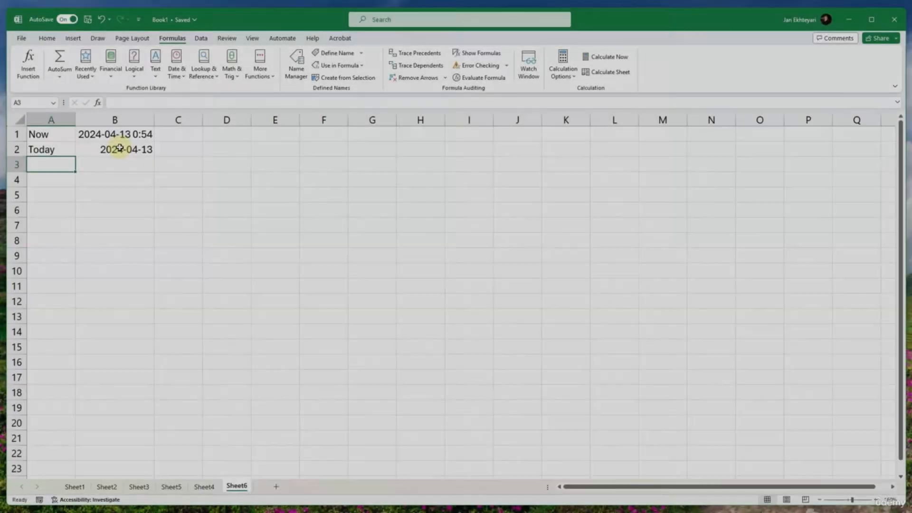
- Clear the existing date values beside Now and Today in B1:B2 on Sheet6 of Book1
{"action": "left_click_drag", "start_coordinate": [116, 134], "coordinate": [119, 151]}
{"action": "key", "text": "Delete"}
{"action": "left_click", "coordinate": [115, 195]}
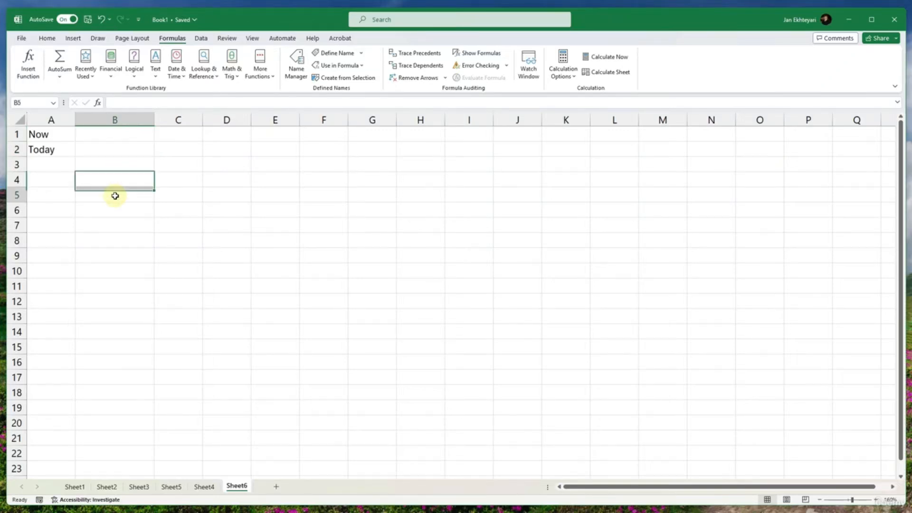
- Browse the Date & Time functions available for cell B1 without inserting one
{"action": "left_click", "coordinate": [116, 136]}
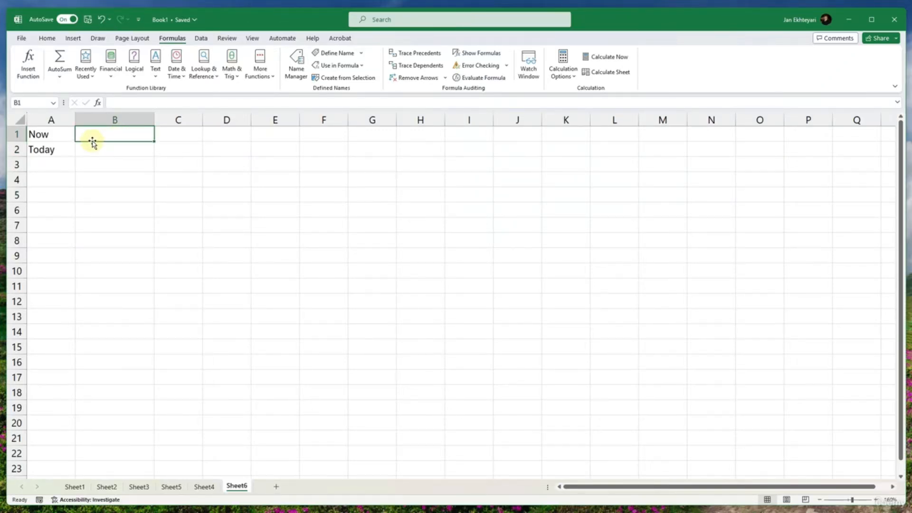
{"action": "left_click", "coordinate": [176, 72]}
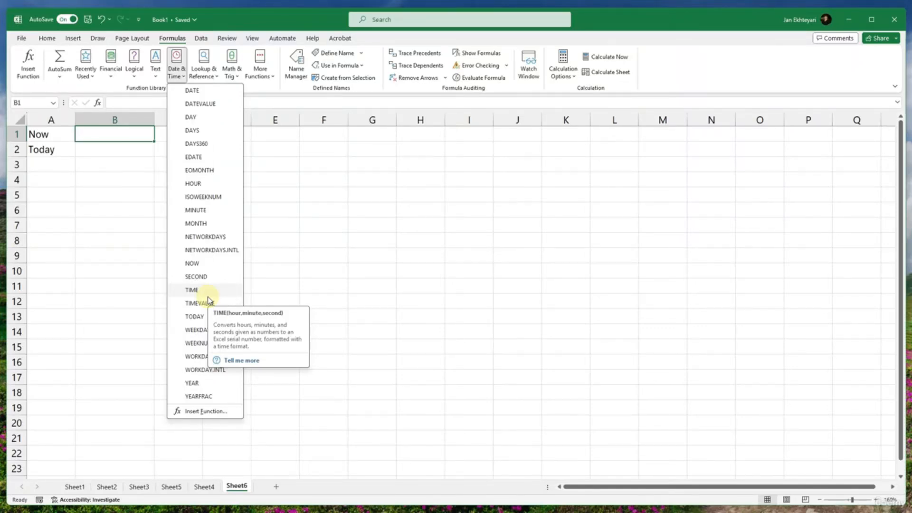
{"action": "left_click", "coordinate": [206, 411]}
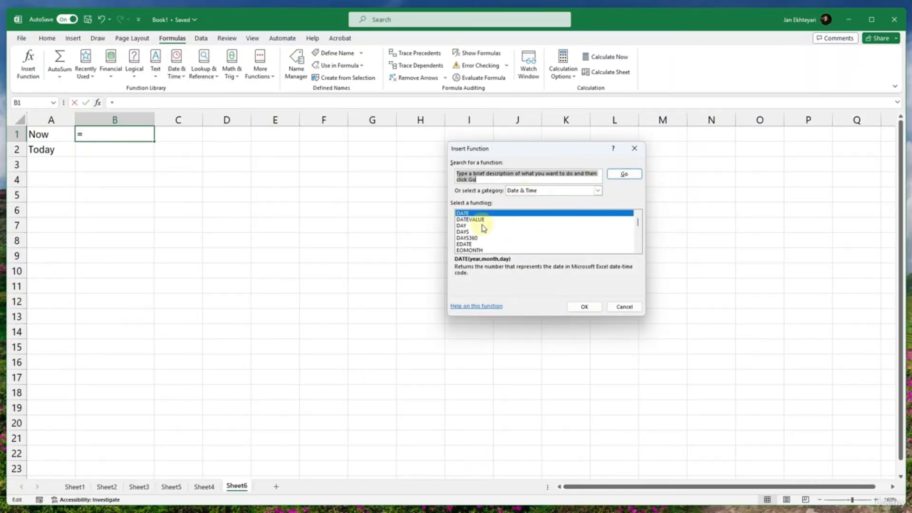
{"action": "scroll", "coordinate": [483, 227], "scroll_direction": "down", "scroll_amount": 6}
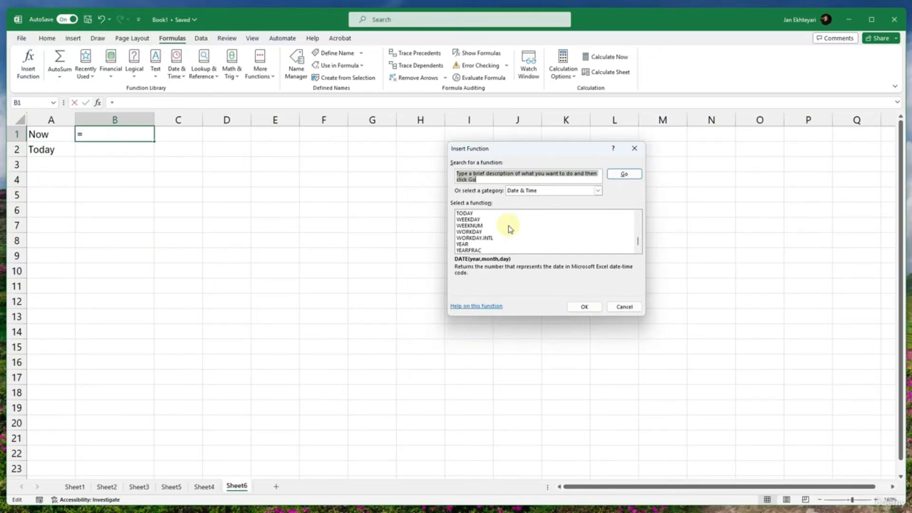
{"action": "left_click", "coordinate": [623, 306]}
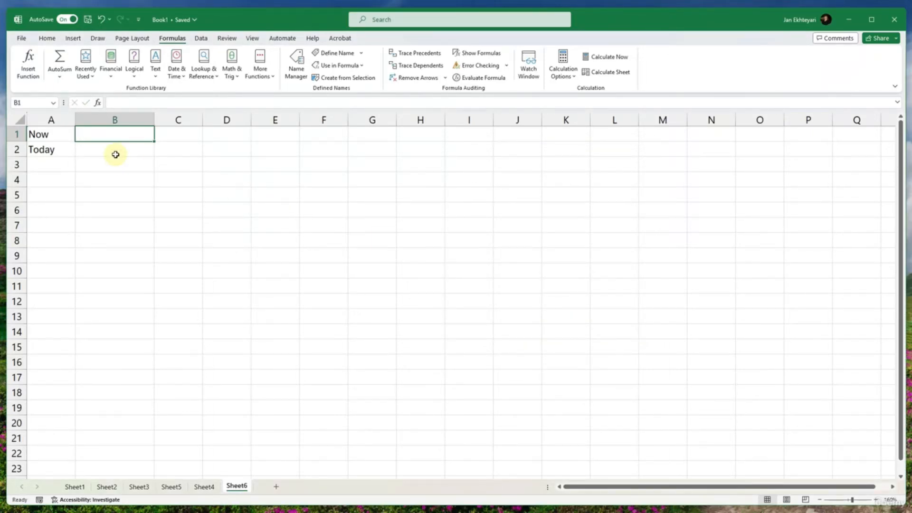
- Enter the formula =NOW() in B1 beside the Now label
{"action": "type", "text": "="}
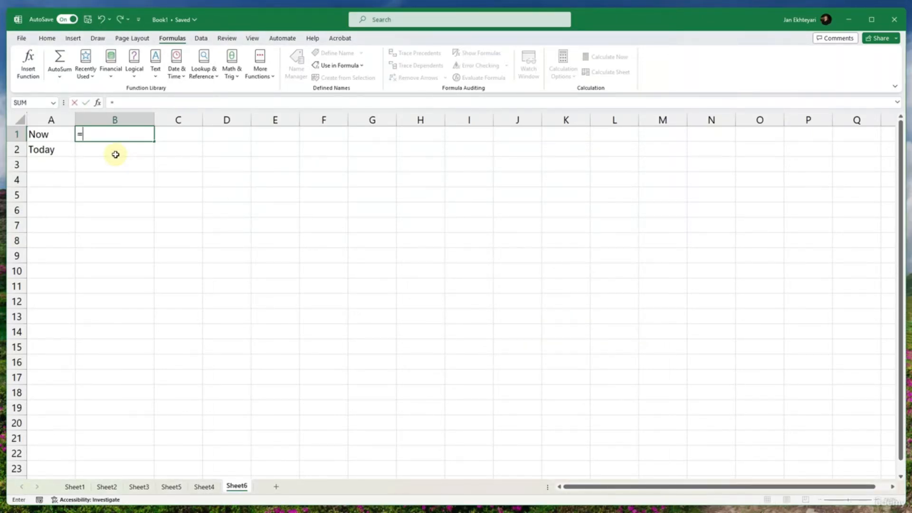
{"action": "type", "text": "now("}
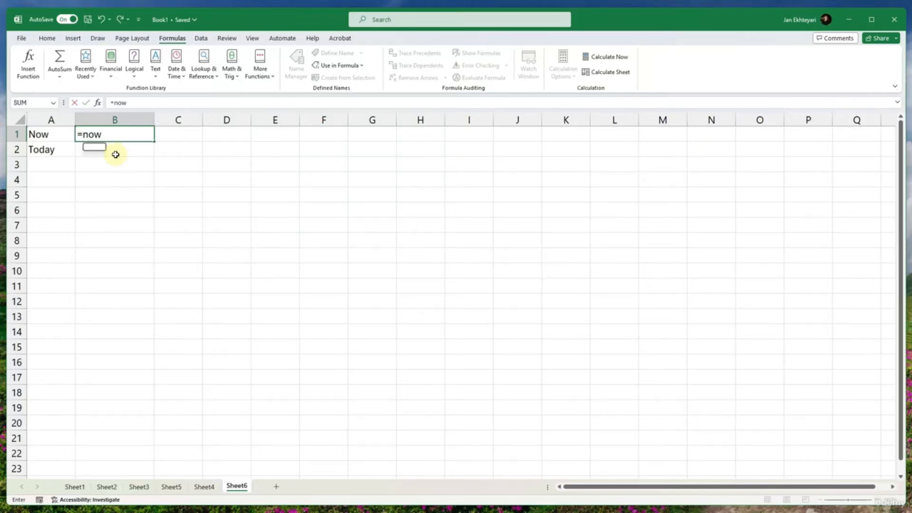
{"action": "key", "text": "Return"}
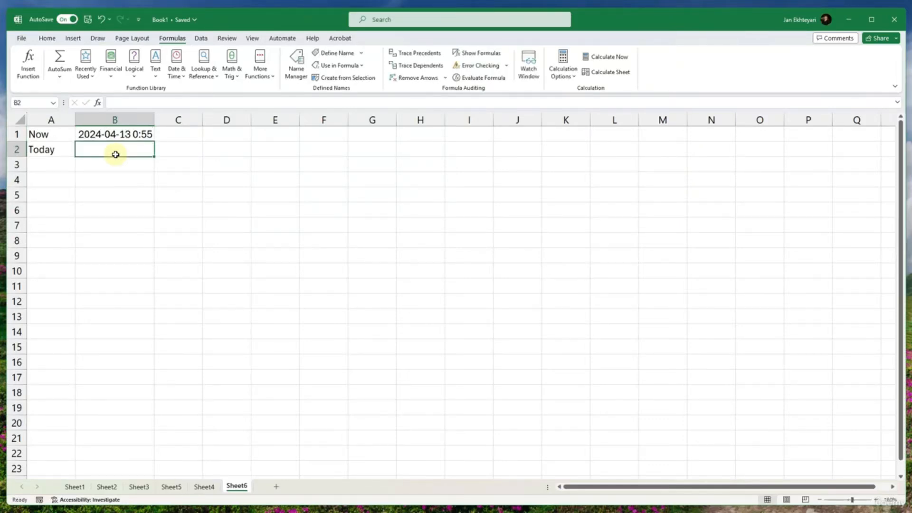
{"action": "left_click", "coordinate": [116, 135]}
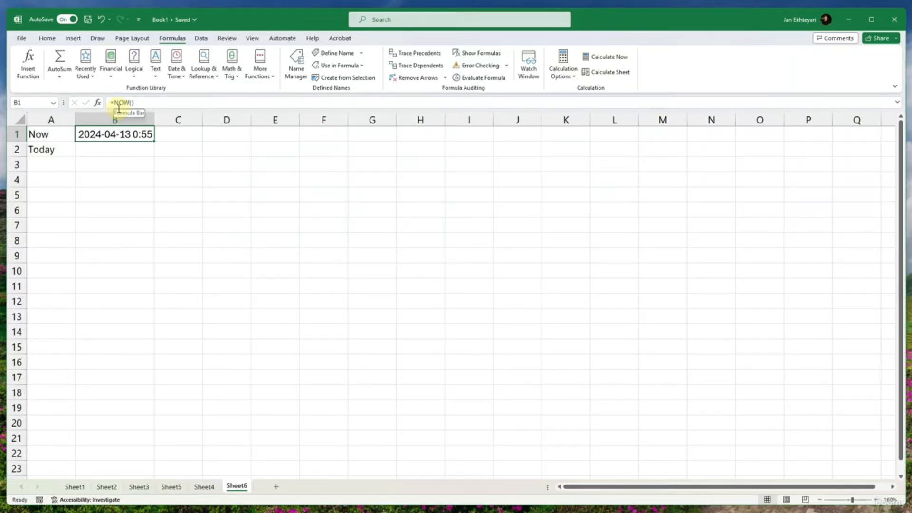
- Enter the formula =TODAY() in B2 beside the Today label
{"action": "left_click", "coordinate": [128, 150]}
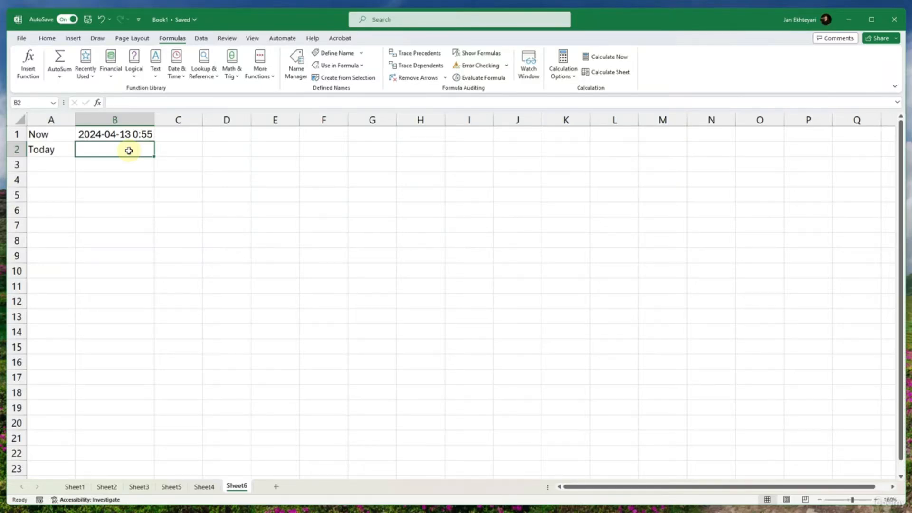
{"action": "type", "text": "=today()"}
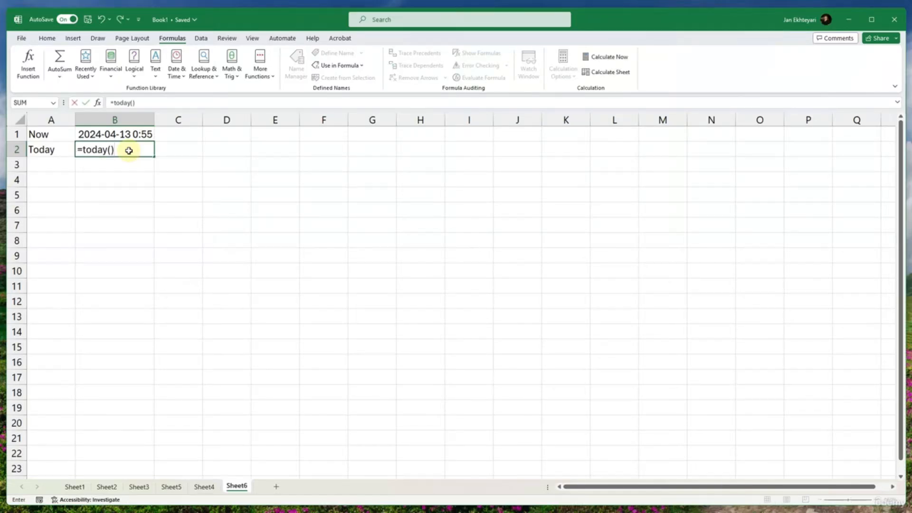
{"action": "key", "text": "Return"}
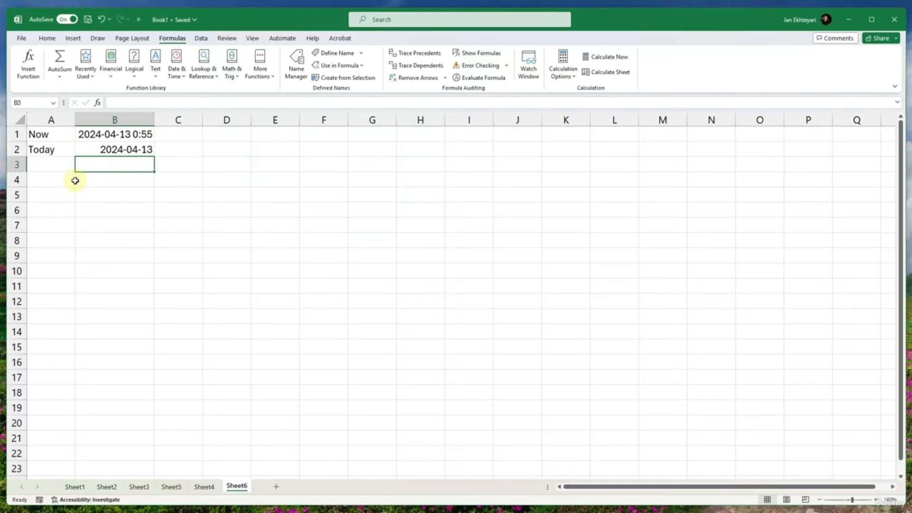
- Enter =YEAR(B2) in A3 to extract the year from the Today date
{"action": "left_click", "coordinate": [59, 163]}
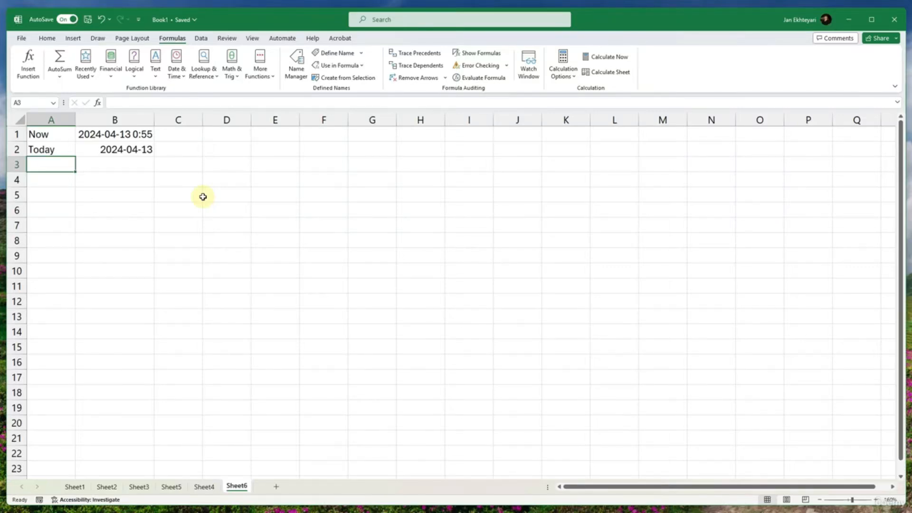
{"action": "type", "text": "=year("}
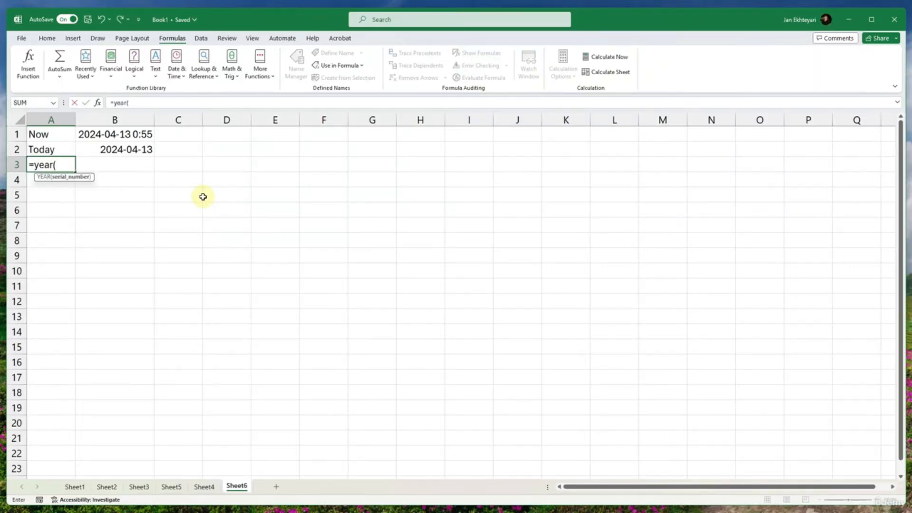
{"action": "left_click", "coordinate": [114, 150]}
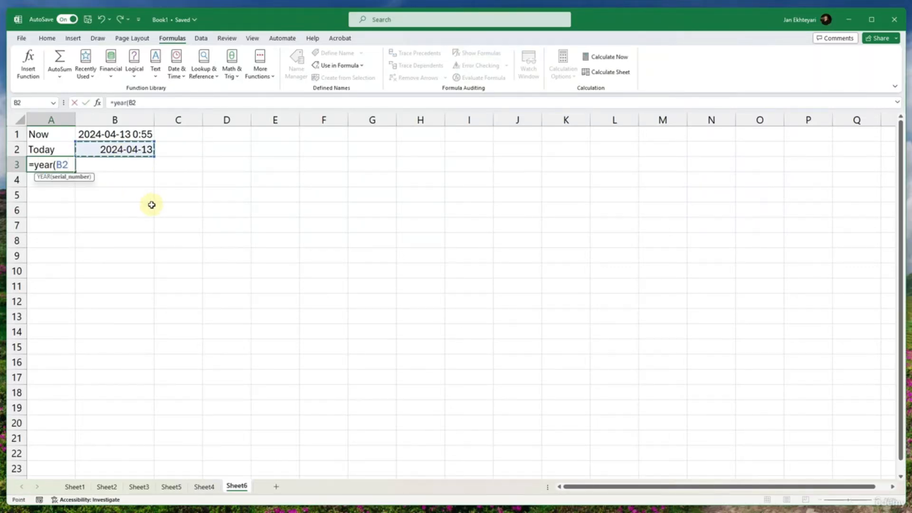
{"action": "type", "text": ")"}
{"action": "key", "text": "Return"}
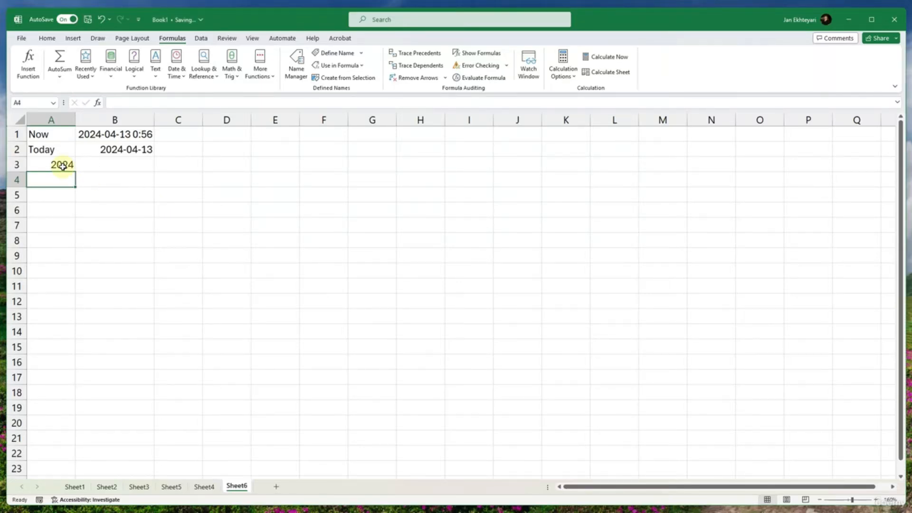
{"action": "left_click", "coordinate": [117, 148]}
{"action": "left_click", "coordinate": [58, 164]}
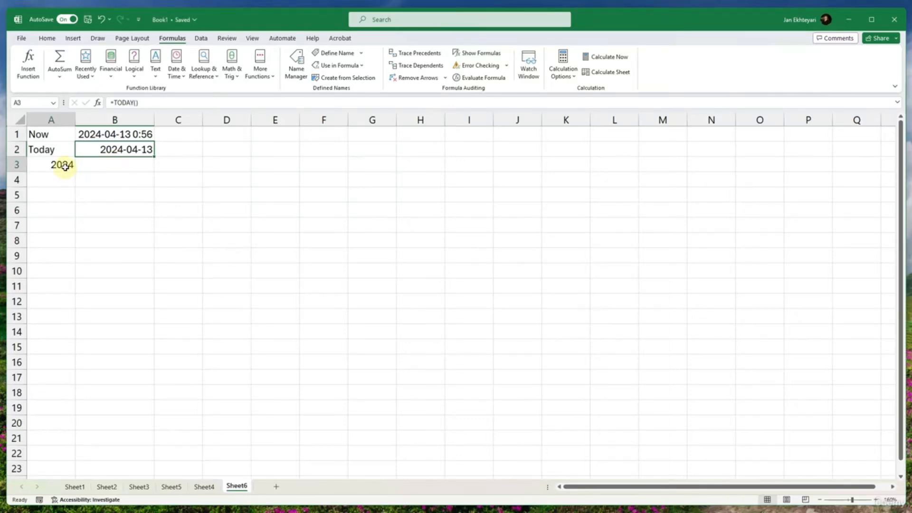
{"action": "left_click", "coordinate": [115, 152]}
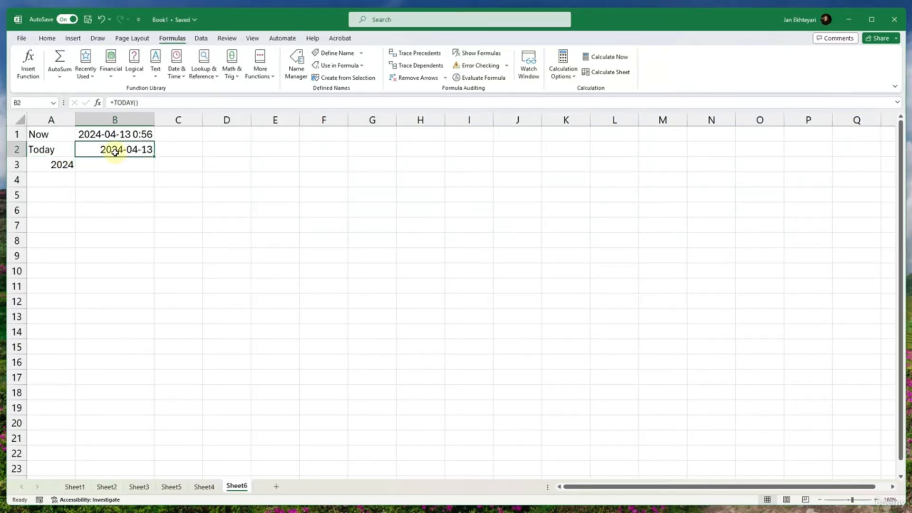
{"action": "left_click", "coordinate": [67, 163]}
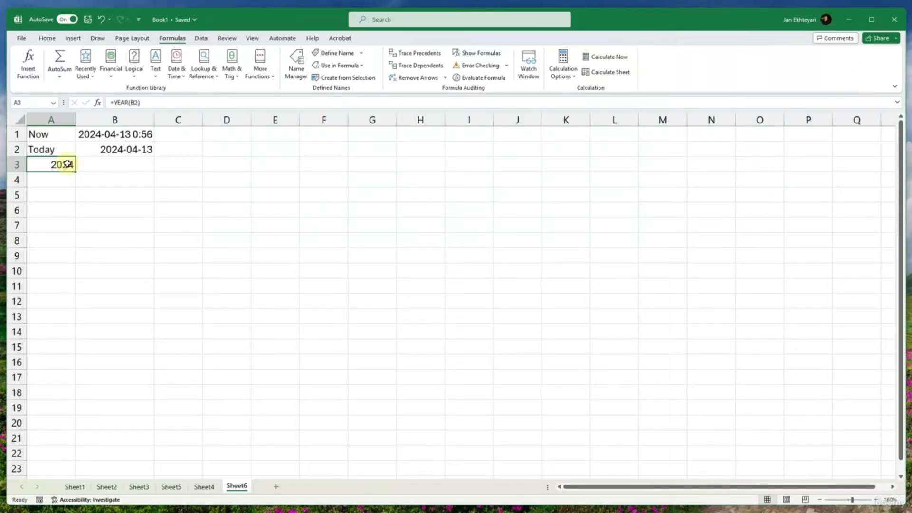
{"action": "left_click_drag", "start_coordinate": [111, 135], "coordinate": [112, 147]}
{"action": "key", "text": "ctrl+c"}
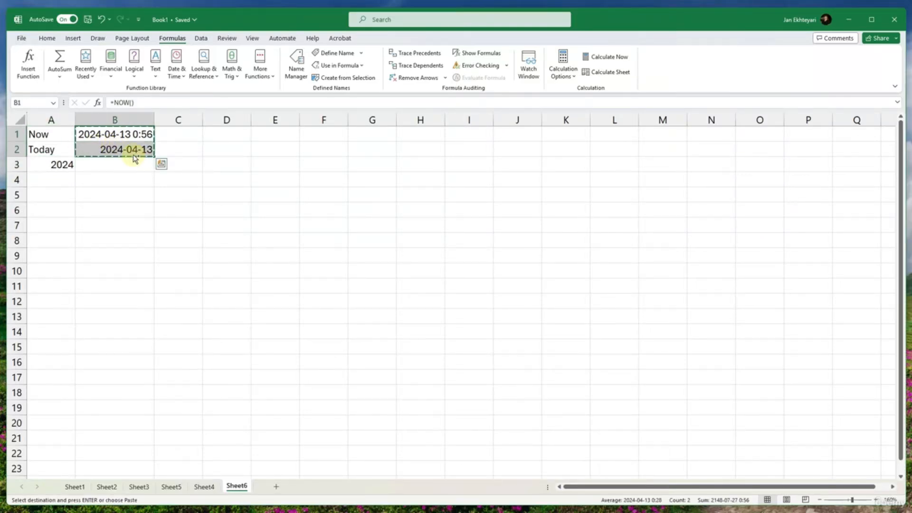
{"action": "key", "text": "ctrl+q"}
{"action": "left_click", "coordinate": [46, 39]}
{"action": "left_click", "coordinate": [26, 77]}
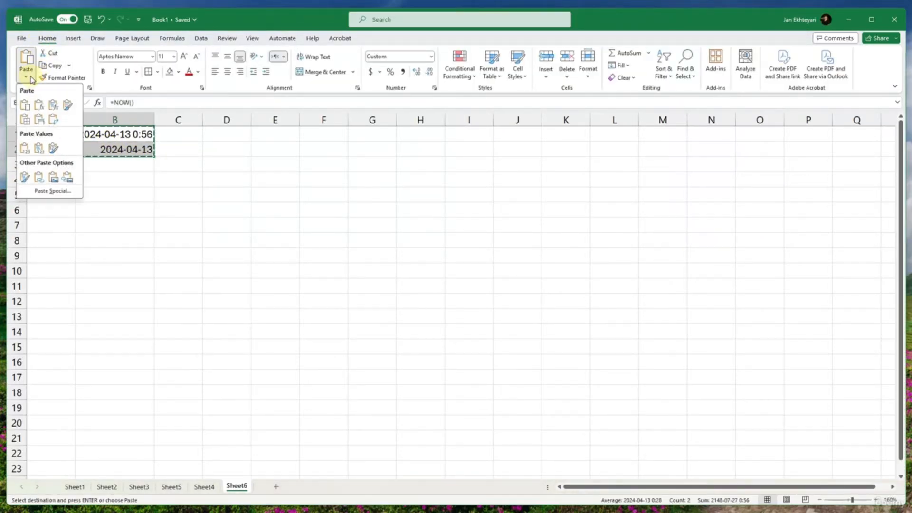
{"action": "key", "text": "Escape"}
{"action": "key", "text": "Escape"}
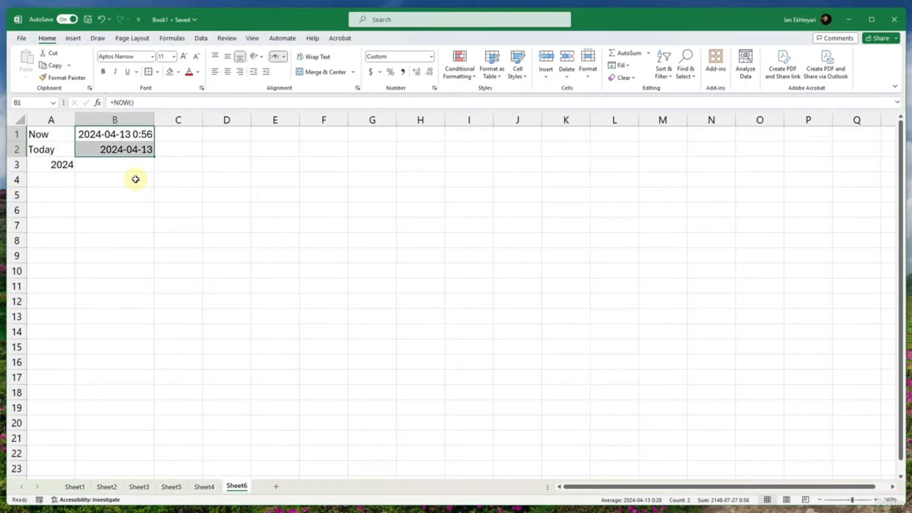
- Move the YEAR formula from A3 to B3, below the Today date
{"action": "left_click", "coordinate": [124, 164]}
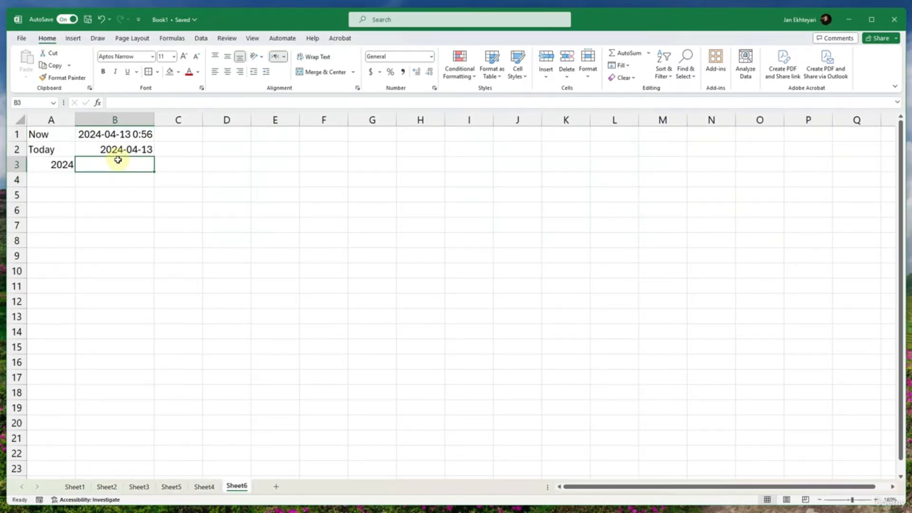
{"action": "left_click", "coordinate": [73, 165]}
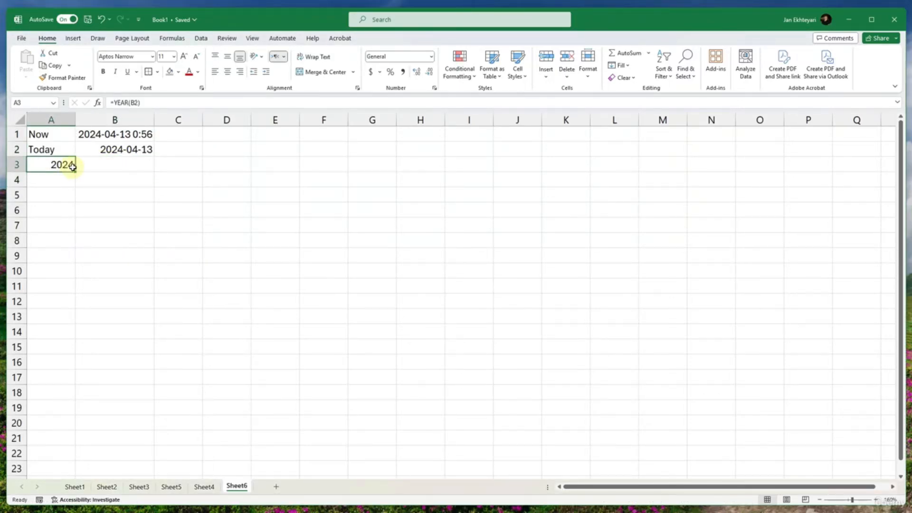
{"action": "left_click_drag", "start_coordinate": [72, 165], "coordinate": [101, 164]}
- Label cell A3 as YEAR, beside the extracted year
{"action": "left_click", "coordinate": [58, 164]}
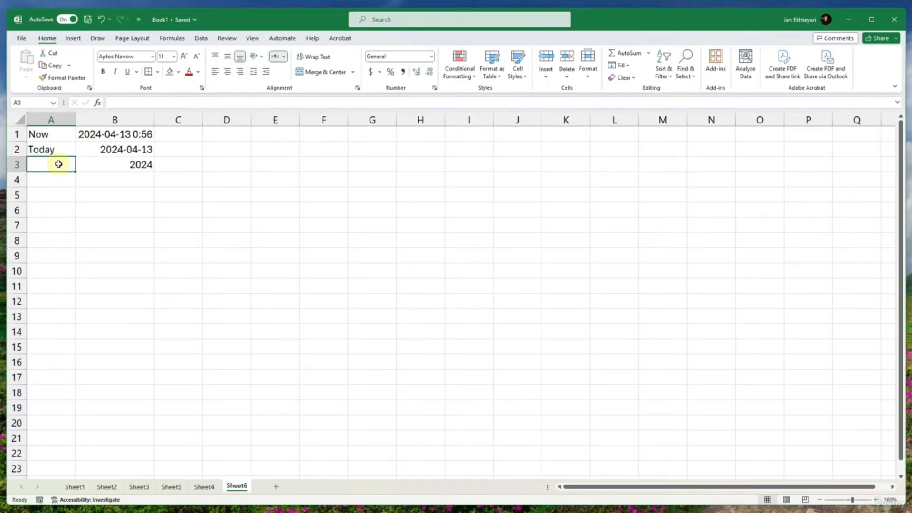
{"action": "type", "text": "YEr"}
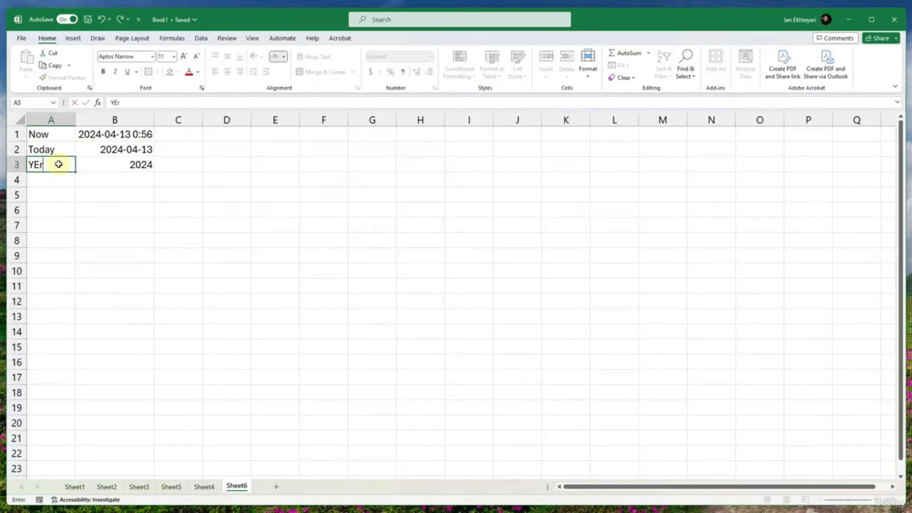
{"action": "key", "text": "BackSpace"}
{"action": "type", "text": "a"}
{"action": "key", "text": "BackSpace"}
{"action": "type", "text": "AR"}
{"action": "key", "text": "Return"}
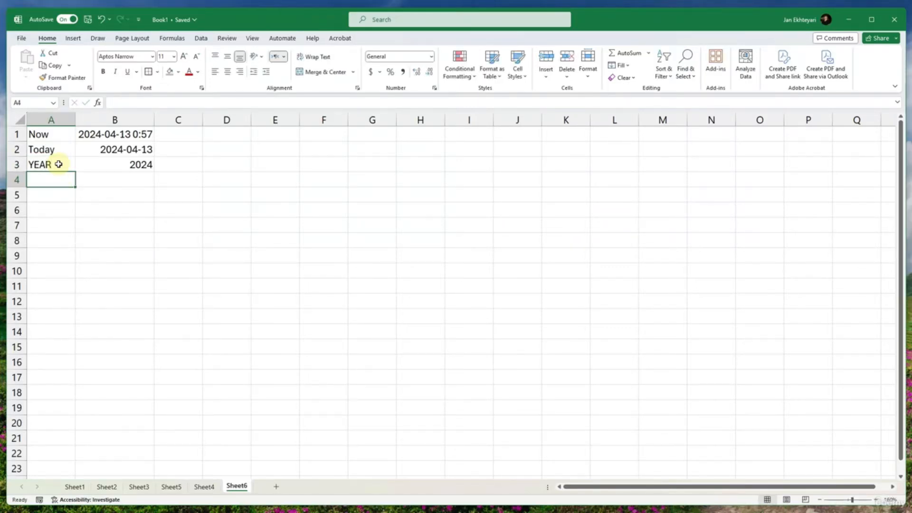
- Add a Day label in A4 and enter =DAY(B2) beside it in B4
{"action": "scroll", "coordinate": [58, 164], "scroll_direction": "up", "scroll_amount": 1}
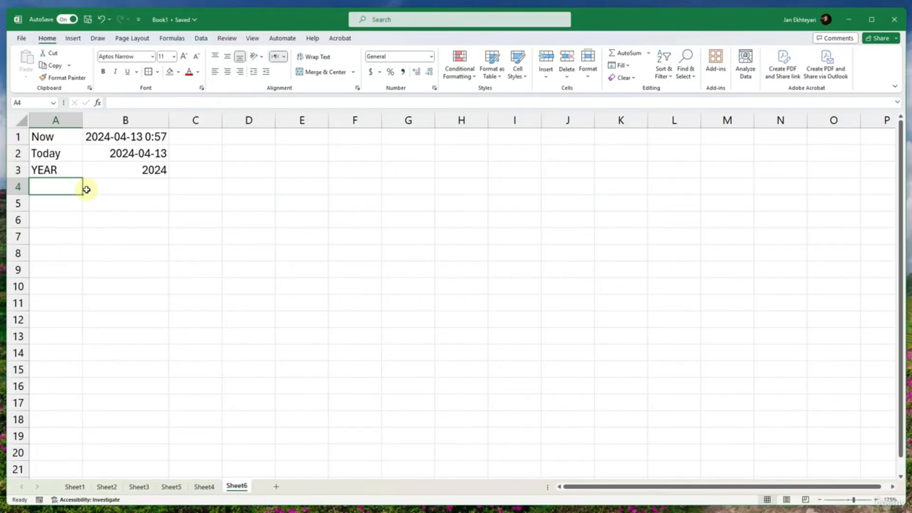
{"action": "type", "text": "Day"}
{"action": "key", "text": "Tab"}
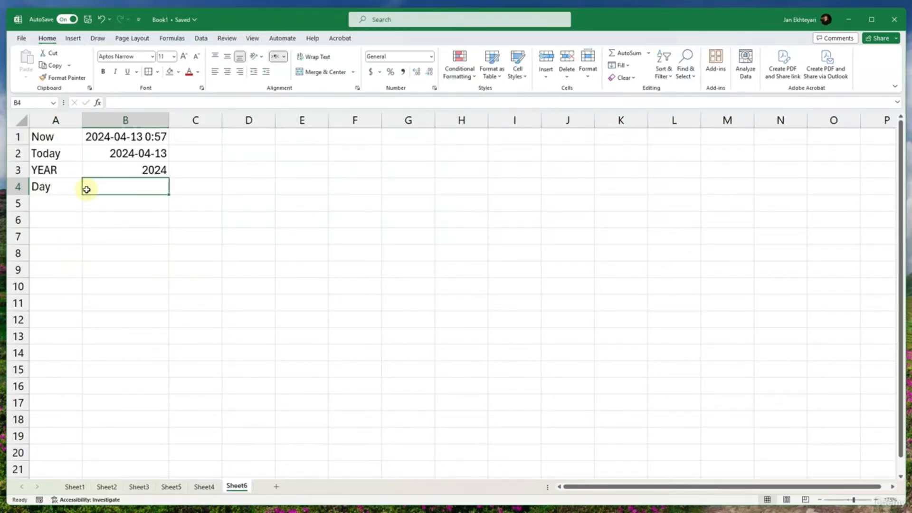
{"action": "type", "text": "=day("}
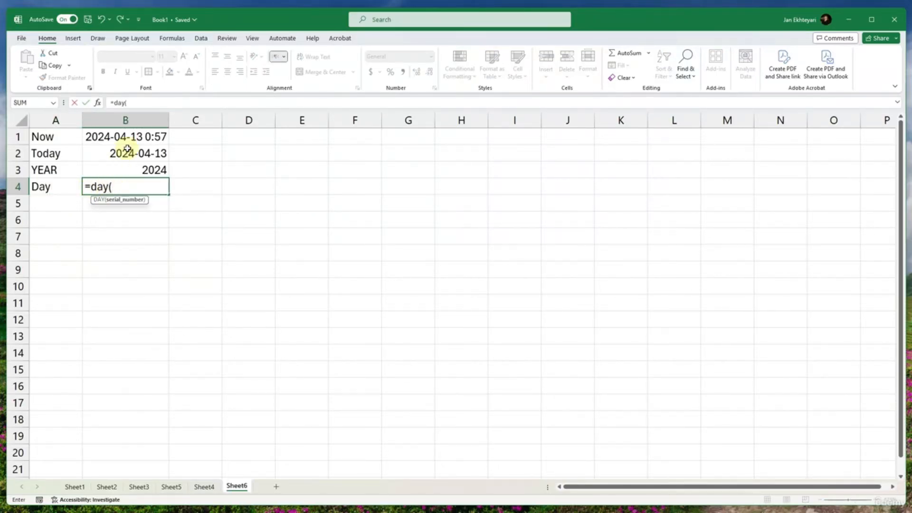
{"action": "left_click", "coordinate": [128, 149]}
{"action": "key", "text": "Return"}
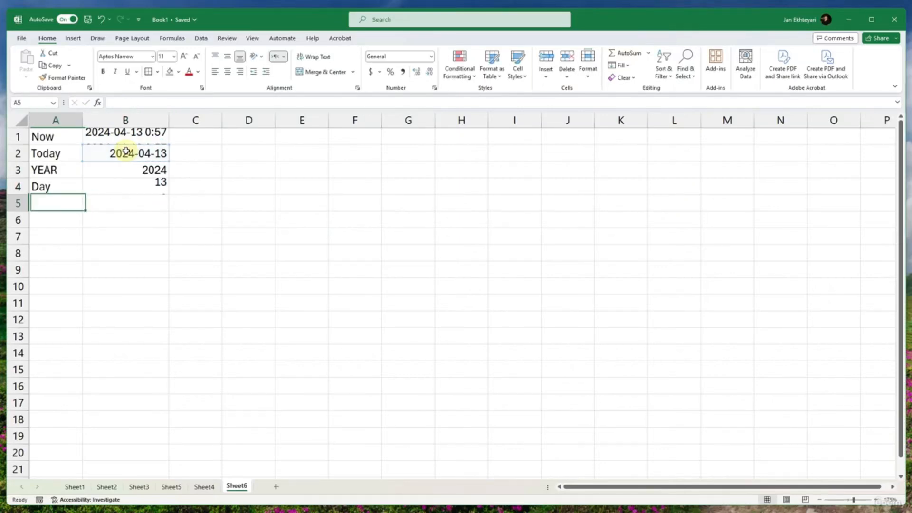
{"action": "left_click", "coordinate": [133, 185]}
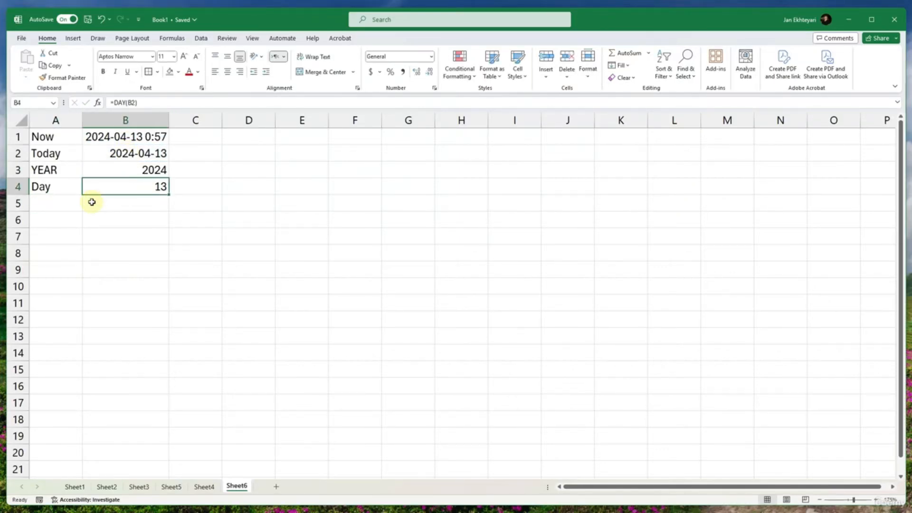
{"action": "left_click", "coordinate": [70, 205]}
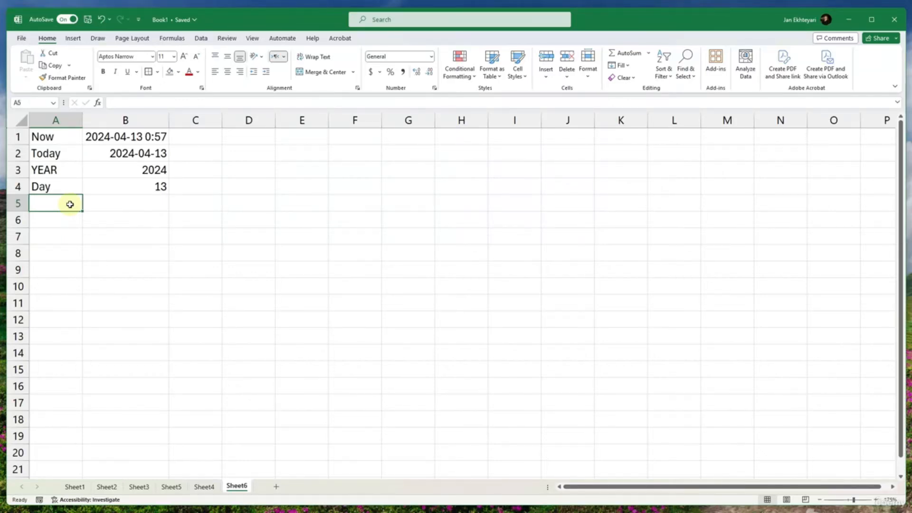
{"action": "left_click", "coordinate": [102, 138]}
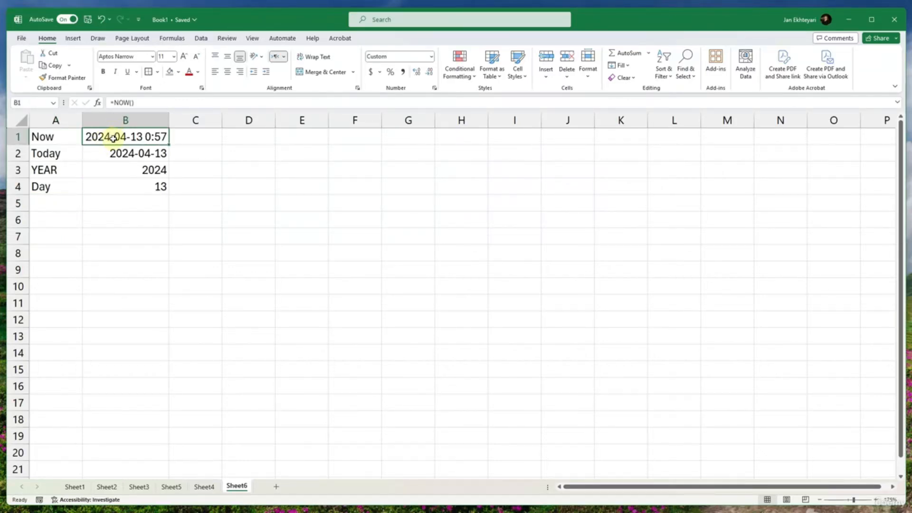
{"action": "left_click", "coordinate": [142, 189]}
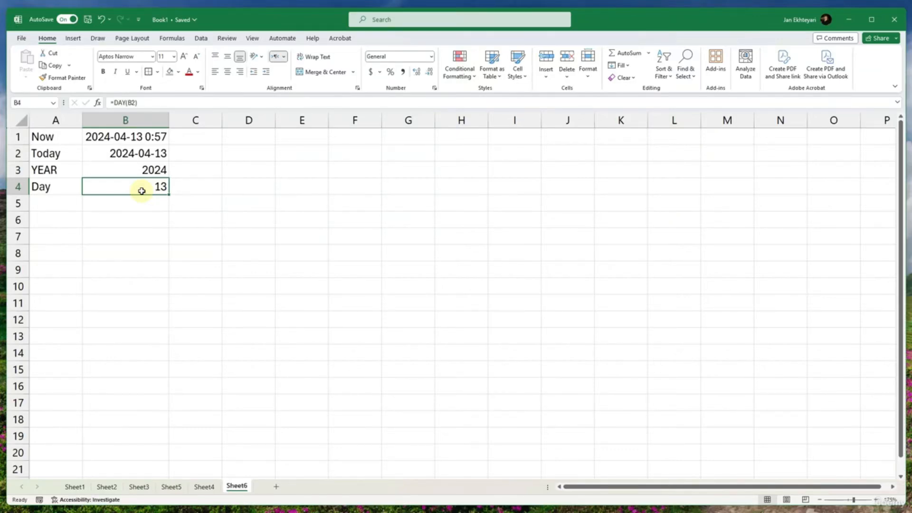
- Add a Month label in A5 and enter =MONTH(B2) beside it in B5
{"action": "left_click", "coordinate": [53, 205]}
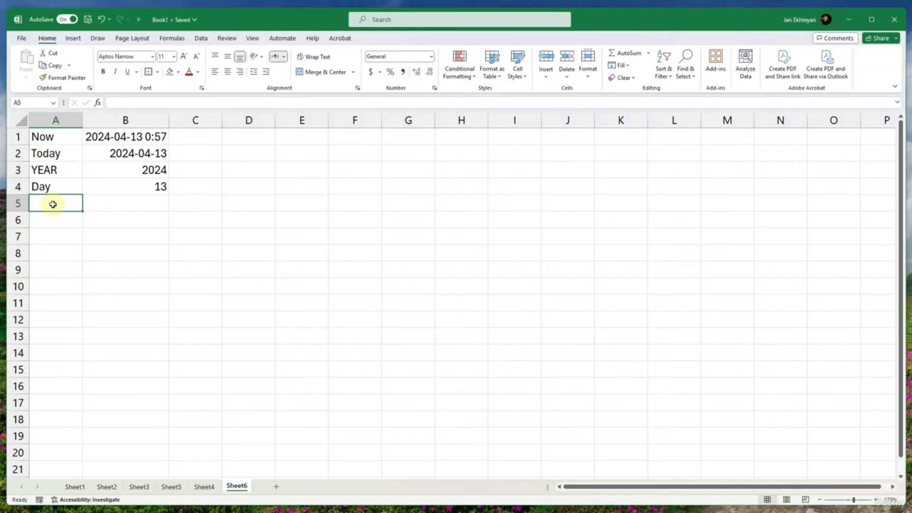
{"action": "type", "text": "Month"}
{"action": "key", "text": "Tab"}
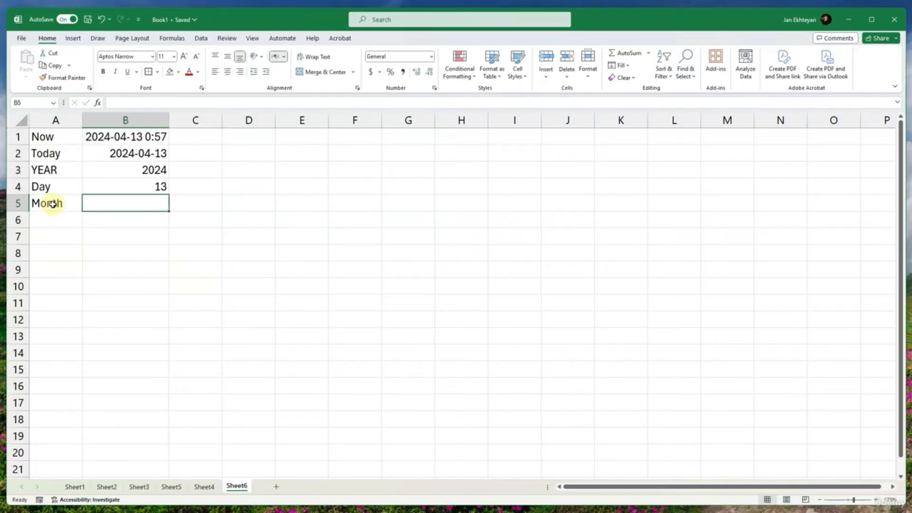
{"action": "type", "text": "=month("}
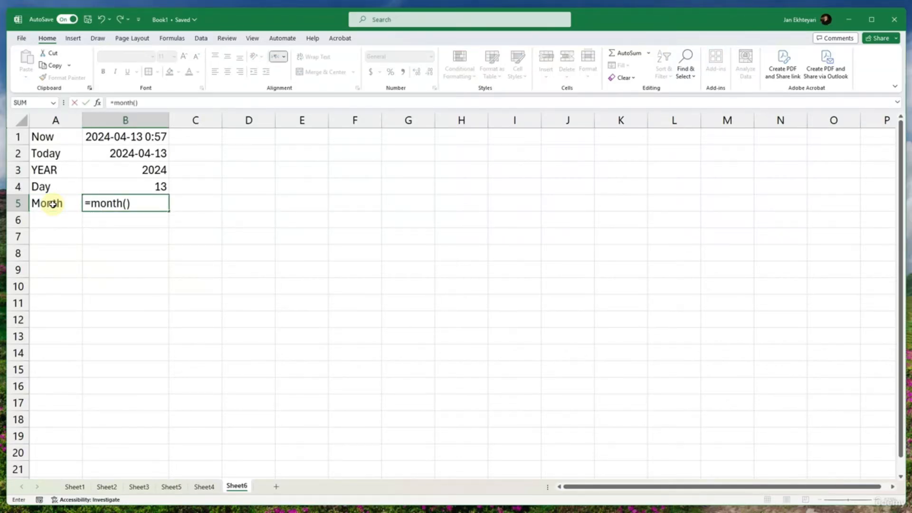
{"action": "left_click", "coordinate": [145, 159]}
{"action": "key", "text": "Return"}
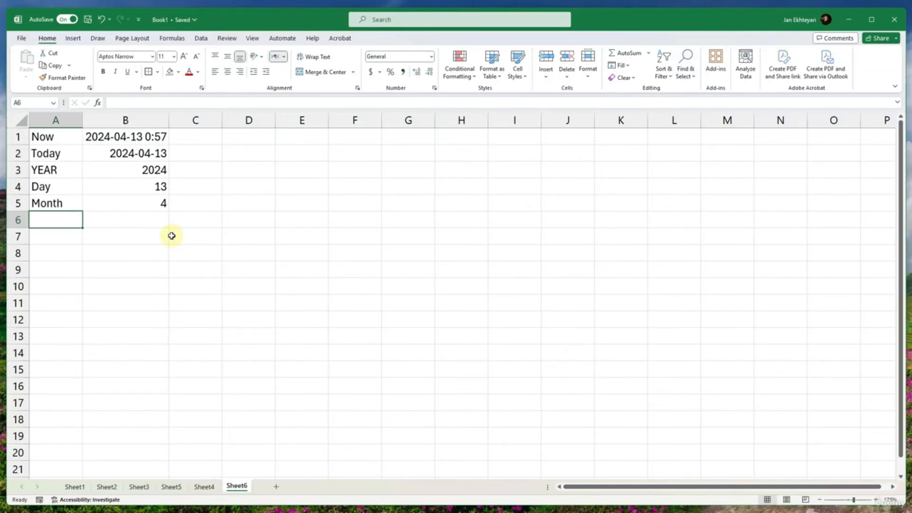
- Add an Hour label in A6 and enter =HOUR(B1) in B6, based on the Now timestamp
{"action": "type", "text": "="}
{"action": "key", "text": "BackSpace"}
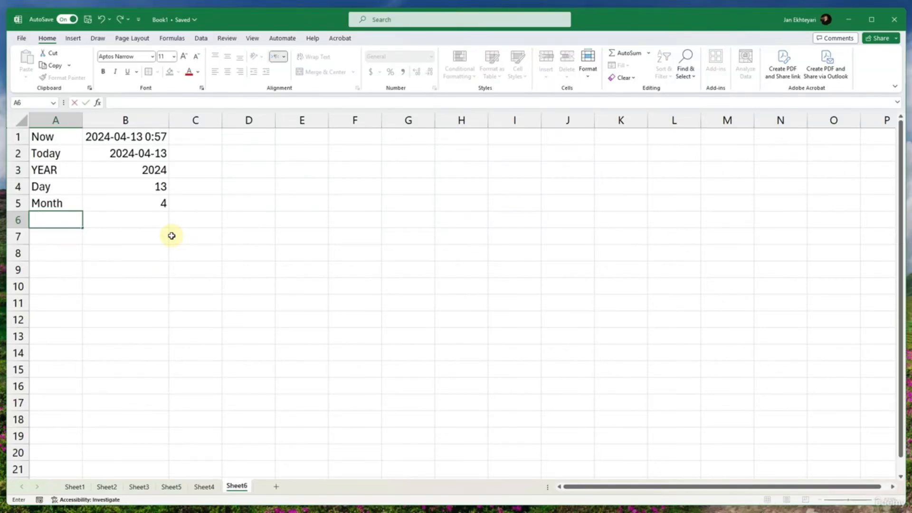
{"action": "type", "text": "Hour"}
{"action": "key", "text": "Tab"}
{"action": "type", "text": "=hour("}
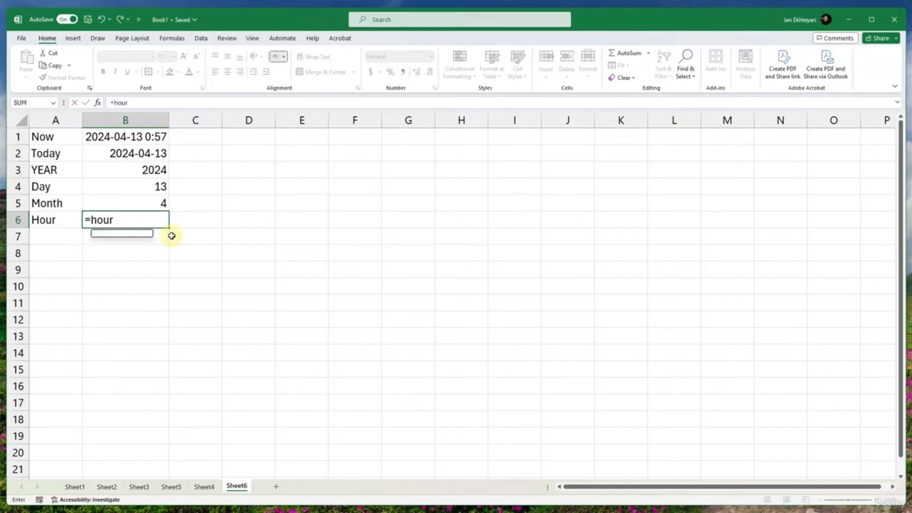
{"action": "left_click", "coordinate": [154, 137]}
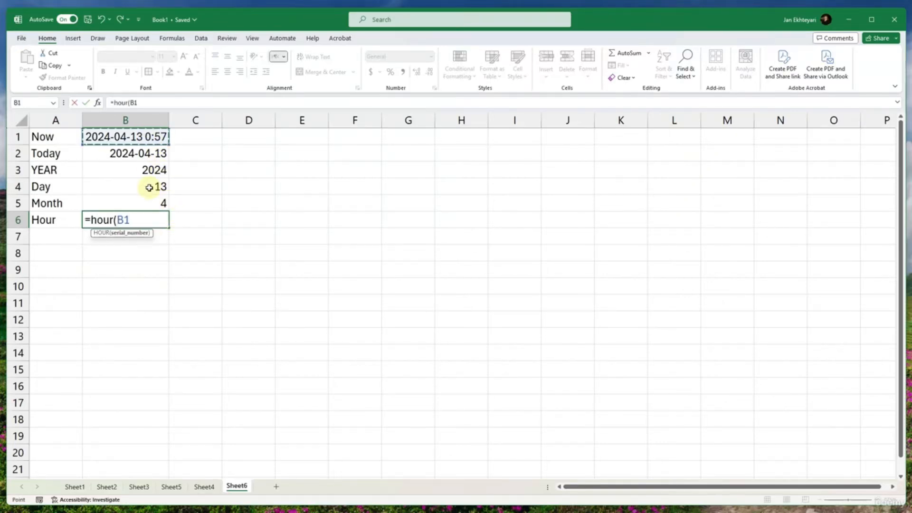
{"action": "type", "text": ")"}
{"action": "key", "text": "Return"}
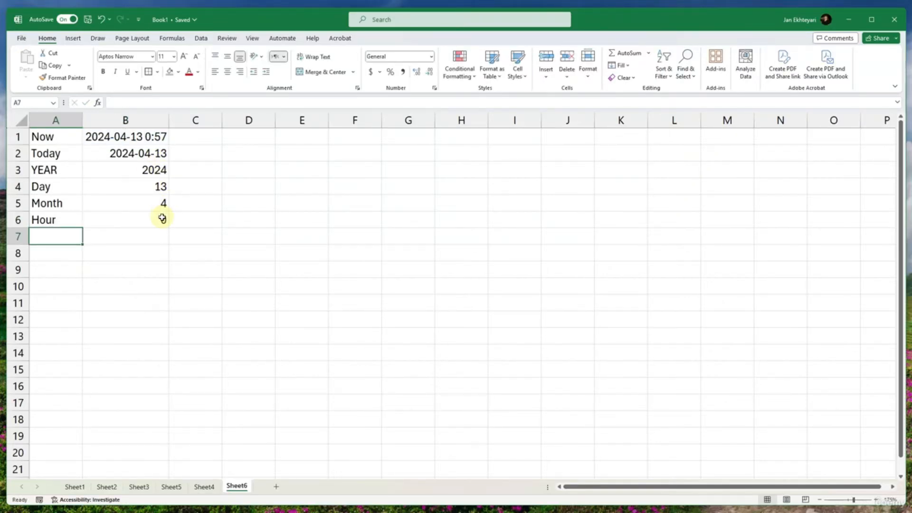
{"action": "left_click", "coordinate": [161, 218]}
- Label cell A7 as Minutes, below the Hour label
{"action": "left_click", "coordinate": [46, 232]}
{"action": "type", "text": "mi"}
{"action": "key", "text": "BackSpace"}
{"action": "key", "text": "BackSpace"}
{"action": "type", "text": "Mi"}
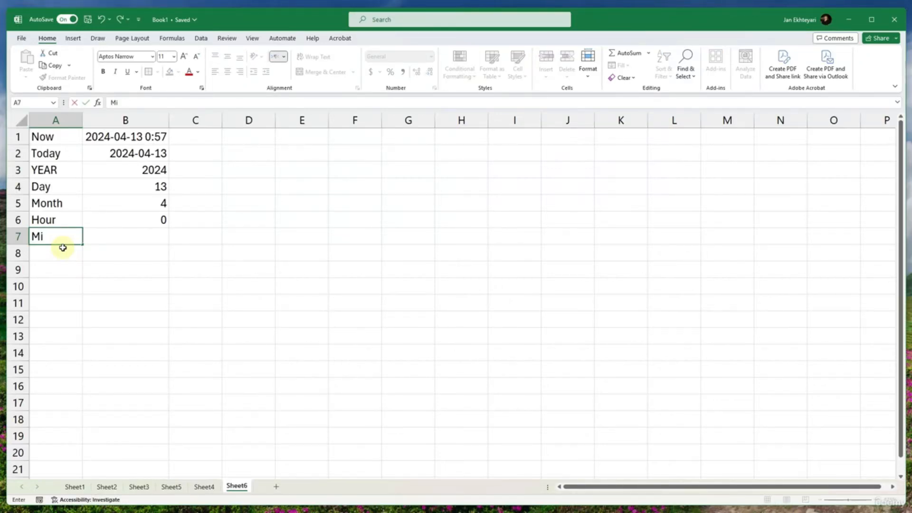
{"action": "type", "text": "nutes"}
{"action": "key", "text": "Tab"}
- Enter =MINUTE(B1) in B7 to extract the minutes from the Now timestamp
{"action": "type", "text": "=m"}
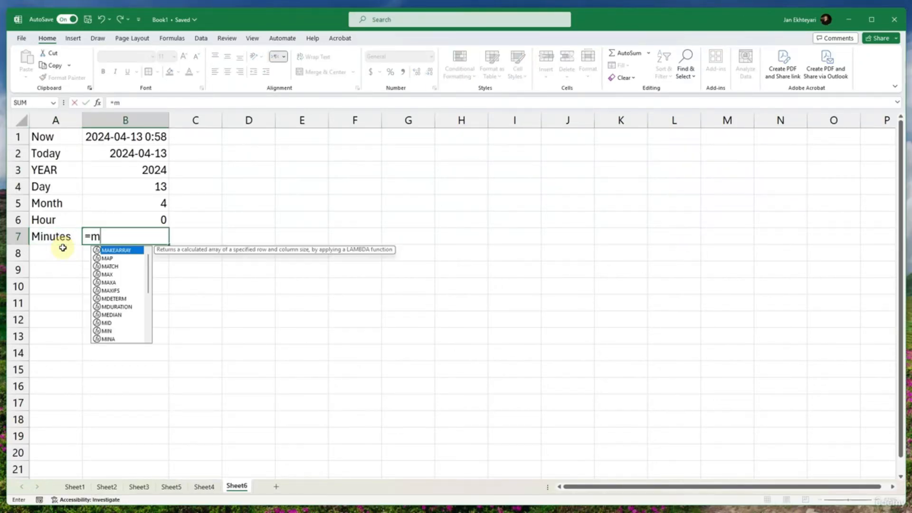
{"action": "type", "text": "in"}
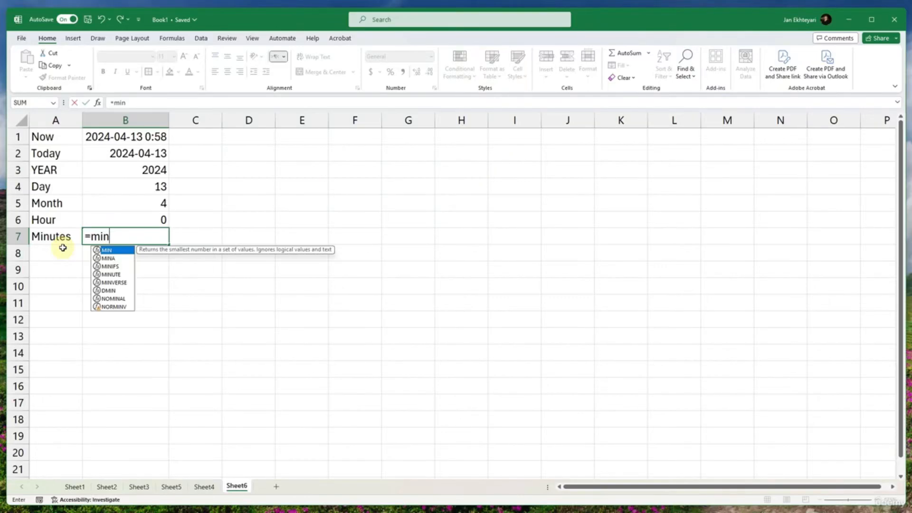
{"action": "key", "text": "Down"}
{"action": "key", "text": "Down"}
{"action": "key", "text": "Down"}
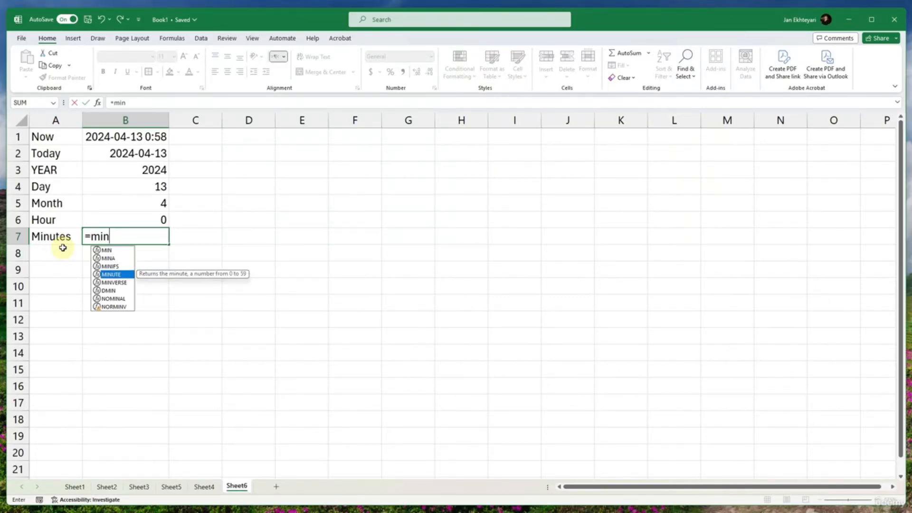
{"action": "key", "text": "Tab"}
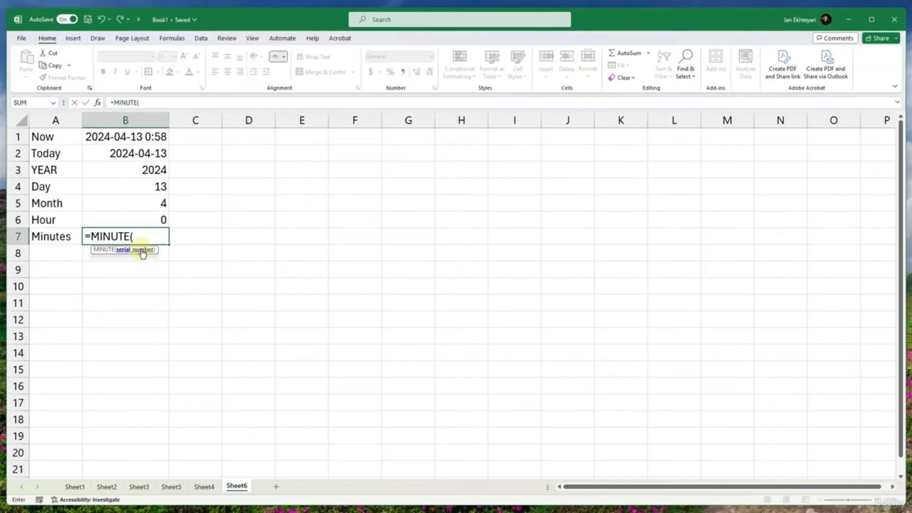
{"action": "left_click", "coordinate": [148, 144]}
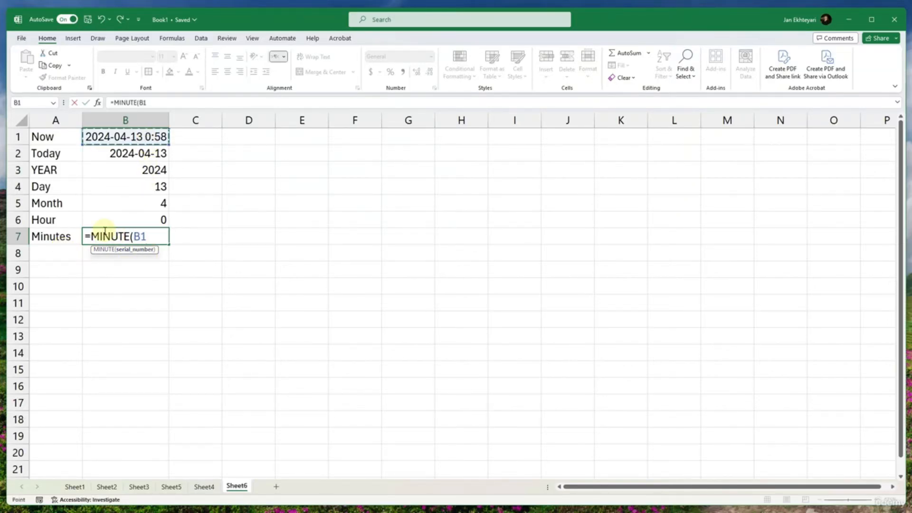
{"action": "key", "text": "Return"}
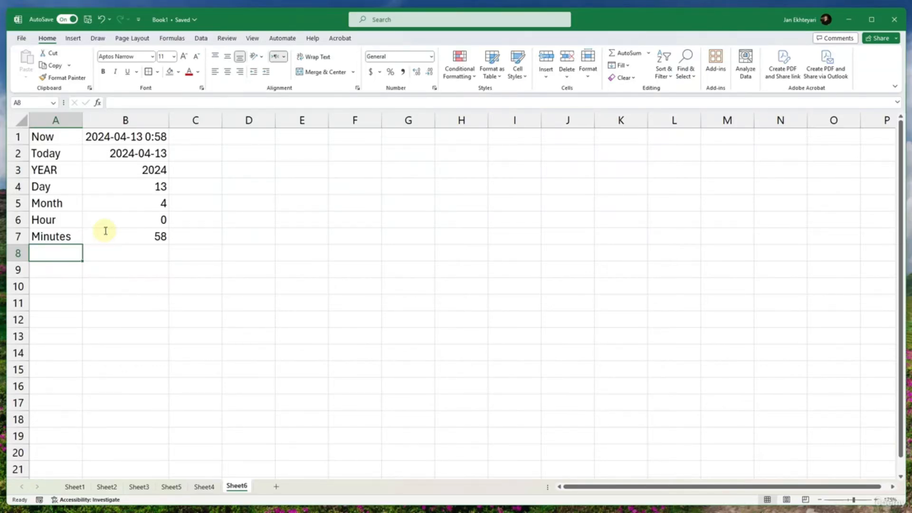
- Add a Second label in A8 and enter =SECOND(B1) beside it in B8
{"action": "type", "text": "=sec"}
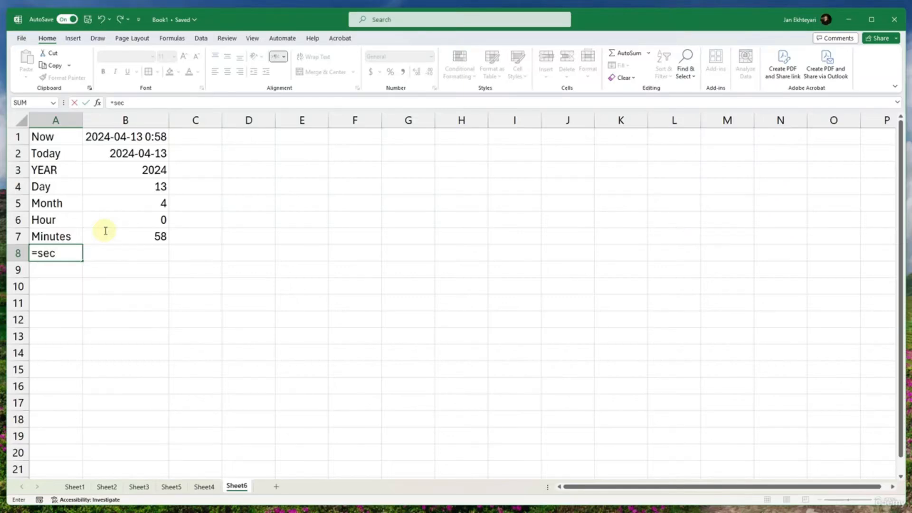
{"action": "key", "text": "Escape"}
{"action": "type", "text": "Second"}
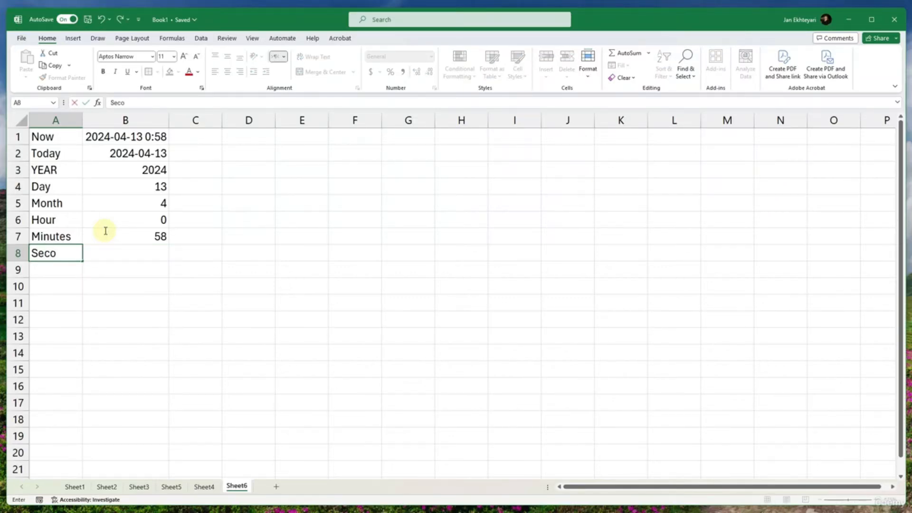
{"action": "key", "text": "Tab"}
{"action": "type", "text": "=Second("}
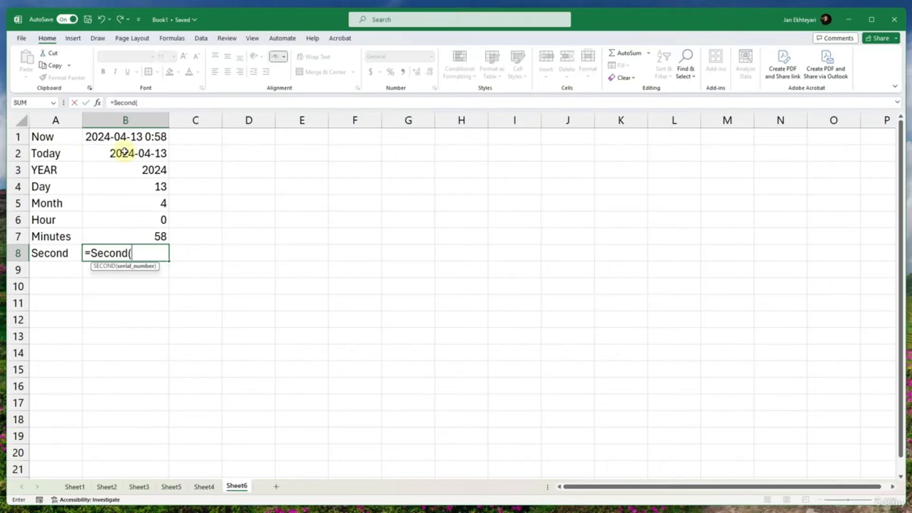
{"action": "left_click", "coordinate": [125, 136]}
{"action": "key", "text": "Return"}
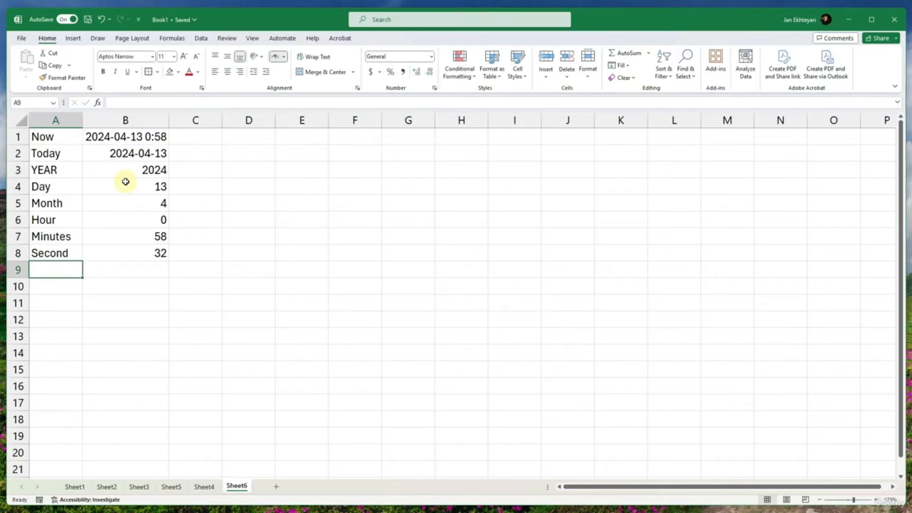
{"action": "left_click_drag", "start_coordinate": [143, 257], "coordinate": [157, 161]}
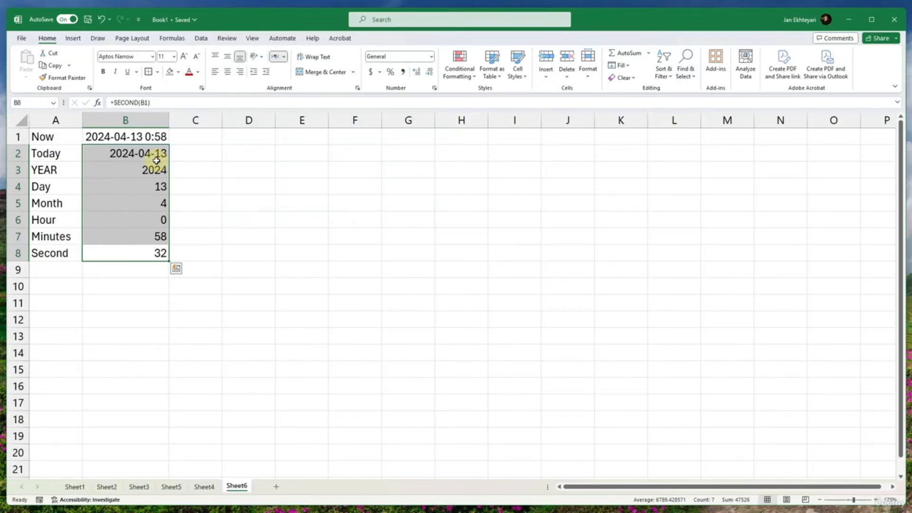
{"action": "left_click_drag", "start_coordinate": [159, 223], "coordinate": [173, 223]}
- Insert the DAYS360 function in C4 with B1 as the start date and C1 as the end date
{"action": "left_click", "coordinate": [177, 184]}
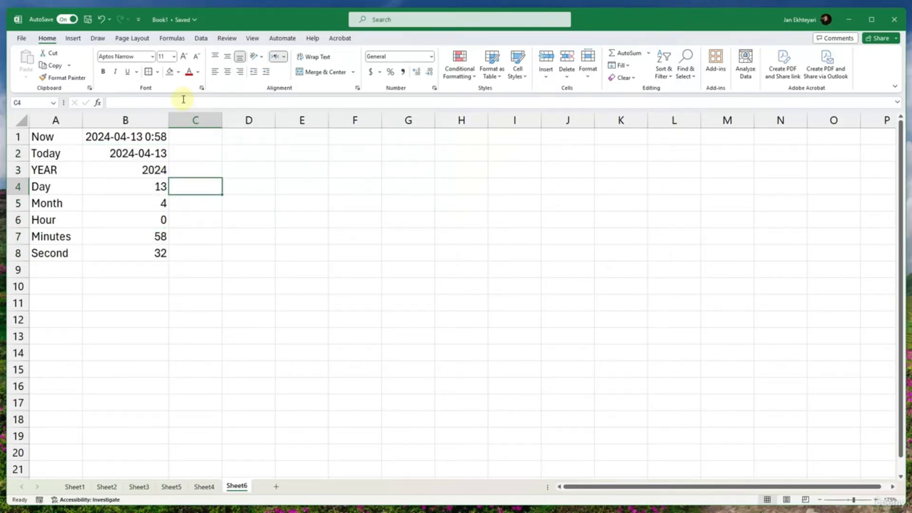
{"action": "left_click", "coordinate": [173, 39]}
{"action": "left_click", "coordinate": [185, 76]}
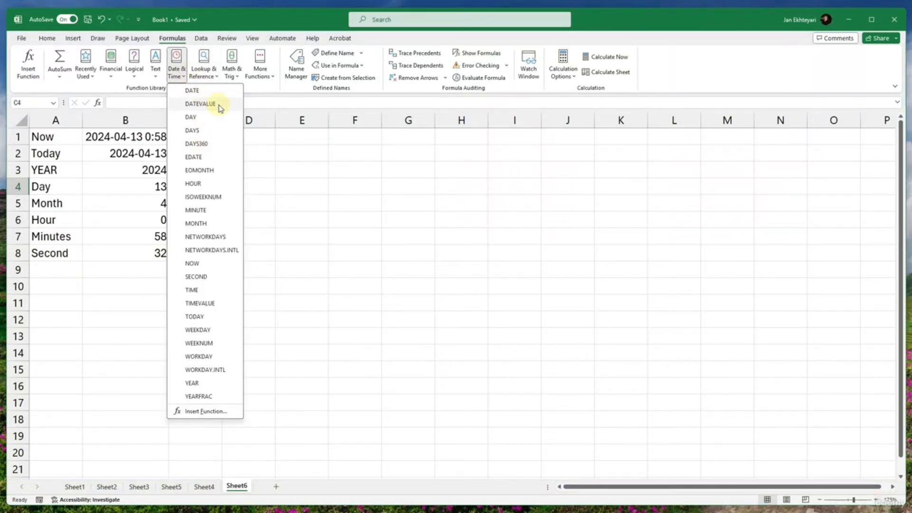
{"action": "left_click", "coordinate": [221, 149]}
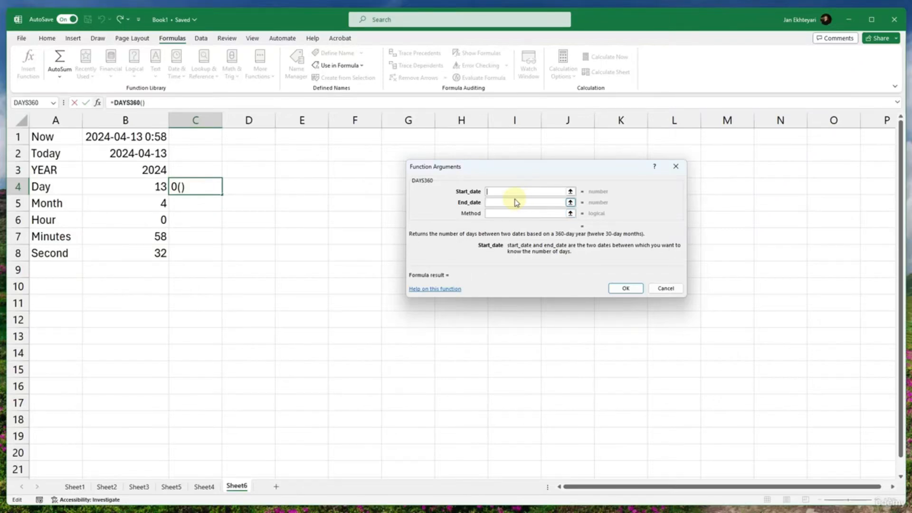
{"action": "left_click", "coordinate": [135, 137]}
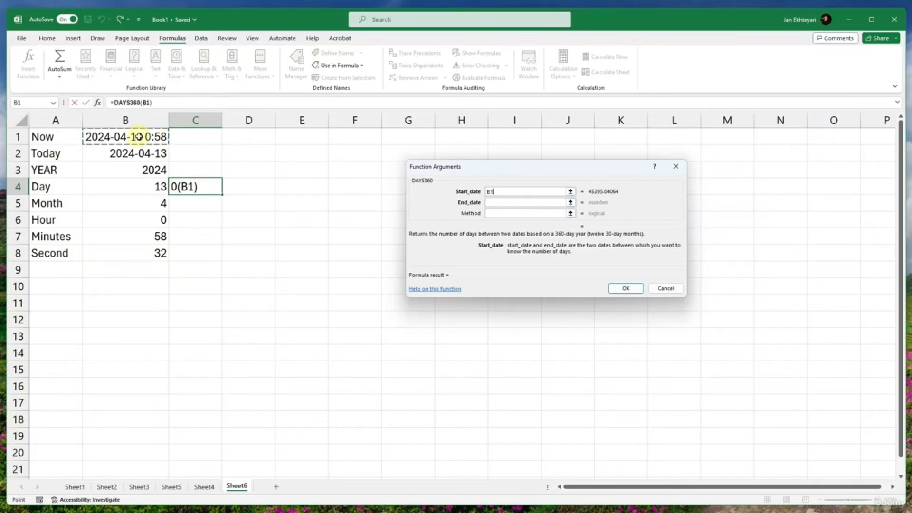
{"action": "left_click", "coordinate": [489, 203]}
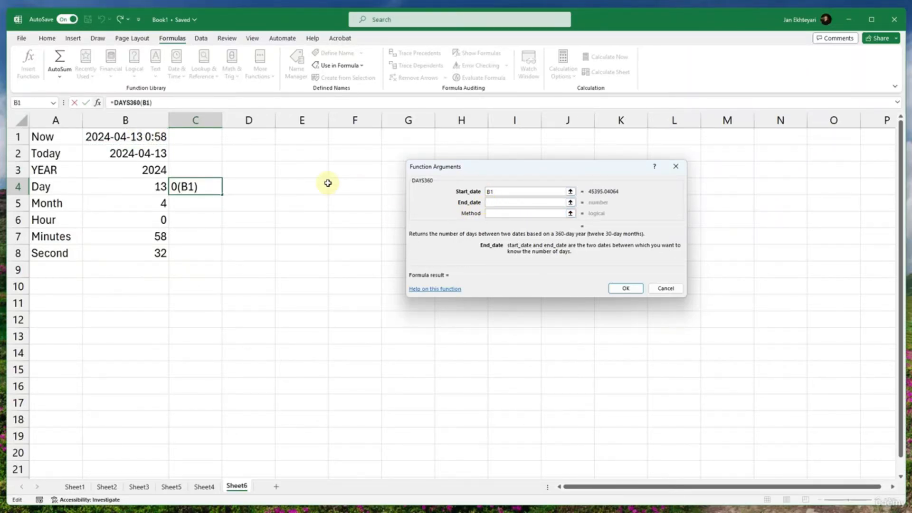
{"action": "left_click", "coordinate": [203, 146]}
{"action": "left_click", "coordinate": [611, 287]}
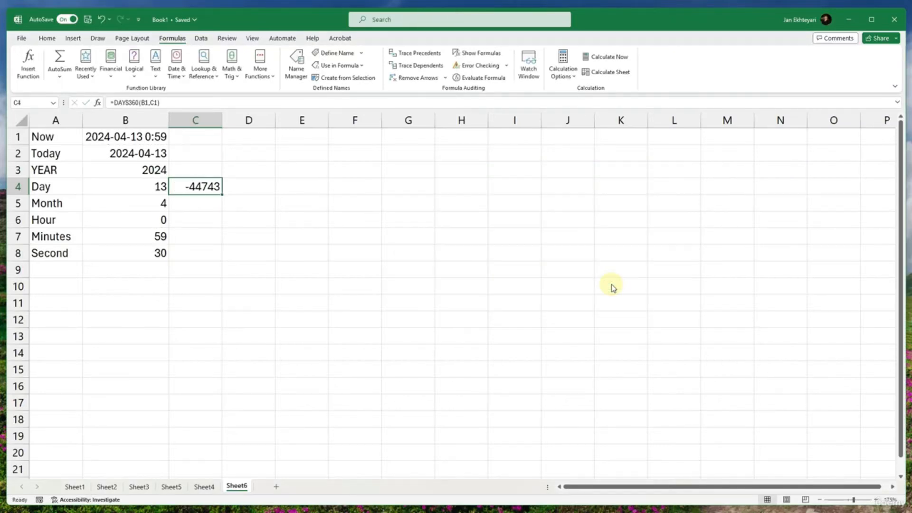
- Copy the Now timestamp formula from B1 into C1 and widen column C to fit it
{"action": "left_click", "coordinate": [155, 138]}
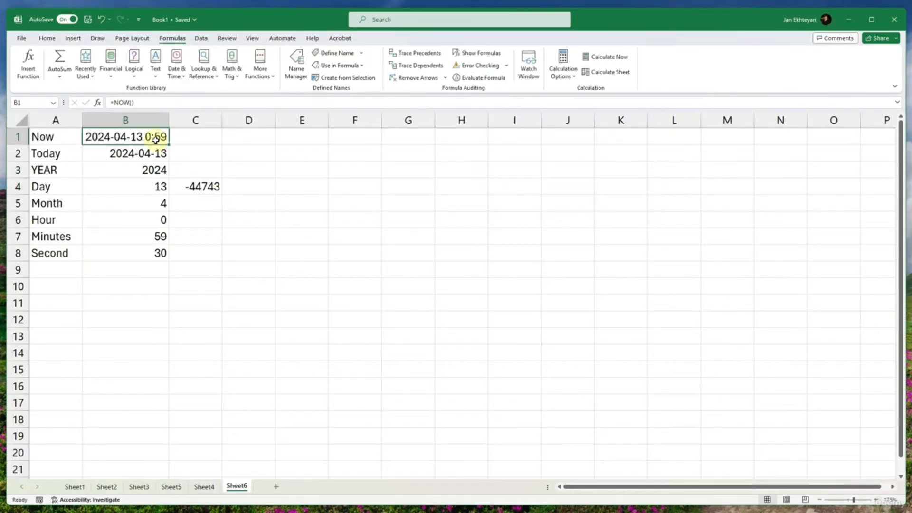
{"action": "key", "text": "ctrl+c"}
{"action": "left_click", "coordinate": [199, 142]}
{"action": "key", "text": "ctrl+v"}
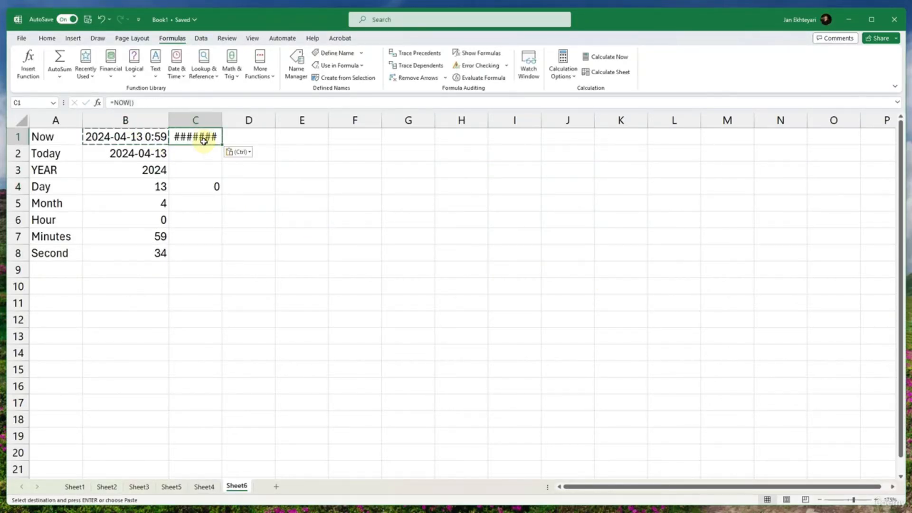
{"action": "double_click", "coordinate": [219, 122]}
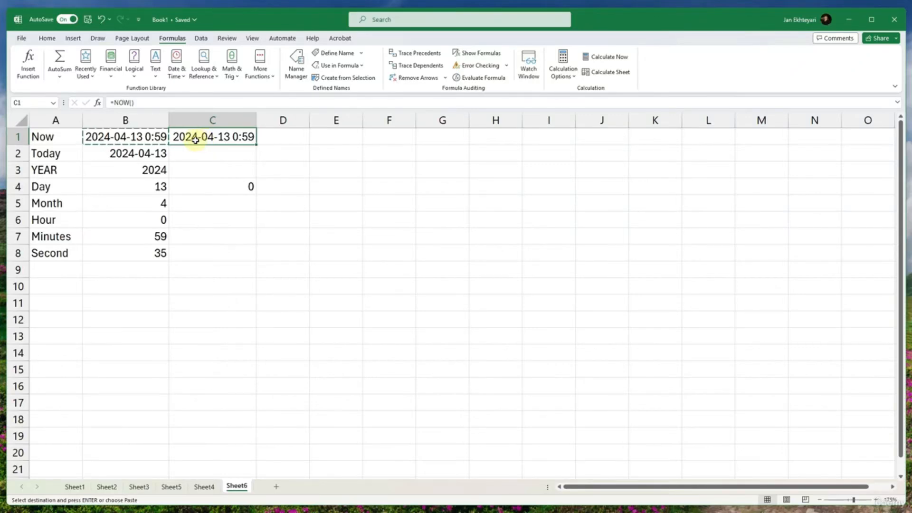
- Replace the NOW formula in C1 with its static value by pasting the copied cell as values
{"action": "key", "text": "Escape"}
{"action": "key", "text": "ctrl+c"}
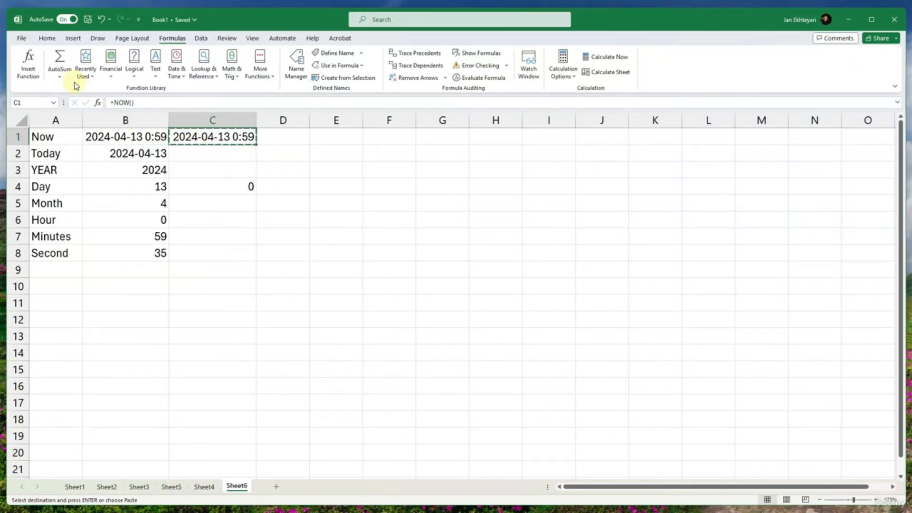
{"action": "left_click", "coordinate": [47, 38]}
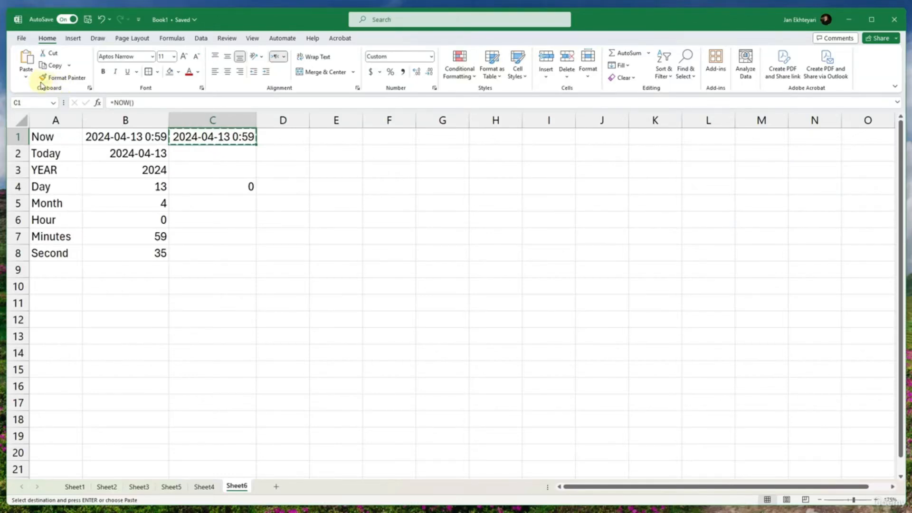
{"action": "left_click", "coordinate": [26, 76]}
{"action": "left_click", "coordinate": [24, 147]}
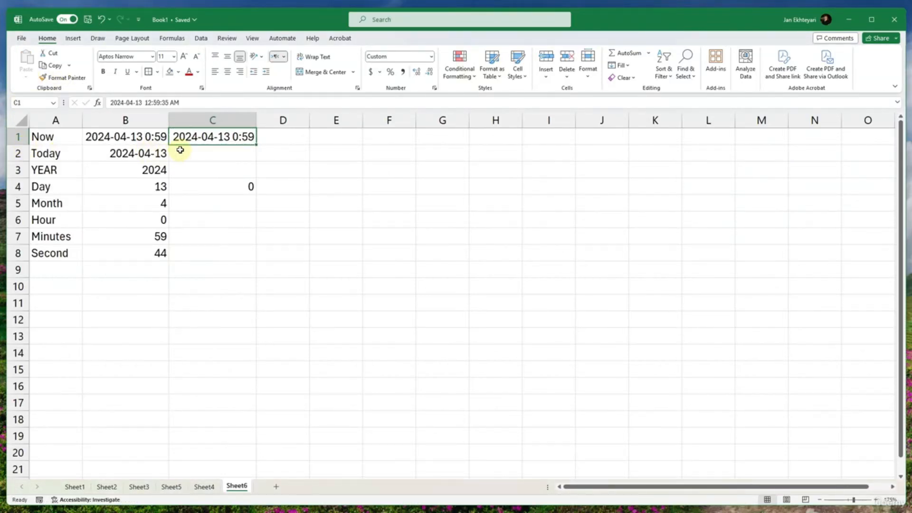
- Change the year of the static timestamp in C1 to 2023
{"action": "double_click", "coordinate": [193, 137]}
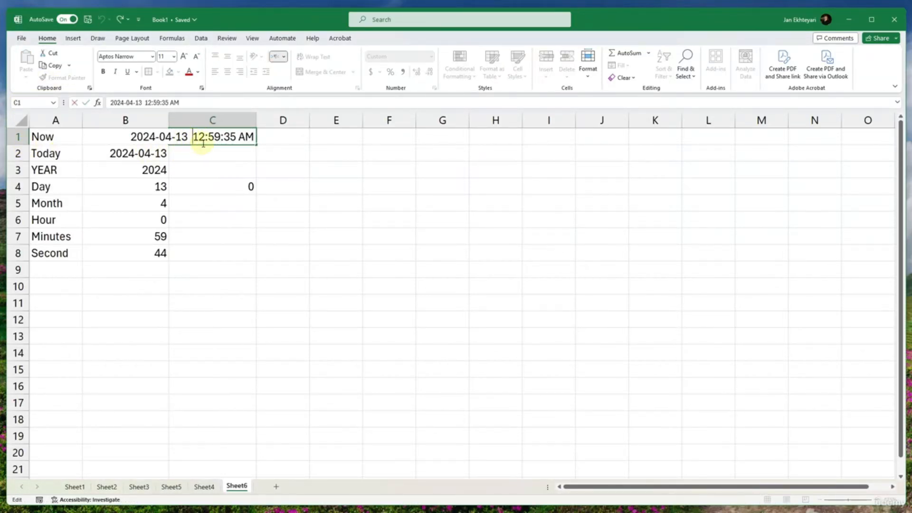
{"action": "left_click_drag", "start_coordinate": [147, 137], "coordinate": [155, 137]}
{"action": "type", "text": "3"}
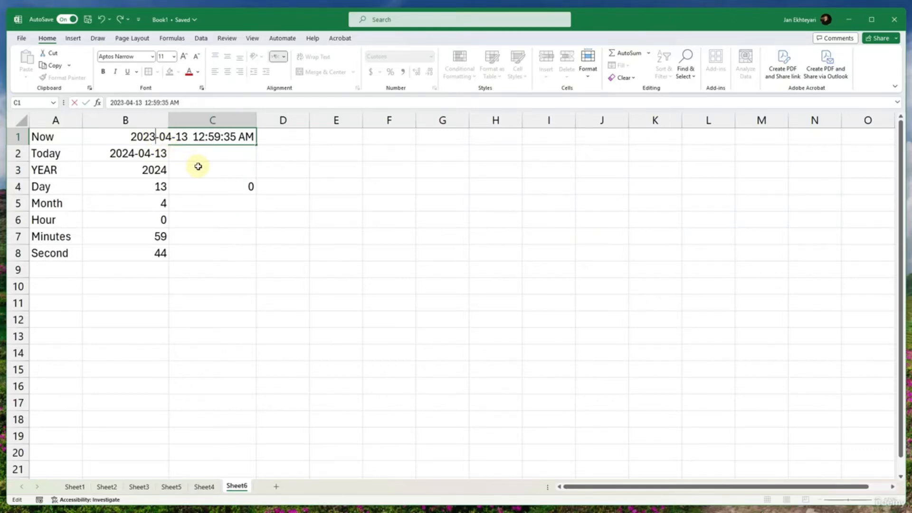
{"action": "left_click", "coordinate": [197, 166]}
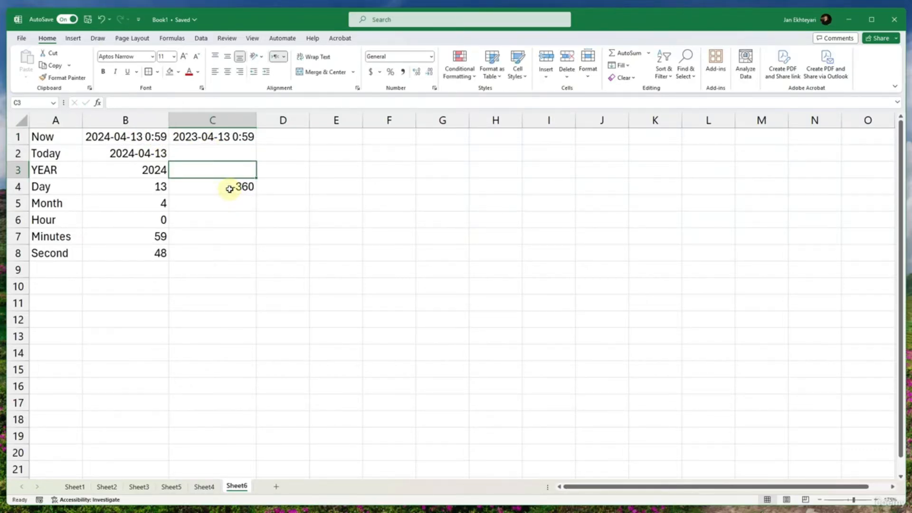
{"action": "left_click", "coordinate": [229, 138]}
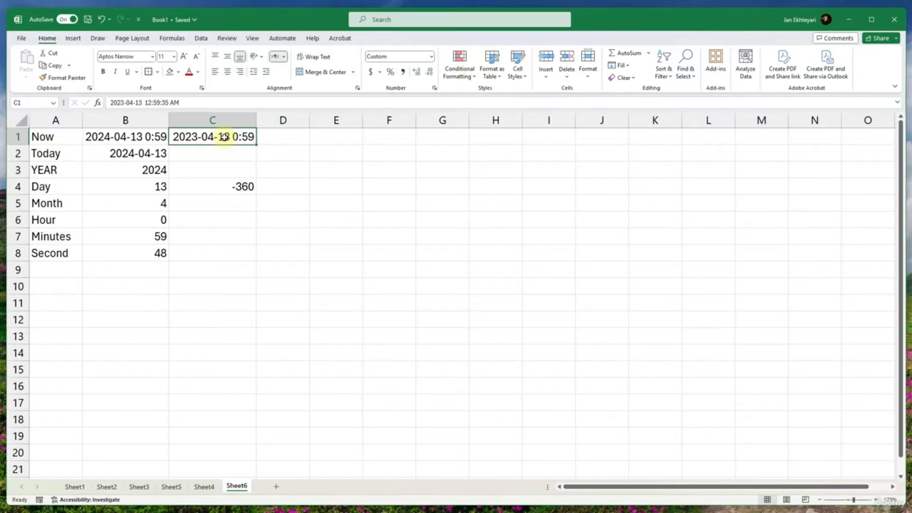
{"action": "left_click", "coordinate": [242, 185]}
- Label cell A9 as Days360, below the Second label
{"action": "left_click", "coordinate": [42, 269]}
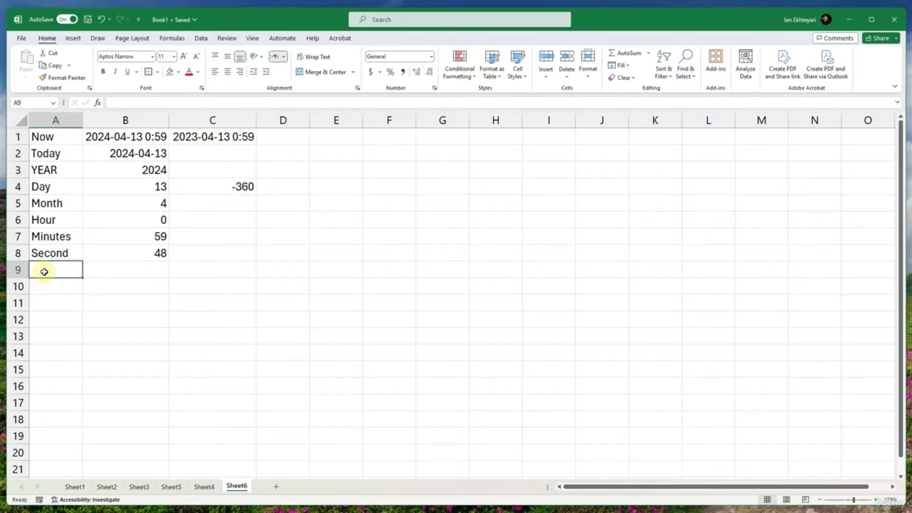
{"action": "type", "text": "D"}
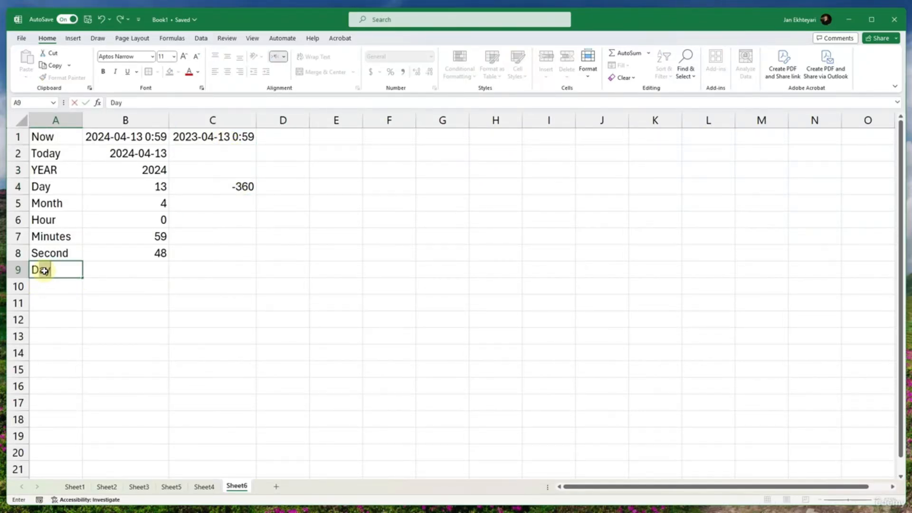
{"action": "type", "text": "A"}
{"action": "key", "text": "BackSpace"}
{"action": "key", "text": "BackSpace"}
{"action": "key", "text": "BackSpace"}
{"action": "type", "text": "Day360"}
{"action": "key", "text": "Return"}
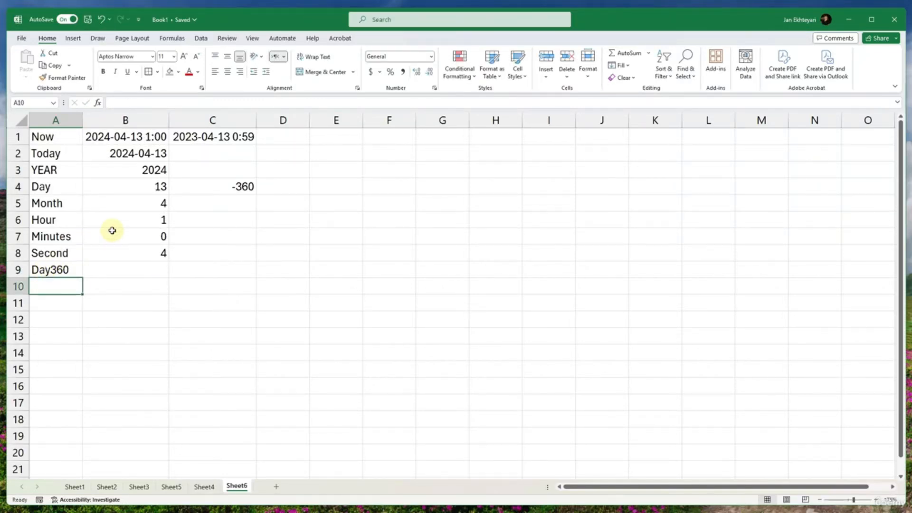
{"action": "left_click", "coordinate": [223, 185]}
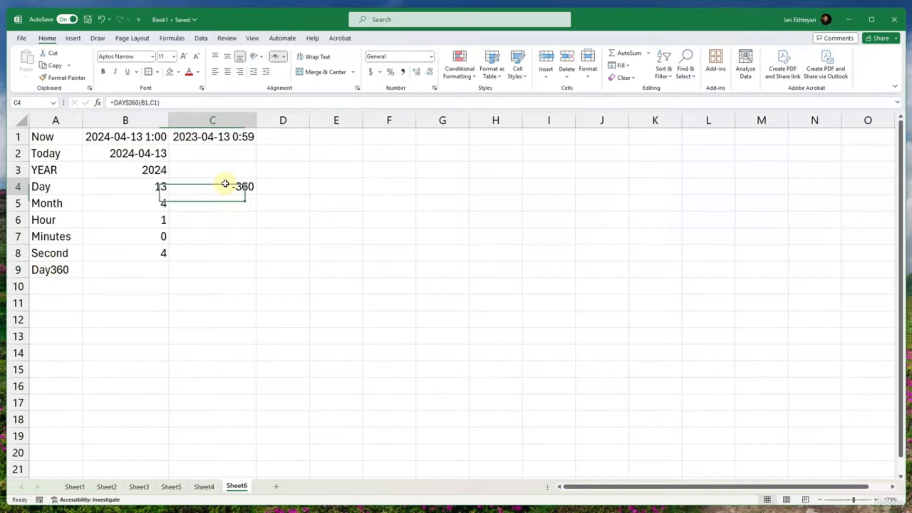
{"action": "double_click", "coordinate": [64, 270]}
{"action": "type", "text": "s"}
- Move the DAYS360 formula from C4 to B9, beside its label
{"action": "left_click", "coordinate": [254, 183]}
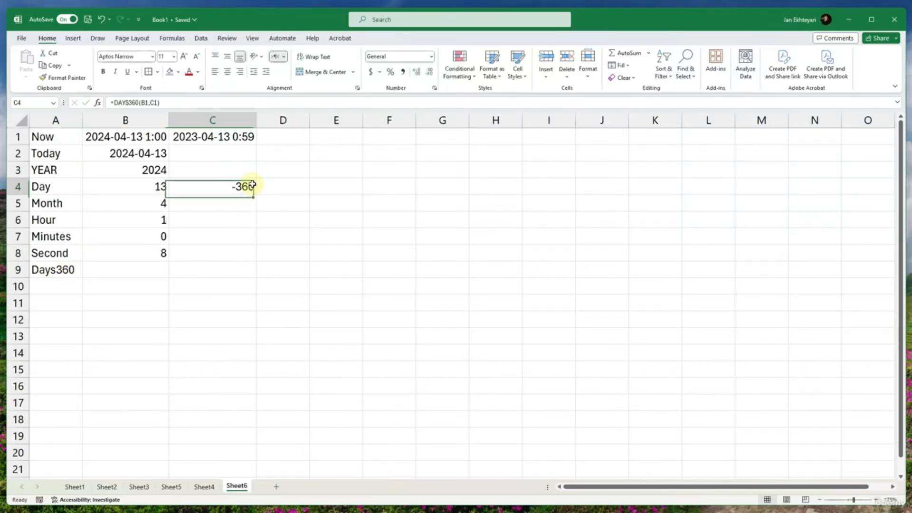
{"action": "left_click_drag", "start_coordinate": [244, 194], "coordinate": [172, 276]}
{"action": "left_click", "coordinate": [174, 276]}
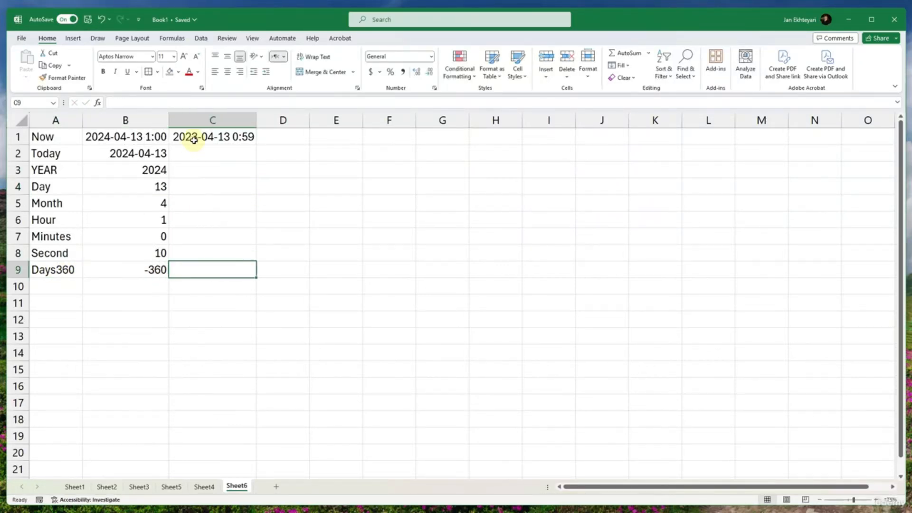
{"action": "left_click", "coordinate": [189, 184]}
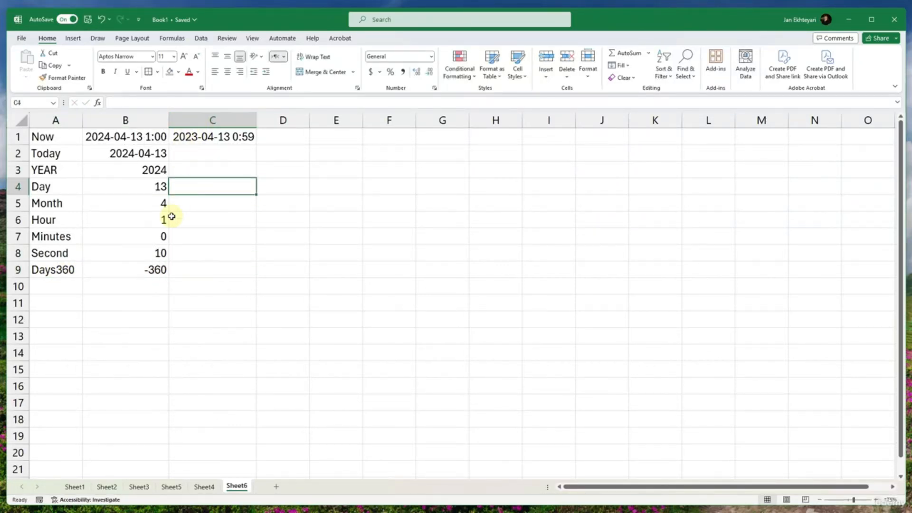
{"action": "left_click", "coordinate": [42, 270]}
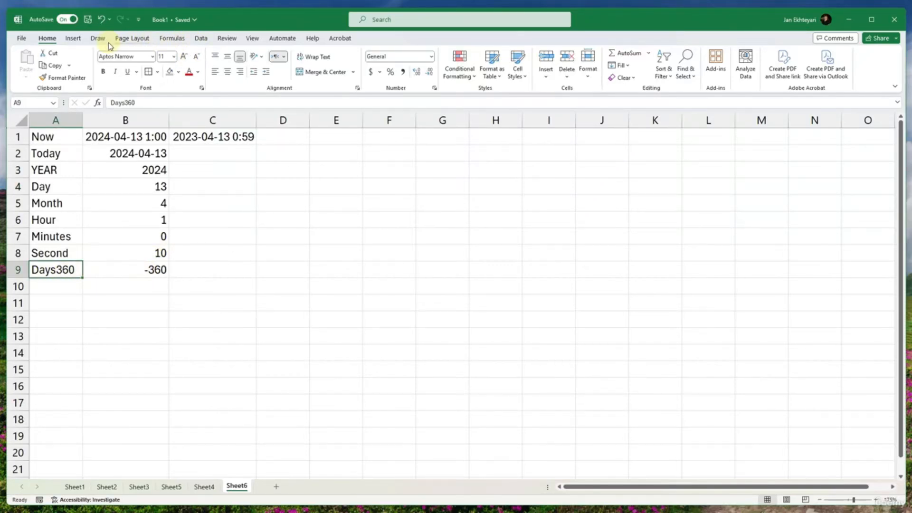
{"action": "left_click", "coordinate": [173, 38]}
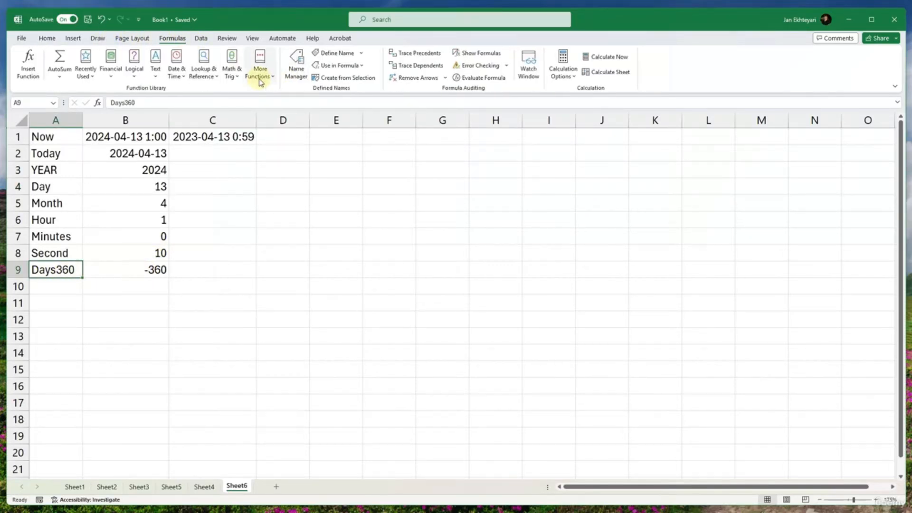
{"action": "left_click", "coordinate": [180, 72]}
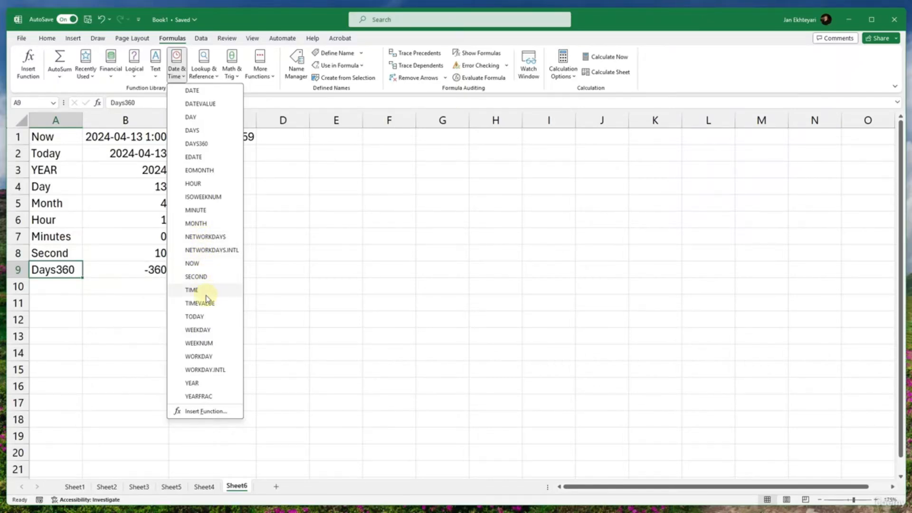
{"action": "left_click", "coordinate": [198, 330]}
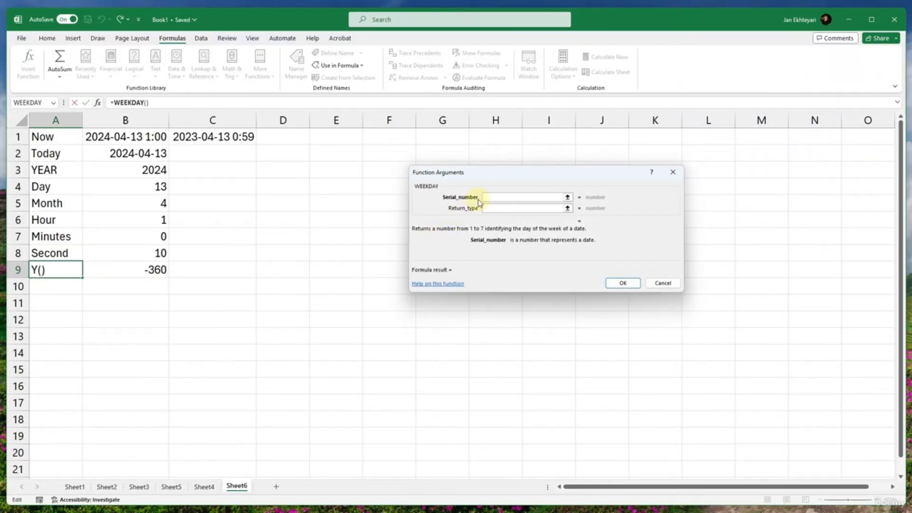
{"action": "left_click", "coordinate": [126, 155]}
{"action": "left_click", "coordinate": [157, 282]}
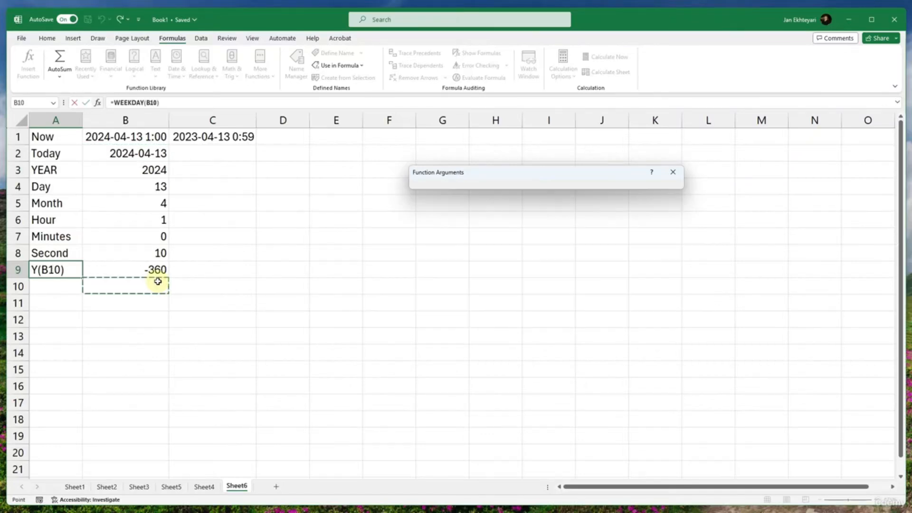
{"action": "left_click", "coordinate": [197, 270]}
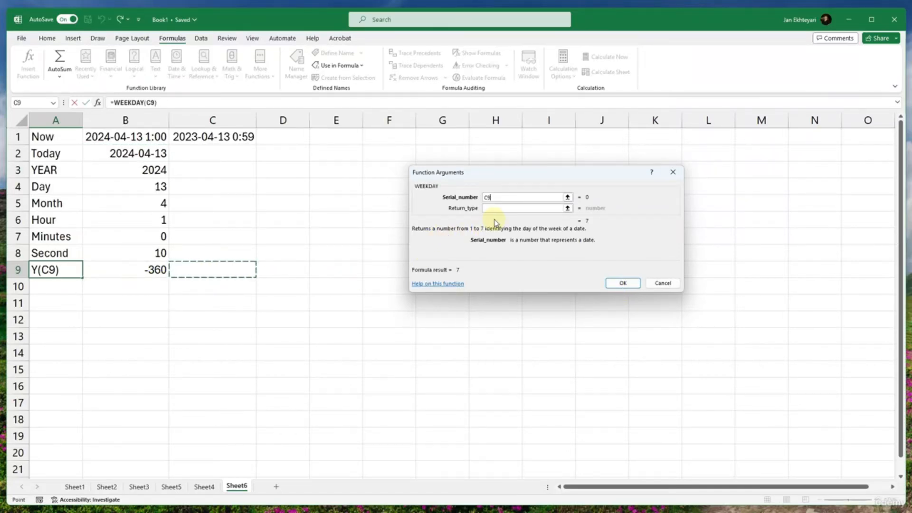
{"action": "left_click", "coordinate": [670, 283]}
{"action": "left_click", "coordinate": [233, 271]}
- Insert the WEEKDAY function in B10 with the Today date in B2 as its serial number
{"action": "left_click", "coordinate": [142, 285]}
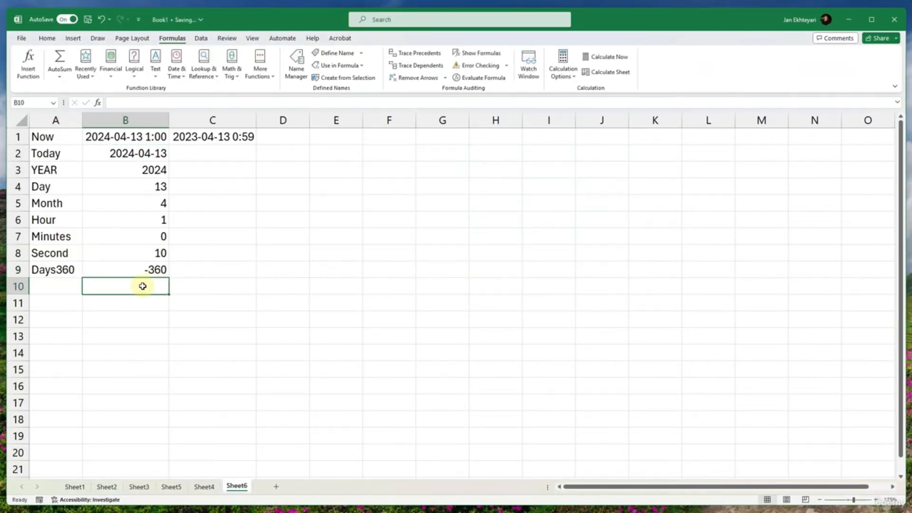
{"action": "left_click", "coordinate": [176, 76]}
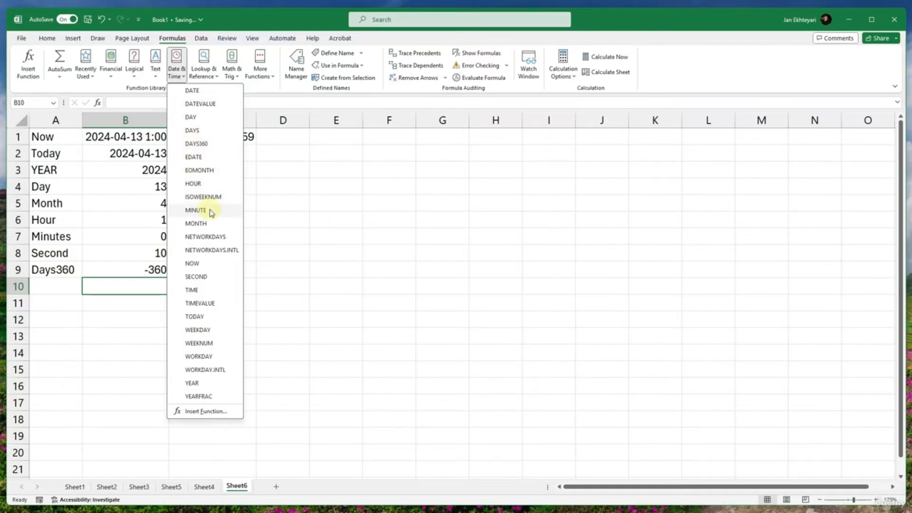
{"action": "left_click", "coordinate": [214, 329]}
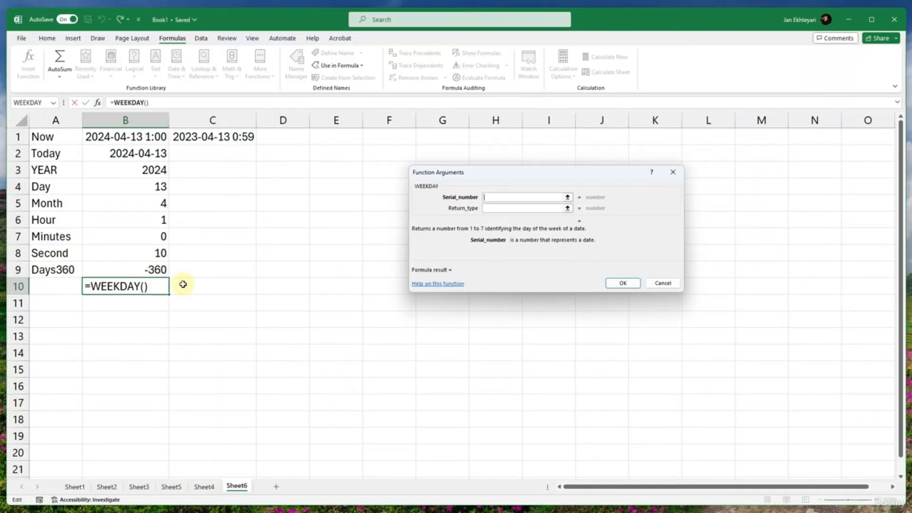
{"action": "left_click", "coordinate": [148, 153]}
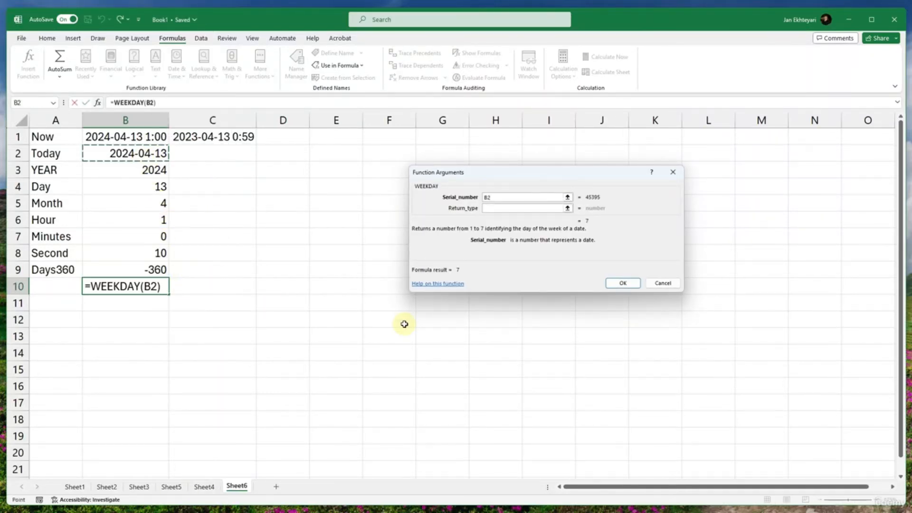
{"action": "left_click", "coordinate": [619, 283]}
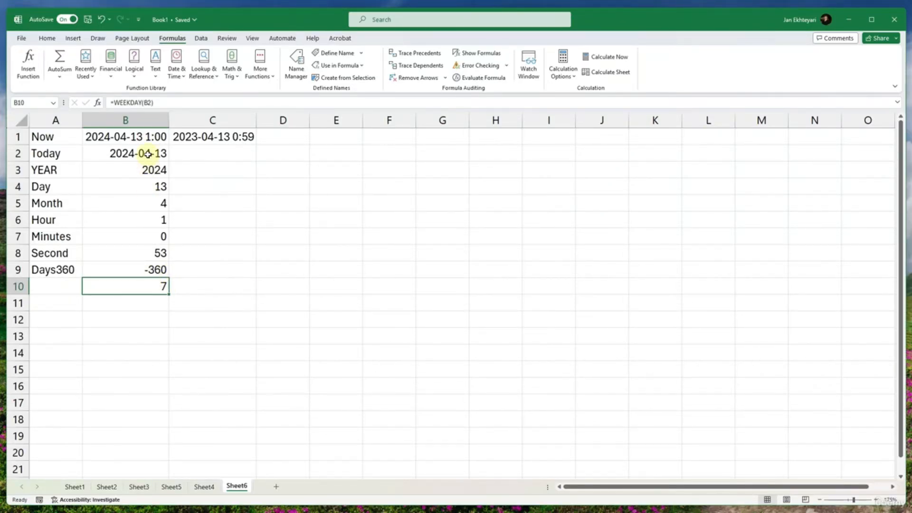
- Label cell A10 as Weekday, beside the WEEKDAY result
{"action": "left_click", "coordinate": [62, 283]}
{"action": "left_click", "coordinate": [138, 288]}
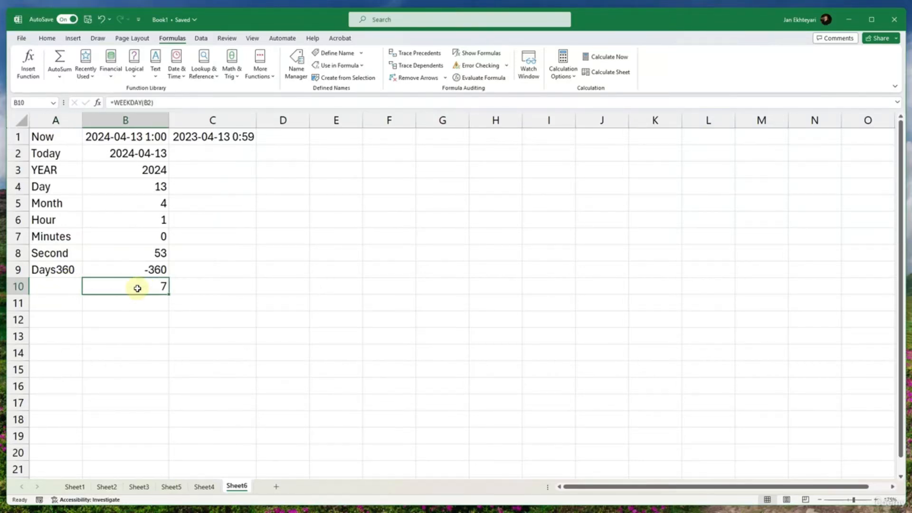
{"action": "left_click", "coordinate": [37, 289]}
{"action": "type", "text": "Wee"}
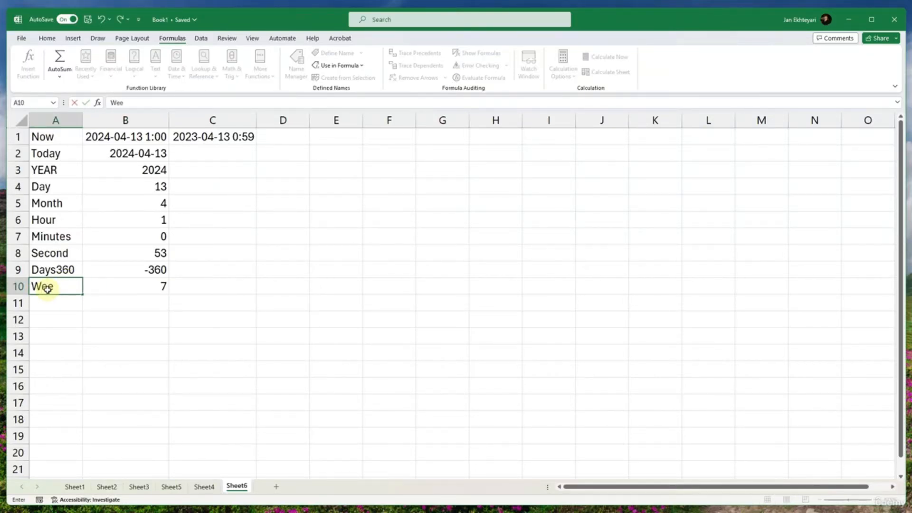
{"action": "type", "text": "kday"}
{"action": "key", "text": "Return"}
{"action": "left_click", "coordinate": [160, 288]}
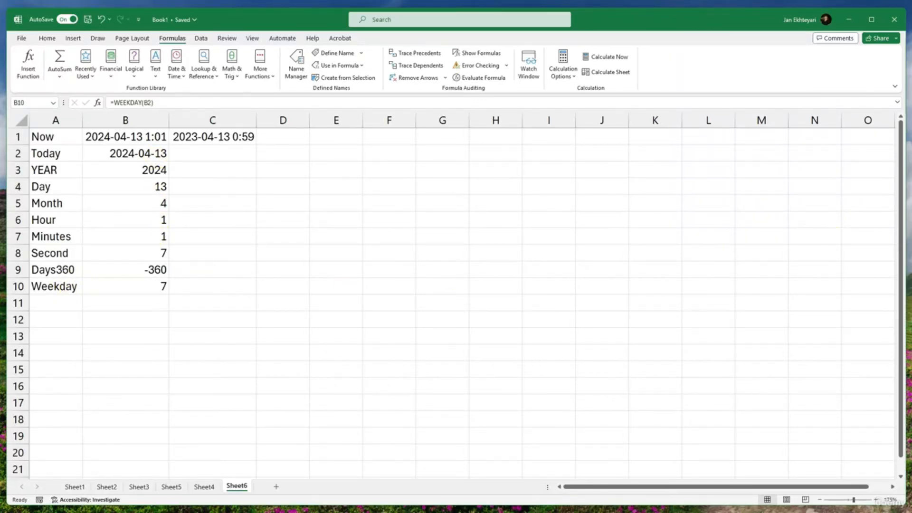
- Open the list of date and time functions with the empty cell E9 selected
{"action": "left_click", "coordinate": [352, 267]}
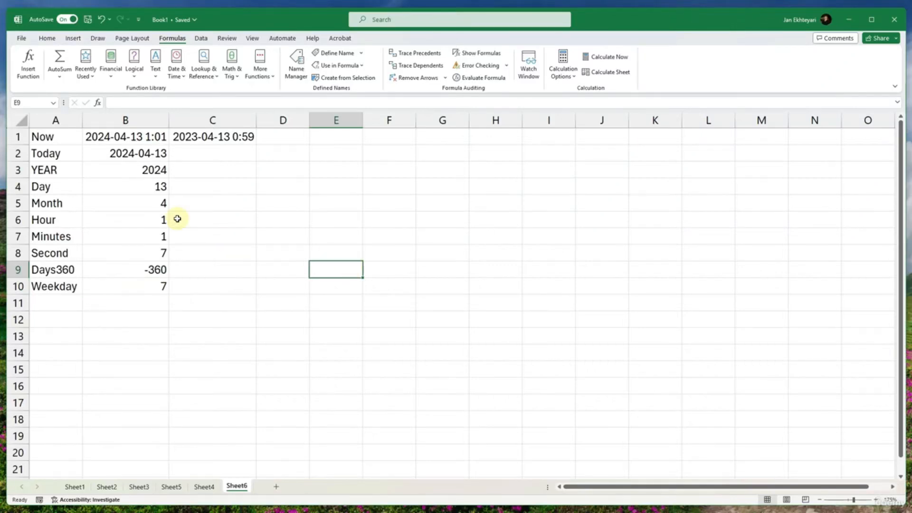
{"action": "left_click", "coordinate": [182, 76]}
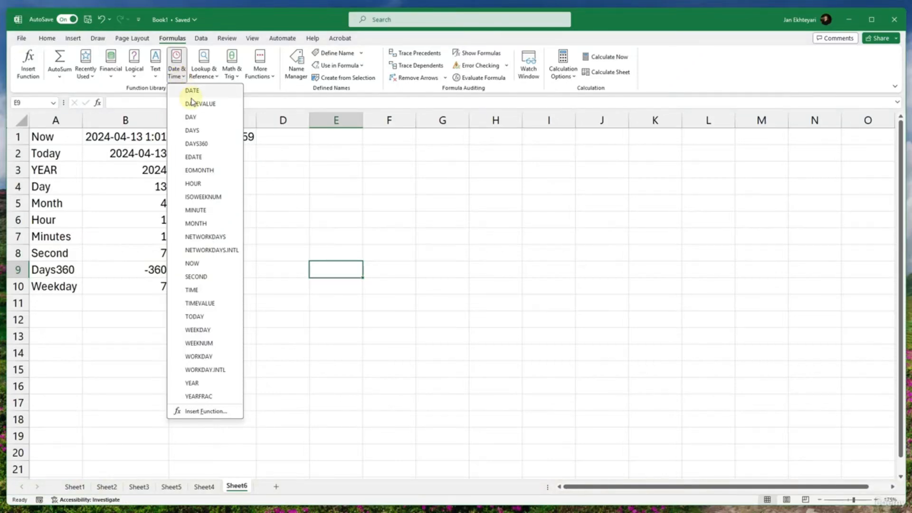
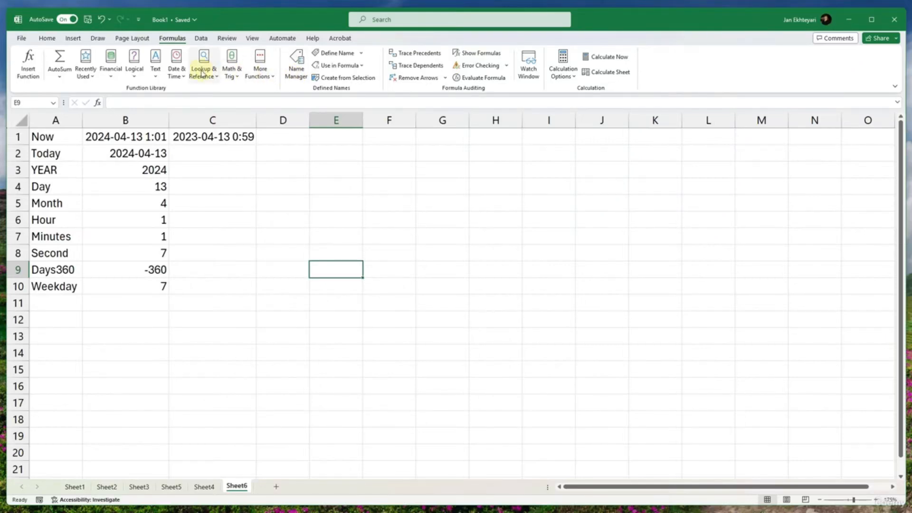
{"action": "left_click", "coordinate": [176, 71]}
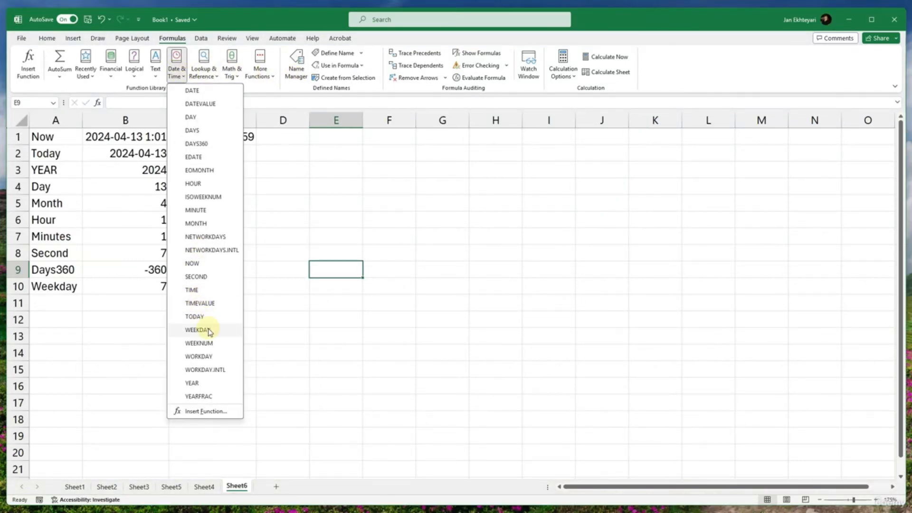
{"action": "key", "text": "super+shift+s"}
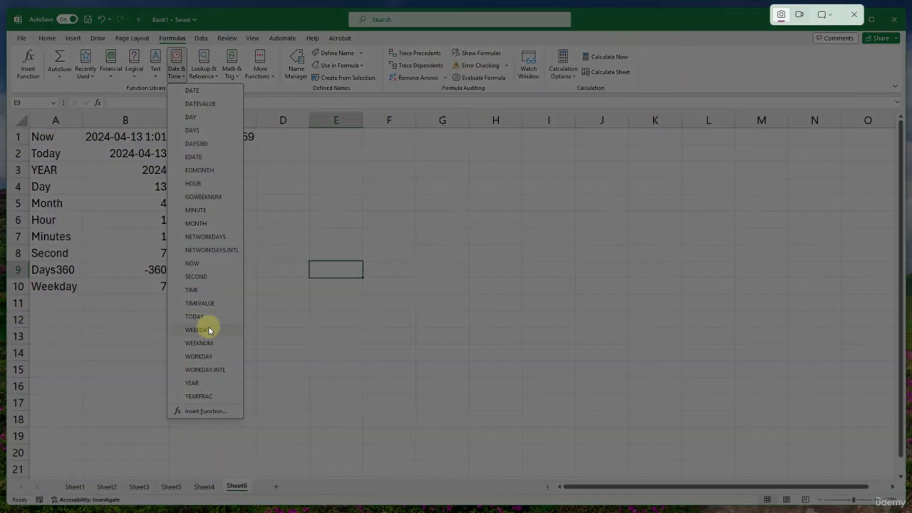
{"action": "key", "text": "Escape"}
{"action": "left_click", "coordinate": [176, 70]}
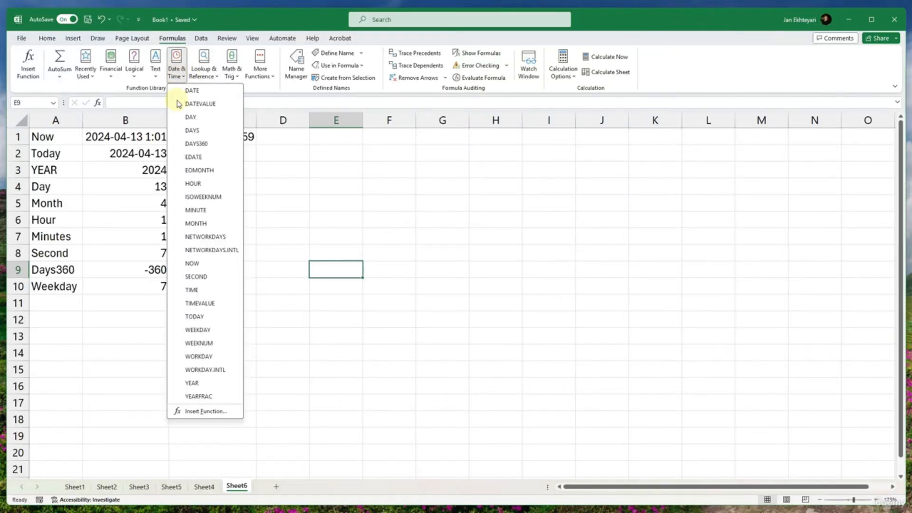
{"action": "mouse_move", "coordinate": [200, 309]}
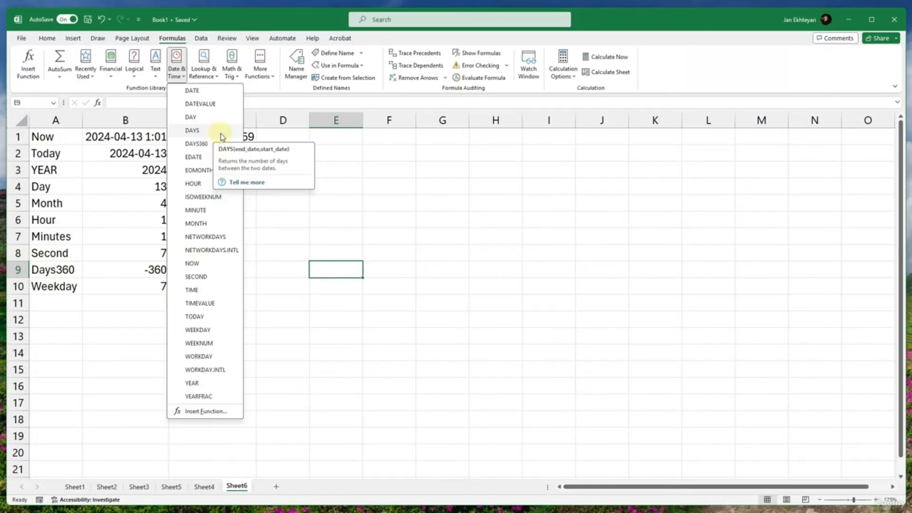
{"action": "left_click", "coordinate": [296, 352]}
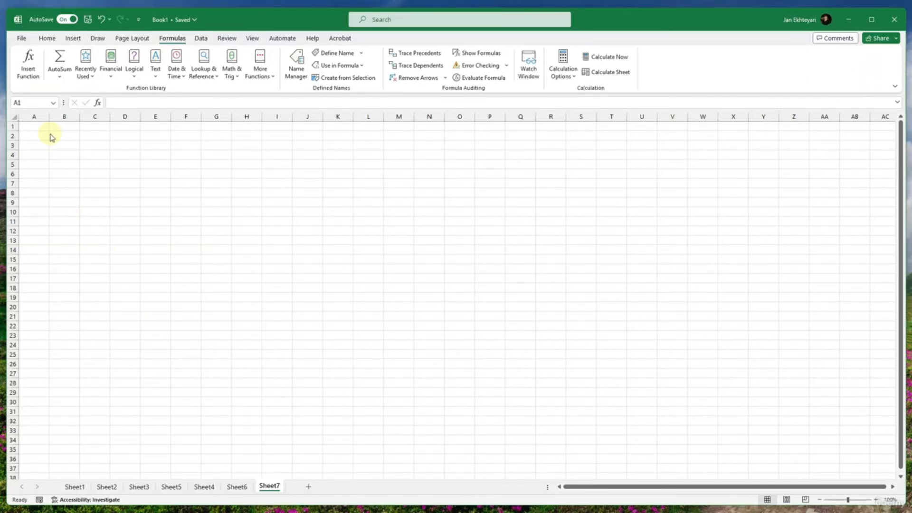
- Enter the column headers "No." in A1 and "Activity" in B1 of Sheet7
{"action": "left_click", "coordinate": [32, 126]}
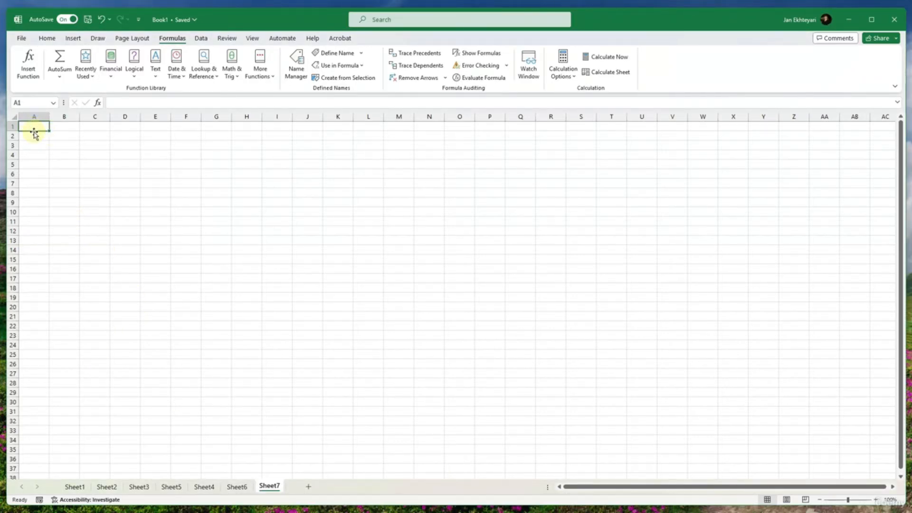
{"action": "type", "text": "No."}
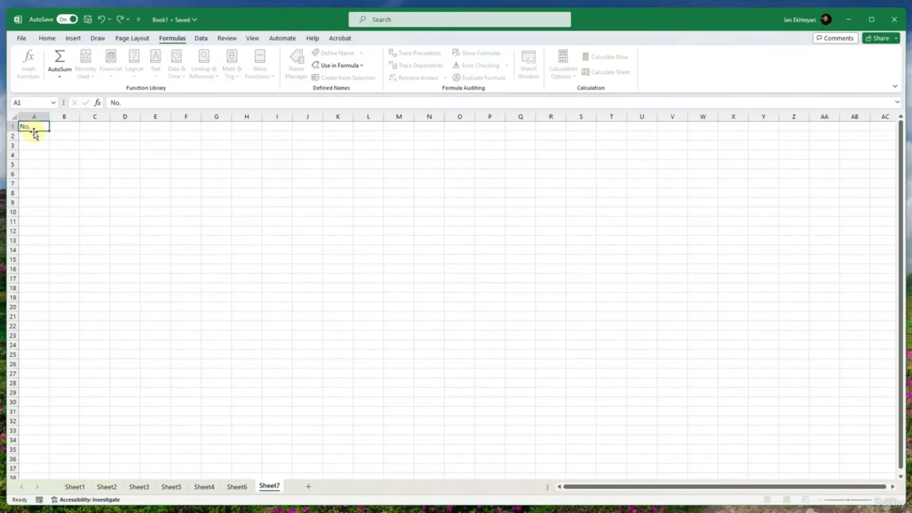
{"action": "key", "text": "Tab"}
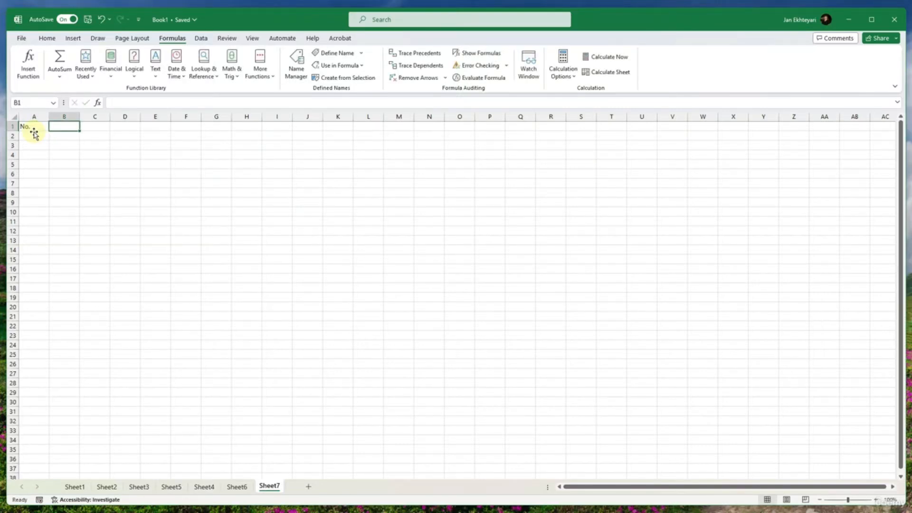
{"action": "type", "text": "Activiaty"}
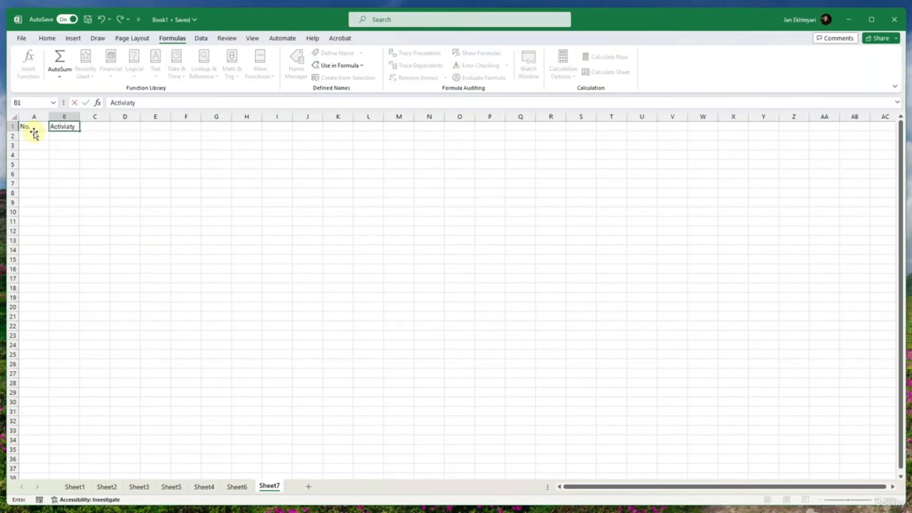
{"action": "key", "text": "BackSpace"}
{"action": "key", "text": "BackSpace"}
{"action": "key", "text": "BackSpace"}
{"action": "key", "text": "BackSpace"}
{"action": "key", "text": "BackSpace"}
{"action": "key", "text": "BackSpace"}
{"action": "type", "text": "tivity"}
- Enter the column headers "Start", "End" and "Days" in C1 to E1
{"action": "type", "text": "S"}
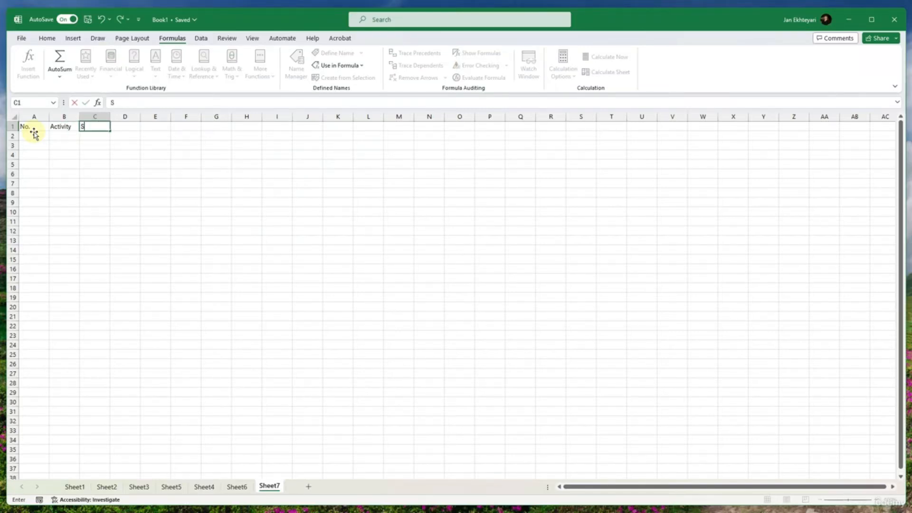
{"action": "type", "text": "tart"}
{"action": "key", "text": "Tab"}
{"action": "type", "text": "E"}
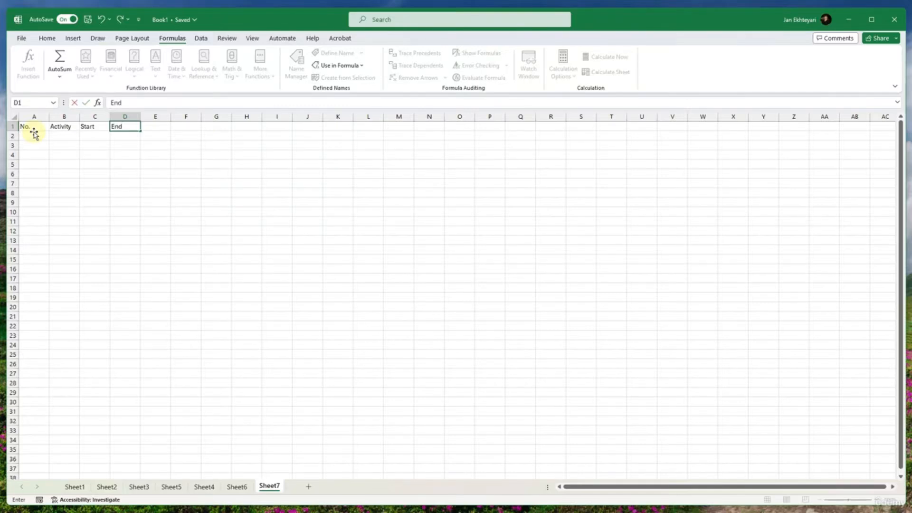
{"action": "key", "text": "Tab"}
{"action": "type", "text": "Da"}
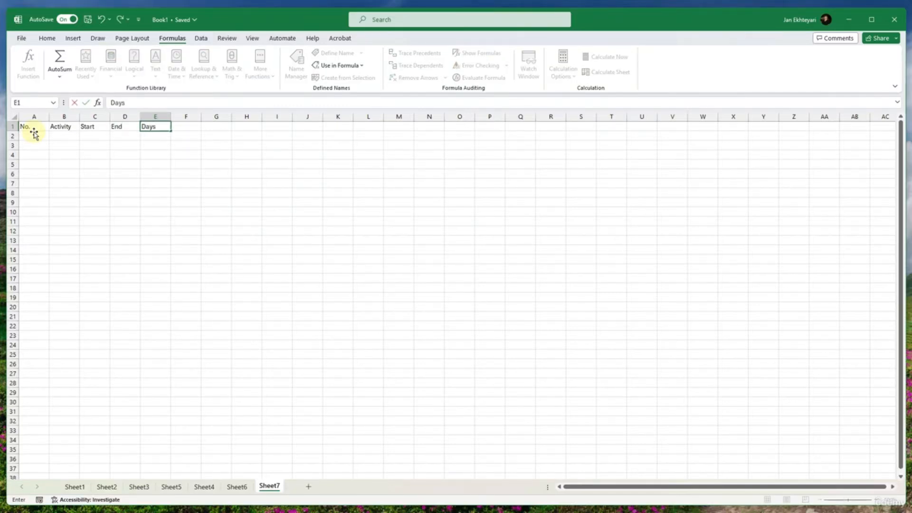
{"action": "type", "text": "ys"}
{"action": "key", "text": "Return"}
- Format the header range A1:E1 as a table with a black Medium style, treating the row as headers
{"action": "scroll", "coordinate": [42, 141], "scroll_direction": "up", "scroll_amount": 3}
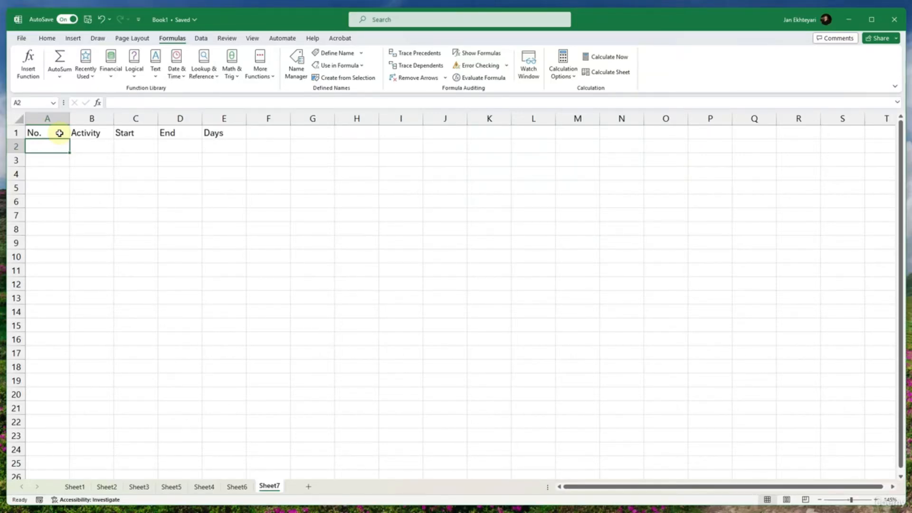
{"action": "left_click_drag", "start_coordinate": [64, 131], "coordinate": [214, 133]}
{"action": "left_click", "coordinate": [48, 37]}
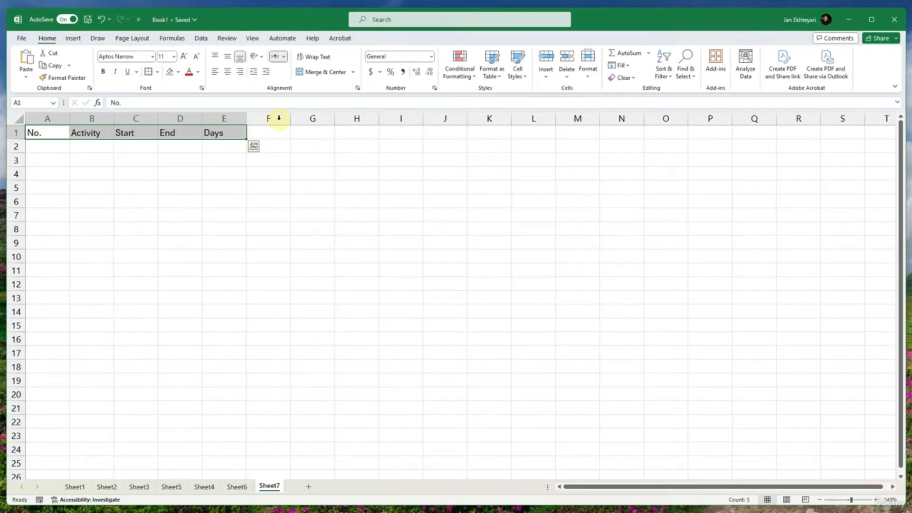
{"action": "left_click", "coordinate": [495, 82]}
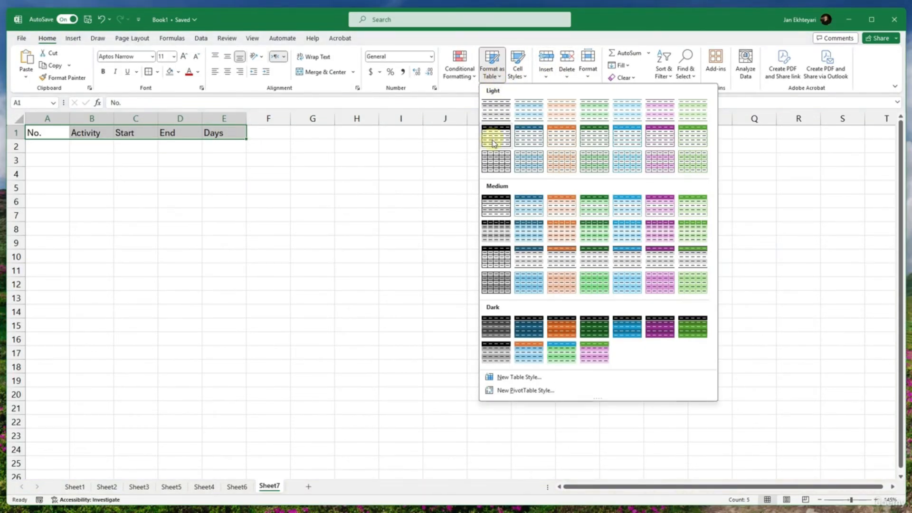
{"action": "left_click", "coordinate": [490, 218]}
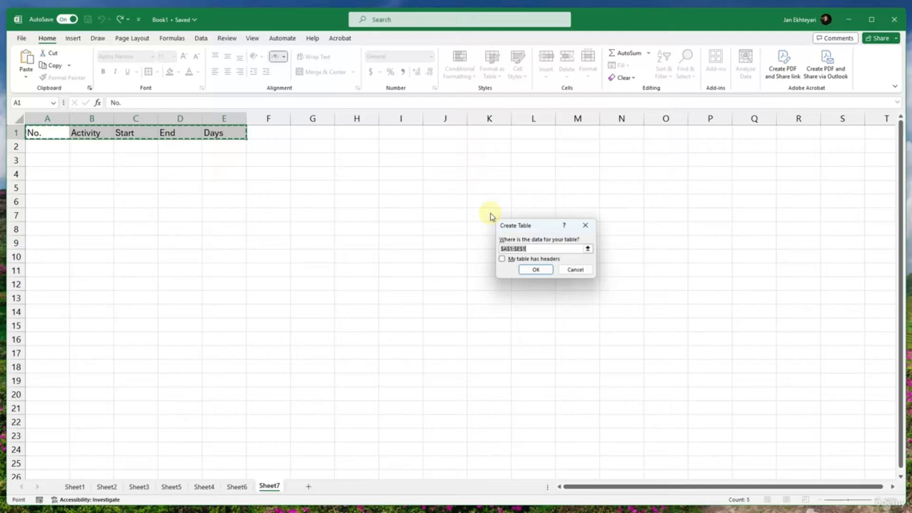
{"action": "left_click", "coordinate": [521, 260]}
{"action": "left_click", "coordinate": [534, 268]}
- Fill the first table row with number 1 and activity "Preparining the Site", and autofit the Activity column's width
{"action": "left_click", "coordinate": [50, 143]}
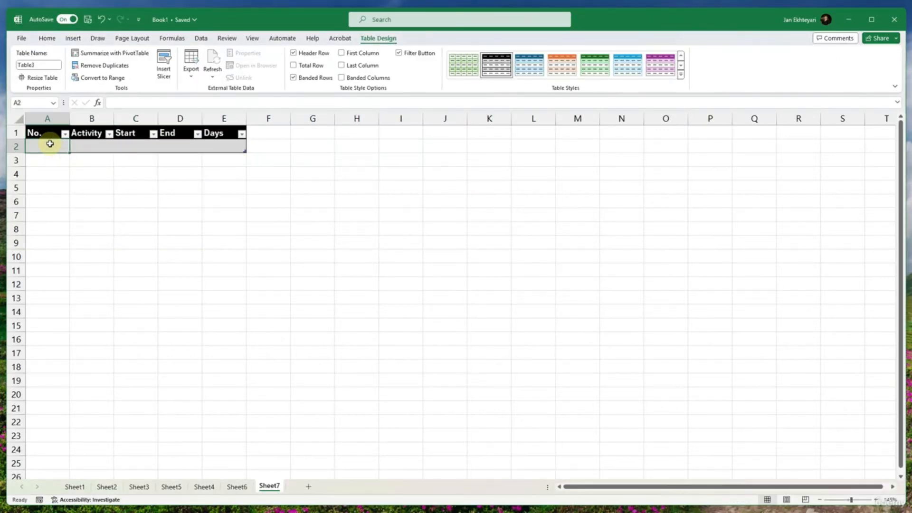
{"action": "type", "text": "1"}
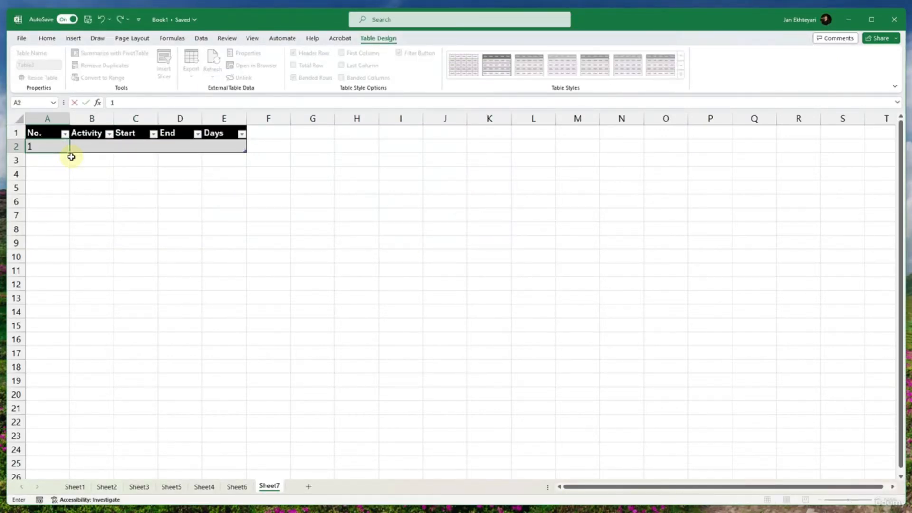
{"action": "key", "text": "Tab"}
{"action": "type", "text": "P"}
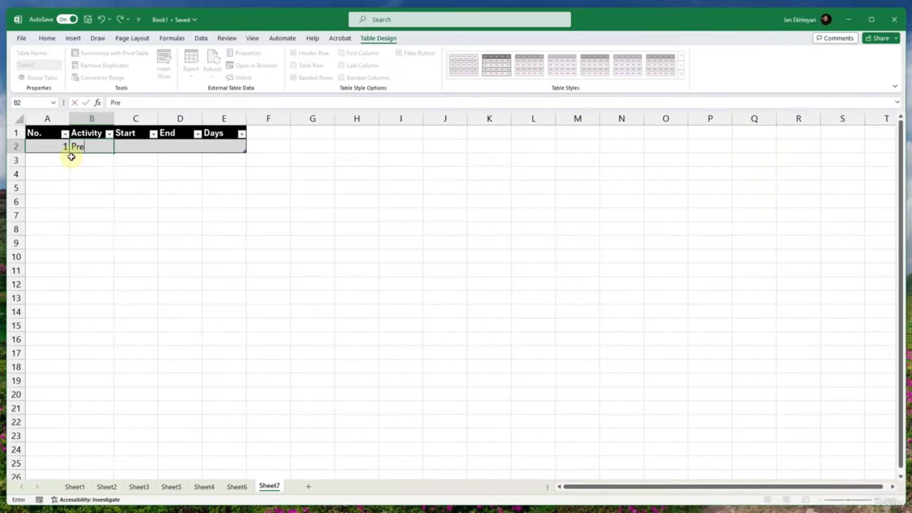
{"action": "type", "text": "reparining the Site"}
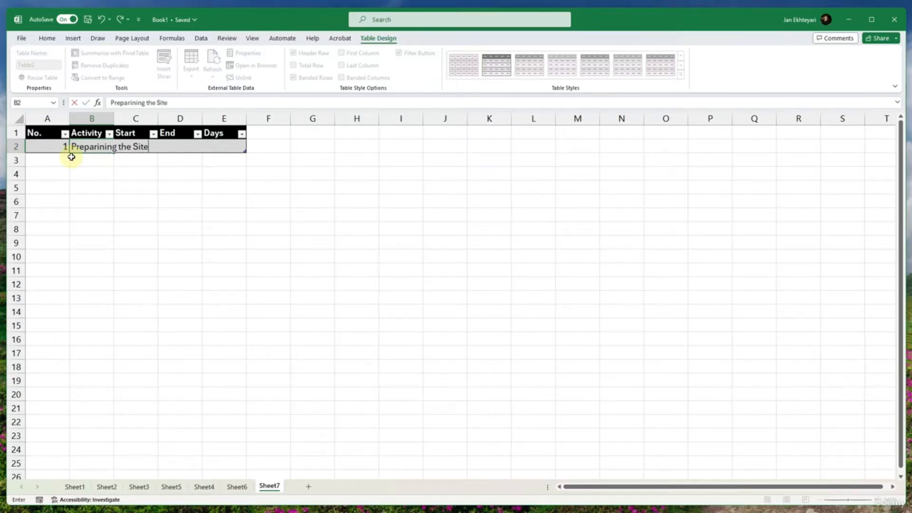
{"action": "key", "text": "Tab"}
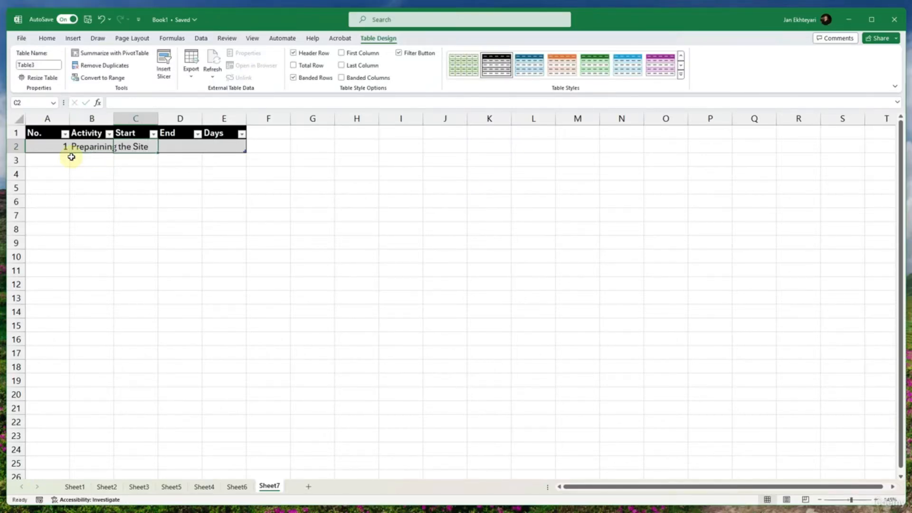
{"action": "double_click", "coordinate": [114, 117]}
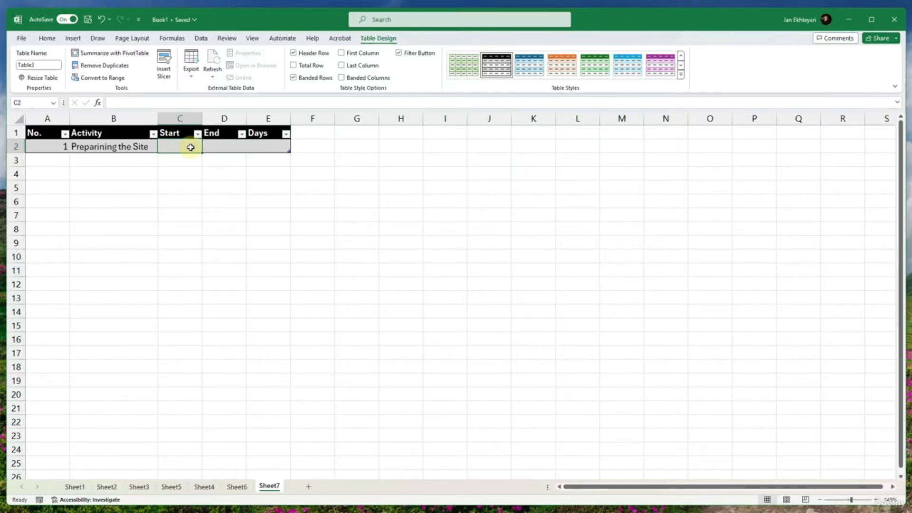
- Enter the start date 2024-04-13 in C2 for the first activity
{"action": "double_click", "coordinate": [190, 147]}
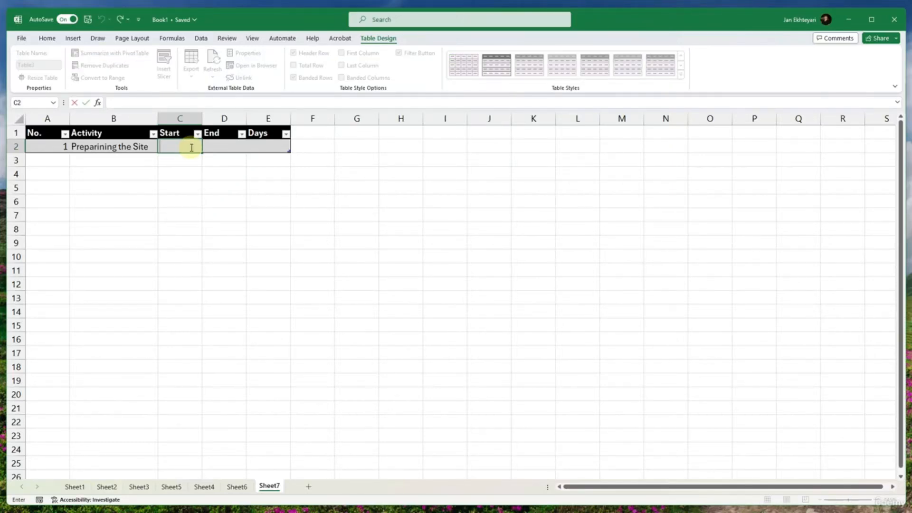
{"action": "type", "text": "2024"}
{"action": "type", "text": "-04-2"}
{"action": "type", "text": "13"}
{"action": "key", "text": "Return"}
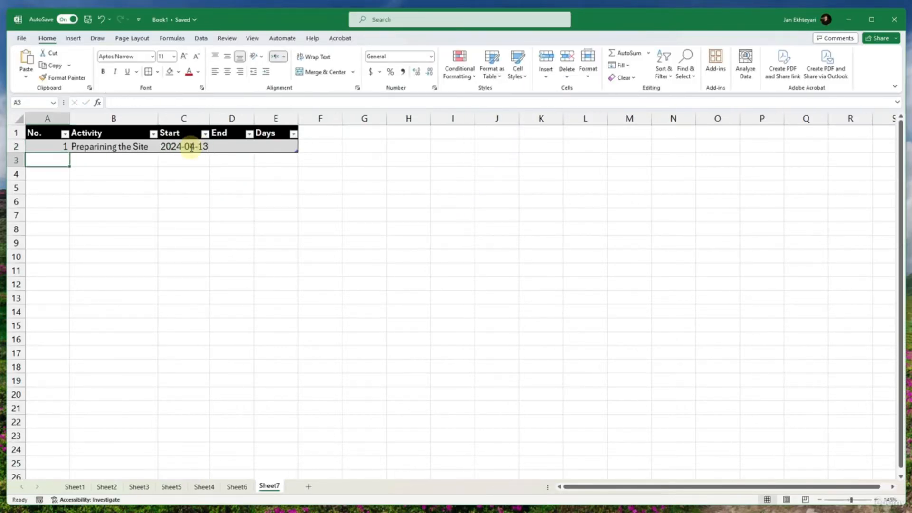
- Change the date format of start date cell C2 to the day-month-year type 14-Mar-12
{"action": "left_click", "coordinate": [189, 147]}
{"action": "left_click", "coordinate": [46, 38]}
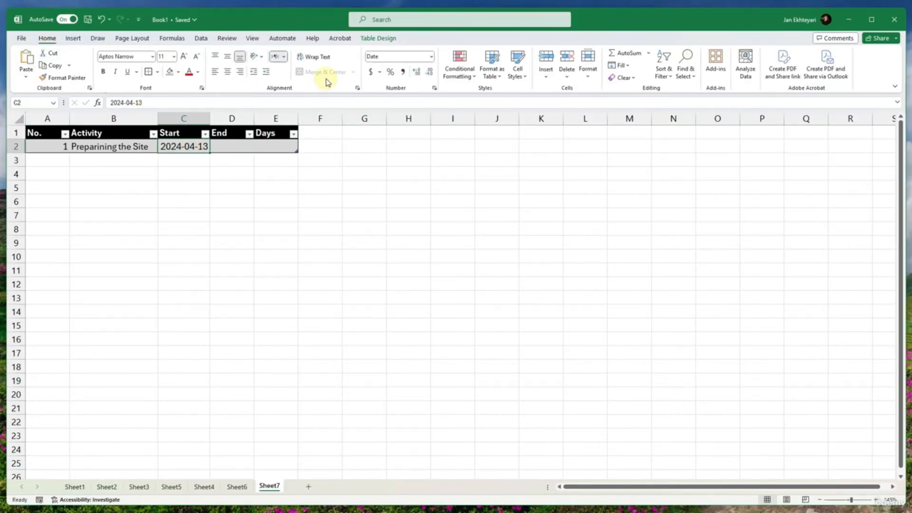
{"action": "left_click", "coordinate": [430, 58]}
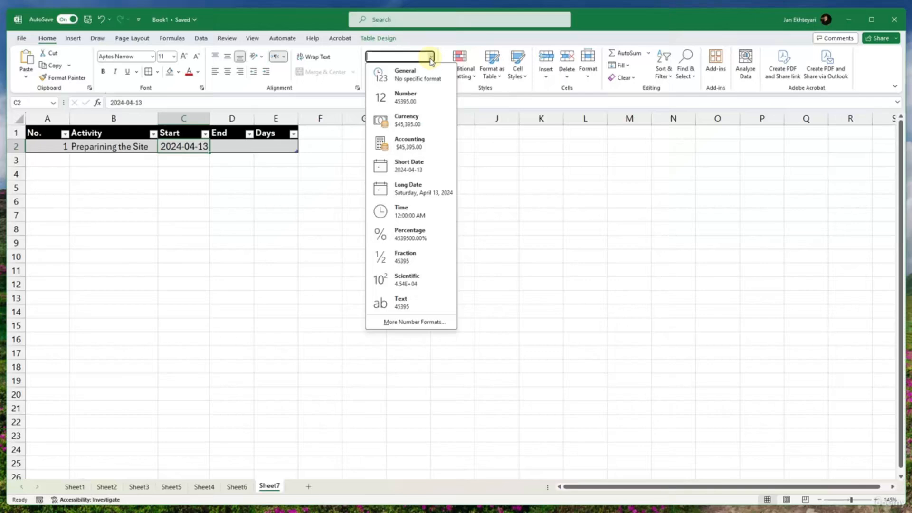
{"action": "left_click", "coordinate": [377, 321]}
{"action": "scroll", "coordinate": [517, 212], "scroll_direction": "down", "scroll_amount": 2}
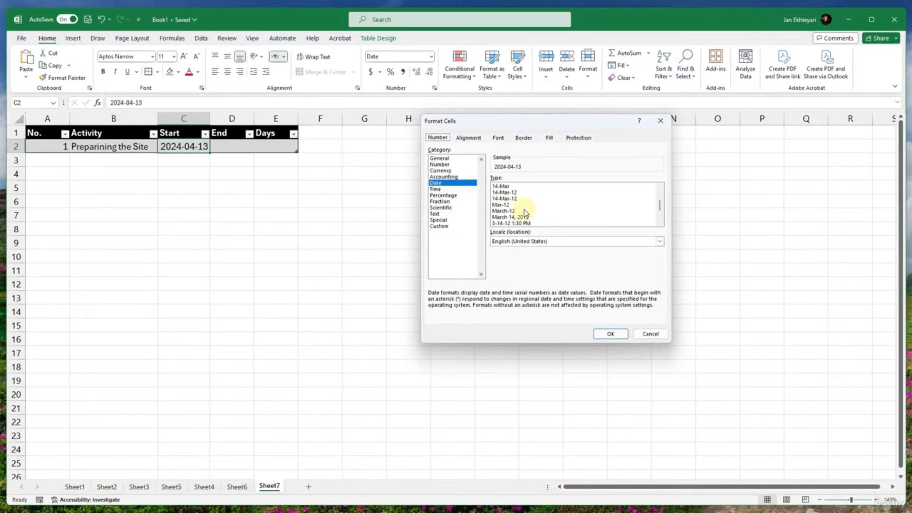
{"action": "scroll", "coordinate": [531, 217], "scroll_direction": "down", "scroll_amount": 2}
{"action": "scroll", "coordinate": [531, 216], "scroll_direction": "up", "scroll_amount": 4}
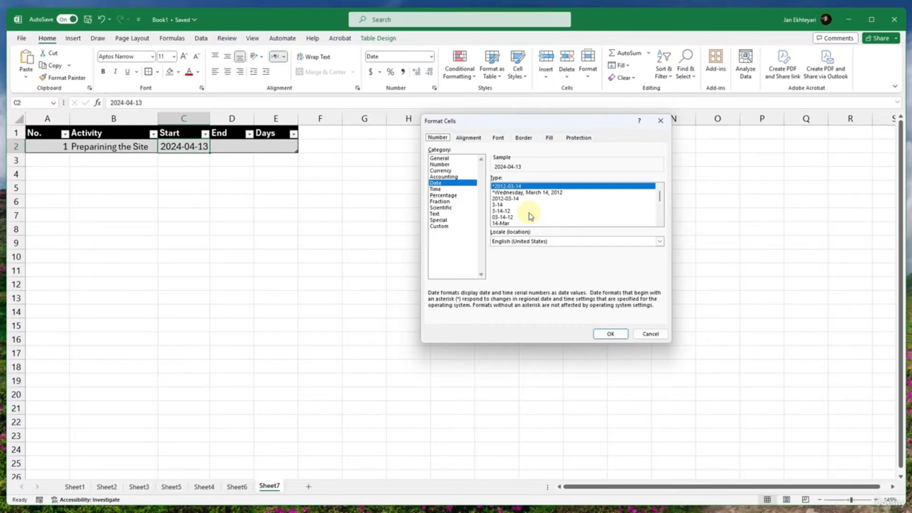
{"action": "scroll", "coordinate": [530, 217], "scroll_direction": "down", "scroll_amount": 4}
{"action": "left_click", "coordinate": [516, 222]}
{"action": "scroll", "coordinate": [516, 226], "scroll_direction": "up", "scroll_amount": 4}
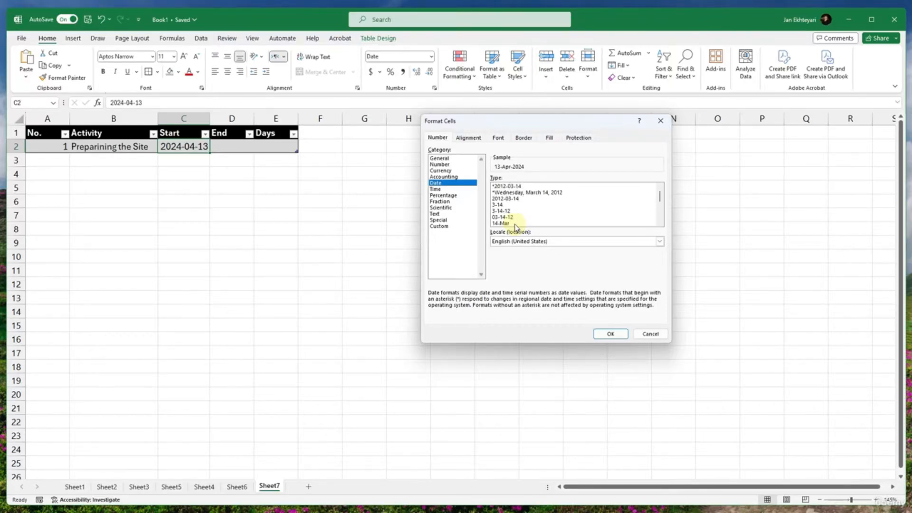
{"action": "scroll", "coordinate": [515, 227], "scroll_direction": "down", "scroll_amount": 1}
{"action": "left_click", "coordinate": [517, 212]}
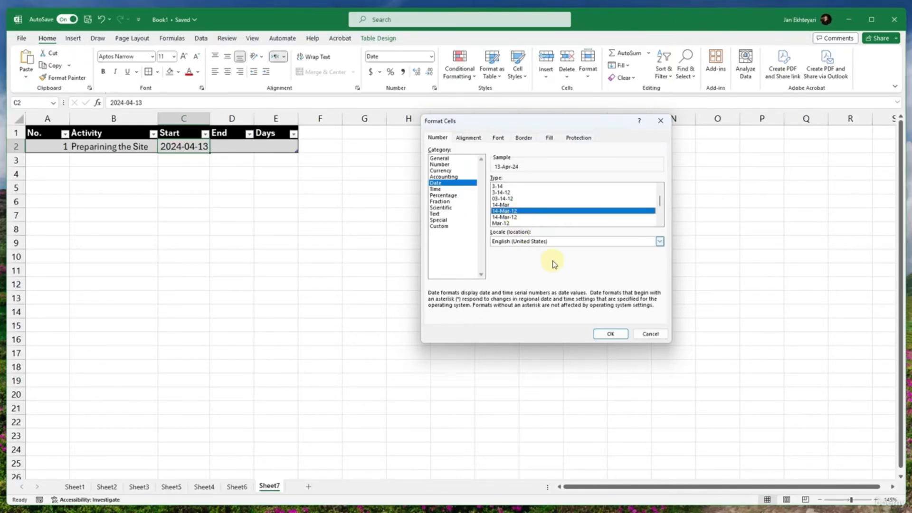
{"action": "left_click", "coordinate": [596, 334]}
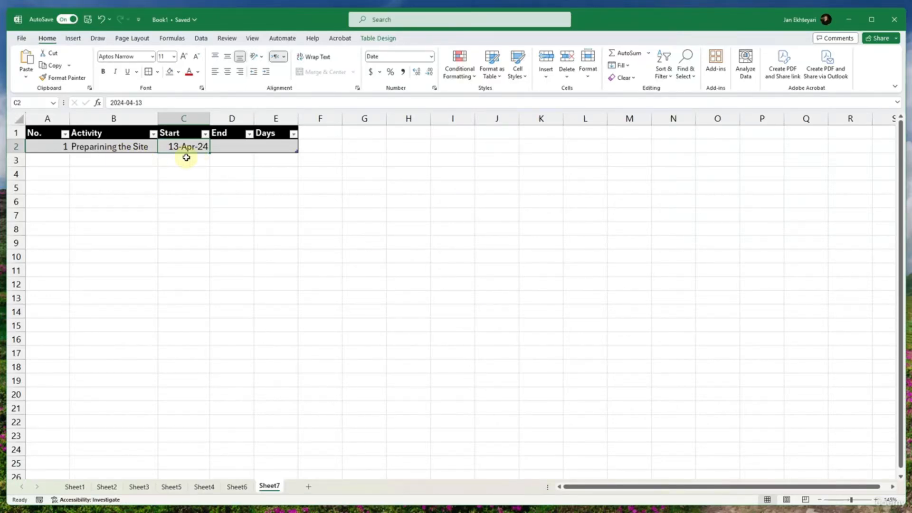
- Copy the formatted start date from C2 into the End cell D2
{"action": "key", "text": "ctrl+a"}
{"action": "key", "text": "ctrl+a"}
{"action": "left_click", "coordinate": [234, 146]}
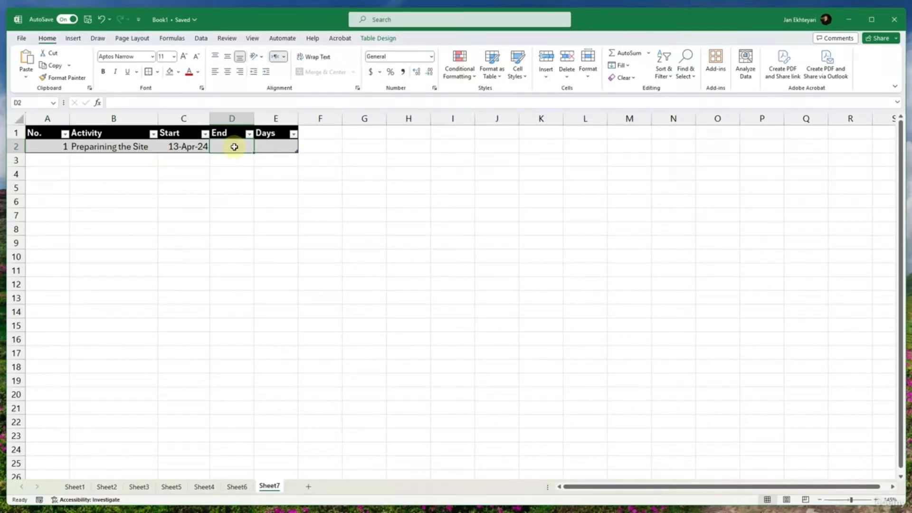
{"action": "left_click", "coordinate": [188, 149]}
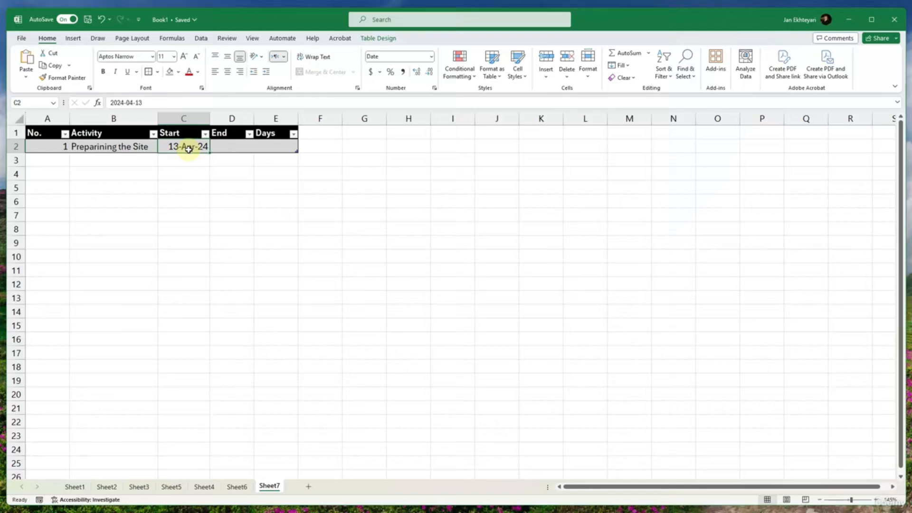
{"action": "key", "text": "ctrl+c"}
{"action": "left_click", "coordinate": [236, 151]}
{"action": "key", "text": "ctrl+v"}
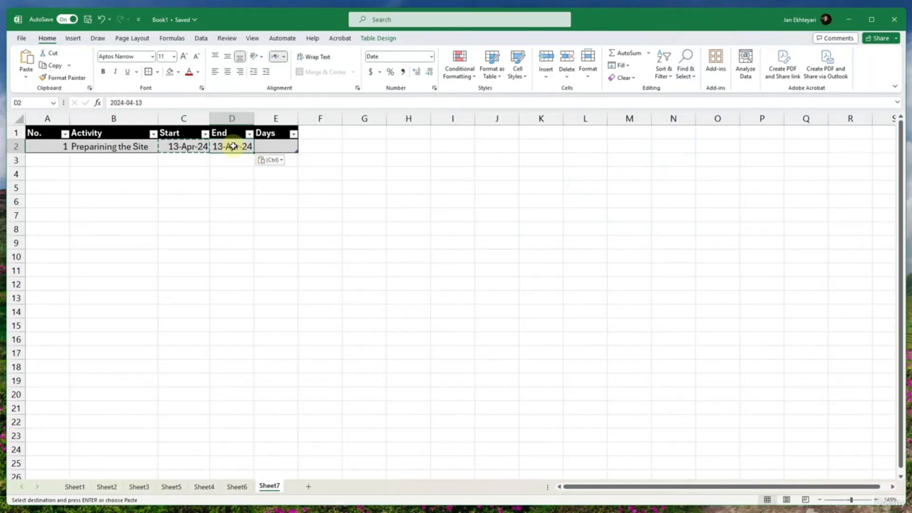
- Change the End date in D2 to 2024-04-25
{"action": "double_click", "coordinate": [139, 102]}
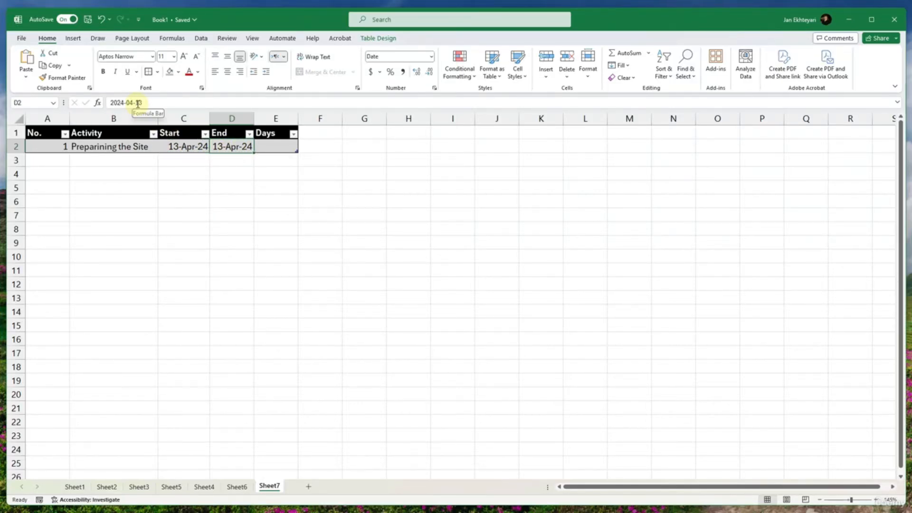
{"action": "type", "text": "2"}
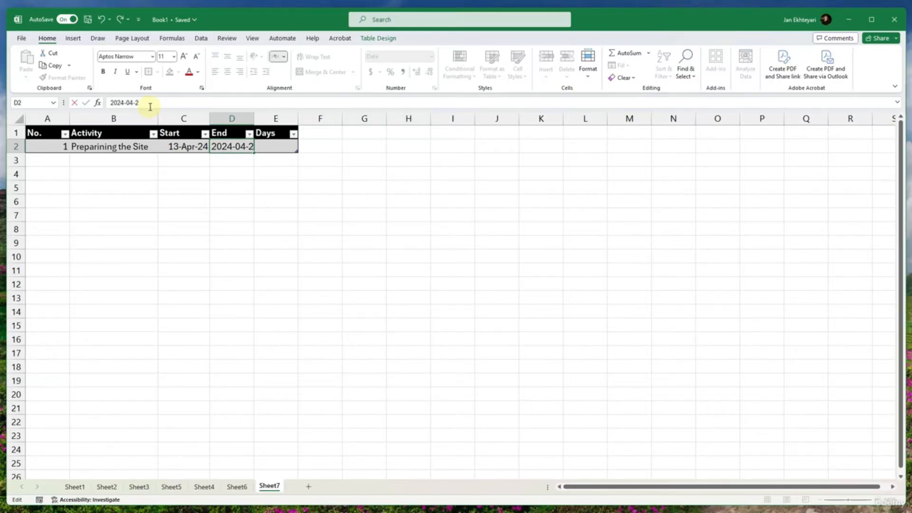
{"action": "type", "text": "5"}
{"action": "left_click", "coordinate": [282, 327]}
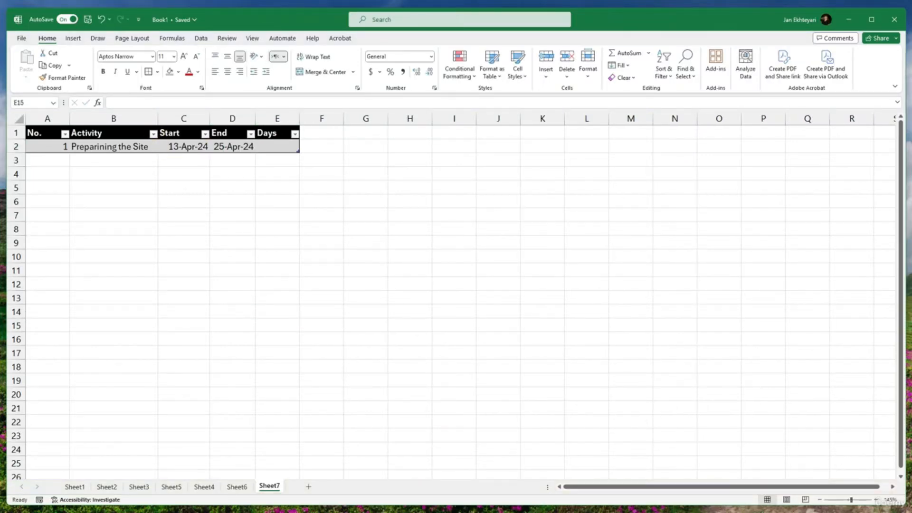
{"action": "left_click", "coordinate": [235, 147]}
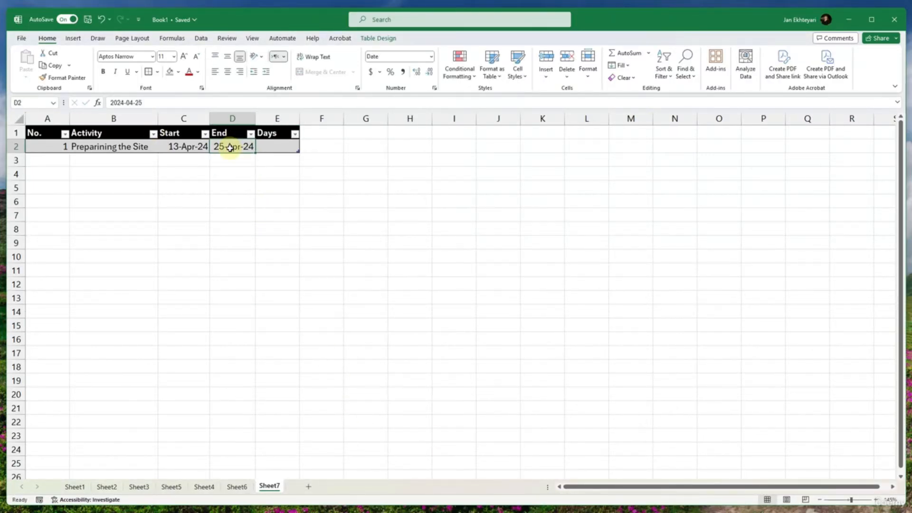
{"action": "left_click", "coordinate": [261, 149]}
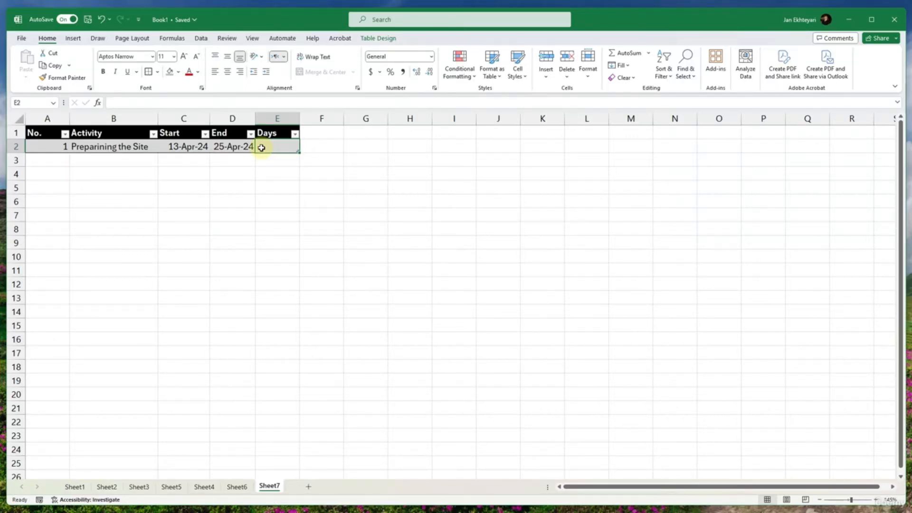
- Add a second table row in row 3 with number 2
{"action": "left_click", "coordinate": [67, 161]}
{"action": "type", "text": "2"}
{"action": "key", "text": "Tab"}
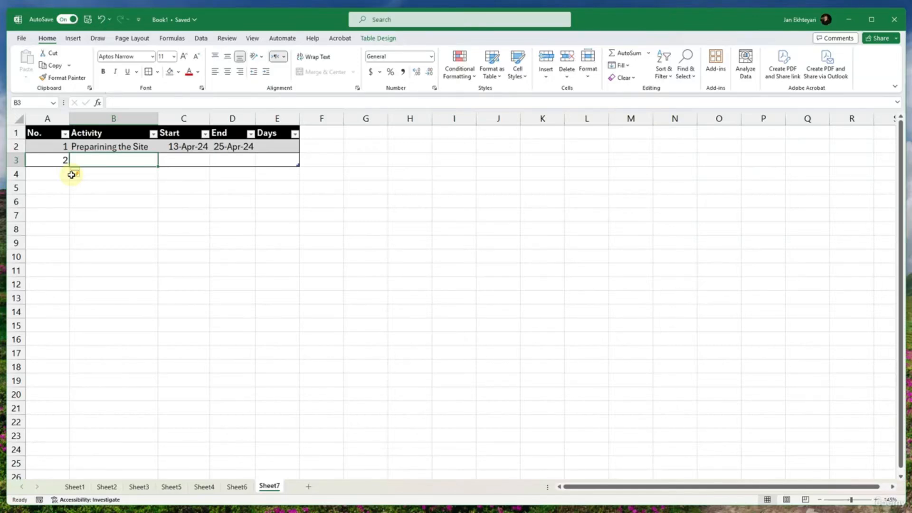
- Replace the first activity's name in B2 with "Getting the Host and Domain Ready" and autofit the Activity column's width
{"action": "key", "text": "Up"}
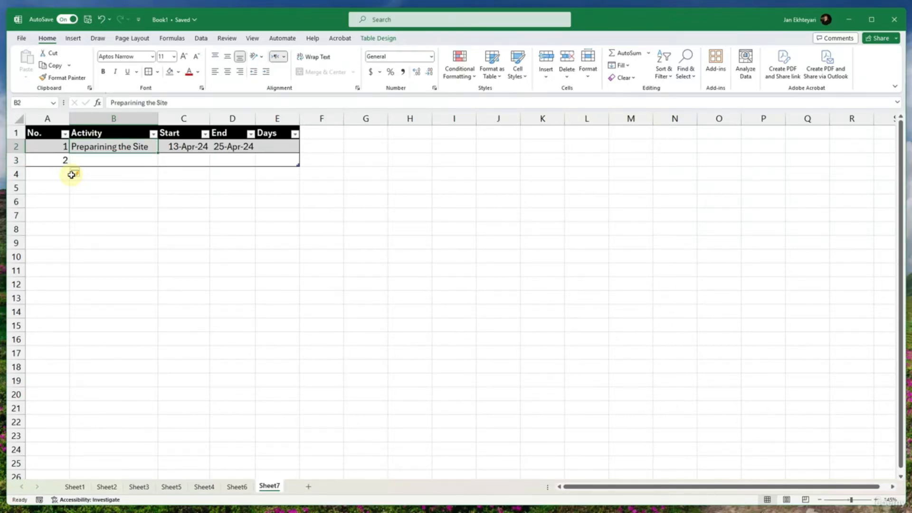
{"action": "type", "text": "Getting"}
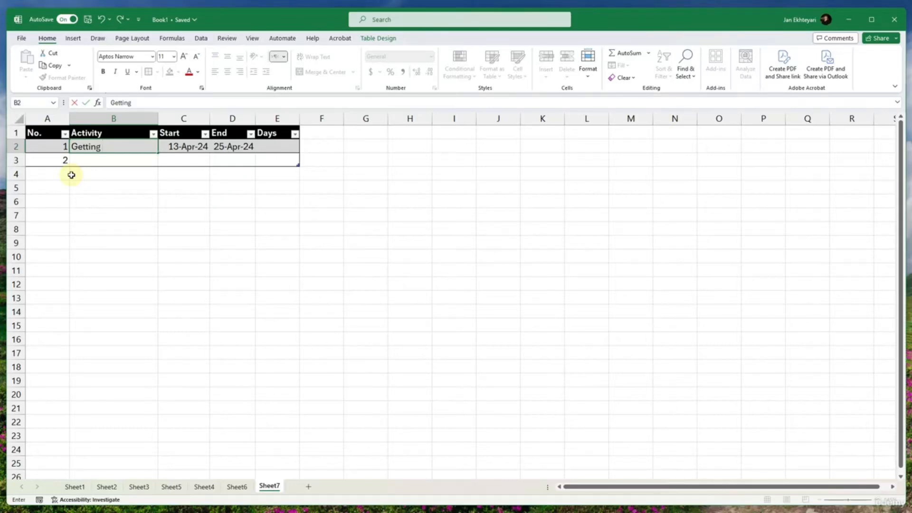
{"action": "type", "text": " the Host and Do"}
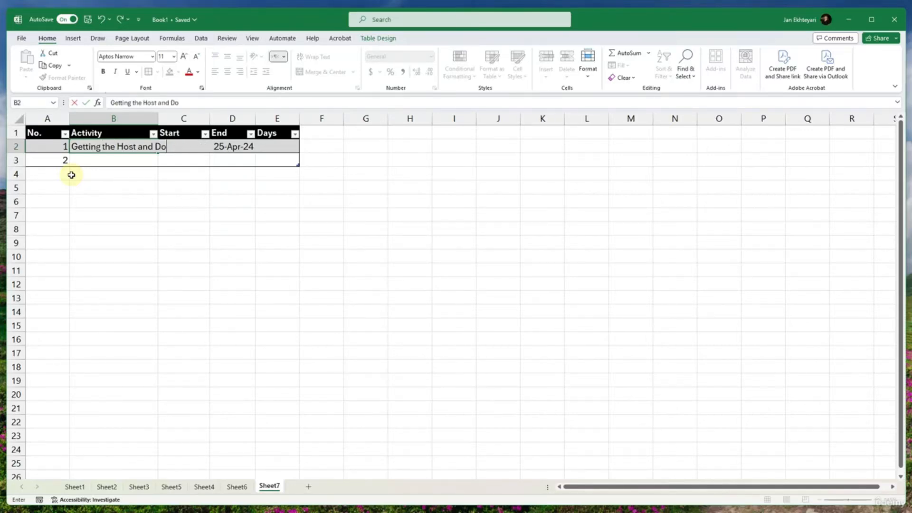
{"action": "type", "text": "main Ready"}
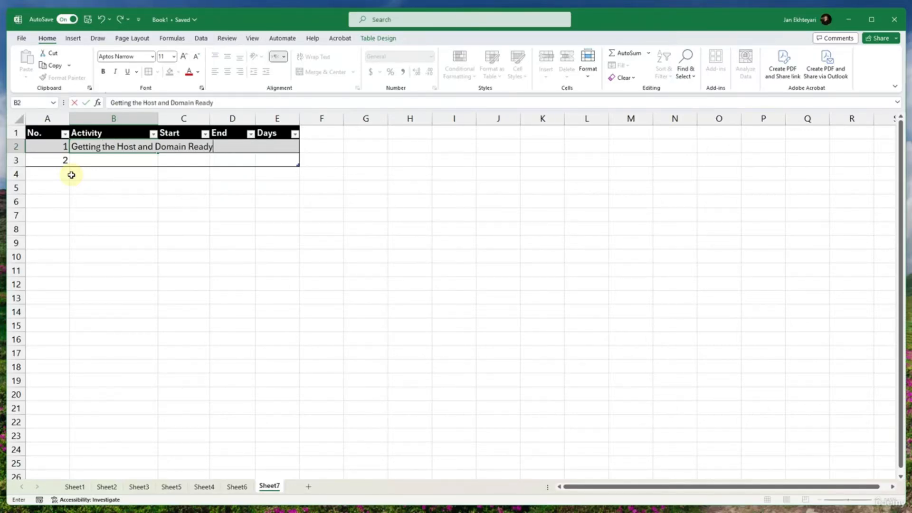
{"action": "key", "text": "Return"}
{"action": "double_click", "coordinate": [162, 116]}
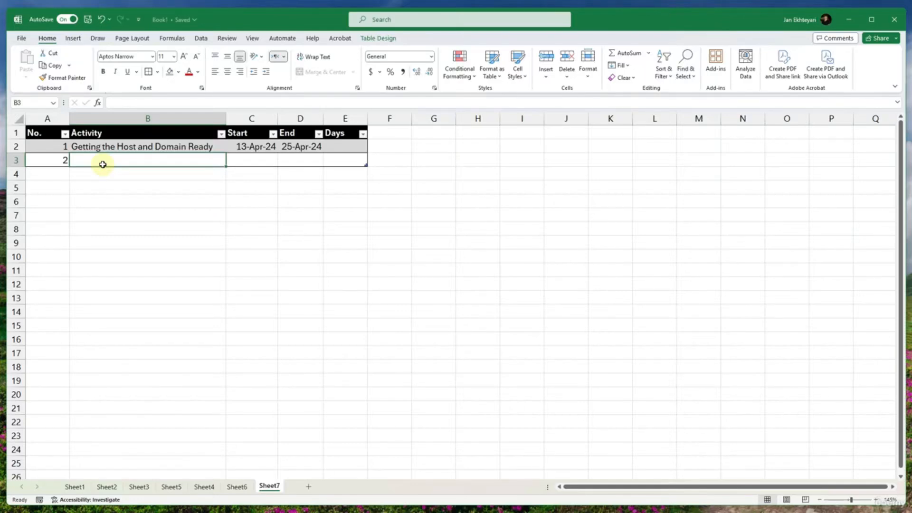
- Enter "Installing WordPress" as the second activity in B3
{"action": "type", "text": "Installing Wo"}
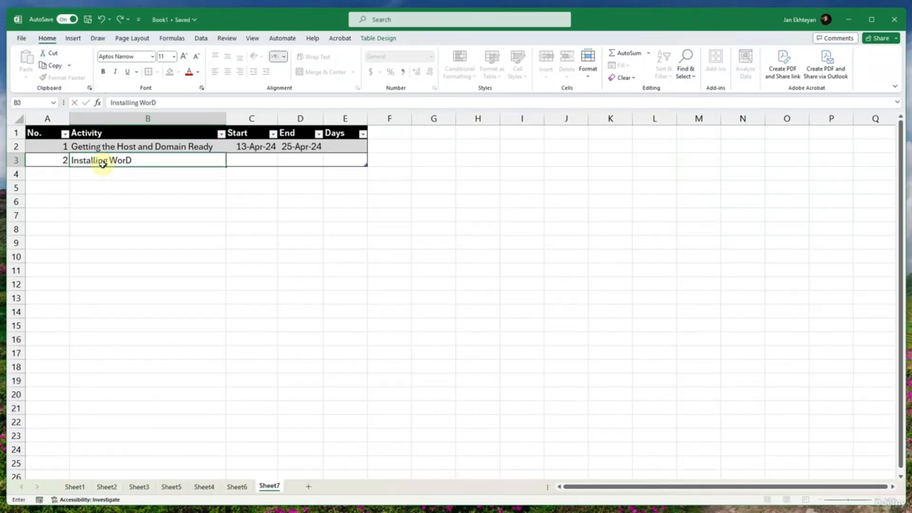
{"action": "type", "text": "rdPress"}
{"action": "key", "text": "Tab"}
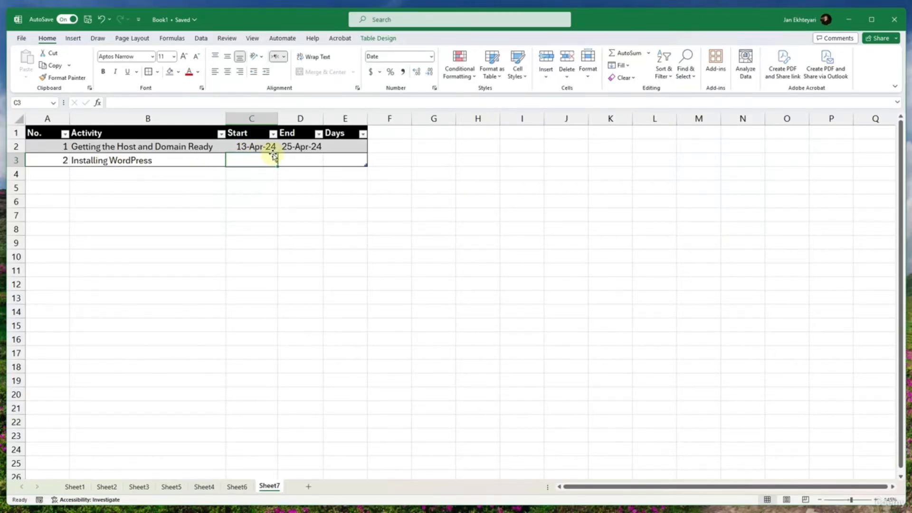
- Copy the first activity's end date from D2 into the second activity's Start cell C3
{"action": "left_click", "coordinate": [296, 145]}
{"action": "key", "text": "ctrl+c"}
{"action": "left_click", "coordinate": [258, 161]}
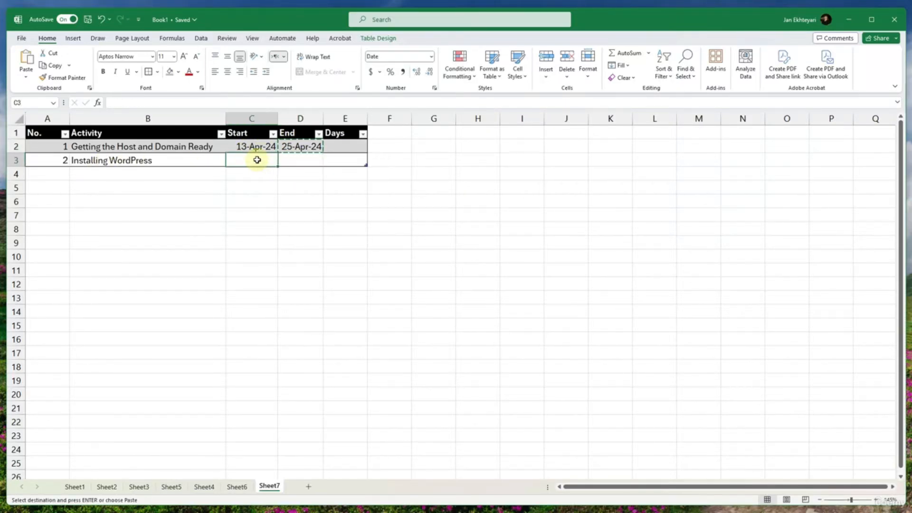
{"action": "key", "text": "ctrl+v"}
{"action": "key", "text": "Escape"}
{"action": "left_click", "coordinate": [289, 161]}
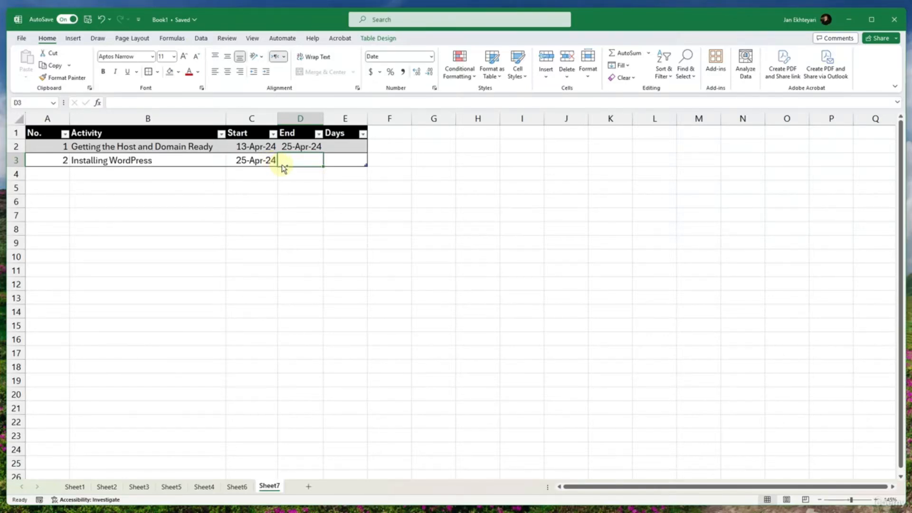
{"action": "left_click", "coordinate": [293, 185]}
{"action": "left_click", "coordinate": [296, 159]}
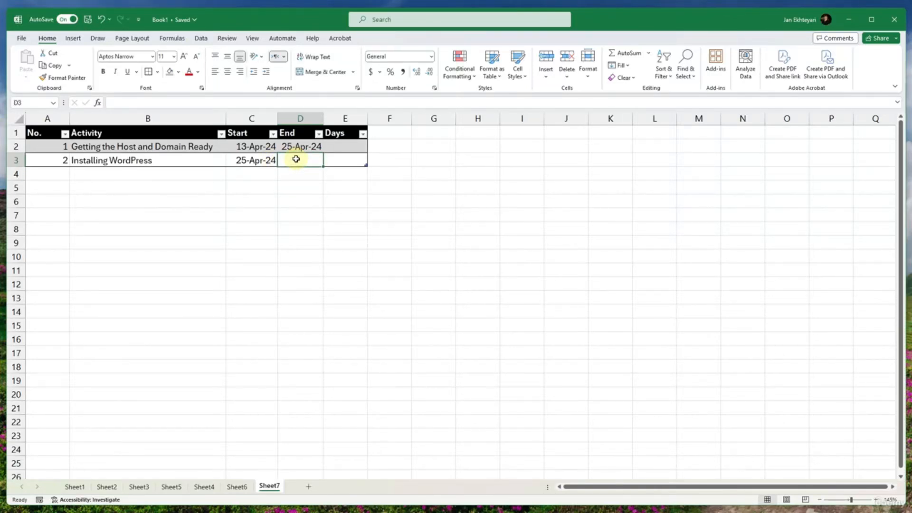
- Copy the start date from C3 into End cell D3 and change it there to 2024-04-30
{"action": "left_click", "coordinate": [242, 160]}
{"action": "key", "text": "ctrl+c"}
{"action": "left_click", "coordinate": [283, 161]}
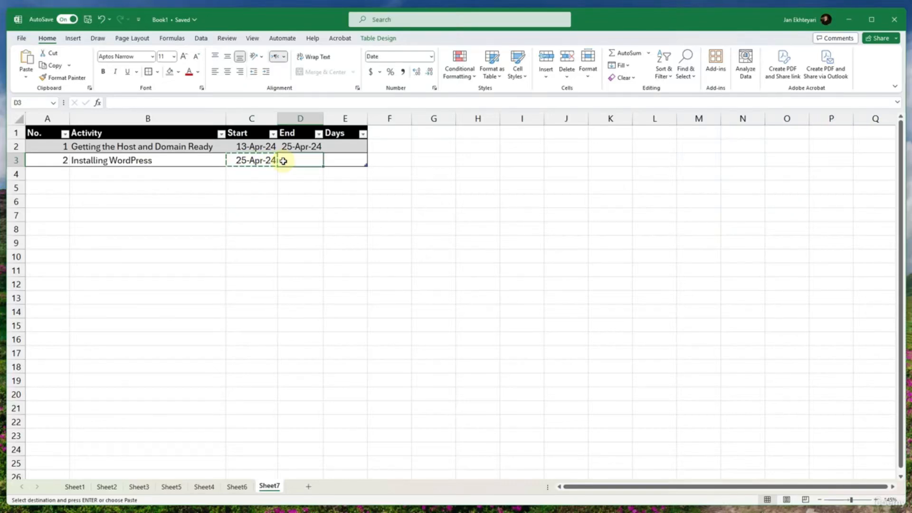
{"action": "key", "text": "ctrl+v"}
{"action": "double_click", "coordinate": [138, 103]}
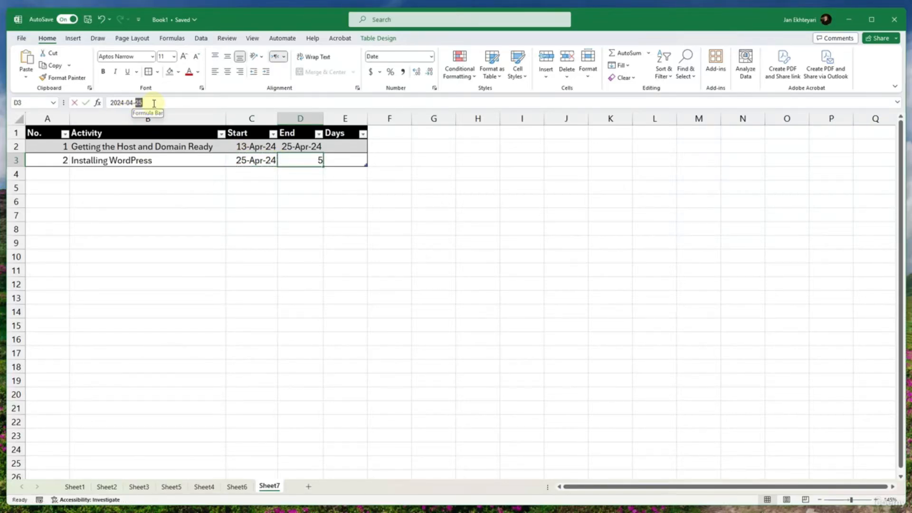
{"action": "type", "text": "30"}
{"action": "key", "text": "Return"}
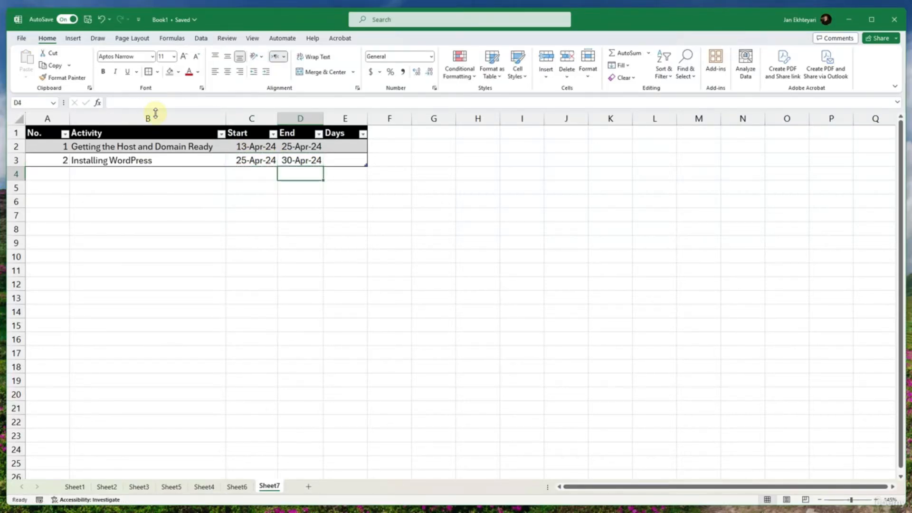
- Extend the table with blank rows down to row 8 and fill the No. column with the series 1 to 7
{"action": "left_click", "coordinate": [282, 160]}
{"action": "left_click", "coordinate": [255, 162]}
{"action": "left_click", "coordinate": [283, 163]}
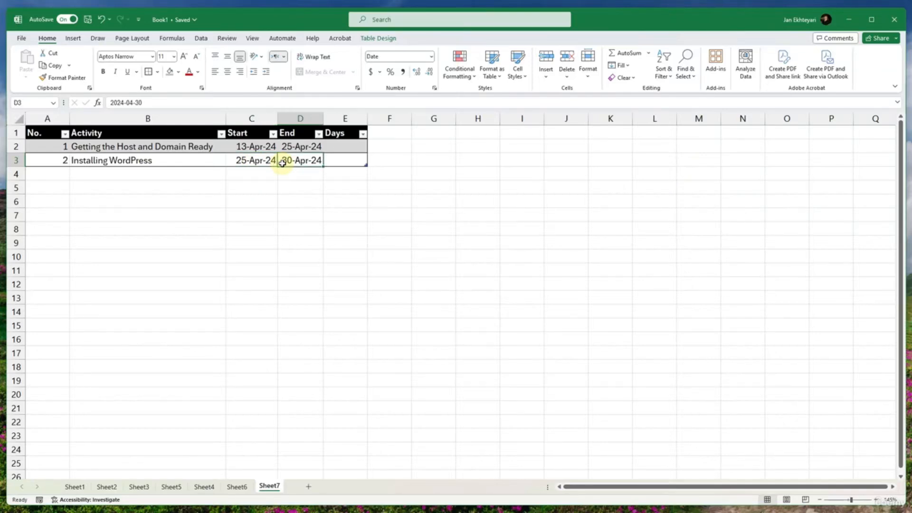
{"action": "key", "text": "Tab"}
{"action": "key", "text": "Tab"}
{"action": "key", "text": "Tab"}
{"action": "key", "text": "Tab"}
{"action": "key", "text": "Tab"}
{"action": "key", "text": "Tab"}
{"action": "key", "text": "Tab"}
{"action": "key", "text": "Tab"}
{"action": "key", "text": "Tab"}
{"action": "key", "text": "Tab"}
{"action": "key", "text": "Tab"}
{"action": "key", "text": "Tab"}
{"action": "key", "text": "Tab"}
{"action": "key", "text": "Tab"}
{"action": "key", "text": "Tab"}
{"action": "key", "text": "Tab"}
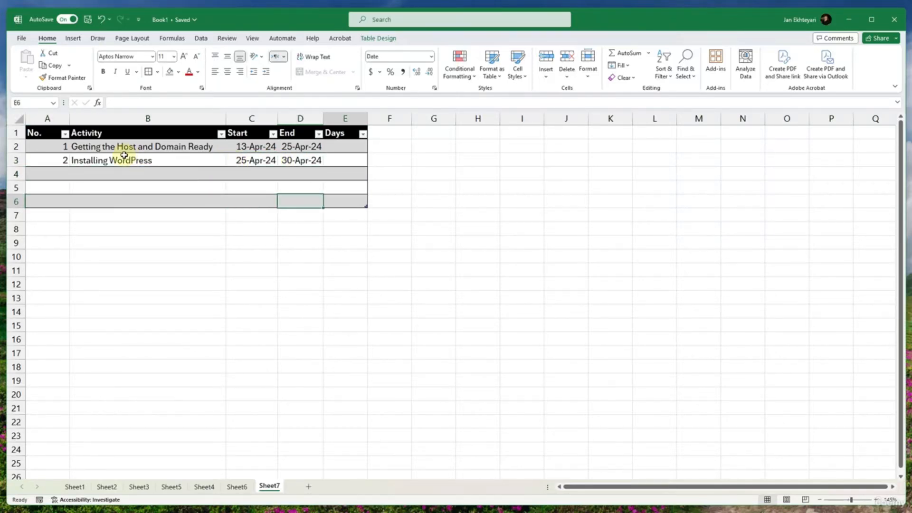
{"action": "key", "text": "Tab"}
{"action": "key", "text": "Tab"}
{"action": "key", "text": "Tab"}
{"action": "key", "text": "Tab"}
{"action": "key", "text": "Tab"}
{"action": "key", "text": "Tab"}
{"action": "left_click_drag", "start_coordinate": [57, 147], "coordinate": [67, 228]}
- Fill the two activity names from B2:B3 down the Activity column to B8
{"action": "left_click", "coordinate": [129, 162]}
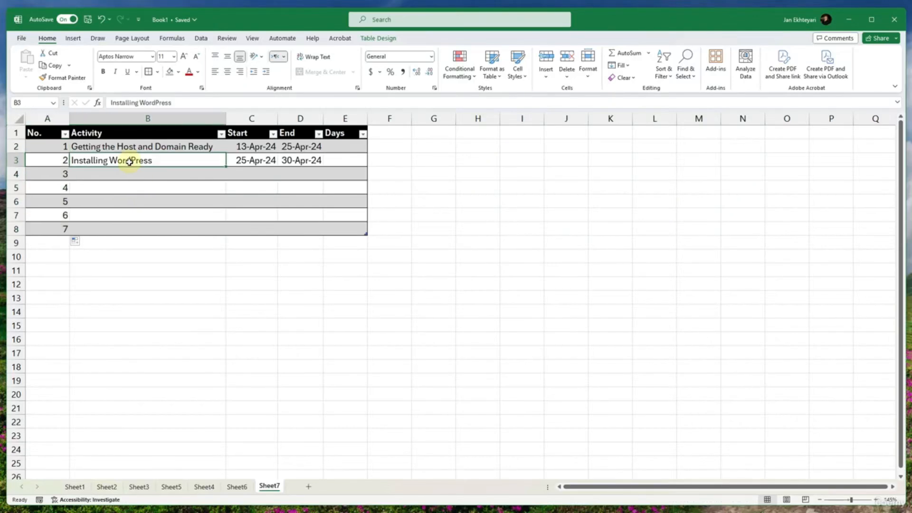
{"action": "left_click_drag", "start_coordinate": [131, 147], "coordinate": [137, 157]}
{"action": "left_click_drag", "start_coordinate": [225, 167], "coordinate": [219, 232]}
{"action": "left_click", "coordinate": [192, 215]}
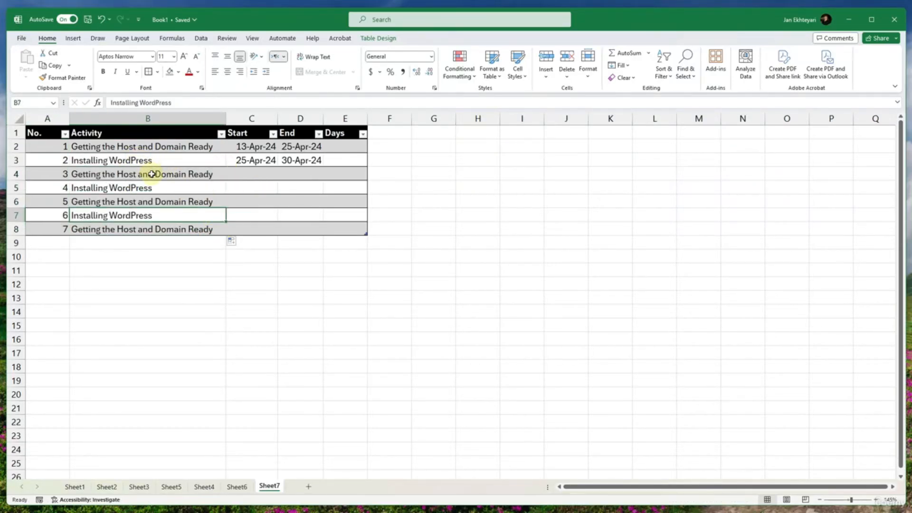
- Enter "Steps" as the activity in B4 and fill it down through B8
{"action": "left_click_drag", "start_coordinate": [151, 174], "coordinate": [146, 227]}
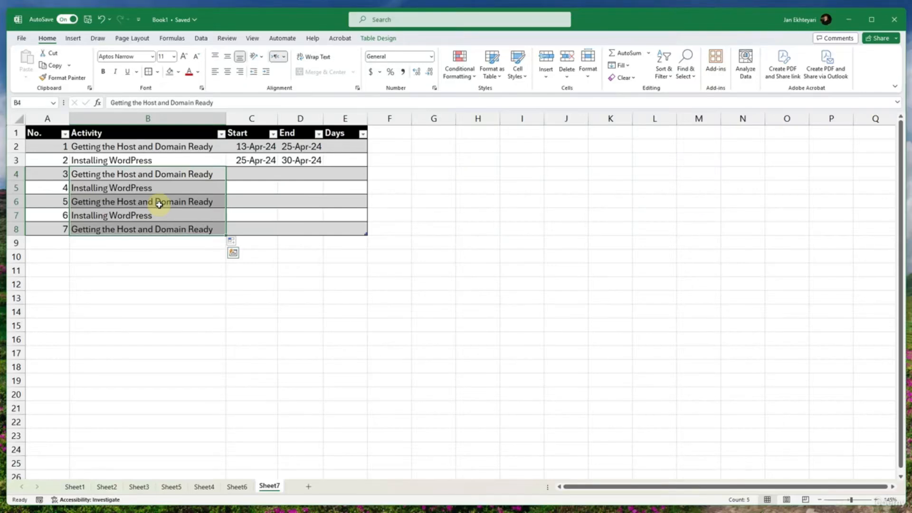
{"action": "type", "text": "Ste"}
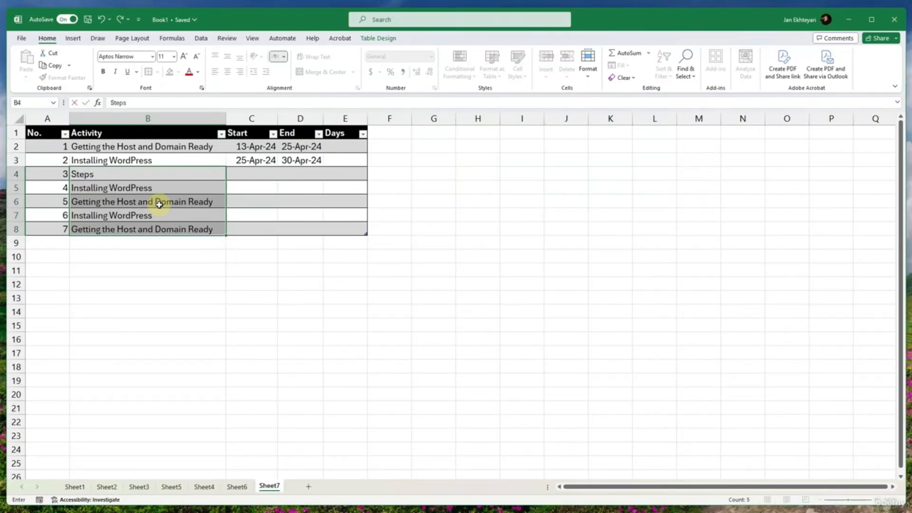
{"action": "type", "text": "ps"}
{"action": "key", "text": "Return"}
{"action": "left_click", "coordinate": [152, 178]}
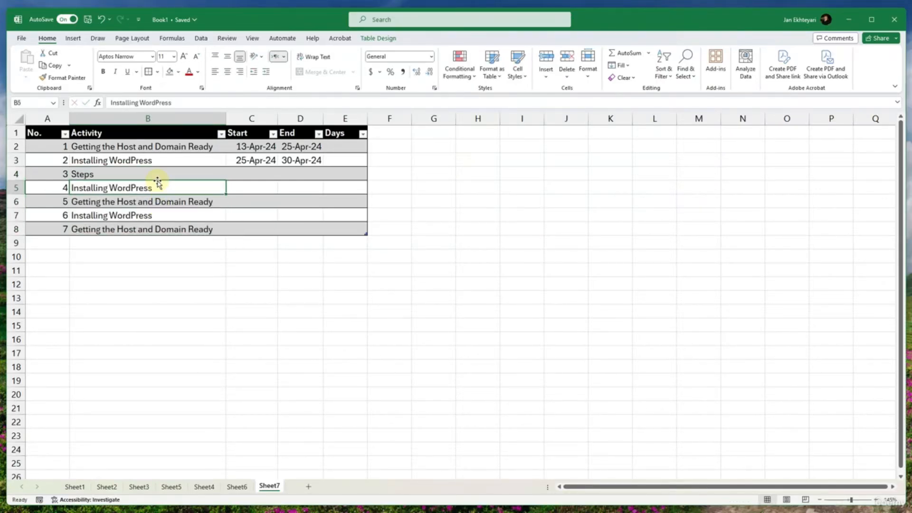
{"action": "left_click_drag", "start_coordinate": [226, 181], "coordinate": [221, 229]}
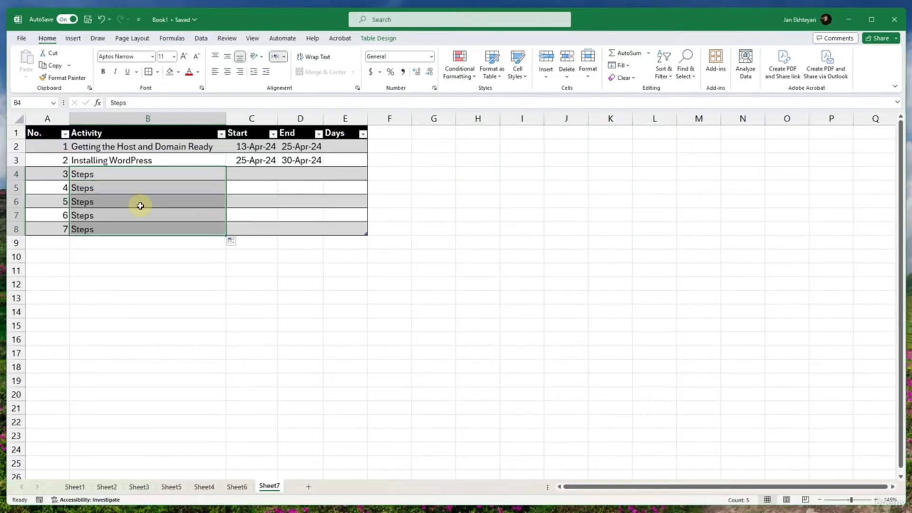
{"action": "left_click", "coordinate": [145, 177]}
- Fill the Start and End dates from C2:D3 down to row 8 as a series and widen the End column slightly
{"action": "left_click", "coordinate": [257, 184]}
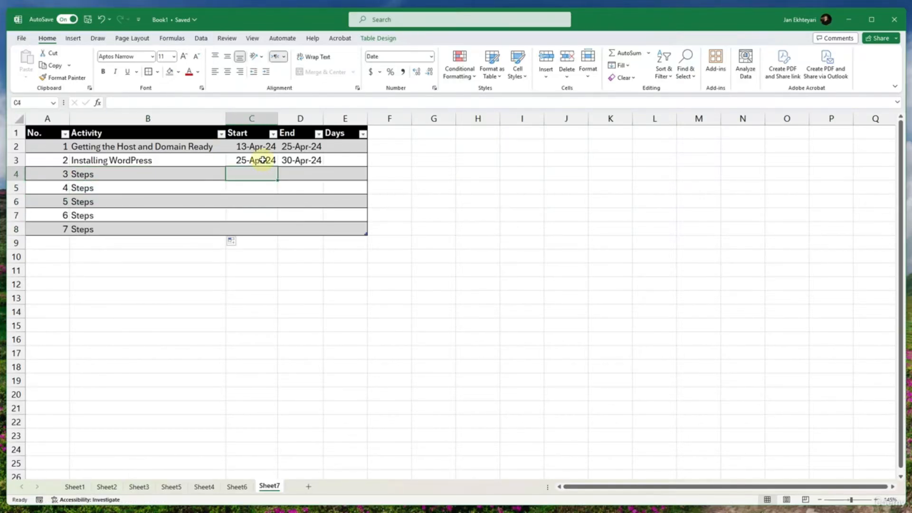
{"action": "left_click_drag", "start_coordinate": [254, 160], "coordinate": [316, 231]}
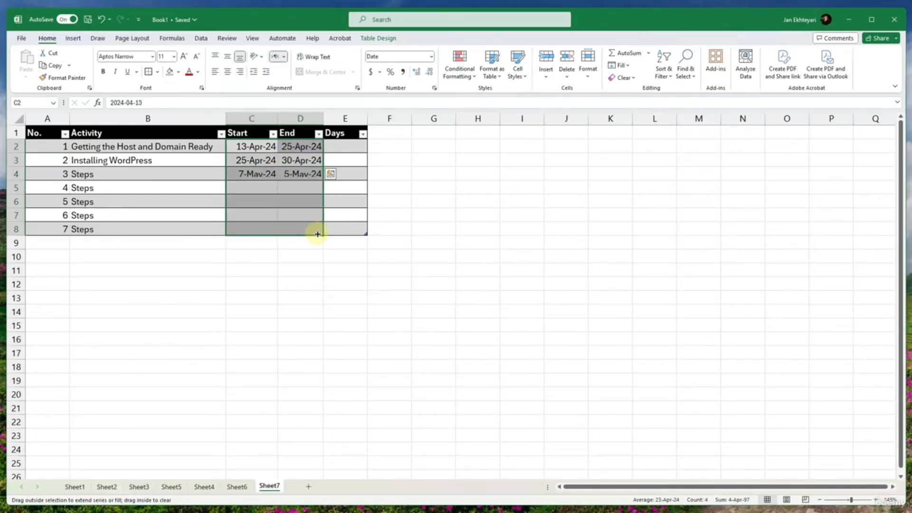
{"action": "left_click", "coordinate": [297, 216]}
{"action": "left_click_drag", "start_coordinate": [322, 117], "coordinate": [325, 117]}
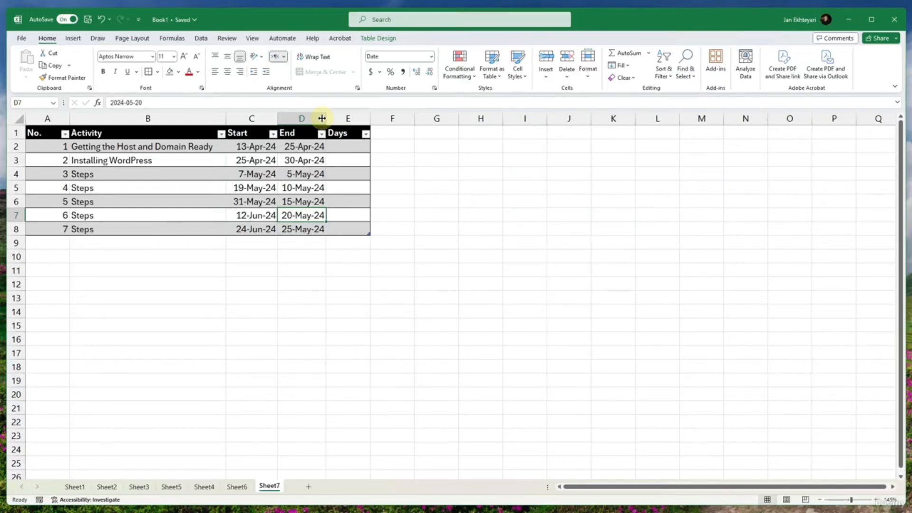
- Insert a DAYS360 formula in E2 using the row's Start cell as start date and its End cell as end date
{"action": "left_click_drag", "start_coordinate": [344, 160], "coordinate": [344, 151]}
{"action": "left_click", "coordinate": [344, 151]}
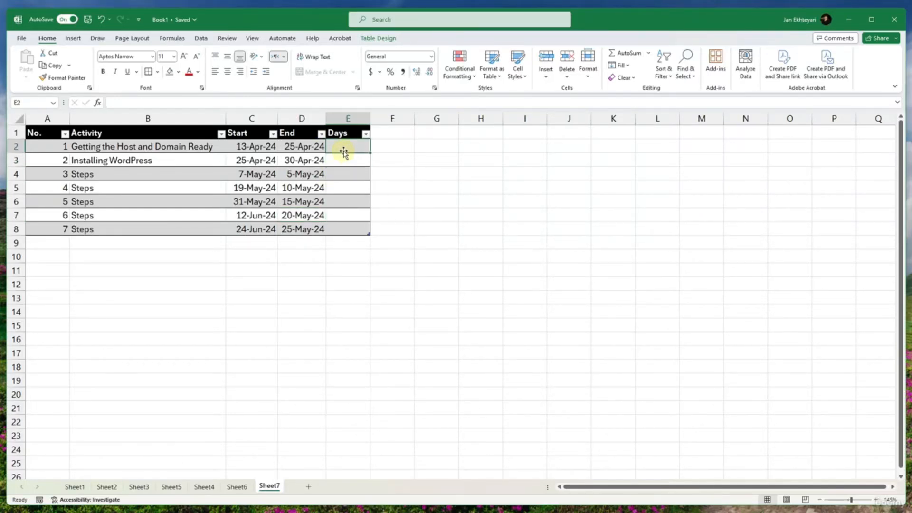
{"action": "left_click", "coordinate": [172, 21]}
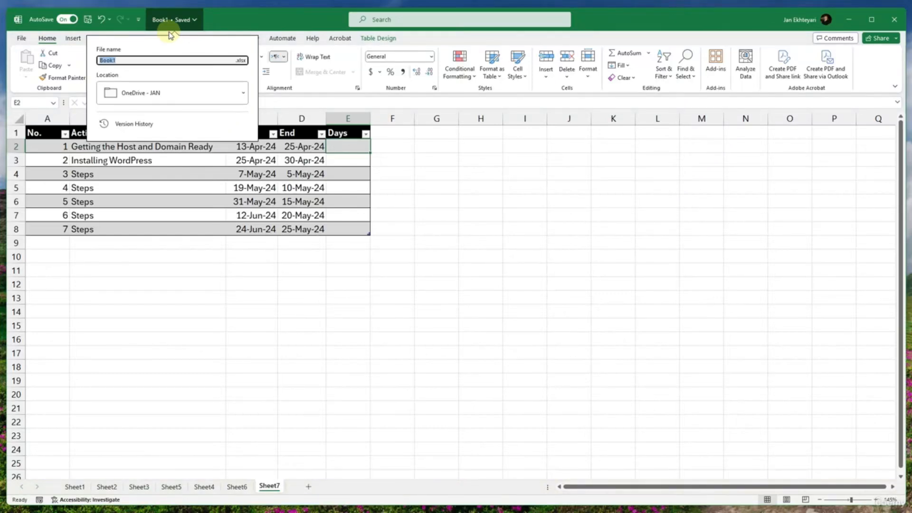
{"action": "left_click", "coordinate": [216, 23]}
{"action": "left_click", "coordinate": [170, 39]}
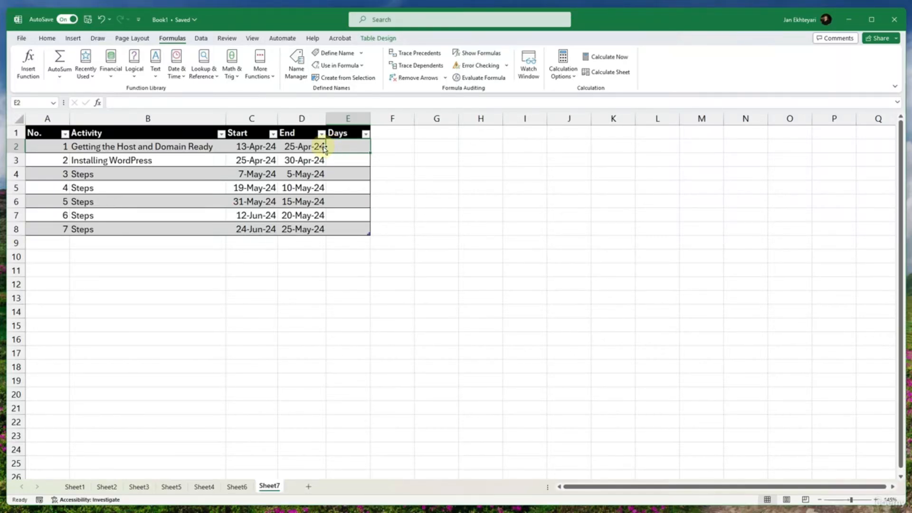
{"action": "left_click", "coordinate": [176, 71]}
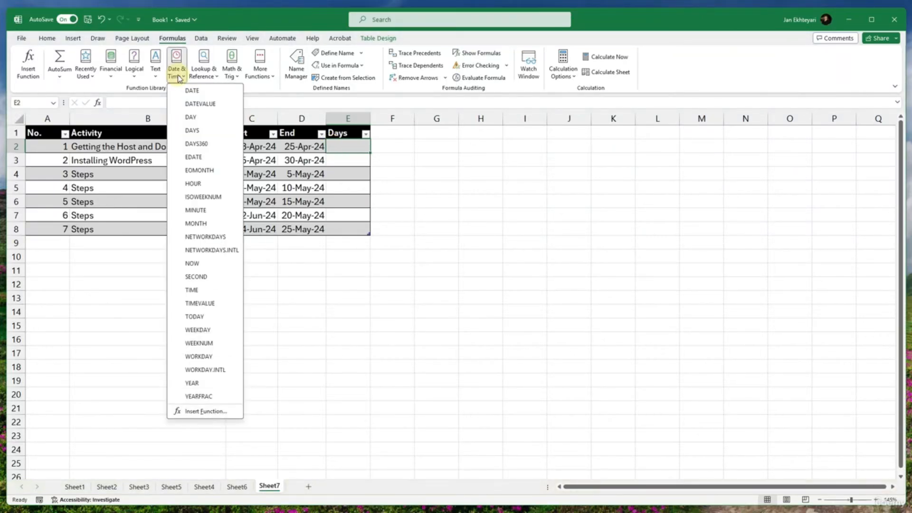
{"action": "left_click", "coordinate": [201, 143]}
{"action": "left_click", "coordinate": [261, 147]}
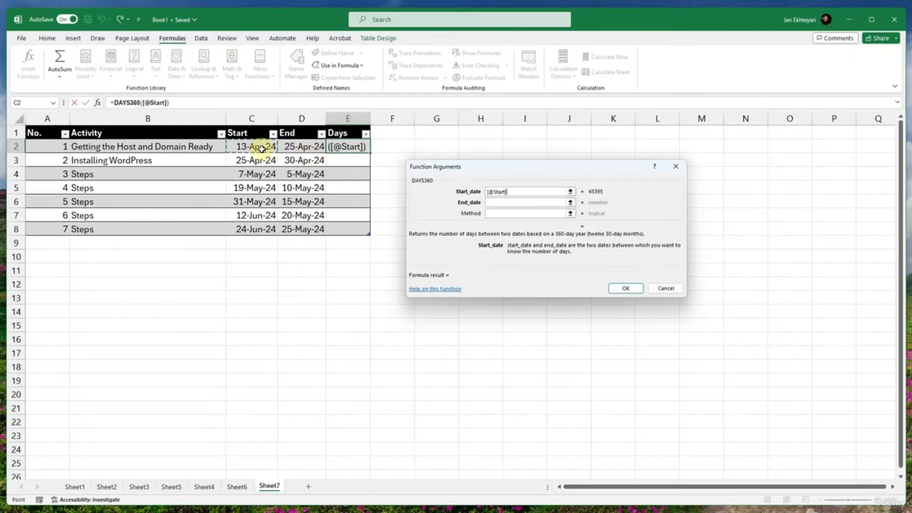
{"action": "left_click", "coordinate": [493, 202]}
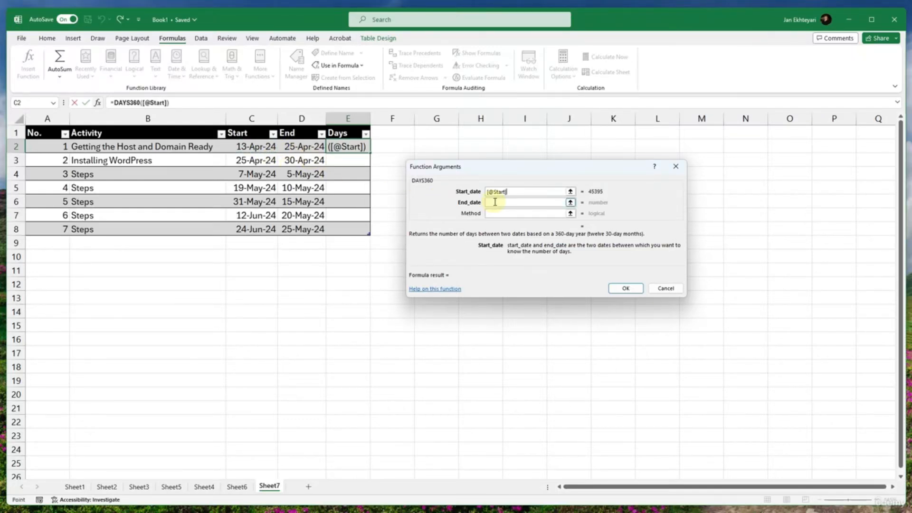
{"action": "left_click", "coordinate": [301, 146]}
{"action": "left_click", "coordinate": [496, 213]}
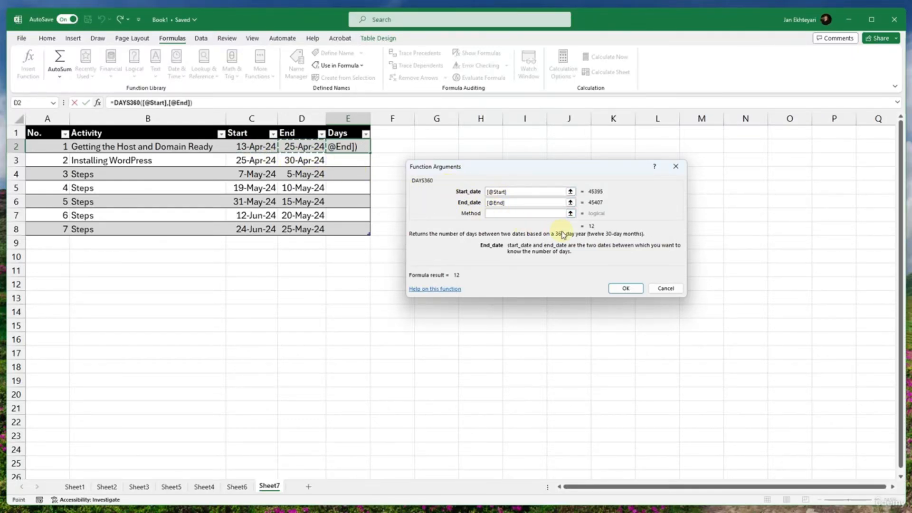
{"action": "left_click", "coordinate": [626, 290]}
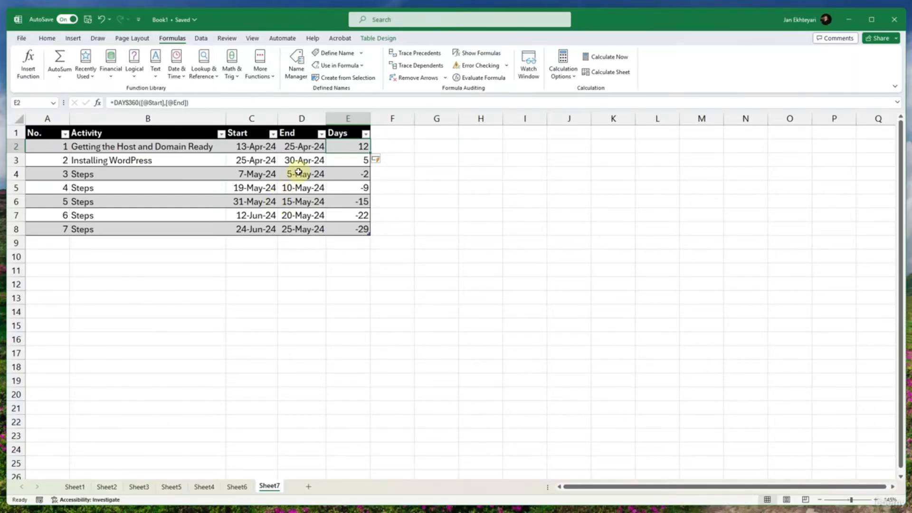
- Copy the End date of Installing WordPress in D3 into the Start cell C4 of activity 3
{"action": "left_click", "coordinate": [256, 162]}
{"action": "left_click", "coordinate": [288, 160]}
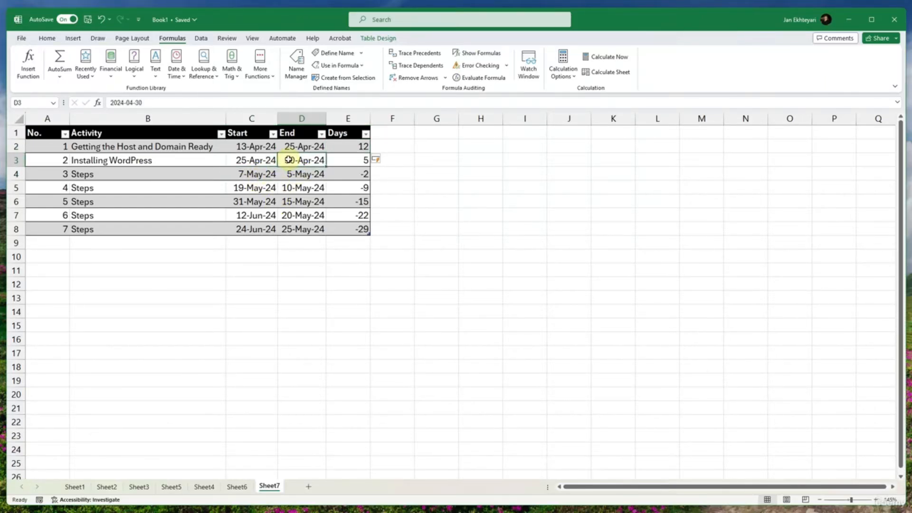
{"action": "key", "text": "ctrl+c"}
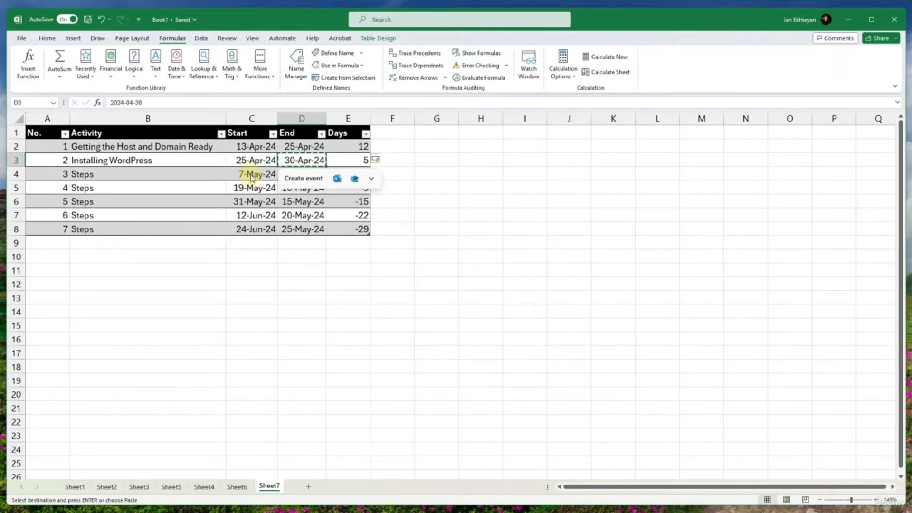
{"action": "left_click", "coordinate": [244, 175]}
{"action": "key", "text": "ctrl+v"}
{"action": "key", "text": "Escape"}
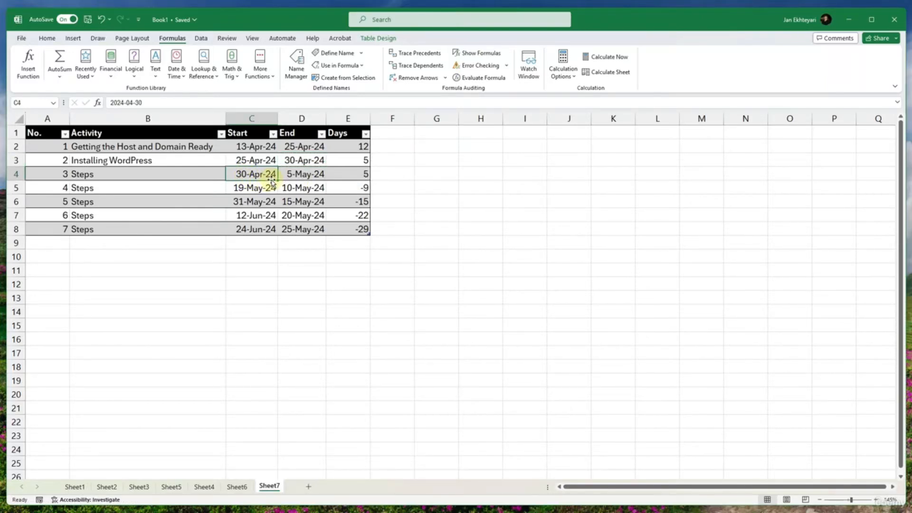
- Copy the End dates in D4 and D5 into the following rows' Start cells C5 and C6
{"action": "left_click", "coordinate": [285, 176]}
{"action": "key", "text": "ctrl+c"}
{"action": "left_click", "coordinate": [253, 189]}
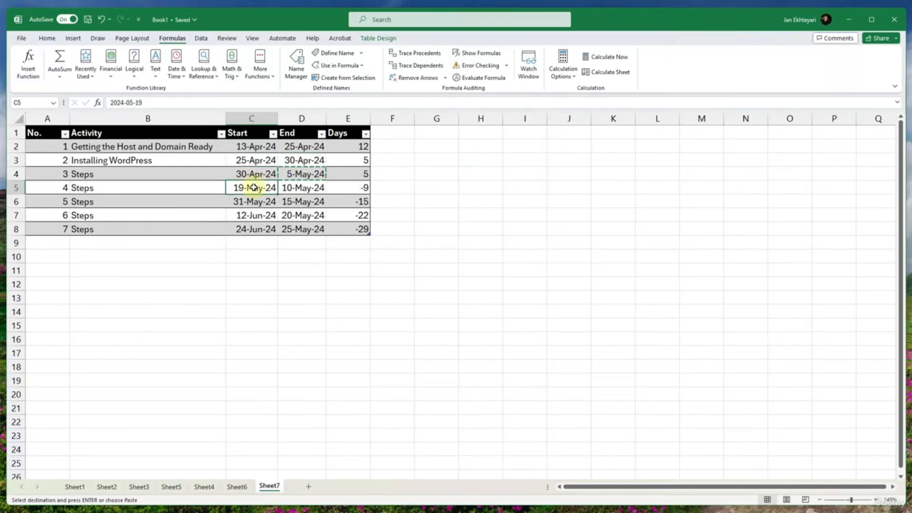
{"action": "key", "text": "ctrl+v"}
{"action": "left_click", "coordinate": [304, 187]}
{"action": "key", "text": "ctrl+c"}
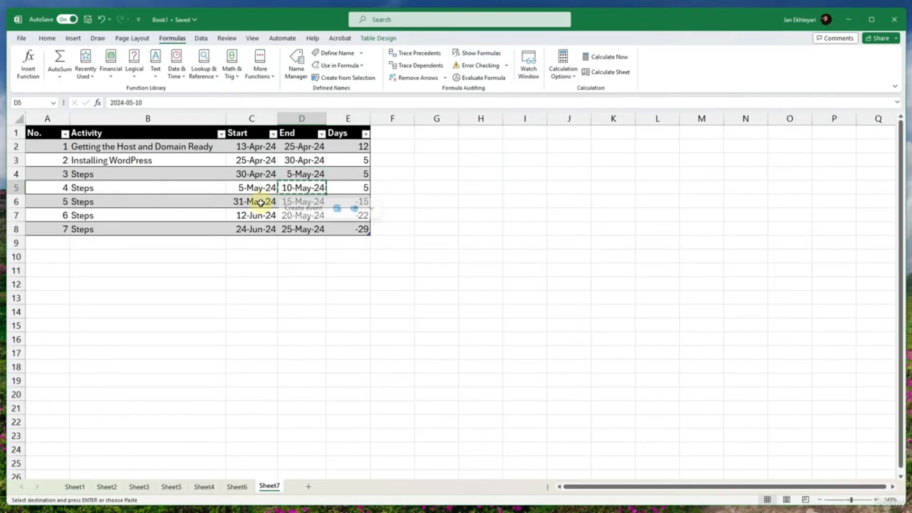
{"action": "left_click", "coordinate": [253, 201]}
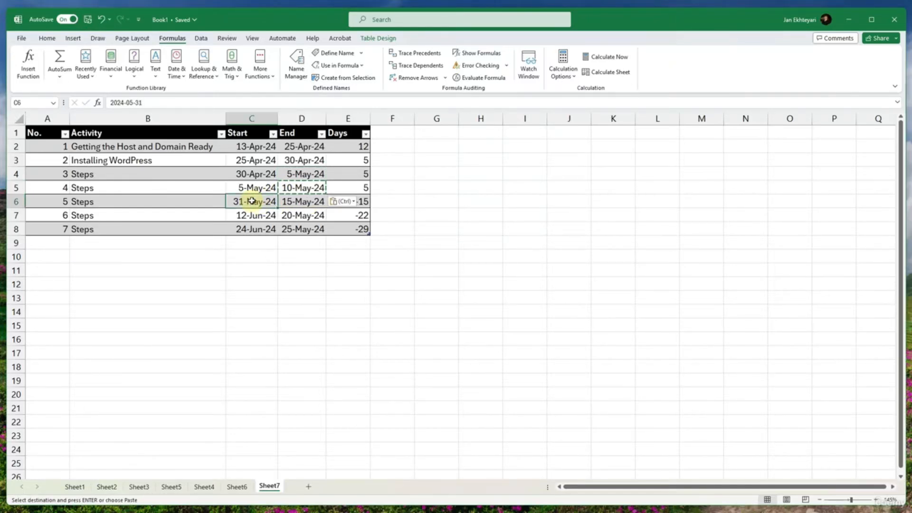
{"action": "key", "text": "ctrl+v"}
- Copy the End dates in D6 and D7 into the Start cells C7 and C8, ending copy mode
{"action": "left_click", "coordinate": [287, 201]}
{"action": "key", "text": "ctrl+c"}
{"action": "left_click", "coordinate": [255, 215]}
{"action": "key", "text": "ctrl+v"}
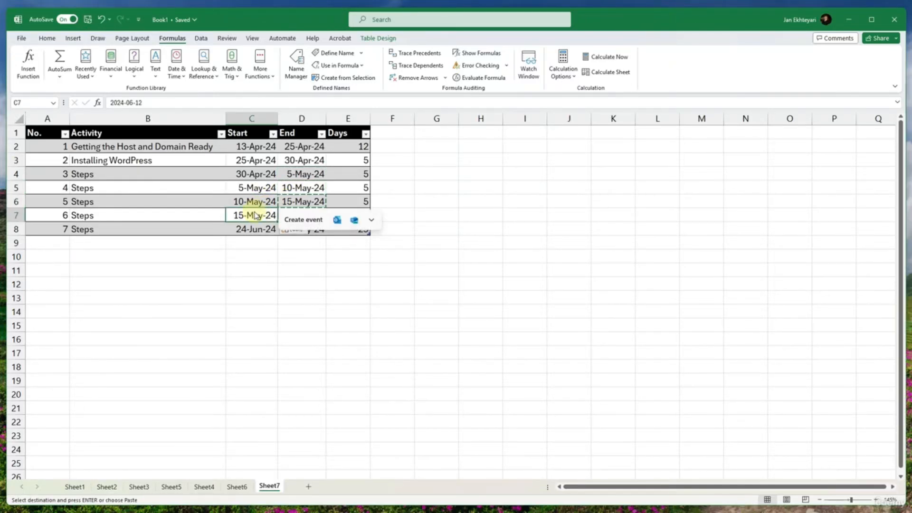
{"action": "left_click", "coordinate": [285, 215]}
{"action": "key", "text": "ctrl+c"}
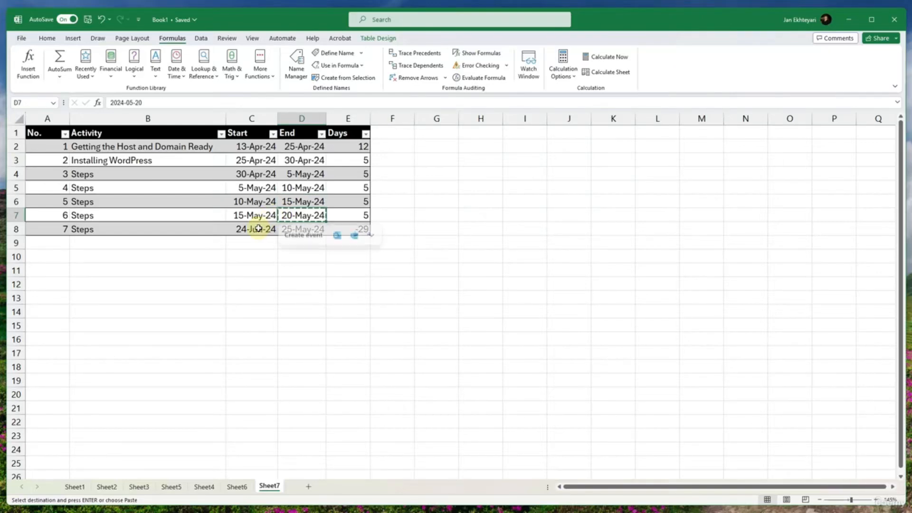
{"action": "left_click", "coordinate": [245, 228]}
{"action": "key", "text": "ctrl+v"}
{"action": "left_click", "coordinate": [250, 267]}
{"action": "left_click", "coordinate": [332, 291]}
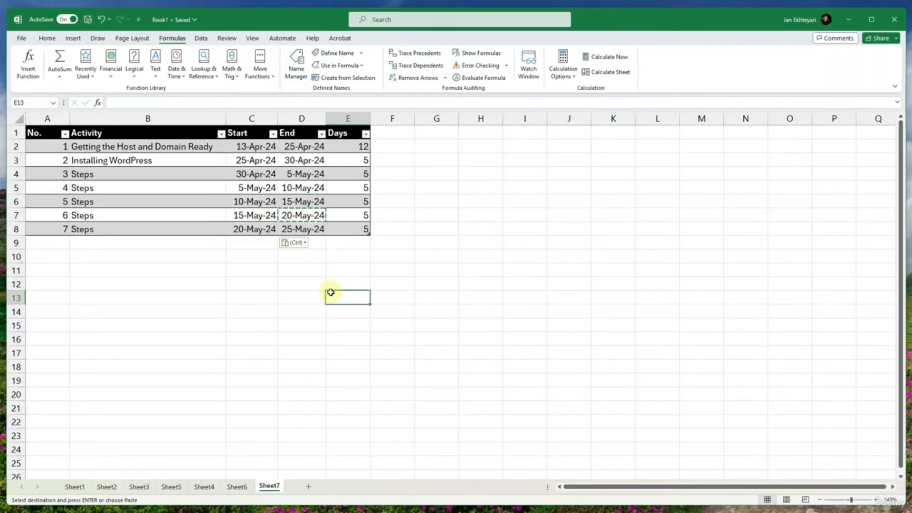
{"action": "key", "text": "Escape"}
- Add a total row to the schedule table to sum the Days column
{"action": "left_click", "coordinate": [335, 229]}
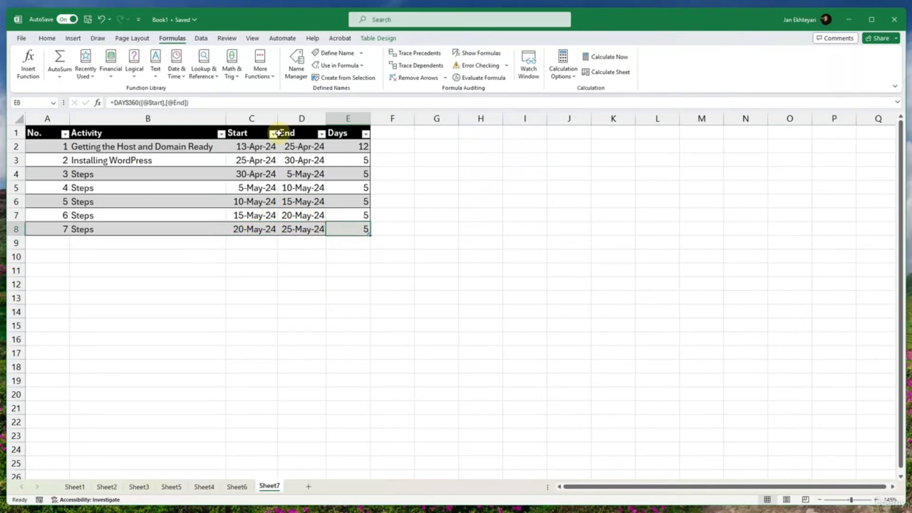
{"action": "left_click", "coordinate": [365, 39]}
{"action": "left_click", "coordinate": [301, 67]}
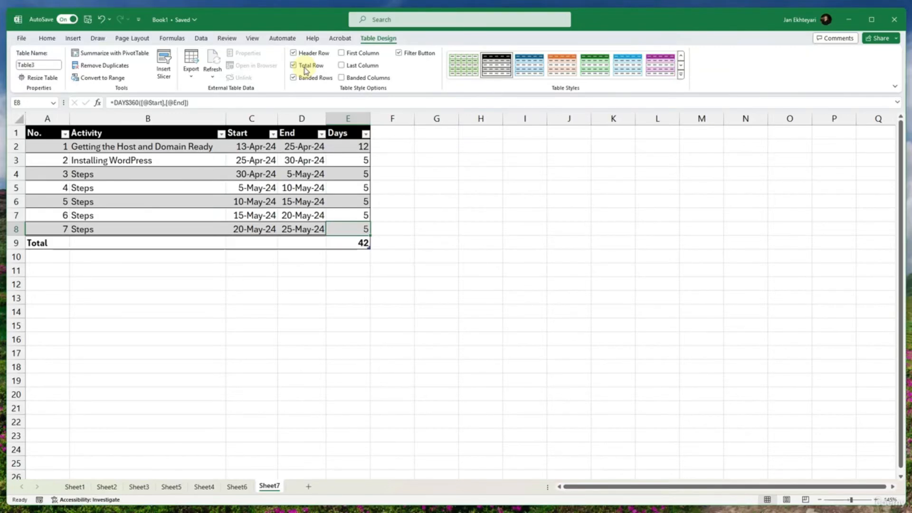
{"action": "left_click", "coordinate": [336, 266]}
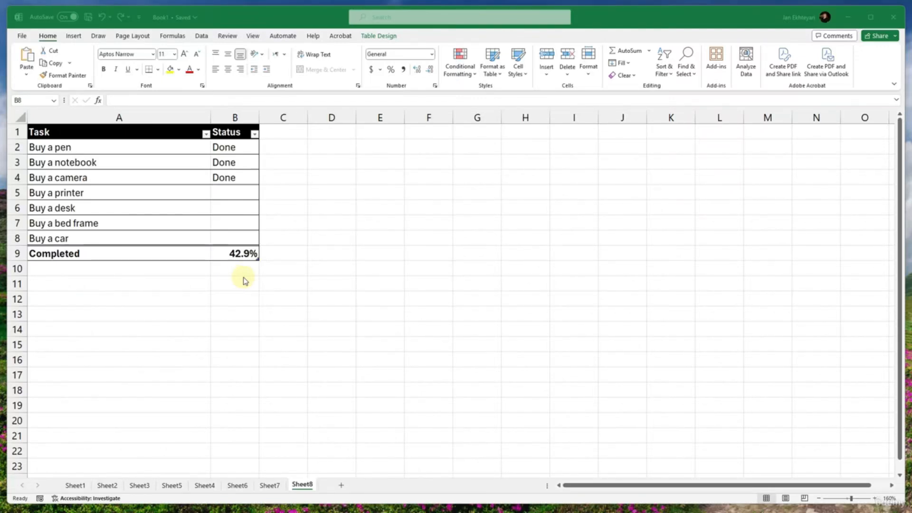
- Clear the percentage in B9 of the Completed row in the Sheet8 task table
{"action": "left_click", "coordinate": [237, 255]}
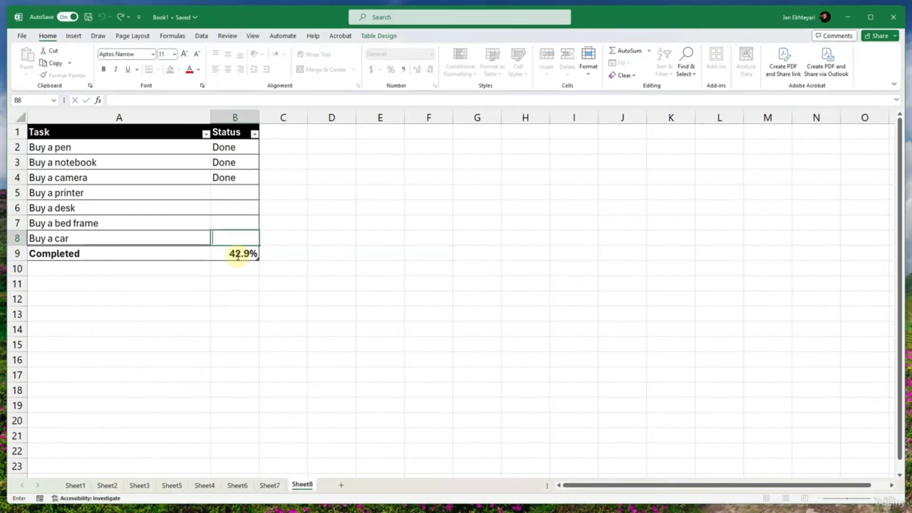
{"action": "key", "text": "Delete"}
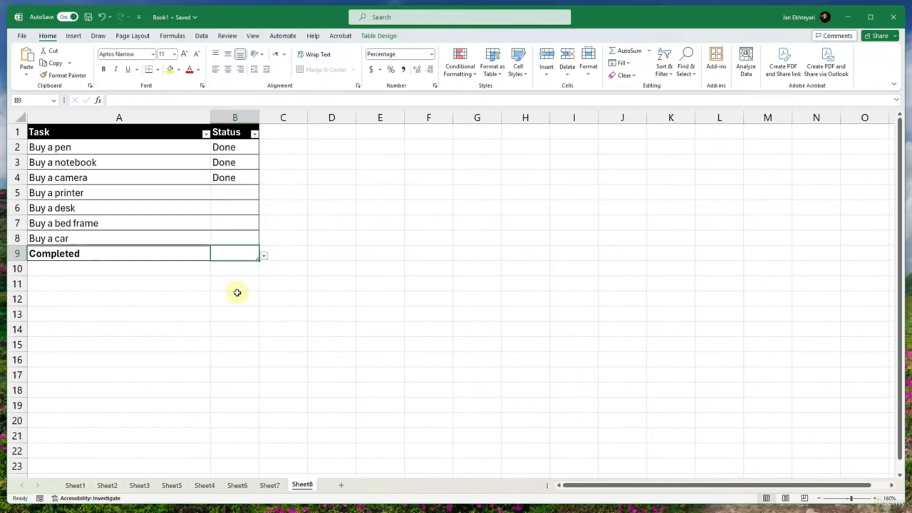
{"action": "left_click", "coordinate": [194, 131]}
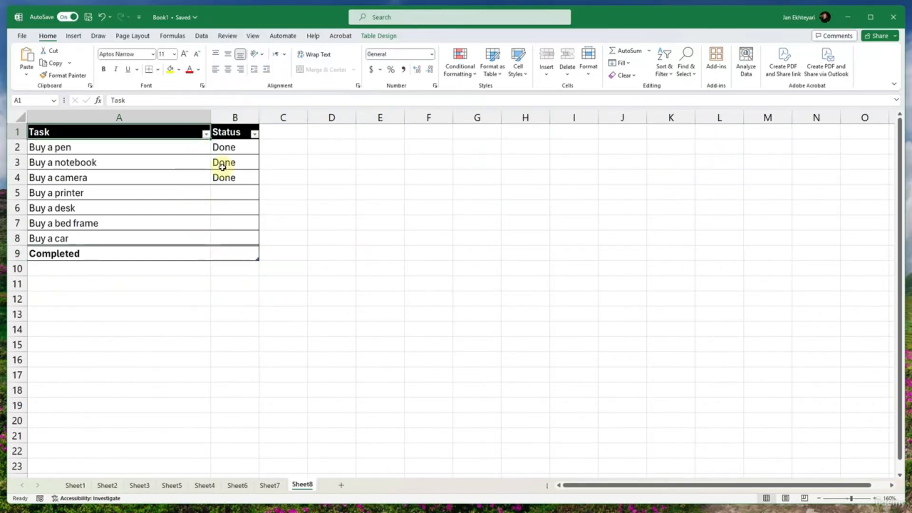
{"action": "left_click", "coordinate": [223, 132]}
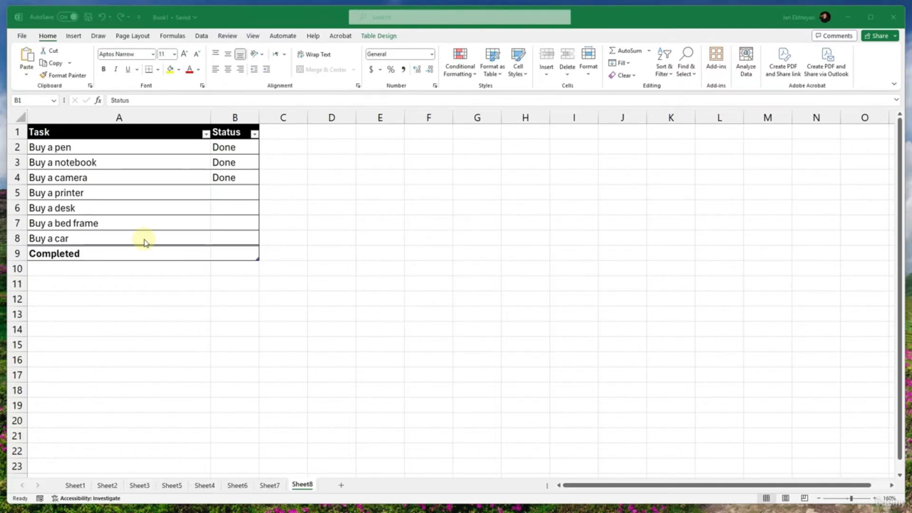
{"action": "left_click", "coordinate": [104, 168]}
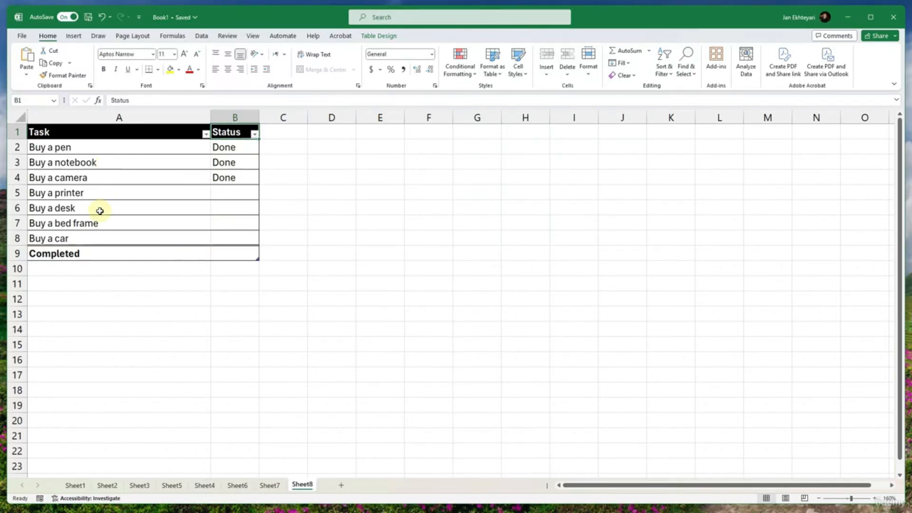
{"action": "left_click", "coordinate": [91, 253]}
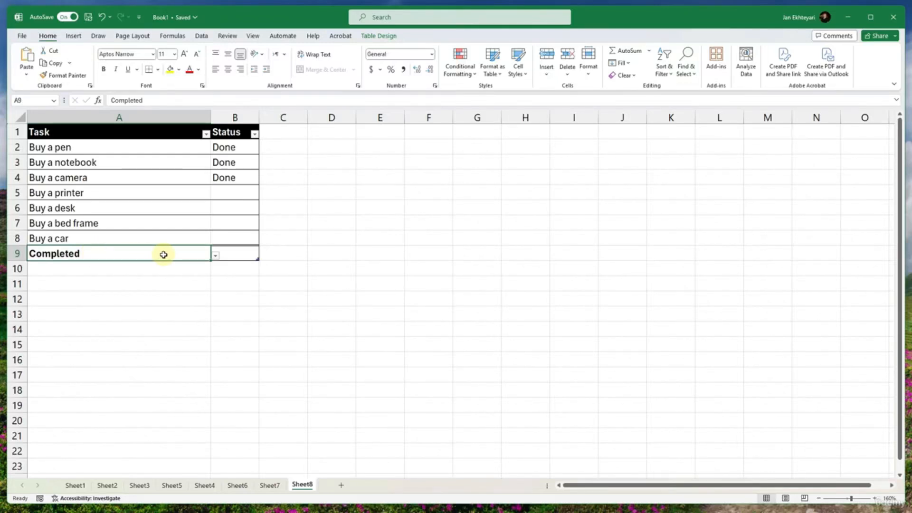
- Try an Average total and a percentage-formatted Count total in B9 of the Completed row, and clear the cell
{"action": "left_click", "coordinate": [245, 256]}
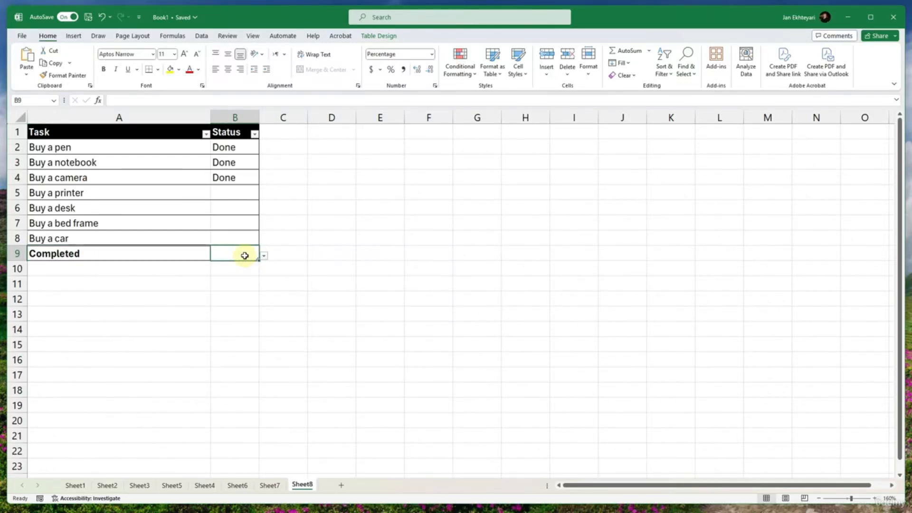
{"action": "left_click", "coordinate": [264, 256]}
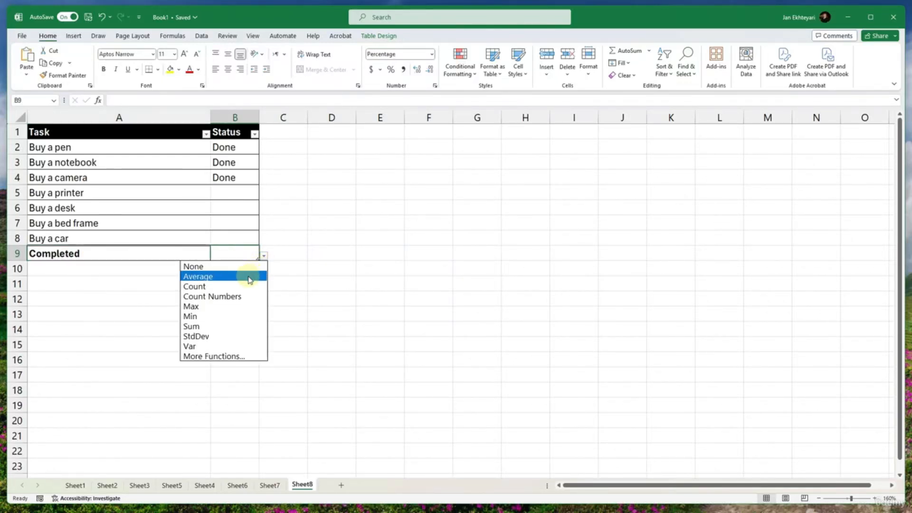
{"action": "left_click", "coordinate": [249, 277]}
{"action": "left_click", "coordinate": [264, 255]}
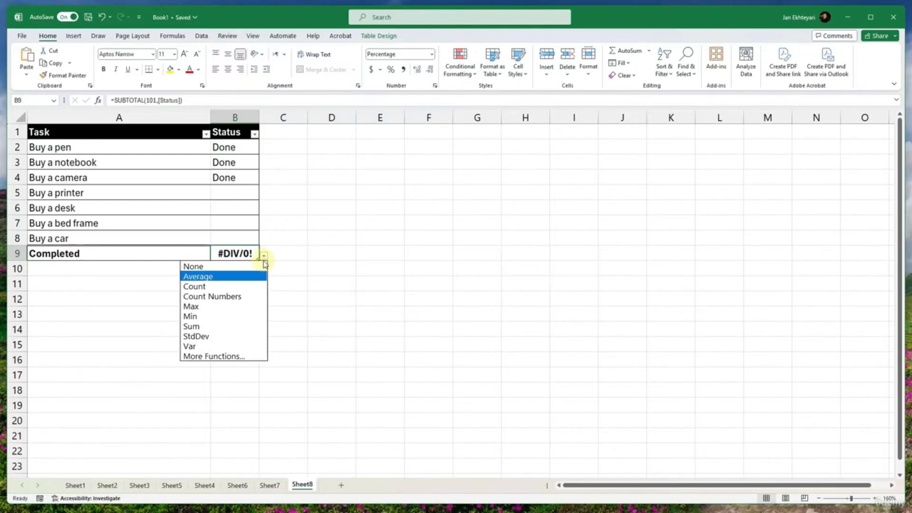
{"action": "left_click", "coordinate": [203, 286]}
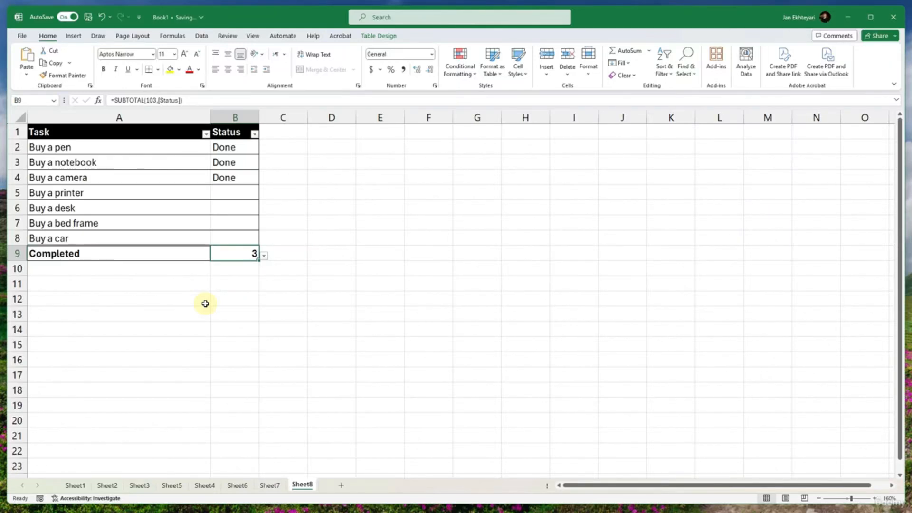
{"action": "left_click", "coordinate": [391, 69]}
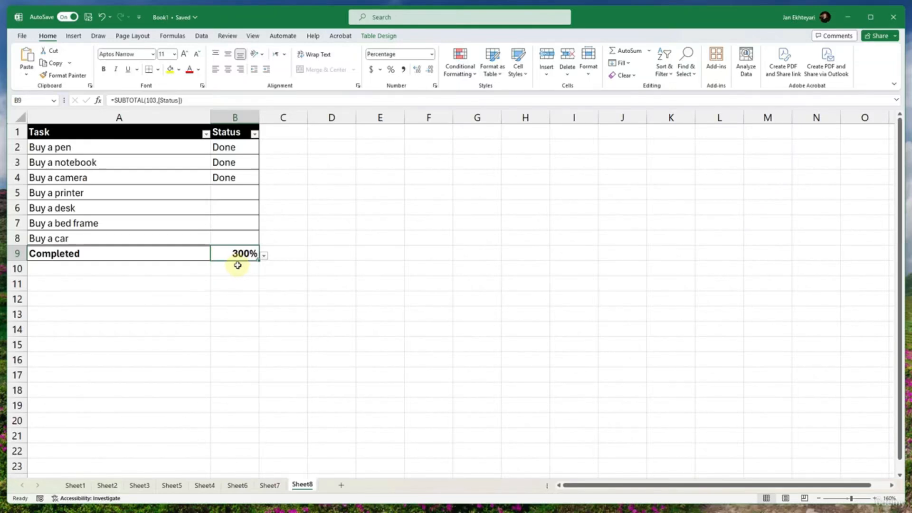
{"action": "key", "text": "Delete"}
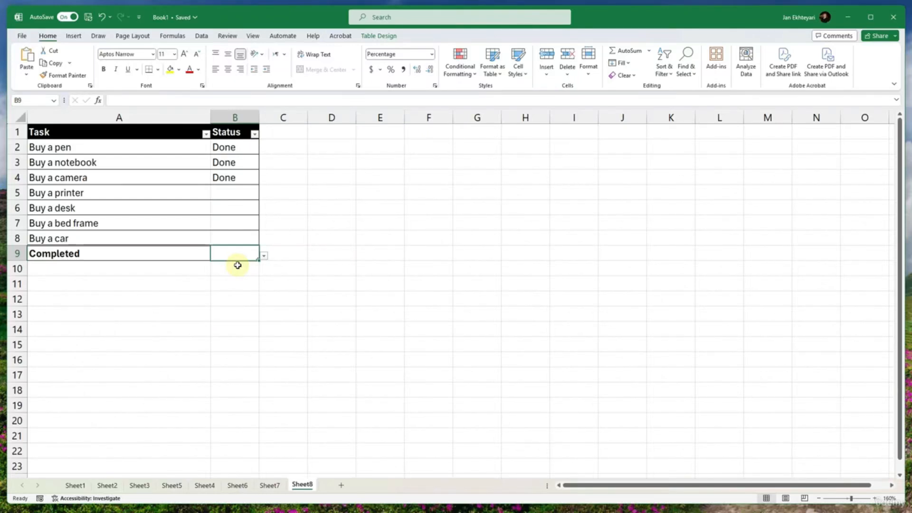
- Calculate the completed percentage in B9 with the formula =COUNTA([Status])/COUNTA([Task])
{"action": "type", "text": "=cou"}
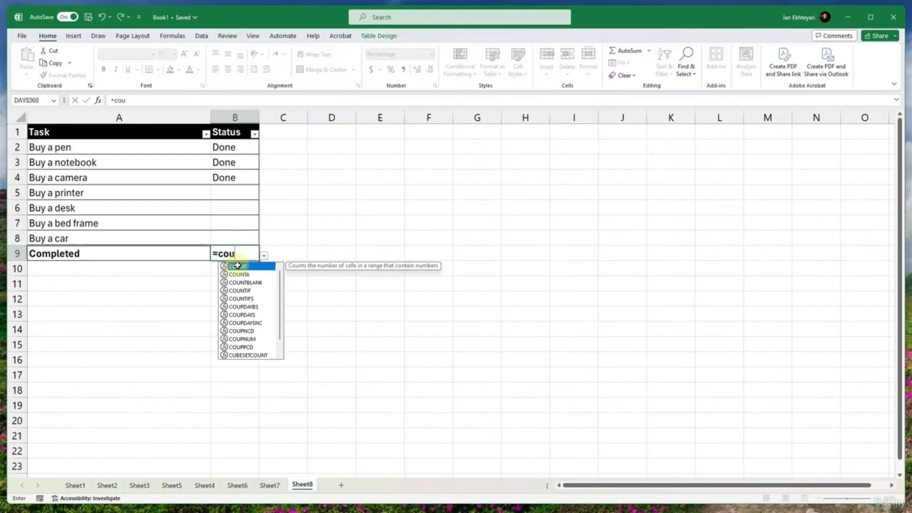
{"action": "type", "text": "nta"}
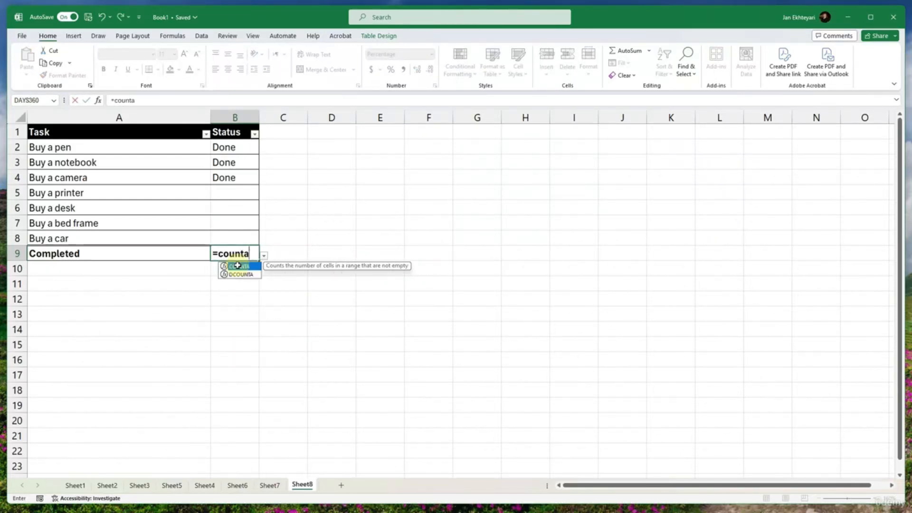
{"action": "type", "text": "("}
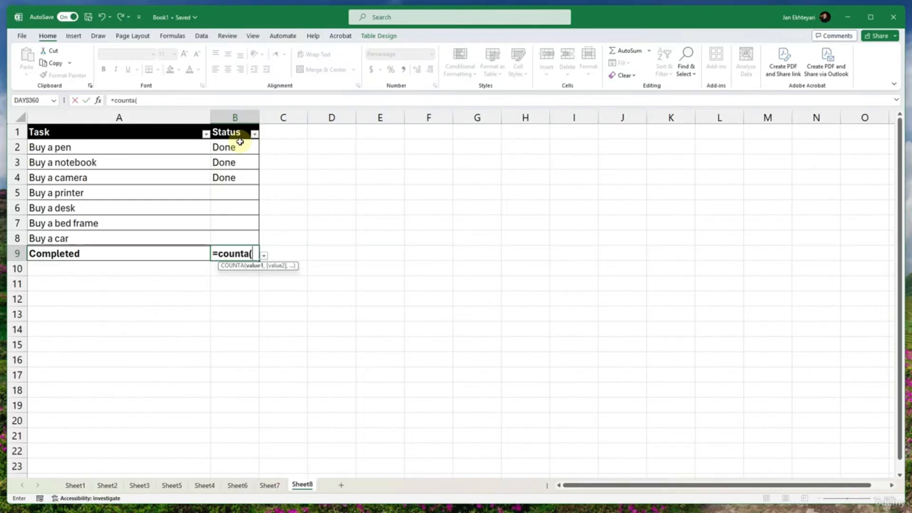
{"action": "left_click_drag", "start_coordinate": [234, 145], "coordinate": [232, 237]}
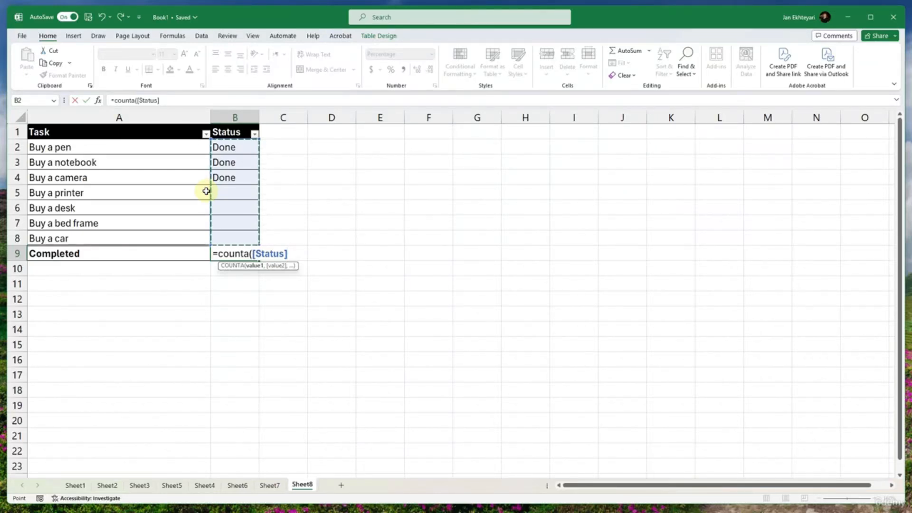
{"action": "type", "text": ")"}
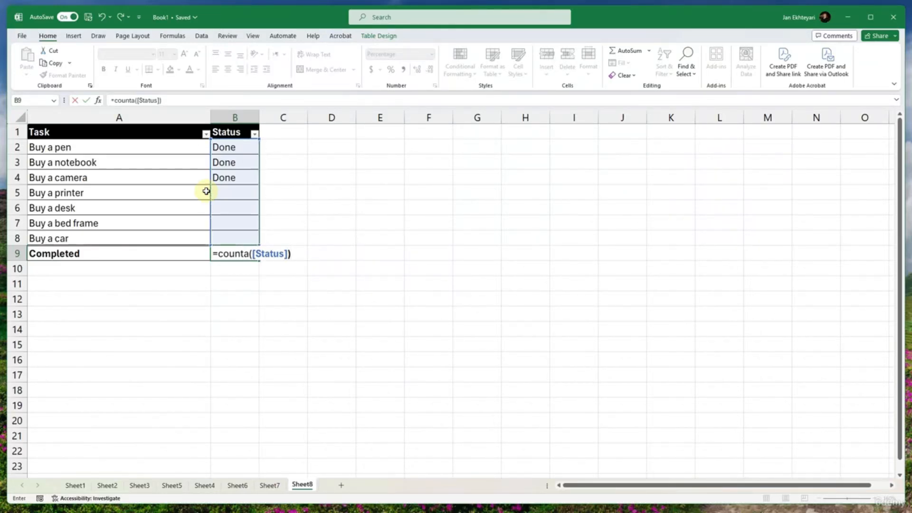
{"action": "type", "text": "coun"}
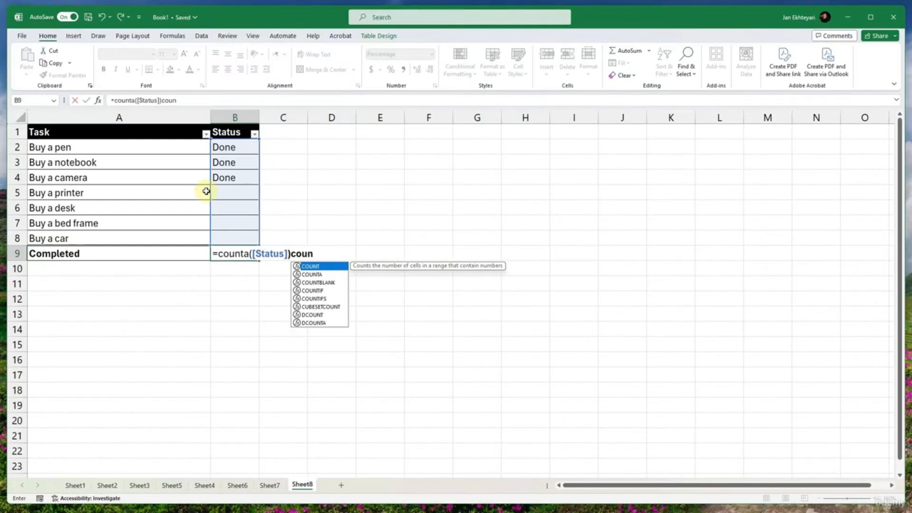
{"action": "type", "text": "ta("}
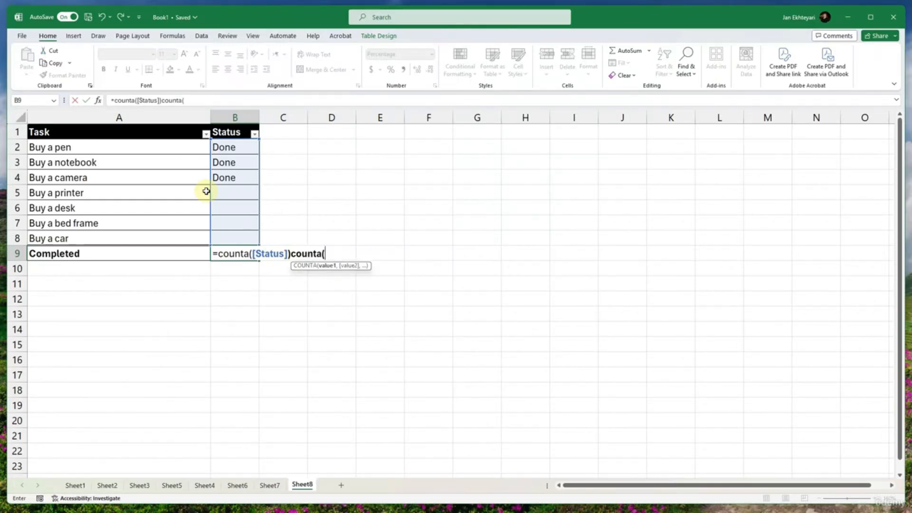
{"action": "left_click_drag", "start_coordinate": [189, 148], "coordinate": [186, 236]}
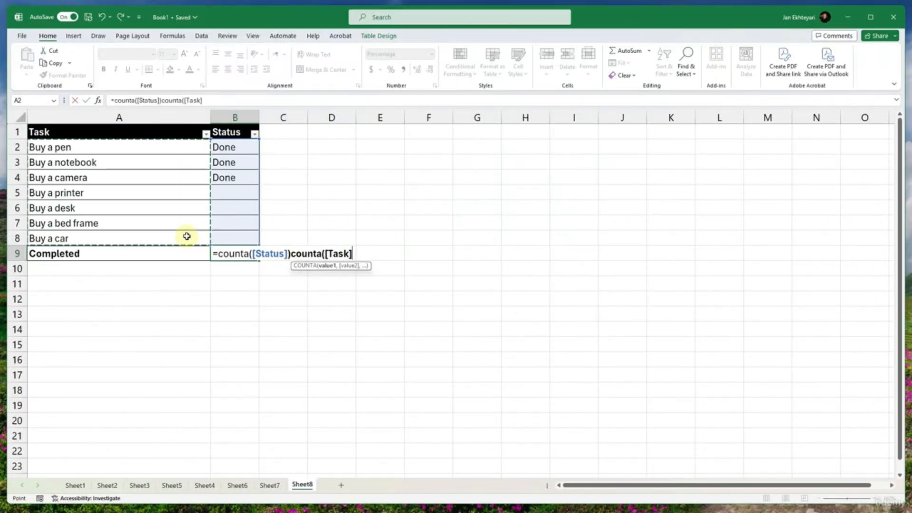
{"action": "type", "text": ")"}
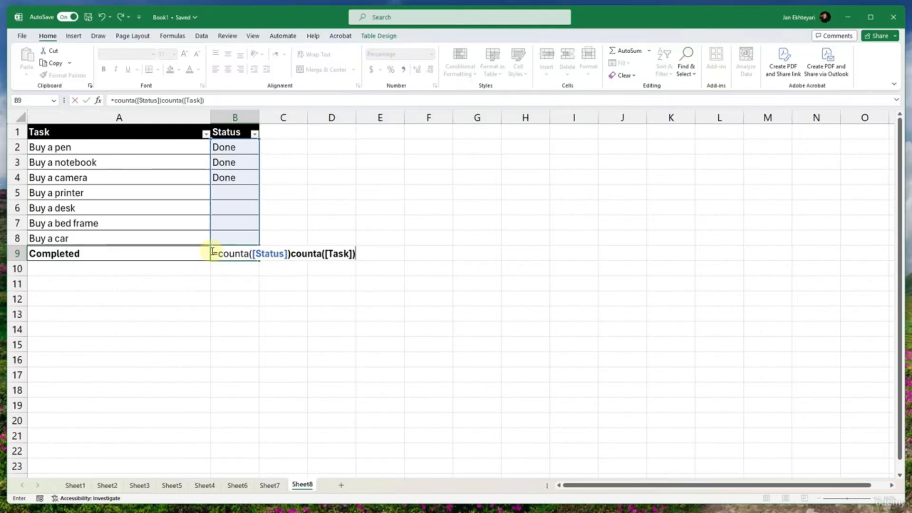
{"action": "left_click", "coordinate": [292, 254]}
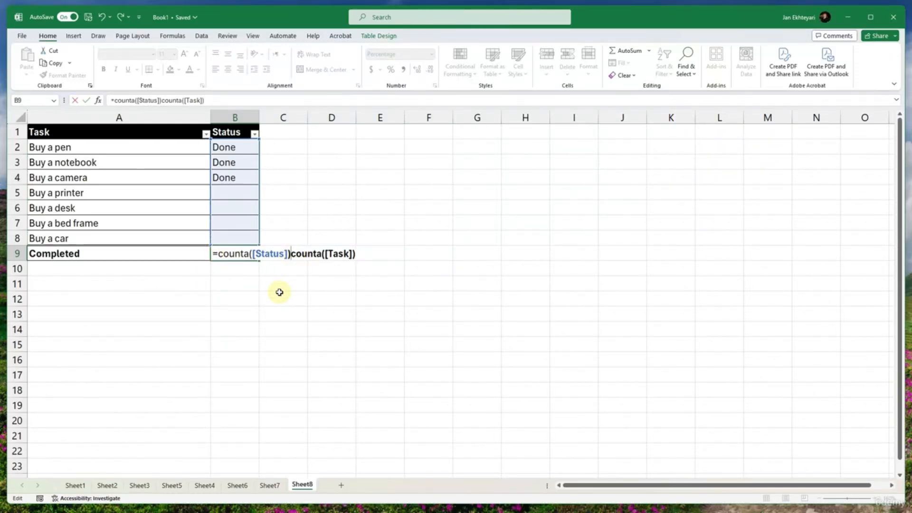
{"action": "type", "text": "/"}
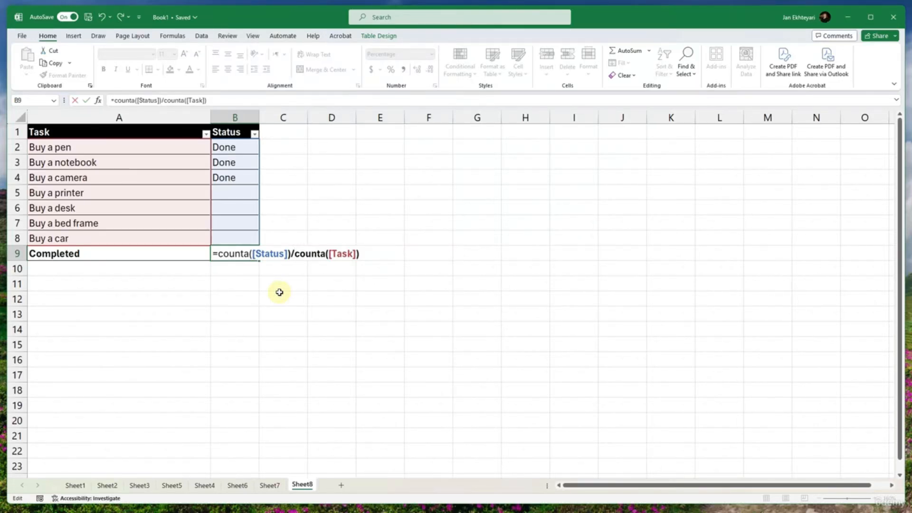
{"action": "key", "text": "Return"}
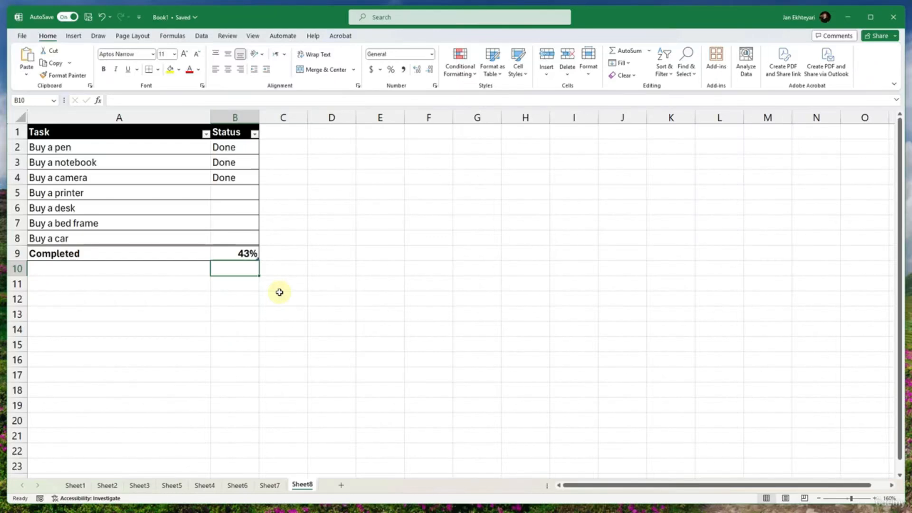
- Mark the Buy a printer task as Done in the Status column
{"action": "left_click", "coordinate": [233, 194]}
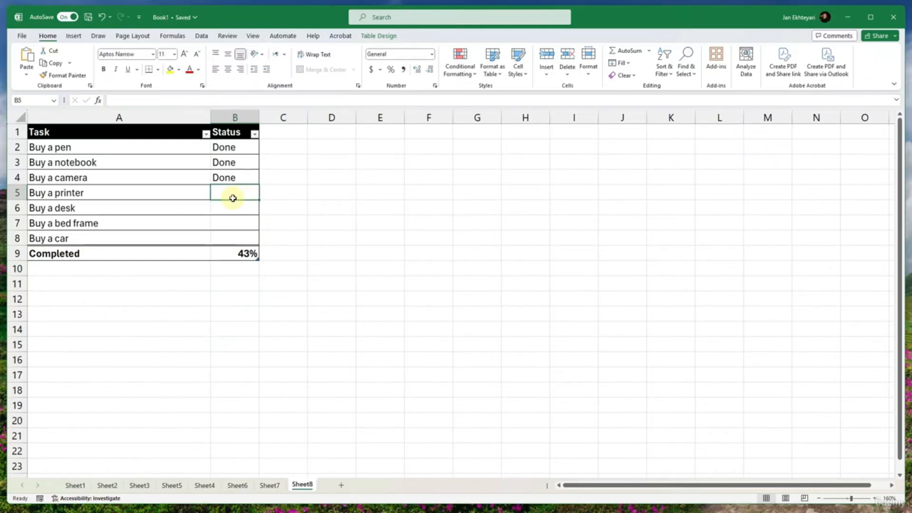
{"action": "type", "text": "Done"}
{"action": "key", "text": "Return"}
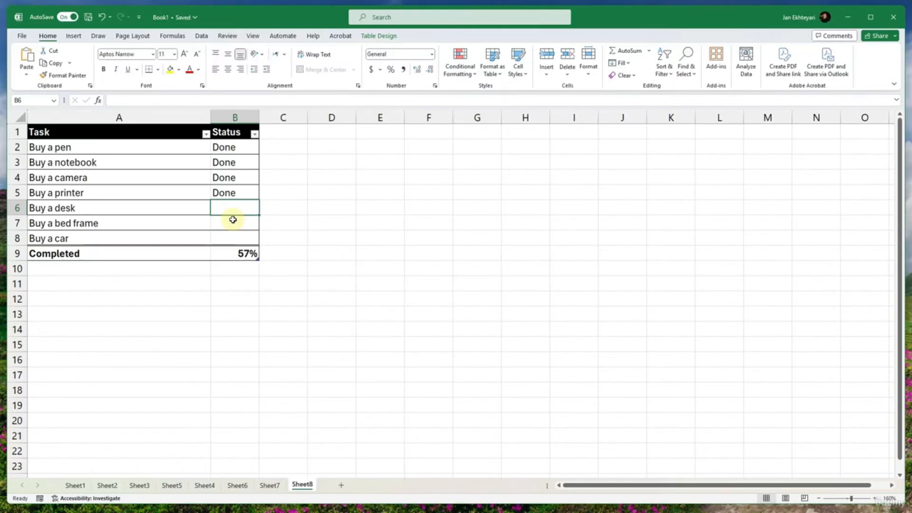
{"action": "left_click", "coordinate": [10, 237]}
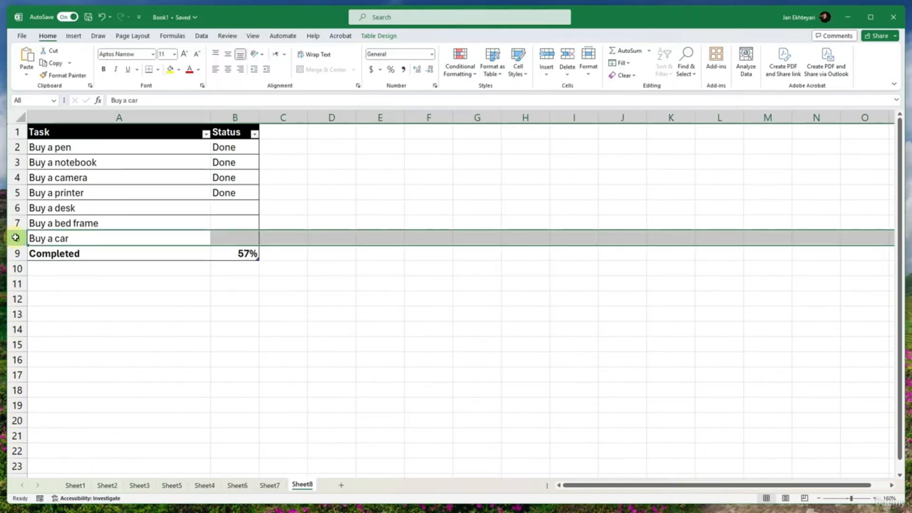
{"action": "right_click", "coordinate": [10, 238]}
{"action": "left_click", "coordinate": [42, 331]}
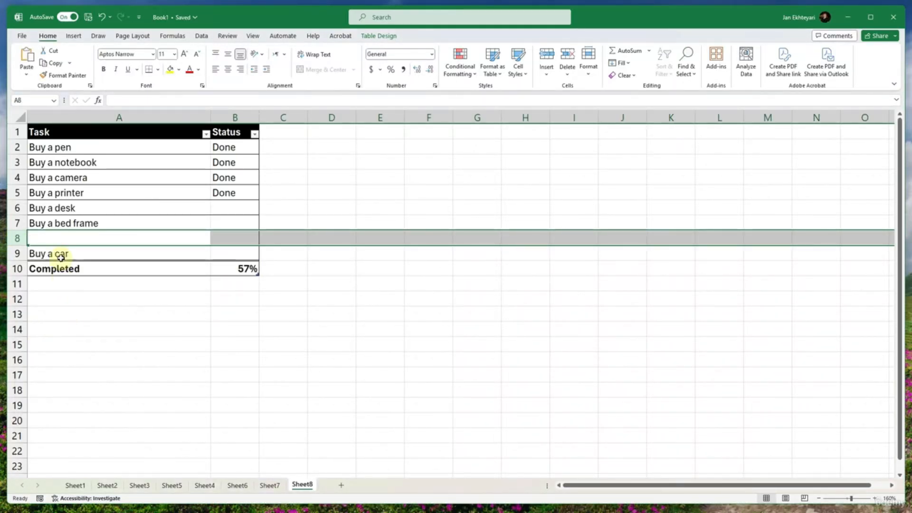
{"action": "key", "text": "ctrl+z"}
- Insert a row above the Completed row and enter the task "Buy Coffee cup" in A9
{"action": "right_click", "coordinate": [18, 253]}
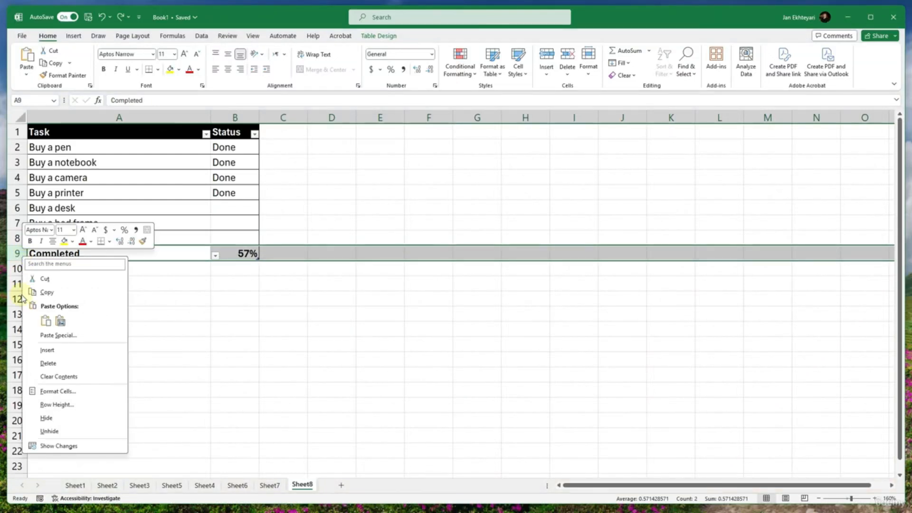
{"action": "left_click", "coordinate": [42, 346]}
{"action": "left_click", "coordinate": [64, 252]}
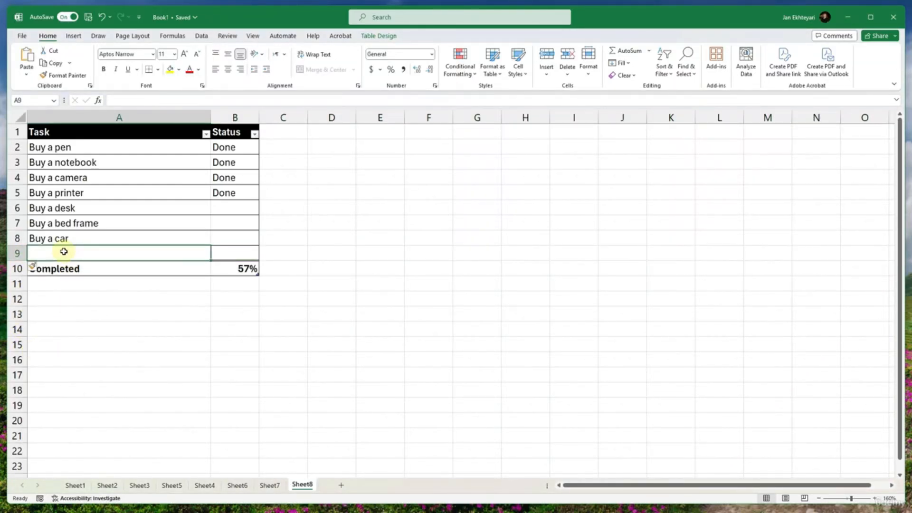
{"action": "type", "text": "Buy "}
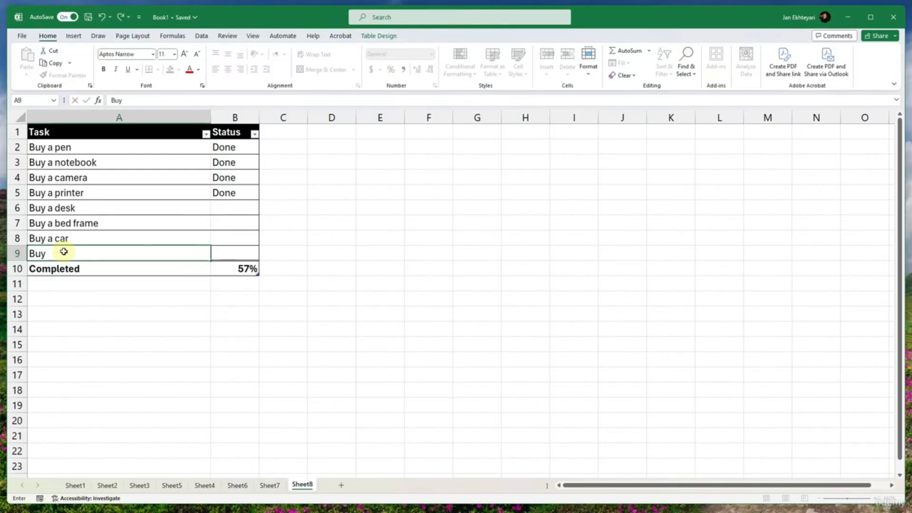
{"action": "type", "text": "Coff"}
{"action": "type", "text": "ee"}
{"action": "type", "text": " cup"}
{"action": "key", "text": "Tab"}
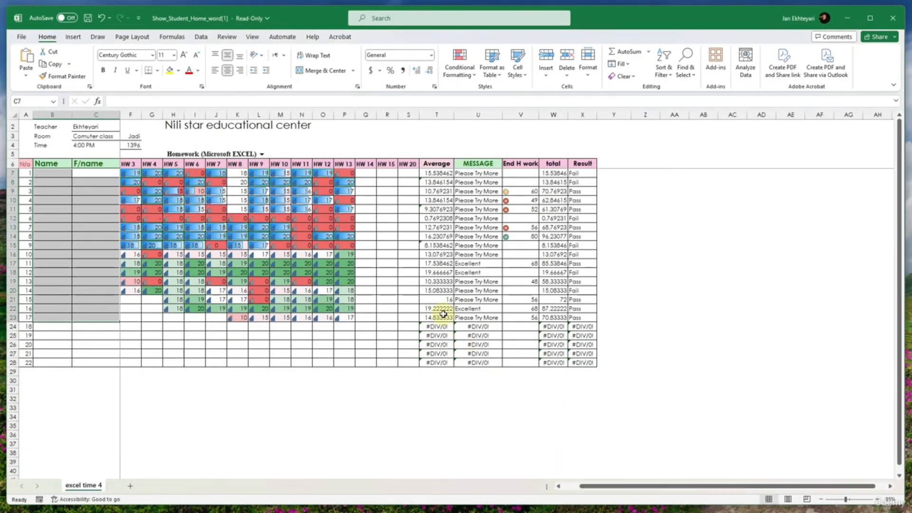
- Examine the homework scores and the Average and MESSAGE formulas in the Show_Student_Home_word workbook
{"action": "left_click", "coordinate": [443, 315]}
{"action": "left_click", "coordinate": [498, 263]}
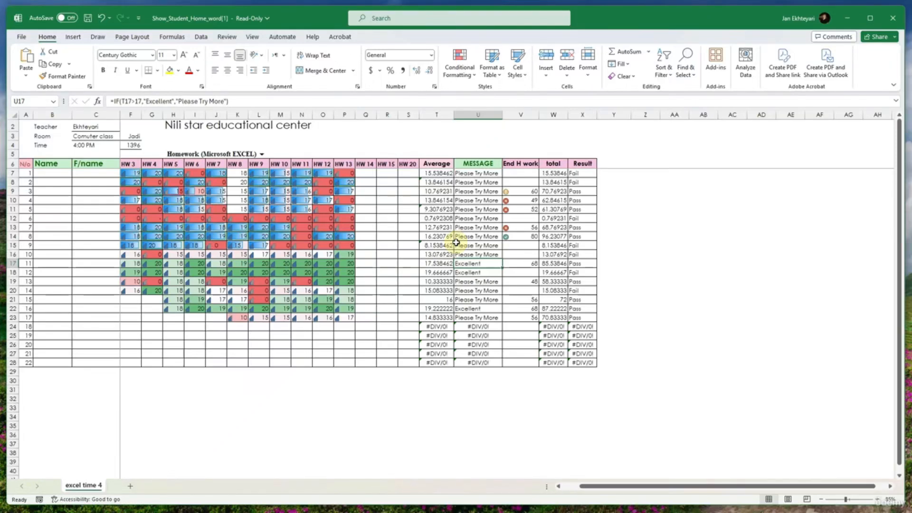
{"action": "left_click", "coordinate": [446, 200]}
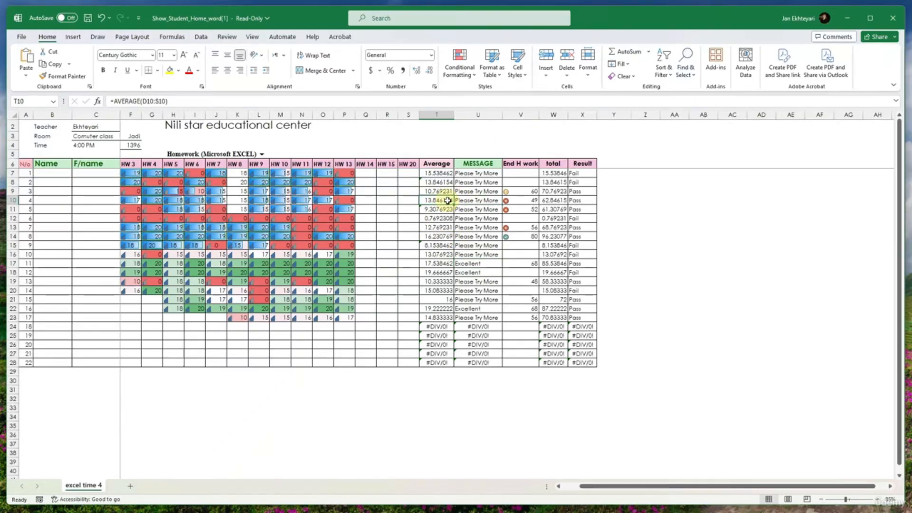
{"action": "left_click", "coordinate": [40, 138]}
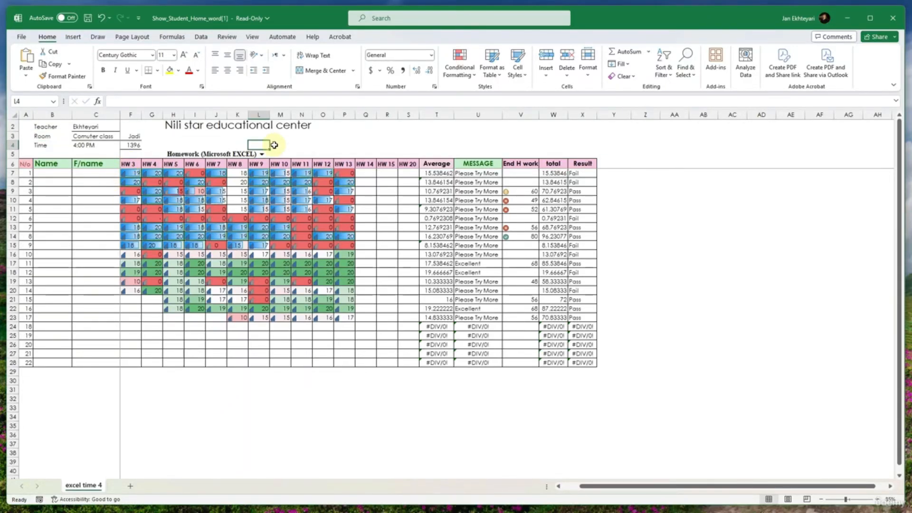
{"action": "left_click", "coordinate": [344, 191]}
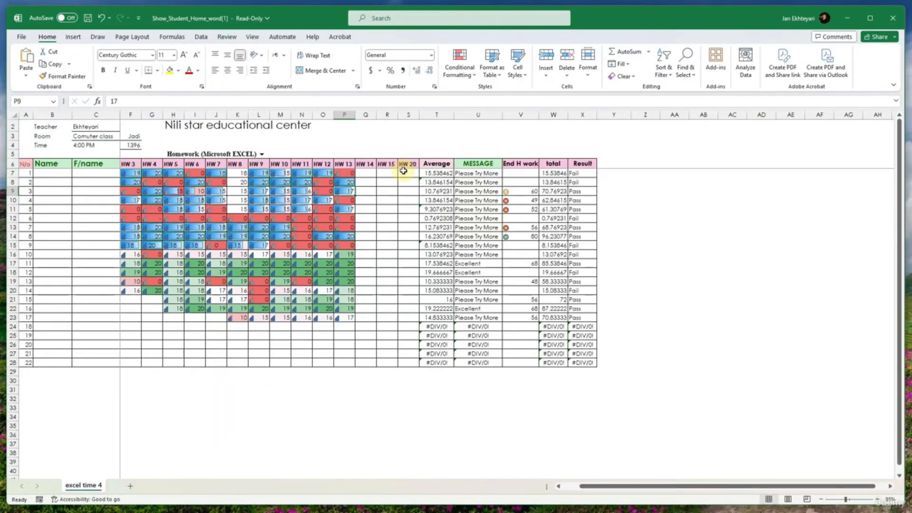
{"action": "left_click", "coordinate": [435, 173]}
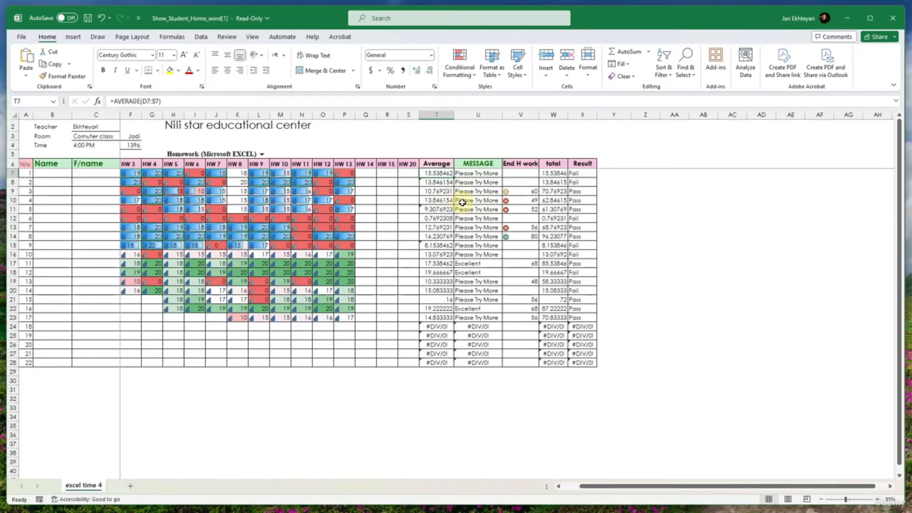
{"action": "left_click", "coordinate": [469, 182]}
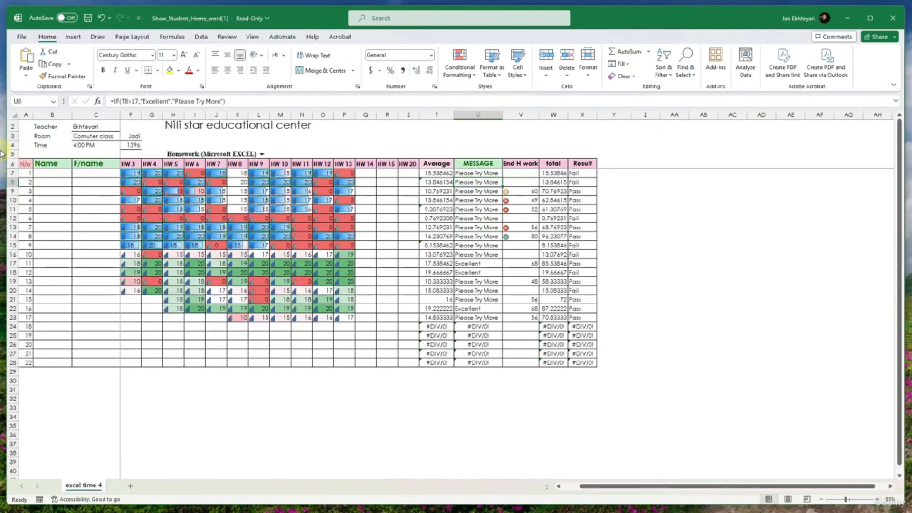
- Narrow the student homework workbook's window to about half the screen width and bring Book1 forward at nearly full width
{"action": "left_click_drag", "start_coordinate": [4, 146], "coordinate": [410, 143]}
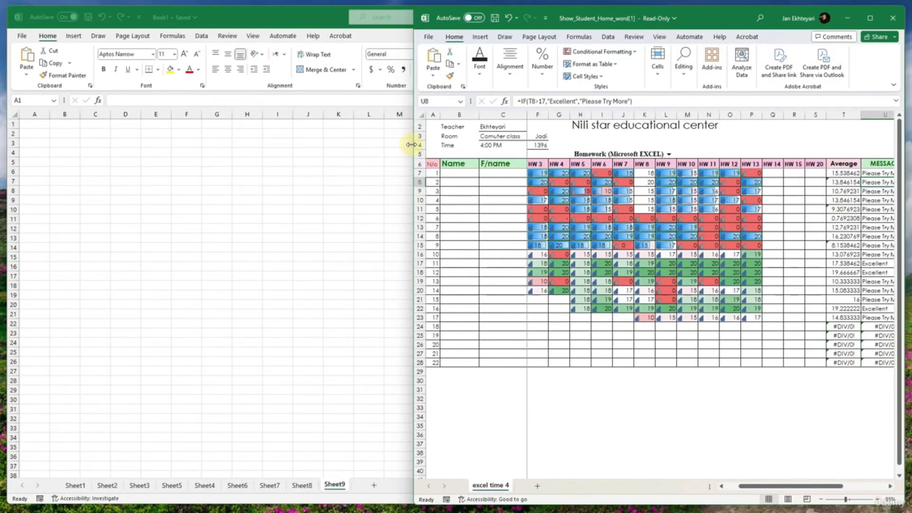
{"action": "left_click", "coordinate": [360, 174]}
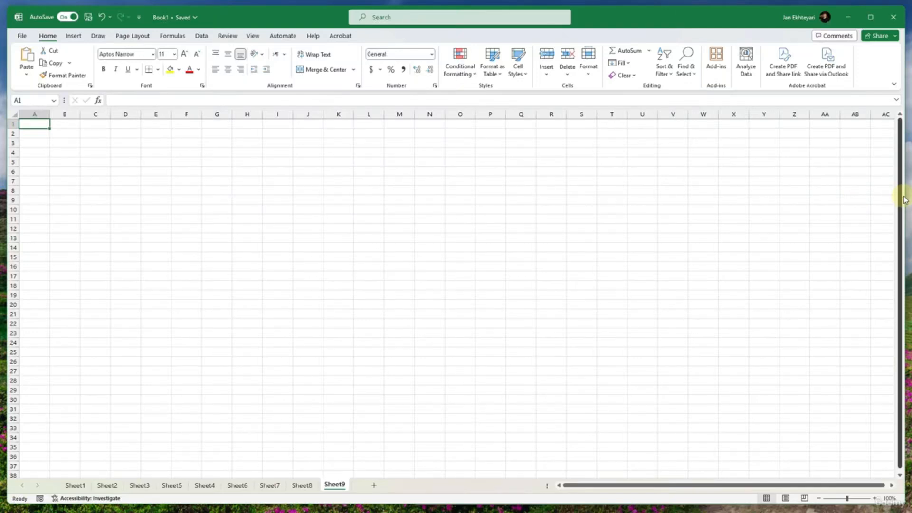
{"action": "left_click_drag", "start_coordinate": [906, 199], "coordinate": [396, 206]}
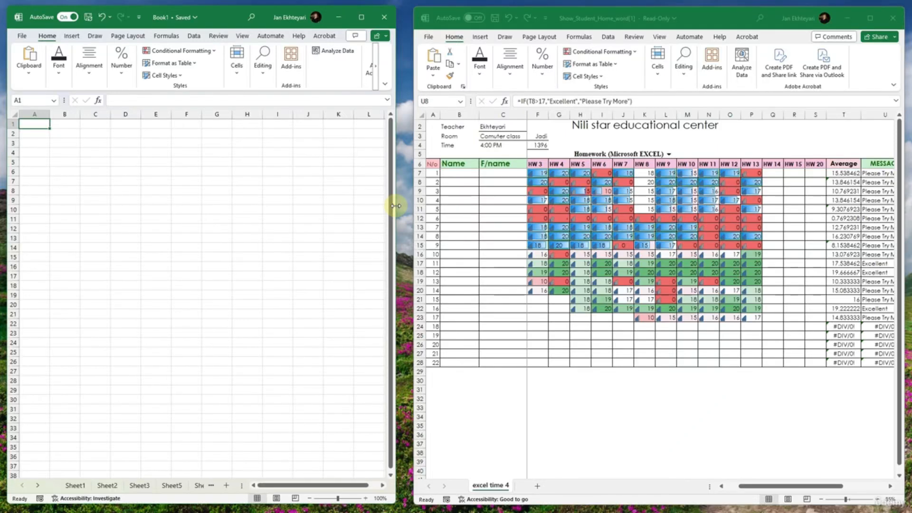
{"action": "left_click_drag", "start_coordinate": [396, 206], "coordinate": [900, 202]}
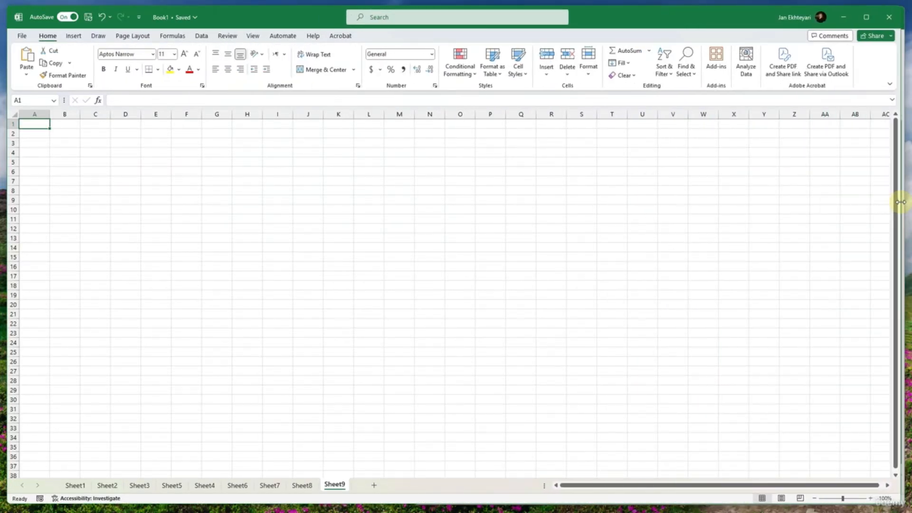
- Hide the gridlines on Sheet9 of Book1 and select cell B2
{"action": "left_click", "coordinate": [247, 218]}
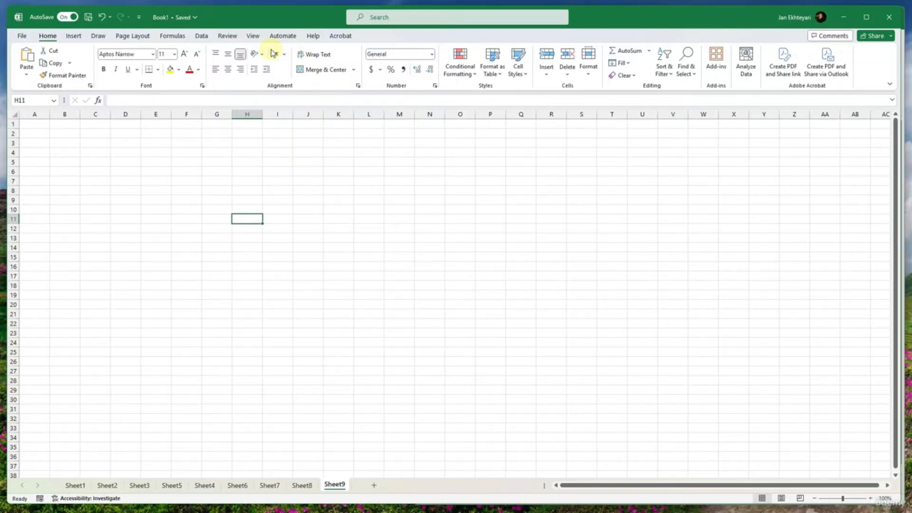
{"action": "left_click", "coordinate": [253, 36]}
{"action": "left_click", "coordinate": [290, 63]}
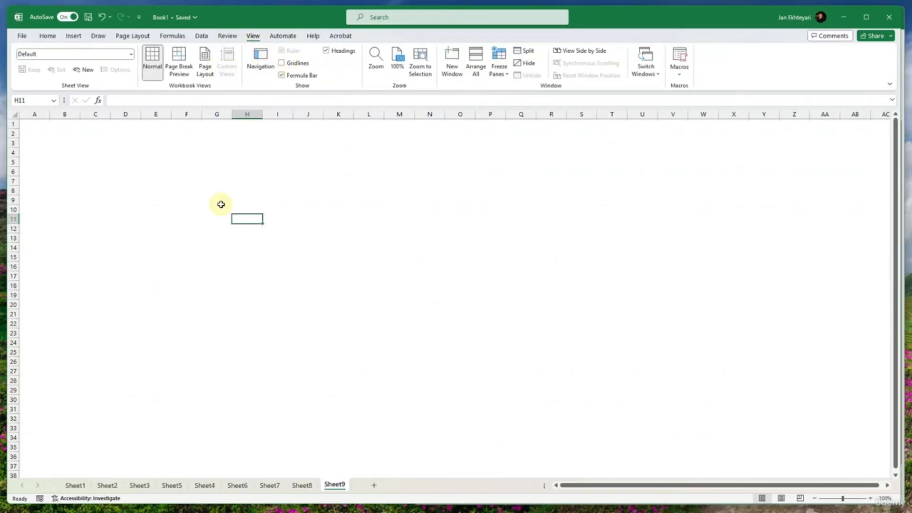
{"action": "left_click", "coordinate": [95, 152]}
{"action": "left_click", "coordinate": [40, 142]}
{"action": "left_click", "coordinate": [52, 136]}
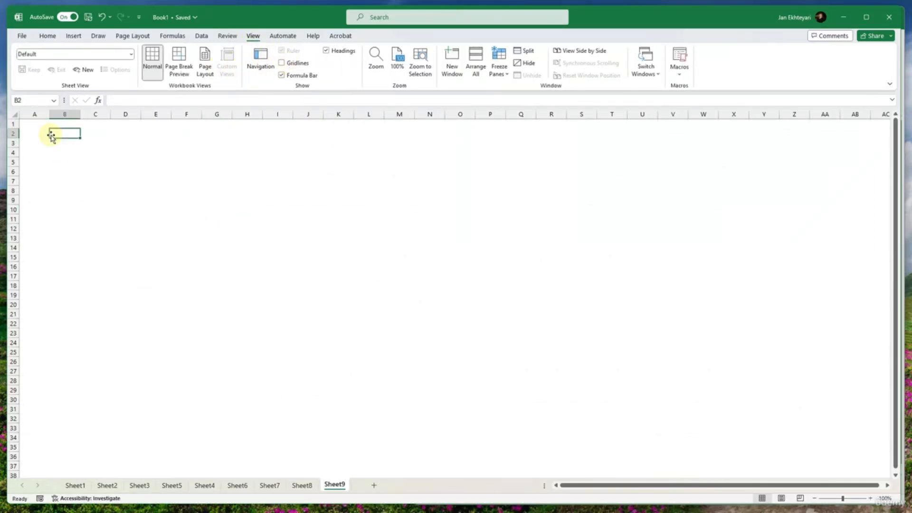
- Check the header details in the student homework workbook and enter the label "Class:" in B2 of Book1's Sheet9
{"action": "key", "text": "alt+Tab"}
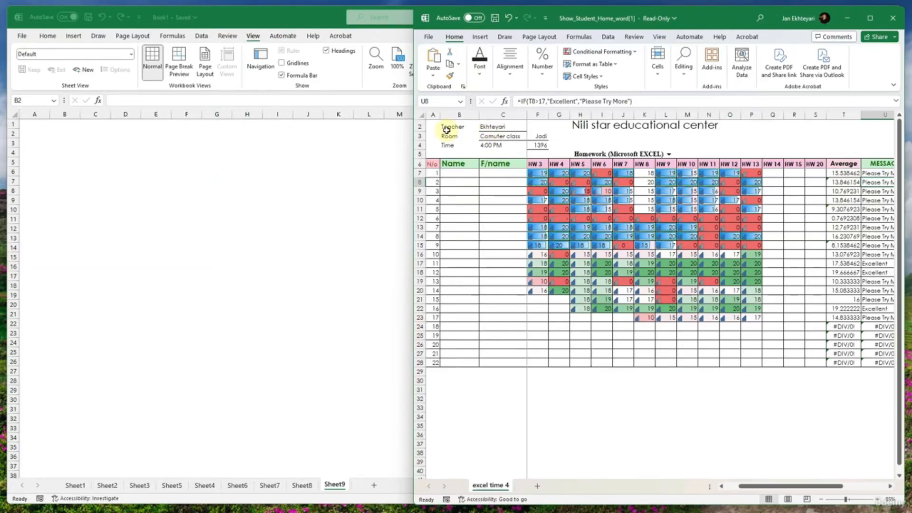
{"action": "left_click_drag", "start_coordinate": [446, 129], "coordinate": [506, 144]}
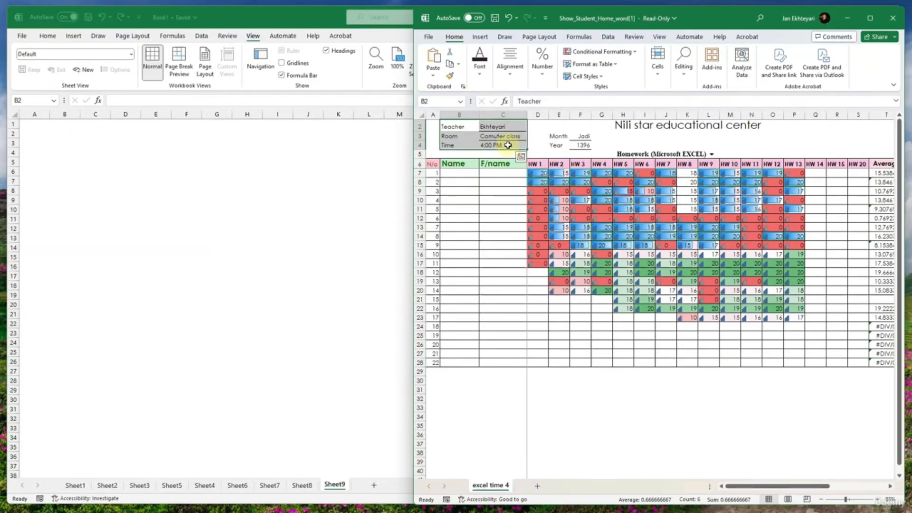
{"action": "left_click", "coordinate": [56, 136]}
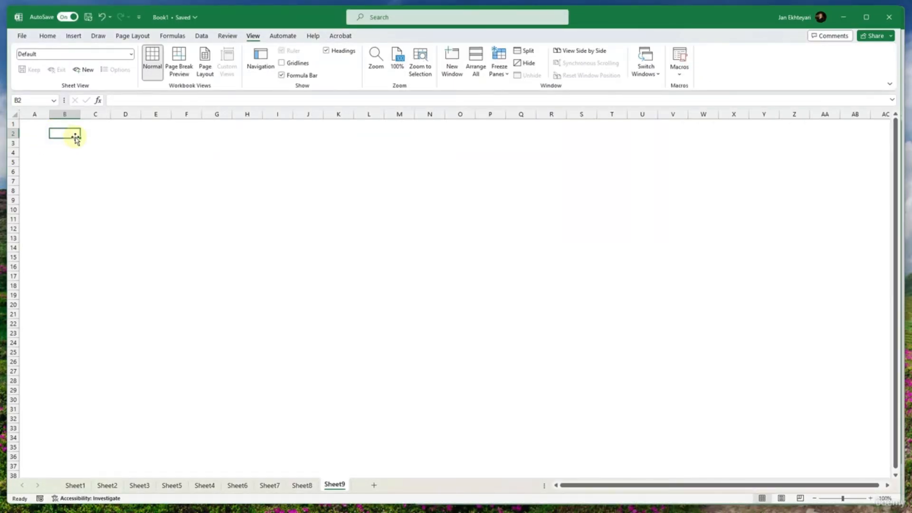
{"action": "type", "text": "Class:"}
{"action": "key", "text": "Return"}
- Narrow the Book1 window to about half the screen width so it sits beside the student homework workbook
{"action": "key", "text": "alt+Tab"}
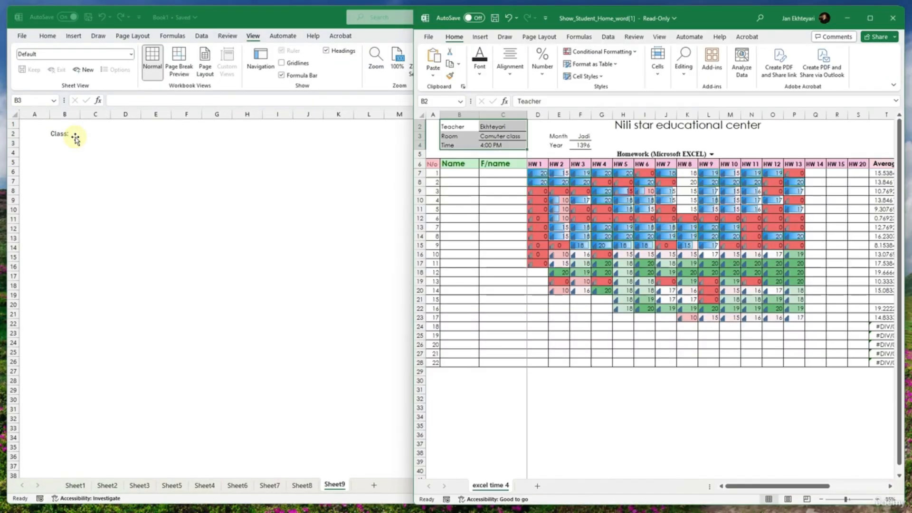
{"action": "key", "text": "alt+Tab"}
{"action": "left_click", "coordinate": [401, 200]}
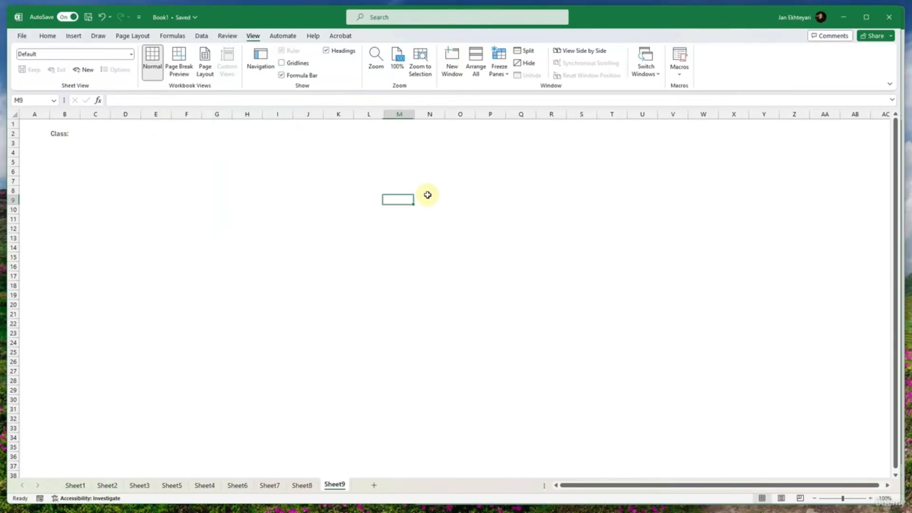
{"action": "mouse_move", "coordinate": [904, 177]}
{"action": "left_mouse_down"}
{"action": "mouse_move", "coordinate": [327, 175]}
{"action": "mouse_move", "coordinate": [533, 177]}
{"action": "mouse_move", "coordinate": [908, 160]}
{"action": "mouse_move", "coordinate": [897, 162]}
{"action": "left_mouse_up"}
{"action": "left_click", "coordinate": [293, 226]}
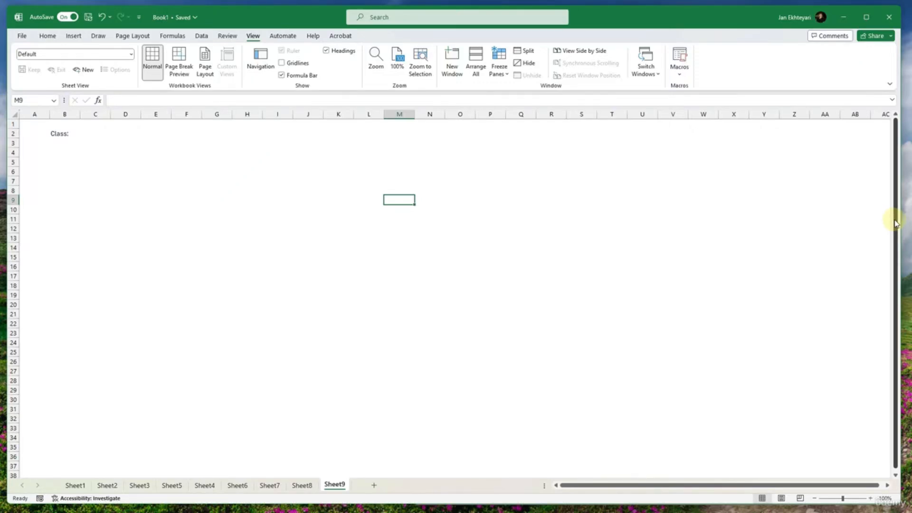
{"action": "left_click_drag", "start_coordinate": [898, 217], "coordinate": [495, 237]}
{"action": "left_click", "coordinate": [464, 248]}
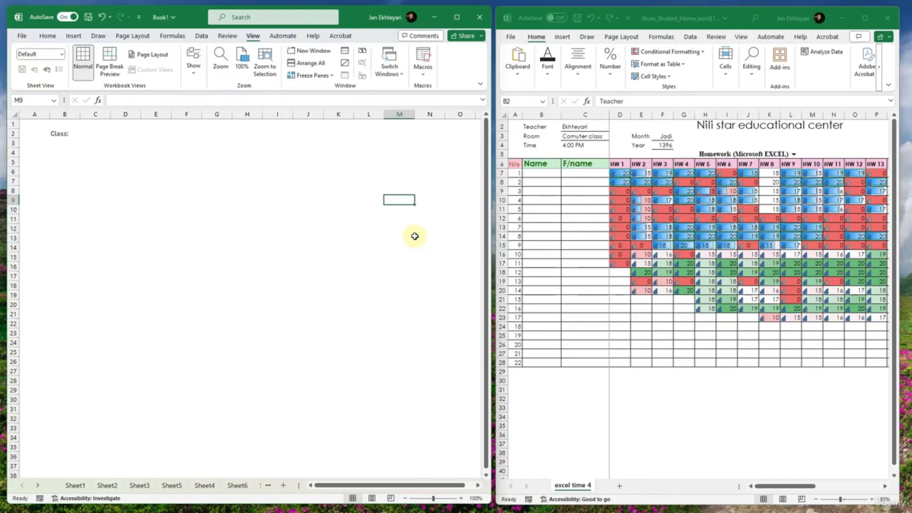
{"action": "left_click", "coordinate": [272, 201]}
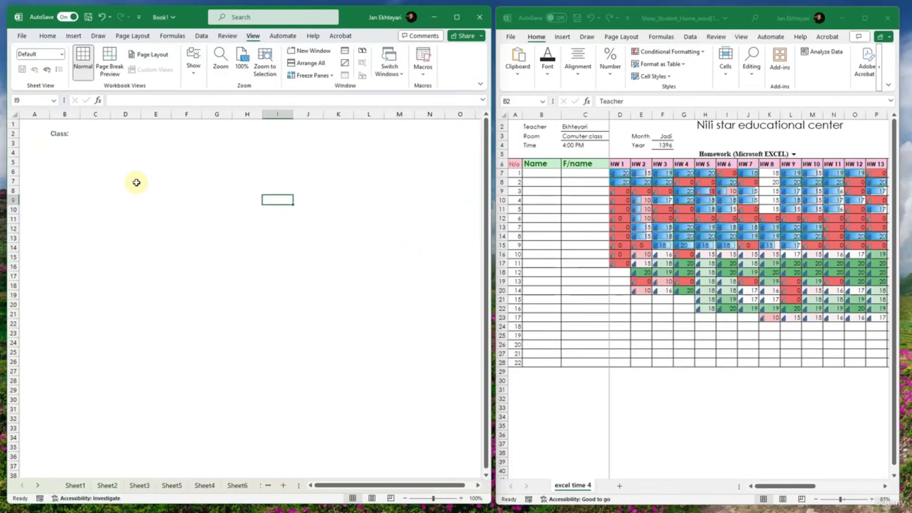
- Enter the label "Teacher:" in B3, including the colon
{"action": "left_click", "coordinate": [58, 144]}
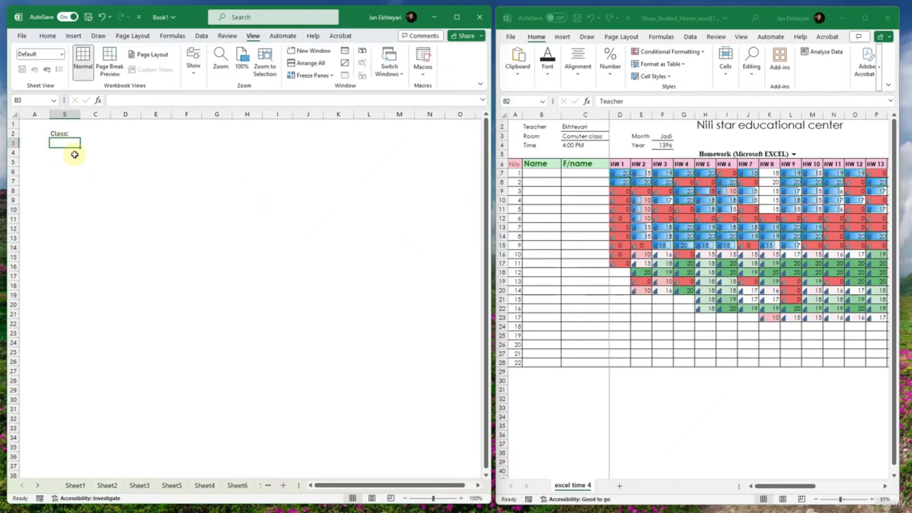
{"action": "type", "text": "Teacher"}
{"action": "key", "text": "Return"}
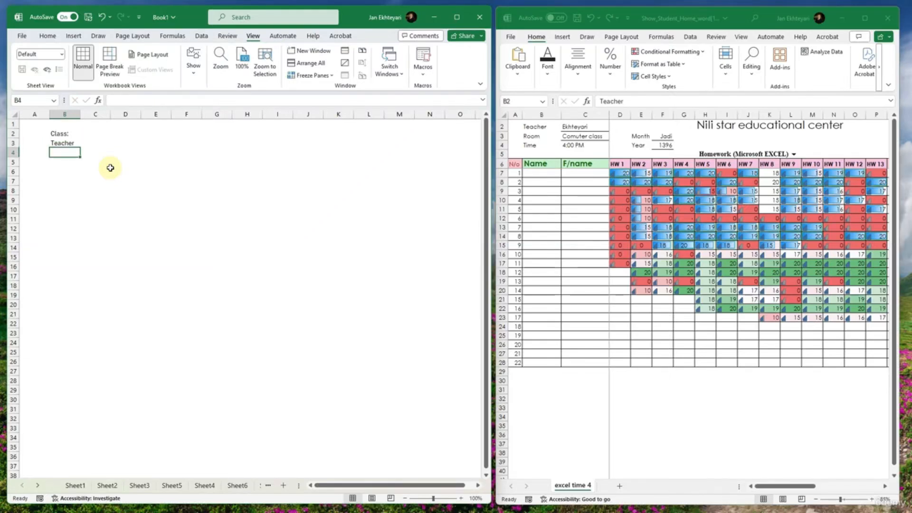
{"action": "key", "text": "Up"}
{"action": "key", "text": "F2"}
{"action": "type", "text": ":"}
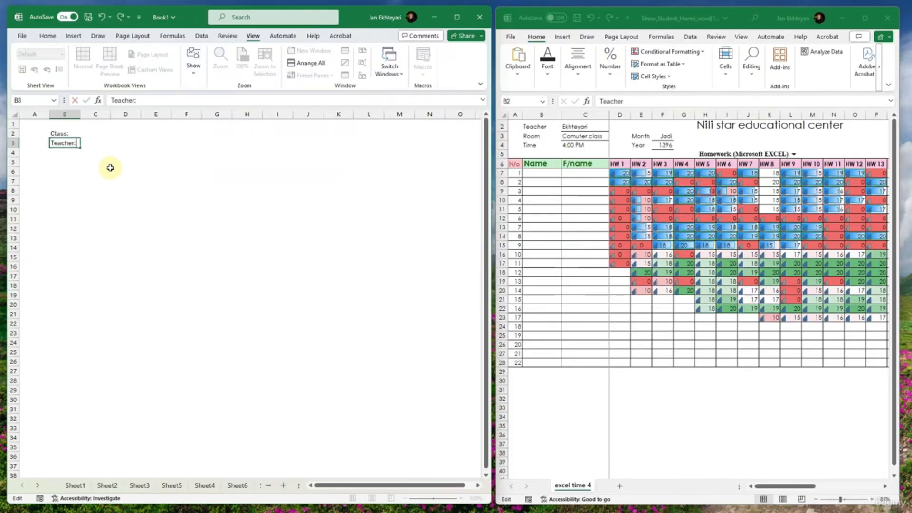
{"action": "key", "text": "Return"}
- Enter the labels "Room:" in B4 and "Time:" in B5
{"action": "type", "text": "Room:"}
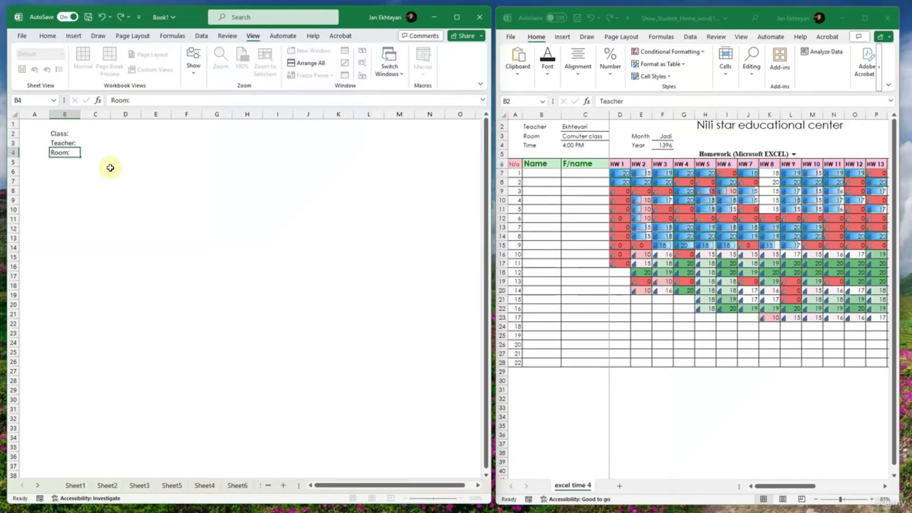
{"action": "key", "text": "Return"}
{"action": "type", "text": "Time"}
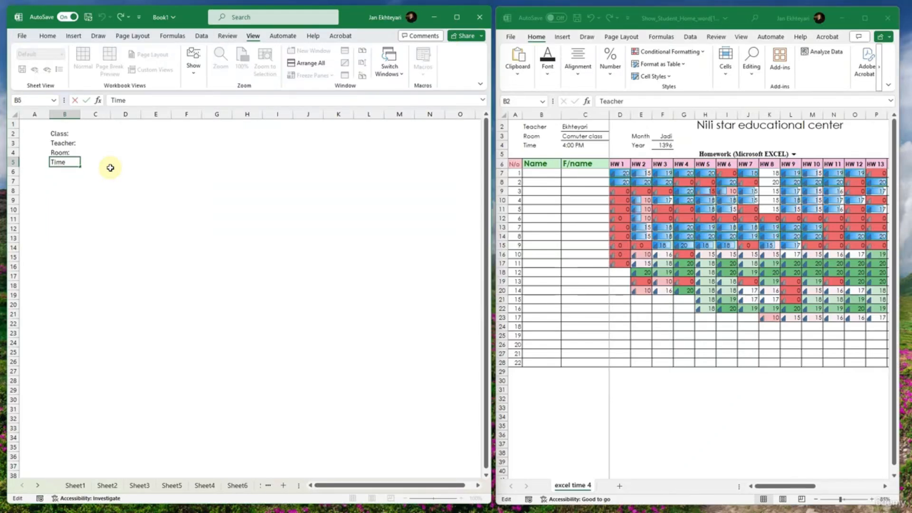
{"action": "type", "text": ":"}
{"action": "key", "text": "Return"}
{"action": "left_click_drag", "start_coordinate": [62, 134], "coordinate": [67, 164]}
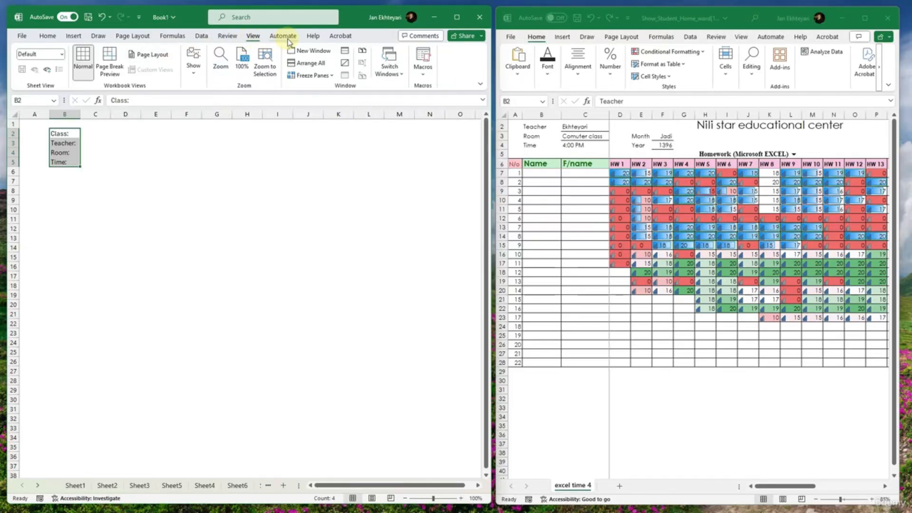
- Enter "Math 101" as the class in C2
{"action": "left_click", "coordinate": [100, 135]}
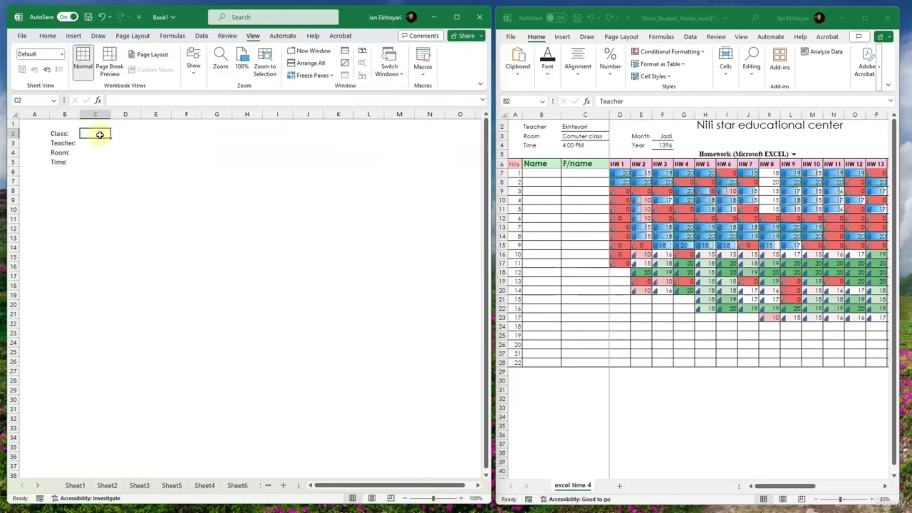
{"action": "type", "text": "M"}
{"action": "key", "text": "BackSpace"}
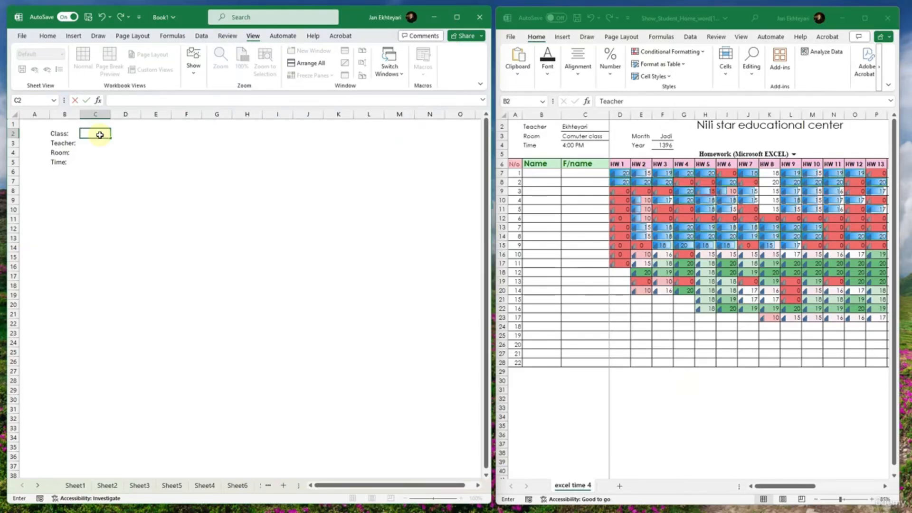
{"action": "type", "text": "Math 101"}
{"action": "key", "text": "Return"}
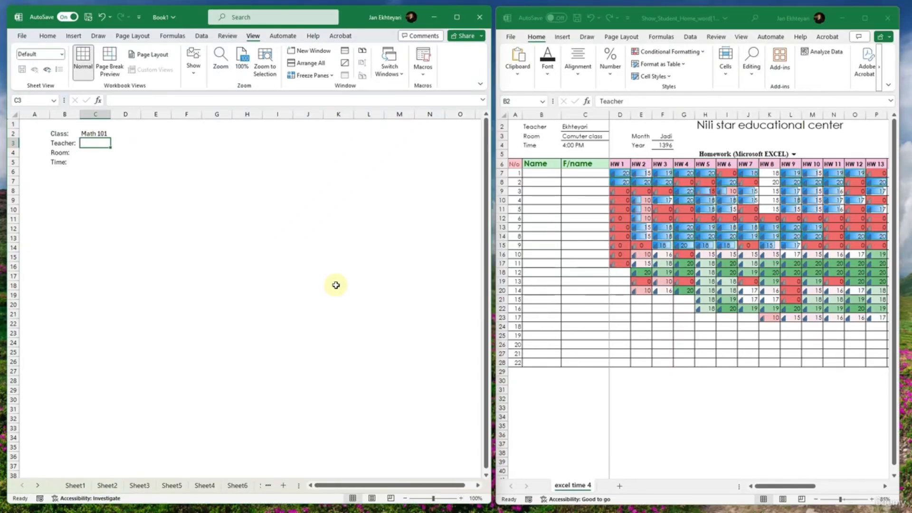
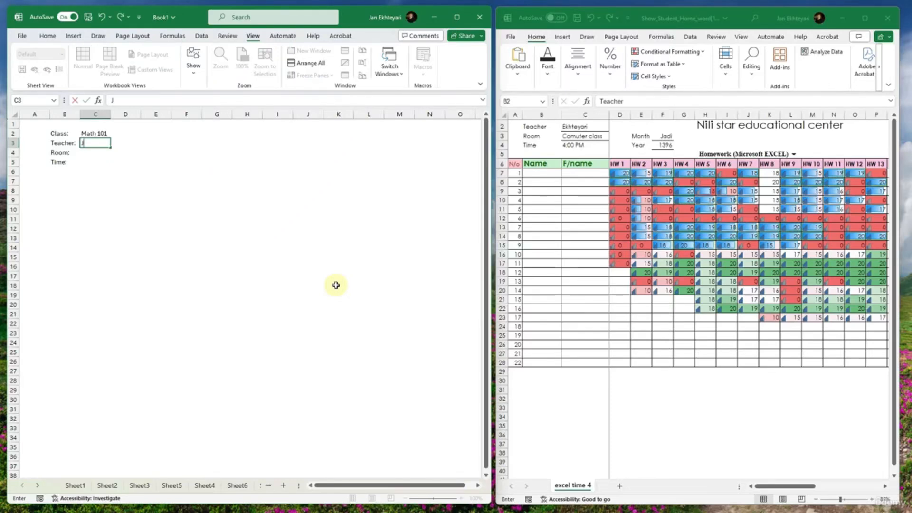
- Enter the teacher's full name in C3 and correct its spelling
{"action": "key", "text": "Return"}
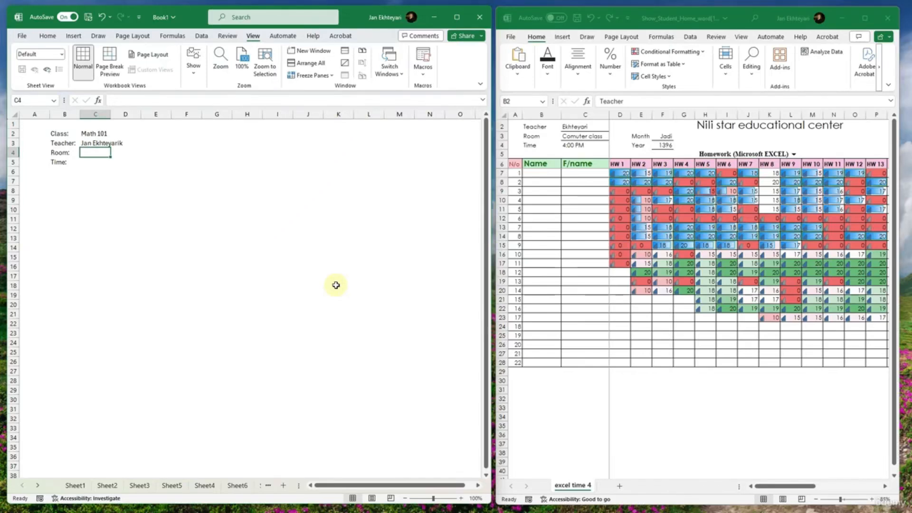
{"action": "key", "text": "Up"}
{"action": "key", "text": "F2"}
{"action": "key", "text": "BackSpace"}
{"action": "key", "text": "Return"}
- Enter the room "A3" in C4 and the time "1:00 PM" in C5
{"action": "type", "text": "A3"}
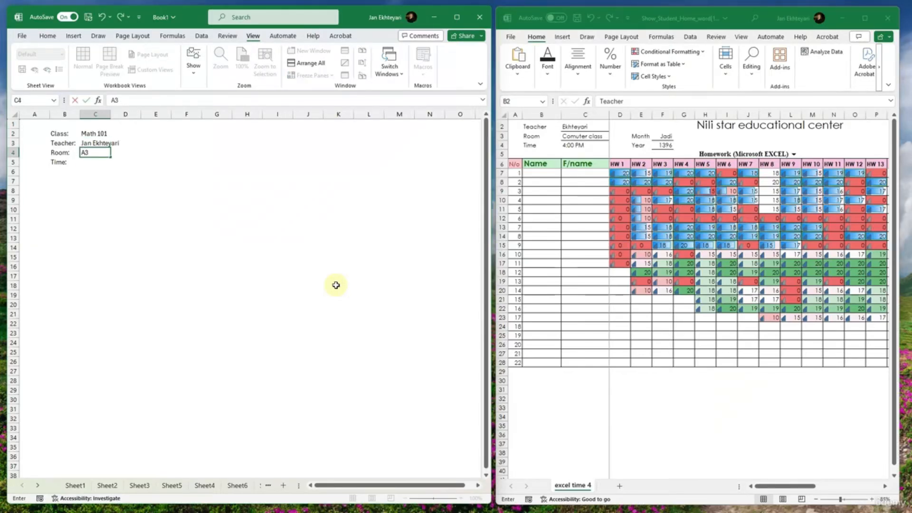
{"action": "key", "text": "Return"}
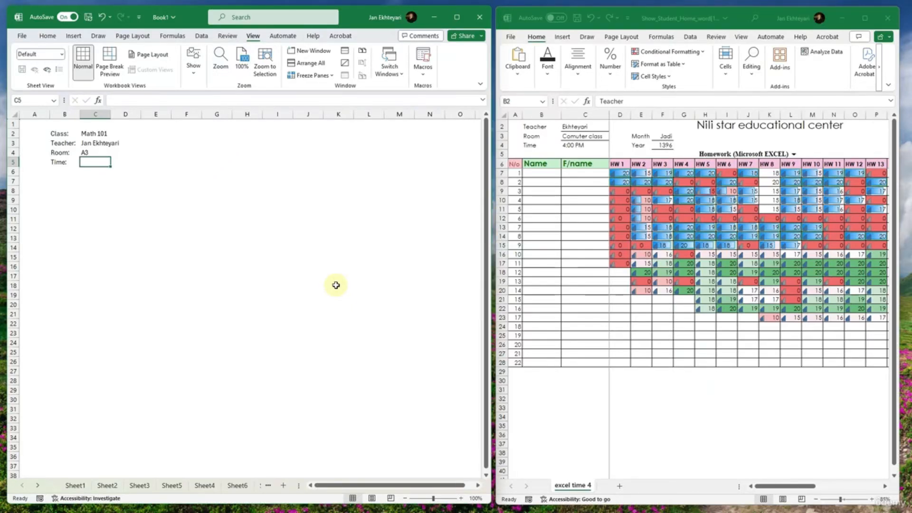
{"action": "type", "text": "1:0"}
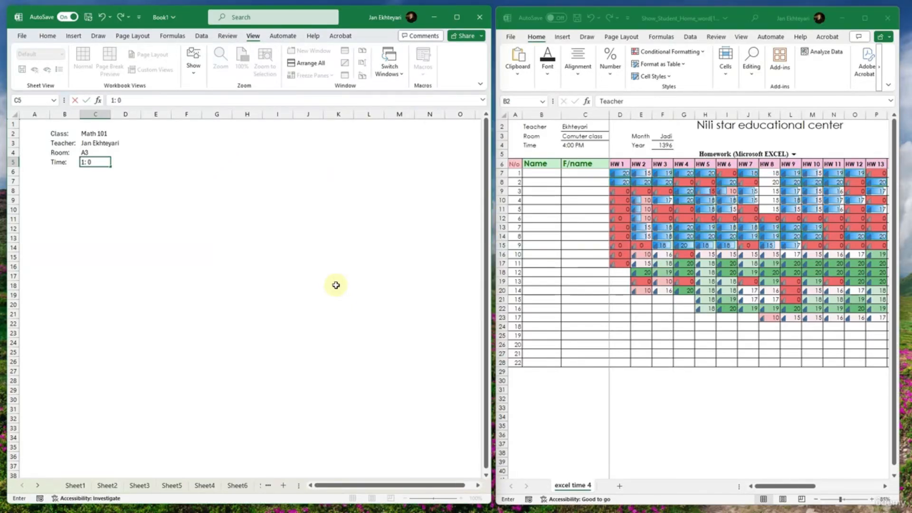
{"action": "type", "text": "00 PM"}
{"action": "key", "text": "Return"}
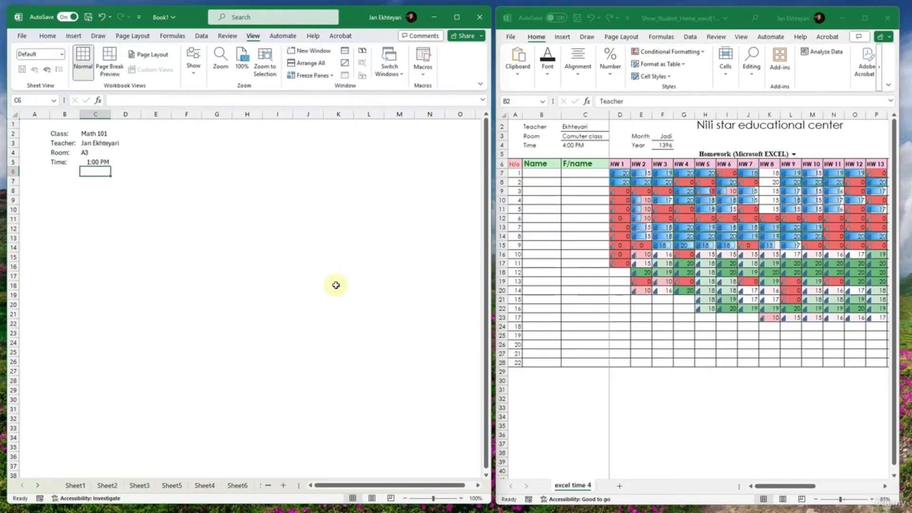
- Make the Class, Teacher, Room and Time labels in B2:B5 bold
{"action": "left_click", "coordinate": [83, 135]}
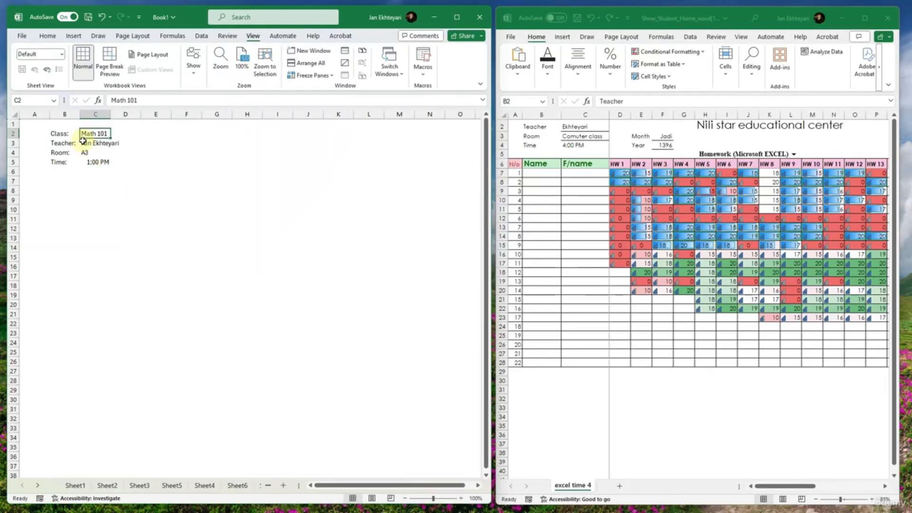
{"action": "left_click_drag", "start_coordinate": [55, 134], "coordinate": [57, 163]}
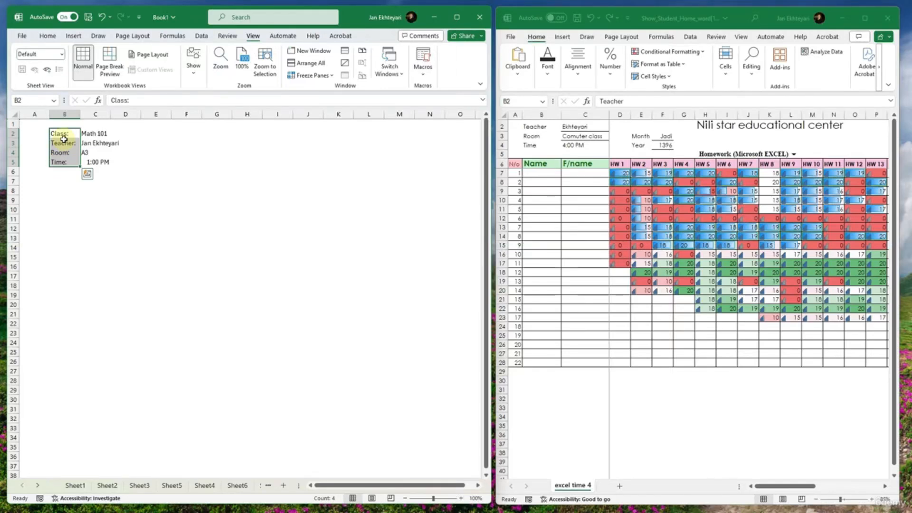
{"action": "left_click", "coordinate": [52, 36]}
{"action": "left_click", "coordinate": [69, 114]}
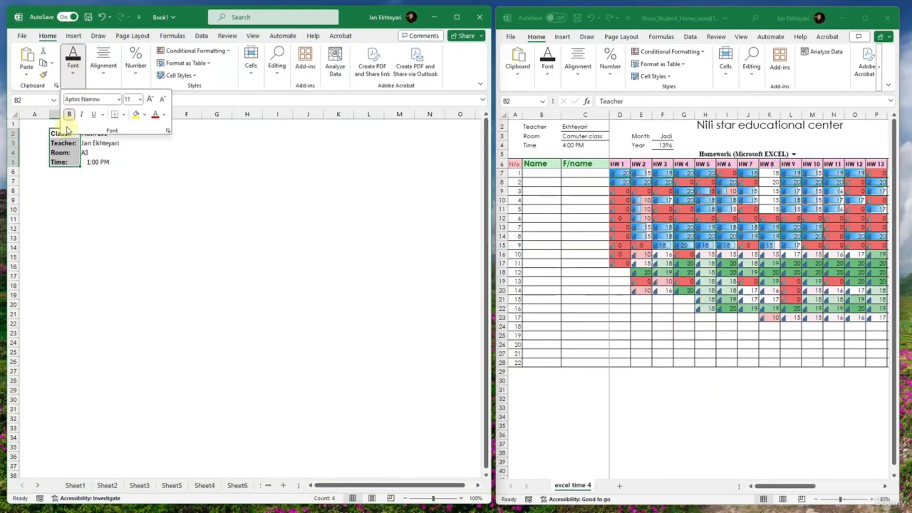
- Set the font of the whole sheet to Times New Roman
{"action": "left_click", "coordinate": [73, 71]}
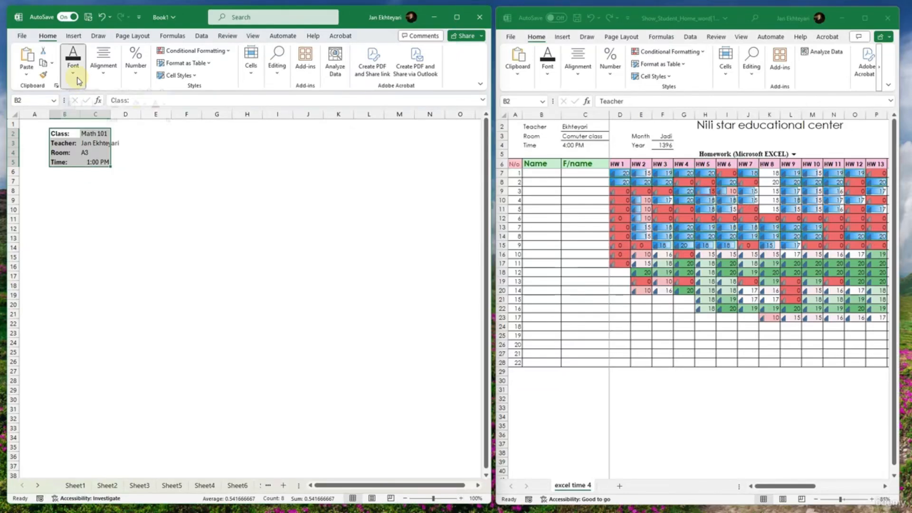
{"action": "key", "text": "ctrl+a"}
{"action": "key", "text": "ctrl+a"}
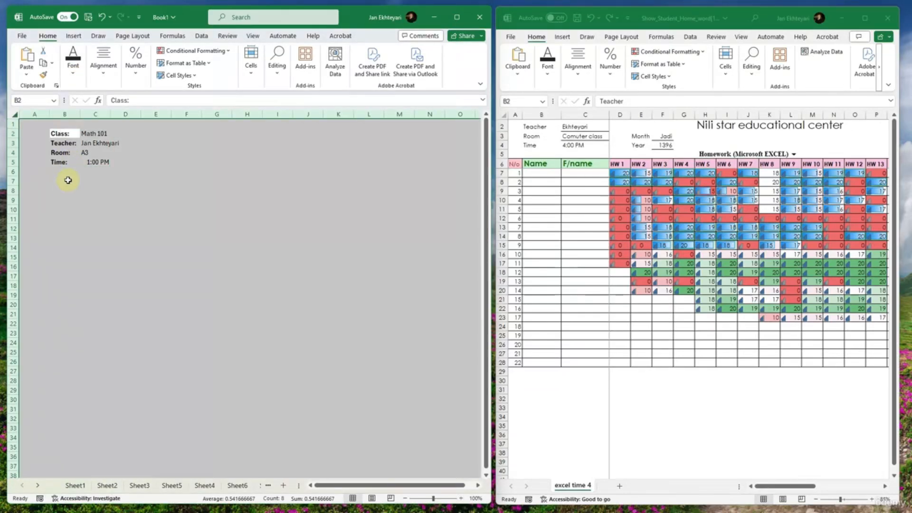
{"action": "left_click", "coordinate": [73, 80]}
{"action": "left_click", "coordinate": [96, 100]}
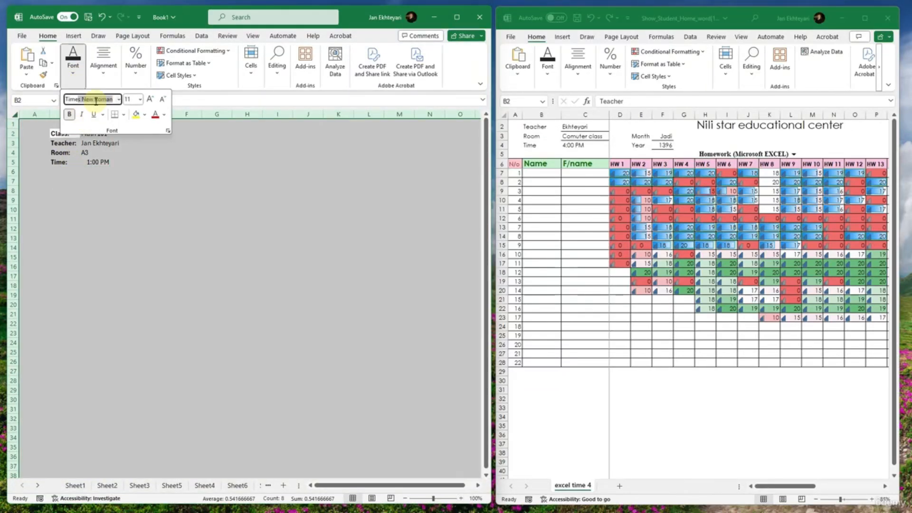
{"action": "type", "text": "Times"}
{"action": "key", "text": "BackSpace"}
{"action": "key", "text": "BackSpace"}
{"action": "type", "text": "s"}
{"action": "key", "text": "Return"}
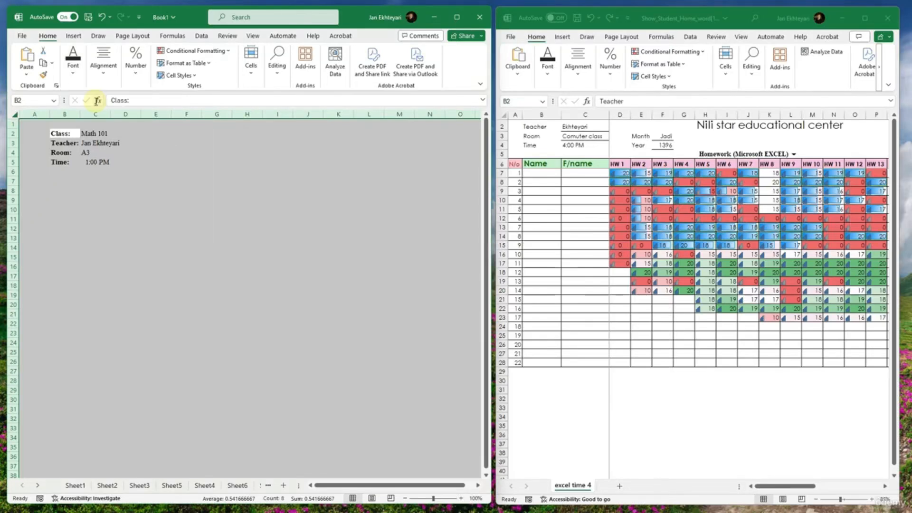
{"action": "left_click", "coordinate": [186, 142]}
{"action": "left_click", "coordinate": [121, 160]}
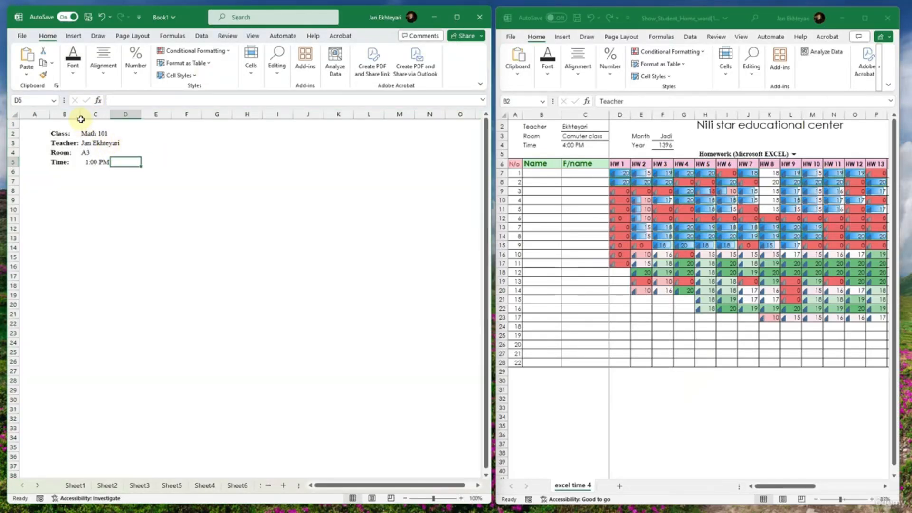
- Left-align the header values in C2:D5 and the labels in B2:B5
{"action": "left_click_drag", "start_coordinate": [81, 116], "coordinate": [117, 162]}
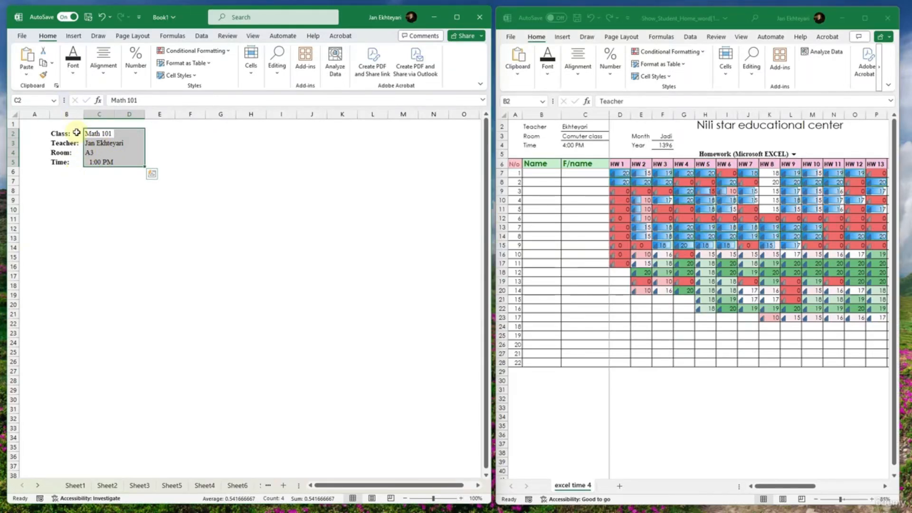
{"action": "left_click", "coordinate": [103, 61]}
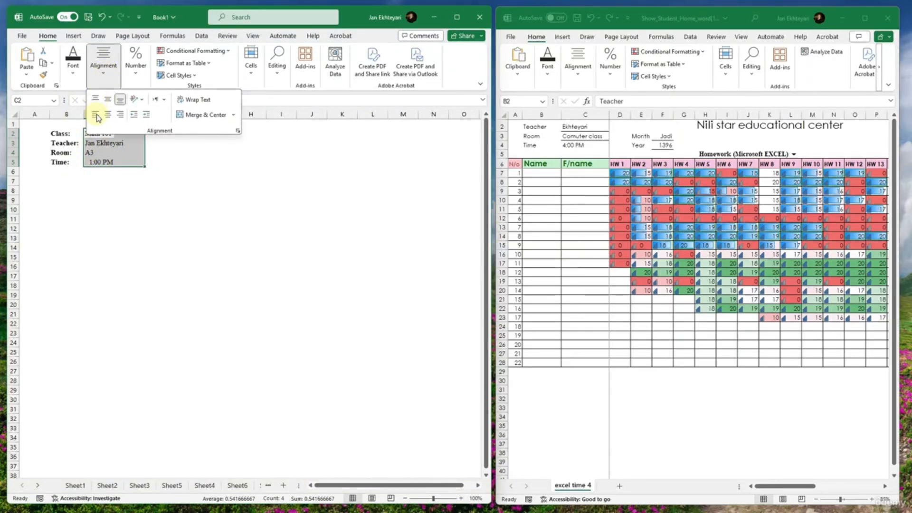
{"action": "left_click_drag", "start_coordinate": [66, 134], "coordinate": [66, 162]}
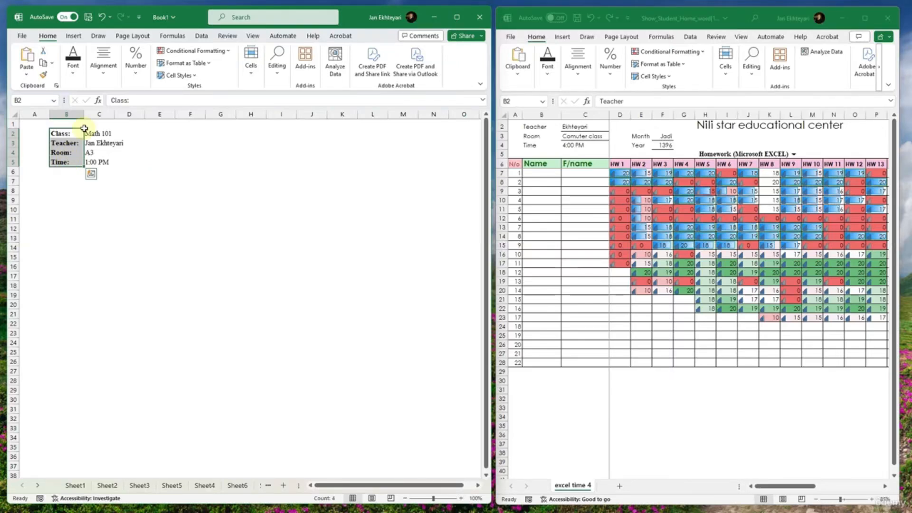
{"action": "left_click", "coordinate": [103, 62]}
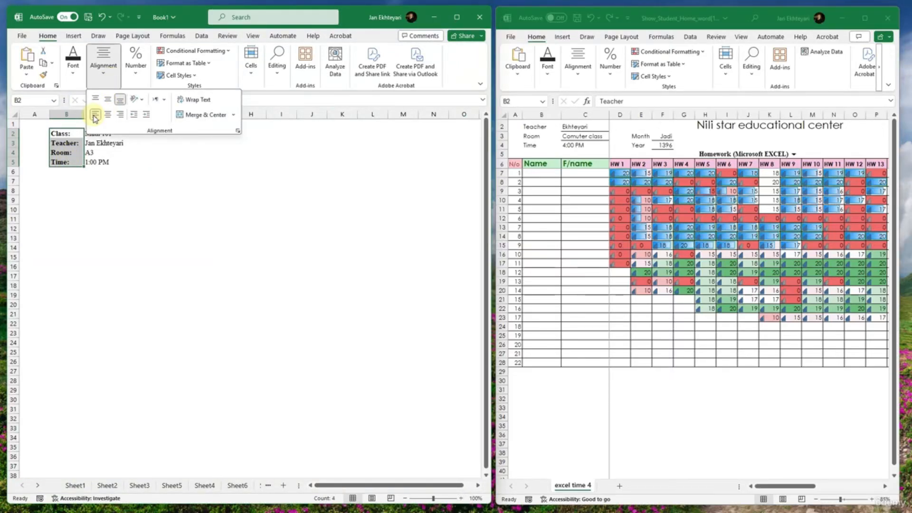
- Widen column C so the teacher's name fits within the column
{"action": "left_click", "coordinate": [105, 161]}
{"action": "left_click_drag", "start_coordinate": [103, 134], "coordinate": [107, 163]}
{"action": "left_click_drag", "start_coordinate": [114, 114], "coordinate": [133, 115]}
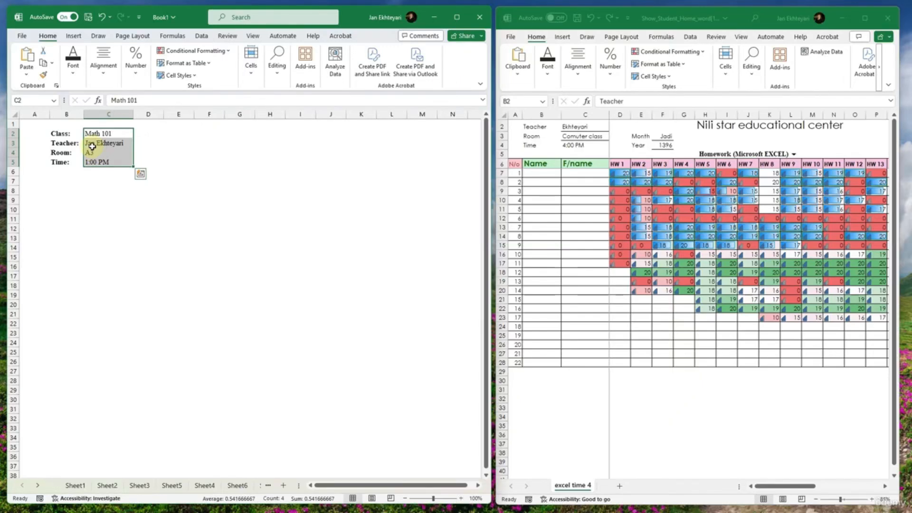
- Try underlining the text in C2:C5 and remove the underline again
{"action": "left_click", "coordinate": [104, 76]}
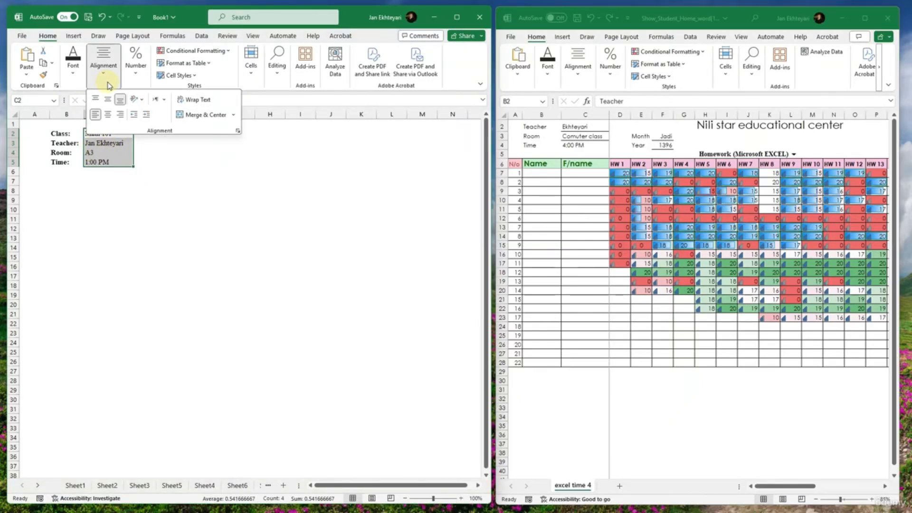
{"action": "left_click", "coordinate": [78, 83]}
{"action": "left_click", "coordinate": [94, 115]}
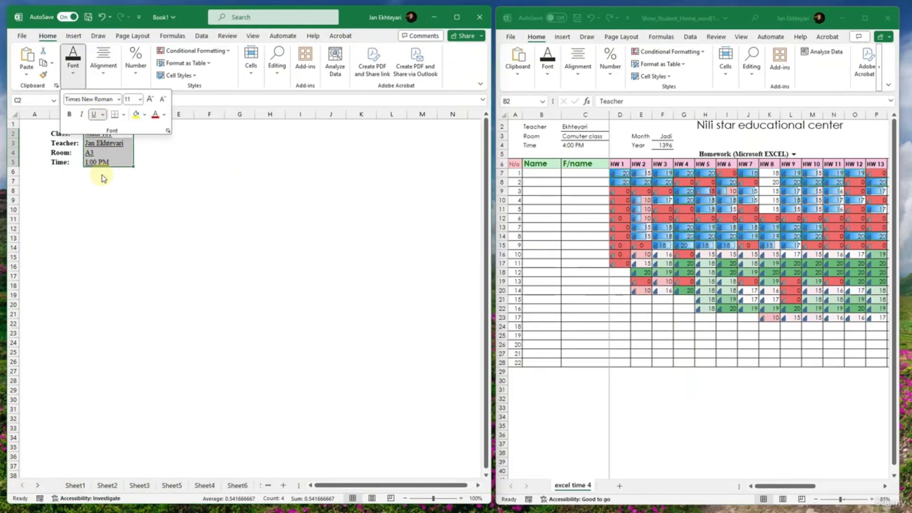
{"action": "left_click", "coordinate": [94, 114]}
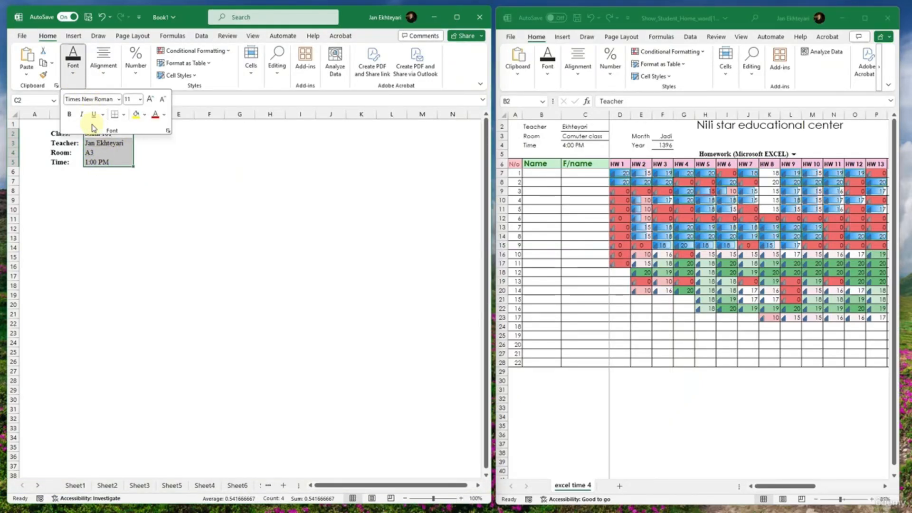
- Apply a bottom border to the selected range C2:C5 and leave border-drawing mode
{"action": "left_click", "coordinate": [123, 114]}
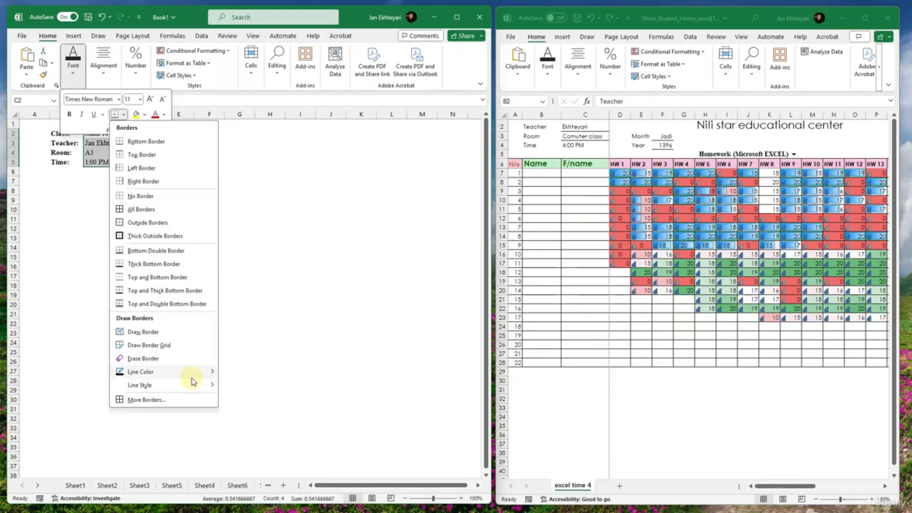
{"action": "mouse_move", "coordinate": [194, 373]}
{"action": "left_click", "coordinate": [221, 427]}
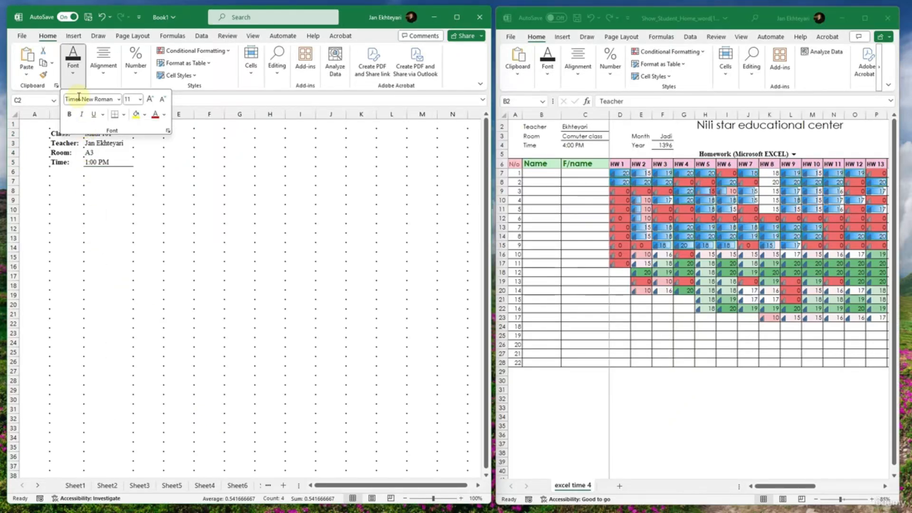
{"action": "left_click", "coordinate": [71, 79]}
{"action": "left_click", "coordinate": [71, 78]}
{"action": "left_click", "coordinate": [110, 187]}
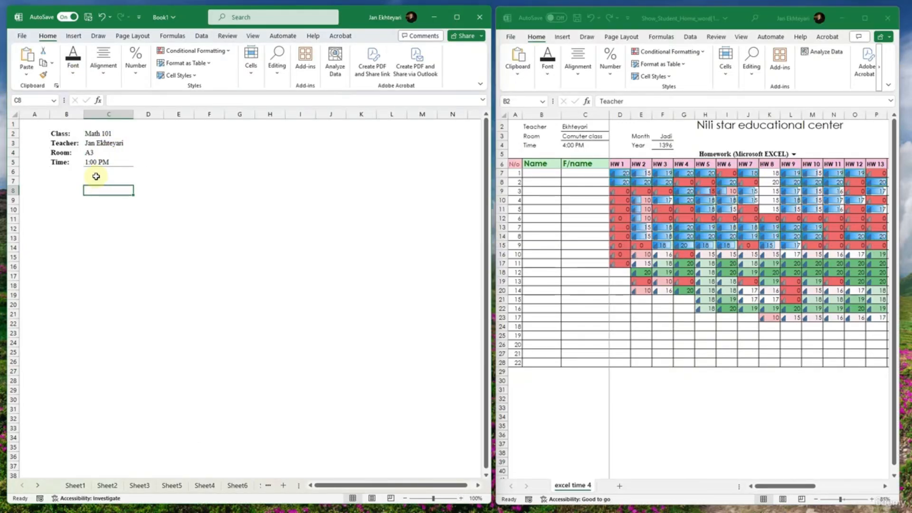
- Add a bottom border to each of the room, teacher and class cells C4, C3 and C2
{"action": "left_click", "coordinate": [104, 155]}
{"action": "left_click", "coordinate": [103, 69]}
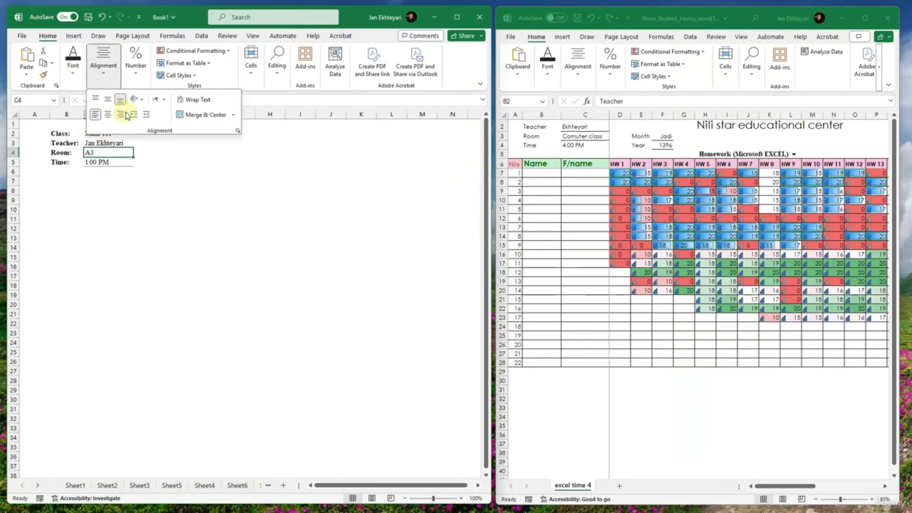
{"action": "left_click", "coordinate": [73, 67]}
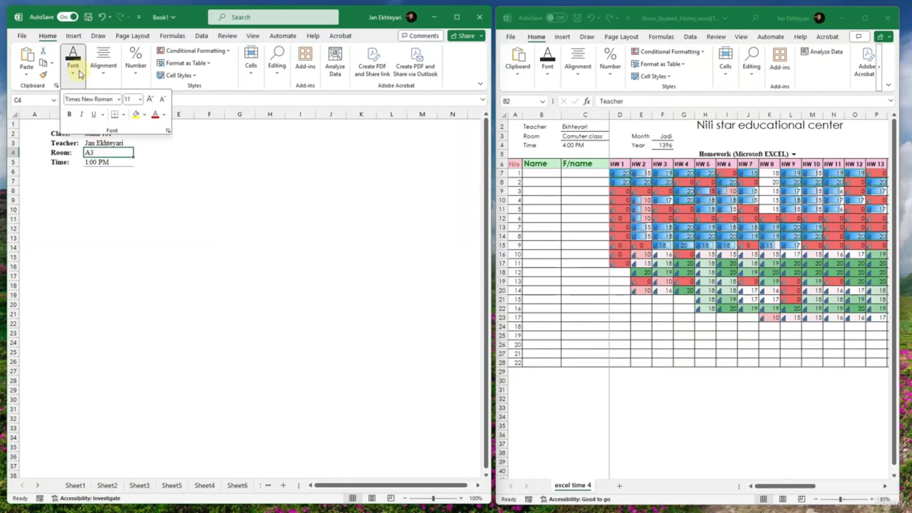
{"action": "left_click", "coordinate": [109, 144]}
{"action": "left_click", "coordinate": [74, 66]}
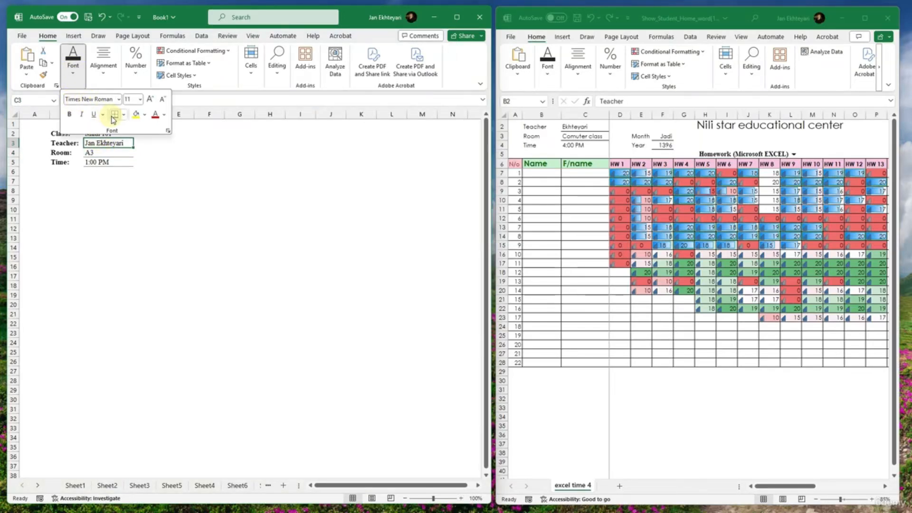
{"action": "left_click", "coordinate": [103, 145]}
{"action": "left_click", "coordinate": [95, 134]}
{"action": "left_click", "coordinate": [73, 66]}
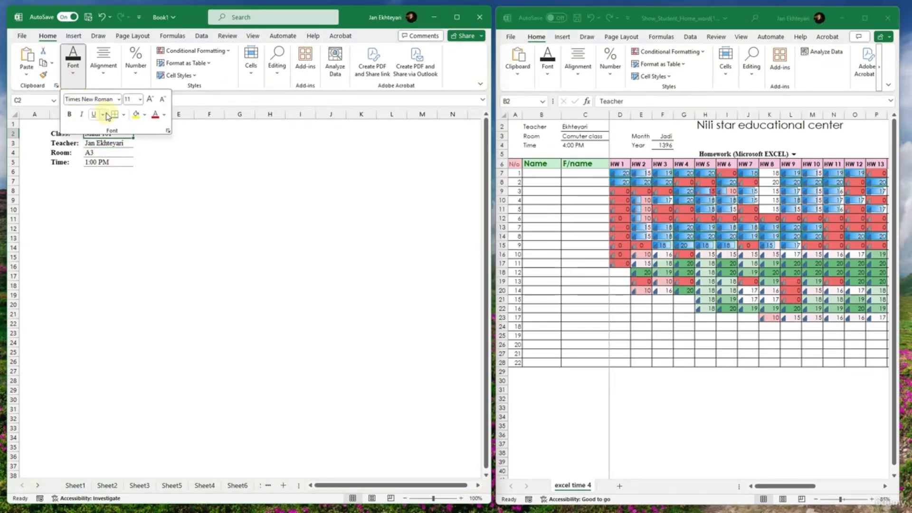
{"action": "left_click", "coordinate": [112, 179]}
{"action": "left_click", "coordinate": [202, 200]}
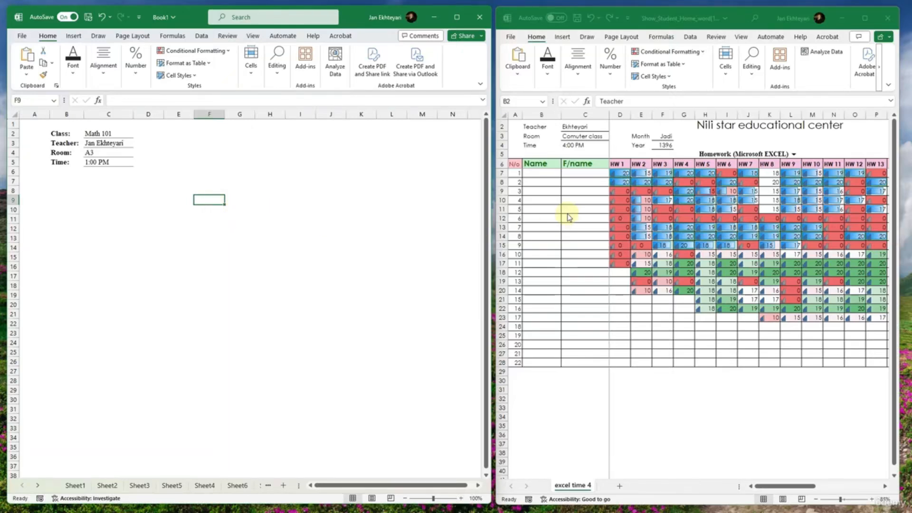
- Enter the labels "Month:" in E4 and "Year:" in E5
{"action": "left_click_drag", "start_coordinate": [172, 142], "coordinate": [188, 161]}
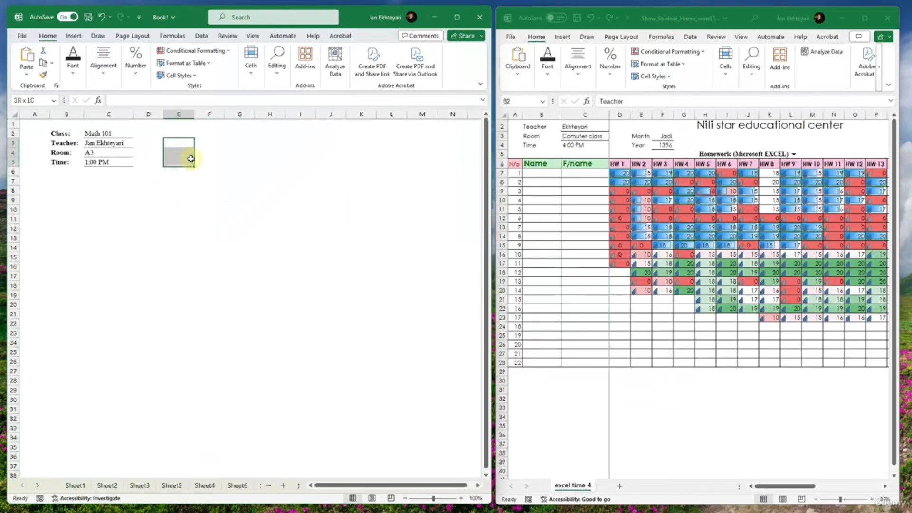
{"action": "left_click", "coordinate": [217, 158]}
{"action": "left_click", "coordinate": [174, 151]}
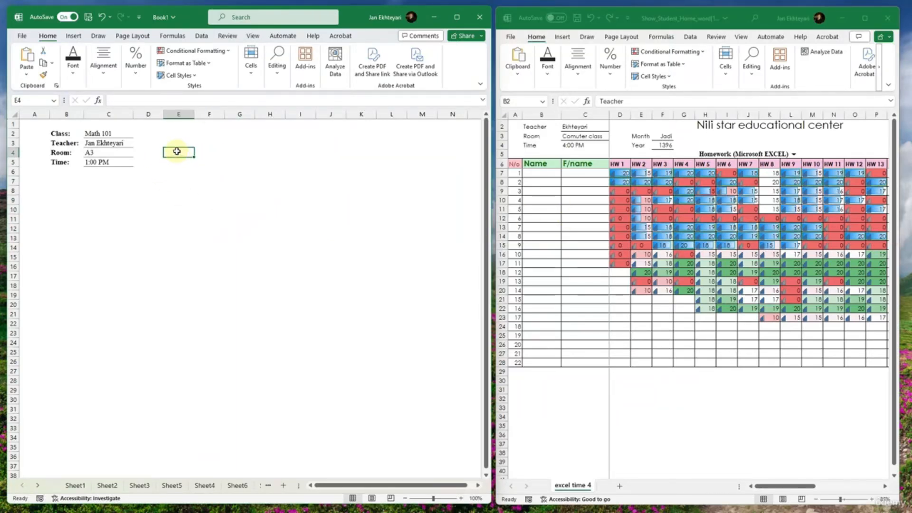
{"action": "type", "text": "Month"}
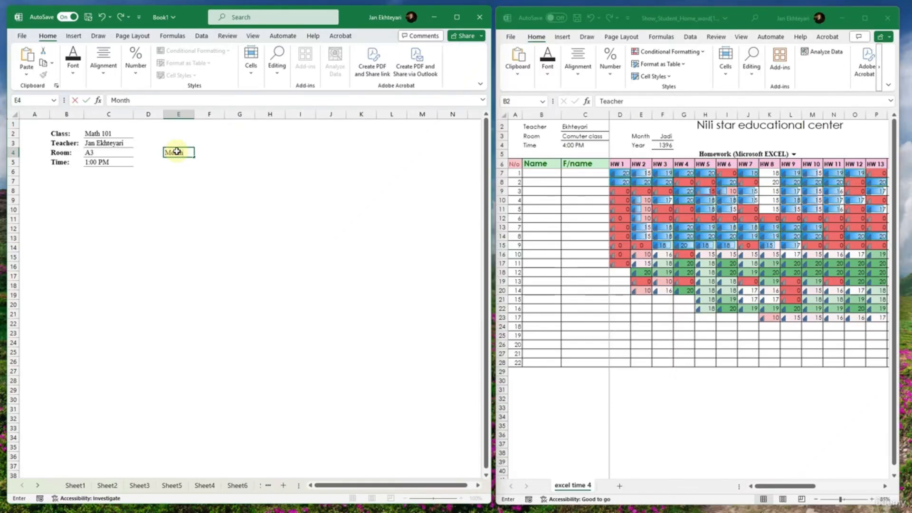
{"action": "type", "text": ":"}
{"action": "key", "text": "Return"}
{"action": "type", "text": "Year:"}
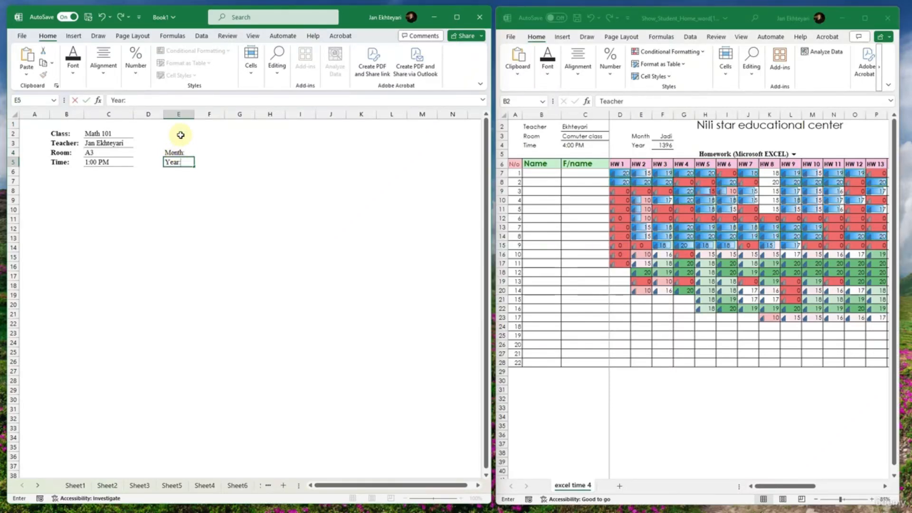
- Enter the month "Jan" in F4 and the year 2024 in F5
{"action": "left_click", "coordinate": [209, 151]}
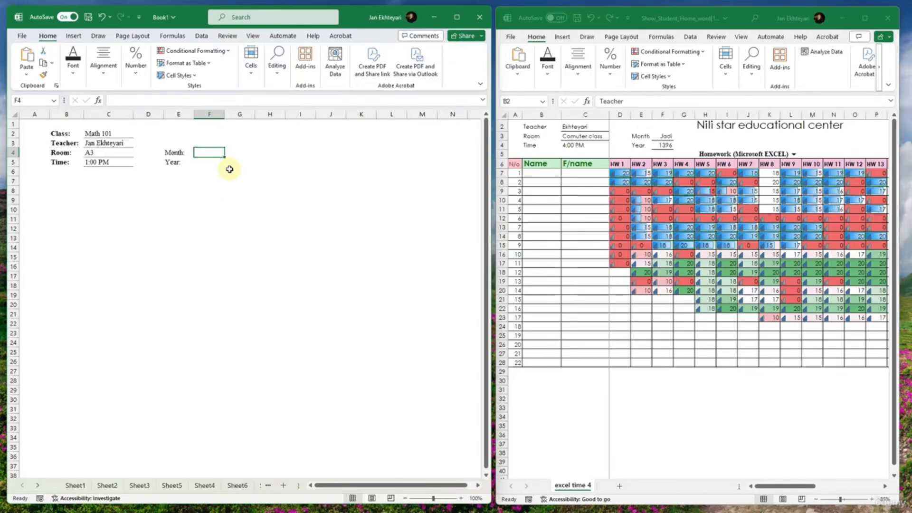
{"action": "type", "text": "Jan"}
{"action": "key", "text": "Return"}
{"action": "type", "text": "2024"}
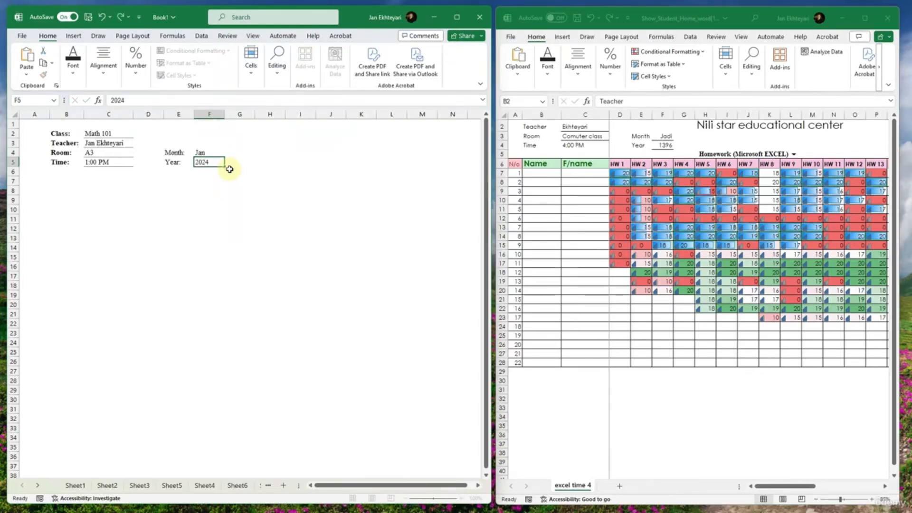
{"action": "key", "text": "Return"}
- Left-align the month and year values in F4:F5
{"action": "left_click_drag", "start_coordinate": [209, 152], "coordinate": [209, 163]}
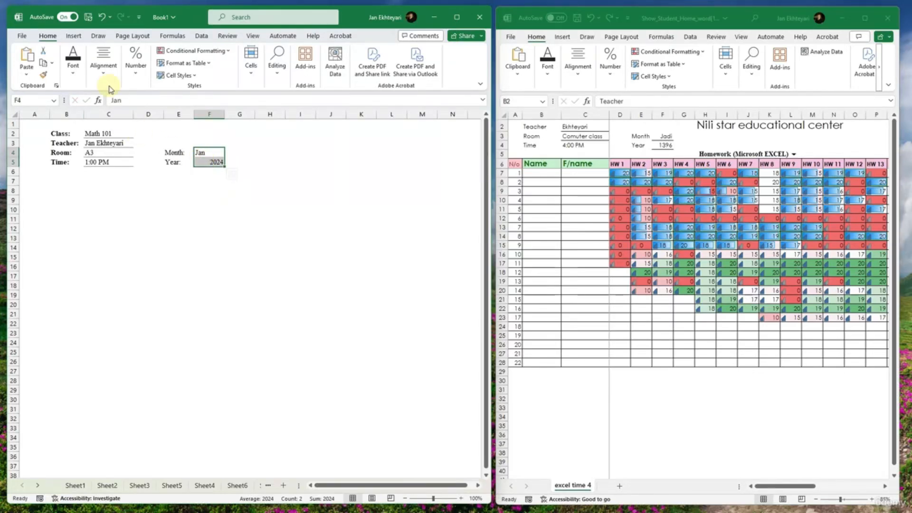
{"action": "left_click", "coordinate": [104, 69]}
{"action": "left_click", "coordinate": [95, 116]}
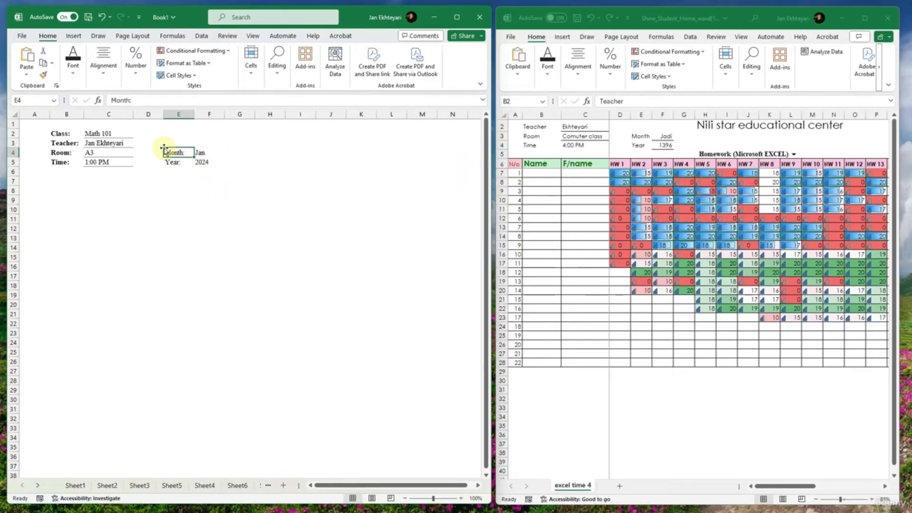
{"action": "left_click", "coordinate": [102, 199]}
- Enter the column headings "No.", "First Name" and "Last name" in A8:C8
{"action": "left_click", "coordinate": [44, 195]}
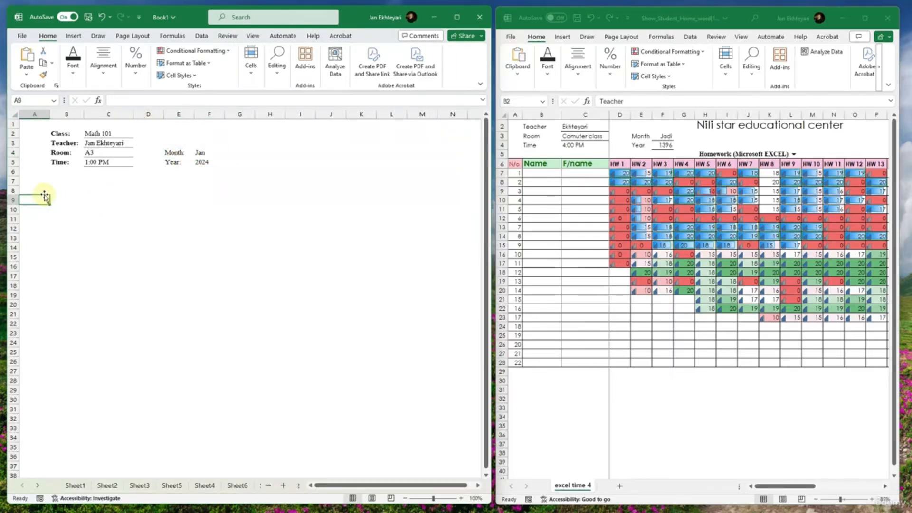
{"action": "left_click", "coordinate": [43, 190]}
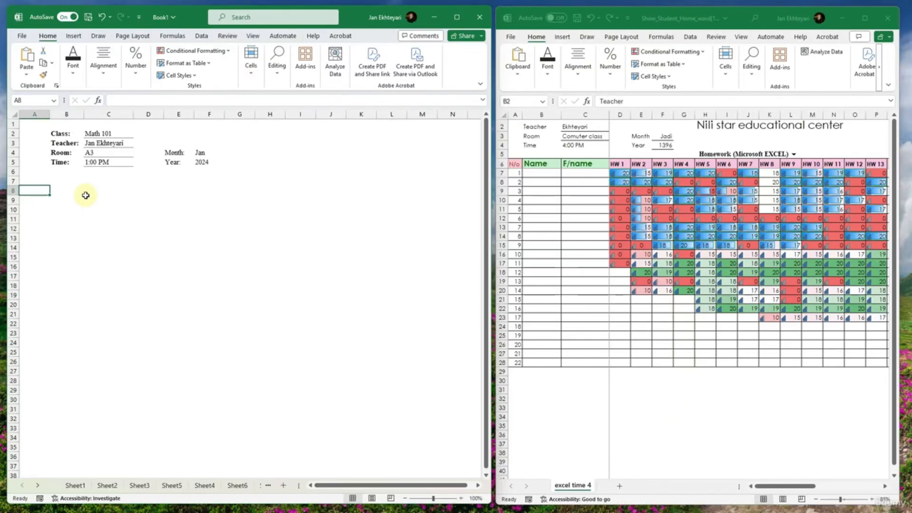
{"action": "type", "text": "No."}
{"action": "key", "text": "Return"}
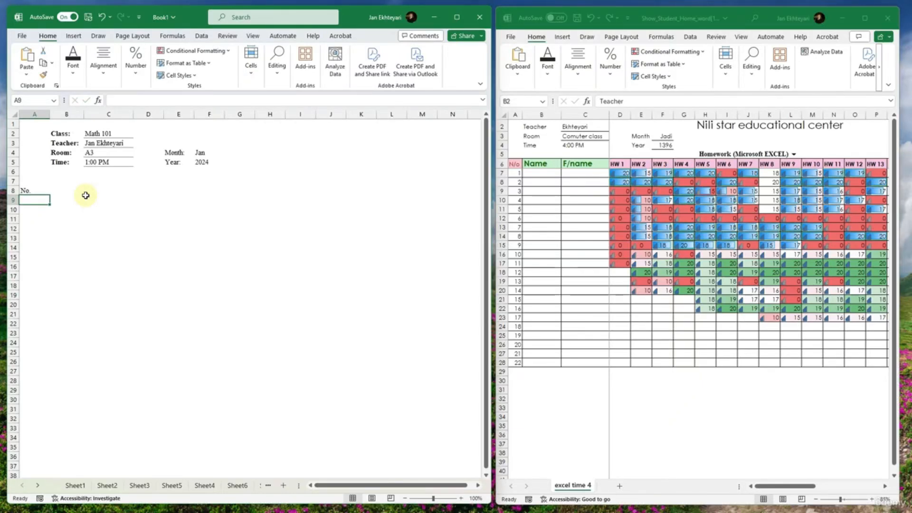
{"action": "key", "text": "Up"}
{"action": "key", "text": "Right"}
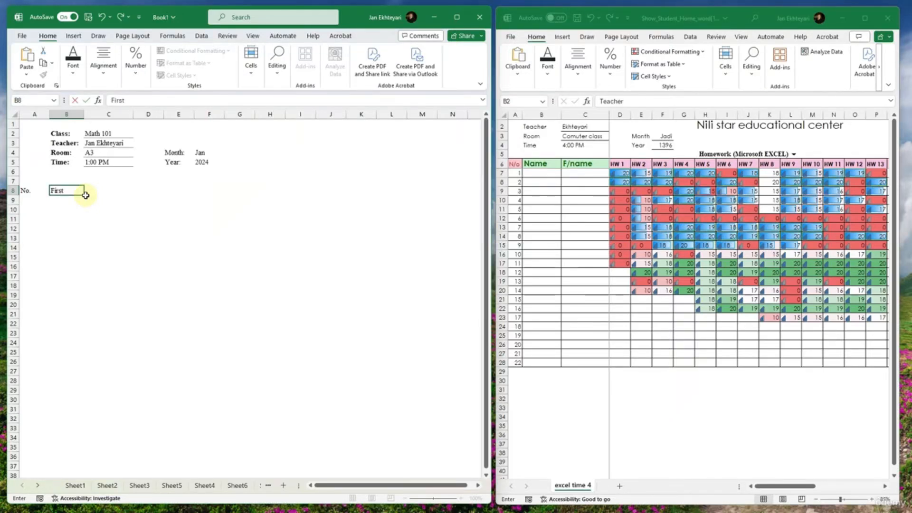
{"action": "key", "text": "Tab"}
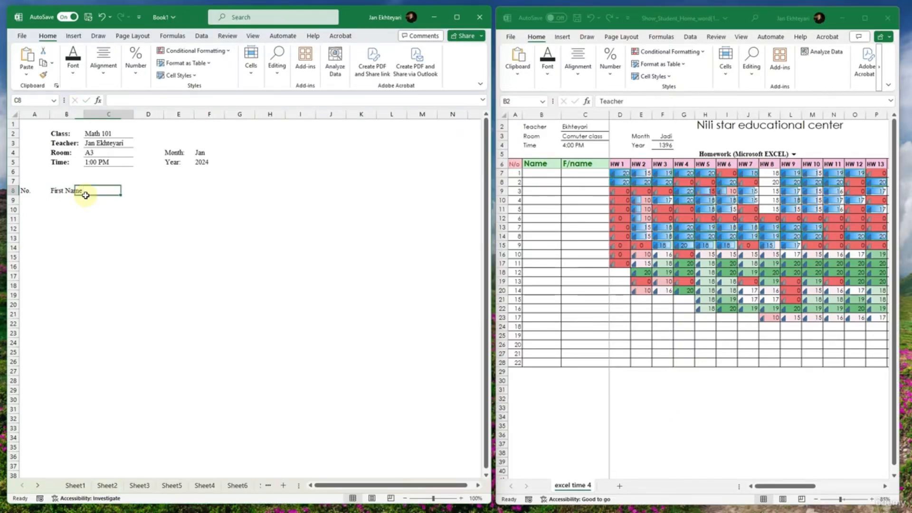
{"action": "type", "text": "F"}
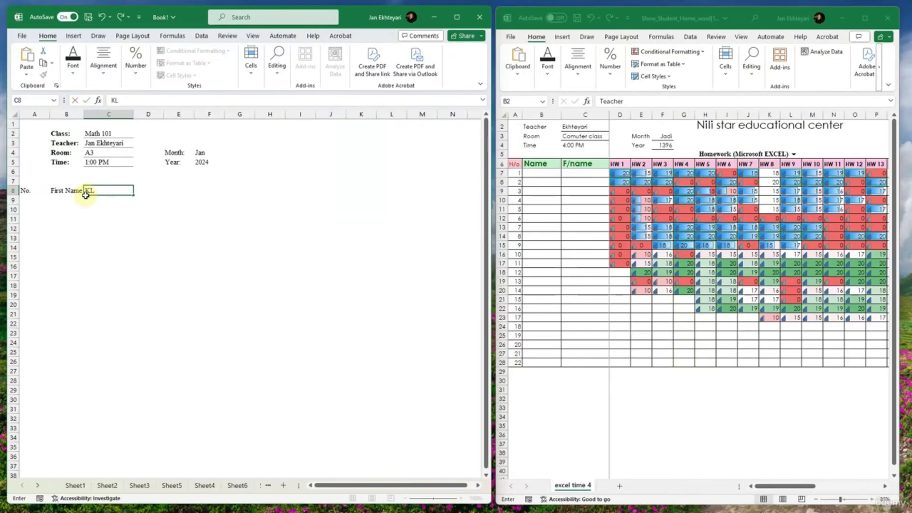
{"action": "key", "text": "BackSpace"}
{"action": "type", "text": "Last name"}
{"action": "key", "text": "Return"}
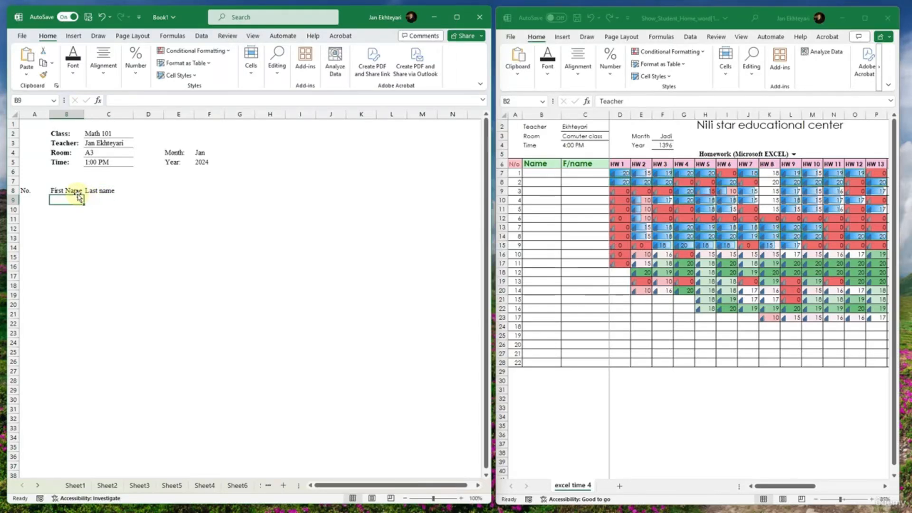
- Widen columns B and C to give the First Name and Last name columns more room
{"action": "left_click_drag", "start_coordinate": [82, 113], "coordinate": [52, 115]}
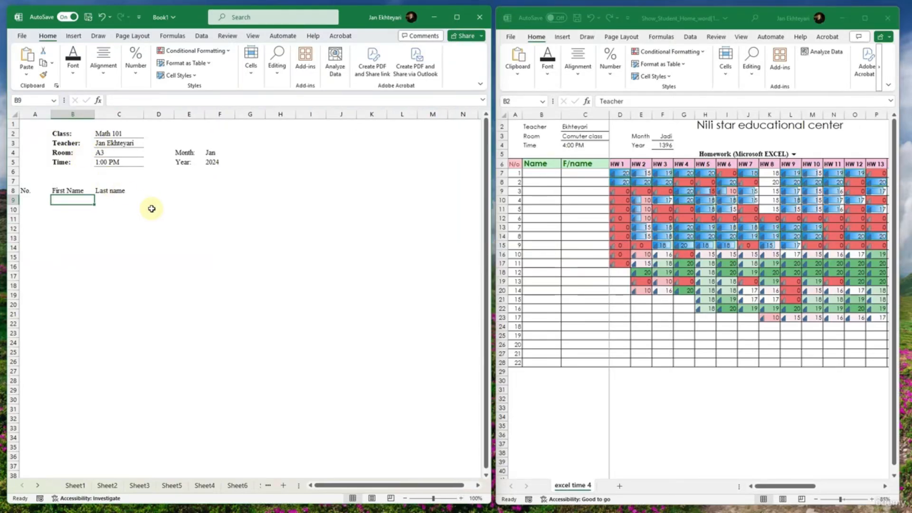
{"action": "left_click", "coordinate": [120, 192]}
{"action": "left_click_drag", "start_coordinate": [146, 116], "coordinate": [168, 115]}
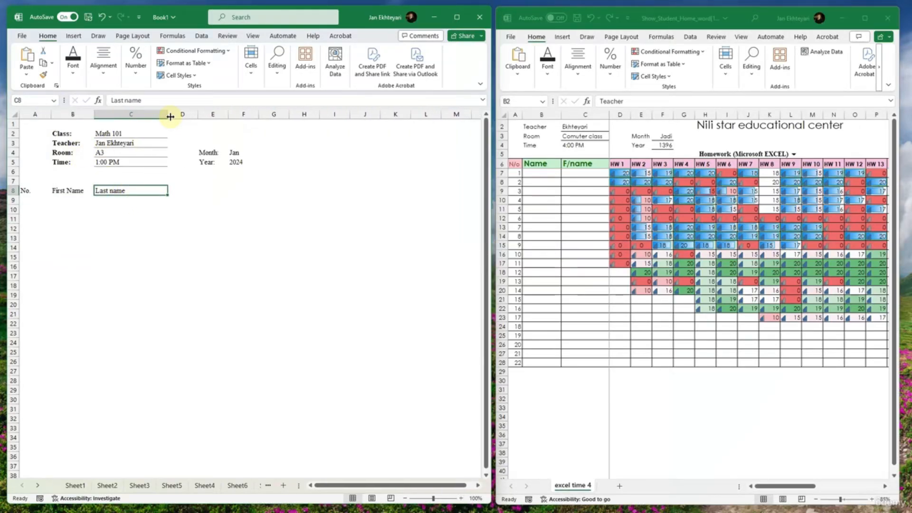
{"action": "left_click", "coordinate": [35, 190]}
{"action": "left_click", "coordinate": [136, 115]}
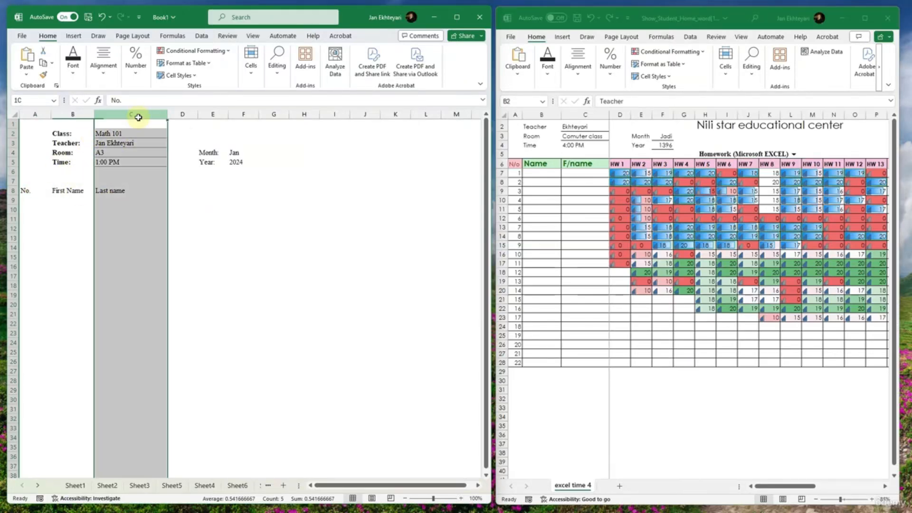
{"action": "left_click", "coordinate": [139, 190]}
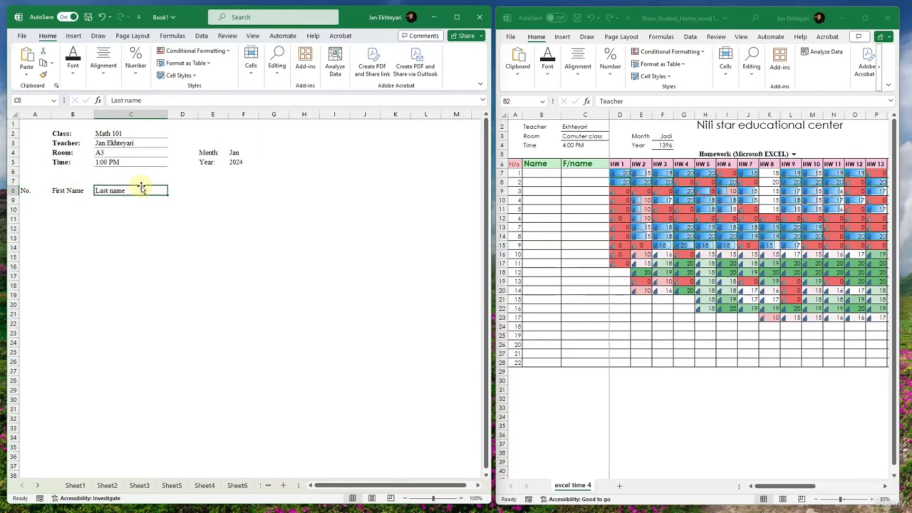
- Narrow column A so the No. column takes up less room
{"action": "left_click", "coordinate": [146, 136]}
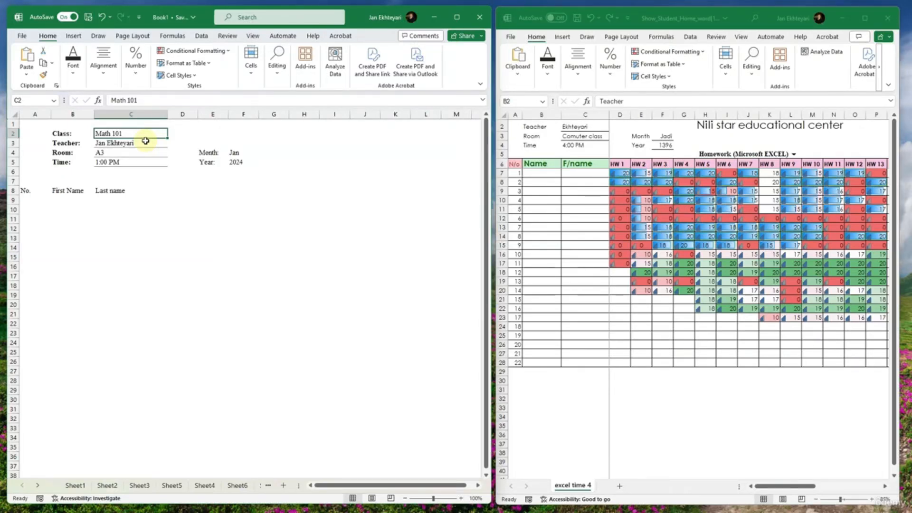
{"action": "left_click", "coordinate": [65, 188]}
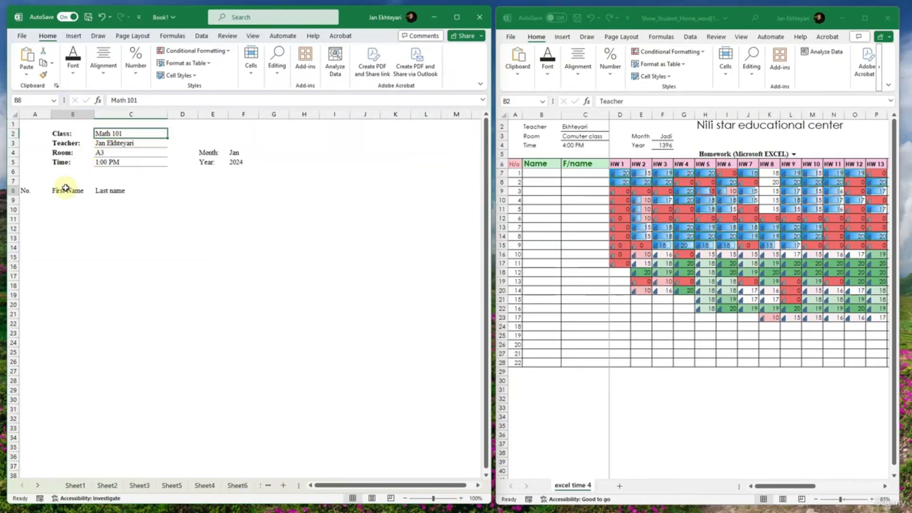
{"action": "left_click", "coordinate": [26, 191]}
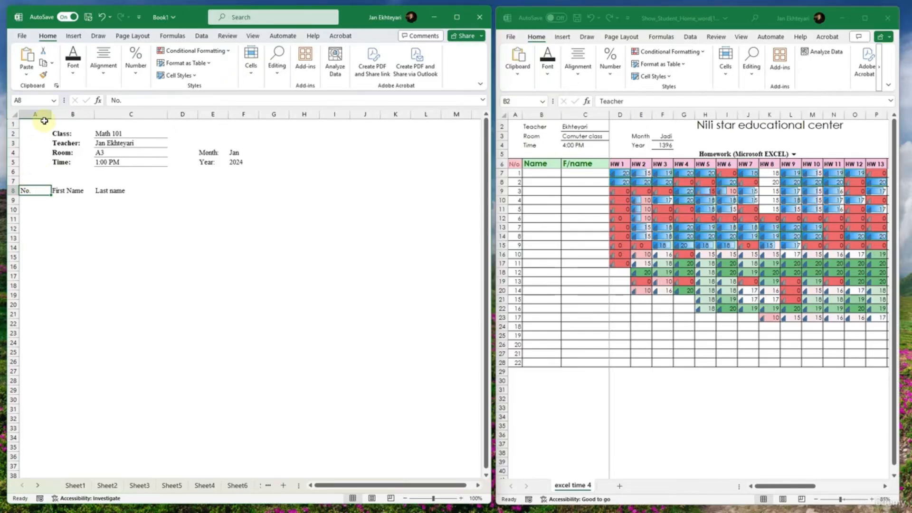
{"action": "left_click_drag", "start_coordinate": [49, 116], "coordinate": [45, 189]}
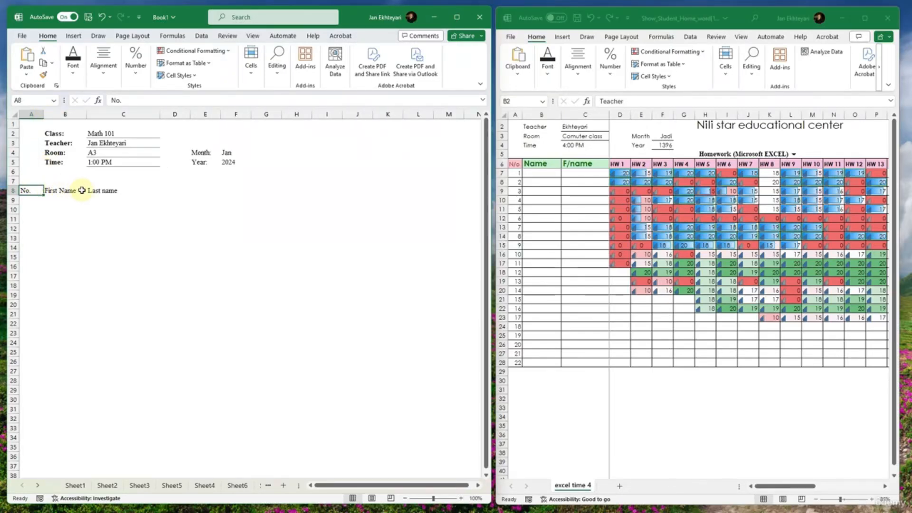
- Enter the first assignment heading "Assigmetn #01" in D8 and fit column D to it
{"action": "left_click", "coordinate": [109, 191]}
{"action": "left_click", "coordinate": [164, 192]}
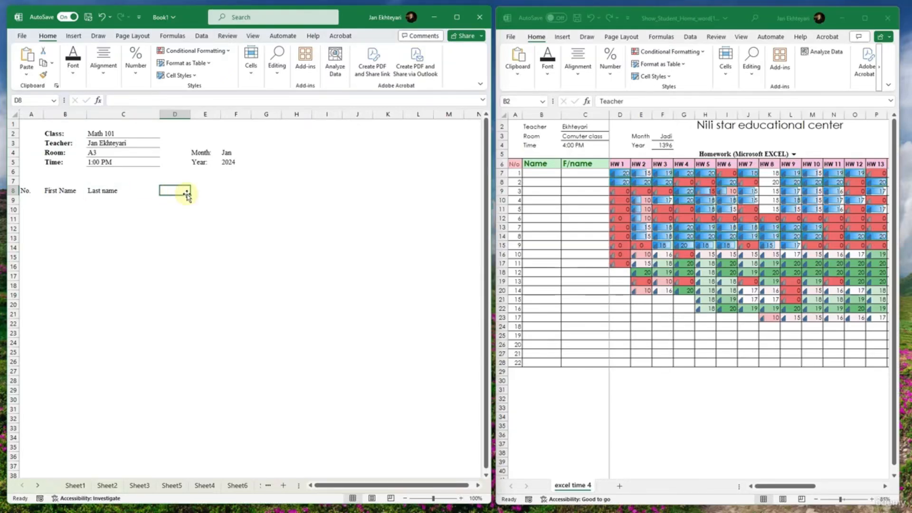
{"action": "type", "text": "A"}
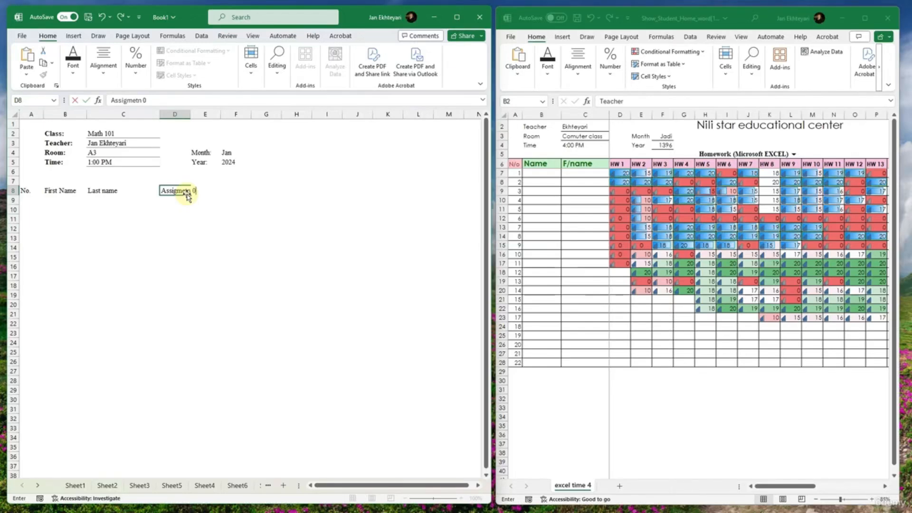
{"action": "type", "text": "ssigmetn #01"}
{"action": "key", "text": "Tab"}
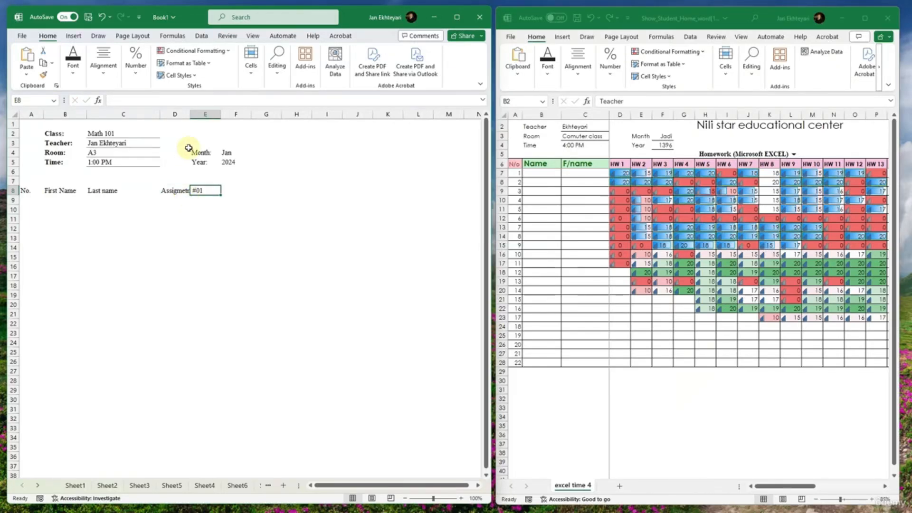
{"action": "left_click", "coordinate": [189, 190]}
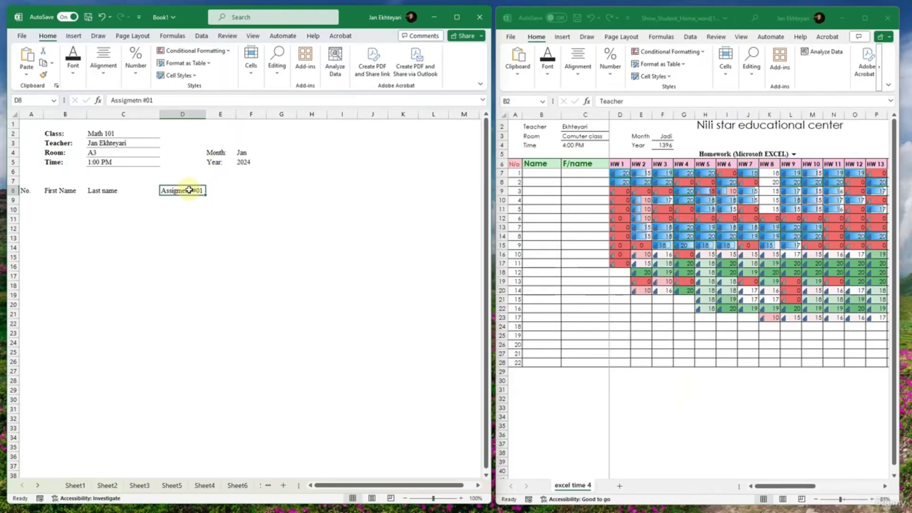
- Correct the D8 heading to "Assignment #01" and fill the series across row 8 through "Assignment #10" in M8
{"action": "double_click", "coordinate": [187, 190]}
{"action": "type", "text": "A"}
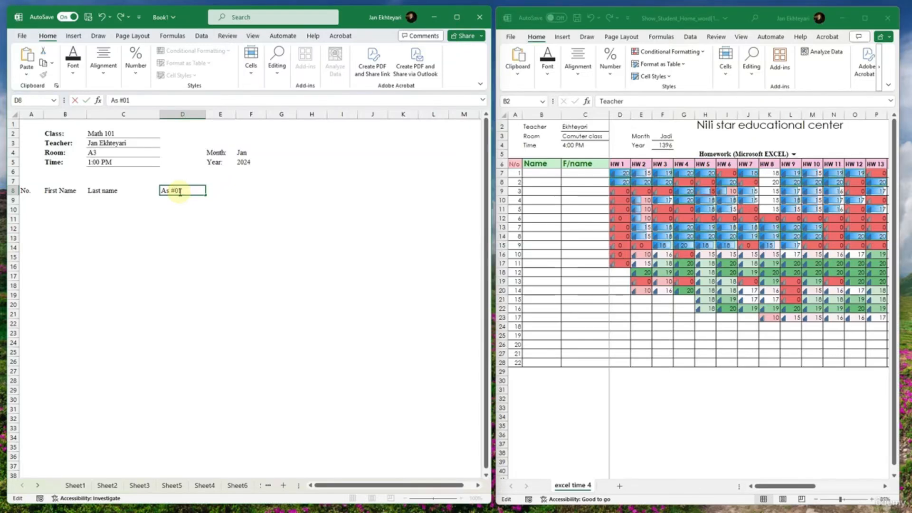
{"action": "type", "text": "ssigment"}
{"action": "double_click", "coordinate": [180, 190]}
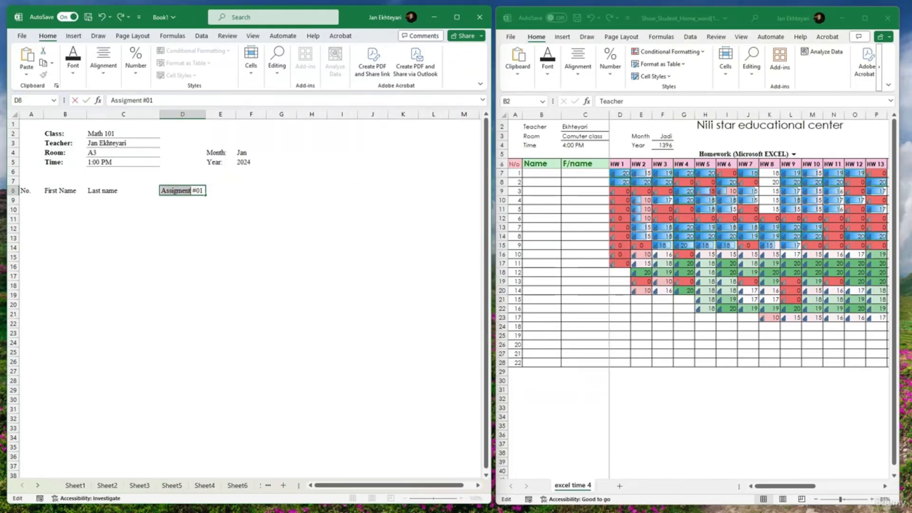
{"action": "key", "text": "alt+Tab"}
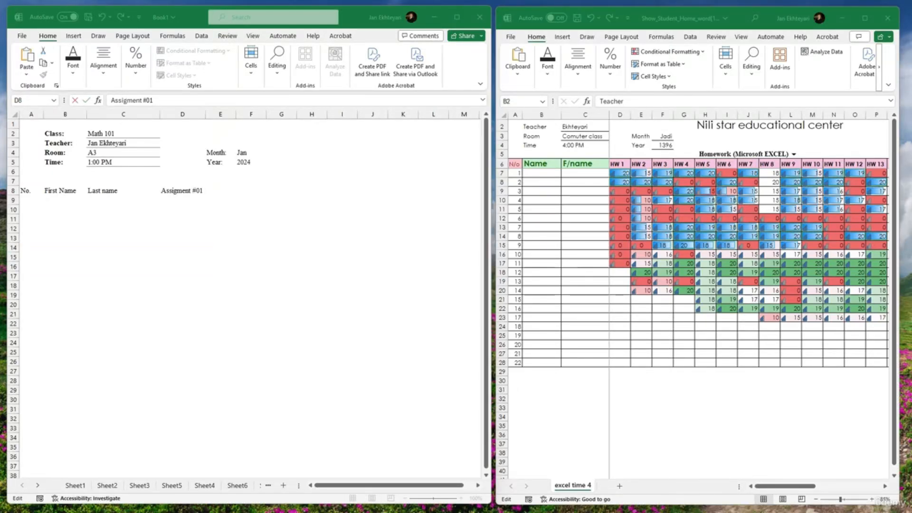
{"action": "left_click", "coordinate": [165, 208]}
{"action": "left_click", "coordinate": [174, 191]}
{"action": "type", "text": "n"}
{"action": "key", "text": "ctrl+Return"}
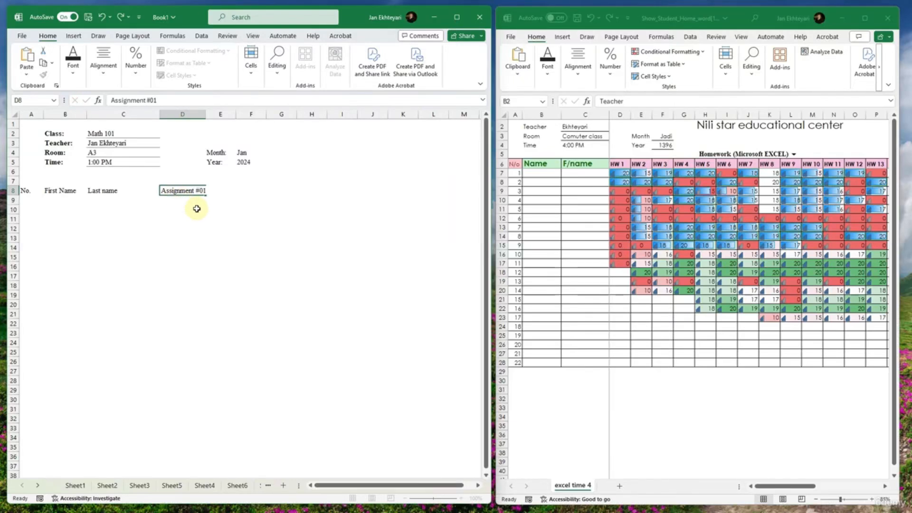
{"action": "left_click_drag", "start_coordinate": [206, 195], "coordinate": [409, 192]}
{"action": "left_click", "coordinate": [274, 228]}
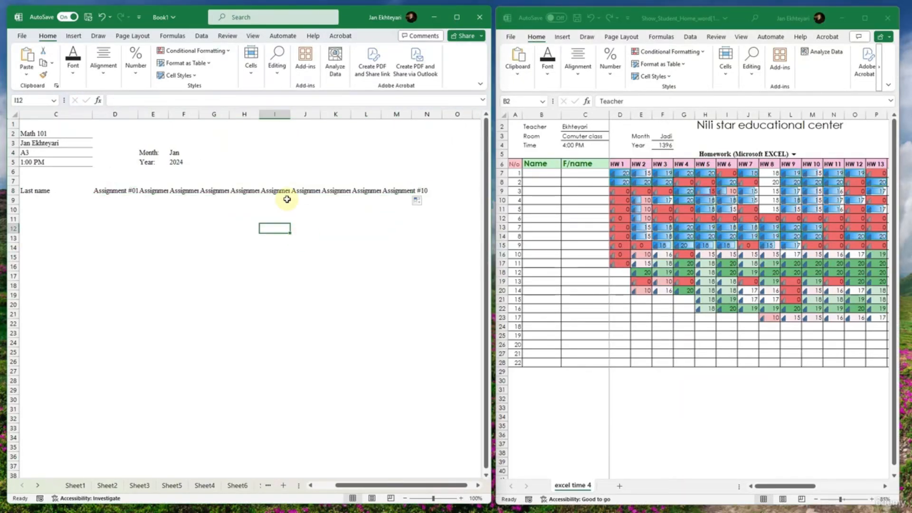
- Fit columns D, E and G through L to the width of their assignment headings
{"action": "double_click", "coordinate": [136, 114]}
{"action": "double_click", "coordinate": [172, 113]}
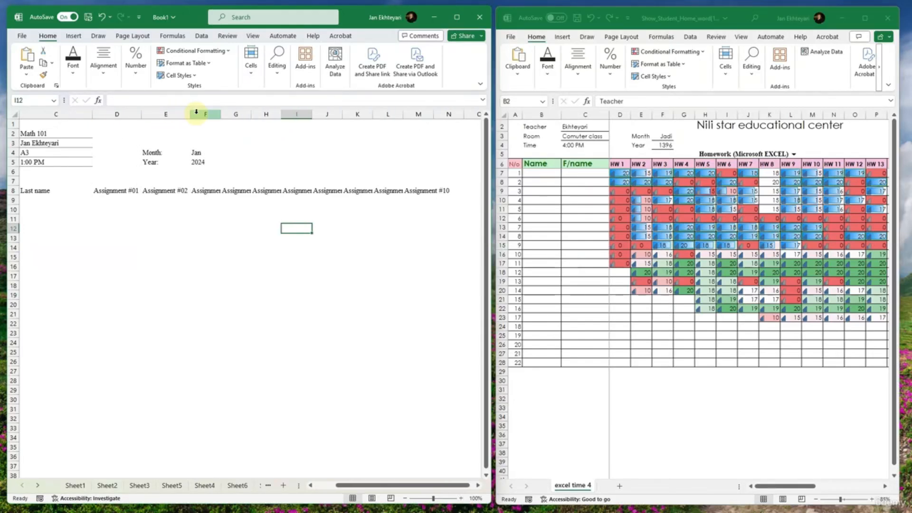
{"action": "left_click_drag", "start_coordinate": [220, 112], "coordinate": [222, 112]}
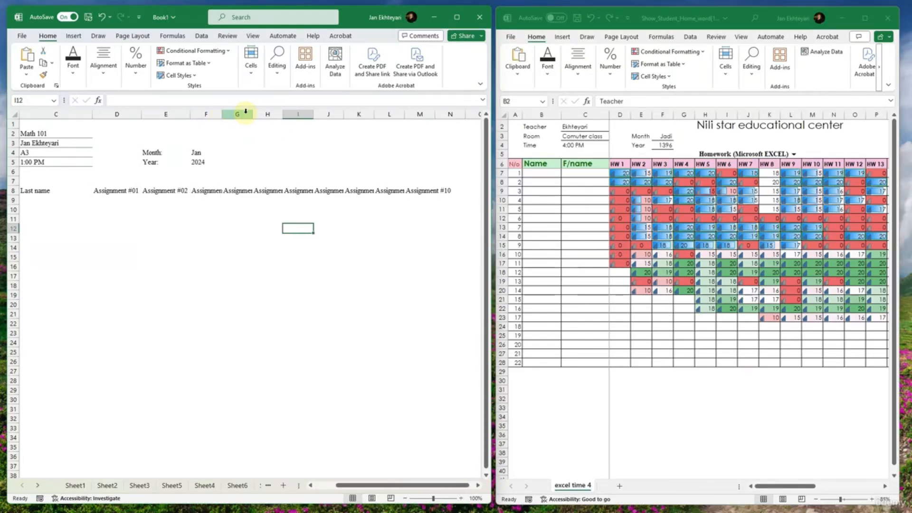
{"action": "double_click", "coordinate": [251, 112]}
{"action": "double_click", "coordinate": [301, 112]}
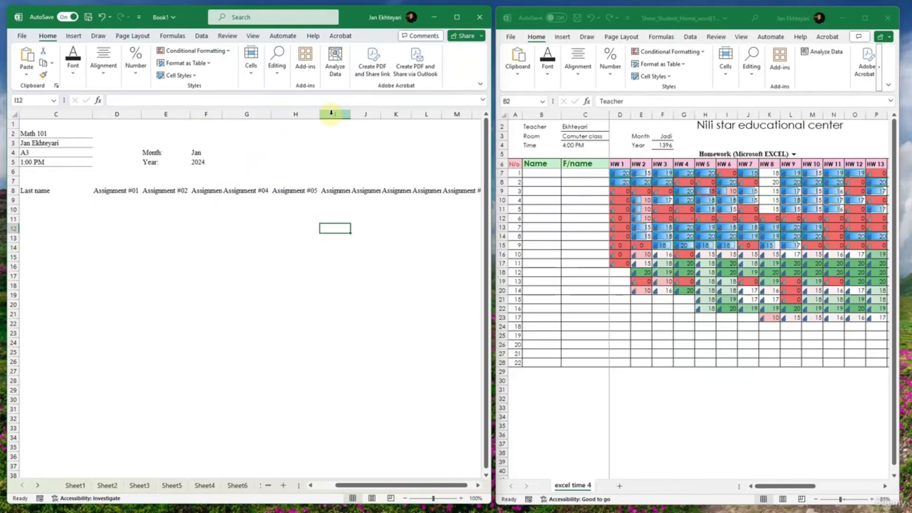
{"action": "double_click", "coordinate": [352, 116]}
{"action": "double_click", "coordinate": [398, 114]}
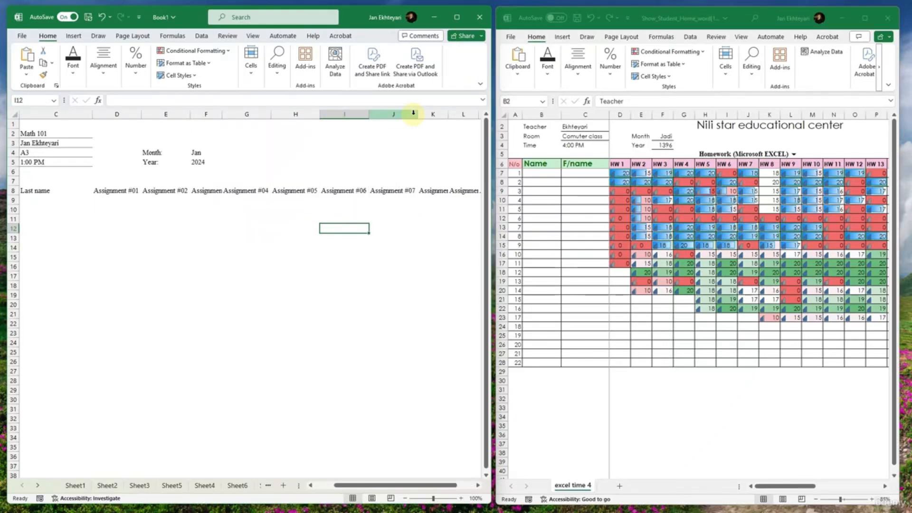
{"action": "double_click", "coordinate": [448, 115]}
{"action": "left_click", "coordinate": [442, 169]}
{"action": "scroll", "coordinate": [484, 170], "scroll_direction": "right", "scroll_amount": 1}
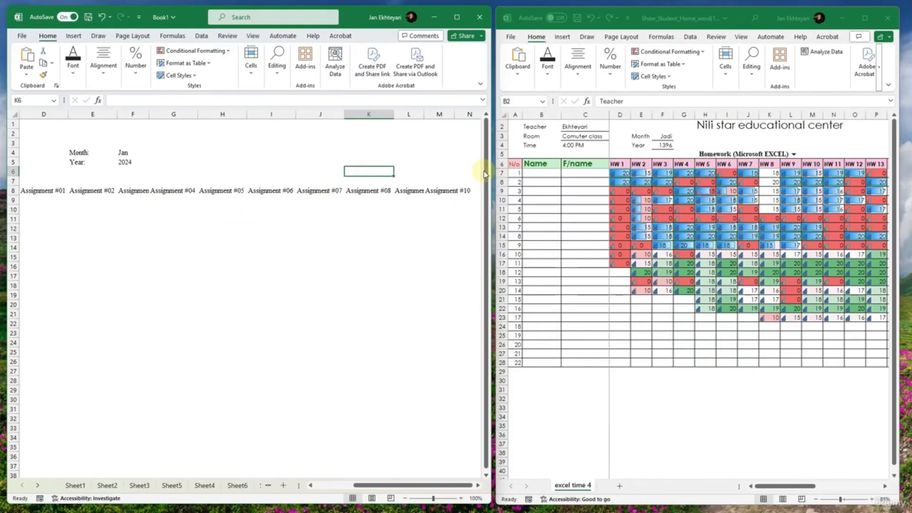
{"action": "double_click", "coordinate": [393, 114]}
{"action": "double_click", "coordinate": [424, 114]}
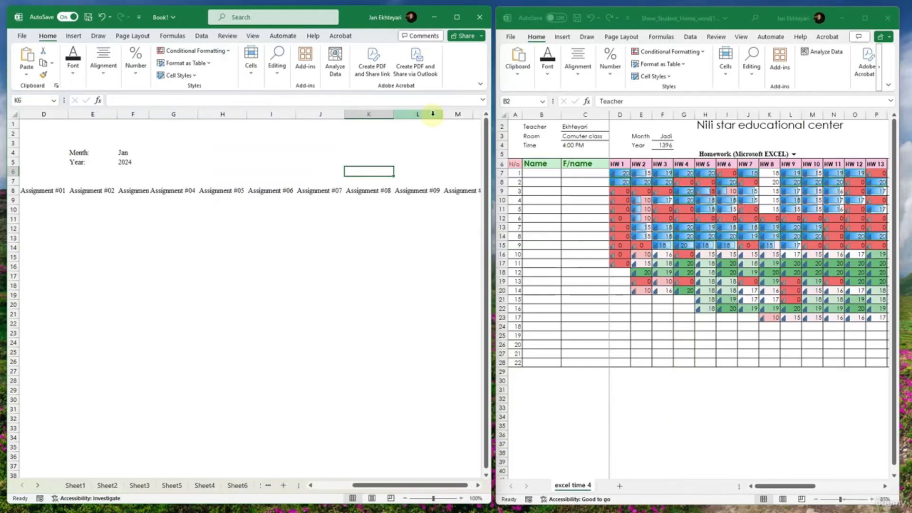
{"action": "left_click_drag", "start_coordinate": [440, 162], "coordinate": [10, 196]}
{"action": "double_click", "coordinate": [422, 115]}
- Number the student rows 1 to 15 in A9:A23 by entering the first numbers and extending the series down
{"action": "left_click", "coordinate": [189, 274]}
{"action": "scroll", "coordinate": [191, 274], "scroll_direction": "down", "scroll_amount": 3}
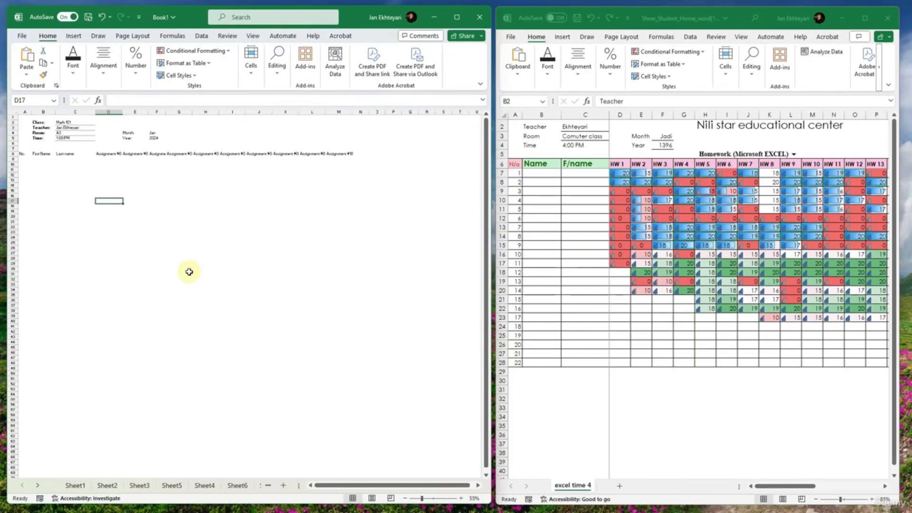
{"action": "scroll", "coordinate": [172, 264], "scroll_direction": "up", "scroll_amount": 2}
{"action": "left_click_drag", "start_coordinate": [177, 235], "coordinate": [4, 217]}
{"action": "left_click_drag", "start_coordinate": [118, 171], "coordinate": [140, 171]}
{"action": "left_click", "coordinate": [105, 192]}
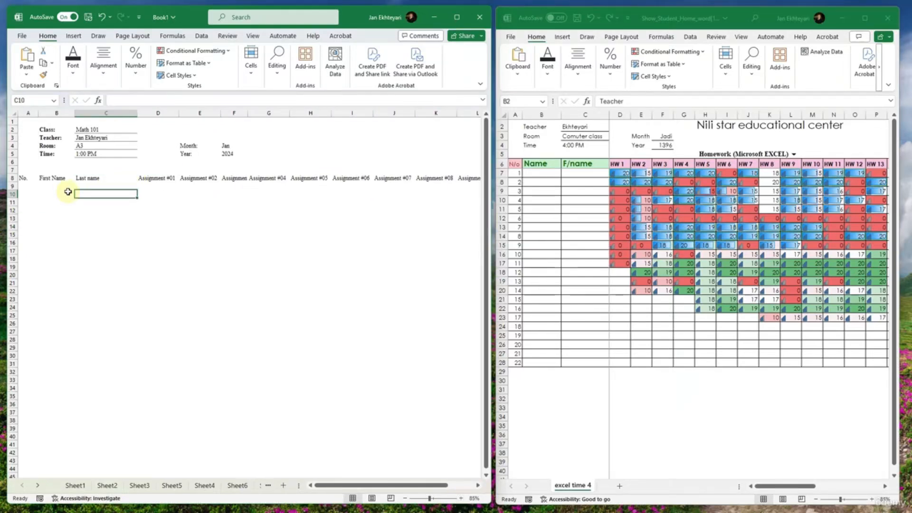
{"action": "left_click", "coordinate": [27, 186]}
{"action": "type", "text": "1"}
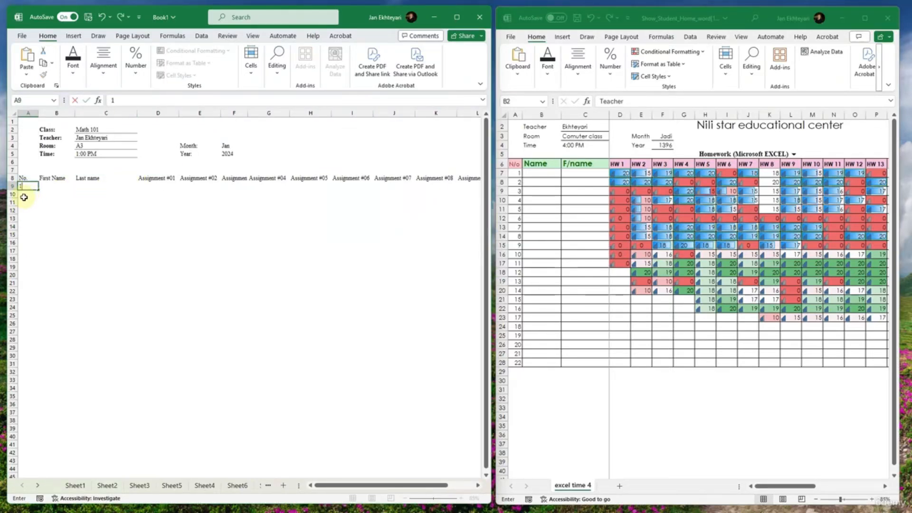
{"action": "key", "text": "Return"}
{"action": "type", "text": "2"}
{"action": "key", "text": "Return"}
{"action": "type", "text": "3"}
{"action": "left_click_drag", "start_coordinate": [26, 188], "coordinate": [35, 305]}
- Enter five students' first names in B9:B13 and fill the list down through B23
{"action": "left_click", "coordinate": [62, 189]}
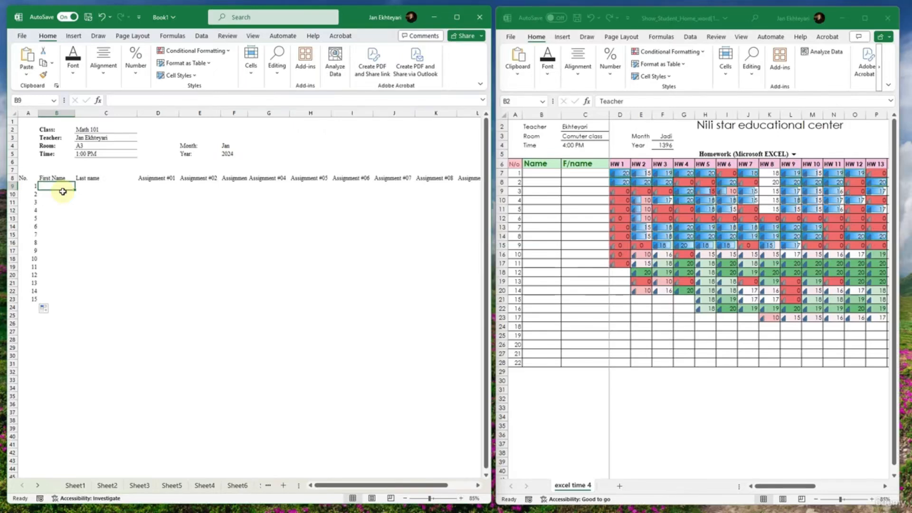
{"action": "type", "text": "Tom"}
{"action": "key", "text": "Return"}
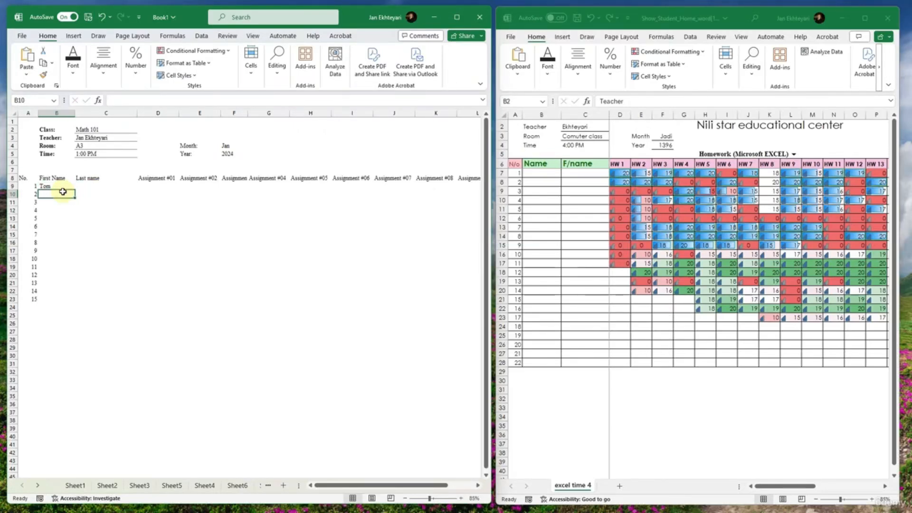
{"action": "type", "text": "Pat"}
{"action": "key", "text": "Return"}
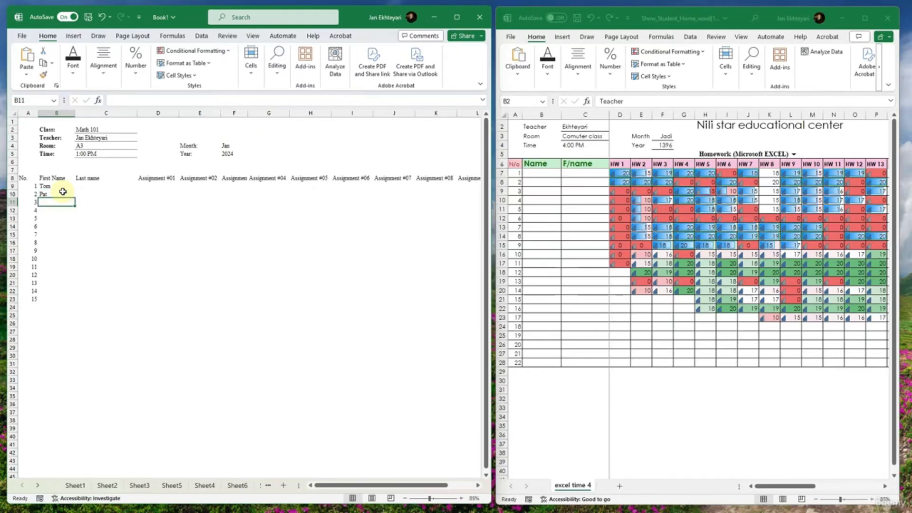
{"action": "type", "text": "M"}
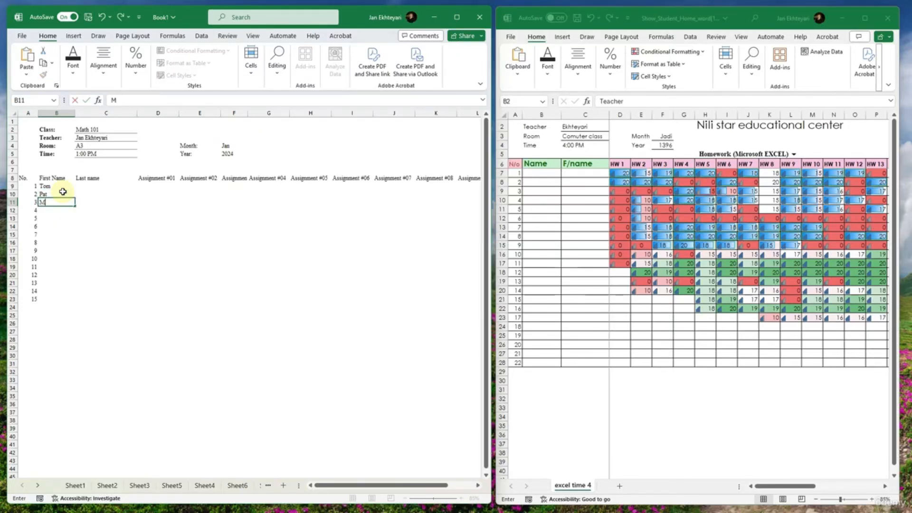
{"action": "type", "text": "itch"}
{"action": "key", "text": "Return"}
{"action": "type", "text": "Br"}
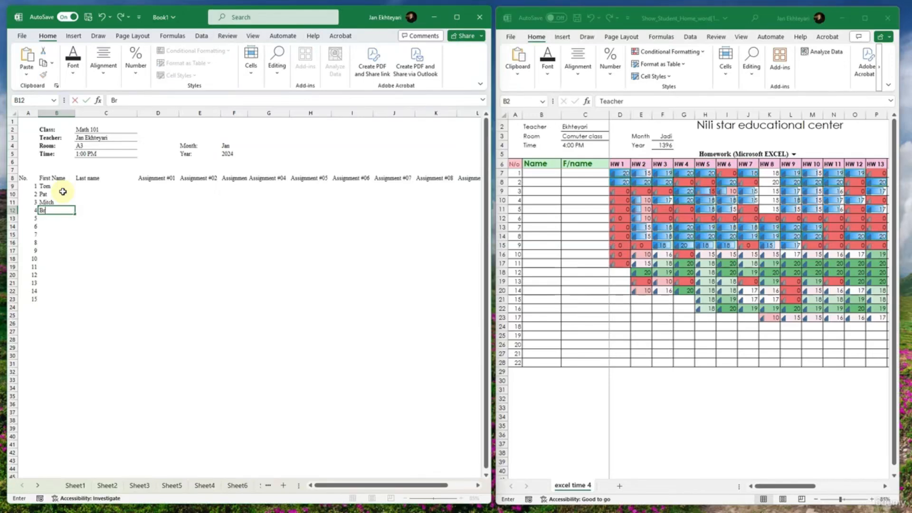
{"action": "type", "text": "ian"}
{"action": "key", "text": "Return"}
{"action": "type", "text": "Jan"}
{"action": "key", "text": "Return"}
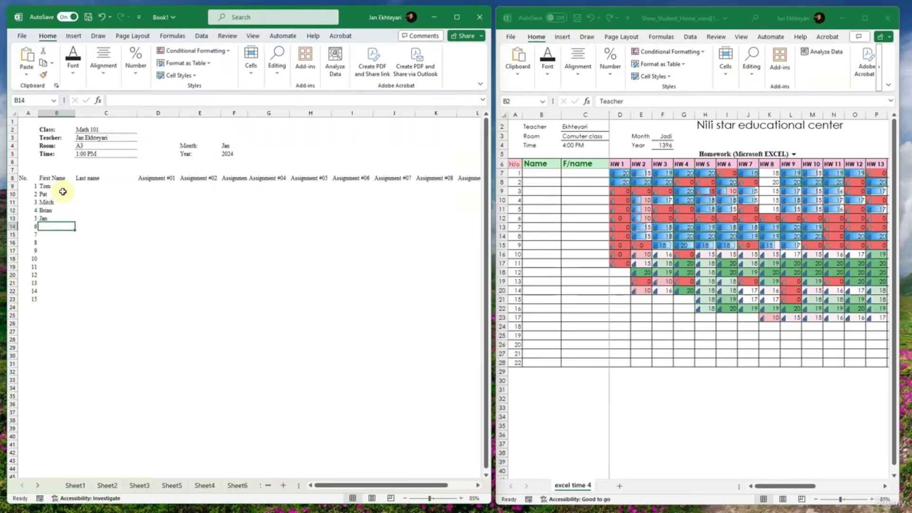
{"action": "left_click_drag", "start_coordinate": [62, 193], "coordinate": [80, 303]}
- Copy the first names in B9:B23 into the Last name cells C9:C23 and look through the paste options
{"action": "key", "text": "ctrl+c"}
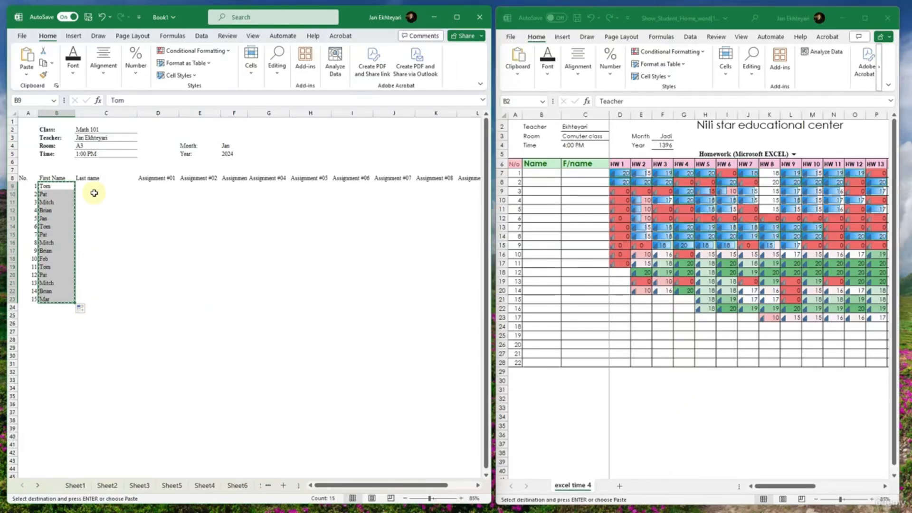
{"action": "left_click_drag", "start_coordinate": [93, 186], "coordinate": [96, 297]}
{"action": "key", "text": "ctrl+v"}
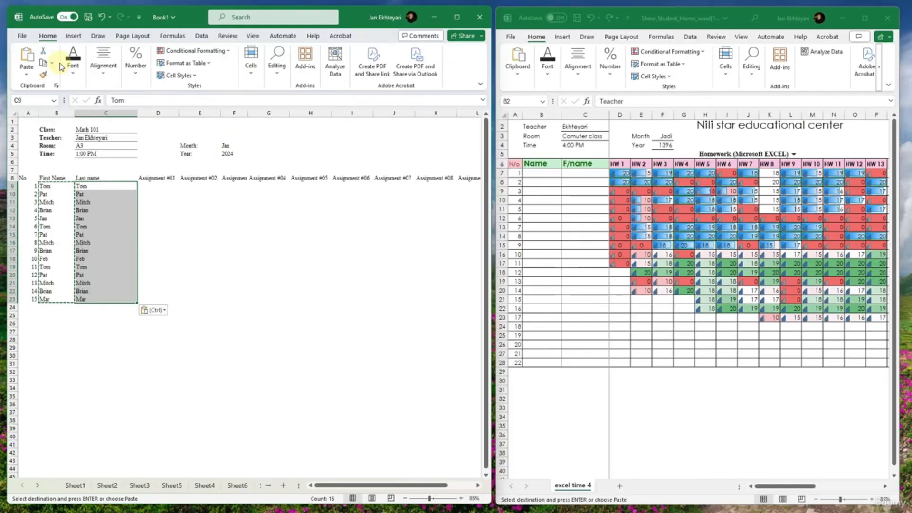
{"action": "left_click", "coordinate": [27, 75]}
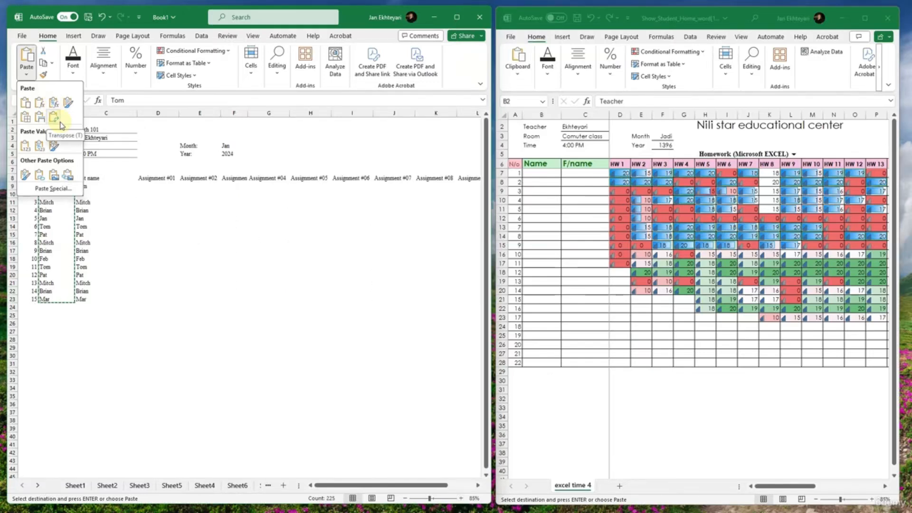
{"action": "left_click", "coordinate": [122, 244]}
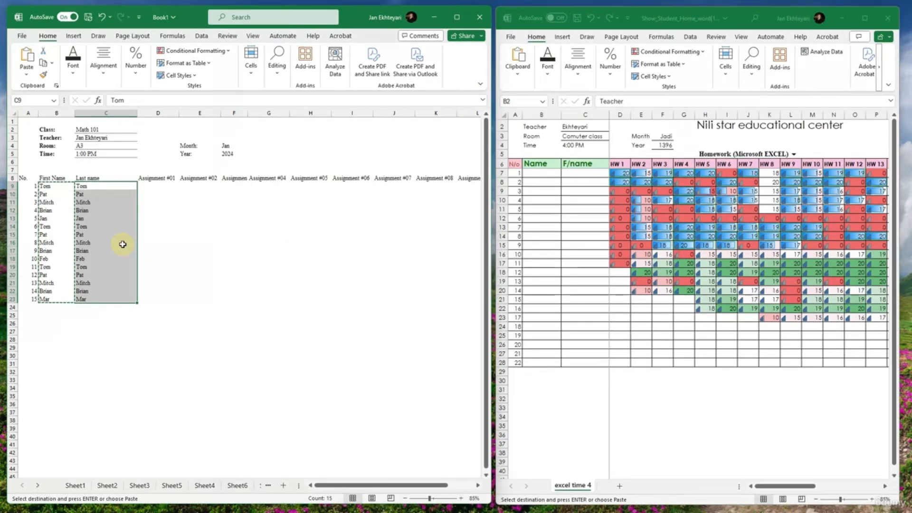
- Clear the copied names from C9:C23
{"action": "left_click", "coordinate": [105, 208]}
{"action": "key", "text": "Escape"}
{"action": "left_click_drag", "start_coordinate": [87, 194], "coordinate": [93, 260]}
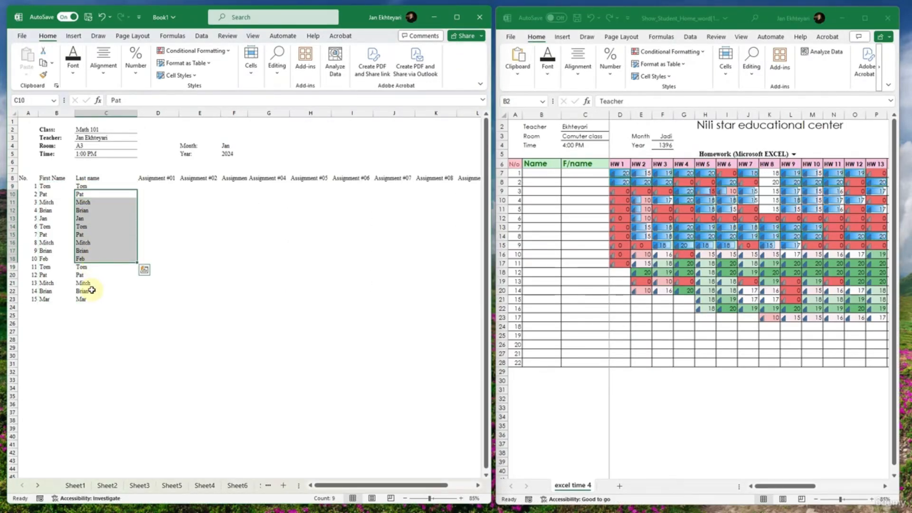
{"action": "left_click_drag", "start_coordinate": [90, 299], "coordinate": [84, 186]}
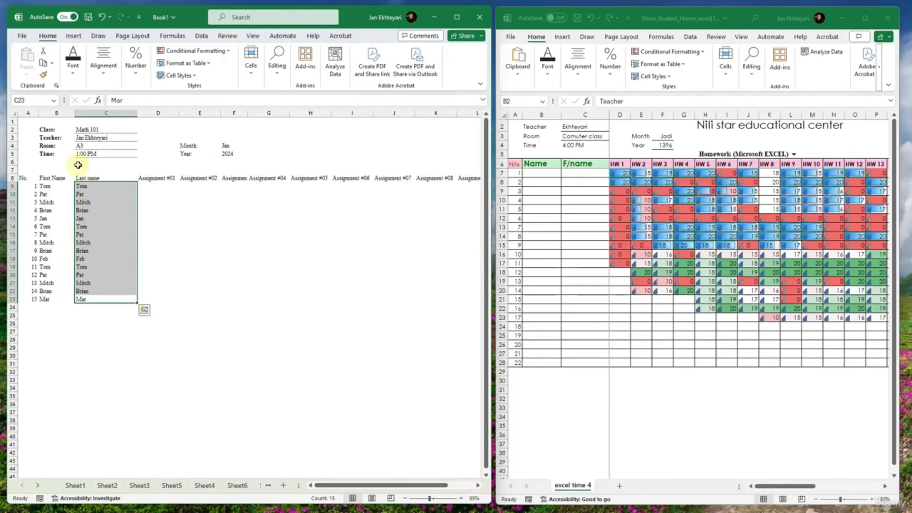
{"action": "key", "text": "Delete"}
- Look through the paste options for the copied first names in B9:B23
{"action": "left_click_drag", "start_coordinate": [55, 295], "coordinate": [93, 293]}
{"action": "key", "text": "ctrl+c"}
{"action": "left_click", "coordinate": [27, 73]}
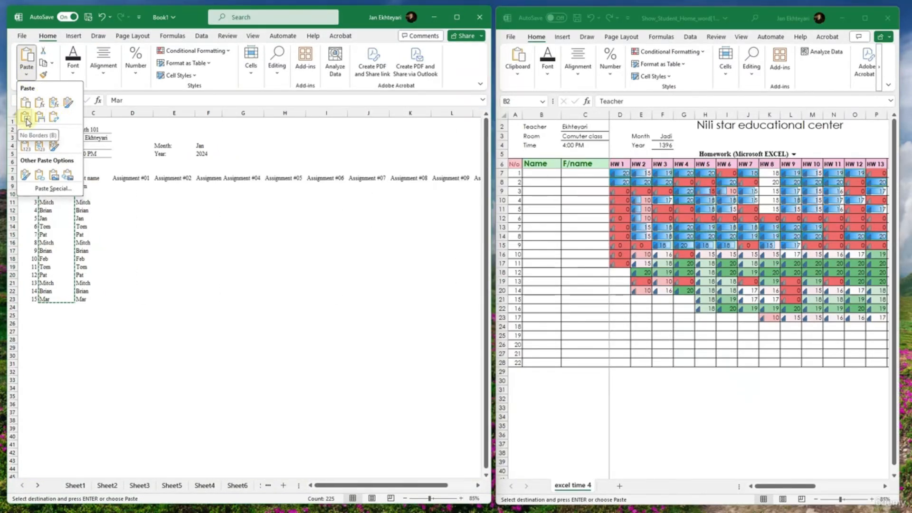
{"action": "left_click", "coordinate": [118, 247]}
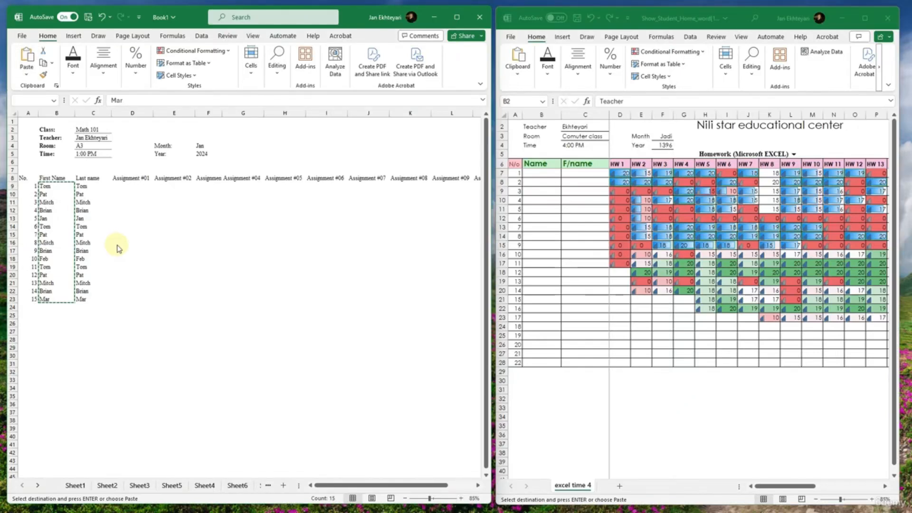
{"action": "key", "text": "Escape"}
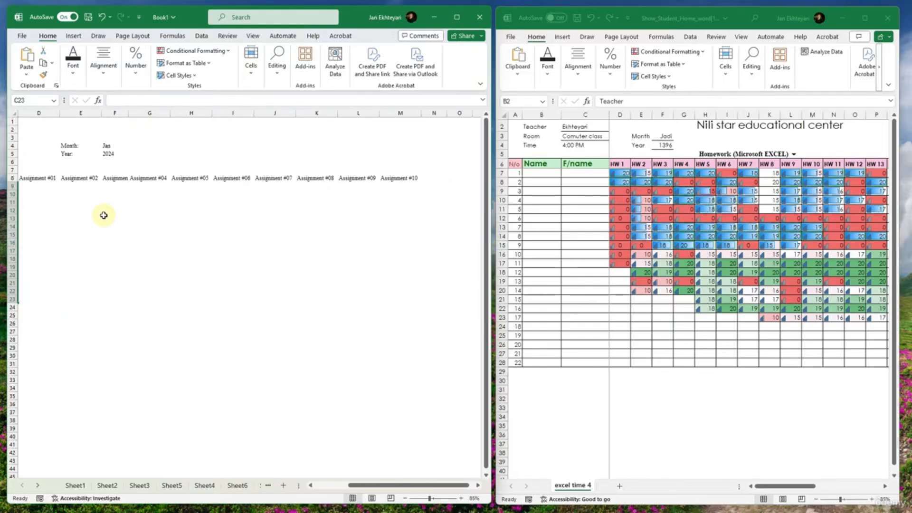
- Enter the last names of the first four students in C9:C12
{"action": "left_click", "coordinate": [91, 188]}
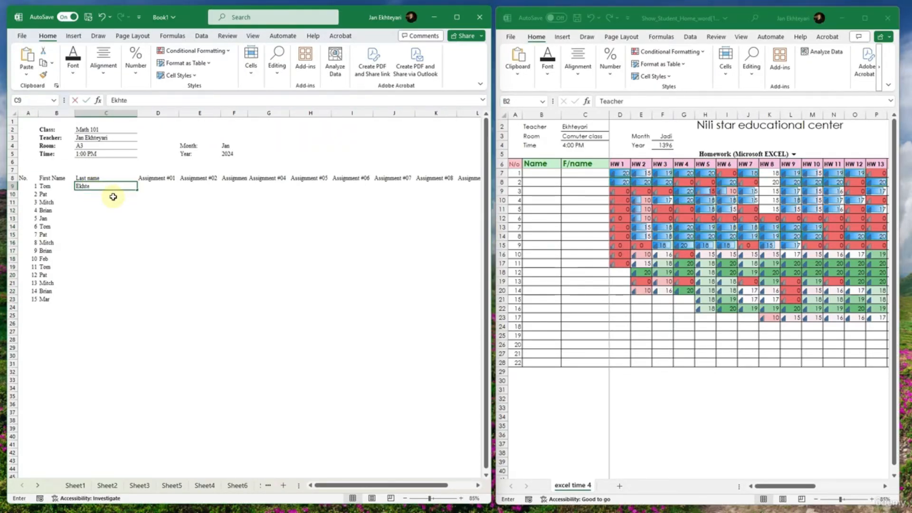
{"action": "key", "text": "Return"}
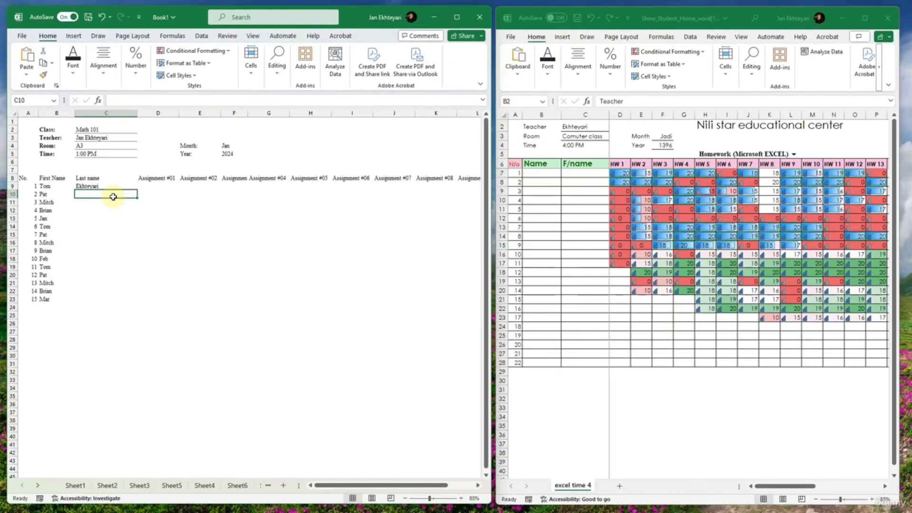
{"action": "type", "text": "Brian"}
{"action": "key", "text": "Return"}
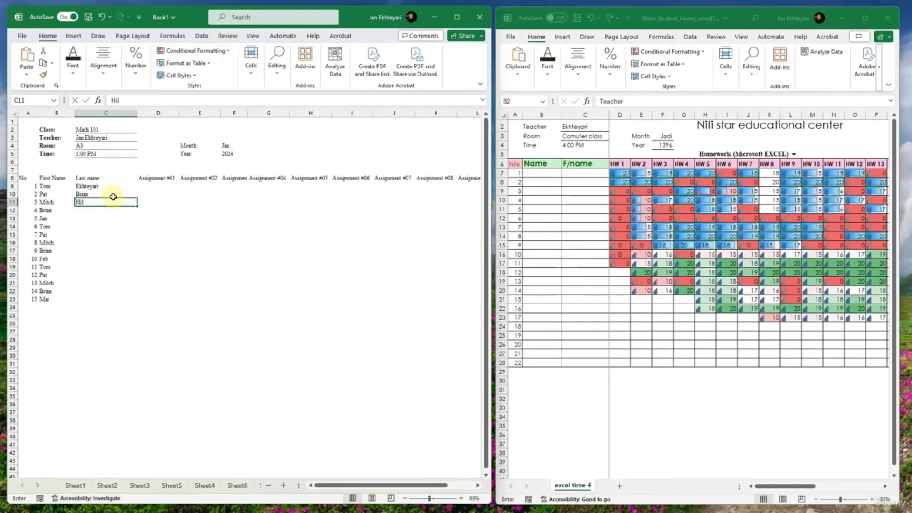
{"action": "key", "text": "Return"}
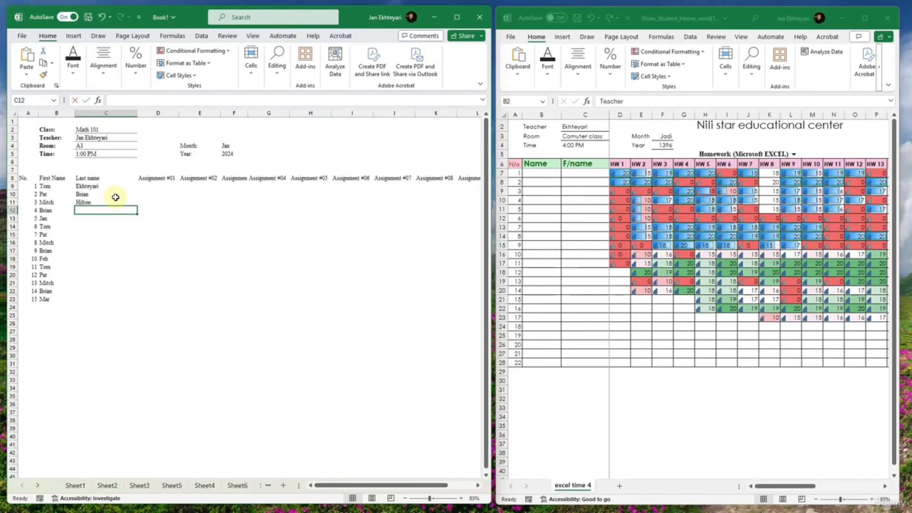
{"action": "type", "text": "Walker"}
{"action": "key", "text": "Return"}
- Fill the four last names down the Last name column through C23
{"action": "left_click_drag", "start_coordinate": [110, 187], "coordinate": [132, 302]}
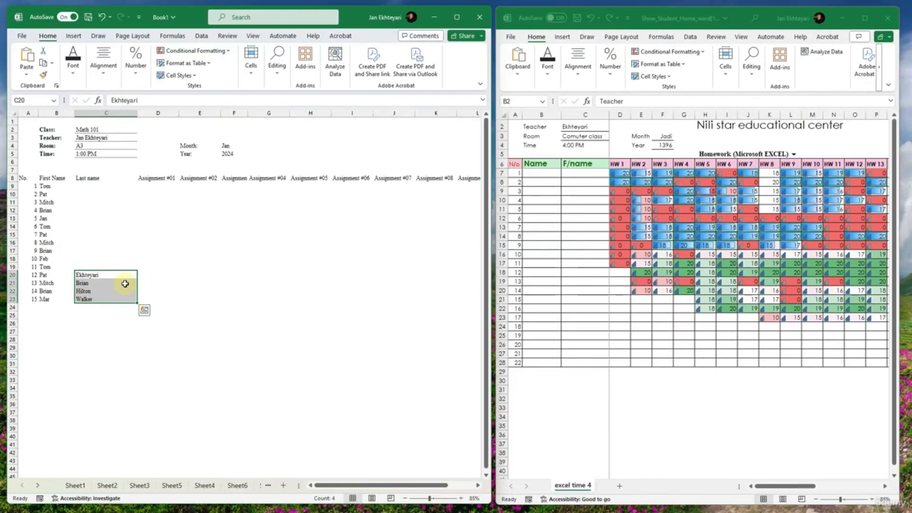
{"action": "key", "text": "ctrl+z"}
{"action": "left_click_drag", "start_coordinate": [139, 216], "coordinate": [131, 299]}
{"action": "left_click", "coordinate": [193, 243]}
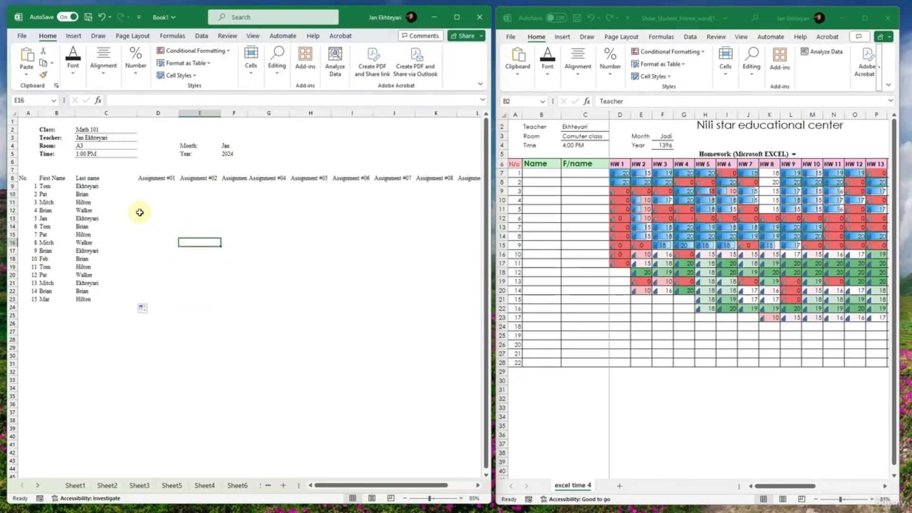
{"action": "left_click", "coordinate": [124, 203]}
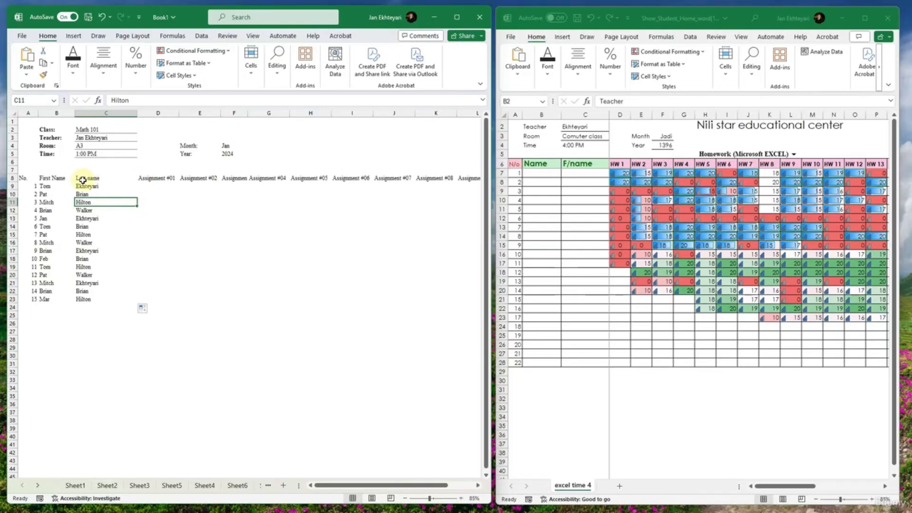
- Apply All Borders to the table A8:M23 and look at the border line styles
{"action": "left_click_drag", "start_coordinate": [23, 179], "coordinate": [405, 301]}
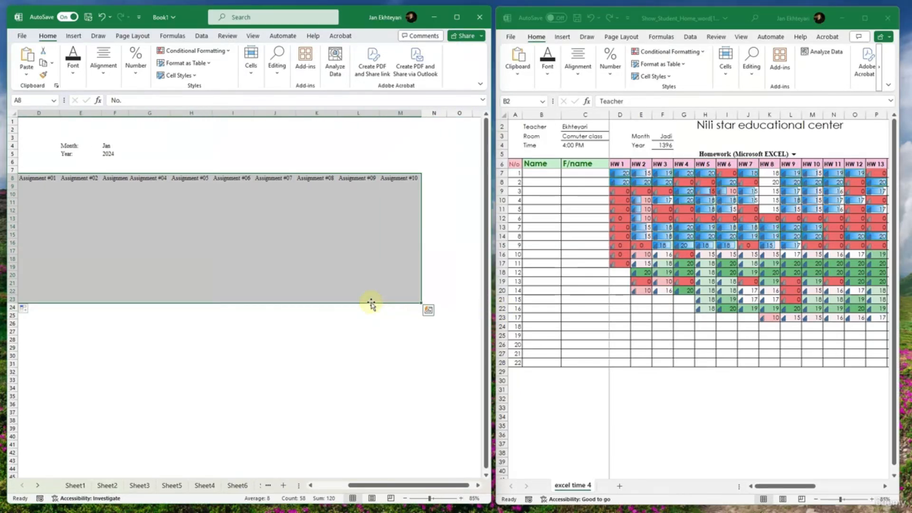
{"action": "left_click", "coordinate": [27, 74]}
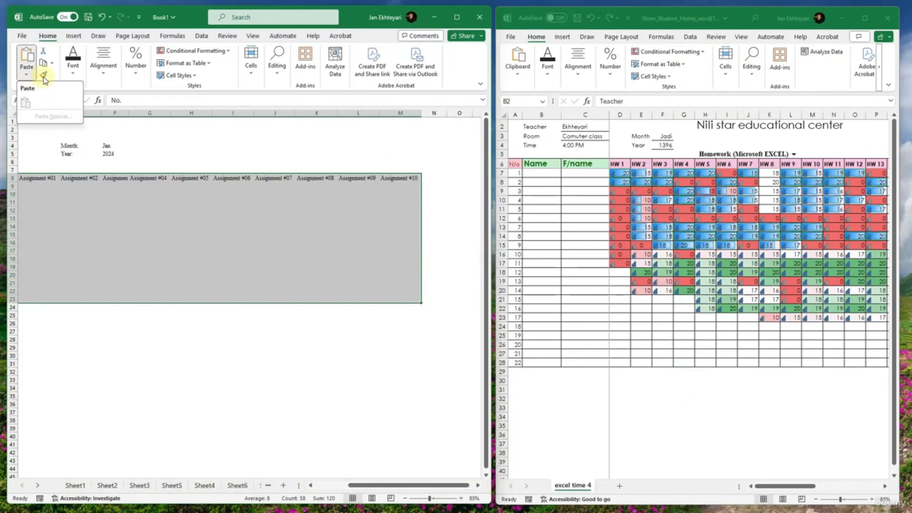
{"action": "left_click", "coordinate": [73, 66]}
{"action": "left_click", "coordinate": [123, 114]}
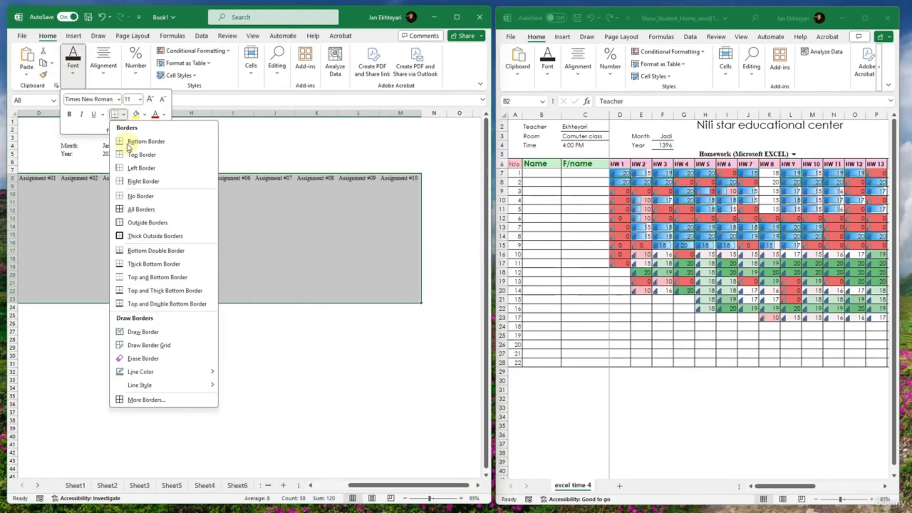
{"action": "left_click", "coordinate": [141, 209]}
{"action": "left_click", "coordinate": [123, 116]}
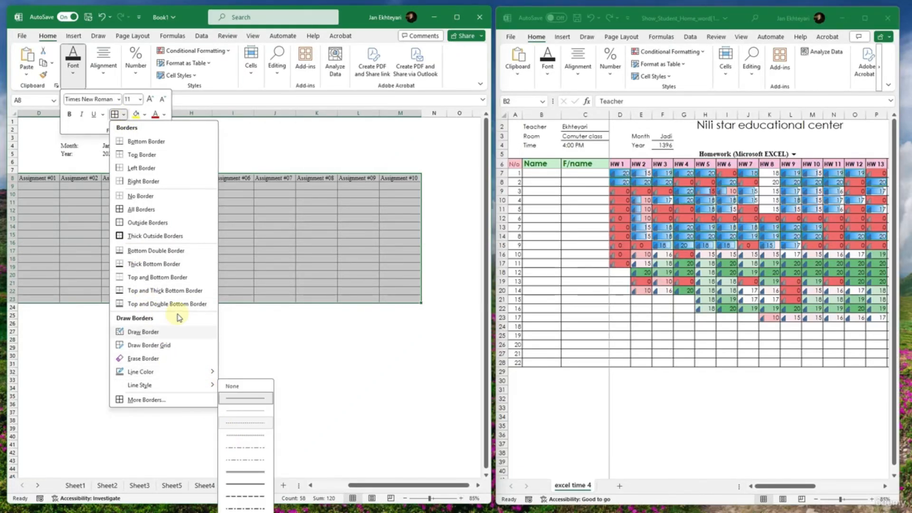
{"action": "left_click", "coordinate": [273, 258]}
{"action": "left_click", "coordinate": [272, 257]}
{"action": "left_click_drag", "start_coordinate": [258, 236], "coordinate": [1, 244]}
{"action": "left_click", "coordinate": [192, 266]}
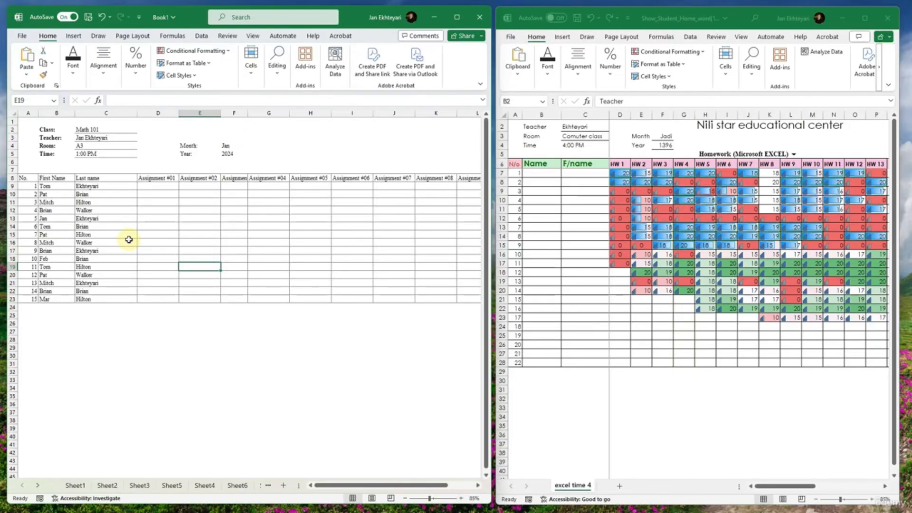
- Freeze columns A to C of Book1's grade sheet, as in the reference workbook
{"action": "left_click", "coordinate": [596, 320]}
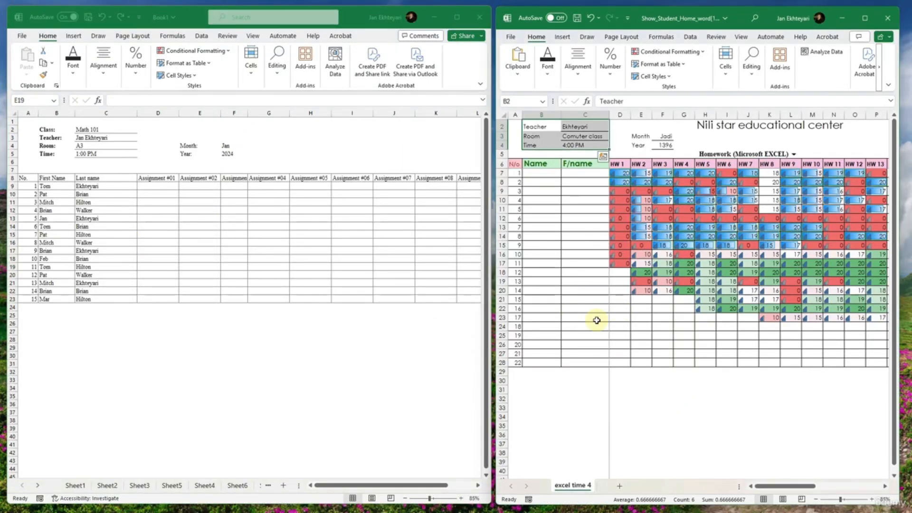
{"action": "left_click_drag", "start_coordinate": [593, 326], "coordinate": [511, 319]}
{"action": "left_click", "coordinate": [392, 254]}
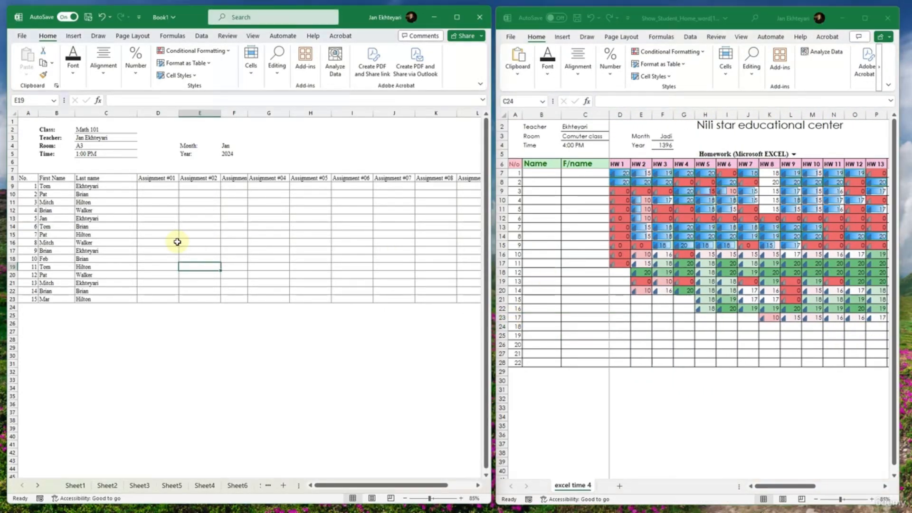
{"action": "left_click", "coordinate": [156, 113]}
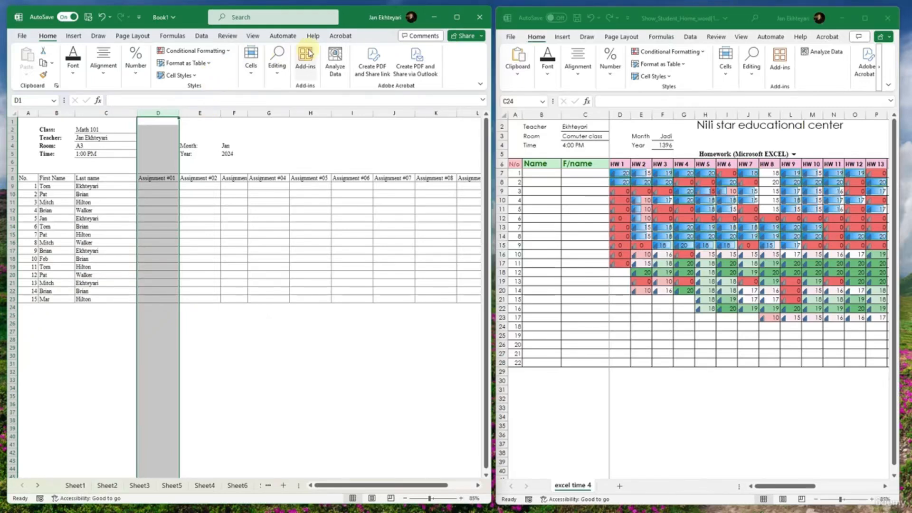
{"action": "left_click", "coordinate": [253, 35]}
{"action": "left_click", "coordinate": [311, 75]}
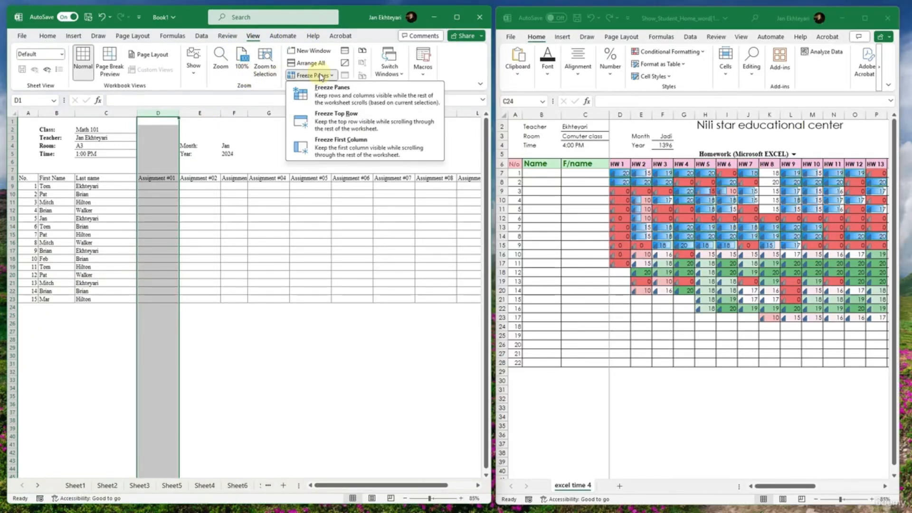
{"action": "left_click", "coordinate": [328, 90]}
{"action": "left_click", "coordinate": [198, 211]}
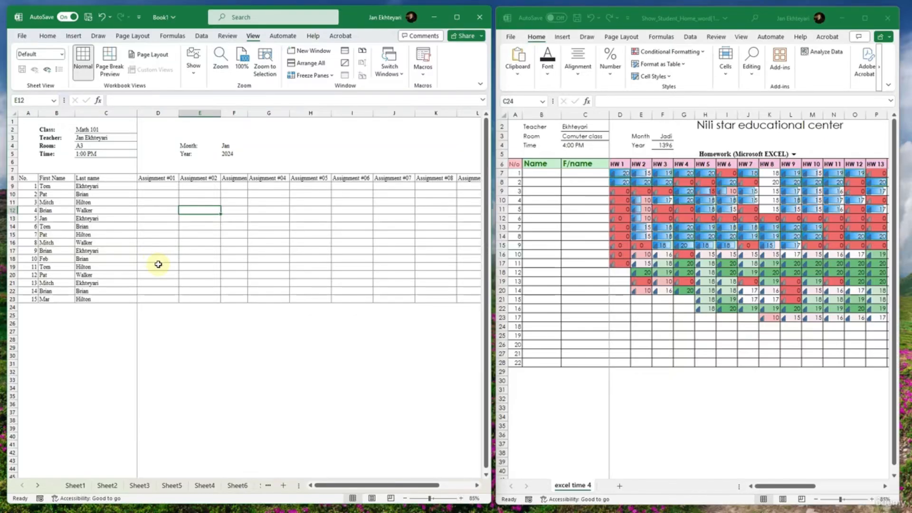
- Narrow the Last name column C to roughly the width of its longest entry
{"action": "key", "text": "super+shift+s"}
{"action": "left_click_drag", "start_coordinate": [145, 476], "coordinate": [119, 101]}
{"action": "left_click", "coordinate": [105, 212]}
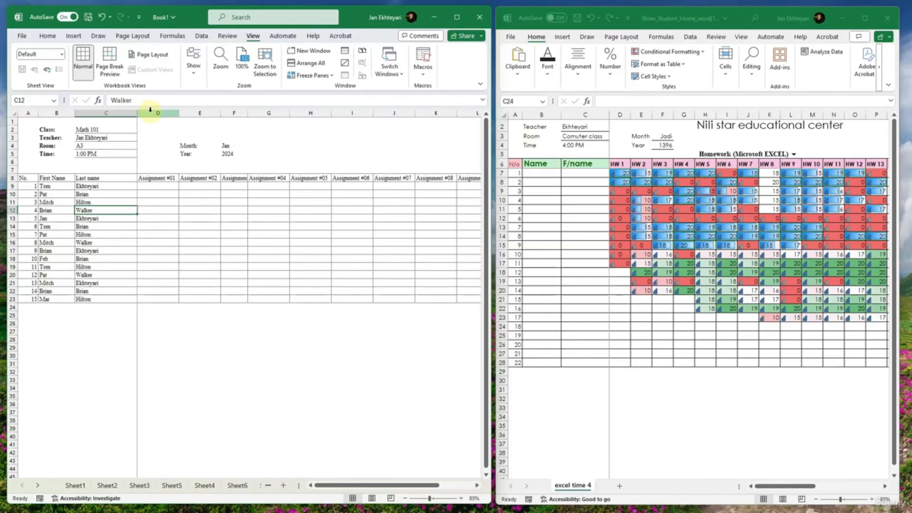
{"action": "left_click", "coordinate": [134, 113]}
{"action": "left_click", "coordinate": [134, 120]}
{"action": "left_click_drag", "start_coordinate": [137, 113], "coordinate": [113, 114]}
{"action": "left_click", "coordinate": [128, 209]}
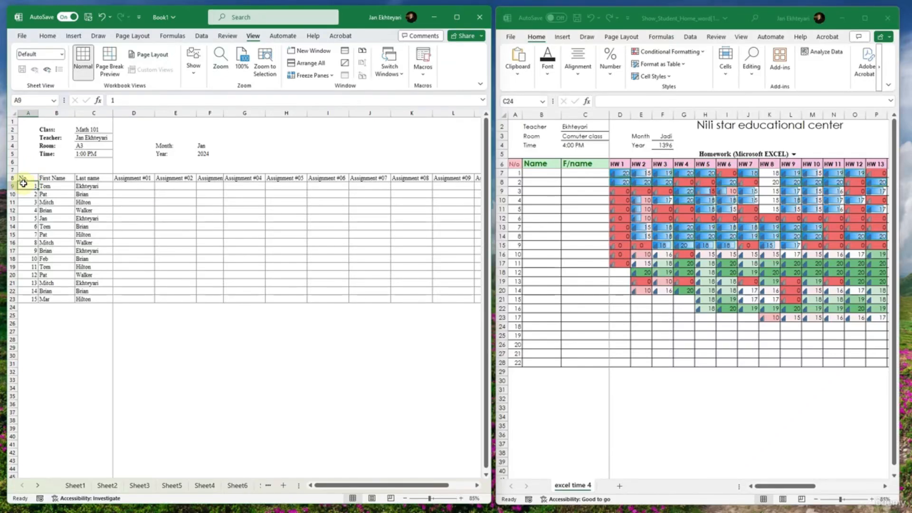
- Set the sheet zoom to 100% and widen the Book1 window across the whole screen
{"action": "left_click_drag", "start_coordinate": [93, 217], "coordinate": [438, 235]}
{"action": "left_click", "coordinate": [307, 244]}
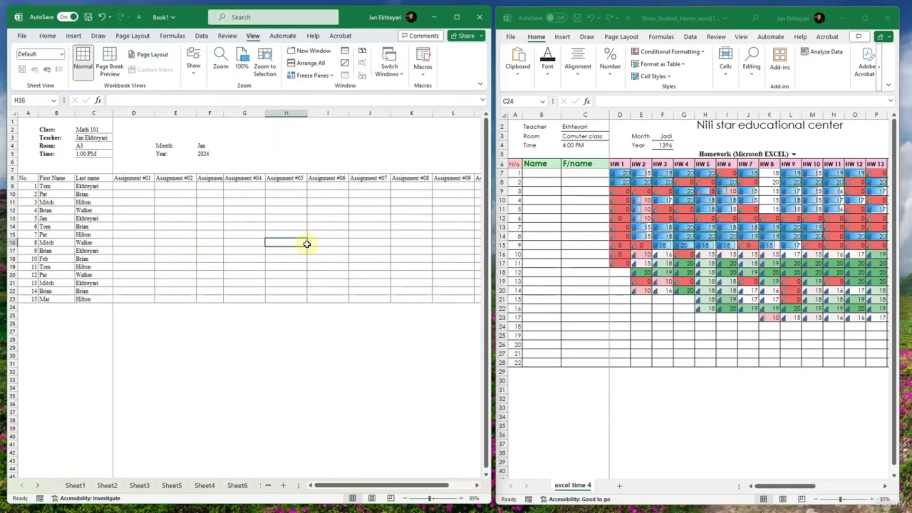
{"action": "scroll", "coordinate": [306, 244], "scroll_direction": "up", "scroll_amount": 3, "text": "ctrl"}
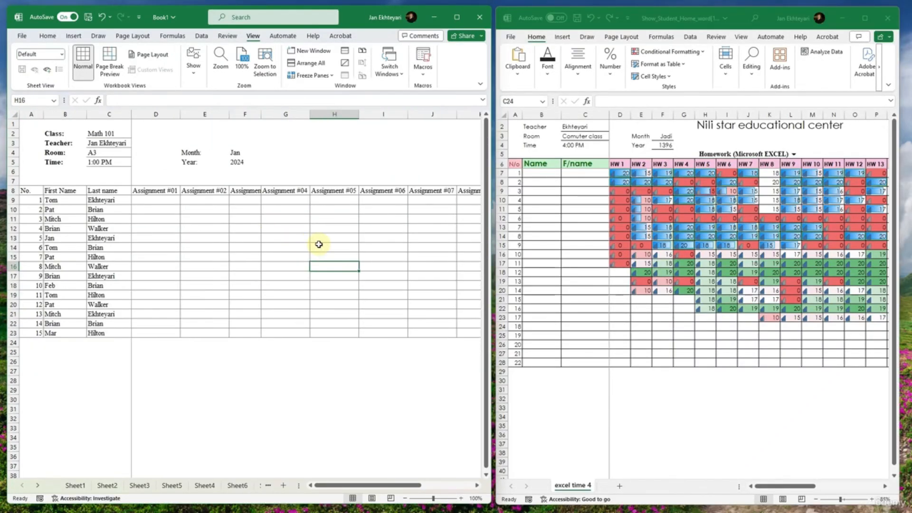
{"action": "left_click_drag", "start_coordinate": [333, 218], "coordinate": [112, 218]}
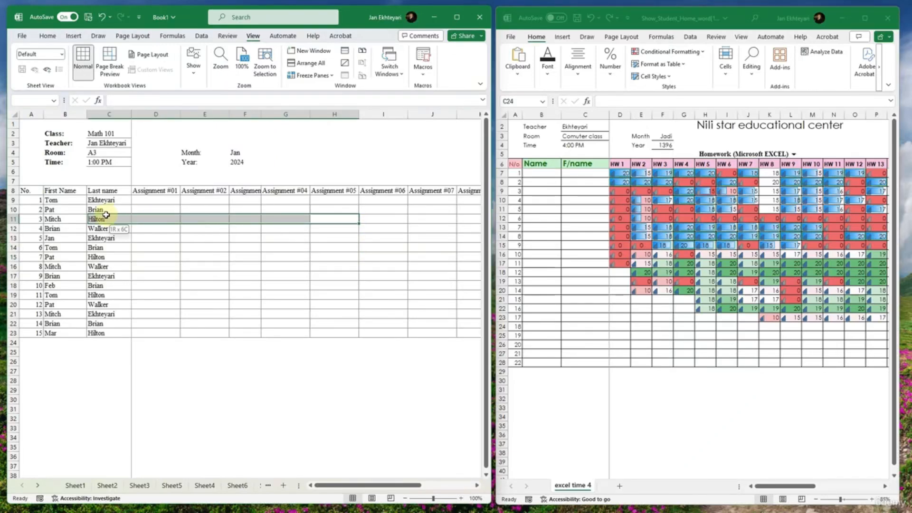
{"action": "left_click_drag", "start_coordinate": [491, 204], "coordinate": [896, 196]}
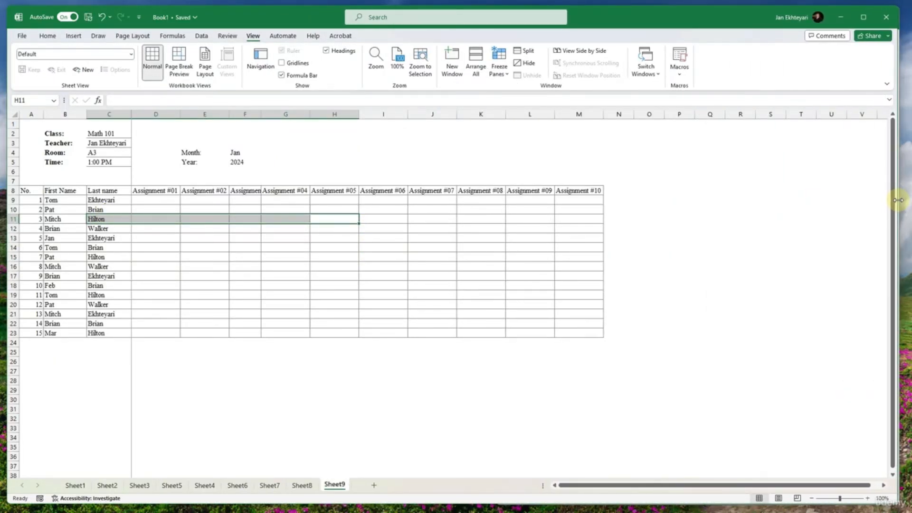
{"action": "left_click_drag", "start_coordinate": [285, 275], "coordinate": [34, 259]}
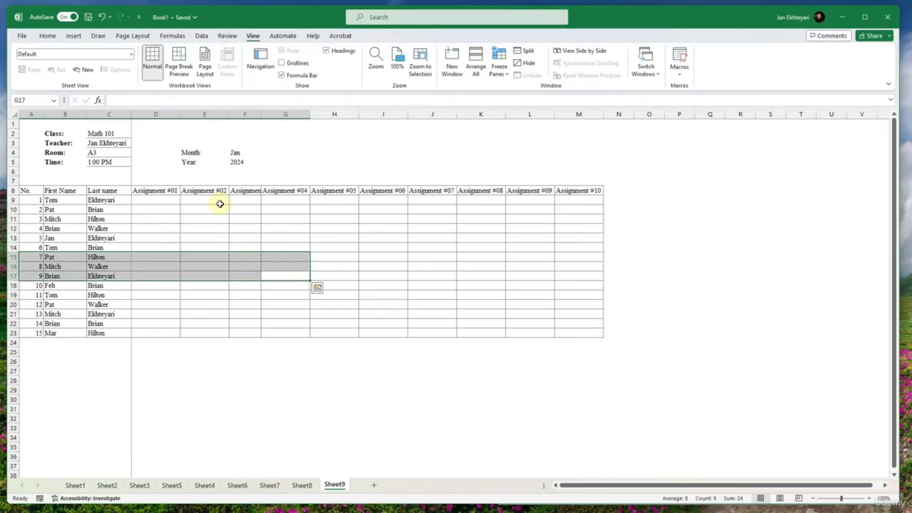
- Merge and center cells G2:J2 above the table for the title
{"action": "left_click", "coordinate": [331, 138]}
{"action": "left_click_drag", "start_coordinate": [317, 136], "coordinate": [391, 132]}
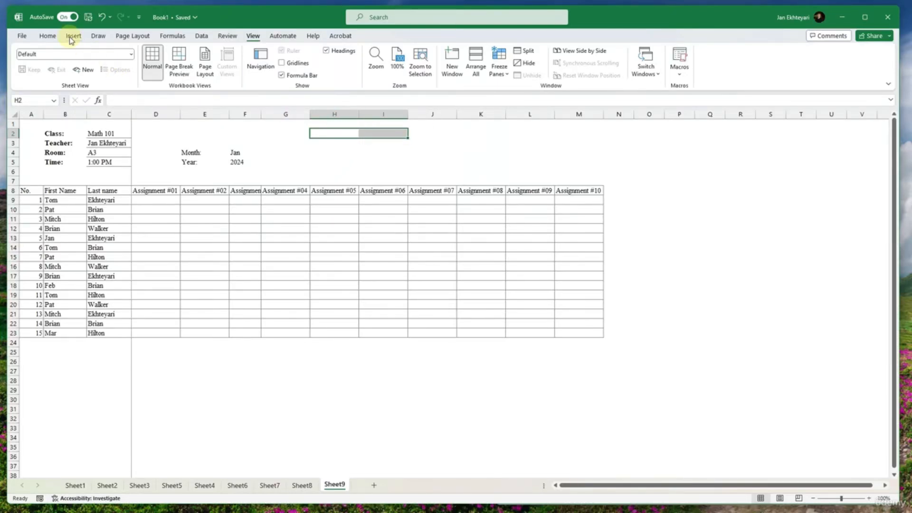
{"action": "left_click", "coordinate": [51, 37]}
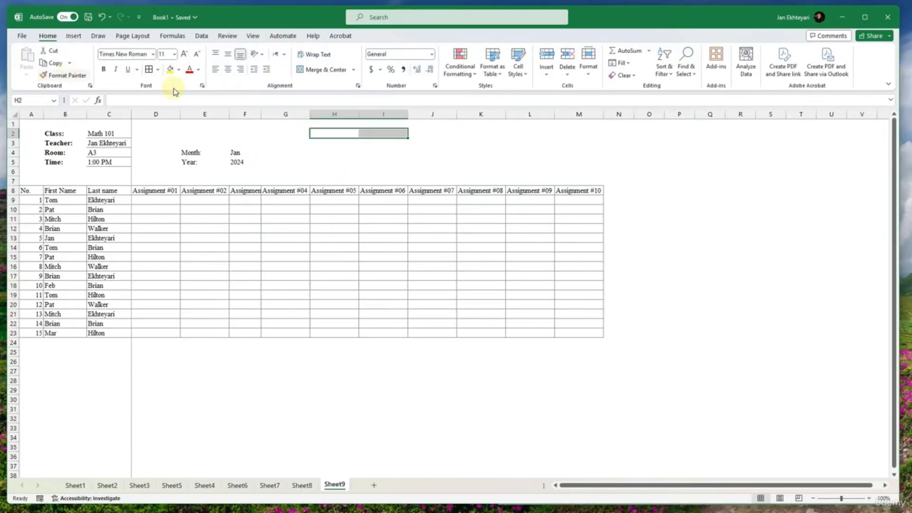
{"action": "left_click_drag", "start_coordinate": [325, 124], "coordinate": [398, 124]}
{"action": "left_click_drag", "start_coordinate": [334, 134], "coordinate": [418, 130]}
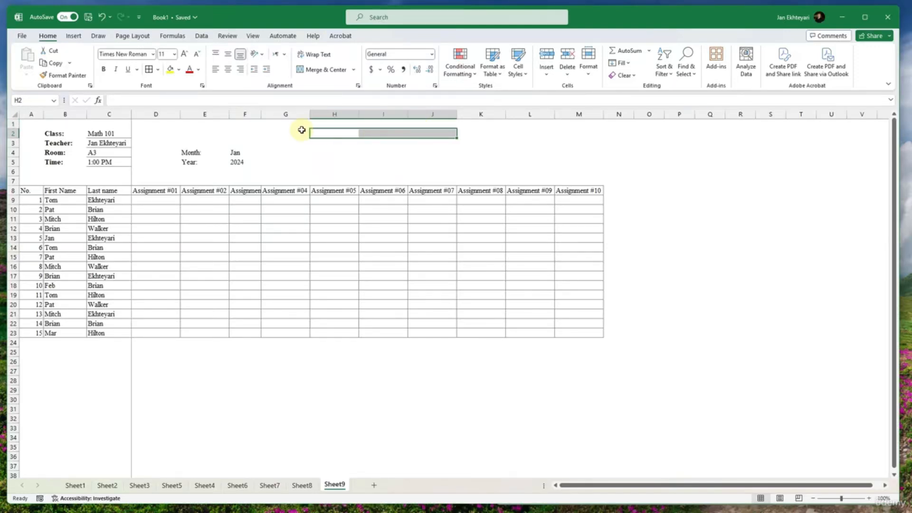
{"action": "left_click_drag", "start_coordinate": [301, 133], "coordinate": [435, 129]}
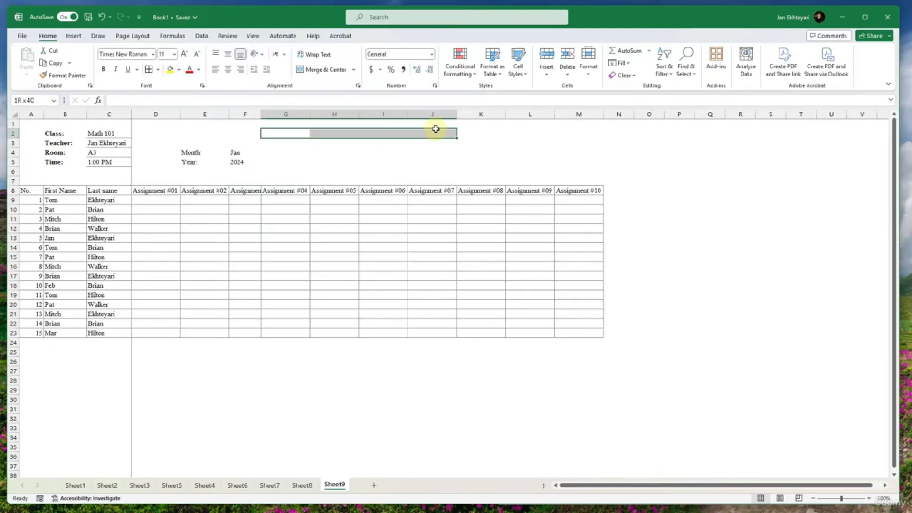
{"action": "left_click", "coordinate": [327, 70]}
- Merge and center cells G3:J3 directly below the merged title cell
{"action": "left_click_drag", "start_coordinate": [285, 143], "coordinate": [429, 144]}
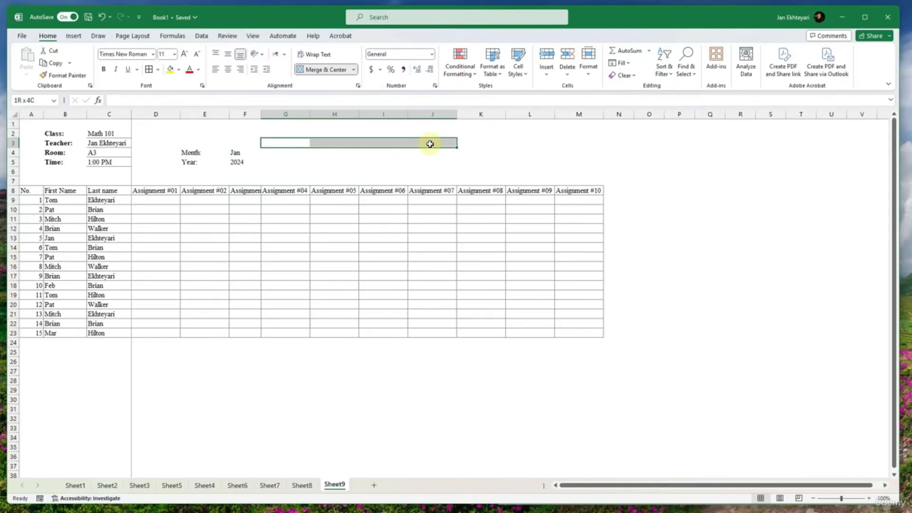
{"action": "left_click", "coordinate": [316, 72]}
{"action": "left_click", "coordinate": [318, 73]}
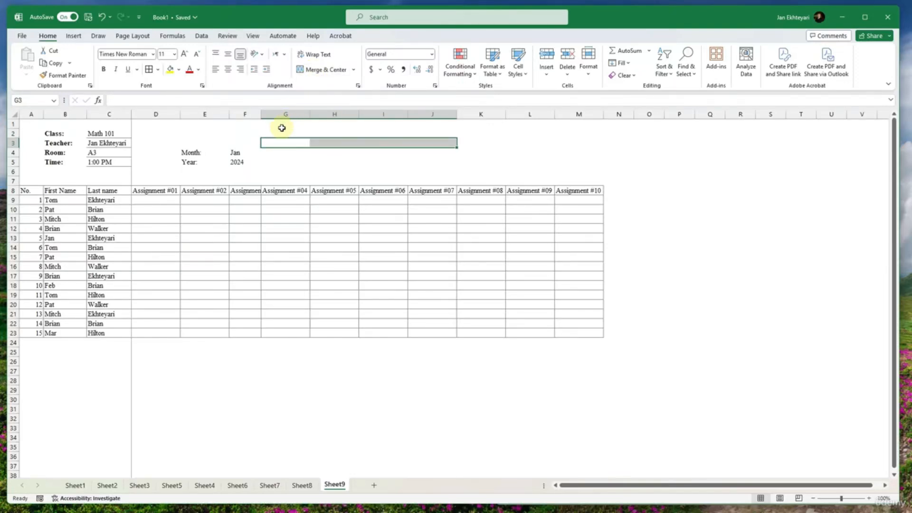
{"action": "left_click", "coordinate": [284, 129]}
{"action": "left_click", "coordinate": [345, 144]}
{"action": "left_click", "coordinate": [338, 132]}
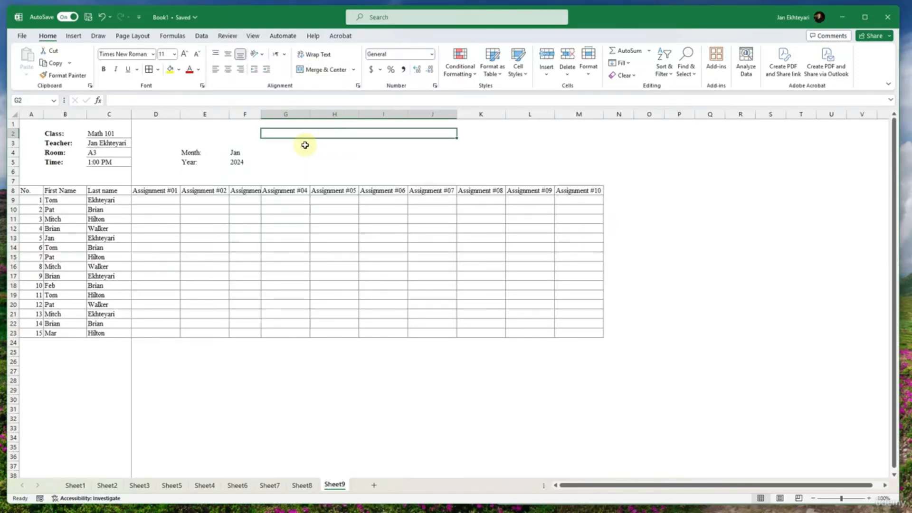
{"action": "left_click_drag", "start_coordinate": [305, 144], "coordinate": [447, 145]}
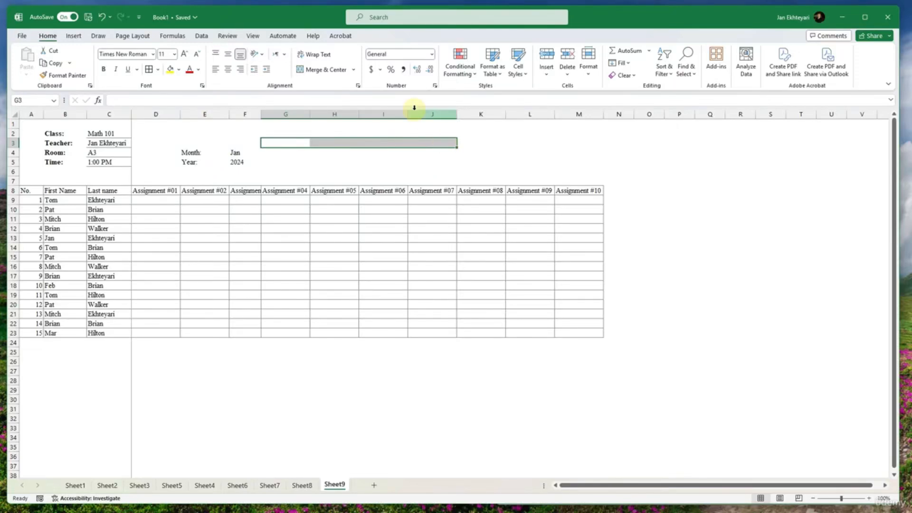
{"action": "left_click", "coordinate": [317, 70]}
- Enter the title "JAN's Academy" in the merged cell G2
{"action": "left_click", "coordinate": [322, 135]}
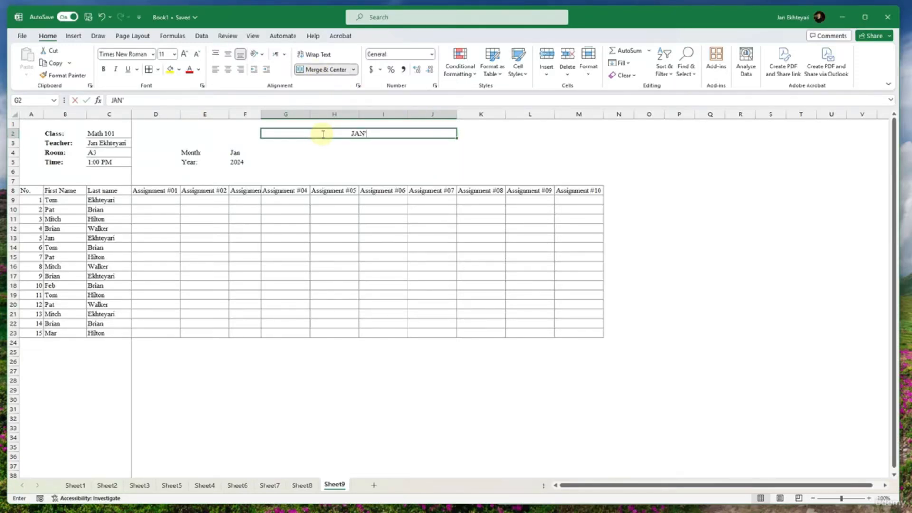
{"action": "type", "text": "JAN's Academy"}
{"action": "key", "text": "Return"}
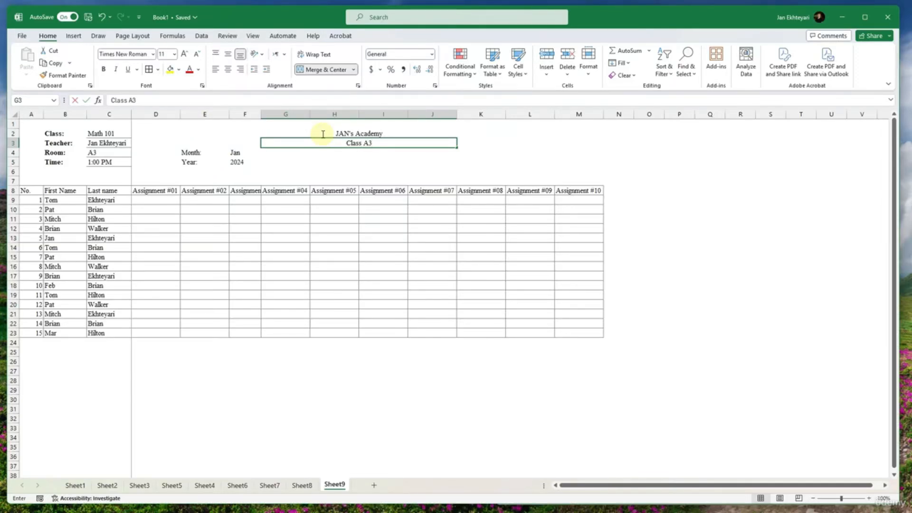
- Complete the subtitle in the merged cell G3 so that it reads "Class A3 Assignment Tracker"
{"action": "type", "text": "ignment Trace"}
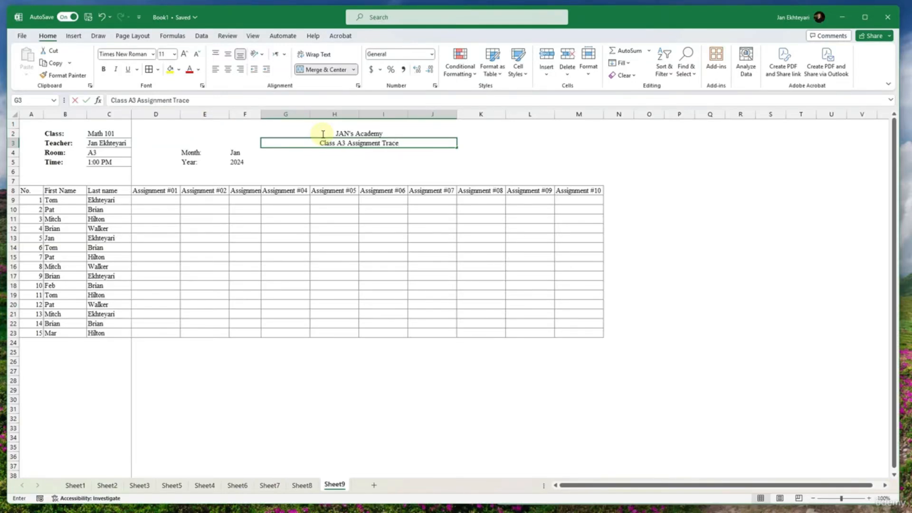
{"action": "key", "text": "BackSpace"}
{"action": "type", "text": "ker"}
{"action": "key", "text": "Return"}
- Make the academy title in G2 and the subtitle in G3 bold
{"action": "left_click", "coordinate": [322, 133]}
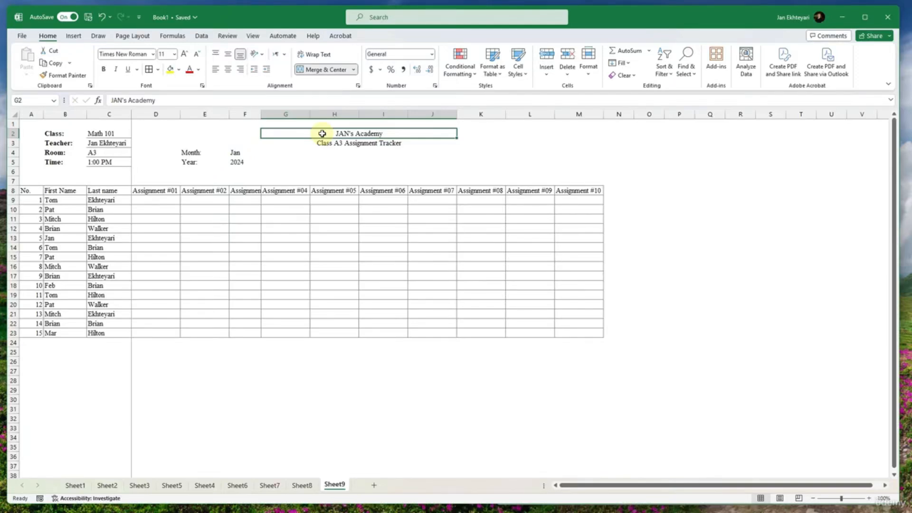
{"action": "key", "text": "ctrl+b"}
{"action": "left_click", "coordinate": [325, 143]}
{"action": "key", "text": "ctrl+b"}
{"action": "left_click", "coordinate": [329, 156]}
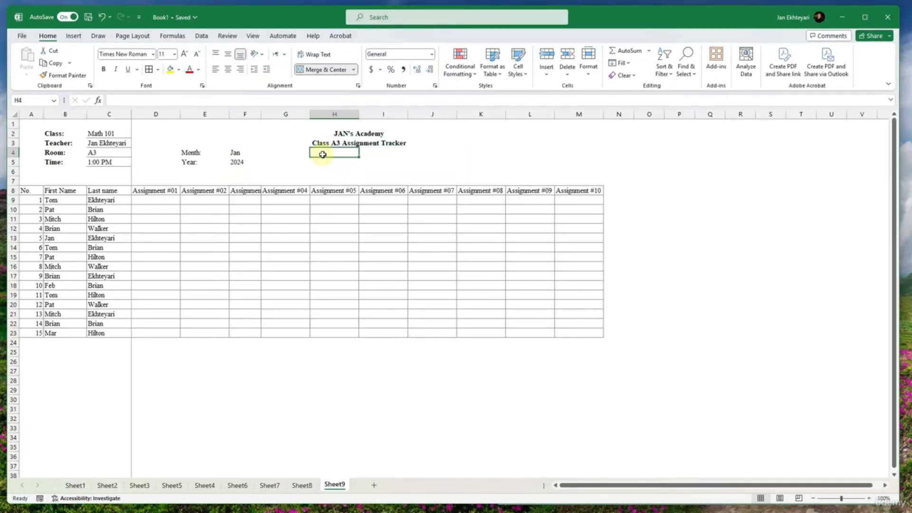
- Merge and center H4:I4 beneath the subtitle and enter "Year 2024" there in bold
{"action": "left_click_drag", "start_coordinate": [322, 155], "coordinate": [383, 150]}
{"action": "left_click", "coordinate": [324, 70]}
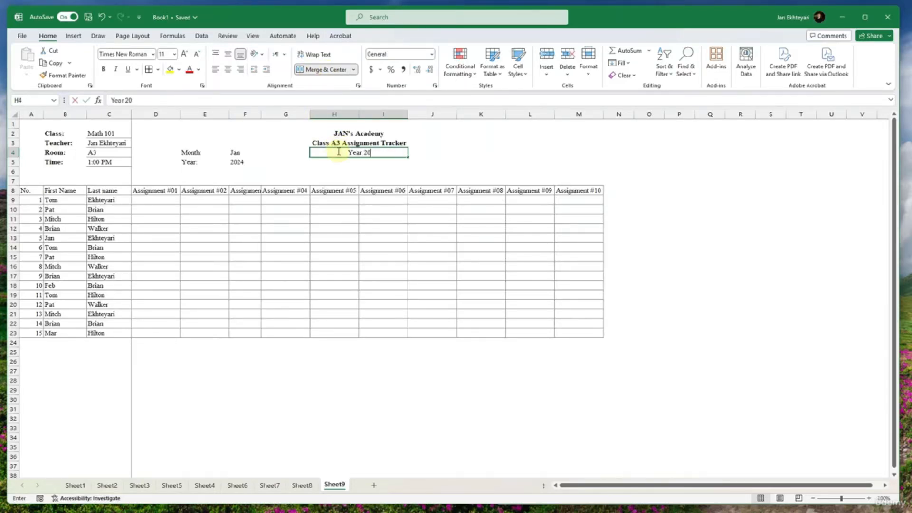
{"action": "key", "text": "Return"}
{"action": "left_click", "coordinate": [360, 151]}
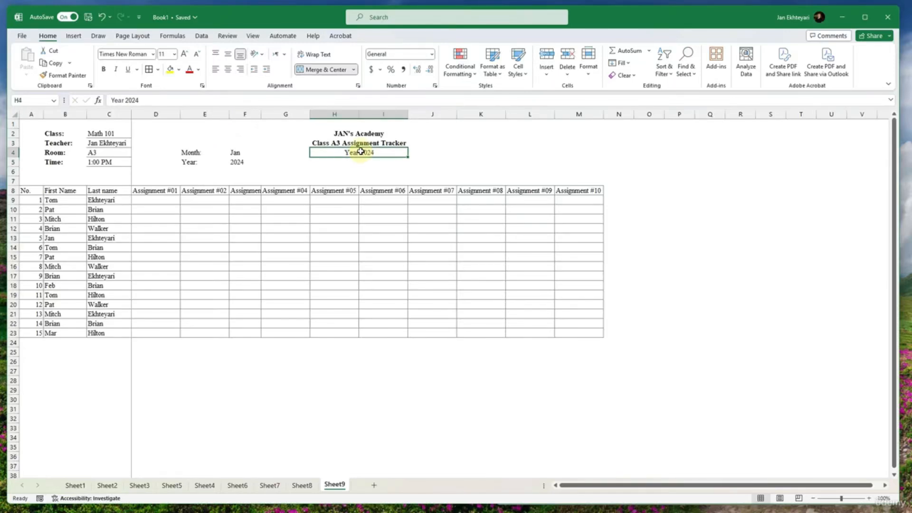
{"action": "left_click", "coordinate": [364, 179]}
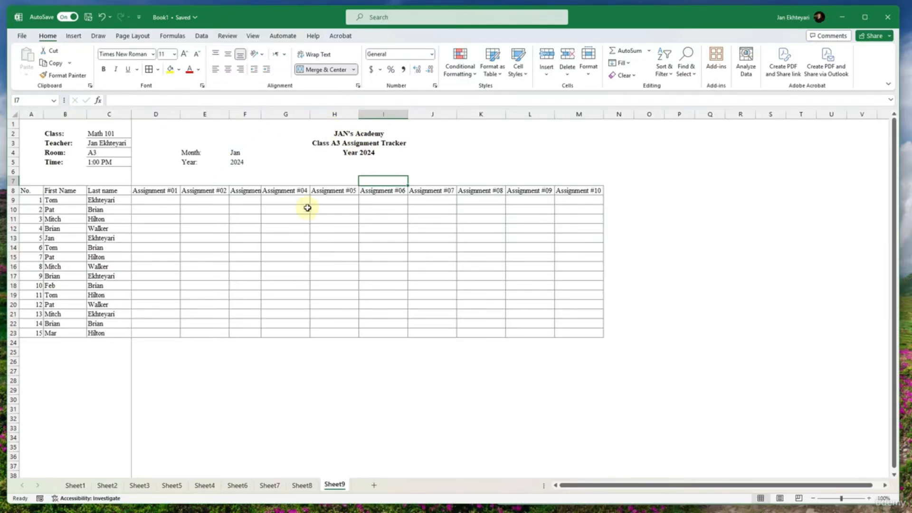
- Make the table's header row A8:M8 bold
{"action": "left_click_drag", "start_coordinate": [40, 190], "coordinate": [575, 188]}
{"action": "key", "text": "ctrl+b"}
{"action": "left_click", "coordinate": [649, 199]}
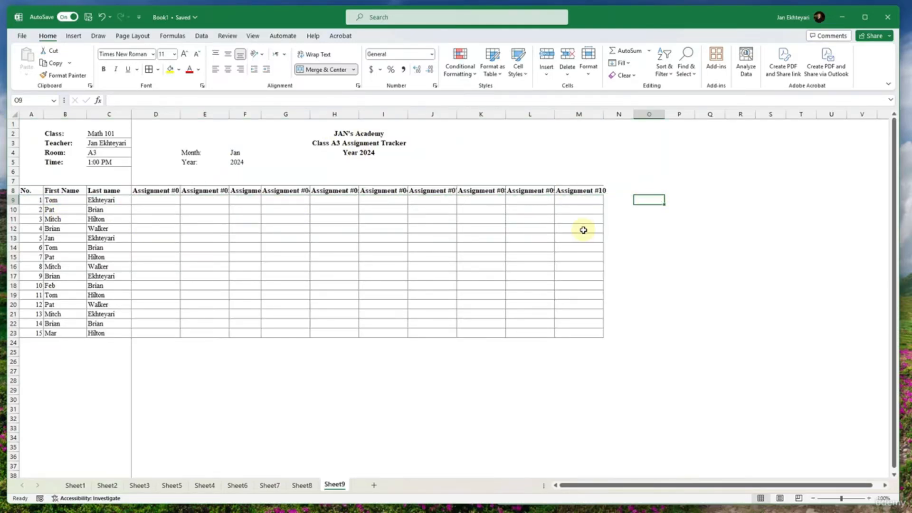
- Autofit the width of columns D through M to their bold assignment headings
{"action": "left_click_drag", "start_coordinate": [605, 114], "coordinate": [609, 114]}
{"action": "double_click", "coordinate": [554, 114]}
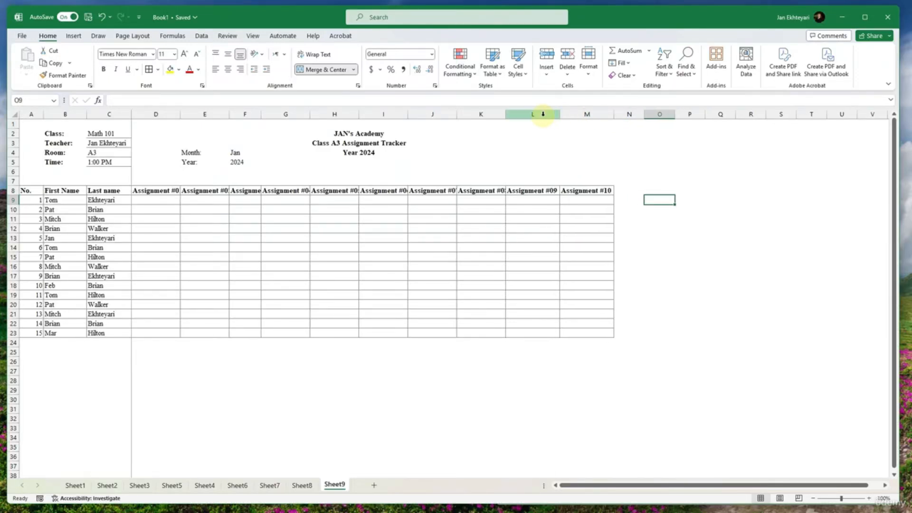
{"action": "double_click", "coordinate": [505, 114]}
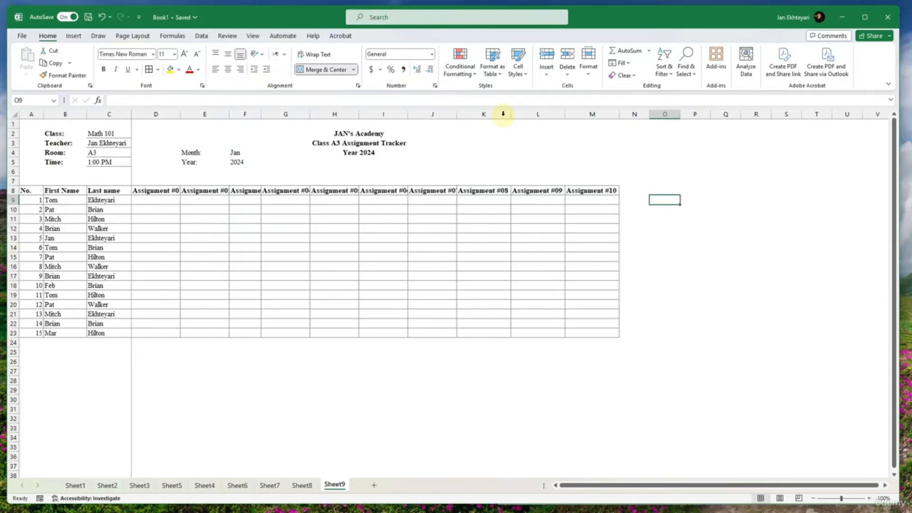
{"action": "double_click", "coordinate": [457, 114]}
{"action": "double_click", "coordinate": [408, 114]}
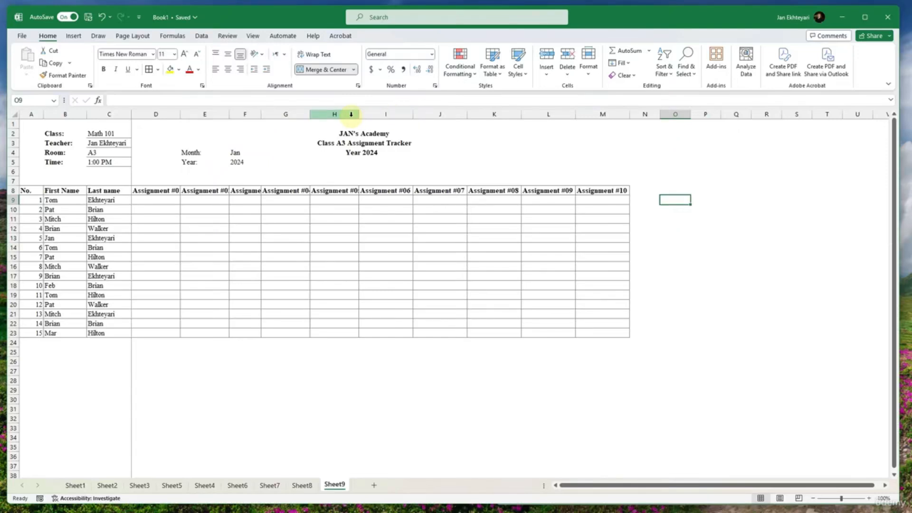
{"action": "left_click", "coordinate": [354, 113]}
{"action": "double_click", "coordinate": [358, 113]}
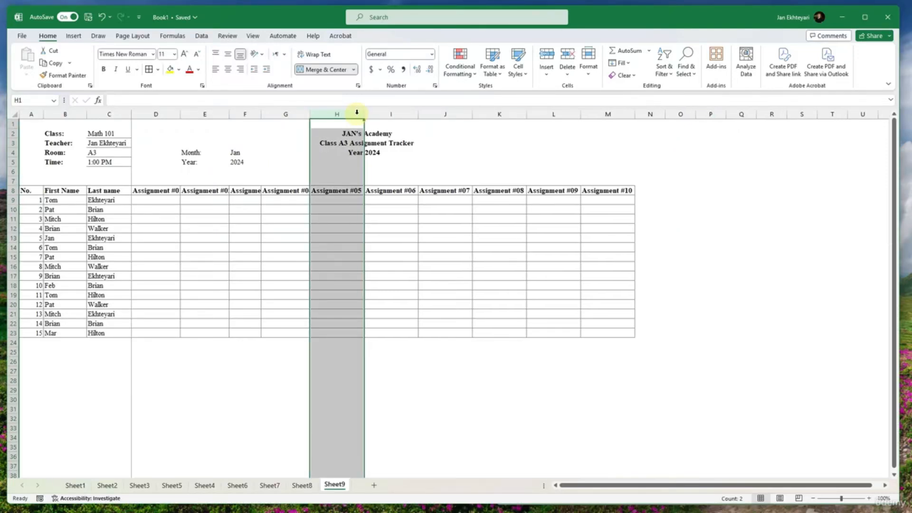
{"action": "double_click", "coordinate": [308, 114]}
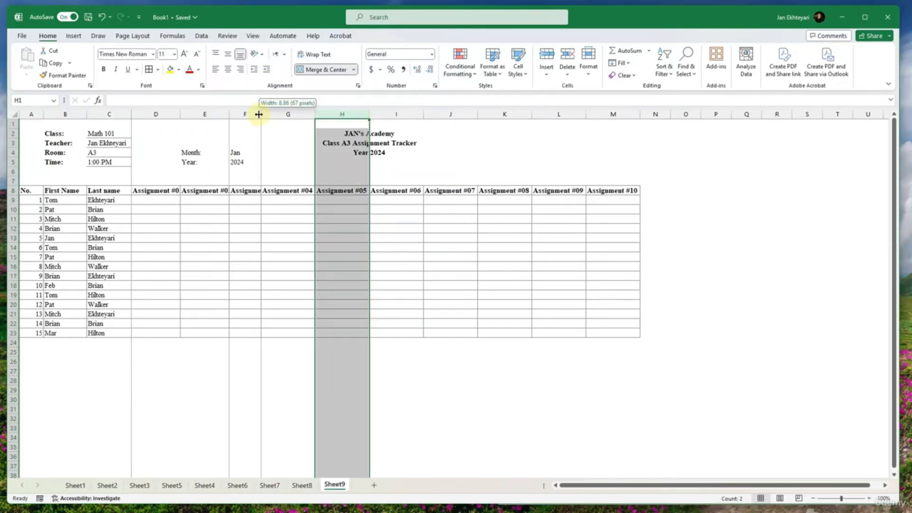
{"action": "double_click", "coordinate": [261, 115]}
{"action": "double_click", "coordinate": [230, 114]}
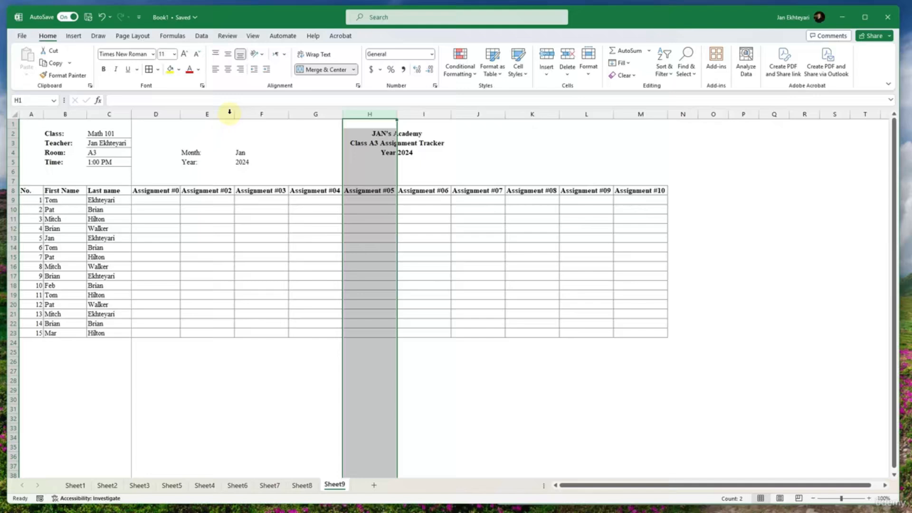
{"action": "left_click", "coordinate": [197, 200]}
{"action": "double_click", "coordinate": [180, 115]}
- Enter the score 9 for the first student in D9 and copy it across to F9
{"action": "left_click", "coordinate": [166, 200]}
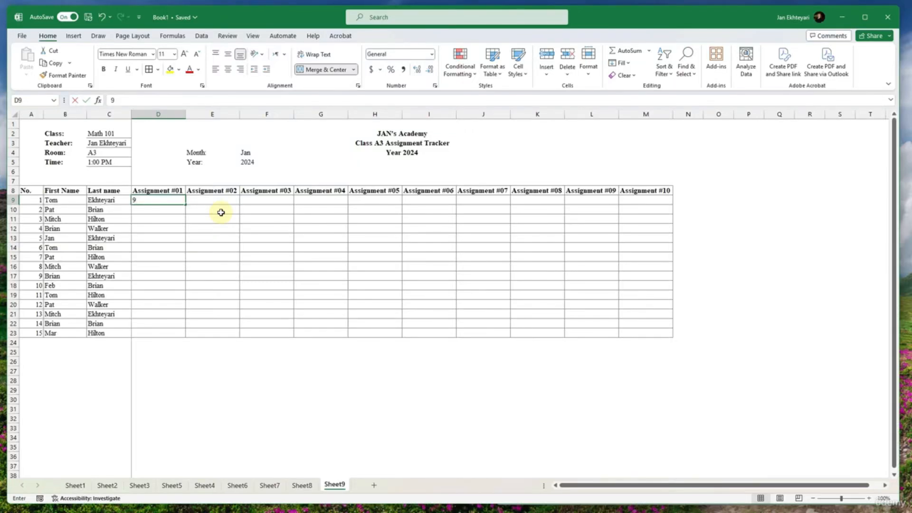
{"action": "key", "text": "Tab"}
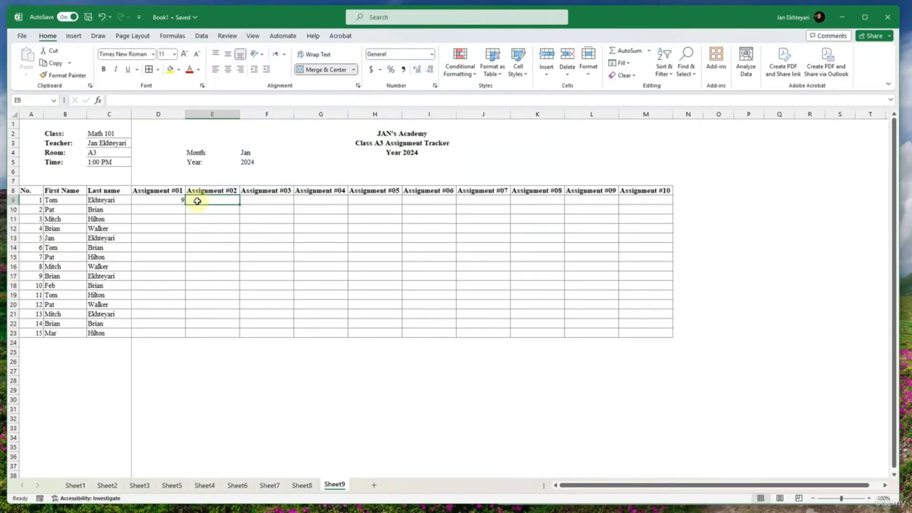
{"action": "left_click", "coordinate": [173, 200]}
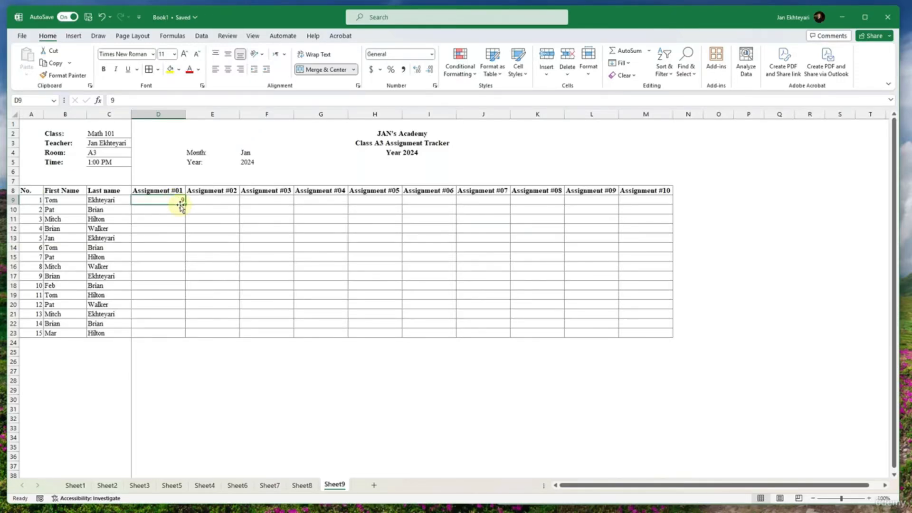
{"action": "left_click_drag", "start_coordinate": [185, 205], "coordinate": [276, 216]}
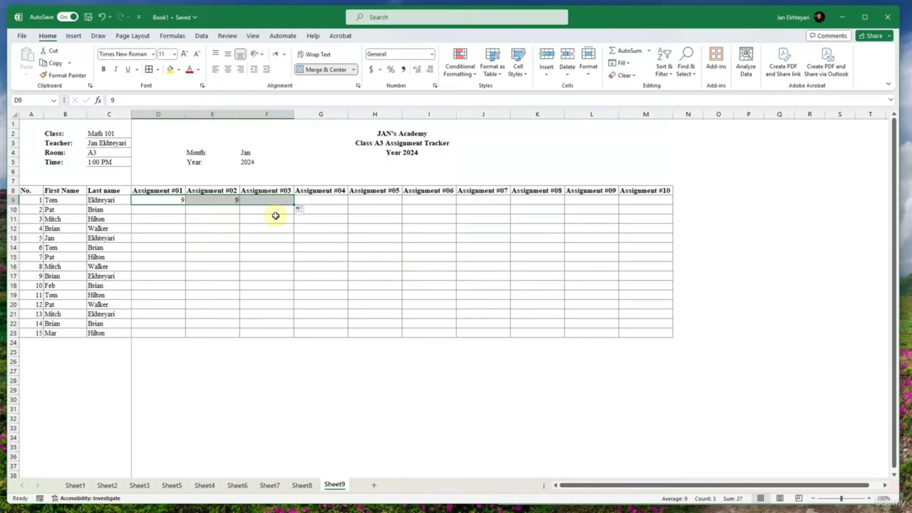
- Enter 3 in G9 and fill it as a series increasing by one across to M9
{"action": "left_click", "coordinate": [299, 204]}
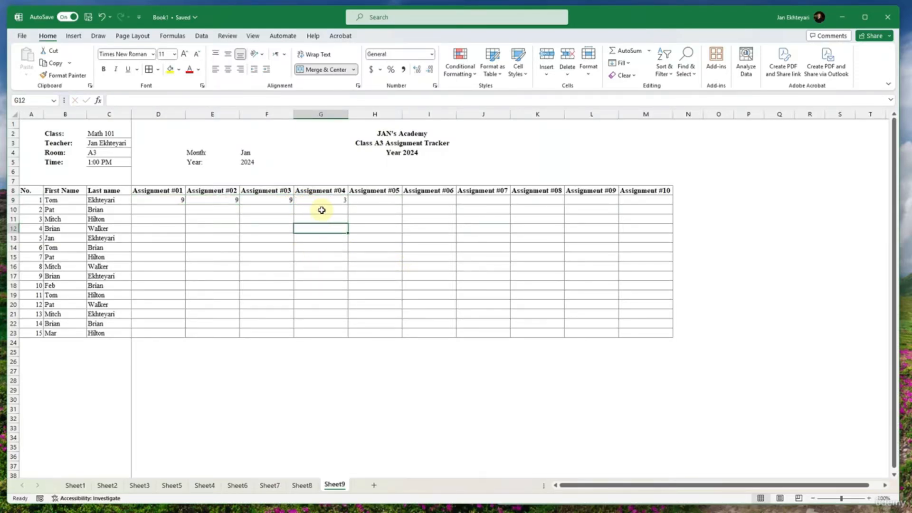
{"action": "type", "text": "3"}
{"action": "key", "text": "ctrl+Return"}
{"action": "left_click_drag", "start_coordinate": [349, 205], "coordinate": [662, 210]}
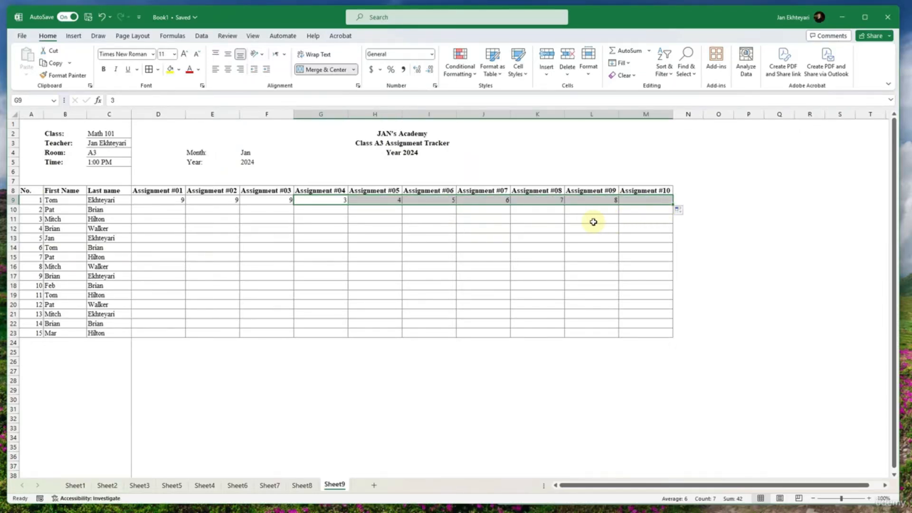
{"action": "left_click_drag", "start_coordinate": [185, 200], "coordinate": [669, 205]}
- Enter the second student's first three scores, 4, 5 and 10, in D10:F10
{"action": "left_click", "coordinate": [169, 209]}
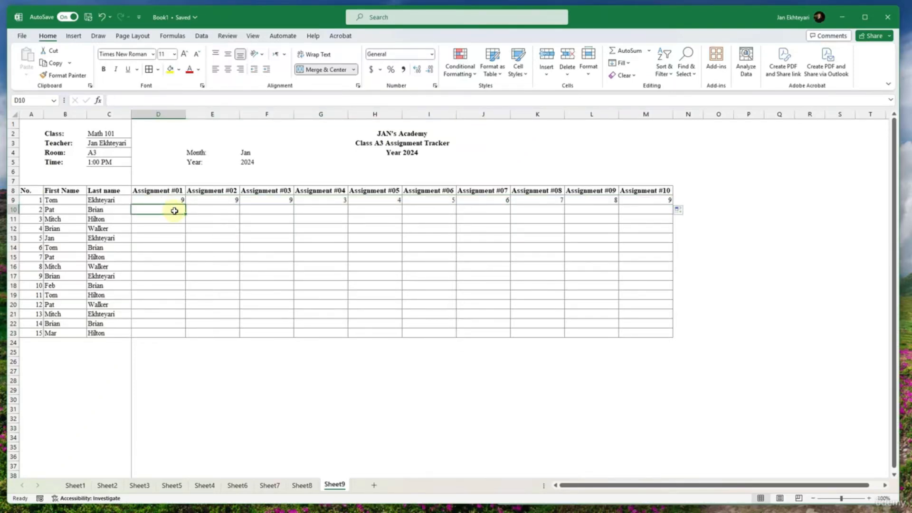
{"action": "type", "text": "4"}
{"action": "left_click", "coordinate": [200, 205]}
{"action": "type", "text": "5"}
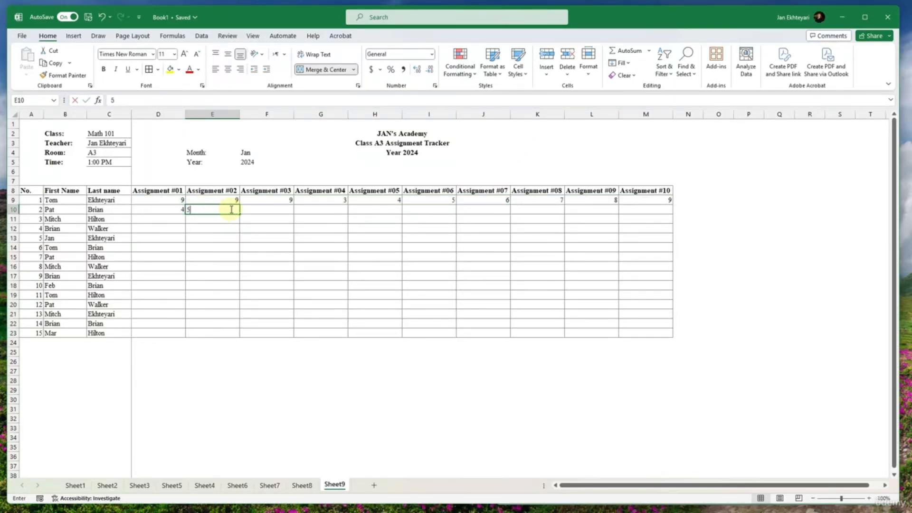
{"action": "left_click", "coordinate": [276, 206]}
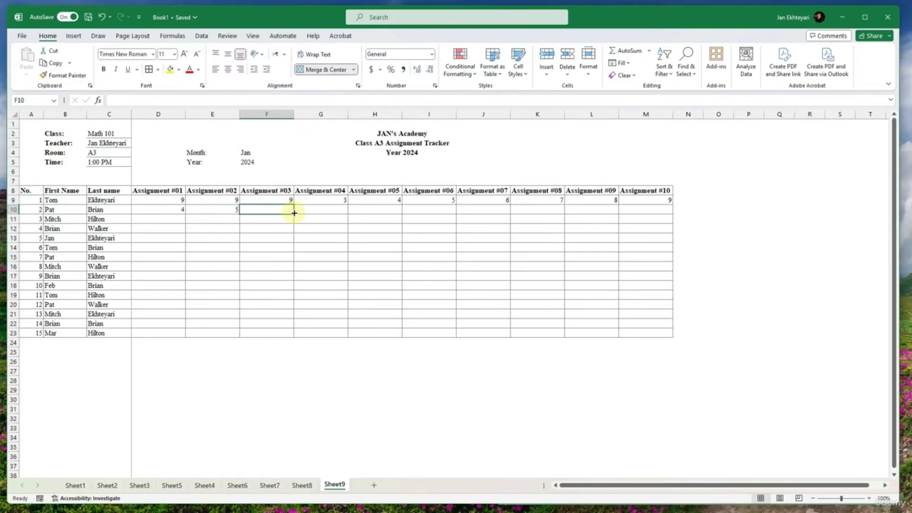
{"action": "type", "text": "10"}
- Undo the first fill of row 10 and repeat the 4, 5, 10 pattern across to M10
{"action": "left_click", "coordinate": [208, 239]}
{"action": "left_click_drag", "start_coordinate": [183, 209], "coordinate": [664, 219]}
{"action": "key", "text": "ctrl+z"}
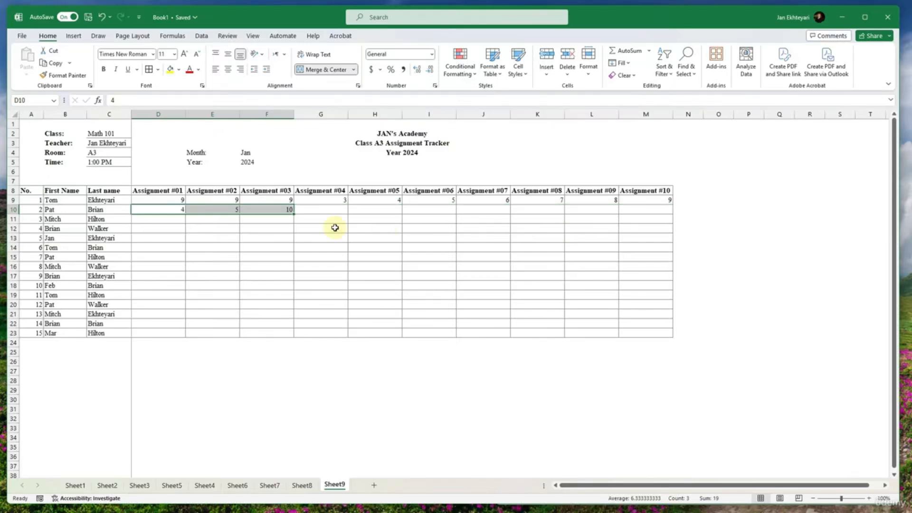
{"action": "left_click_drag", "start_coordinate": [292, 214], "coordinate": [195, 212]}
{"action": "left_click", "coordinate": [541, 235]}
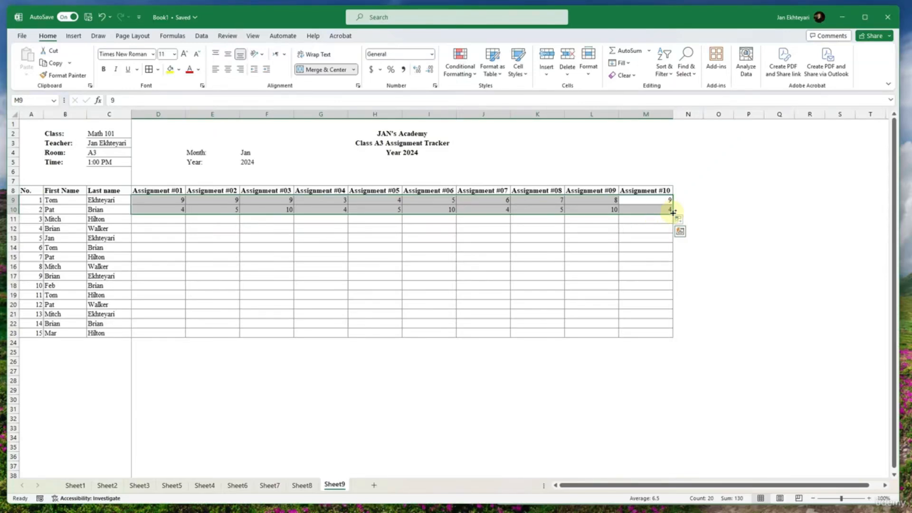
- Copy the two score rows D9:M10 down to row 23 for the remaining students
{"action": "left_click_drag", "start_coordinate": [673, 214], "coordinate": [674, 334]}
{"action": "left_click", "coordinate": [467, 276]}
{"action": "left_click", "coordinate": [565, 269]}
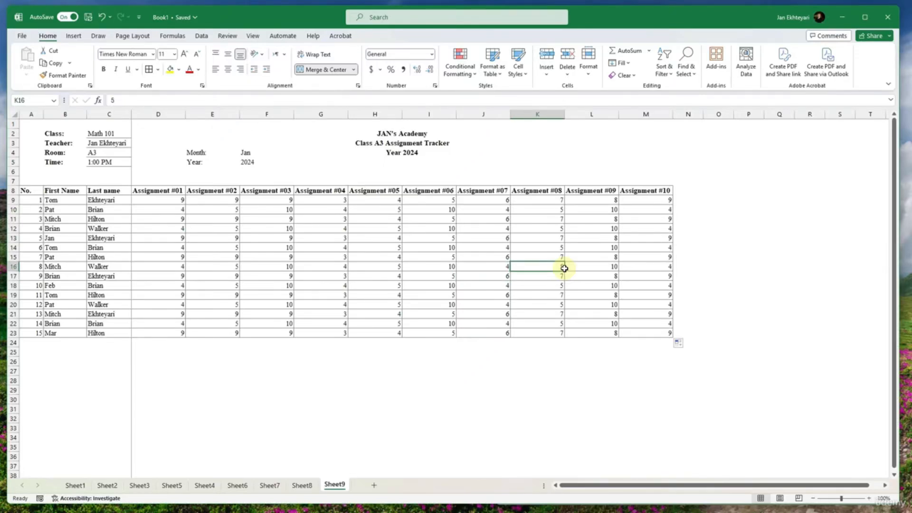
{"action": "left_click", "coordinate": [677, 274]}
{"action": "left_click", "coordinate": [731, 275]}
- Enter the formula =RANDBETWEEN(1,10) in the empty cell P17 beside the table
{"action": "left_click", "coordinate": [734, 276]}
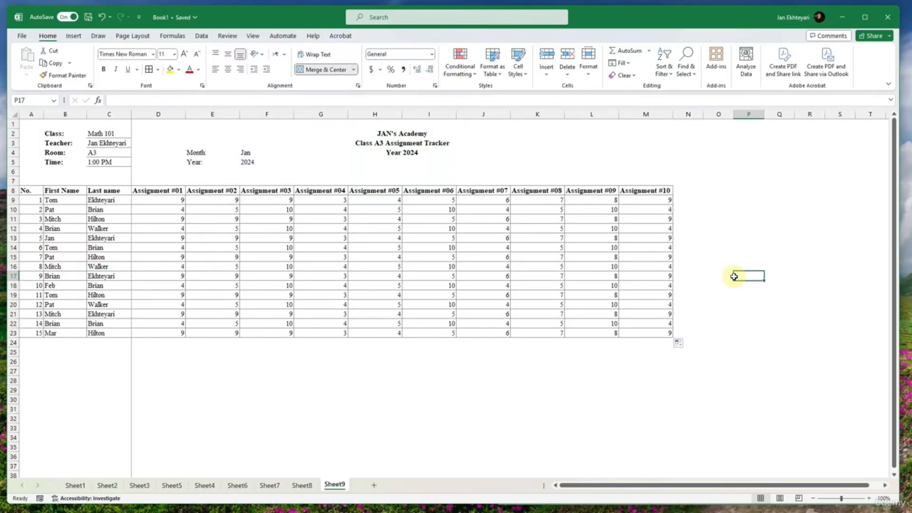
{"action": "type", "text": "=ra"}
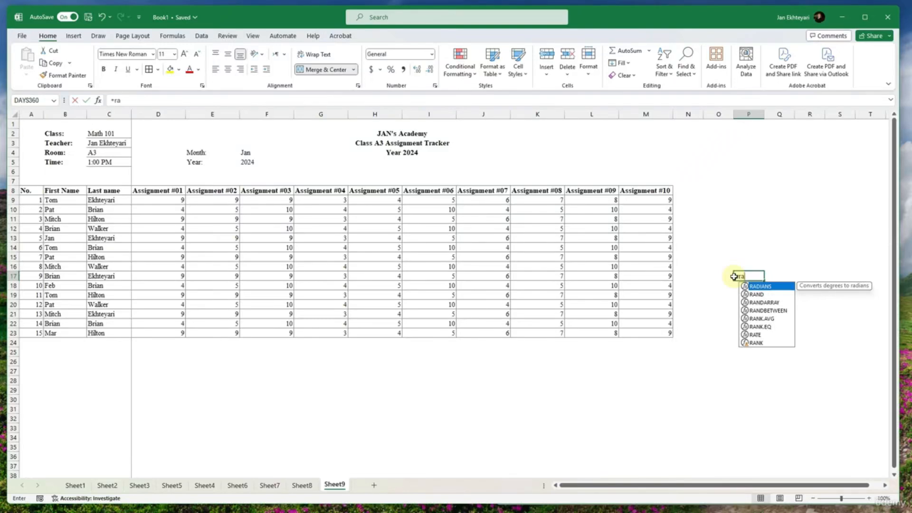
{"action": "key", "text": "Return"}
{"action": "double_click", "coordinate": [734, 275]}
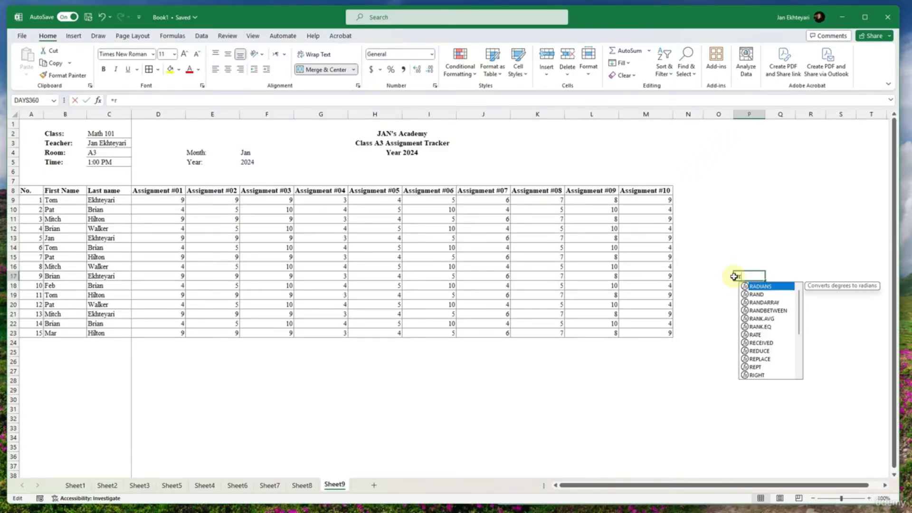
{"action": "type", "text": "nd"}
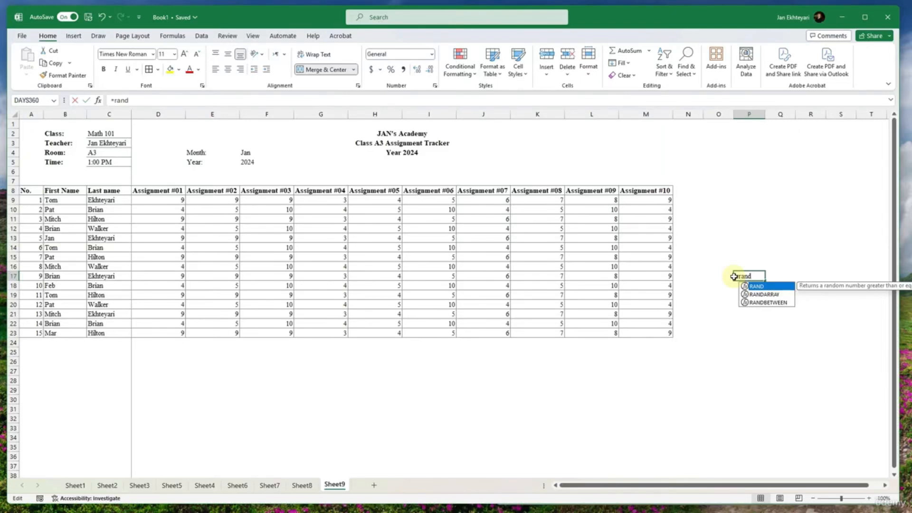
{"action": "key", "text": "Down"}
{"action": "key", "text": "Down"}
{"action": "key", "text": "Tab"}
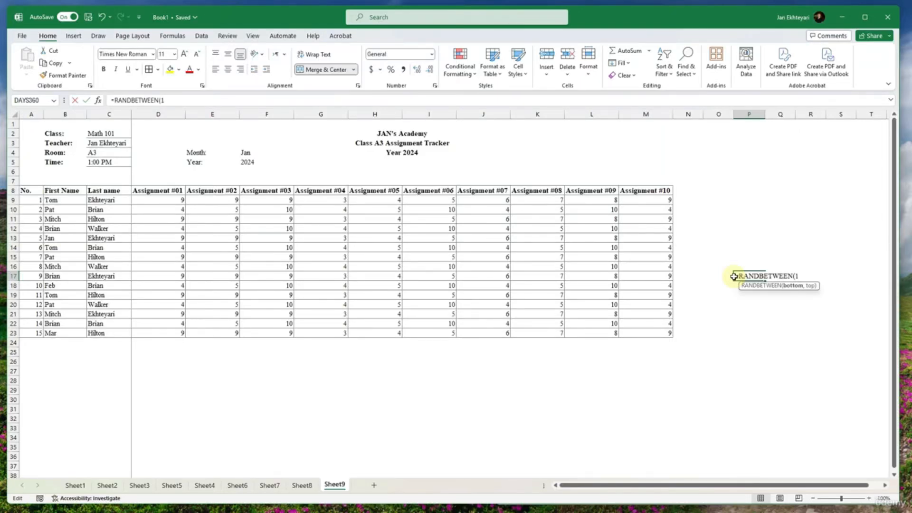
{"action": "type", "text": "1,10)"}
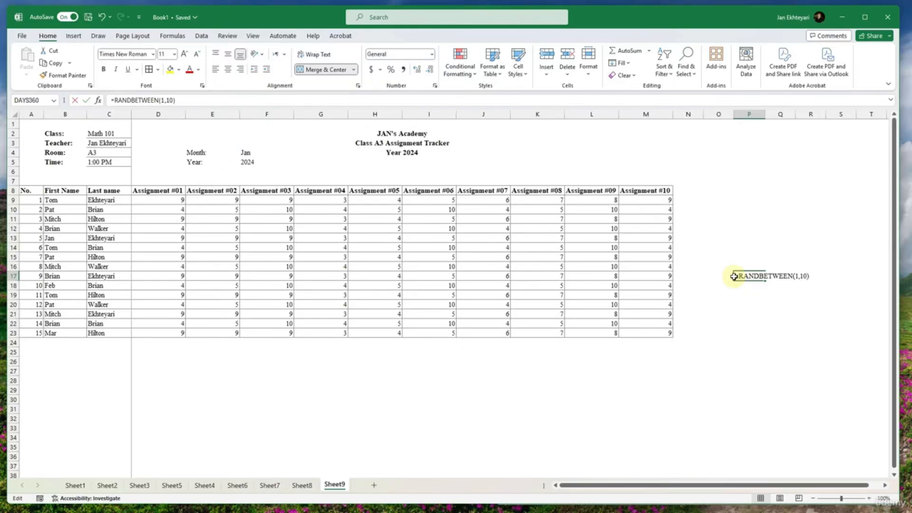
{"action": "key", "text": "Return"}
- Copy the random-number formula from P17 into D9 and fill it across row 9 to M9
{"action": "left_click", "coordinate": [740, 276]}
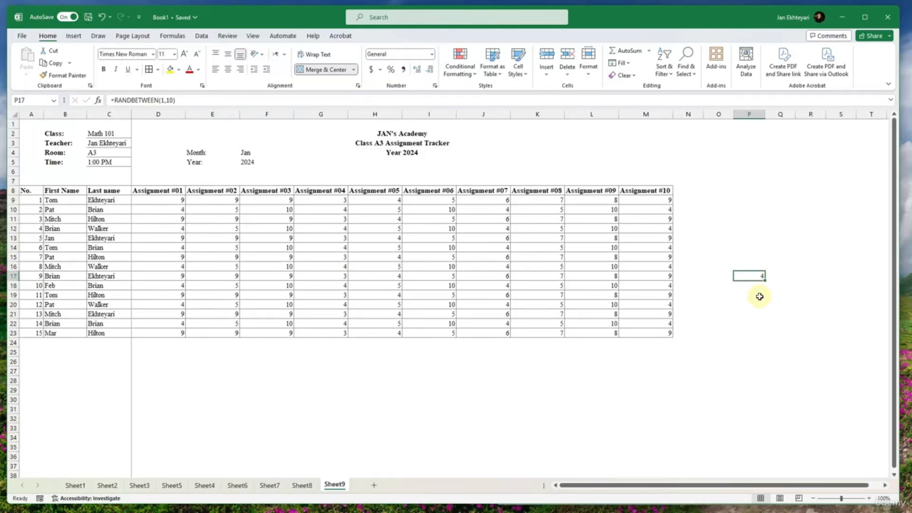
{"action": "key", "text": "ctrl+c"}
{"action": "left_click", "coordinate": [180, 203]}
{"action": "key", "text": "ctrl+v"}
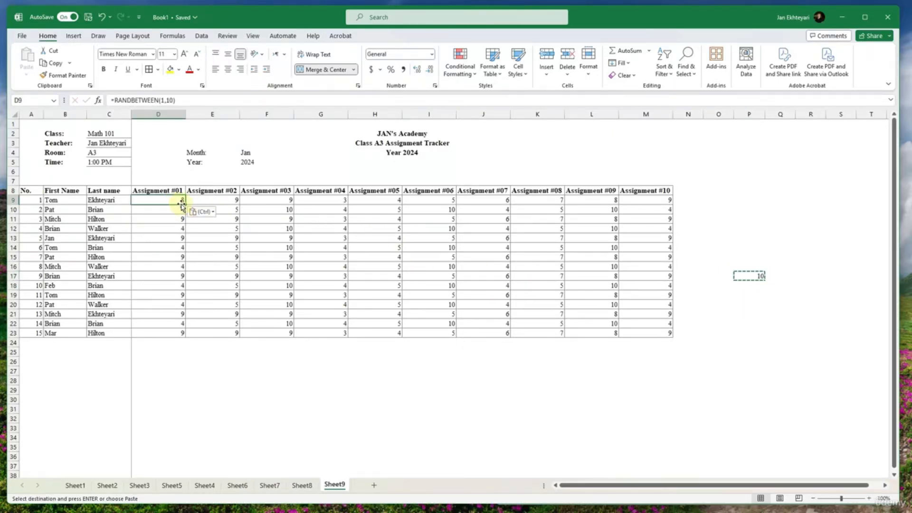
{"action": "left_click_drag", "start_coordinate": [184, 205], "coordinate": [649, 275]}
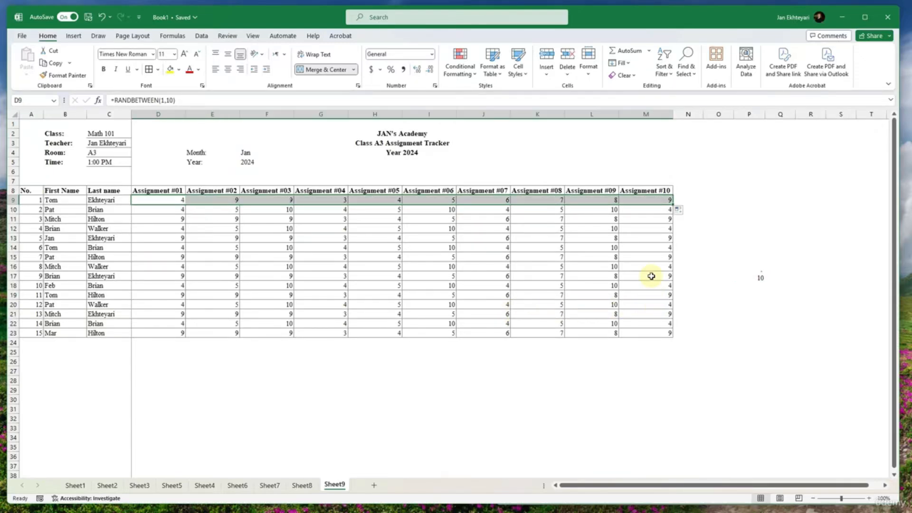
- Fill the random score formulas in D9:M9 down to row 23
{"action": "left_click_drag", "start_coordinate": [670, 205], "coordinate": [665, 335]}
{"action": "left_click", "coordinate": [706, 323]}
{"action": "left_click", "coordinate": [756, 271]}
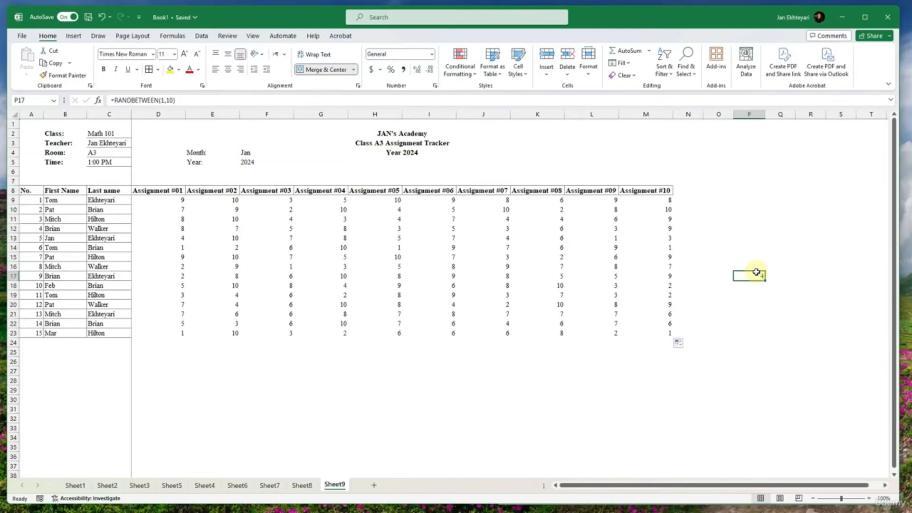
- Delete the helper random-number formula from cell P17 beside the table
{"action": "key", "text": "Delete"}
{"action": "left_click", "coordinate": [536, 257]}
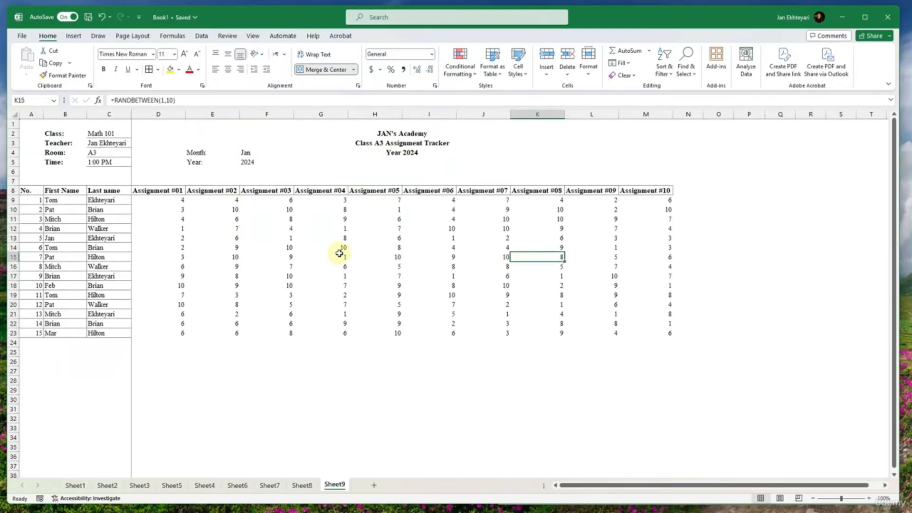
{"action": "left_click", "coordinate": [327, 247]}
{"action": "left_click", "coordinate": [278, 275]}
- Copy the random scores in D9:M23 and paste them at A1 of a new sheet
{"action": "left_click_drag", "start_coordinate": [161, 205], "coordinate": [271, 244]}
{"action": "left_click_drag", "start_coordinate": [166, 200], "coordinate": [636, 332]}
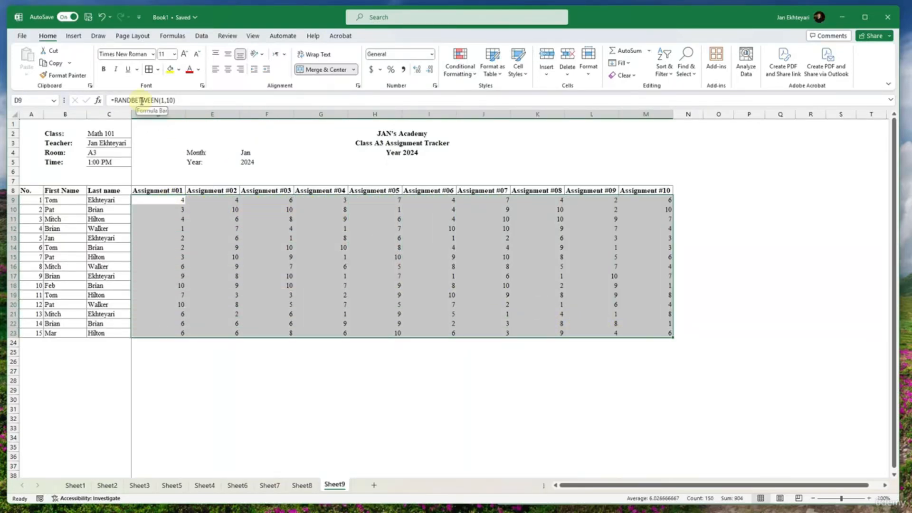
{"action": "key", "text": "ctrl+c"}
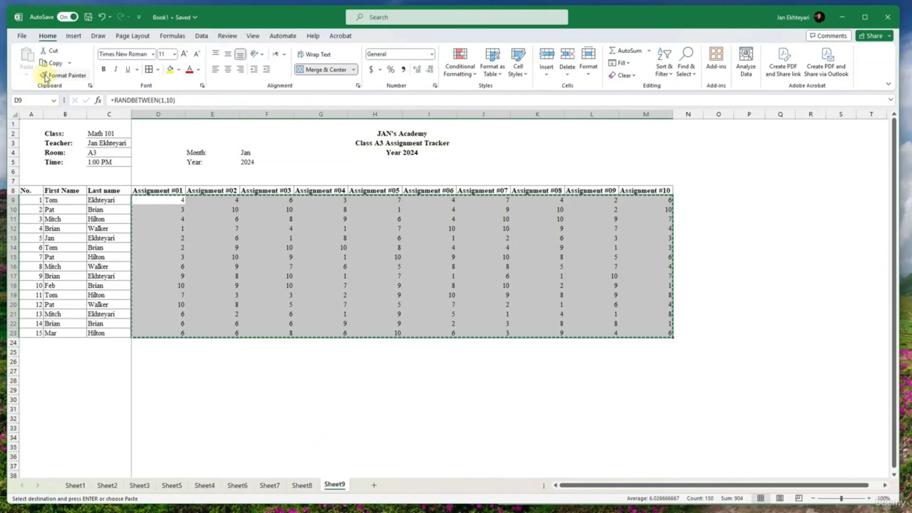
{"action": "left_click", "coordinate": [258, 329]}
{"action": "left_click_drag", "start_coordinate": [164, 202], "coordinate": [631, 333]}
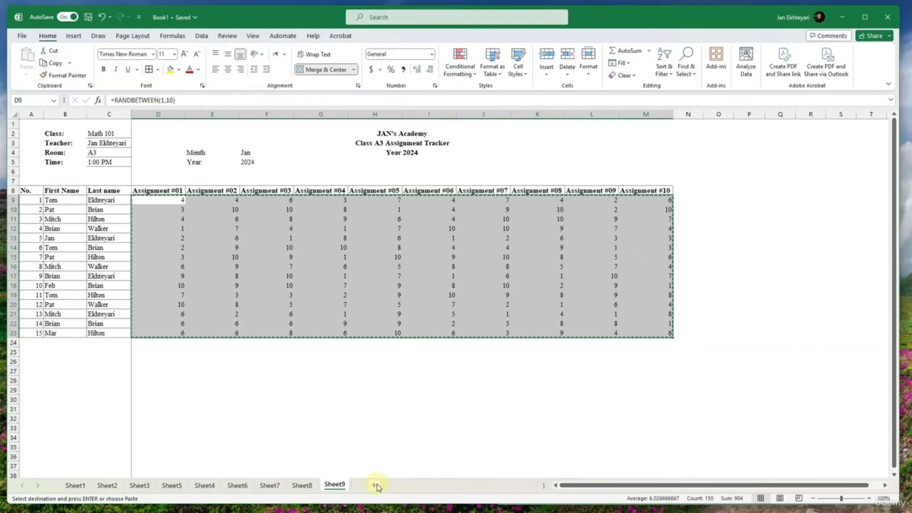
{"action": "left_click", "coordinate": [409, 485]}
{"action": "key", "text": "ctrl+v"}
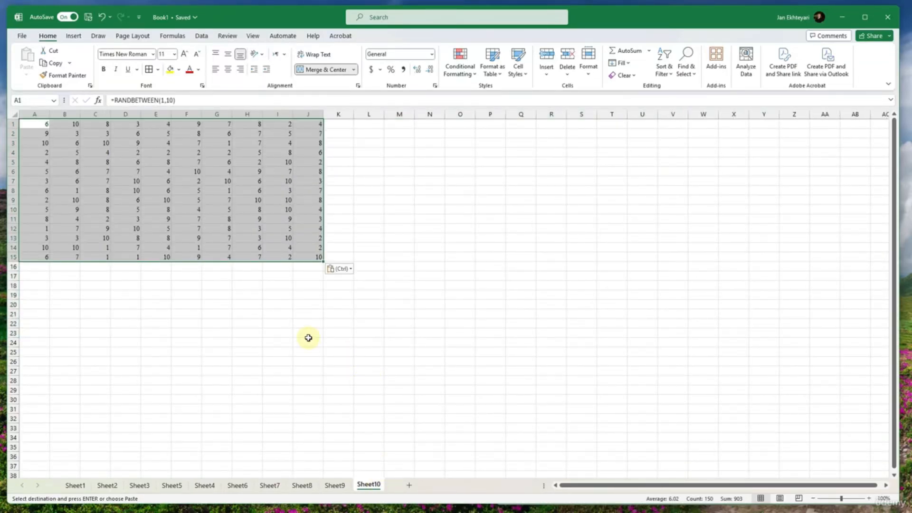
- Clear D9:M23 on Sheet9 and paste the scores from Sheet10 there as values only
{"action": "left_click", "coordinate": [339, 485]}
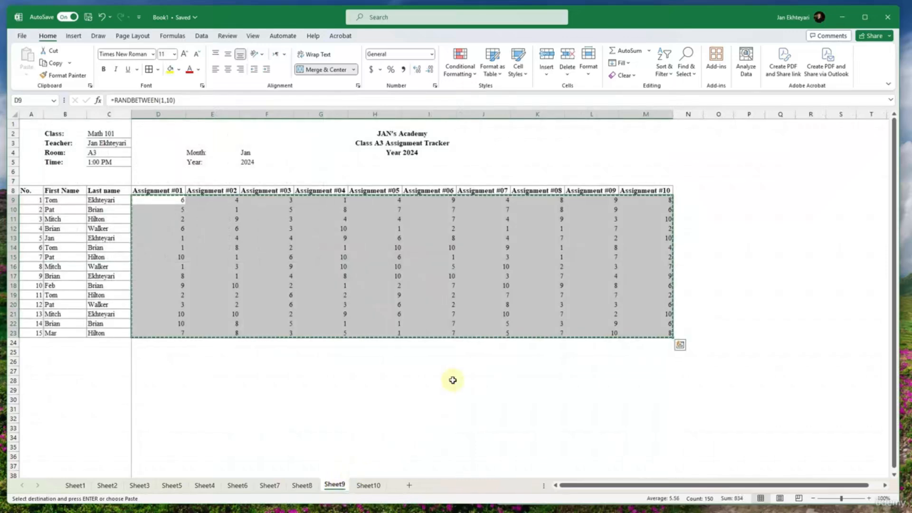
{"action": "key", "text": "Delete"}
{"action": "left_click", "coordinate": [368, 485]}
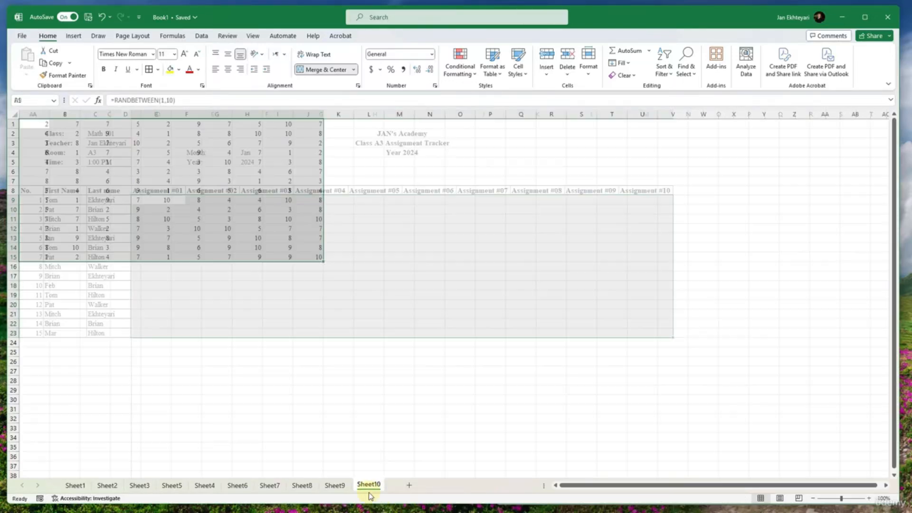
{"action": "key", "text": "ctrl+c"}
{"action": "left_click", "coordinate": [335, 484]}
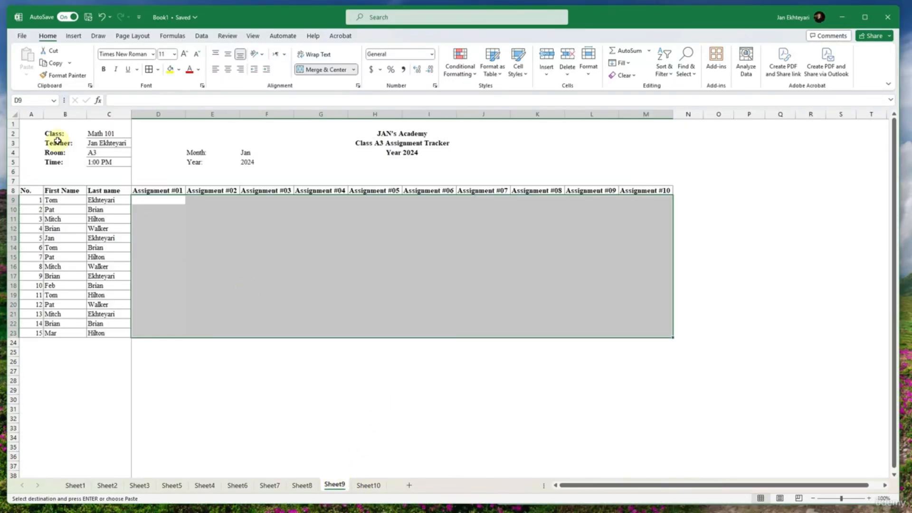
{"action": "left_click_drag", "start_coordinate": [150, 202], "coordinate": [664, 350]}
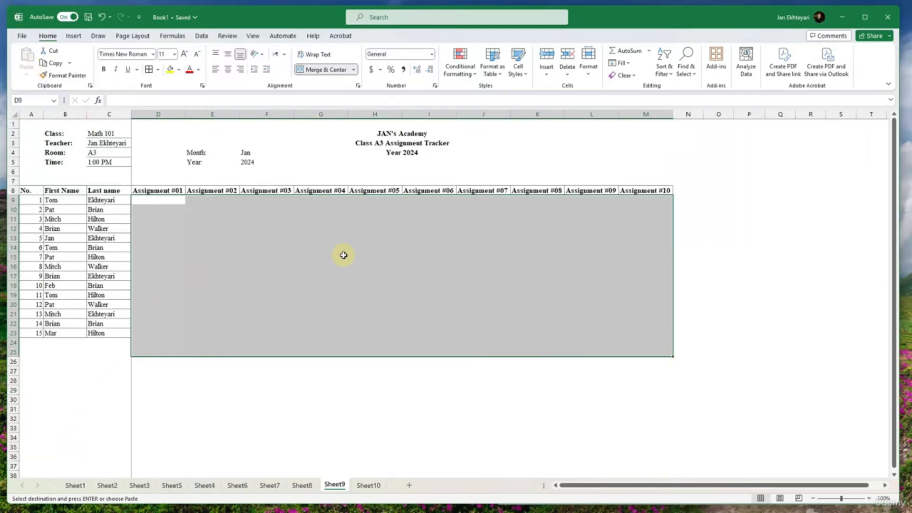
{"action": "key", "text": "ctrl+v"}
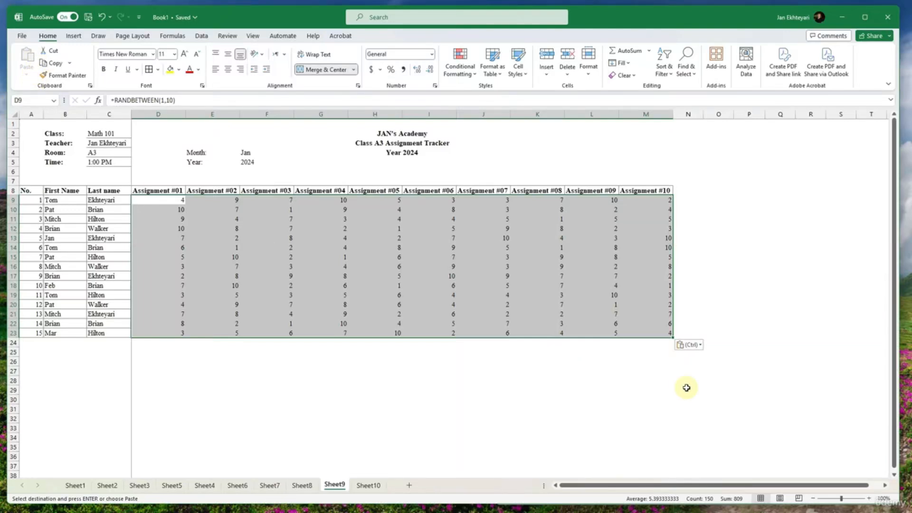
{"action": "left_click", "coordinate": [696, 347]}
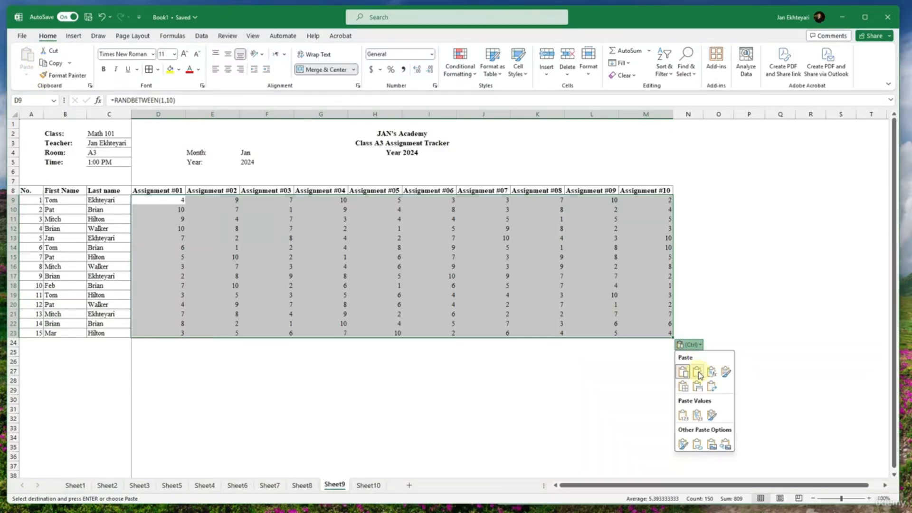
{"action": "left_click", "coordinate": [684, 417]}
{"action": "left_click", "coordinate": [363, 241]}
{"action": "left_click", "coordinate": [295, 236]}
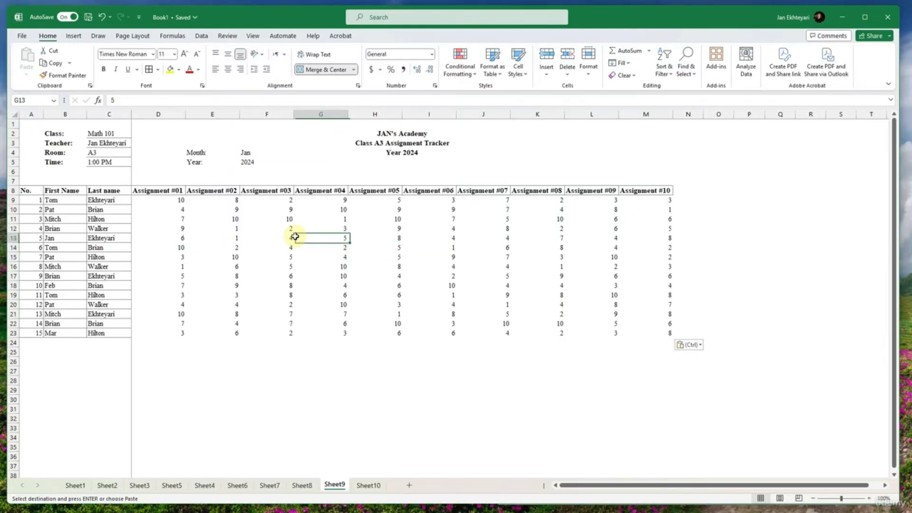
- Apply all borders to the score cells D9:M23
{"action": "left_click_drag", "start_coordinate": [174, 201], "coordinate": [646, 333]}
{"action": "left_click", "coordinate": [149, 69]}
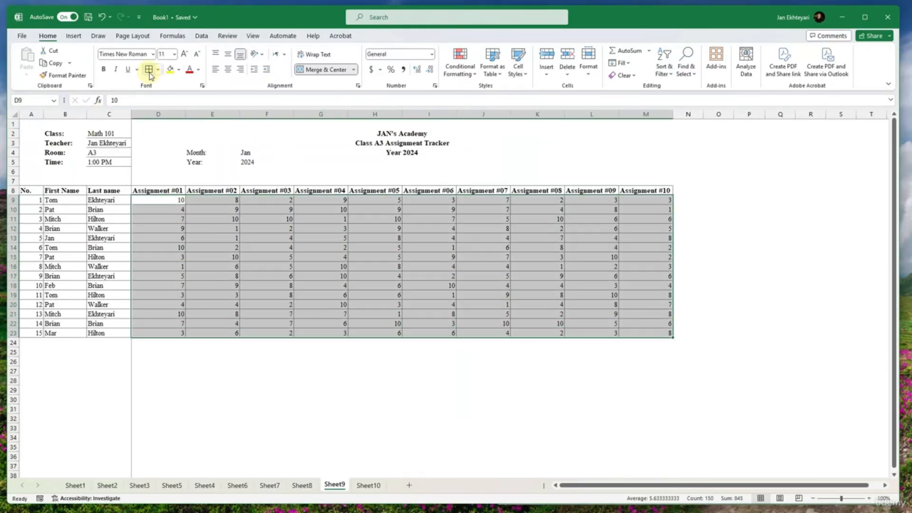
{"action": "left_click", "coordinate": [205, 265]}
{"action": "left_click", "coordinate": [158, 219]}
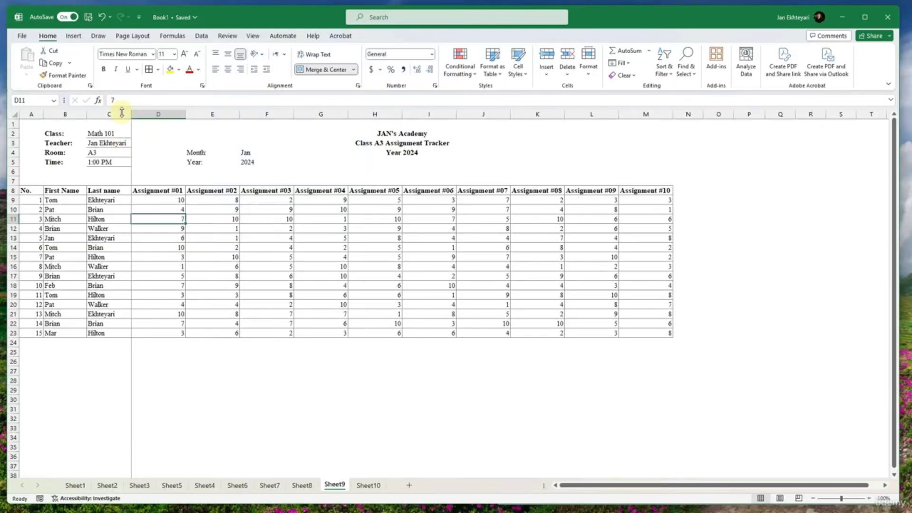
- Compare the random score formulas on Sheet10 with the pasted scores on Sheet9
{"action": "left_click", "coordinate": [369, 484]}
{"action": "left_click", "coordinate": [190, 361]}
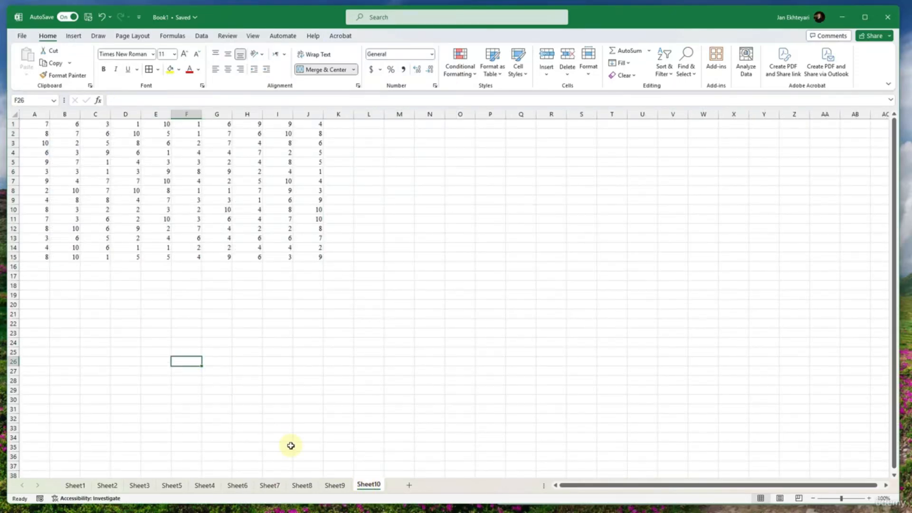
{"action": "left_click", "coordinate": [336, 486]}
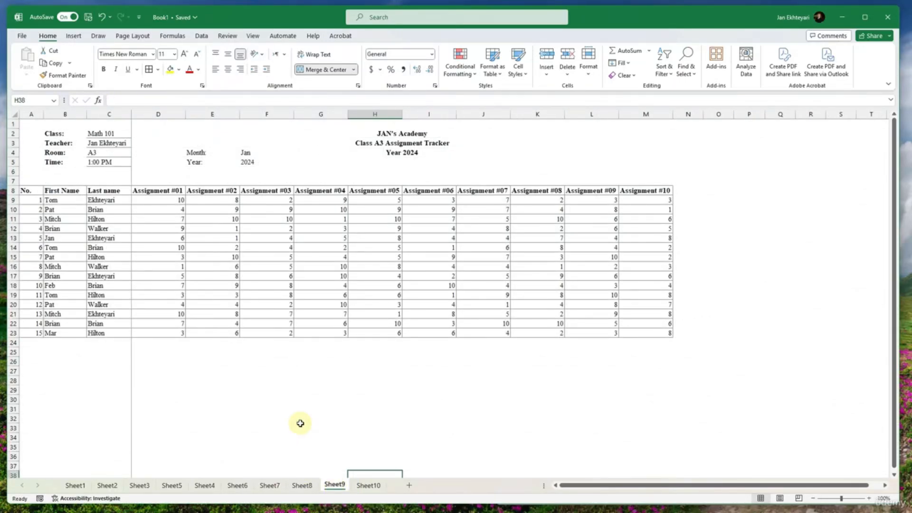
{"action": "left_click", "coordinate": [493, 278]}
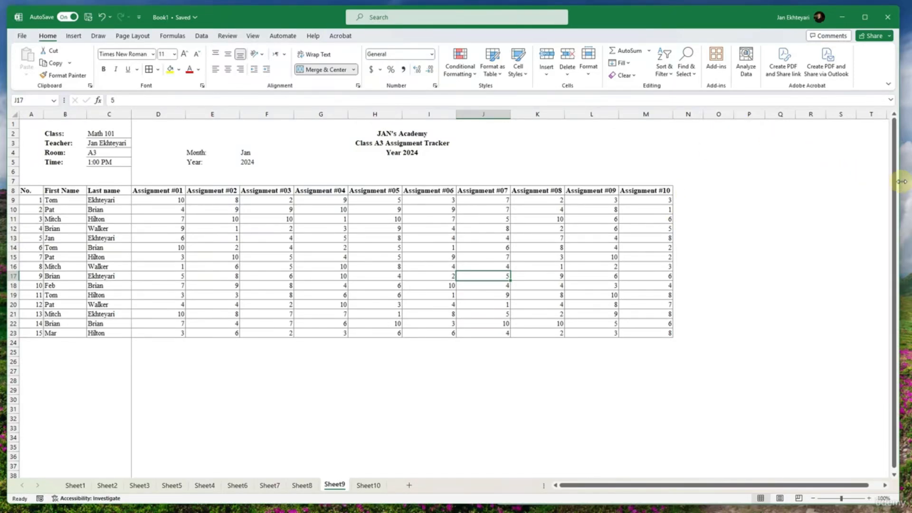
- Uncover the reference homework workbook beside Book1 and examine its Average column, then return to the full-width Book1 window
{"action": "left_click_drag", "start_coordinate": [893, 179], "coordinate": [572, 178]}
{"action": "left_click", "coordinate": [861, 195]}
{"action": "mouse_move", "coordinate": [812, 202]}
{"action": "left_mouse_down"}
{"action": "mouse_move", "coordinate": [884, 202]}
{"action": "mouse_move", "coordinate": [821, 199]}
{"action": "left_mouse_up"}
{"action": "left_click", "coordinate": [777, 116]}
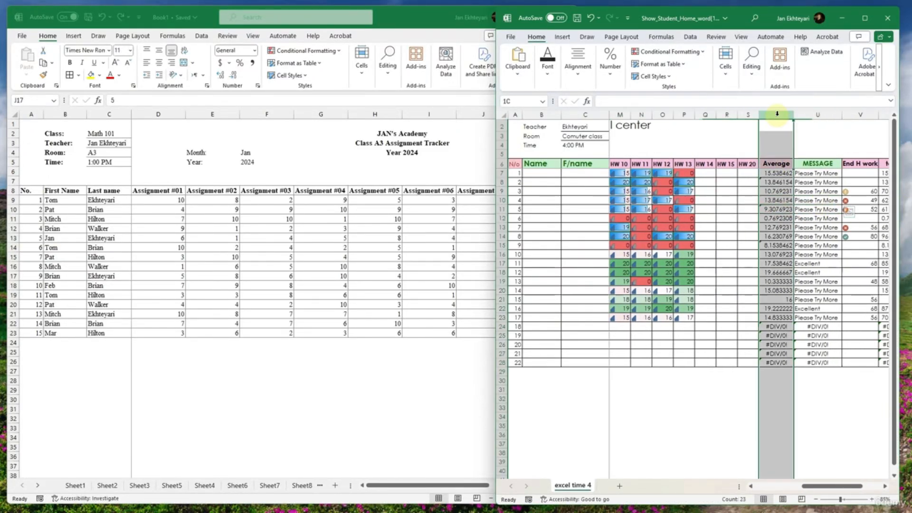
{"action": "left_click", "coordinate": [465, 236]}
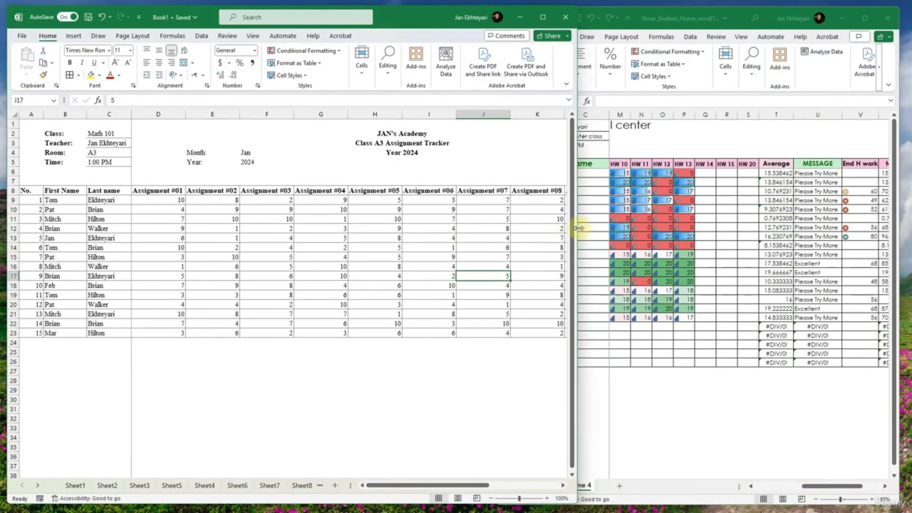
{"action": "left_click_drag", "start_coordinate": [576, 231], "coordinate": [901, 233]}
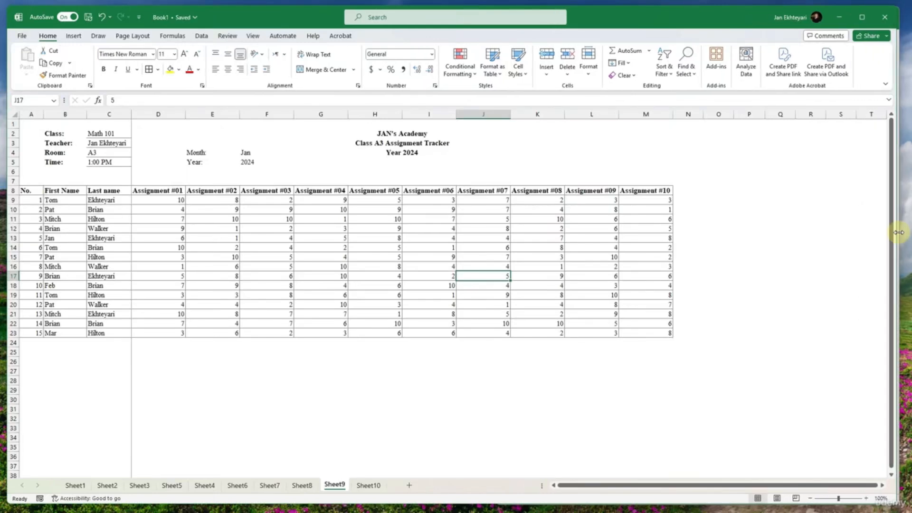
- Enter the heading Average in N8, directly after Assignment #10
{"action": "left_click", "coordinate": [696, 190]}
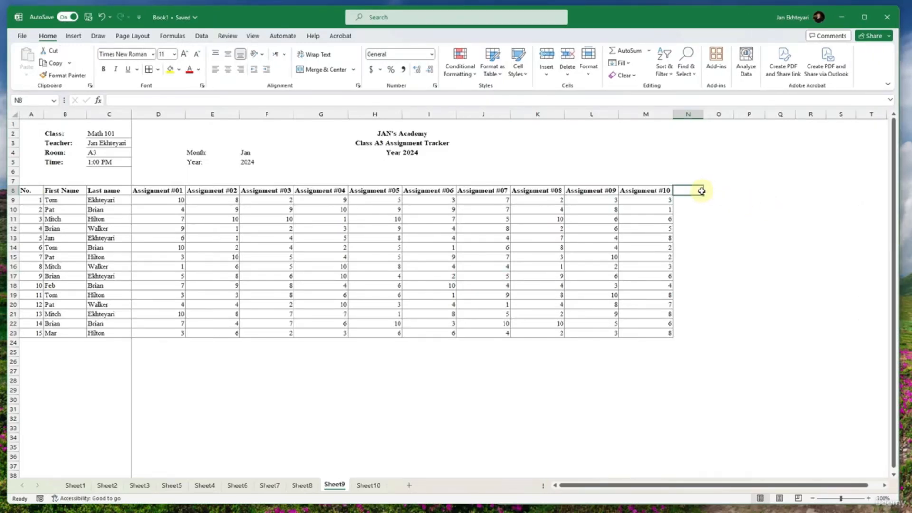
{"action": "type", "text": "Avera"}
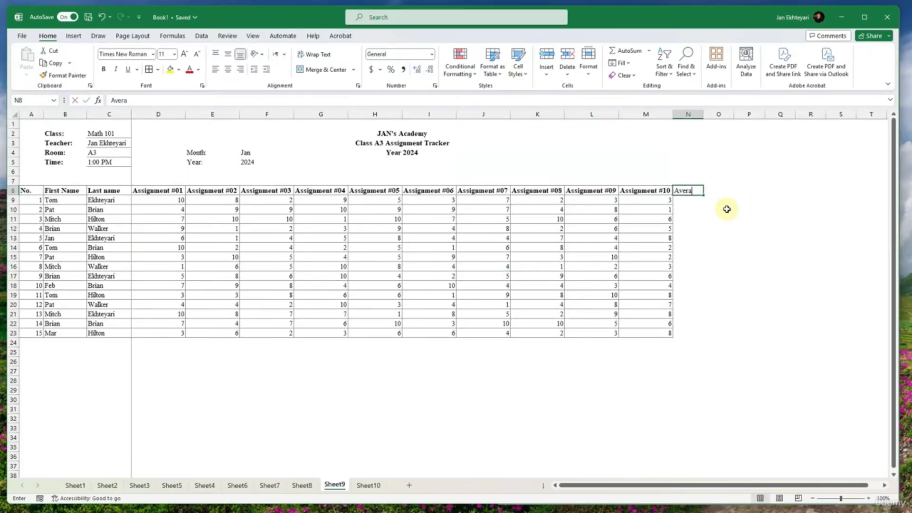
{"action": "type", "text": "ge"}
{"action": "key", "text": "Return"}
- Calculate the first student's average in N9 with =AVERAGE(D9:M9) and fill the formula down to N23
{"action": "type", "text": "=ave"}
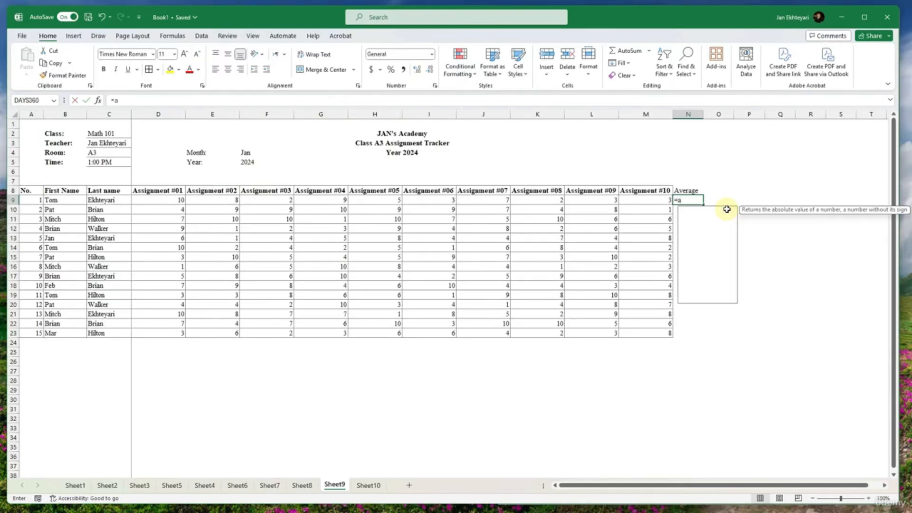
{"action": "key", "text": "BackSpace"}
{"action": "key", "text": "BackSpace"}
{"action": "key", "text": "BackSpace"}
{"action": "type", "text": "(average"}
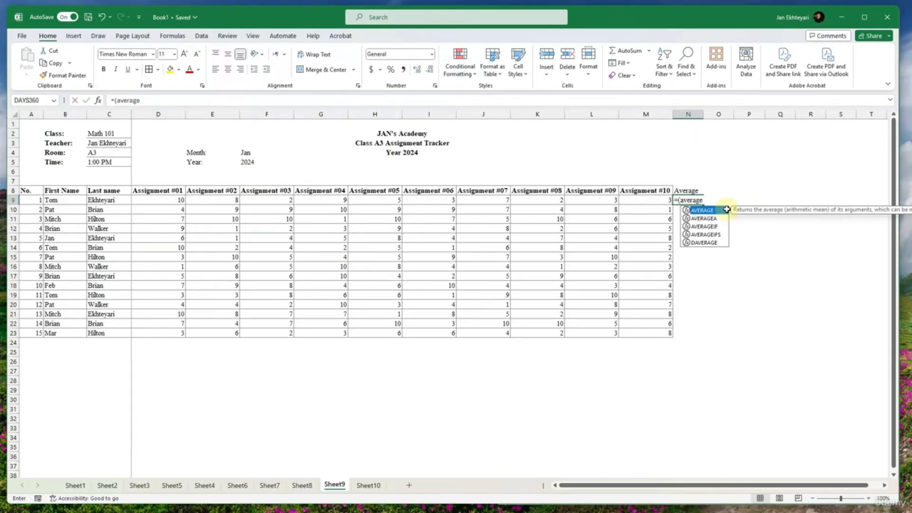
{"action": "key", "text": "BackSpace"}
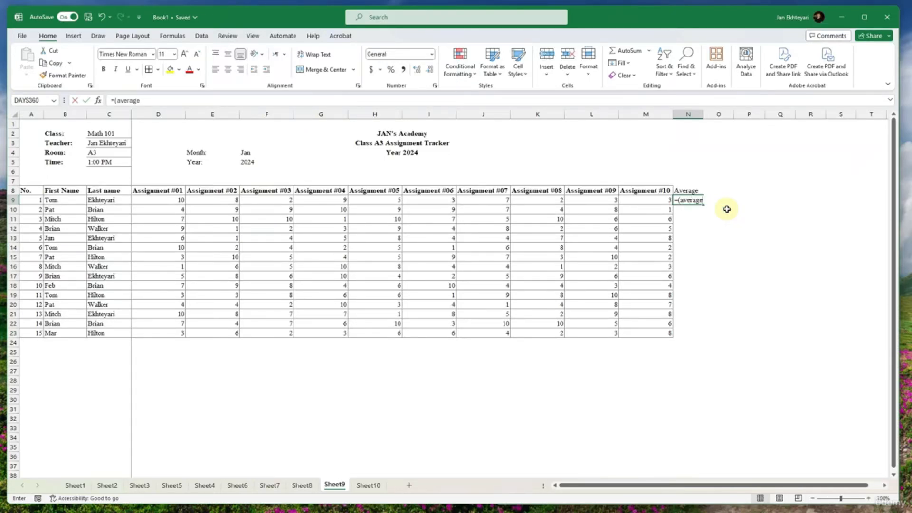
{"action": "key", "text": "BackSpace"}
{"action": "key", "text": "BackSpace"}
{"action": "key", "text": "BackSpace"}
{"action": "key", "text": "BackSpace"}
{"action": "key", "text": "BackSpace"}
{"action": "type", "text": "average("}
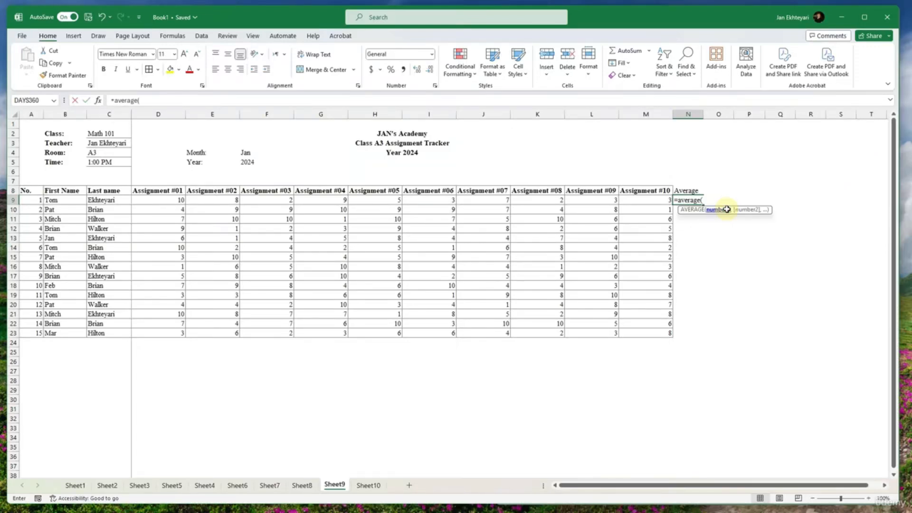
{"action": "left_click_drag", "start_coordinate": [631, 199], "coordinate": [182, 199]}
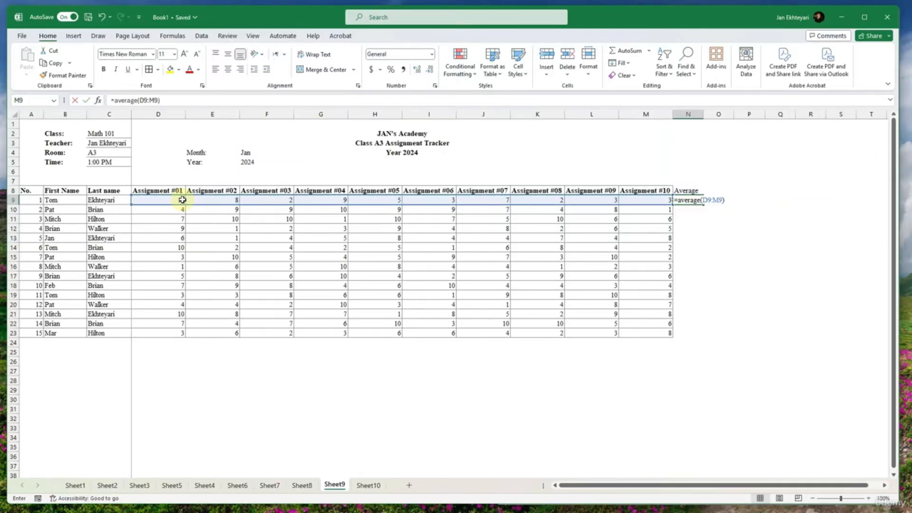
{"action": "key", "text": "Return"}
{"action": "left_click", "coordinate": [692, 199]}
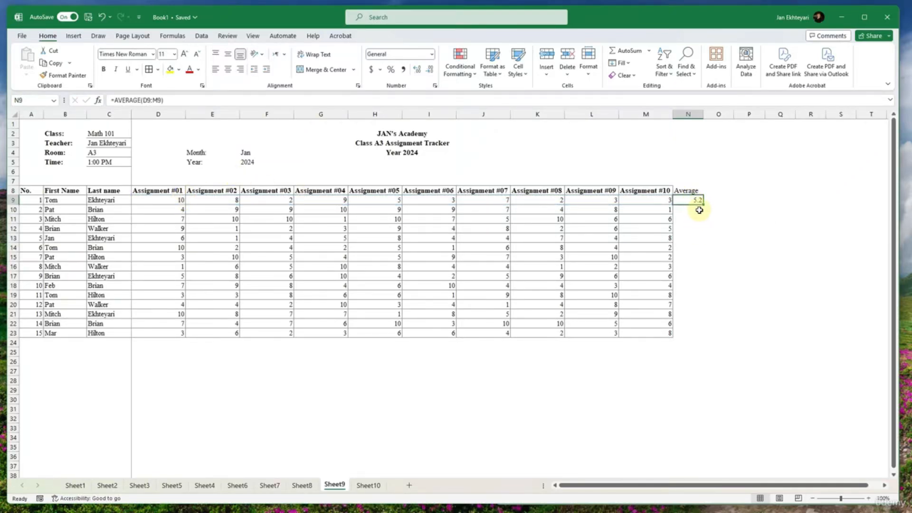
{"action": "double_click", "coordinate": [702, 207]}
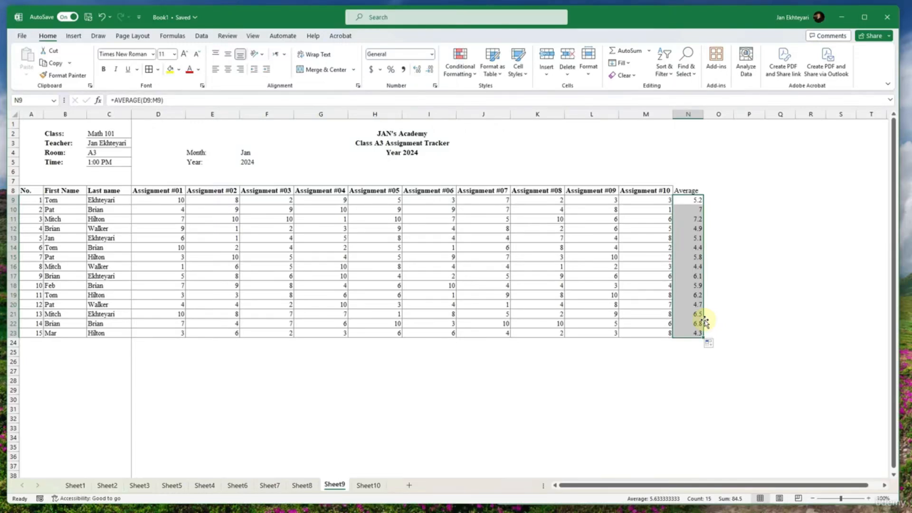
- Add all borders to the Average column N8:N23 and make its heading bold
{"action": "left_click_drag", "start_coordinate": [664, 194], "coordinate": [665, 258]}
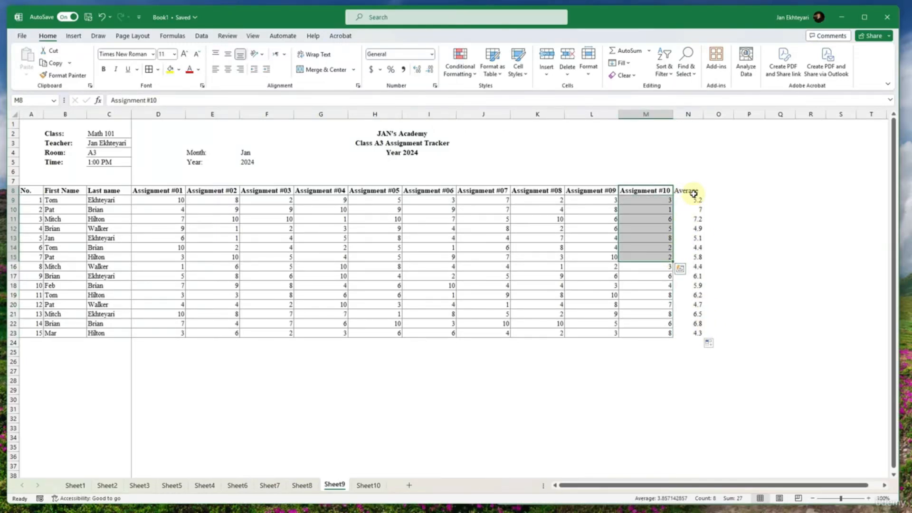
{"action": "left_click_drag", "start_coordinate": [693, 194], "coordinate": [694, 333]}
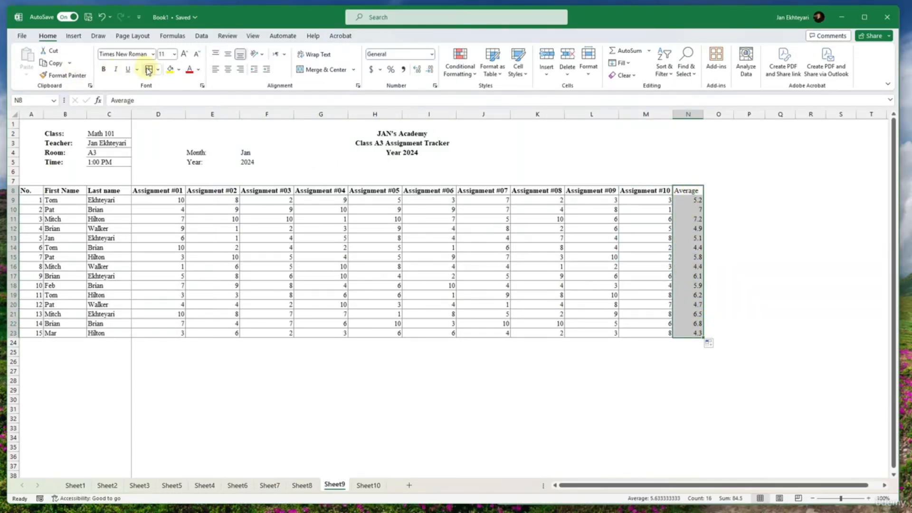
{"action": "left_click", "coordinate": [148, 70]}
{"action": "left_click", "coordinate": [696, 190]}
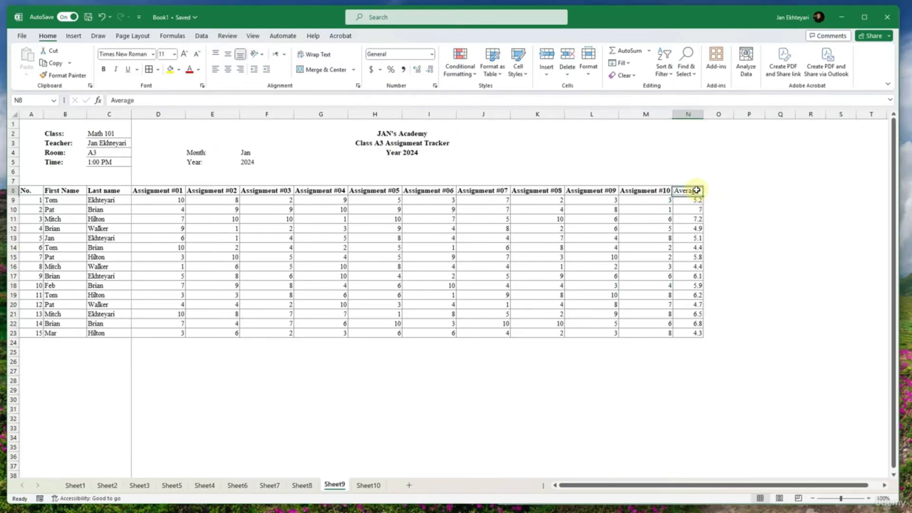
{"action": "left_click", "coordinate": [714, 208]}
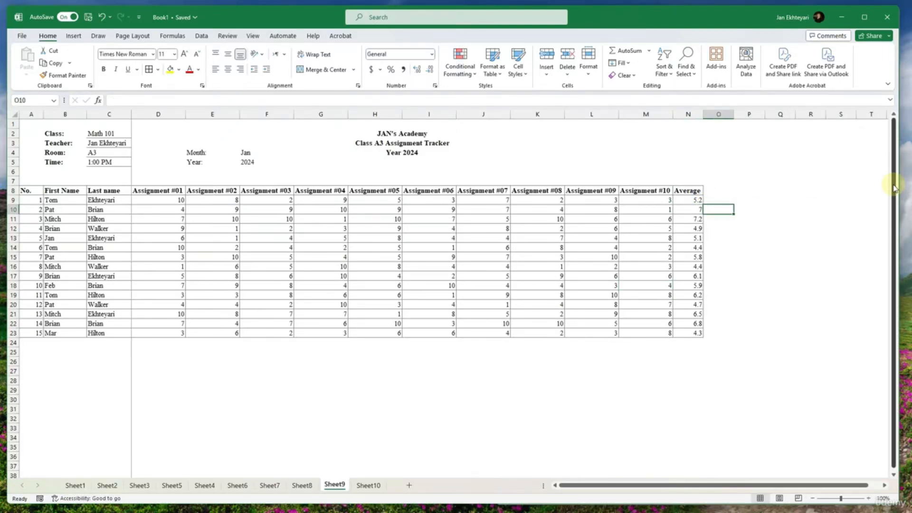
- Switch to the reference homework workbook and examine the formulas in its Average column from T7 down
{"action": "left_click_drag", "start_coordinate": [898, 184], "coordinate": [586, 197]}
{"action": "left_click", "coordinate": [817, 188]}
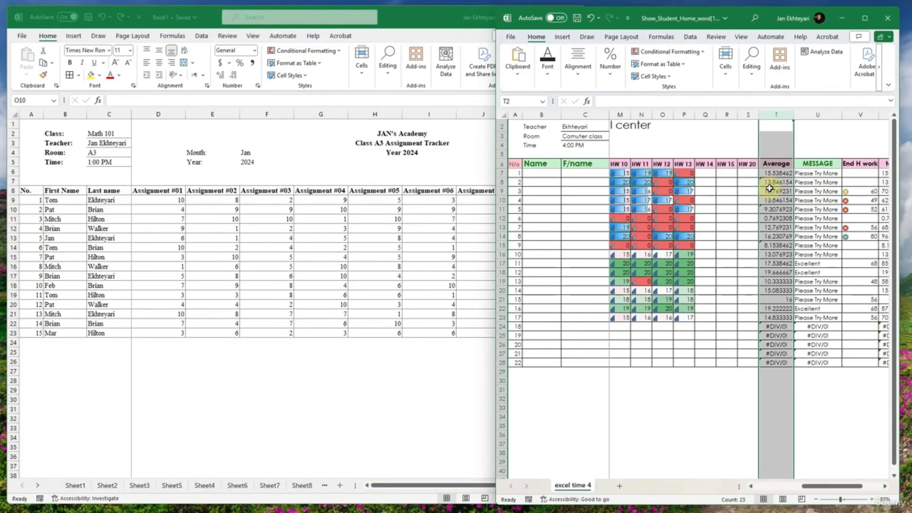
{"action": "left_click_drag", "start_coordinate": [778, 173], "coordinate": [777, 363]}
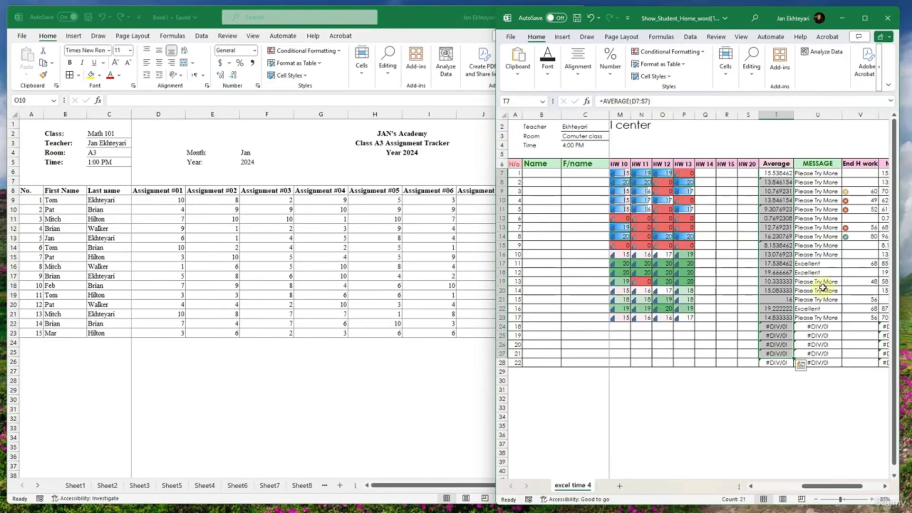
- Examine the IF formula in the reference workbook's MESSAGE column at U17, and return to Book1 with its window widened
{"action": "left_click", "coordinate": [817, 263]}
{"action": "scroll", "coordinate": [817, 263], "scroll_direction": "right", "scroll_amount": 1}
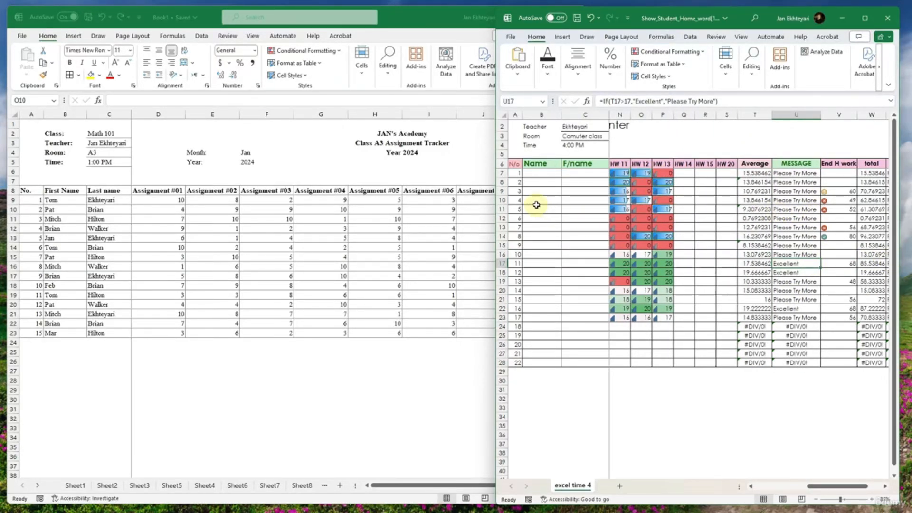
{"action": "left_click_drag", "start_coordinate": [493, 184], "coordinate": [899, 186]}
{"action": "left_click", "coordinate": [526, 228]}
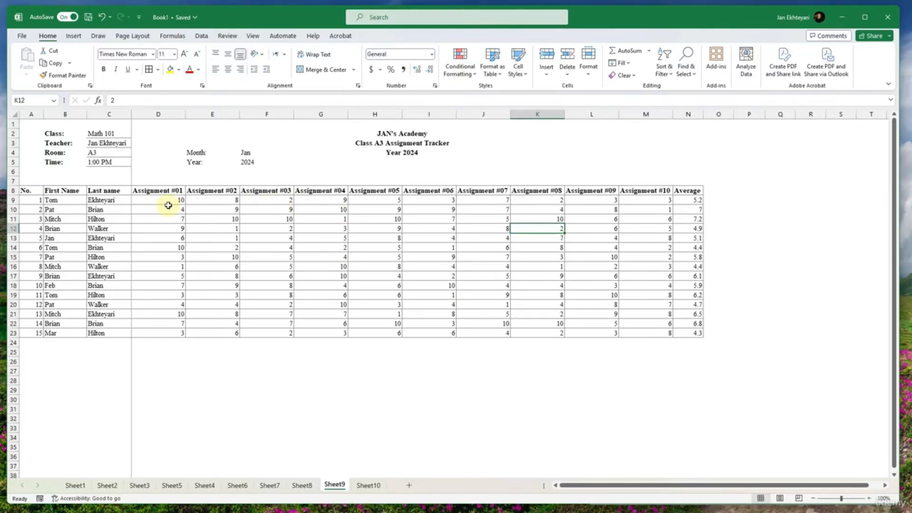
- Apply the Green - Yellow - Red Color Scale to the assignment scores in D9:M23
{"action": "left_click_drag", "start_coordinate": [169, 202], "coordinate": [629, 334]}
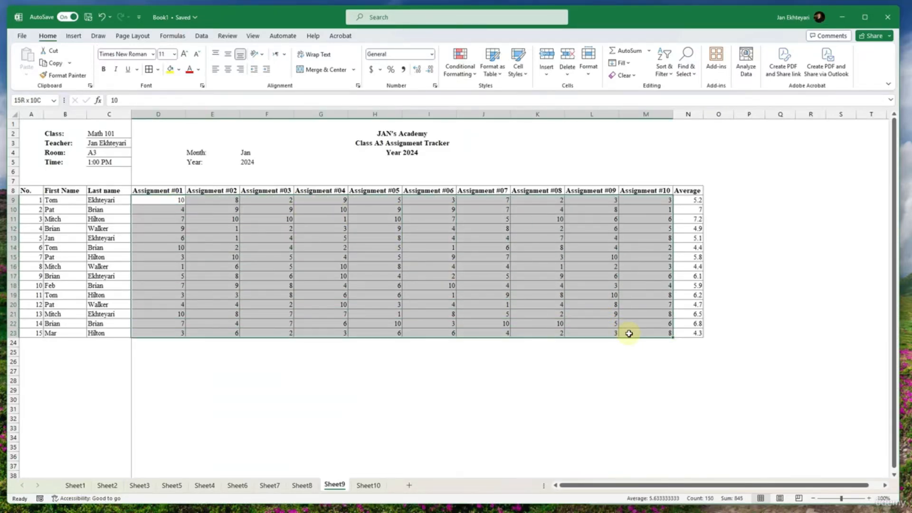
{"action": "left_click", "coordinate": [460, 68]}
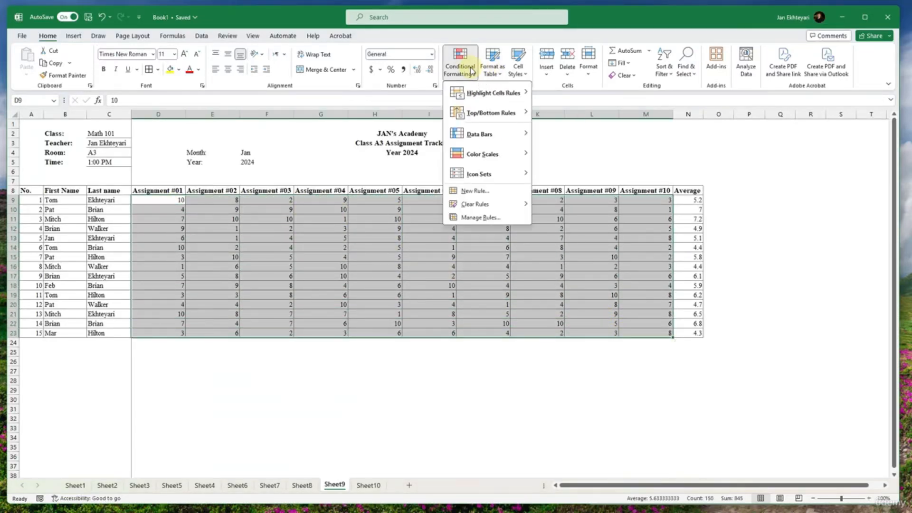
{"action": "mouse_move", "coordinate": [496, 95]}
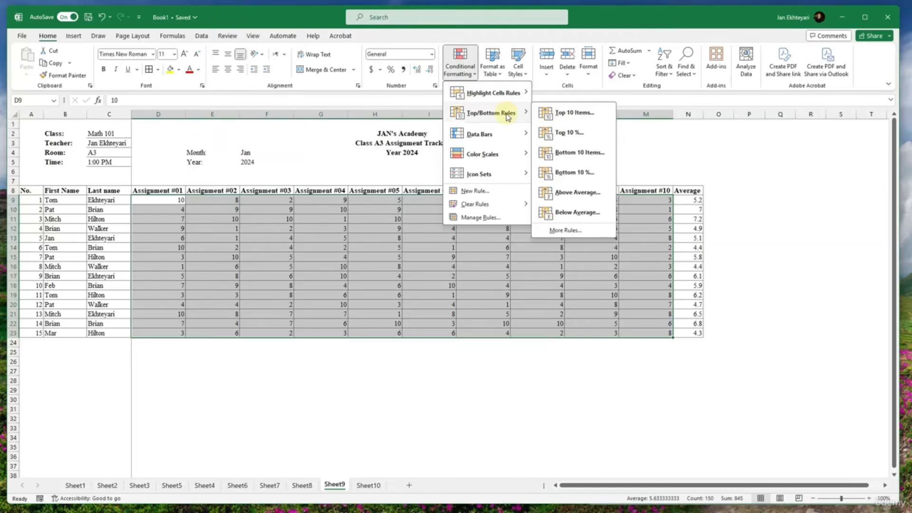
{"action": "mouse_move", "coordinate": [505, 134]}
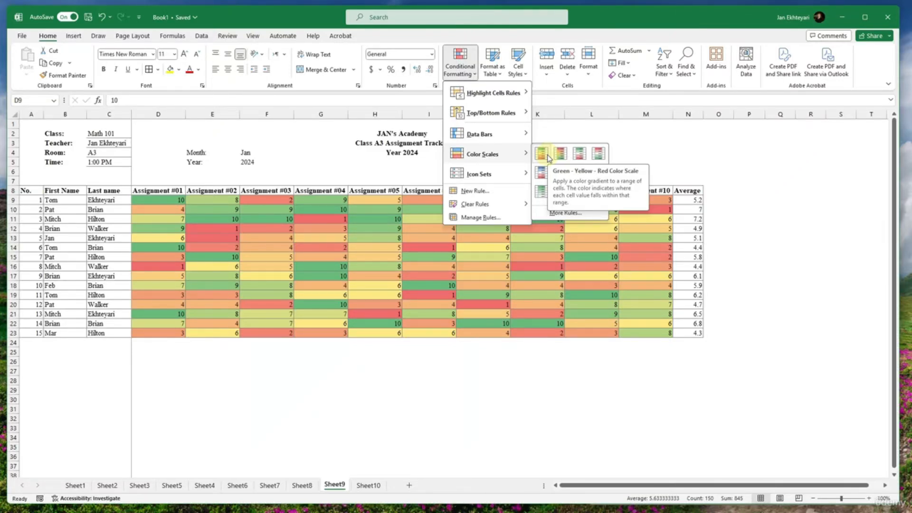
{"action": "mouse_move", "coordinate": [489, 173]}
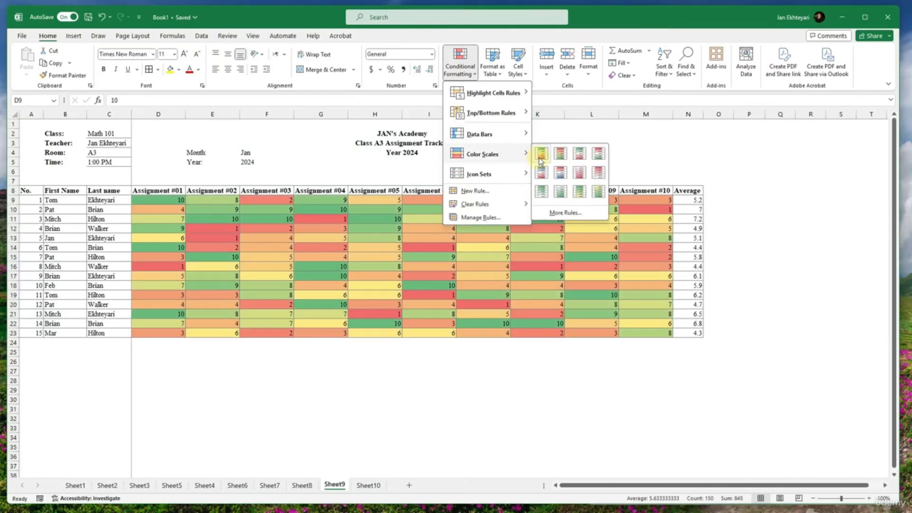
{"action": "left_click", "coordinate": [541, 154]}
- Add solid green data bars to the averages in N9:N23
{"action": "left_click_drag", "start_coordinate": [697, 200], "coordinate": [701, 332]}
{"action": "left_click", "coordinate": [459, 61]}
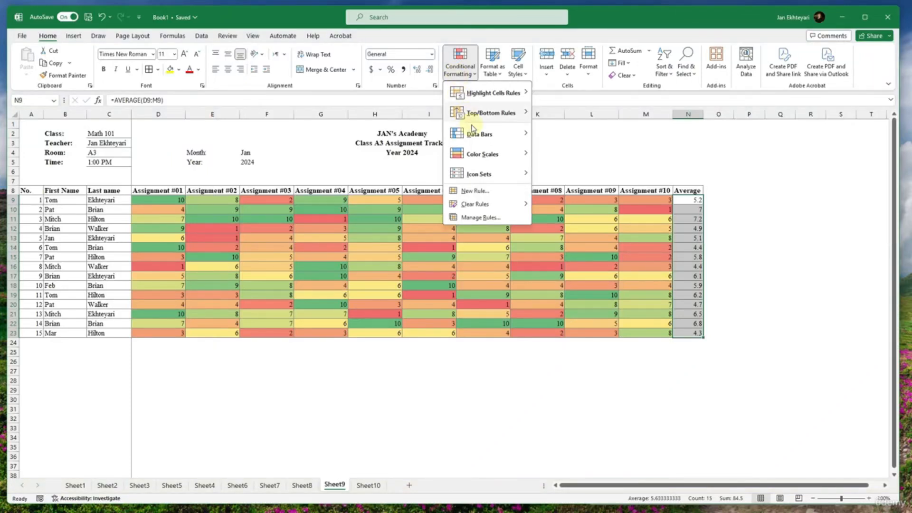
{"action": "mouse_move", "coordinate": [489, 160]}
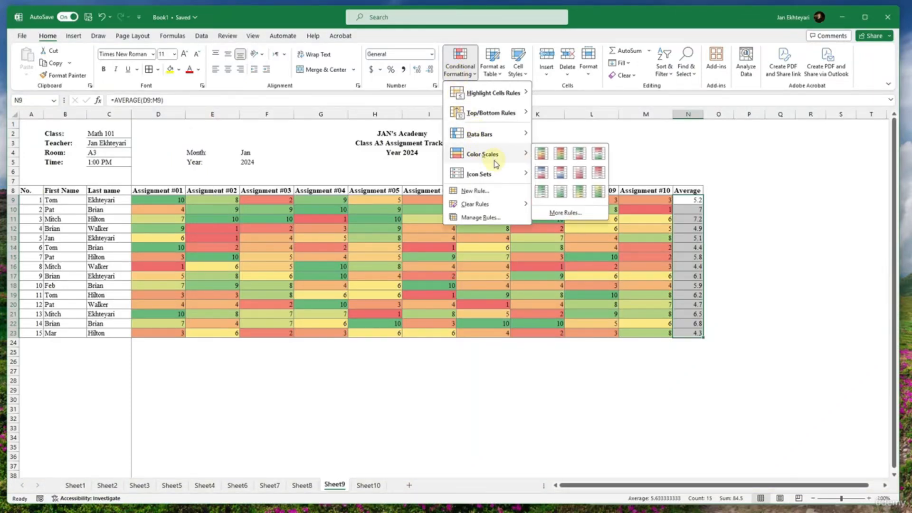
{"action": "mouse_move", "coordinate": [518, 135]}
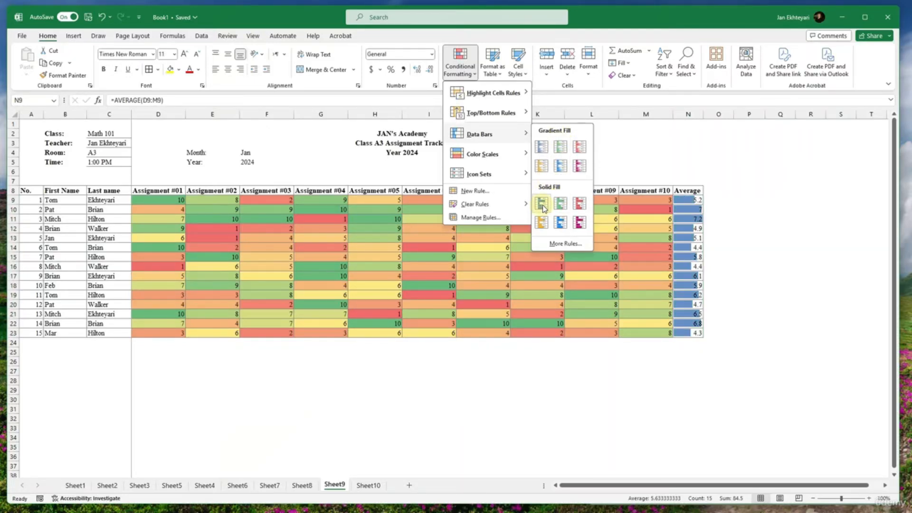
{"action": "left_click", "coordinate": [557, 205]}
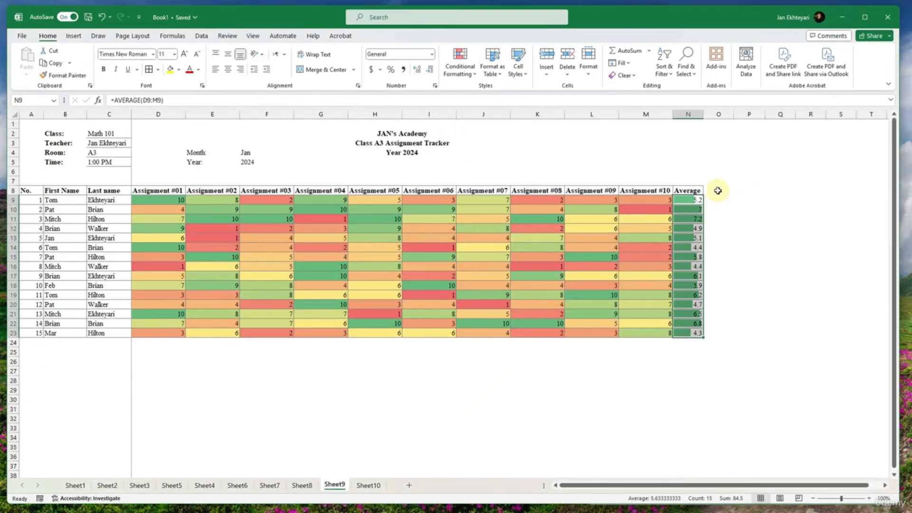
- Narrow Book1's window to reveal the reference workbook and examine the IF formula under its MESSAGE heading in U7
{"action": "left_click", "coordinate": [715, 190]}
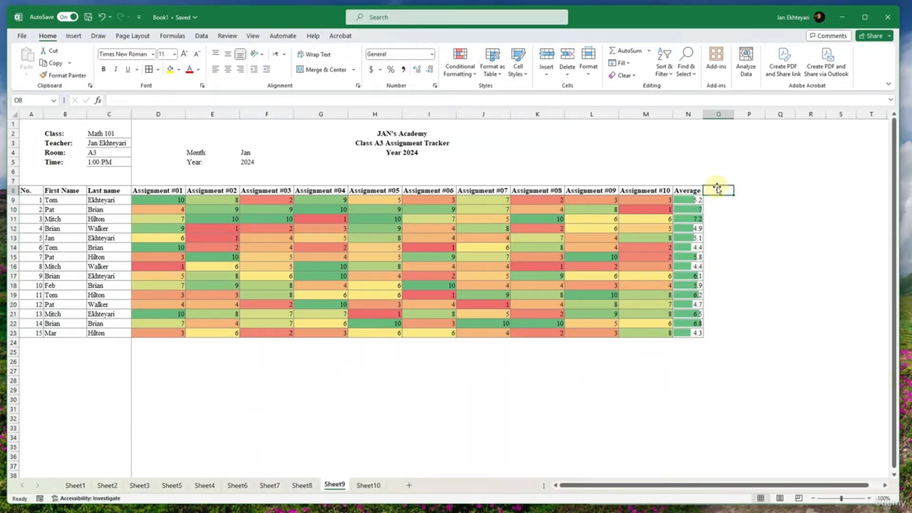
{"action": "left_click_drag", "start_coordinate": [898, 192], "coordinate": [680, 205]}
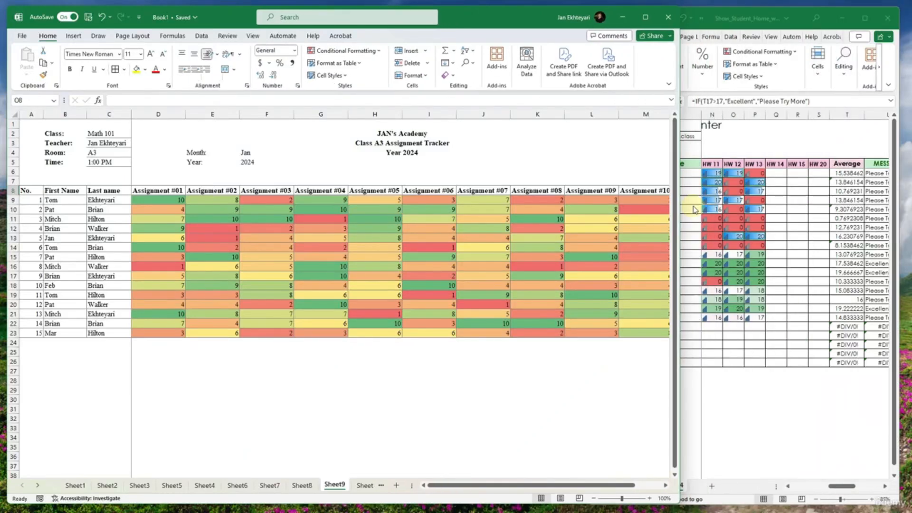
{"action": "left_click", "coordinate": [834, 213]}
{"action": "left_click_drag", "start_coordinate": [798, 217], "coordinate": [832, 224]}
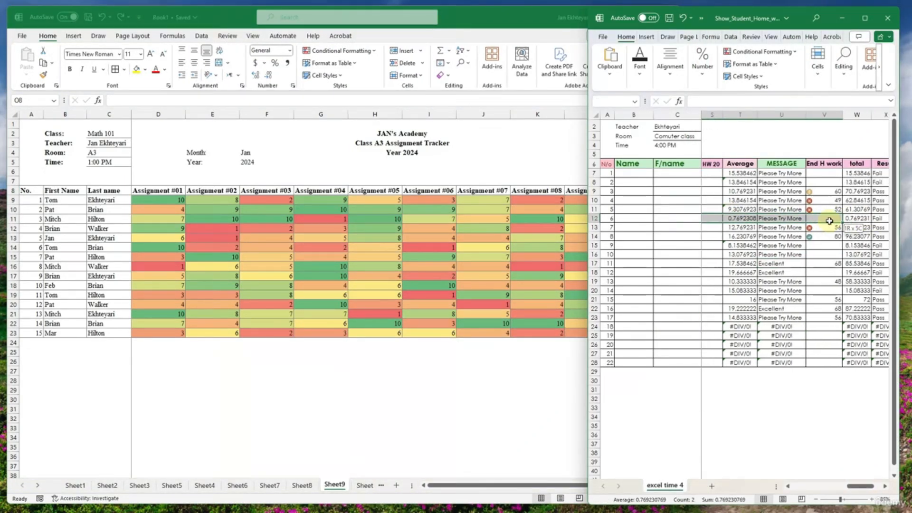
{"action": "left_click", "coordinate": [770, 163]}
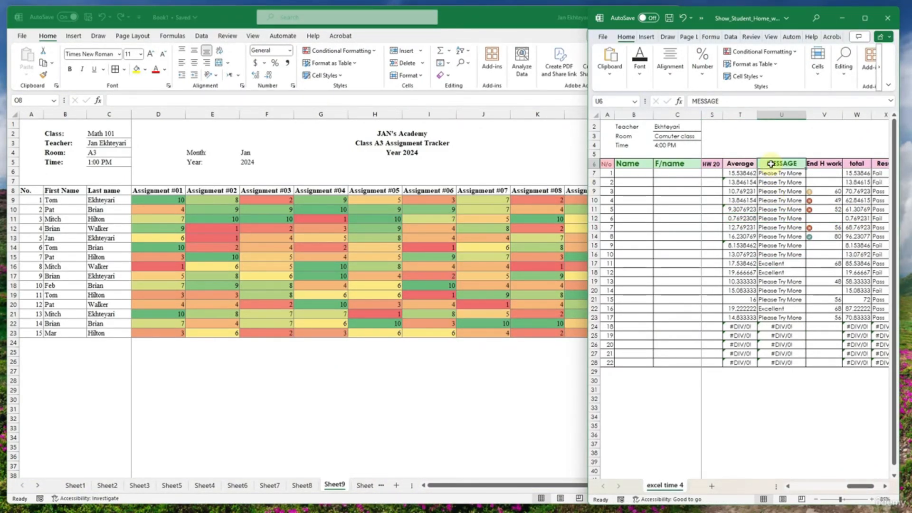
{"action": "key", "text": "Down"}
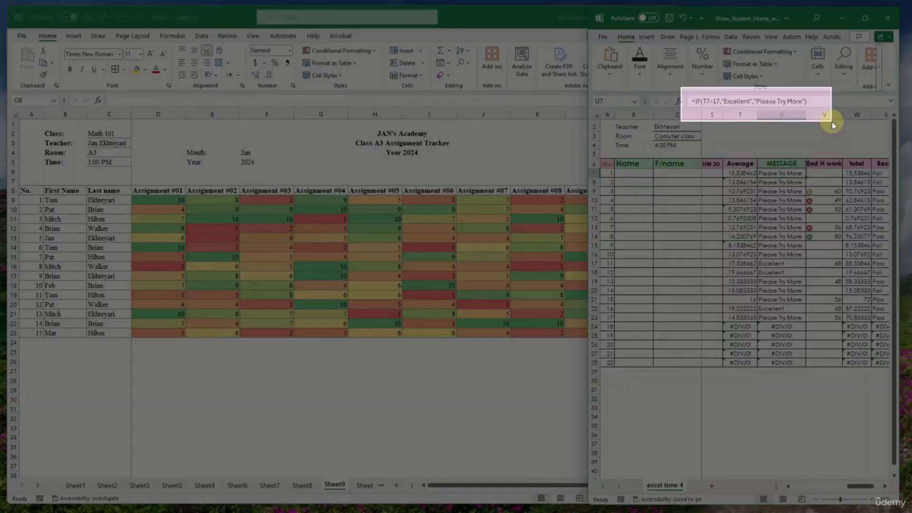
{"action": "key", "text": "Escape"}
- Return to Book1 with its window widened and enter the heading Result in O8, directly after Average
{"action": "left_click", "coordinate": [534, 264]}
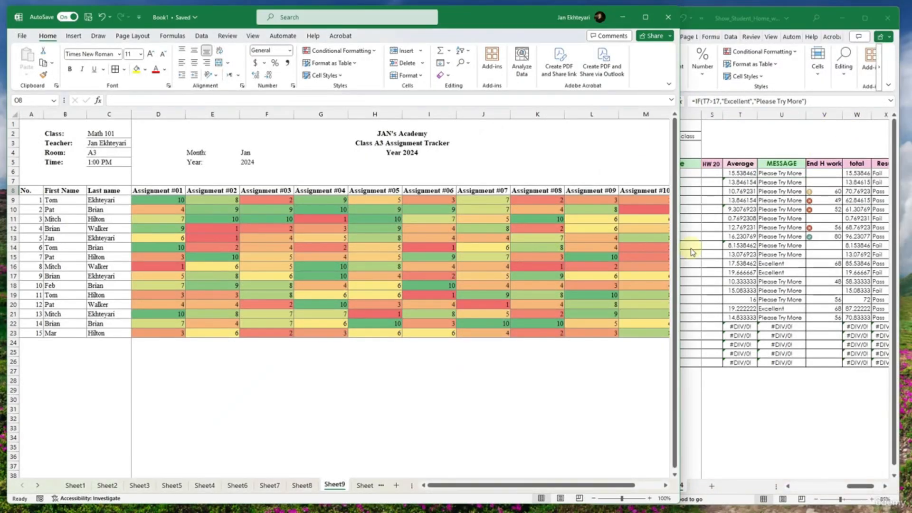
{"action": "left_click_drag", "start_coordinate": [679, 247], "coordinate": [900, 247]}
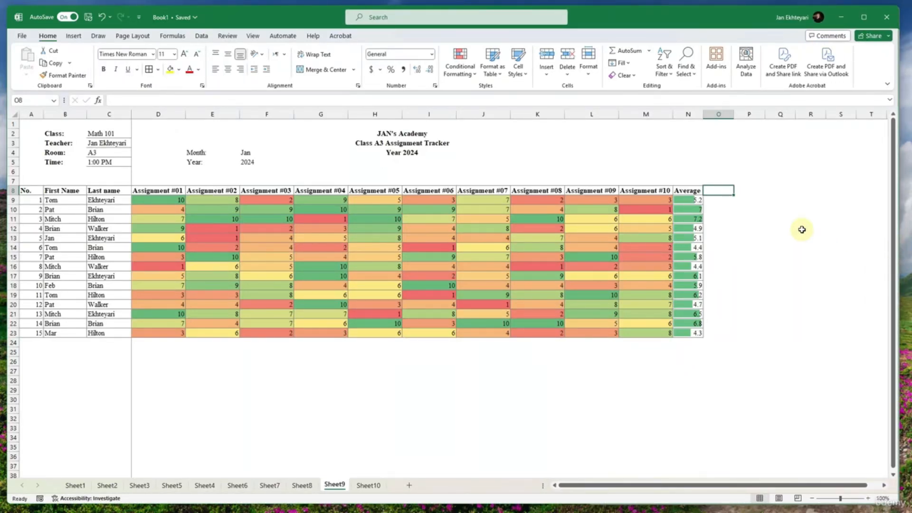
{"action": "type", "text": "Result"}
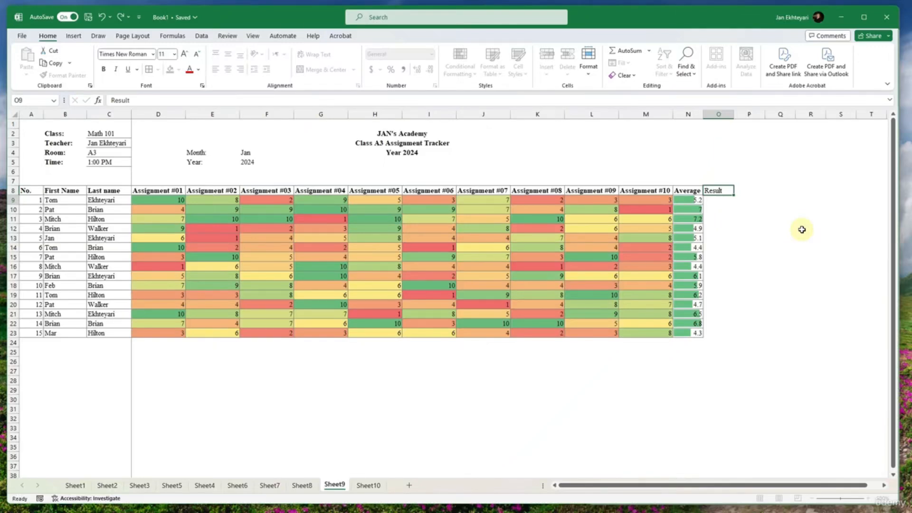
{"action": "key", "text": "Return"}
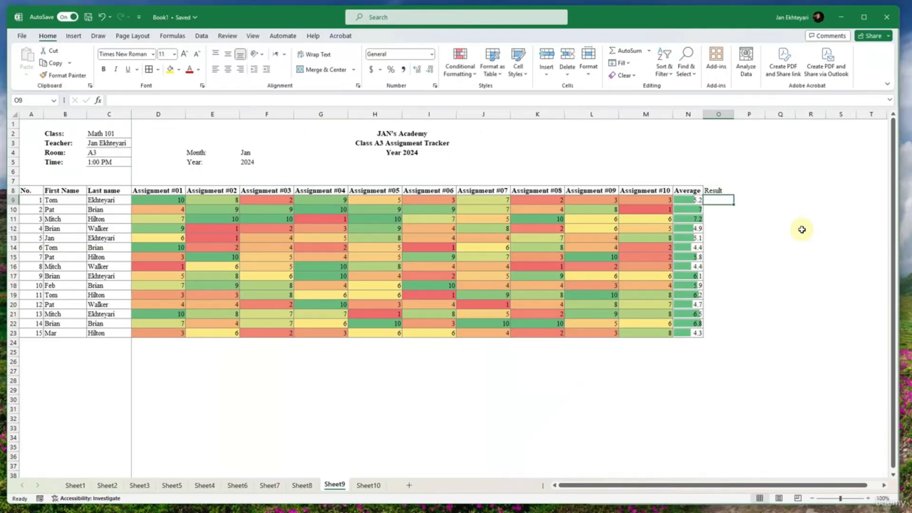
- Enter =IF(N9>7, "Pass", "Fail") in O9 and fill the formula down to O23
{"action": "type", "text": "if("}
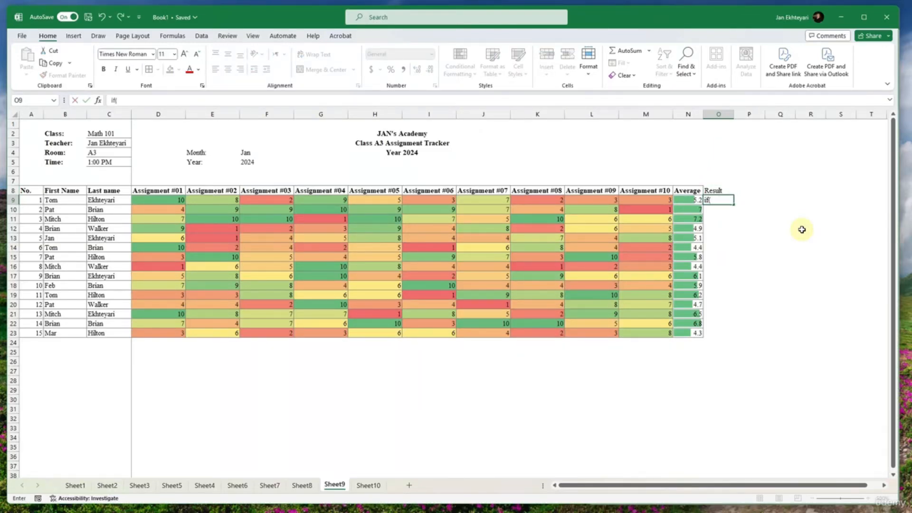
{"action": "left_click", "coordinate": [690, 199]}
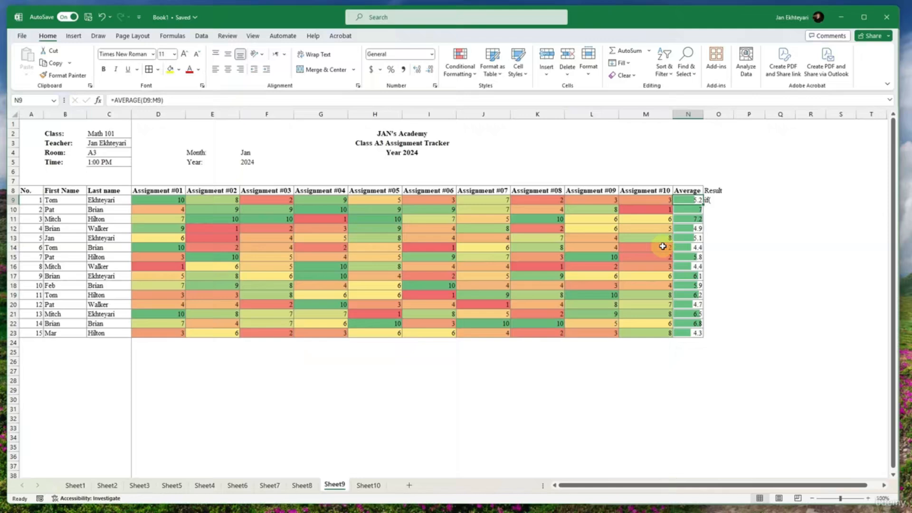
{"action": "left_click", "coordinate": [717, 199]}
{"action": "type", "text": "=if("}
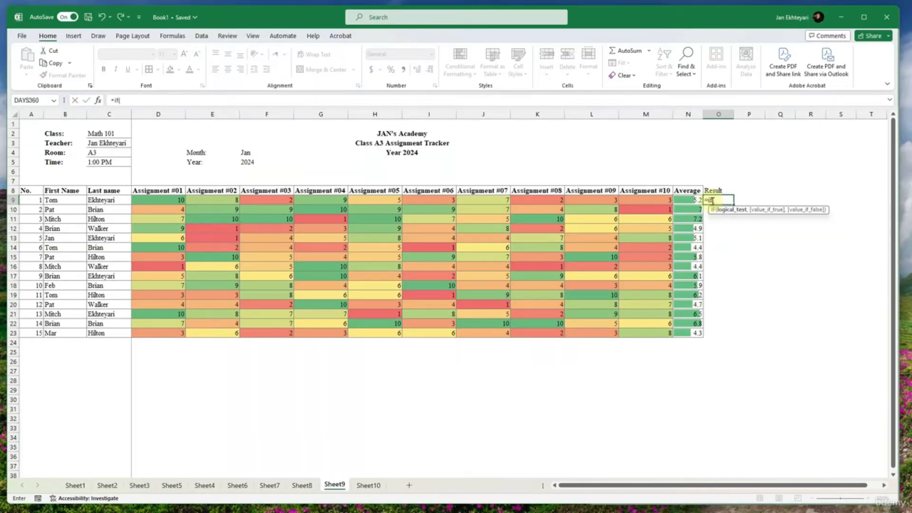
{"action": "left_click", "coordinate": [691, 200]}
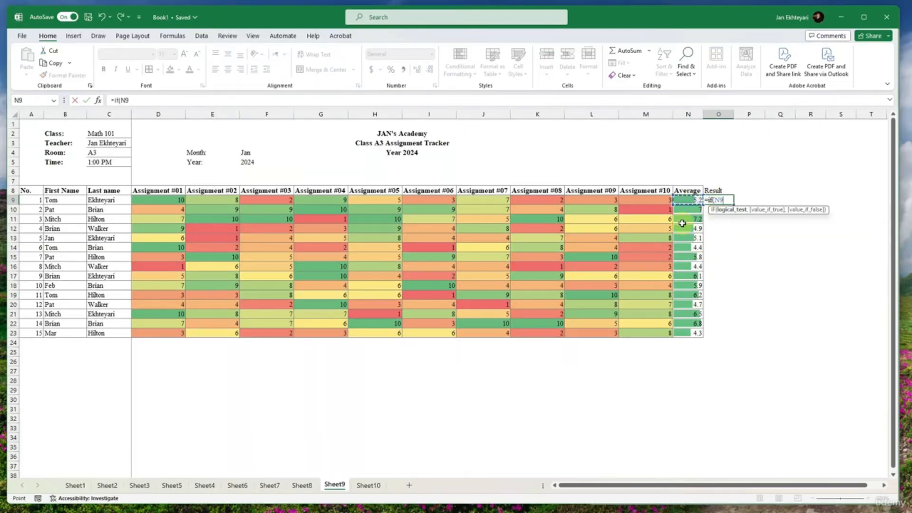
{"action": "type", "text": ">7"}
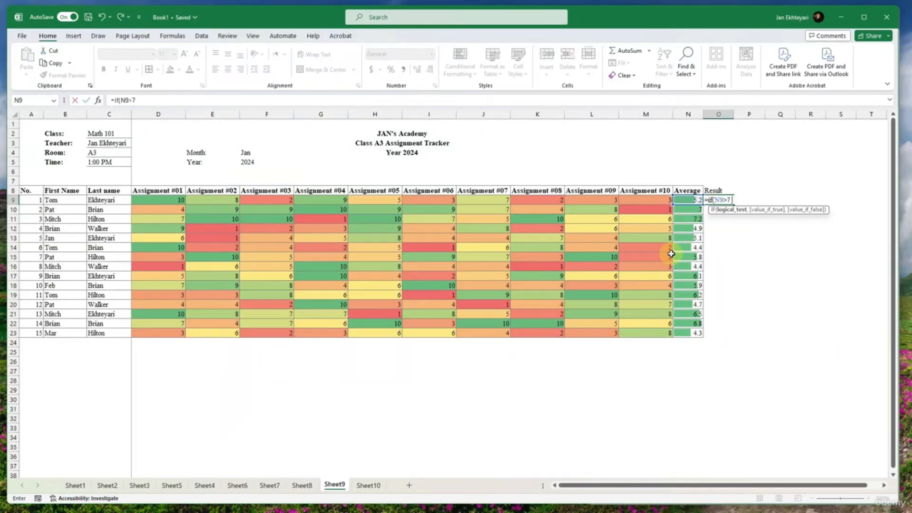
{"action": "type", "text": ","}
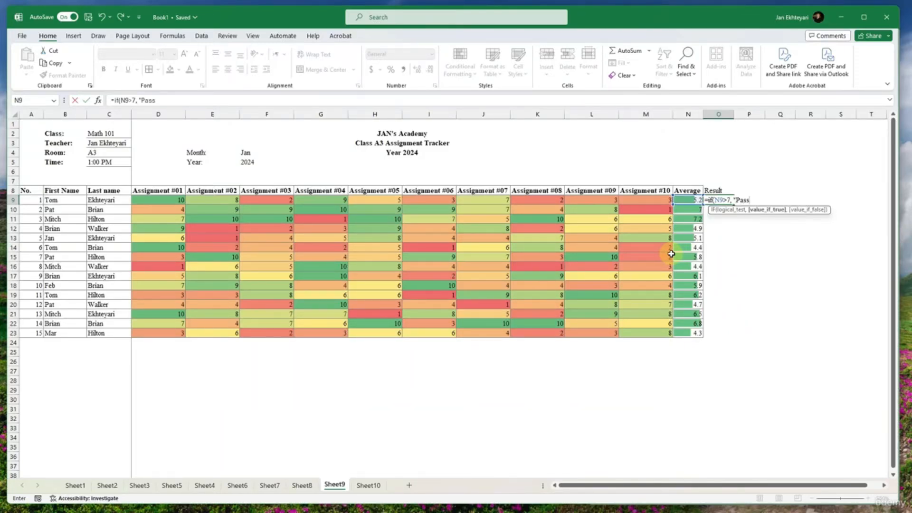
{"action": "type", "text": "\"Pass\", \"Fail\")"}
{"action": "key", "text": "ctrl+Return"}
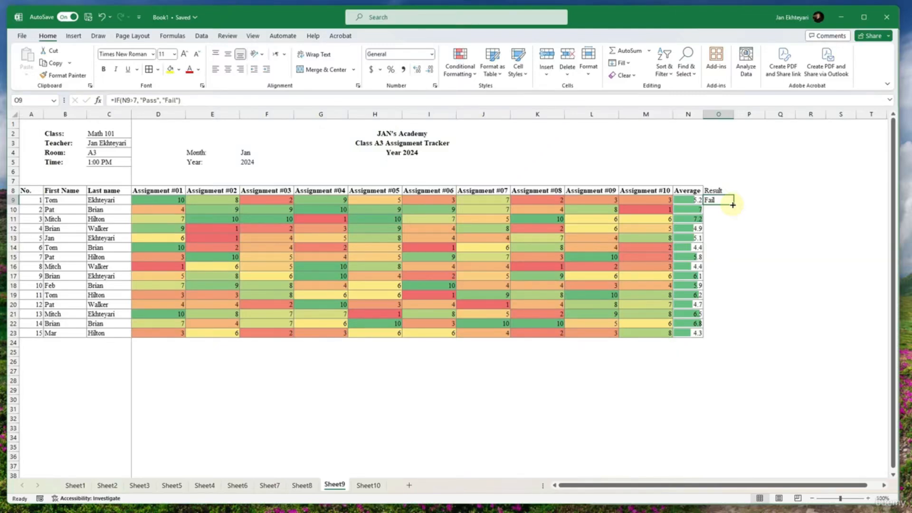
{"action": "double_click", "coordinate": [732, 205]}
{"action": "left_click", "coordinate": [718, 219]}
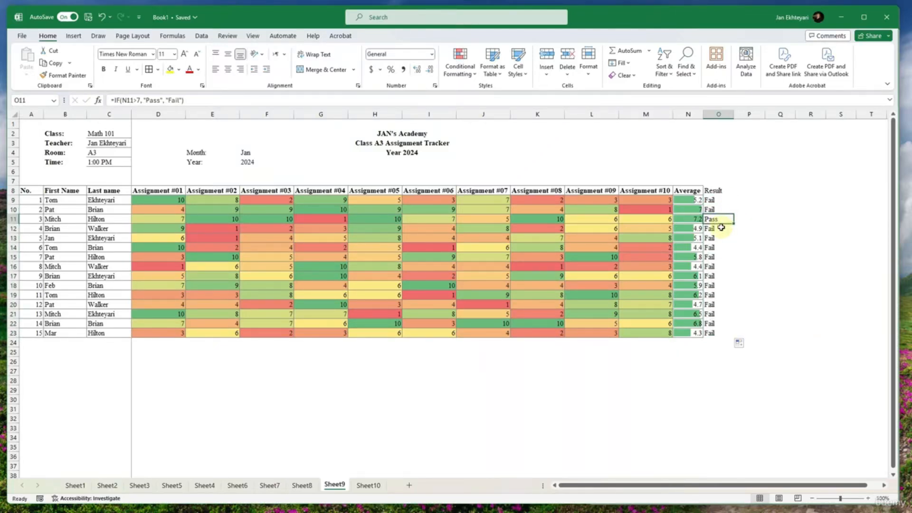
- Change the pass threshold in O9's IF formula to 5 and refill the formula down to O23
{"action": "left_click", "coordinate": [718, 199]}
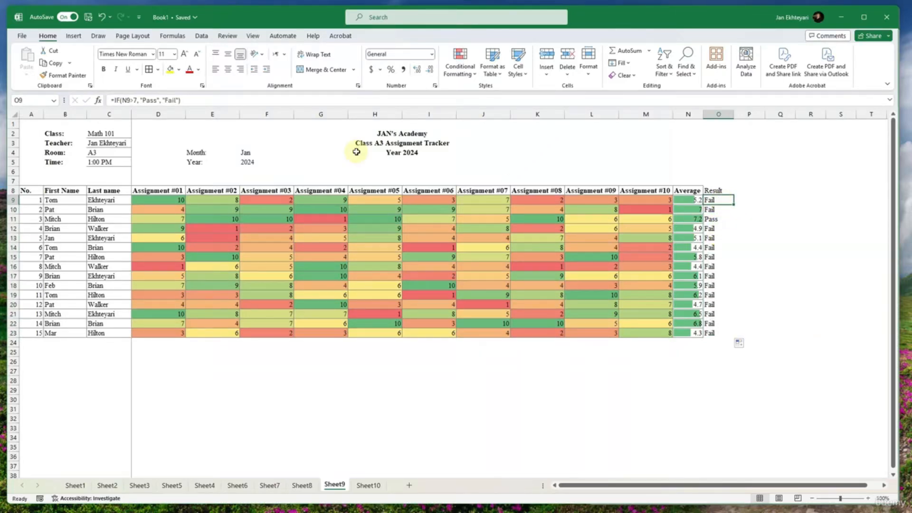
{"action": "left_click", "coordinate": [138, 100]}
{"action": "key", "text": "BackSpace"}
{"action": "type", "text": "5"}
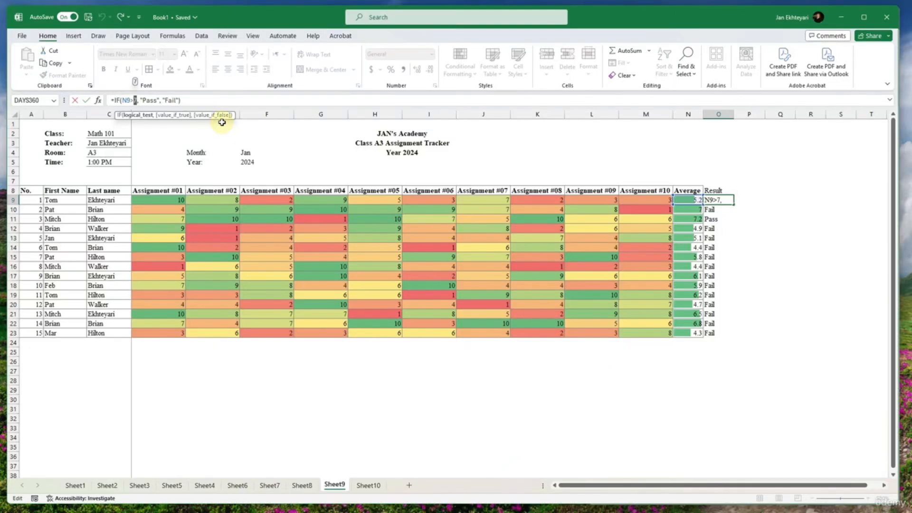
{"action": "key", "text": "ctrl+Return"}
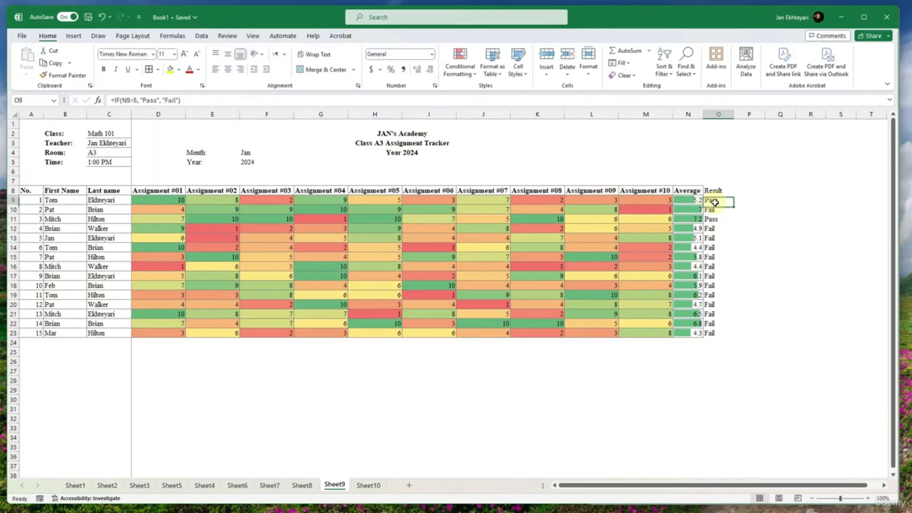
{"action": "double_click", "coordinate": [734, 204]}
{"action": "left_click", "coordinate": [764, 220]}
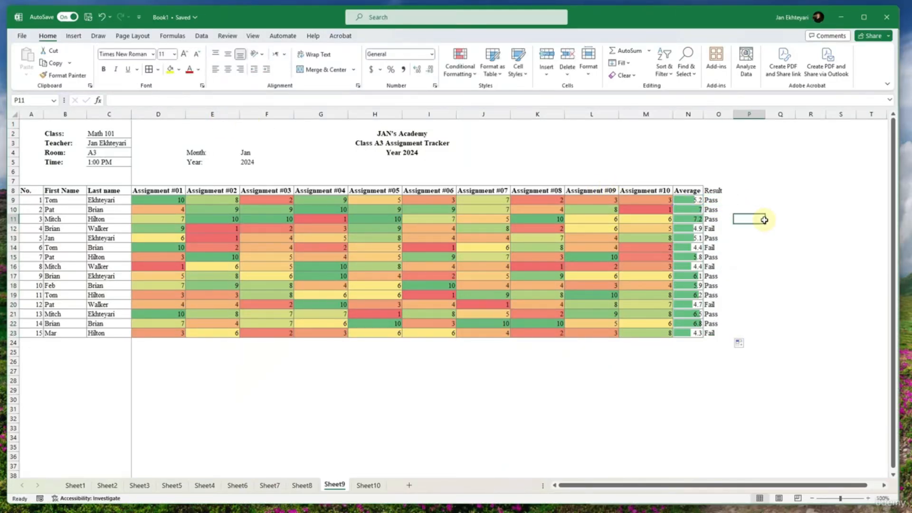
- Apply all borders to the Result column O8:O23 and make its heading in O8 bold
{"action": "left_click", "coordinate": [720, 190]}
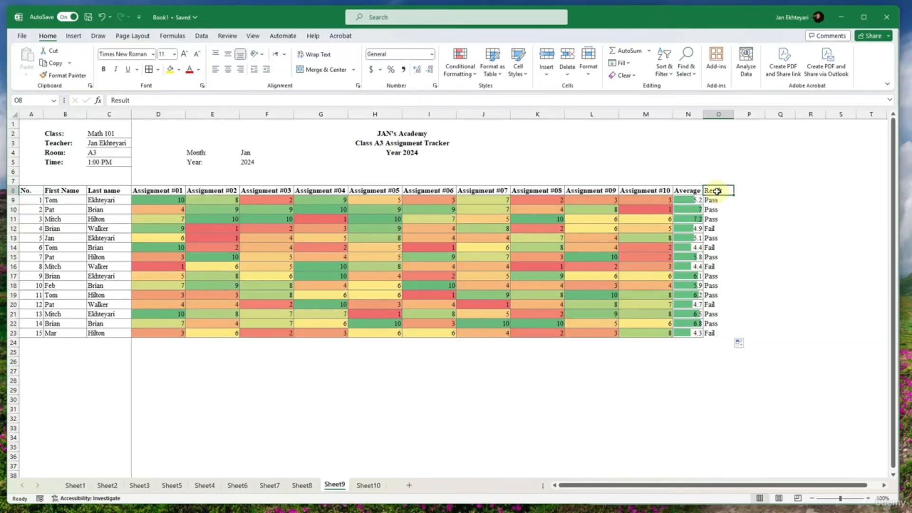
{"action": "double_click", "coordinate": [722, 189]}
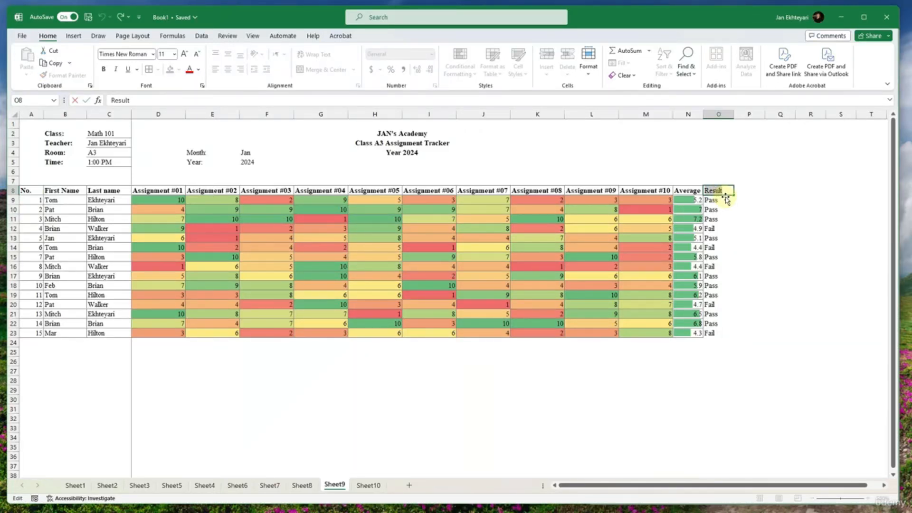
{"action": "key", "text": "Escape"}
{"action": "left_click_drag", "start_coordinate": [714, 189], "coordinate": [721, 293]}
{"action": "left_click_drag", "start_coordinate": [717, 325], "coordinate": [717, 334]}
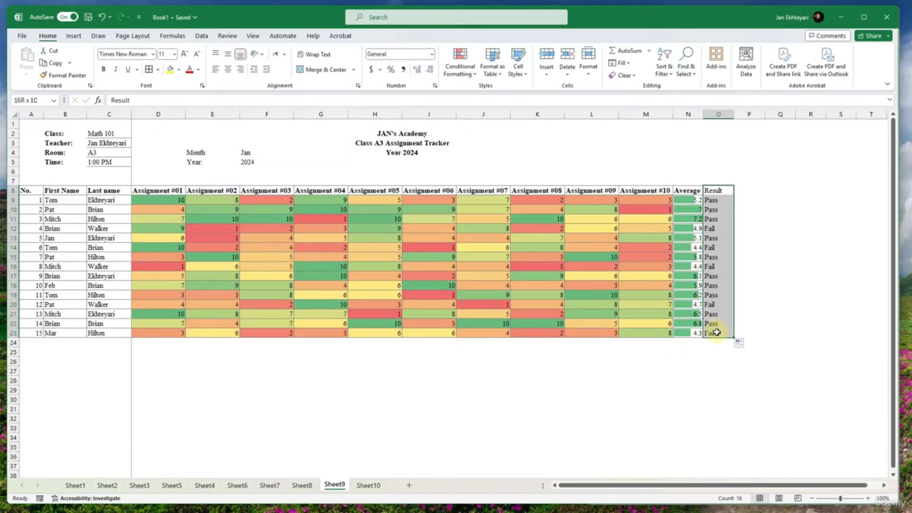
{"action": "left_click", "coordinate": [147, 69]}
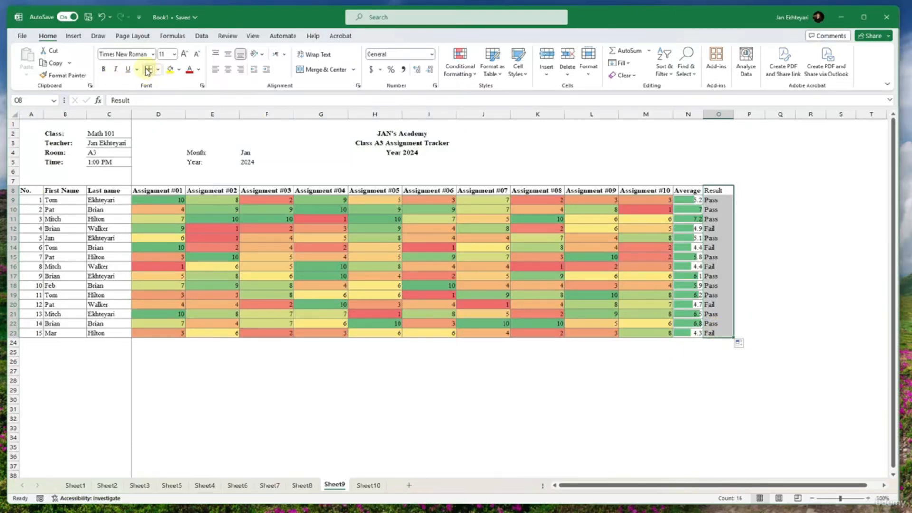
{"action": "left_click", "coordinate": [708, 228]}
{"action": "left_click", "coordinate": [712, 191]}
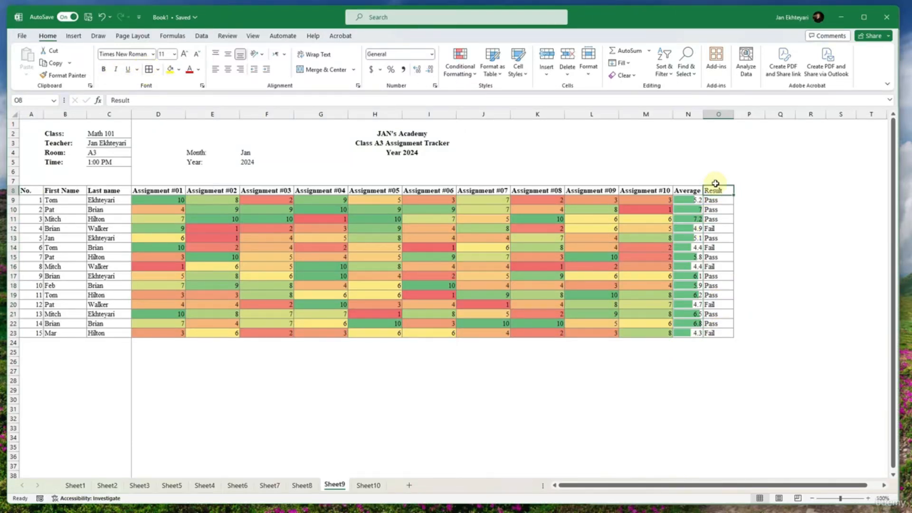
- Add a Text That Contains rule to O9:O23 that formats Pass with Green Fill with Dark Green Text
{"action": "left_click_drag", "start_coordinate": [715, 200], "coordinate": [719, 333]}
{"action": "left_click", "coordinate": [459, 66]}
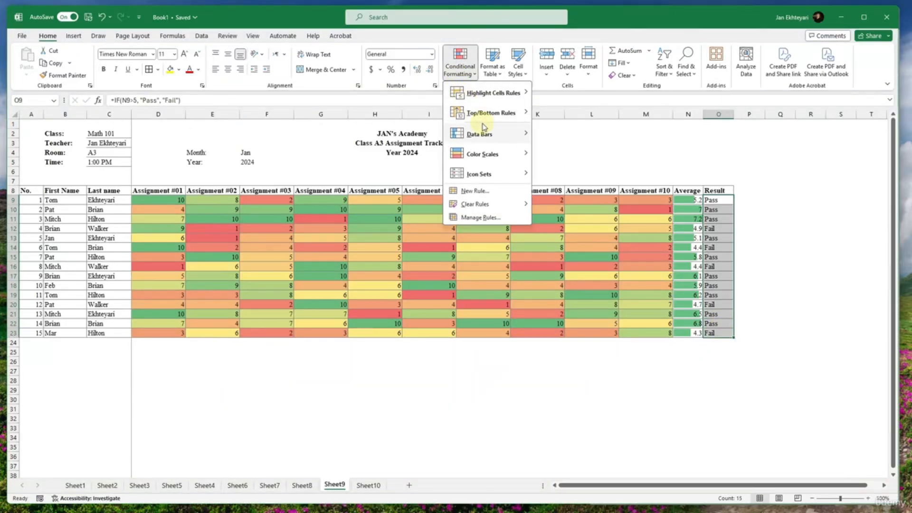
{"action": "mouse_move", "coordinate": [489, 181]}
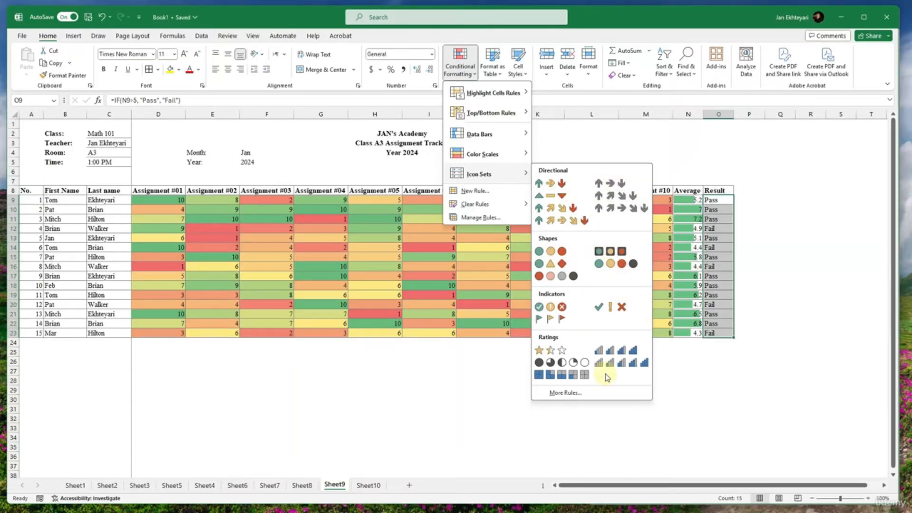
{"action": "mouse_move", "coordinate": [480, 135]}
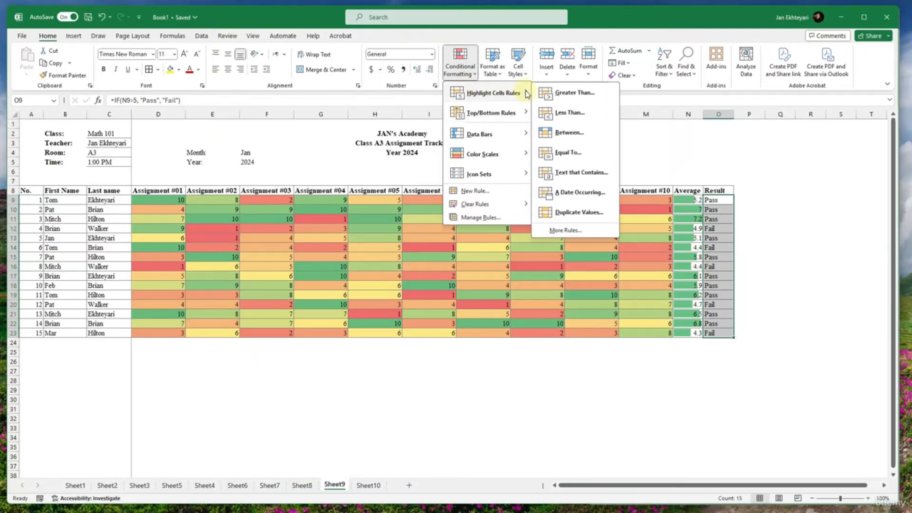
{"action": "mouse_move", "coordinate": [501, 100]}
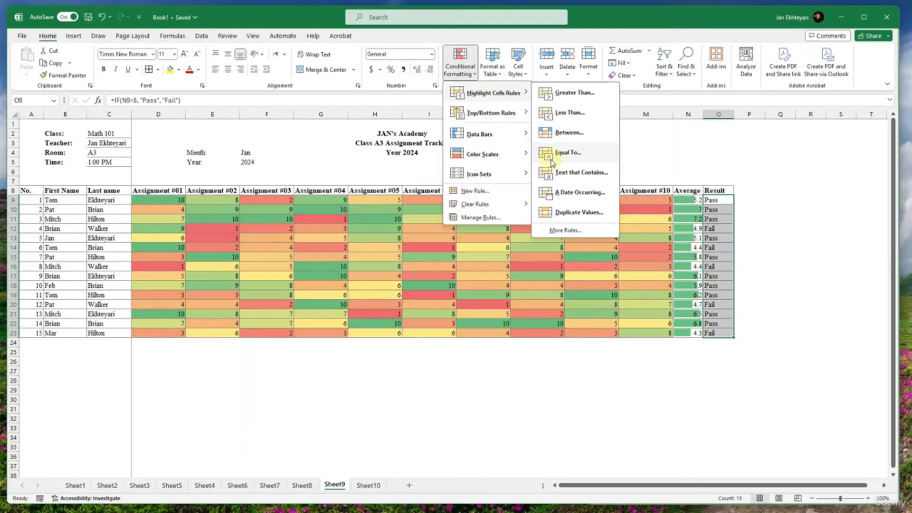
{"action": "left_click", "coordinate": [561, 175]}
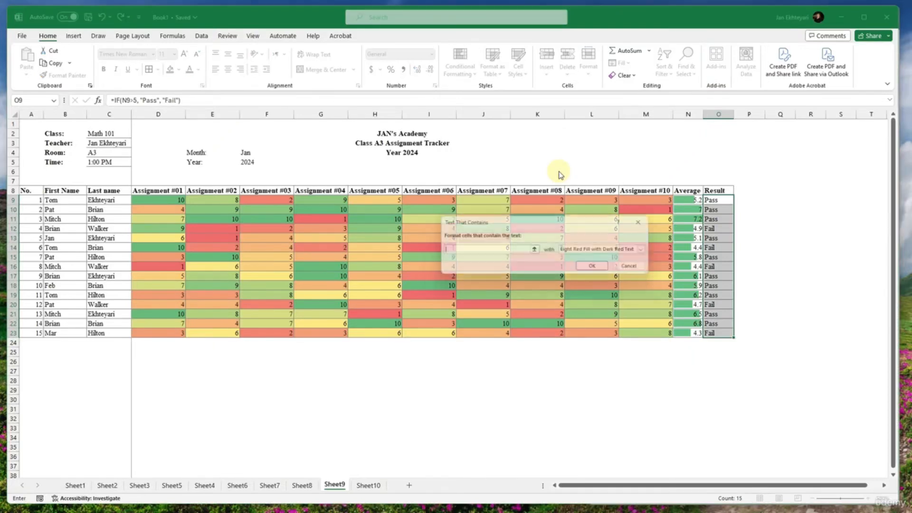
{"action": "left_click", "coordinate": [587, 253]}
{"action": "left_click", "coordinate": [588, 253]}
{"action": "left_click", "coordinate": [584, 252]}
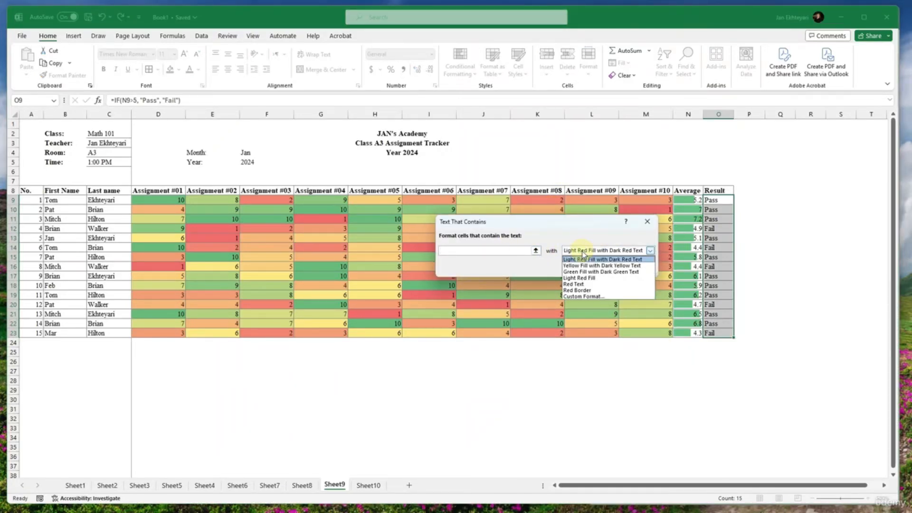
{"action": "left_click", "coordinate": [594, 272]}
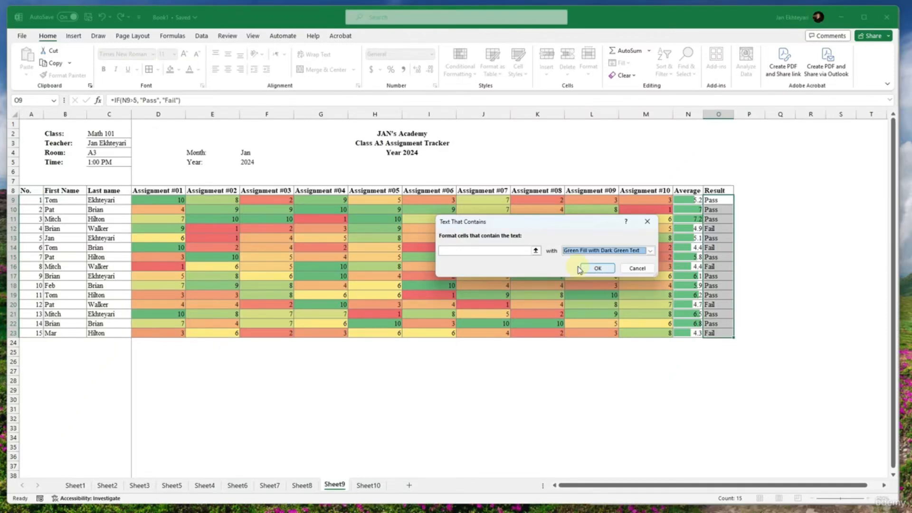
{"action": "left_click", "coordinate": [519, 252]}
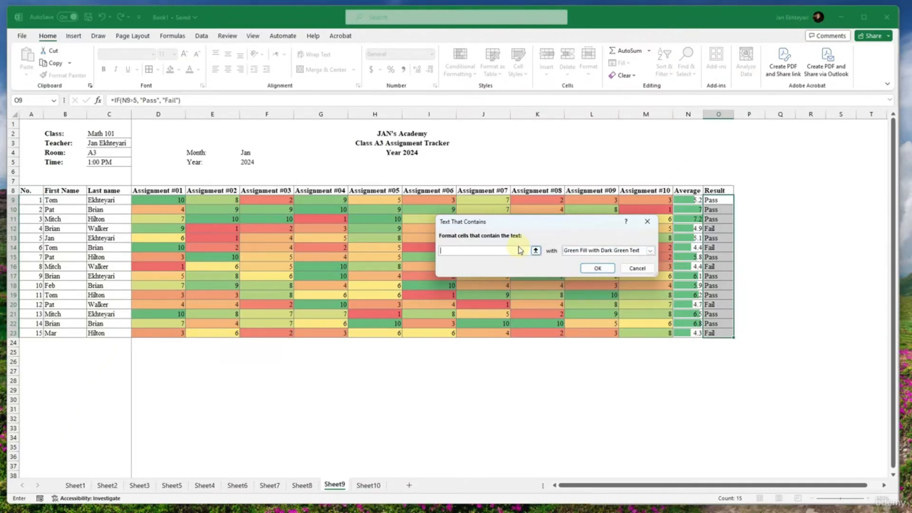
{"action": "type", "text": "Pass"}
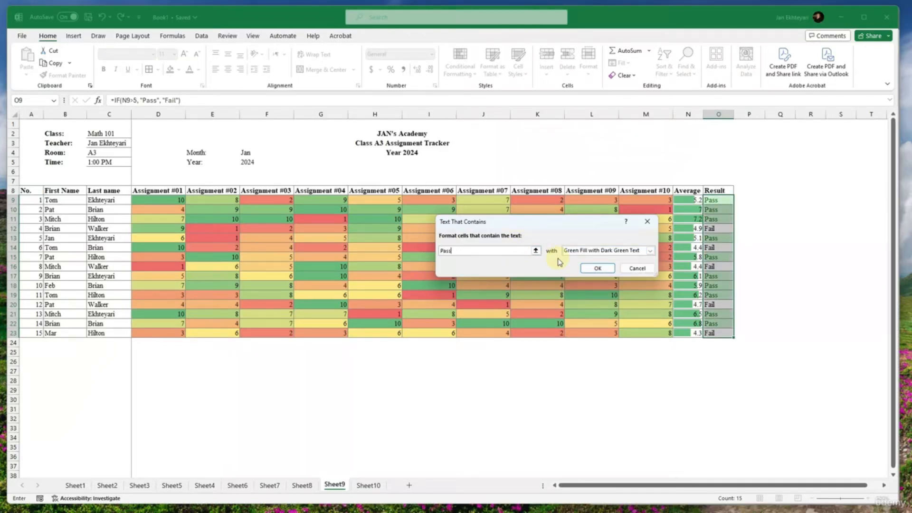
{"action": "left_click", "coordinate": [597, 267]}
{"action": "left_click", "coordinate": [788, 260]}
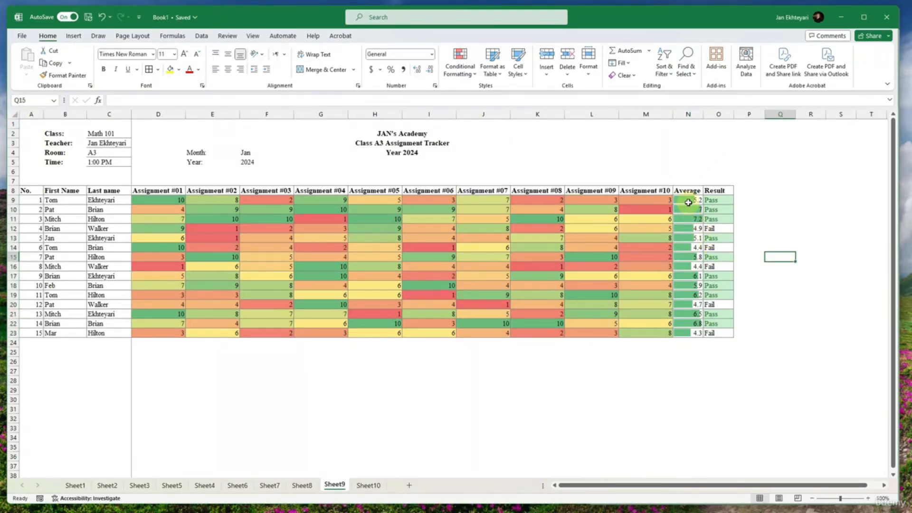
- Clear the conditional formatting rules from the Average values in N9:N23
{"action": "left_click_drag", "start_coordinate": [688, 199], "coordinate": [688, 333]}
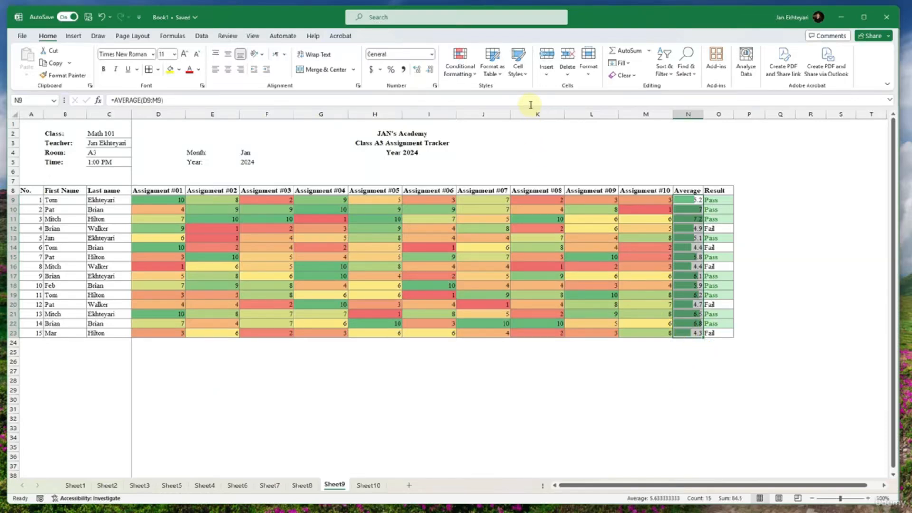
{"action": "left_click", "coordinate": [460, 67]}
{"action": "mouse_move", "coordinate": [498, 154]}
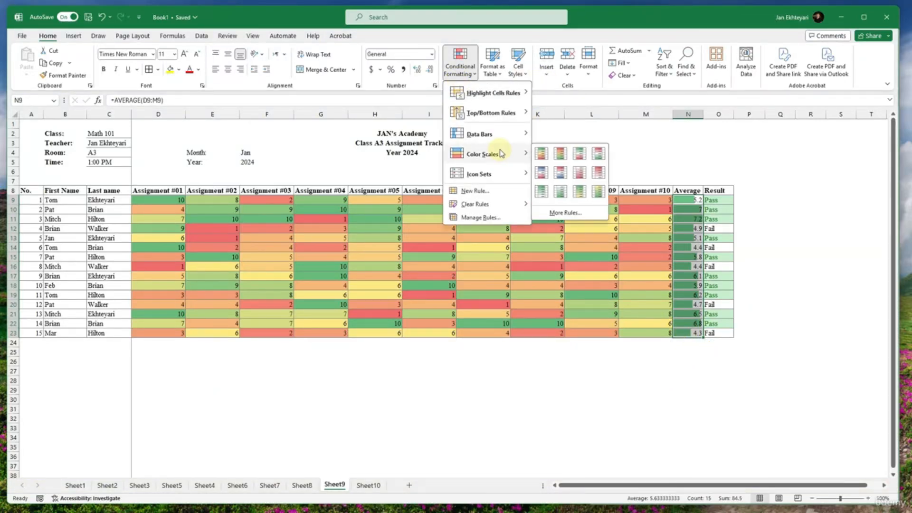
{"action": "mouse_move", "coordinate": [489, 204]}
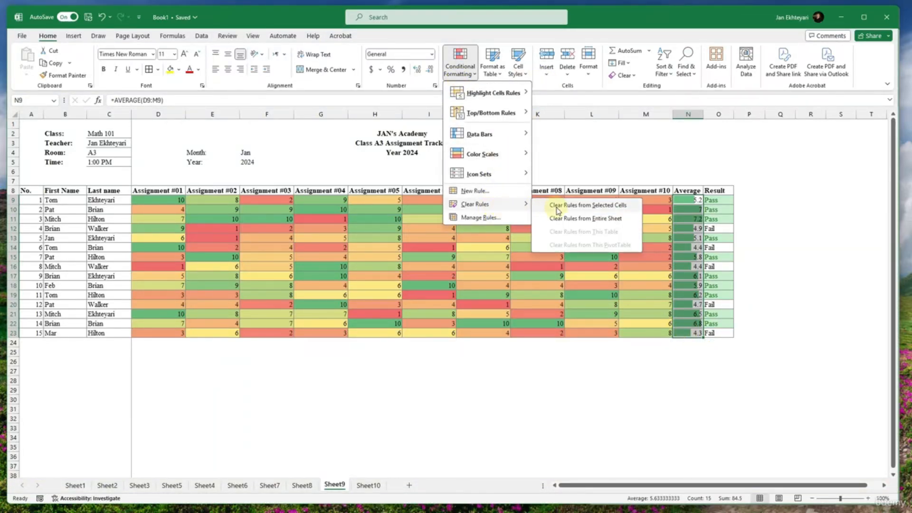
{"action": "left_click", "coordinate": [558, 211]}
{"action": "left_click", "coordinate": [806, 232]}
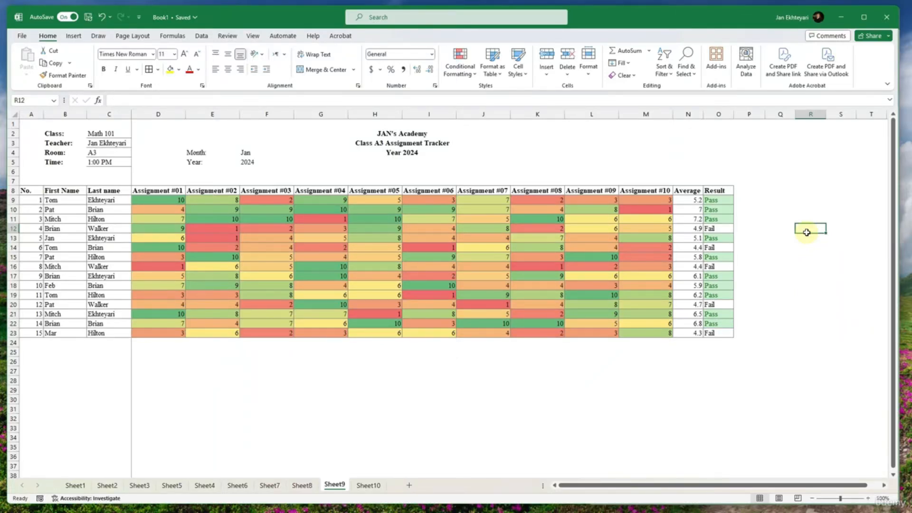
- Undo the clearing of the conditional formatting in the Average column
{"action": "key", "text": "ctrl+z"}
{"action": "left_click", "coordinate": [756, 257]}
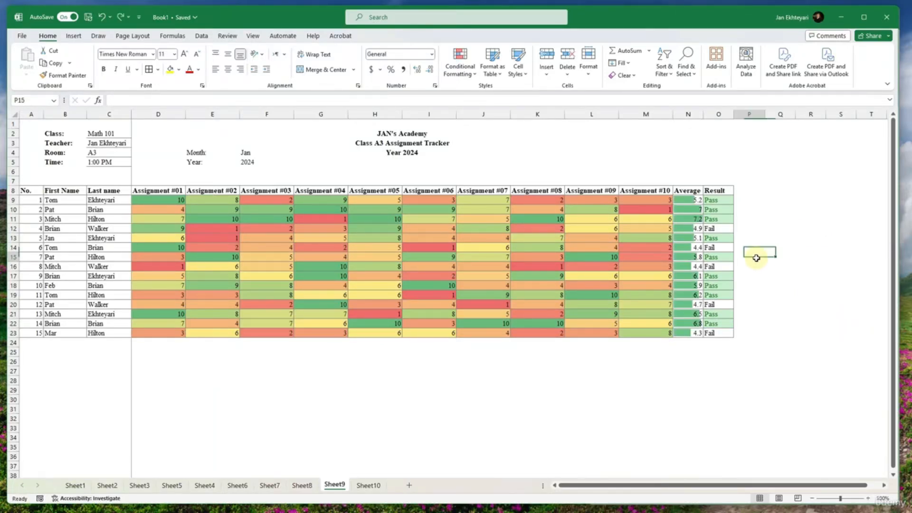
{"action": "left_click", "coordinate": [760, 214]}
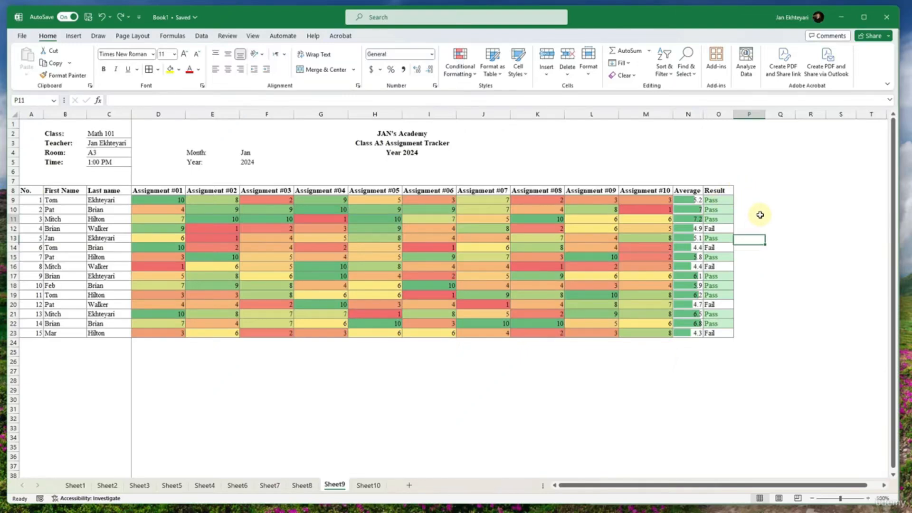
- Apply solid-fill blue data bars to the Average values in N9:N23
{"action": "left_click", "coordinate": [695, 200]}
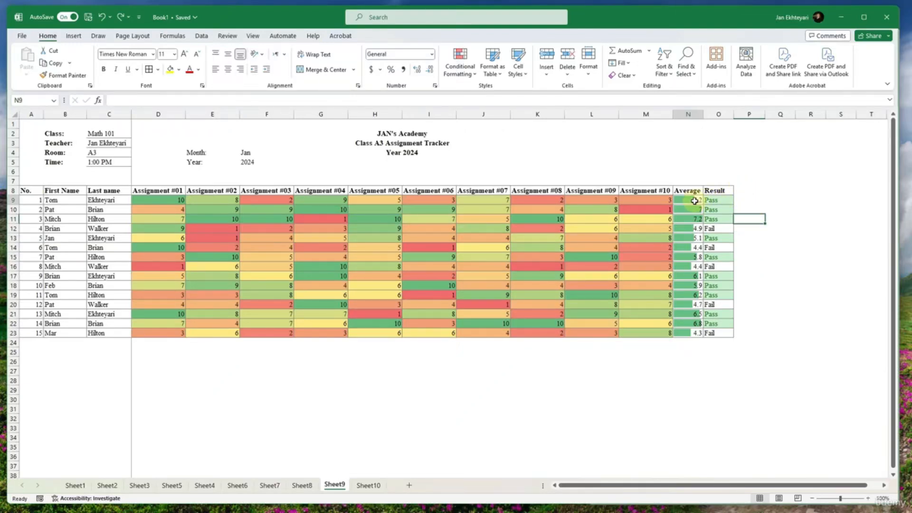
{"action": "left_click_drag", "start_coordinate": [694, 200], "coordinate": [693, 333]}
{"action": "left_click", "coordinate": [460, 62]}
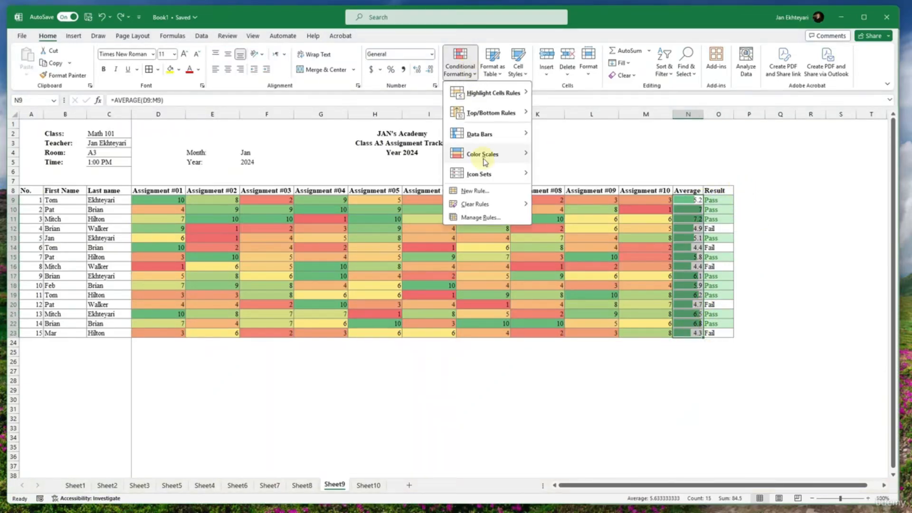
{"action": "mouse_move", "coordinate": [484, 161]}
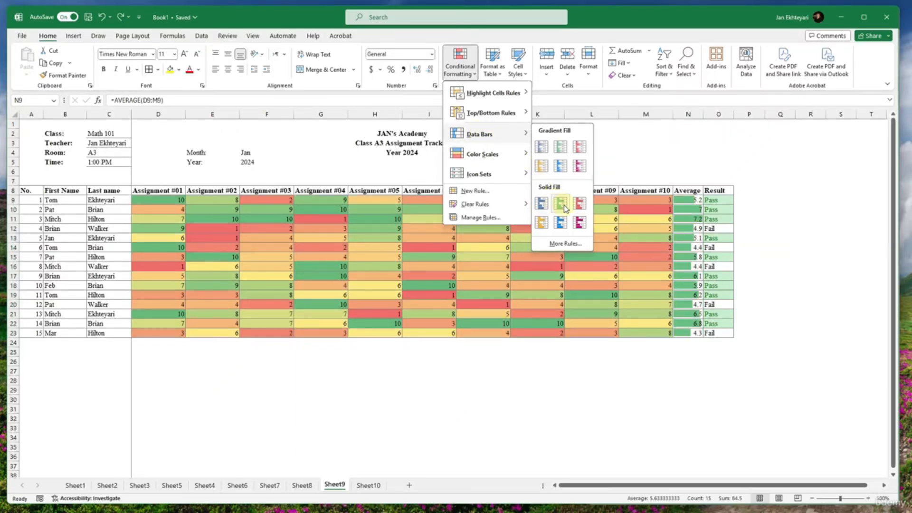
{"action": "left_click", "coordinate": [539, 211]}
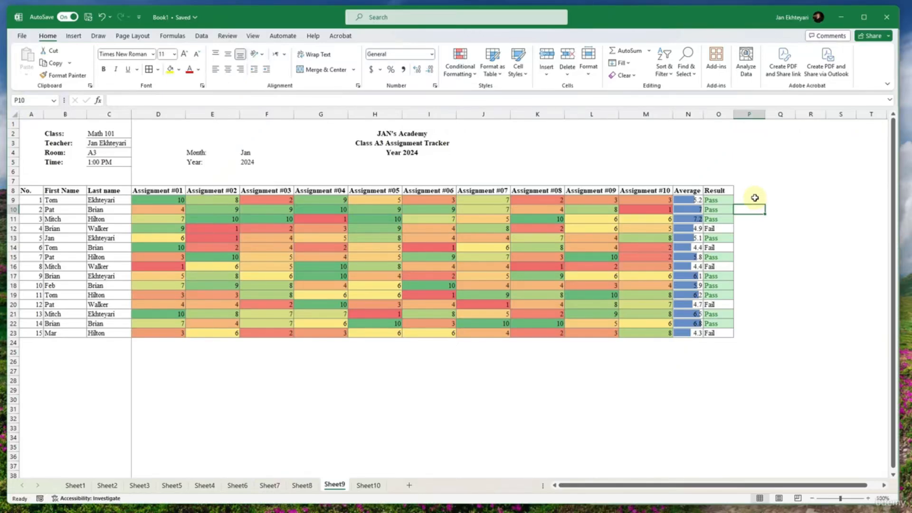
{"action": "left_click", "coordinate": [753, 190]}
- Narrow Book1's window and examine the reference workbook's total formula in W7 and Result IF formula in X7
{"action": "left_click_drag", "start_coordinate": [899, 195], "coordinate": [594, 208]}
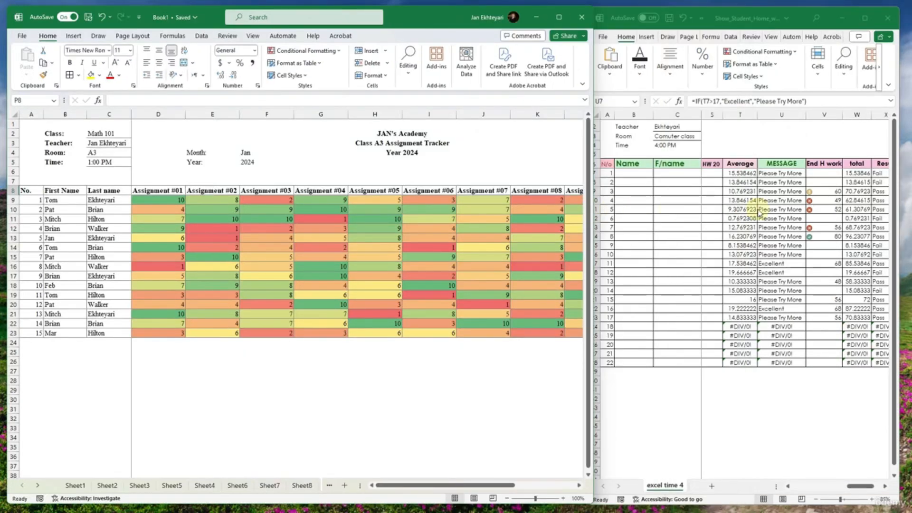
{"action": "left_click", "coordinate": [800, 214]}
{"action": "left_click", "coordinate": [781, 224]}
{"action": "left_click_drag", "start_coordinate": [773, 223], "coordinate": [860, 227]}
{"action": "left_click", "coordinate": [838, 360]}
{"action": "left_click", "coordinate": [857, 173]}
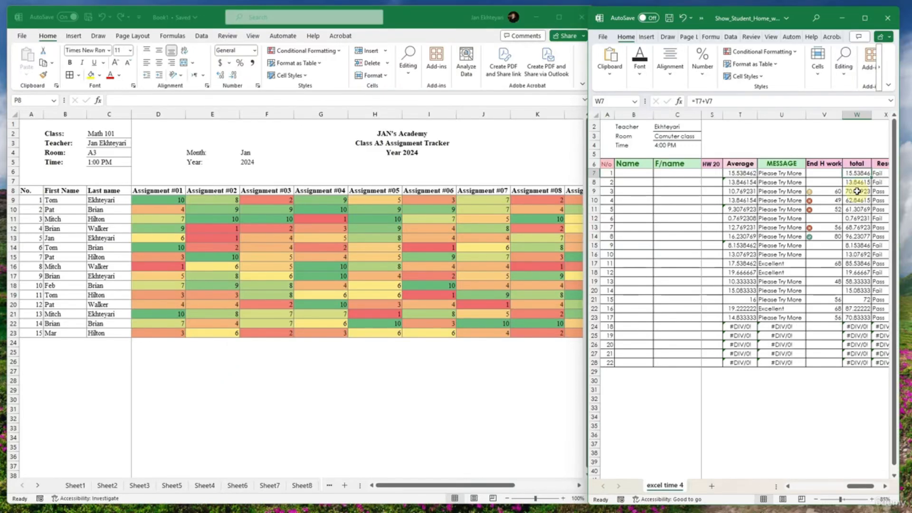
{"action": "double_click", "coordinate": [865, 173]}
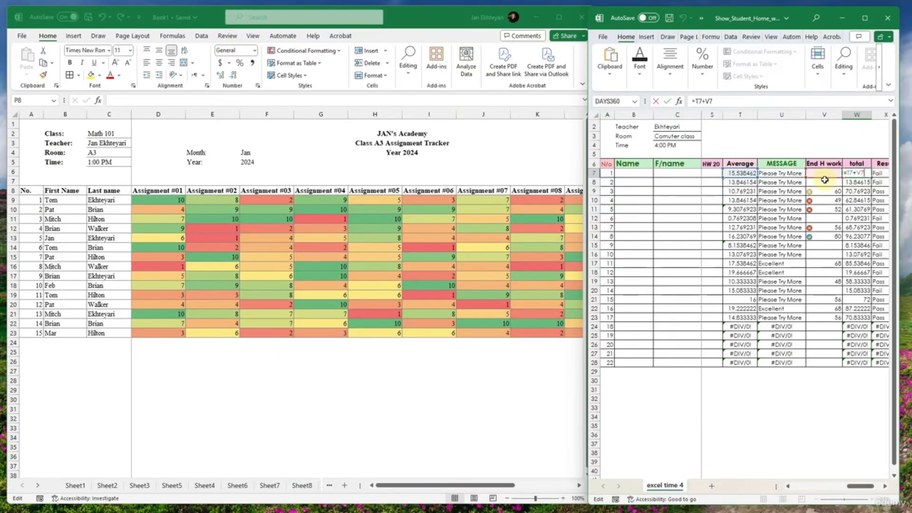
{"action": "key", "text": "Escape"}
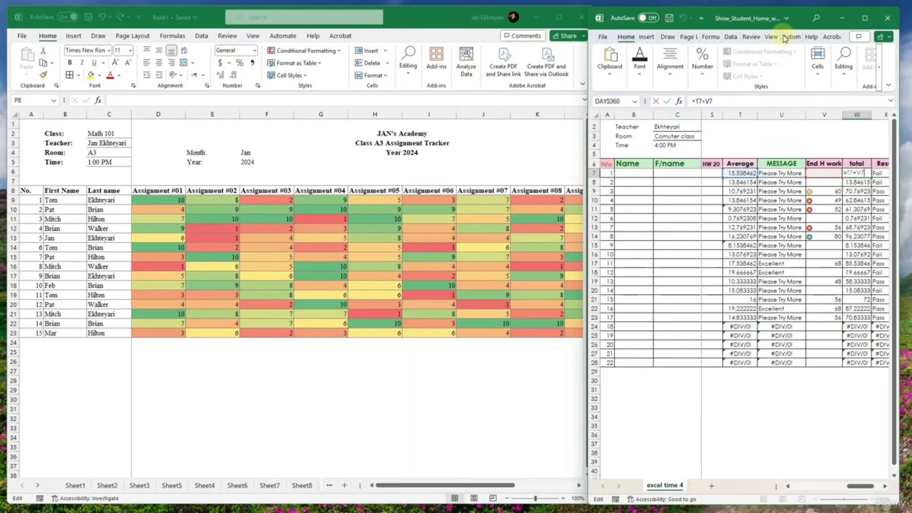
{"action": "key", "text": "Right"}
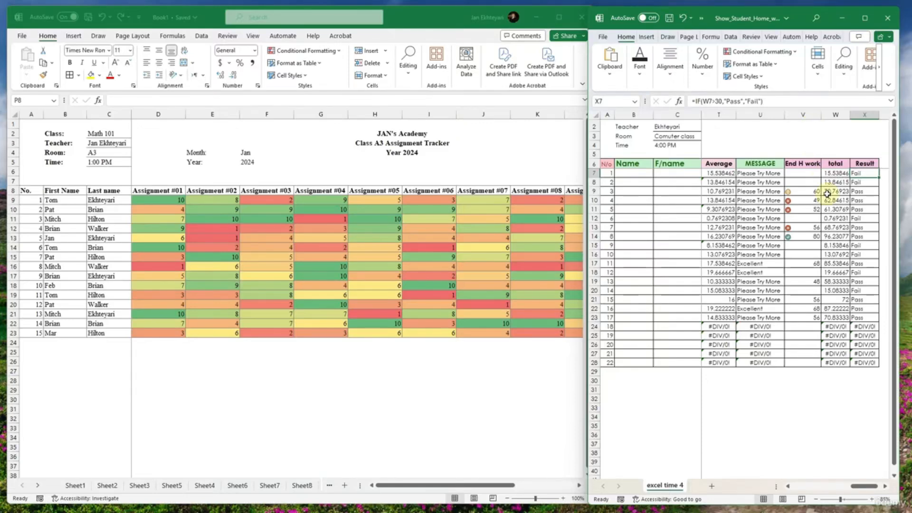
- Return to Book1 and widen its window to show the whole Sheet9 grade table
{"action": "left_click", "coordinate": [519, 291]}
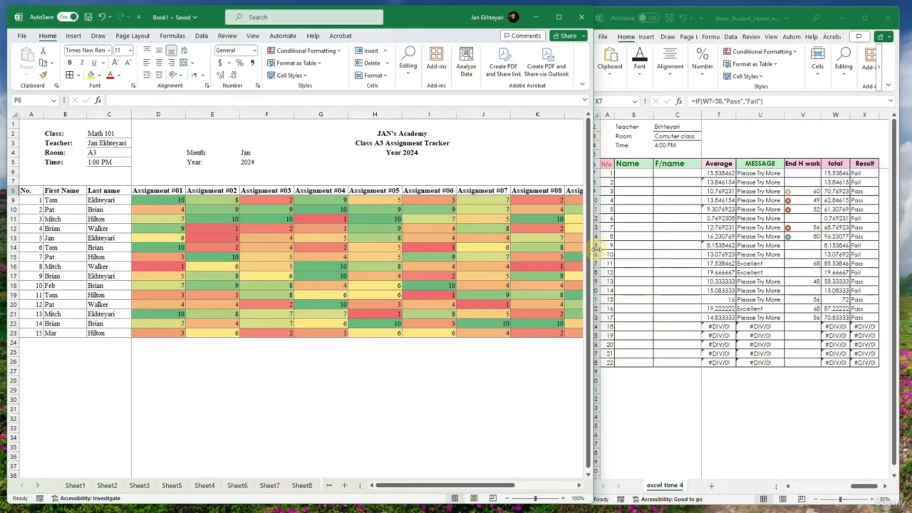
{"action": "left_click_drag", "start_coordinate": [591, 250], "coordinate": [903, 254]}
{"action": "left_click", "coordinate": [722, 311]}
{"action": "left_click", "coordinate": [573, 268]}
{"action": "left_click_drag", "start_coordinate": [559, 268], "coordinate": [397, 366]}
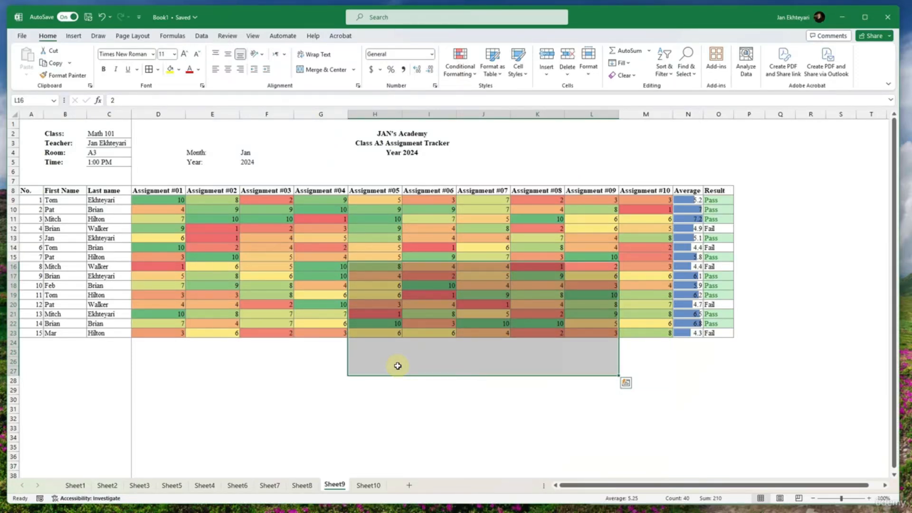
{"action": "left_click", "coordinate": [336, 364]}
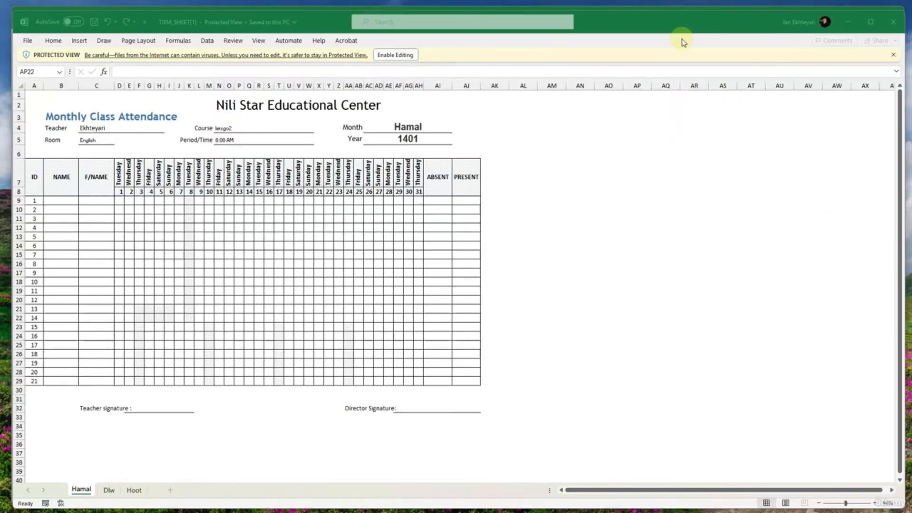
- Narrow the Monthly Class Attendance workbook's window so that it sits beside Book1's blank Sheet11
{"action": "left_click", "coordinate": [423, 293]}
{"action": "left_click", "coordinate": [392, 290]}
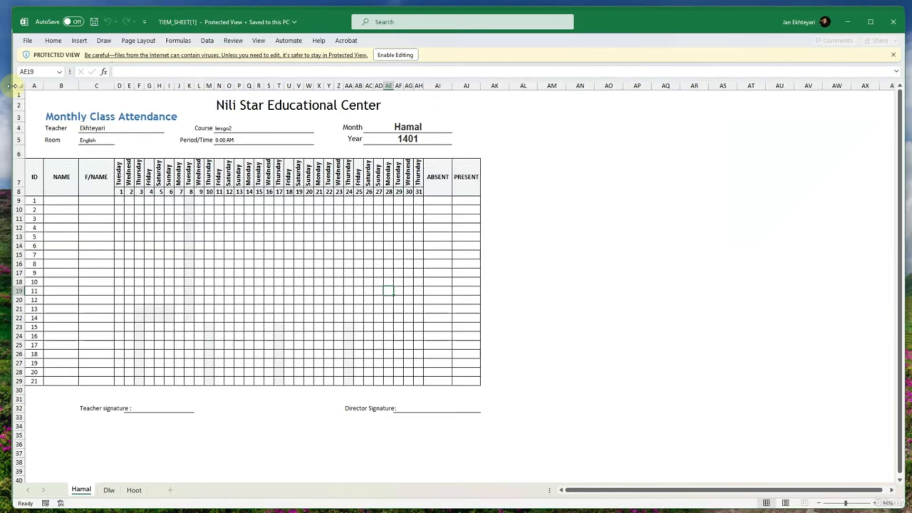
{"action": "left_click_drag", "start_coordinate": [13, 85], "coordinate": [514, 129]}
{"action": "left_click", "coordinate": [353, 181]}
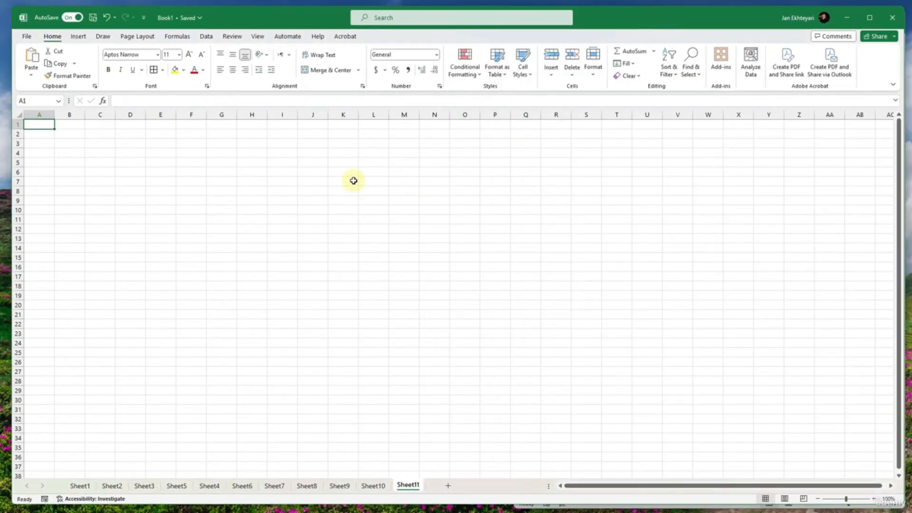
{"action": "key", "text": "alt+Tab"}
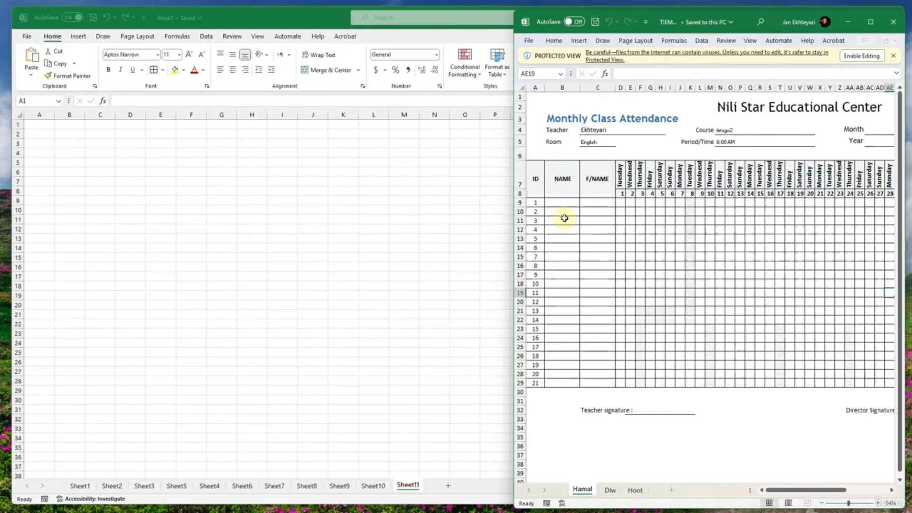
- Move the Monthly Class Attendance reference window out of the way and return to Book1's blank Sheet11
{"action": "left_click", "coordinate": [586, 219]}
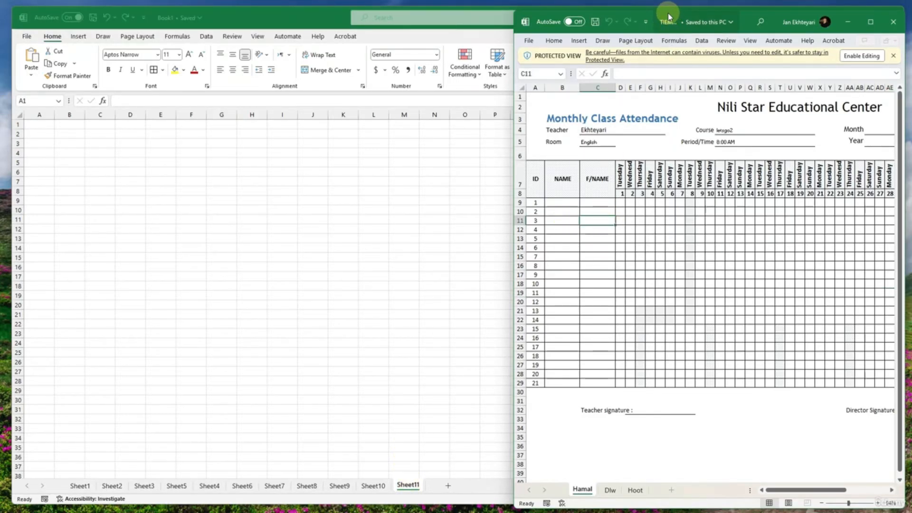
{"action": "left_click_drag", "start_coordinate": [668, 16], "coordinate": [911, 138]}
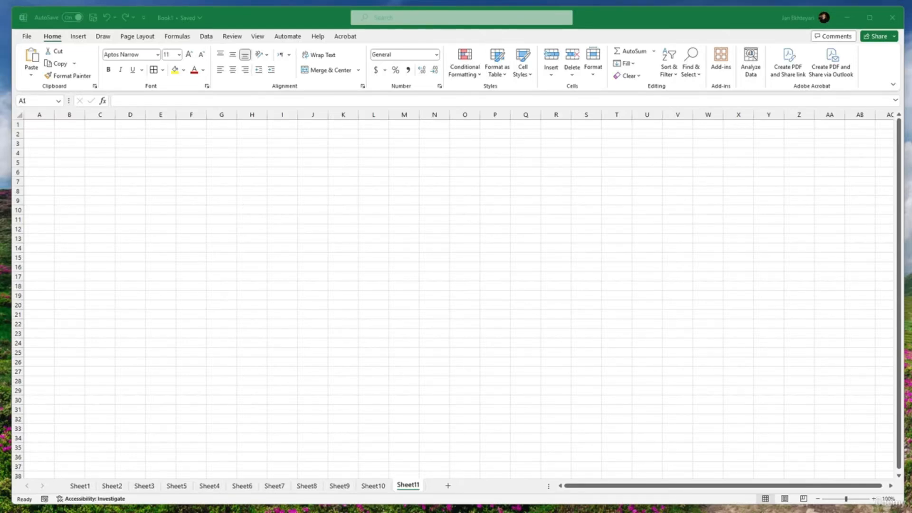
{"action": "left_click", "coordinate": [629, 184]}
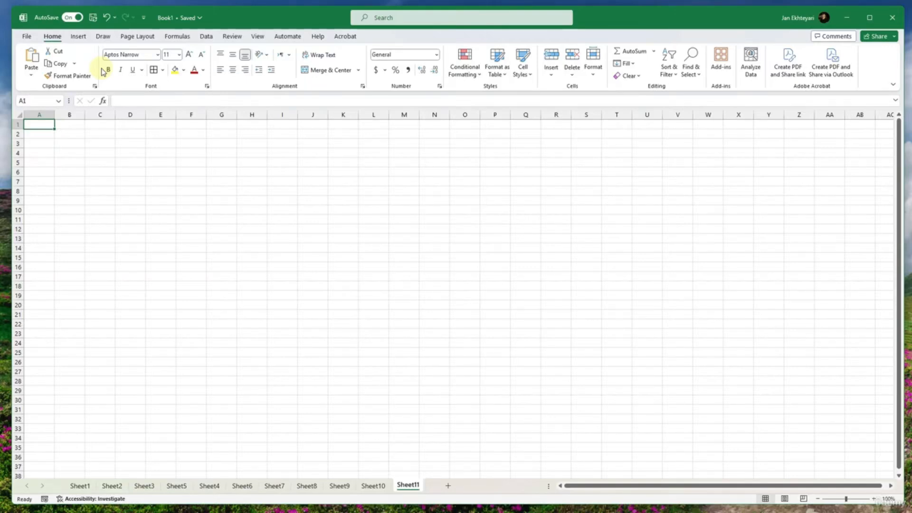
- Hide the gridlines on Sheet11
{"action": "left_click", "coordinate": [257, 37]}
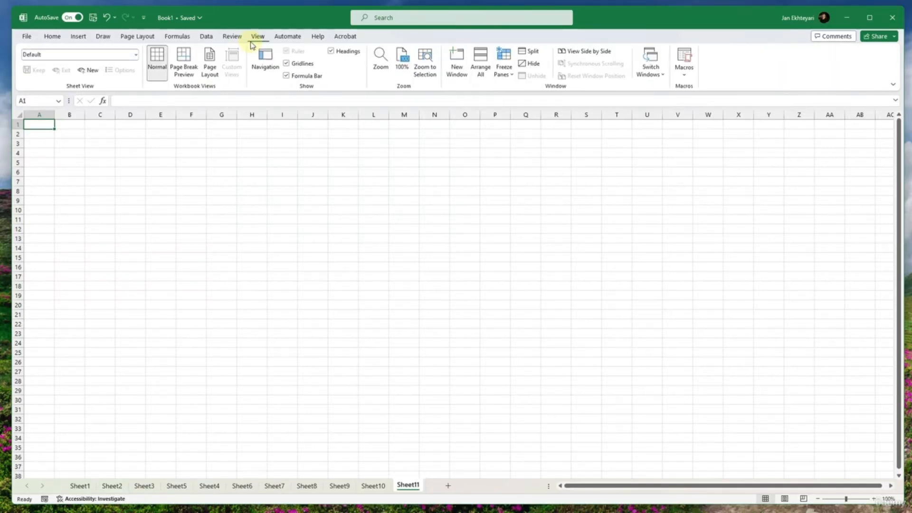
{"action": "left_click", "coordinate": [287, 63]}
{"action": "left_click_drag", "start_coordinate": [243, 143], "coordinate": [245, 152]}
{"action": "left_click", "coordinate": [111, 166]}
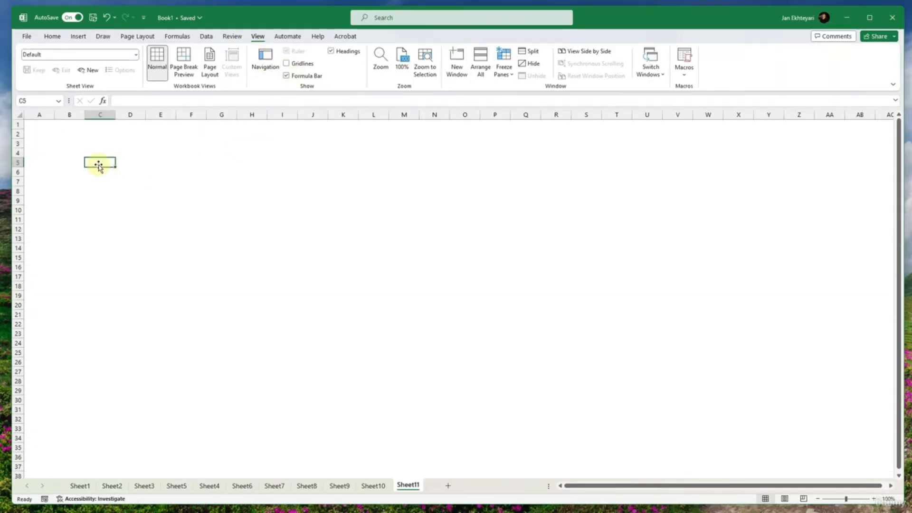
{"action": "left_click", "coordinate": [264, 152]}
{"action": "left_click_drag", "start_coordinate": [270, 137], "coordinate": [492, 135]}
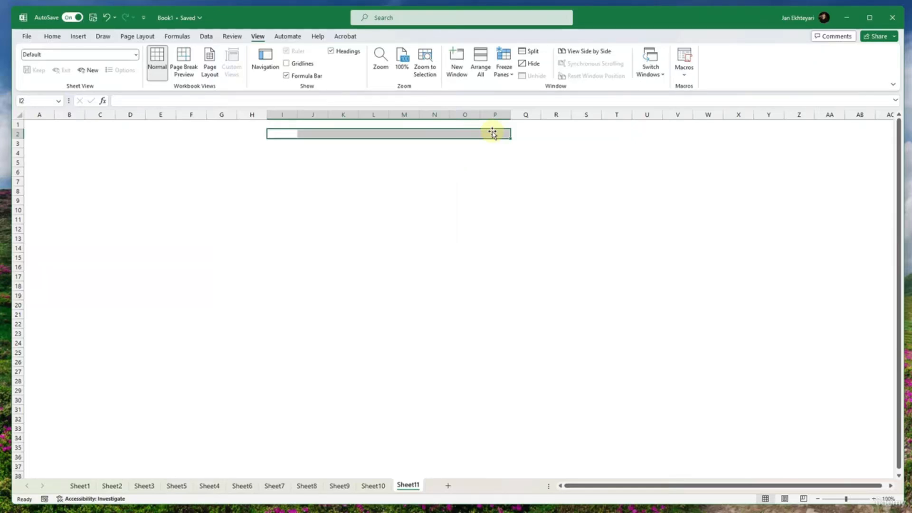
- Enter the label "Teacher:" in B4 and "Class" in B5
{"action": "left_click", "coordinate": [94, 151]}
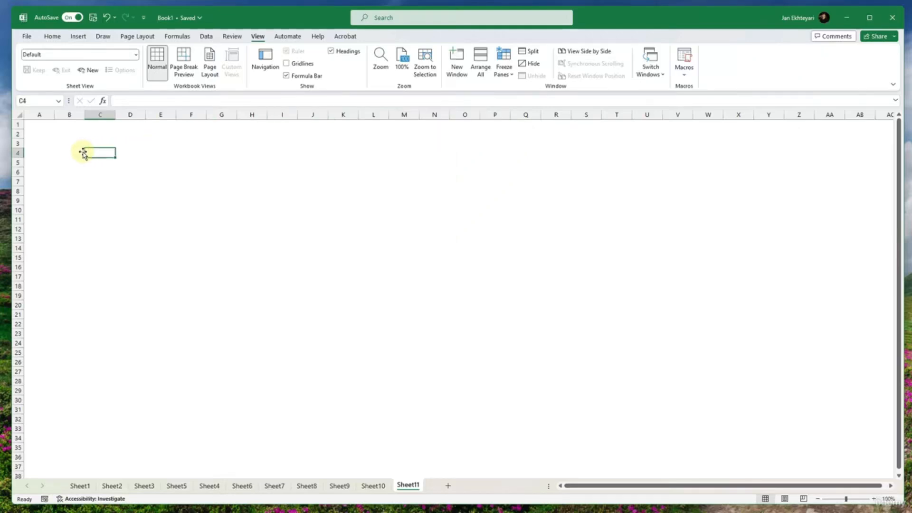
{"action": "left_click", "coordinate": [50, 151]}
{"action": "left_click", "coordinate": [69, 153]}
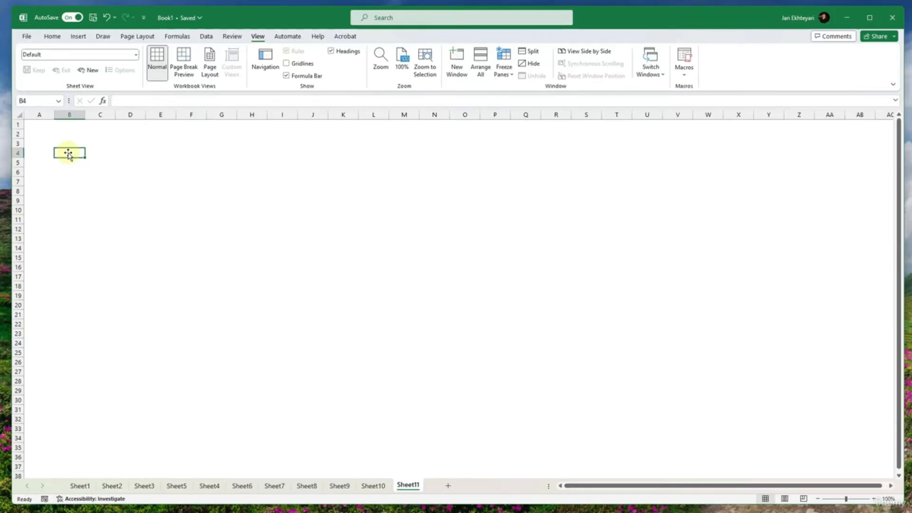
{"action": "type", "text": "Teacher:"}
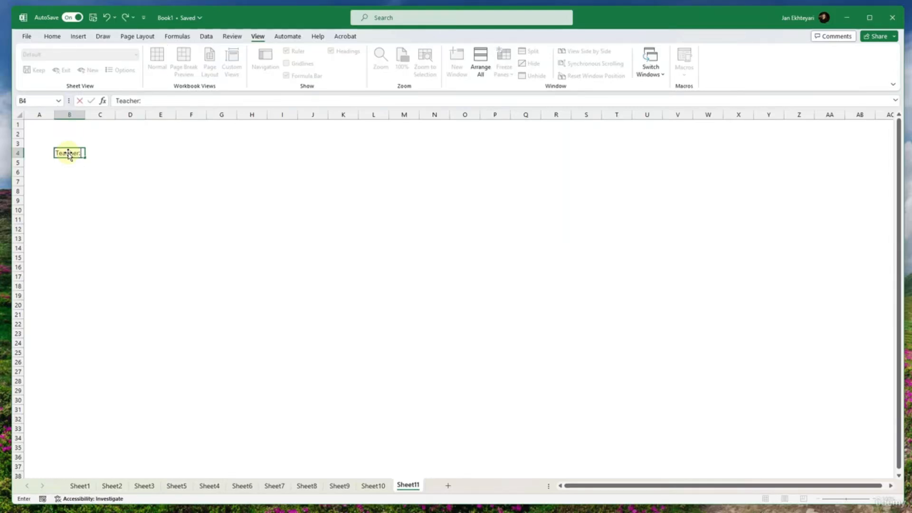
{"action": "key", "text": "Return"}
{"action": "type", "text": "Cla"}
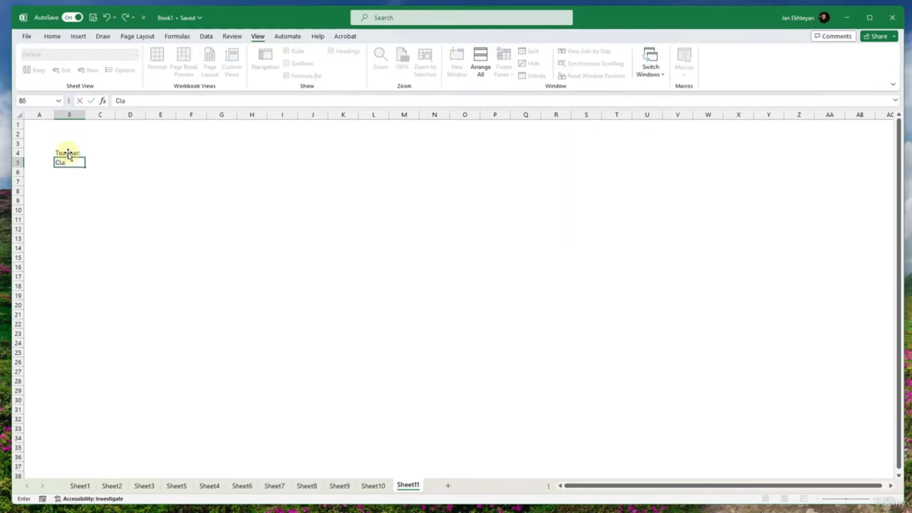
{"action": "type", "text": "ss"}
{"action": "key", "text": "Tab"}
- Enter the label "Course" in E4
{"action": "key", "text": "Up"}
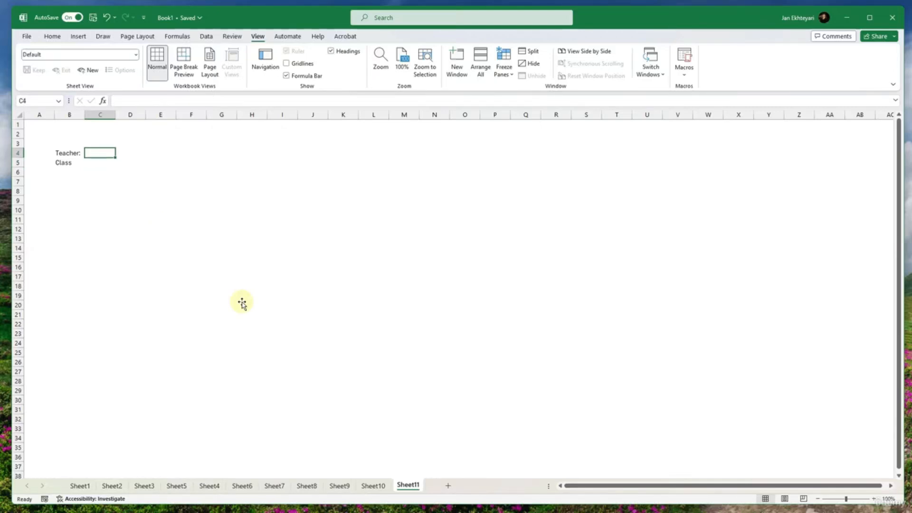
{"action": "key", "text": "Right"}
{"action": "key", "text": "Right"}
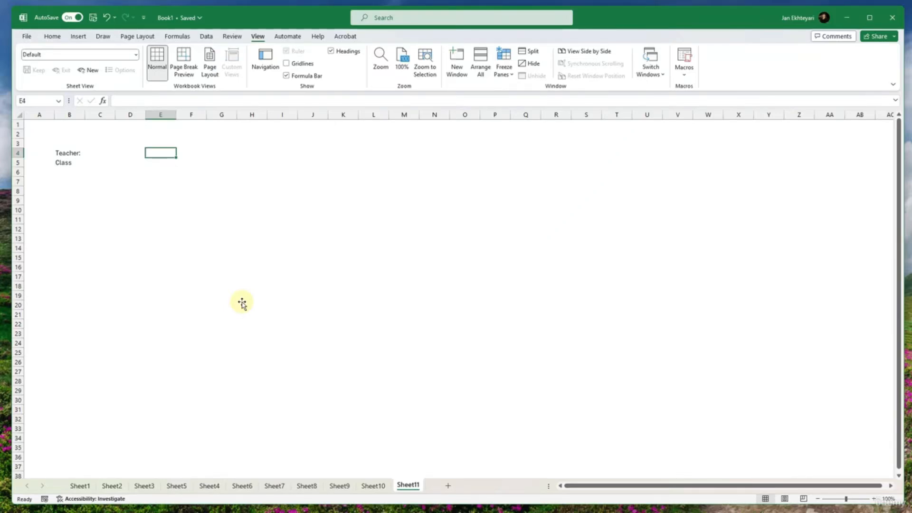
{"action": "type", "text": "Clyr"}
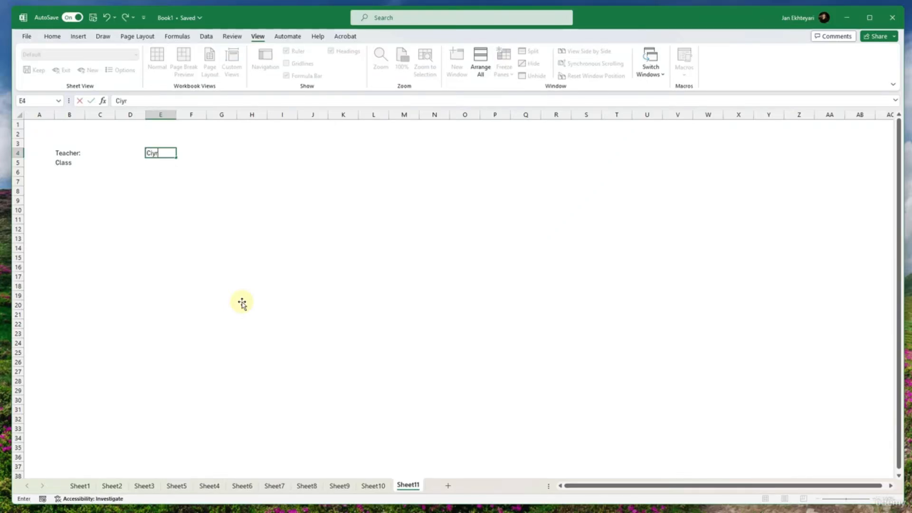
{"action": "key", "text": "BackSpace"}
{"action": "key", "text": "BackSpace"}
{"action": "type", "text": "ourse"}
{"action": "key", "text": "Return"}
- Enter the label "Time" in E5, below the Course label
{"action": "key", "text": "Right"}
{"action": "key", "text": "Right"}
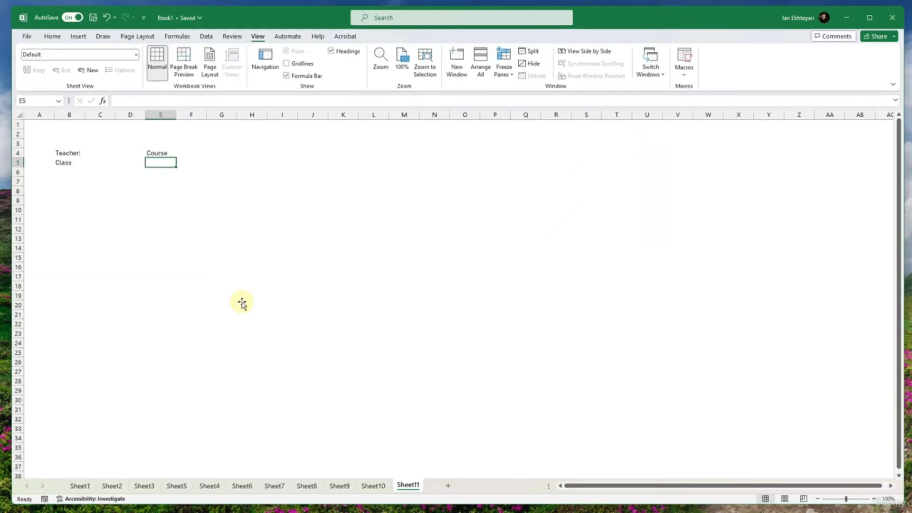
{"action": "type", "text": "Room"}
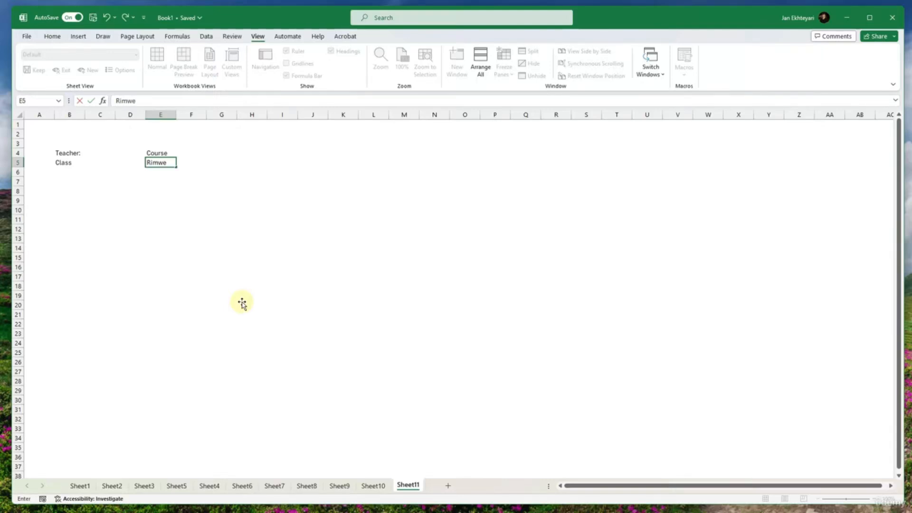
{"action": "key", "text": "BackSpace"}
{"action": "key", "text": "BackSpace"}
{"action": "key", "text": "BackSpace"}
{"action": "key", "text": "BackSpace"}
{"action": "type", "text": "Time"}
{"action": "key", "text": "Up"}
- Enter the label "Month:" in H4
{"action": "key", "text": "Right"}
{"action": "key", "text": "Right"}
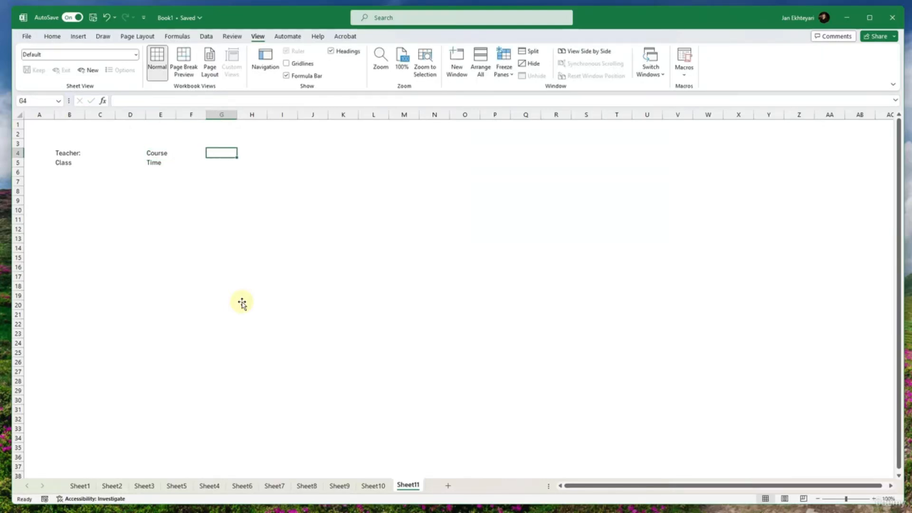
{"action": "key", "text": "Right"}
{"action": "type", "text": "Month:"}
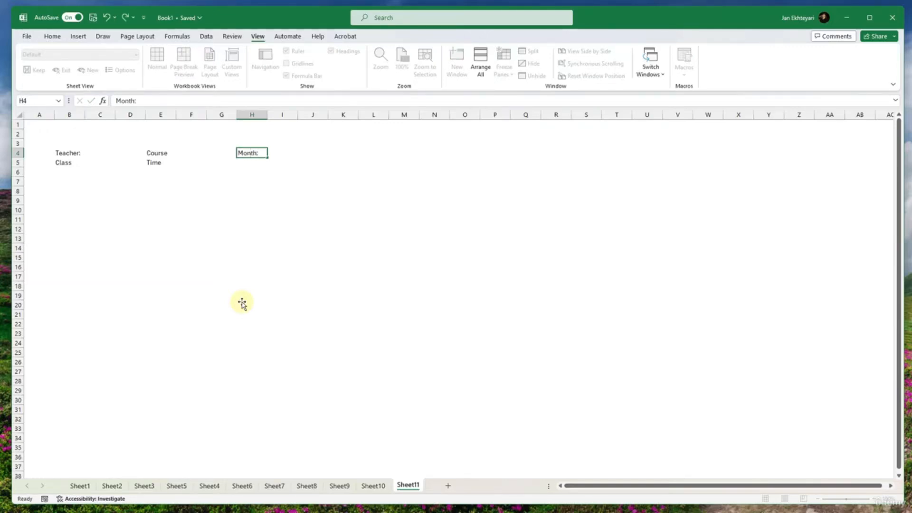
{"action": "key", "text": "Return"}
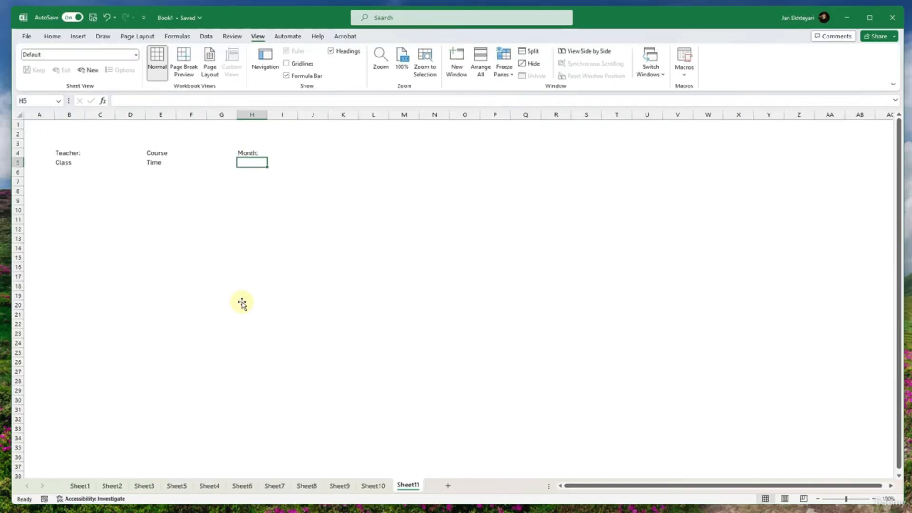
- Remove the colon from the Month label in H4 and from the Teacher label in B4
{"action": "key", "text": "Up"}
{"action": "key", "text": "F2"}
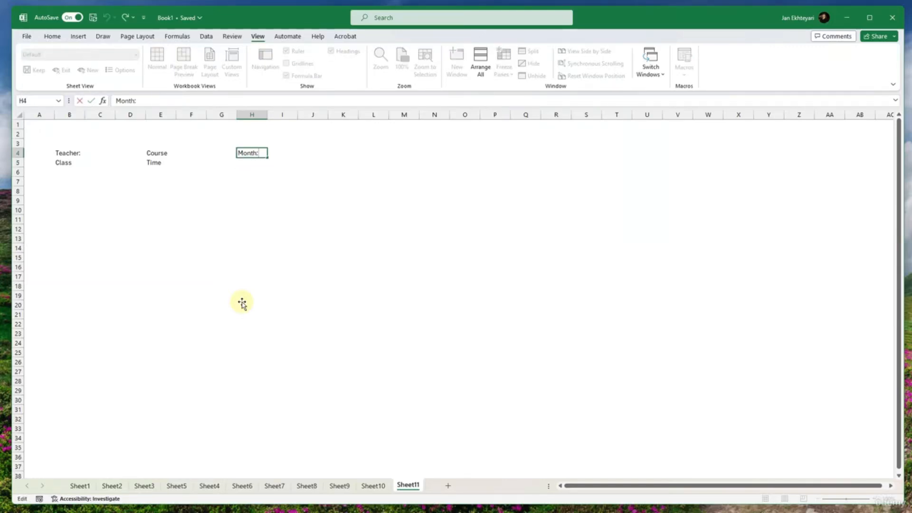
{"action": "key", "text": "BackSpace"}
{"action": "key", "text": "Return"}
{"action": "key", "text": "Left"}
{"action": "key", "text": "Left"}
{"action": "key", "text": "Left"}
{"action": "key", "text": "Left"}
{"action": "key", "text": "Left"}
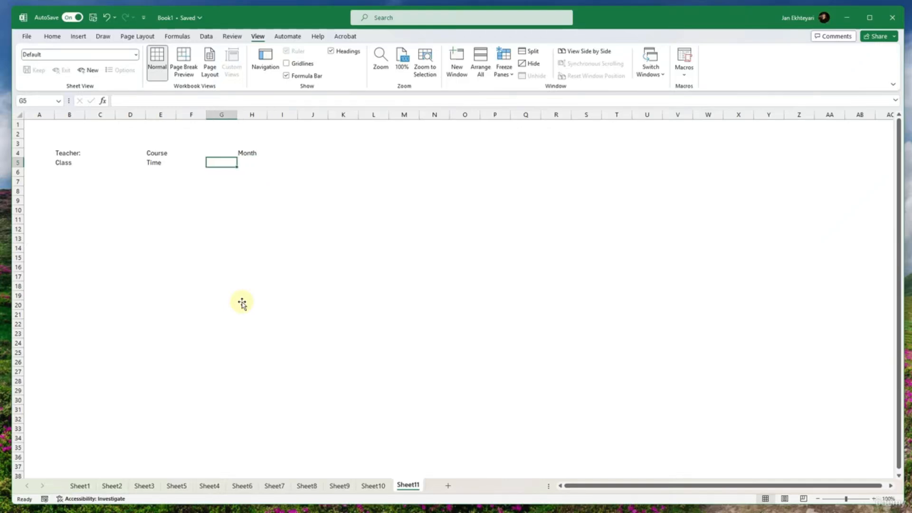
{"action": "key", "text": "Left"}
{"action": "key", "text": "Up"}
{"action": "key", "text": "F2"}
{"action": "key", "text": "BackSpace"}
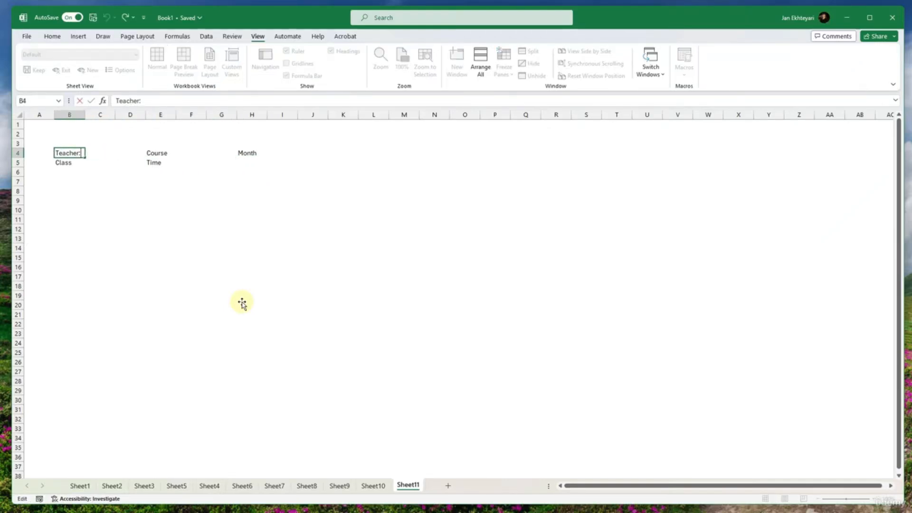
{"action": "key", "text": "Return"}
- Add a colon to the Class label in B5 and to the Teacher label in B4
{"action": "key", "text": "F2"}
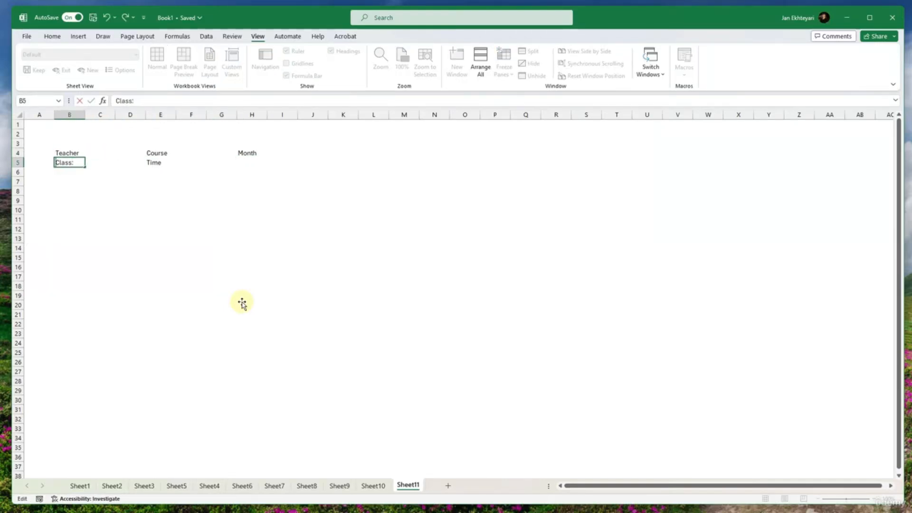
{"action": "type", "text": ":"}
{"action": "key", "text": "Return"}
{"action": "key", "text": "Up"}
{"action": "key", "text": "Up"}
{"action": "key", "text": "F2"}
{"action": "type", "text": ":"}
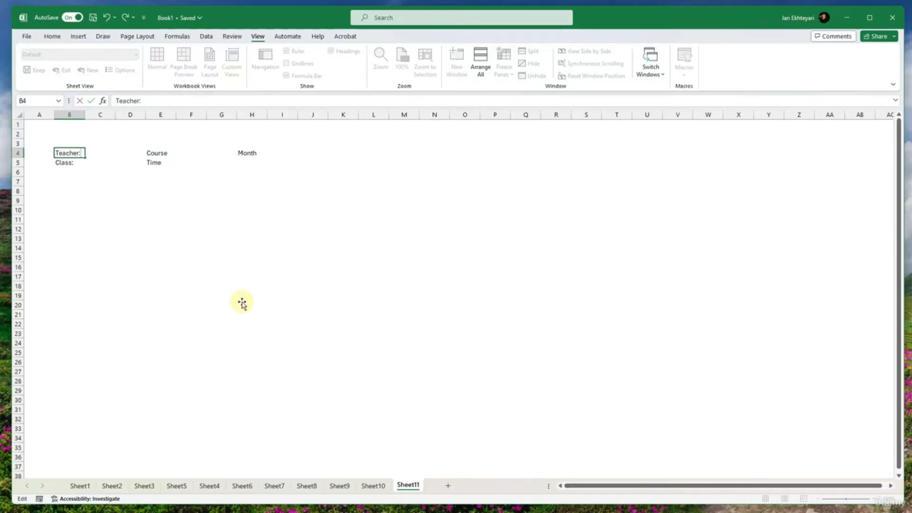
{"action": "key", "text": "Tab"}
- Add a colon to the Course label in E4 and to the Time label in E5
{"action": "key", "text": "Right"}
{"action": "key", "text": "Right"}
{"action": "key", "text": "Right"}
{"action": "key", "text": "Left"}
{"action": "key", "text": "F2"}
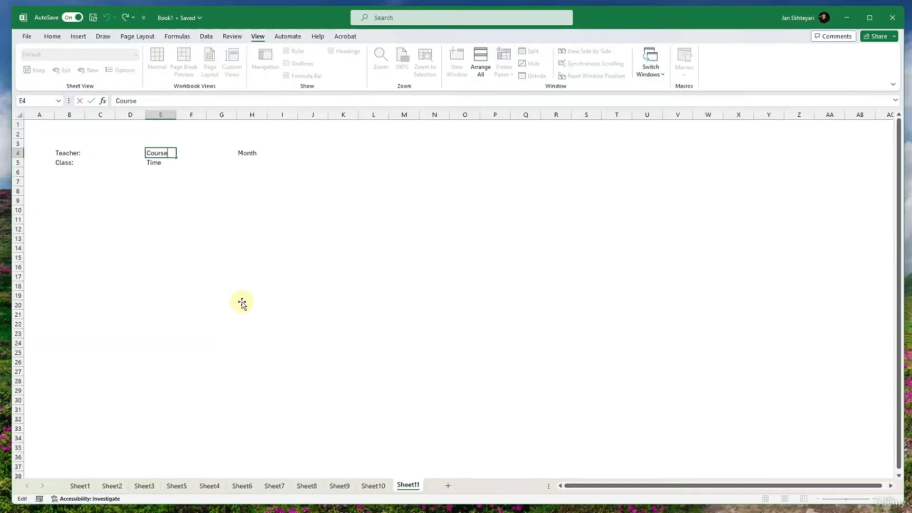
{"action": "type", "text": ":"}
{"action": "key", "text": "Return"}
{"action": "key", "text": "F2"}
{"action": "type", "text": ":"}
{"action": "key", "text": "Return"}
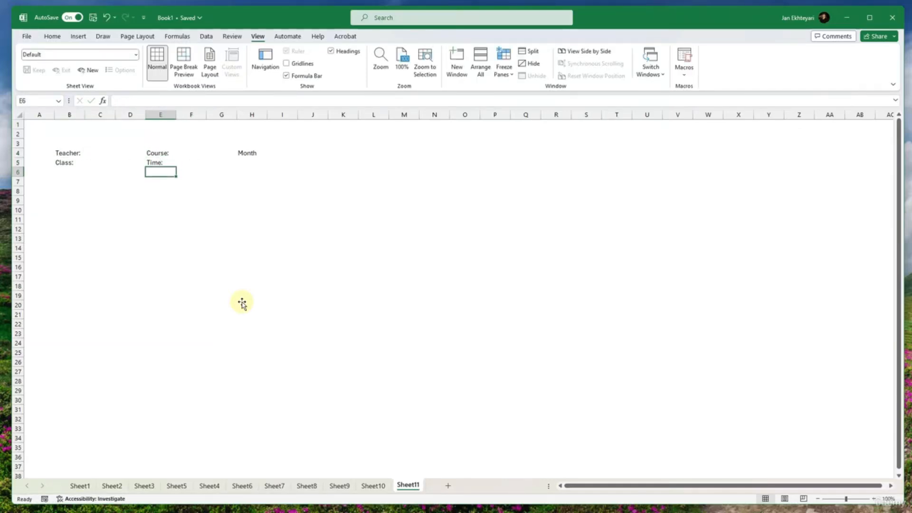
- Add a colon to the Month label in H4
{"action": "key", "text": "Up"}
{"action": "key", "text": "Right"}
{"action": "key", "text": "Right"}
{"action": "key", "text": "Right"}
{"action": "key", "text": "Up"}
{"action": "key", "text": "F2"}
{"action": "type", "text": ":"}
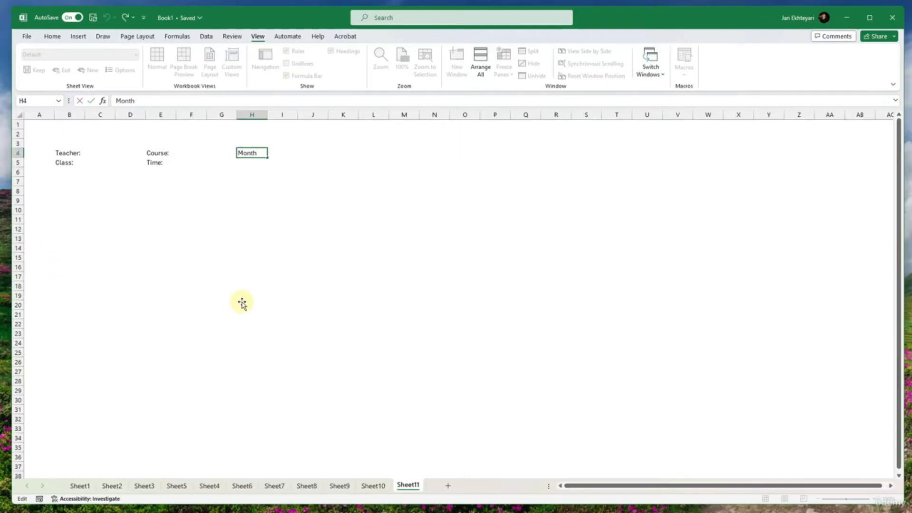
{"action": "key", "text": "Return"}
- Enter the label "Year:" in H5, below the Month label
{"action": "type", "text": "YeA"}
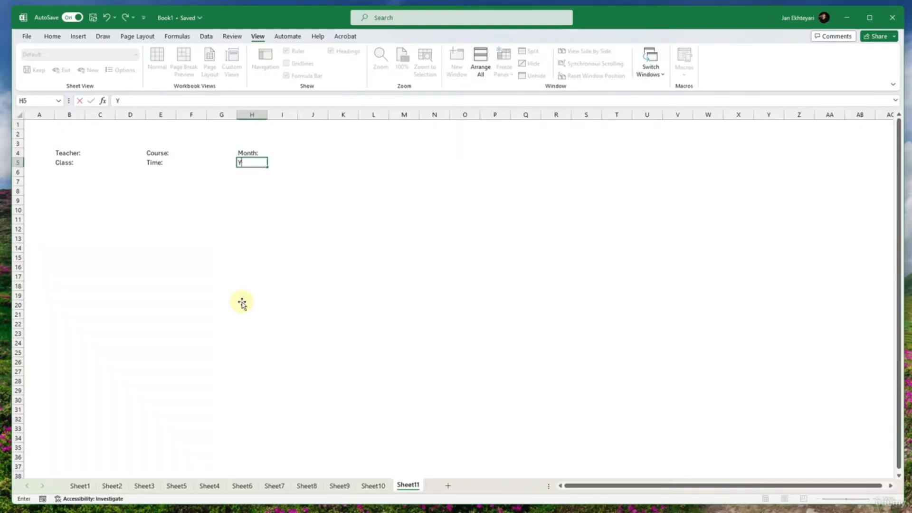
{"action": "key", "text": "BackSpace"}
{"action": "key", "text": "BackSpace"}
{"action": "type", "text": "ear:"}
{"action": "key", "text": "Return"}
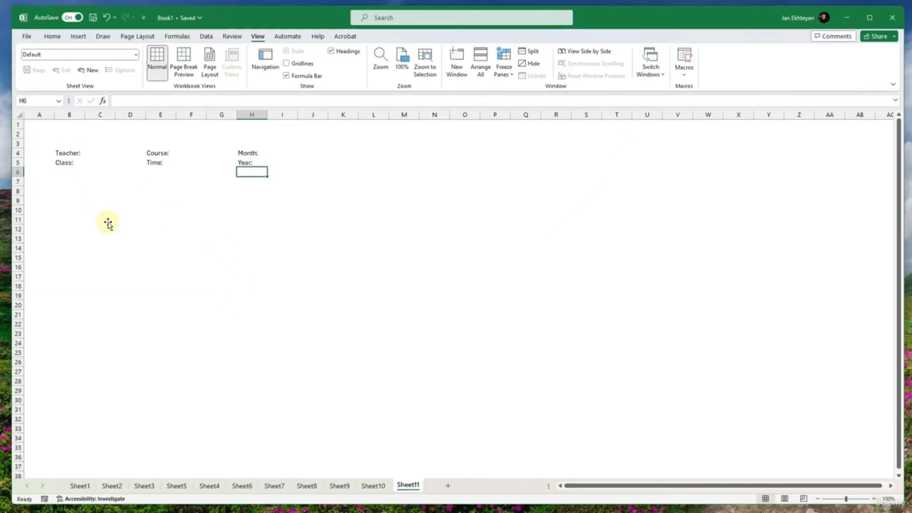
- Enter the table headers "ID" in A7 and "Name" in B7
{"action": "left_click_drag", "start_coordinate": [33, 182], "coordinate": [397, 353]}
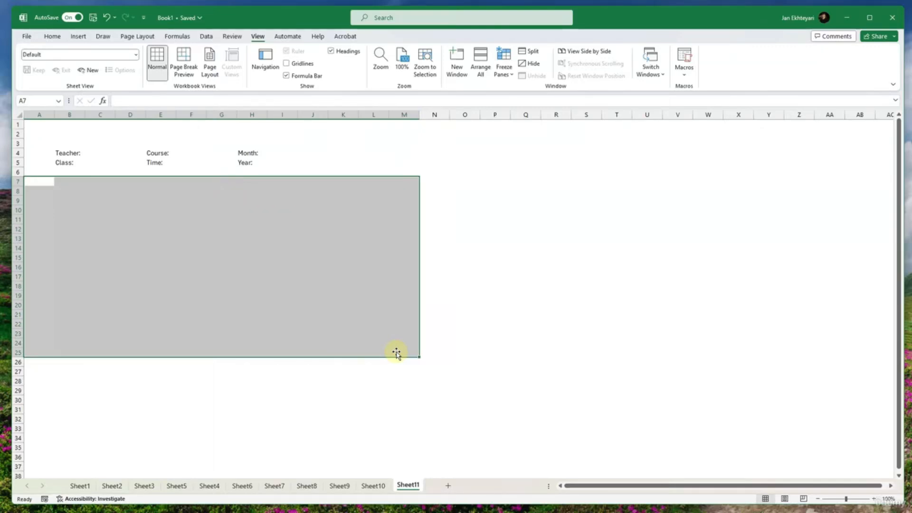
{"action": "left_click", "coordinate": [45, 173]}
{"action": "left_click", "coordinate": [48, 182]}
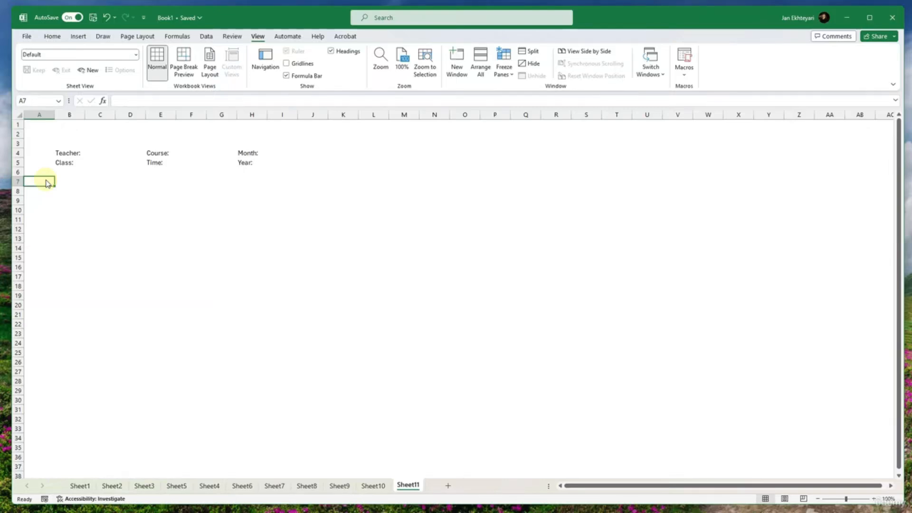
{"action": "type", "text": "ID"}
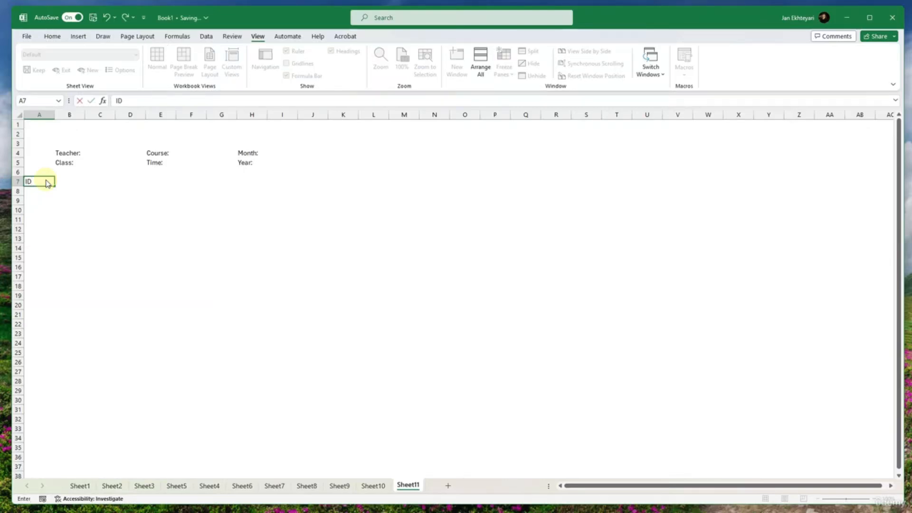
{"action": "key", "text": "Tab"}
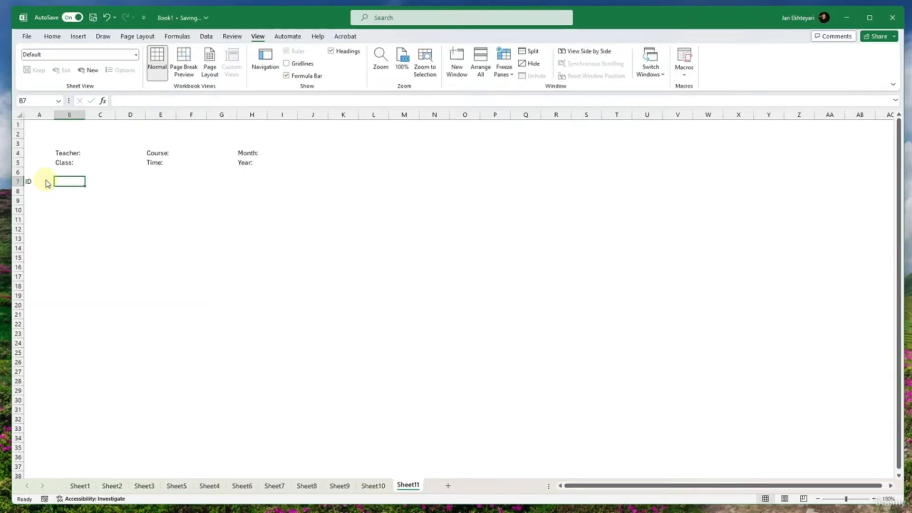
{"action": "type", "text": "Fi"}
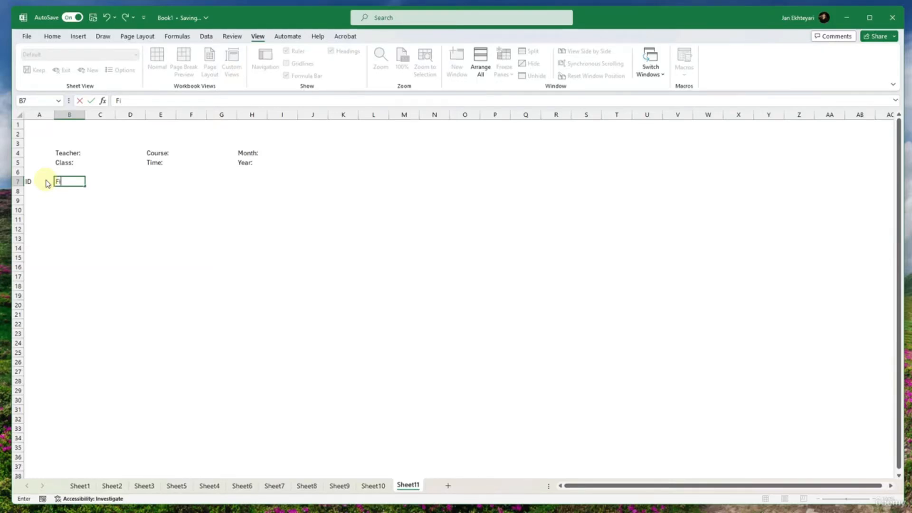
{"action": "key", "text": "BackSpace"}
{"action": "type", "text": "Name"}
{"action": "key", "text": "Tab"}
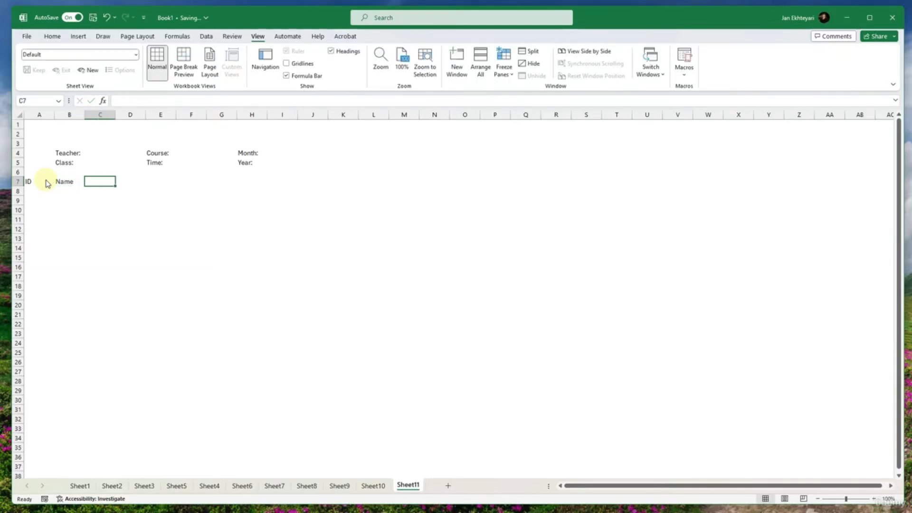
- Enter the header "Last name" in C7, next to the Name header
{"action": "type", "text": "Last naem"}
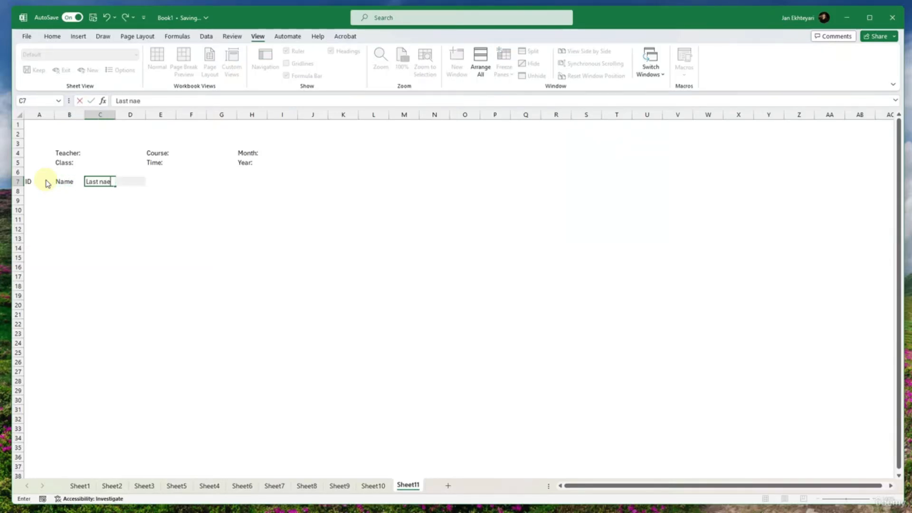
{"action": "key", "text": "BackSpace"}
{"action": "key", "text": "BackSpace"}
{"action": "key", "text": "BackSpace"}
{"action": "type", "text": "ame"}
- Change the header in B7 to "First name" and autofit column B to it
{"action": "key", "text": "shift+Tab"}
{"action": "key", "text": "F2"}
{"action": "key", "text": "BackSpace"}
{"action": "key", "text": "BackSpace"}
{"action": "key", "text": "BackSpace"}
{"action": "key", "text": "BackSpace"}
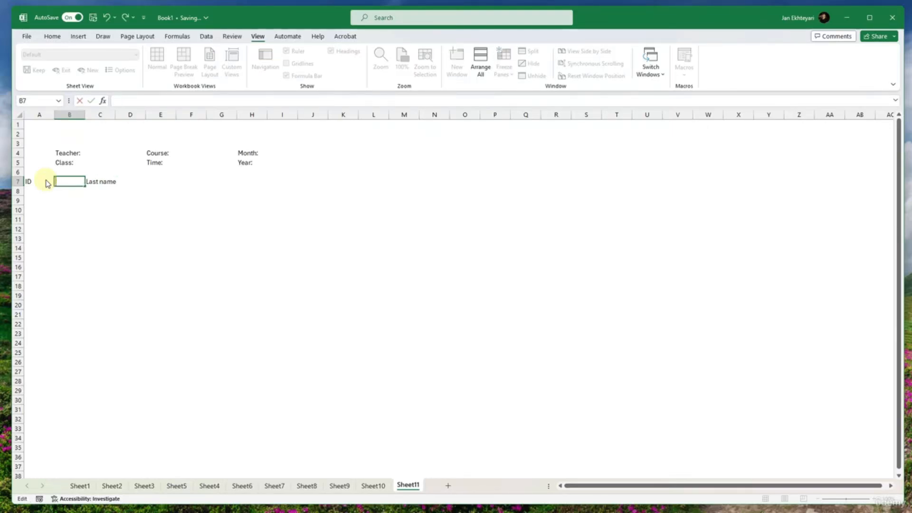
{"action": "type", "text": "First name"}
{"action": "key", "text": "Return"}
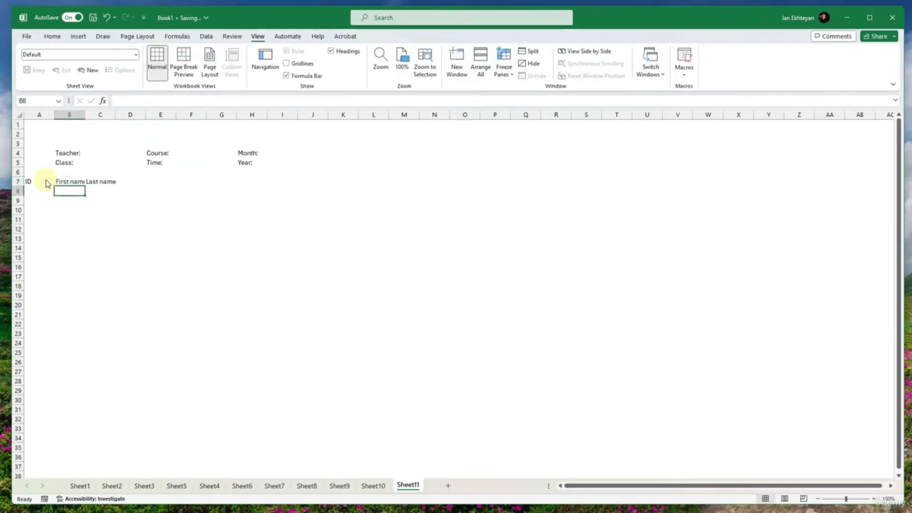
{"action": "double_click", "coordinate": [85, 114]}
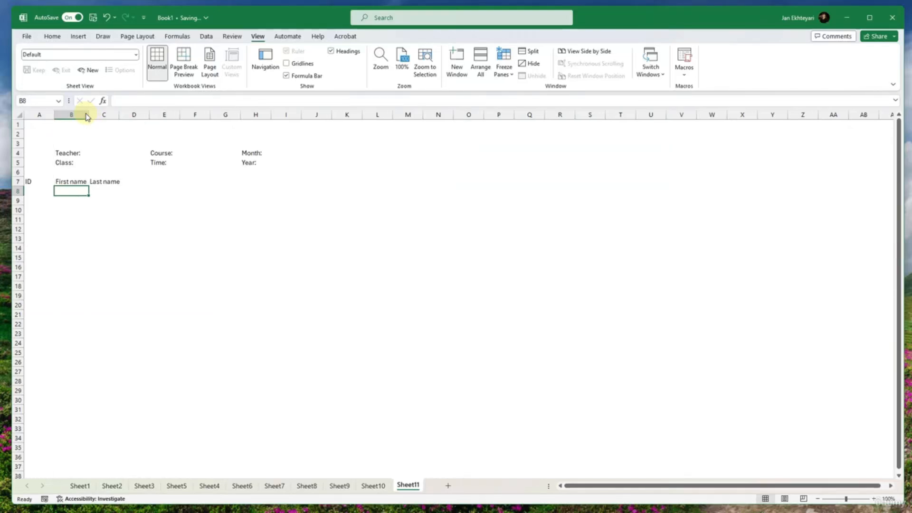
- Enter the weekday header "Monday" in D7, beside the Last name header
{"action": "left_click", "coordinate": [116, 182]}
{"action": "left_click", "coordinate": [142, 183]}
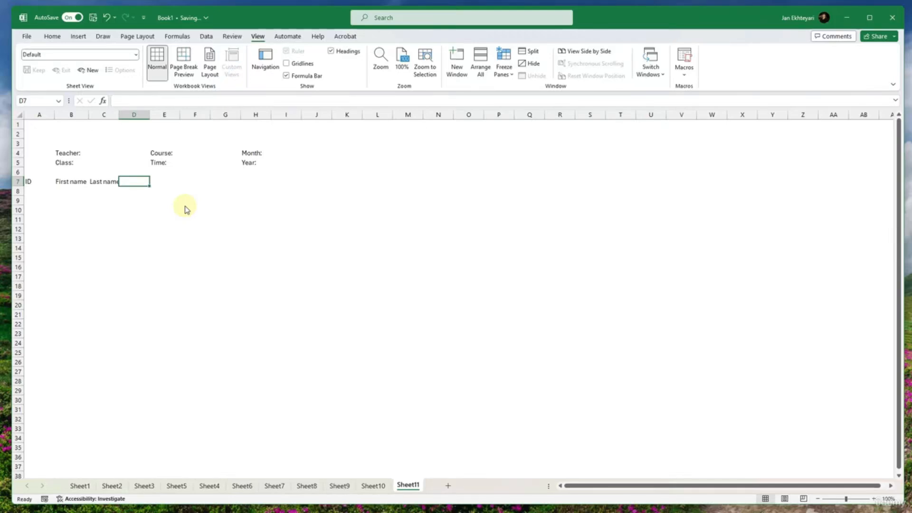
{"action": "type", "text": "Monday"}
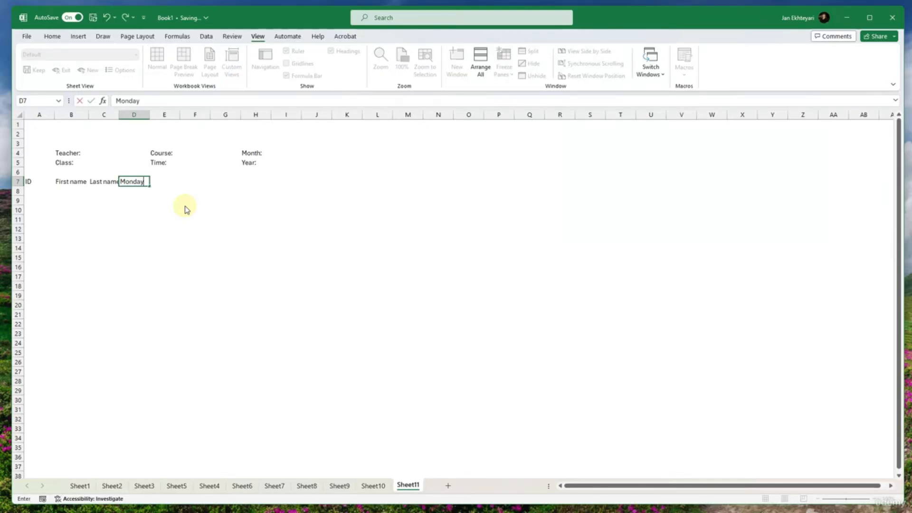
{"action": "key", "text": "BackSpace"}
{"action": "key", "text": "BackSpace"}
{"action": "key", "text": "BackSpace"}
{"action": "type", "text": "day"}
{"action": "key", "text": "Tab"}
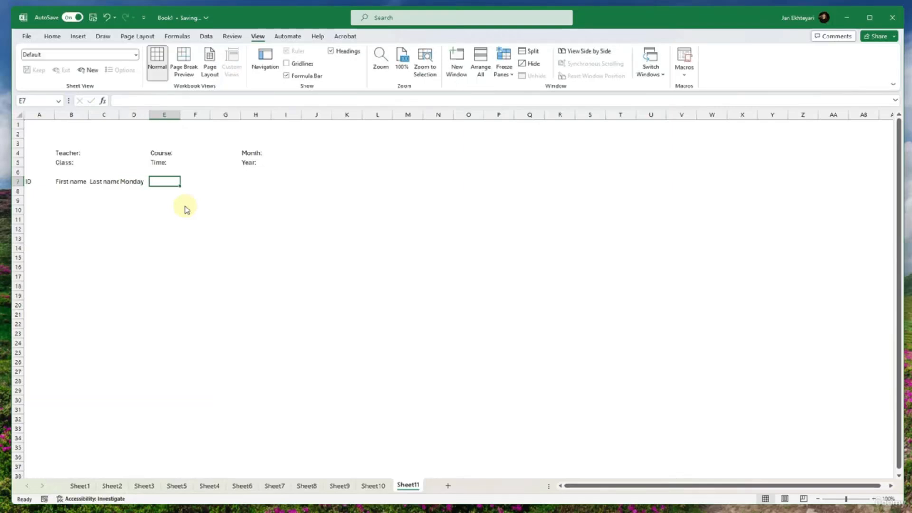
- Fill the weekday series from Monday in D7 across row 7 to AH7
{"action": "left_click", "coordinate": [138, 182]}
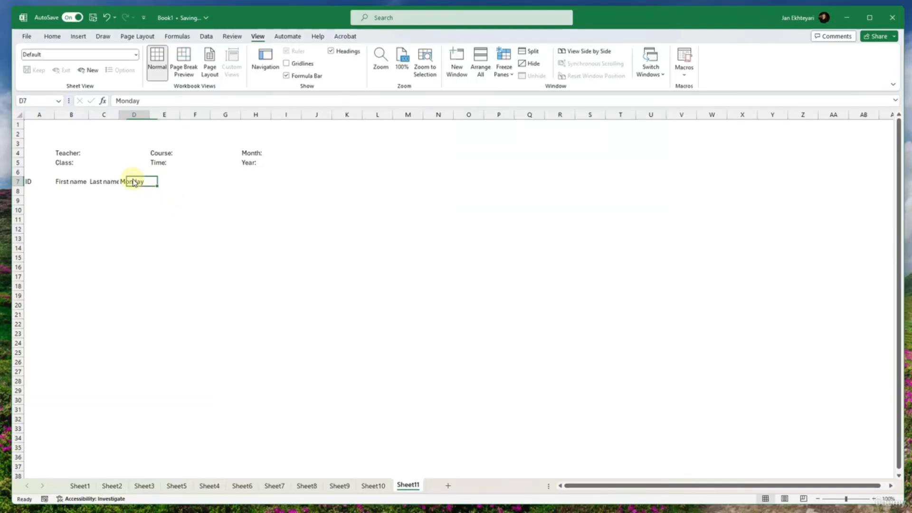
{"action": "left_click_drag", "start_coordinate": [150, 185], "coordinate": [849, 185]}
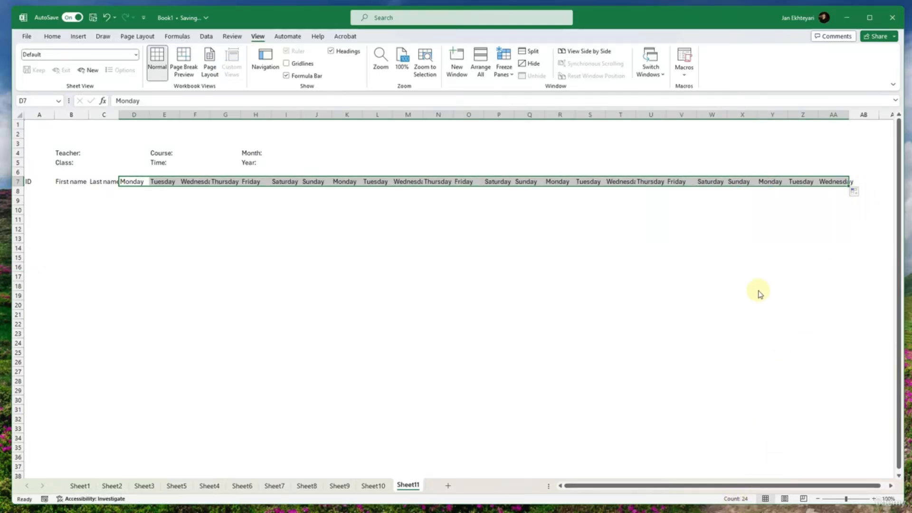
{"action": "scroll", "coordinate": [756, 290], "scroll_direction": "right", "scroll_amount": 5}
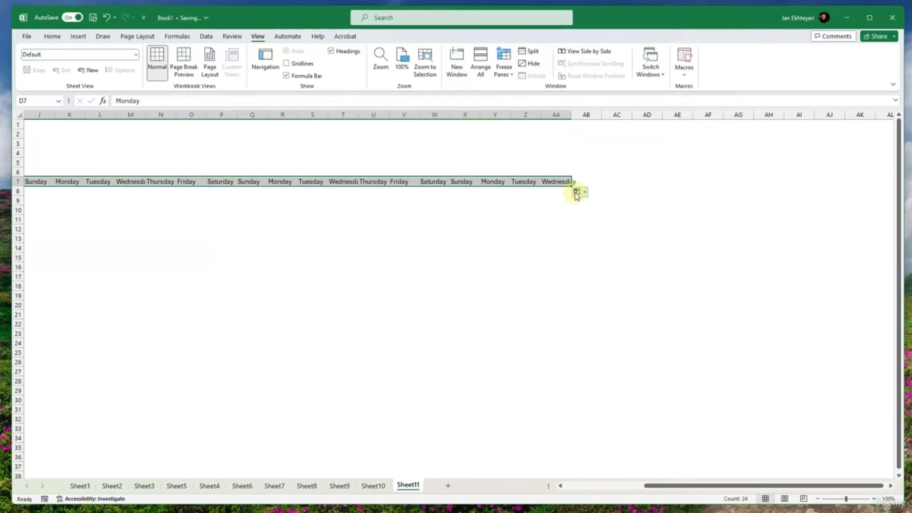
{"action": "left_click_drag", "start_coordinate": [572, 185], "coordinate": [783, 193]}
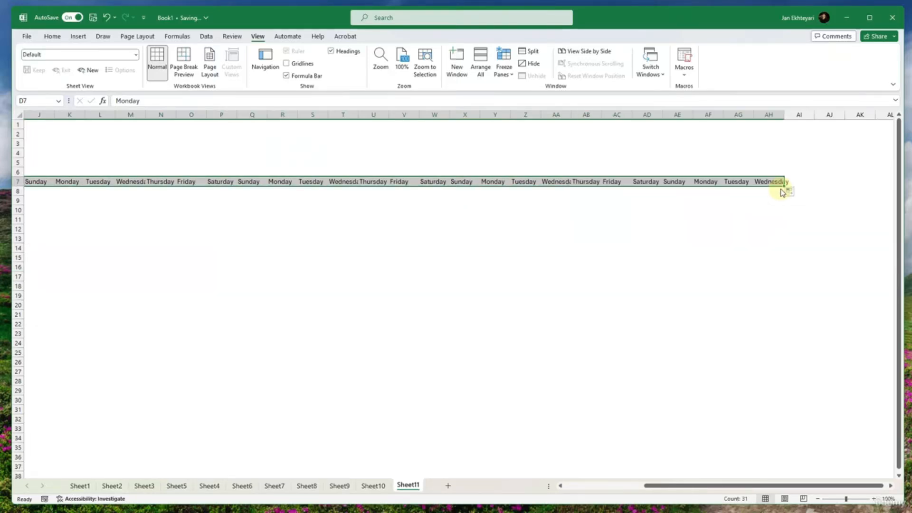
{"action": "scroll", "coordinate": [682, 240], "scroll_direction": "right", "scroll_amount": 2}
{"action": "scroll", "coordinate": [688, 240], "scroll_direction": "left", "scroll_amount": 3}
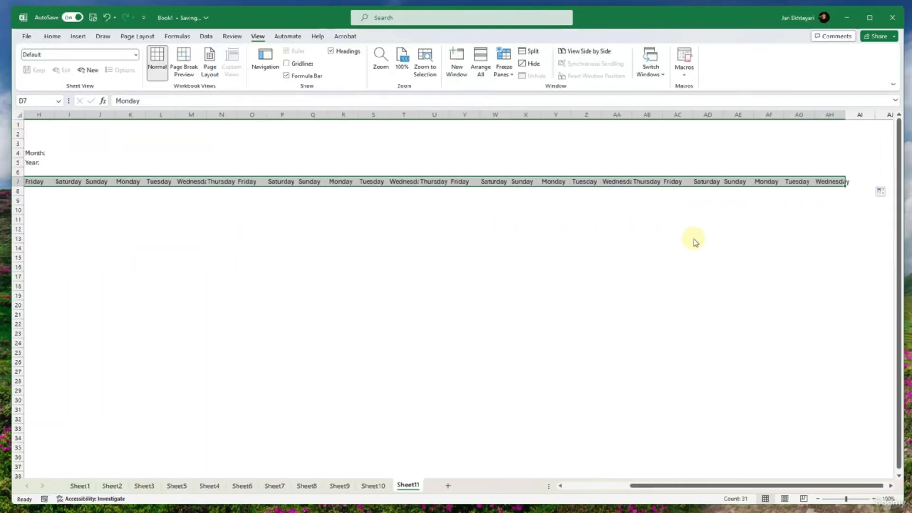
{"action": "scroll", "coordinate": [694, 241], "scroll_direction": "left", "scroll_amount": 4}
{"action": "scroll", "coordinate": [694, 240], "scroll_direction": "right", "scroll_amount": 1}
{"action": "scroll", "coordinate": [452, 210], "scroll_direction": "left", "scroll_amount": 1}
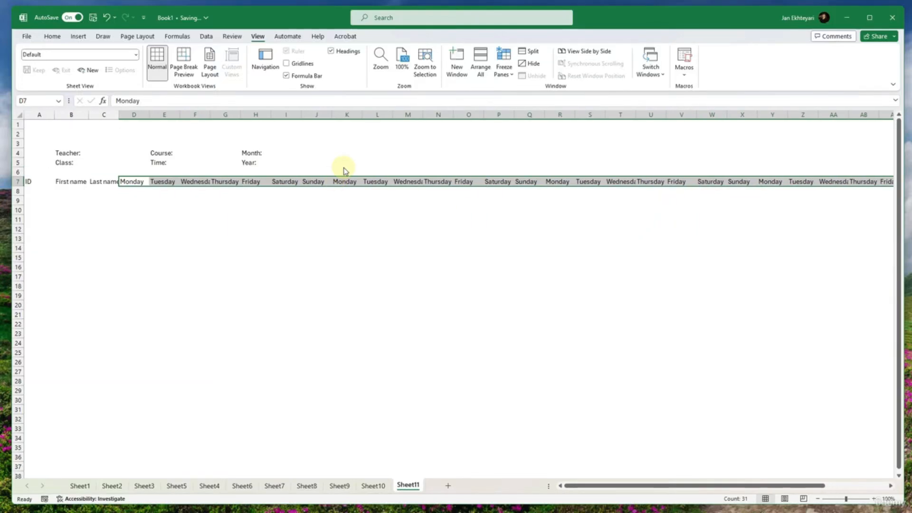
- Rotate the text of the weekday headers in D7:AH7 upward with Rotate Text Up
{"action": "left_click", "coordinate": [60, 36]}
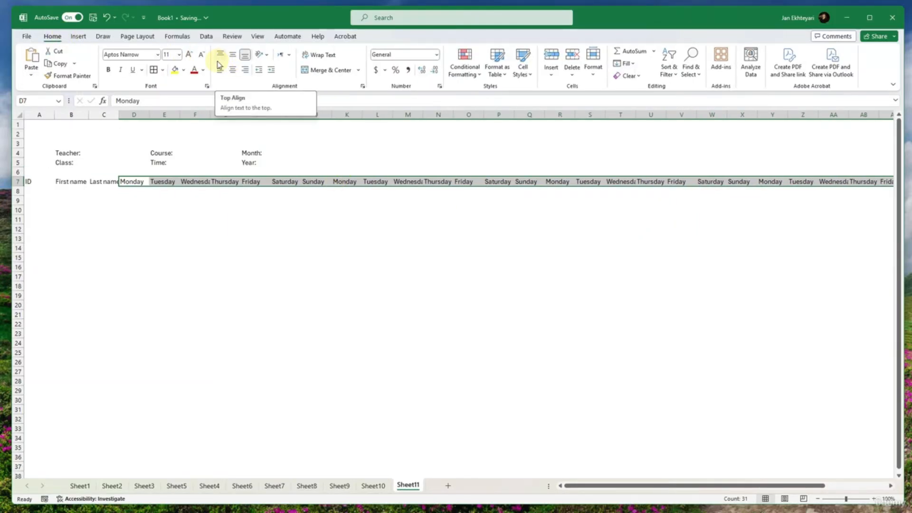
{"action": "left_click", "coordinate": [289, 55]}
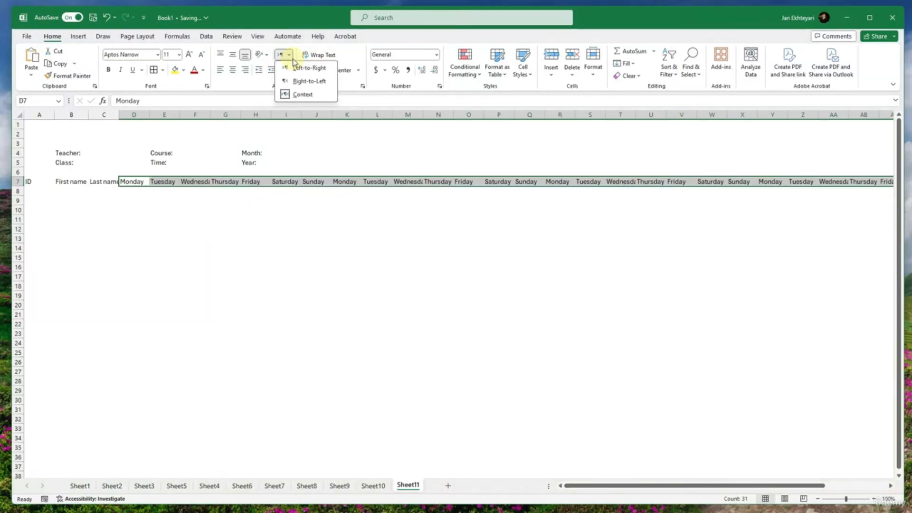
{"action": "left_click", "coordinate": [261, 55]}
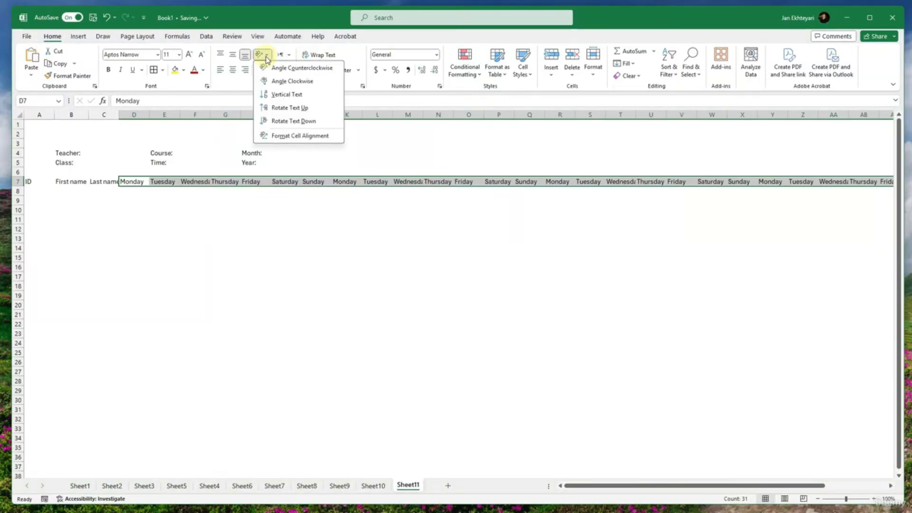
{"action": "left_click", "coordinate": [287, 112]}
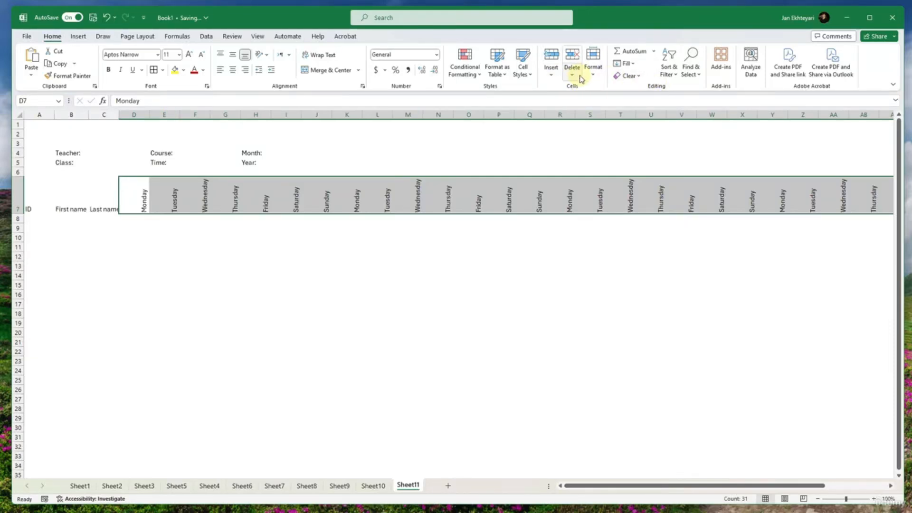
- Autofit the widths of weekday columns D through AH and widen column C slightly to fit the Last name header
{"action": "left_click", "coordinate": [592, 71]}
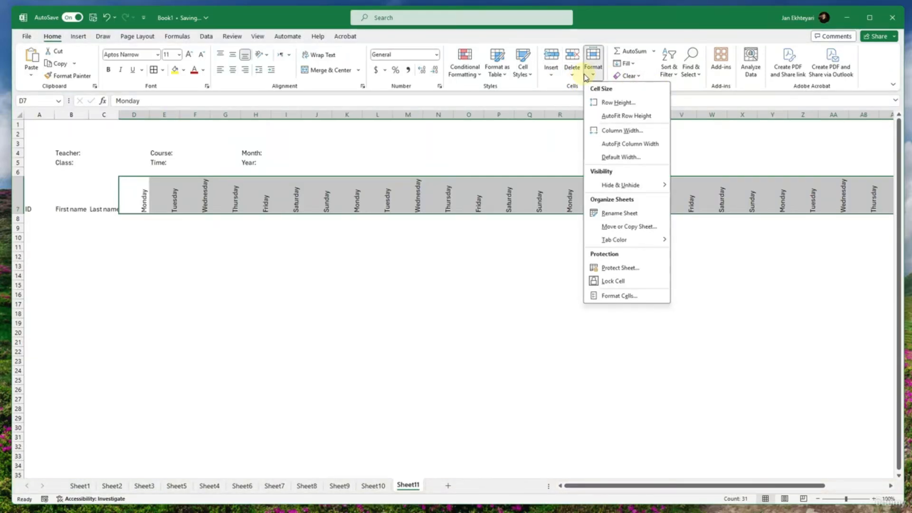
{"action": "left_click", "coordinate": [634, 147]}
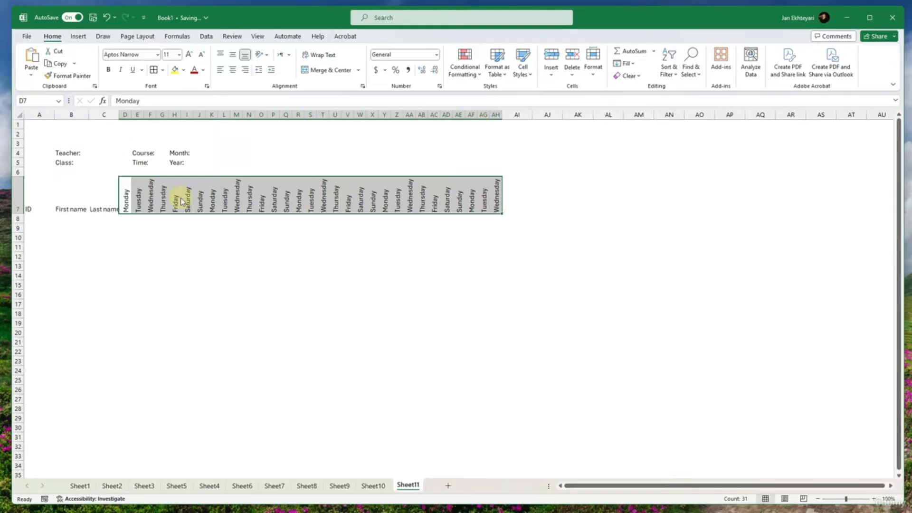
{"action": "left_click_drag", "start_coordinate": [119, 117], "coordinate": [122, 118]}
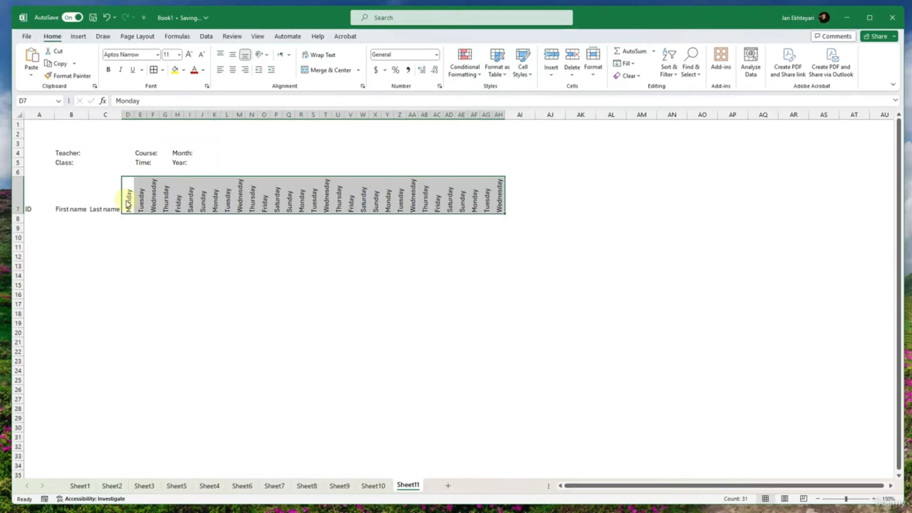
{"action": "left_click", "coordinate": [126, 245]}
{"action": "left_click", "coordinate": [106, 203]}
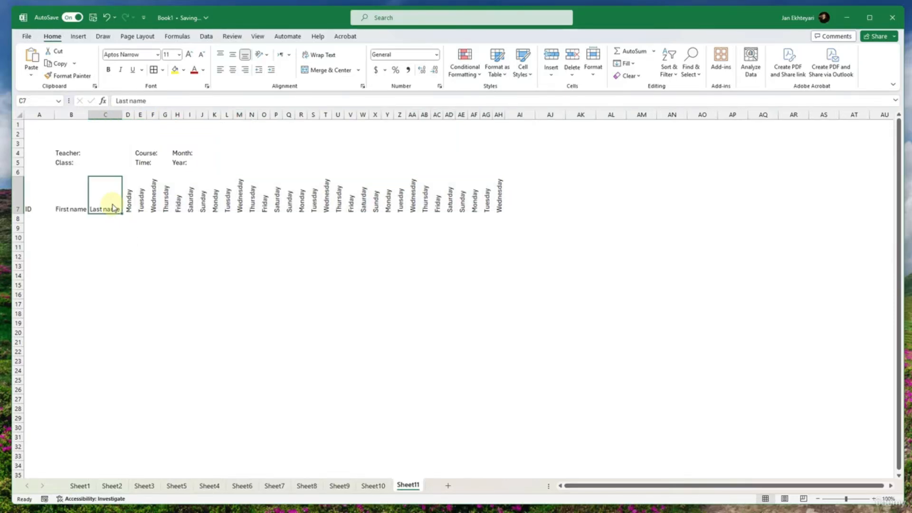
{"action": "left_click", "coordinate": [72, 205]}
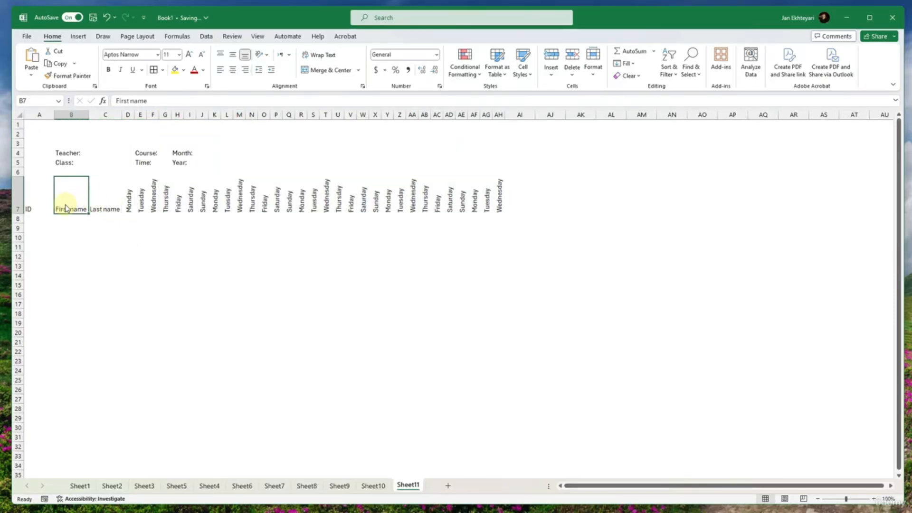
{"action": "left_click", "coordinate": [127, 204]}
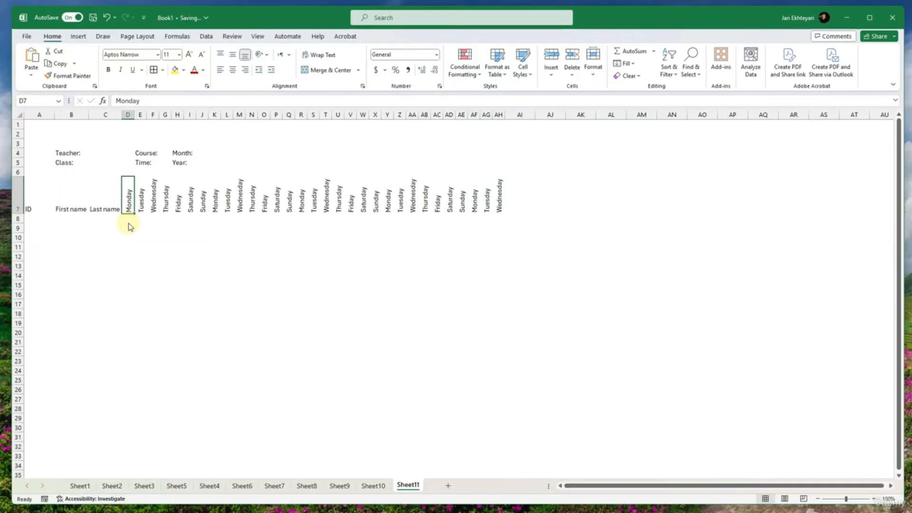
{"action": "left_click", "coordinate": [130, 220]}
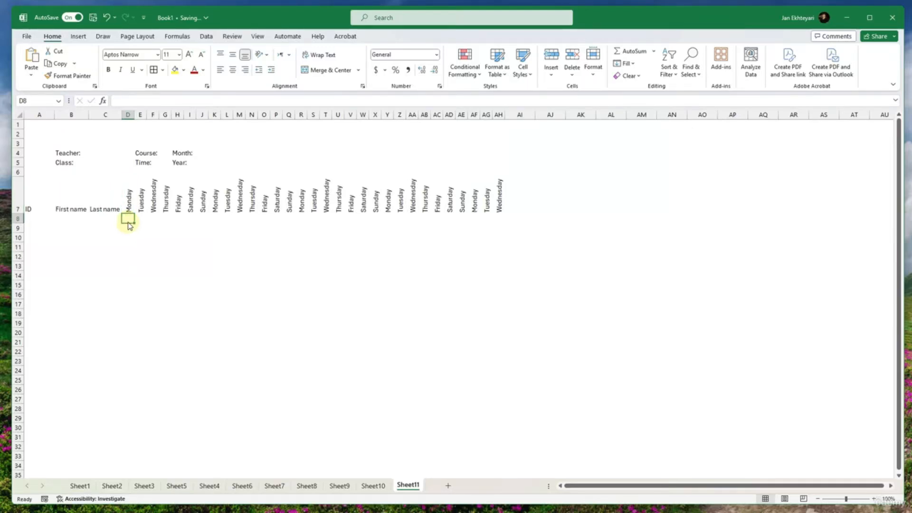
{"action": "left_click", "coordinate": [118, 221]}
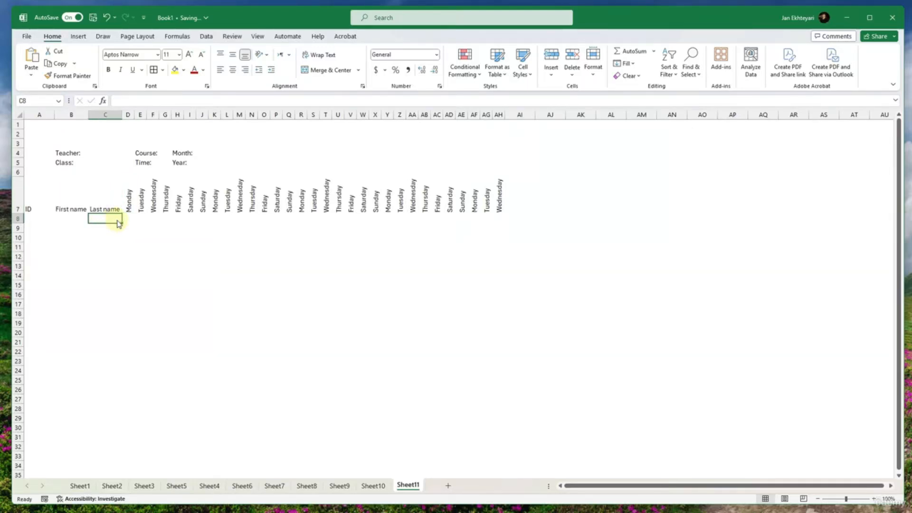
- Enter 1 in D8 below Monday and fill the day numbers as a series up to 31 in AH8
{"action": "left_click", "coordinate": [127, 220]}
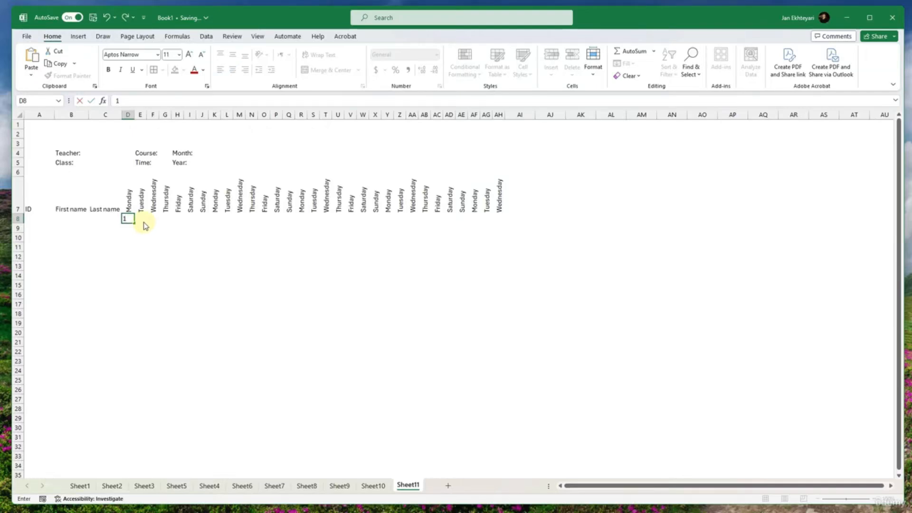
{"action": "type", "text": "1"}
{"action": "left_click_drag", "start_coordinate": [136, 224], "coordinate": [502, 220]}
{"action": "left_click", "coordinate": [164, 229]}
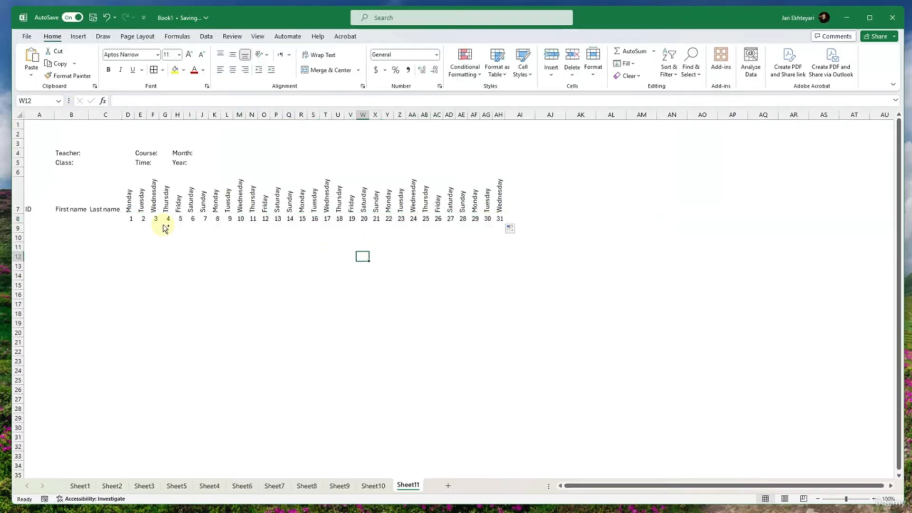
{"action": "left_click_drag", "start_coordinate": [177, 229], "coordinate": [613, 238]}
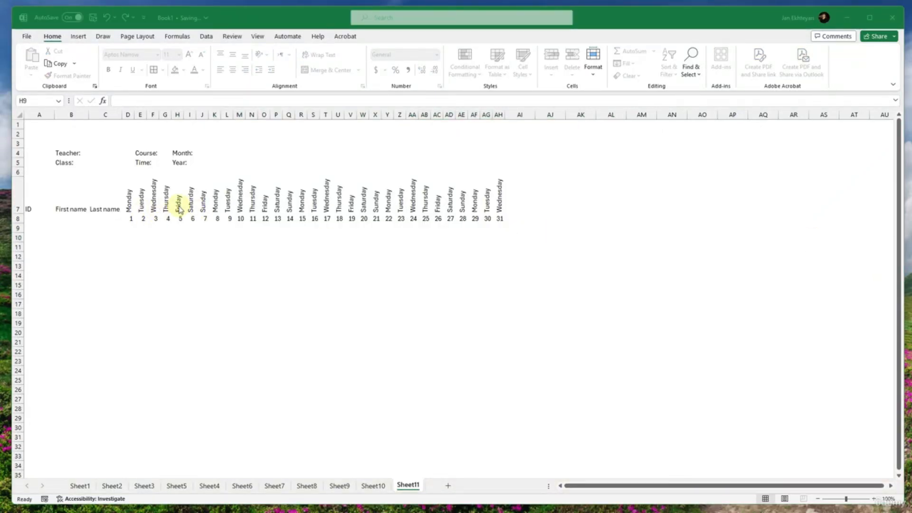
{"action": "left_click", "coordinate": [112, 209]}
{"action": "left_click", "coordinate": [113, 220]}
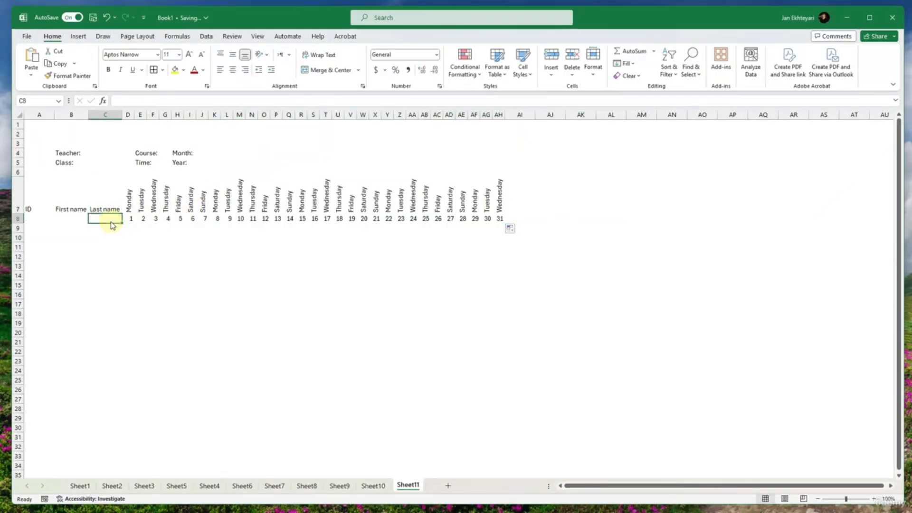
- Merge and center the ID, First name and Last name headers in columns A, B and C across rows 7 and 8
{"action": "left_click", "coordinate": [111, 210]}
{"action": "left_click", "coordinate": [113, 220]}
{"action": "left_click_drag", "start_coordinate": [111, 209], "coordinate": [109, 222]}
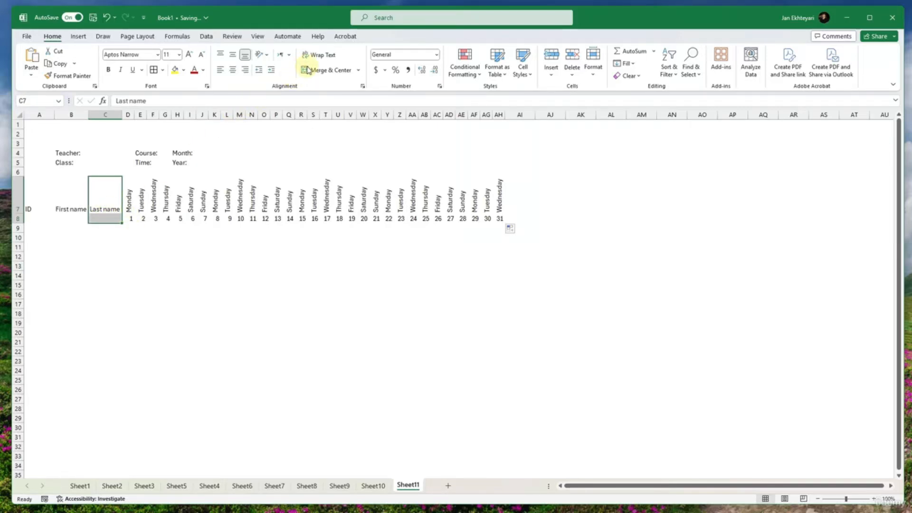
{"action": "left_click", "coordinate": [307, 70]}
{"action": "left_click_drag", "start_coordinate": [69, 203], "coordinate": [37, 216]}
{"action": "left_click", "coordinate": [327, 71]}
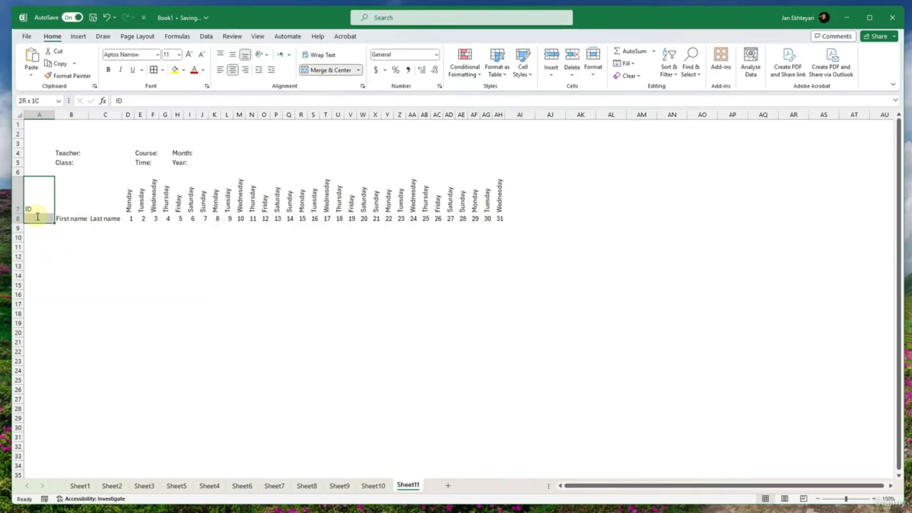
{"action": "left_click", "coordinate": [343, 71]}
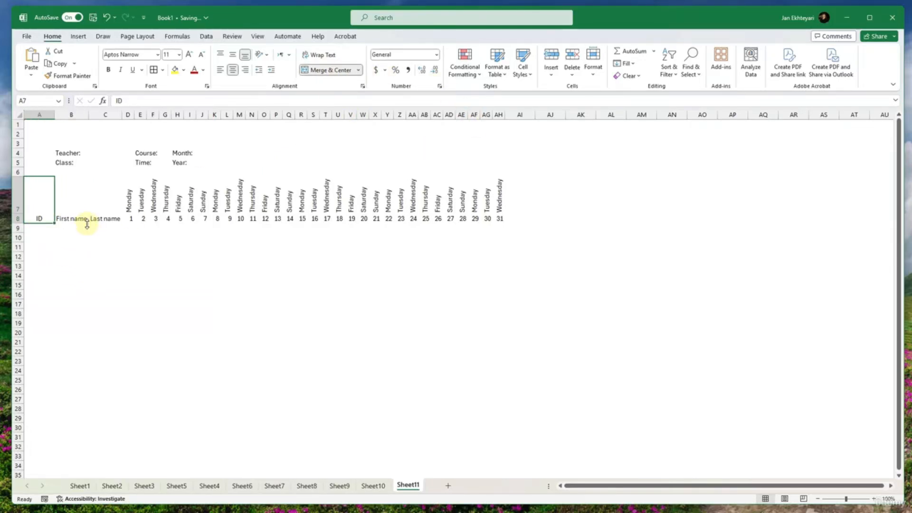
{"action": "key", "text": "Right"}
{"action": "key", "text": "Right"}
{"action": "key", "text": "Right"}
{"action": "key", "text": "Down"}
{"action": "key", "text": "Right"}
{"action": "key", "text": "Right"}
{"action": "key", "text": "Right"}
{"action": "key", "text": "Right"}
{"action": "key", "text": "Right"}
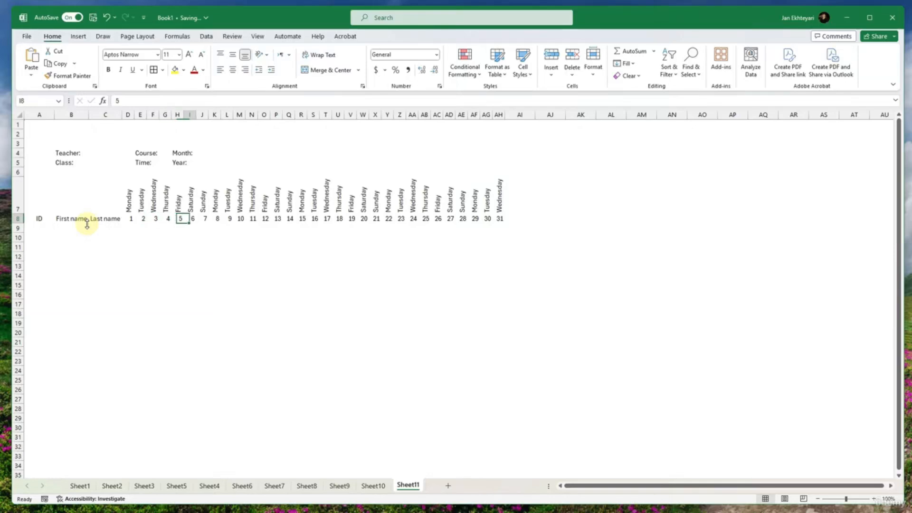
{"action": "key", "text": "Right"}
{"action": "key", "text": "Right"}
{"action": "key", "text": "Right"}
- Merge and center the empty header cells AI7:AI8 and AJ7:AJ8 after the last day column
{"action": "left_click", "coordinate": [517, 204]}
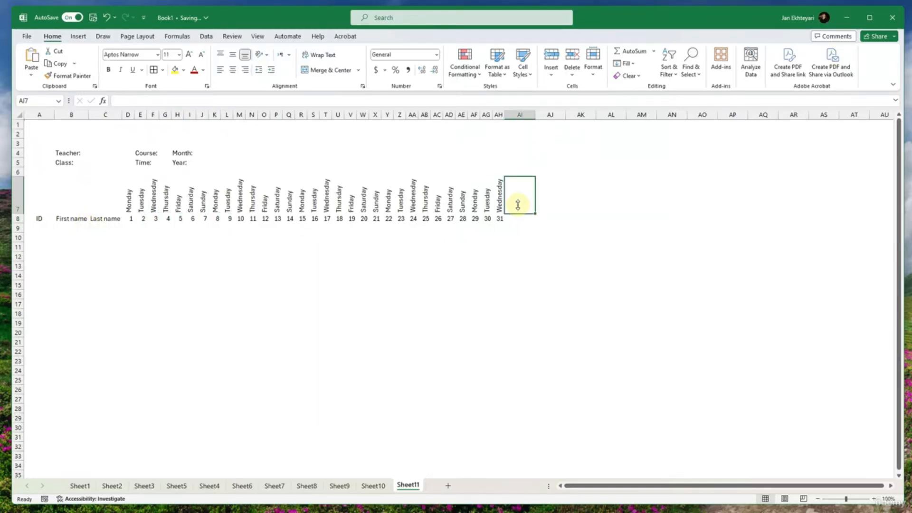
{"action": "left_click_drag", "start_coordinate": [517, 207], "coordinate": [519, 217]}
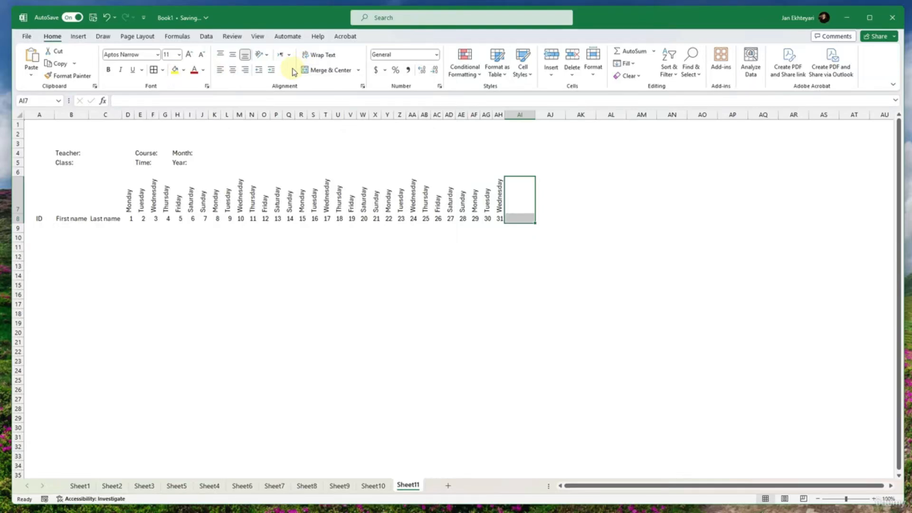
{"action": "left_click", "coordinate": [328, 70]}
{"action": "left_click", "coordinate": [547, 202]}
{"action": "left_click_drag", "start_coordinate": [547, 202], "coordinate": [576, 218]}
{"action": "left_click", "coordinate": [328, 70]}
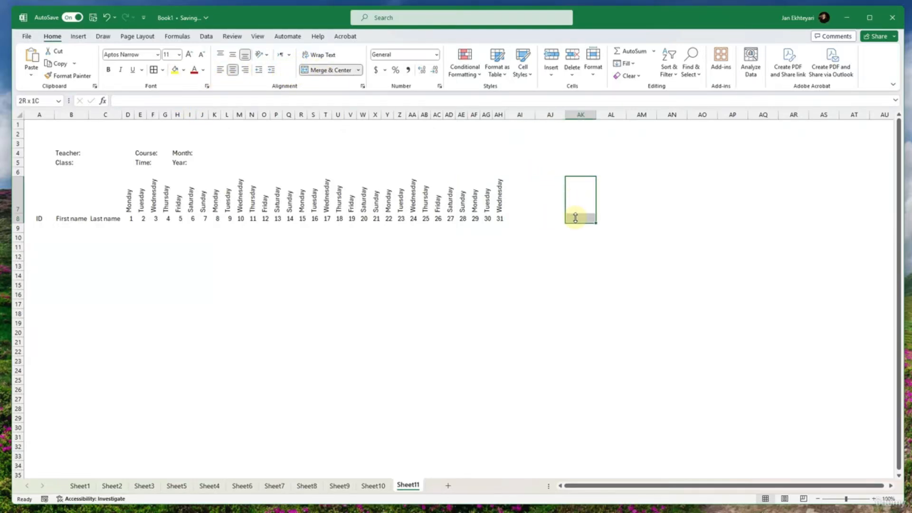
- Enter the header Absent in the merged cell AI7 and Present in AJ7
{"action": "left_click", "coordinate": [541, 214]}
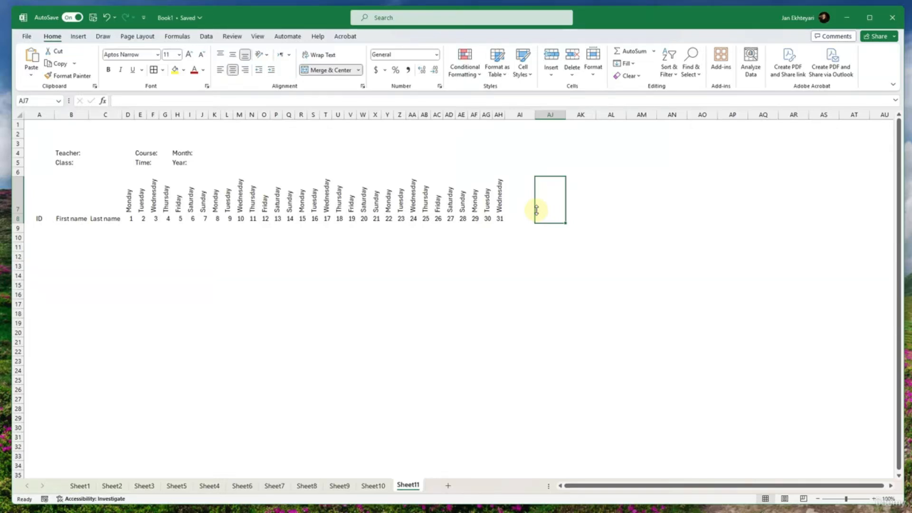
{"action": "left_click", "coordinate": [520, 202]}
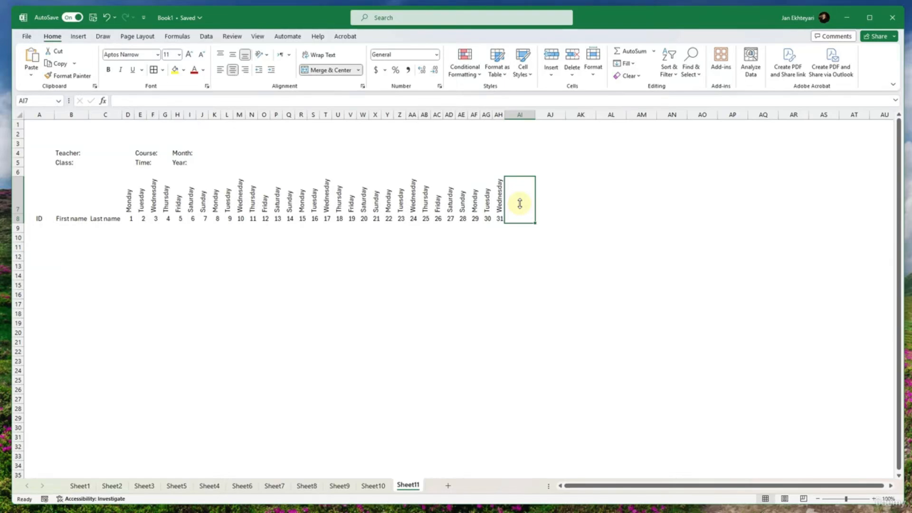
{"action": "key", "text": "ctrl+a"}
{"action": "left_click", "coordinate": [520, 203]}
{"action": "type", "text": "Abs"}
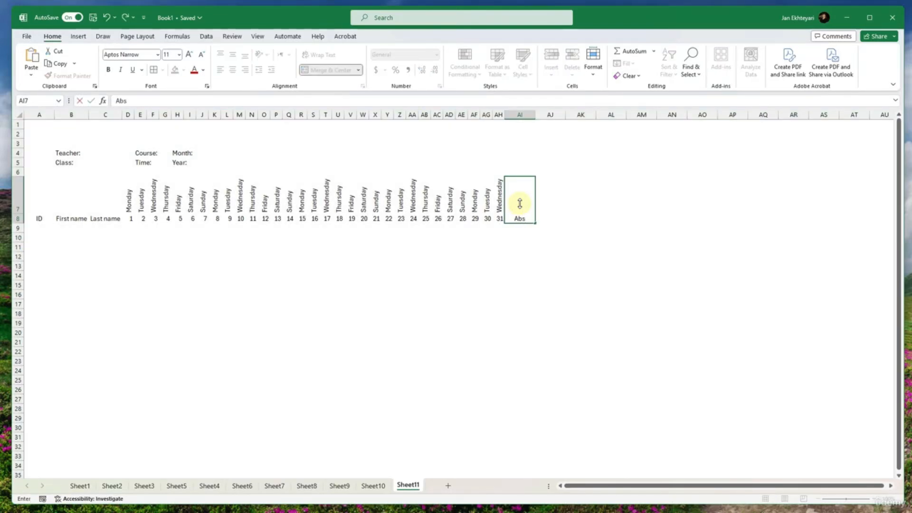
{"action": "type", "text": "ent"}
{"action": "key", "text": "Tab"}
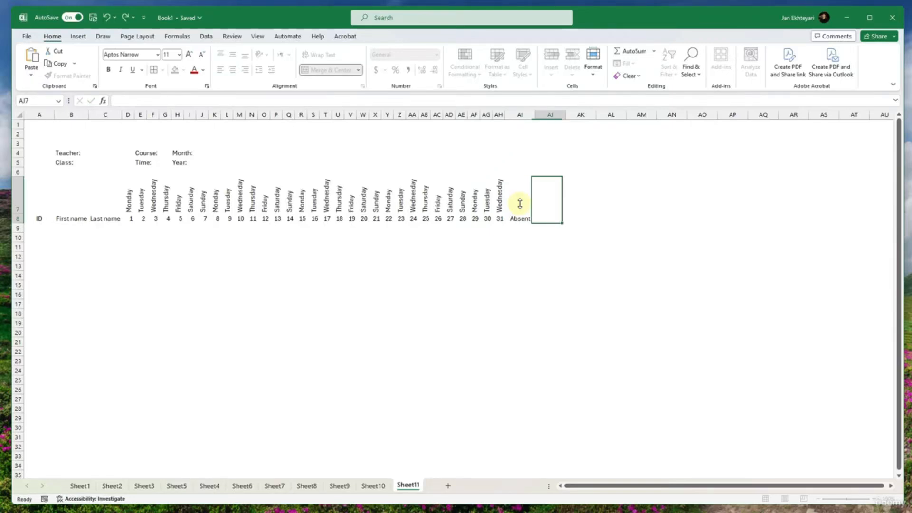
{"action": "type", "text": "Pre"}
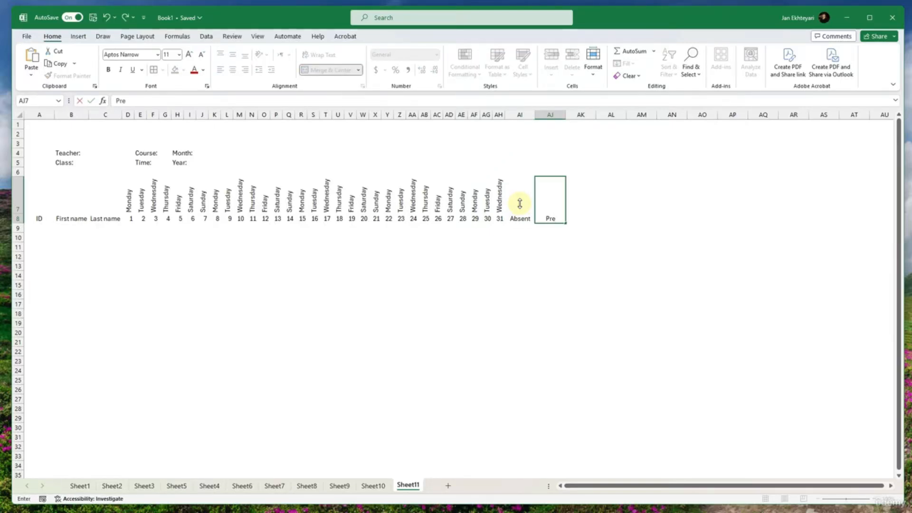
{"action": "type", "text": "sent"}
{"action": "key", "text": "Return"}
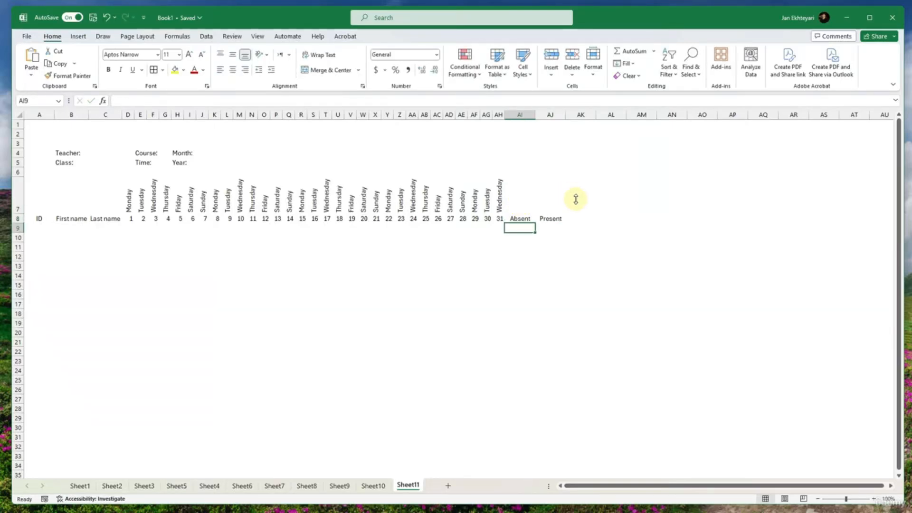
- Enter P in D9 and fill it across to AH9 and down to row 22
{"action": "left_click", "coordinate": [131, 227]}
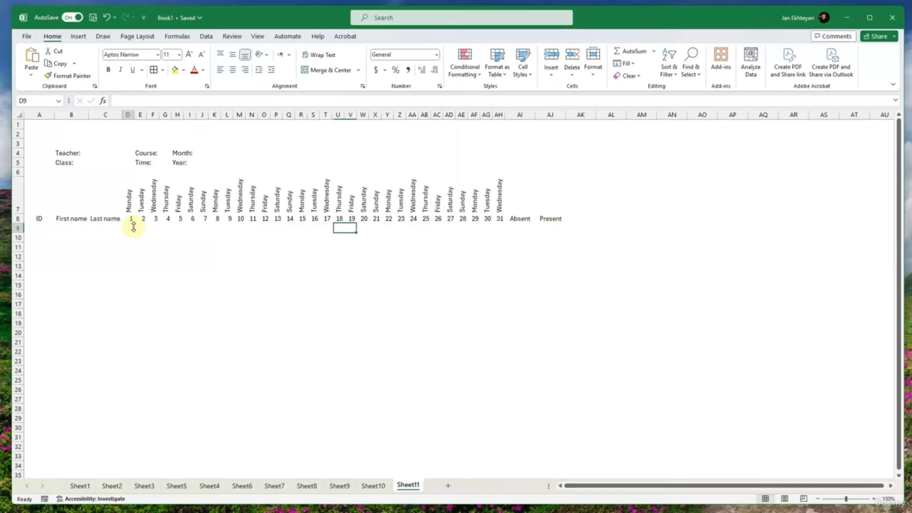
{"action": "type", "text": "P"}
{"action": "left_click", "coordinate": [175, 259]}
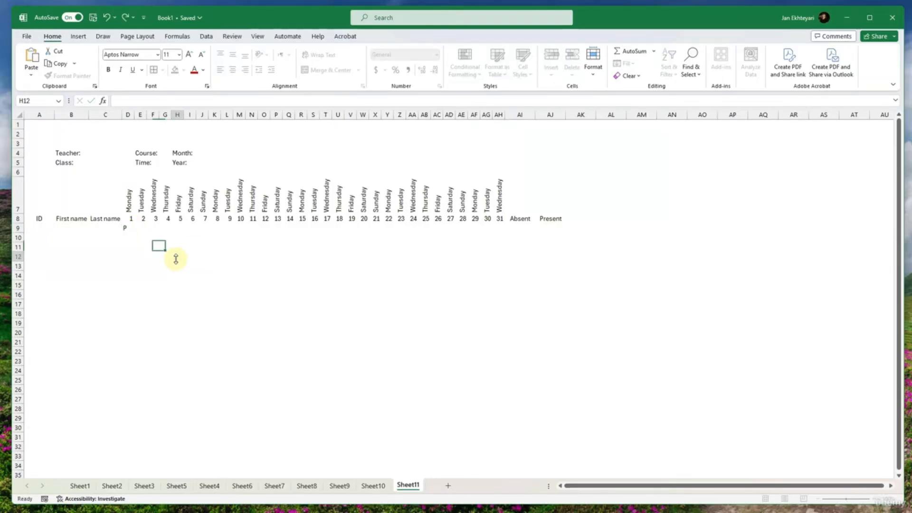
{"action": "left_click", "coordinate": [131, 229]}
{"action": "left_click_drag", "start_coordinate": [135, 232], "coordinate": [507, 349]}
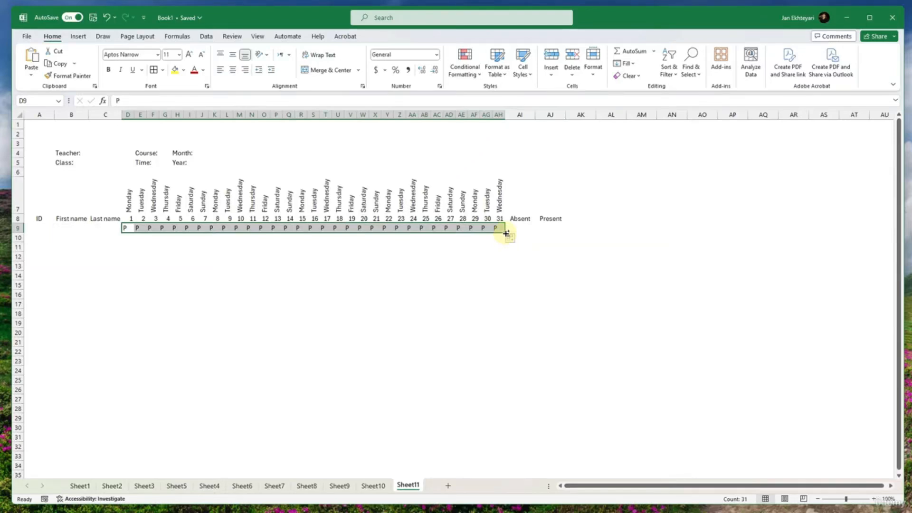
{"action": "left_click_drag", "start_coordinate": [506, 233], "coordinate": [509, 355]}
- Enter the placeholder Student_info in B9 and fill it across the name columns through C22
{"action": "left_click", "coordinate": [68, 230]}
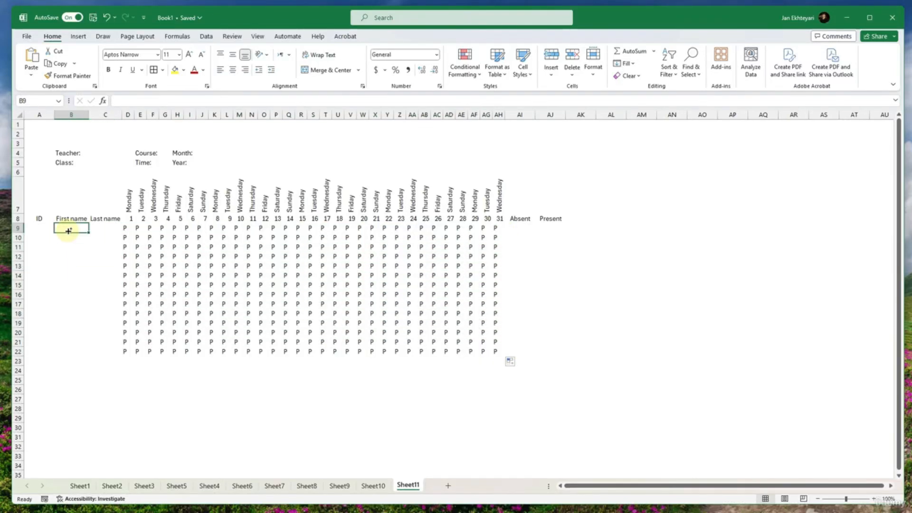
{"action": "type", "text": "ST"}
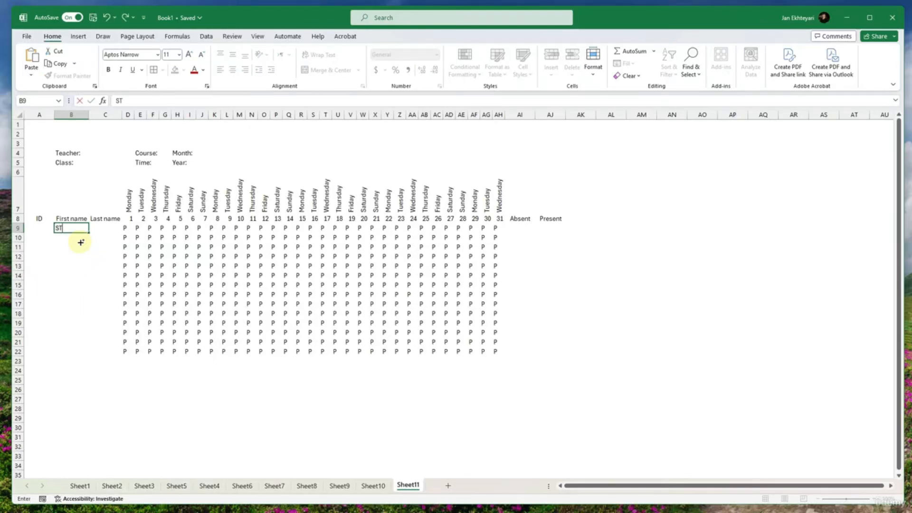
{"action": "type", "text": "tuden"}
{"action": "type", "text": "t-name"}
{"action": "key", "text": "BackSpace"}
{"action": "key", "text": "BackSpace"}
{"action": "key", "text": "BackSpace"}
{"action": "key", "text": "BackSpace"}
{"action": "key", "text": "BackSpace"}
{"action": "type", "text": "_name"}
{"action": "key", "text": "BackSpace"}
{"action": "type", "text": "info"}
{"action": "key", "text": "Return"}
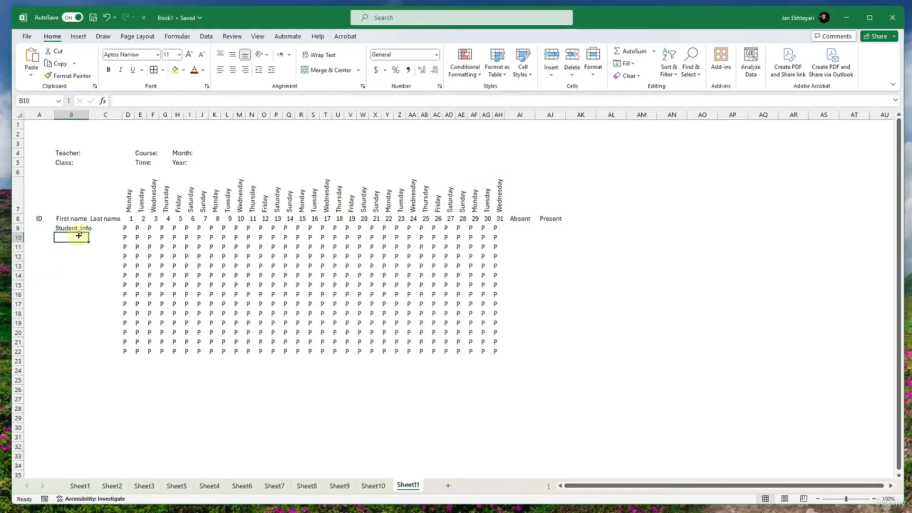
{"action": "left_click", "coordinate": [78, 228]}
{"action": "left_click_drag", "start_coordinate": [89, 232], "coordinate": [117, 357]}
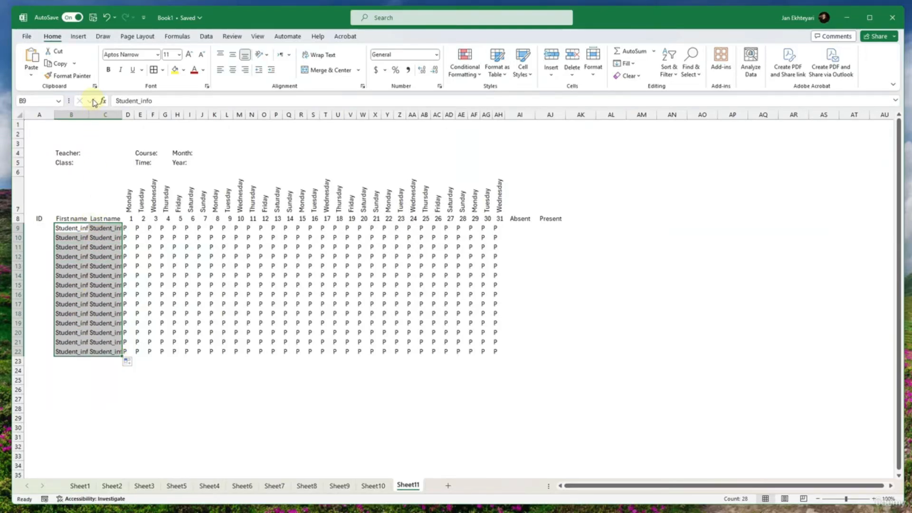
- Autofit the widths of the First name and Last name columns B and C
{"action": "double_click", "coordinate": [89, 114]}
{"action": "left_click", "coordinate": [105, 275]}
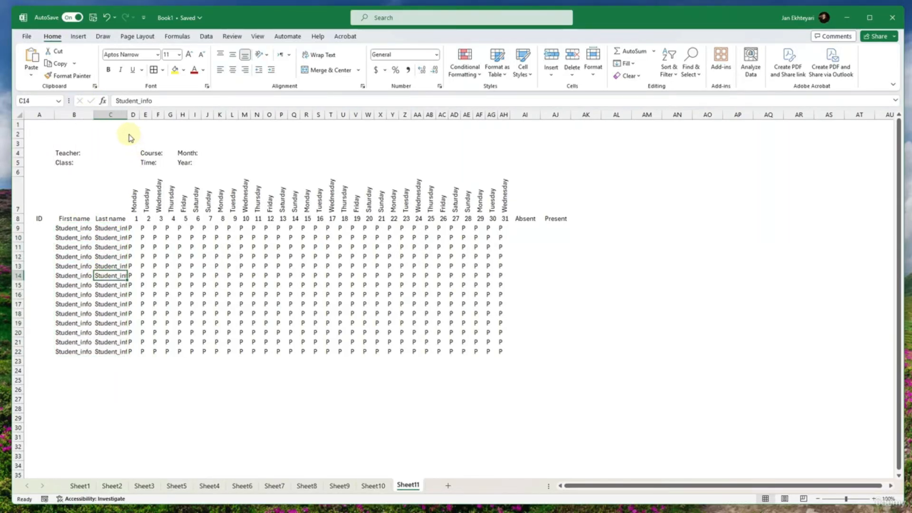
{"action": "double_click", "coordinate": [127, 114]}
{"action": "left_click", "coordinate": [197, 303]}
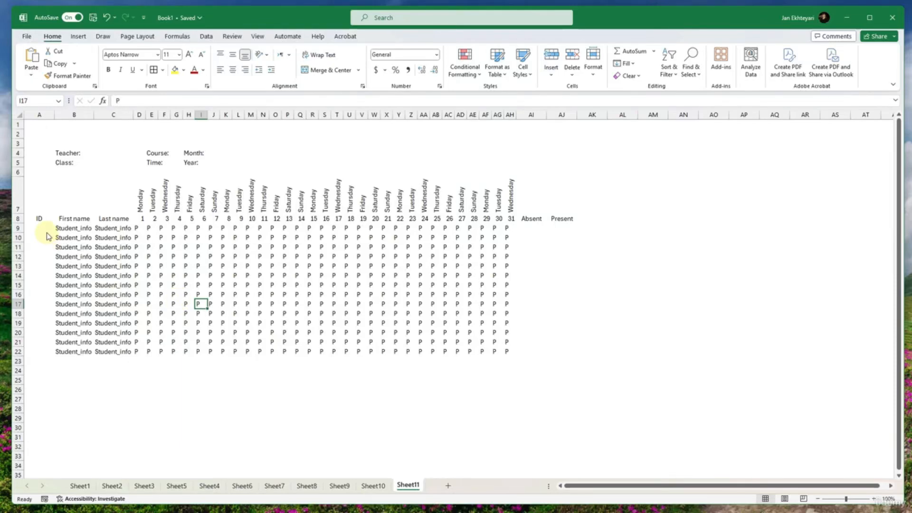
- Enter 1 in A9 and fill the ID numbers as a series down to 14 in A22
{"action": "left_click_drag", "start_coordinate": [46, 229], "coordinate": [44, 352]}
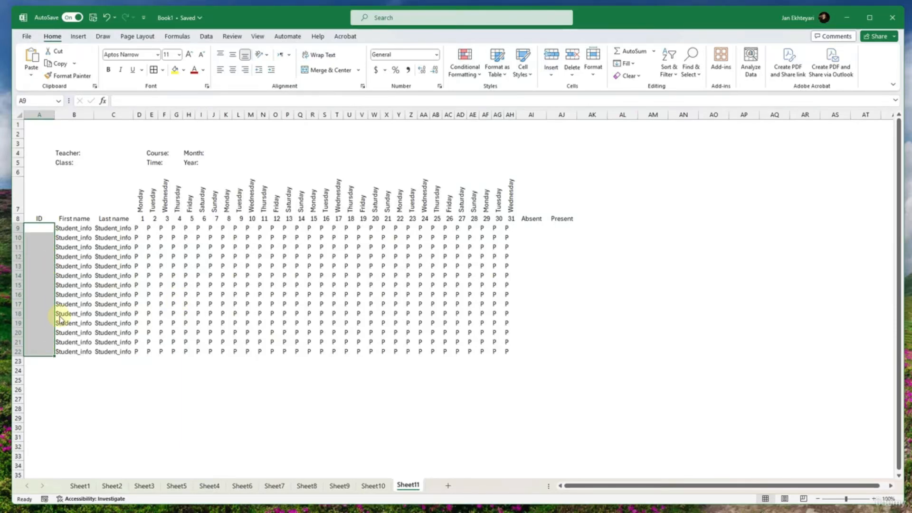
{"action": "left_click", "coordinate": [43, 228]}
{"action": "type", "text": "1"}
{"action": "key", "text": "Return"}
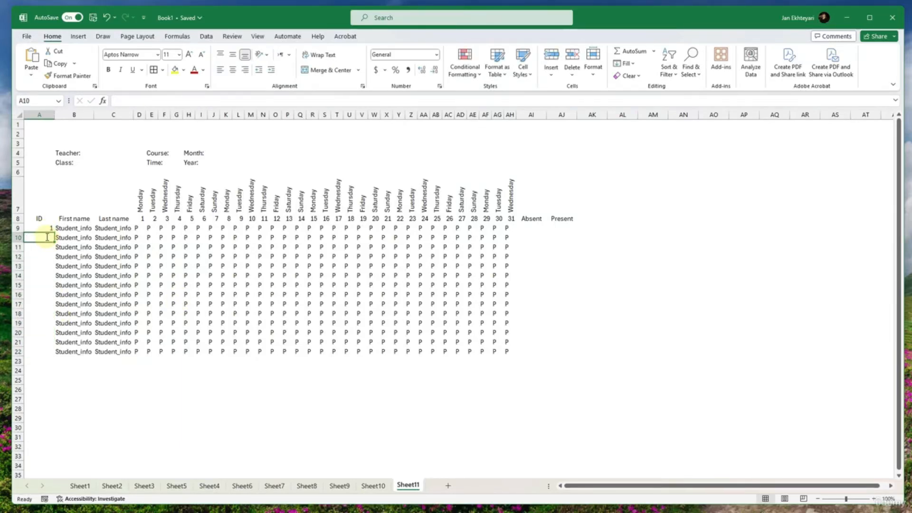
{"action": "left_click_drag", "start_coordinate": [45, 228], "coordinate": [48, 358]}
{"action": "left_click", "coordinate": [108, 324]}
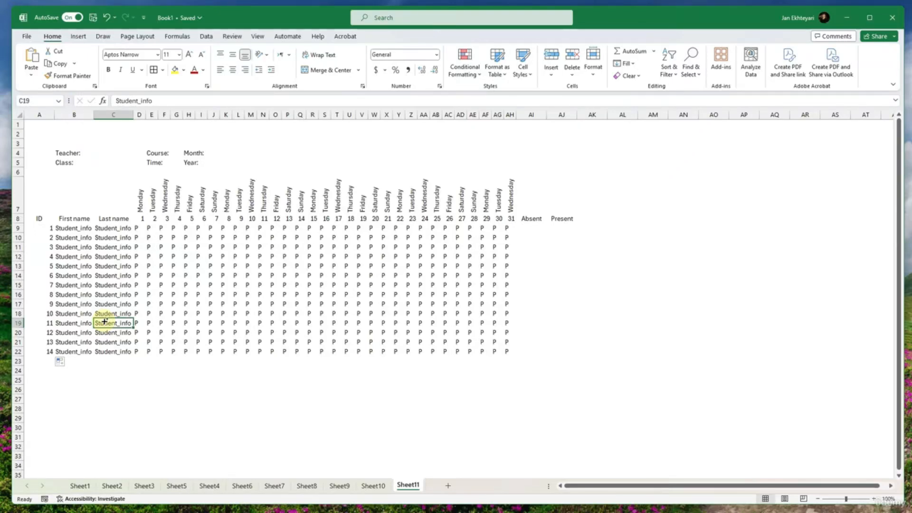
- Check how the attendance sheet fits the page in the print preview and return to the worksheet
{"action": "left_click", "coordinate": [338, 196]}
{"action": "left_click", "coordinate": [387, 236]}
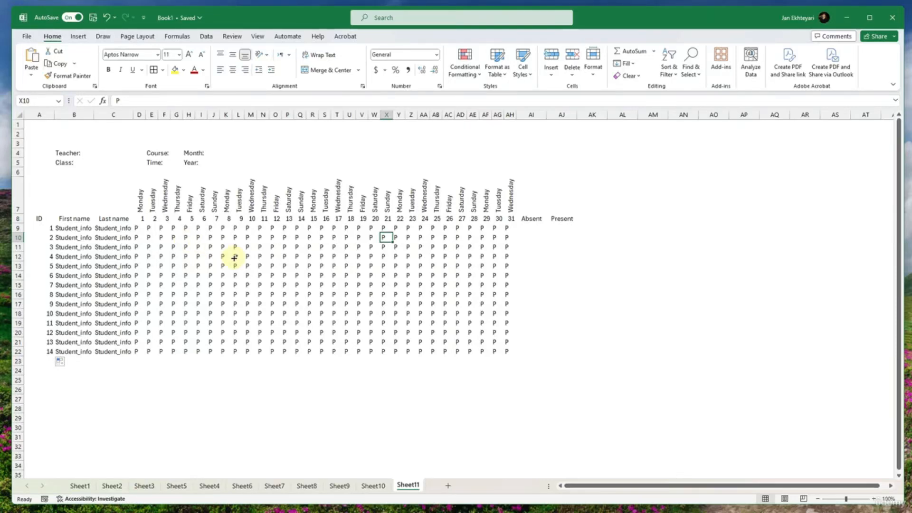
{"action": "key", "text": "ctrl+p"}
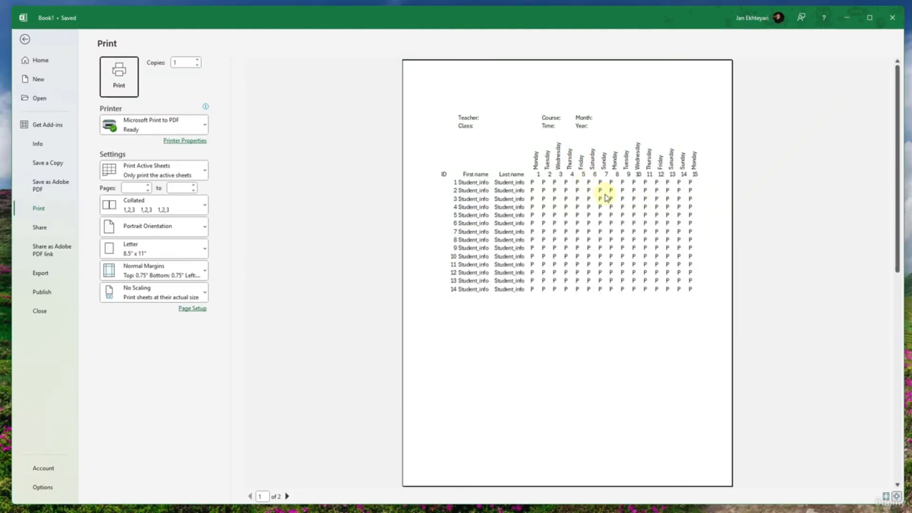
{"action": "key", "text": "Escape"}
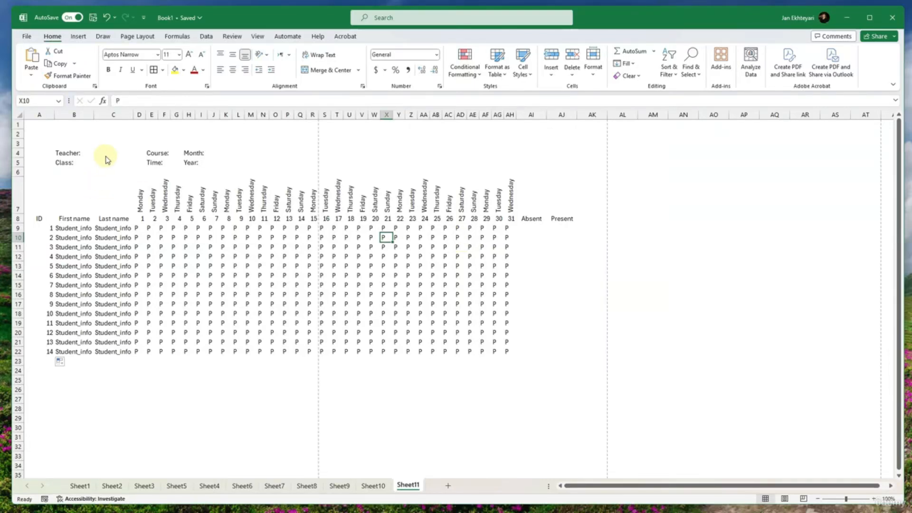
- Enter the title Date Tech in B3 above the Teacher label and make it bold
{"action": "left_click", "coordinate": [286, 152]}
{"action": "left_click_drag", "start_coordinate": [67, 142], "coordinate": [196, 145]}
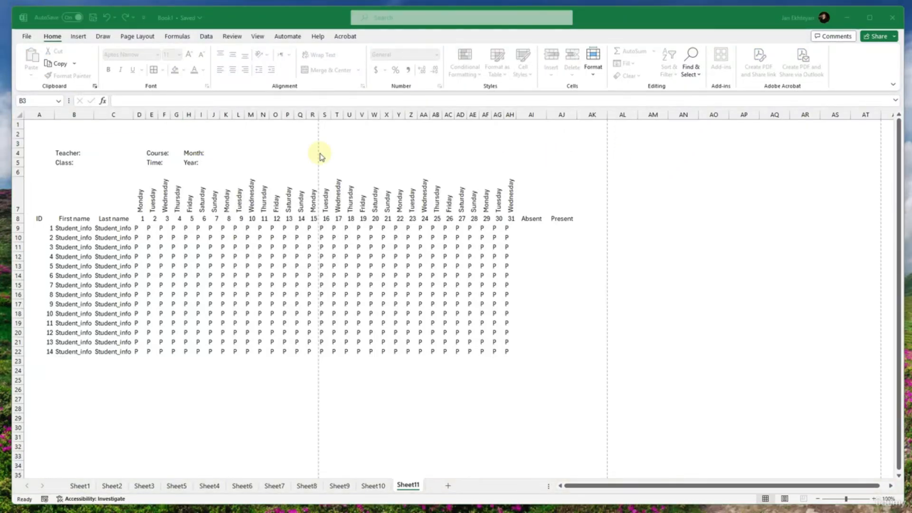
{"action": "left_click", "coordinate": [64, 142]}
{"action": "left_click", "coordinate": [68, 146]}
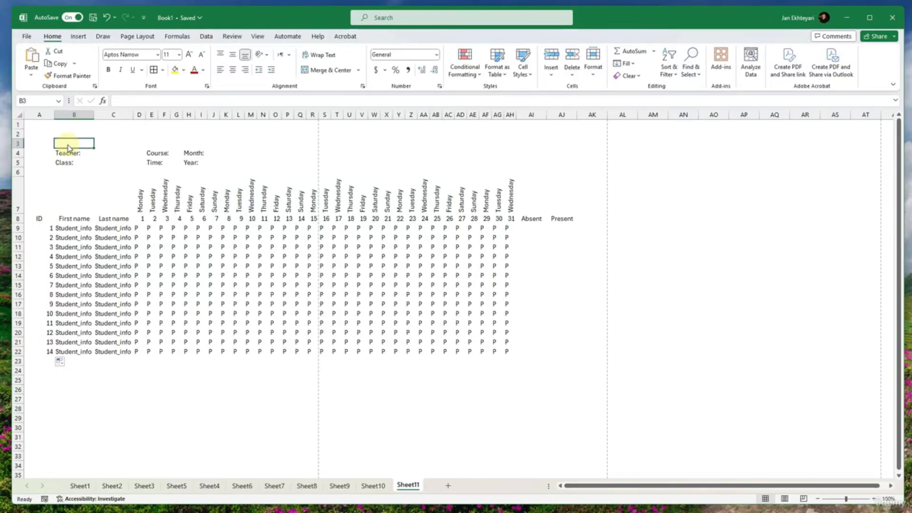
{"action": "type", "text": "D"}
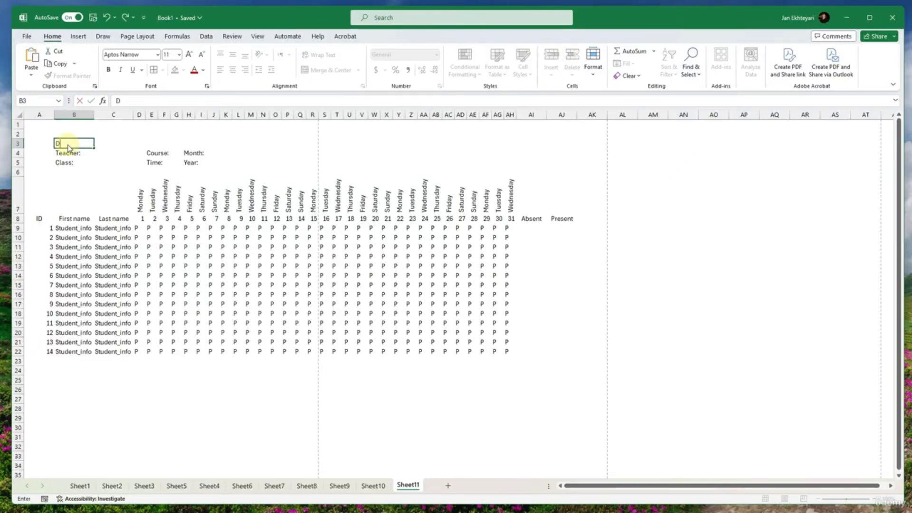
{"action": "type", "text": "ate Scieicne"}
{"action": "key", "text": "BackSpace"}
{"action": "key", "text": "BackSpace"}
{"action": "key", "text": "BackSpace"}
{"action": "key", "text": "ctrl+Return"}
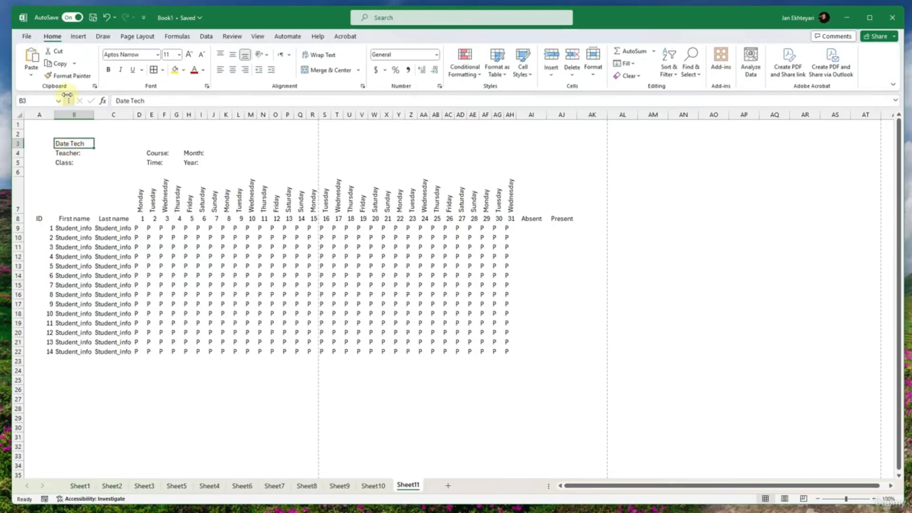
{"action": "left_click", "coordinate": [109, 71]}
- Change the font of the whole sheet to Times New Roman
{"action": "key", "text": "shift+Down"}
{"action": "key", "text": "shift+Down"}
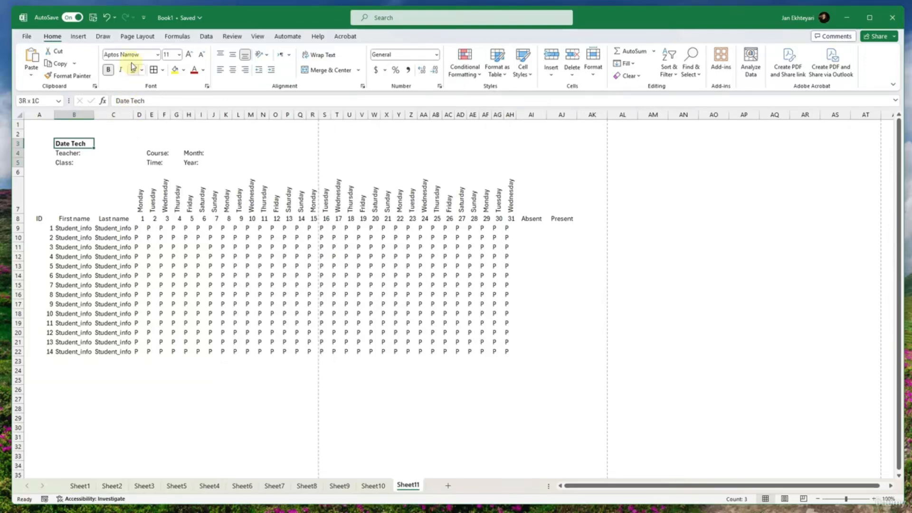
{"action": "left_click", "coordinate": [132, 58]}
{"action": "left_click", "coordinate": [109, 115]}
{"action": "left_click", "coordinate": [103, 142]}
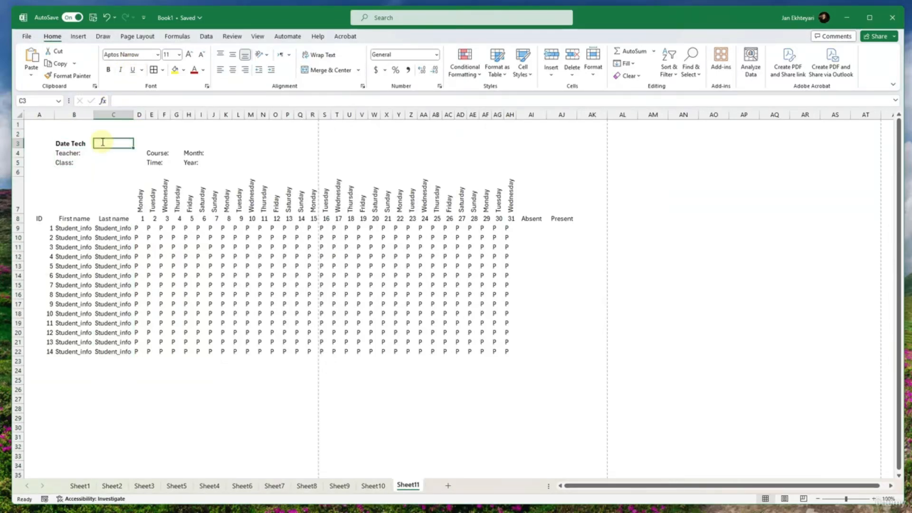
{"action": "key", "text": "ctrl+a"}
{"action": "left_click", "coordinate": [127, 57]}
{"action": "type", "text": "Time"}
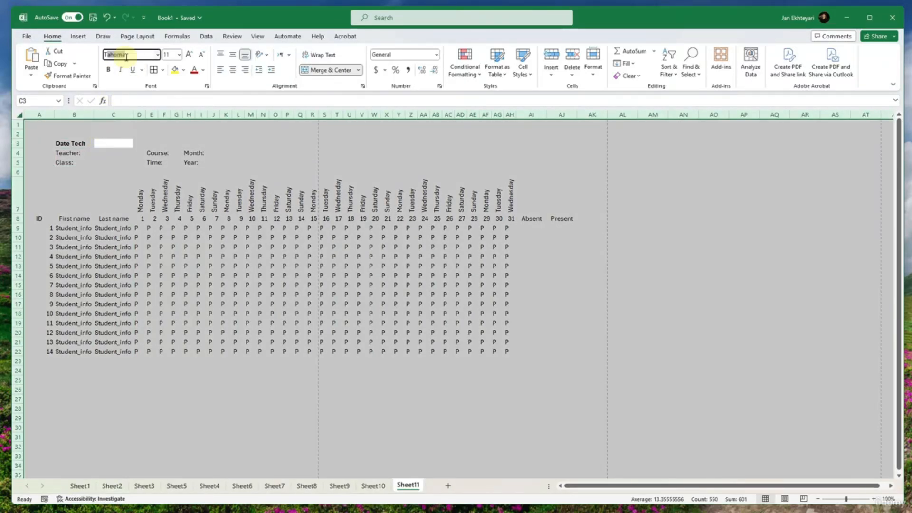
{"action": "key", "text": "Return"}
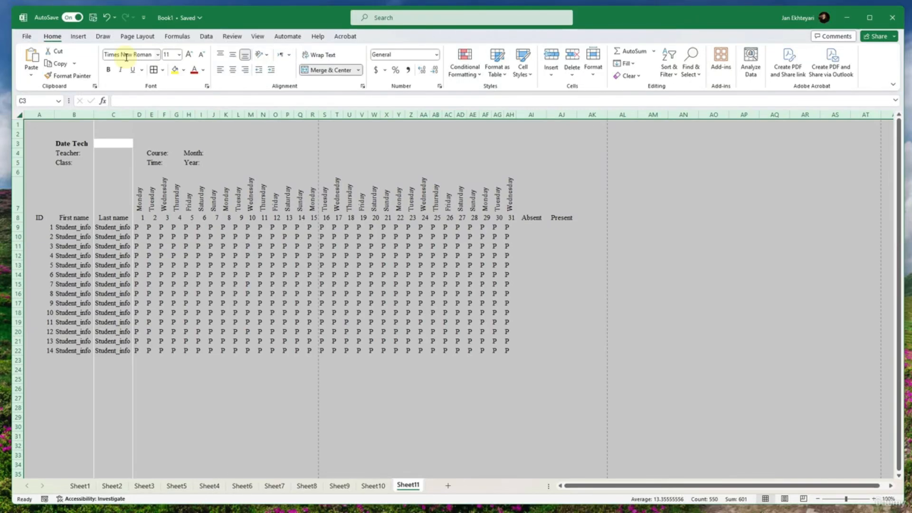
- Enlarge the Date Tech title in B3 to 18 points and bring it back down one size
{"action": "left_click", "coordinate": [80, 141]}
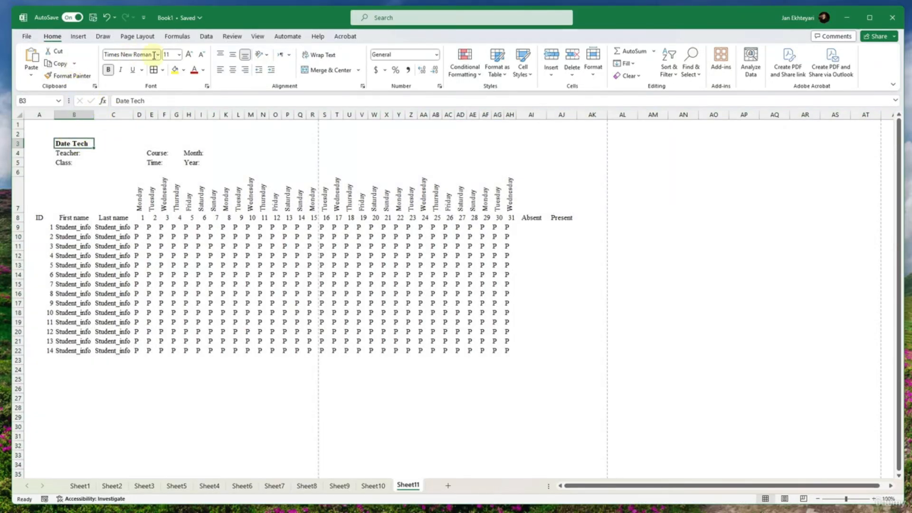
{"action": "left_click", "coordinate": [189, 55]}
{"action": "key", "text": "Delete"}
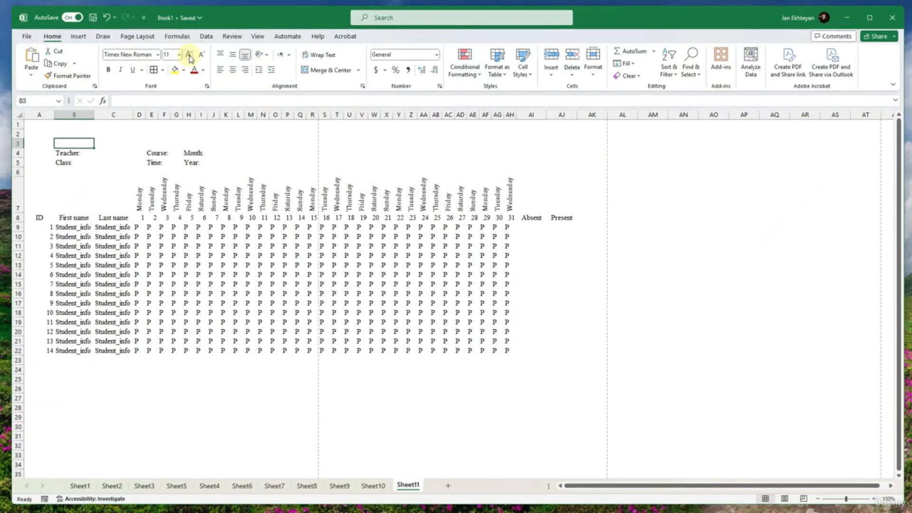
{"action": "key", "text": "ctrl+z"}
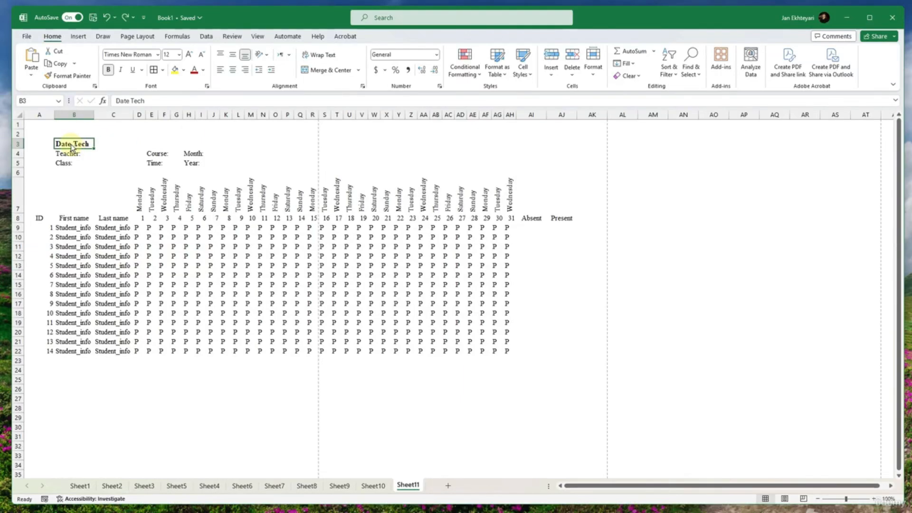
{"action": "left_click", "coordinate": [190, 56]}
{"action": "left_click", "coordinate": [190, 55]}
{"action": "left_click", "coordinate": [189, 55]}
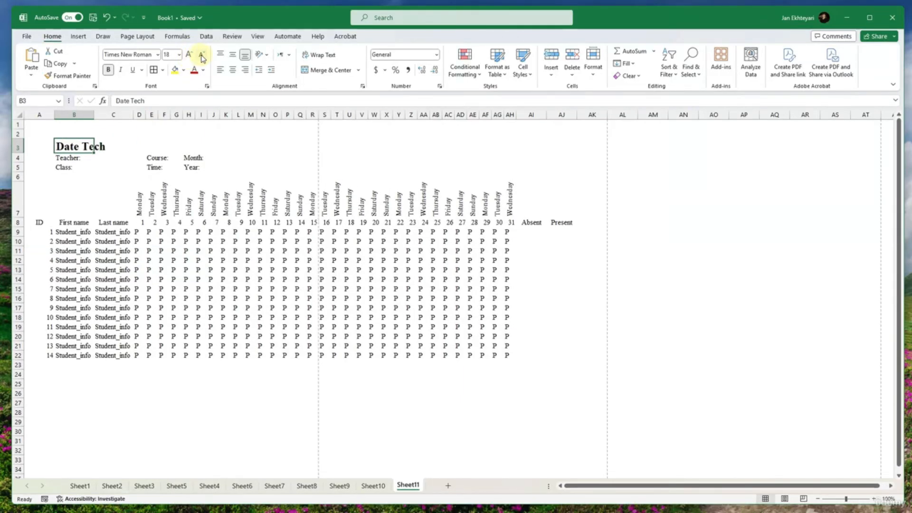
{"action": "left_click", "coordinate": [203, 56]}
{"action": "left_click", "coordinate": [113, 156]}
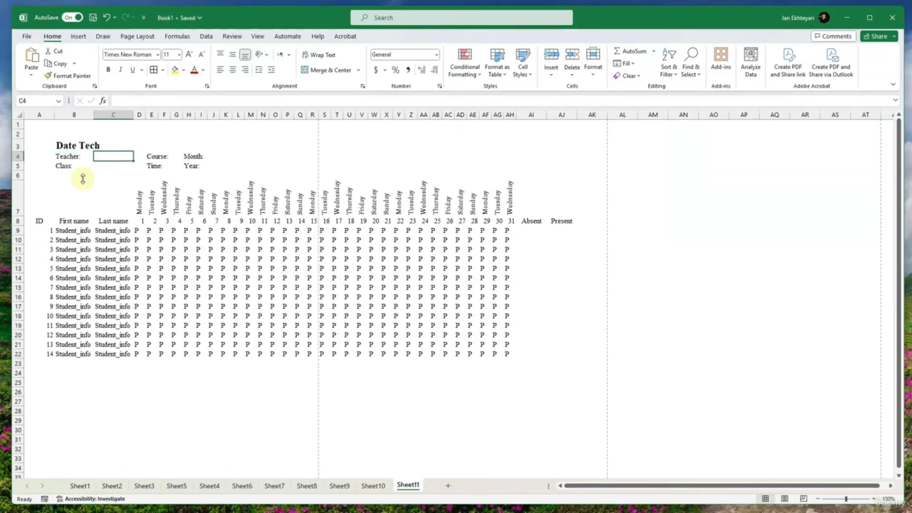
- Shrink the empty row 6 above the weekday headers to a thin strip
{"action": "left_click_drag", "start_coordinate": [17, 176], "coordinate": [18, 174]}
{"action": "left_click", "coordinate": [74, 215]}
{"action": "left_click", "coordinate": [262, 146]}
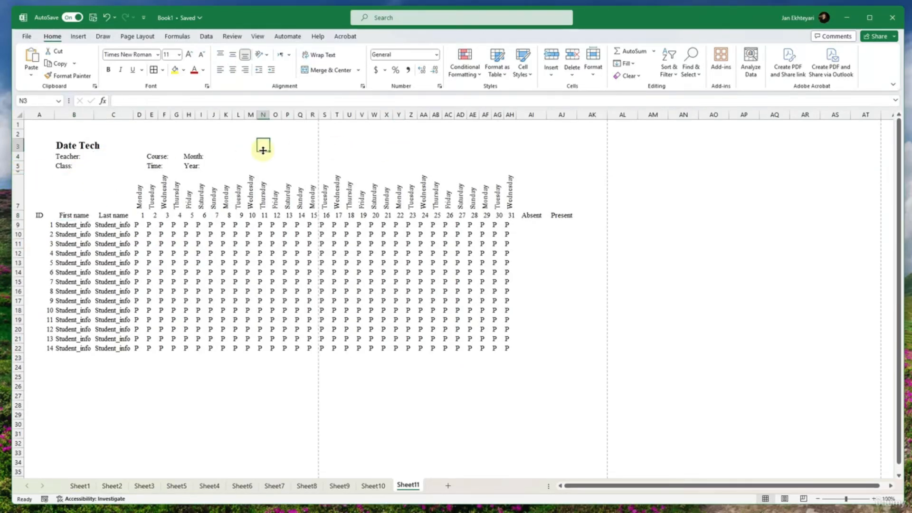
- Merge and center cells M3:AA3 and enter the title JAN's Tech in the merged cell
{"action": "left_click_drag", "start_coordinate": [255, 140], "coordinate": [425, 146]}
{"action": "left_click", "coordinate": [317, 71]}
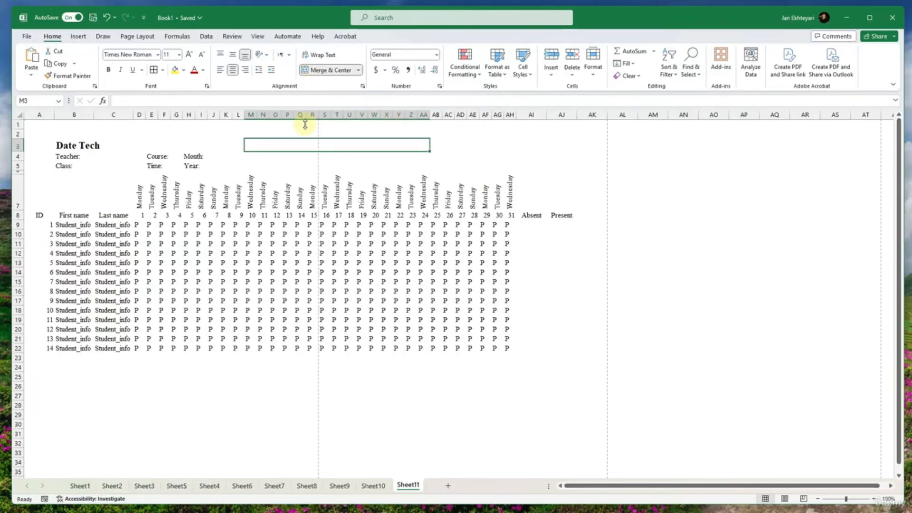
{"action": "double_click", "coordinate": [301, 144]}
{"action": "type", "text": "JAN"}
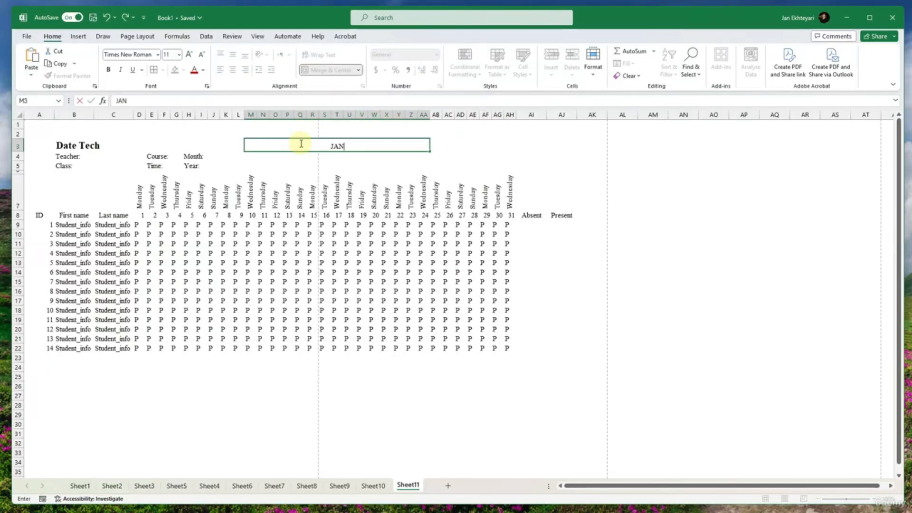
{"action": "type", "text": "'s"}
{"action": "type", "text": "R"}
{"action": "type", "text": "EC"}
{"action": "key", "text": "BackSpace"}
{"action": "key", "text": "BackSpace"}
{"action": "type", "text": "ech"}
{"action": "key", "text": "Return"}
- Make the JAN's Tech title bold and set its font size to 12
{"action": "left_click", "coordinate": [317, 146]}
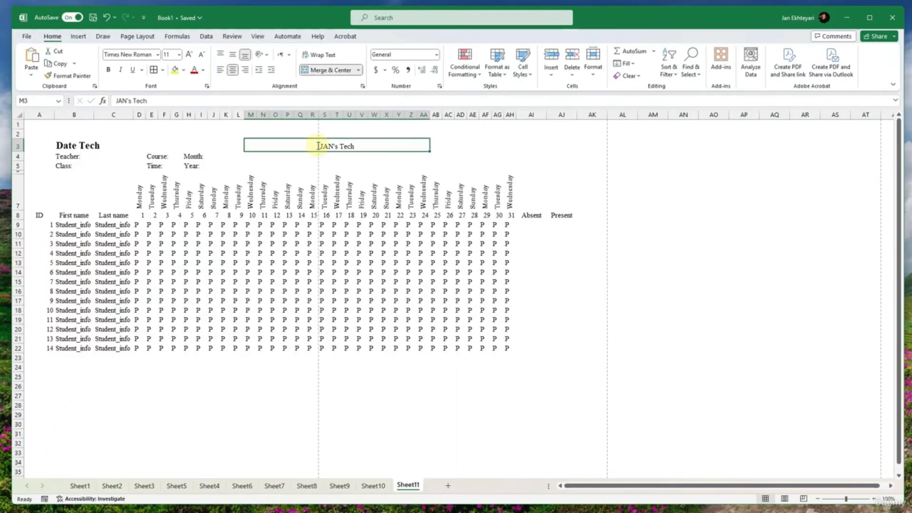
{"action": "key", "text": "ctrl+b"}
{"action": "left_click", "coordinate": [275, 190]}
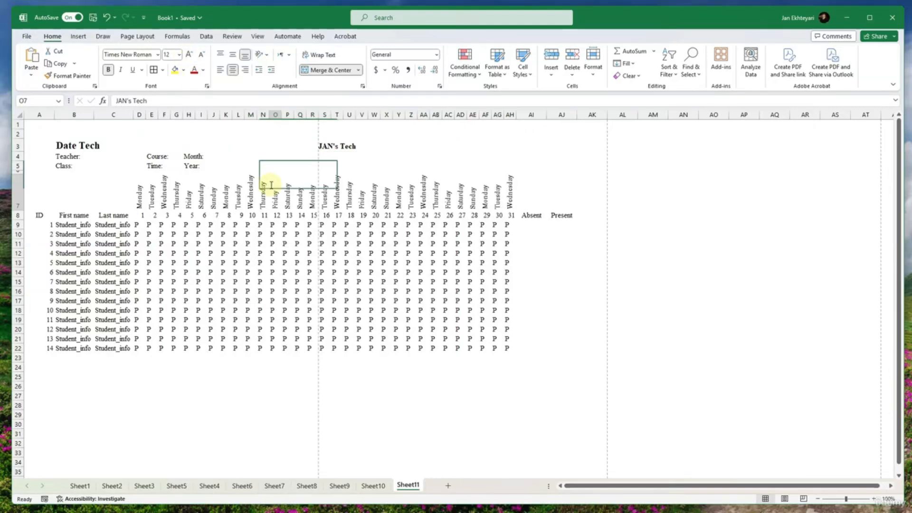
- Apply all borders in a gray line color to the attendance table A7:AJ22
{"action": "left_click", "coordinate": [485, 358]}
{"action": "left_click_drag", "start_coordinate": [537, 195], "coordinate": [486, 234]}
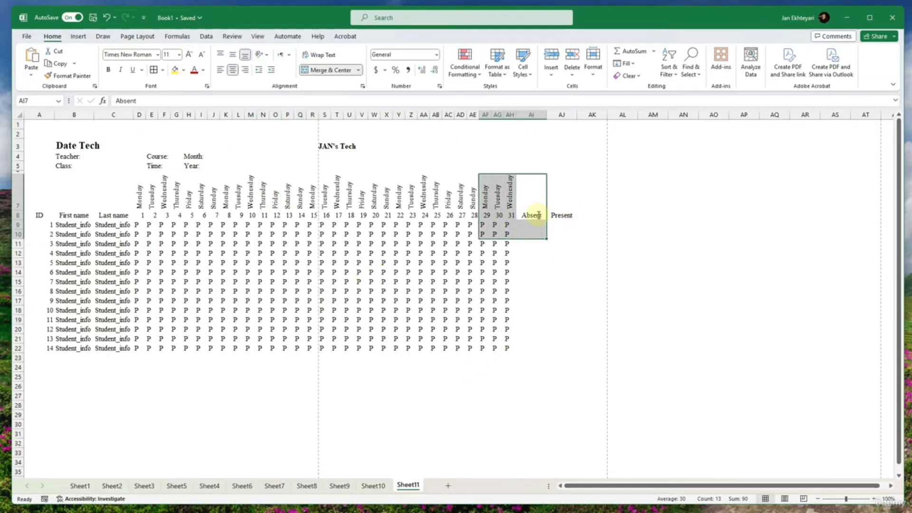
{"action": "left_click_drag", "start_coordinate": [559, 209], "coordinate": [48, 349]}
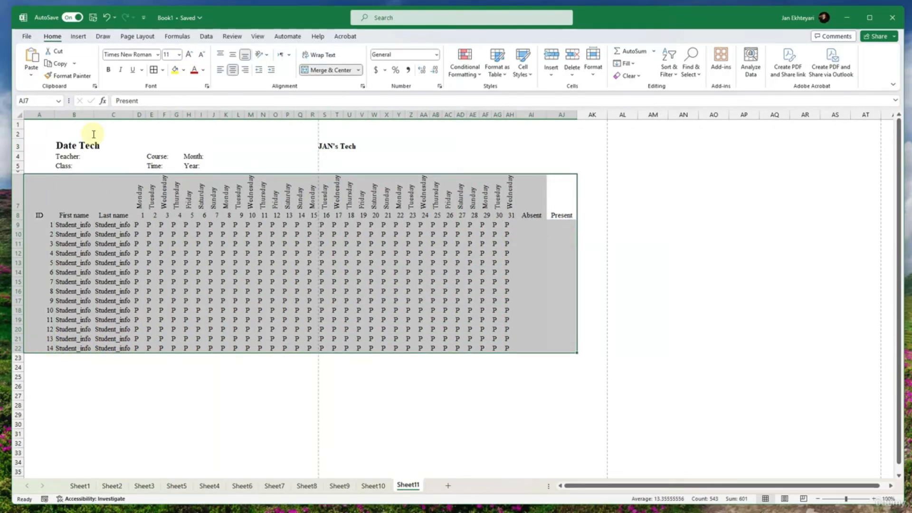
{"action": "left_click", "coordinate": [163, 69]}
{"action": "mouse_move", "coordinate": [215, 327]}
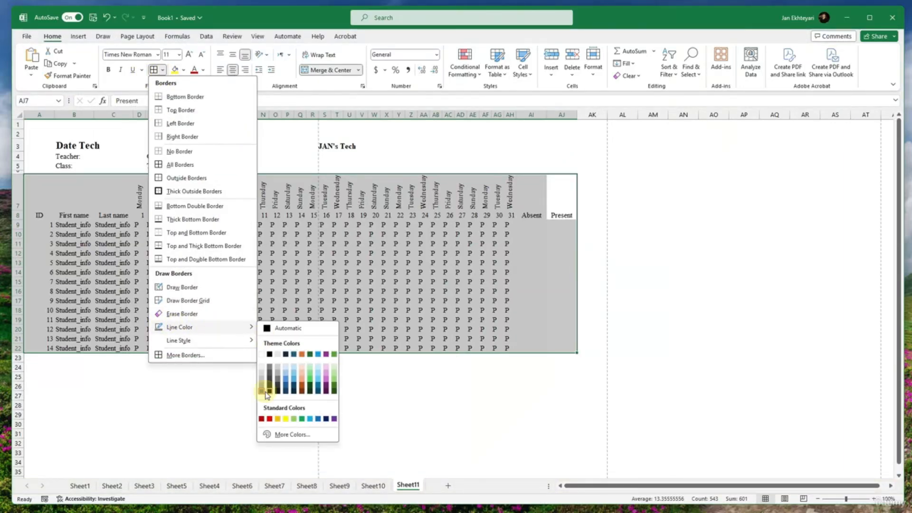
{"action": "left_click", "coordinate": [263, 391]}
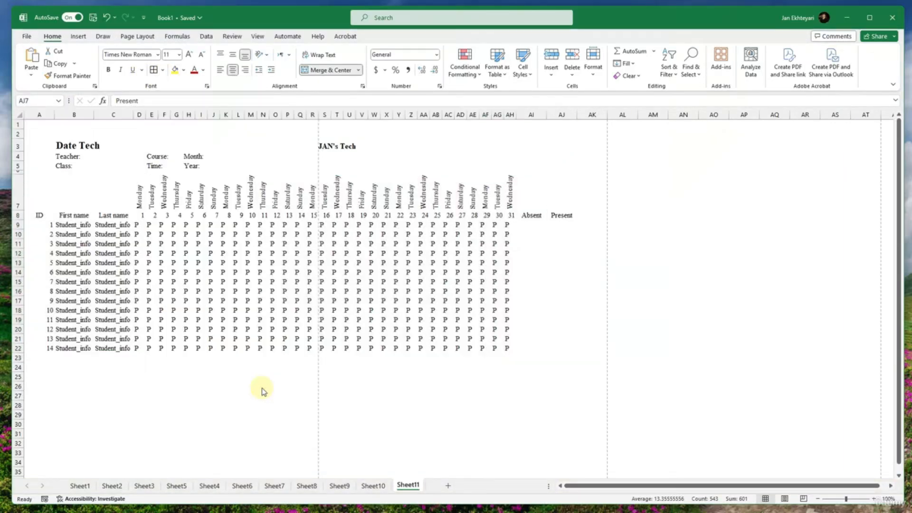
{"action": "left_click", "coordinate": [154, 69]}
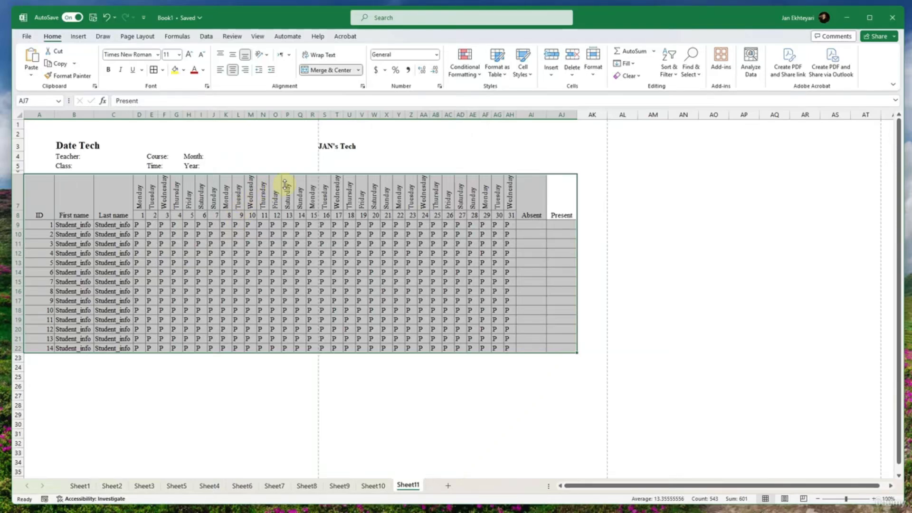
- Add a bottom border under each of the Teacher and Class entry cells, C4 and C5
{"action": "left_click_drag", "start_coordinate": [122, 157], "coordinate": [122, 166]}
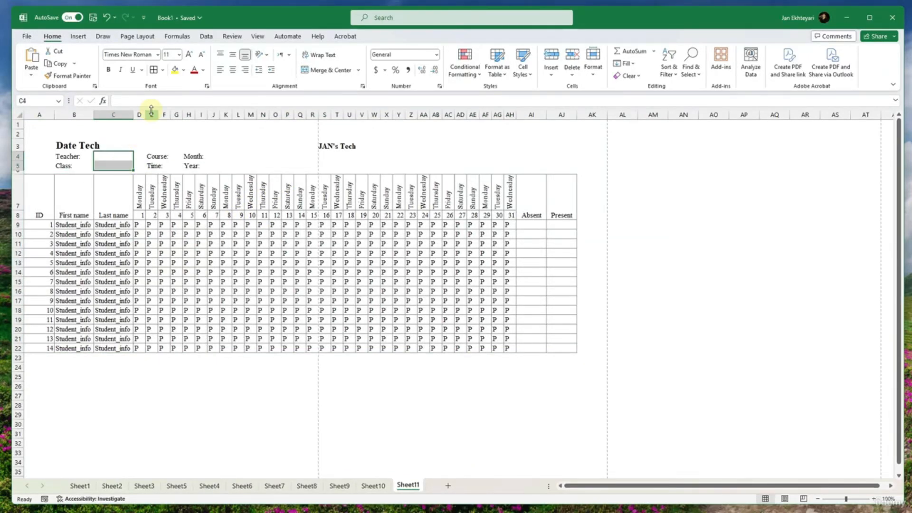
{"action": "left_click", "coordinate": [163, 70]}
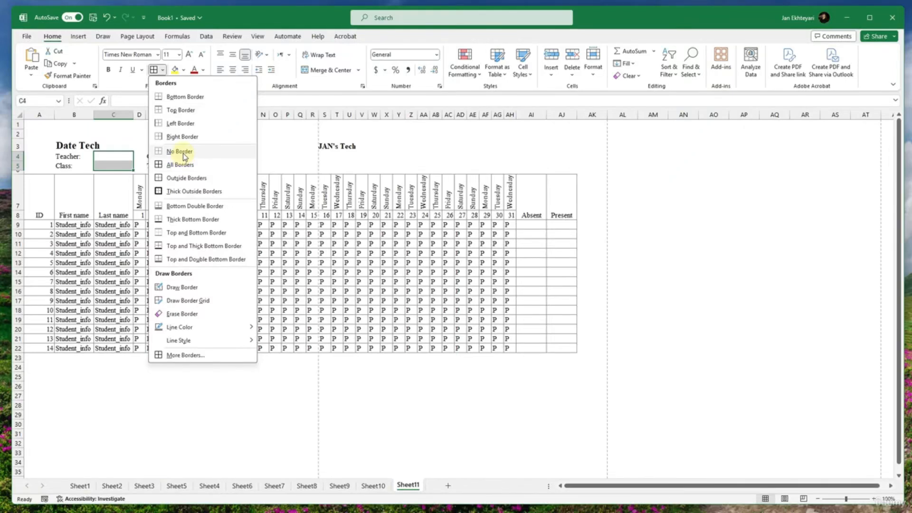
{"action": "left_click", "coordinate": [185, 99]}
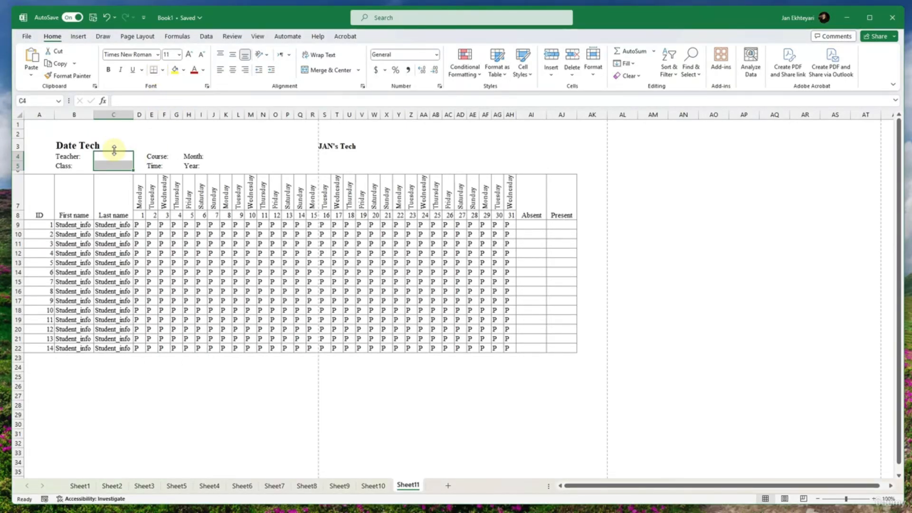
{"action": "left_click", "coordinate": [114, 153]}
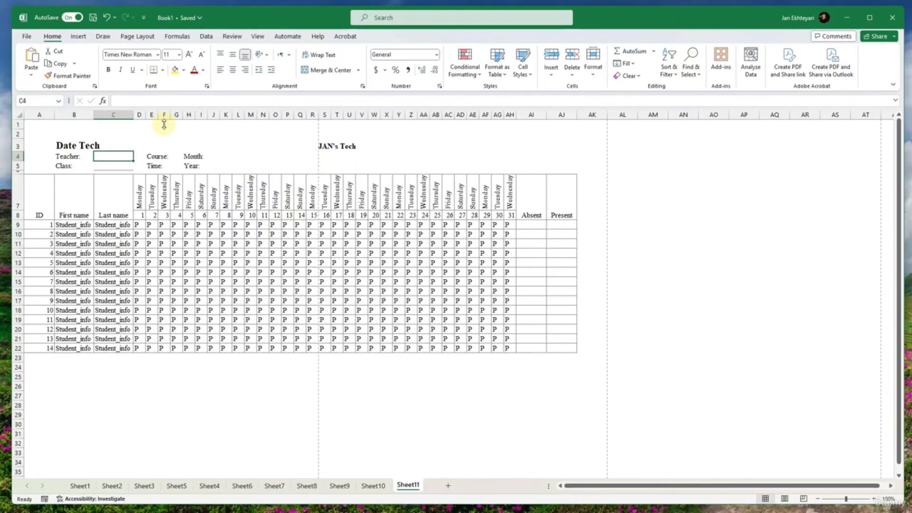
{"action": "left_click", "coordinate": [226, 156]}
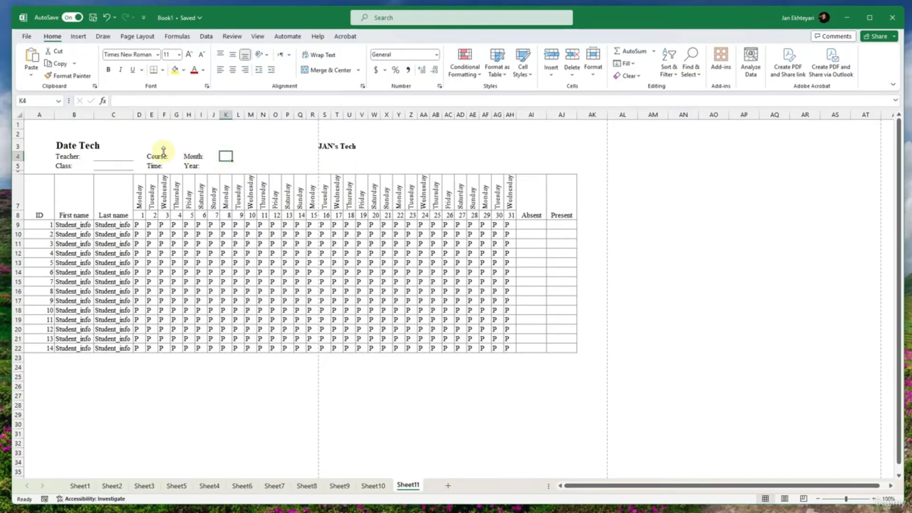
- Try widening column G to make room for the Course entry, and undo the change
{"action": "left_click", "coordinate": [177, 156]}
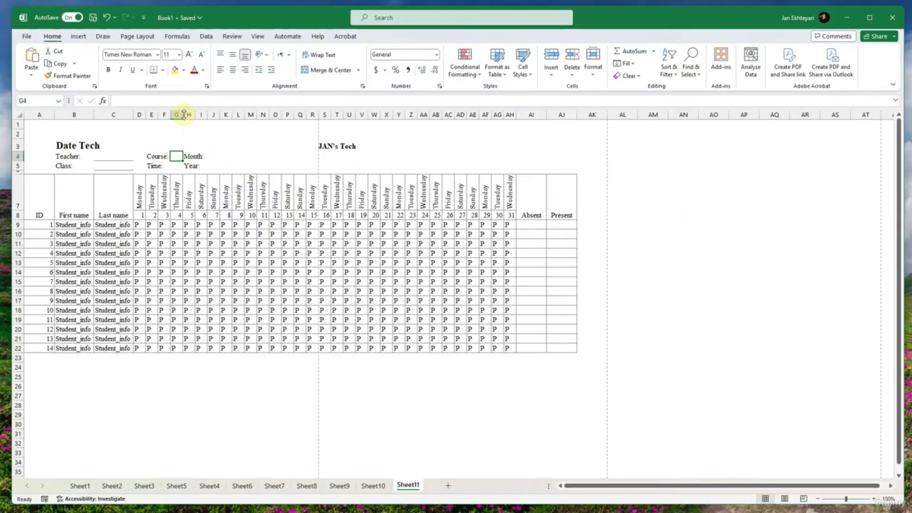
{"action": "left_click_drag", "start_coordinate": [184, 115], "coordinate": [190, 114]}
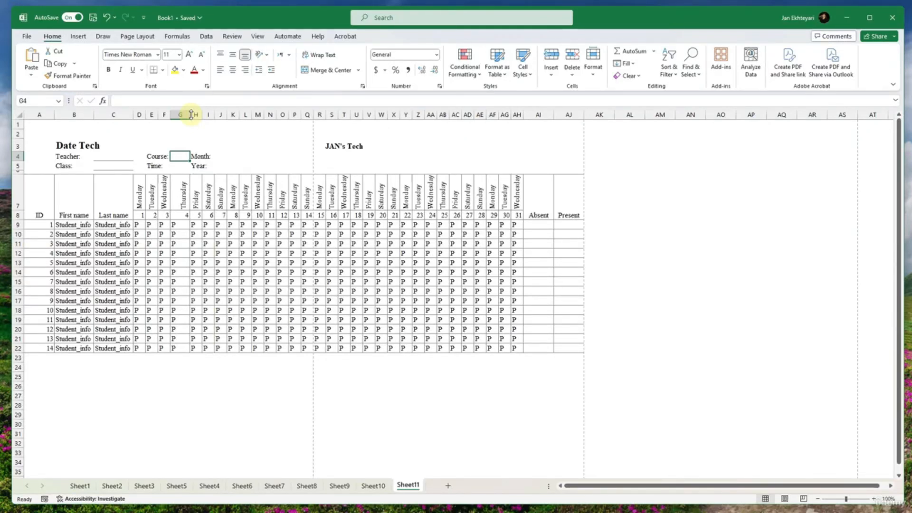
{"action": "key", "text": "ctrl+z"}
- Move the Month and Year labels from H4:H5 to J4:J5
{"action": "left_click", "coordinate": [191, 156]}
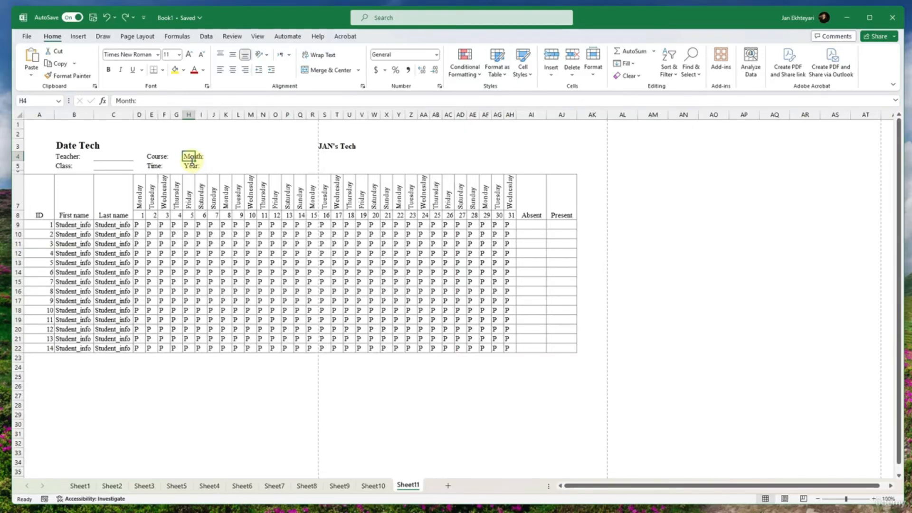
{"action": "mouse_move", "coordinate": [192, 160]}
{"action": "left_mouse_down"}
{"action": "mouse_move", "coordinate": [215, 162]}
{"action": "mouse_move", "coordinate": [204, 174]}
{"action": "mouse_move", "coordinate": [216, 170]}
{"action": "mouse_move", "coordinate": [195, 157]}
{"action": "mouse_move", "coordinate": [205, 157]}
{"action": "left_mouse_up"}
{"action": "left_click", "coordinate": [190, 166]}
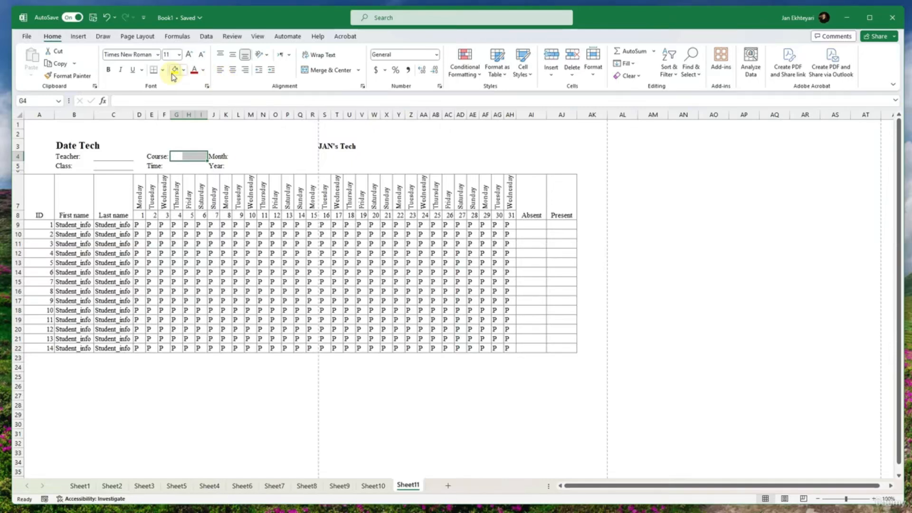
- Merge and center G4:I4 as the Course entry, and move the Month and Year labels to K4:K5
{"action": "left_click", "coordinate": [308, 70]}
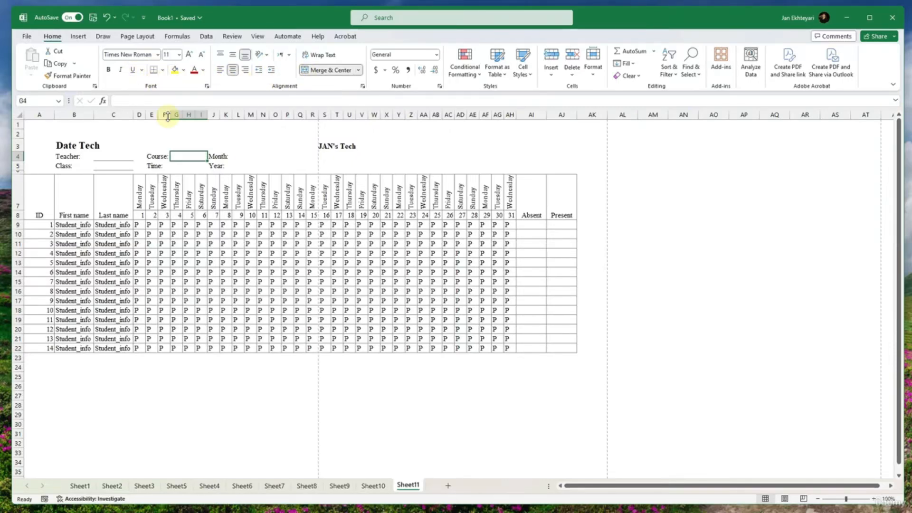
{"action": "left_click_drag", "start_coordinate": [178, 165], "coordinate": [201, 163]}
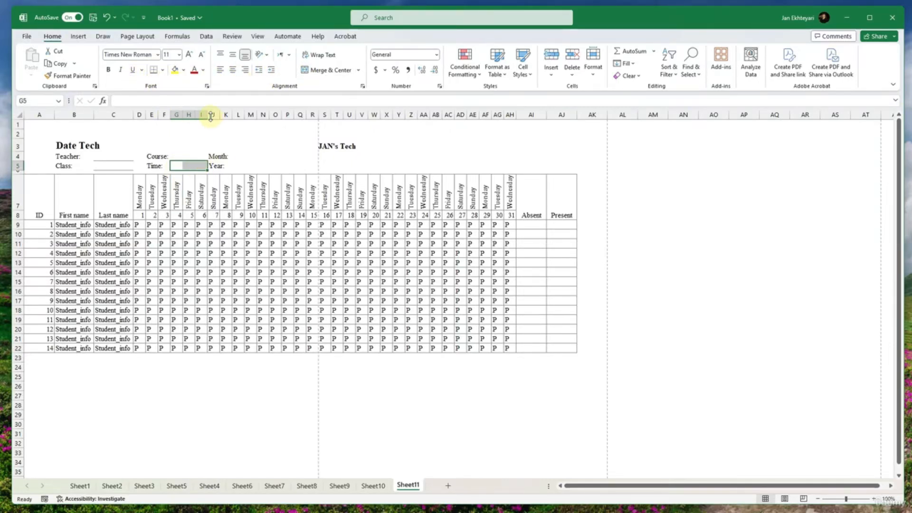
{"action": "left_click_drag", "start_coordinate": [211, 115], "coordinate": [218, 116]}
{"action": "key", "text": "ctrl+z"}
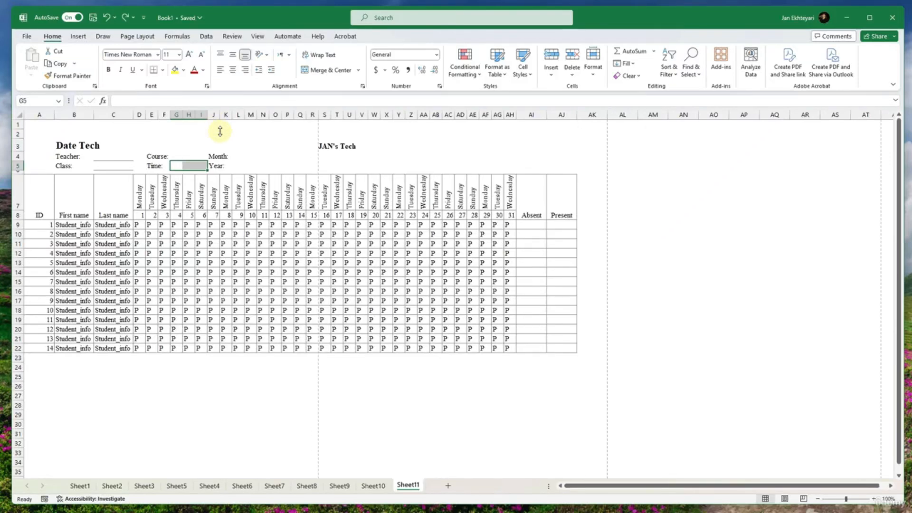
{"action": "mouse_move", "coordinate": [215, 156]}
{"action": "left_mouse_down"}
{"action": "mouse_move", "coordinate": [215, 166]}
{"action": "mouse_move", "coordinate": [230, 164]}
{"action": "mouse_move", "coordinate": [179, 167]}
{"action": "mouse_move", "coordinate": [203, 166]}
{"action": "left_mouse_up"}
- Merge and center G5:I5 as the Time entry and add bottom borders under the Course and Time entry cells
{"action": "left_click", "coordinate": [193, 167]}
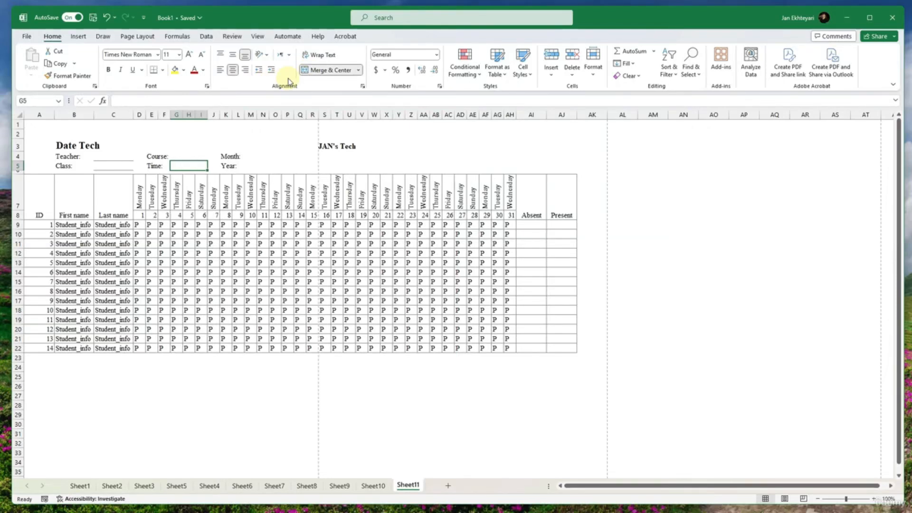
{"action": "left_click", "coordinate": [153, 70]}
{"action": "left_click", "coordinate": [123, 147]}
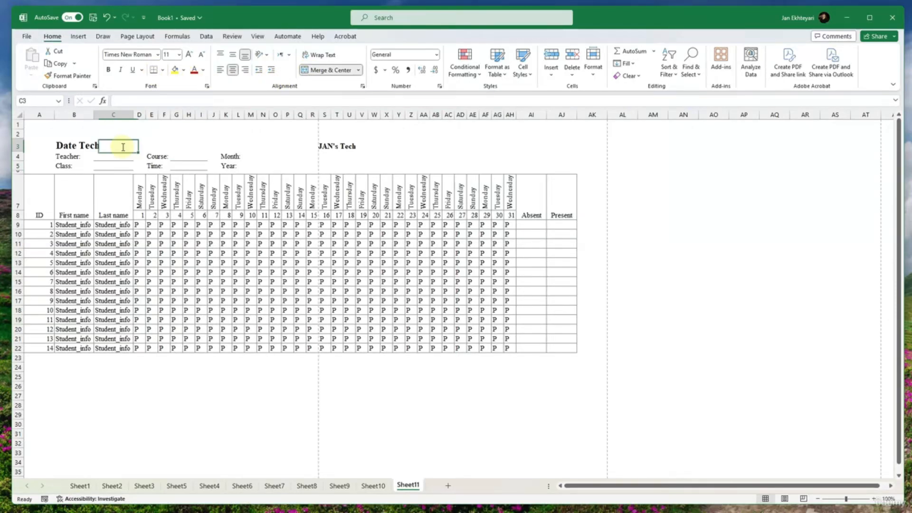
- Merge and center M4:O4 as the Month entry and give it a bottom border
{"action": "left_click", "coordinate": [262, 158]}
{"action": "left_click_drag", "start_coordinate": [252, 158], "coordinate": [276, 156]}
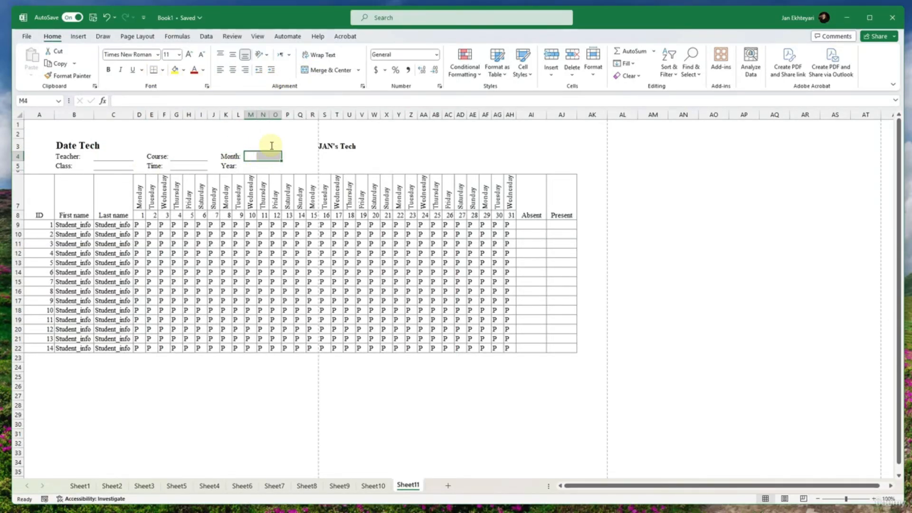
{"action": "left_click", "coordinate": [327, 69]}
{"action": "left_click", "coordinate": [154, 69]}
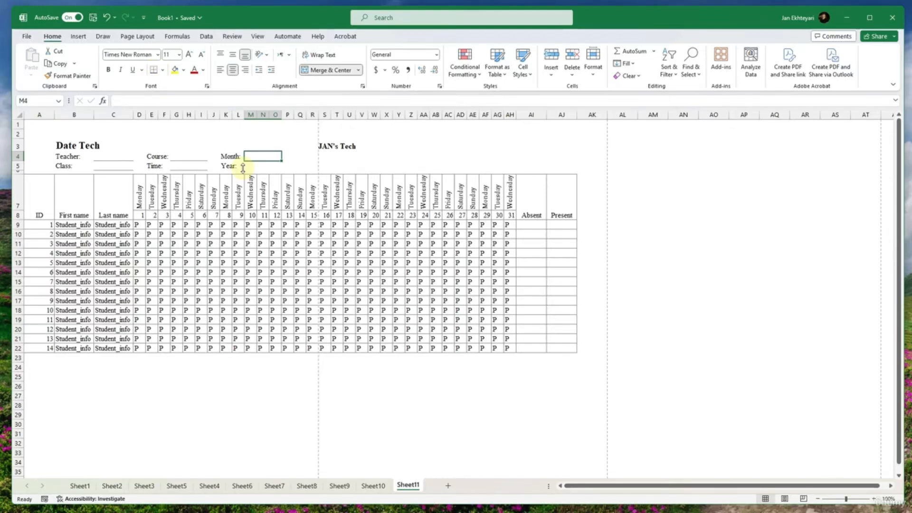
- Merge and center M5:O5 as the Year entry and give it a bottom border
{"action": "left_click", "coordinate": [253, 166]}
{"action": "left_click_drag", "start_coordinate": [253, 165], "coordinate": [278, 165]}
{"action": "left_click", "coordinate": [327, 70]}
{"action": "left_click", "coordinate": [153, 70]}
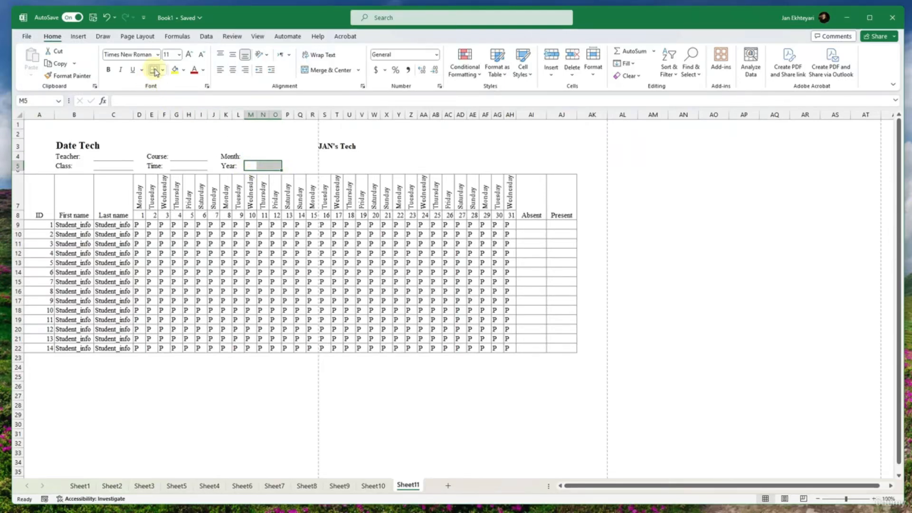
{"action": "left_click", "coordinate": [241, 140]}
{"action": "left_click_drag", "start_coordinate": [241, 140], "coordinate": [430, 145]}
{"action": "left_click", "coordinate": [362, 165]}
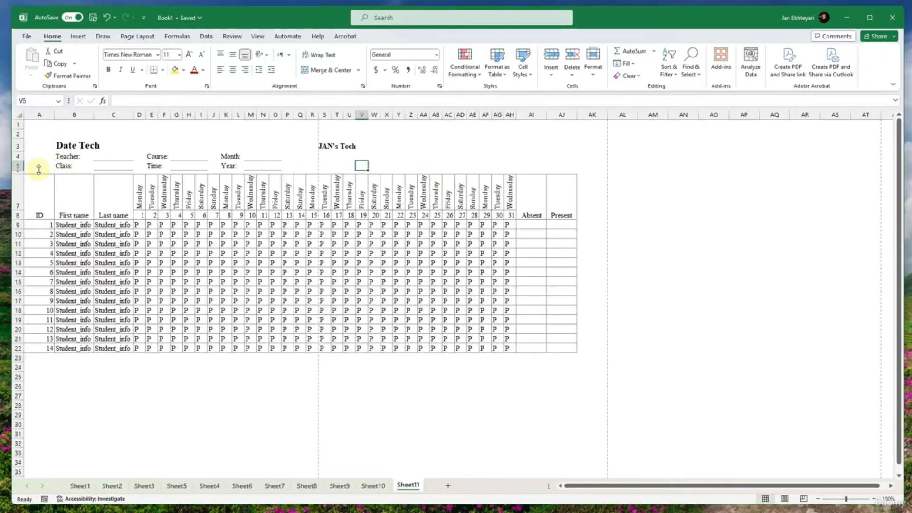
- Increase the height of row 6 to leave a gap between the class details and the attendance table
{"action": "left_click_drag", "start_coordinate": [21, 174], "coordinate": [21, 182]}
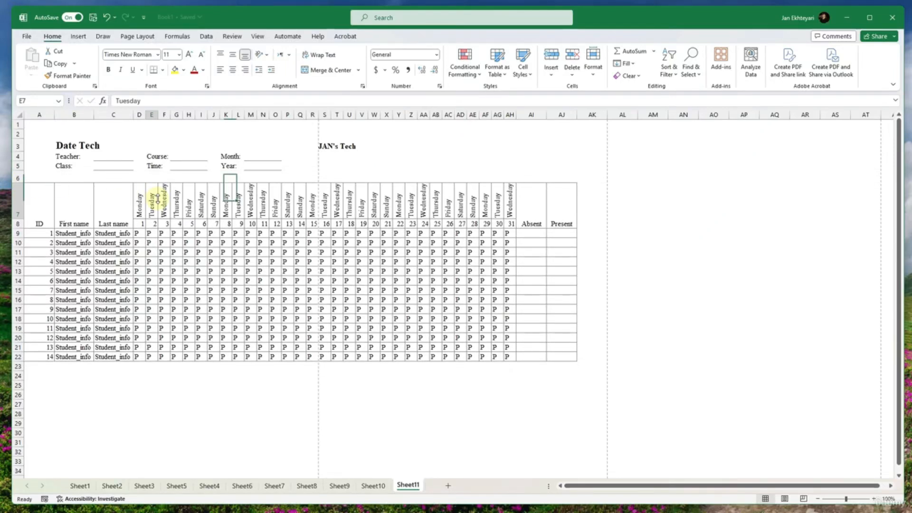
{"action": "left_click", "coordinate": [312, 156]}
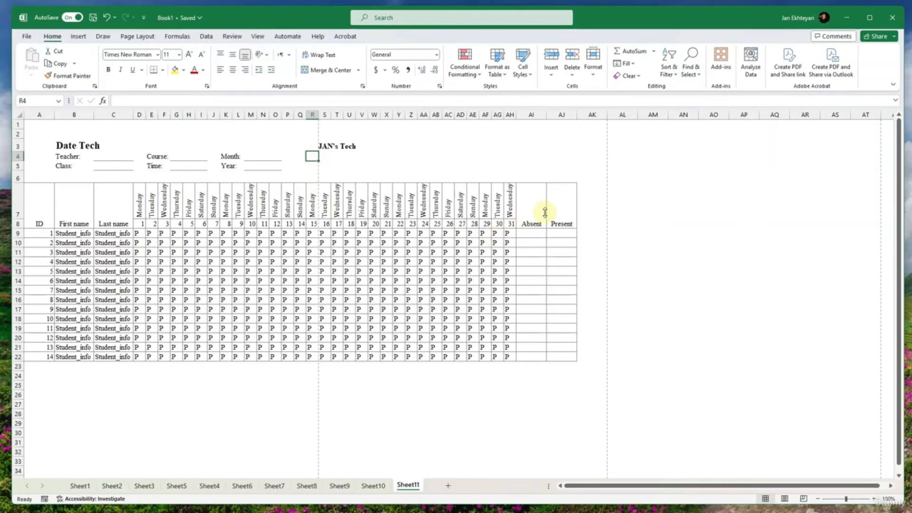
- Try formatting the attendance range A7:AJ22 as a gray banded table with headers, and undo it
{"action": "left_click_drag", "start_coordinate": [545, 212], "coordinate": [78, 345]}
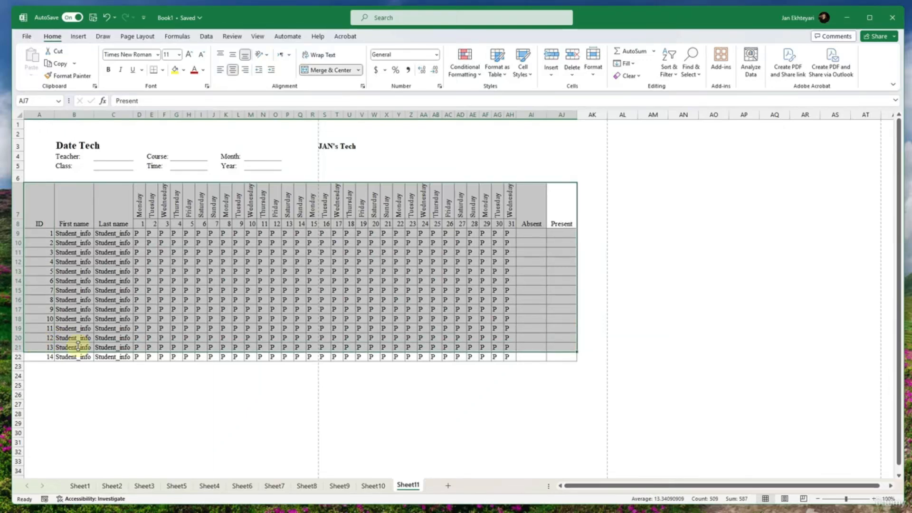
{"action": "left_click", "coordinate": [262, 309]}
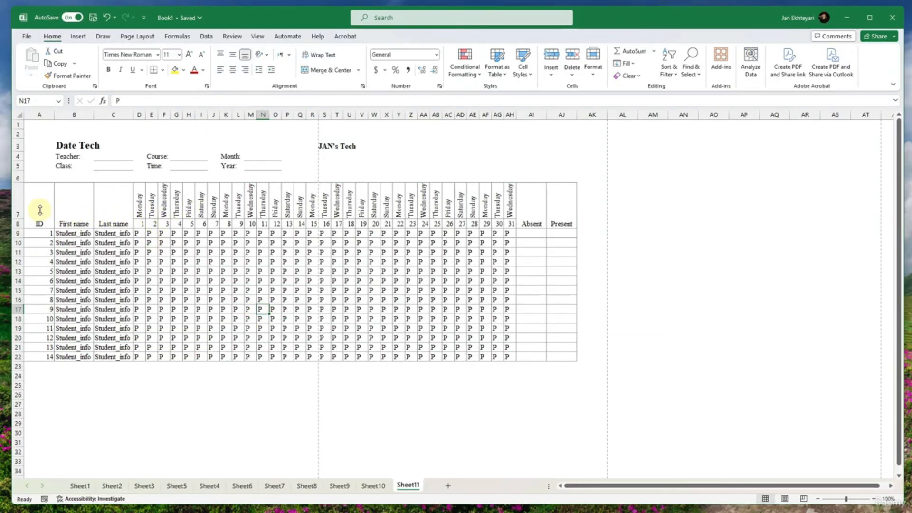
{"action": "left_click_drag", "start_coordinate": [40, 210], "coordinate": [560, 205]}
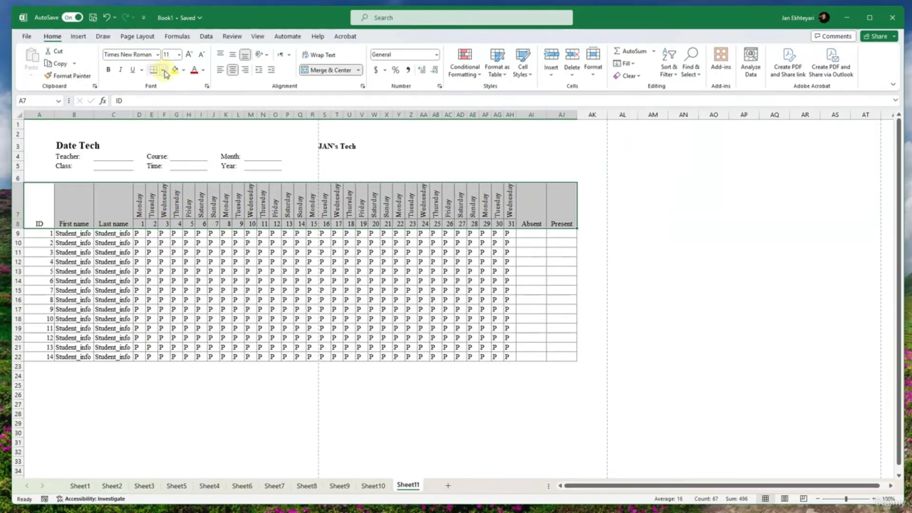
{"action": "left_click_drag", "start_coordinate": [36, 202], "coordinate": [480, 348]}
{"action": "left_click", "coordinate": [497, 348]}
{"action": "left_click_drag", "start_coordinate": [549, 358], "coordinate": [38, 199]}
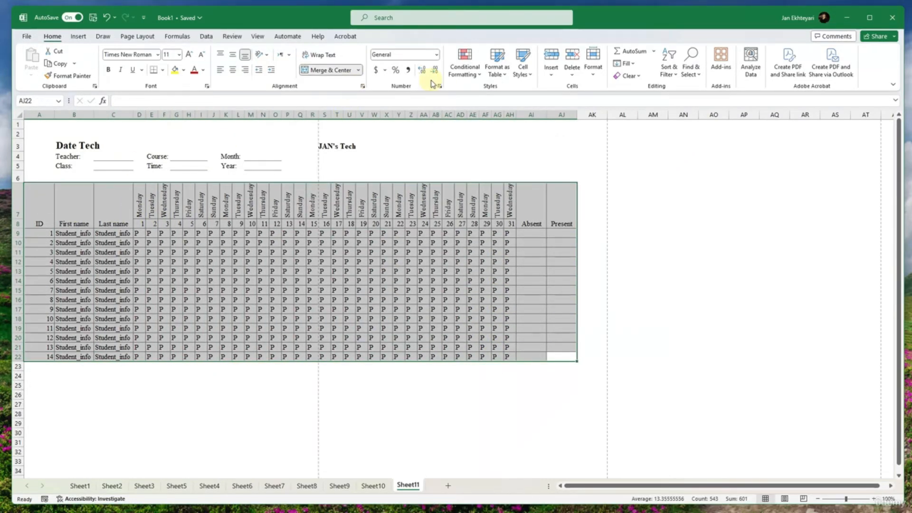
{"action": "left_click", "coordinate": [496, 67]}
{"action": "left_click", "coordinate": [507, 113]}
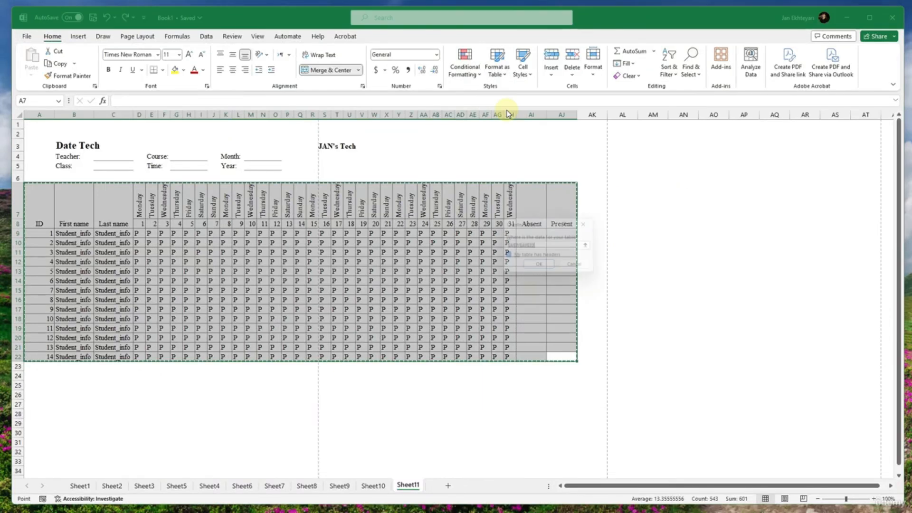
{"action": "left_click", "coordinate": [540, 268]}
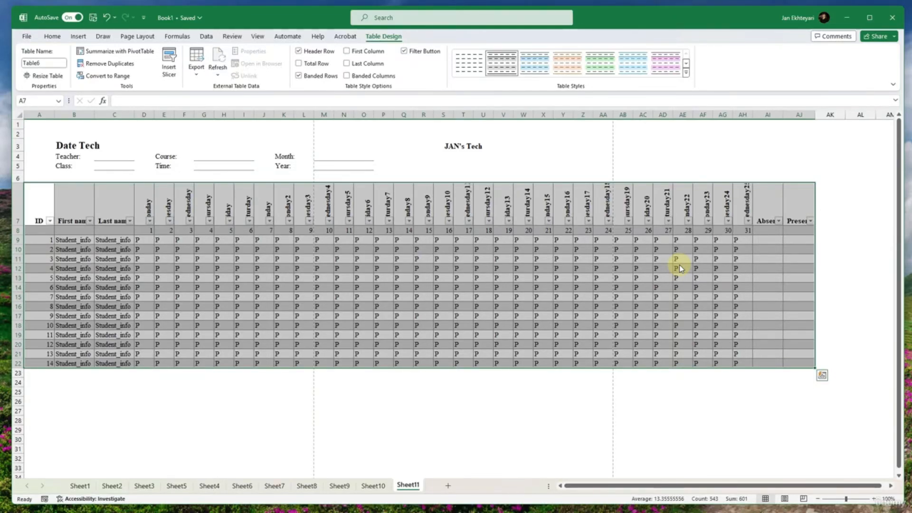
{"action": "key", "text": "ctrl+z"}
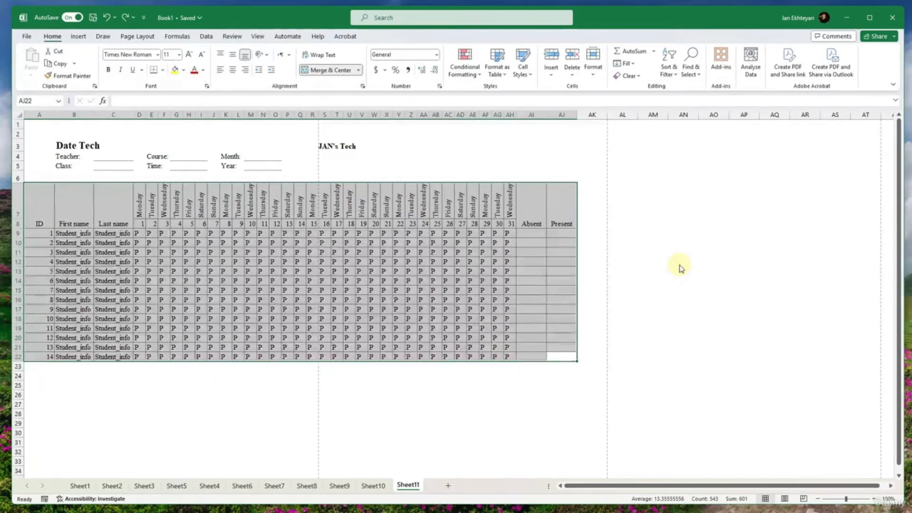
- Fill the attendance table's header rows, A7:AJ8, with light gray
{"action": "left_click", "coordinate": [549, 278]}
{"action": "left_click_drag", "start_coordinate": [564, 200], "coordinate": [47, 187]}
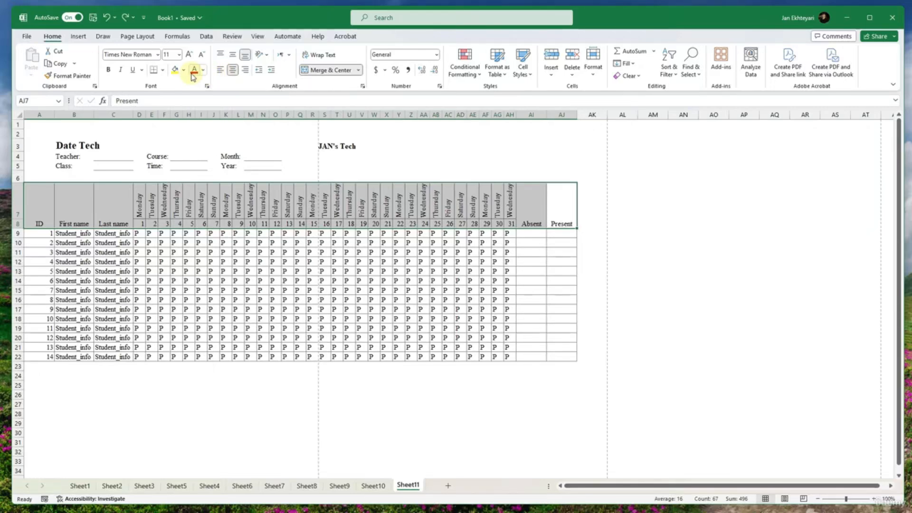
{"action": "left_click", "coordinate": [184, 70]}
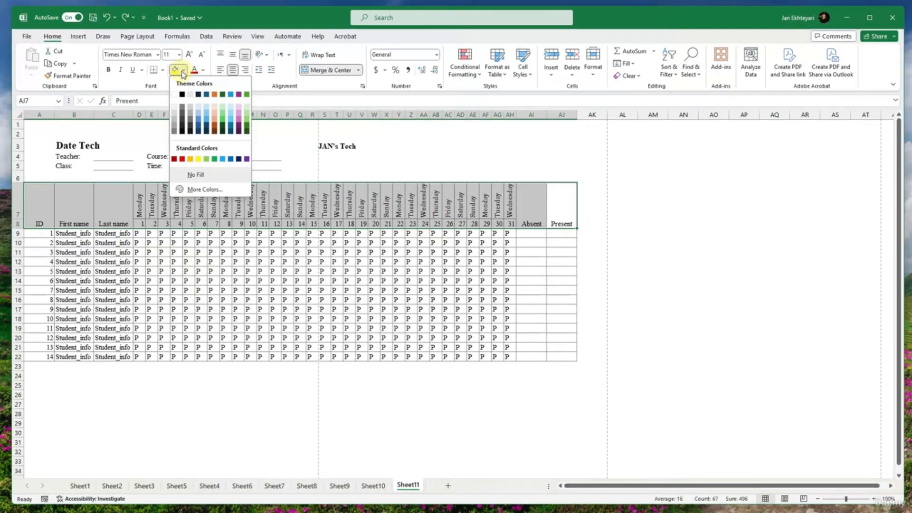
{"action": "left_click", "coordinate": [174, 111]}
- Fill the second student's row, A10:AJ10, with light gray
{"action": "left_click", "coordinate": [42, 233]}
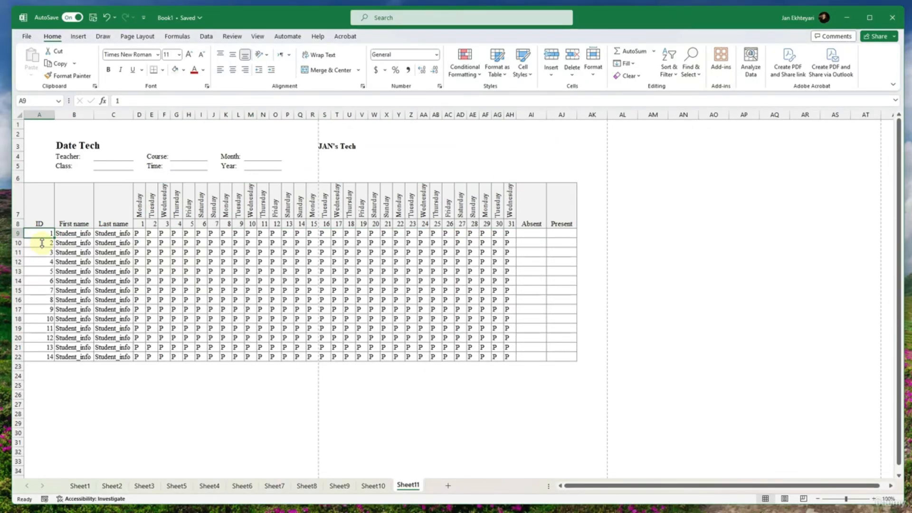
{"action": "left_click_drag", "start_coordinate": [42, 243], "coordinate": [561, 243]}
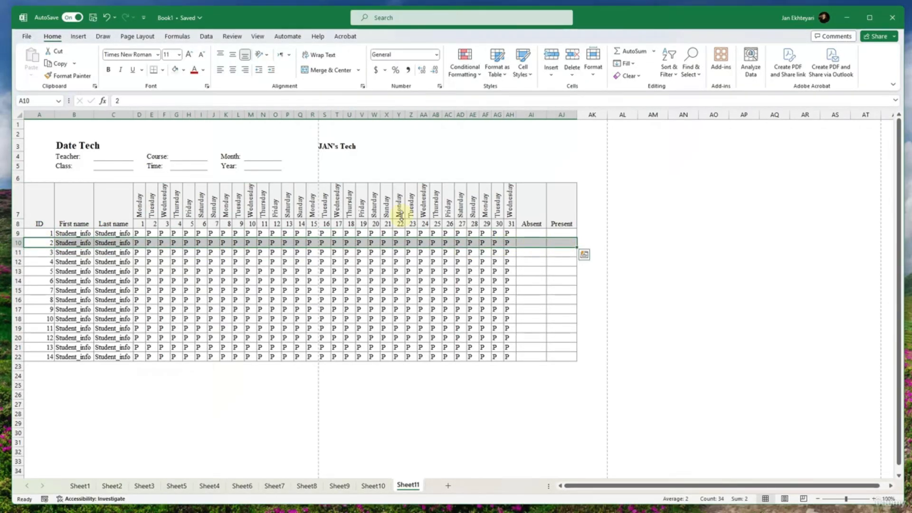
{"action": "left_click", "coordinate": [114, 271]}
- Copy the alternating row formatting of A9:AJ10 to the remaining student rows A11:AJ22 with Format Painter
{"action": "left_click_drag", "start_coordinate": [50, 238], "coordinate": [562, 243]}
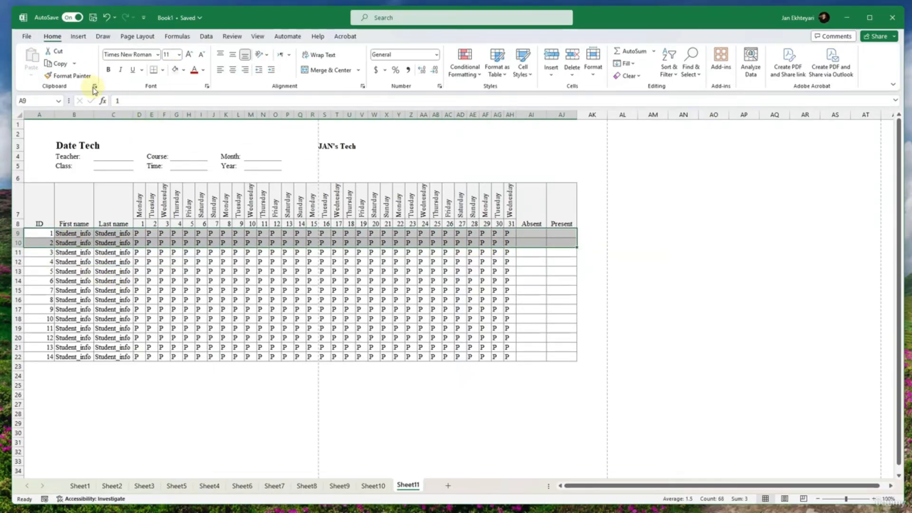
{"action": "left_click", "coordinate": [68, 75]}
{"action": "mouse_move", "coordinate": [48, 252]}
{"action": "left_mouse_down"}
{"action": "mouse_move", "coordinate": [197, 270]}
{"action": "mouse_move", "coordinate": [431, 358]}
{"action": "mouse_move", "coordinate": [553, 358]}
{"action": "left_mouse_up"}
{"action": "left_click", "coordinate": [434, 338]}
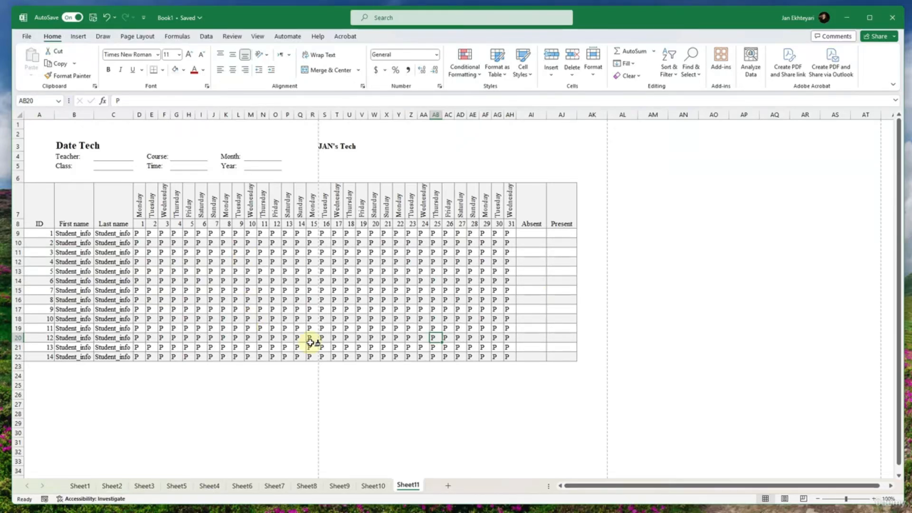
- Enter the formula =COUNT(D9:AH9) in the first student's Present cell, AJ9
{"action": "left_click", "coordinate": [536, 231]}
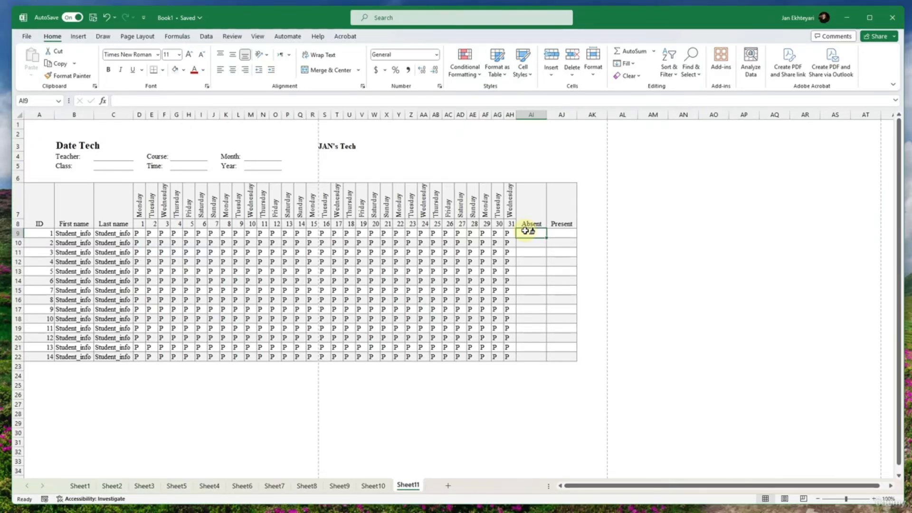
{"action": "left_click", "coordinate": [549, 235]}
{"action": "type", "text": "="}
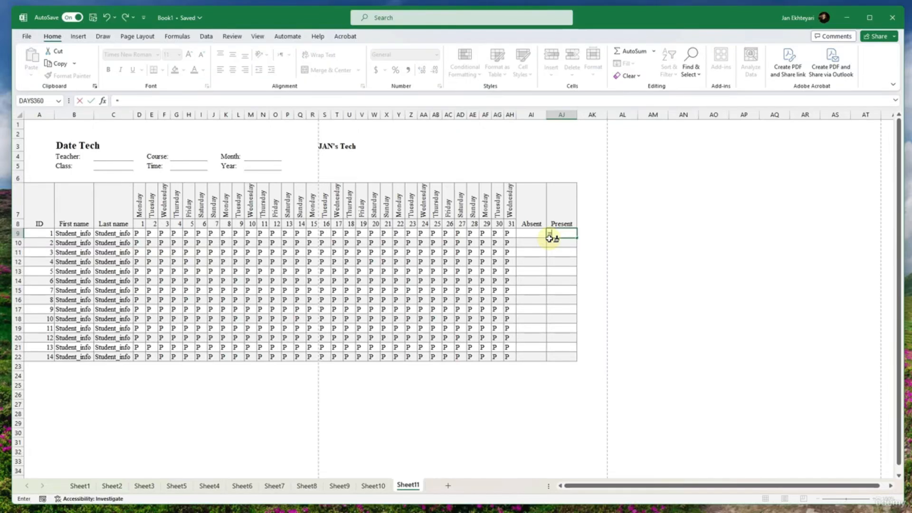
{"action": "type", "text": "count("}
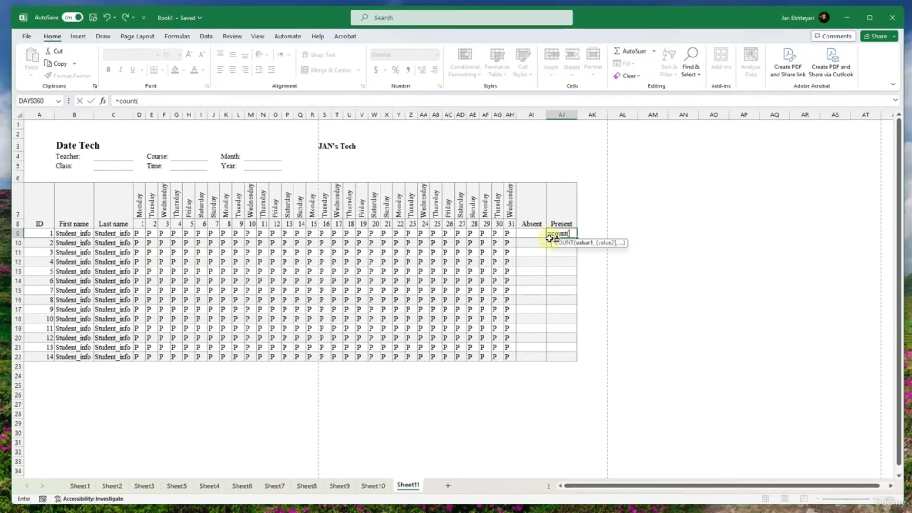
{"action": "left_click_drag", "start_coordinate": [508, 233], "coordinate": [148, 235]}
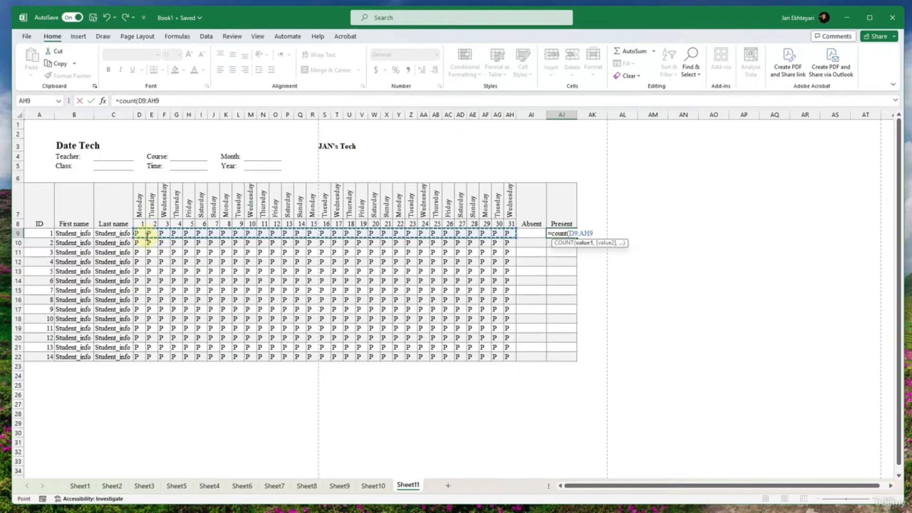
{"action": "type", "text": ")"}
{"action": "key", "text": "Return"}
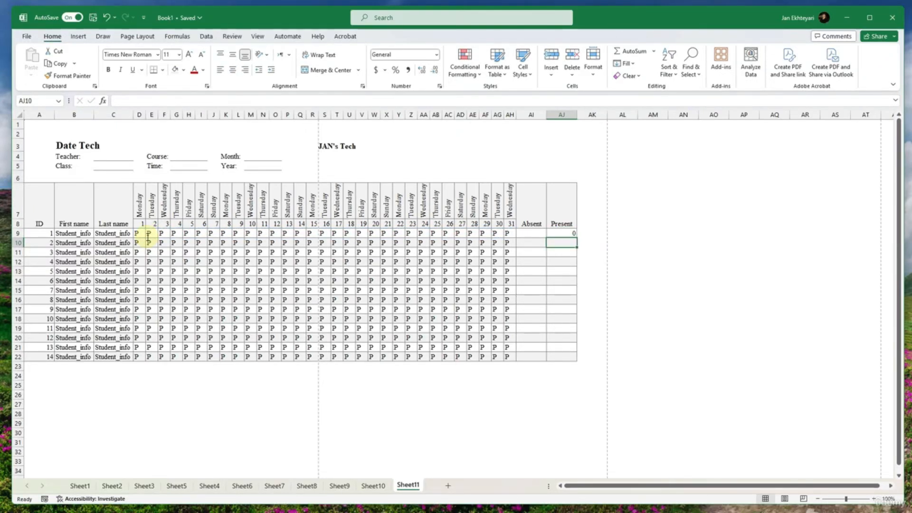
- Inspect the COUNT formula in AJ9 and clear the cell
{"action": "left_click", "coordinate": [567, 233]}
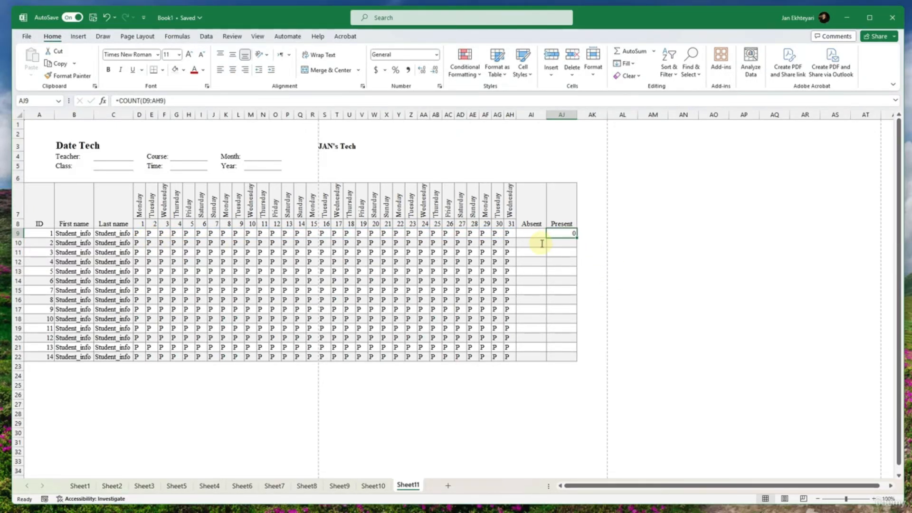
{"action": "double_click", "coordinate": [564, 234]}
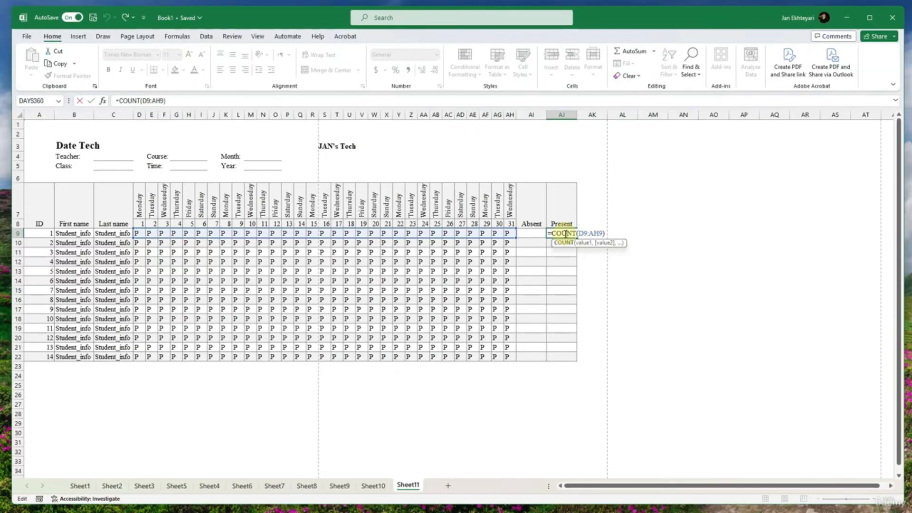
{"action": "key", "text": "Escape"}
{"action": "key", "text": "Delete"}
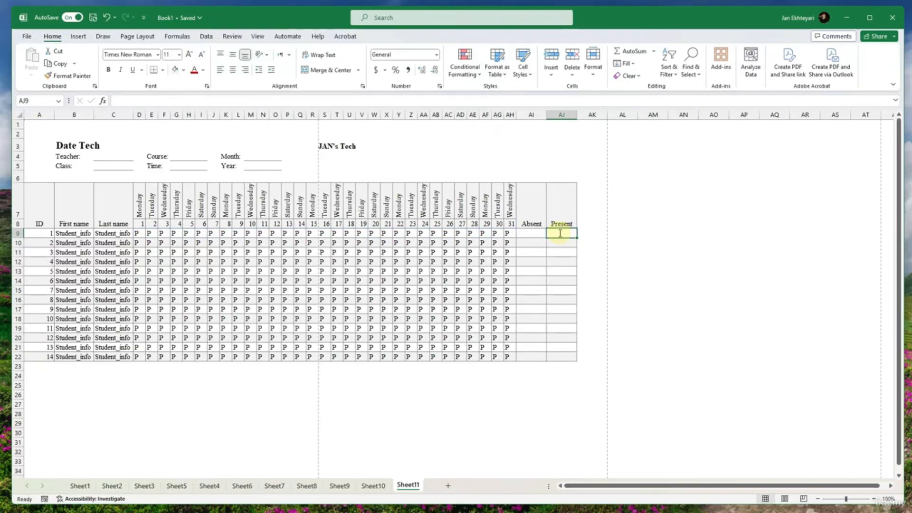
- Try a formula in AJ9 that references the day numbers D8:AH8, and undo it
{"action": "type", "text": "=("}
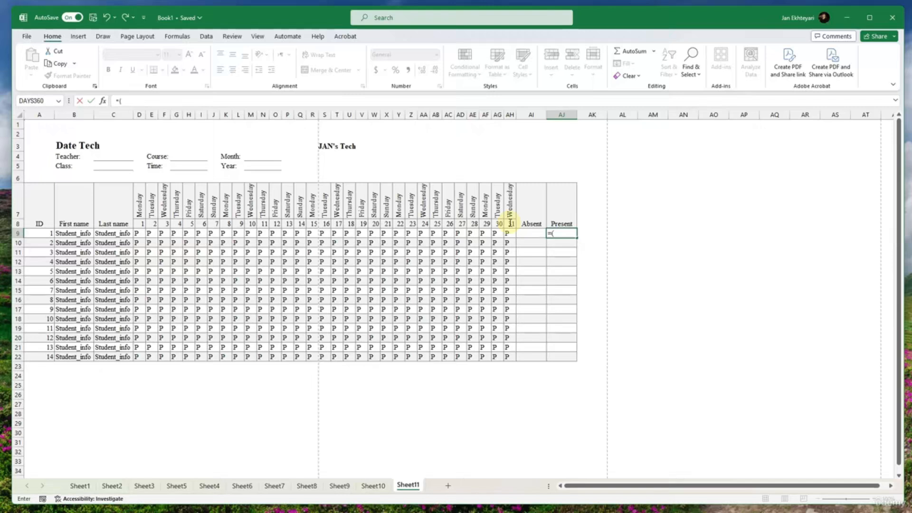
{"action": "left_click_drag", "start_coordinate": [510, 223], "coordinate": [145, 224]}
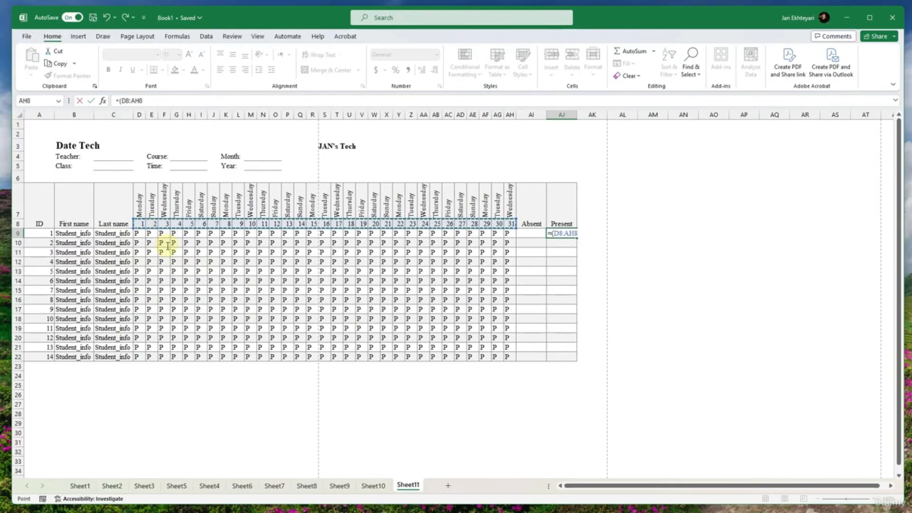
{"action": "key", "text": "Return"}
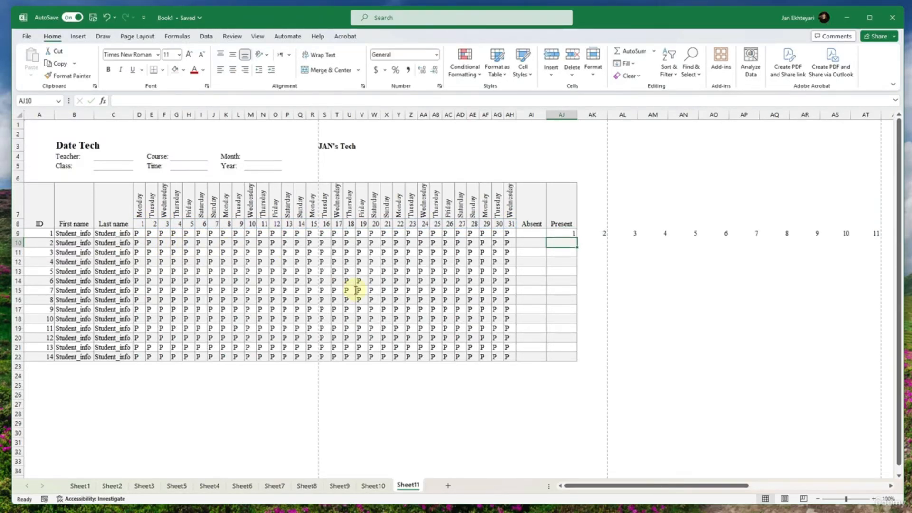
{"action": "key", "text": "ctrl+z"}
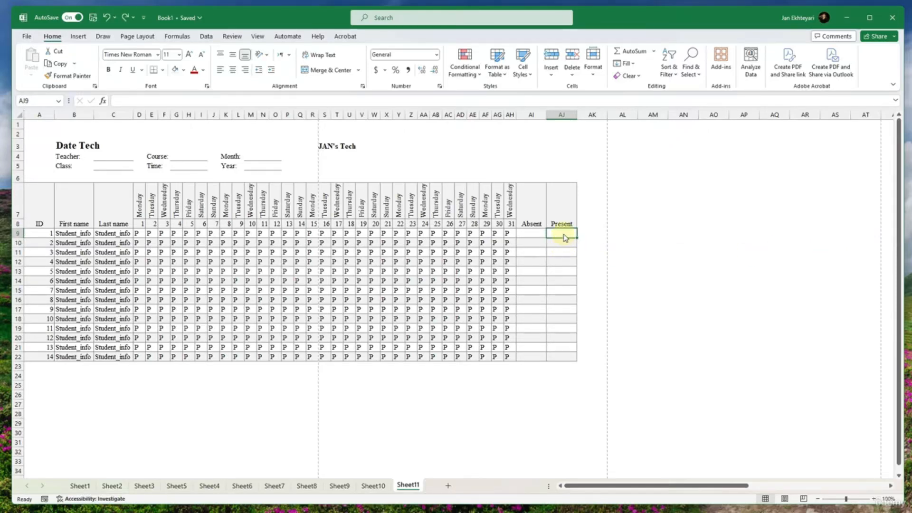
- Try the formula =COUNTA(D9:AH9) in the first student's Present cell, AJ9, and clear the cell
{"action": "double_click", "coordinate": [564, 234]}
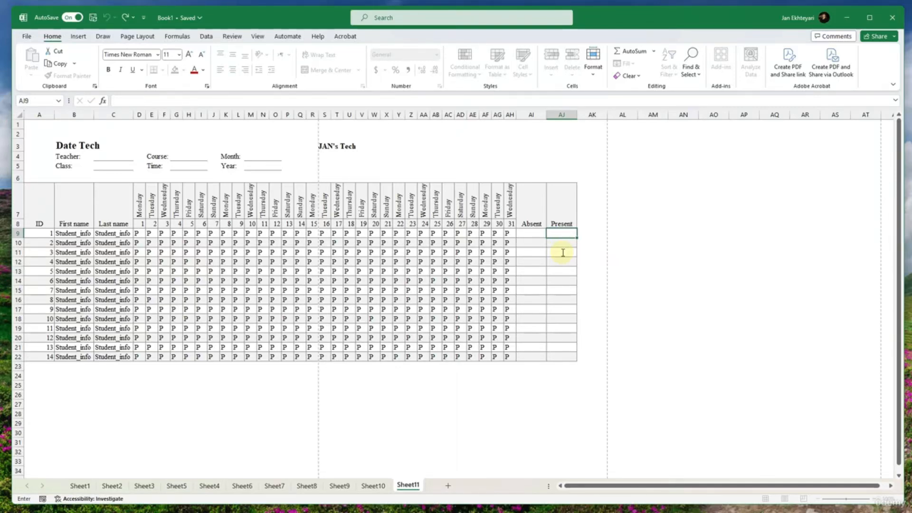
{"action": "type", "text": "=counta"}
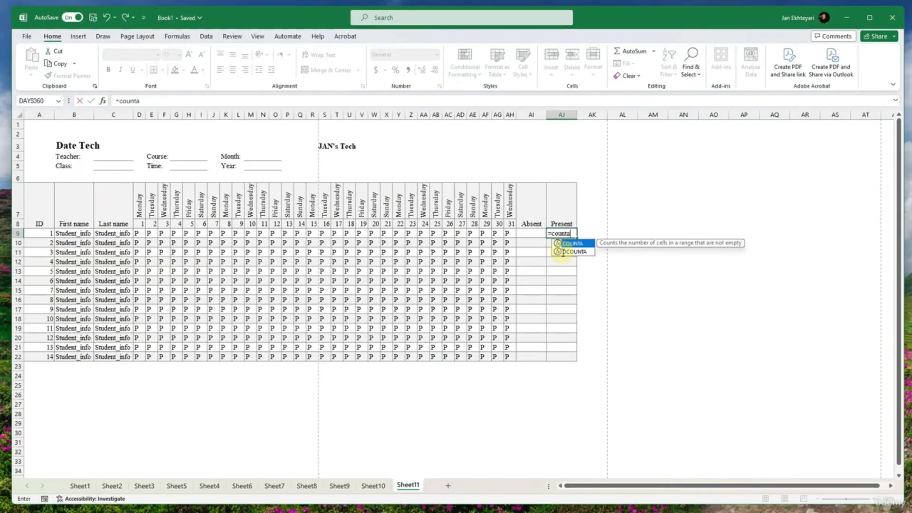
{"action": "type", "text": "("}
{"action": "left_click_drag", "start_coordinate": [506, 233], "coordinate": [141, 232]}
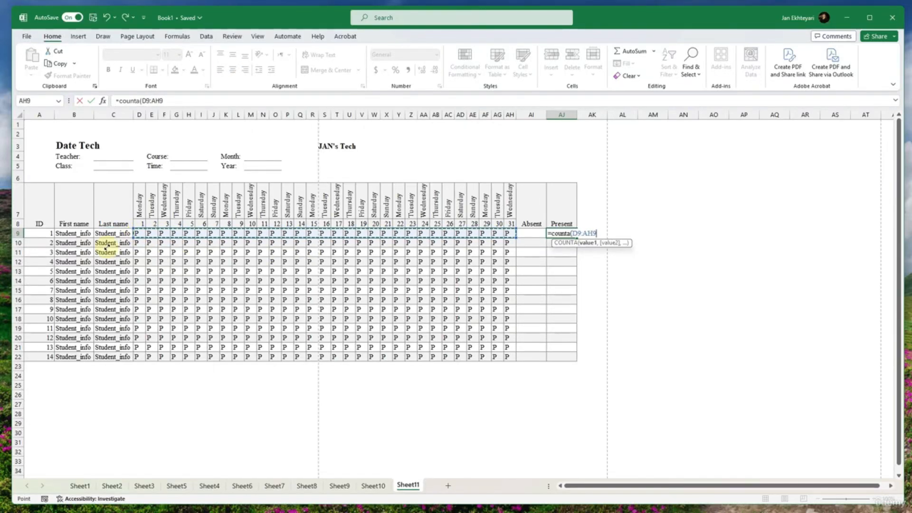
{"action": "key", "text": "Return"}
{"action": "key", "text": "Up"}
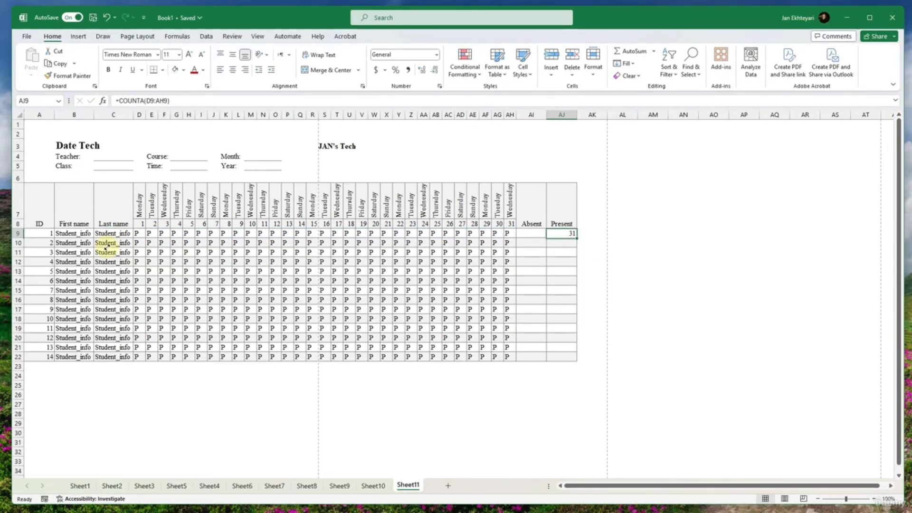
{"action": "key", "text": "Delete"}
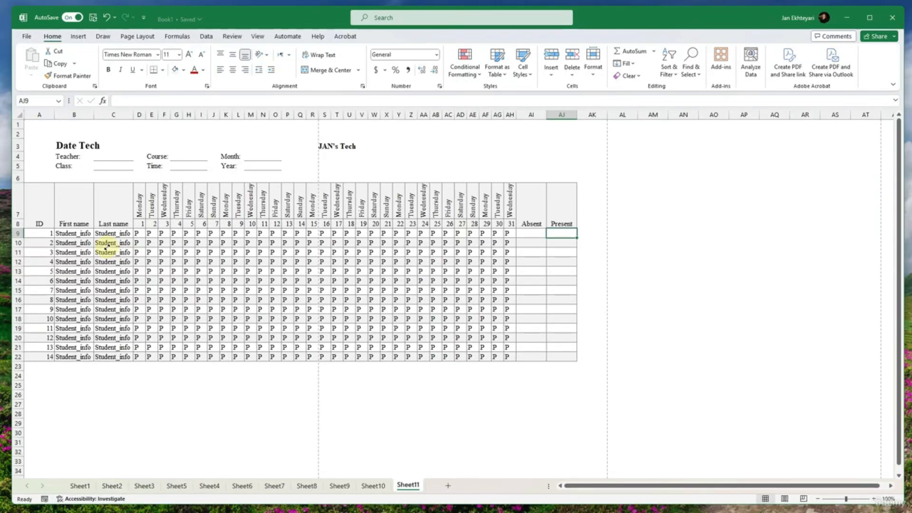
- Enter the formula =COUNTIF(D9:AH9, "P") in the first student's Present cell, AJ9
{"action": "type", "text": "=count"}
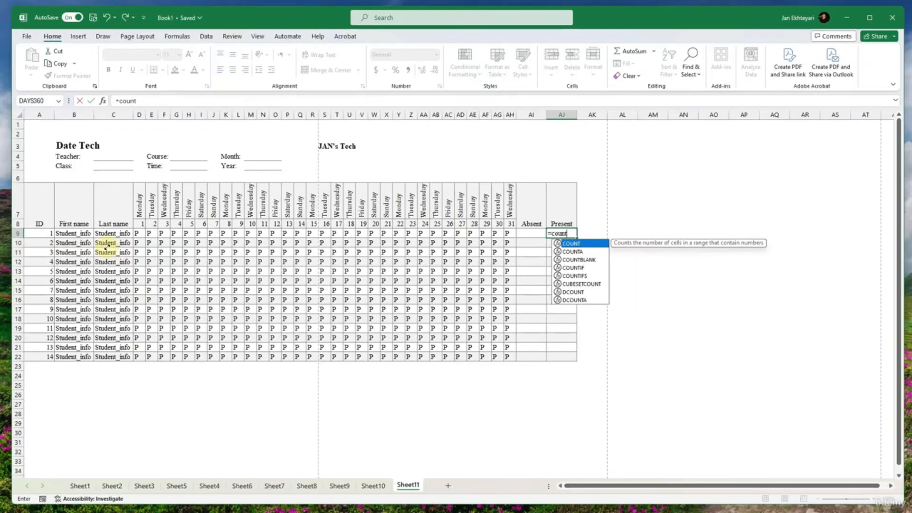
{"action": "type", "text": "if("}
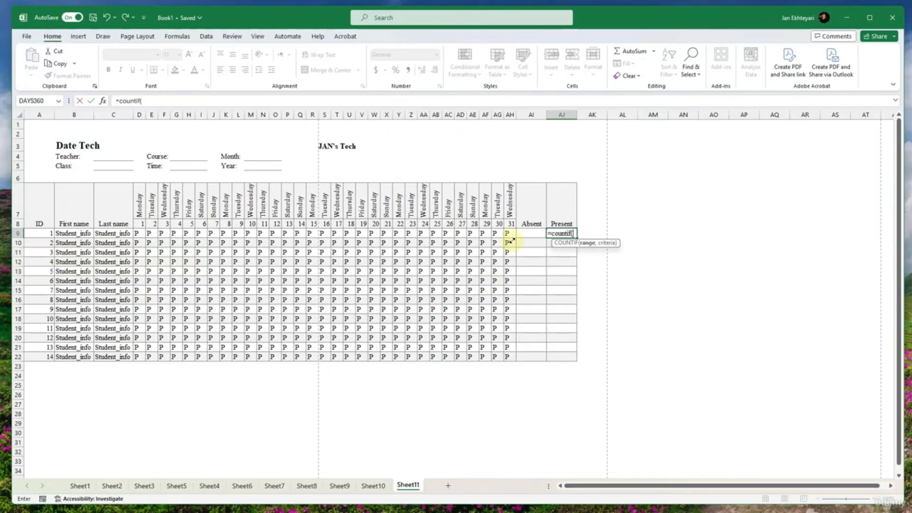
{"action": "left_click_drag", "start_coordinate": [508, 233], "coordinate": [139, 233]}
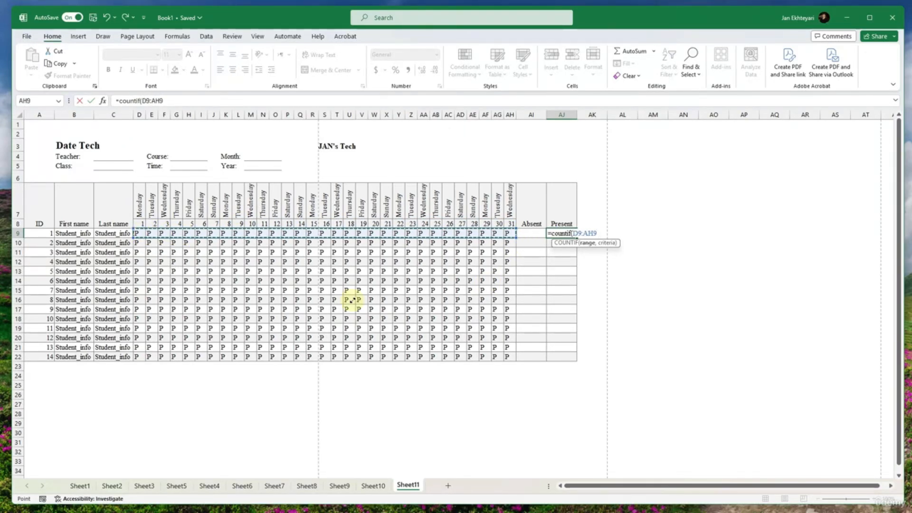
{"action": "type", "text": ","}
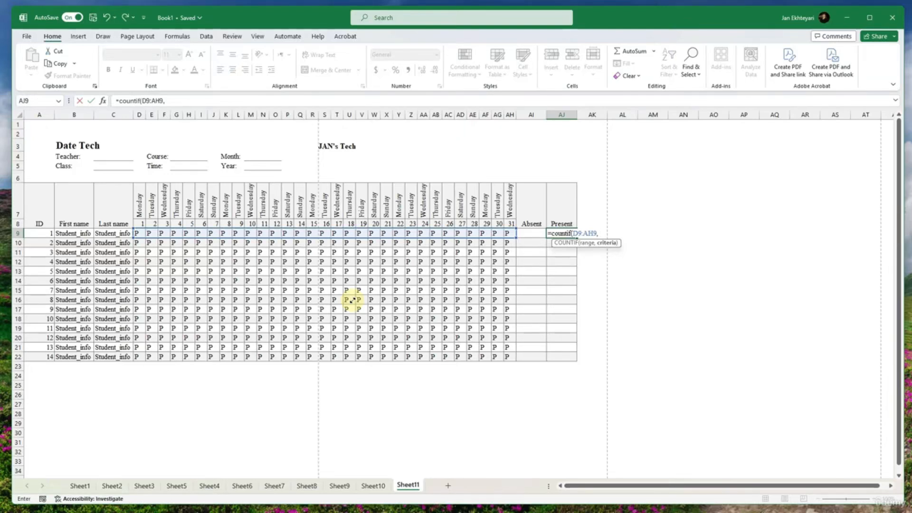
{"action": "type", "text": " \"P\")"}
{"action": "key", "text": "Return"}
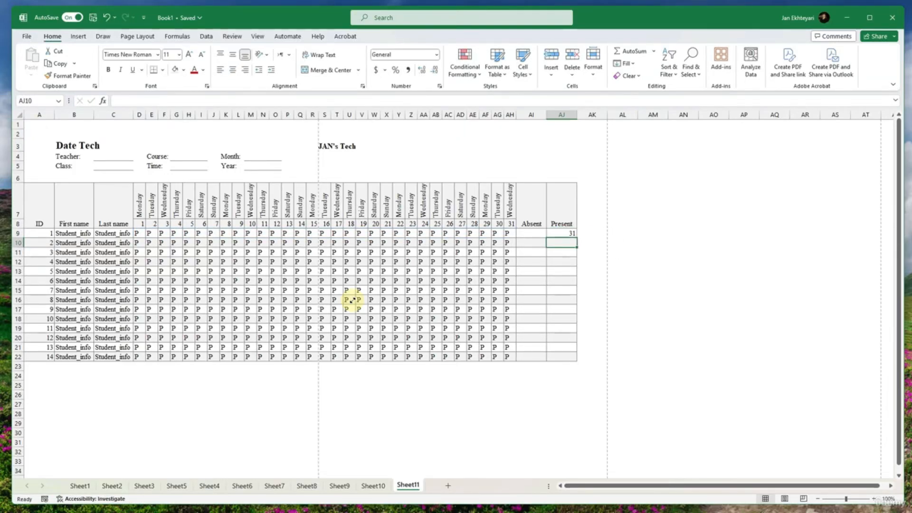
- Mark the first student absent on day 31 by entering A in AH9
{"action": "left_click", "coordinate": [514, 233]}
{"action": "type", "text": "A"}
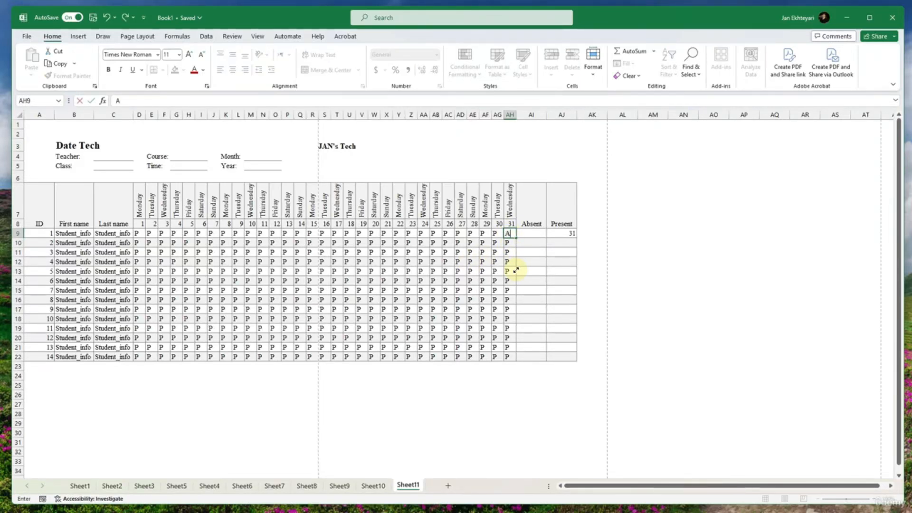
{"action": "key", "text": "Return"}
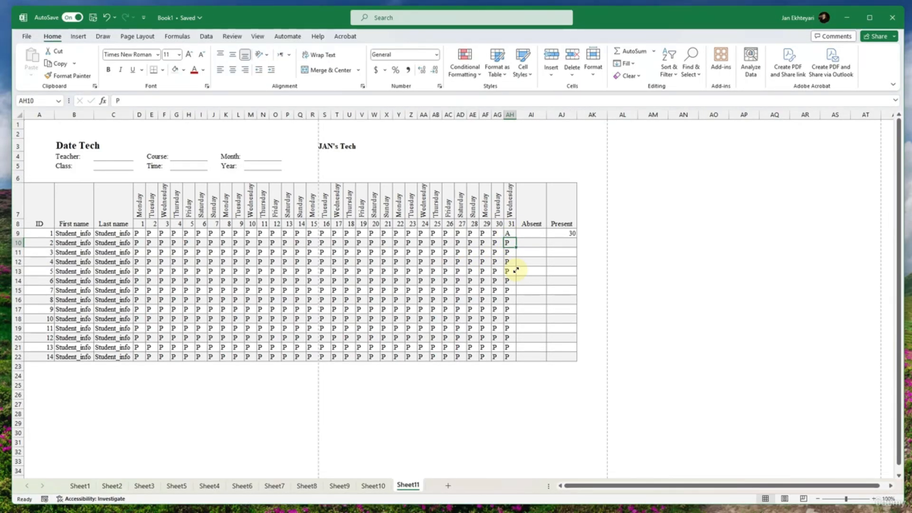
- Enter the formula =COUNTIF(D9:AH9, "A") in the first student's Absent cell, AI9
{"action": "left_click", "coordinate": [534, 233]}
{"action": "type", "text": "=count"}
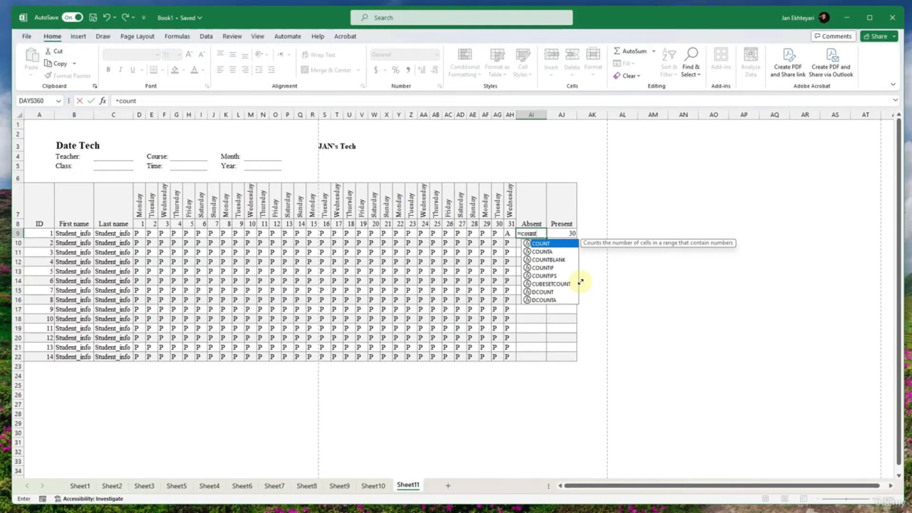
{"action": "type", "text": "a"}
{"action": "key", "text": "BackSpace"}
{"action": "type", "text": "if("}
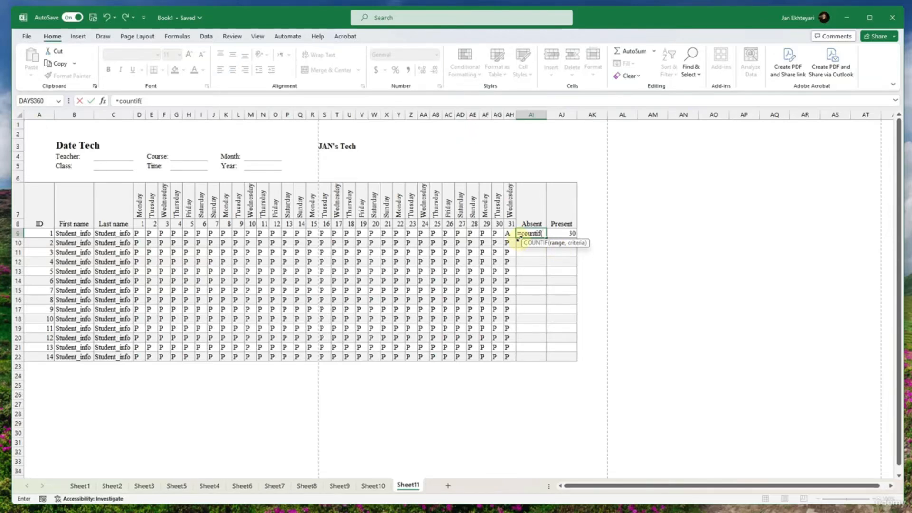
{"action": "left_click_drag", "start_coordinate": [509, 233], "coordinate": [138, 233]}
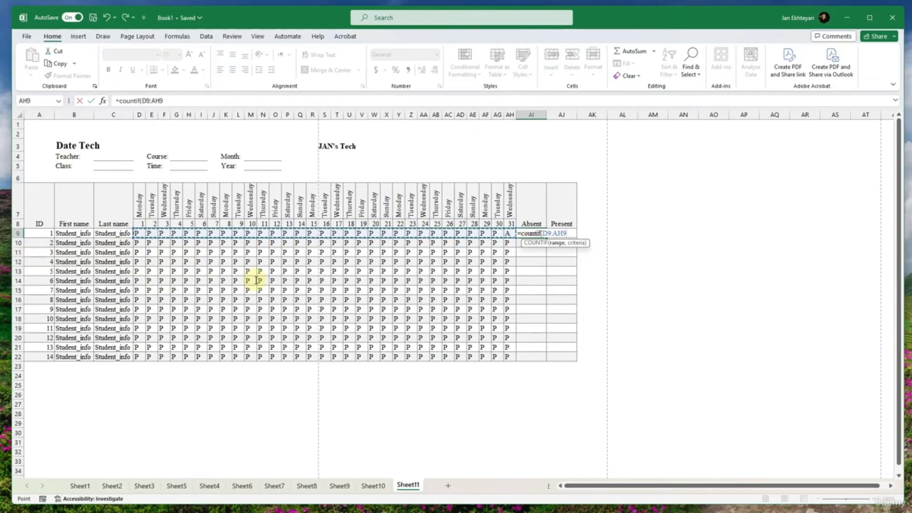
{"action": "type", "text": ","}
{"action": "type", "text": "A\")"}
{"action": "key", "text": "Return"}
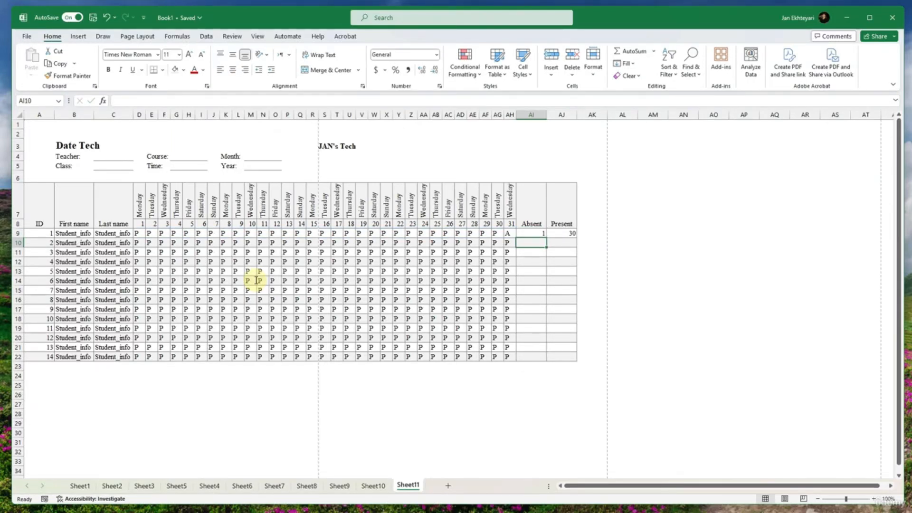
- Fill the Absent and Present formulas from AI9:AJ9 down through row 22 and check the copied formulas
{"action": "left_click", "coordinate": [541, 270]}
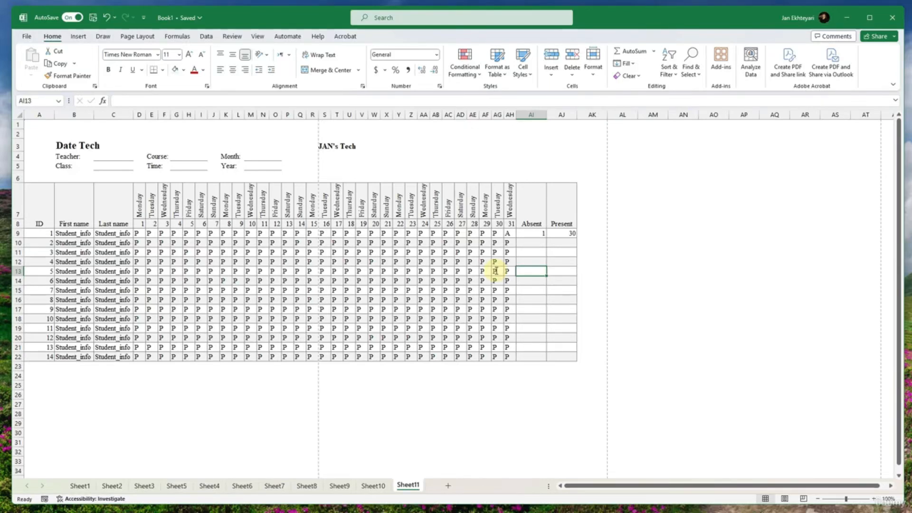
{"action": "left_click_drag", "start_coordinate": [537, 232], "coordinate": [570, 233]}
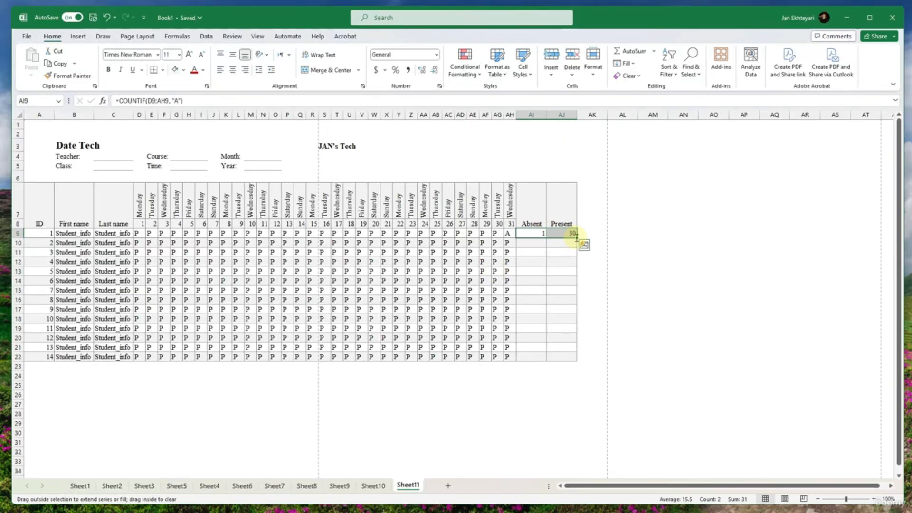
{"action": "double_click", "coordinate": [576, 237]}
{"action": "left_click", "coordinate": [567, 234]}
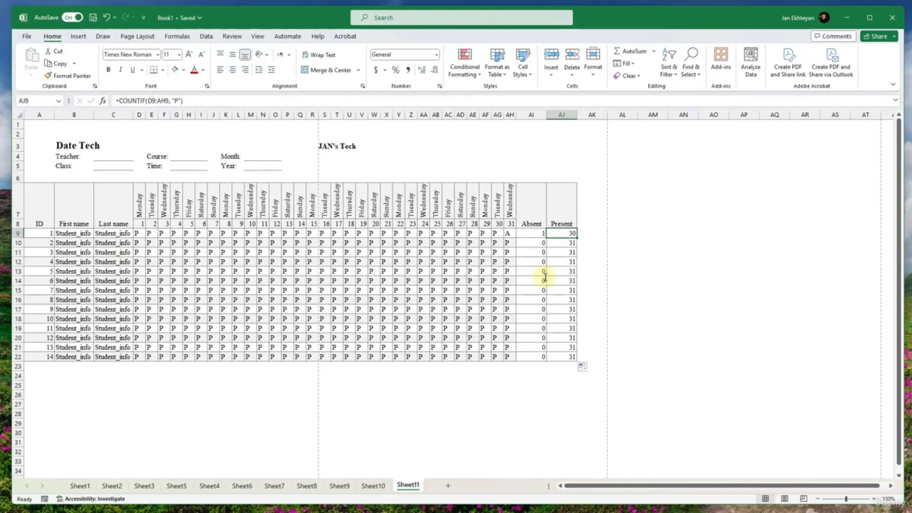
{"action": "left_click", "coordinate": [543, 299]}
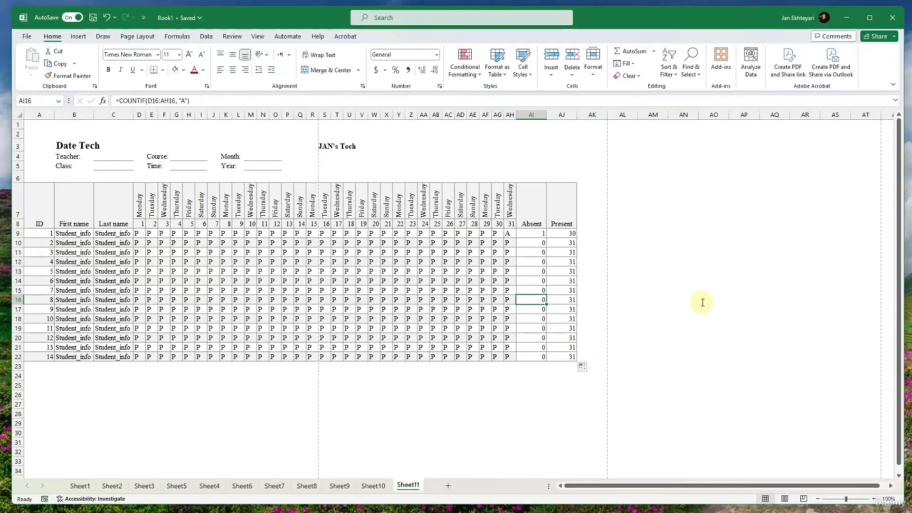
{"action": "left_click", "coordinate": [437, 281]}
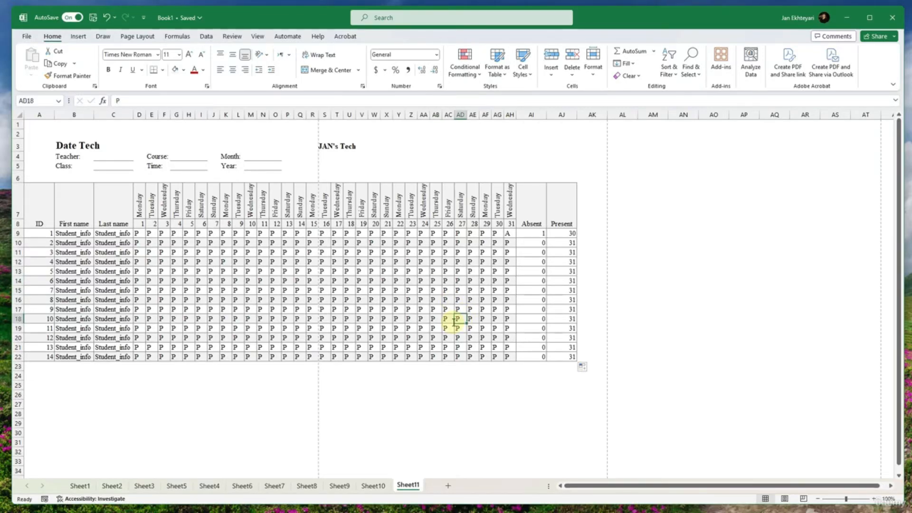
- Examine how the attendance sheet splits across pages in the print preview and in Page Layout view
{"action": "key", "text": "ctrl+p"}
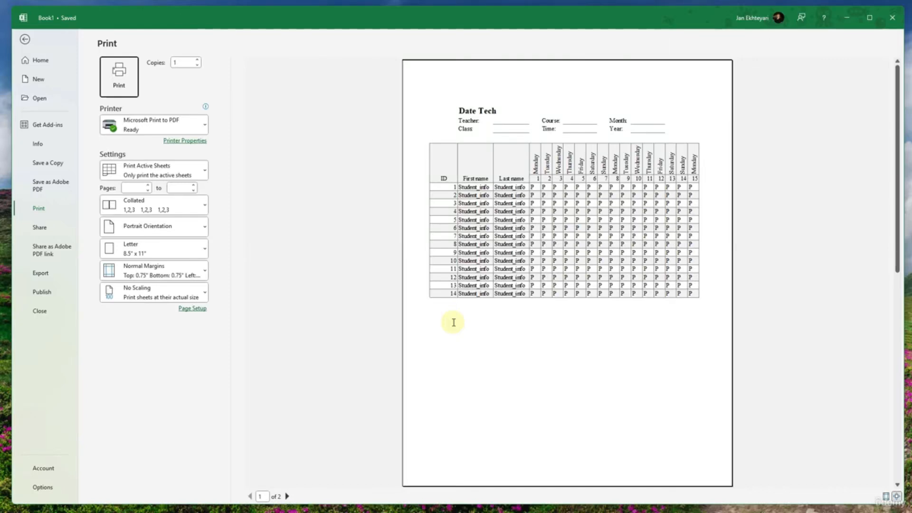
{"action": "left_click", "coordinate": [287, 496]}
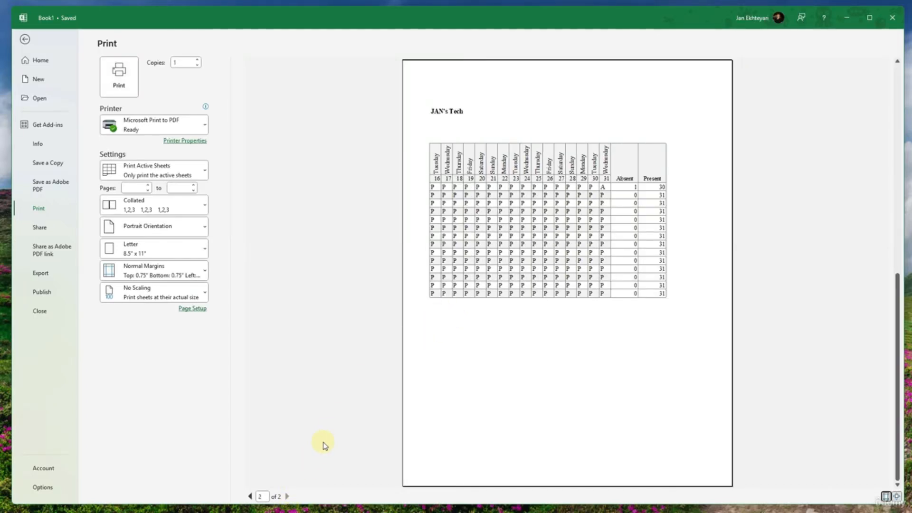
{"action": "key", "text": "Escape"}
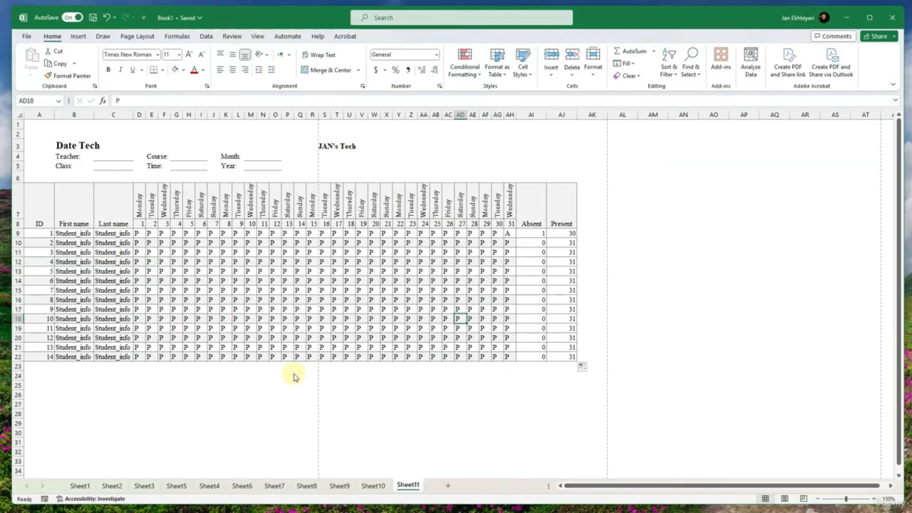
{"action": "left_click", "coordinate": [412, 395]}
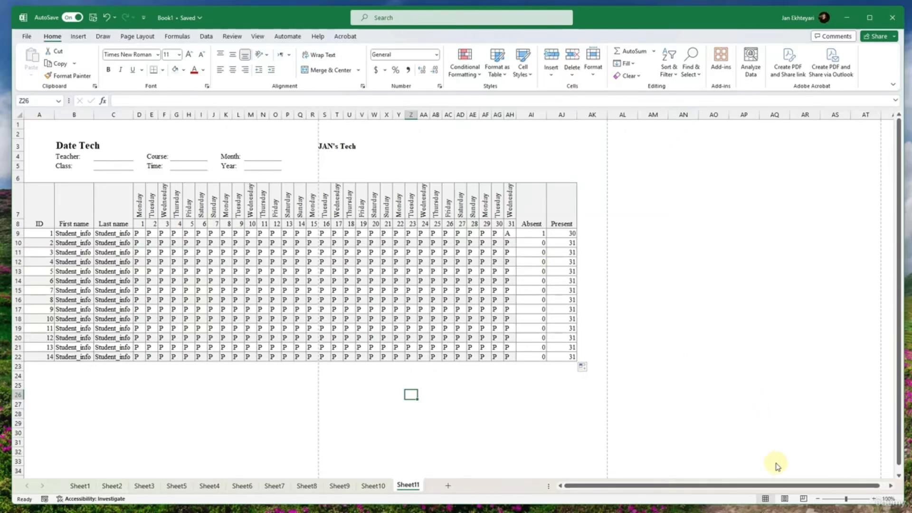
{"action": "left_click", "coordinate": [785, 499]}
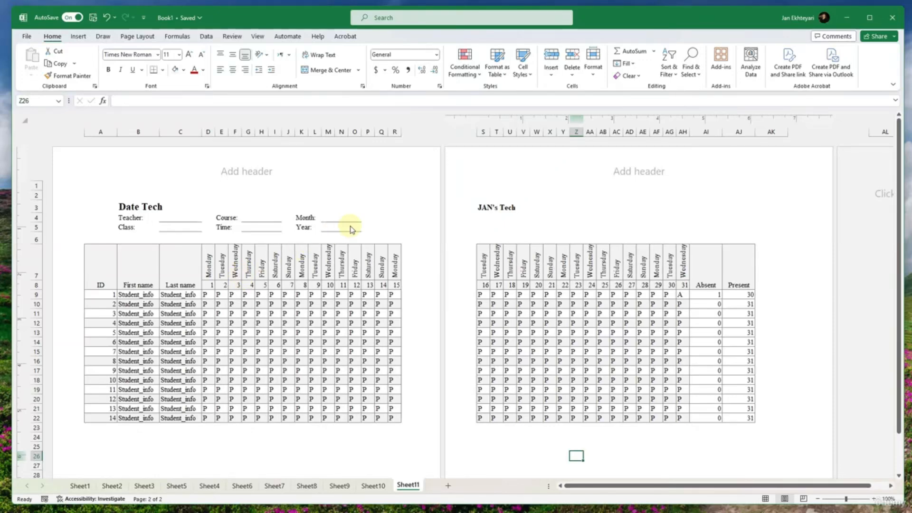
{"action": "scroll", "coordinate": [349, 228], "scroll_direction": "down", "scroll_amount": 5}
{"action": "scroll", "coordinate": [349, 228], "scroll_direction": "up", "scroll_amount": 5}
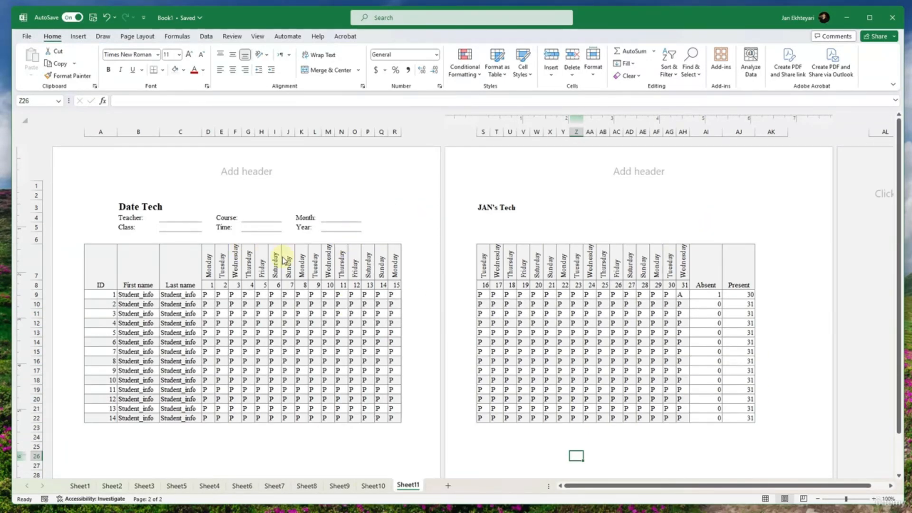
{"action": "left_click", "coordinate": [616, 447]}
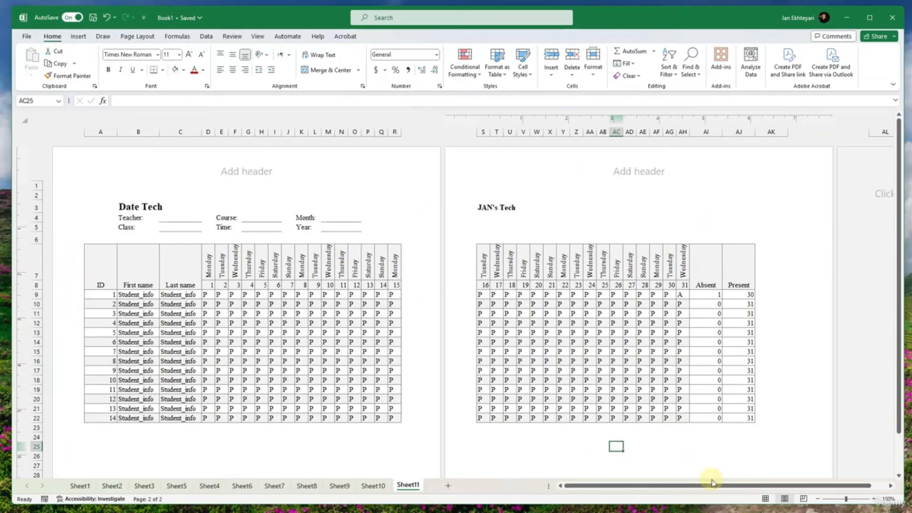
- Move the vertical page break past column AJ in Page Break Preview to put the whole table on one page, and check it in Page Layout view
{"action": "left_click", "coordinate": [803, 498]}
{"action": "left_click_drag", "start_coordinate": [202, 186], "coordinate": [368, 167]}
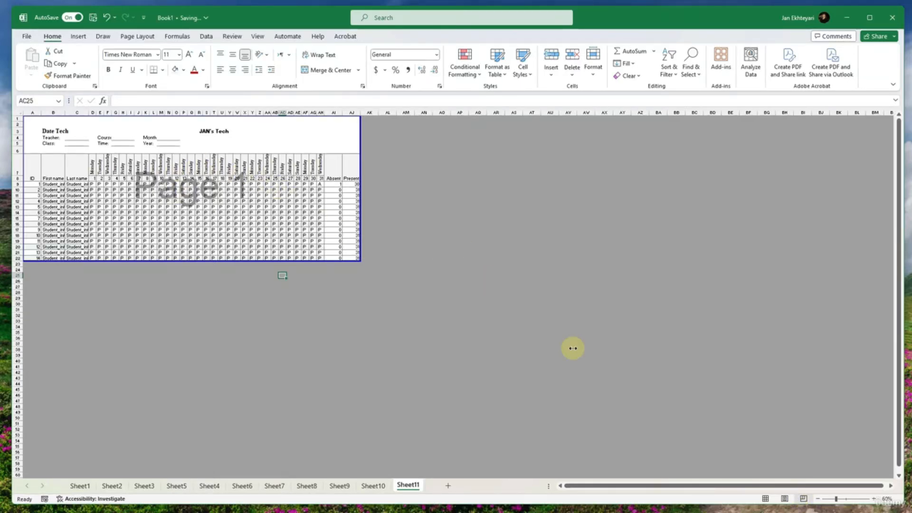
{"action": "left_click", "coordinate": [784, 498]}
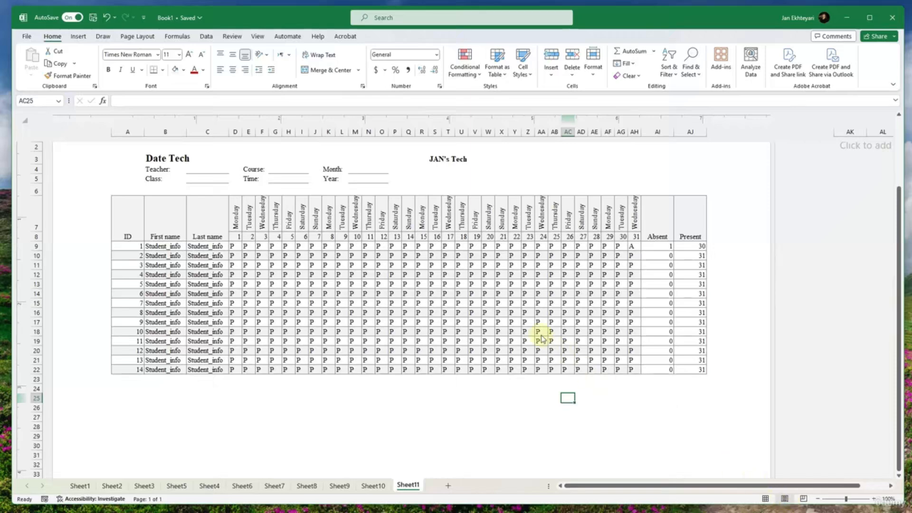
{"action": "scroll", "coordinate": [465, 321], "scroll_direction": "down", "scroll_amount": 4}
{"action": "scroll", "coordinate": [470, 322], "scroll_direction": "up", "scroll_amount": 3}
{"action": "scroll", "coordinate": [469, 323], "scroll_direction": "up", "scroll_amount": 3}
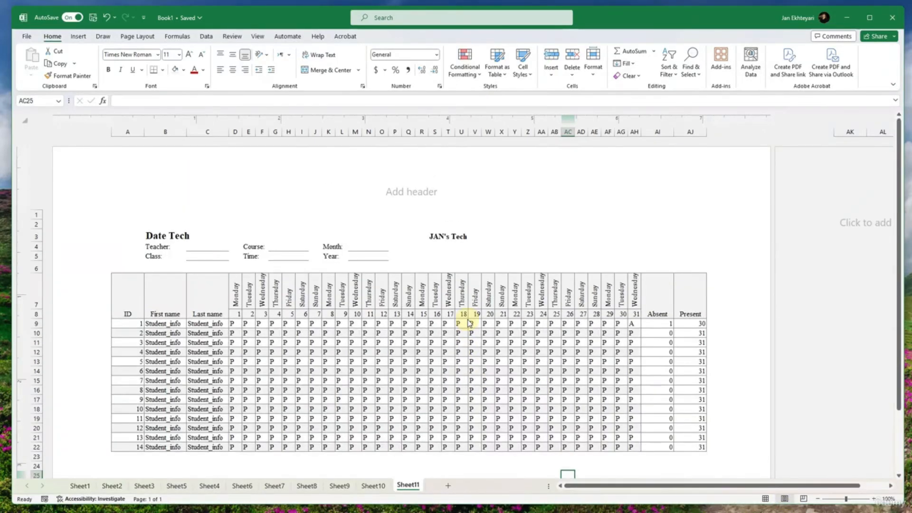
- Set the print settings to Landscape Orientation and Fit Sheet on One Page
{"action": "key", "text": "ctrl+p"}
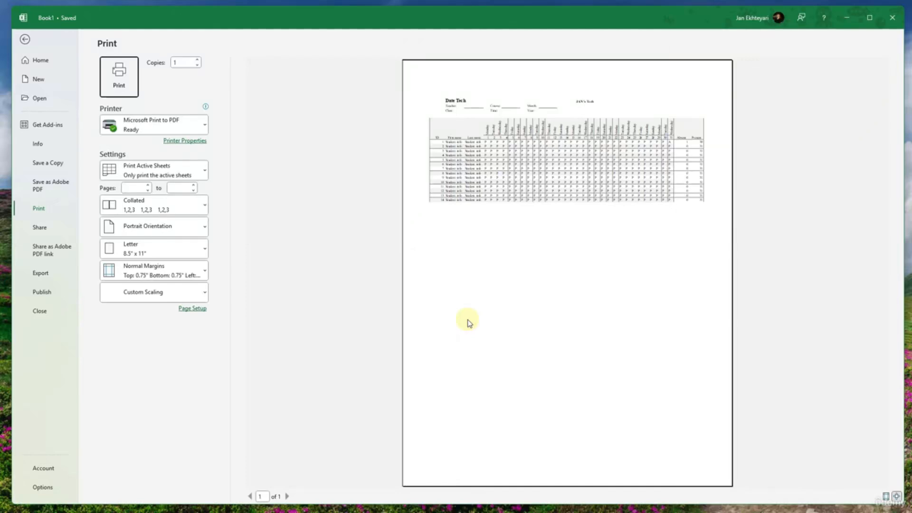
{"action": "left_click", "coordinate": [179, 233]}
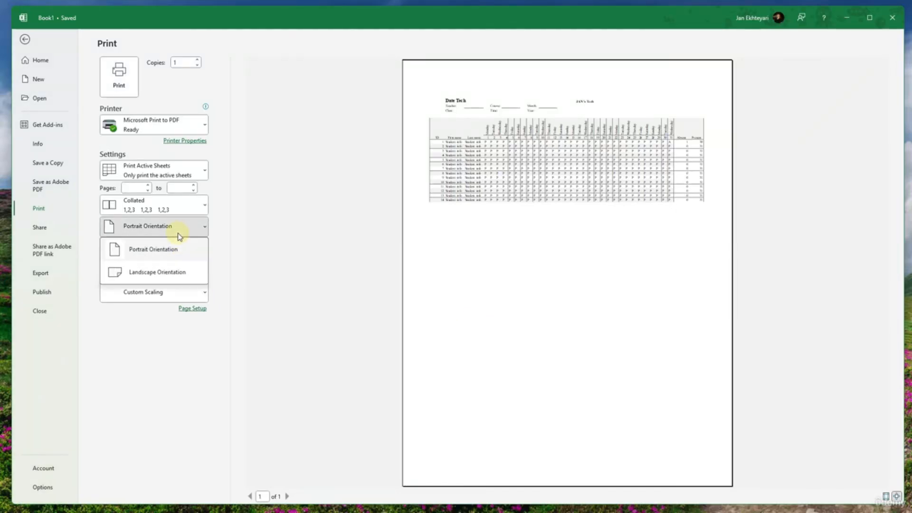
{"action": "left_click", "coordinate": [152, 270]}
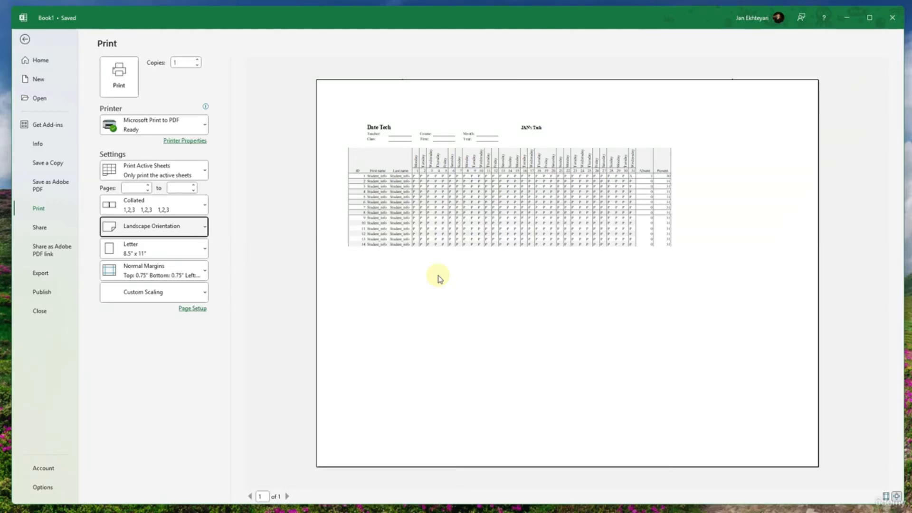
{"action": "left_click", "coordinate": [124, 295]}
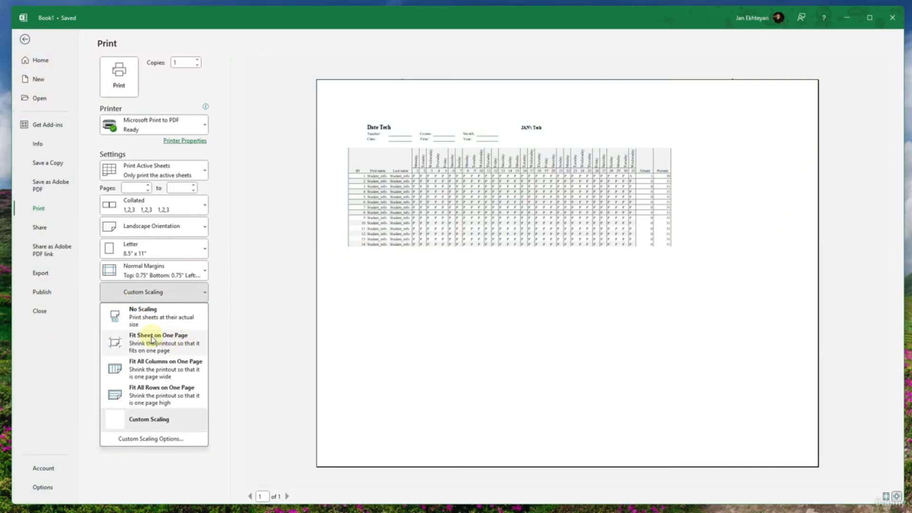
{"action": "left_click", "coordinate": [172, 341]}
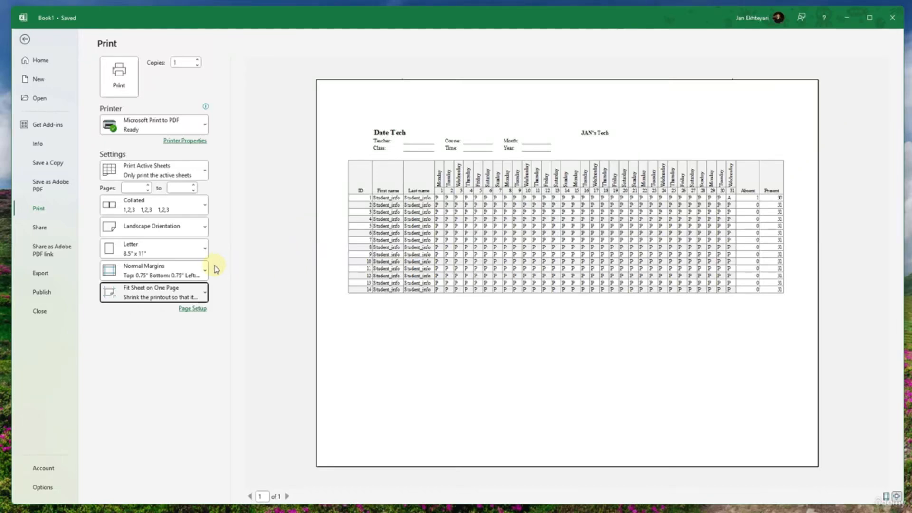
- Examine the custom scaling options, printer document properties and print quality choices, cancel out of them, and look over the sheet in Page Layout view
{"action": "left_click", "coordinate": [202, 291]}
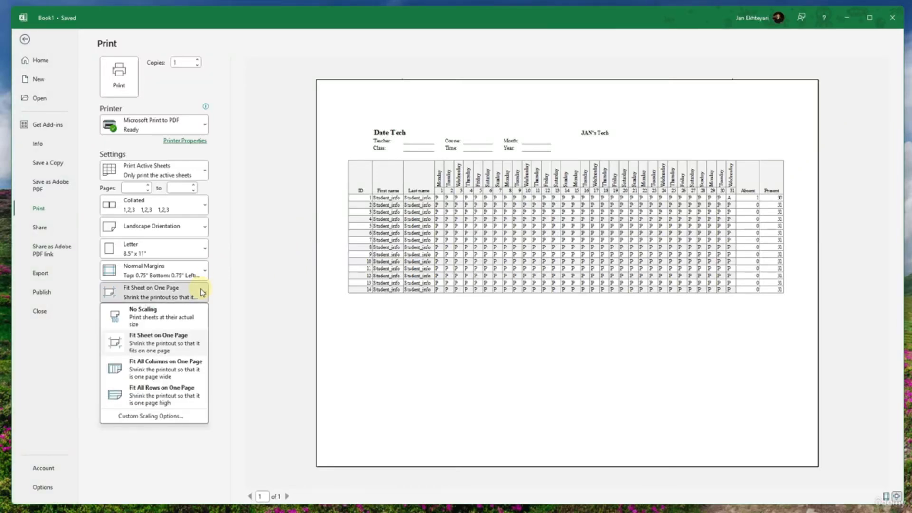
{"action": "left_click", "coordinate": [159, 416]}
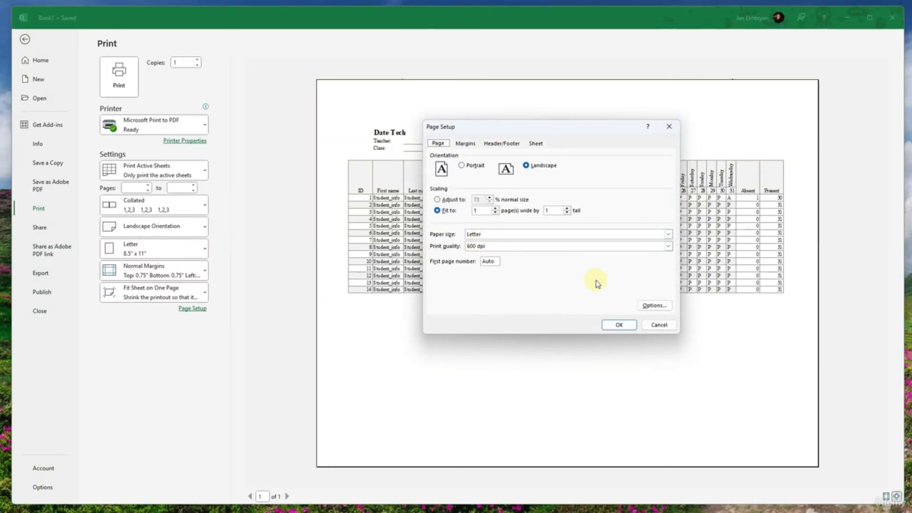
{"action": "left_click", "coordinate": [654, 307]}
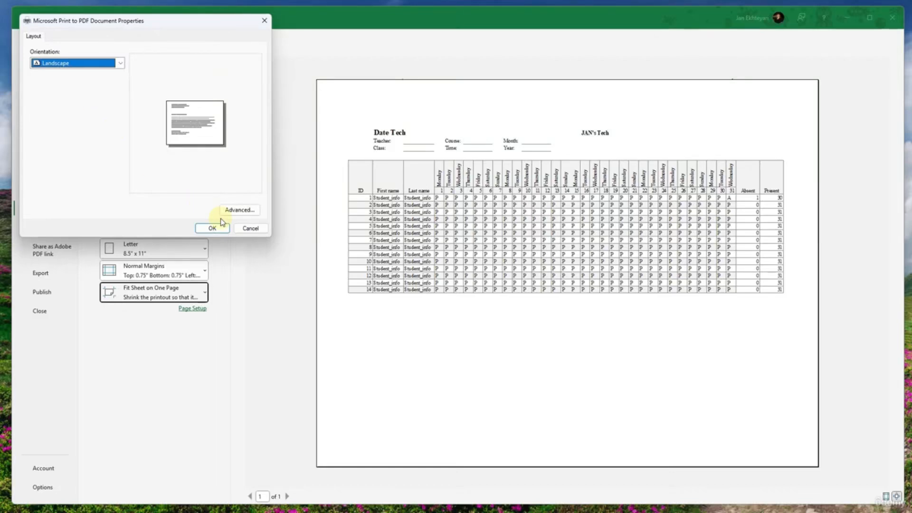
{"action": "left_click", "coordinate": [245, 230]}
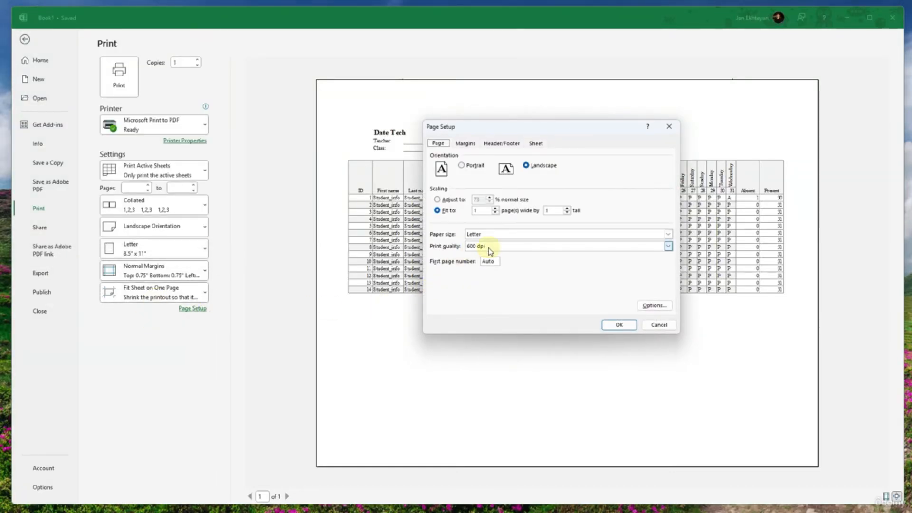
{"action": "left_click", "coordinate": [447, 212]}
{"action": "left_click", "coordinate": [482, 246]}
{"action": "left_click", "coordinate": [485, 253]}
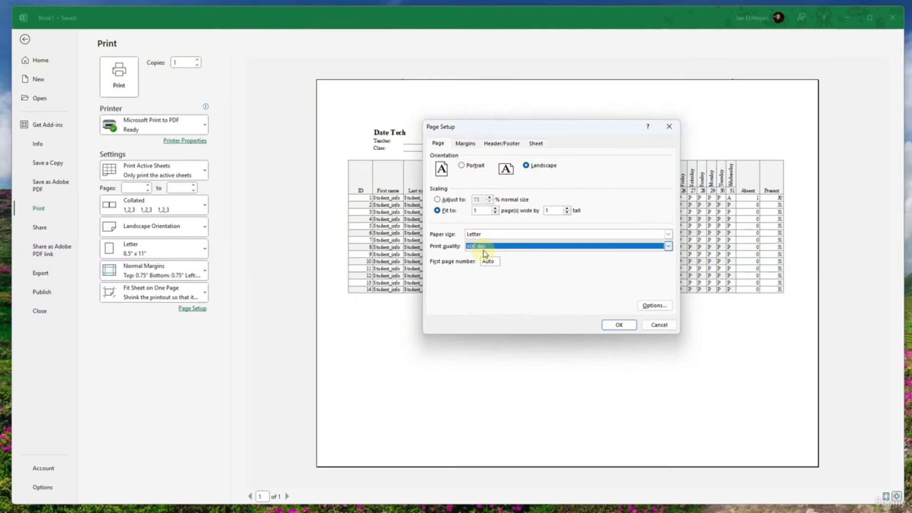
{"action": "left_click", "coordinate": [483, 249]}
{"action": "left_click", "coordinate": [484, 254]}
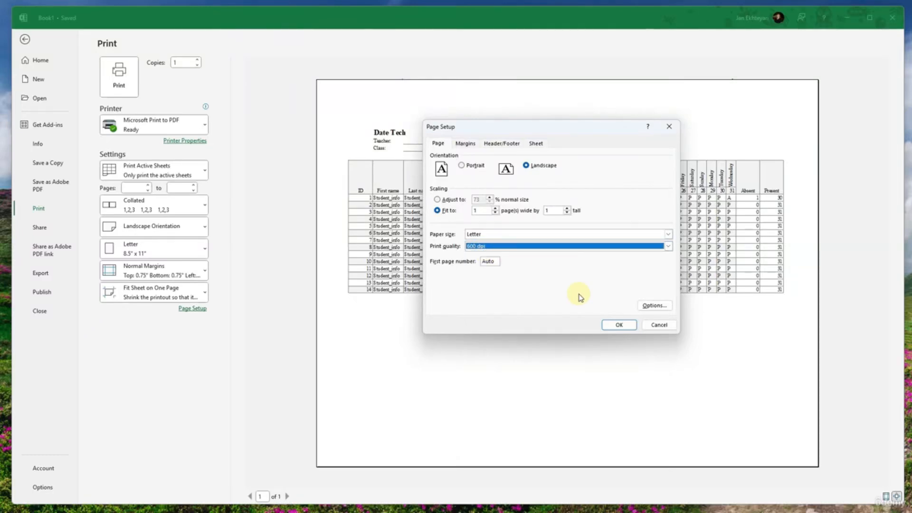
{"action": "left_click", "coordinate": [658, 326]}
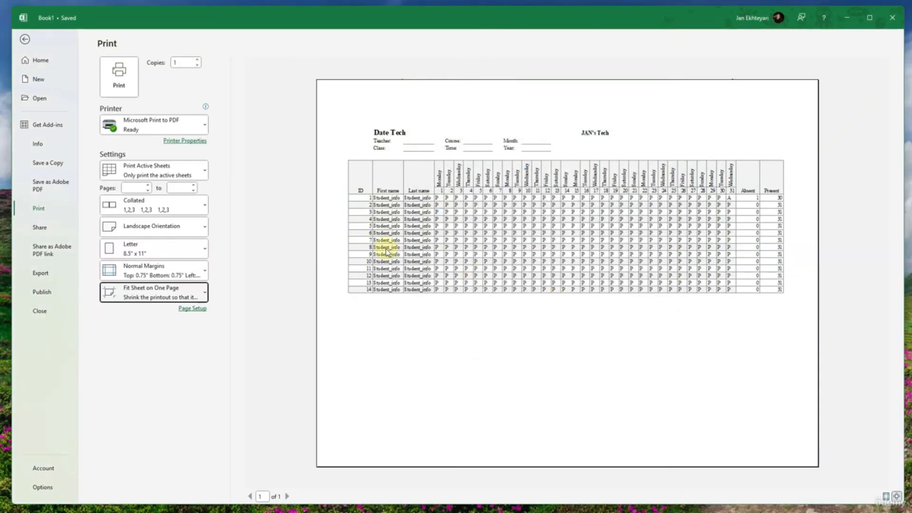
{"action": "key", "text": "Escape"}
{"action": "scroll", "coordinate": [475, 332], "scroll_direction": "down", "scroll_amount": 3}
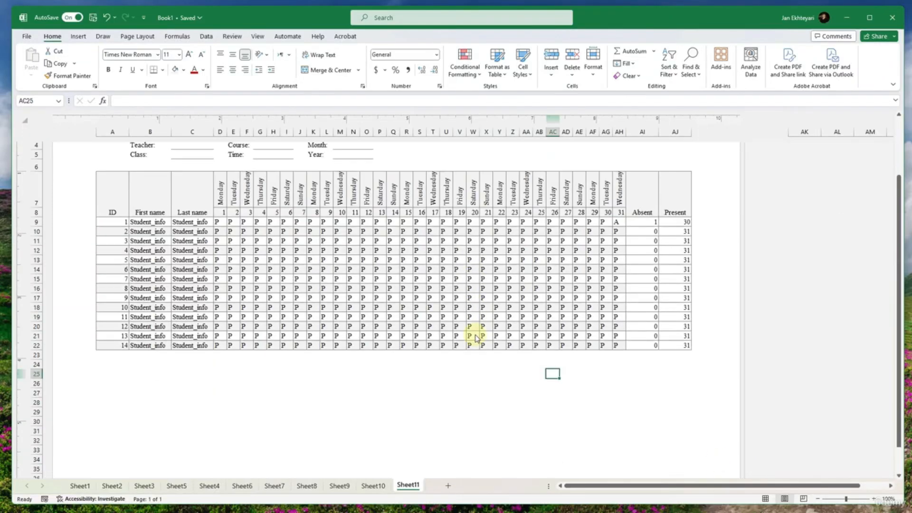
{"action": "scroll", "coordinate": [475, 333], "scroll_direction": "up", "scroll_amount": 3}
- Try centering the printed attendance sheet both horizontally and vertically on the page
{"action": "key", "text": "ctrl+p"}
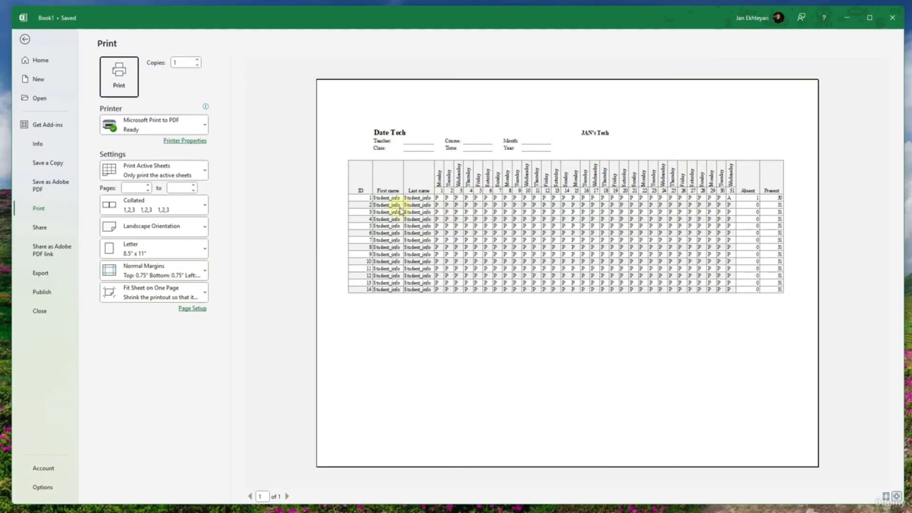
{"action": "left_click", "coordinate": [193, 308]}
{"action": "left_click", "coordinate": [464, 143]}
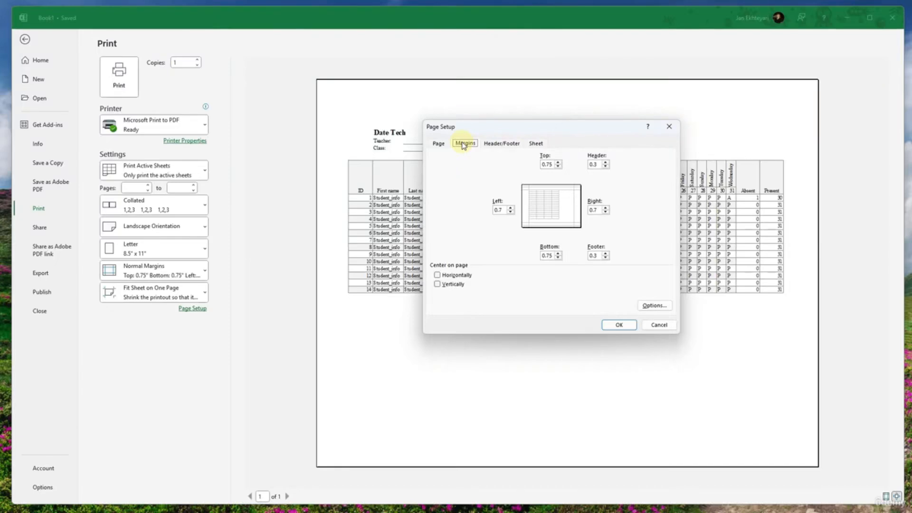
{"action": "left_click", "coordinate": [437, 276]}
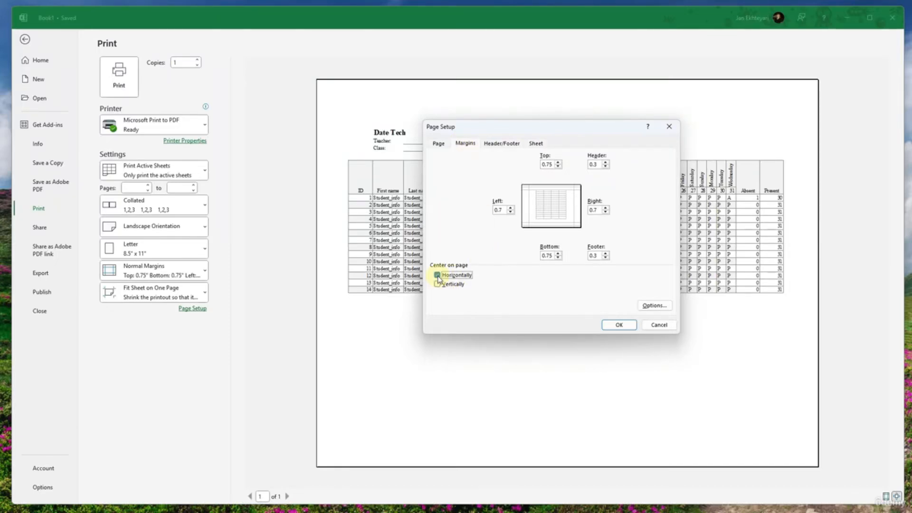
{"action": "left_click", "coordinate": [437, 284]}
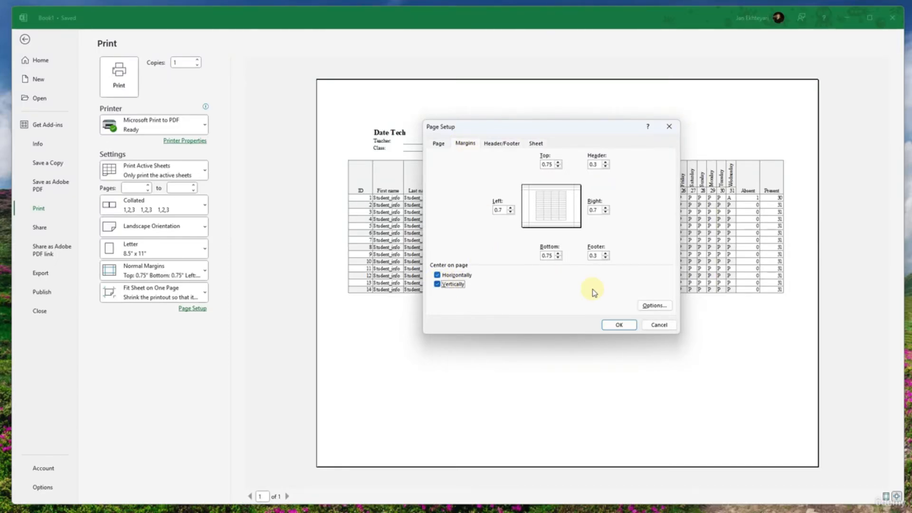
{"action": "left_click", "coordinate": [620, 325]}
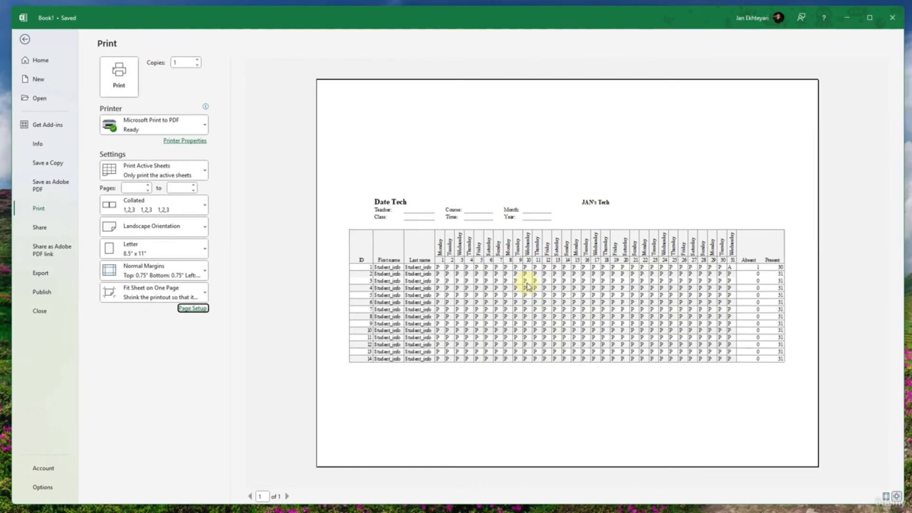
- Turn off both the horizontal and vertical page centering and apply the page setup
{"action": "left_click", "coordinate": [195, 308]}
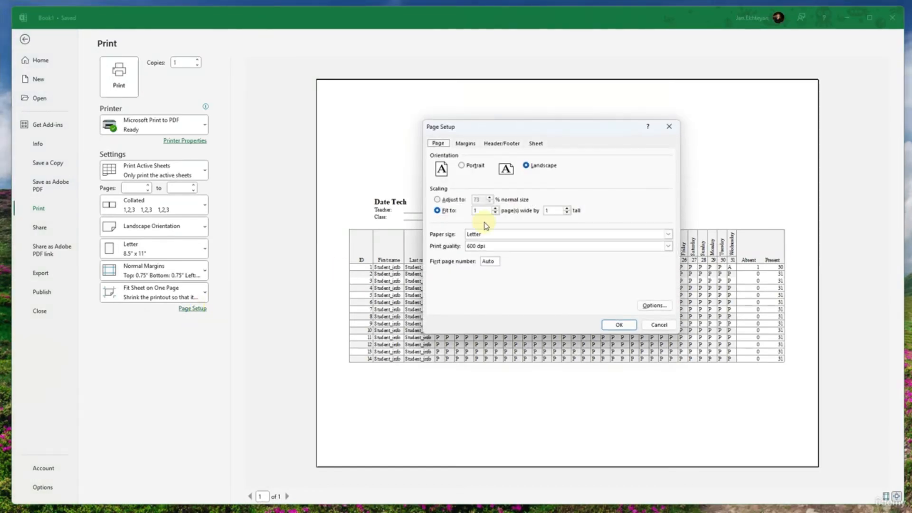
{"action": "left_click", "coordinate": [466, 144]}
{"action": "left_click", "coordinate": [459, 284]}
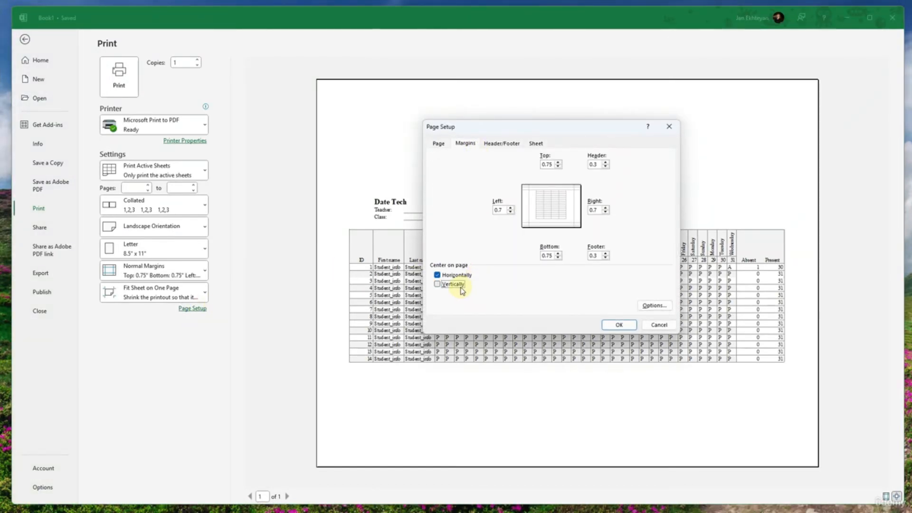
{"action": "left_click", "coordinate": [457, 275]}
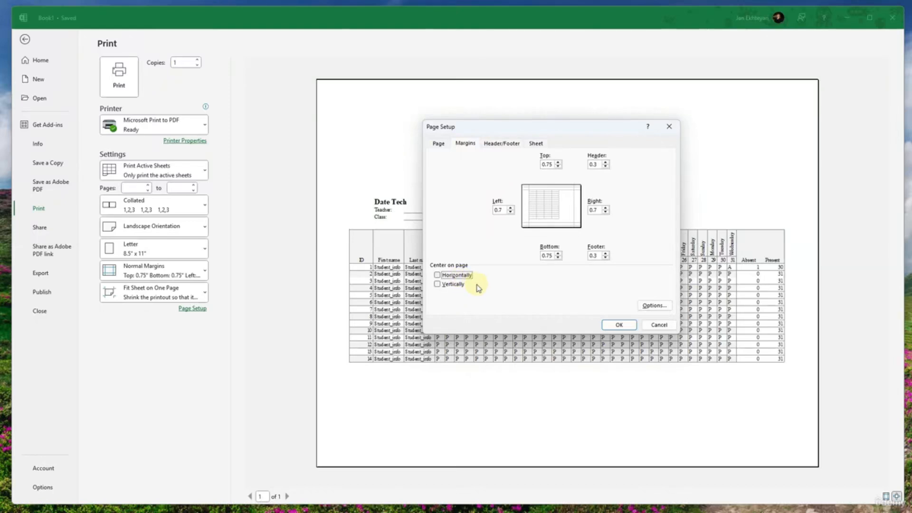
{"action": "left_click", "coordinate": [460, 277]}
{"action": "left_click", "coordinate": [460, 278]}
{"action": "left_click", "coordinate": [460, 284]}
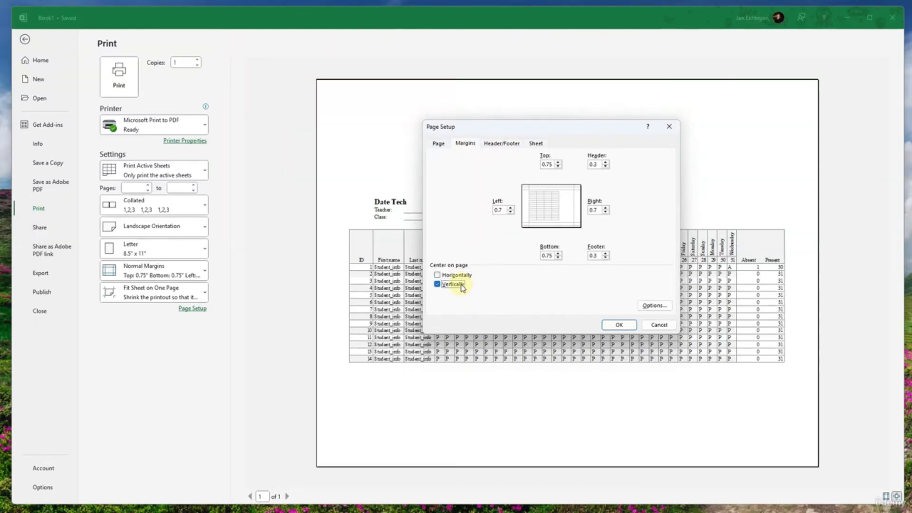
{"action": "left_click", "coordinate": [458, 285]}
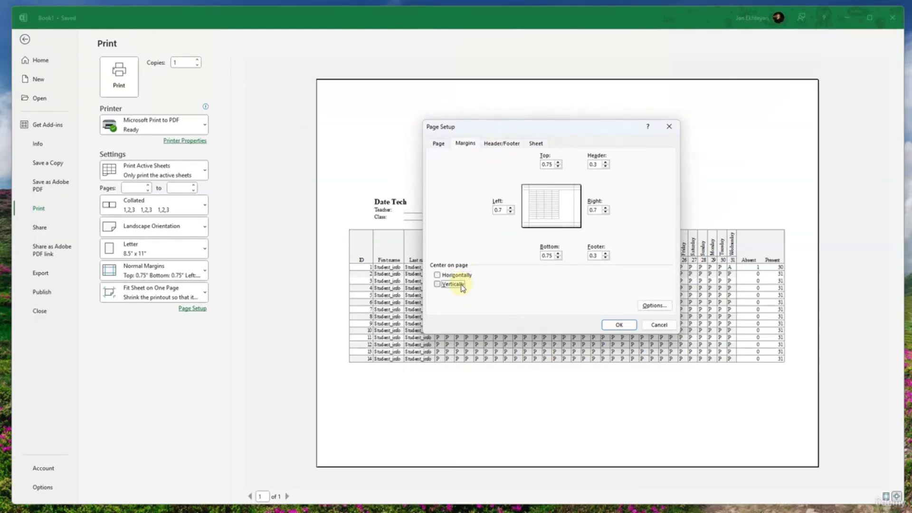
{"action": "left_click", "coordinate": [618, 329]}
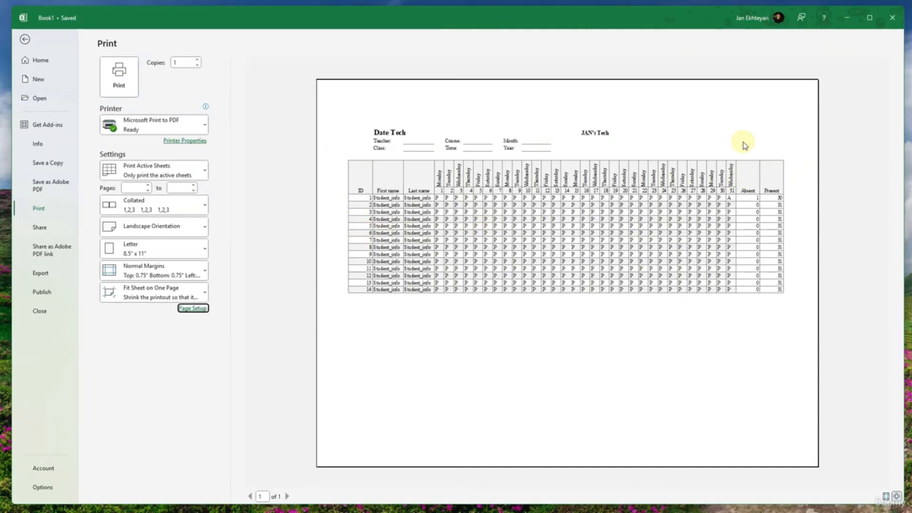
- Center the printed sheet only horizontally on the page
{"action": "left_click", "coordinate": [193, 308]}
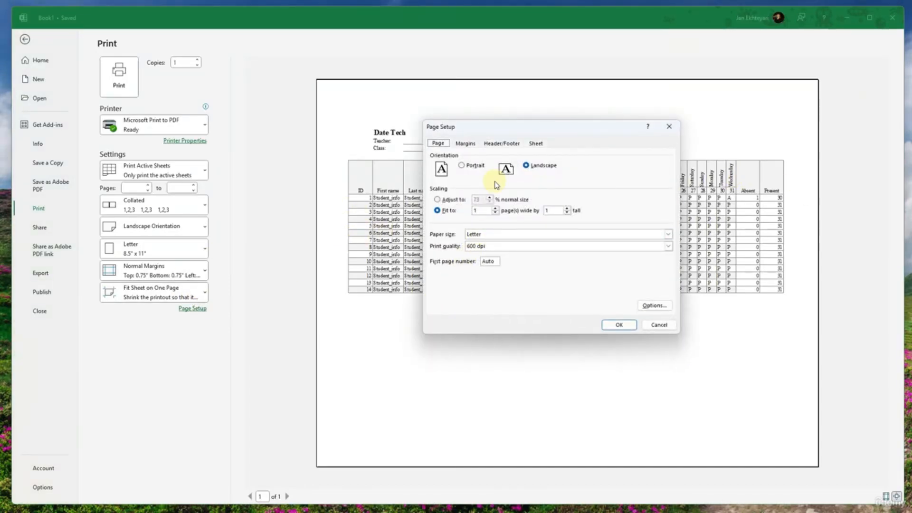
{"action": "left_click", "coordinate": [502, 143]}
{"action": "left_click", "coordinate": [465, 143]}
{"action": "left_click", "coordinate": [456, 276]}
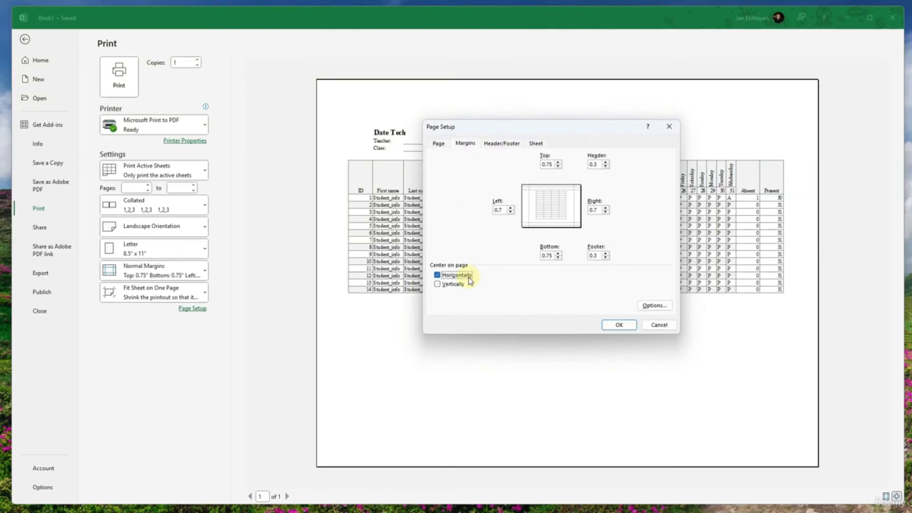
{"action": "left_click", "coordinate": [619, 324]}
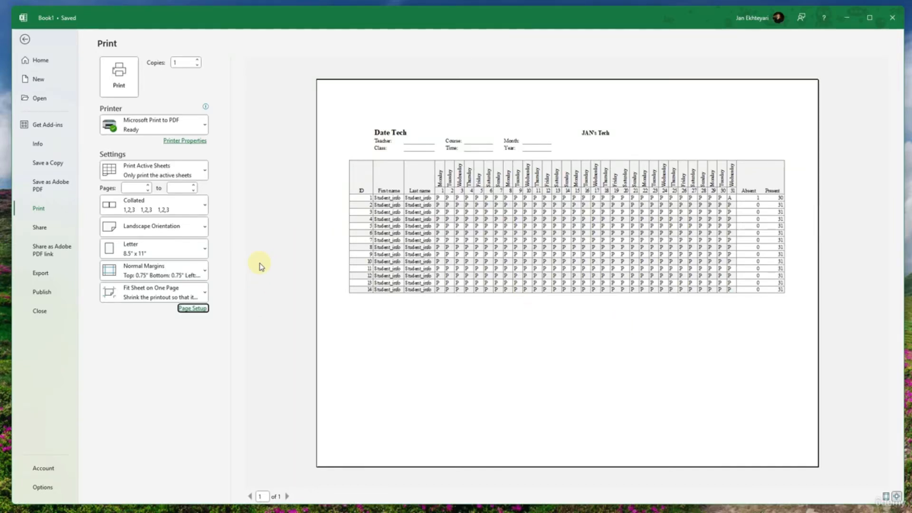
- Set the print margins to Narrow and return to the worksheet
{"action": "left_click", "coordinate": [176, 275]}
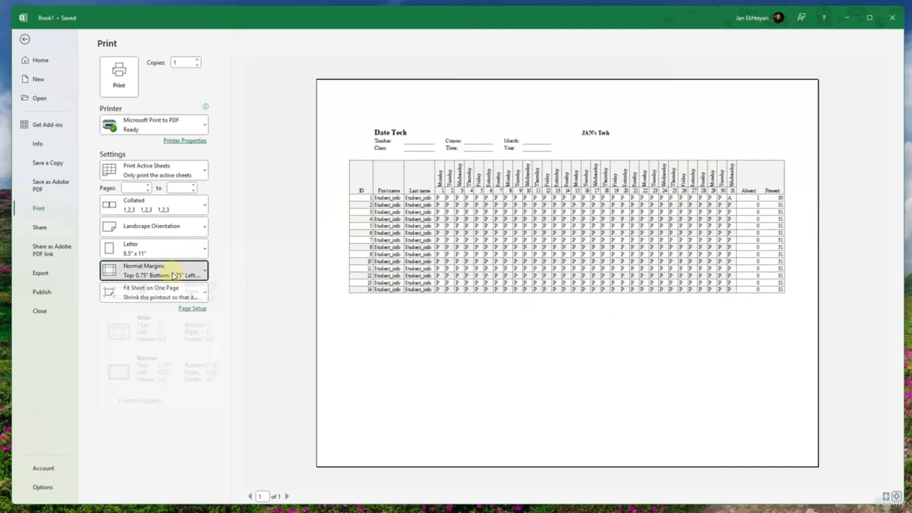
{"action": "left_click", "coordinate": [167, 379]}
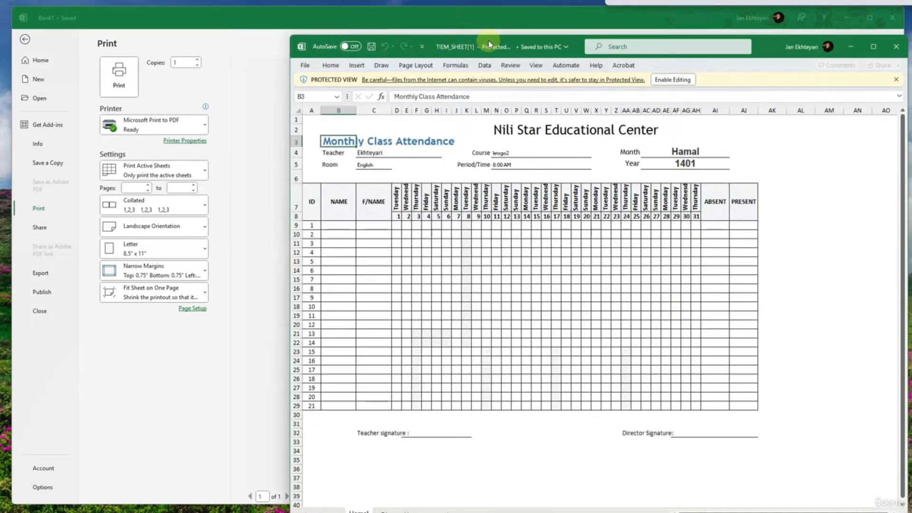
{"action": "left_click_drag", "start_coordinate": [488, 41], "coordinate": [911, 29]}
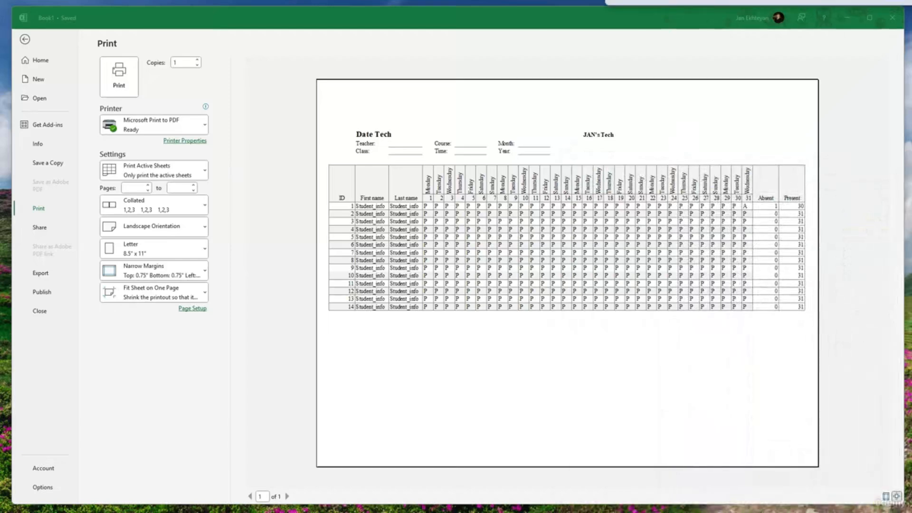
{"action": "left_click", "coordinate": [24, 38]}
- Auto-fit the height of row 6 and make weekday header row 7 slightly taller
{"action": "left_click", "coordinate": [259, 280]}
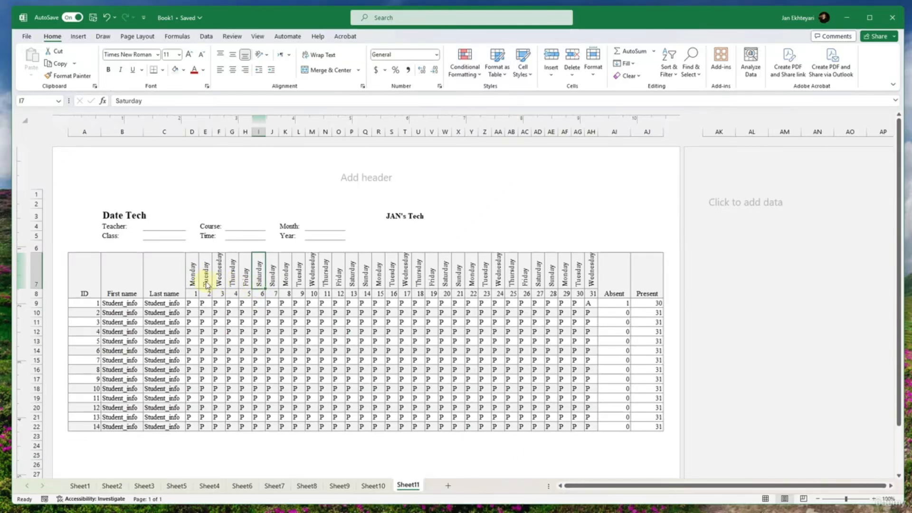
{"action": "left_click", "coordinate": [205, 275]}
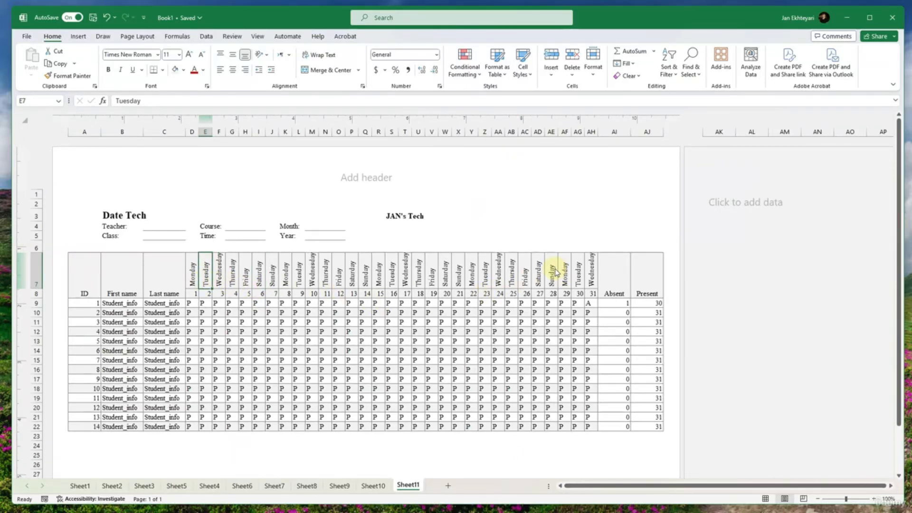
{"action": "left_click", "coordinate": [577, 271]}
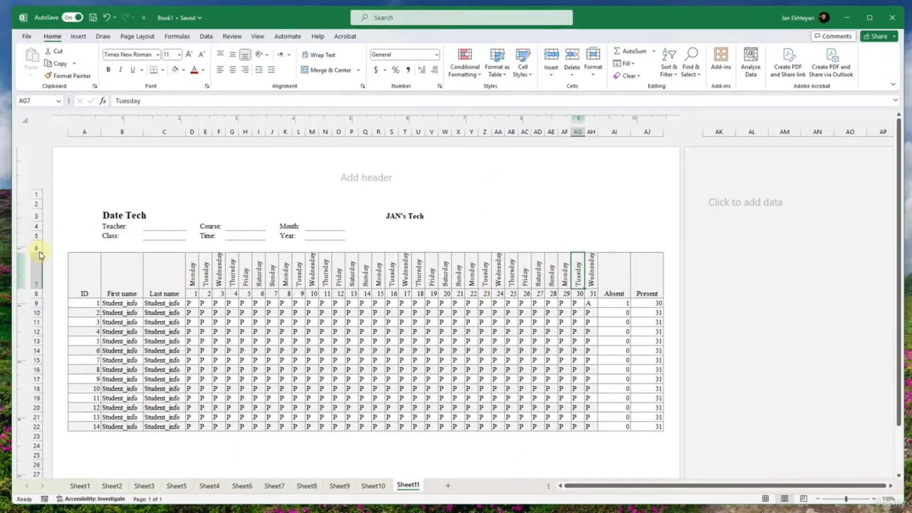
{"action": "left_click", "coordinate": [220, 265]}
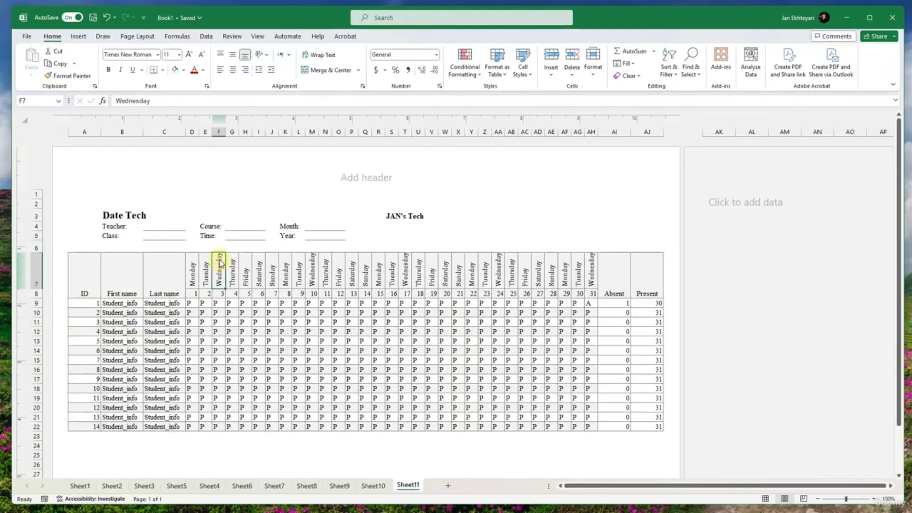
{"action": "double_click", "coordinate": [39, 252]}
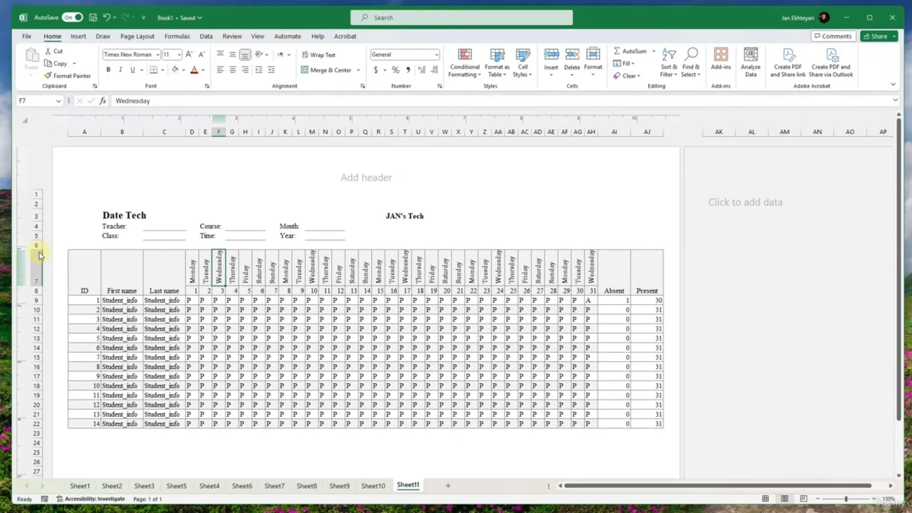
{"action": "left_click_drag", "start_coordinate": [38, 286], "coordinate": [39, 291]}
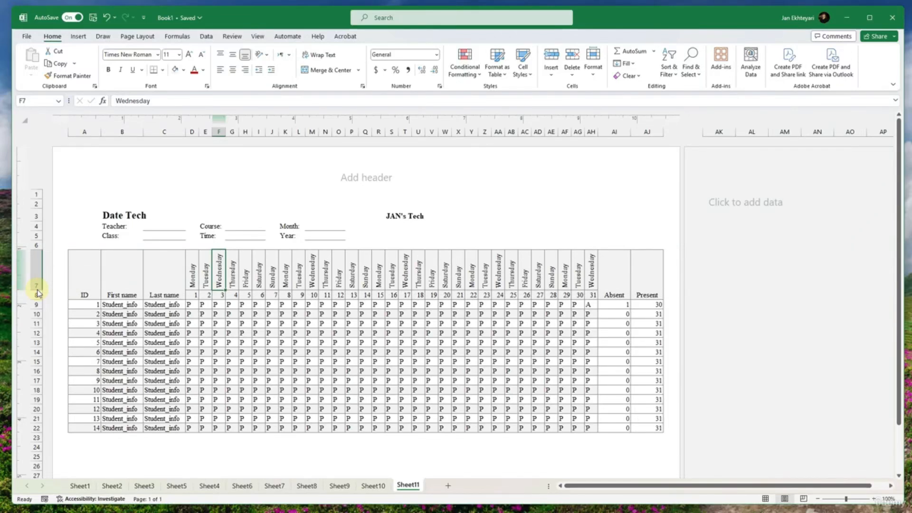
{"action": "left_click", "coordinate": [309, 342]}
- Clear the sample student names and attendance marks from B9:AH22, keeping the IDs and count formulas
{"action": "scroll", "coordinate": [309, 342], "scroll_direction": "down", "scroll_amount": 2}
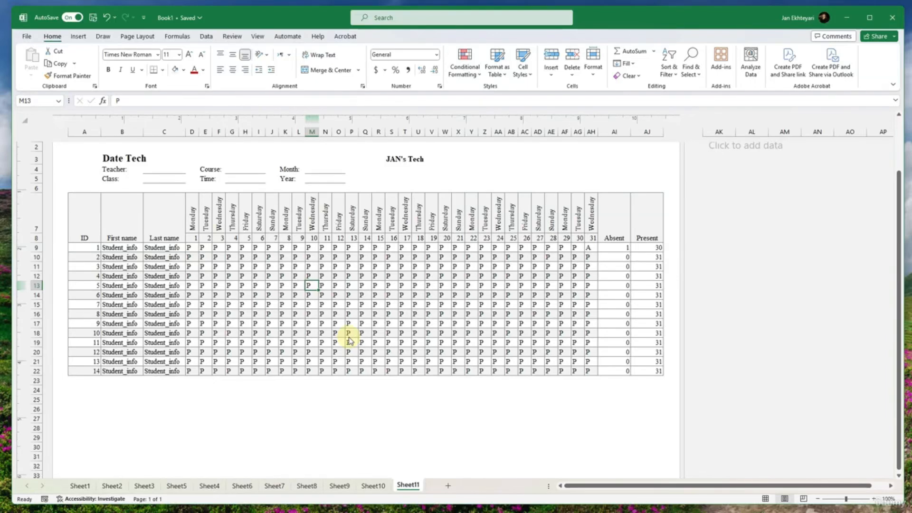
{"action": "left_click_drag", "start_coordinate": [591, 248], "coordinate": [130, 374]}
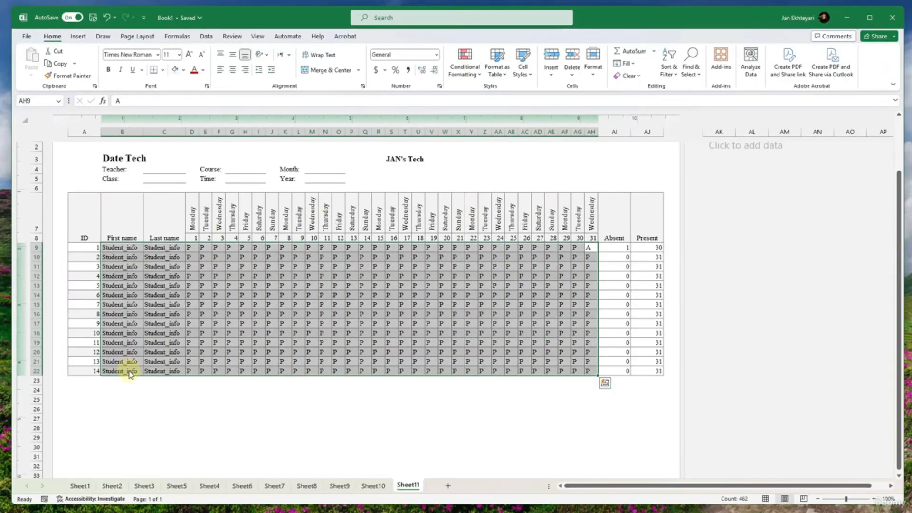
{"action": "key", "text": "Delete"}
{"action": "left_click", "coordinate": [375, 336]}
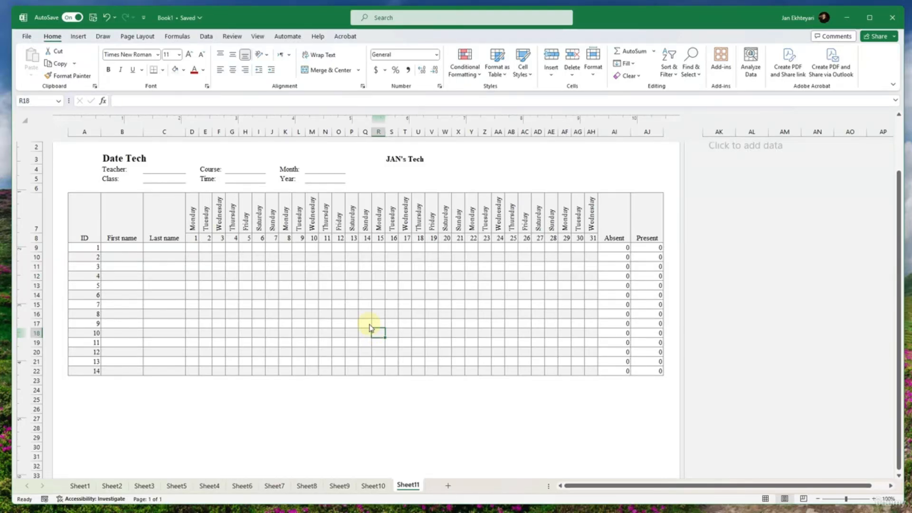
- Left-align the ID, First name and Last name headers and the ID numbers in A9:A22
{"action": "left_click_drag", "start_coordinate": [85, 233], "coordinate": [148, 232]}
{"action": "left_click", "coordinate": [220, 70]}
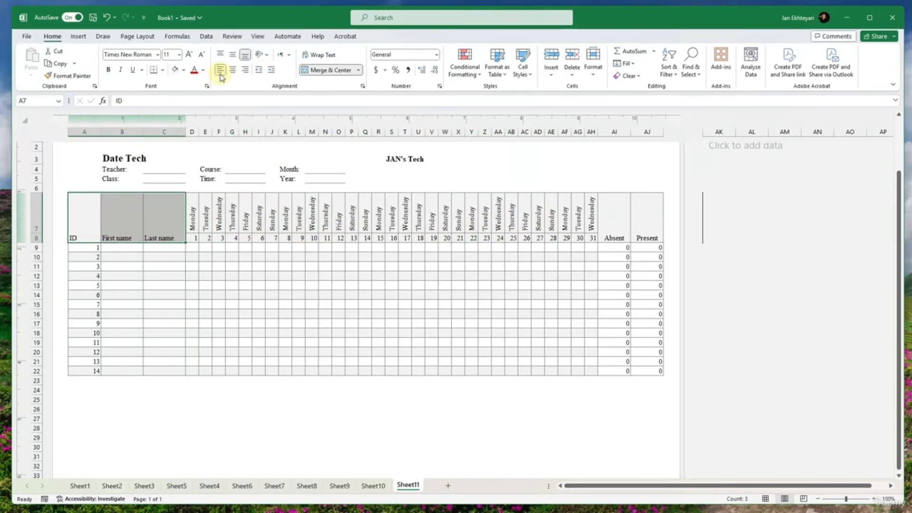
{"action": "left_click_drag", "start_coordinate": [95, 248], "coordinate": [86, 372]}
{"action": "left_click", "coordinate": [220, 70]}
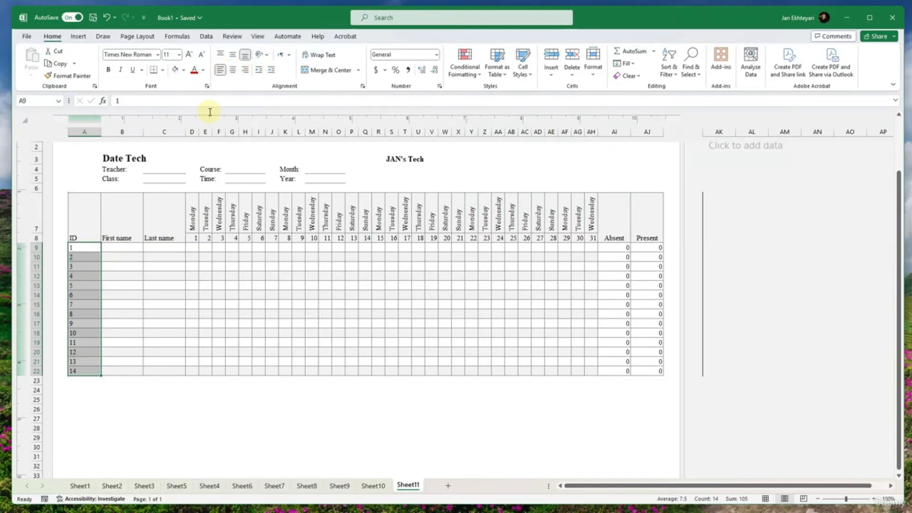
- Middle-align the rotated weekday headings in D7:AH7 vertically
{"action": "left_click_drag", "start_coordinate": [192, 220], "coordinate": [592, 227]}
{"action": "left_click", "coordinate": [232, 55]}
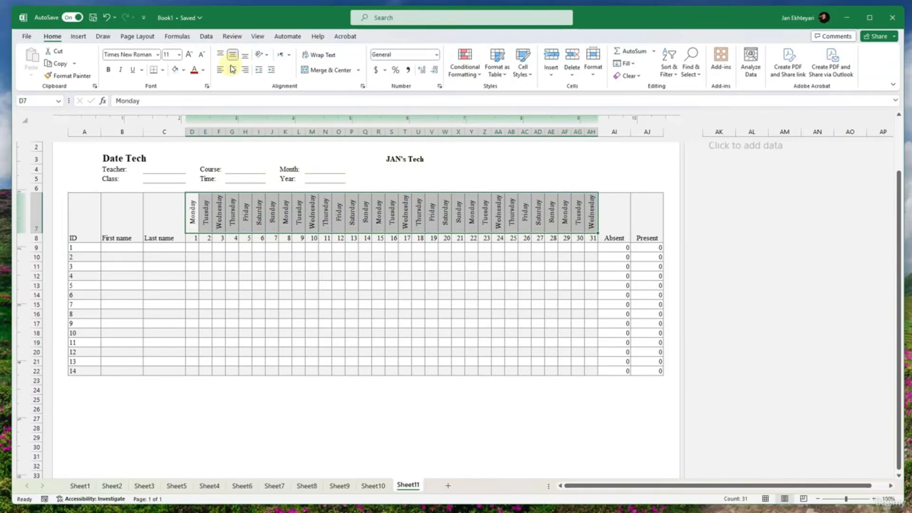
- Center the weekday headings in D7:AH7 and the day numbers 1 to 31 below them horizontally
{"action": "left_click", "coordinate": [232, 70]}
{"action": "left_click_drag", "start_coordinate": [193, 238], "coordinate": [651, 371]}
{"action": "left_click", "coordinate": [232, 69]}
{"action": "left_click", "coordinate": [232, 55]}
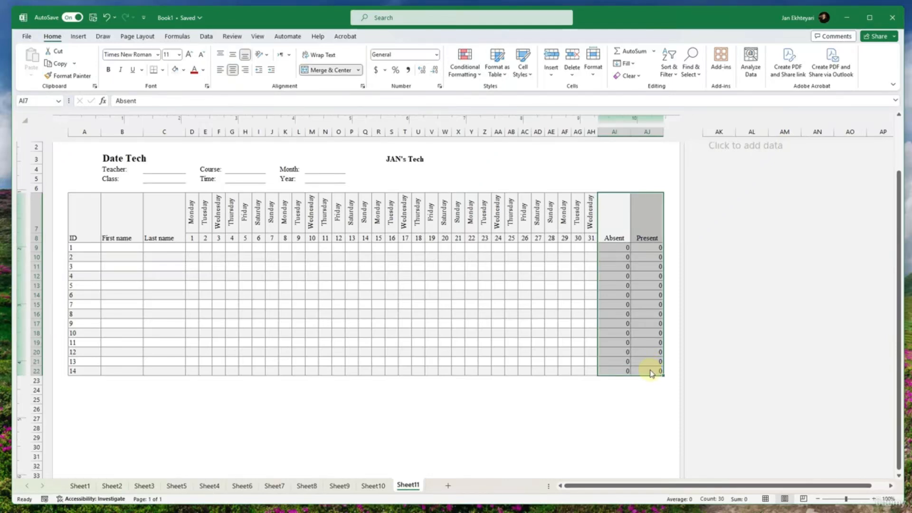
- Left-align the Absent and Present headers and their counts in AI7:AJ22, with both headers bottom-aligned
{"action": "left_click", "coordinate": [220, 69]}
{"action": "left_click", "coordinate": [220, 54]}
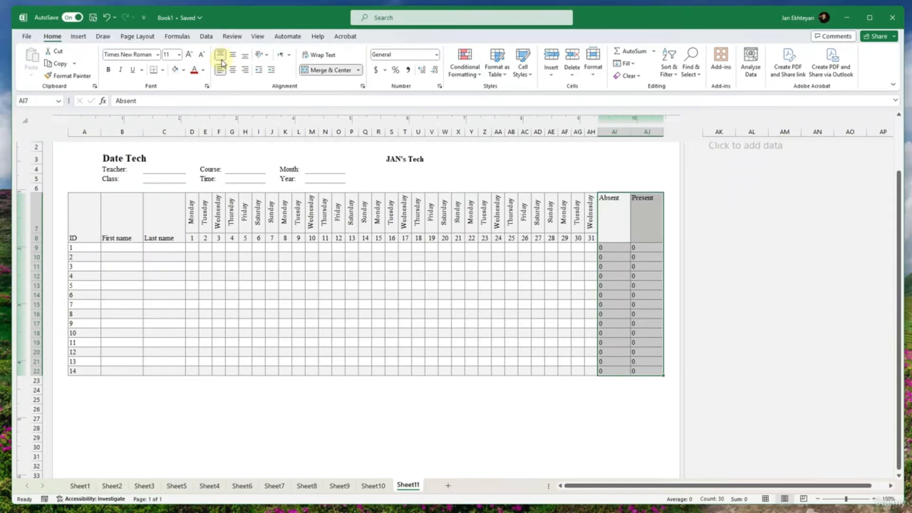
{"action": "left_click_drag", "start_coordinate": [617, 228], "coordinate": [641, 223]}
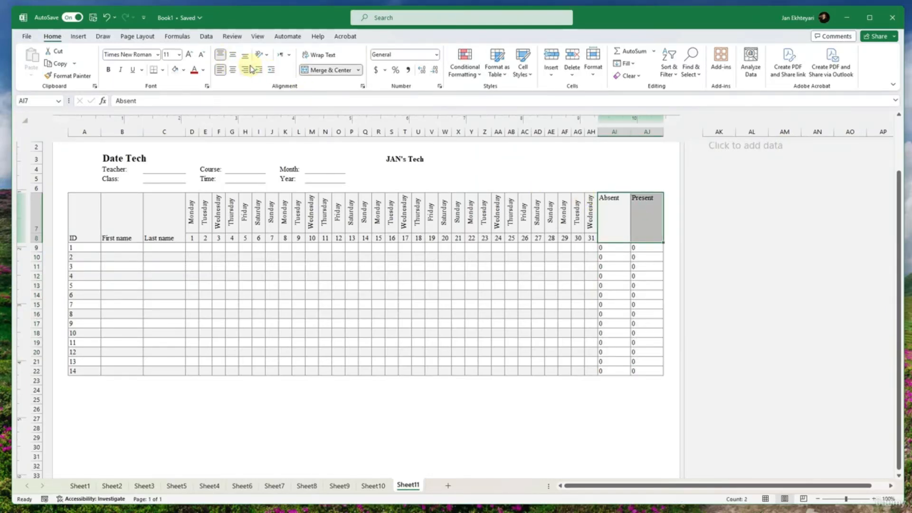
{"action": "left_click", "coordinate": [234, 55]}
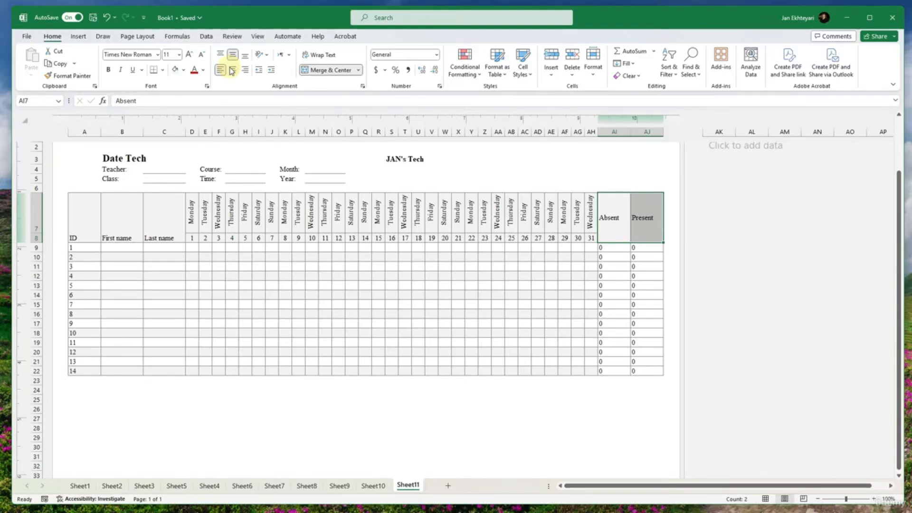
{"action": "left_click", "coordinate": [232, 71]}
{"action": "left_click", "coordinate": [220, 55]}
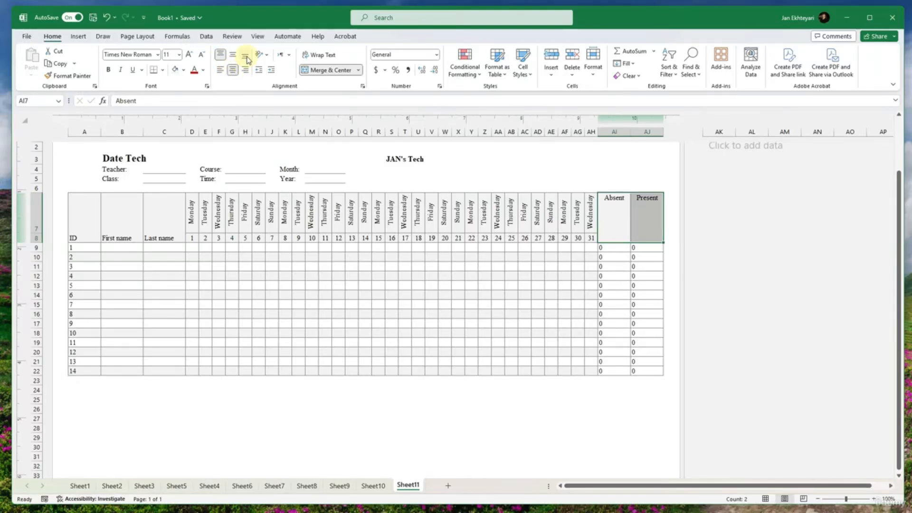
{"action": "left_click", "coordinate": [247, 58]}
{"action": "left_click", "coordinate": [221, 71]}
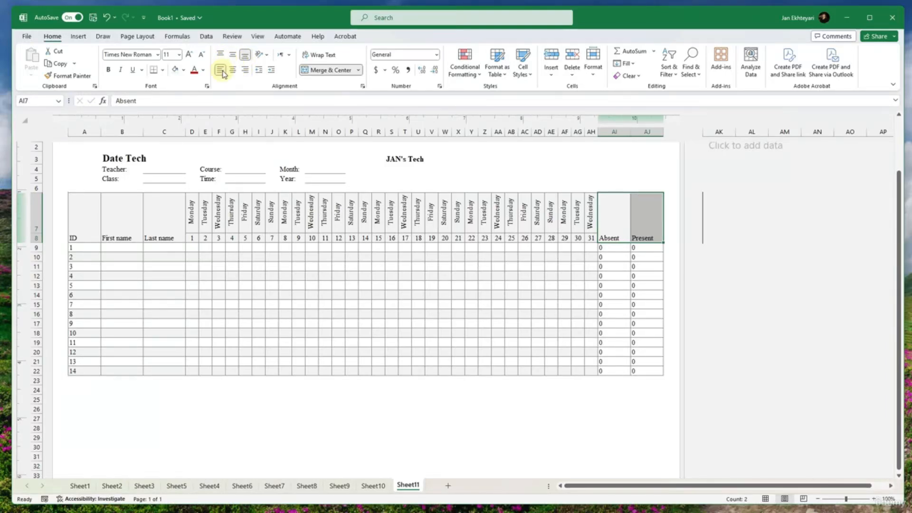
{"action": "left_click", "coordinate": [588, 323]}
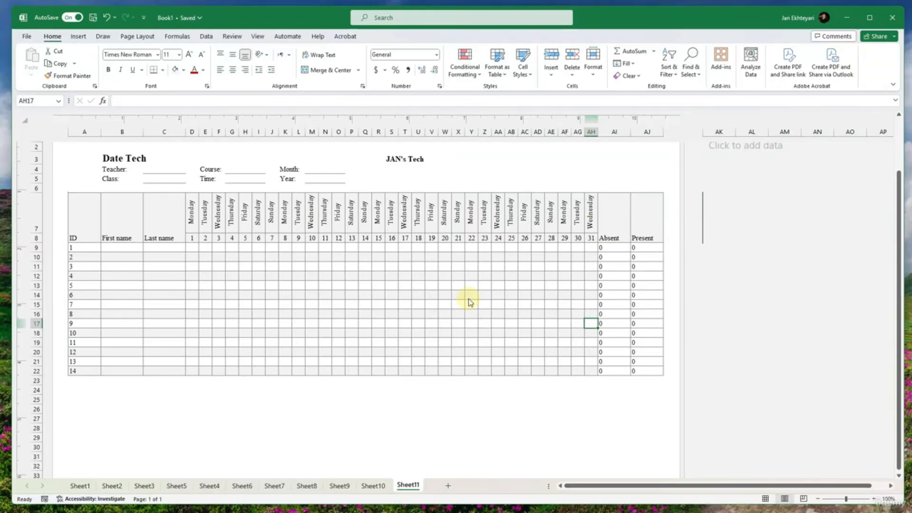
{"action": "scroll", "coordinate": [470, 302], "scroll_direction": "up", "scroll_amount": 2}
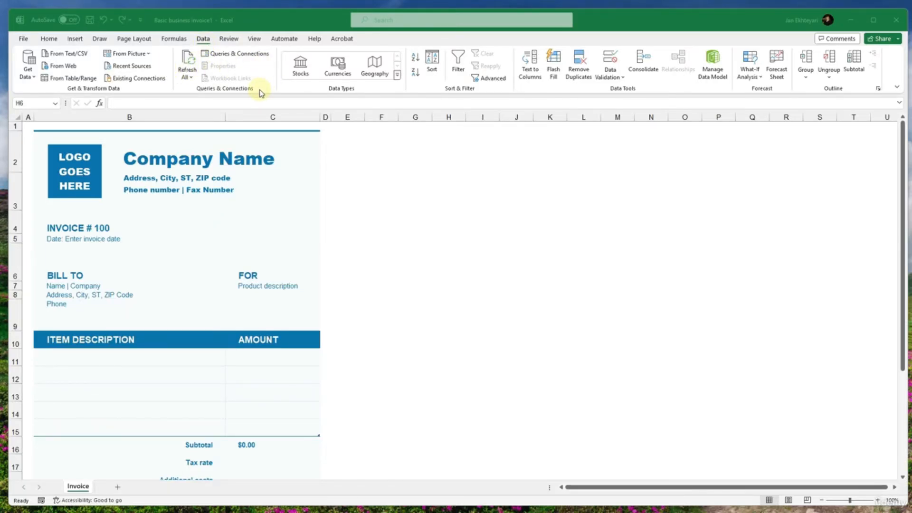
- In the Basic business invoice1 workbook, examine the data import sources, the picture import options and the Advanced Filter settings
{"action": "left_click", "coordinate": [245, 70]}
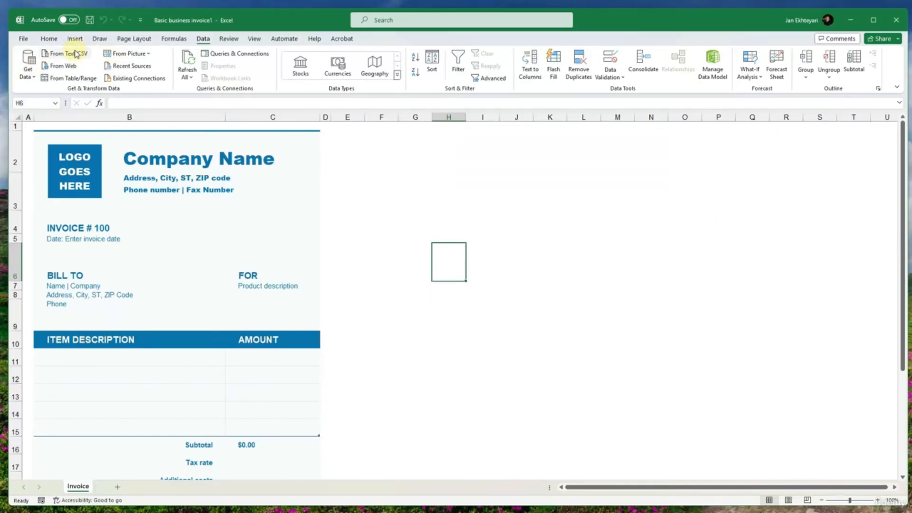
{"action": "left_click", "coordinate": [26, 79]}
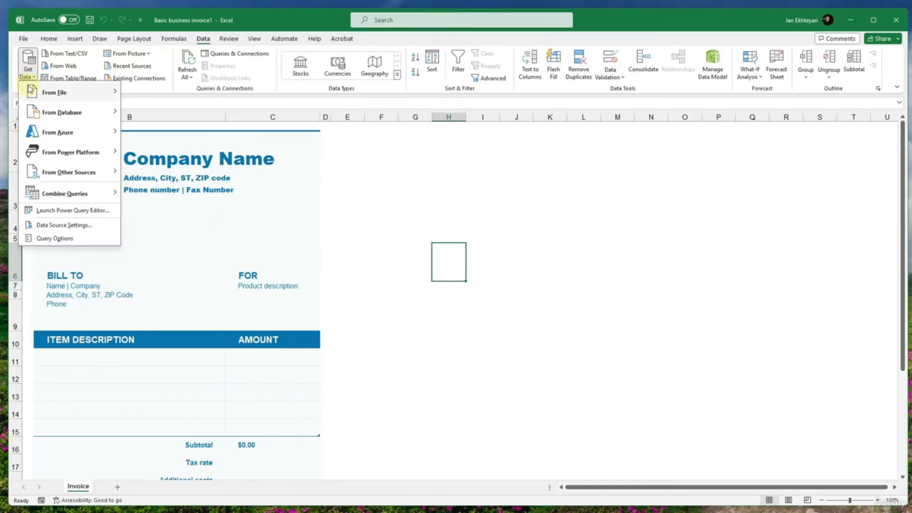
{"action": "mouse_move", "coordinate": [72, 93]}
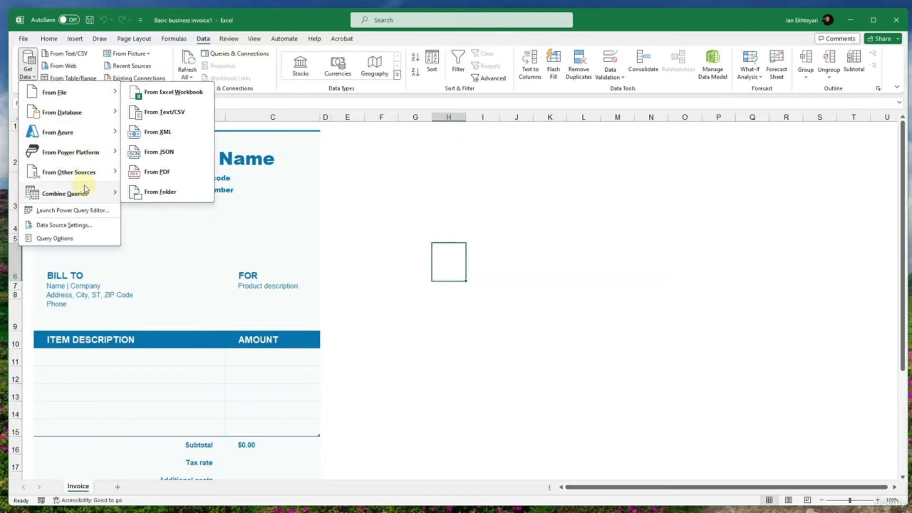
{"action": "mouse_move", "coordinate": [83, 172]}
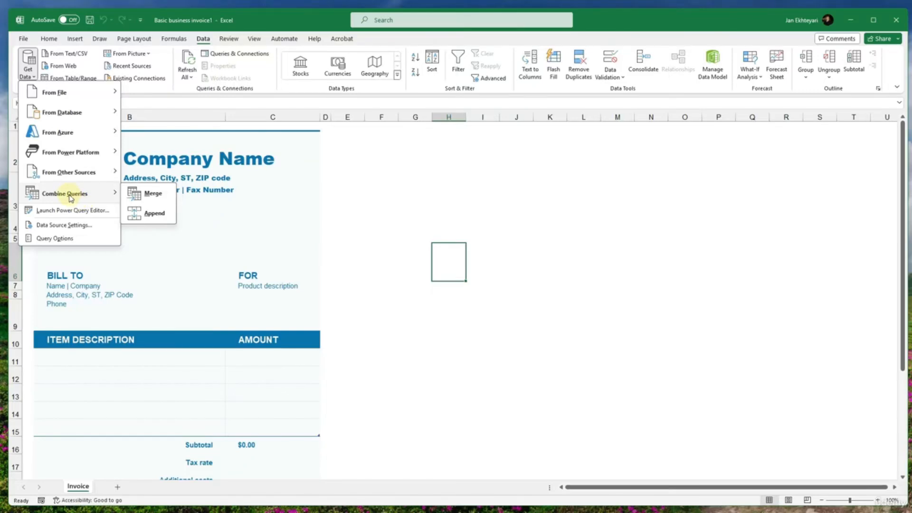
{"action": "left_click", "coordinate": [92, 59]}
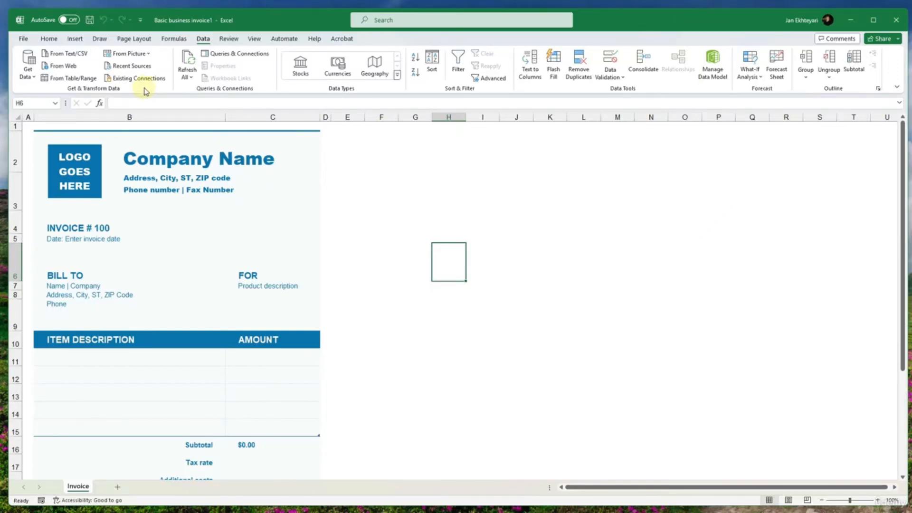
{"action": "left_click", "coordinate": [143, 54]}
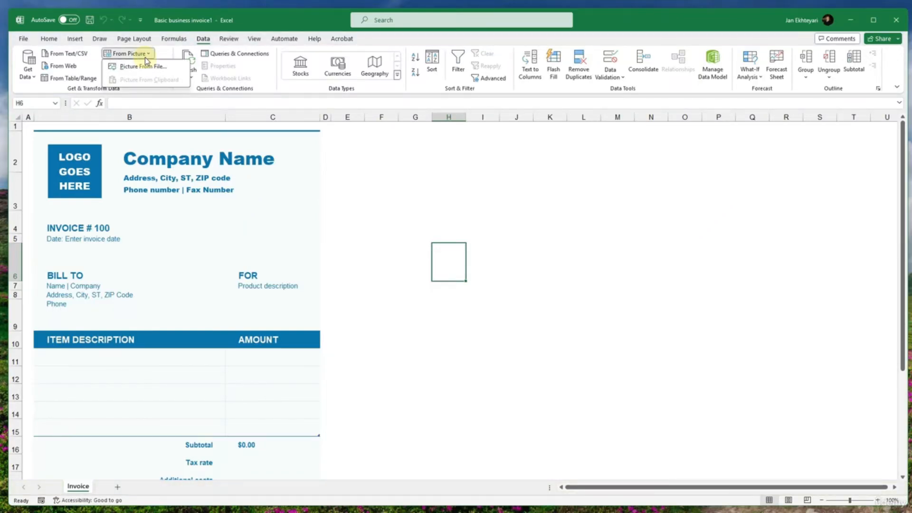
{"action": "left_click", "coordinate": [144, 57]}
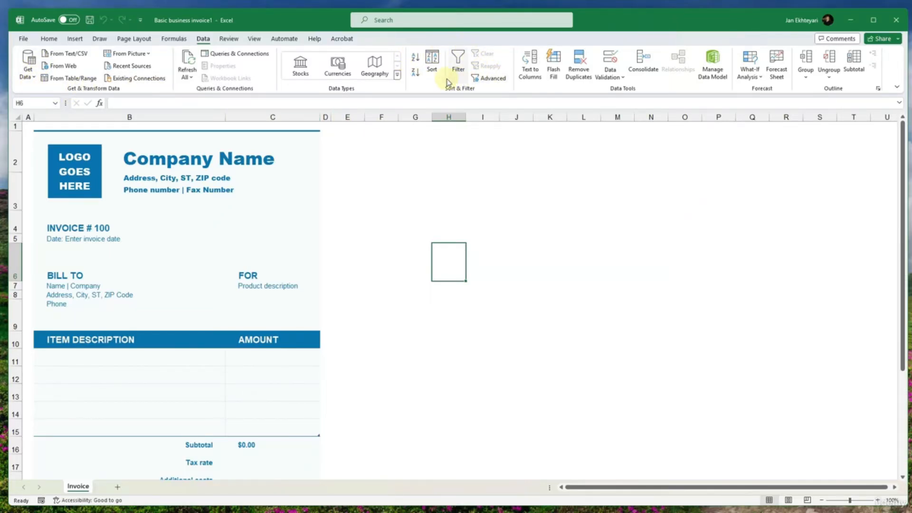
{"action": "left_click", "coordinate": [477, 78]}
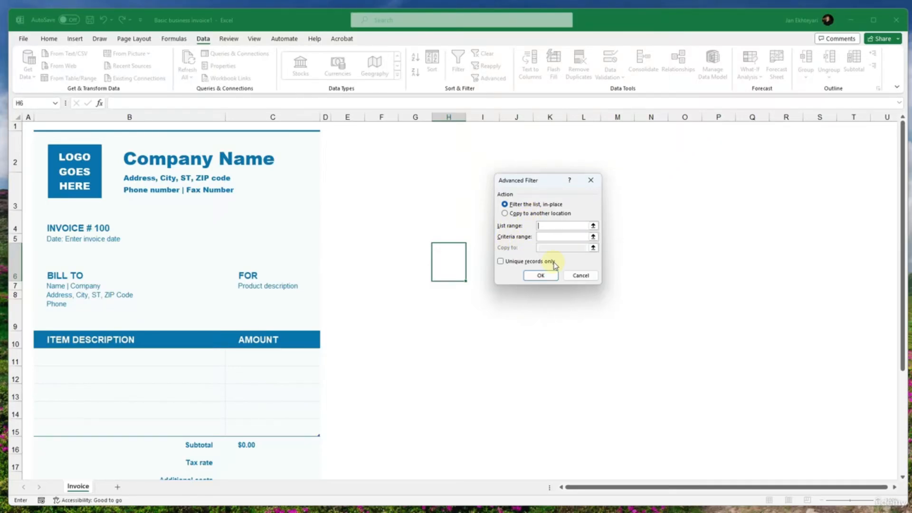
{"action": "left_click", "coordinate": [572, 274]}
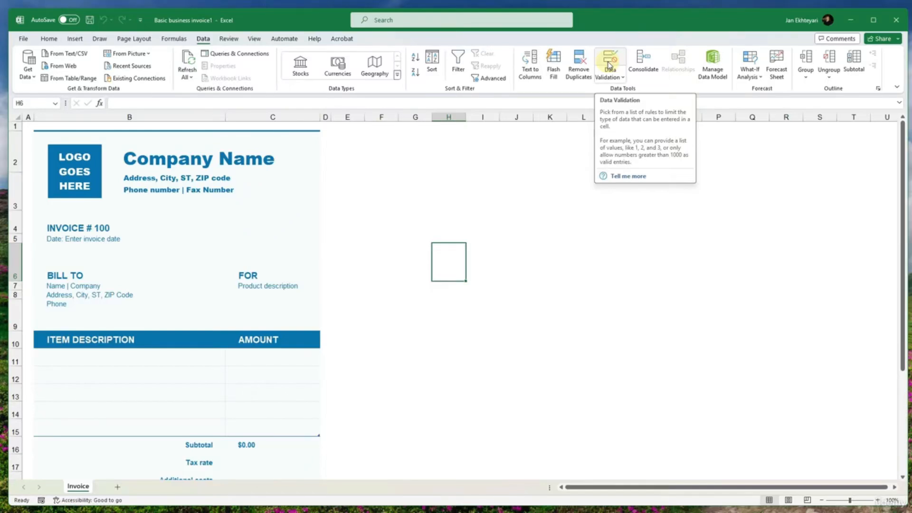
{"action": "scroll", "coordinate": [218, 313], "scroll_direction": "down", "scroll_amount": 2}
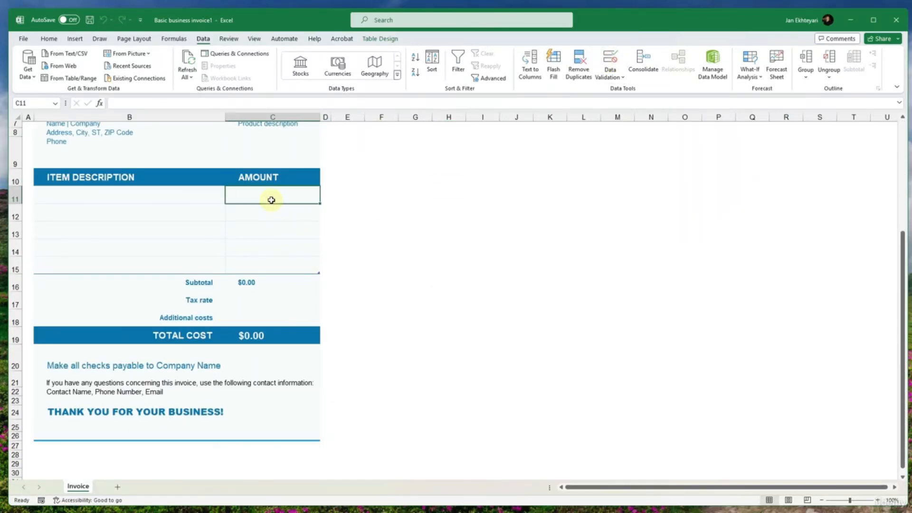
{"action": "left_click", "coordinate": [271, 199]}
{"action": "double_click", "coordinate": [282, 207]}
{"action": "type", "text": "1"}
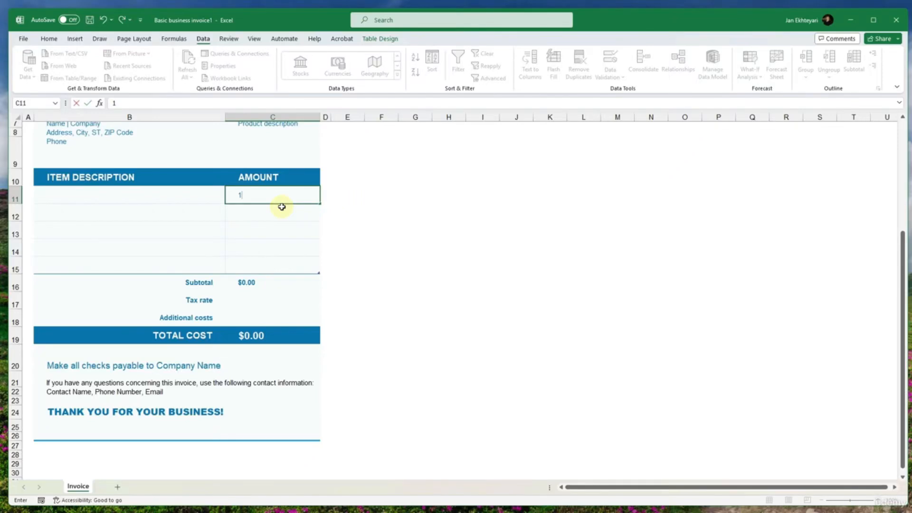
{"action": "key", "text": "BackSpace"}
{"action": "type", "text": "2-9"}
{"action": "key", "text": "BackSpace"}
{"action": "key", "text": "BackSpace"}
{"action": "key", "text": "BackSpace"}
{"action": "left_click", "coordinate": [269, 223]}
{"action": "left_click", "coordinate": [265, 198]}
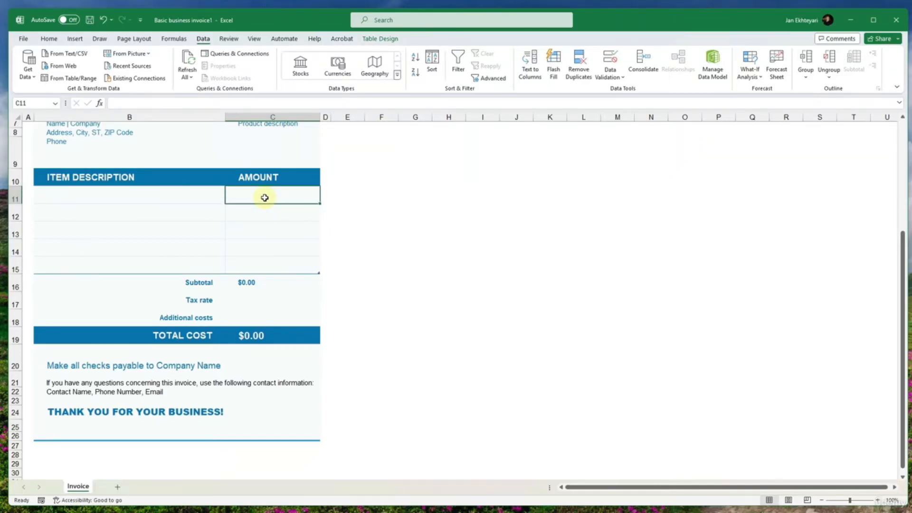
{"action": "left_click", "coordinate": [266, 219]}
{"action": "left_click", "coordinate": [260, 200]}
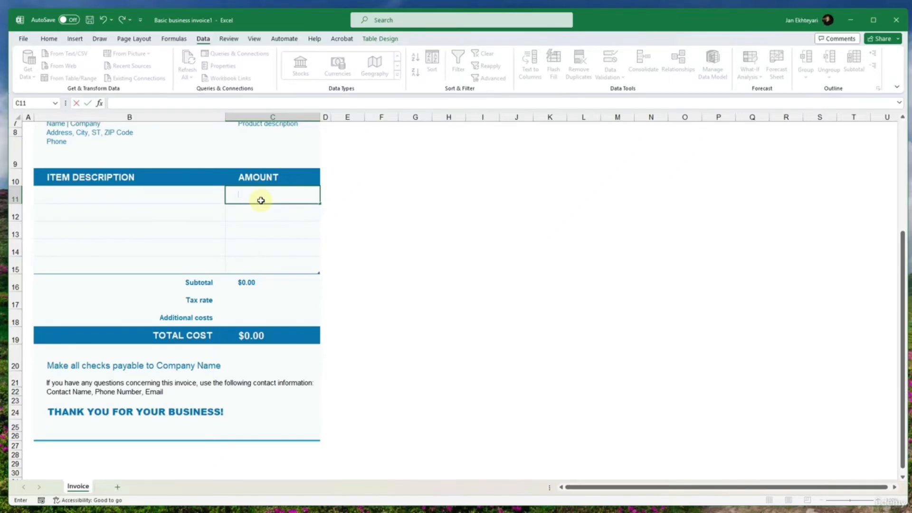
{"action": "type", "text": "2"}
{"action": "key", "text": "BackSpace"}
{"action": "left_click", "coordinate": [261, 245]}
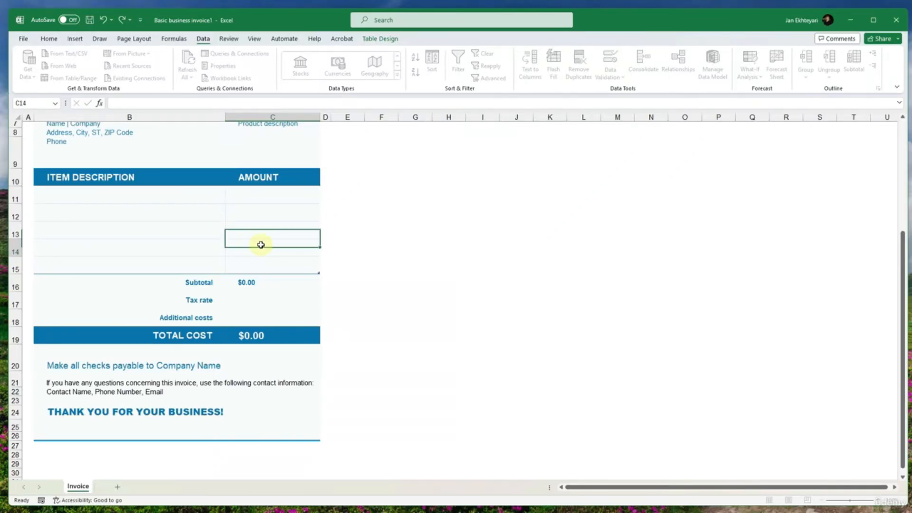
{"action": "left_click", "coordinate": [252, 198]}
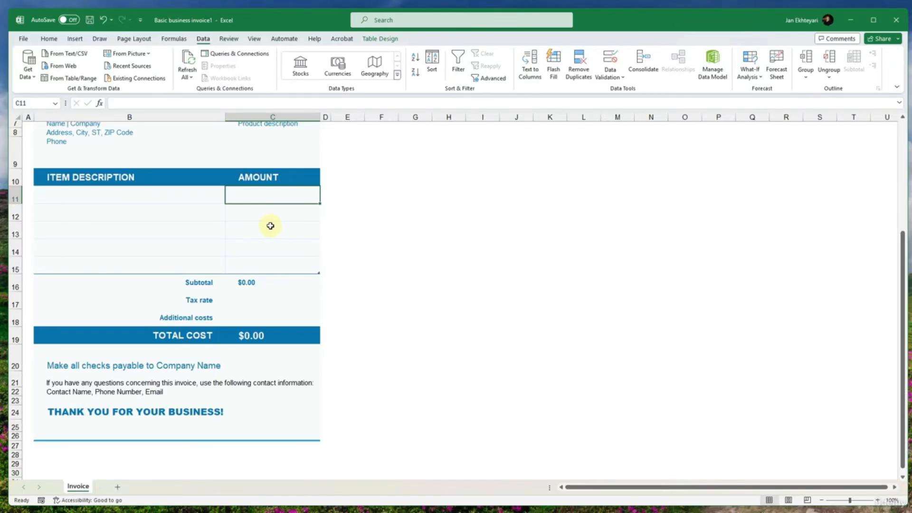
{"action": "type", "text": "1"}
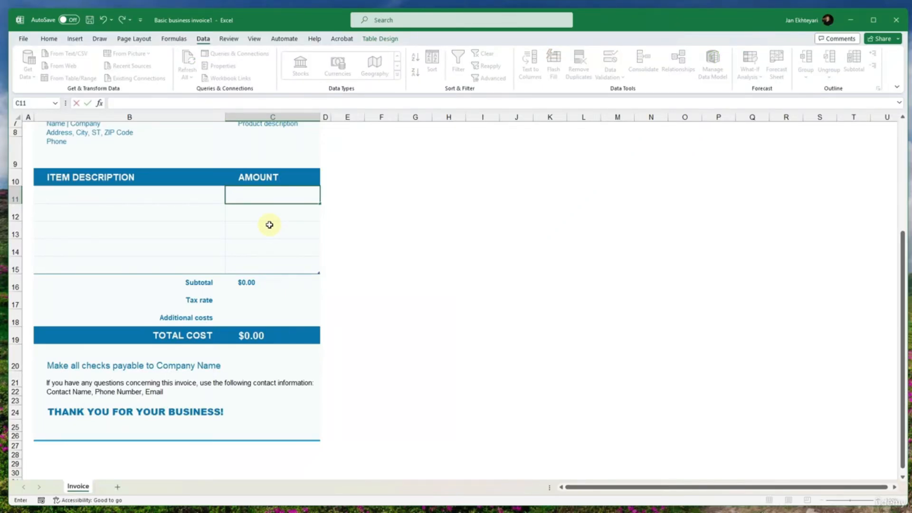
{"action": "left_click", "coordinate": [264, 179]}
- Open the data validation settings for C11, the first cell under AMOUNT in the invoice table
{"action": "left_click", "coordinate": [266, 196]}
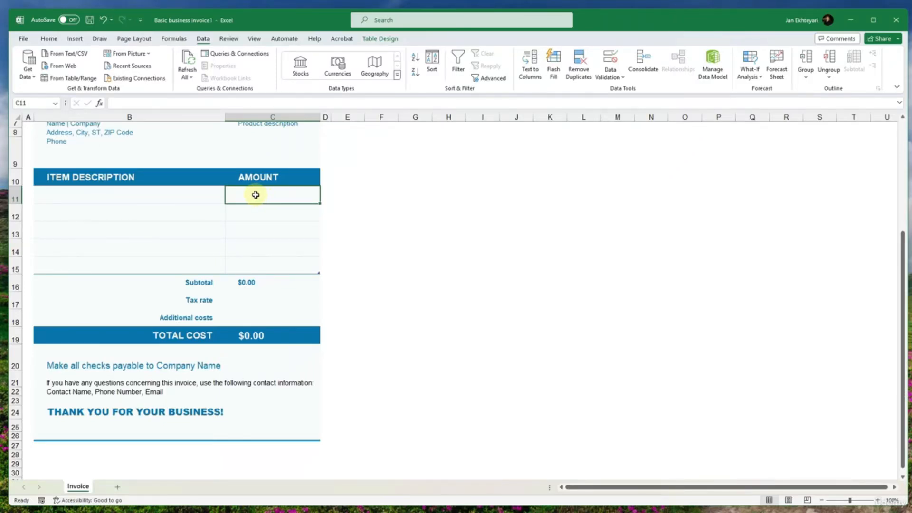
{"action": "scroll", "coordinate": [180, 235], "scroll_direction": "up", "scroll_amount": 2}
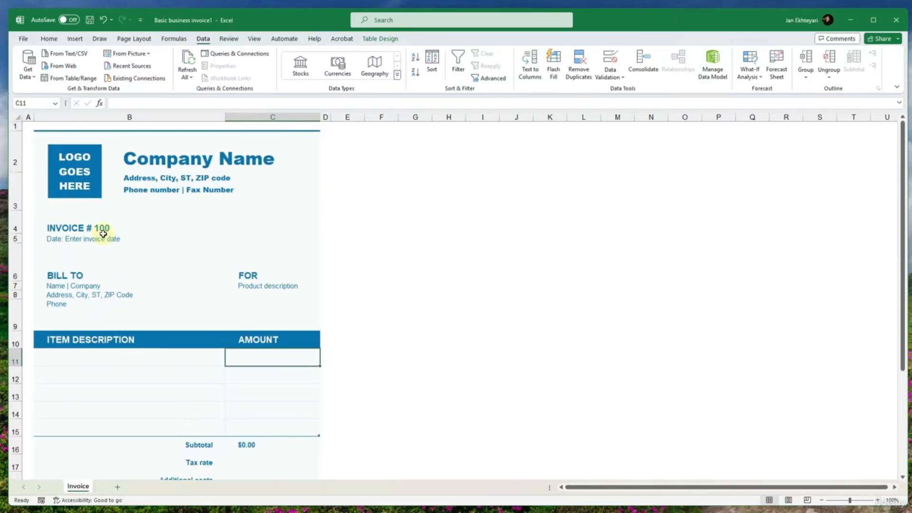
{"action": "scroll", "coordinate": [103, 234], "scroll_direction": "down", "scroll_amount": 2}
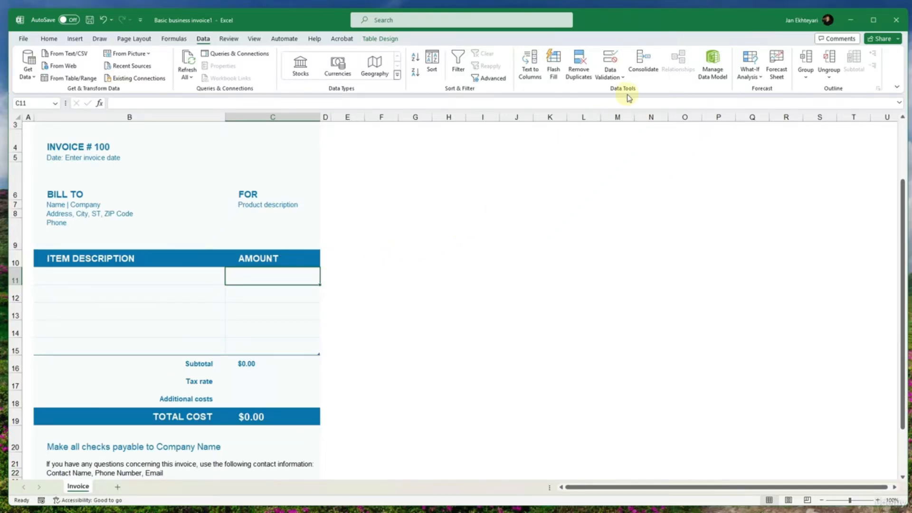
{"action": "left_click", "coordinate": [616, 76]}
{"action": "left_click", "coordinate": [629, 91]}
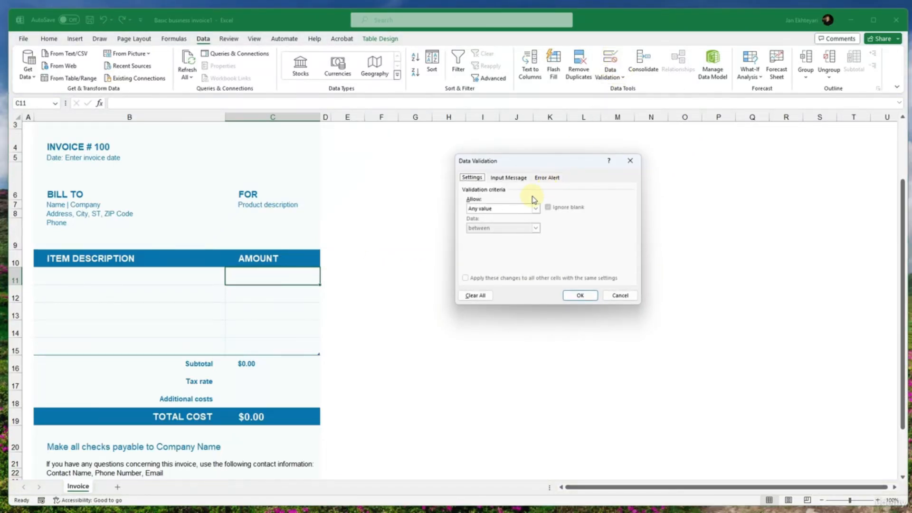
{"action": "left_click", "coordinate": [494, 209]}
{"action": "left_click", "coordinate": [493, 209]}
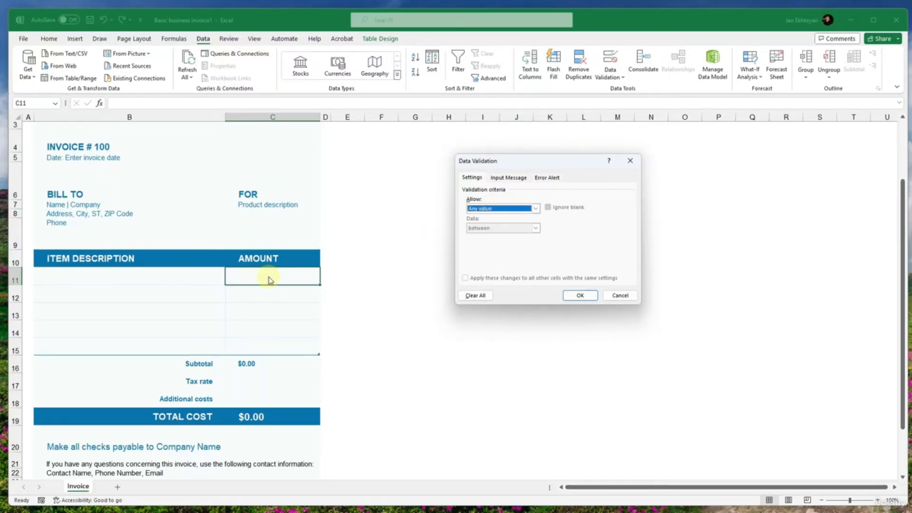
{"action": "left_click", "coordinate": [498, 208]}
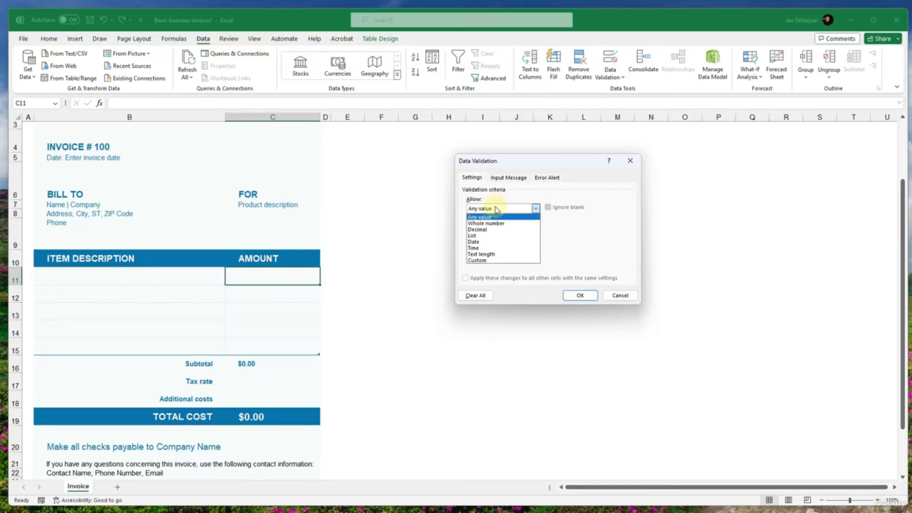
{"action": "left_click", "coordinate": [489, 260]}
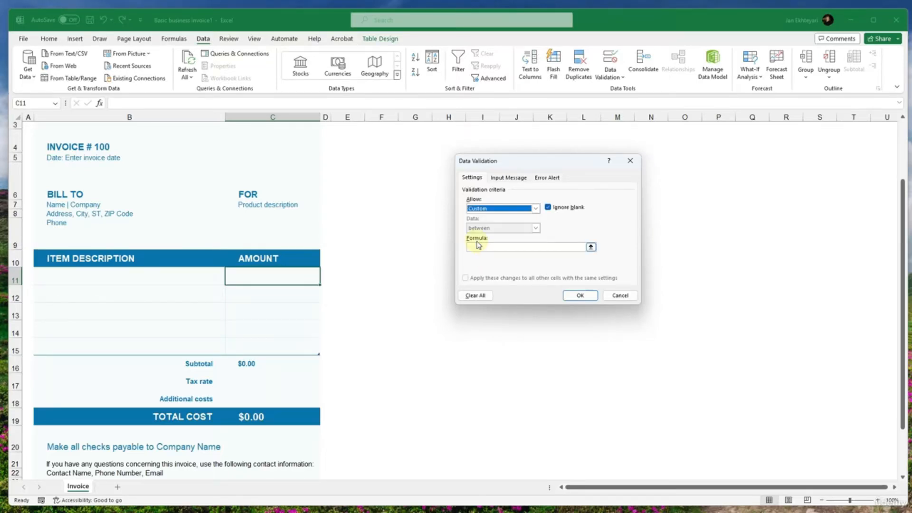
{"action": "left_click", "coordinate": [482, 209]}
{"action": "left_click", "coordinate": [491, 230]}
{"action": "left_click", "coordinate": [492, 228]}
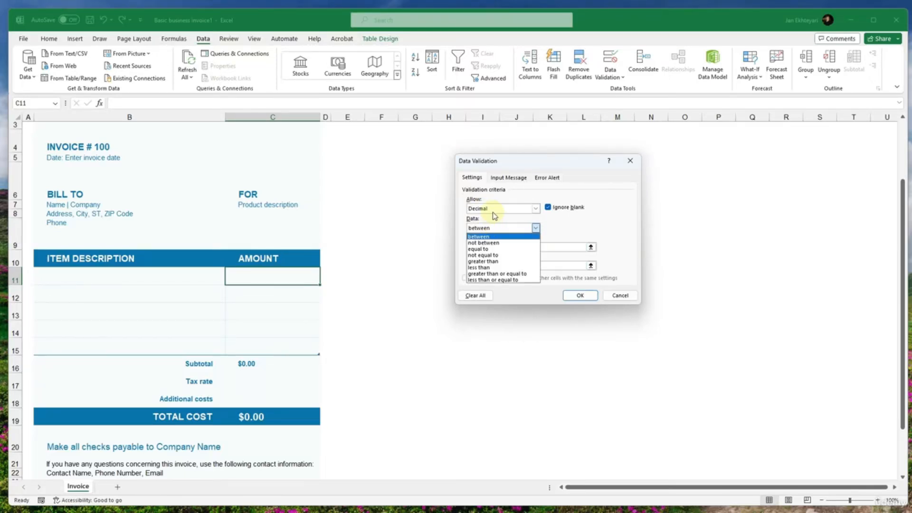
- Set the validation rule for C11 to allow whole numbers between a minimum of 2 and a maximum of 9
{"action": "left_click", "coordinate": [493, 210]}
{"action": "left_click", "coordinate": [486, 223]}
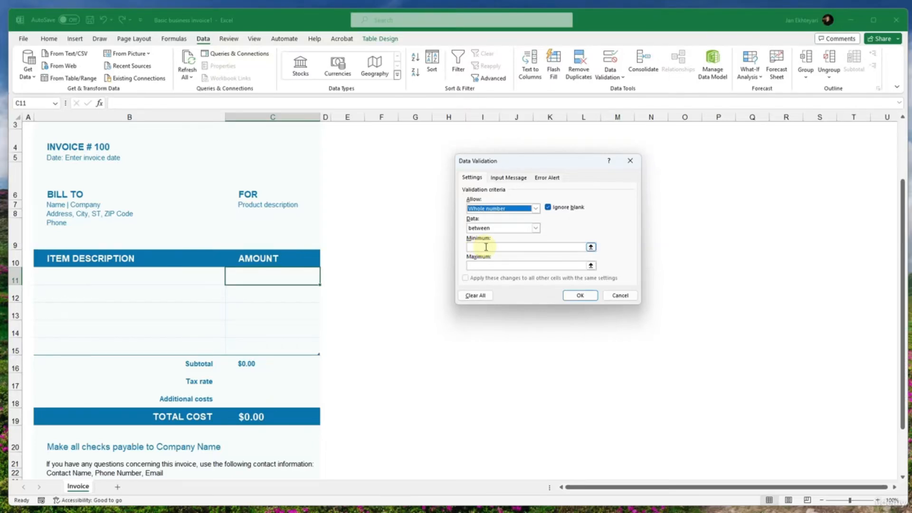
{"action": "left_click", "coordinate": [478, 246]}
{"action": "type", "text": "2"}
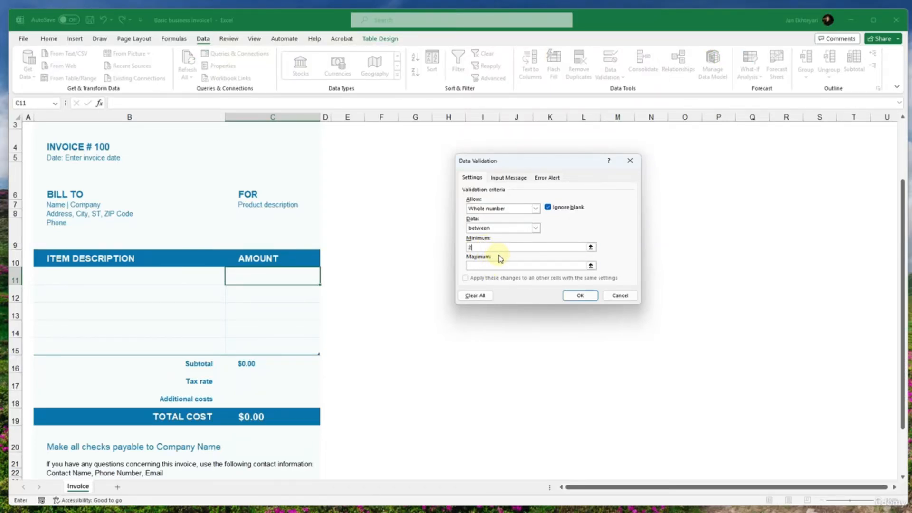
{"action": "left_click", "coordinate": [482, 264]}
{"action": "type", "text": "9"}
- Review the input message and error alert options for C11 and apply the whole-number validation rule
{"action": "left_click", "coordinate": [509, 178]}
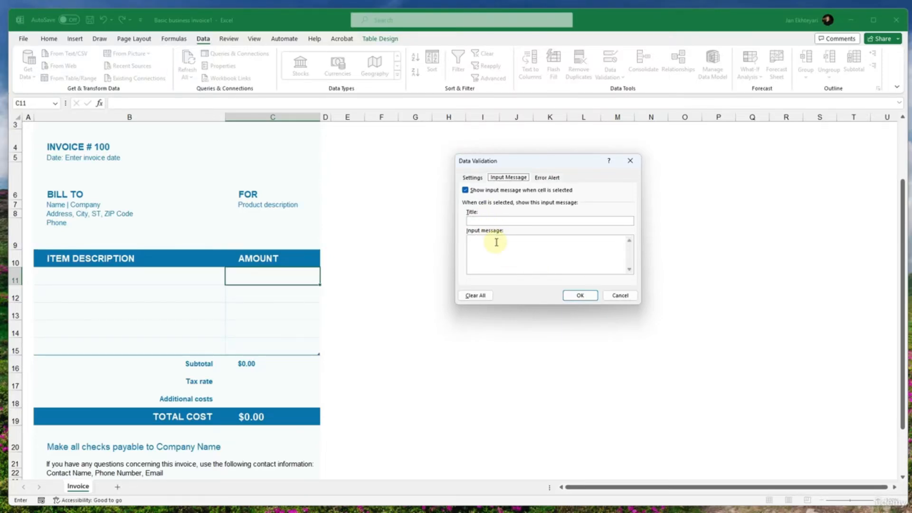
{"action": "left_click", "coordinate": [548, 178]}
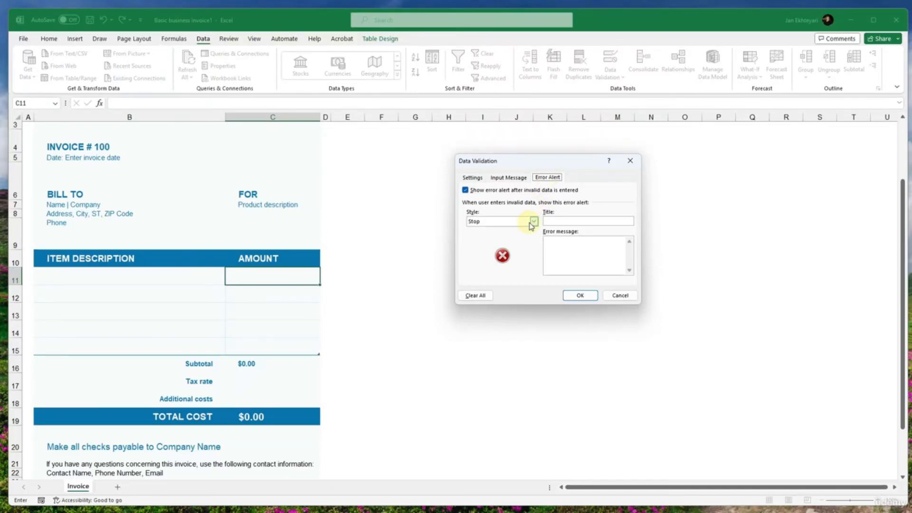
{"action": "left_click", "coordinate": [569, 295]}
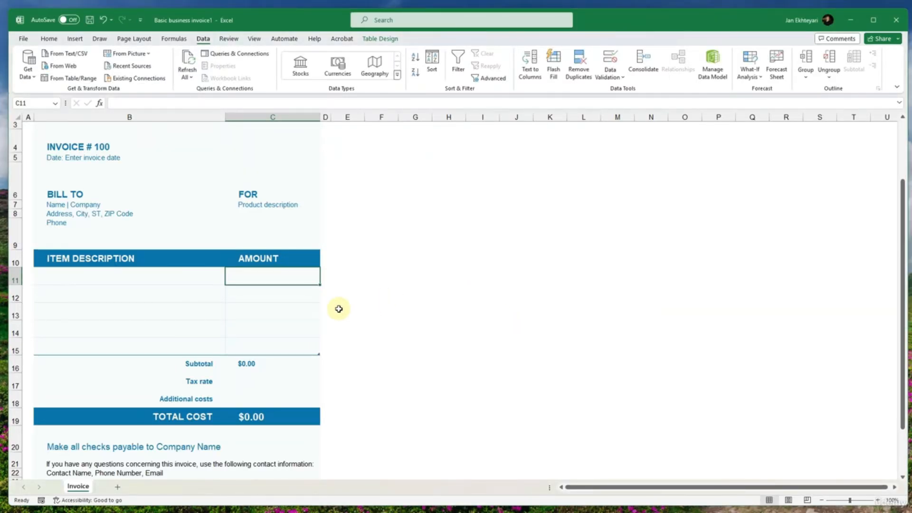
- Try to enter 1 in C11 to test the validation rule, and dismiss the alert
{"action": "type", "text": "1"}
{"action": "key", "text": "Return"}
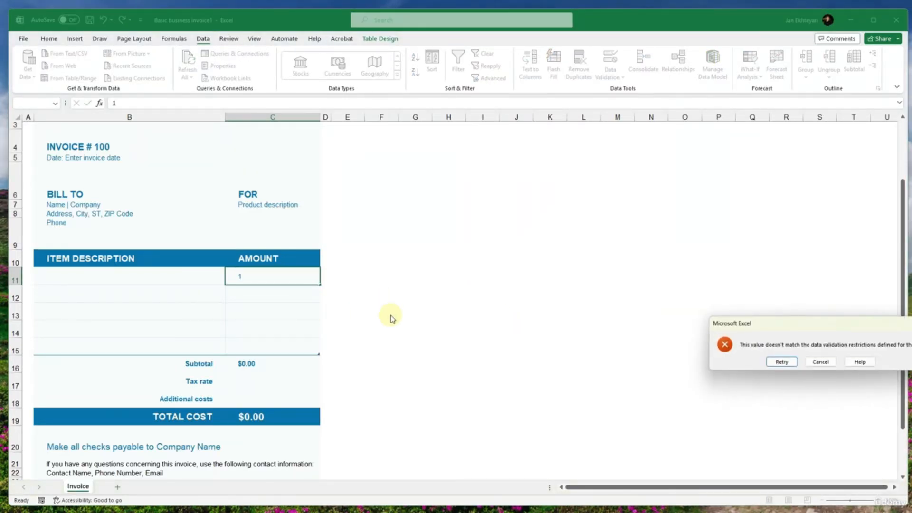
{"action": "left_click_drag", "start_coordinate": [836, 322], "coordinate": [484, 240]}
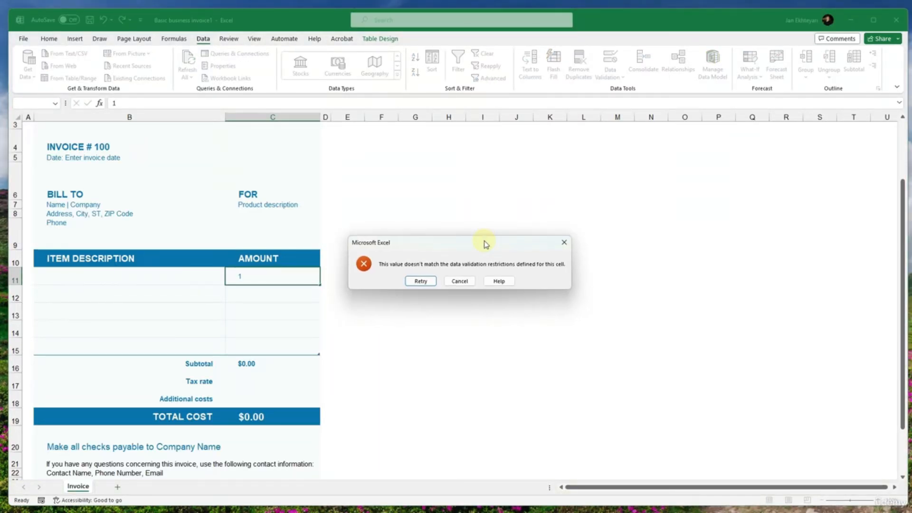
{"action": "left_click", "coordinate": [560, 245]}
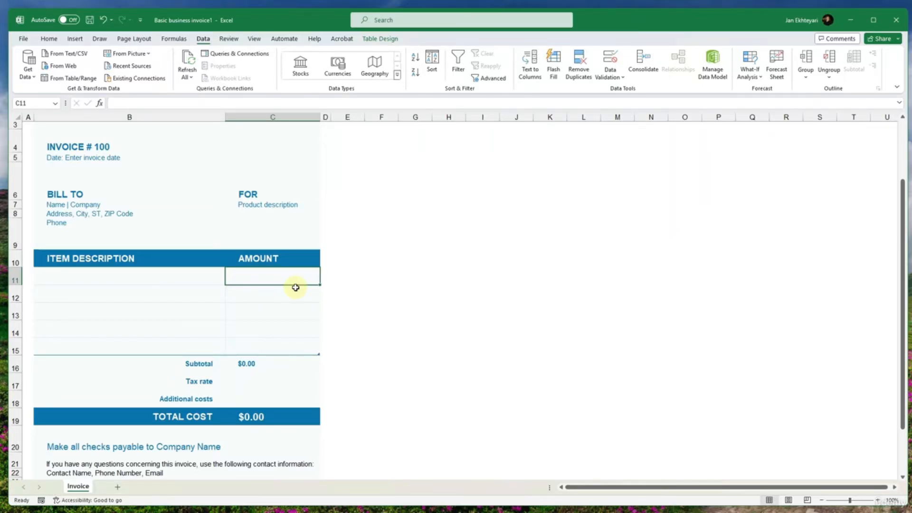
- Add list validation with an in-cell dropdown to B11, the first cell under ITEM DESCRIPTION, using P3:P9 as the source
{"action": "left_click", "coordinate": [179, 277]}
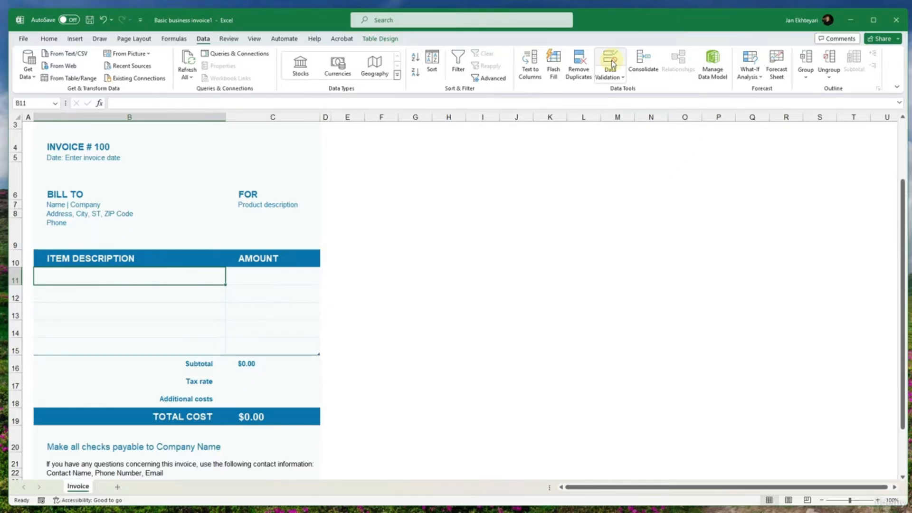
{"action": "left_click", "coordinate": [610, 75]}
{"action": "left_click", "coordinate": [613, 91]}
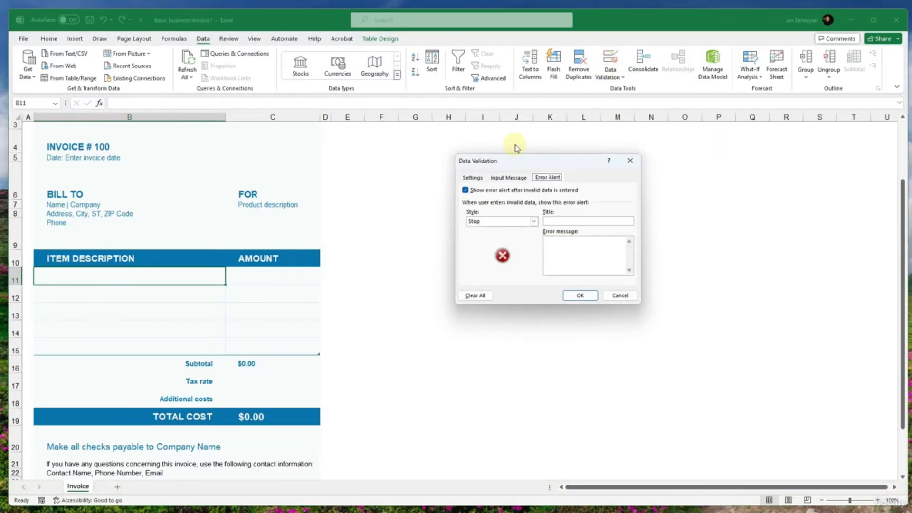
{"action": "left_click", "coordinate": [471, 177]}
{"action": "left_click", "coordinate": [491, 208]}
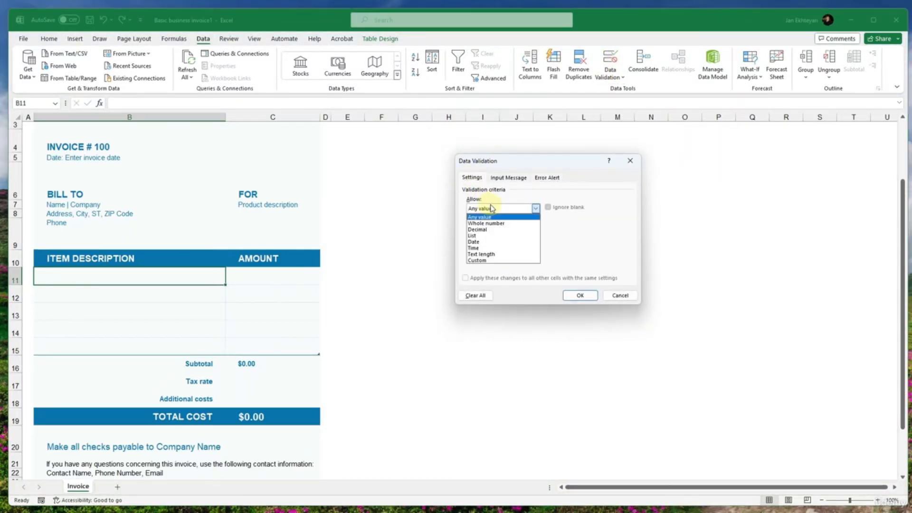
{"action": "left_click", "coordinate": [479, 235]}
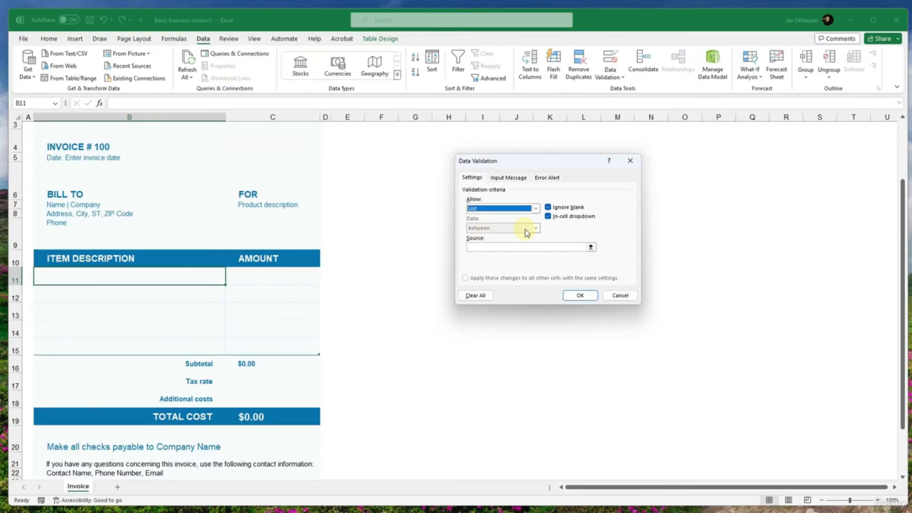
{"action": "left_click", "coordinate": [509, 246]}
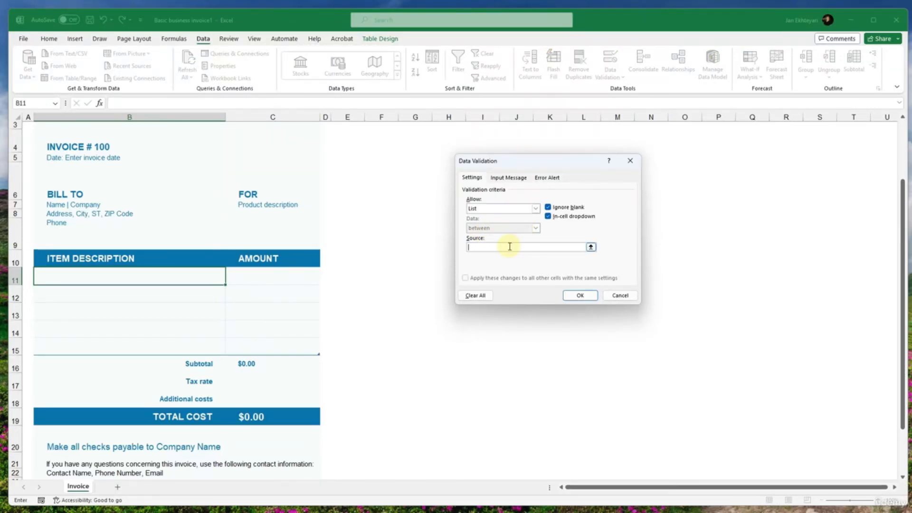
{"action": "left_click_drag", "start_coordinate": [722, 216], "coordinate": [721, 316]}
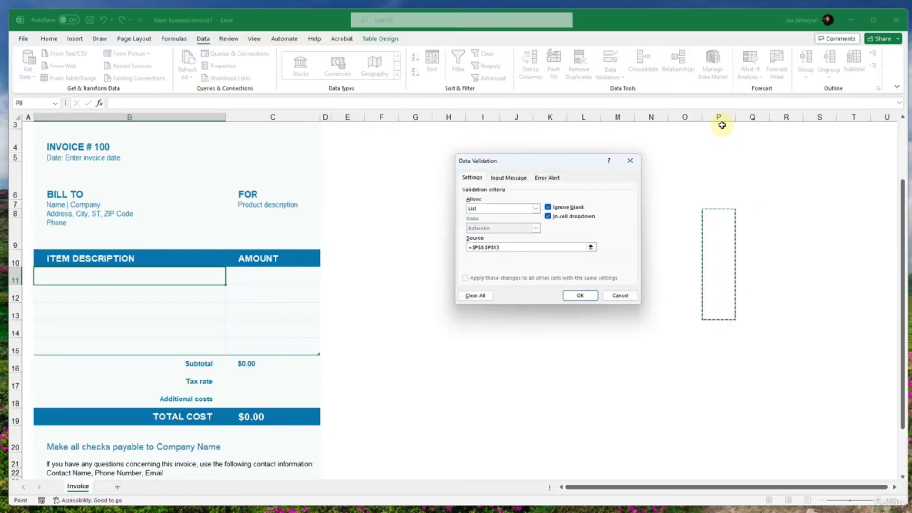
{"action": "left_click_drag", "start_coordinate": [722, 125], "coordinate": [708, 250]}
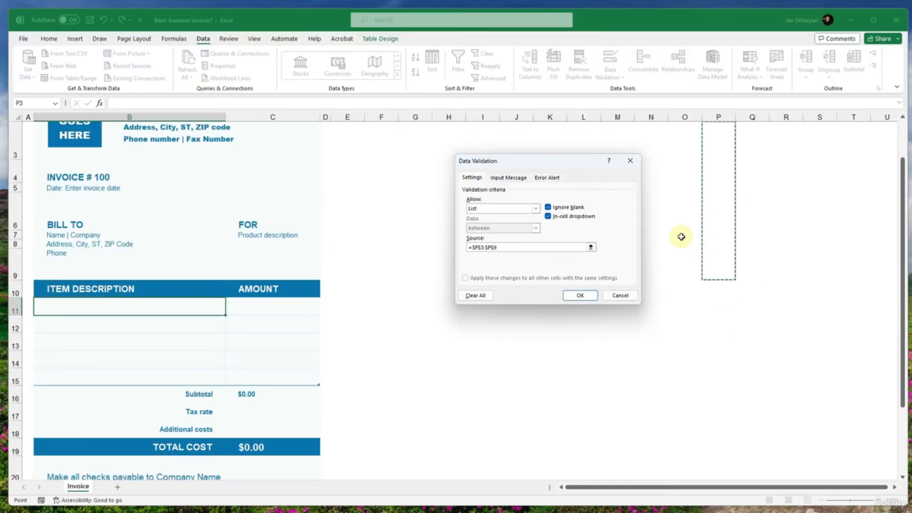
{"action": "left_click", "coordinate": [581, 296]}
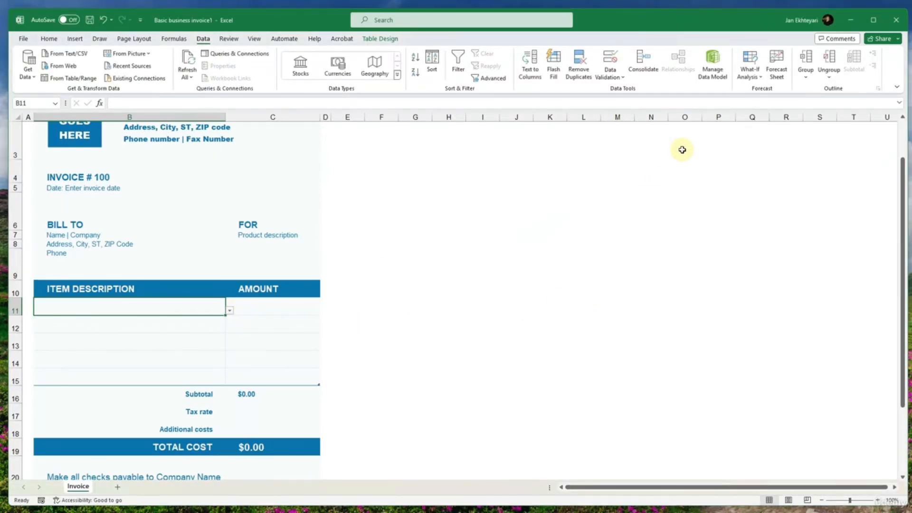
- Fill the list source cells P3:P6 with Item 01, Item 02, Item 03 and Item 04
{"action": "left_click", "coordinate": [722, 142]}
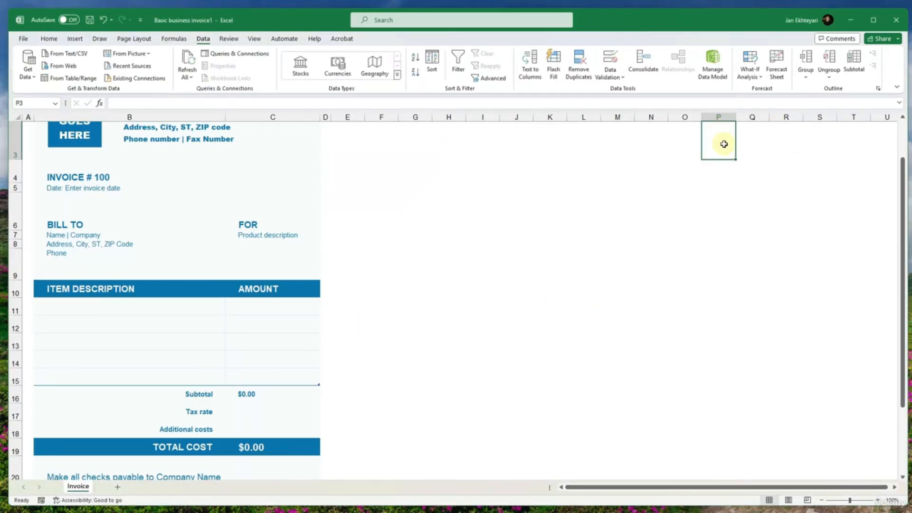
{"action": "type", "text": "Item "}
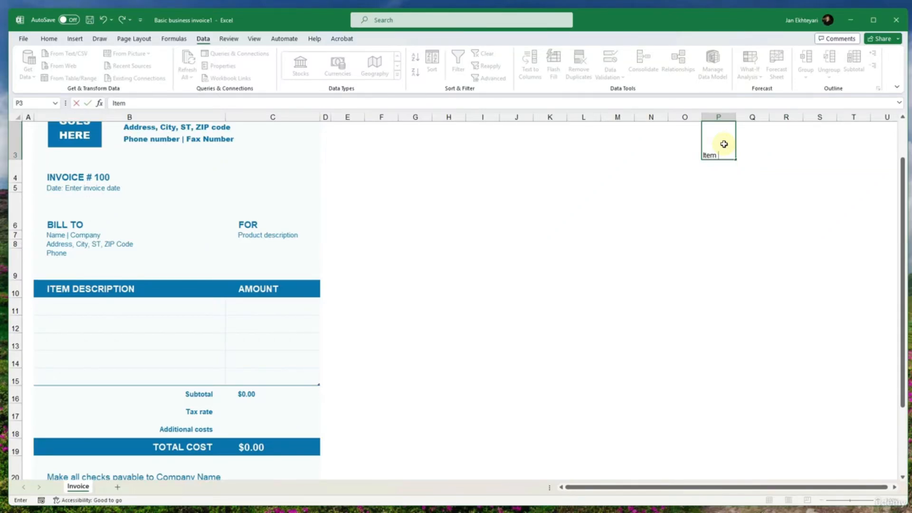
{"action": "type", "text": "01"}
{"action": "key", "text": "Return"}
{"action": "type", "text": "Item 02"}
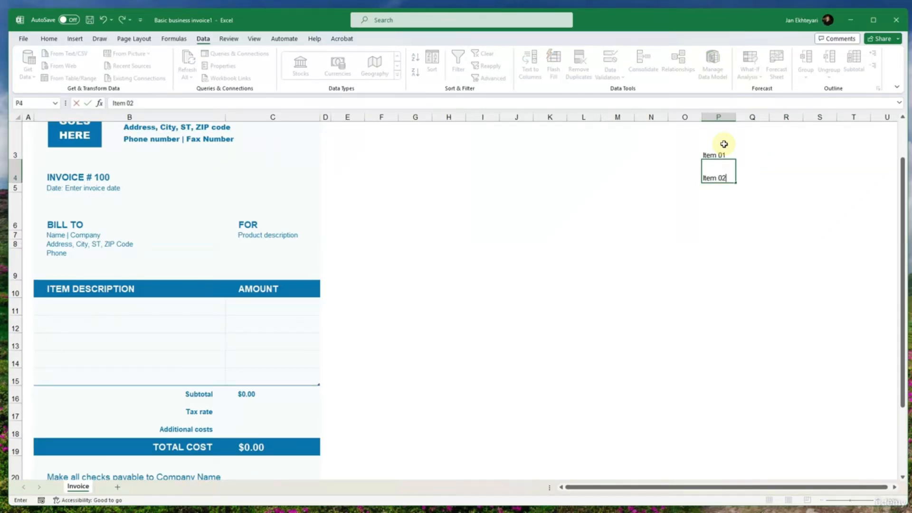
{"action": "key", "text": "Return"}
{"action": "type", "text": "Item "}
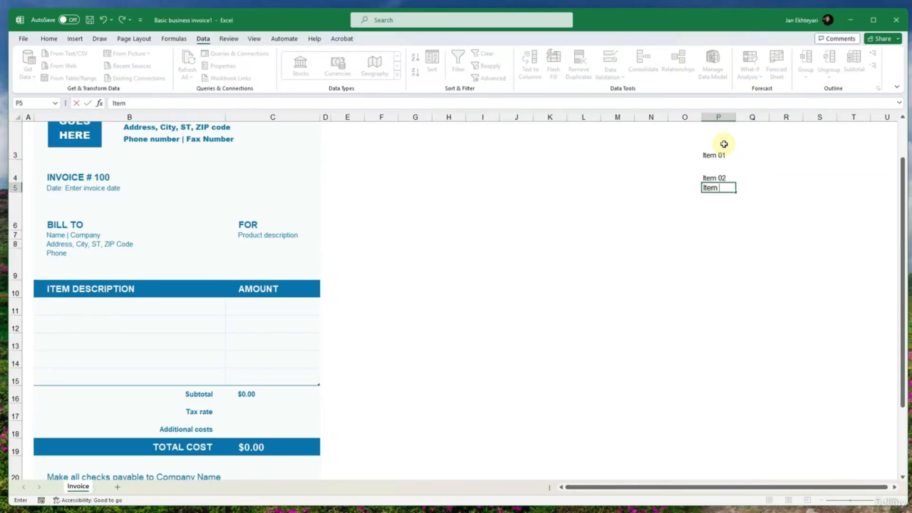
{"action": "type", "text": "03"}
{"action": "key", "text": "Return"}
{"action": "type", "text": "Item"}
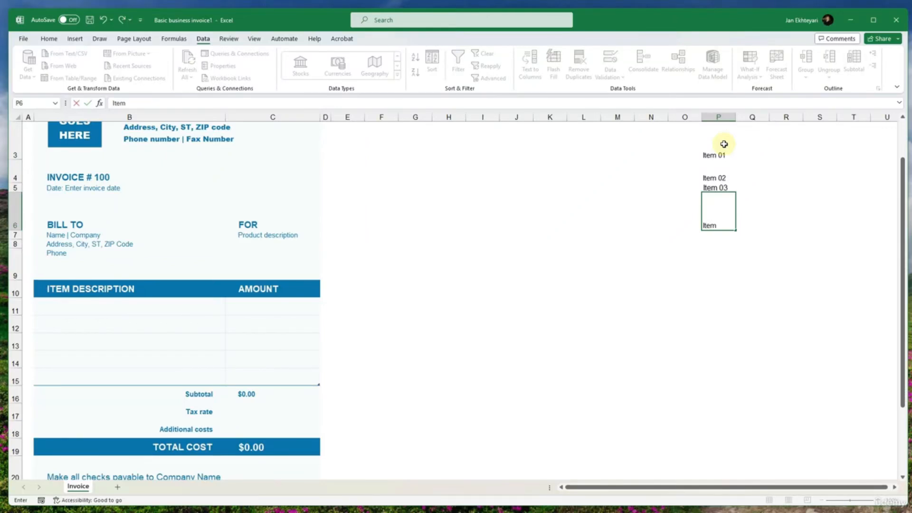
{"action": "type", "text": " 04"}
{"action": "key", "text": "Return"}
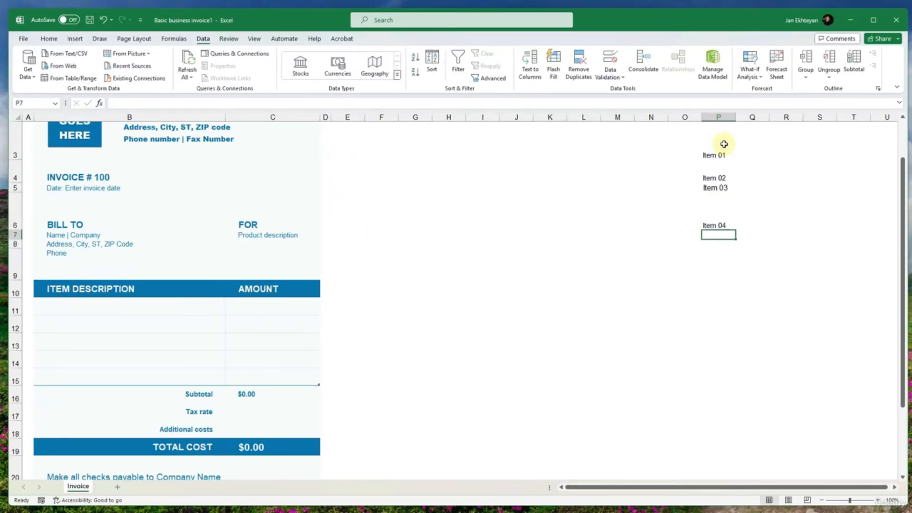
- Choose Item 01 from the dropdown list in B11
{"action": "left_click", "coordinate": [198, 317]}
{"action": "left_click", "coordinate": [209, 310]}
{"action": "left_click", "coordinate": [229, 310]}
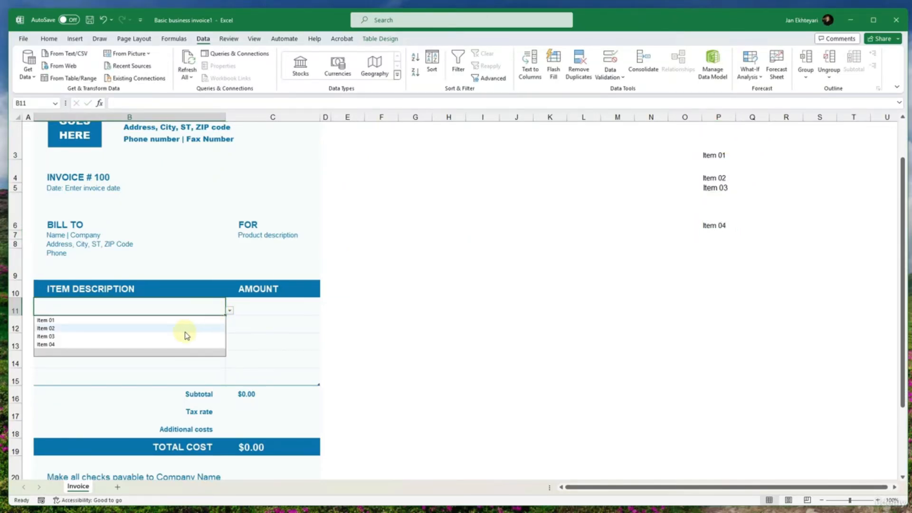
{"action": "left_click", "coordinate": [197, 320]}
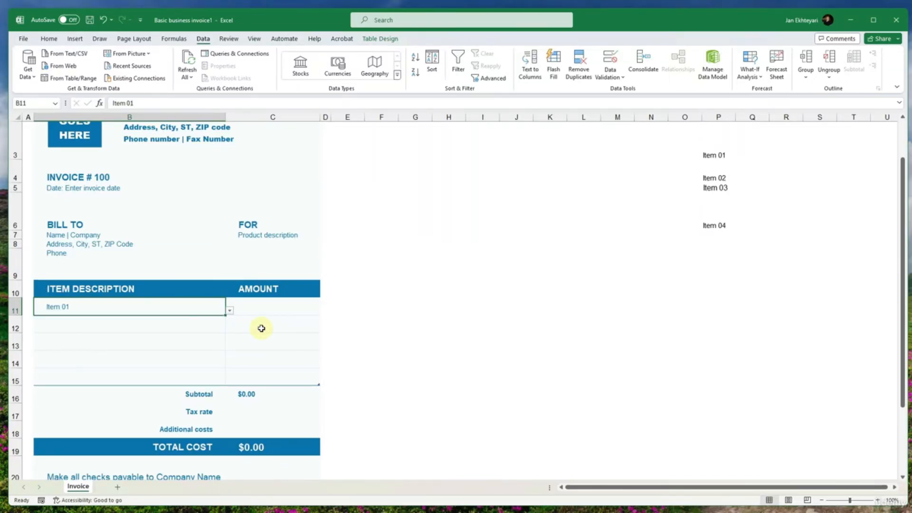
- Rename the AMOUNT header in C10 to QTY
{"action": "left_click", "coordinate": [266, 312]}
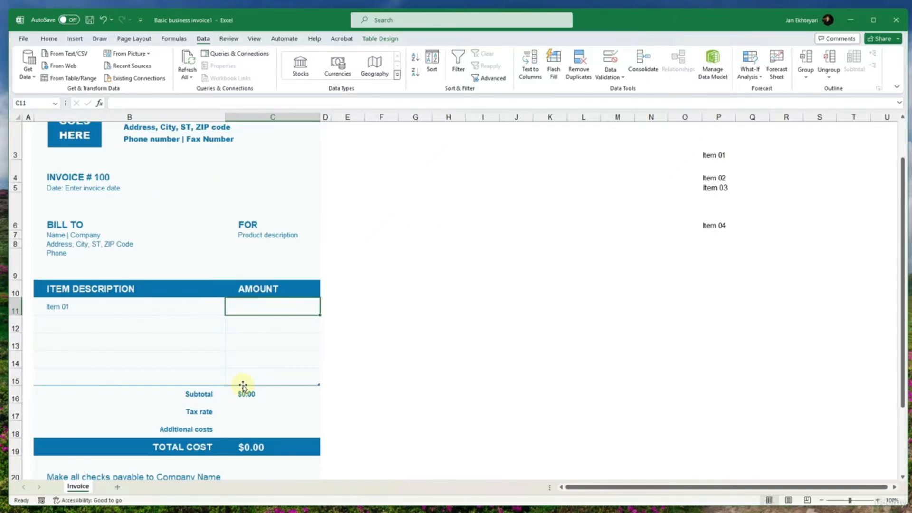
{"action": "left_click", "coordinate": [281, 290]}
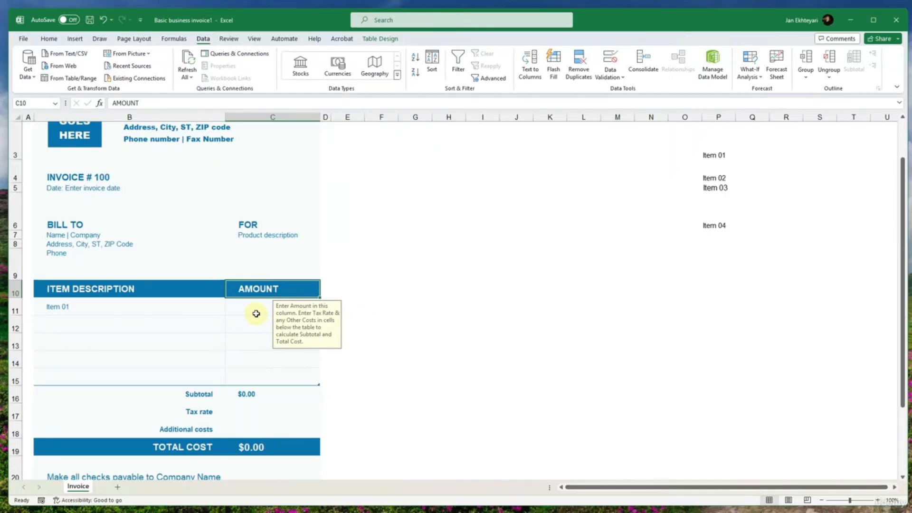
{"action": "type", "text": "Qunitiy"}
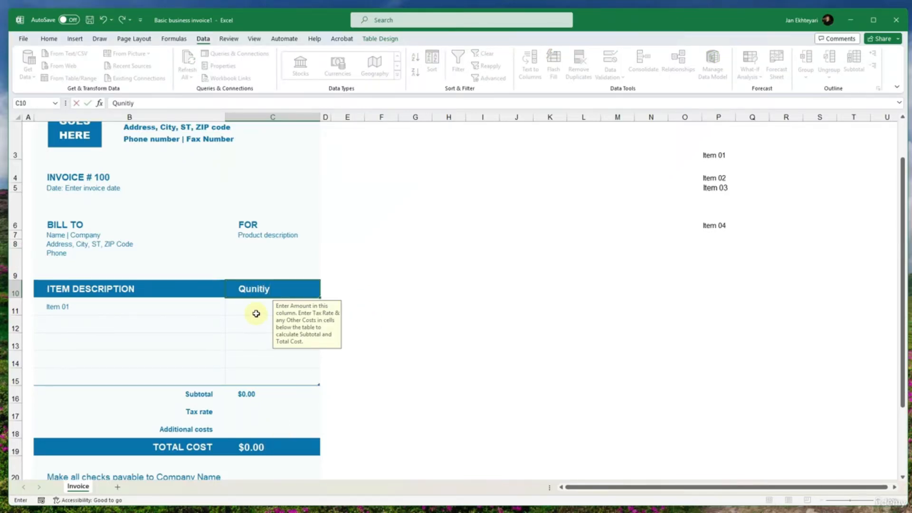
{"action": "key", "text": "BackSpace"}
{"action": "key", "text": "BackSpace"}
{"action": "key", "text": "BackSpace"}
{"action": "key", "text": "BackSpace"}
{"action": "type", "text": "TY"}
{"action": "key", "text": "Return"}
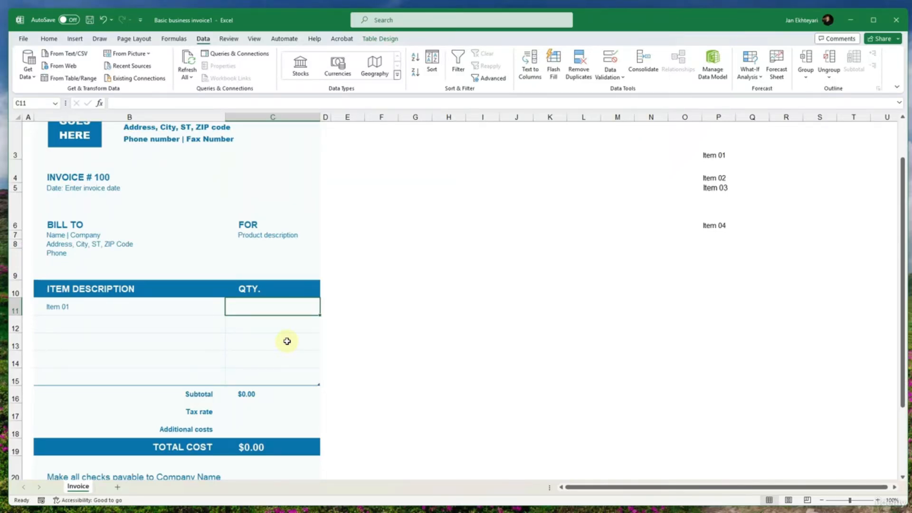
- Examine the Date, Time, Text length and Custom validation criteria for B11, and close the settings without applying changes
{"action": "left_click", "coordinate": [128, 305]}
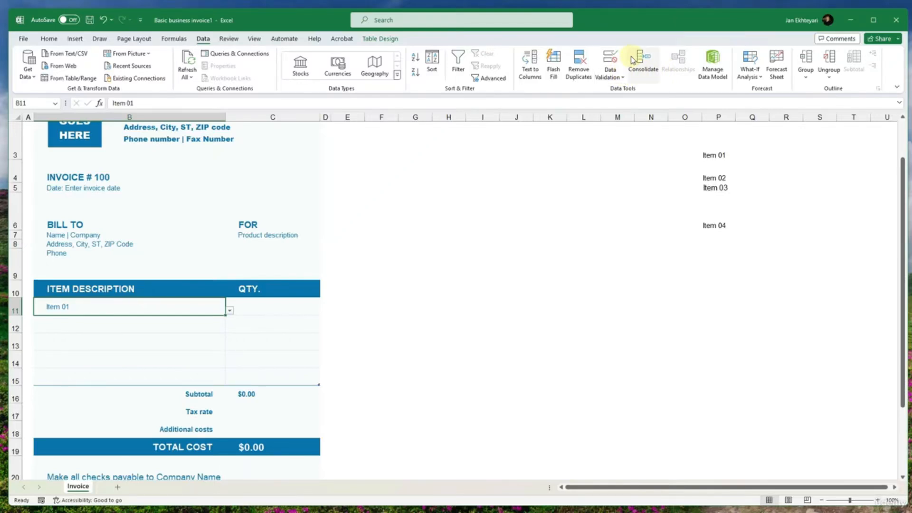
{"action": "left_click", "coordinate": [609, 61]}
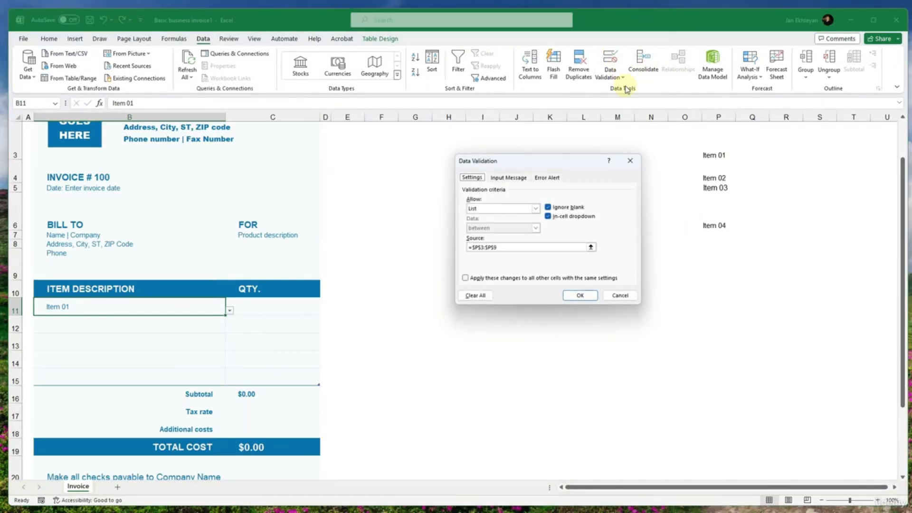
{"action": "left_click", "coordinate": [537, 209]}
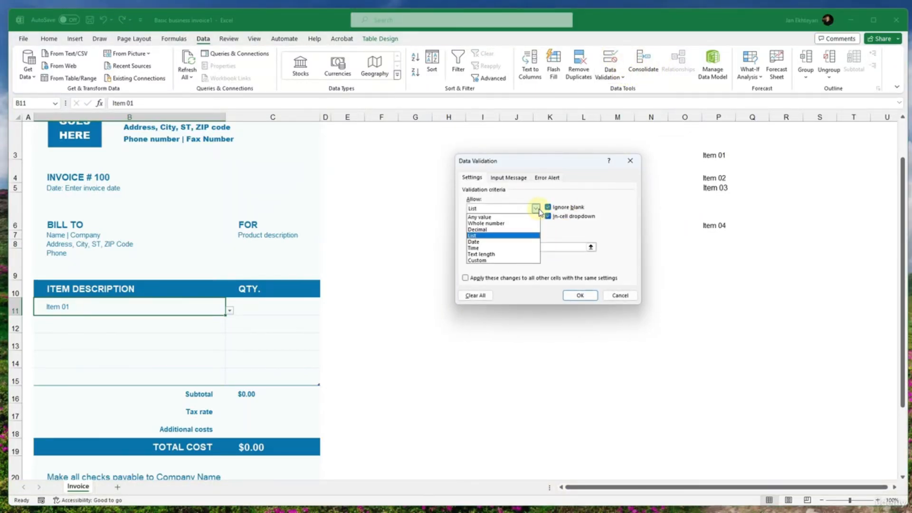
{"action": "left_click", "coordinate": [506, 246]}
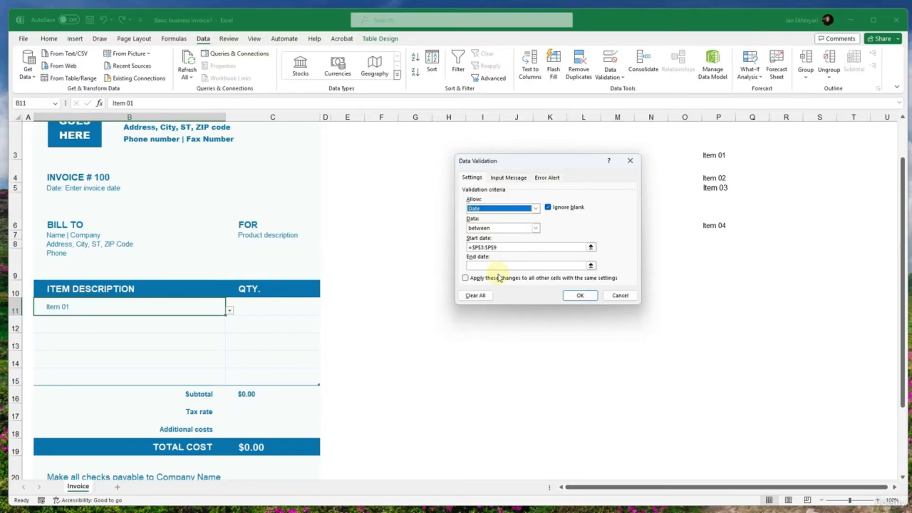
{"action": "left_click", "coordinate": [535, 208]}
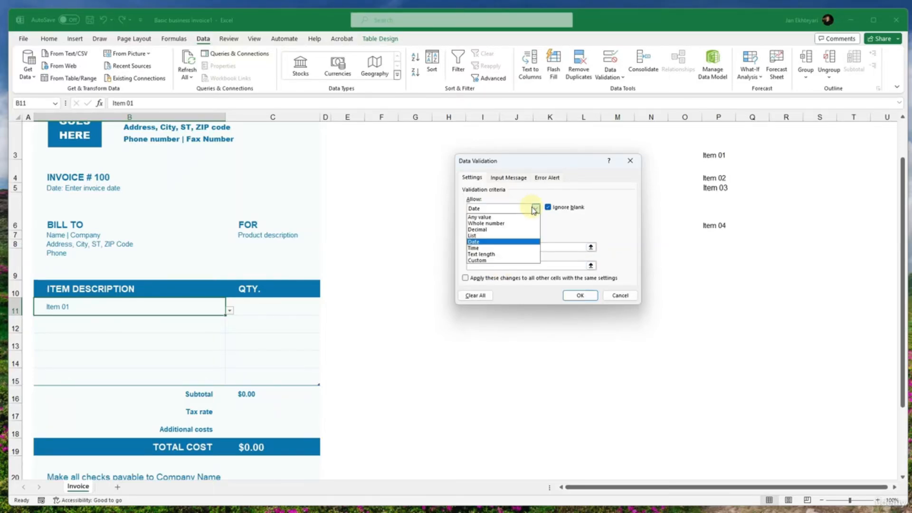
{"action": "left_click", "coordinate": [473, 249]}
{"action": "left_click", "coordinate": [535, 208]}
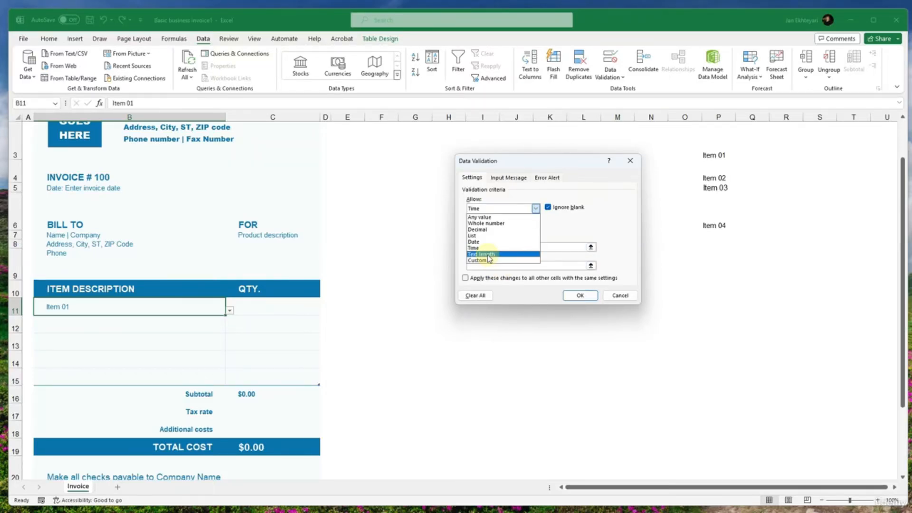
{"action": "left_click", "coordinate": [489, 254]}
{"action": "left_click", "coordinate": [535, 208]}
{"action": "left_click", "coordinate": [483, 261]}
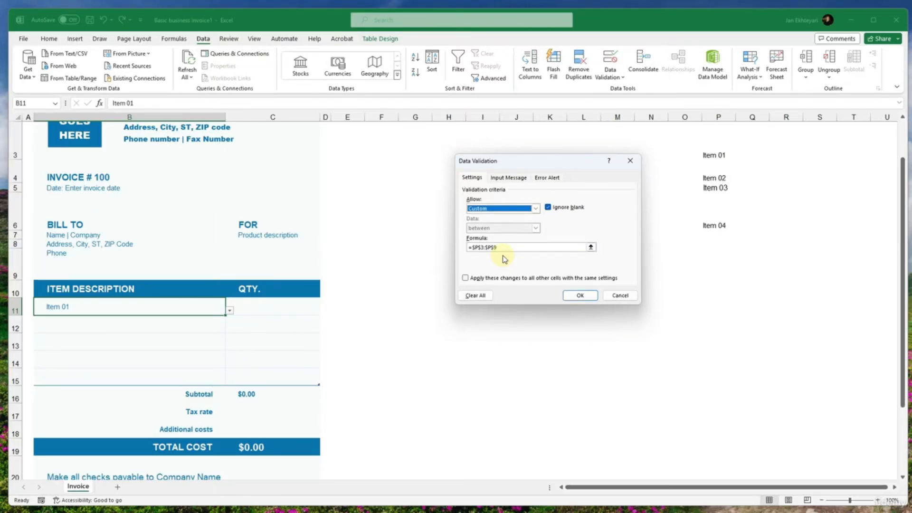
{"action": "left_click", "coordinate": [634, 296]}
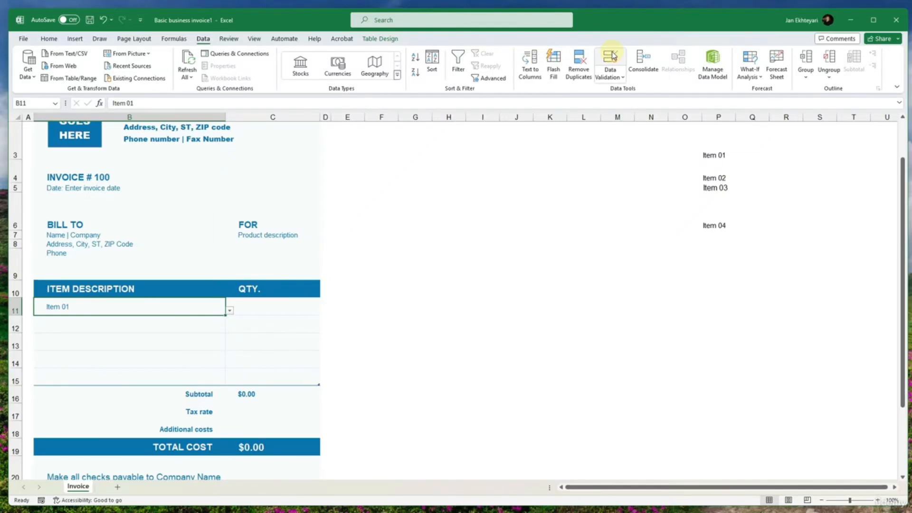
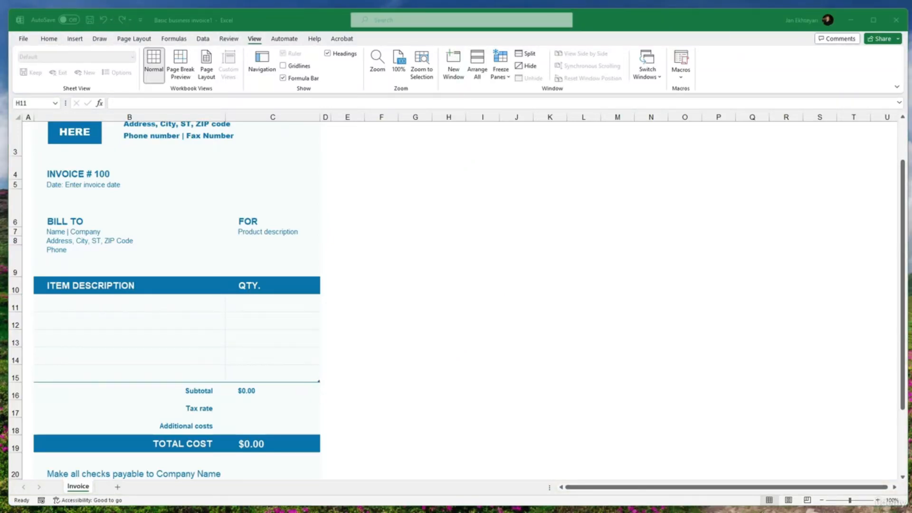
- Run a spelling check on the invoice sheet and dismiss the completion message
{"action": "left_click", "coordinate": [228, 41]}
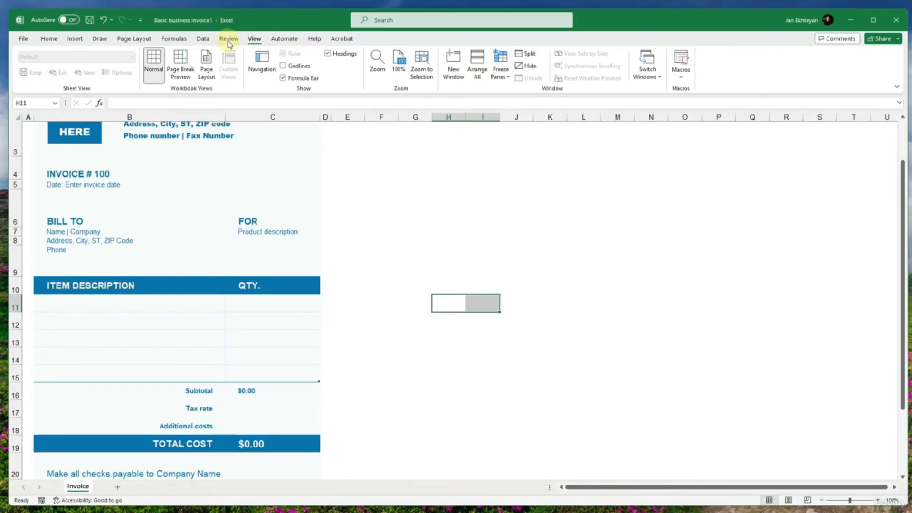
{"action": "left_click", "coordinate": [229, 43]}
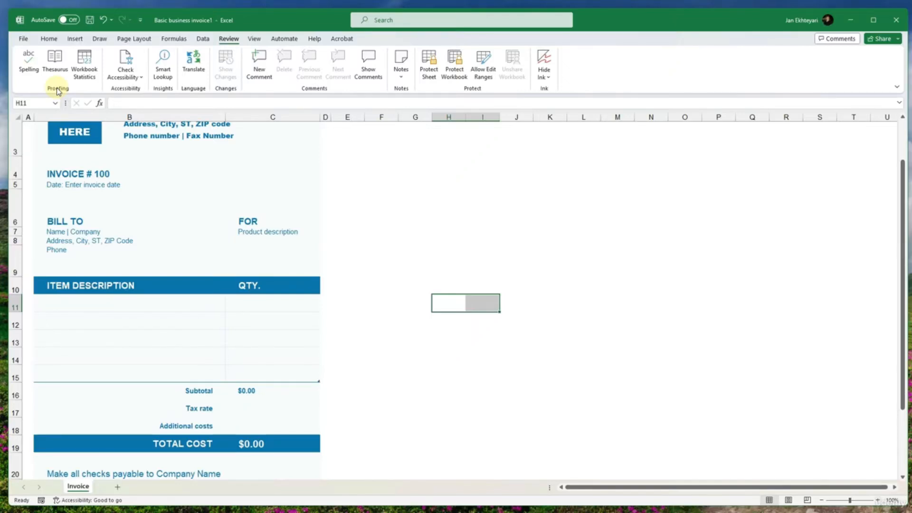
{"action": "left_click", "coordinate": [28, 62]}
{"action": "left_click", "coordinate": [820, 362]}
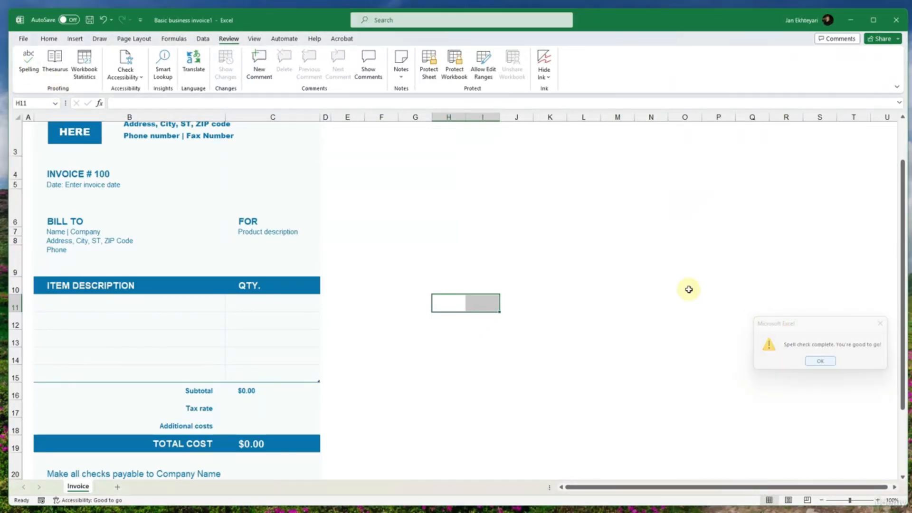
- Look up synonyms for the FOR heading in C6 with the Thesaurus
{"action": "left_click", "coordinate": [55, 63]}
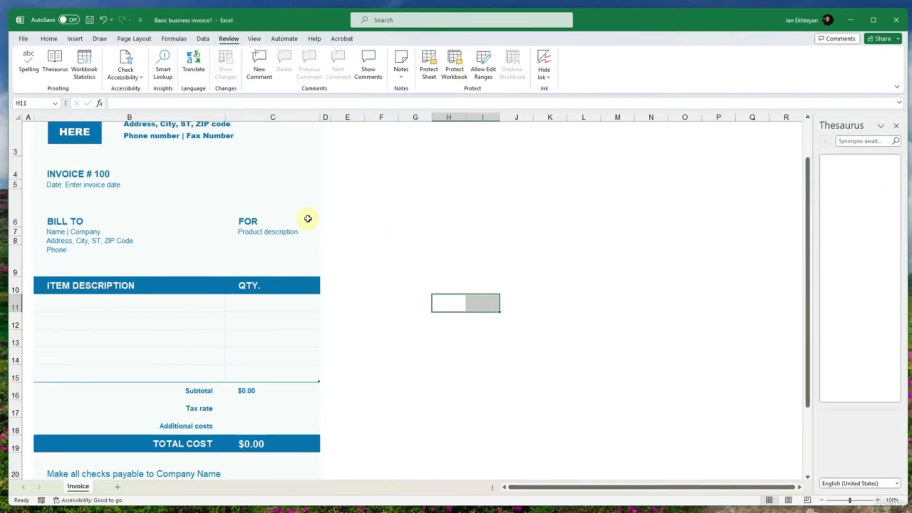
{"action": "left_click", "coordinate": [256, 230]}
{"action": "left_click", "coordinate": [253, 223]}
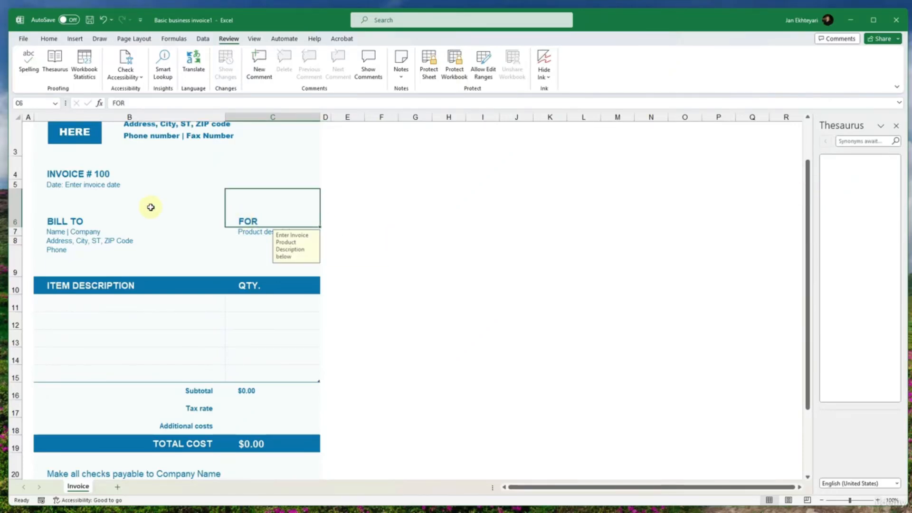
{"action": "left_click", "coordinate": [54, 64]}
- Look up synonyms for the invoice number heading in B4 and for Product description in C7
{"action": "left_click", "coordinate": [87, 173]}
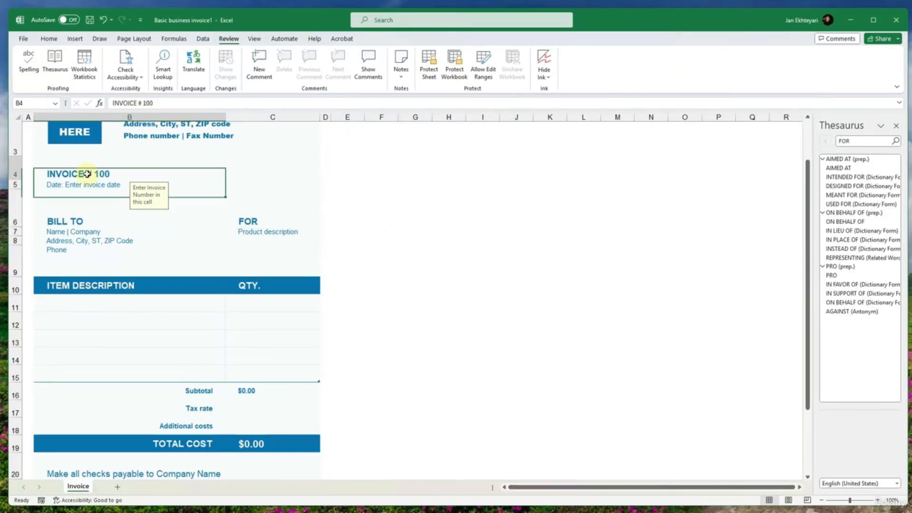
{"action": "left_click", "coordinate": [75, 132]}
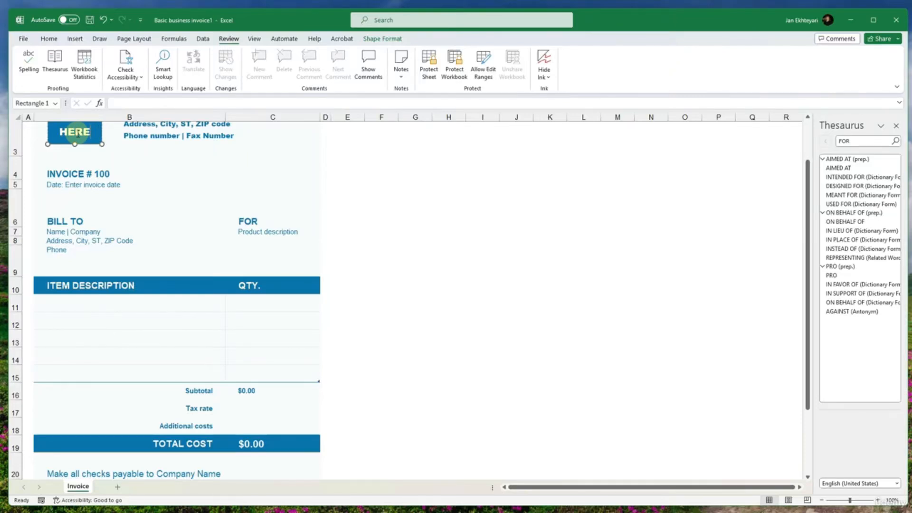
{"action": "left_click", "coordinate": [54, 64]}
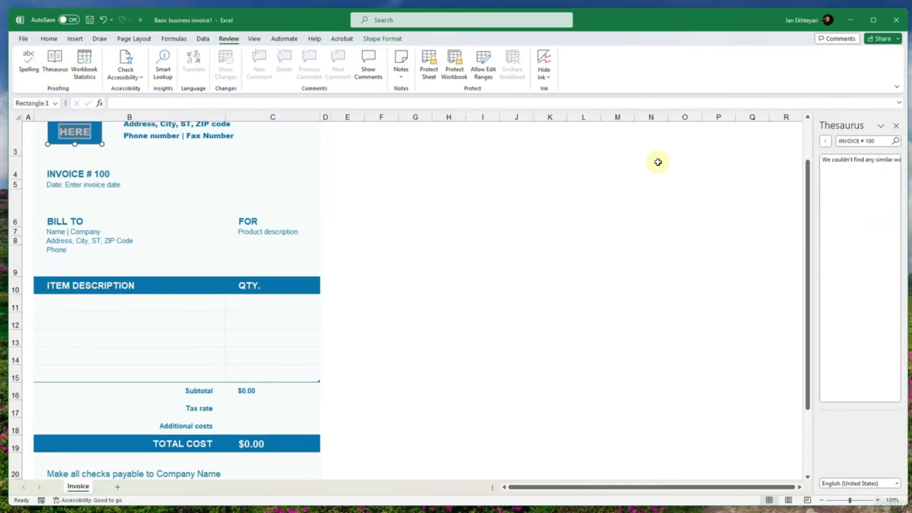
{"action": "left_click", "coordinate": [265, 231]}
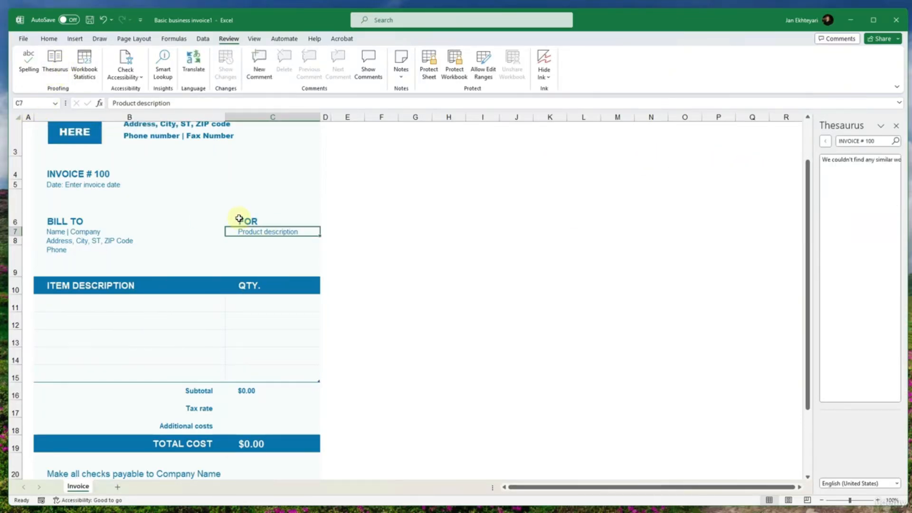
{"action": "left_click", "coordinate": [55, 62]}
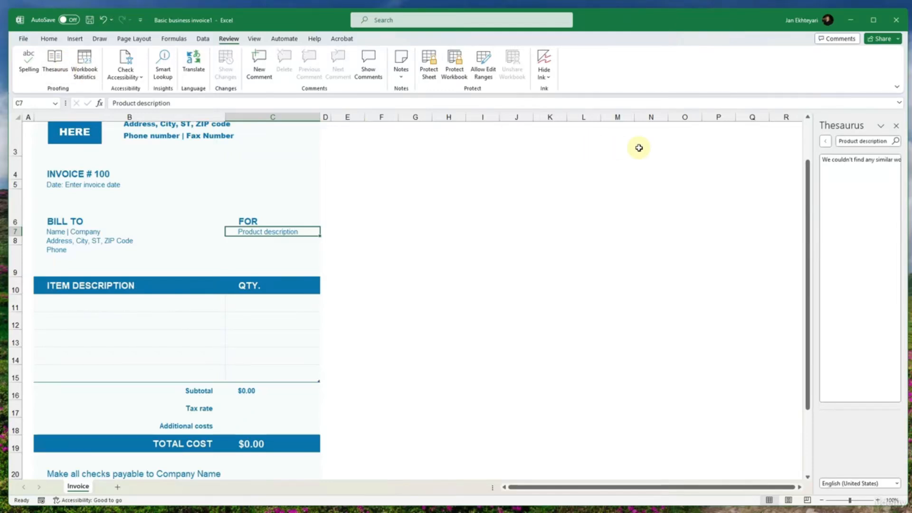
- Look up FOR from C6 in the Thesaurus again and follow the synonyms AIMED AT and HEADING FOR
{"action": "key", "text": "Up"}
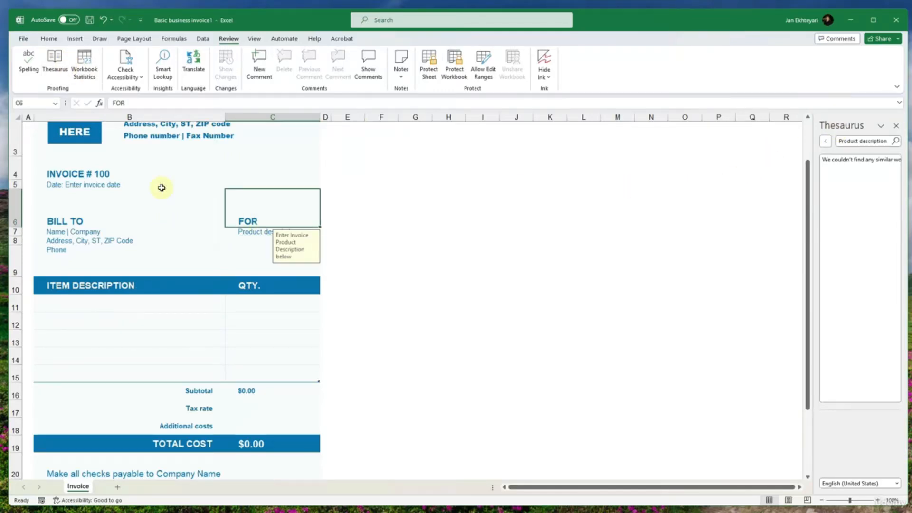
{"action": "left_click", "coordinate": [61, 59]}
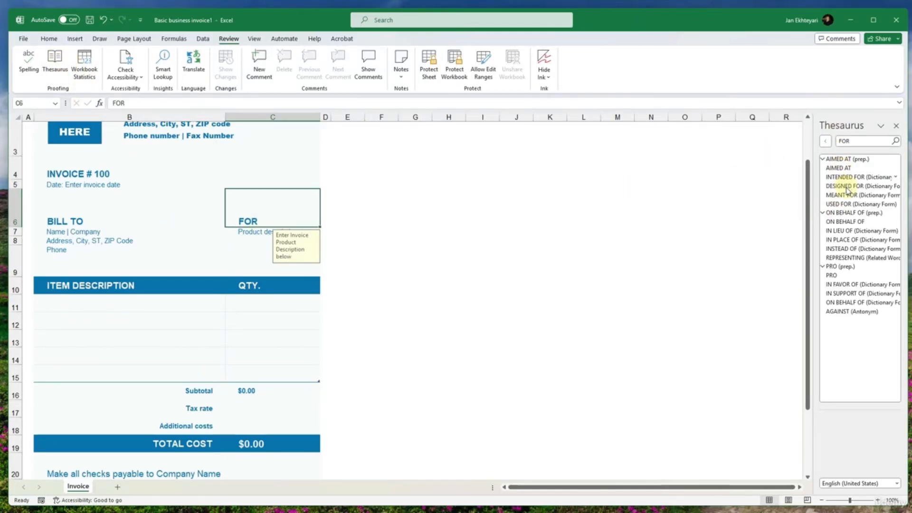
{"action": "left_click", "coordinate": [844, 168]}
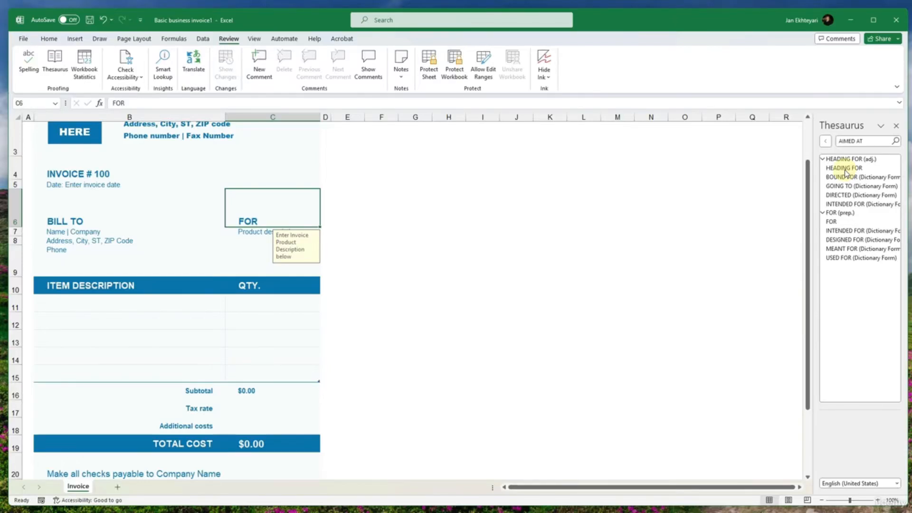
{"action": "left_click", "coordinate": [844, 169]}
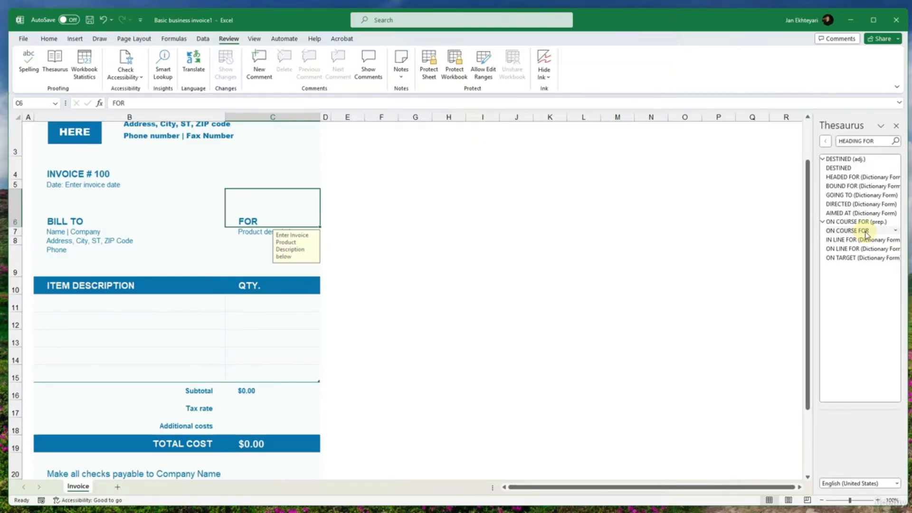
- View the workbook statistics and the list of available accessibility tools, closing both without changes
{"action": "left_click", "coordinate": [88, 85]}
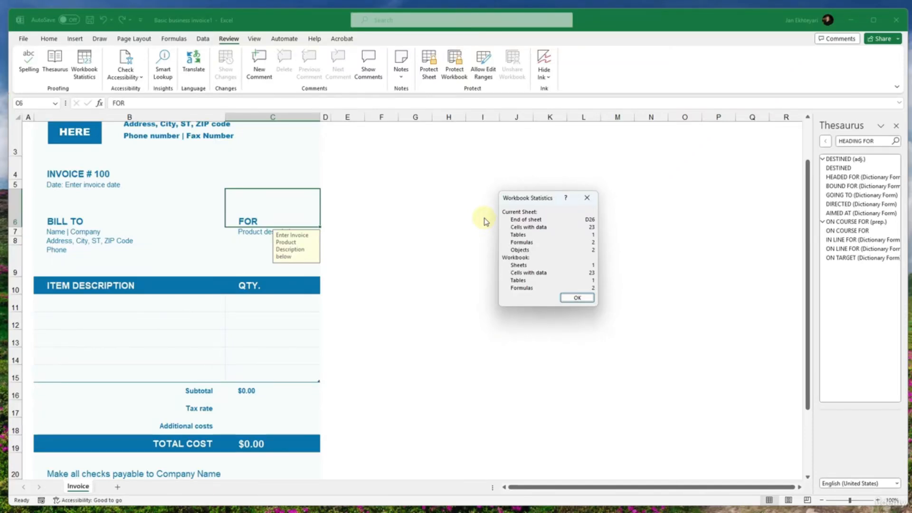
{"action": "left_click", "coordinate": [576, 297]}
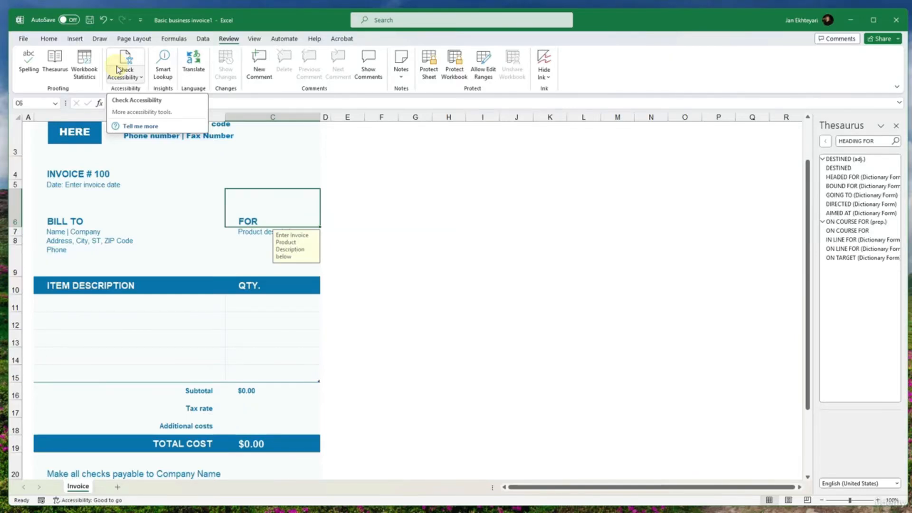
{"action": "left_click", "coordinate": [131, 79]}
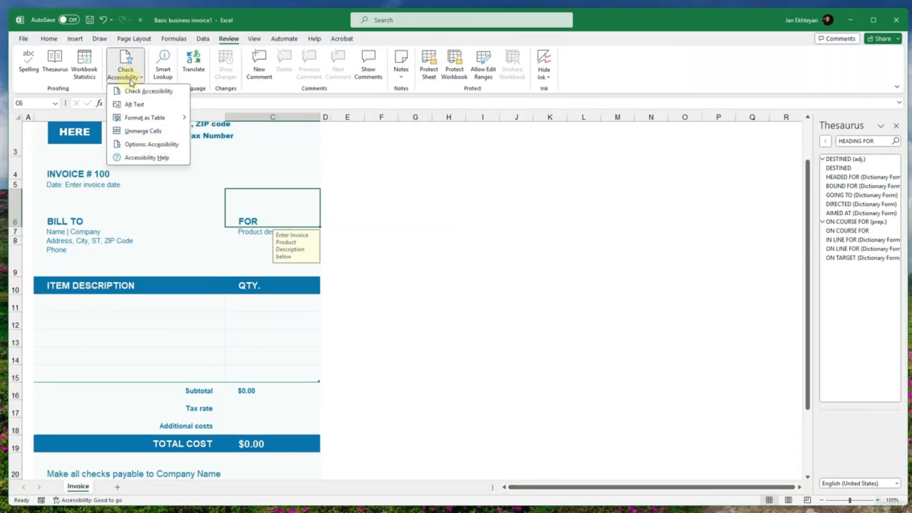
{"action": "left_click", "coordinate": [240, 101]}
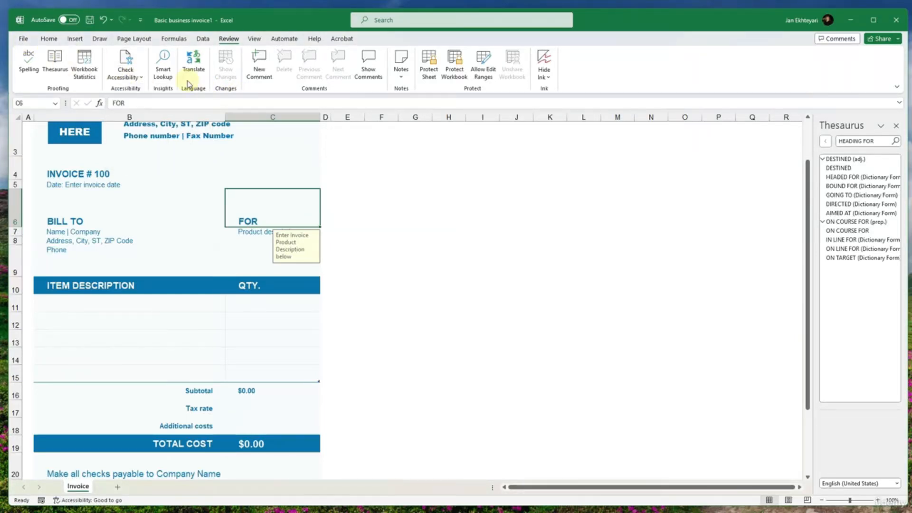
- Run a Smart Lookup on FOR, browse its definitions, stocks, files, help and notes results, and close the search
{"action": "left_click", "coordinate": [163, 74]}
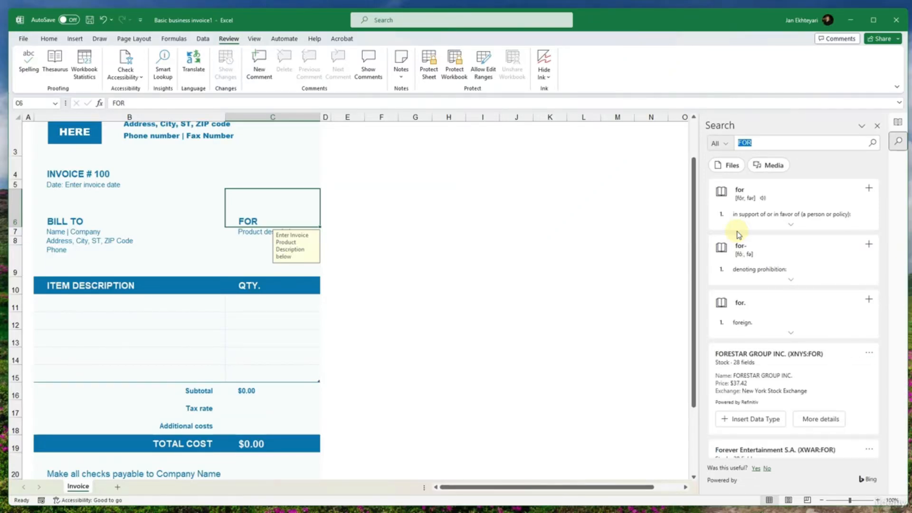
{"action": "scroll", "coordinate": [760, 266], "scroll_direction": "down", "scroll_amount": 10}
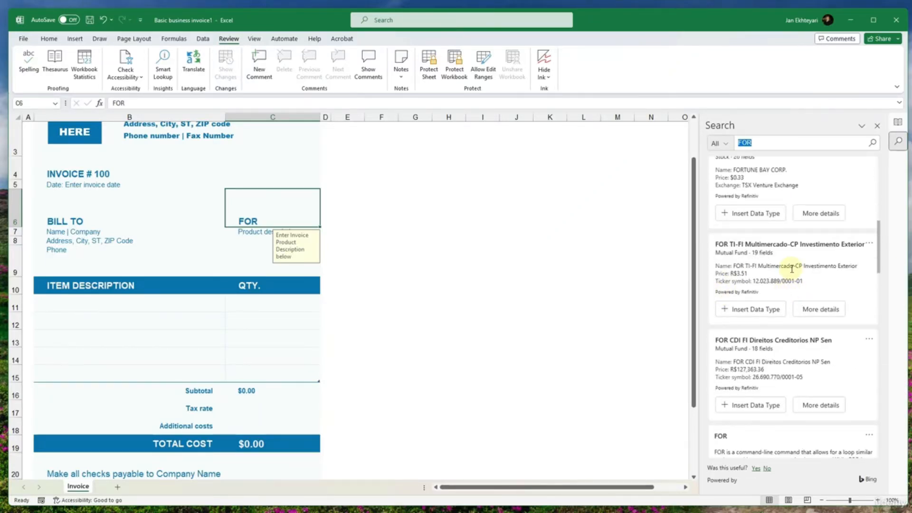
{"action": "scroll", "coordinate": [770, 361], "scroll_direction": "down", "scroll_amount": 10}
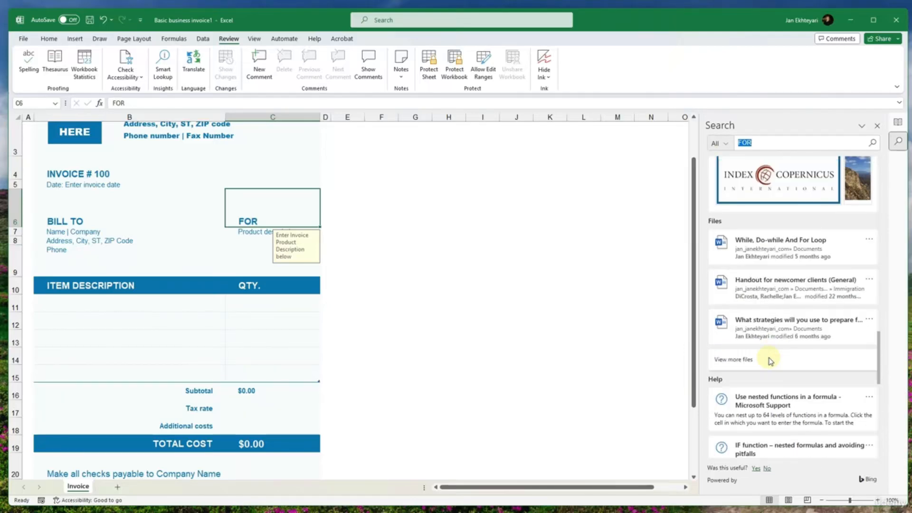
{"action": "scroll", "coordinate": [770, 361], "scroll_direction": "up", "scroll_amount": 4}
{"action": "scroll", "coordinate": [784, 370], "scroll_direction": "down", "scroll_amount": 10}
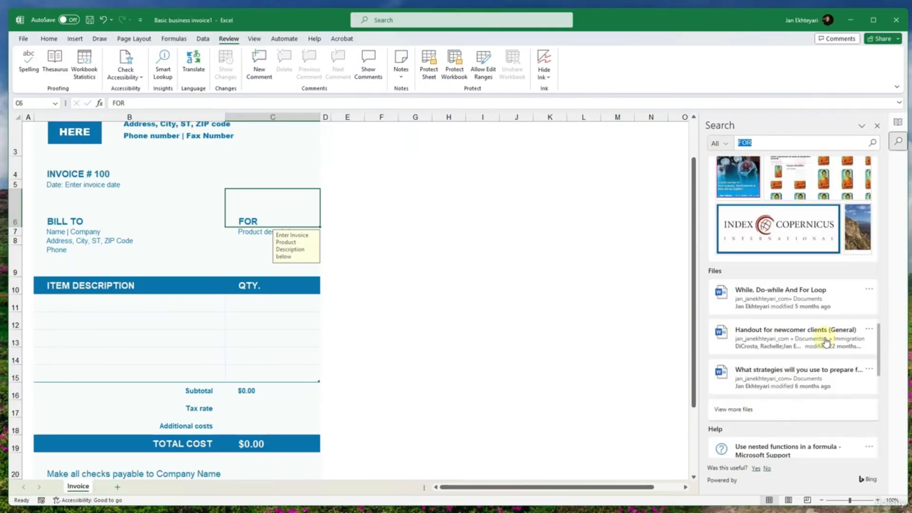
{"action": "scroll", "coordinate": [823, 337], "scroll_direction": "down", "scroll_amount": 5}
{"action": "scroll", "coordinate": [803, 344], "scroll_direction": "up", "scroll_amount": 3}
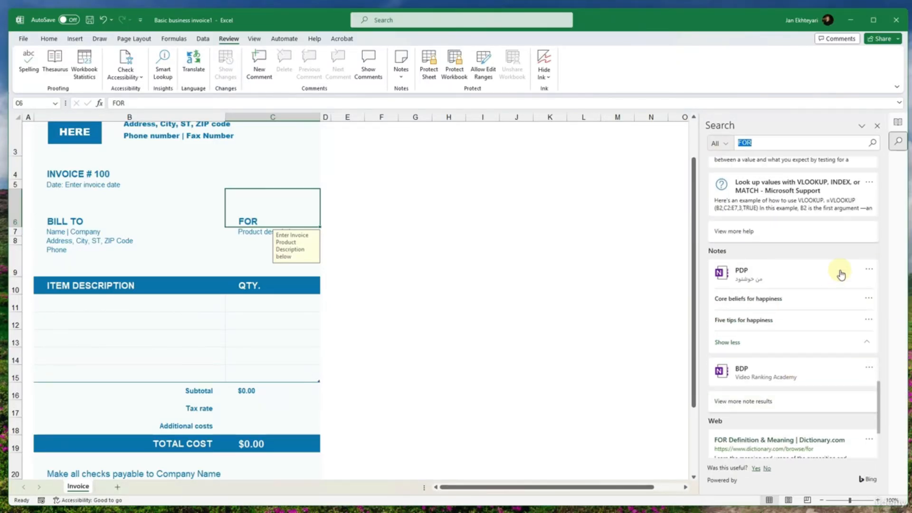
{"action": "left_click", "coordinate": [877, 125]}
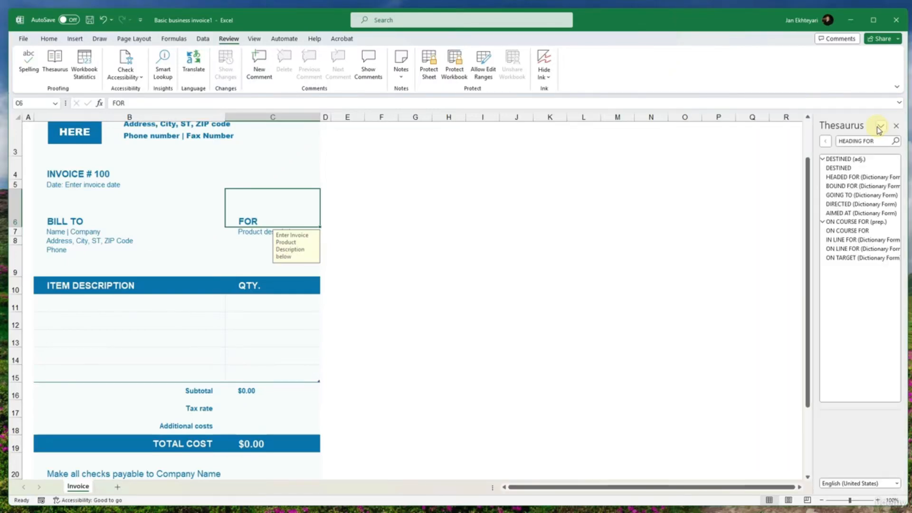
- Translate FOR from English to Persian and close the Translator
{"action": "left_click", "coordinate": [194, 78]}
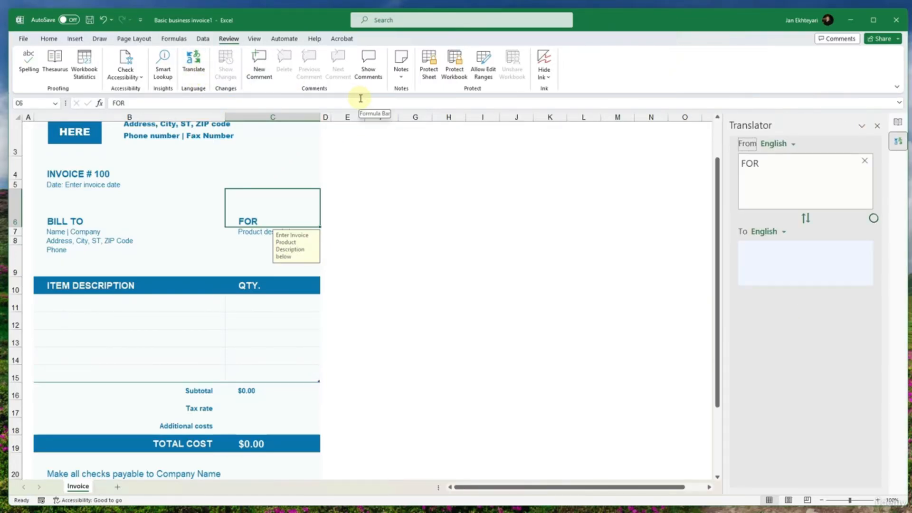
{"action": "left_click", "coordinate": [769, 231]}
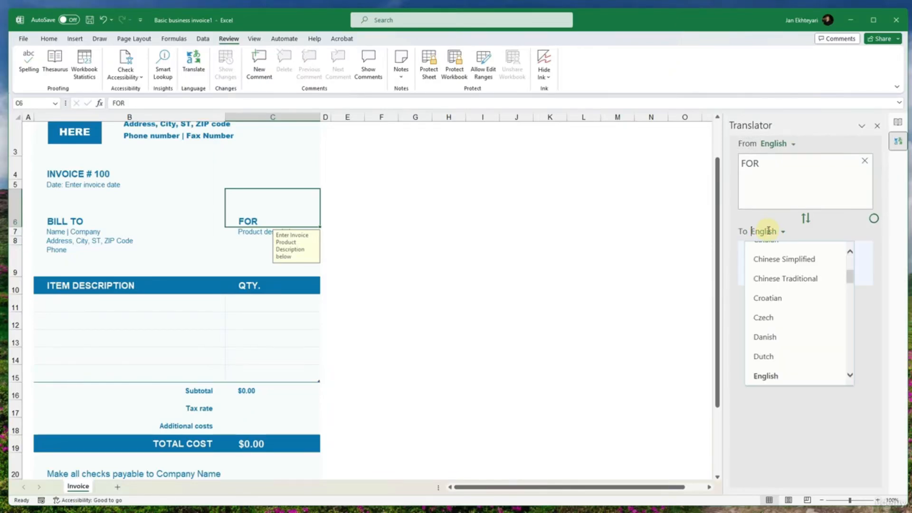
{"action": "scroll", "coordinate": [792, 335], "scroll_direction": "up", "scroll_amount": 3}
{"action": "scroll", "coordinate": [792, 335], "scroll_direction": "down", "scroll_amount": 1}
{"action": "scroll", "coordinate": [792, 334], "scroll_direction": "up", "scroll_amount": 4}
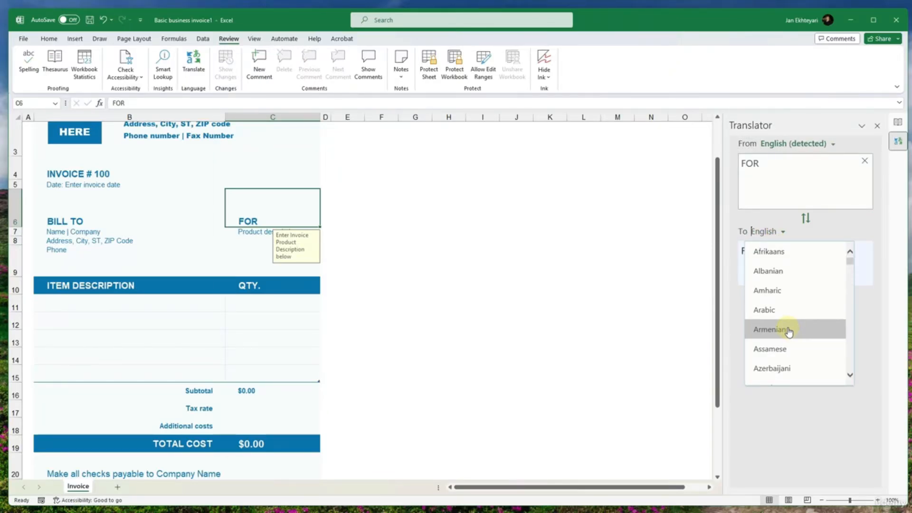
{"action": "scroll", "coordinate": [789, 333], "scroll_direction": "down", "scroll_amount": 7}
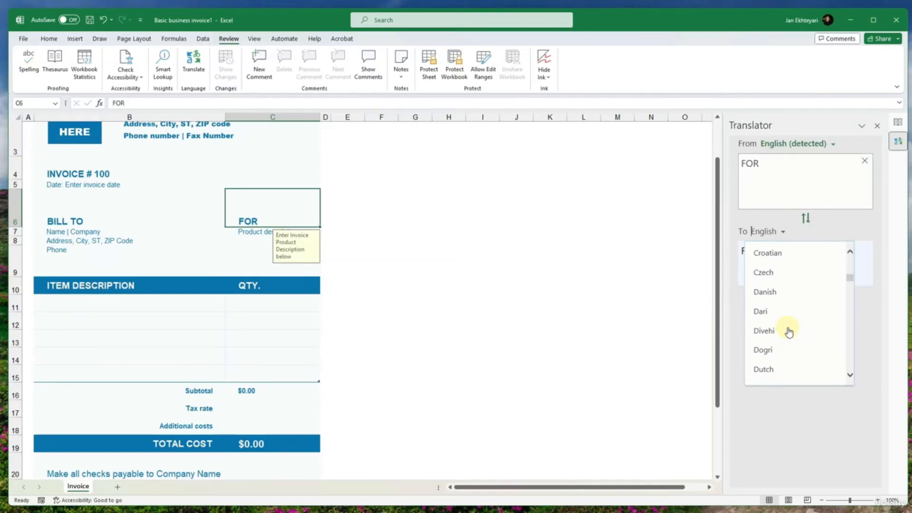
{"action": "scroll", "coordinate": [789, 333], "scroll_direction": "down", "scroll_amount": 20}
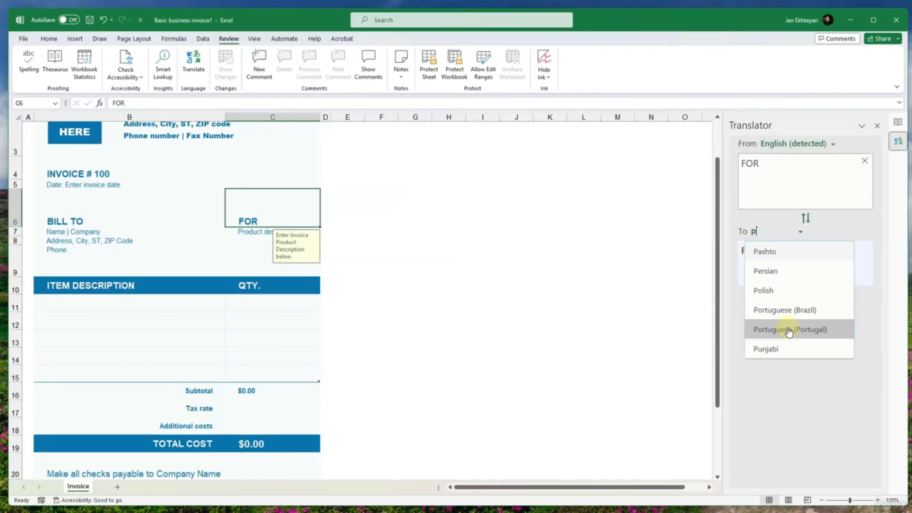
{"action": "left_click", "coordinate": [780, 270]}
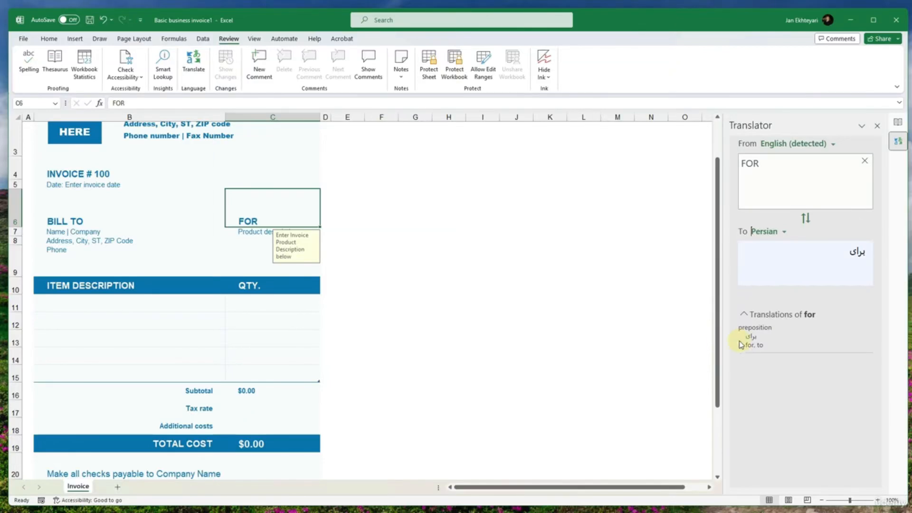
{"action": "left_click", "coordinate": [877, 125]}
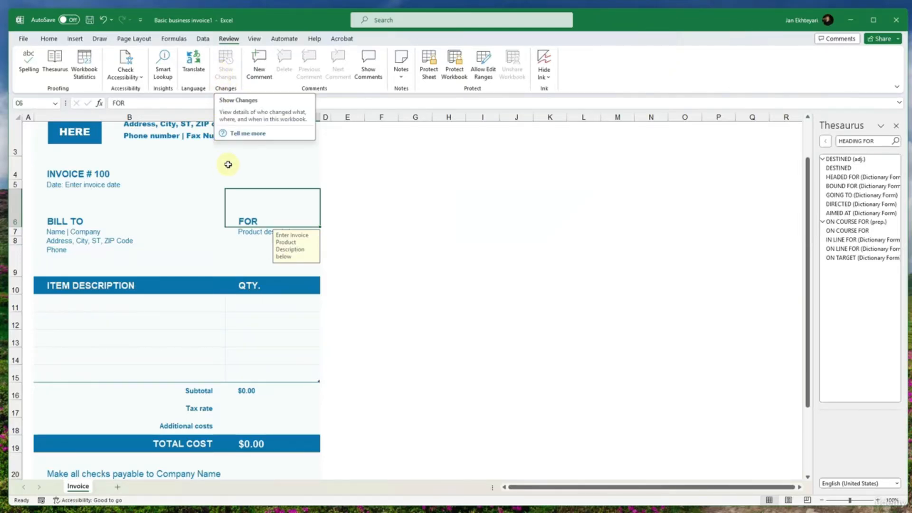
- Clear the FOR heading from C6 and undo the deletion
{"action": "key", "text": "Delete"}
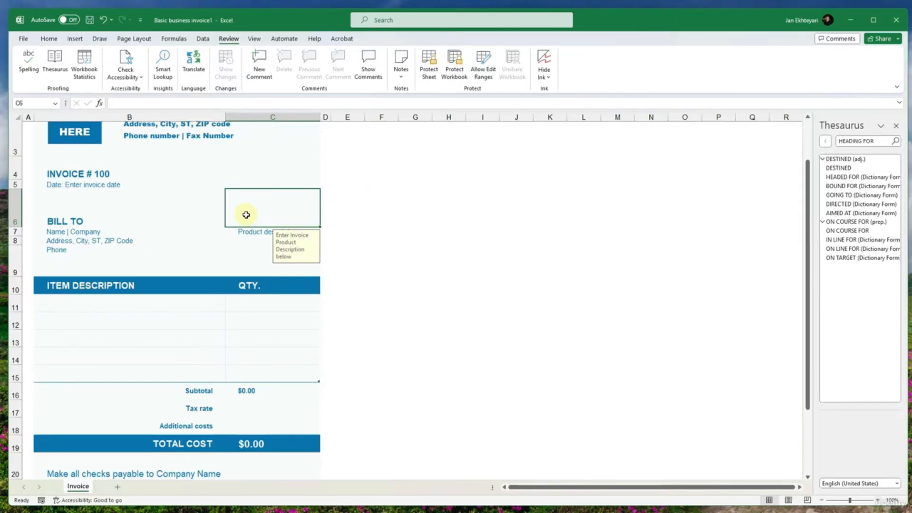
{"action": "key", "text": "ctrl+z"}
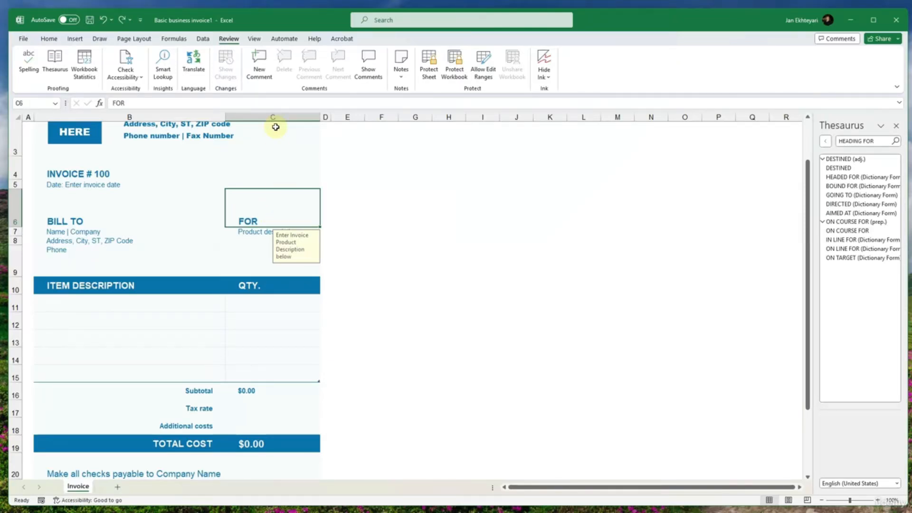
- Add the comment "Hi!" to the FOR heading in cell C6 and post it
{"action": "left_click", "coordinate": [259, 64]}
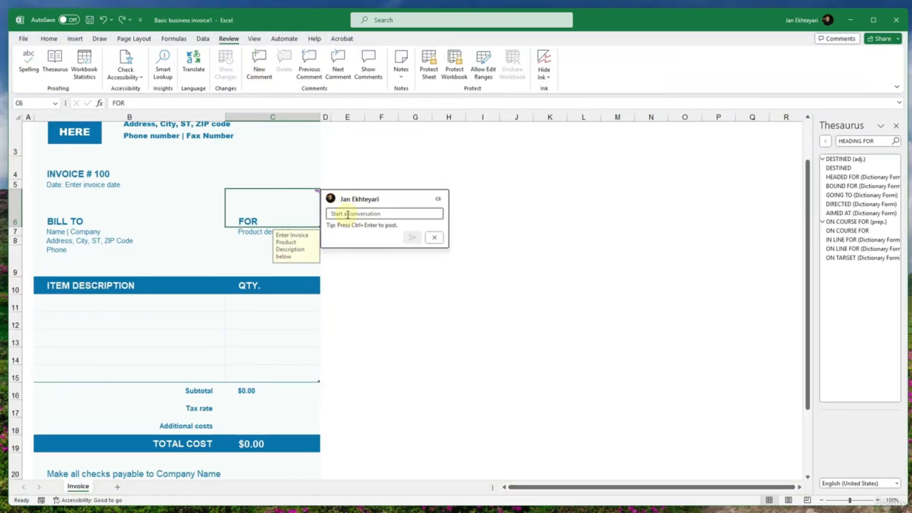
{"action": "type", "text": "Hi!"}
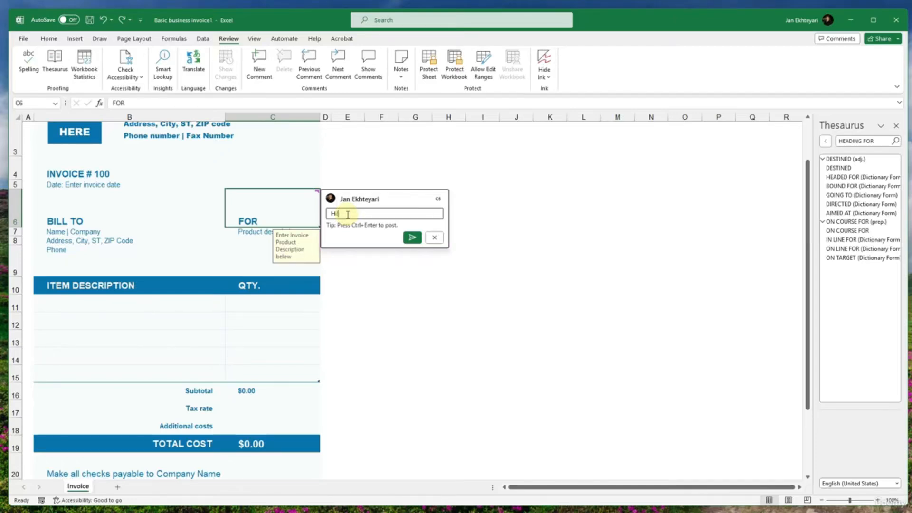
{"action": "left_click", "coordinate": [409, 238]}
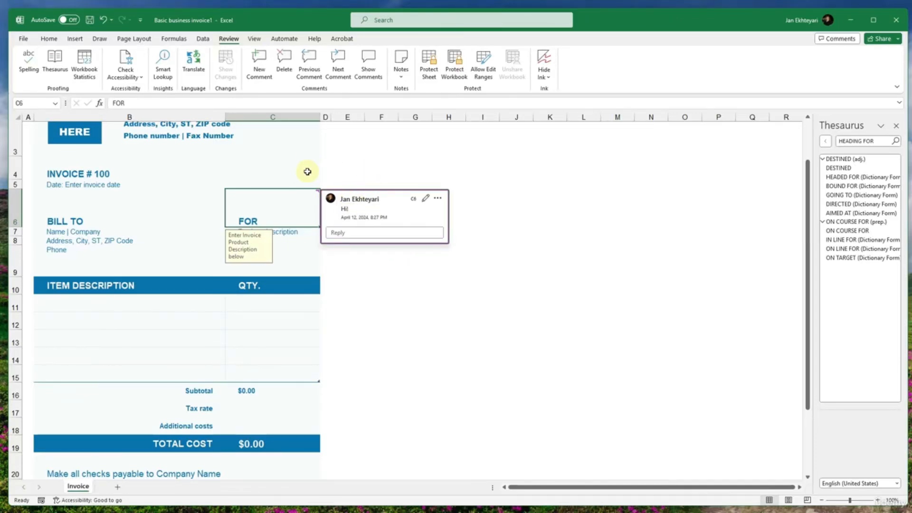
{"action": "left_click", "coordinate": [167, 242]}
{"action": "left_click", "coordinate": [247, 202]}
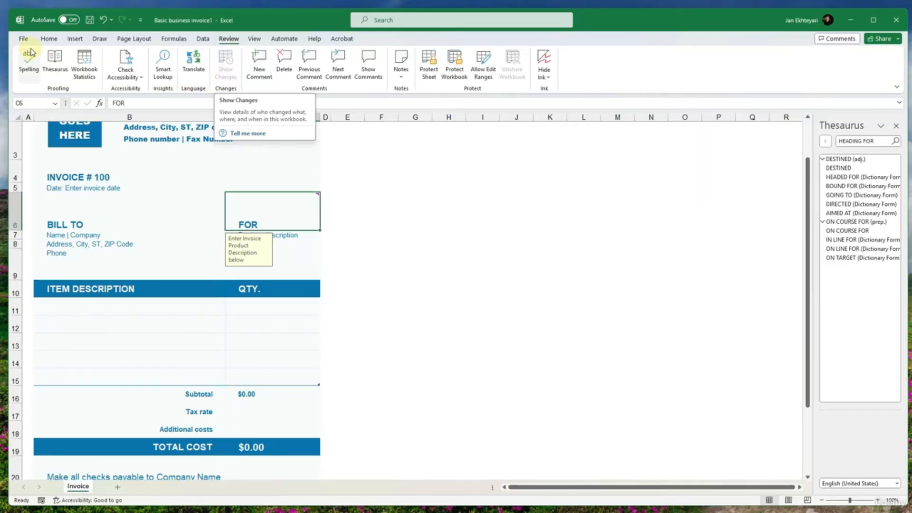
{"action": "left_click", "coordinate": [48, 38]}
{"action": "left_click", "coordinate": [205, 59]}
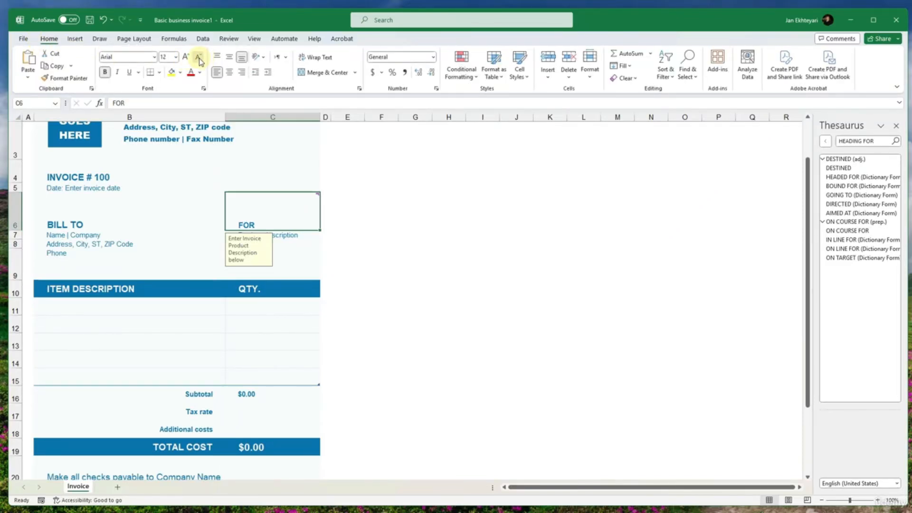
{"action": "left_click", "coordinate": [203, 39]}
{"action": "left_click", "coordinate": [230, 39]}
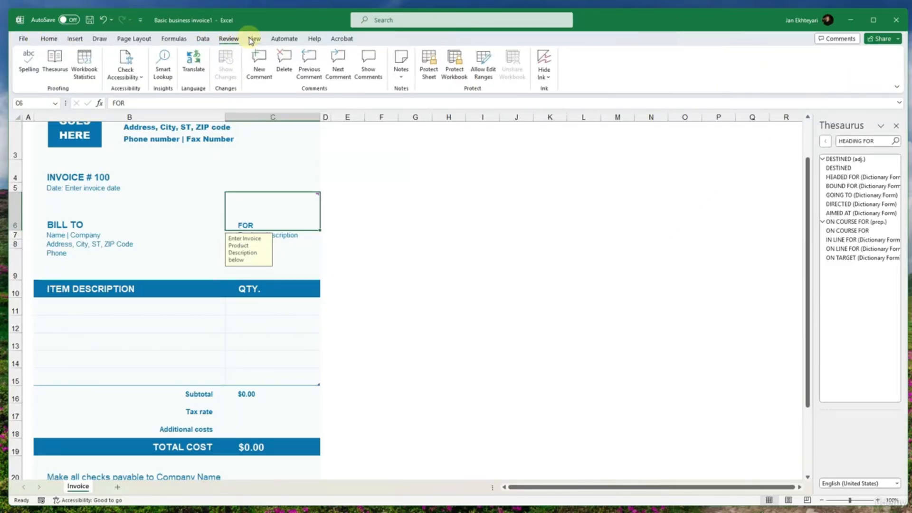
{"action": "left_click", "coordinate": [238, 154]}
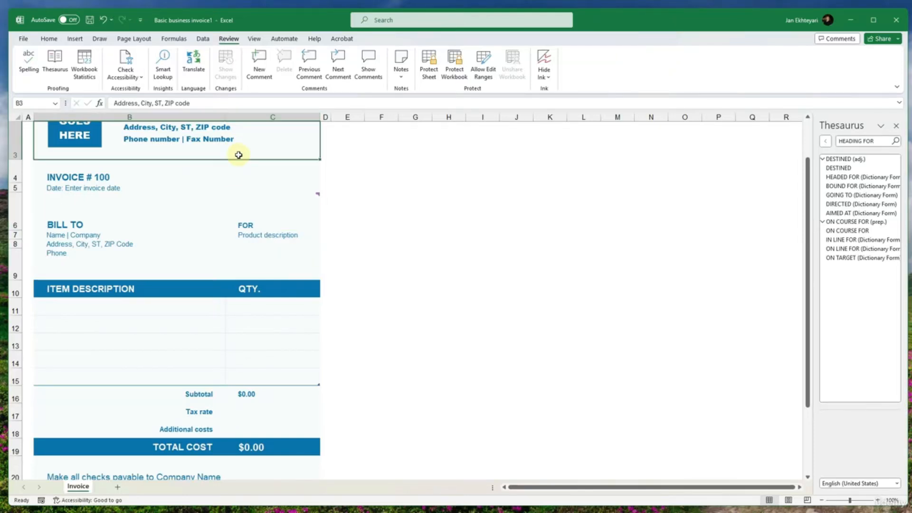
{"action": "scroll", "coordinate": [238, 156], "scroll_direction": "up", "scroll_amount": 1}
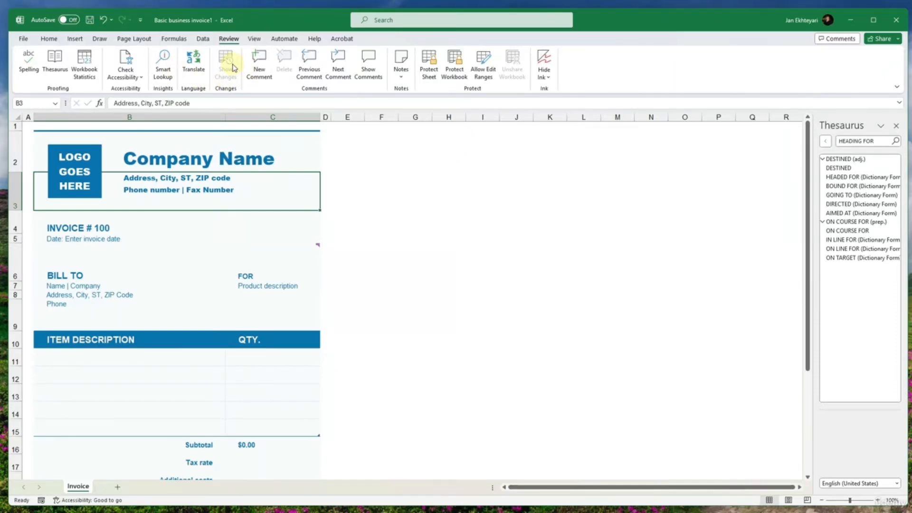
- View the workbook's Info page with its Version History option and return to the invoice sheet
{"action": "left_click", "coordinate": [22, 38]}
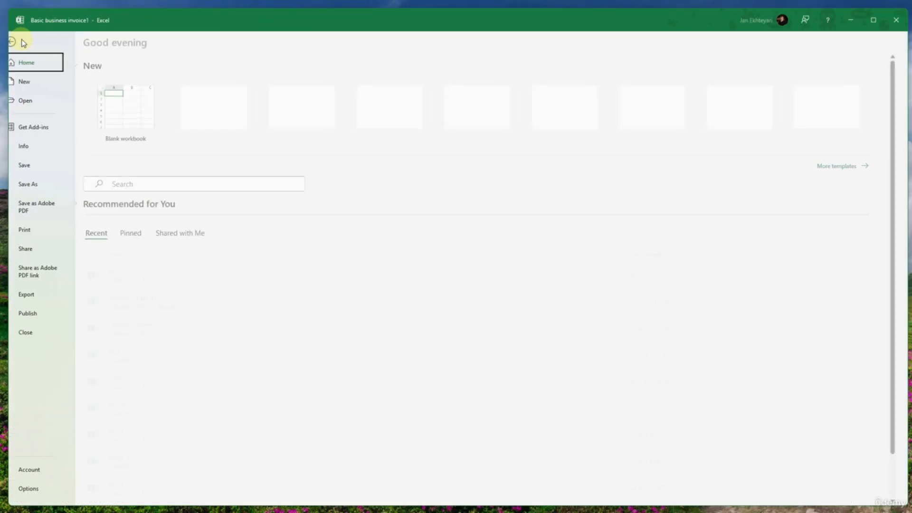
{"action": "left_click", "coordinate": [50, 144]}
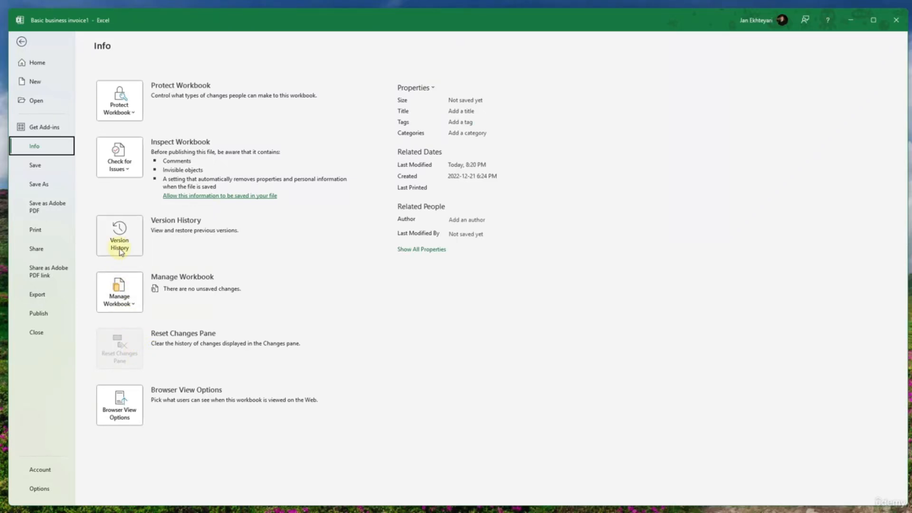
{"action": "key", "text": "Escape"}
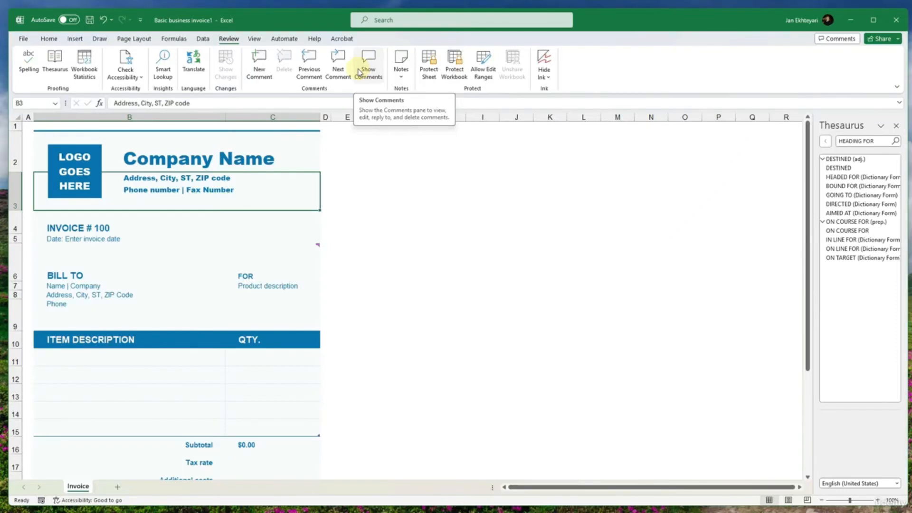
- View the comment commands available for cell C6 and the list of Notes commands, closing both without changes
{"action": "right_click", "coordinate": [289, 255]}
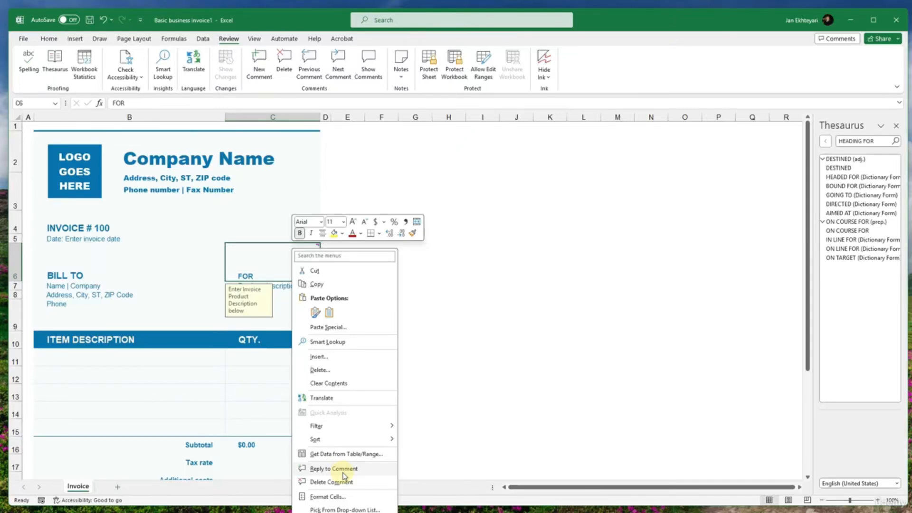
{"action": "key", "text": "Escape"}
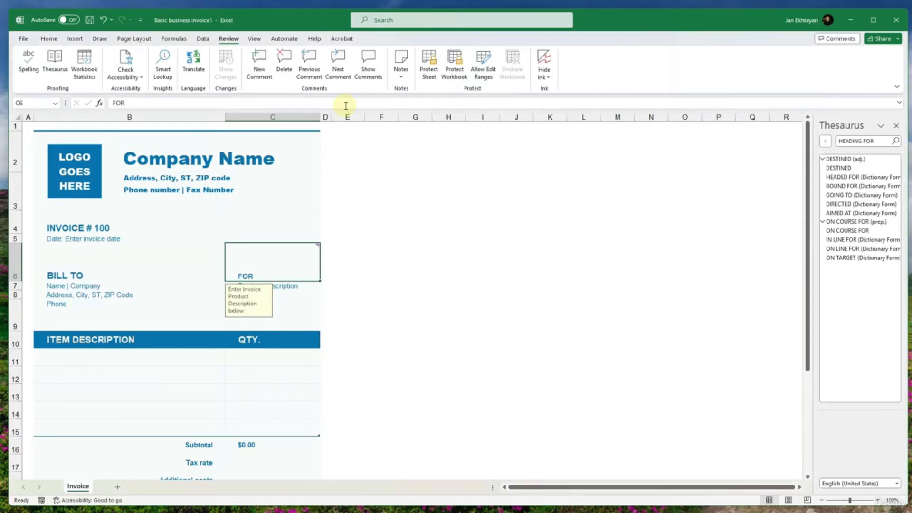
{"action": "left_click", "coordinate": [400, 79]}
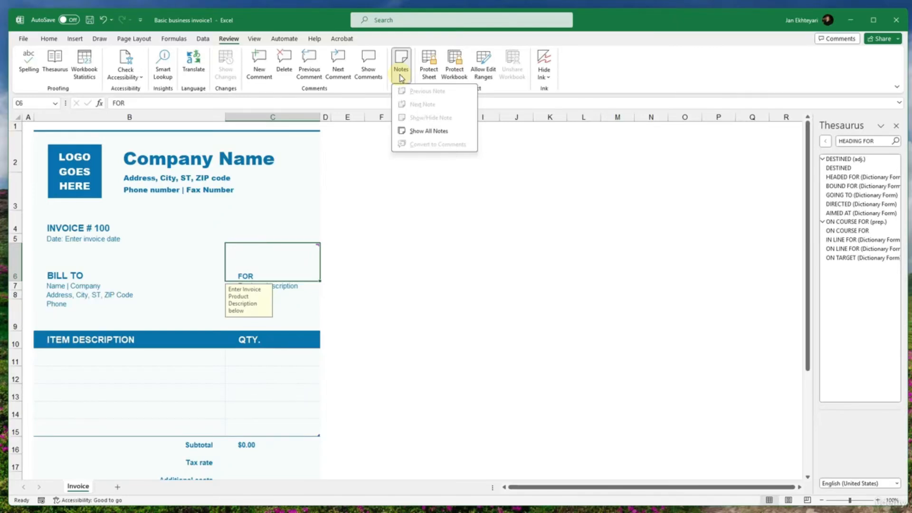
{"action": "left_click", "coordinate": [528, 88]}
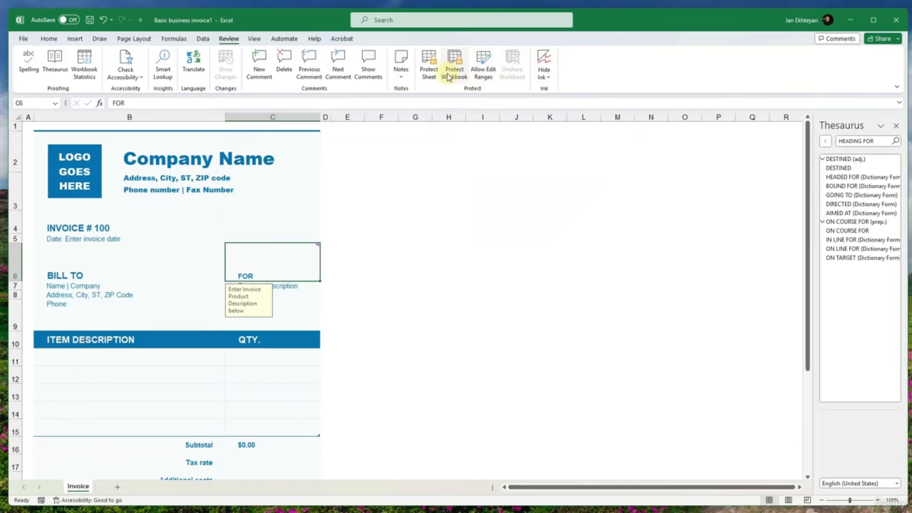
- Try to define an editable range titled Range1 that refers to cell B2, leaving its password empty
{"action": "left_click", "coordinate": [479, 76]}
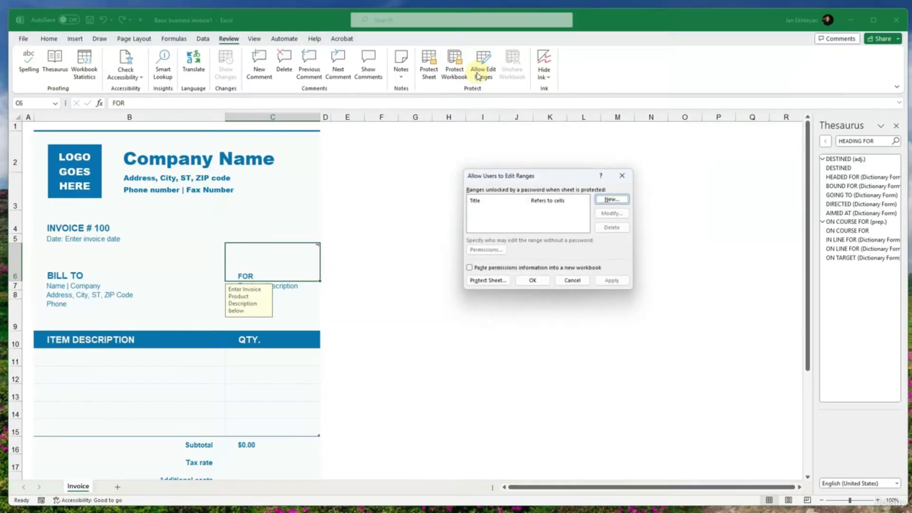
{"action": "left_click", "coordinate": [602, 201]}
{"action": "left_click", "coordinate": [597, 265]}
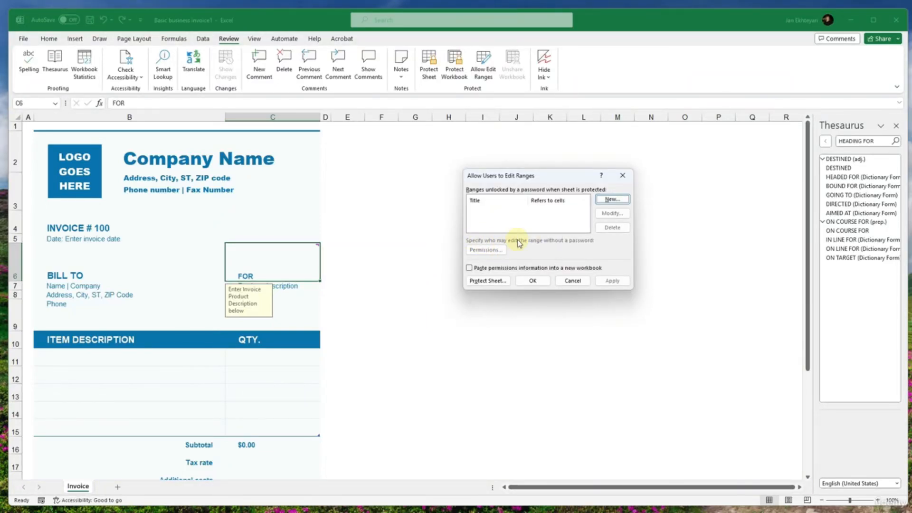
{"action": "left_click", "coordinate": [611, 200]}
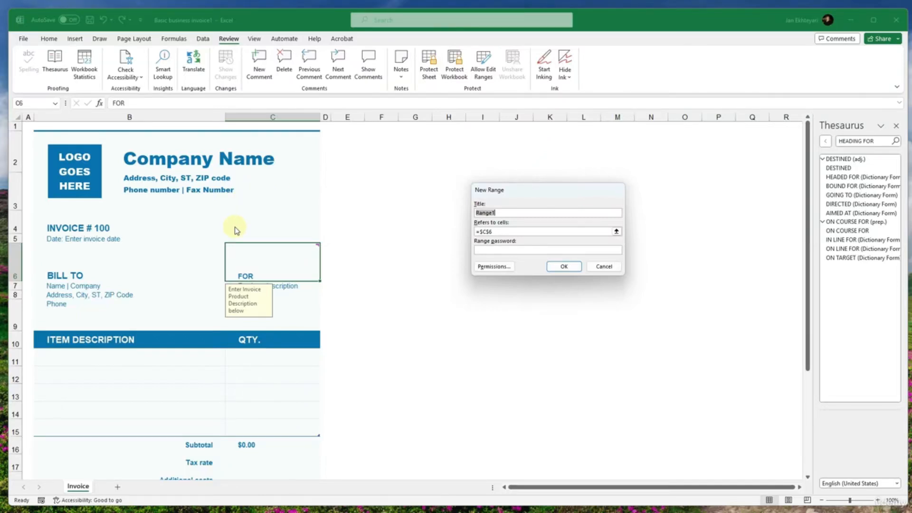
{"action": "left_click", "coordinate": [505, 232]}
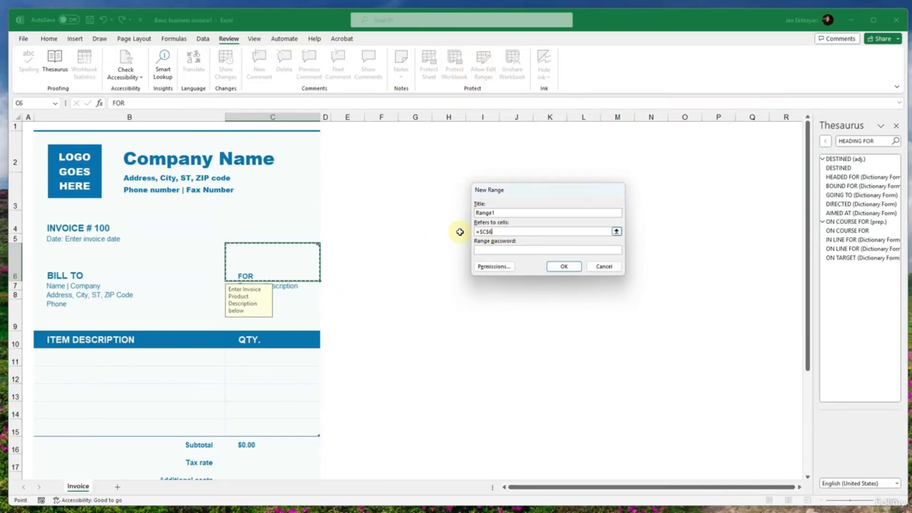
{"action": "left_click", "coordinate": [145, 159]}
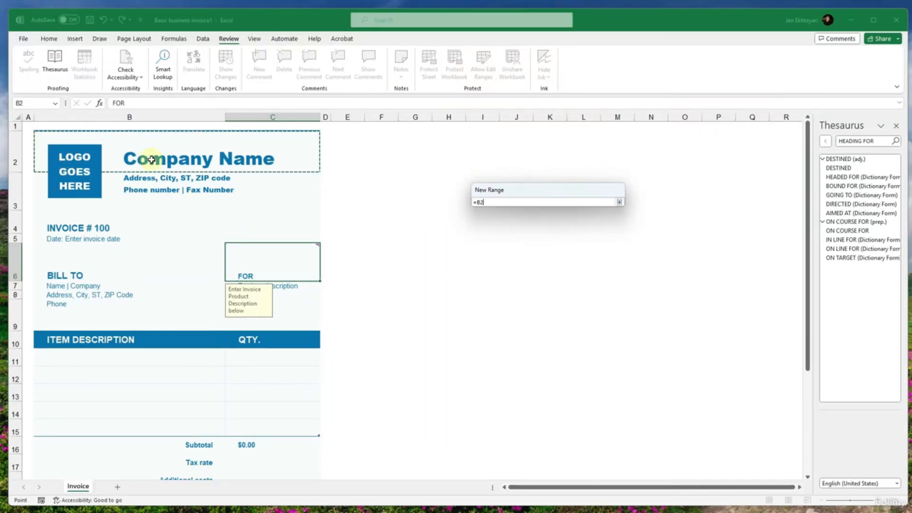
{"action": "left_click", "coordinate": [498, 249]}
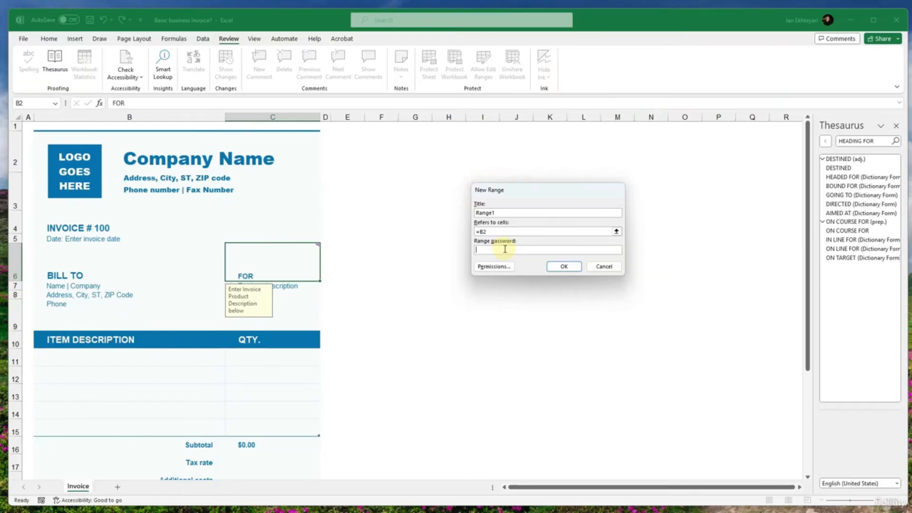
{"action": "left_click", "coordinate": [570, 268]}
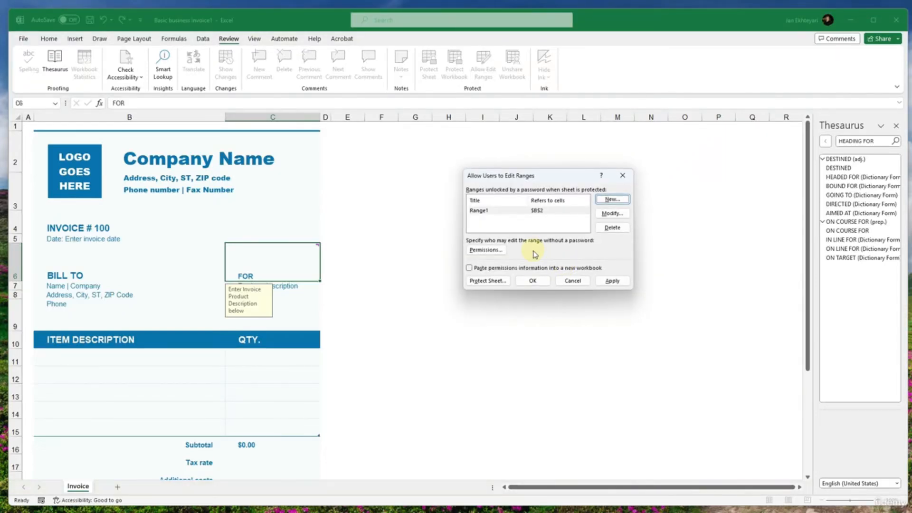
- View the permissions for Range1 and the user selection, and cancel the editable range setup
{"action": "left_click", "coordinate": [494, 250]}
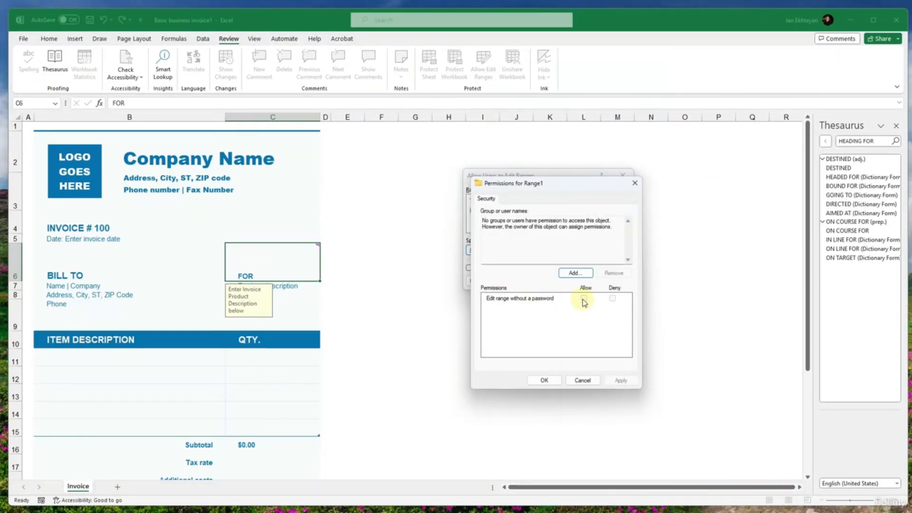
{"action": "left_click", "coordinate": [575, 275]}
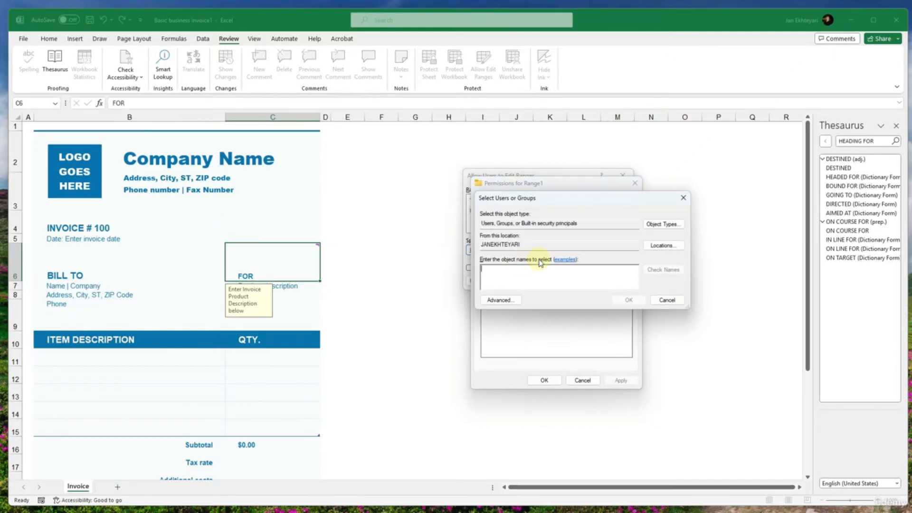
{"action": "left_click", "coordinate": [665, 300]}
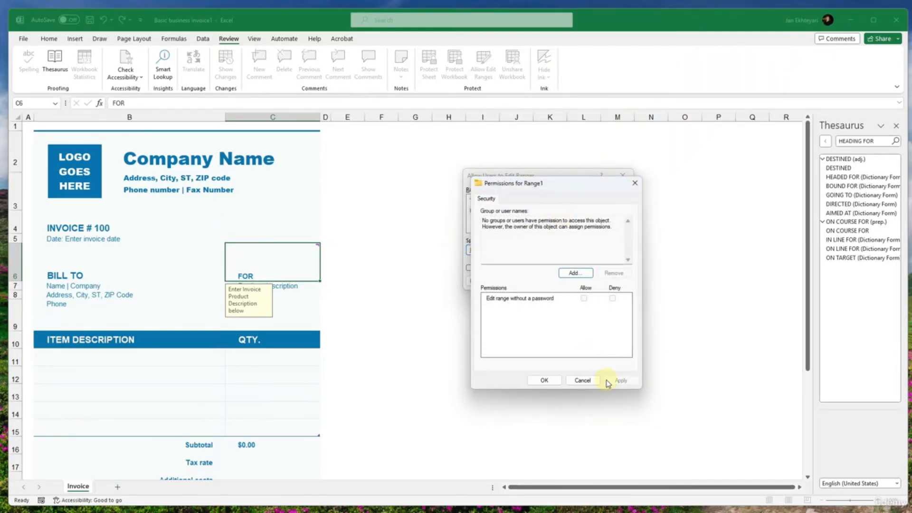
{"action": "left_click", "coordinate": [585, 380]}
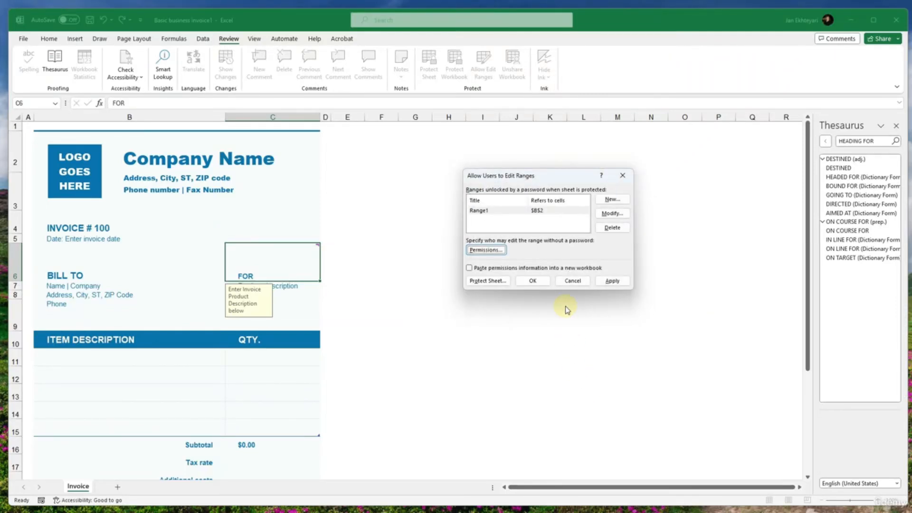
{"action": "left_click", "coordinate": [572, 281]}
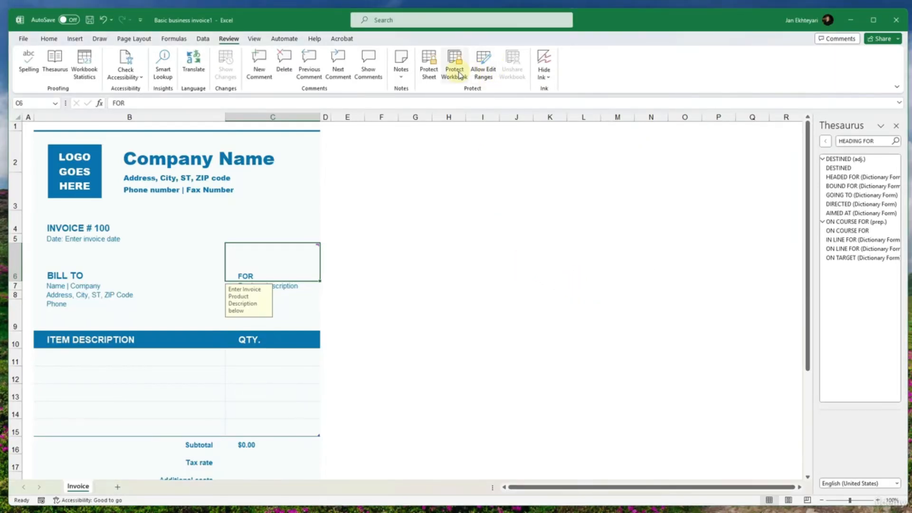
- View the Protect Sheet settings and the workbook's Share options, closing both without changes
{"action": "left_click", "coordinate": [429, 66]}
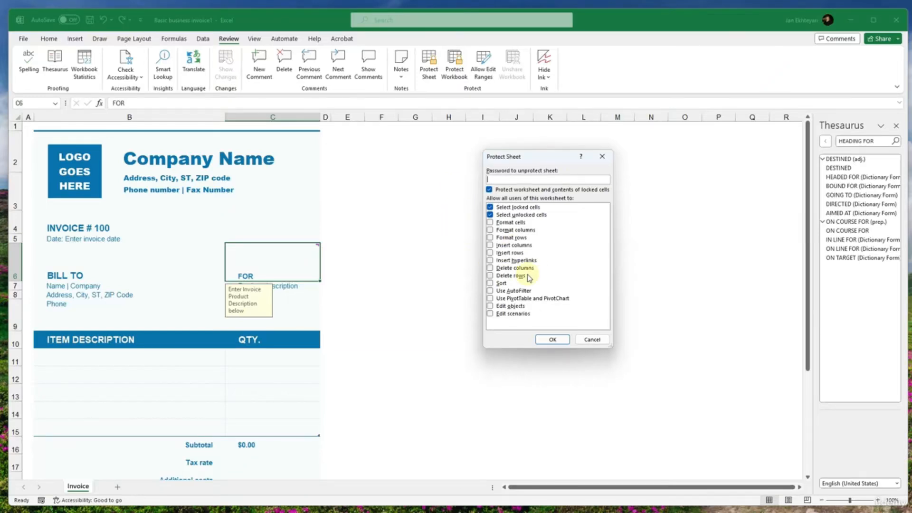
{"action": "left_click", "coordinate": [592, 339]}
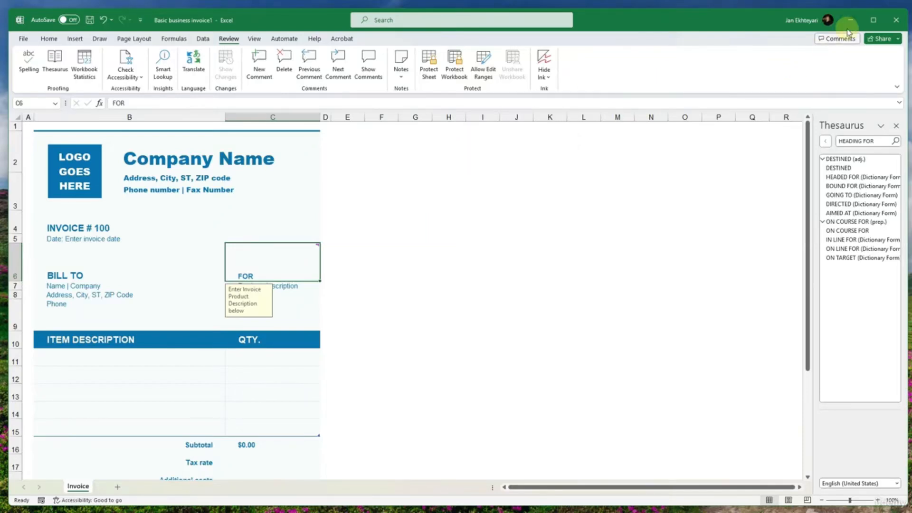
{"action": "left_click", "coordinate": [881, 38]}
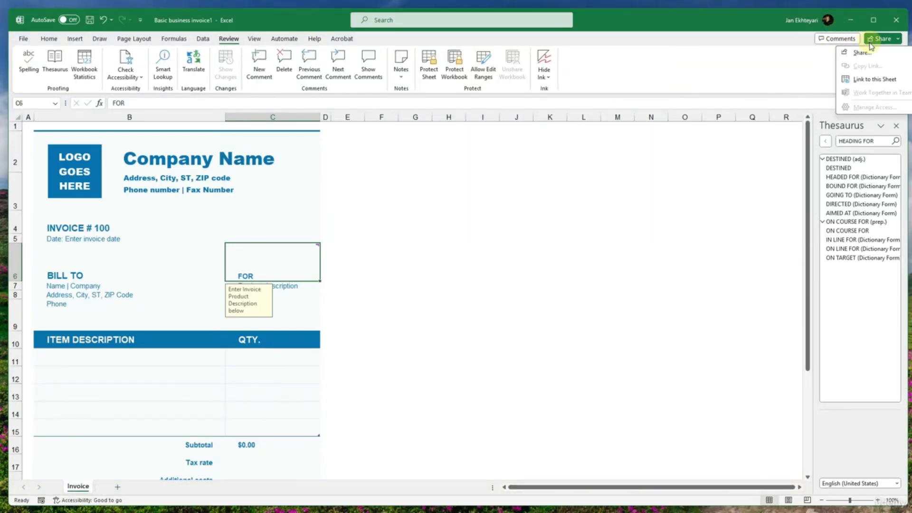
{"action": "left_click", "coordinate": [874, 52]}
{"action": "left_click", "coordinate": [519, 156]}
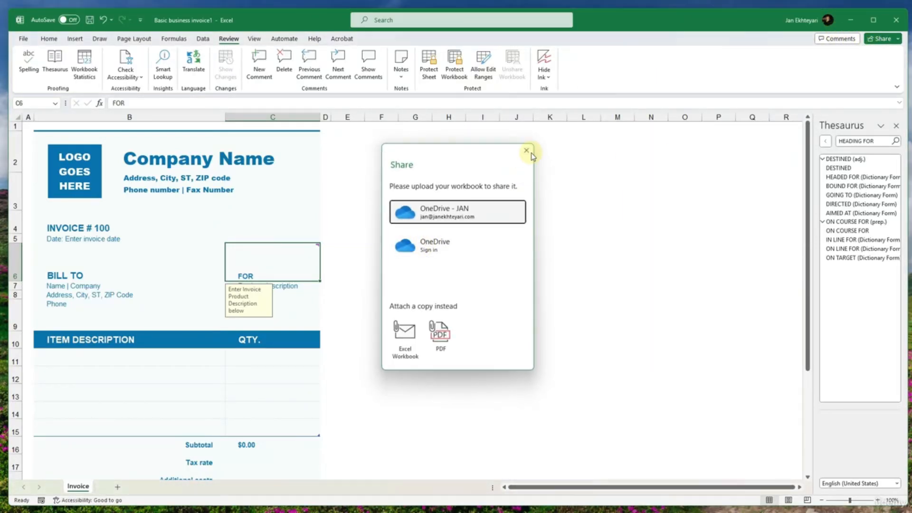
- Apply Hide Ink to the invoice workbook
{"action": "left_click", "coordinate": [544, 77]}
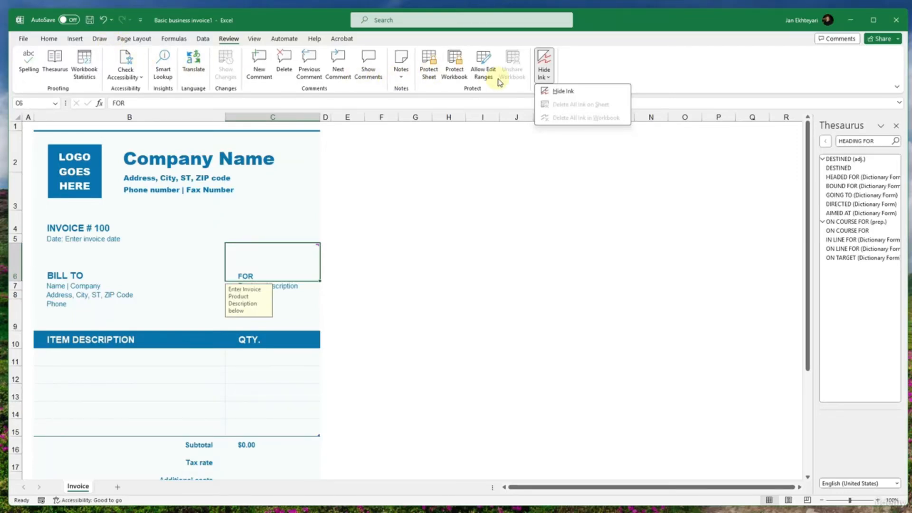
{"action": "left_click", "coordinate": [563, 93]}
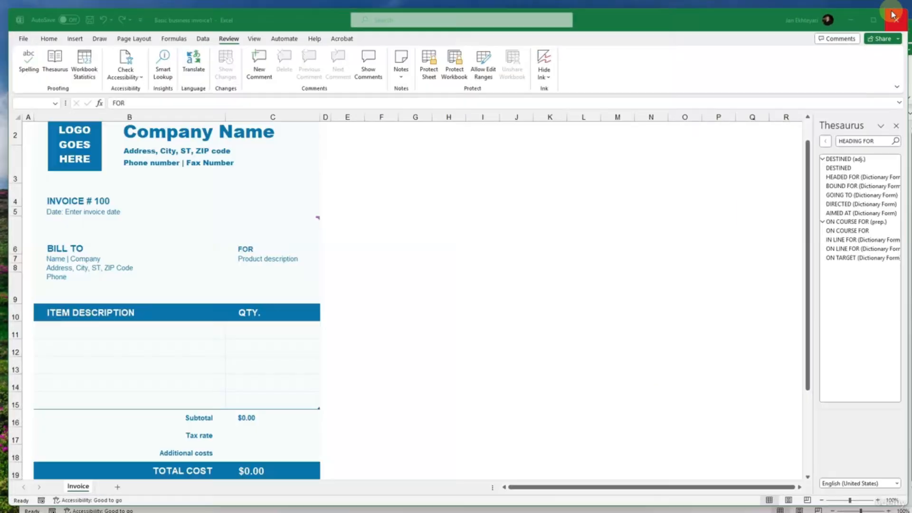
- Switch to the weekly timesheet workbook and look over its Timesheet title and the hours summary cells
{"action": "left_click", "coordinate": [904, 10]}
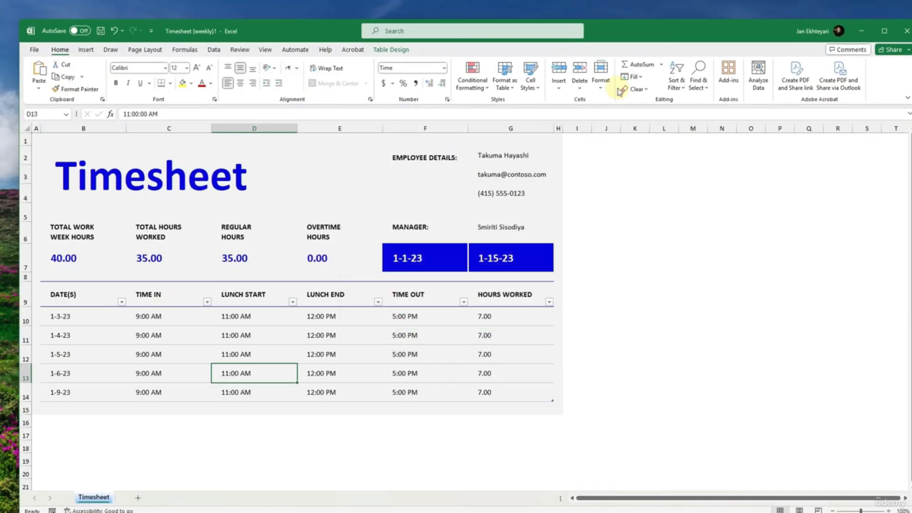
{"action": "left_click_drag", "start_coordinate": [618, 26], "coordinate": [611, 19]}
{"action": "left_click", "coordinate": [155, 172]}
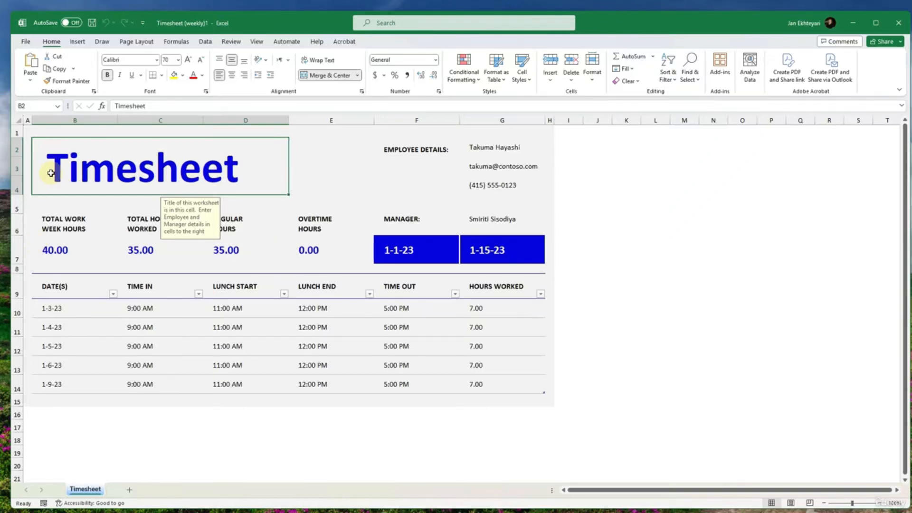
{"action": "left_click_drag", "start_coordinate": [48, 222], "coordinate": [311, 248]}
{"action": "left_click", "coordinate": [237, 248]}
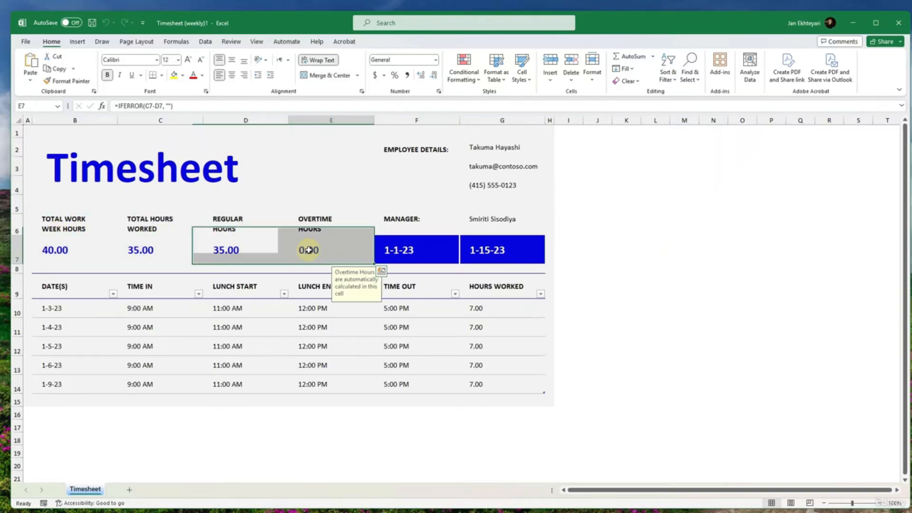
- Examine the total, regular and overtime hours formulas and the two date cells in row 7 of the timesheet
{"action": "left_click", "coordinate": [159, 251]}
{"action": "left_click", "coordinate": [61, 251]}
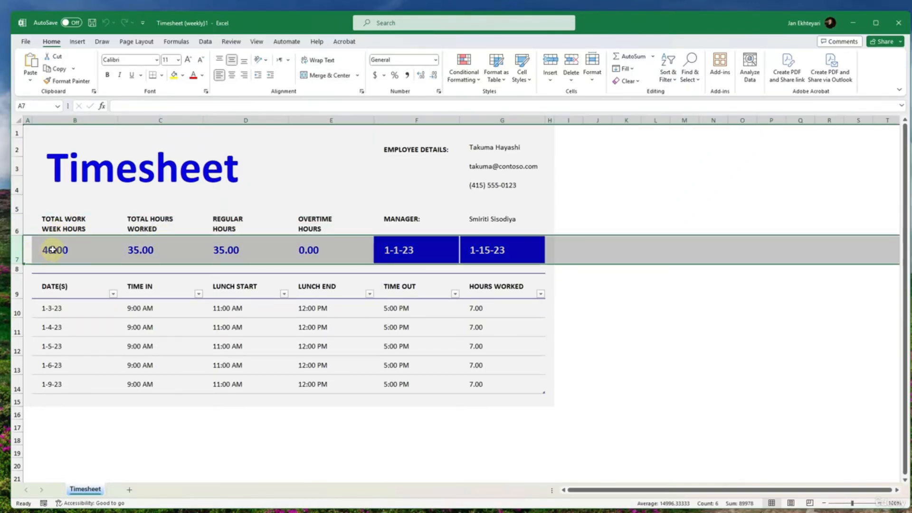
{"action": "left_click", "coordinate": [147, 236]}
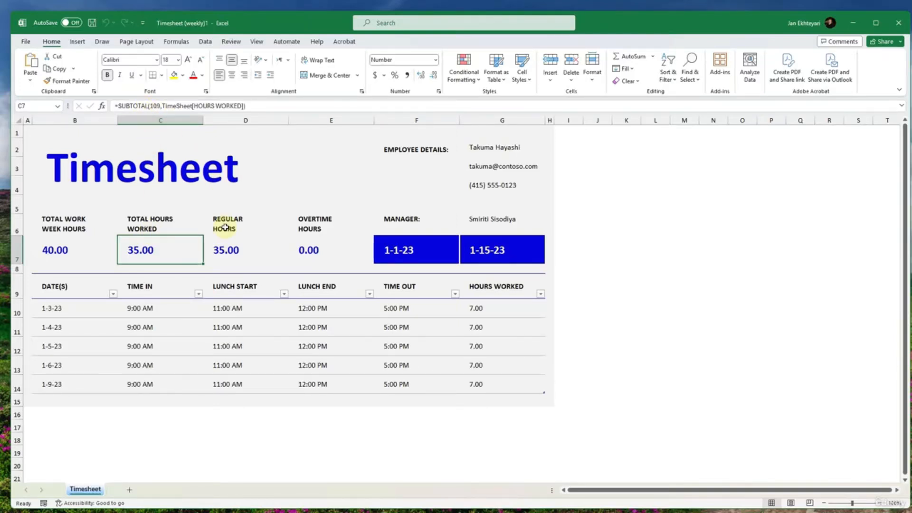
{"action": "left_click", "coordinate": [224, 249]}
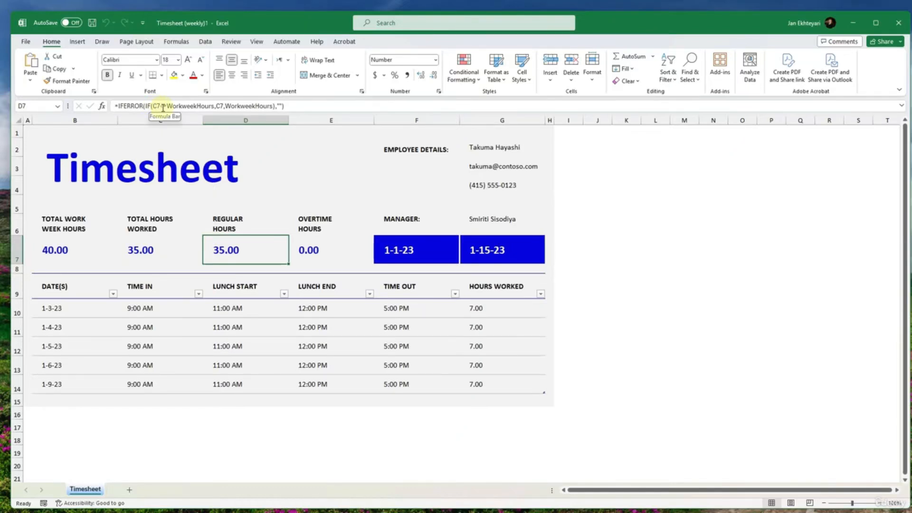
{"action": "left_click", "coordinate": [336, 252]}
{"action": "left_click", "coordinate": [400, 252]}
{"action": "left_click", "coordinate": [494, 250]}
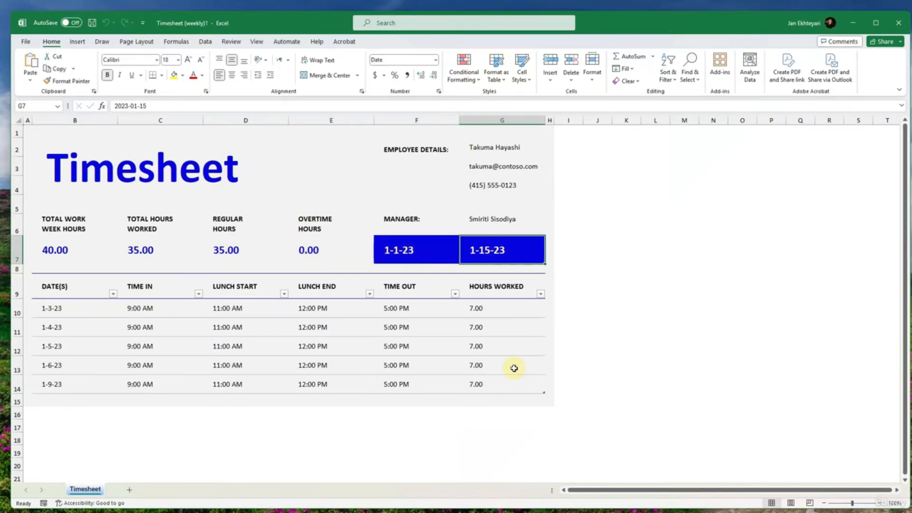
- Examine the timesheet table's Hours Worked formulas and the date, time in, lunch and time out entries in its first row
{"action": "left_click", "coordinate": [484, 311]}
{"action": "left_click", "coordinate": [476, 363]}
{"action": "left_click", "coordinate": [478, 346]}
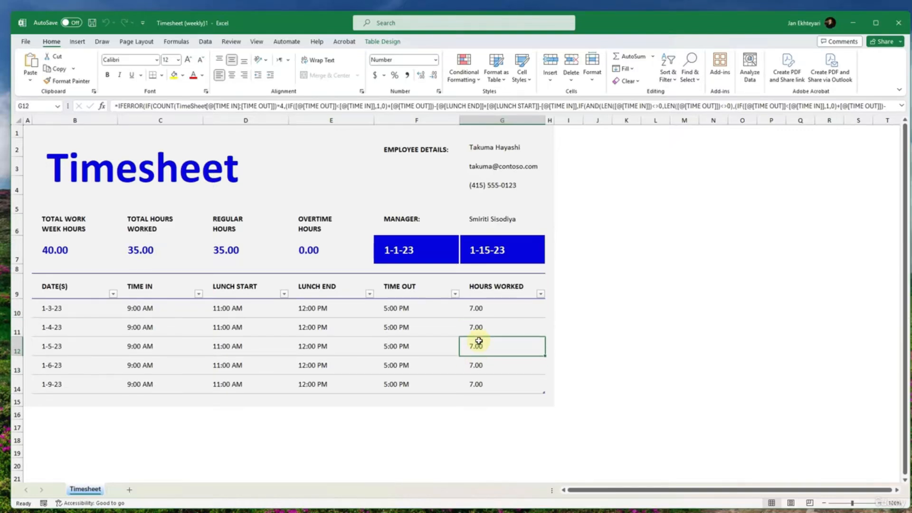
{"action": "left_click", "coordinate": [480, 328]}
{"action": "left_click", "coordinate": [483, 306]}
{"action": "left_click", "coordinate": [420, 311]}
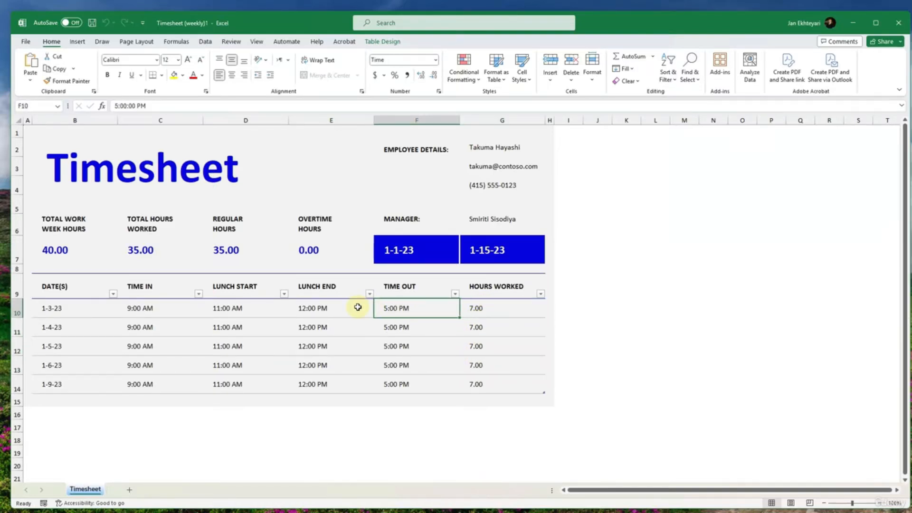
{"action": "left_click", "coordinate": [345, 309]}
{"action": "left_click", "coordinate": [220, 308]}
{"action": "left_click", "coordinate": [307, 308]}
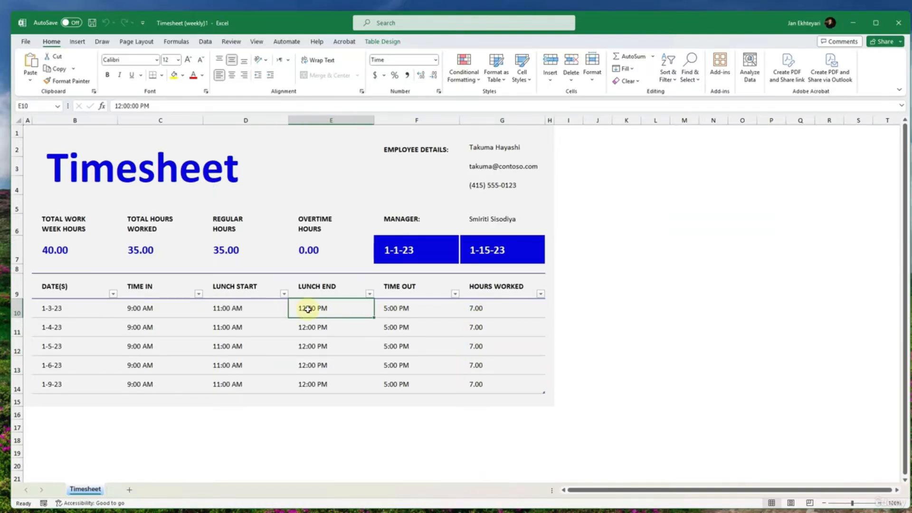
{"action": "left_click", "coordinate": [241, 308]}
{"action": "left_click", "coordinate": [149, 308]}
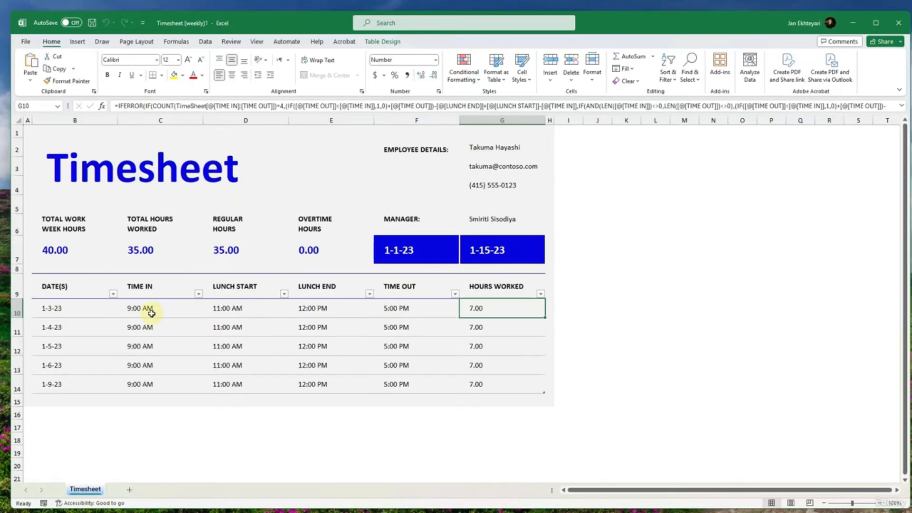
{"action": "left_click", "coordinate": [83, 308]}
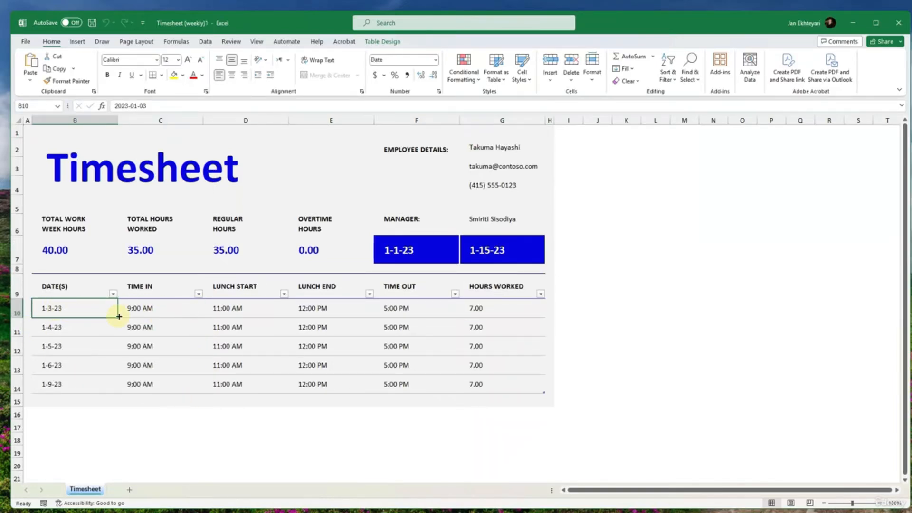
{"action": "left_click", "coordinate": [143, 313]}
{"action": "left_click", "coordinate": [230, 315]}
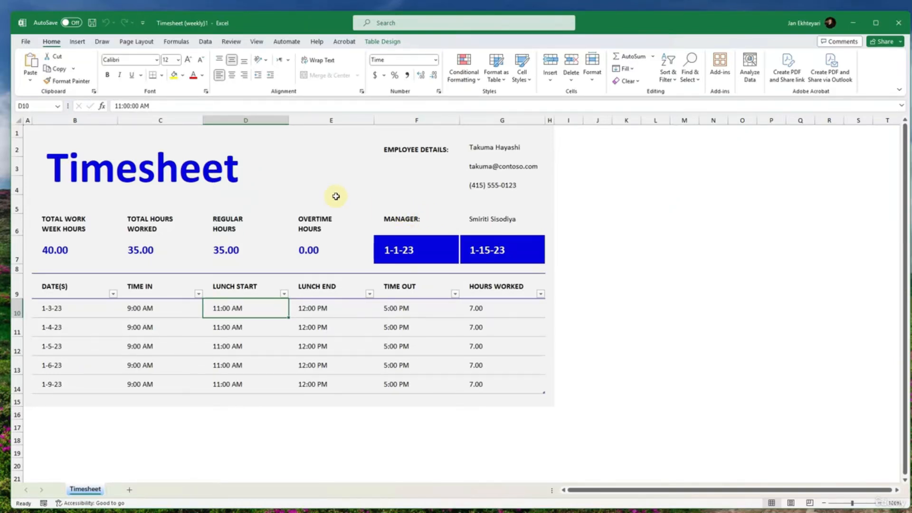
{"action": "left_click", "coordinate": [380, 42]}
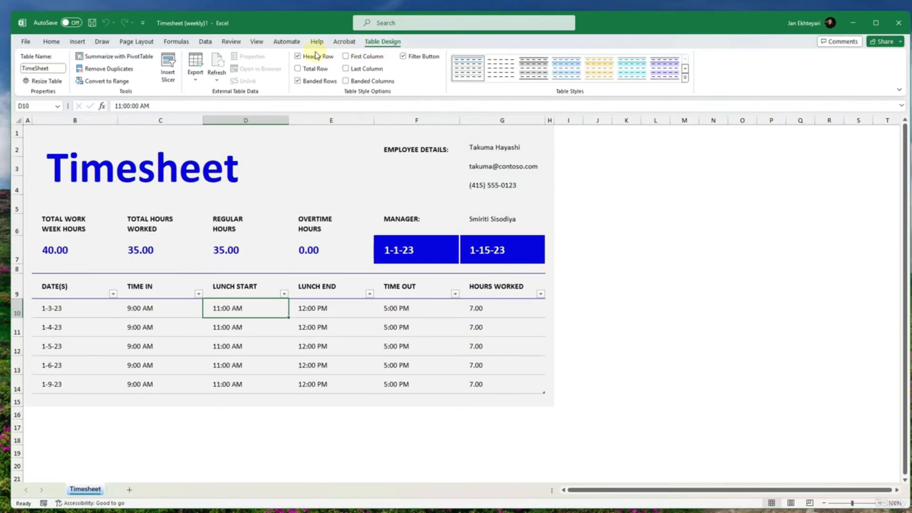
{"action": "left_click", "coordinate": [257, 43]}
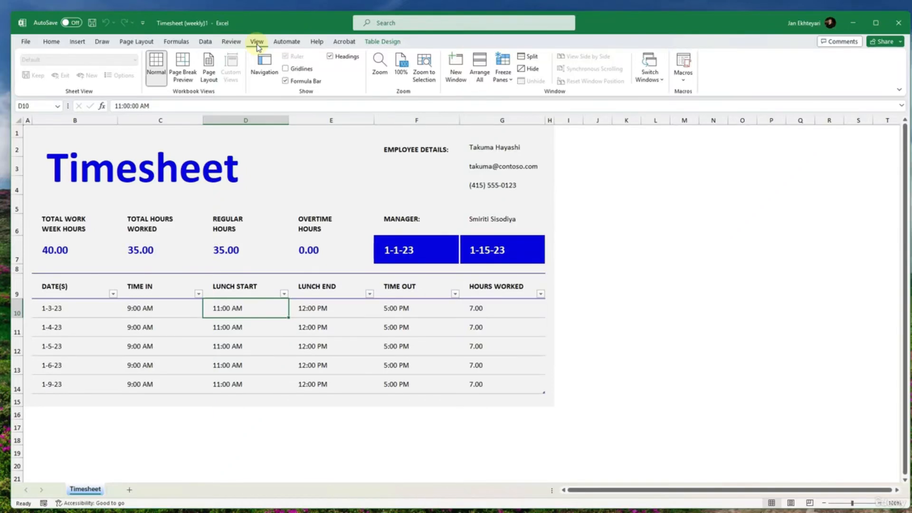
{"action": "left_click", "coordinate": [231, 42]}
- Compare the Timesheet sheet in Page Layout, Normal and Page Break Preview, finishing in Normal view
{"action": "left_click", "coordinate": [257, 41]}
{"action": "left_click", "coordinate": [241, 164]}
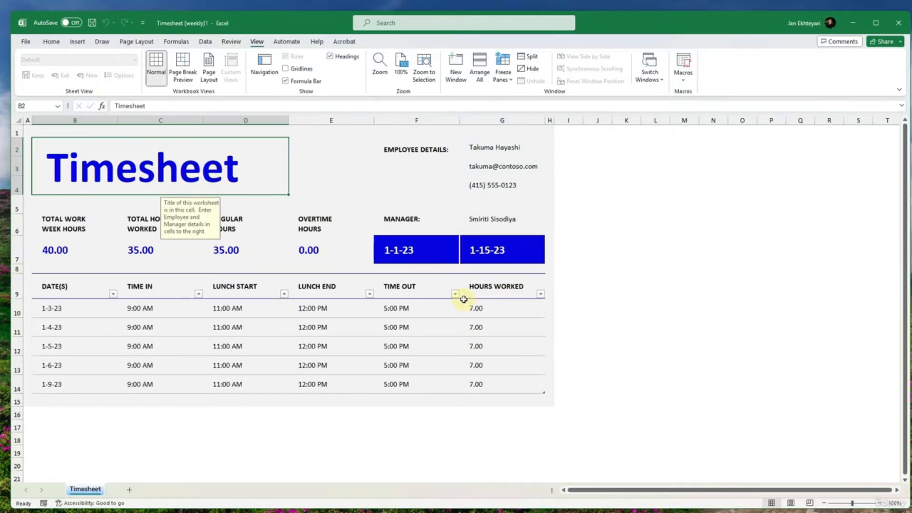
{"action": "left_click", "coordinate": [790, 502]}
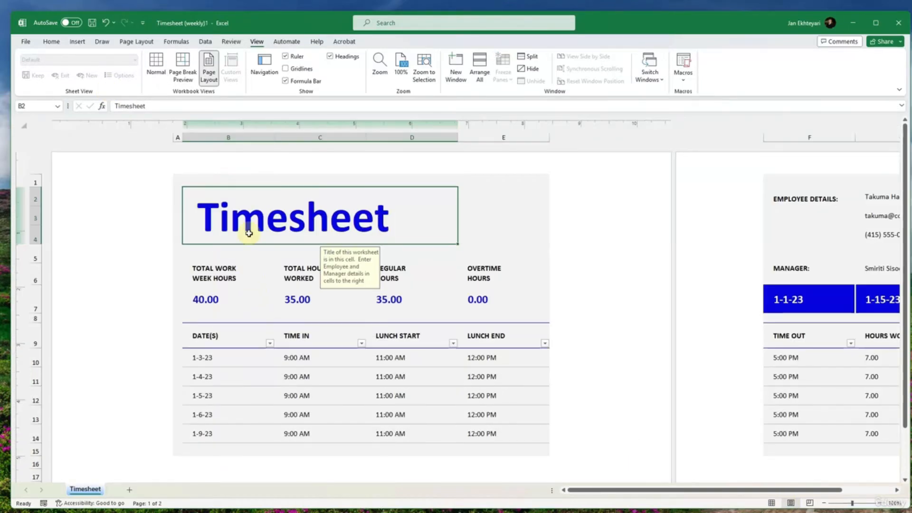
{"action": "left_click", "coordinate": [152, 67]}
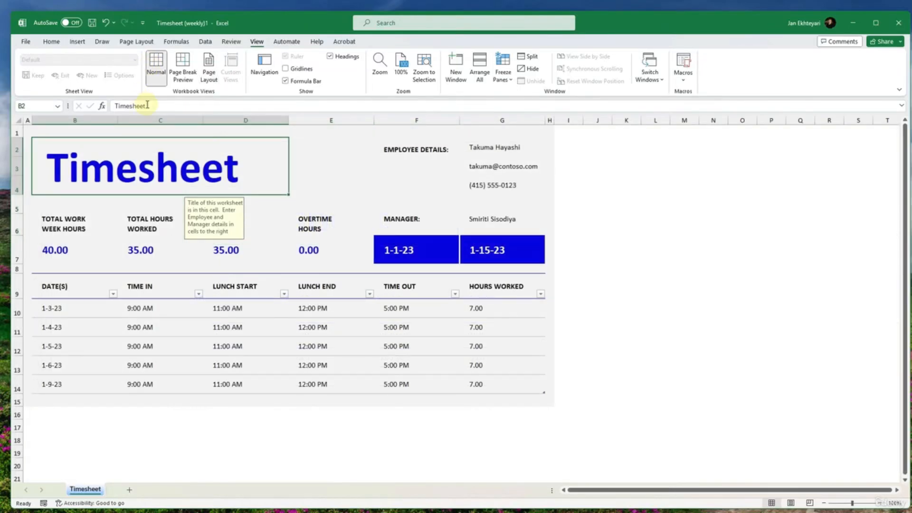
{"action": "left_click", "coordinate": [183, 71]}
{"action": "left_click", "coordinate": [208, 76]}
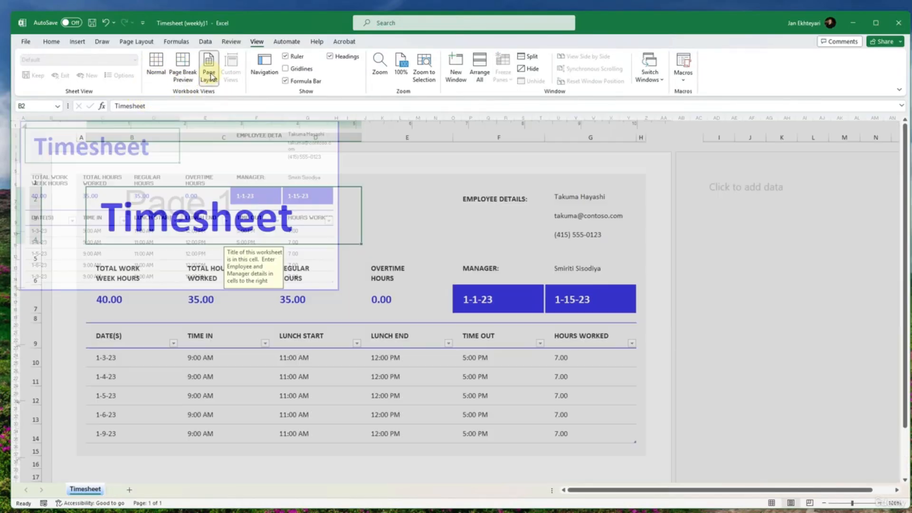
{"action": "left_click", "coordinate": [156, 66]}
- Add a new blank worksheet to the workbook and return to the Timesheet sheet
{"action": "left_click_drag", "start_coordinate": [52, 168], "coordinate": [462, 378]}
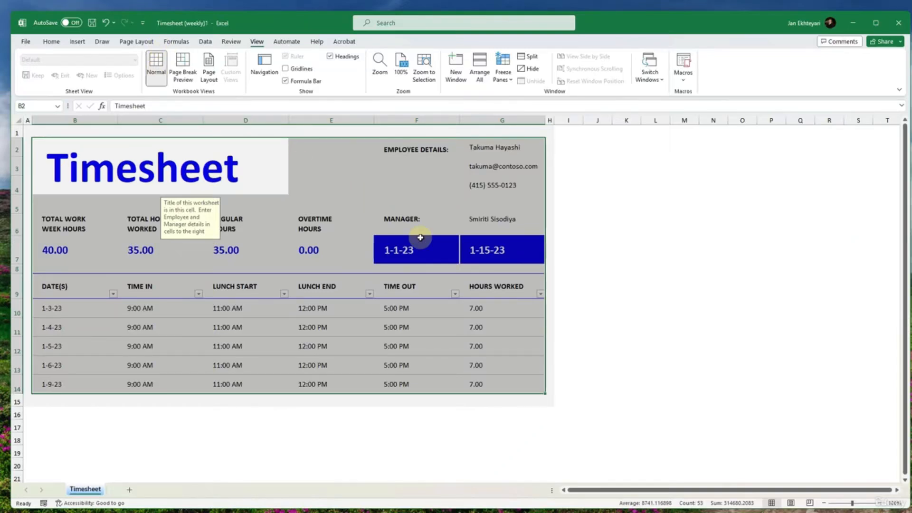
{"action": "left_click", "coordinate": [403, 228]}
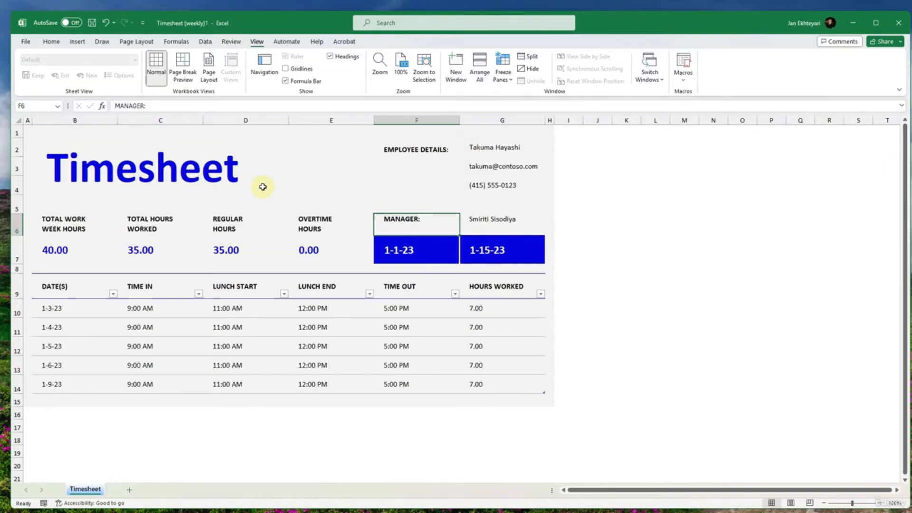
{"action": "left_click", "coordinate": [129, 490]}
{"action": "left_click", "coordinate": [85, 490]}
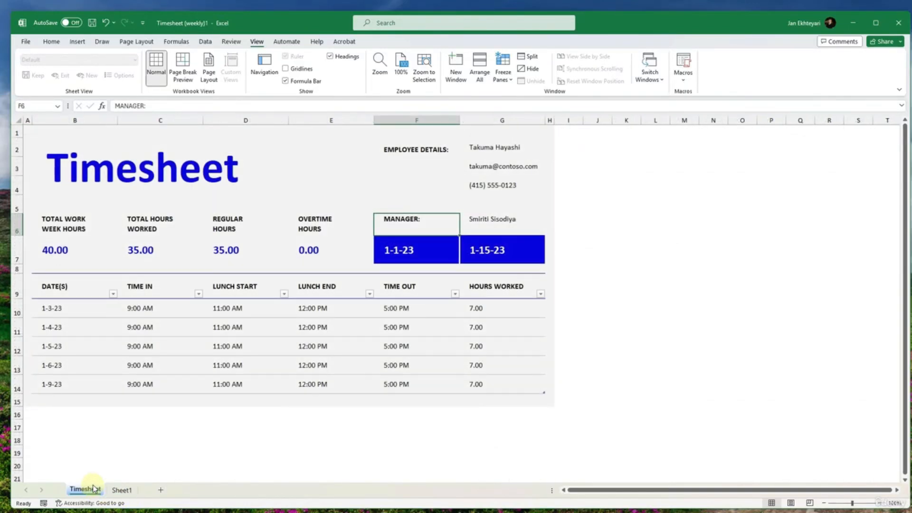
- Check the Timesheet sheet's page breaks against Normal view and leave the sheet in Page Layout view
{"action": "left_click", "coordinate": [182, 76]}
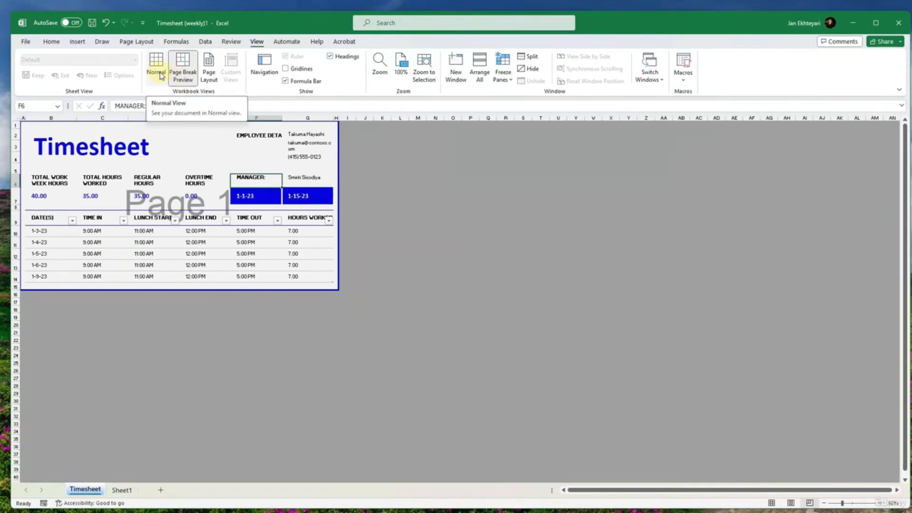
{"action": "left_click", "coordinate": [160, 76]}
{"action": "left_click", "coordinate": [205, 76]}
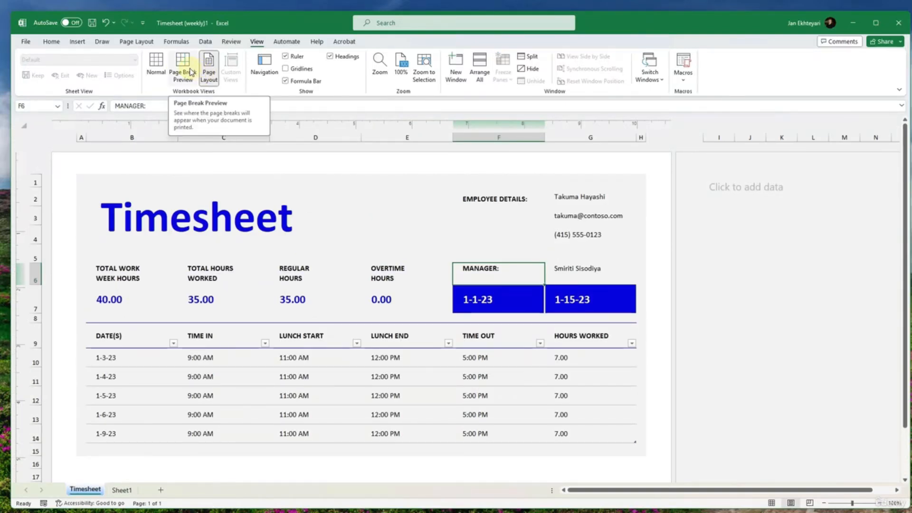
{"action": "left_click", "coordinate": [186, 73]}
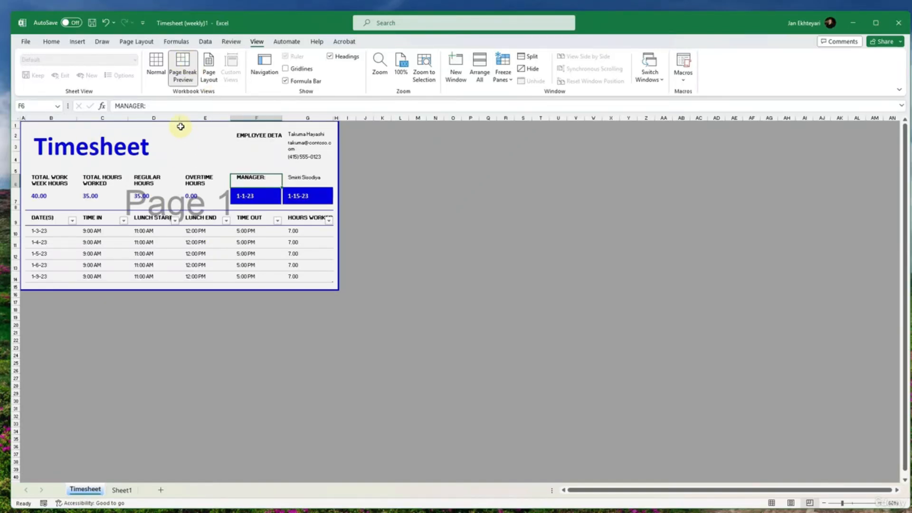
{"action": "left_click", "coordinate": [156, 68]}
{"action": "left_click", "coordinate": [209, 71]}
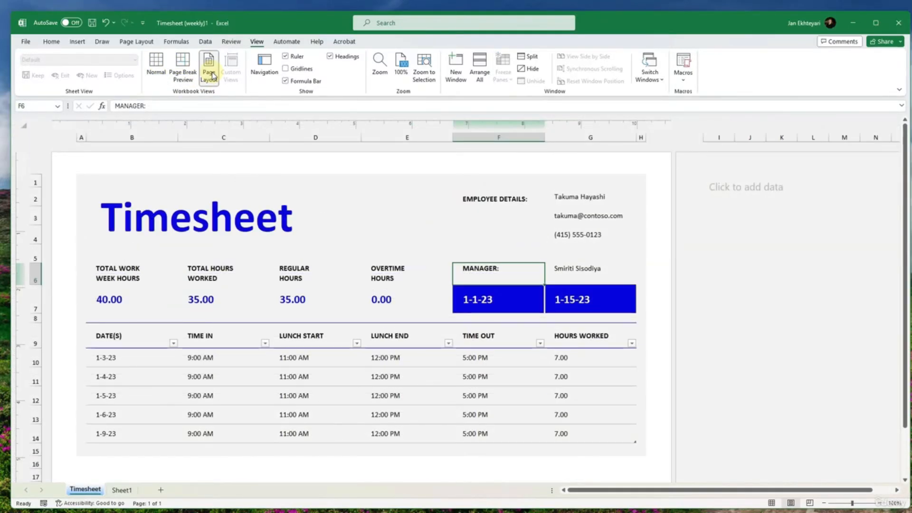
- Examine the following pages in Page Layout view for the repeated table headings and return to the first page
{"action": "scroll", "coordinate": [246, 207], "scroll_direction": "down", "scroll_amount": 10}
{"action": "left_click", "coordinate": [258, 243]}
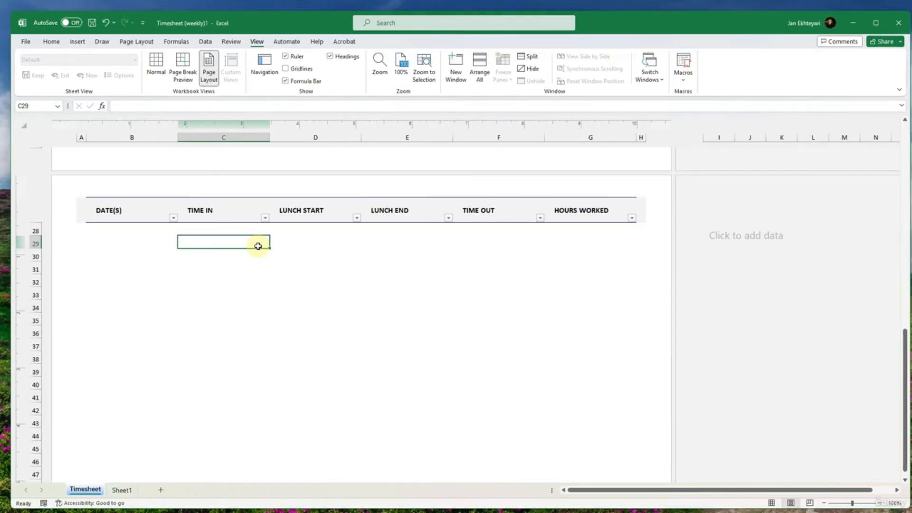
{"action": "scroll", "coordinate": [257, 246], "scroll_direction": "up", "scroll_amount": 1}
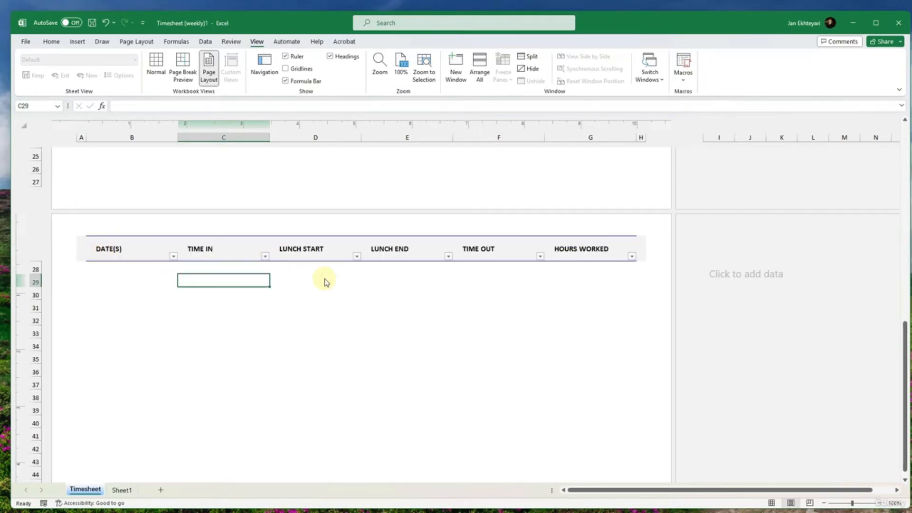
{"action": "scroll", "coordinate": [324, 280], "scroll_direction": "up", "scroll_amount": 8}
{"action": "scroll", "coordinate": [322, 275], "scroll_direction": "down", "scroll_amount": 15}
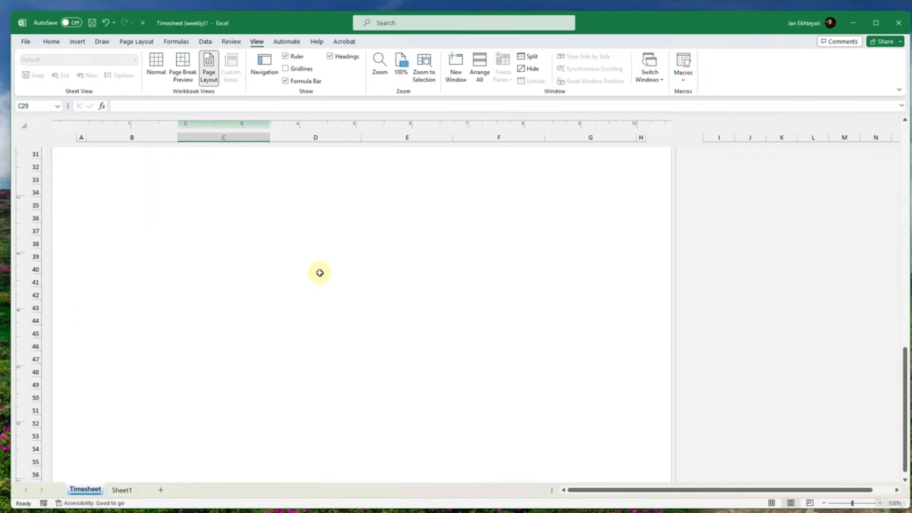
{"action": "left_click", "coordinate": [328, 344]}
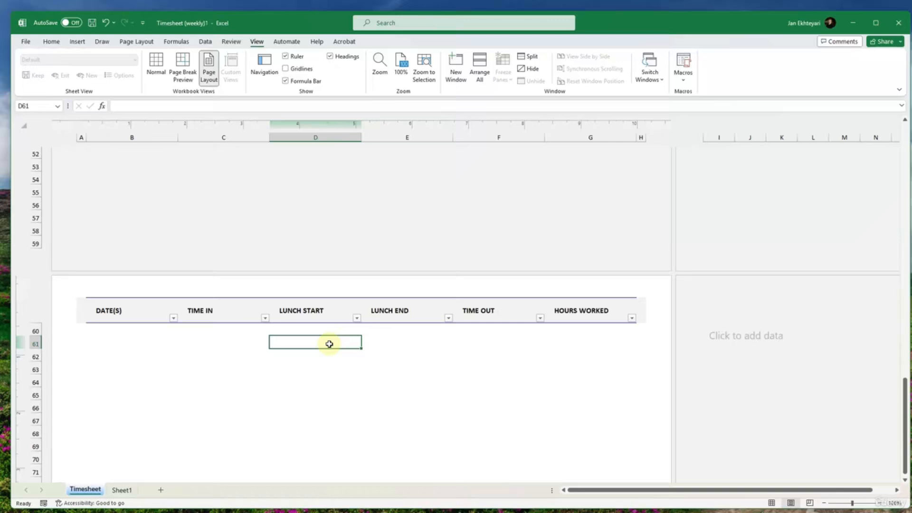
{"action": "left_click", "coordinate": [243, 243]}
{"action": "scroll", "coordinate": [244, 244], "scroll_direction": "up", "scroll_amount": 15}
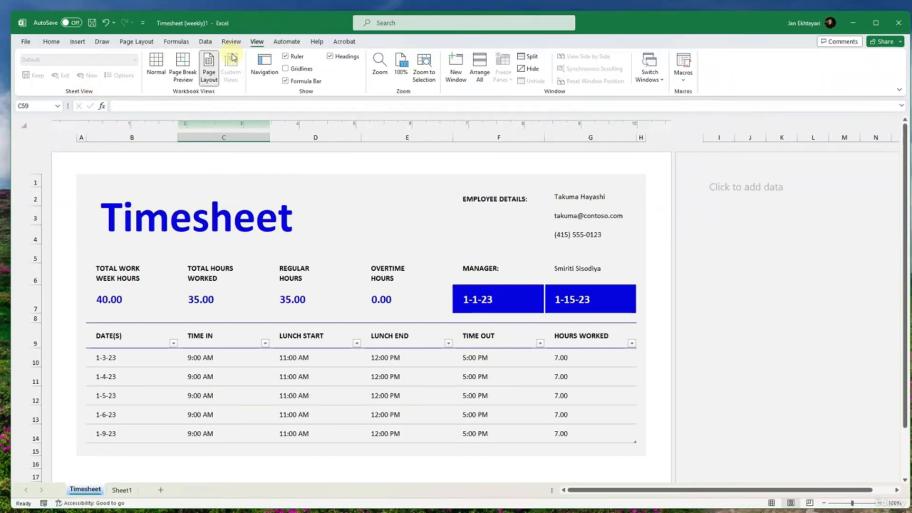
- Show the workbook's Navigation pane, go through Timesheet items such as Timesheet!B2, WorkweekHours and the TimeSheet table, and expand Sheet1
{"action": "left_click", "coordinate": [273, 72]}
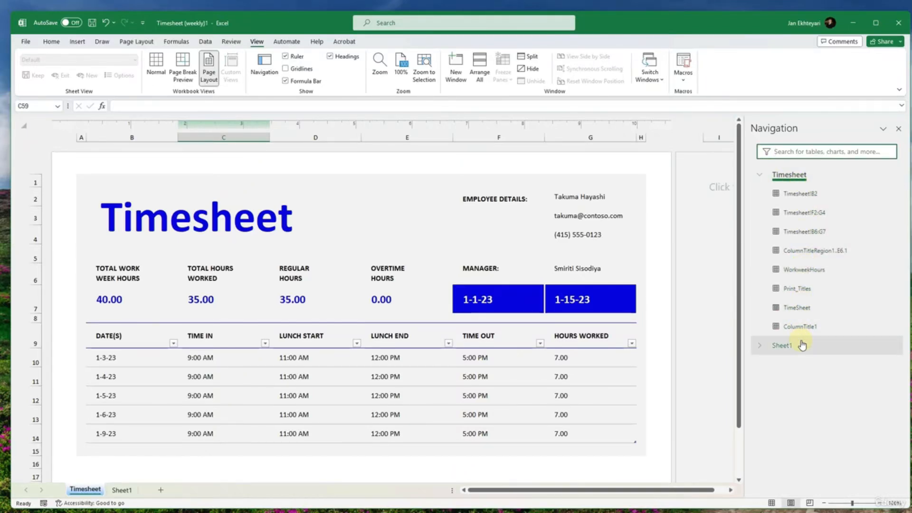
{"action": "left_click", "coordinate": [802, 195]}
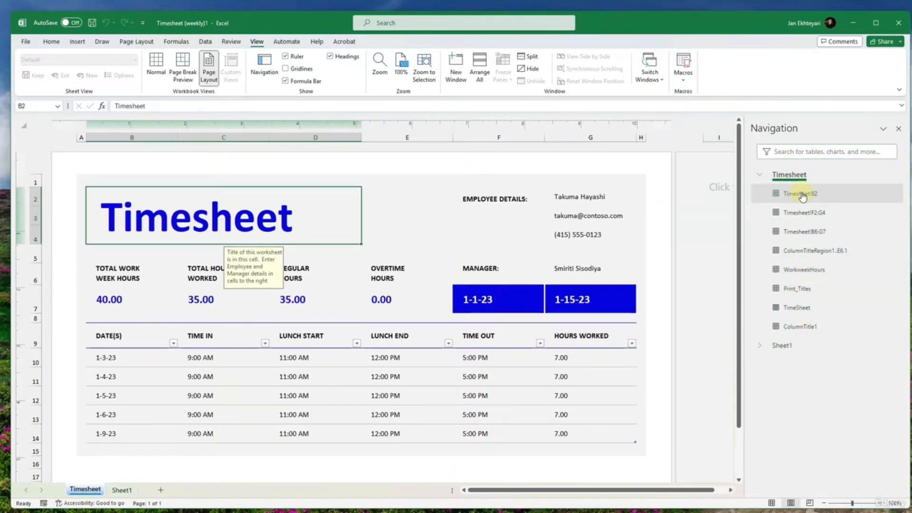
{"action": "left_click", "coordinate": [802, 213]}
{"action": "left_click", "coordinate": [802, 231]}
{"action": "left_click", "coordinate": [802, 270]}
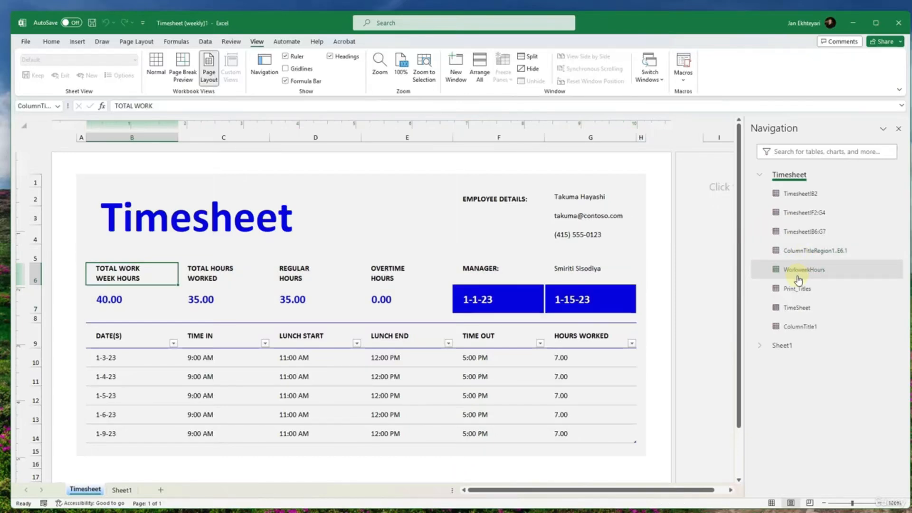
{"action": "left_click", "coordinate": [797, 289]}
{"action": "left_click", "coordinate": [796, 307]}
{"action": "left_click", "coordinate": [791, 335]}
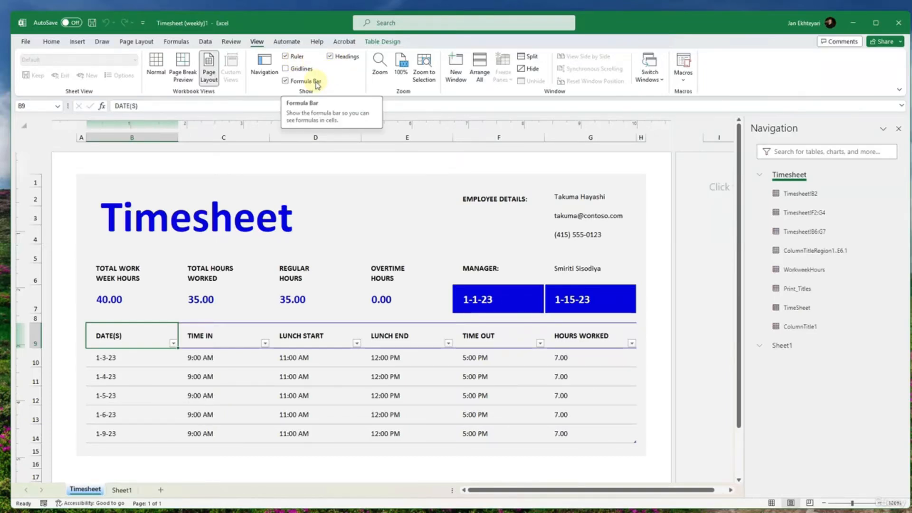
- Turn the Ruler, Headings and Formula Bar off and back on, one after the other
{"action": "left_click", "coordinate": [304, 57]}
{"action": "left_click", "coordinate": [304, 57]}
{"action": "left_click", "coordinate": [335, 56]}
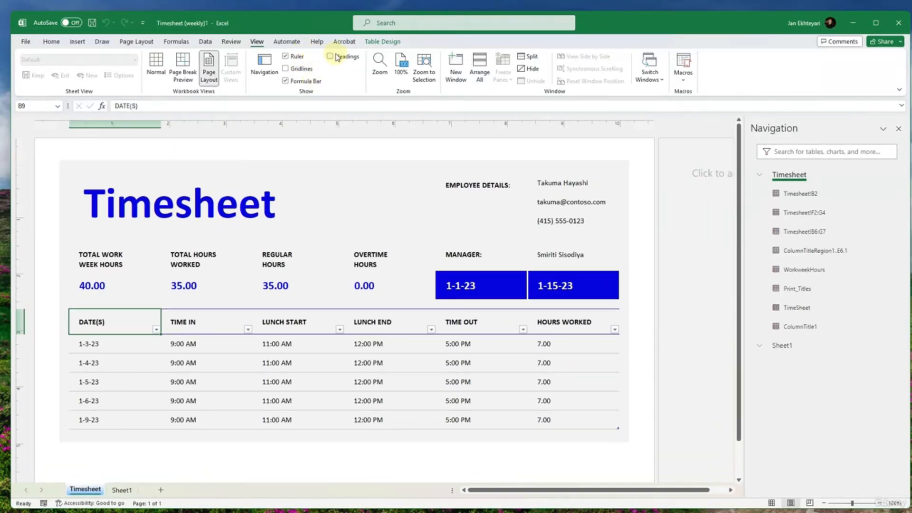
{"action": "left_click", "coordinate": [335, 57]}
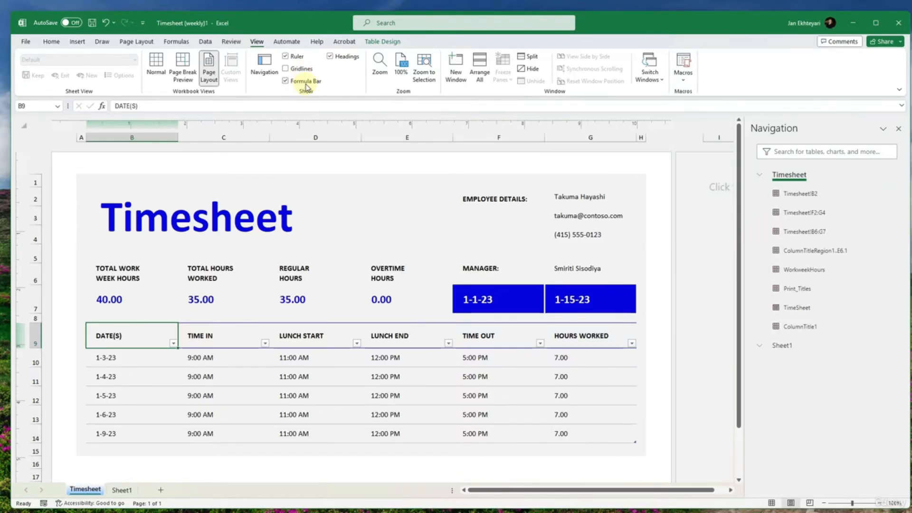
{"action": "left_click", "coordinate": [307, 84]}
{"action": "left_click", "coordinate": [306, 85]}
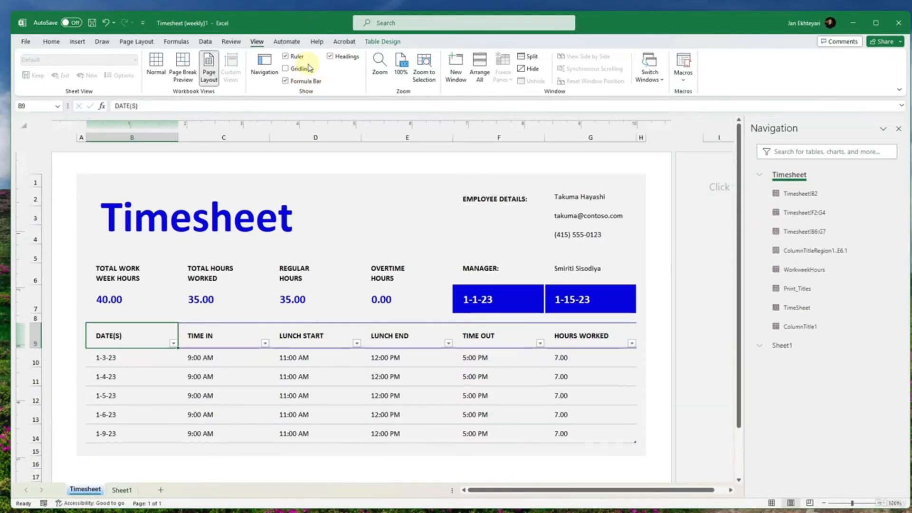
- Check the Zoom options, magnify the Timesheet sheet to 400%, and bring the zoom back to 100%
{"action": "left_click", "coordinate": [379, 66]}
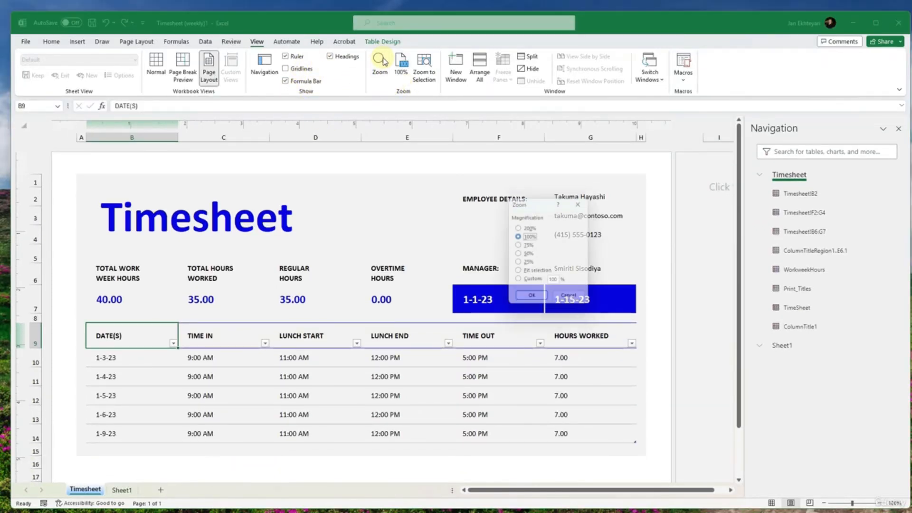
{"action": "left_click", "coordinate": [531, 299]}
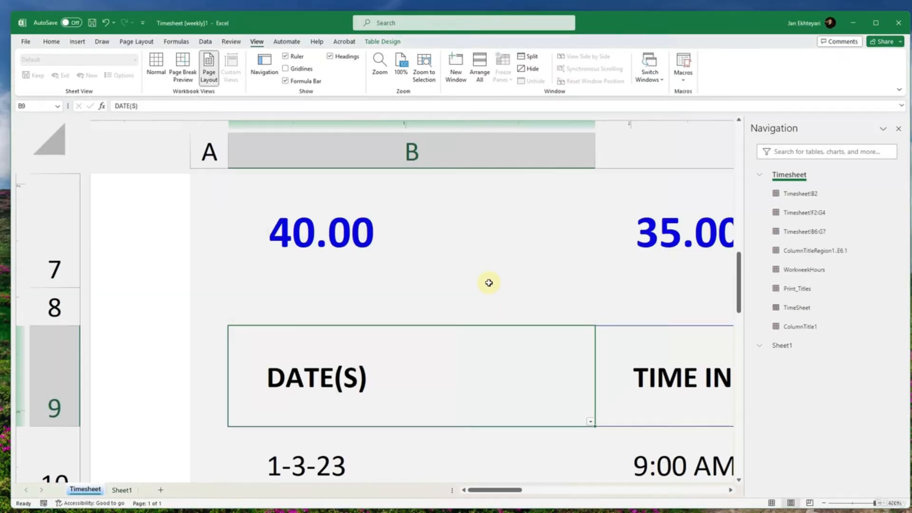
{"action": "left_click", "coordinate": [853, 503]}
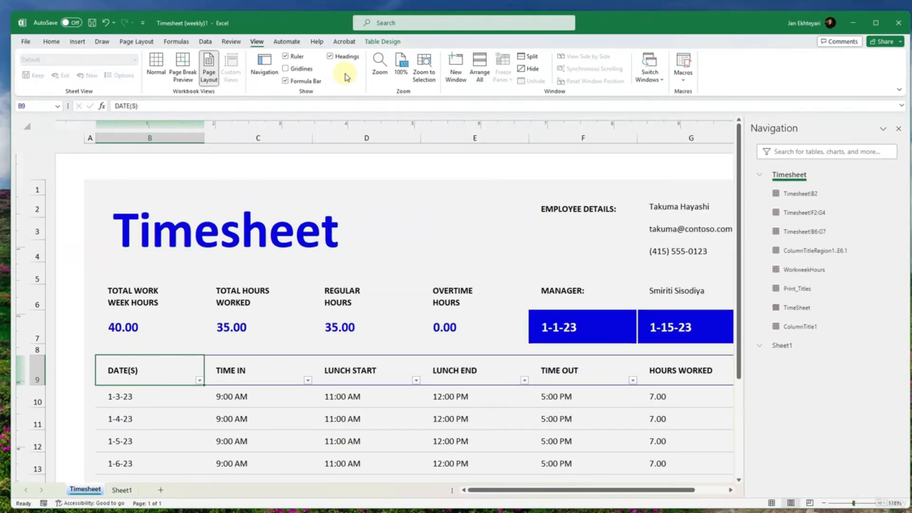
{"action": "left_click", "coordinate": [379, 66]}
{"action": "left_click", "coordinate": [579, 203]}
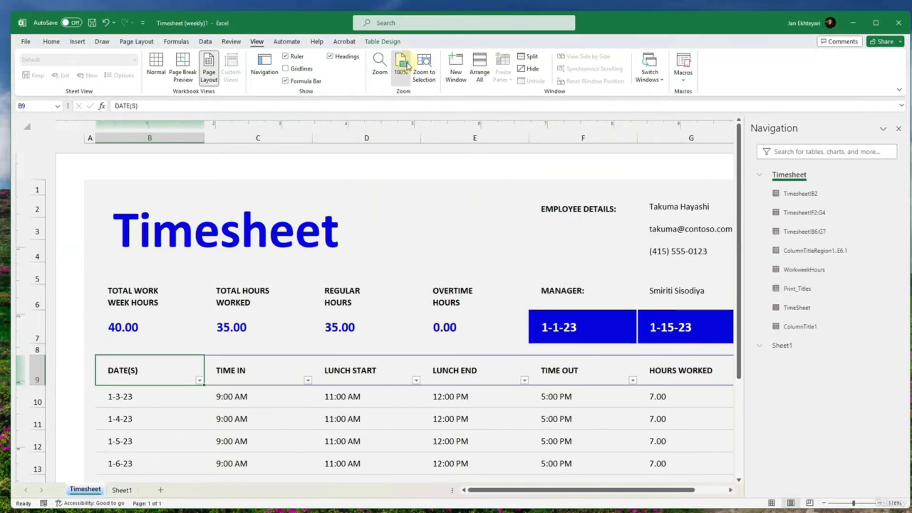
{"action": "left_click", "coordinate": [405, 66]}
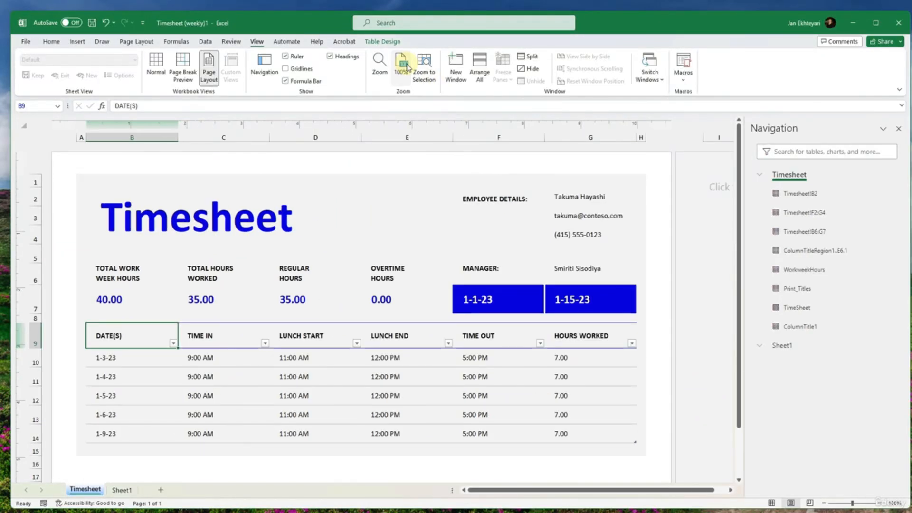
- Zoom to the overtime hours value in cell E7 and reset the sheet's zoom to 100%
{"action": "left_click", "coordinate": [407, 301]}
{"action": "left_click", "coordinate": [424, 66]}
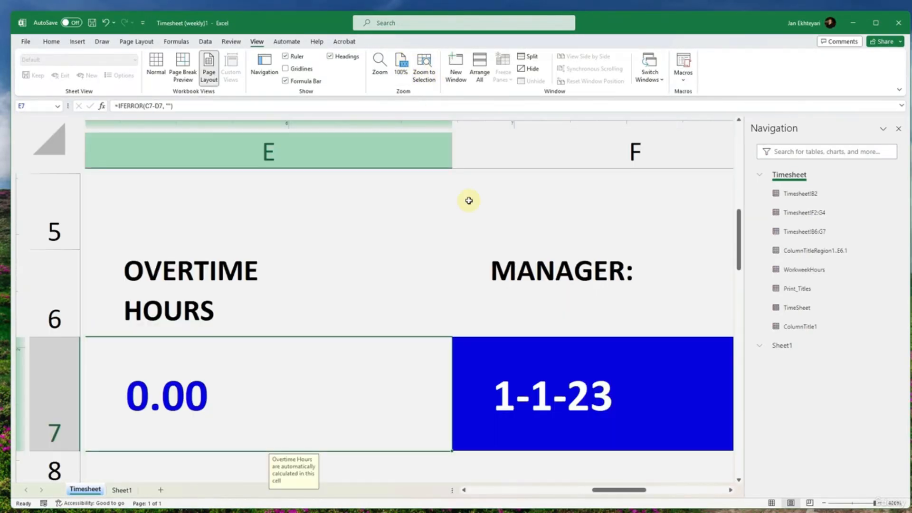
{"action": "left_click", "coordinate": [401, 68]}
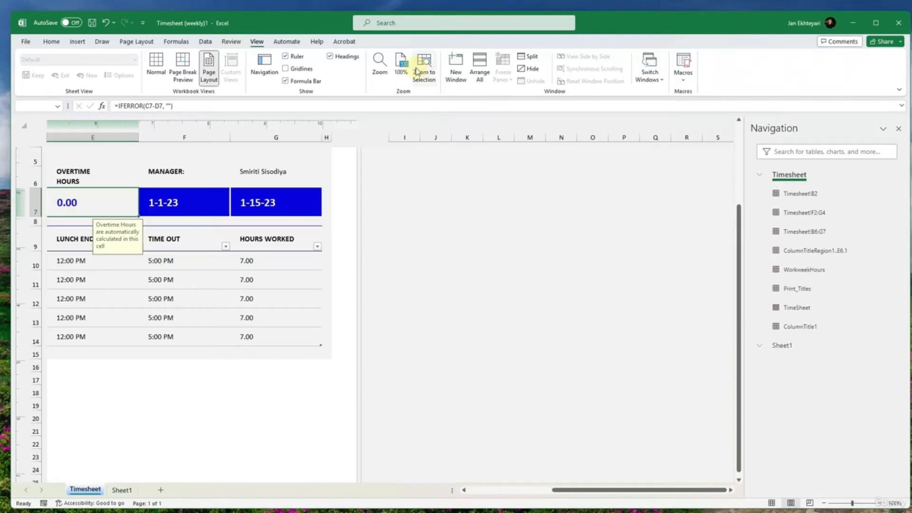
- Open a second window of the timesheet workbook, move it aside and close it, and hide the Navigation pane
{"action": "left_click", "coordinate": [463, 79]}
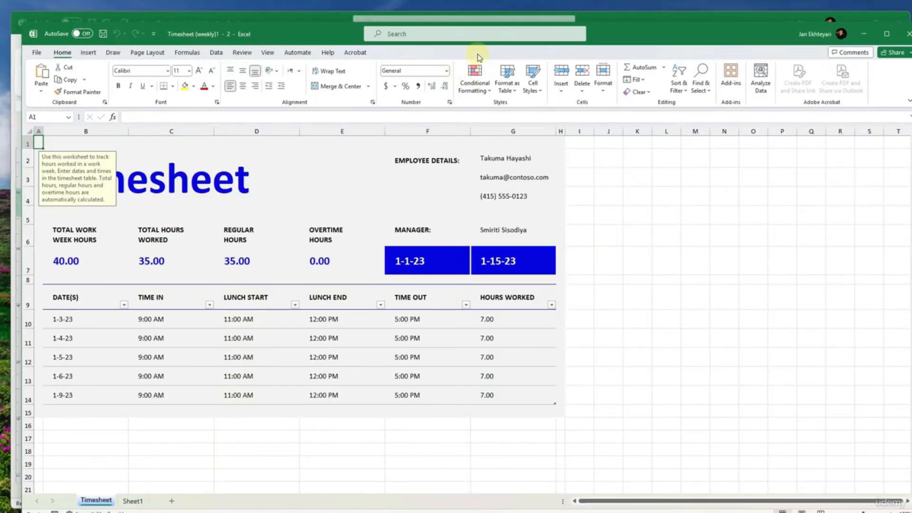
{"action": "left_click_drag", "start_coordinate": [611, 24], "coordinate": [718, 107]}
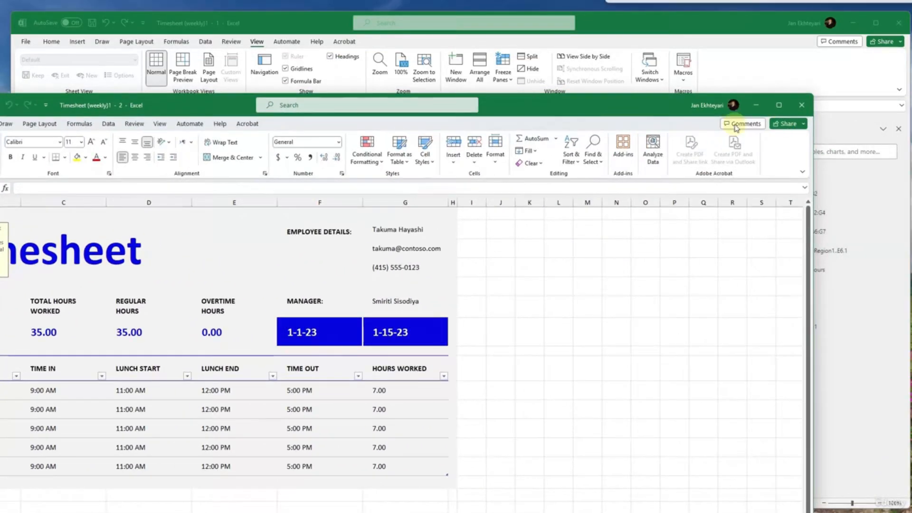
{"action": "left_click", "coordinate": [805, 102]}
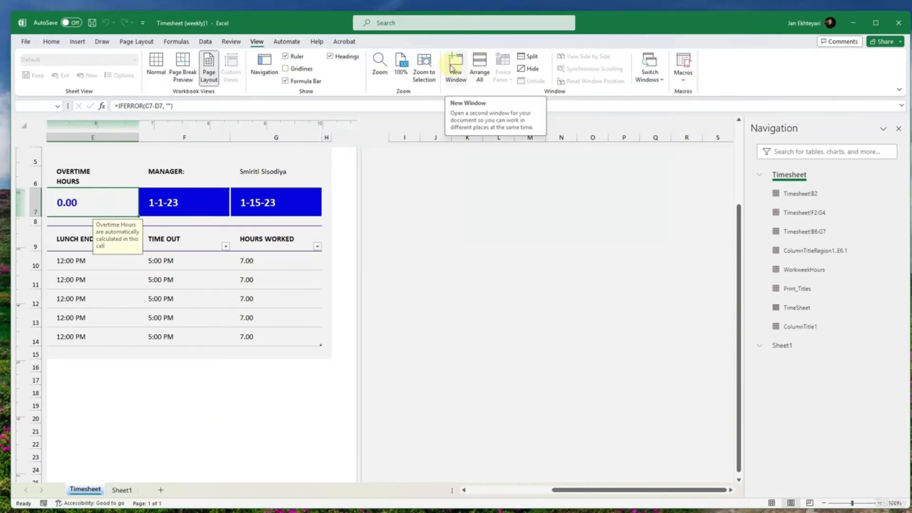
{"action": "left_click", "coordinate": [897, 128]}
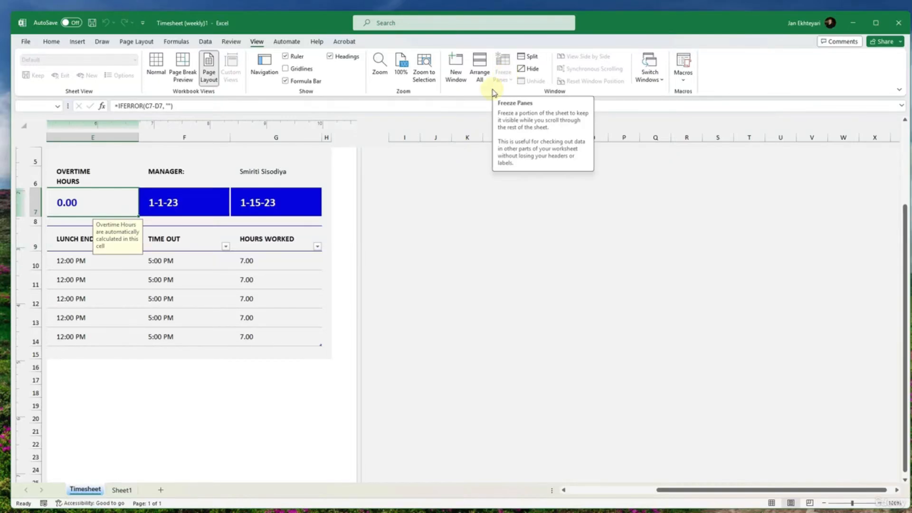
- Select the times in C10:F11 and look over the table's design options and the view options
{"action": "left_click", "coordinate": [266, 281]}
{"action": "left_click_drag", "start_coordinate": [190, 285], "coordinate": [235, 265]}
{"action": "scroll", "coordinate": [293, 236], "scroll_direction": "up", "scroll_amount": 2}
{"action": "scroll", "coordinate": [498, 79], "scroll_direction": "up", "scroll_amount": 3}
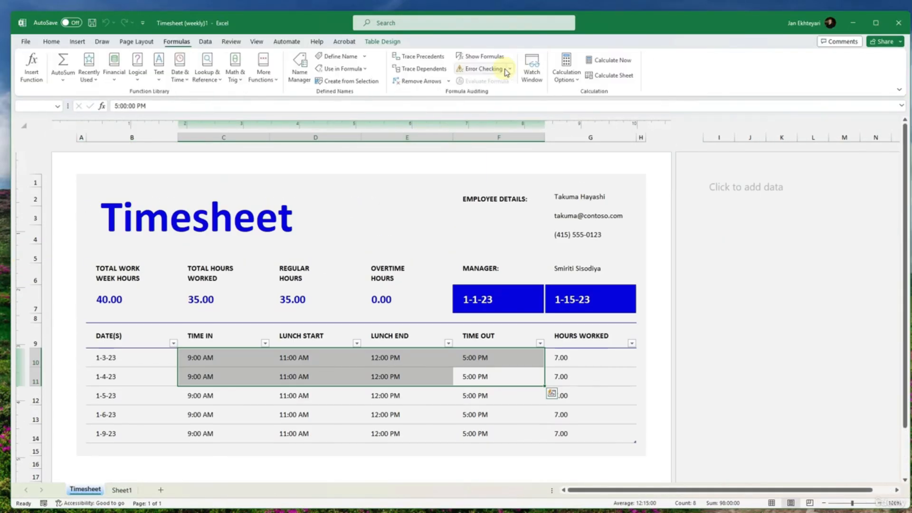
{"action": "left_click", "coordinate": [257, 42]}
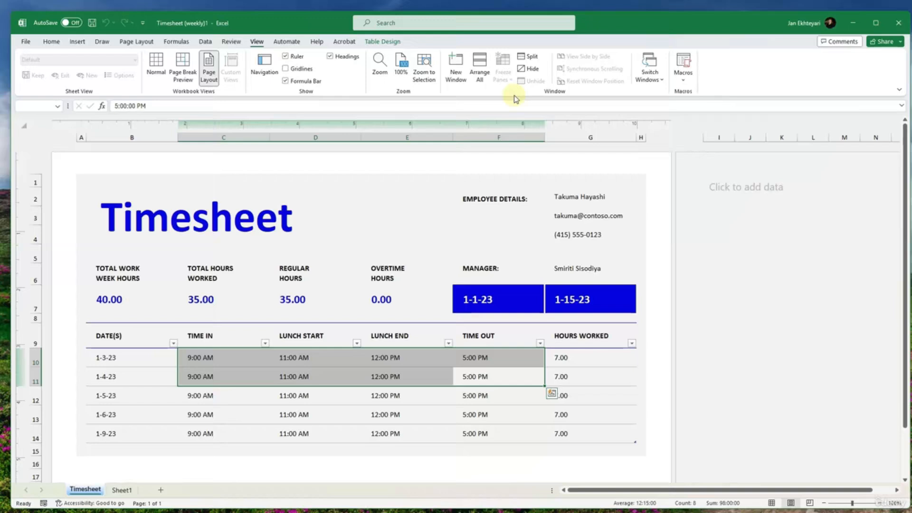
{"action": "left_click", "coordinate": [378, 41]}
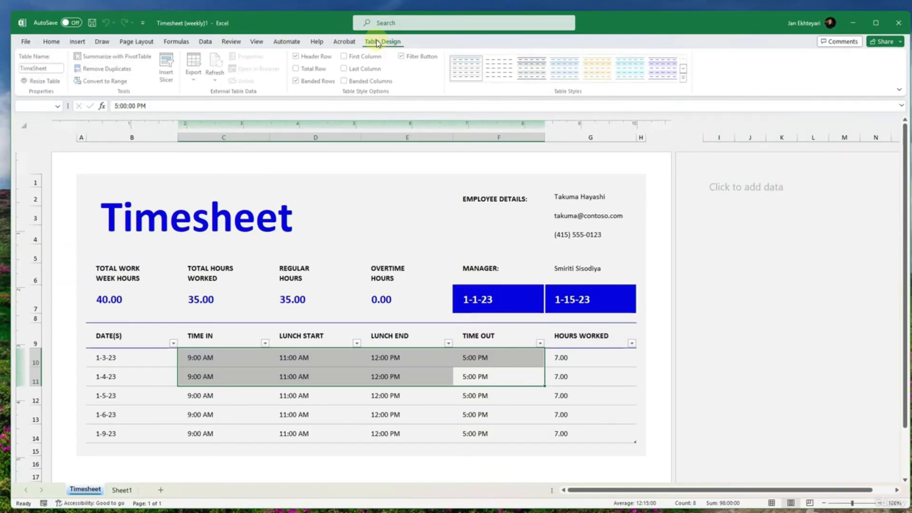
{"action": "left_click", "coordinate": [256, 41]}
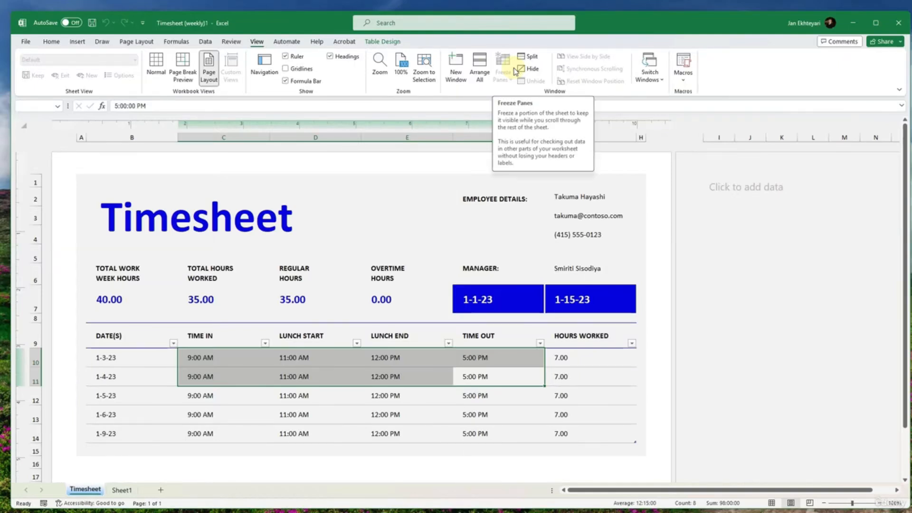
- Select the range B2:G7 and switch the Timesheet sheet to Normal view
{"action": "scroll", "coordinate": [358, 218], "scroll_direction": "down", "scroll_amount": 5}
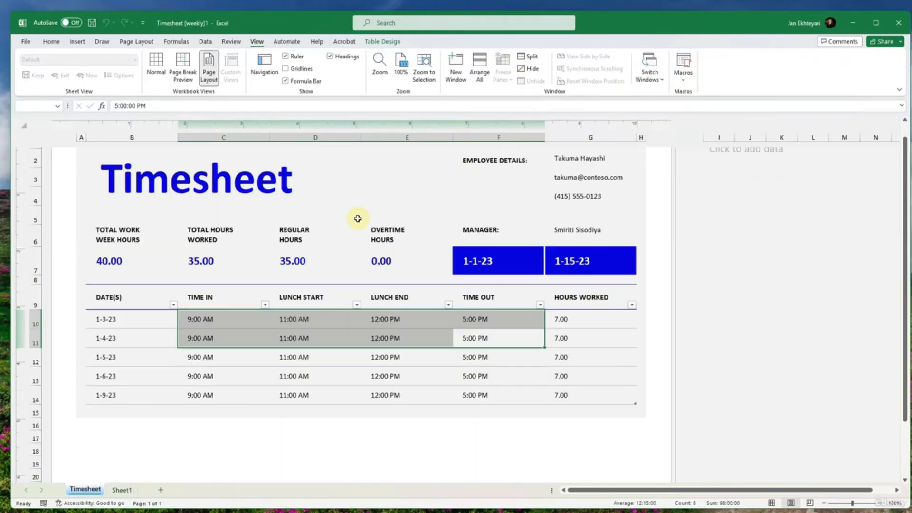
{"action": "scroll", "coordinate": [358, 219], "scroll_direction": "up", "scroll_amount": 5}
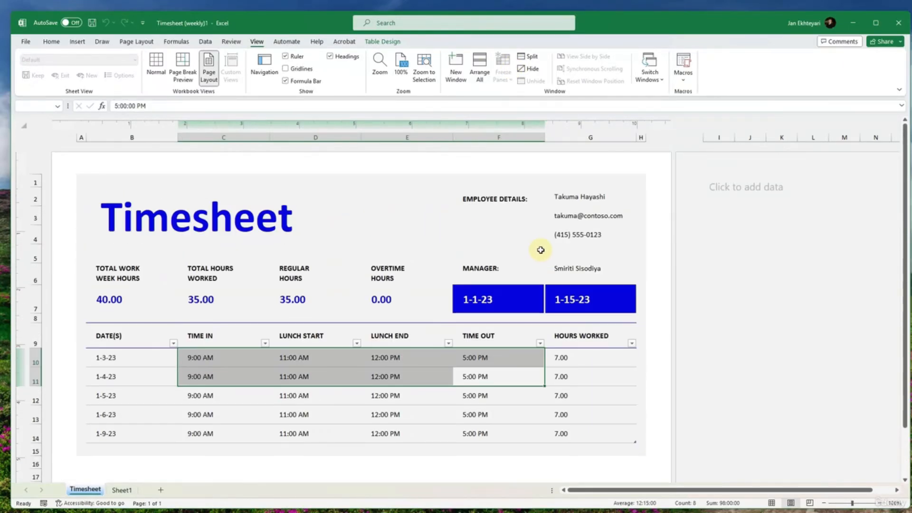
{"action": "left_click_drag", "start_coordinate": [584, 197], "coordinate": [203, 301]}
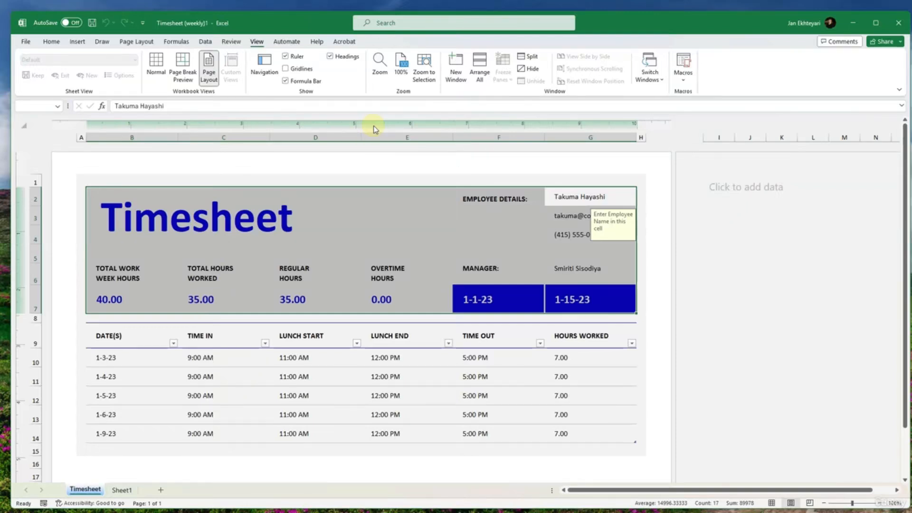
{"action": "left_click", "coordinate": [156, 67]}
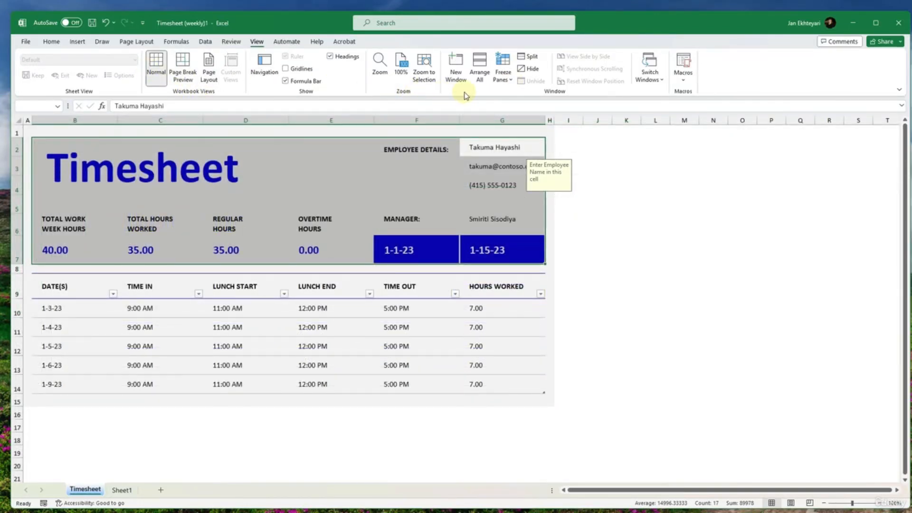
- Check the Arrange All, Freeze Panes and Switch Windows options without applying any of them
{"action": "left_click", "coordinate": [479, 69]}
{"action": "left_click", "coordinate": [587, 194]}
{"action": "left_click", "coordinate": [503, 71]}
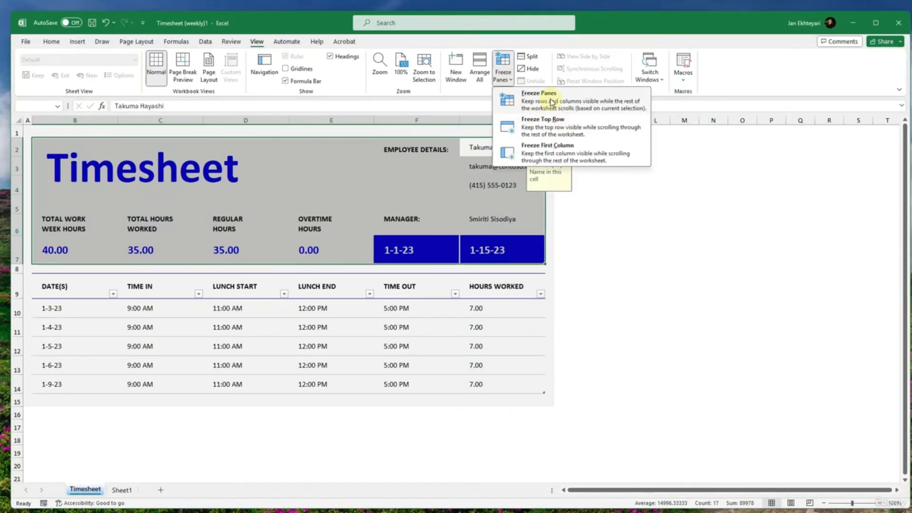
{"action": "left_click", "coordinate": [401, 175]}
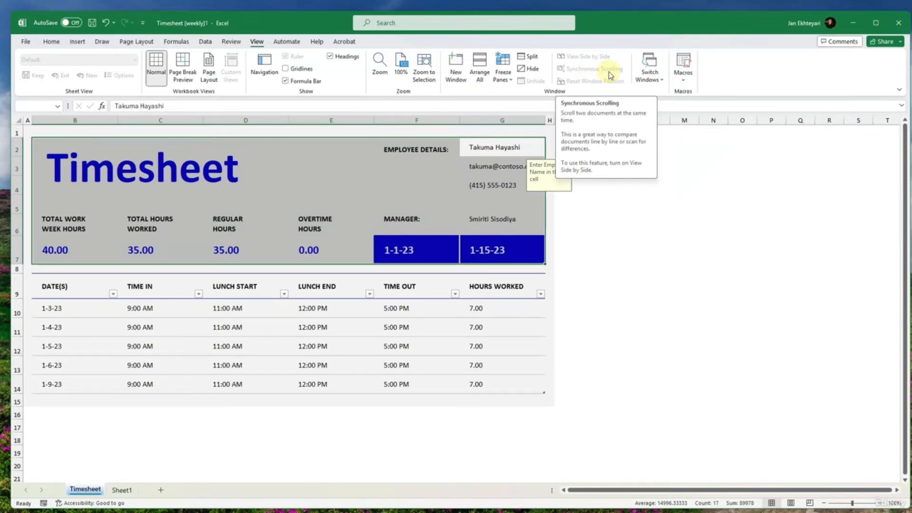
{"action": "left_click", "coordinate": [649, 78]}
{"action": "left_click", "coordinate": [650, 79]}
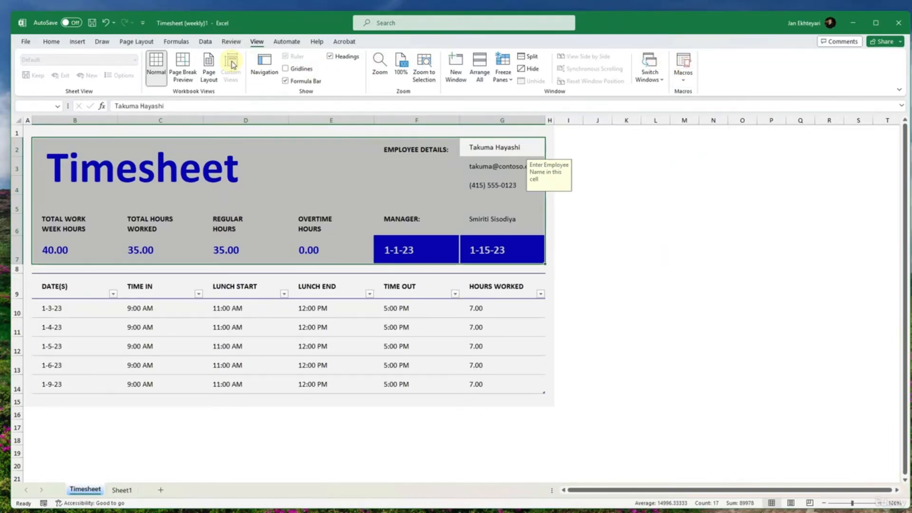
{"action": "left_click", "coordinate": [279, 44]}
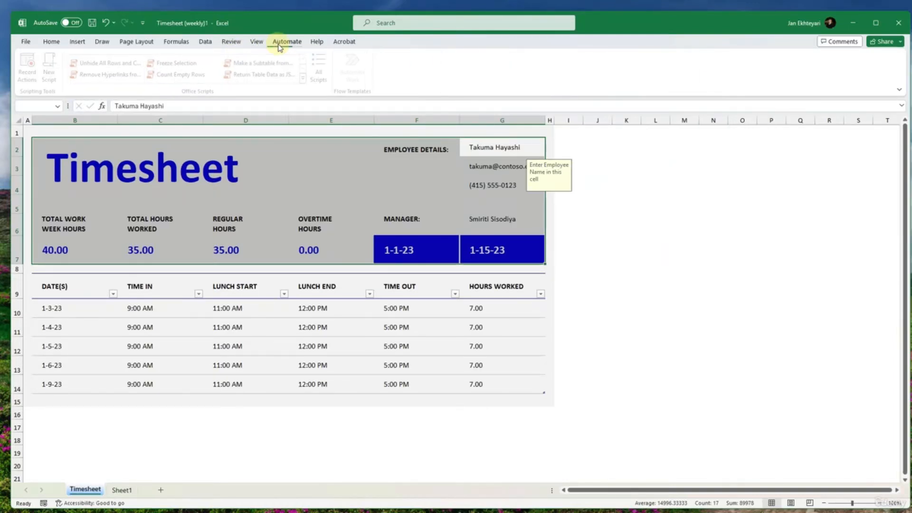
{"action": "left_click", "coordinate": [315, 41]}
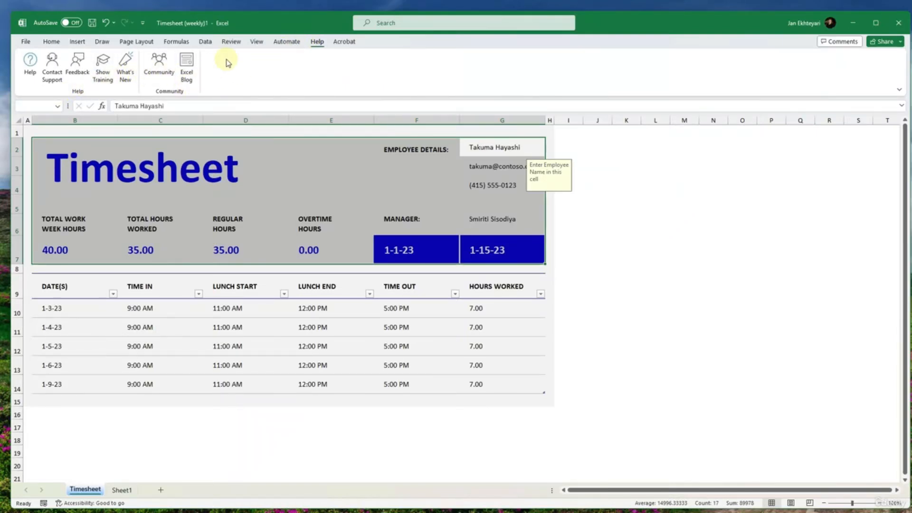
{"action": "left_click", "coordinate": [258, 43]}
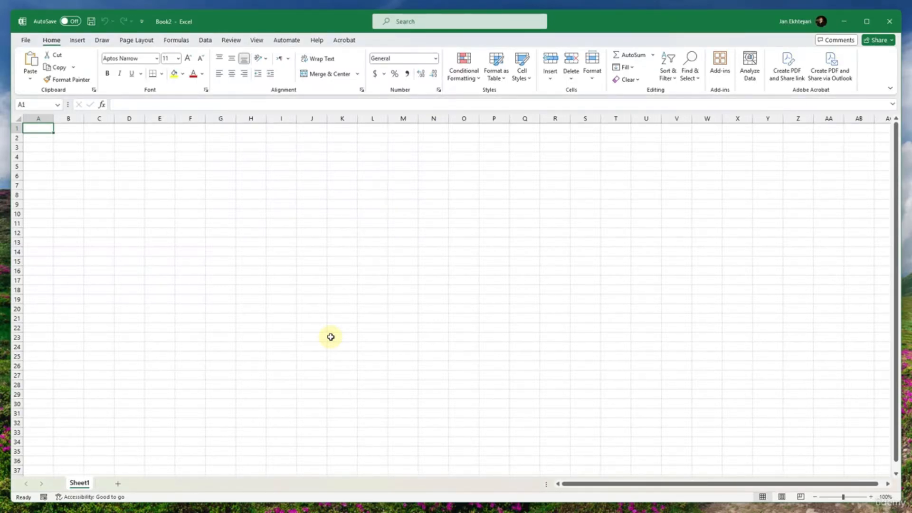
{"action": "left_click", "coordinate": [171, 205]}
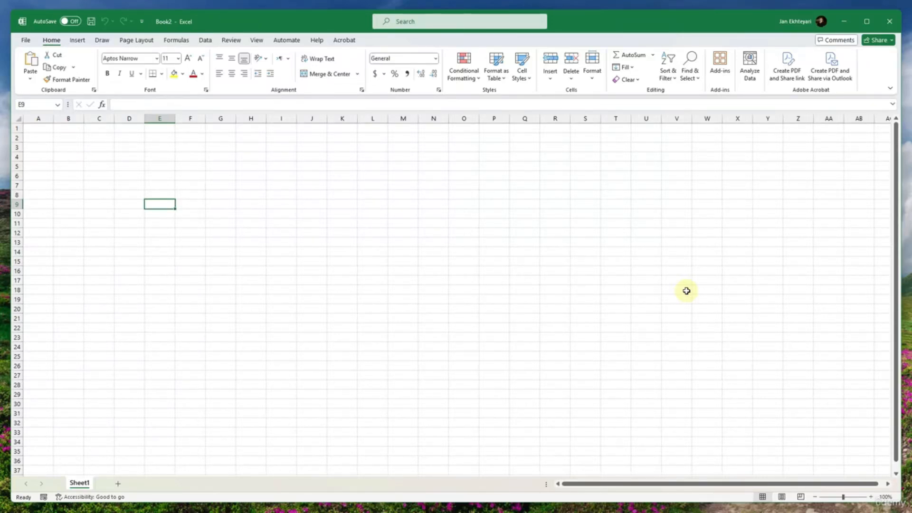
{"action": "left_click", "coordinate": [465, 271]}
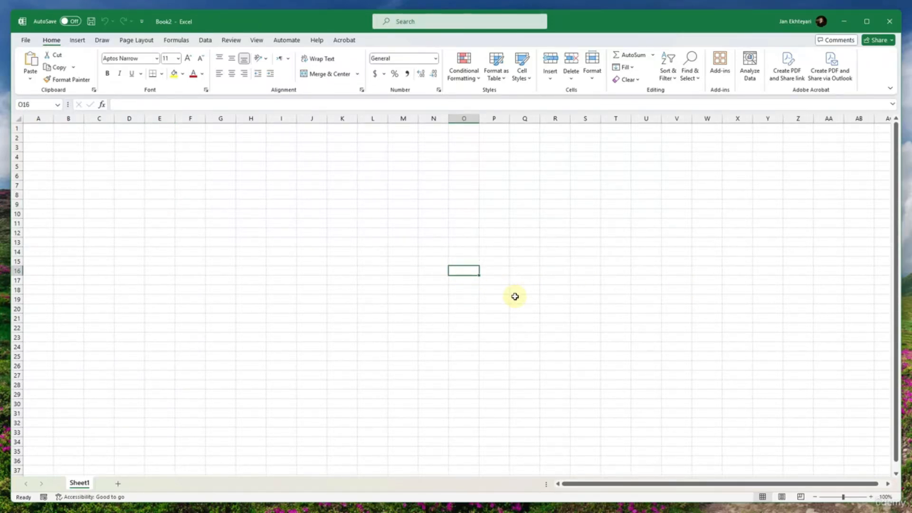
{"action": "key", "text": "Up"}
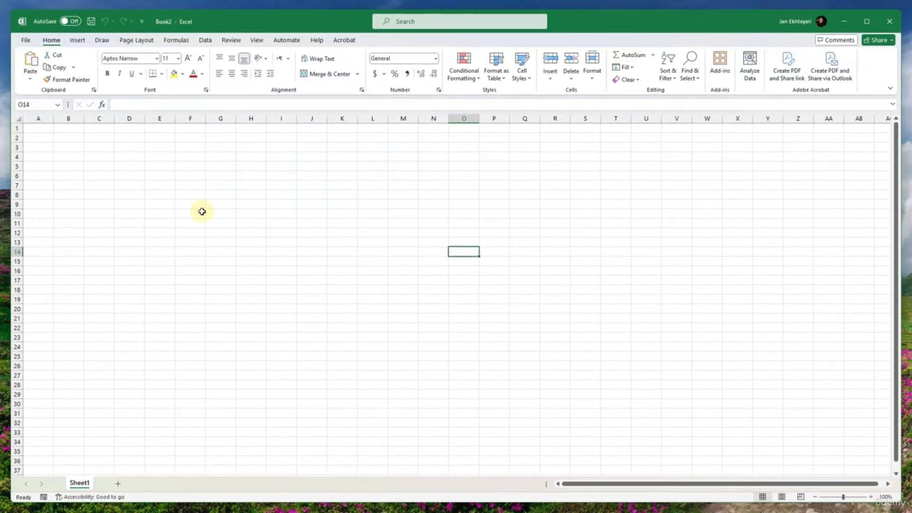
- Enter the heading "First name" in cell A1 of the blank workbook and fit column A to its contents
{"action": "left_click", "coordinate": [43, 128]}
{"action": "type", "text": "F"}
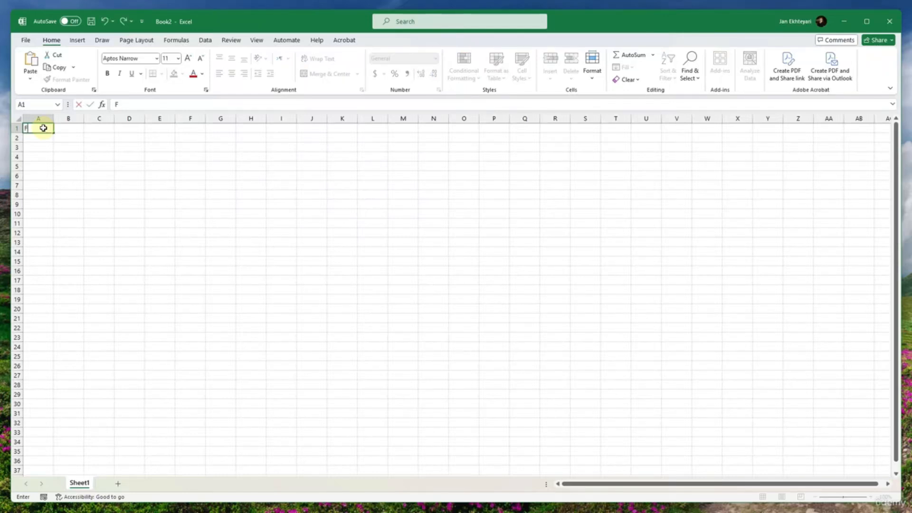
{"action": "type", "text": "irst name"}
{"action": "key", "text": "Tab"}
{"action": "scroll", "coordinate": [123, 196], "scroll_direction": "up", "scroll_amount": 3, "text": "ctrl"}
{"action": "scroll", "coordinate": [123, 196], "scroll_direction": "up", "scroll_amount": 3, "text": "ctrl"}
{"action": "left_click", "coordinate": [87, 121]}
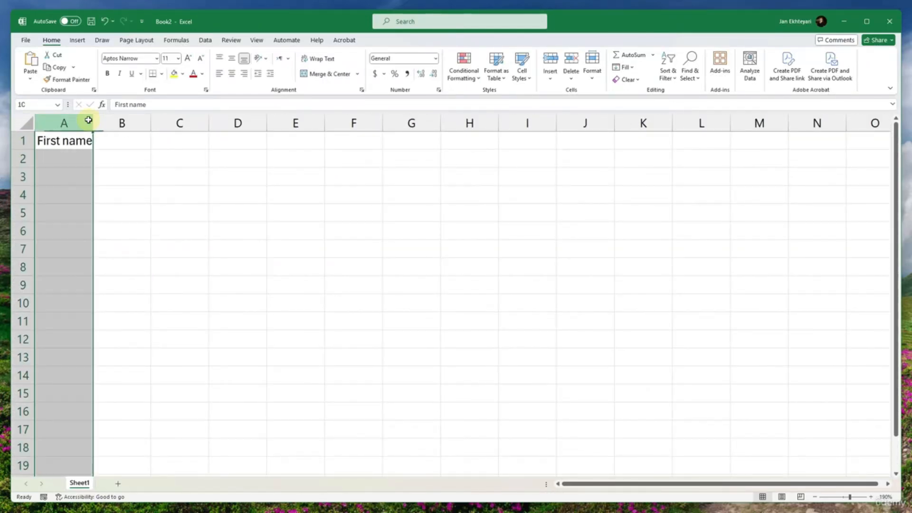
{"action": "double_click", "coordinate": [93, 122]}
- Enter the heading "Last name" in cell B1 and fit column B to its contents
{"action": "left_click", "coordinate": [120, 138]}
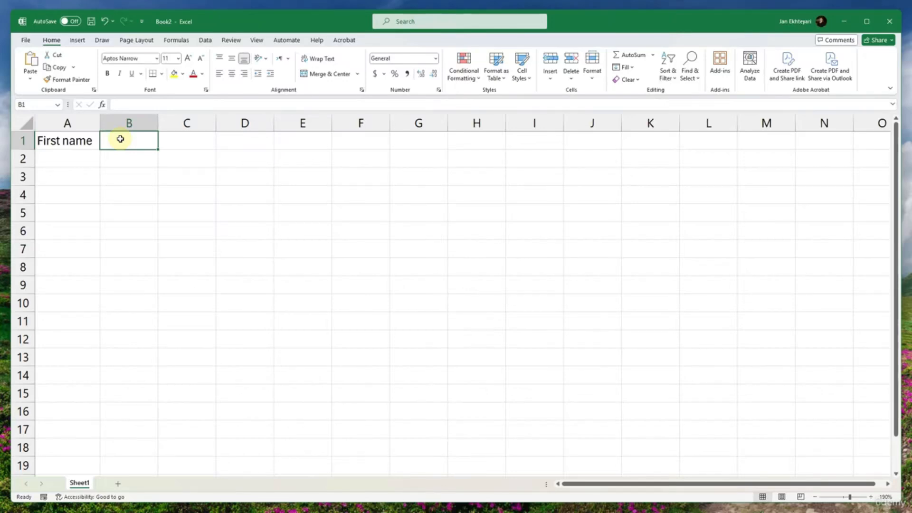
{"action": "type", "text": "Last name"}
{"action": "key", "text": "Tab"}
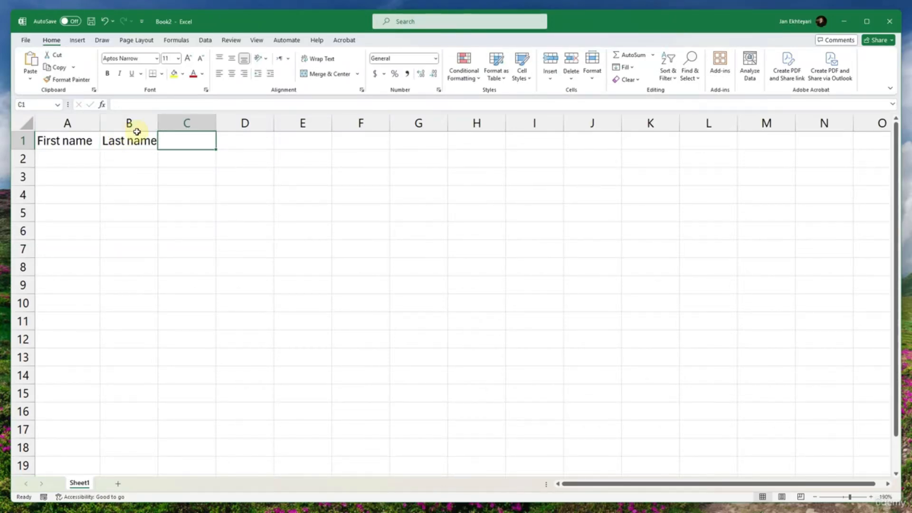
{"action": "double_click", "coordinate": [158, 122]}
- Enter the heading "Own car" in cell C1 and select cell C2 below it
{"action": "double_click", "coordinate": [187, 139]}
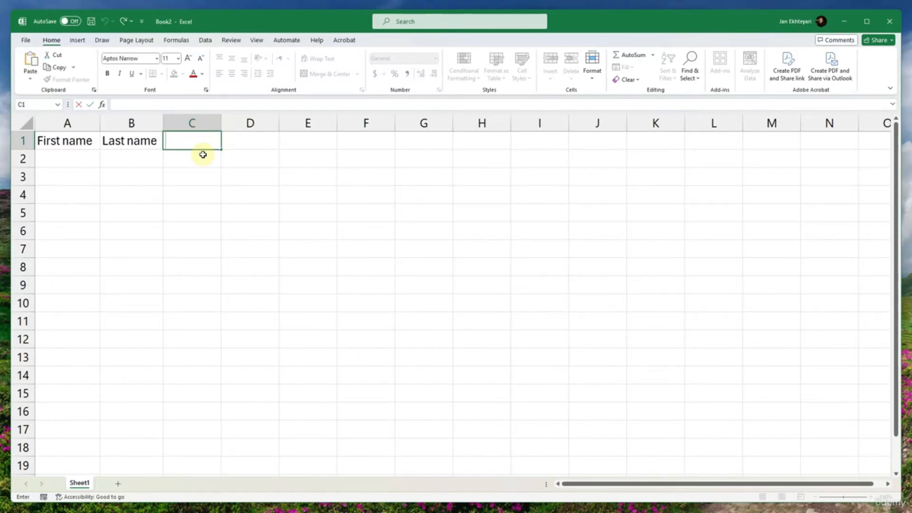
{"action": "type", "text": "G"}
{"action": "key", "text": "BackSpace"}
{"action": "type", "text": "Own vehi"}
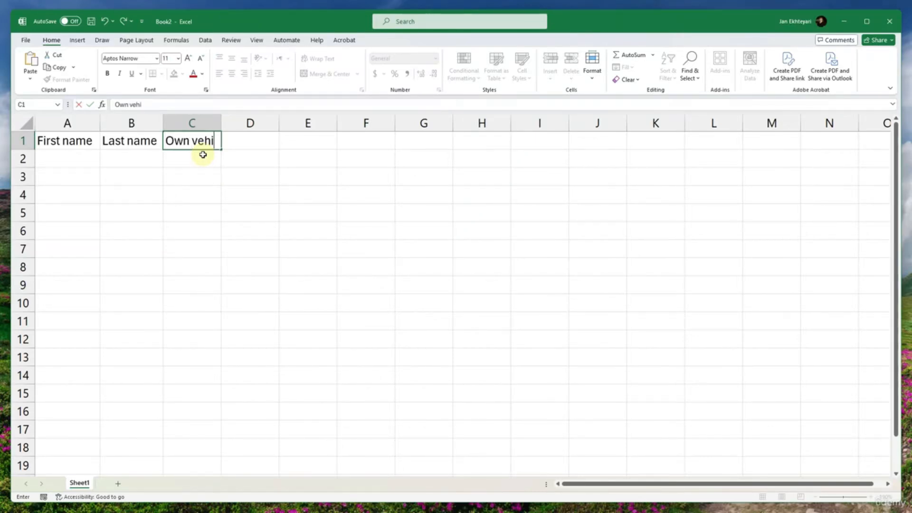
{"action": "type", "text": "cal"}
{"action": "key", "text": "BackSpace"}
{"action": "key", "text": "BackSpace"}
{"action": "key", "text": "BackSpace"}
{"action": "key", "text": "BackSpace"}
{"action": "key", "text": "BackSpace"}
{"action": "key", "text": "BackSpace"}
{"action": "key", "text": "BackSpace"}
{"action": "type", "text": "car"}
{"action": "key", "text": "Return"}
{"action": "left_click", "coordinate": [203, 155]}
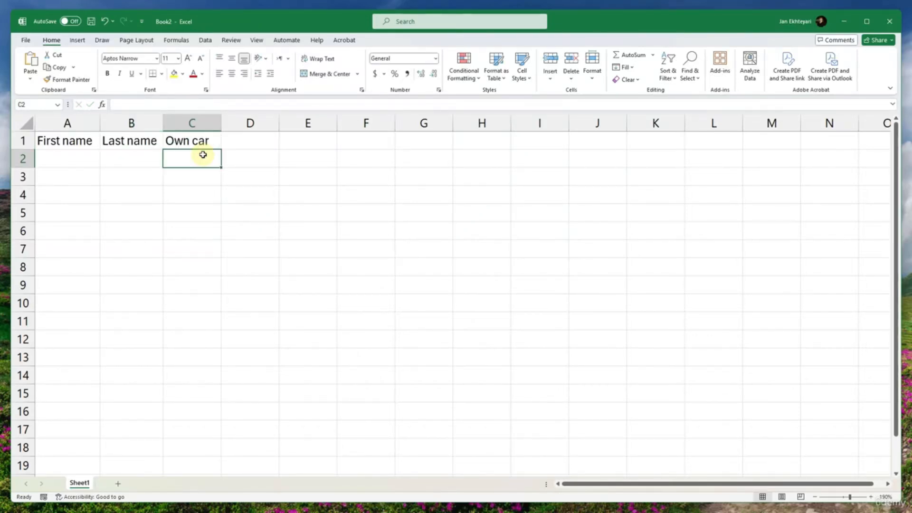
- Enter the sample person's first name in cell A2 and last name in cell B2
{"action": "left_click", "coordinate": [80, 155]}
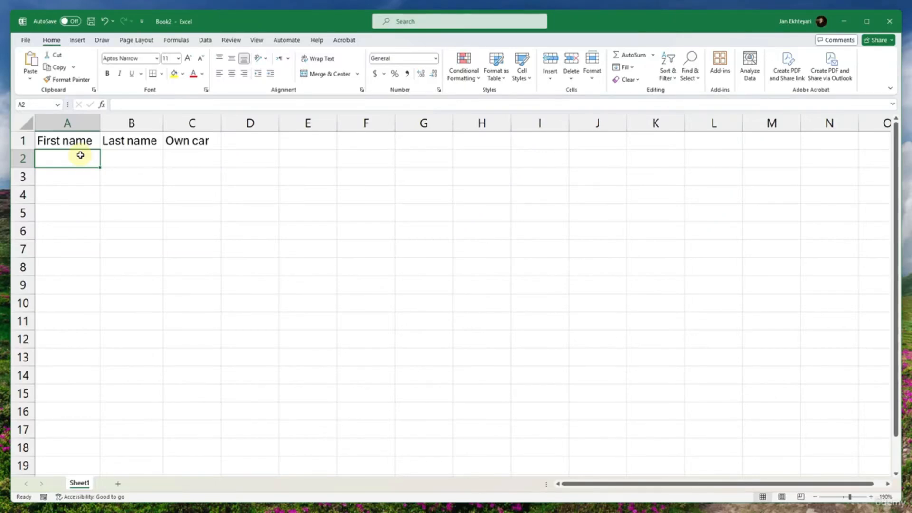
{"action": "key", "text": "Tab"}
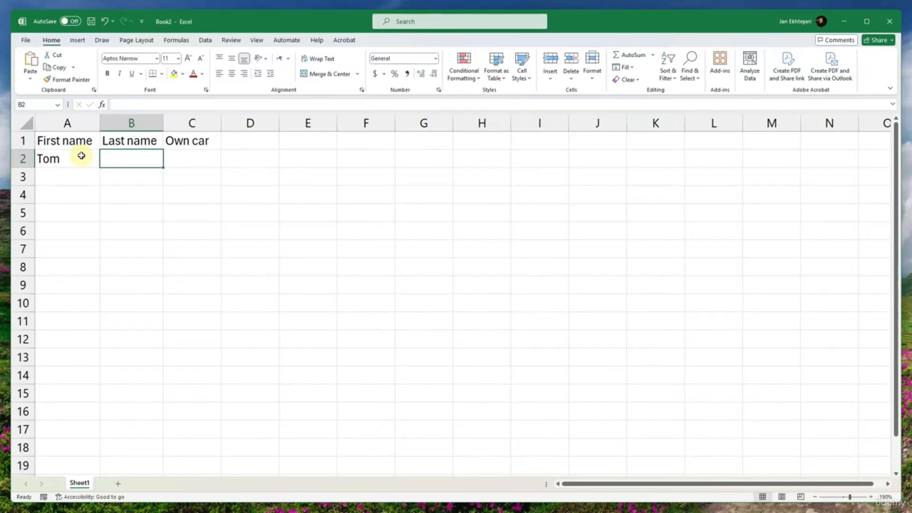
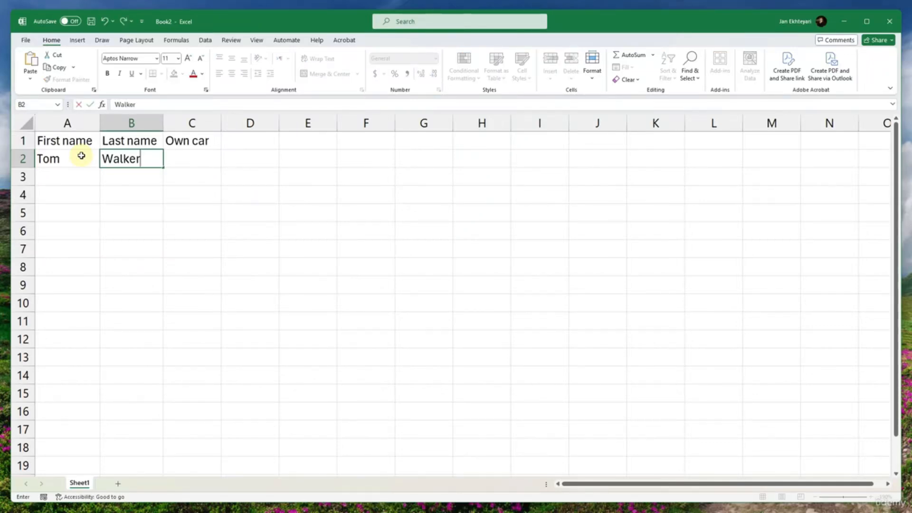
{"action": "key", "text": "Tab"}
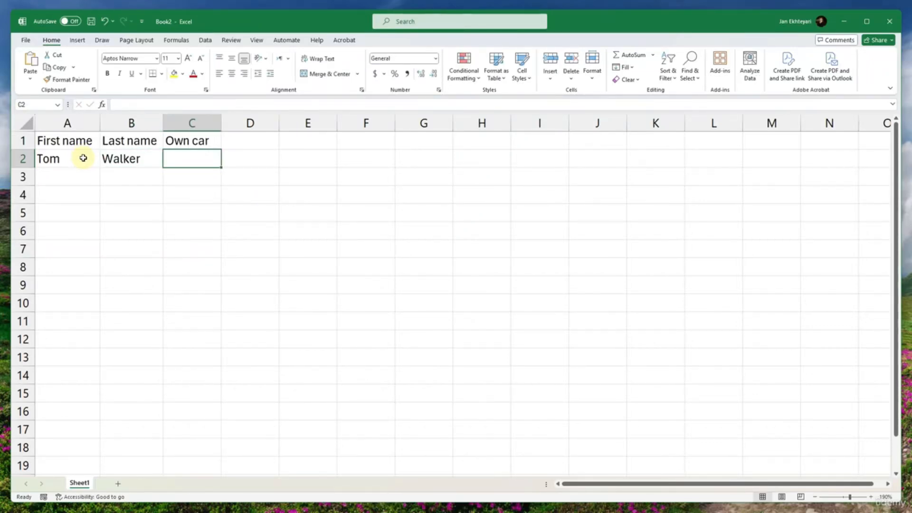
- Replace the heading in cell C1 with "Car make"
{"action": "key", "text": "Return"}
{"action": "key", "text": "Right"}
{"action": "key", "text": "Right"}
{"action": "key", "text": "Up"}
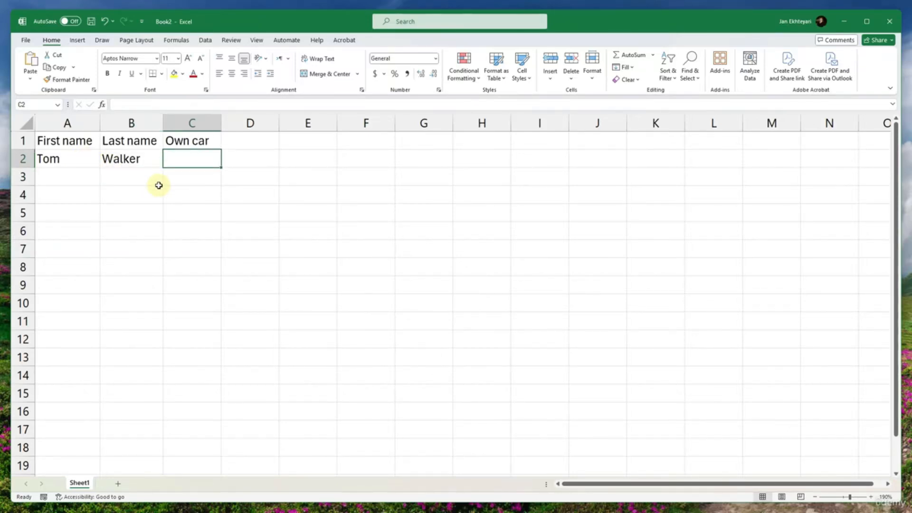
{"action": "key", "text": "Up"}
{"action": "type", "text": "Car"}
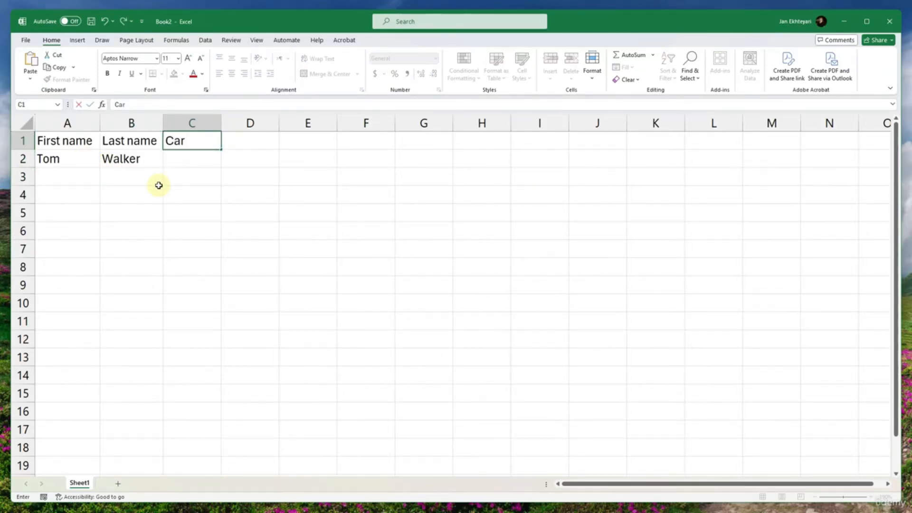
{"action": "type", "text": " make"}
{"action": "key", "text": "Return"}
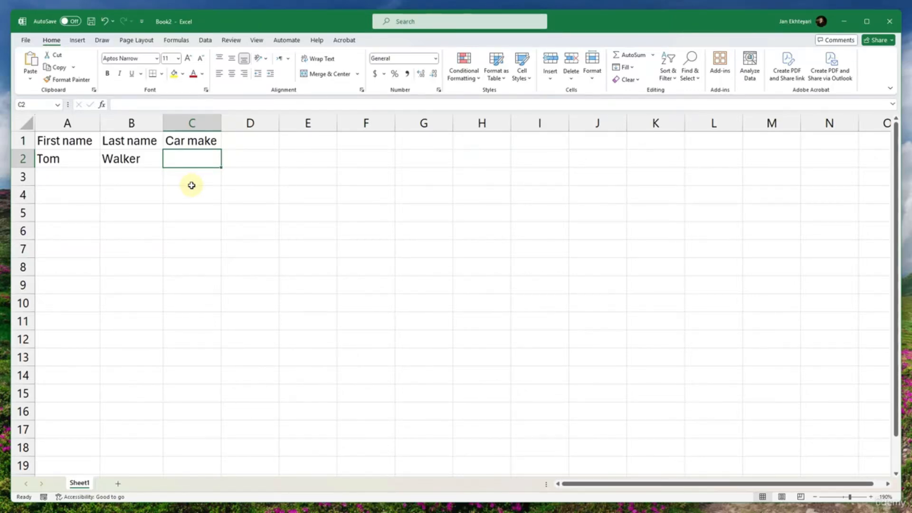
{"action": "double_click", "coordinate": [202, 164]}
{"action": "left_click", "coordinate": [185, 187]}
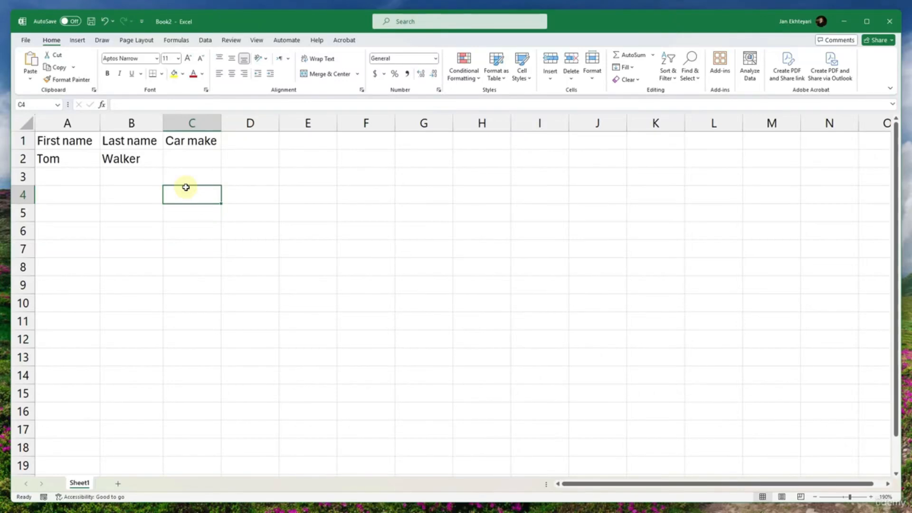
{"action": "left_click", "coordinate": [198, 163]}
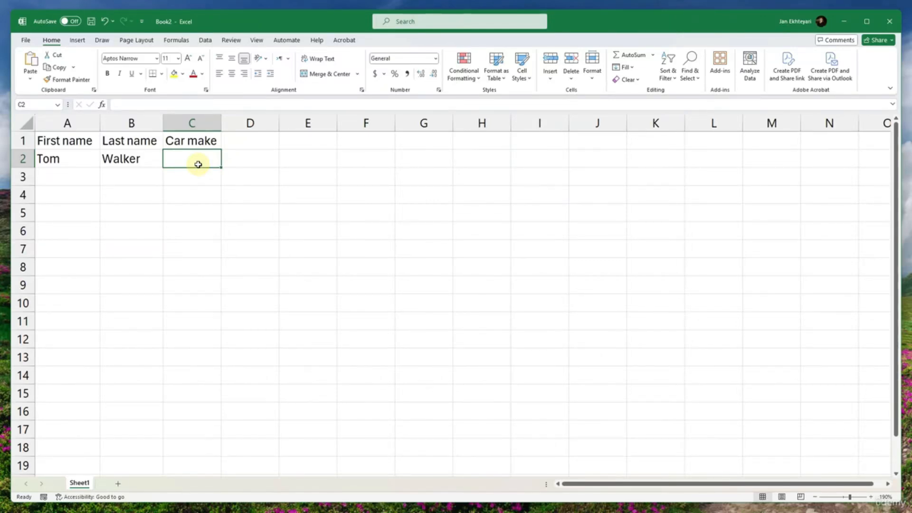
{"action": "left_click", "coordinate": [209, 210]}
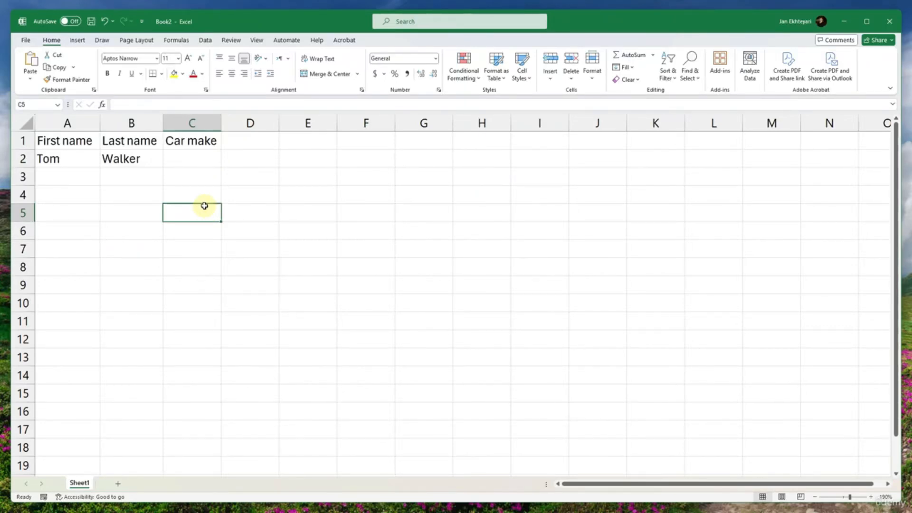
- Examine the Whole number, Decimal, List and Date criteria in Data Validation for cell C2 without applying any
{"action": "left_click", "coordinate": [201, 159]}
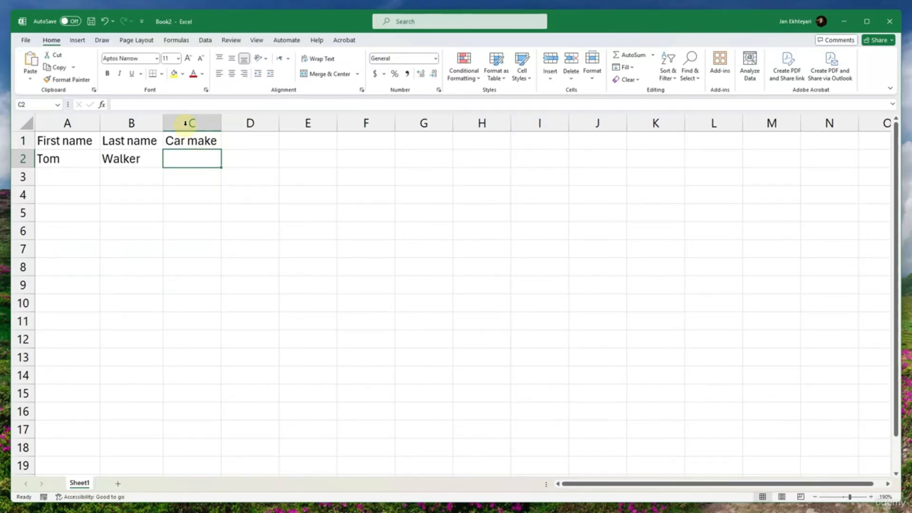
{"action": "left_click", "coordinate": [205, 40]}
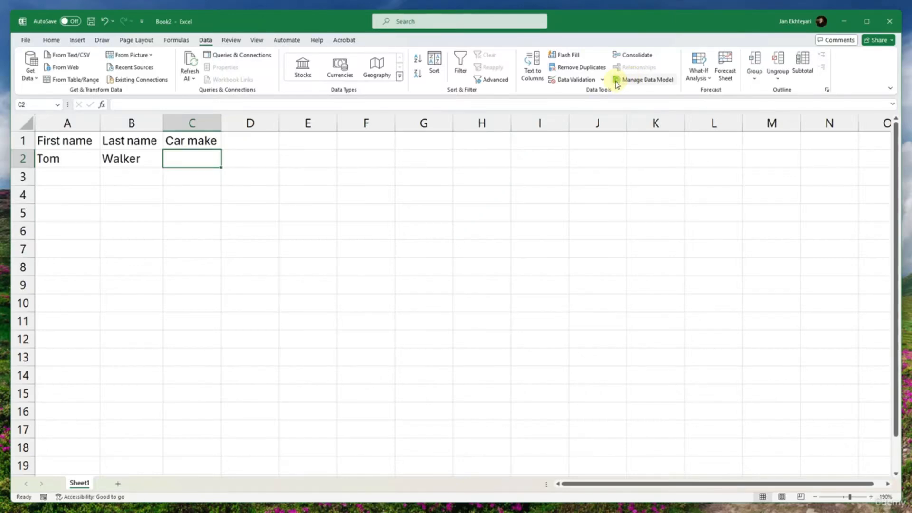
{"action": "left_click", "coordinate": [565, 79]}
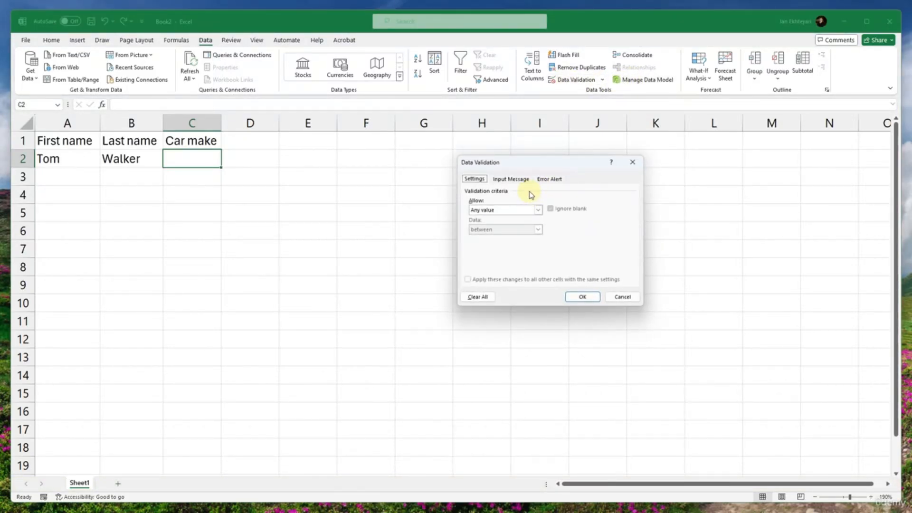
{"action": "left_click", "coordinate": [537, 211]}
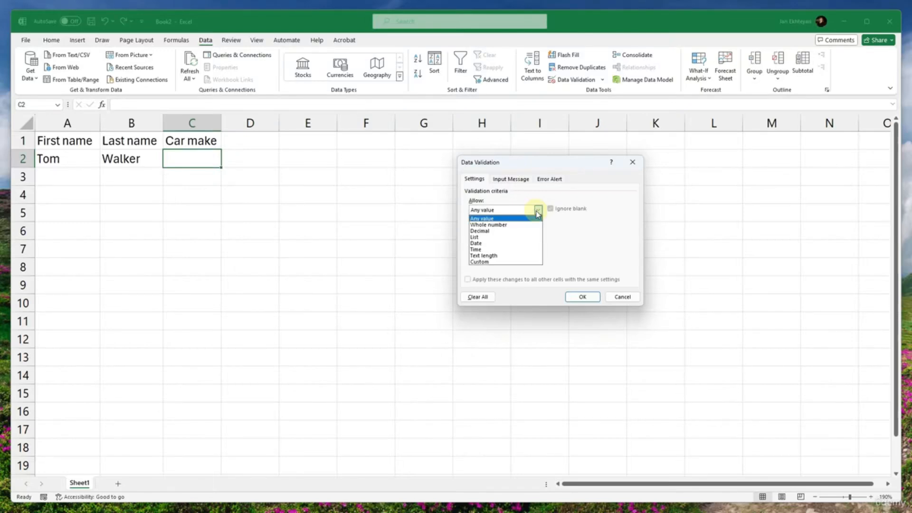
{"action": "left_click", "coordinate": [519, 225]}
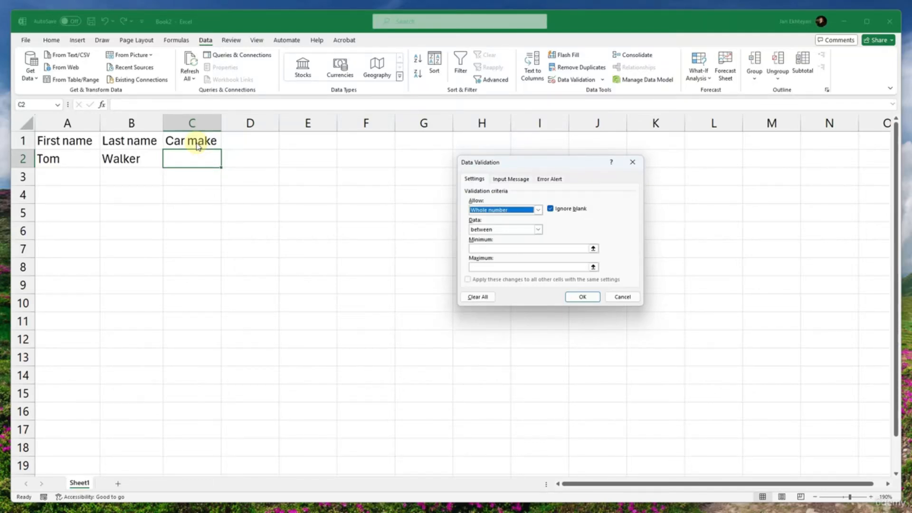
{"action": "left_click", "coordinate": [500, 211]}
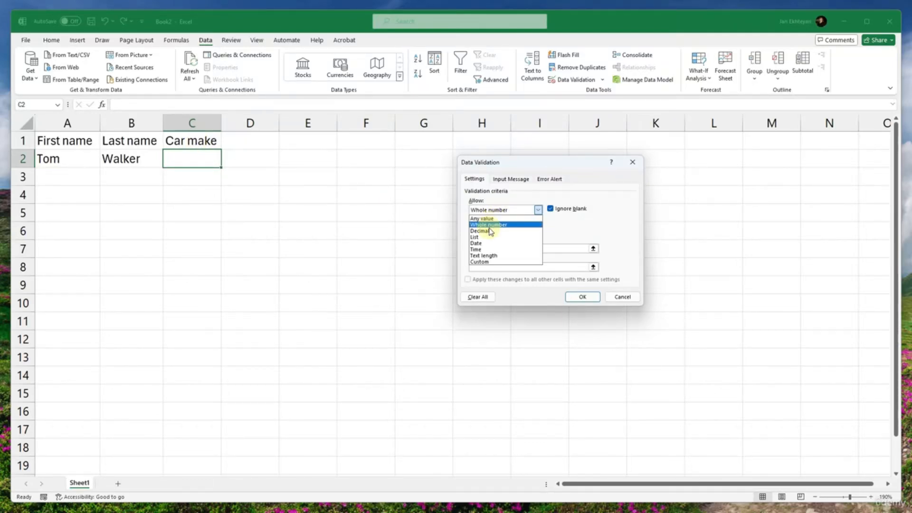
{"action": "left_click", "coordinate": [490, 230]}
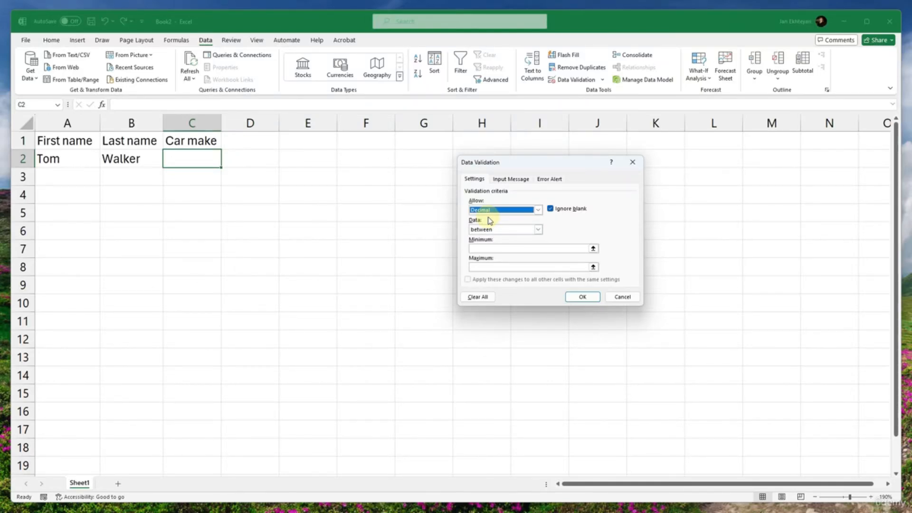
{"action": "left_click", "coordinate": [494, 211]}
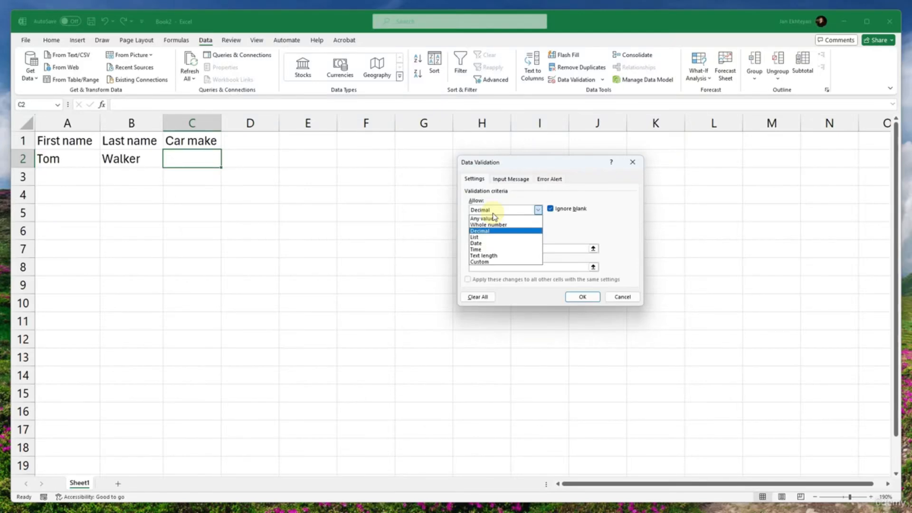
{"action": "left_click", "coordinate": [481, 239]}
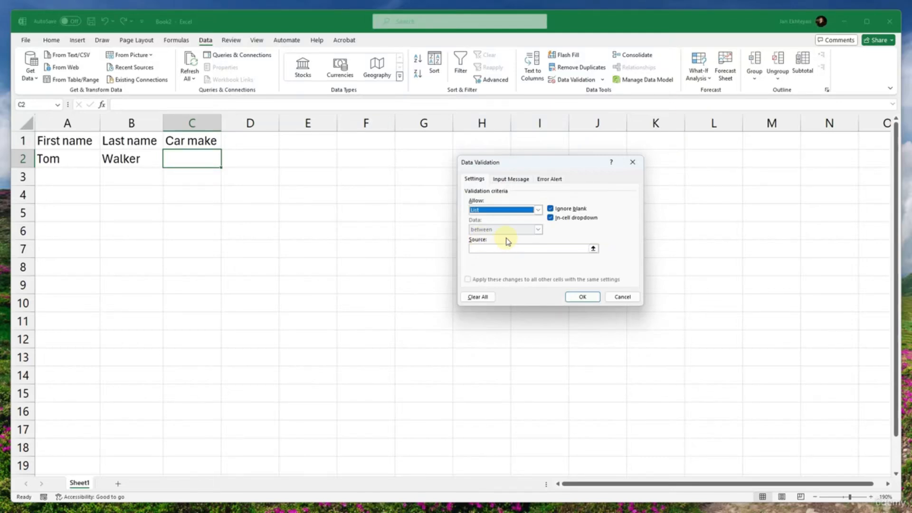
{"action": "left_click", "coordinate": [480, 211]}
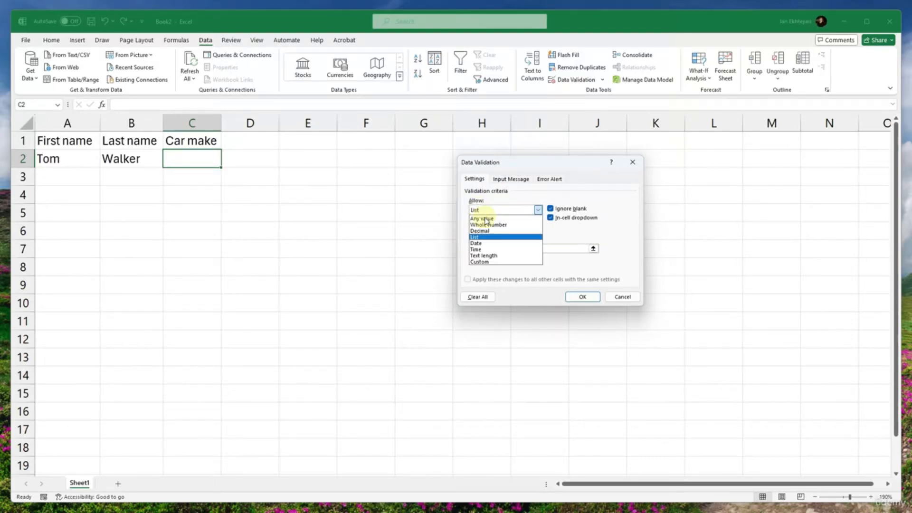
{"action": "left_click", "coordinate": [477, 244]}
{"action": "left_click", "coordinate": [485, 210]}
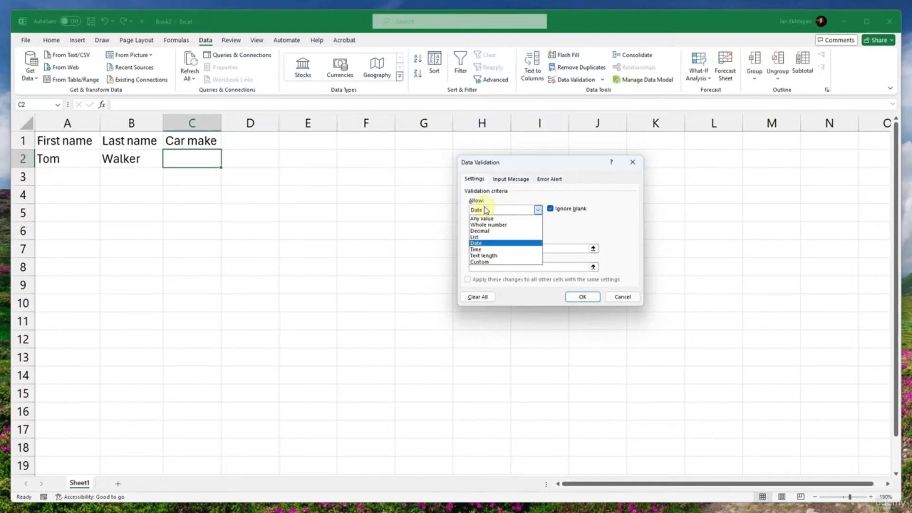
{"action": "left_click", "coordinate": [477, 237]}
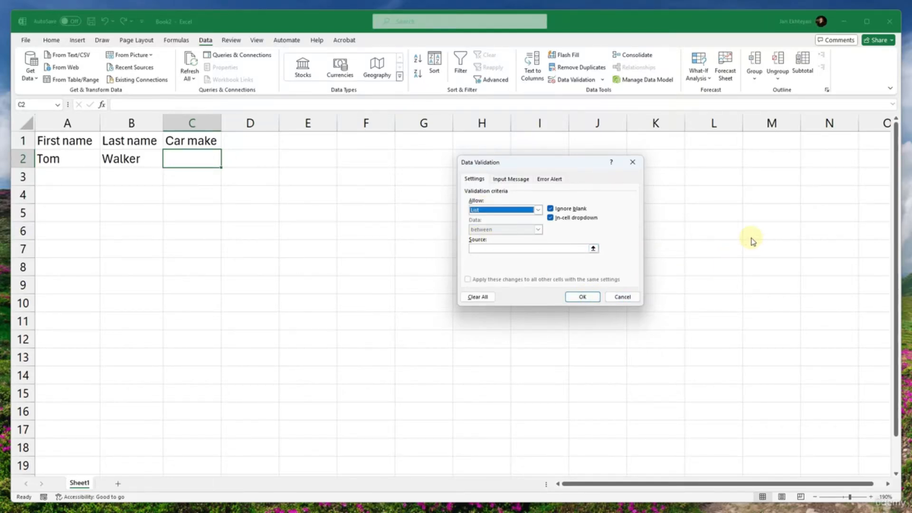
{"action": "left_click", "coordinate": [622, 297]}
- Enter the car makes Toyota, Honda, GMC and Nissan in cells L7 to L10
{"action": "left_click", "coordinate": [737, 248]}
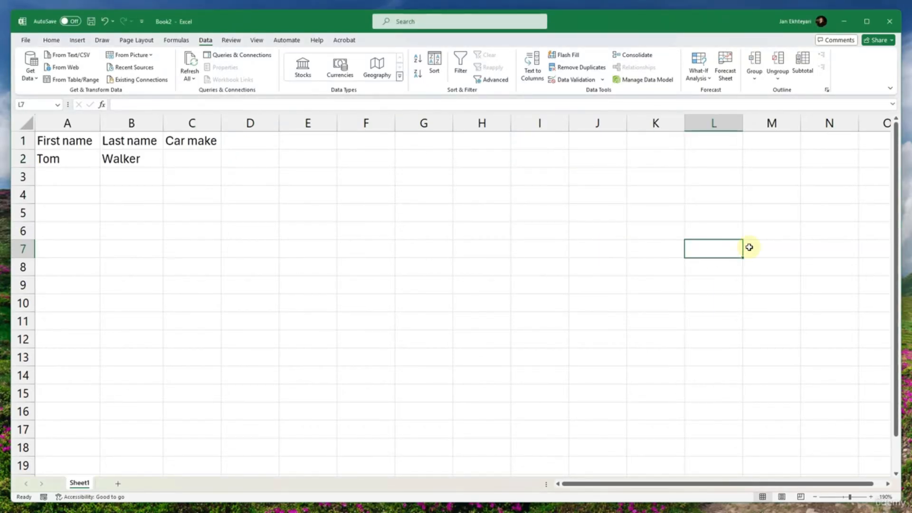
{"action": "type", "text": "Toyota"}
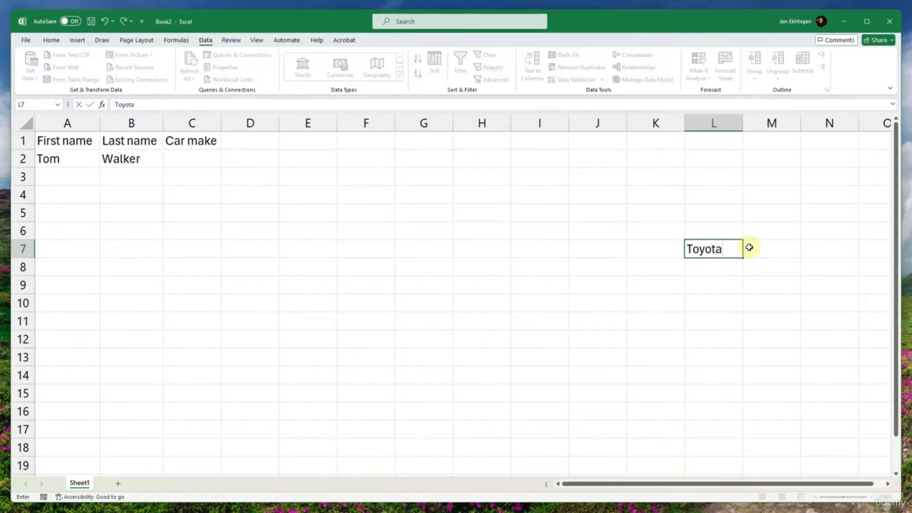
{"action": "key", "text": "Return"}
{"action": "type", "text": "Ho"}
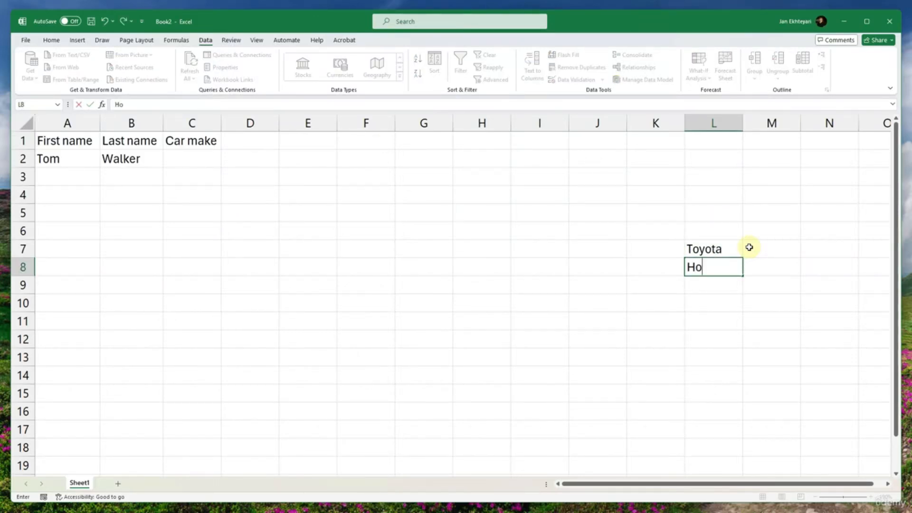
{"action": "type", "text": "nda"}
{"action": "key", "text": "Return"}
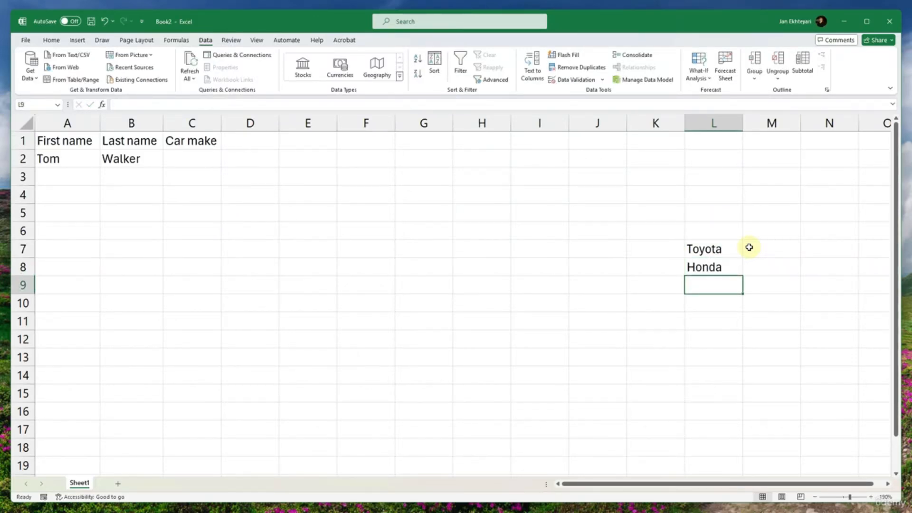
{"action": "type", "text": "GMC"}
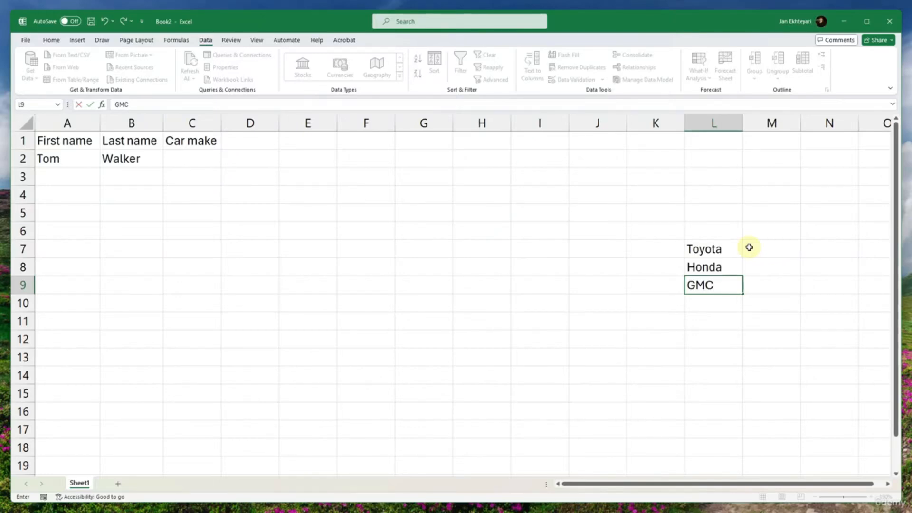
{"action": "key", "text": "Return"}
{"action": "type", "text": "Nissan"}
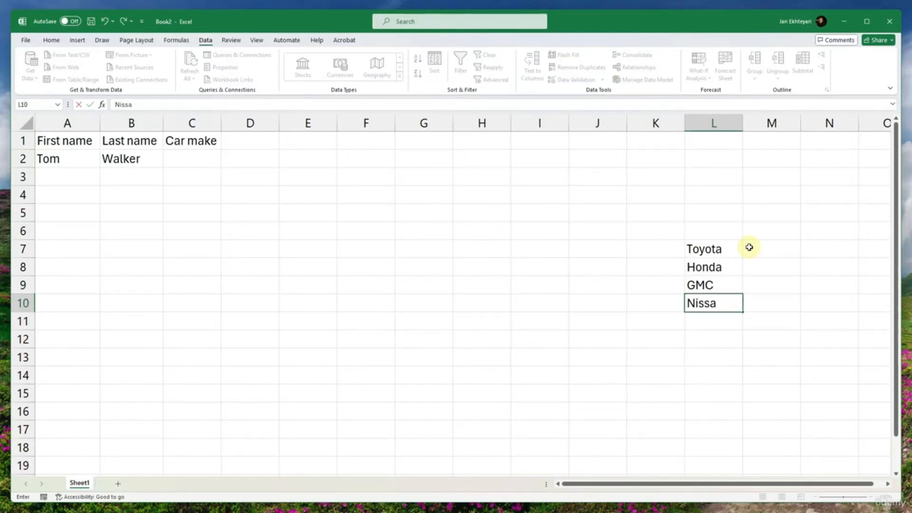
{"action": "key", "text": "Return"}
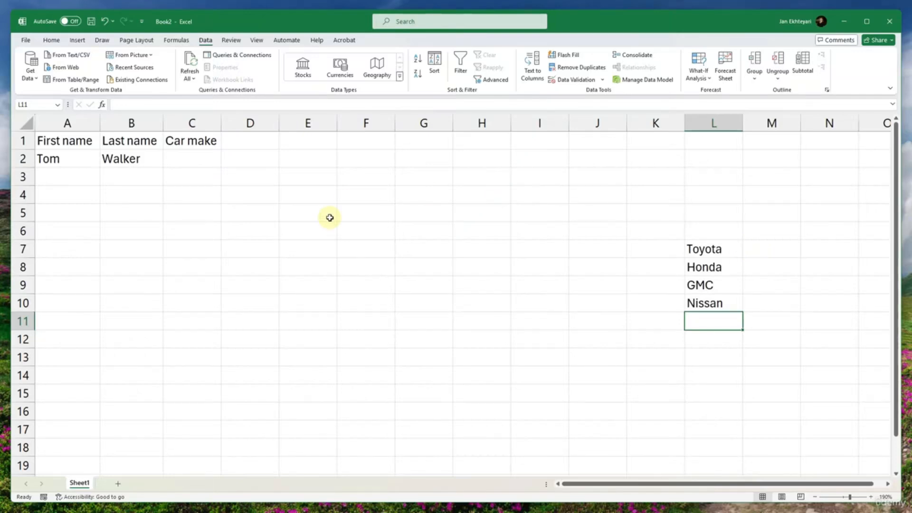
- Set the data validation of cell C2 to allow a List with the source range =$L$7:$L$10
{"action": "left_click", "coordinate": [186, 163]}
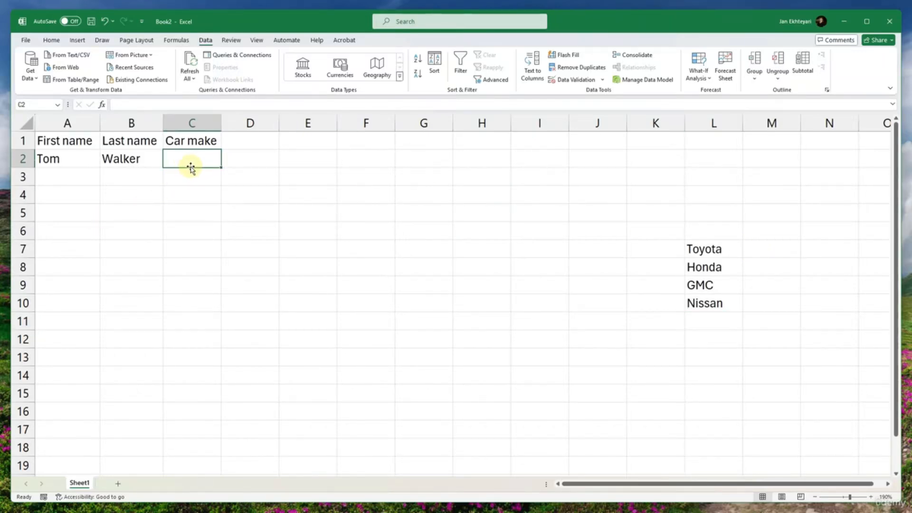
{"action": "left_click", "coordinate": [562, 79]}
{"action": "left_click", "coordinate": [537, 209]}
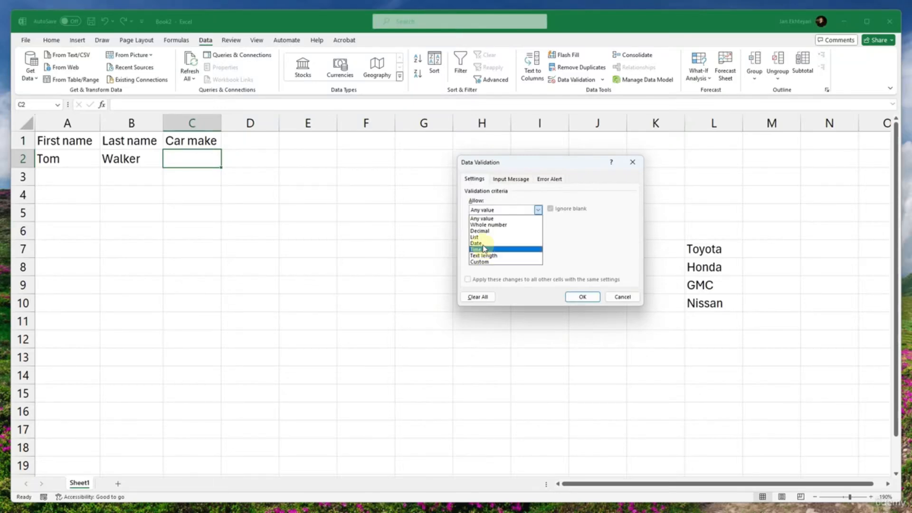
{"action": "left_click", "coordinate": [482, 243]}
{"action": "left_click", "coordinate": [479, 210]}
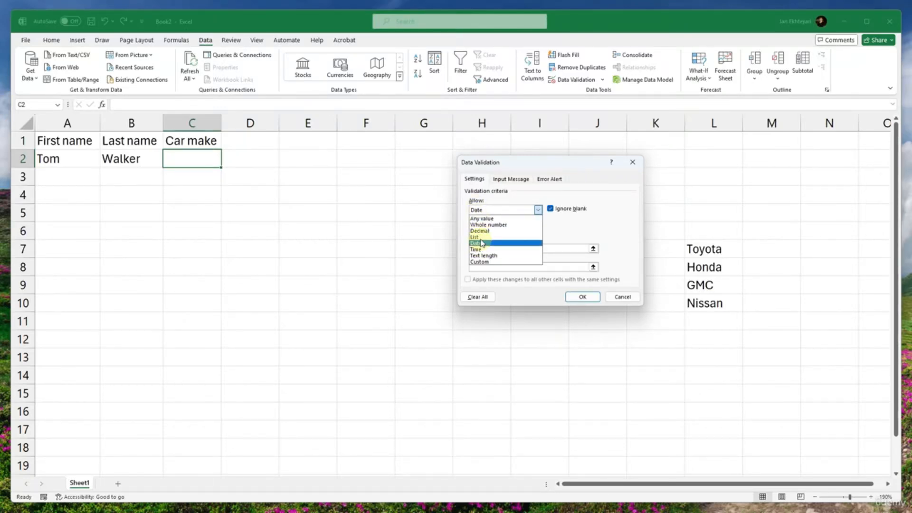
{"action": "left_click", "coordinate": [476, 237]}
{"action": "left_click", "coordinate": [488, 247]}
{"action": "left_click_drag", "start_coordinate": [706, 248], "coordinate": [704, 304]}
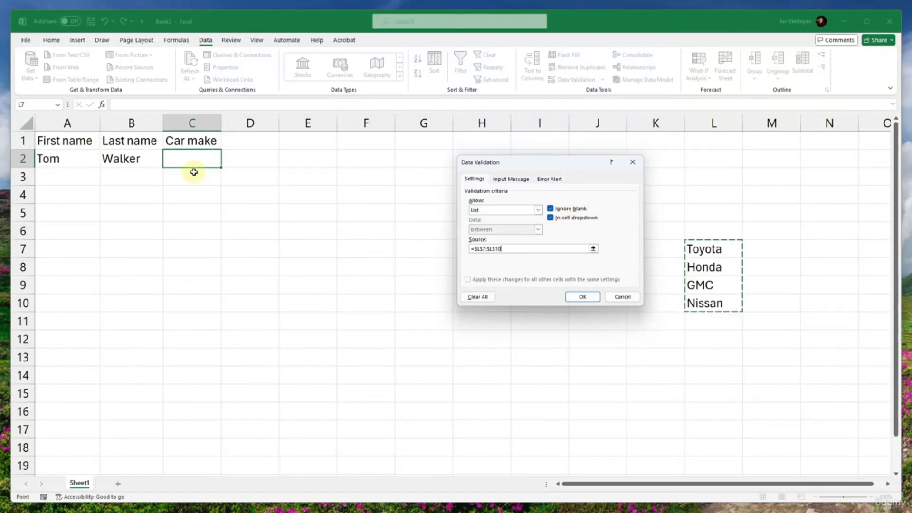
- Review the Input Message and Error Alert settings for cell C2 and apply the list validation
{"action": "left_click", "coordinate": [512, 181]}
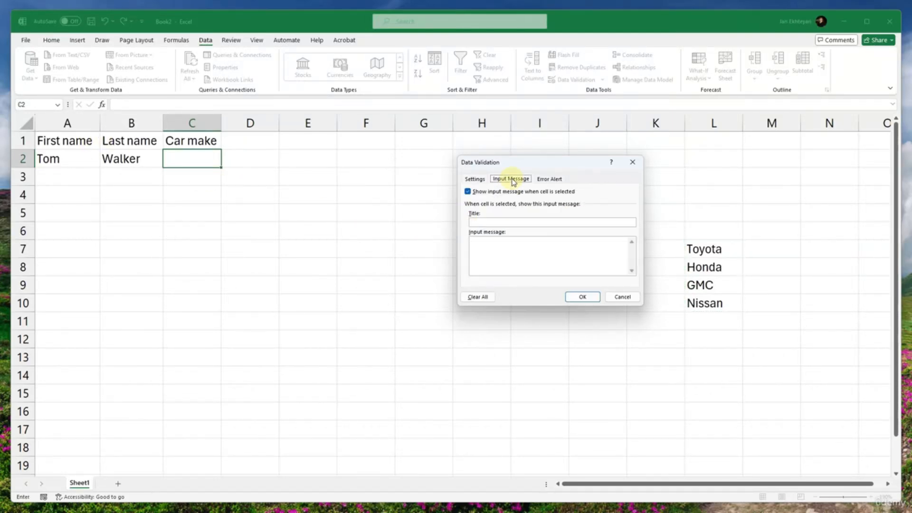
{"action": "left_click", "coordinate": [547, 179]}
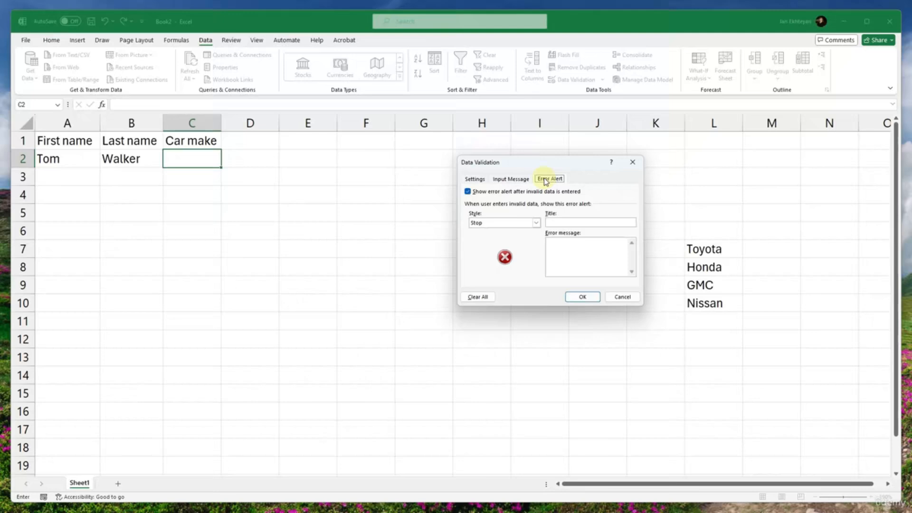
{"action": "left_click", "coordinate": [517, 179]}
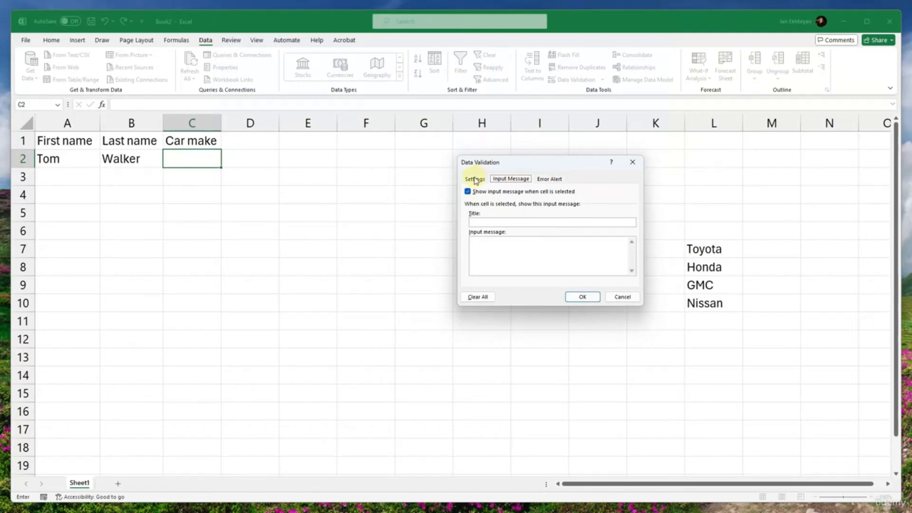
{"action": "left_click", "coordinate": [573, 298]}
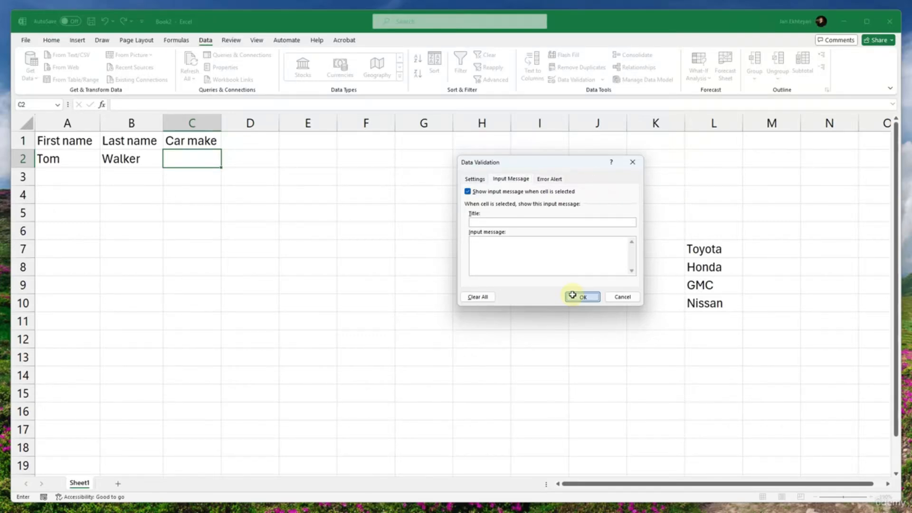
- Choose Toyota from the dropdown list in cell C2 as the first person's car make
{"action": "left_click", "coordinate": [287, 227]}
{"action": "left_click", "coordinate": [112, 193]}
{"action": "left_click", "coordinate": [58, 162]}
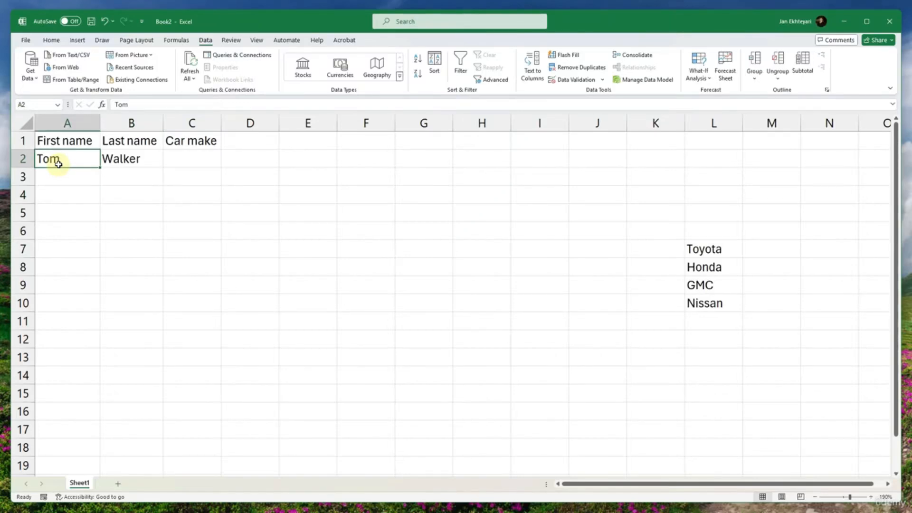
{"action": "left_click", "coordinate": [134, 160]}
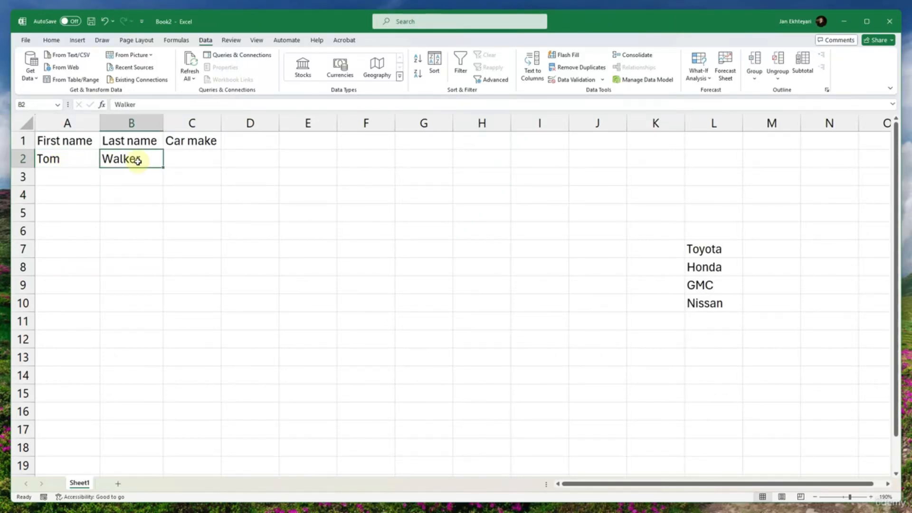
{"action": "left_click", "coordinate": [198, 165]}
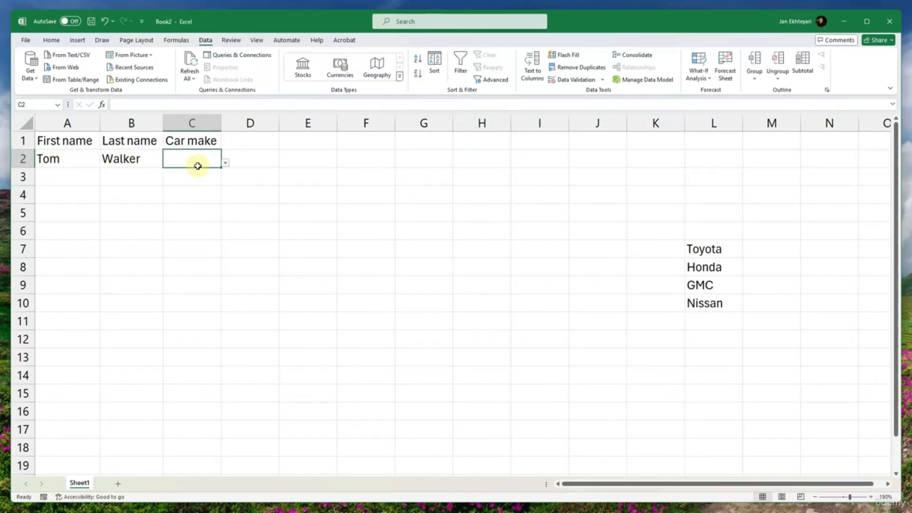
{"action": "left_click", "coordinate": [225, 163]}
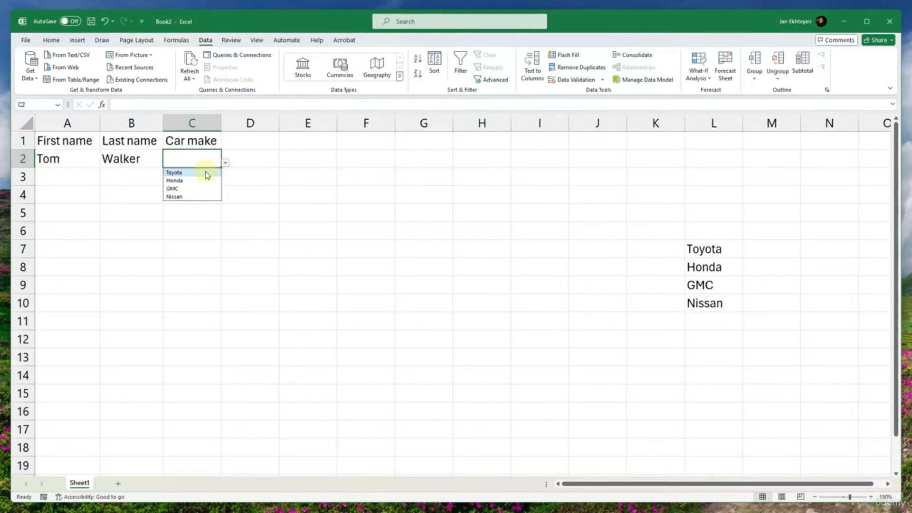
{"action": "left_click", "coordinate": [174, 173]}
{"action": "left_click", "coordinate": [181, 228]}
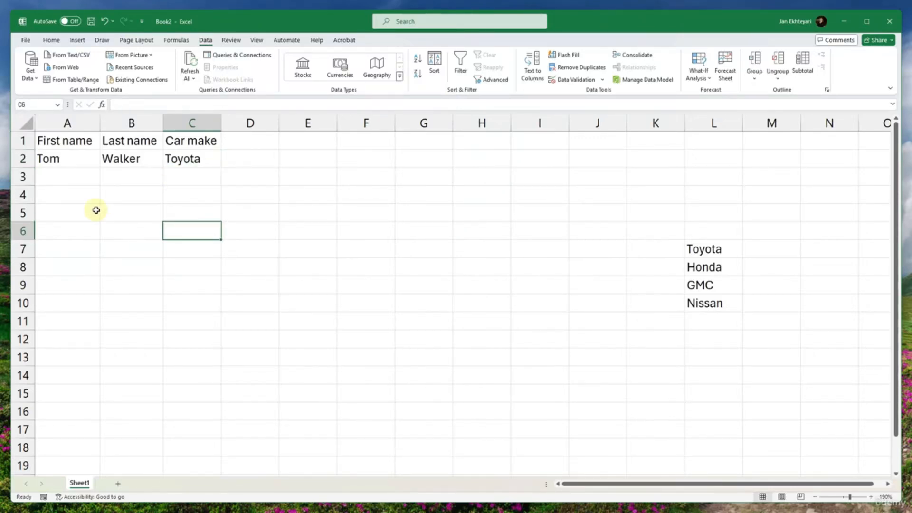
- Fill the car make and its dropdown list from cell C2 down to C3
{"action": "left_click", "coordinate": [59, 177]}
{"action": "left_click", "coordinate": [123, 179]}
{"action": "left_click", "coordinate": [188, 175]}
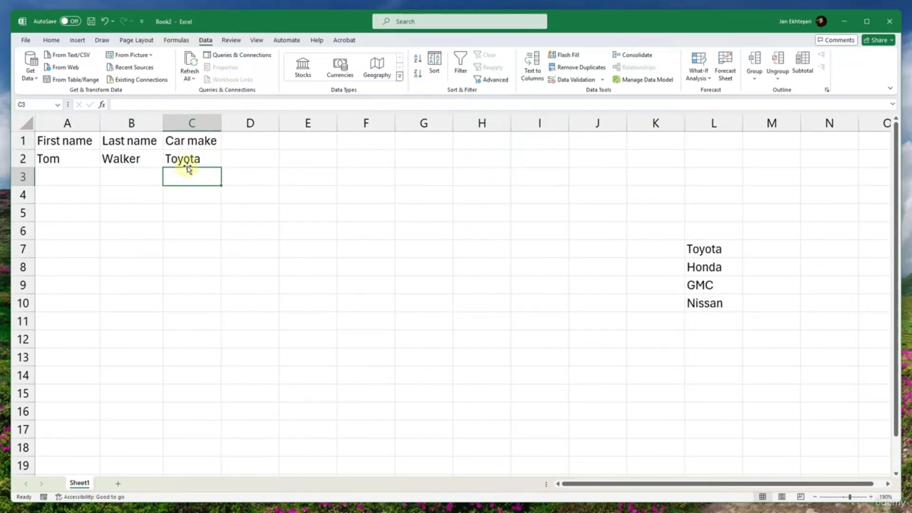
{"action": "left_click", "coordinate": [189, 161]}
{"action": "left_click_drag", "start_coordinate": [221, 168], "coordinate": [219, 179]}
{"action": "left_click", "coordinate": [173, 196]}
{"action": "left_click", "coordinate": [192, 181]}
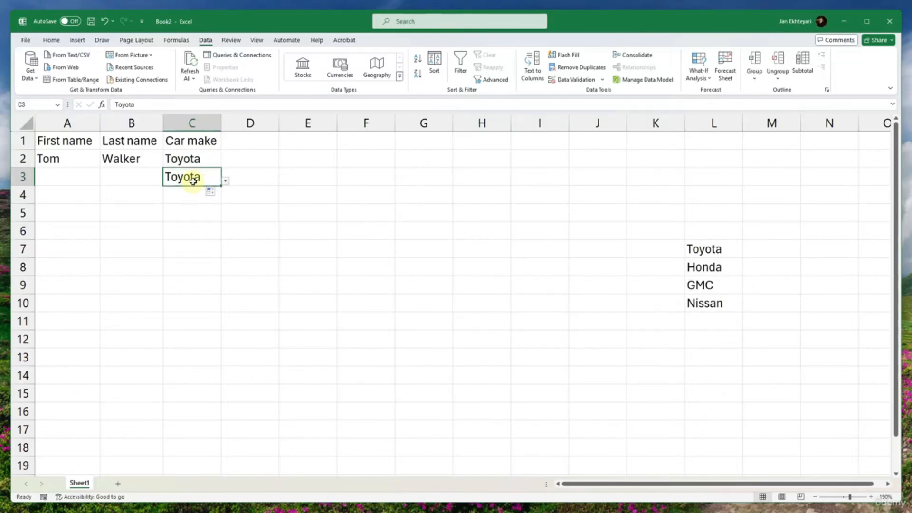
- Choose GMC from the dropdown list in cell C3
{"action": "left_click", "coordinate": [225, 180]}
{"action": "left_click", "coordinate": [200, 207]}
{"action": "left_click", "coordinate": [187, 189]}
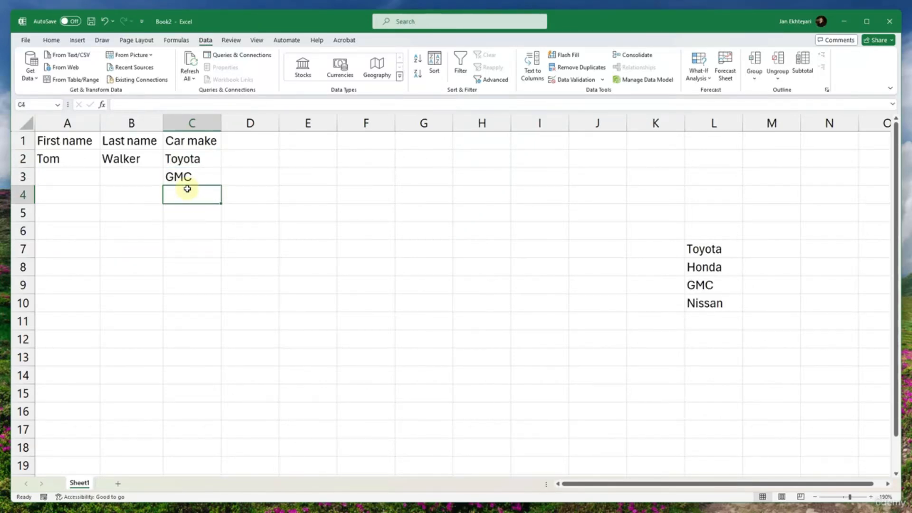
- Set the car make in cell C3 to Nissan from its dropdown list
{"action": "left_click", "coordinate": [208, 180]}
{"action": "left_click", "coordinate": [225, 180]}
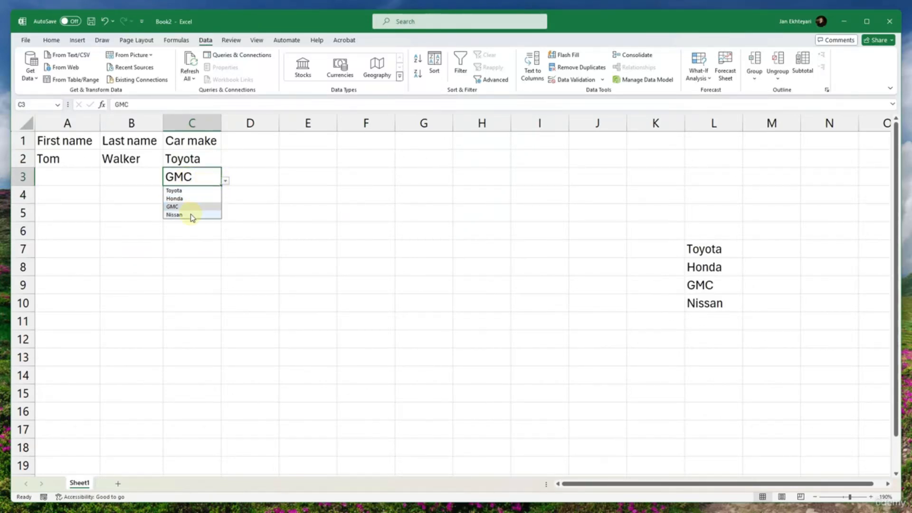
{"action": "left_click", "coordinate": [191, 214]}
{"action": "left_click", "coordinate": [189, 196]}
- Fill the car make and its dropdown list from cell C3 down to C4
{"action": "left_click", "coordinate": [197, 181]}
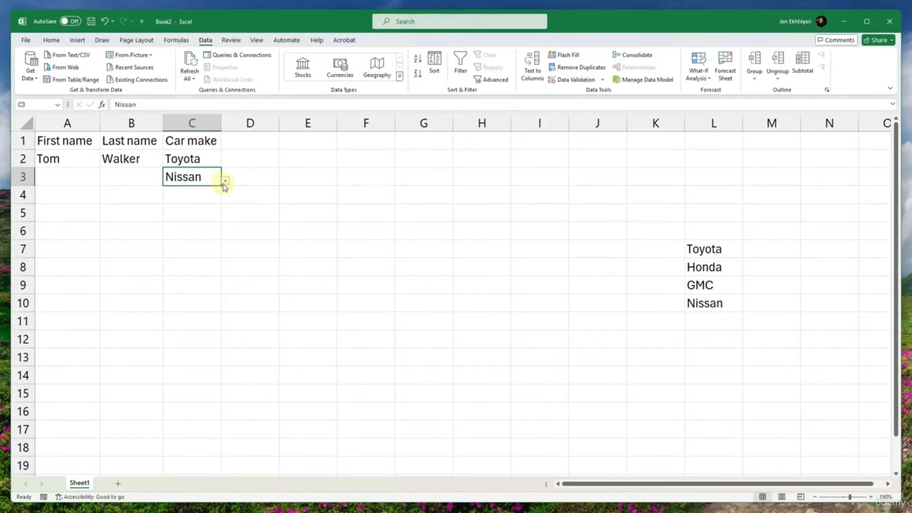
{"action": "left_click_drag", "start_coordinate": [222, 186], "coordinate": [221, 202]}
{"action": "left_click", "coordinate": [209, 200]}
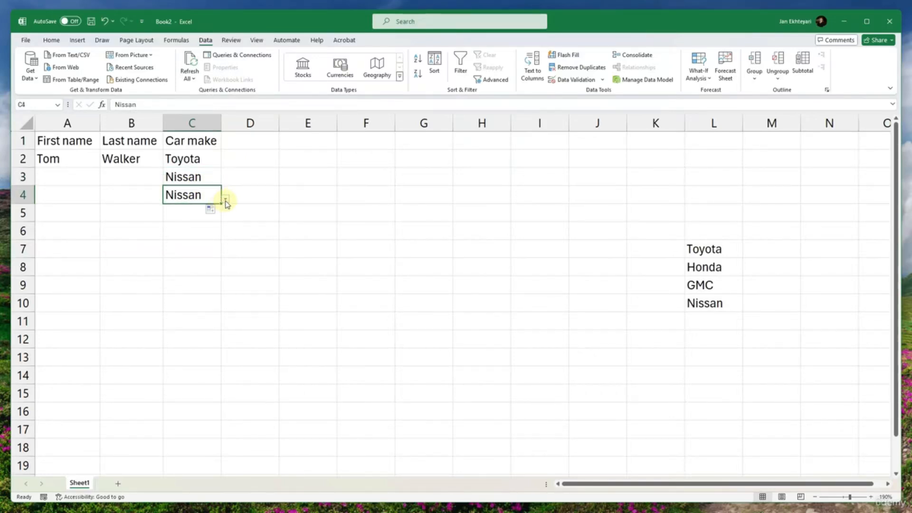
- Choose Toyota from the dropdown list in cell C4 and try to erase the text inside the cell
{"action": "left_click", "coordinate": [225, 199]}
{"action": "left_click", "coordinate": [196, 209]}
{"action": "double_click", "coordinate": [203, 195]}
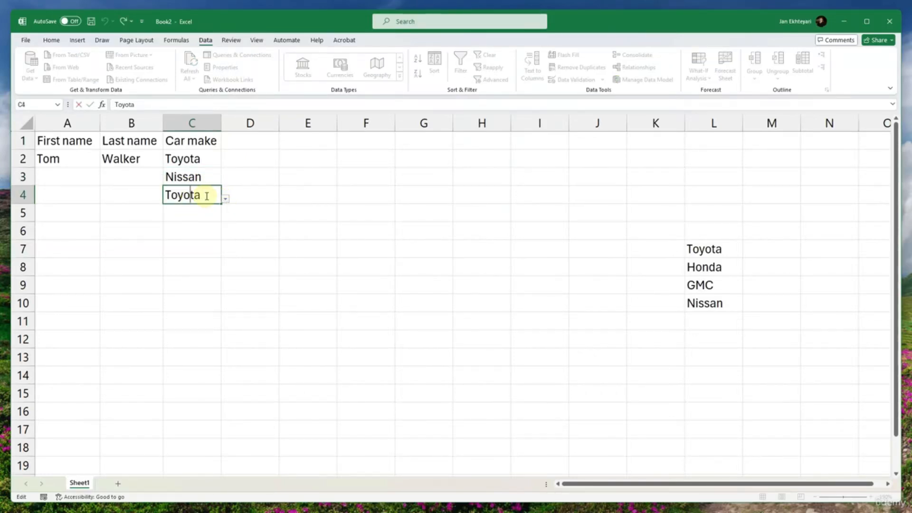
{"action": "left_click_drag", "start_coordinate": [205, 196], "coordinate": [151, 192]}
{"action": "key", "text": "BackSpace"}
{"action": "left_click", "coordinate": [121, 210]}
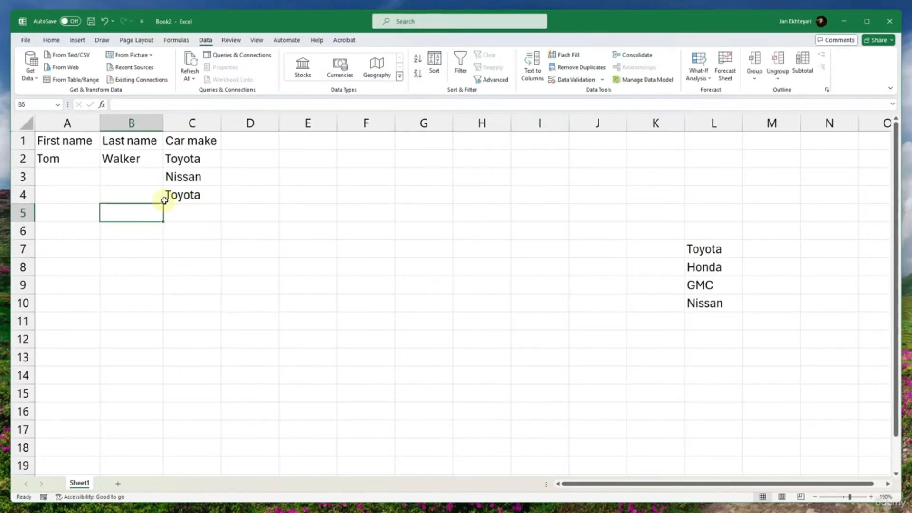
- Clear the contents of cell C4 while keeping its dropdown list
{"action": "double_click", "coordinate": [191, 195]}
{"action": "key", "text": "Escape"}
{"action": "key", "text": "Delete"}
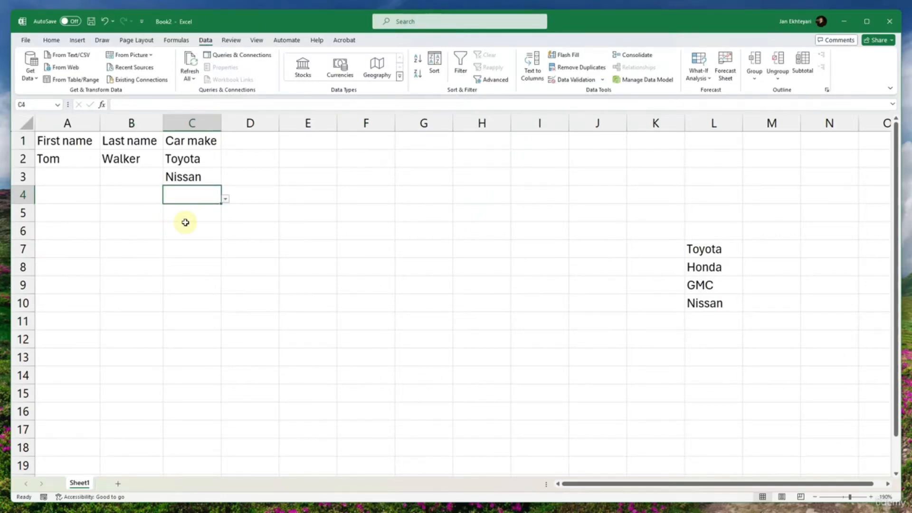
{"action": "left_click", "coordinate": [199, 247]}
- Examine the dropdown options in the empty cell C4 without choosing any
{"action": "left_click", "coordinate": [211, 191]}
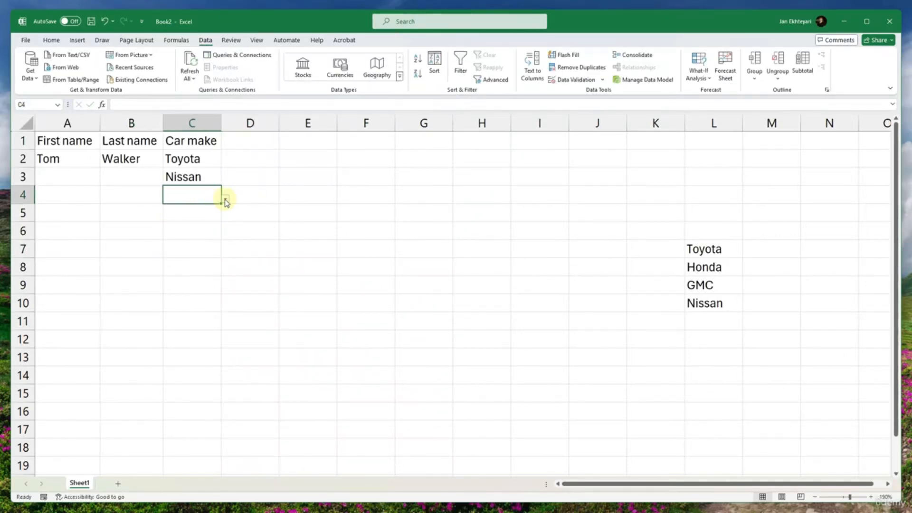
{"action": "left_click", "coordinate": [226, 199]}
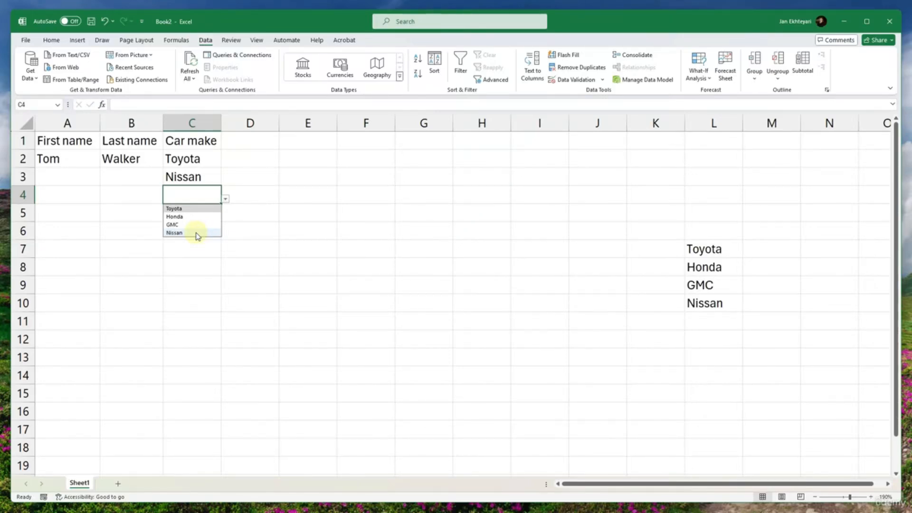
{"action": "left_click", "coordinate": [204, 261]}
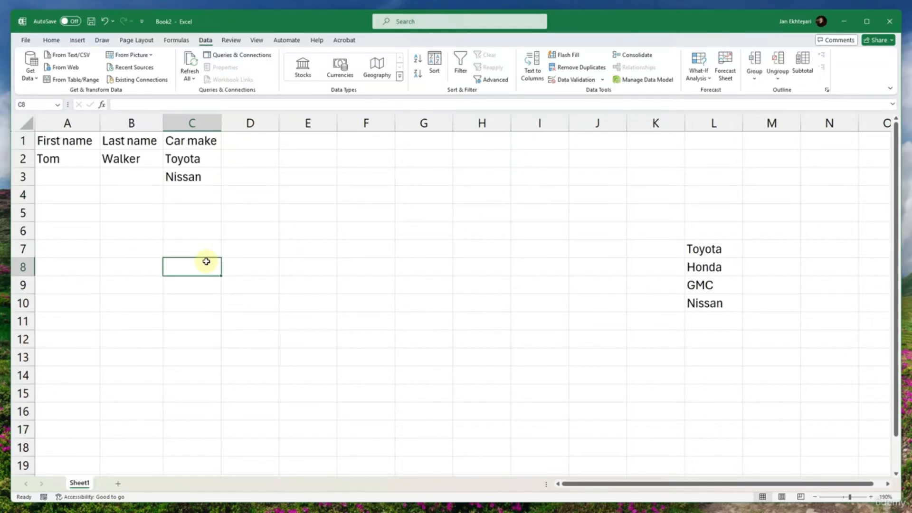